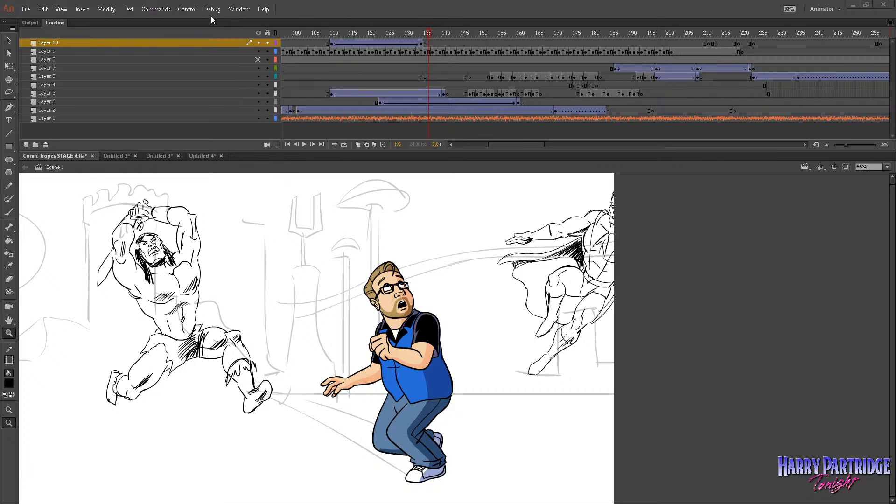
Mute the sounds and scrub the timeline through the running and leaping poses between frames 110 and 143.
left_click(191, 10)
left_click(219, 187)
left_click_drag(393, 38, 434, 41)
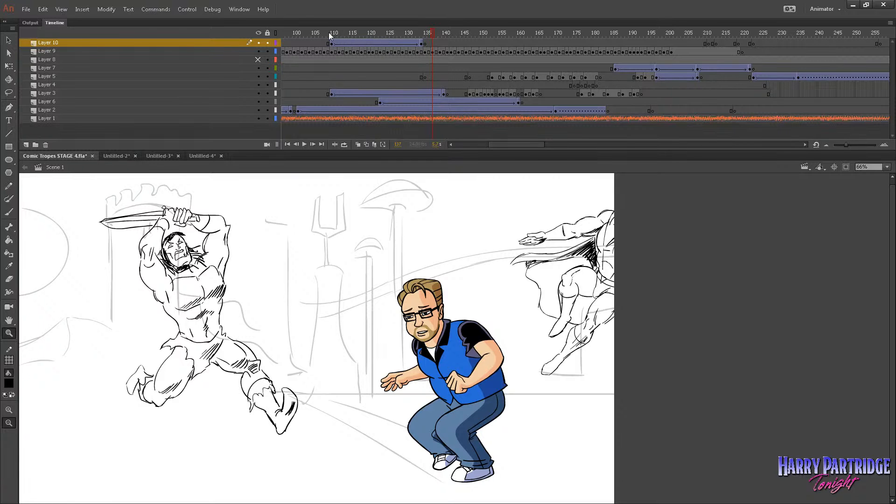
left_click_drag(328, 32, 454, 70)
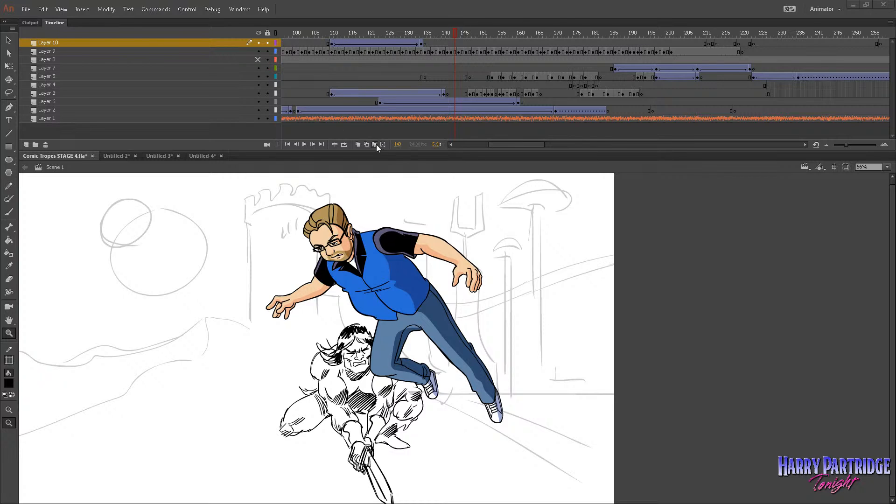
Return to frame 1, turn off Mute Sounds, and play the intro animation through to the Comic Tropes title.
left_click_drag(513, 144, 510, 144)
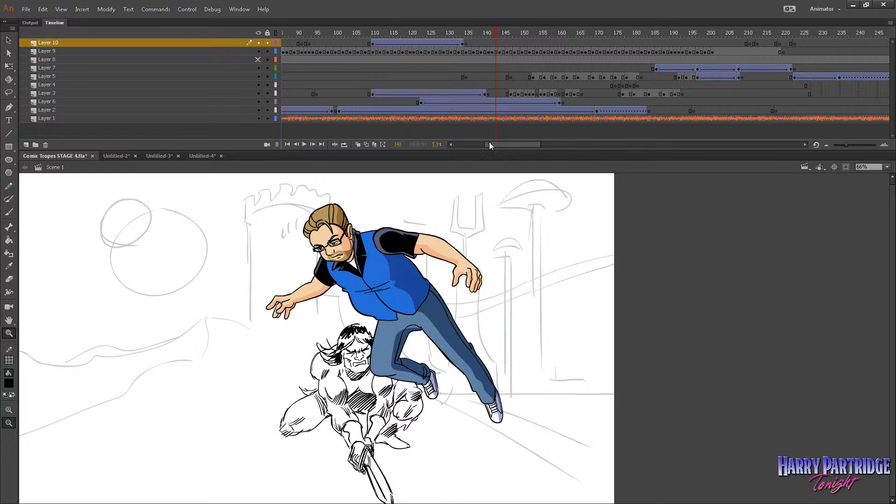
left_click_drag(490, 145, 459, 145)
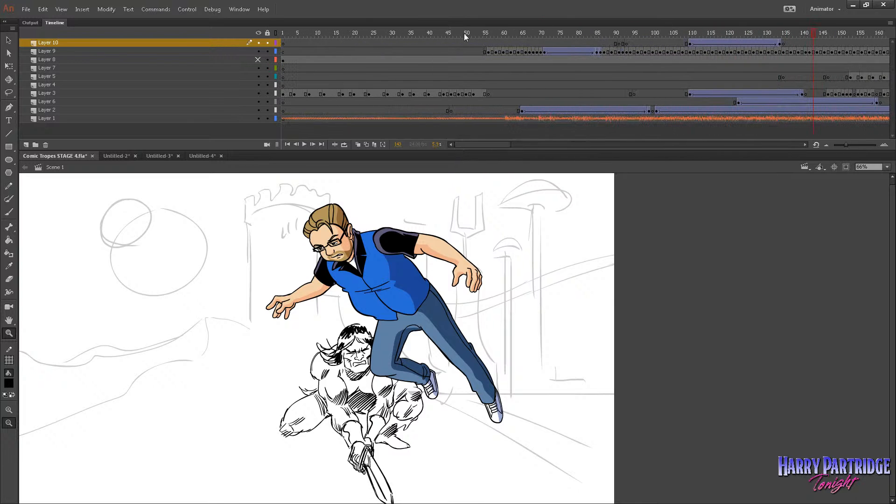
left_click_drag(465, 34, 291, 39)
left_click(198, 12)
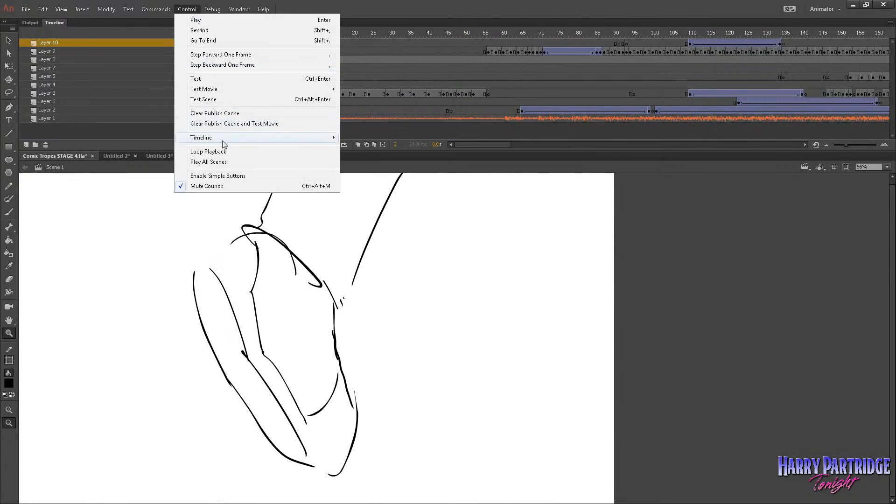
left_click(219, 186)
key("Return")
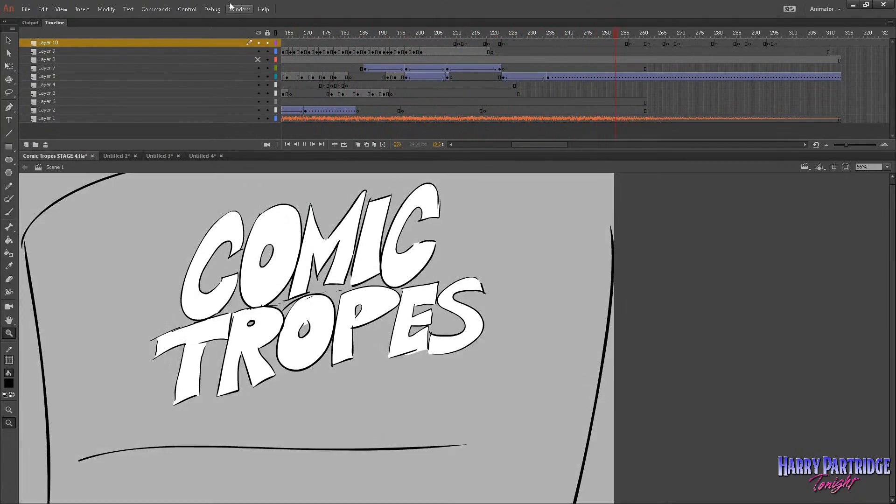
key("Return")
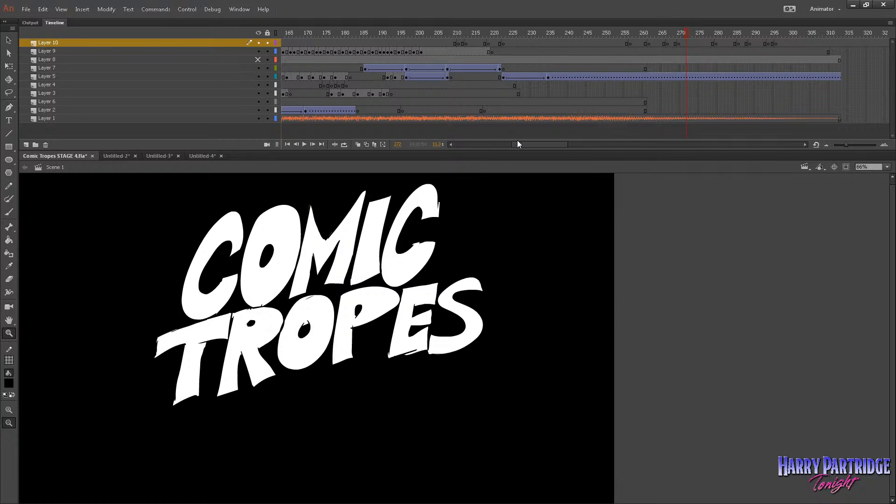
Toggle Mute Sounds, play the animation from about frame 60, and scrub to the rough duck pose at frame 125.
left_click_drag(520, 144, 470, 145)
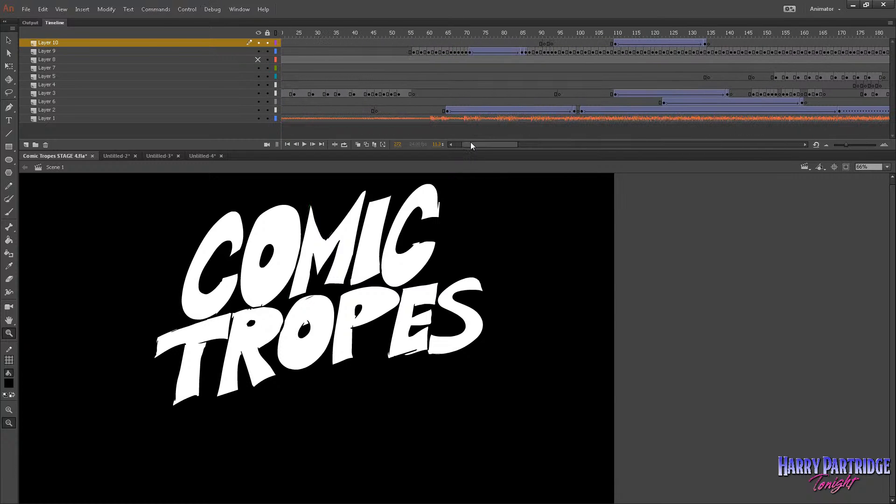
left_click(431, 43)
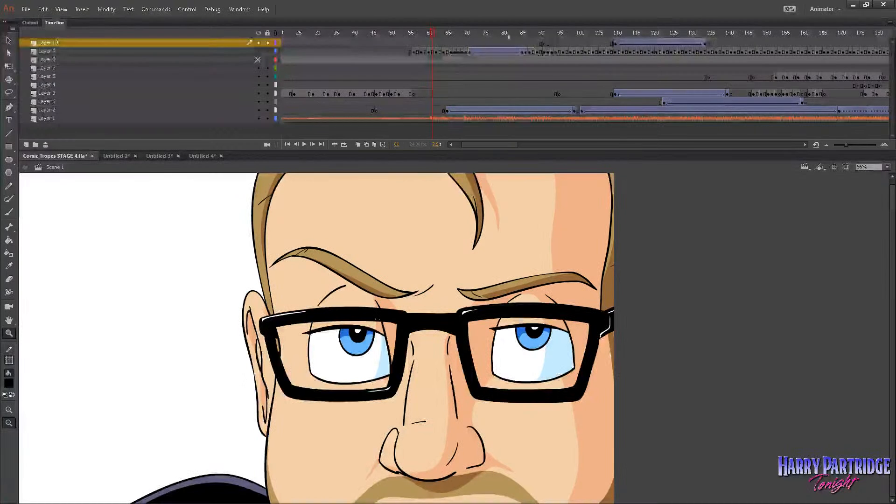
left_click(192, 11)
left_click(233, 186)
key("Return")
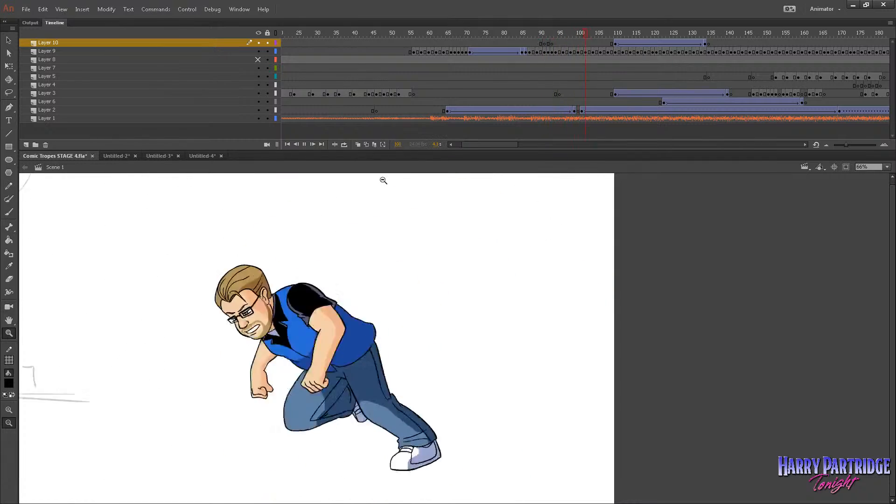
key("Return")
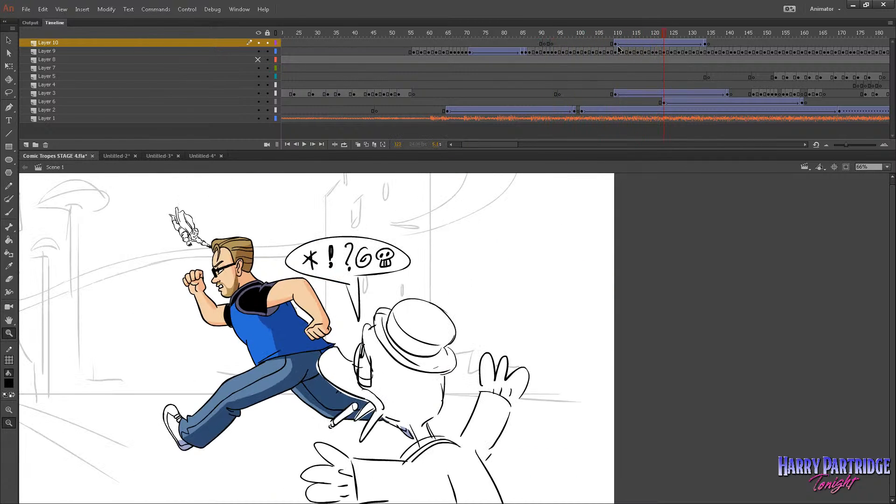
left_click_drag(655, 39, 673, 35)
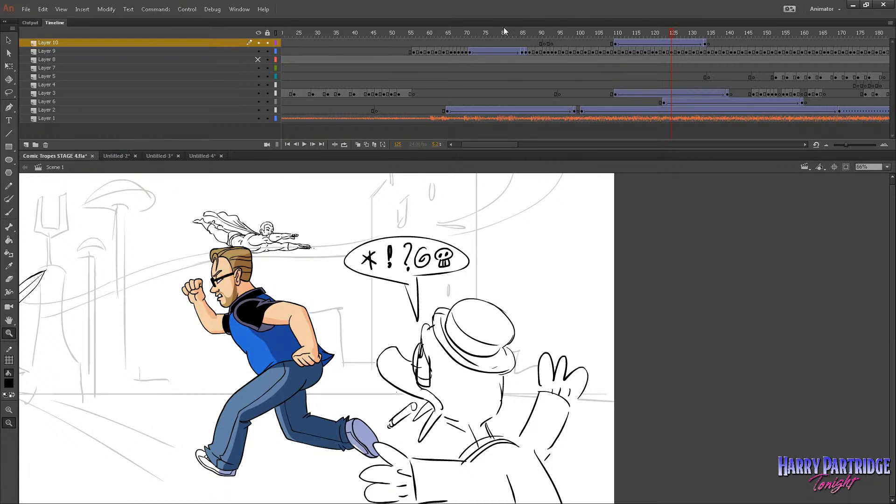
left_click_drag(669, 33, 670, 54)
Switch to the Untitled-3 document, zoom in on the coloured duck, and play its animation from frame 1.
left_click(154, 156)
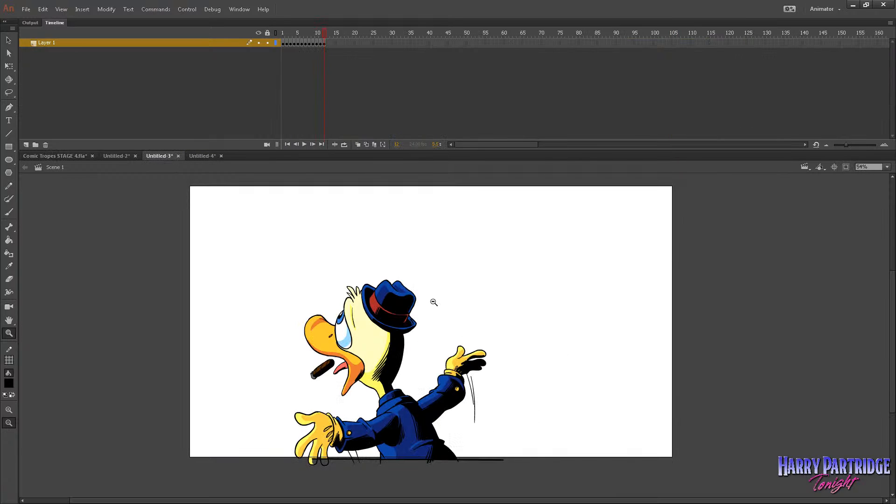
mouse_move(266, 235)
left_mouse_down()
mouse_move(587, 481)
mouse_move(620, 486)
left_mouse_up()
left_click_drag(299, 35, 282, 35)
left_click_drag(231, 214, 612, 498)
key("Return")
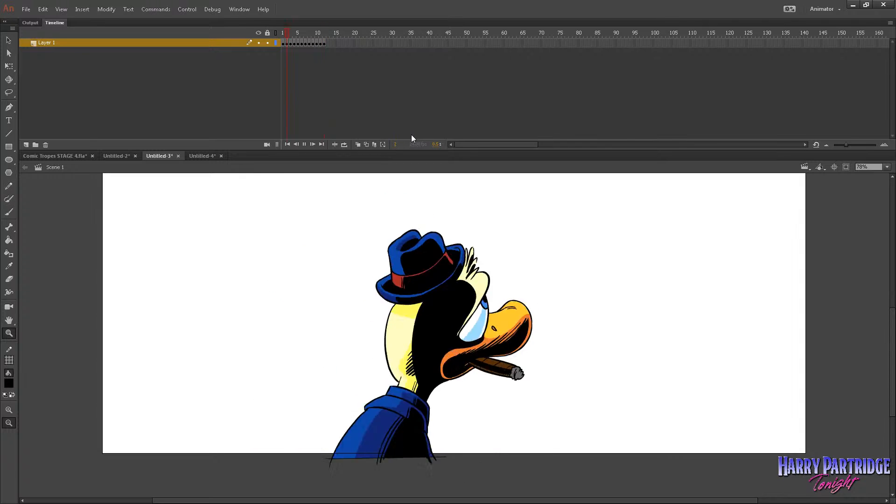
mouse_move(304, 35)
left_mouse_down()
mouse_move(286, 15)
mouse_move(283, 36)
mouse_move(298, 26)
mouse_move(282, 27)
left_mouse_up()
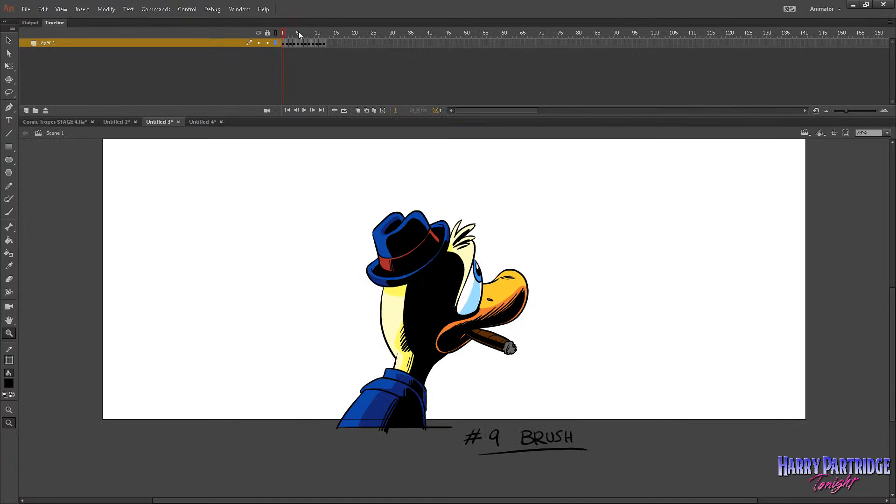
Insert frames after the first duck drawing so it holds through frame 10.
key("F5")
key("F5")
key("F5")
key("F5")
key("F5")
key("F5")
key("F5")
key("F5")
key("F5")
Extend every remaining duck drawing by one frame, from frame 11 to the last, so each holds for two frames.
left_click_drag(318, 34, 321, 33)
key("F5")
left_click(329, 33)
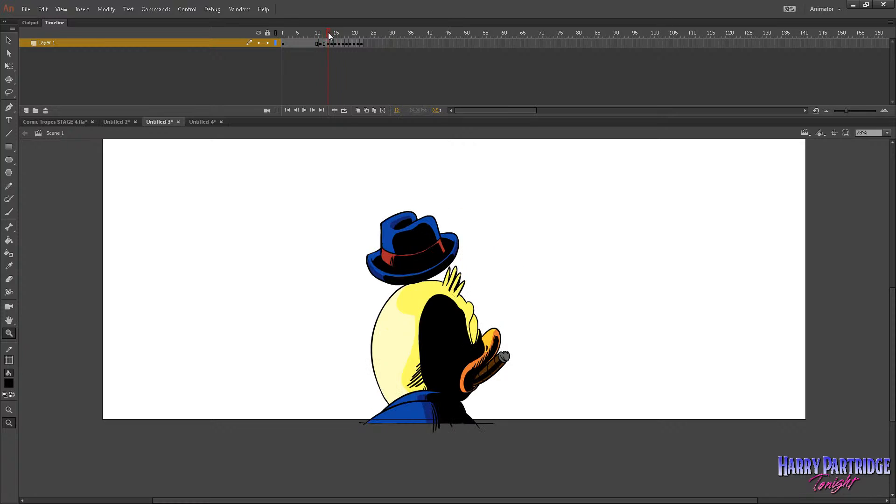
key("F5")
left_click(336, 34)
left_click(342, 34)
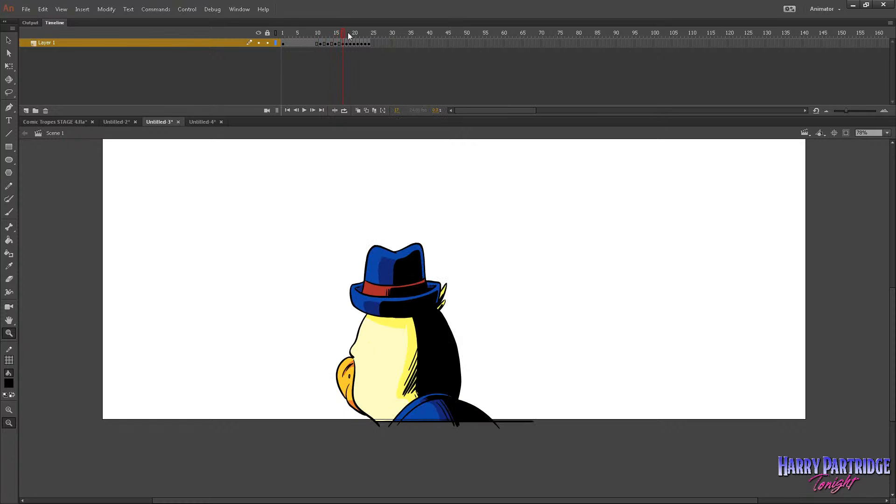
key("F5")
left_click(352, 32)
left_click(351, 31)
key("F5")
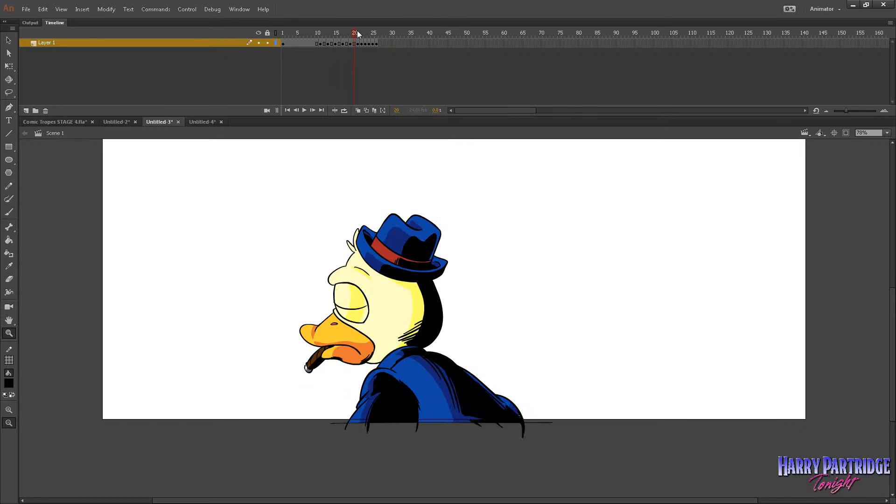
left_click(358, 32)
left_click(365, 32)
key("F5")
left_click(372, 32)
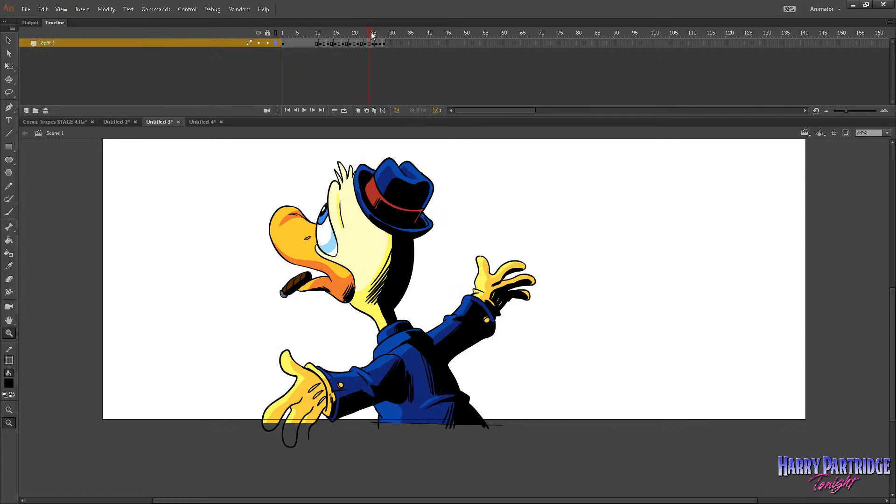
key("F5")
left_click(381, 33)
key("F5")
left_click(388, 33)
key("F5")
left_click(393, 33)
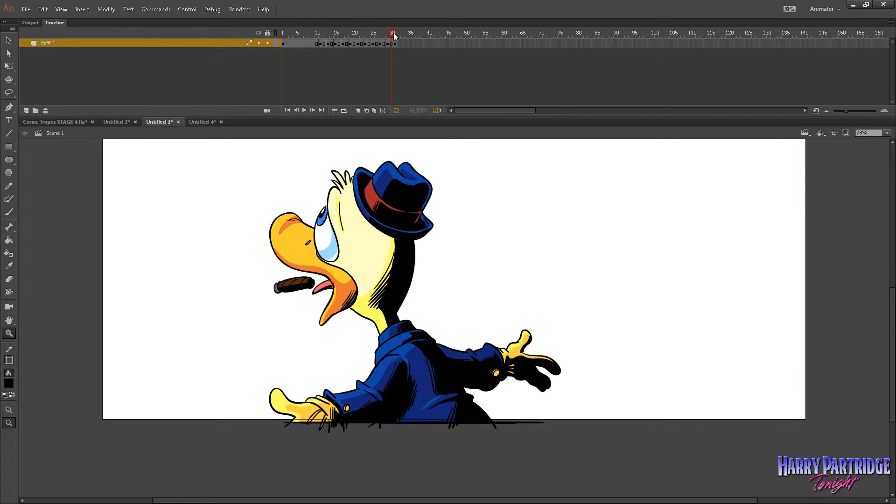
left_click(396, 34)
key("F5")
Copy the arm-waving frames 25 to 32 and paste them twice at the end of Layer 1, at frames 33 and 41.
left_click(381, 34)
left_click_drag(372, 43, 398, 44)
right_click(399, 44)
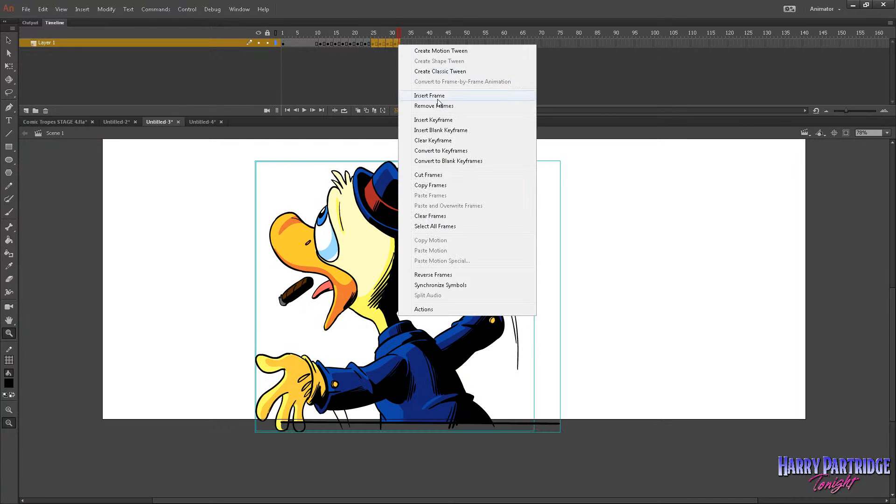
left_click(445, 183)
left_click(404, 43)
right_click(404, 43)
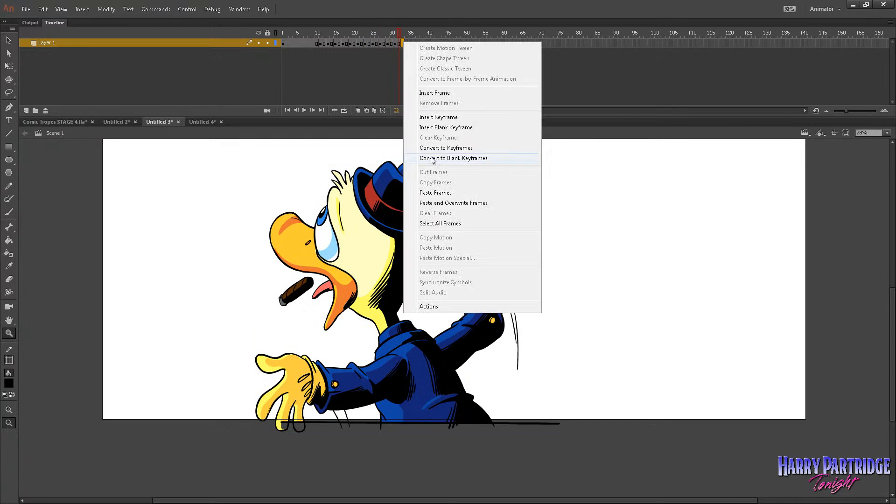
left_click(443, 191)
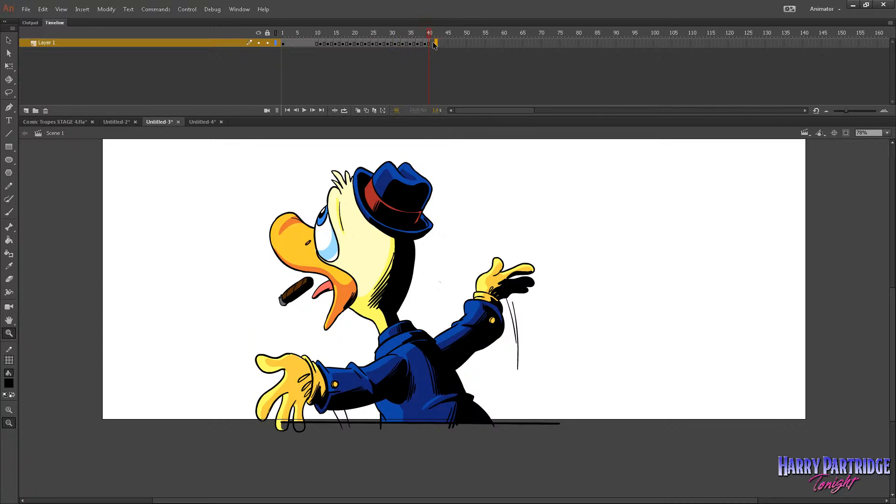
right_click(432, 44)
left_click(448, 192)
Scrub the retimed duck animation back to the start and play it through to check the timing.
left_click(314, 43)
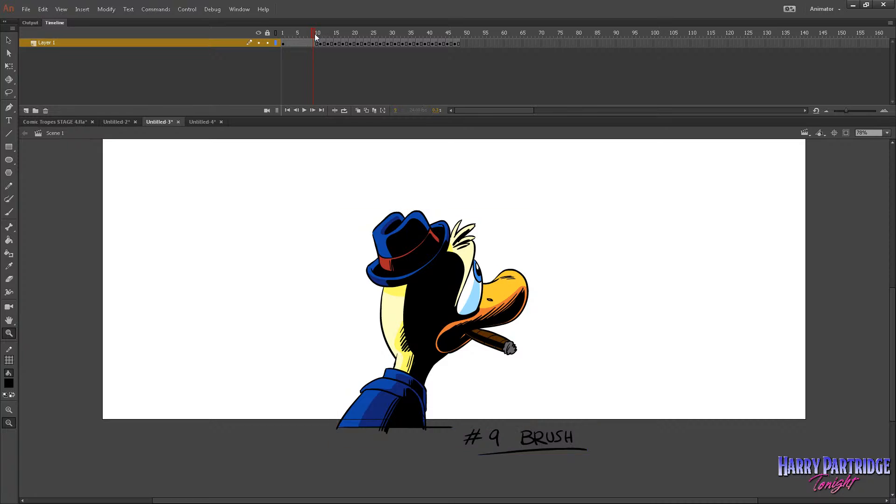
left_click(321, 34)
mouse_move(326, 43)
left_mouse_down()
mouse_move(390, 72)
mouse_move(301, 68)
left_mouse_up()
key("Return")
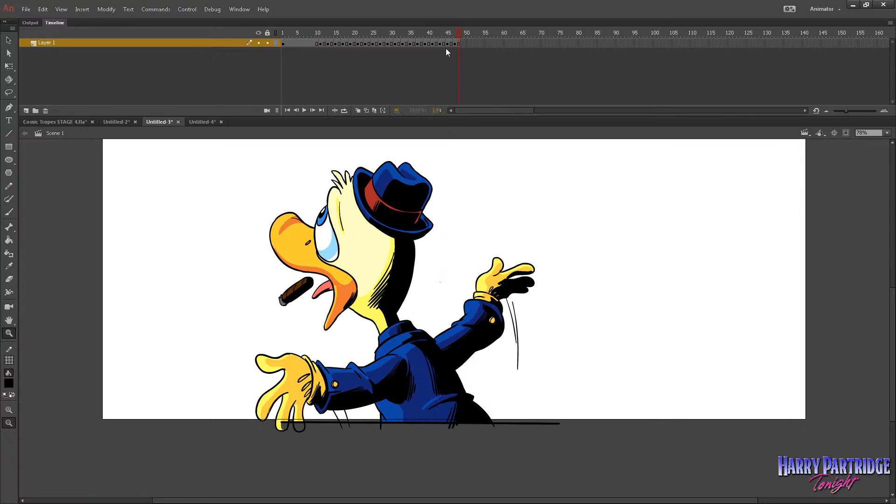
Copy all frames of the duck animation on Layer 1 and switch to Comic Tropes STAGE 4.fla.
left_click_drag(459, 44, 259, 50)
right_click(293, 44)
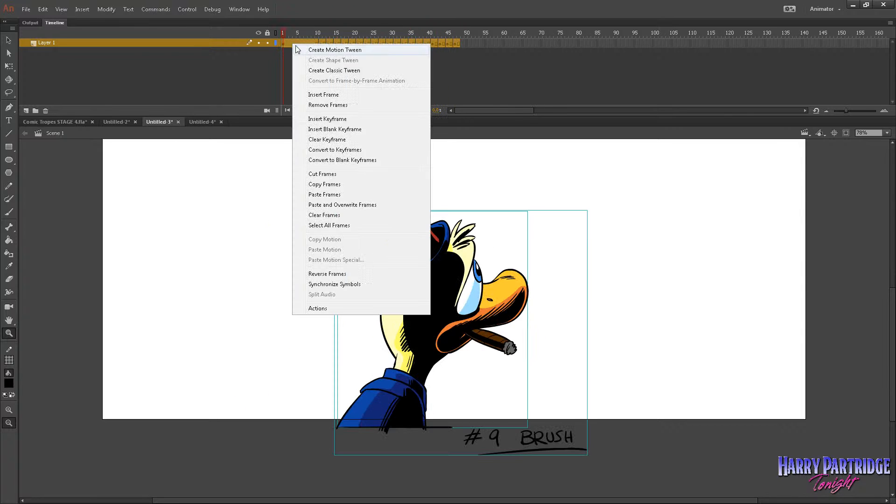
left_click(342, 186)
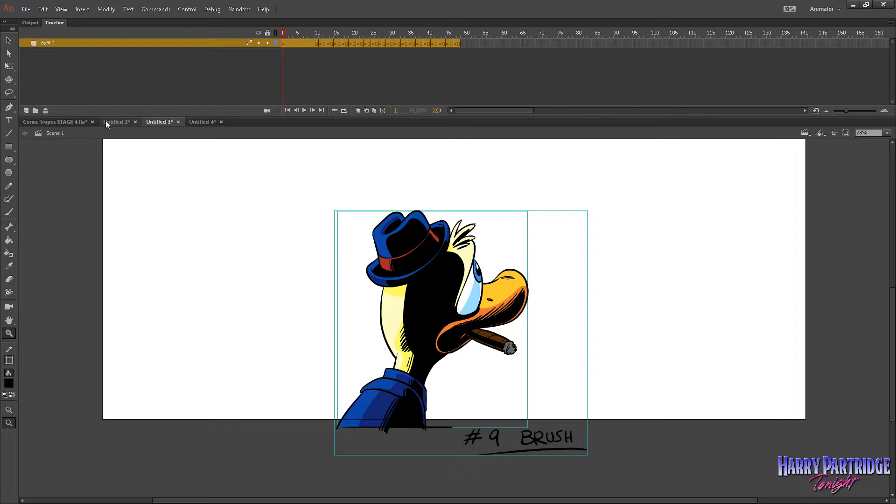
left_click(62, 122)
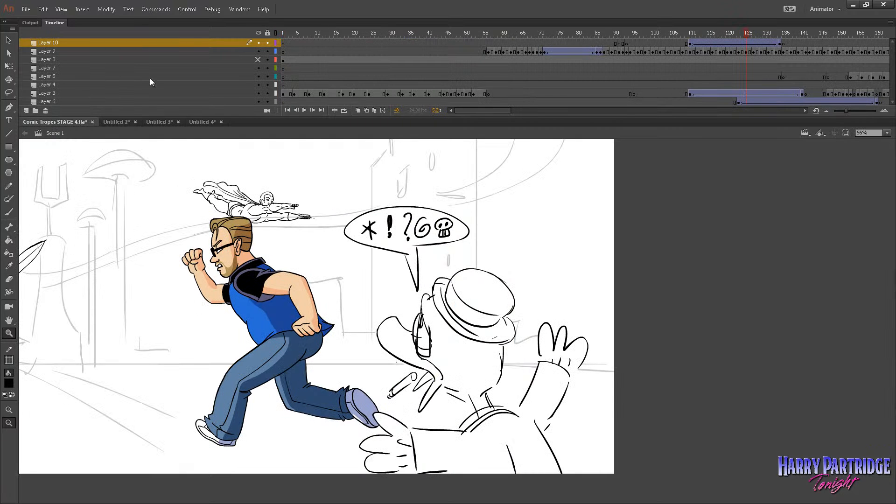
Choose the Selection tool, copy frames 1 to 48 of the duck animation in Untitled-3, and return to Comic Tropes STAGE 4.fla.
left_click(10, 45)
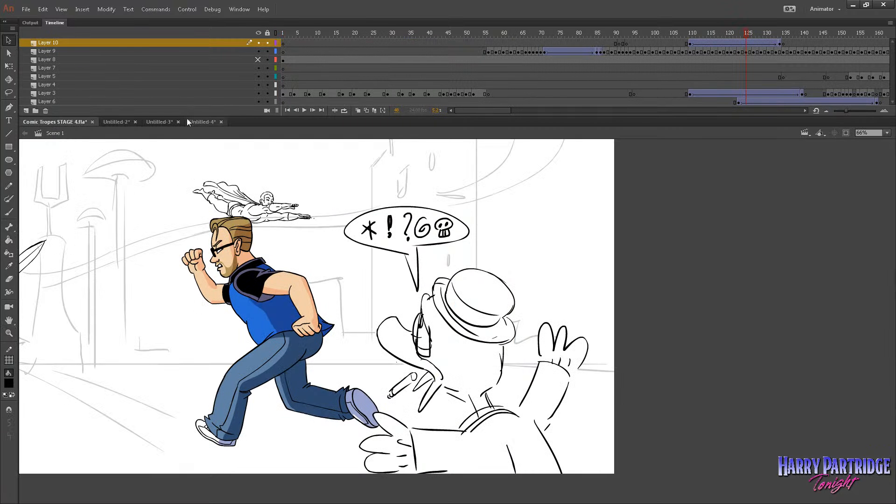
left_click(158, 122)
left_click_drag(453, 44, 264, 41)
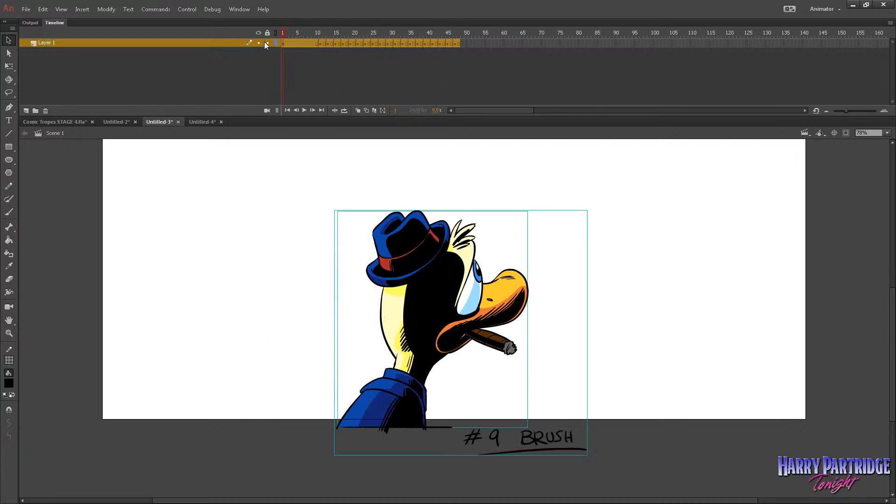
right_click(293, 45)
left_click(327, 186)
left_click(69, 121)
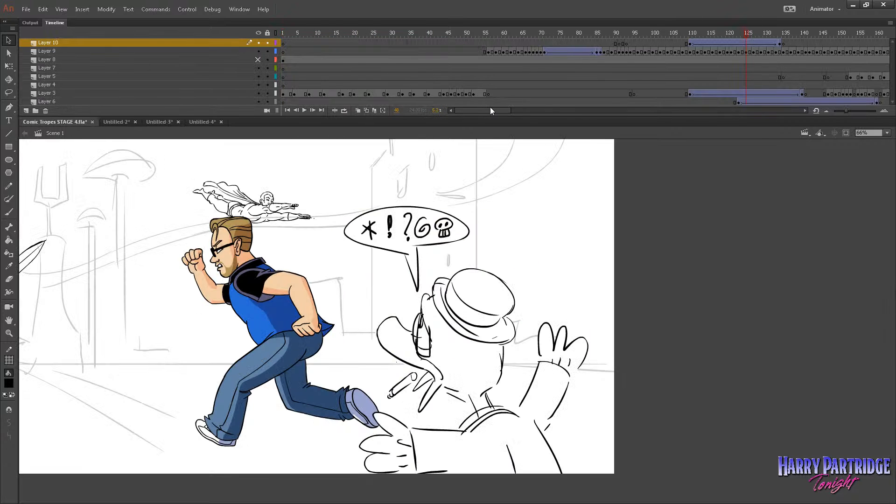
Open the rough duck symbol on Layer 10 at frame 110 for editing in place and add a new layer above Layer 1.
left_click_drag(490, 110, 510, 110)
mouse_move(524, 34)
left_mouse_down()
mouse_move(489, 35)
mouse_move(529, 35)
left_mouse_up()
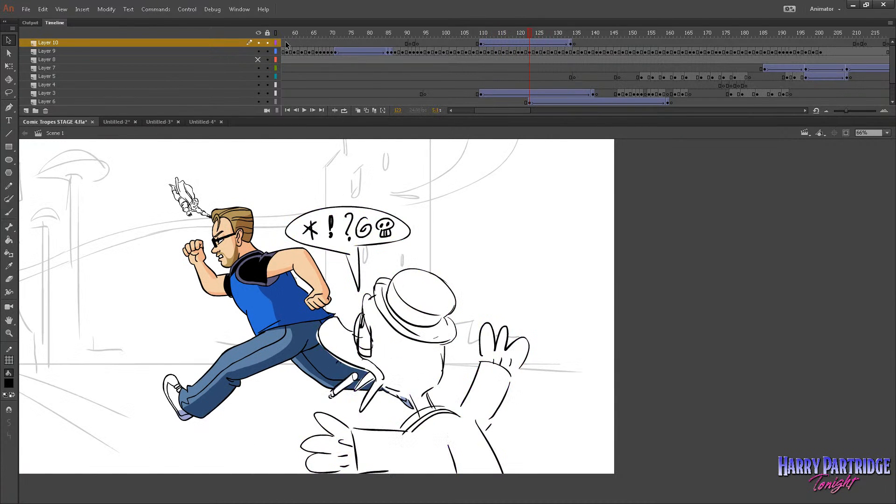
left_click(482, 43)
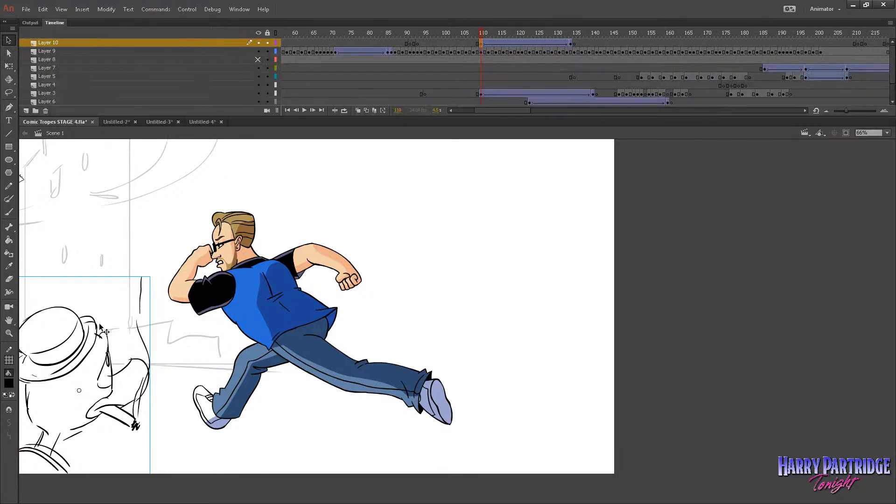
double_click(86, 337)
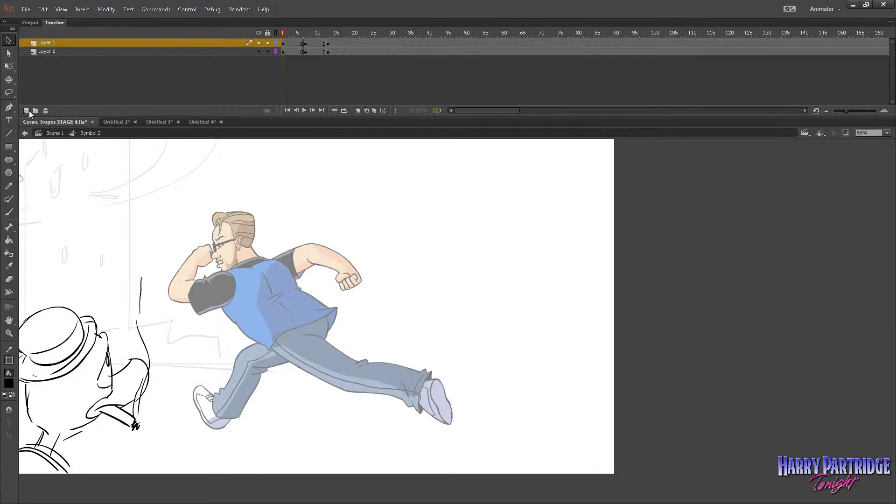
left_click(26, 110)
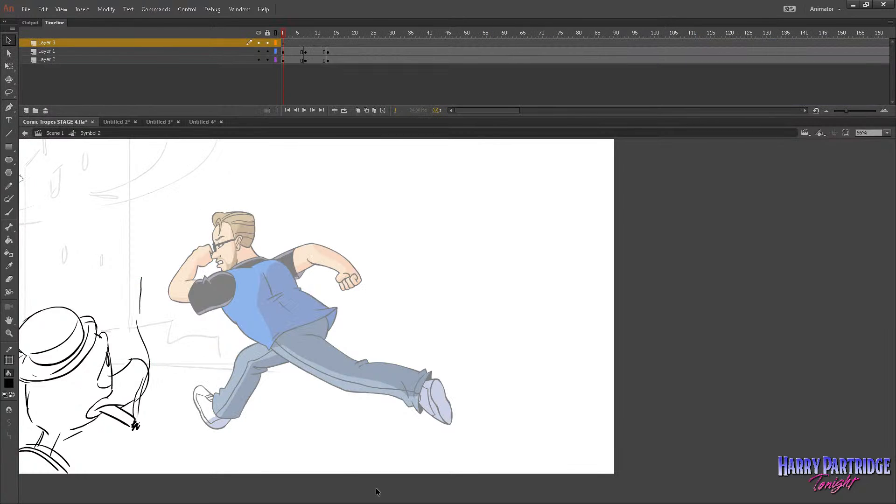
Preview the rough duck symbol, brush a rough X mark on Layer 3 as a placeholder and convert it to a symbol.
key("Return")
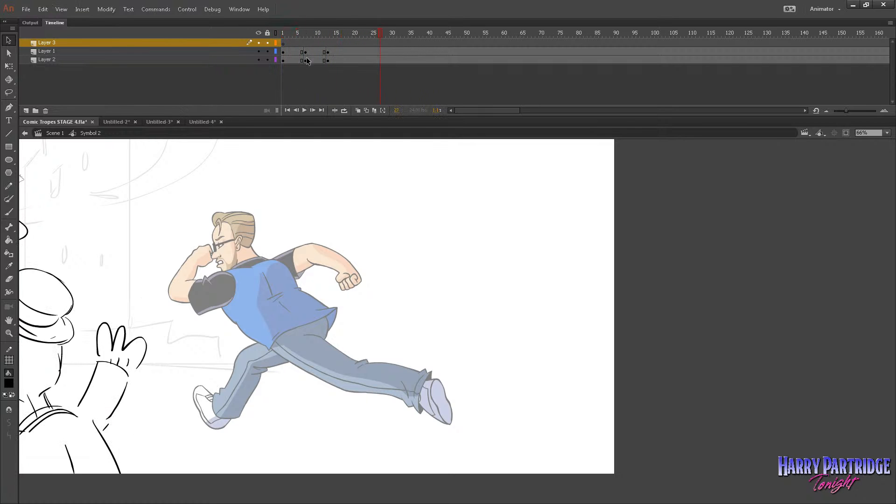
left_click_drag(286, 33, 295, 37)
key("b")
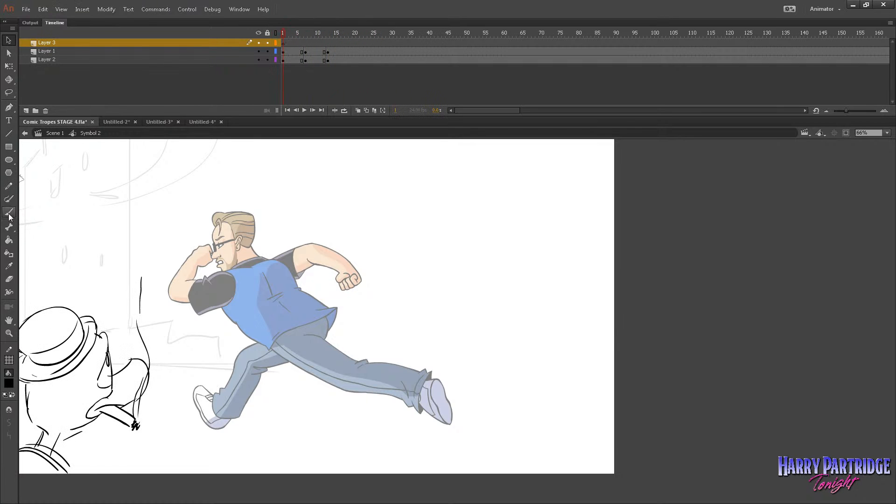
mouse_move(101, 216)
left_mouse_down()
mouse_move(183, 185)
mouse_move(171, 213)
left_mouse_up()
left_click(295, 43)
left_click(108, 10)
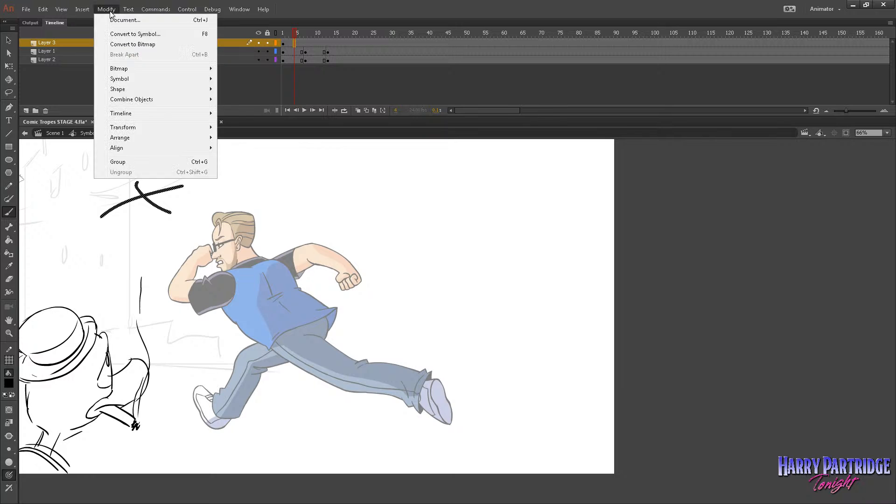
left_click(122, 35)
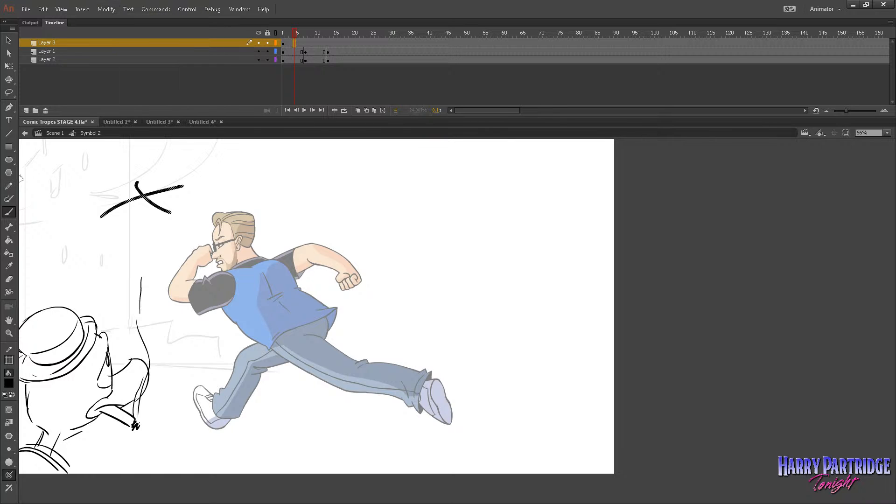
Open the X mark's symbol for editing and paste the copied duck frames into its Layer 1 from frame 1.
left_click(9, 40)
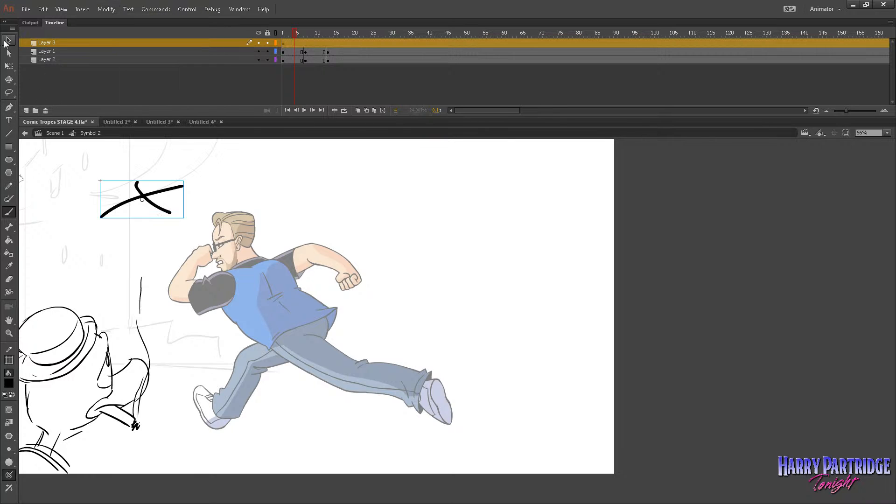
double_click(132, 195)
right_click(287, 45)
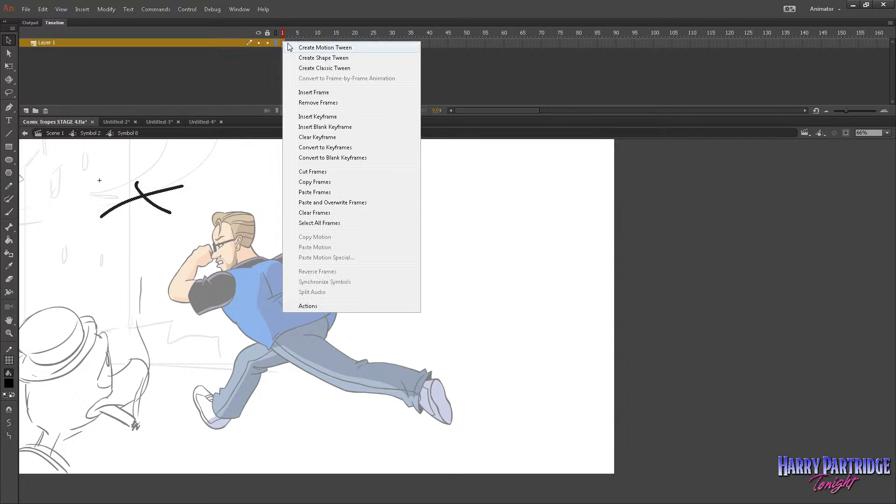
left_click(330, 193)
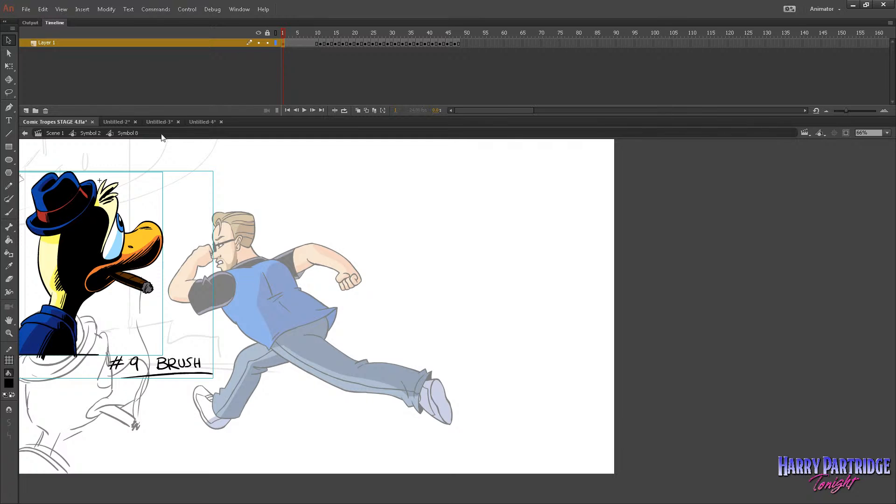
Return to Symbol 2, align the coloured duck with the rough duck sketch, and delete Layer 1 and Layer 2.
left_click(90, 133)
mouse_move(81, 247)
left_mouse_down()
mouse_move(96, 317)
mouse_move(70, 376)
left_mouse_up()
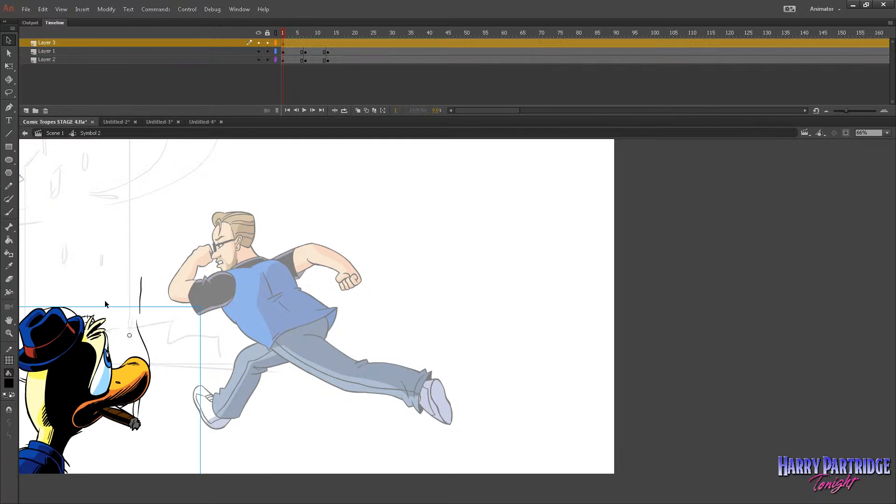
left_click(225, 52)
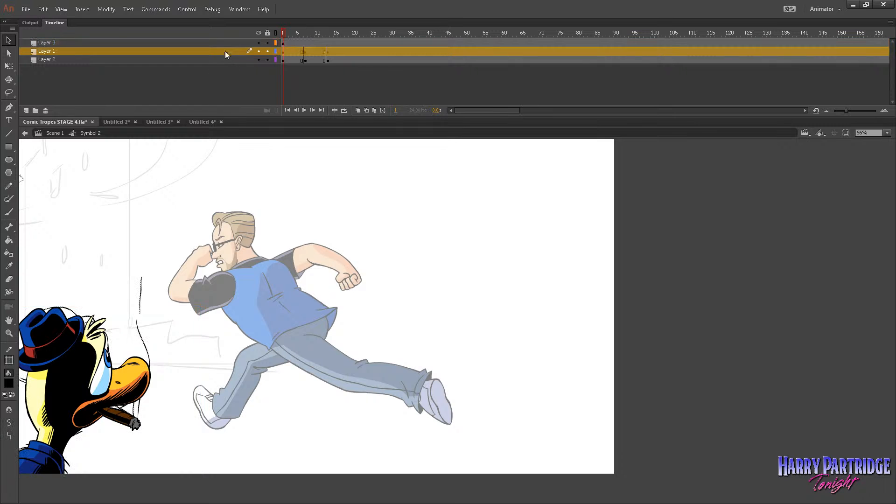
left_click(47, 112)
left_click(46, 112)
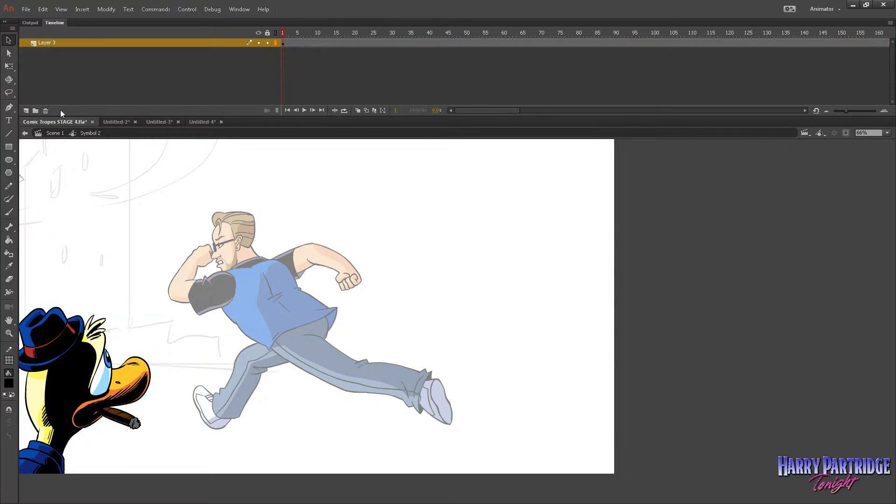
Return to Scene 1 and move the duck's starting keyframe on Layer 10 from frame 110 to frame 102.
left_click(60, 133)
mouse_move(570, 35)
left_mouse_down()
mouse_move(665, 43)
mouse_move(581, 50)
left_mouse_up()
left_click(586, 42)
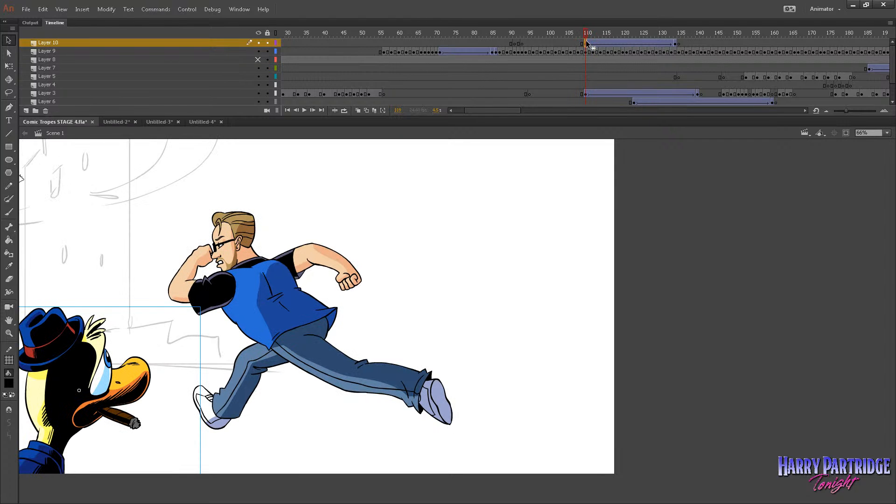
left_click_drag(586, 45, 556, 46)
left_click(555, 44)
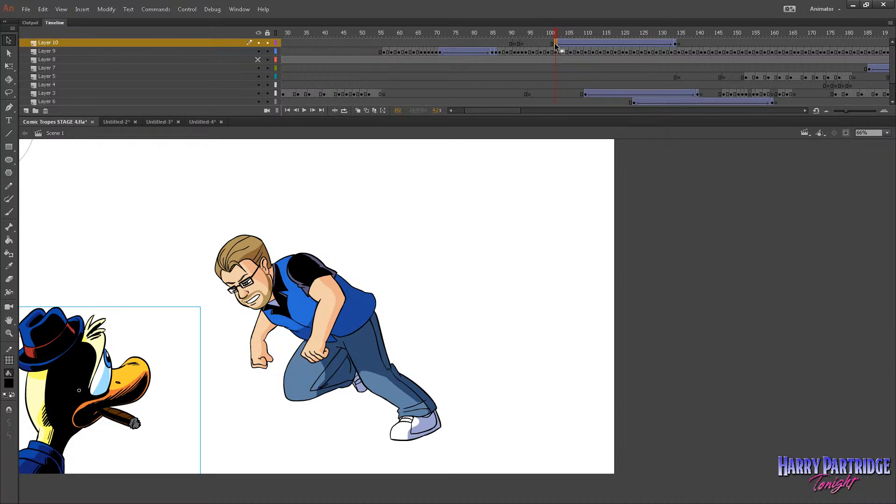
Nudge the duck farther left past the stage edge at its starting keyframe and preview its pass up to frame 125.
key("shift+Left")
key("shift+Left")
key("shift+Left")
key("shift+Left")
key("shift+Left")
key("shift+Left")
key("shift+Left")
key("shift+Left")
key("shift+Left")
key("shift+Left")
key("shift+Left")
key("shift+Left")
key("shift+Left")
key("shift+Left")
key("shift+Left")
key("shift+Left")
key("shift+Left")
key("shift+Left")
key("shift+Left")
key("shift+Left")
key("shift+Left")
key("shift+Left")
key("shift+Left")
key("shift+Left")
key("shift+Left")
key("shift+Left")
key("shift+Left")
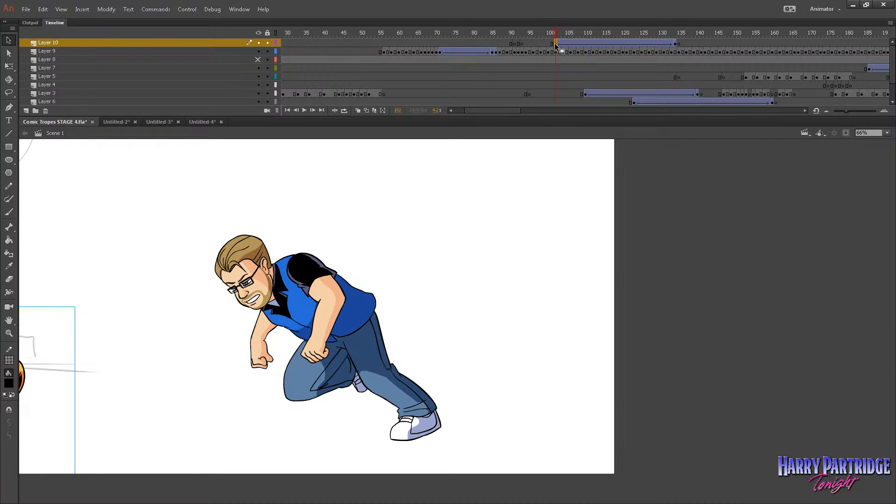
key("Return")
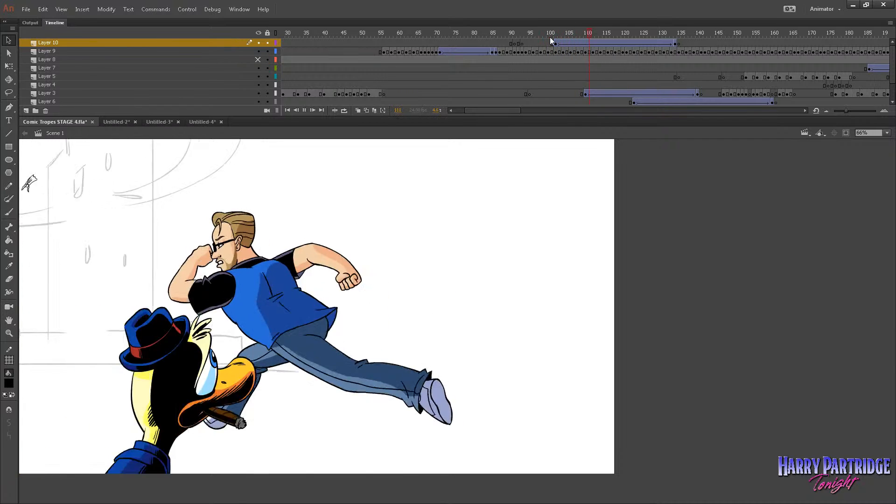
left_click_drag(605, 36, 644, 49)
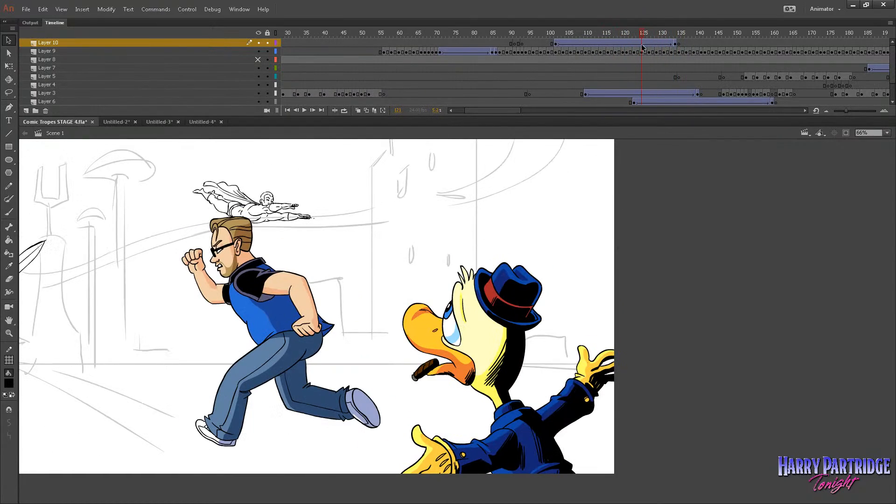
Open the duck animation nested inside Symbol 2 and remove frames 7 to 10 from Layer 1.
double_click(513, 301)
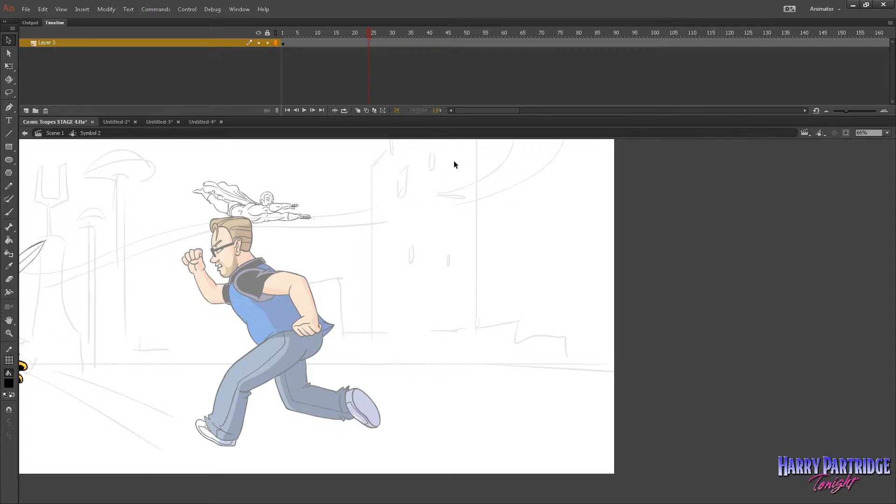
double_click(25, 367)
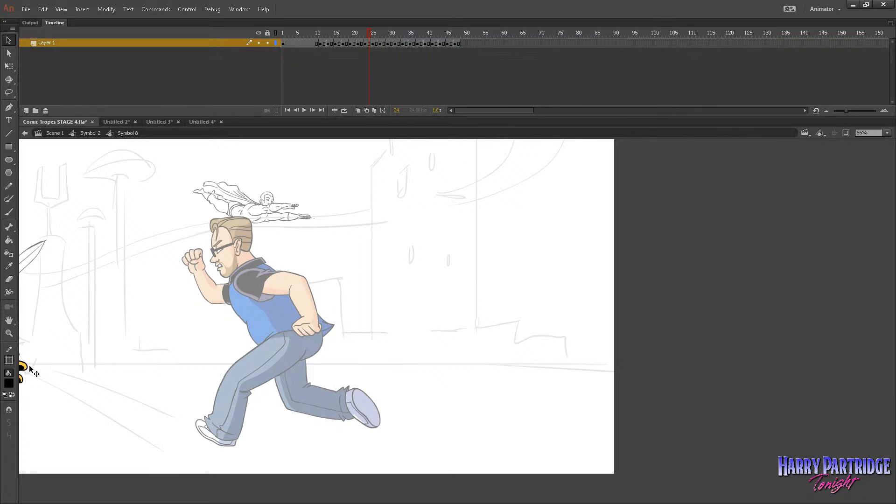
left_click_drag(316, 44, 305, 46)
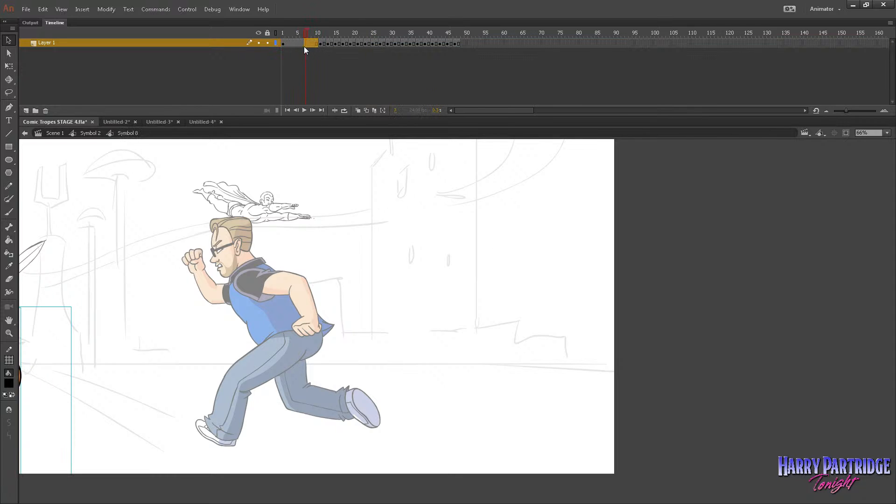
right_click(305, 45)
left_click(328, 106)
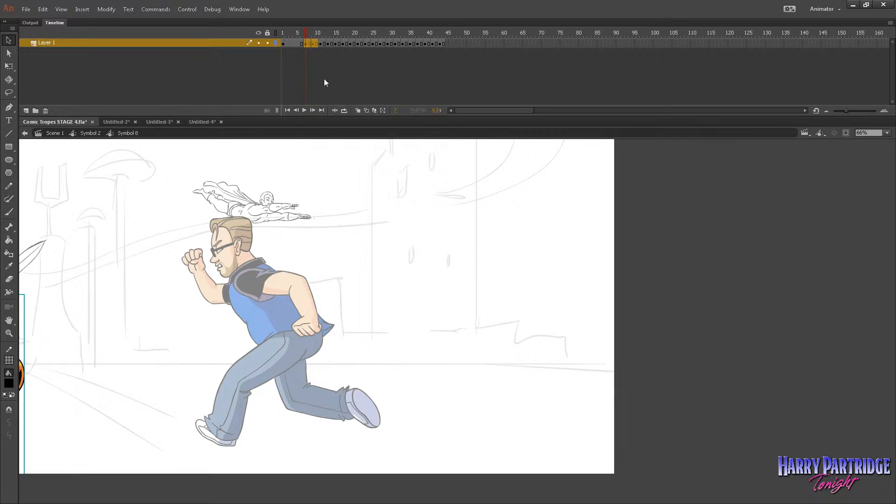
Return to Scene 1 and scrub through the duck's pass to check its shortened timing against the running man.
left_click(55, 133)
left_click_drag(494, 34, 609, 51)
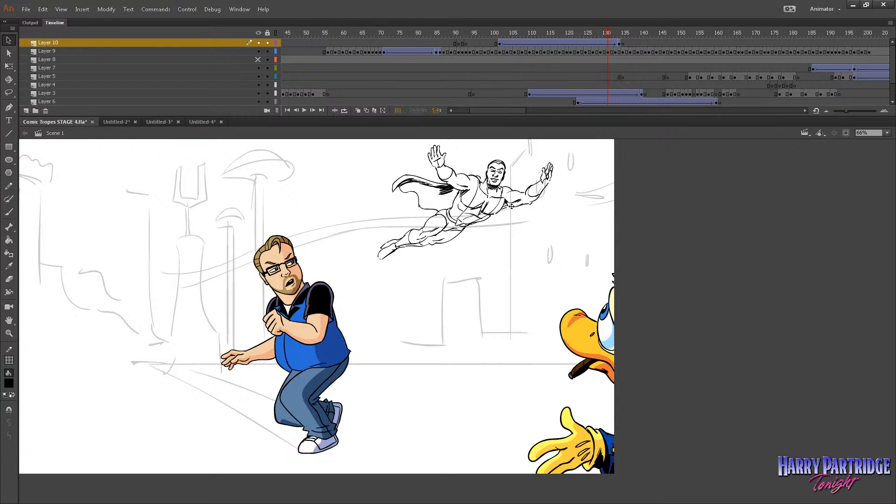
mouse_move(606, 32)
left_mouse_down()
mouse_move(583, 33)
mouse_move(600, 35)
left_mouse_up()
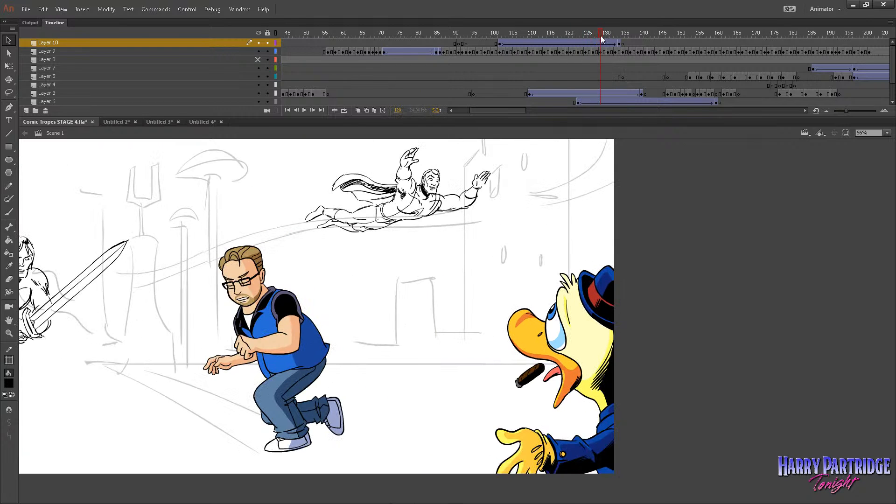
Identify the flying superhero's layer by its outline, play his rough animation inside Symbol 3, and return to Scene 1.
left_click(275, 94)
left_click(276, 93)
double_click(404, 178)
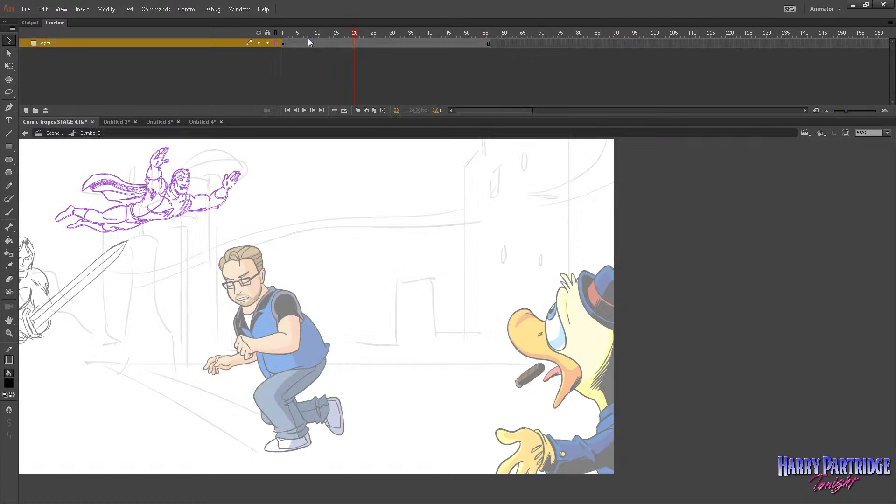
left_click_drag(308, 42, 277, 47)
key("Return")
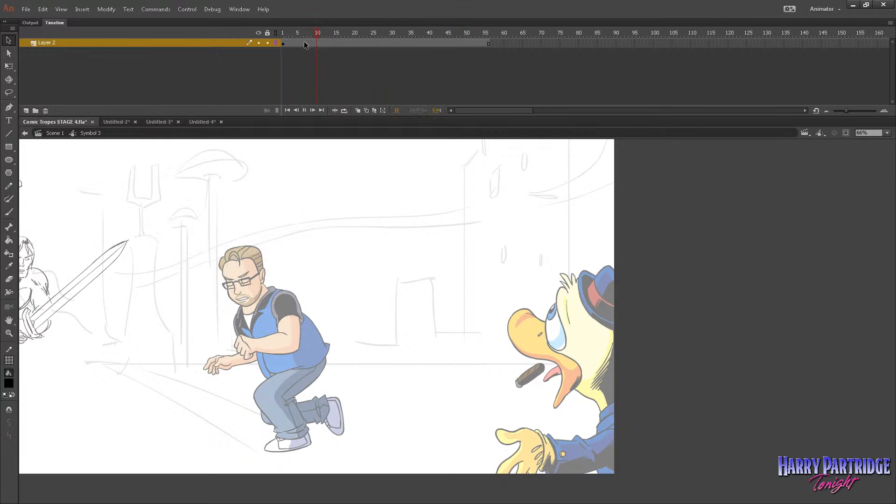
key("Return")
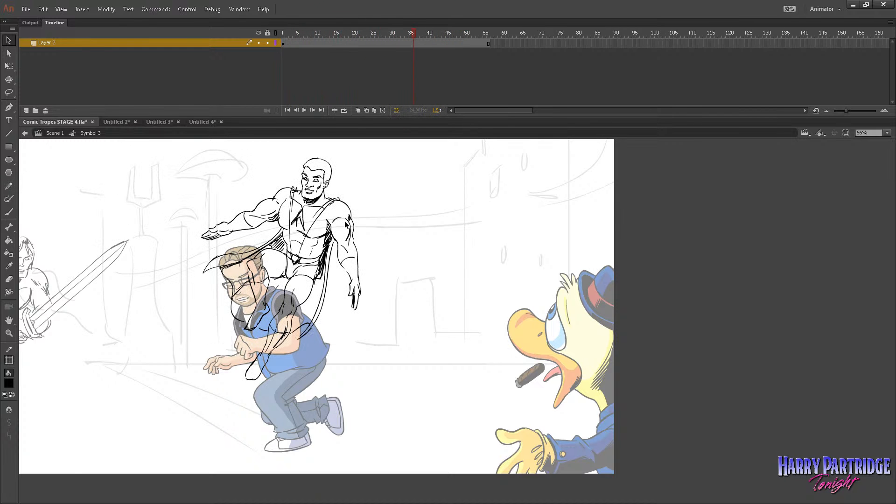
left_click(55, 133)
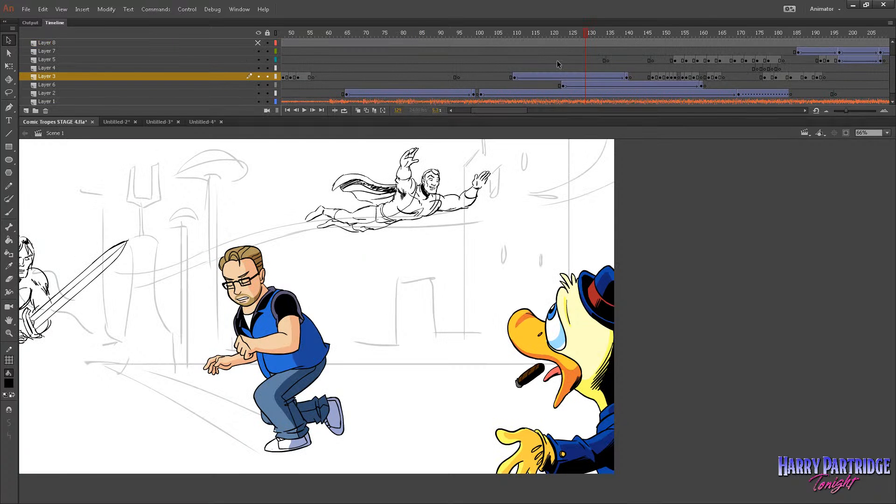
Go to frame 140, identify Layer 6 by its outline, and open the swordsman's Symbol 4 and its nested animation.
left_click_drag(599, 35, 626, 46)
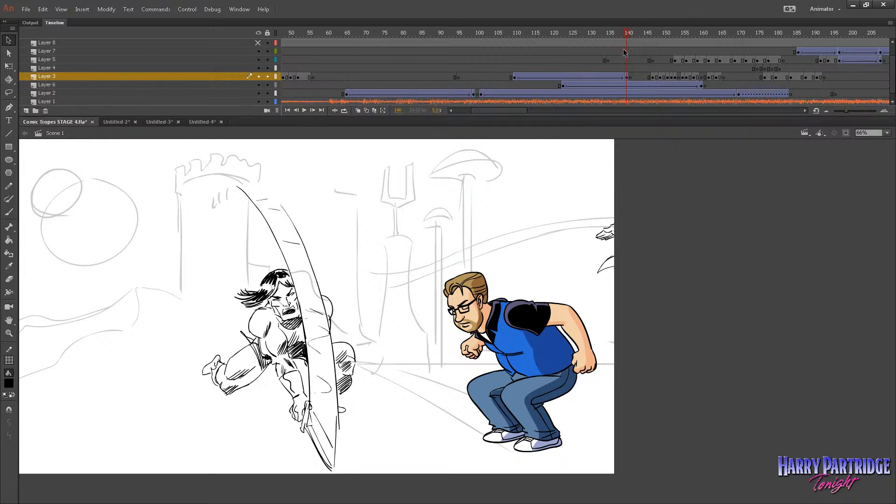
left_click(275, 85)
left_click(275, 85)
double_click(280, 282)
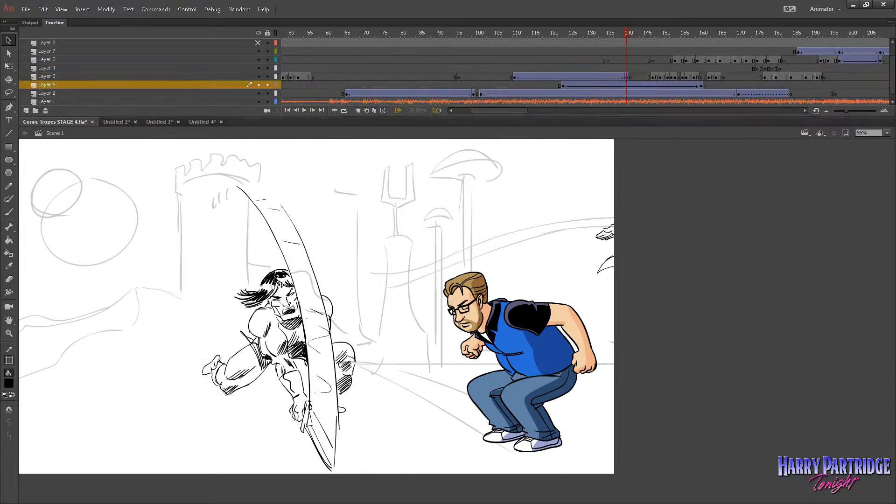
left_click(82, 9)
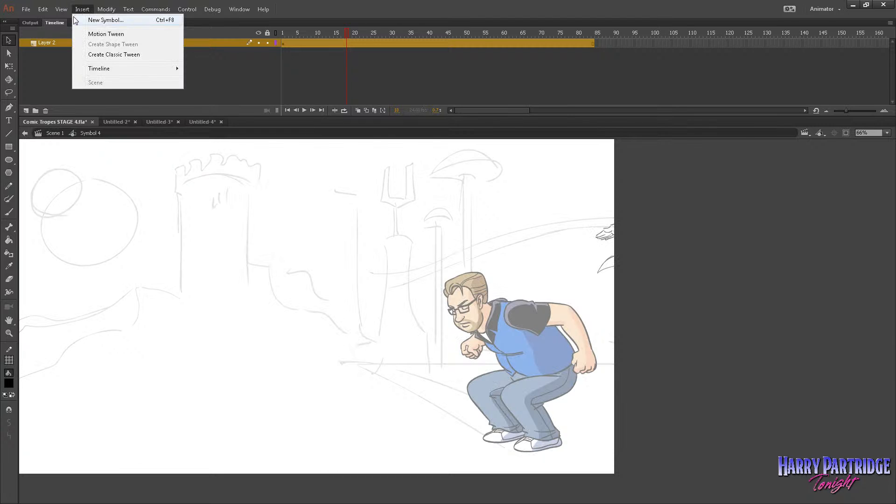
left_click(80, 76)
left_click_drag(337, 500, 240, 501)
left_click_drag(208, 371, 519, 372)
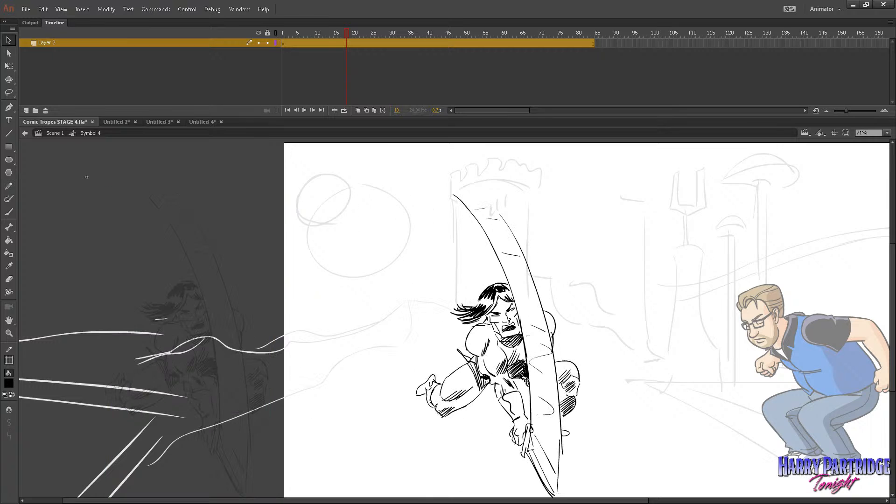
double_click(519, 372)
Play the swordsman's rough animation in Symbol 6 and examine the poses at its individual keyframes.
left_click(296, 33)
key("Return")
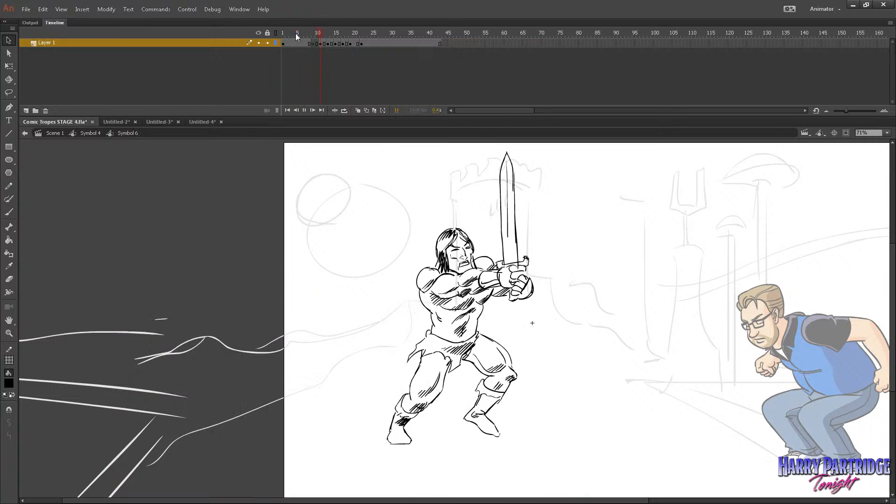
left_click(318, 40)
left_click(313, 41)
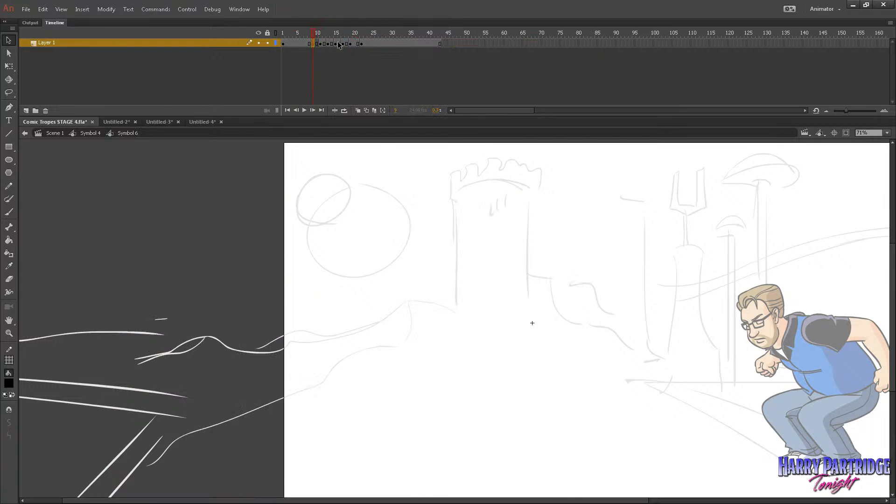
left_click(339, 42)
left_click(368, 41)
left_click_drag(364, 35, 299, 34)
key("Return")
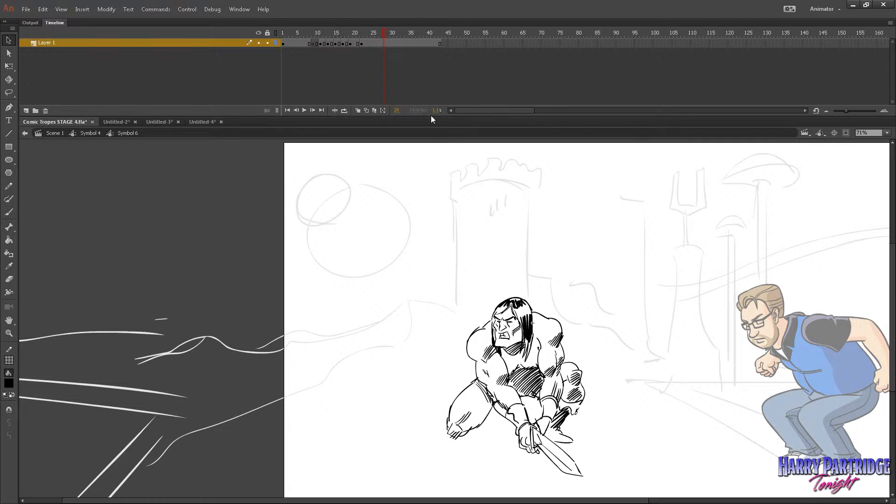
View the swordsman's Symbol 6 without the surrounding scene, step through its frames, and return to Symbol 4 at 50% zoom.
left_click(90, 134)
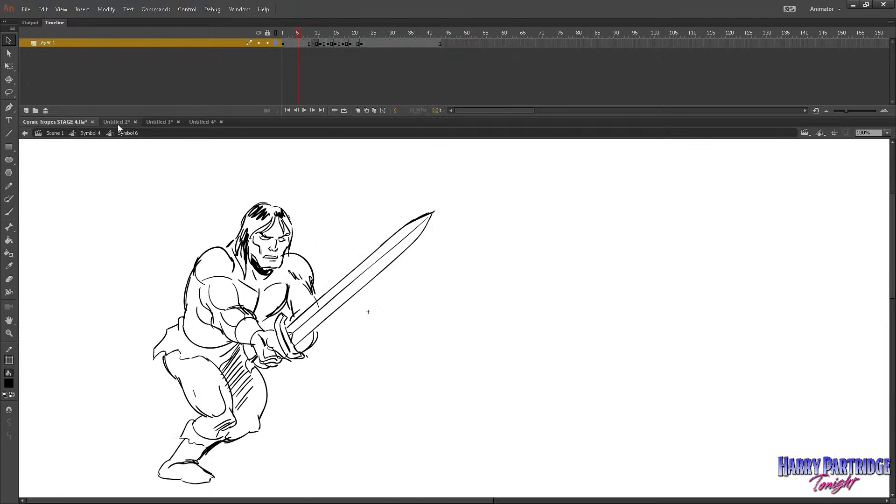
key("period")
key("period")
key("period")
key("period")
key("period")
key("period")
key("period")
key("period")
key("period")
key("period")
key("period")
key("period")
key("comma")
key("comma")
key("comma")
key("comma")
key("comma")
key("comma")
key("comma")
key("comma")
key("comma")
key("comma")
key("comma")
key("comma")
key("comma")
left_click(95, 135)
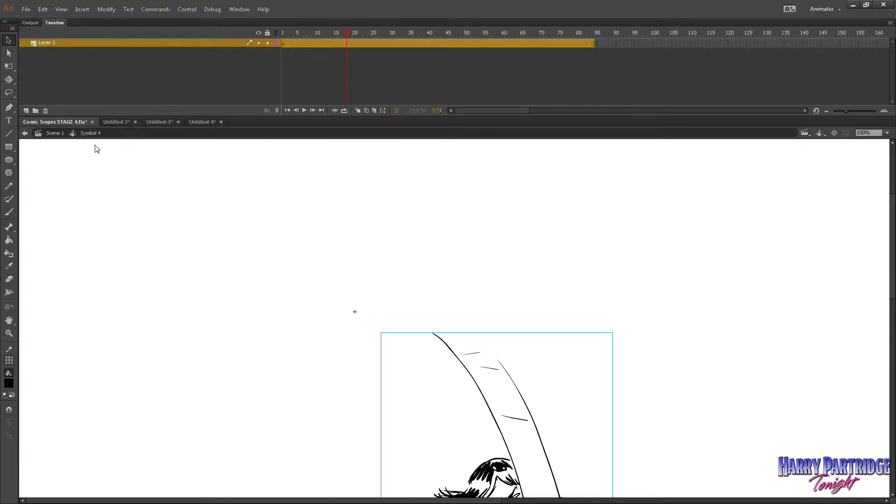
left_click(9, 333)
left_click(410, 353)
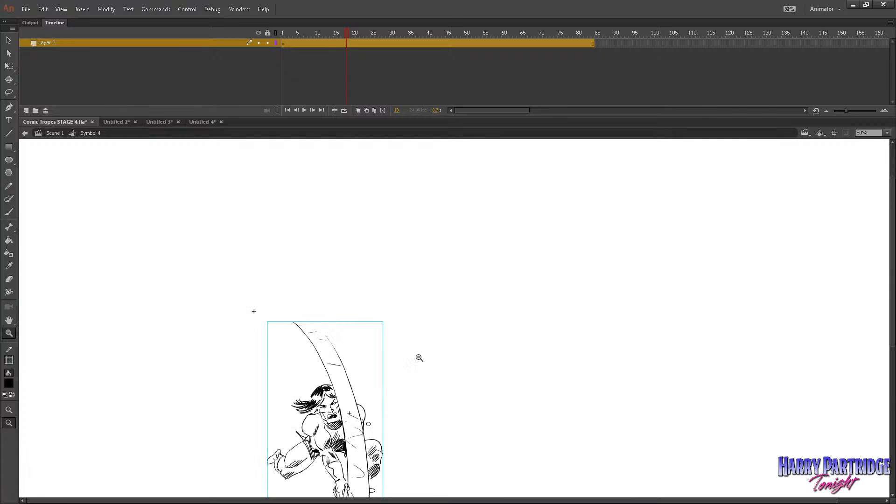
Switch to the Untitled-2 document and examine the coloured swordsman's poses from frame 1 to frame 4.
scroll(351, 352, "down", 3)
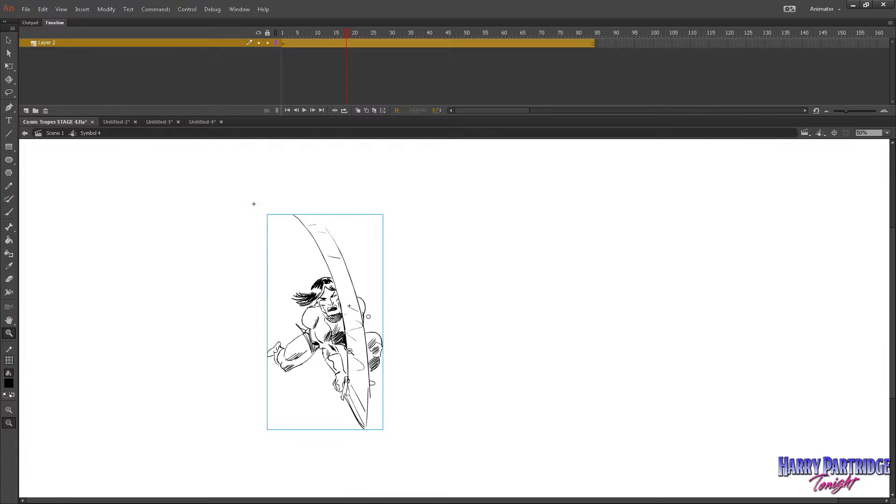
left_click(116, 122)
left_click_drag(208, 172, 559, 433)
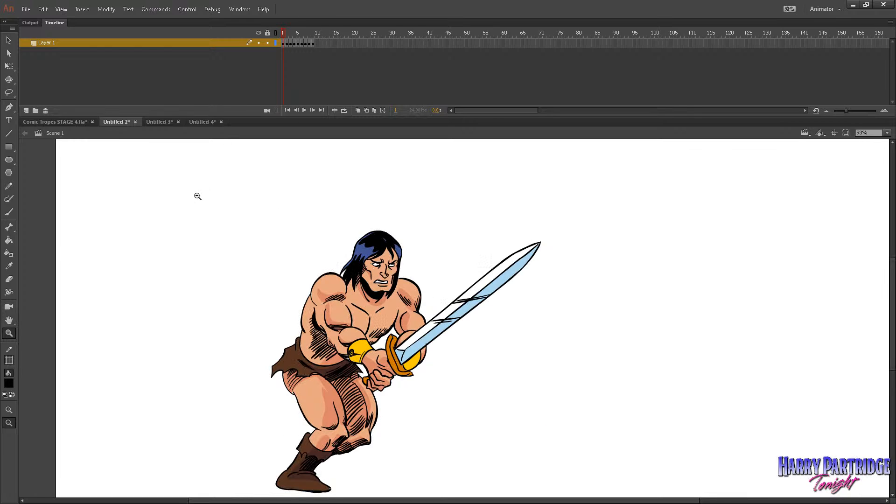
left_click(9, 212)
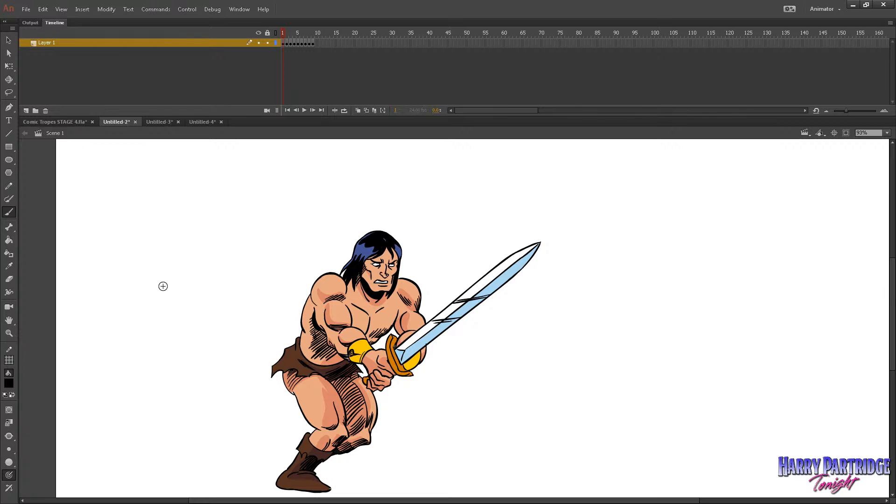
left_click(284, 43)
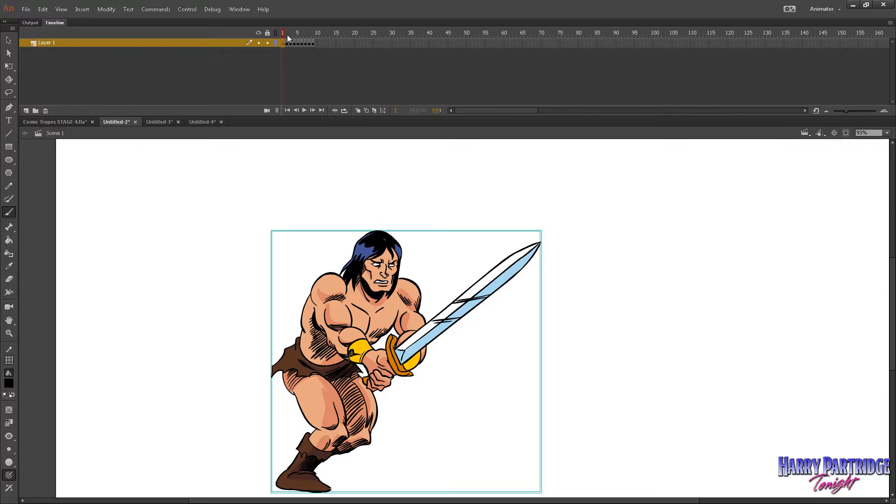
left_click(283, 35)
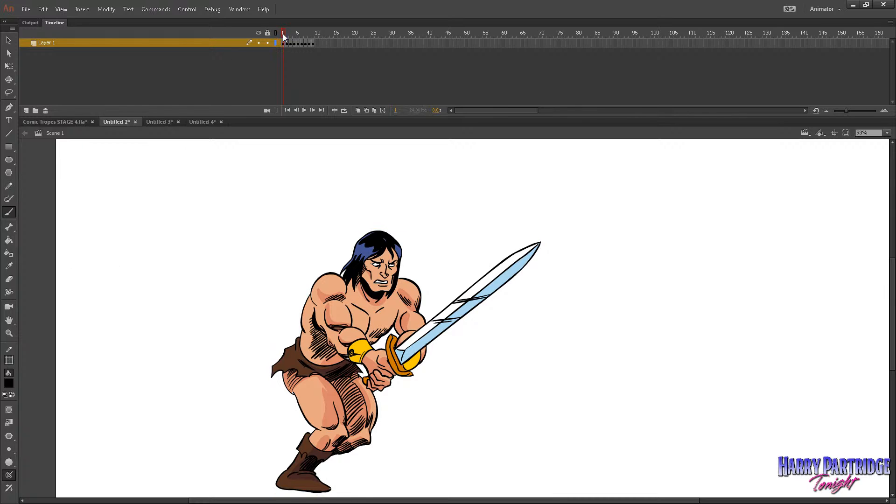
left_click_drag(282, 34, 294, 37)
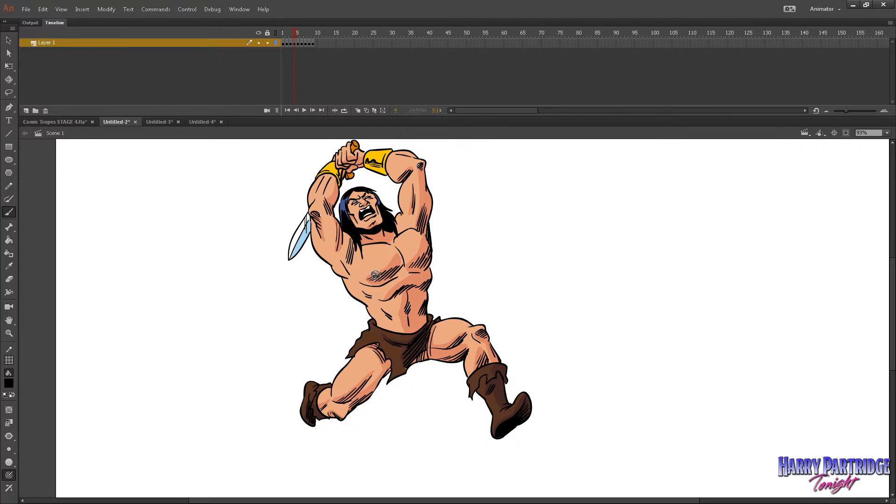
Examine the shading and hatching on the coloured swordsman's torso in frame 4 up close.
left_click(8, 333)
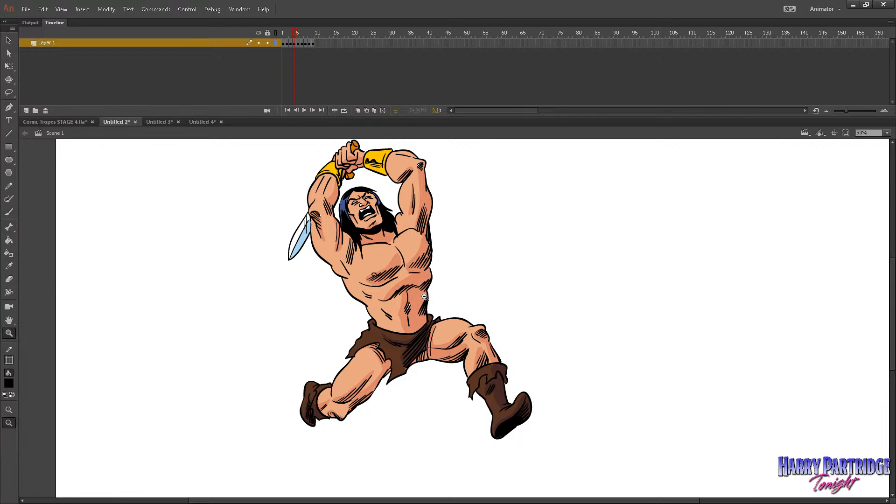
left_click_drag(404, 298, 419, 330)
left_click(448, 247)
left_click(449, 247)
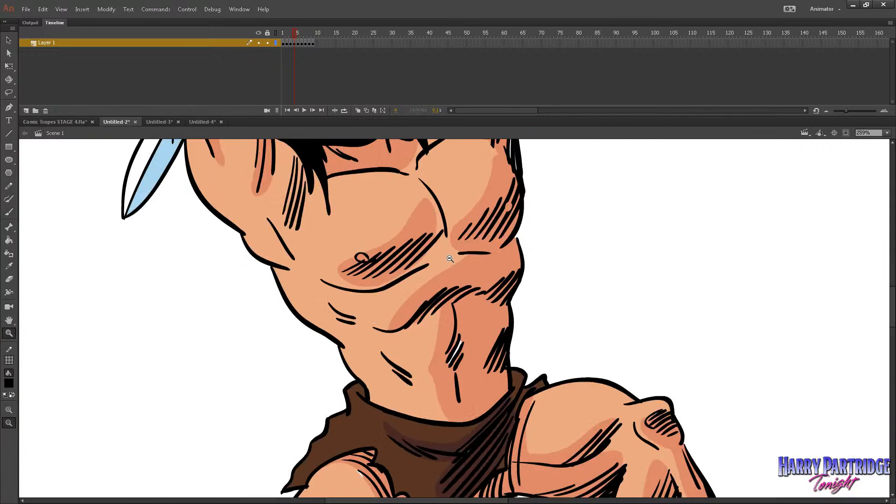
left_click(449, 251)
left_click(450, 252)
left_click_drag(373, 241, 629, 470)
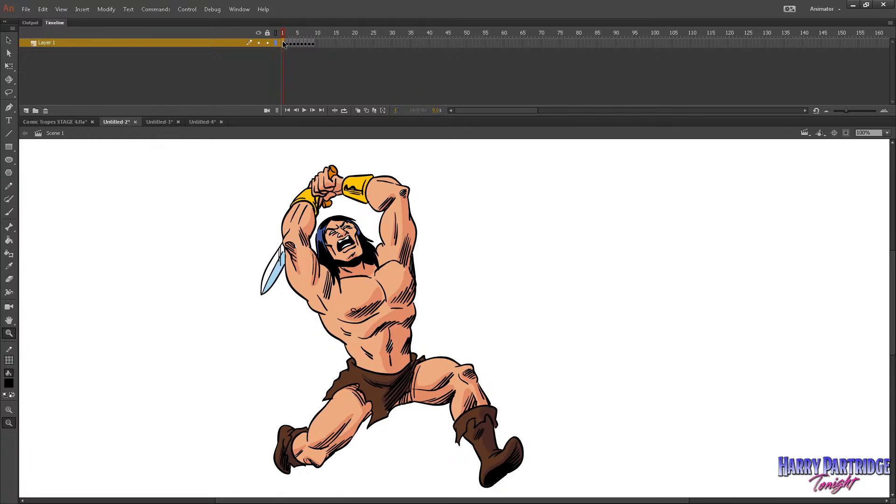
Run through the coloured poses to the crouching one in frame 9 and examine its face and hair up close.
left_click_drag(285, 33, 315, 43)
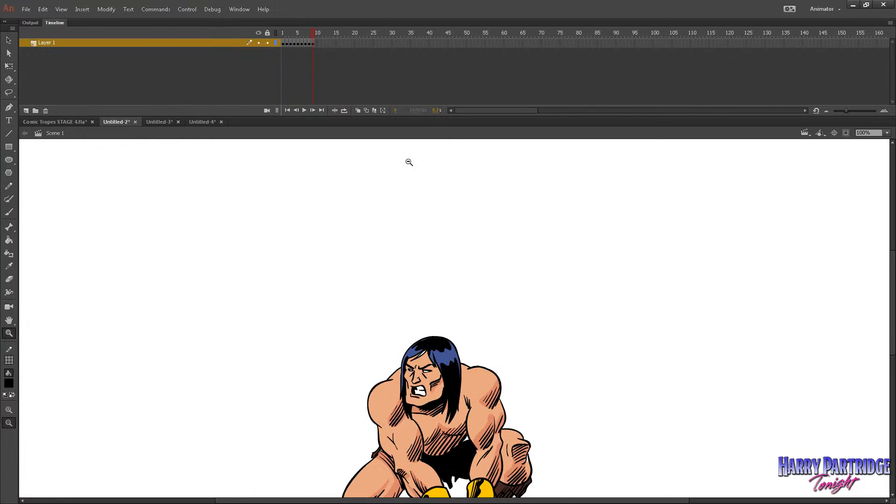
scroll(467, 270, "down", 3)
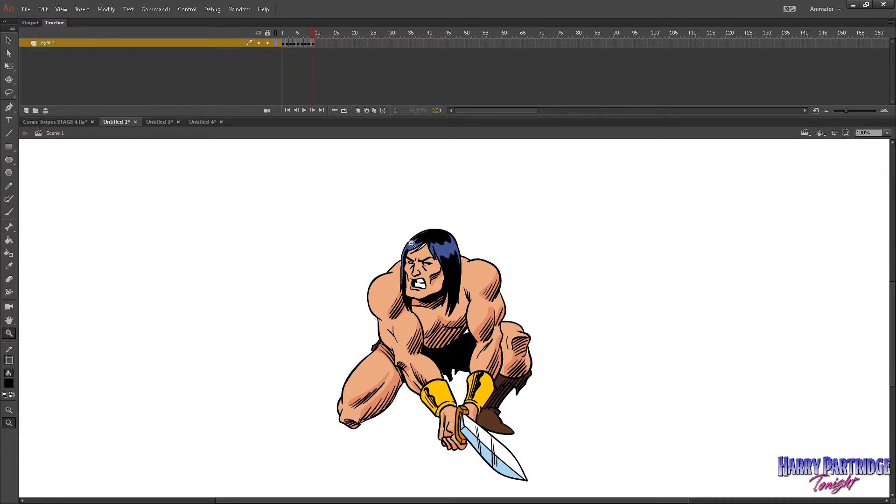
left_click_drag(387, 210, 499, 303)
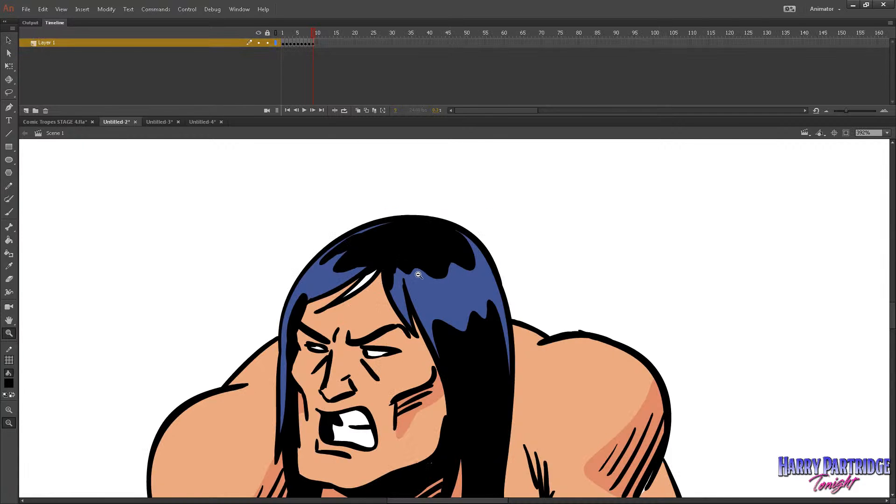
scroll(419, 275, "down", 3)
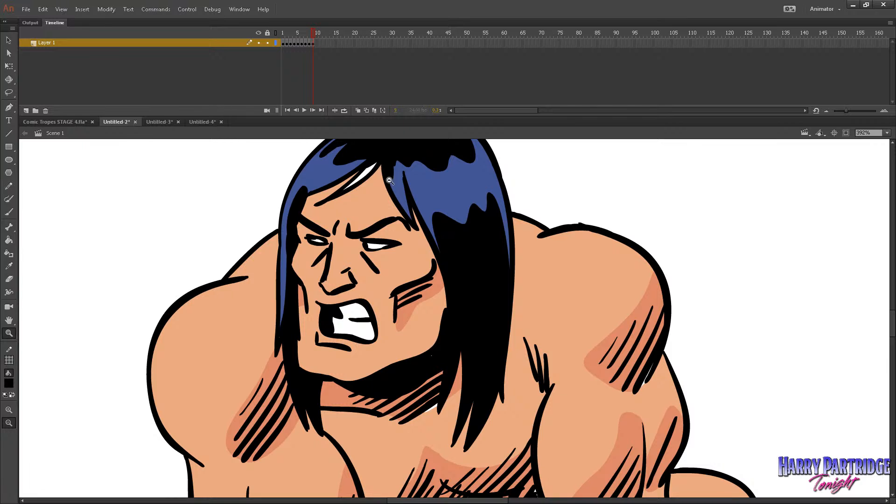
left_click_drag(359, 166, 378, 186)
left_click(447, 362)
left_click(457, 376)
left_click(463, 377)
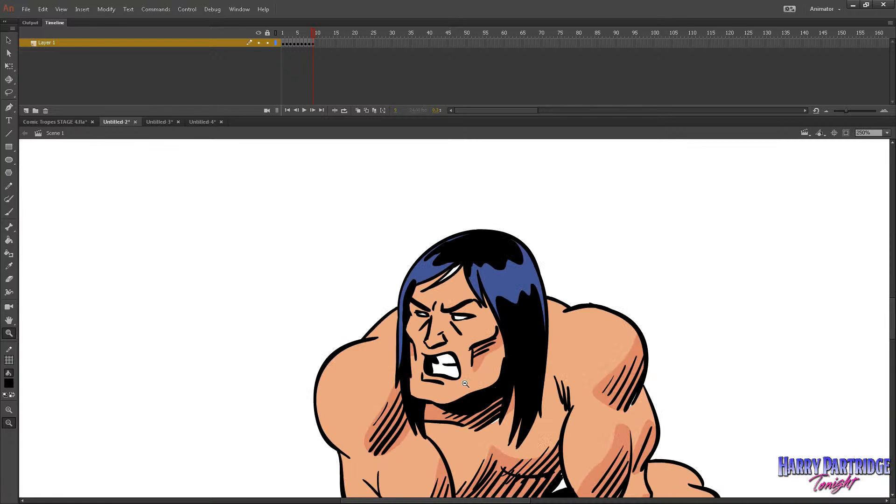
left_click(467, 374)
left_click(467, 375)
left_click_drag(395, 232, 610, 430)
Retime the coloured swordsman so each pose lasts two frames and the final crouch holds through frame 65, and play it.
left_click(279, 33)
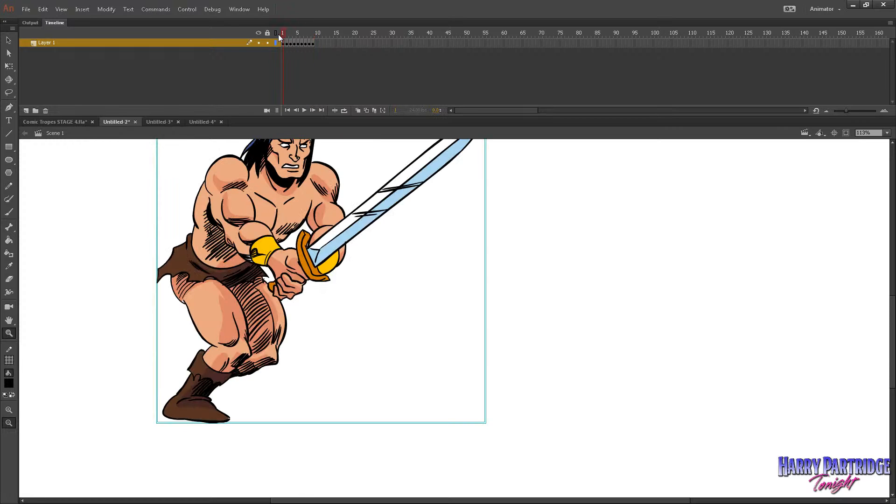
left_click(445, 256)
left_click_drag(334, 193, 567, 452)
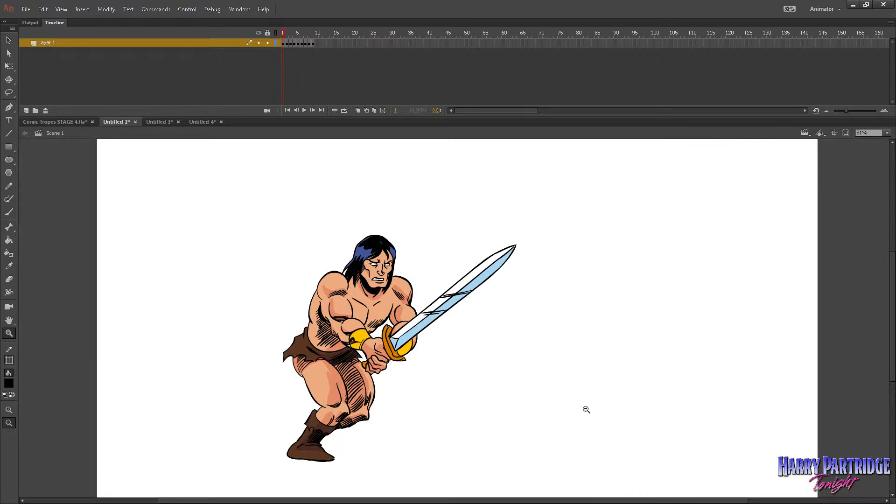
left_click_drag(290, 30, 240, 38)
key("F5")
key("F5")
key("F5")
key("F5")
key("F5")
key("F5")
key("F5")
key("F5")
key("F5")
key("F5")
key("F5")
key("F5")
key("F5")
key("F5")
key("F5")
key("F5")
key("F5")
key("F5")
key("F5")
key("F5")
key("Return")
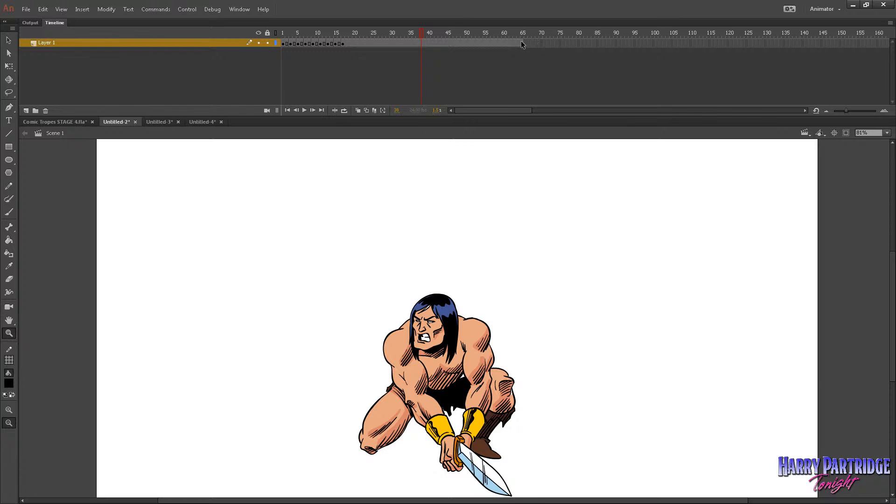
Copy all frames of the retimed coloured swordsman animation, from frame 1 to frame 65.
left_click_drag(521, 42, 287, 42)
right_click(316, 43)
left_click(355, 183)
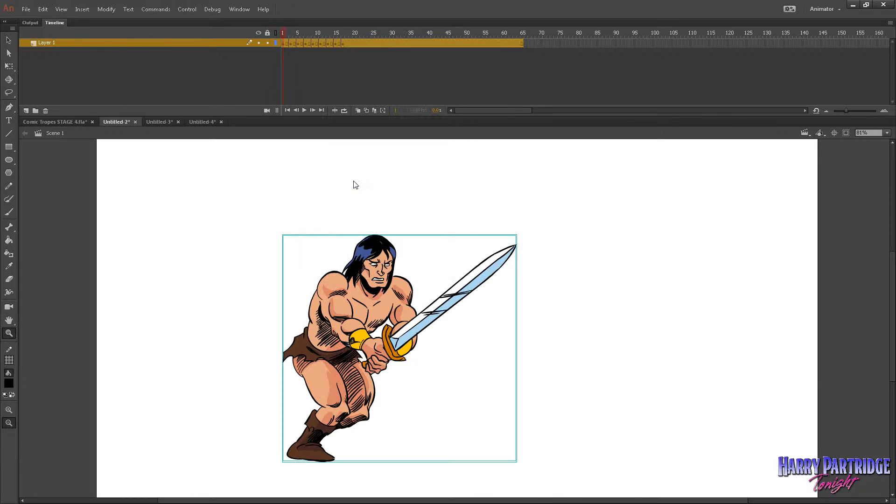
Return to Comic Tropes STAGE 4, reopen the swordsman's Symbol 4 in place from Scene 1, and show the rough figure outside the stage.
left_click(66, 122)
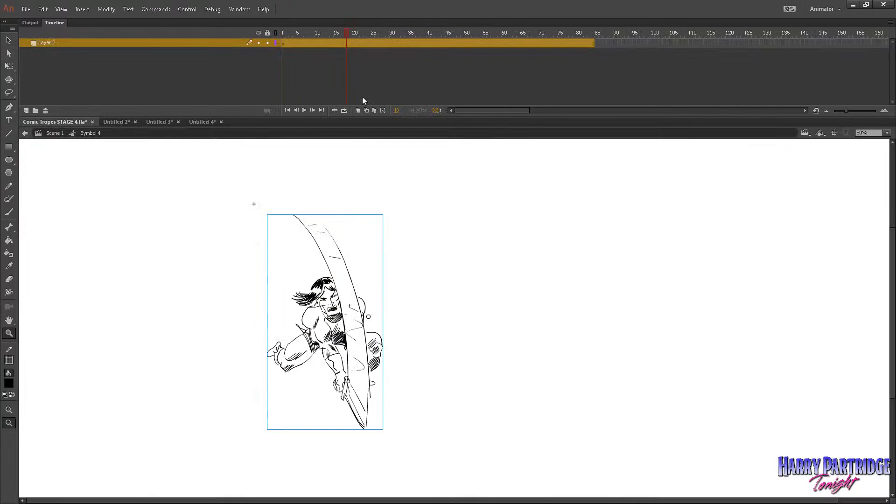
left_click(9, 41)
left_click(282, 33)
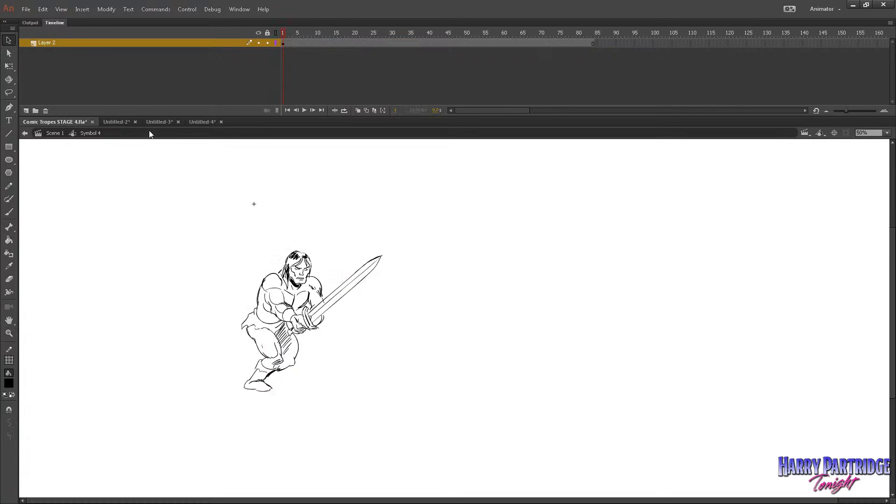
left_click(55, 133)
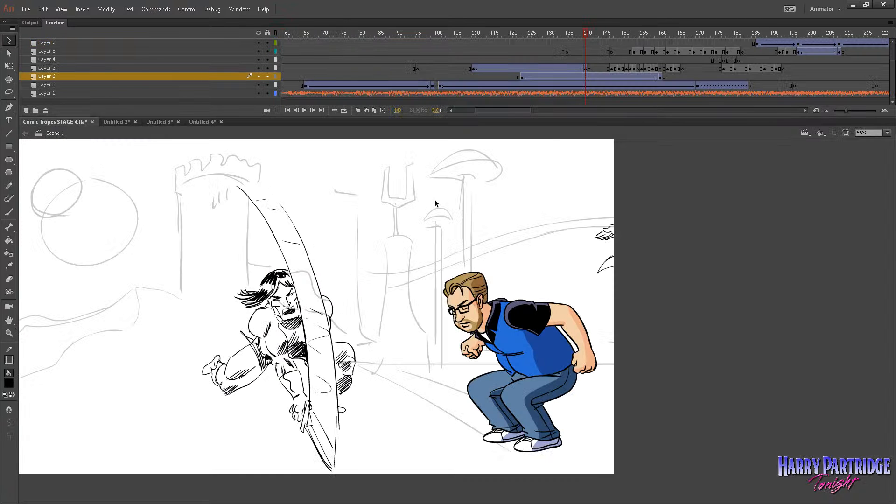
double_click(278, 283)
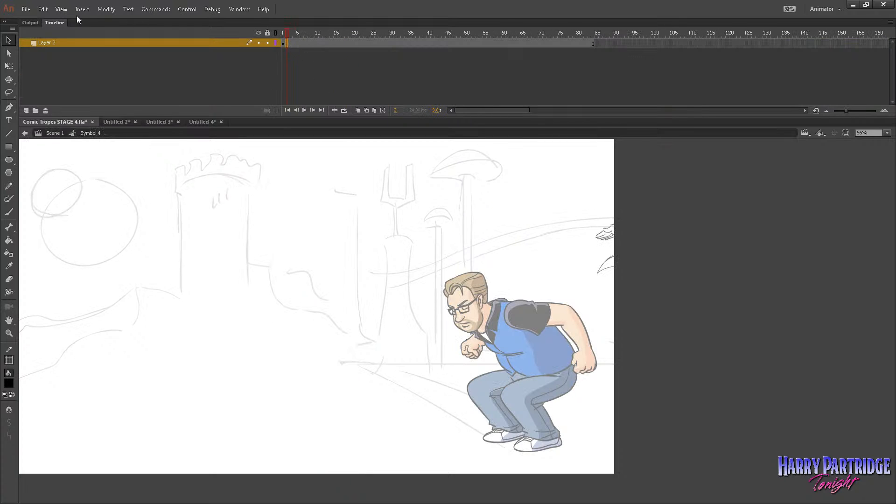
left_click(61, 9)
left_click(214, 183)
left_click_drag(444, 496, 328, 499)
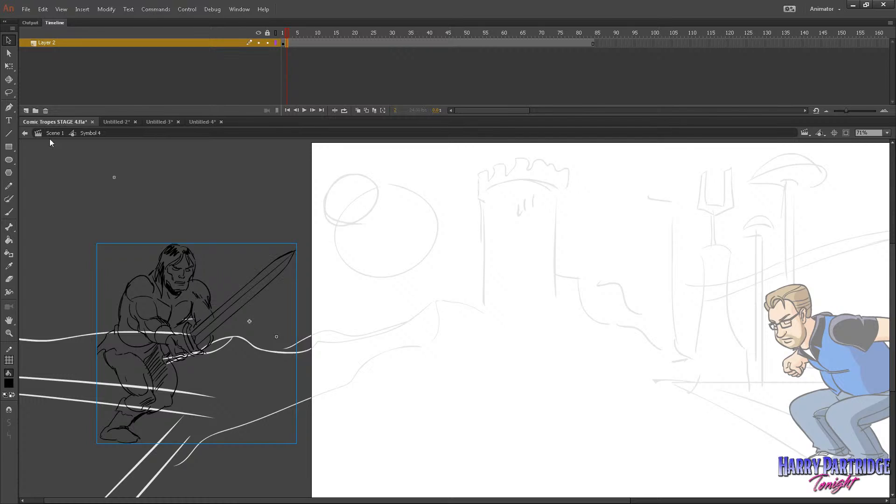
Add a layer above the rough swordsman in Symbol 4, brush a small X on it as a placeholder, and convert it to a symbol.
left_click(27, 110)
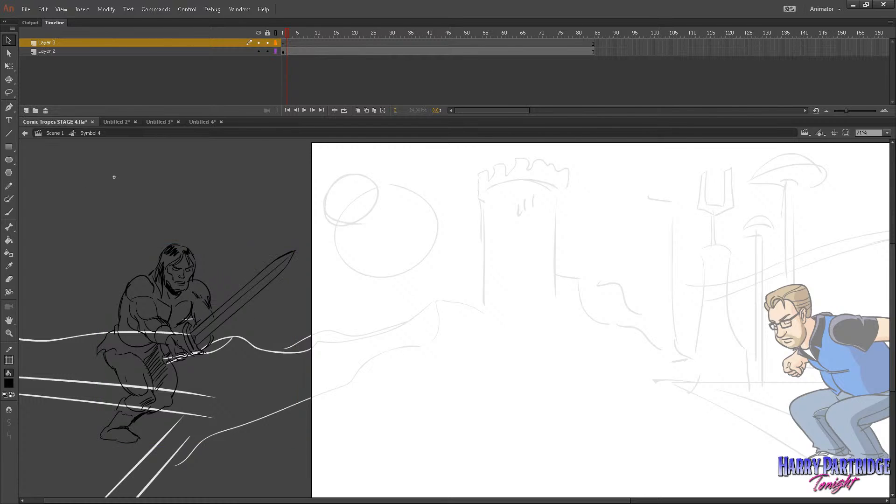
key("b")
left_click_drag(395, 237, 455, 208)
left_click_drag(418, 207, 450, 238)
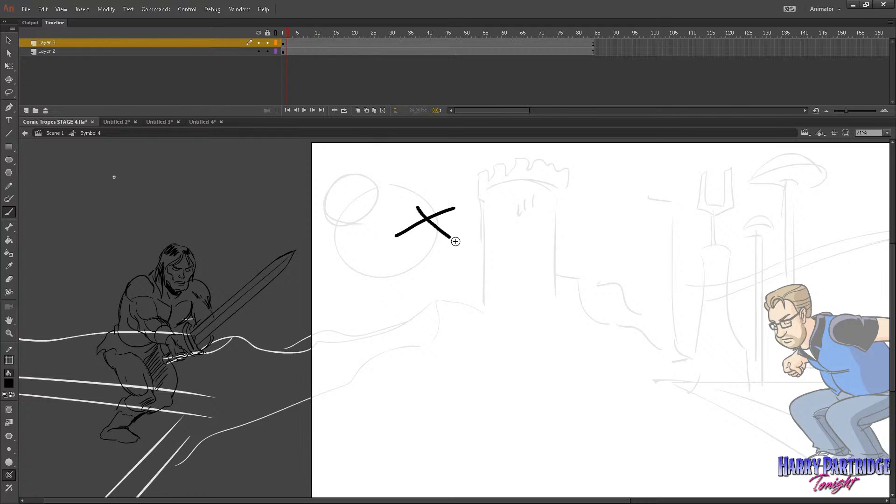
left_click(296, 43)
left_click(106, 9)
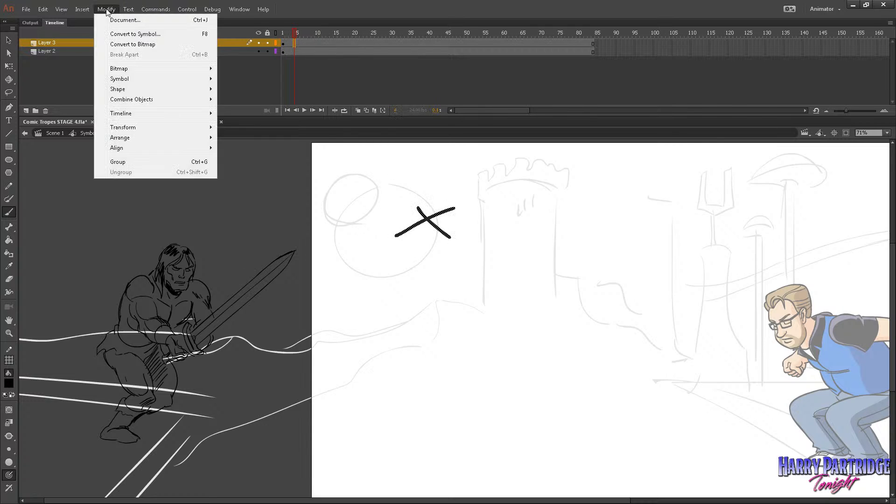
left_click(130, 33)
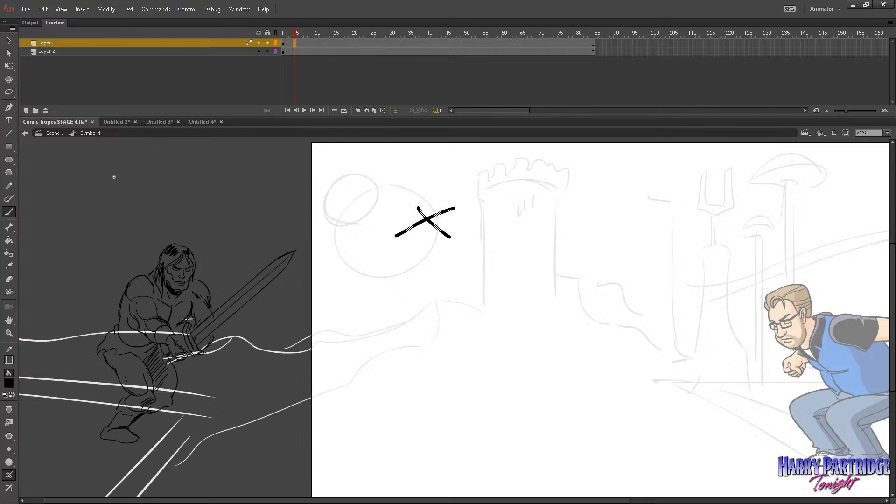
key("Return")
Replace the X inside its symbol with the copied coloured swordsman frames and align the figure over the rough swordsman in Symbol 4.
left_click(8, 40)
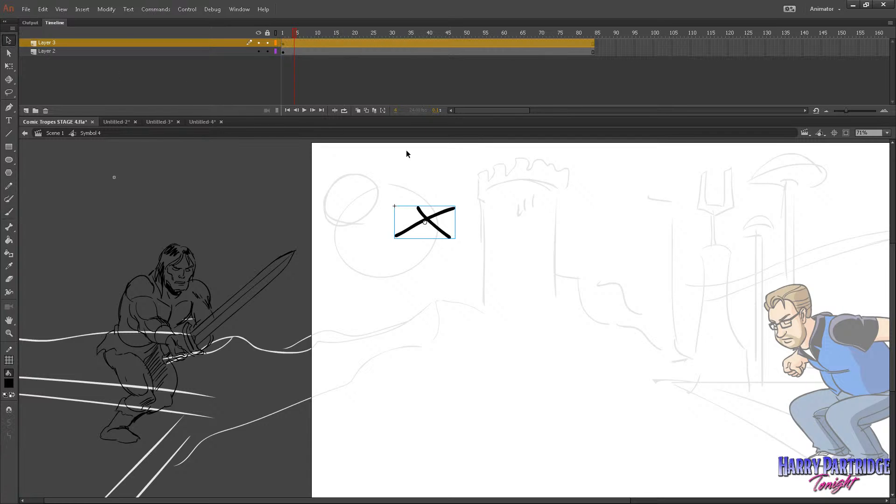
double_click(433, 217)
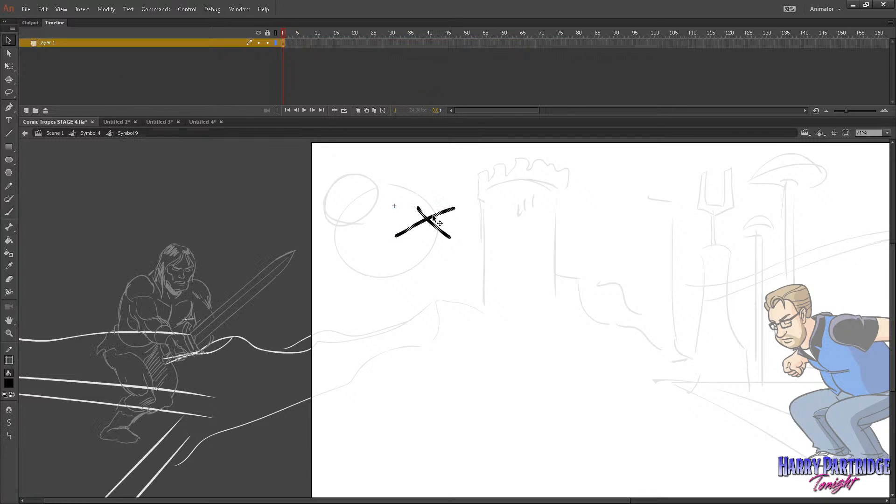
right_click(284, 43)
left_click(327, 196)
key("ctrl+alt+v")
left_click(86, 134)
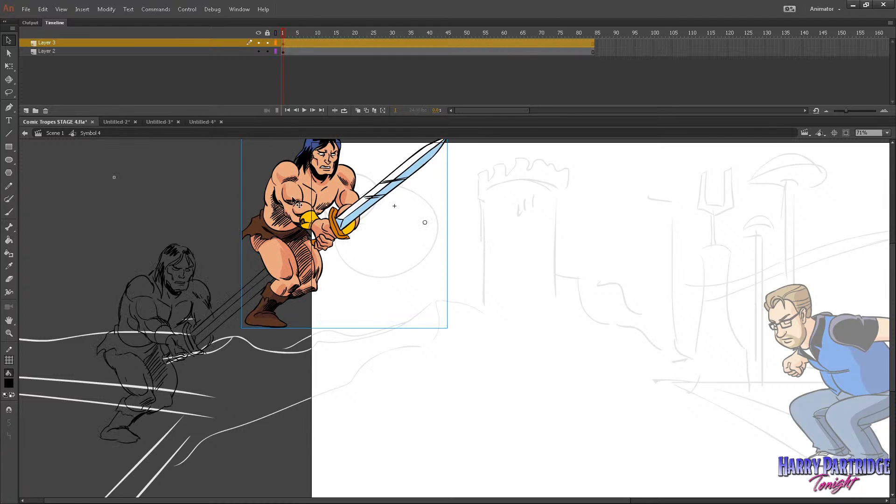
mouse_move(308, 187)
left_mouse_down()
mouse_move(247, 178)
mouse_move(158, 290)
mouse_move(162, 296)
left_mouse_up()
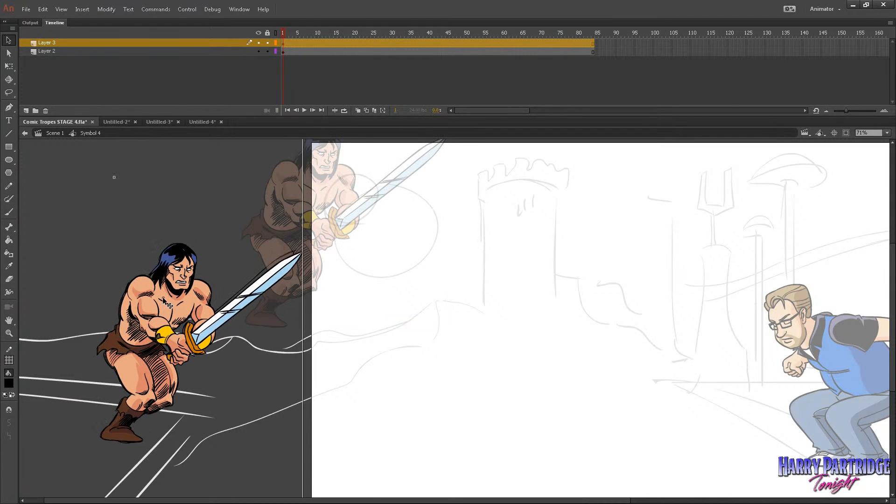
Extend the coloured swordsman's first pose through frame 10 and compare it with the rough animation in Symbol 4 up to frame 11.
double_click(163, 296)
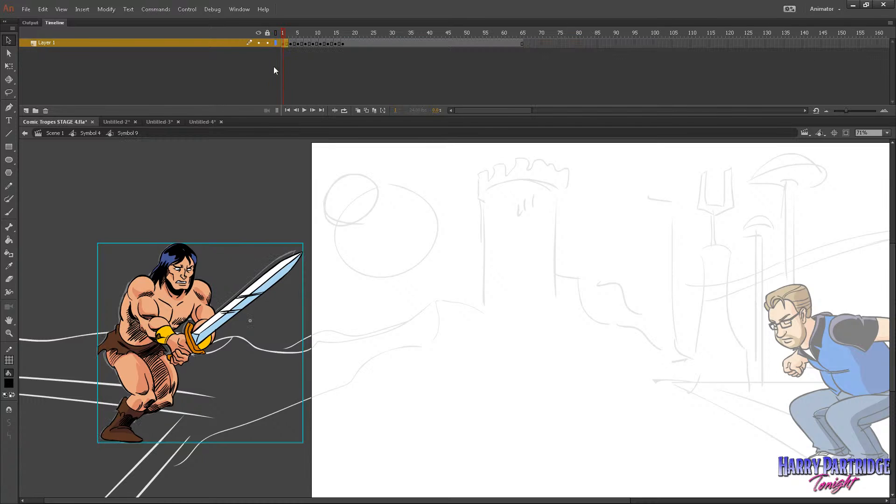
key("F5")
key("F5")
key("F5")
key("F5")
key("F5")
key("F5")
key("F5")
key("F5")
key("F5")
key("F5")
key("F5")
key("F5")
key("F5")
key("F5")
key("F5")
key("F5")
key("F5")
key("F5")
key("F5")
key("F5")
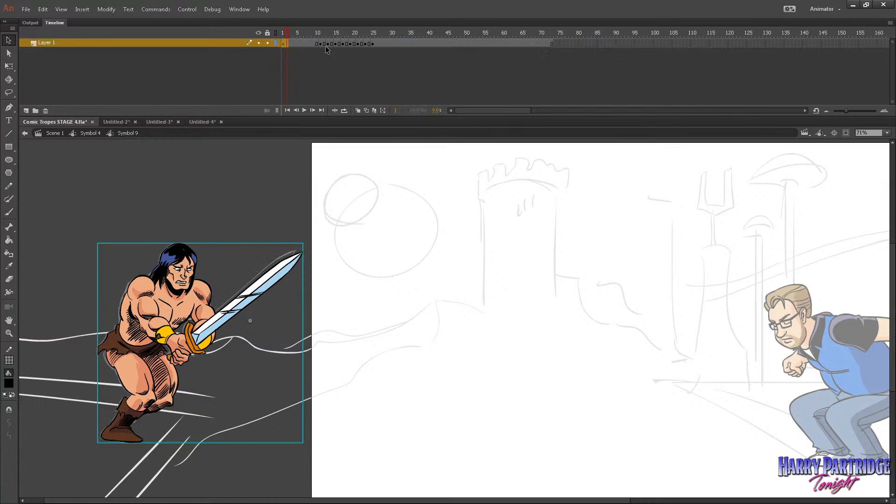
left_click(85, 134)
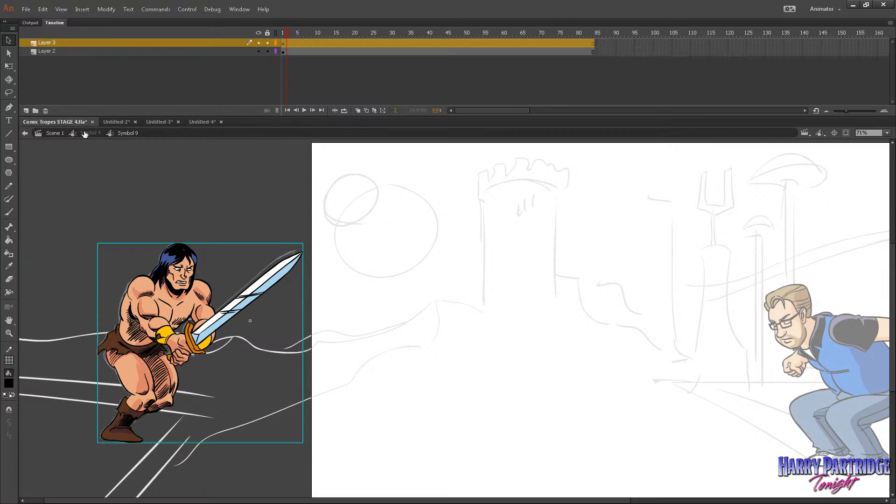
mouse_move(339, 37)
left_mouse_down()
mouse_move(349, 41)
mouse_move(310, 41)
mouse_move(320, 45)
left_mouse_up()
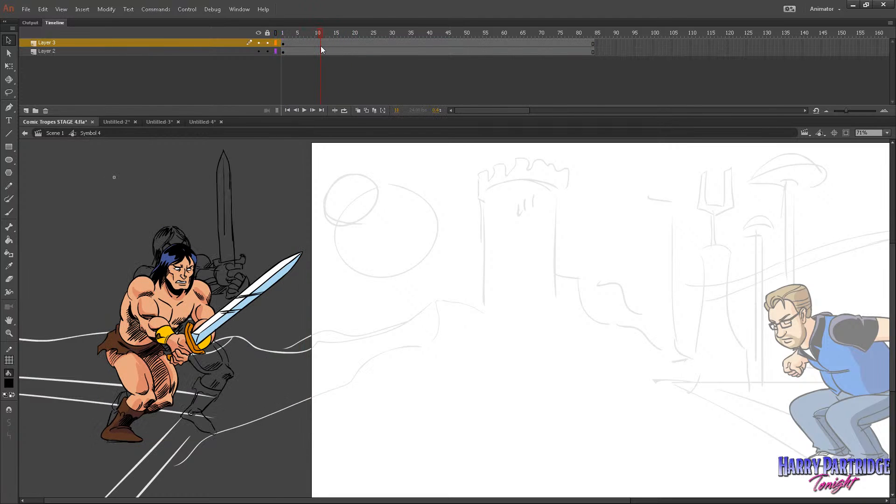
Remove surplus frames from the coloured swordsman's first pose so his second pose starts at frame 11, and check it against the rough in Symbol 4.
double_click(169, 259)
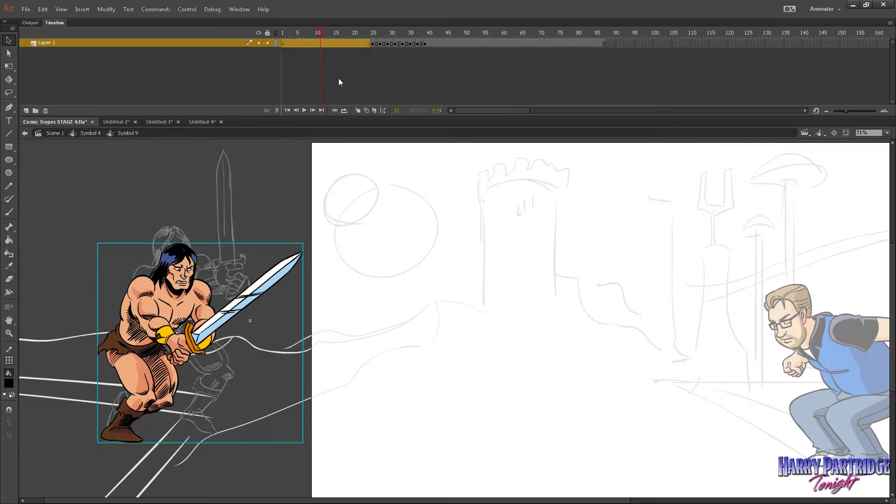
left_click(359, 44)
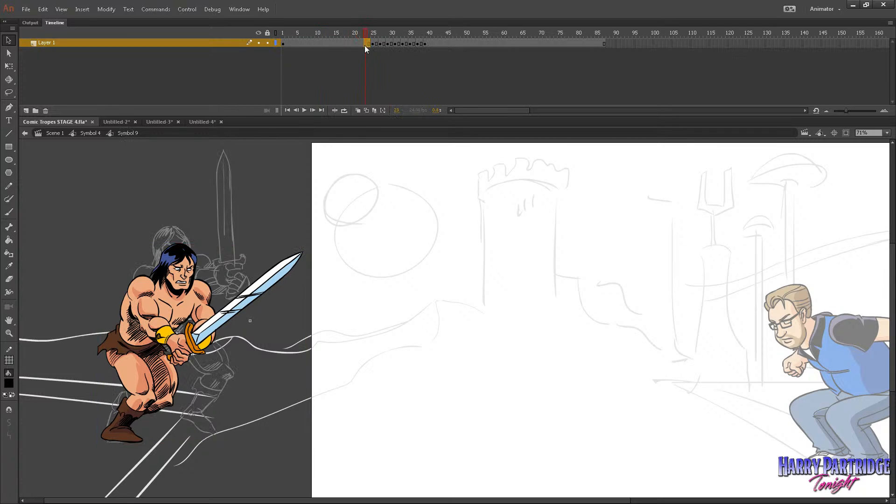
right_click(323, 44)
left_click(354, 103)
right_click(321, 44)
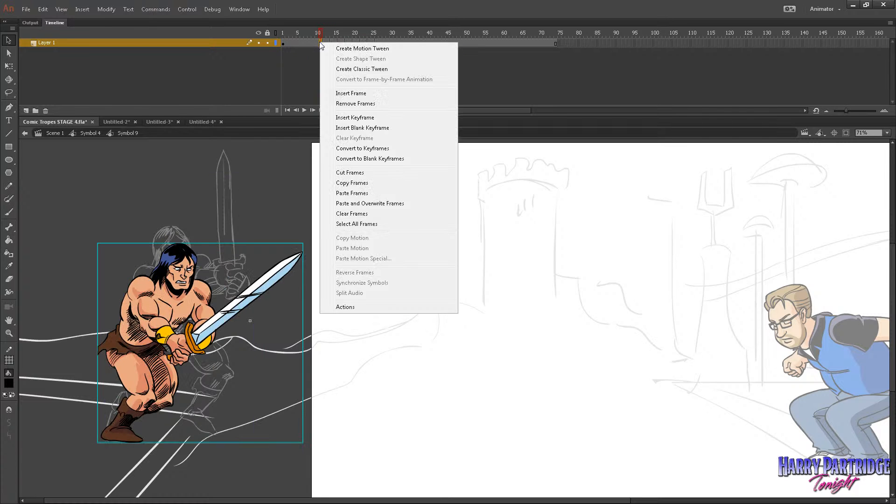
left_click(350, 105)
left_click(91, 134)
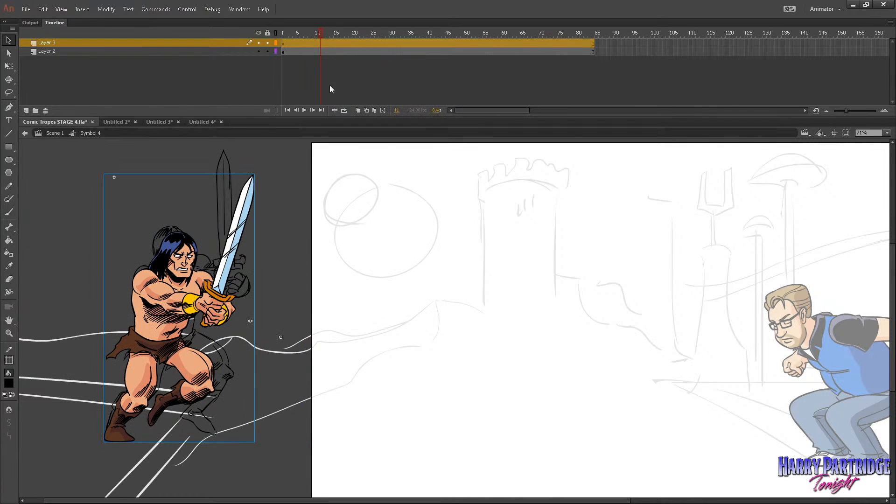
key("Return")
mouse_move(326, 34)
left_mouse_down()
mouse_move(335, 37)
mouse_move(303, 29)
mouse_move(324, 32)
left_mouse_up()
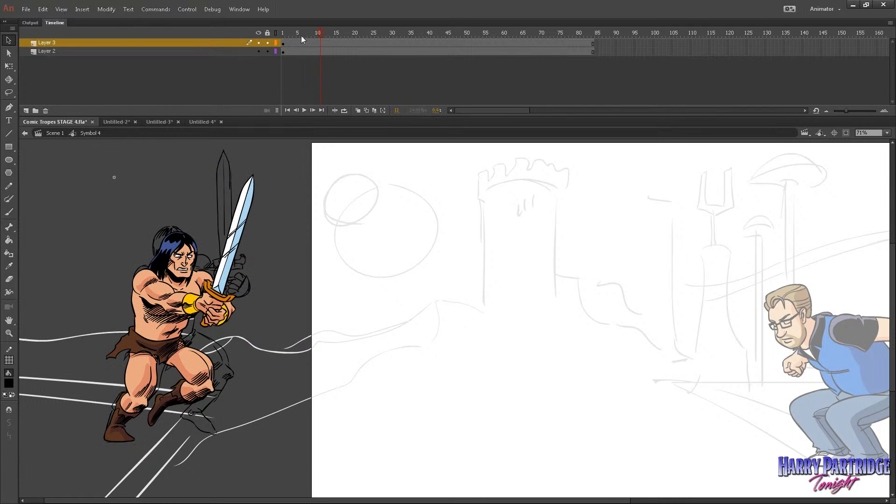
Examine the rough swordsman's keyframe timing in Symbol 6 with Layer 3 hidden, and compare it with the coloured version around frames 12 to 14.
left_click(259, 43)
double_click(164, 238)
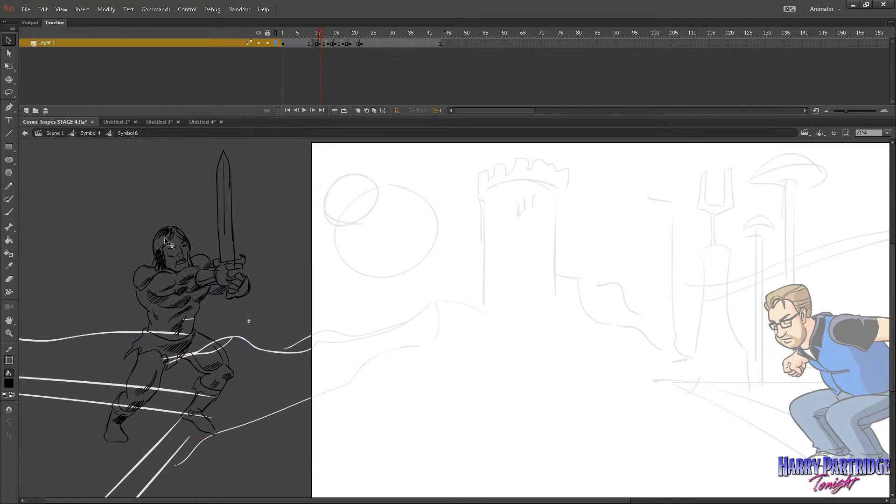
left_click(305, 38)
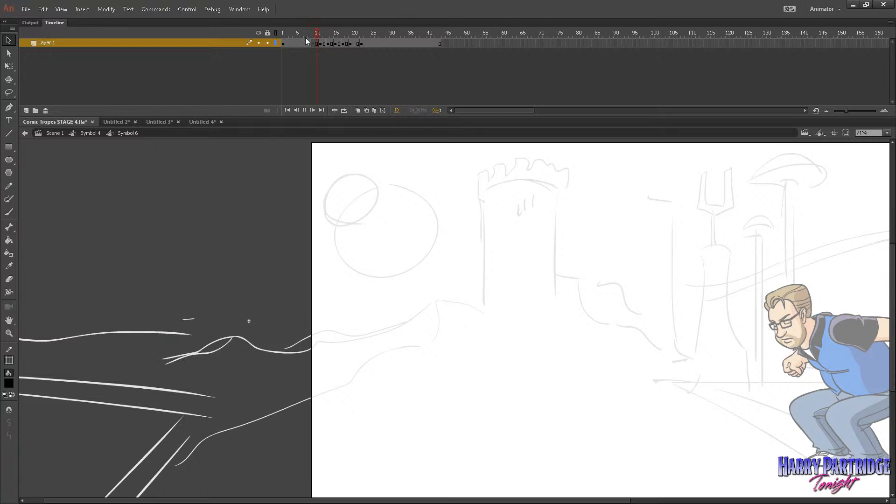
key("Return")
left_click(98, 133)
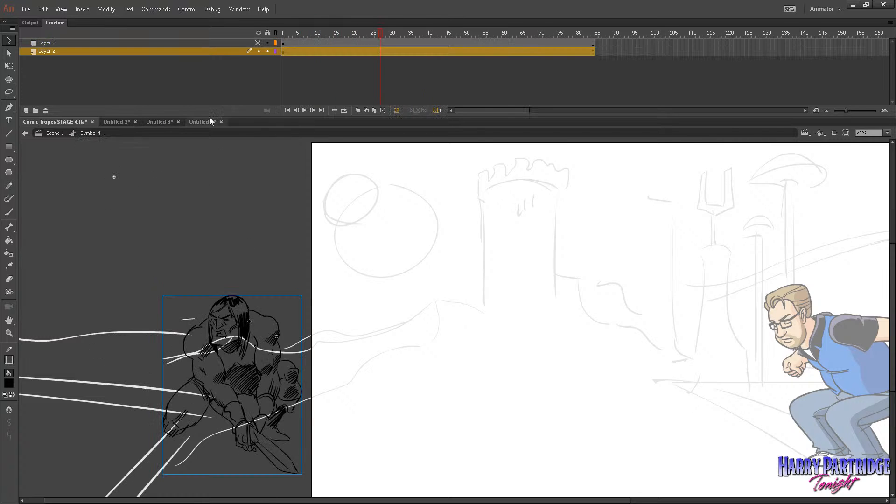
left_click(326, 42)
left_click(259, 43)
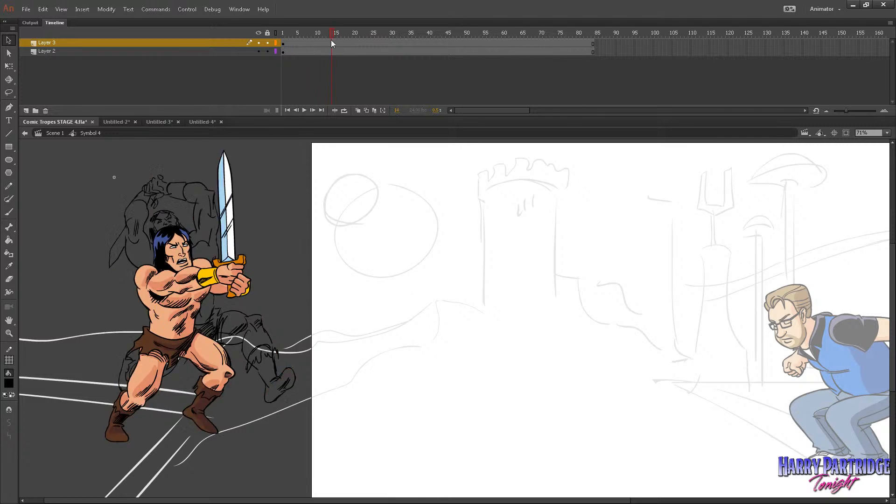
mouse_move(331, 43)
left_mouse_down()
mouse_move(311, 41)
mouse_move(324, 44)
left_mouse_up()
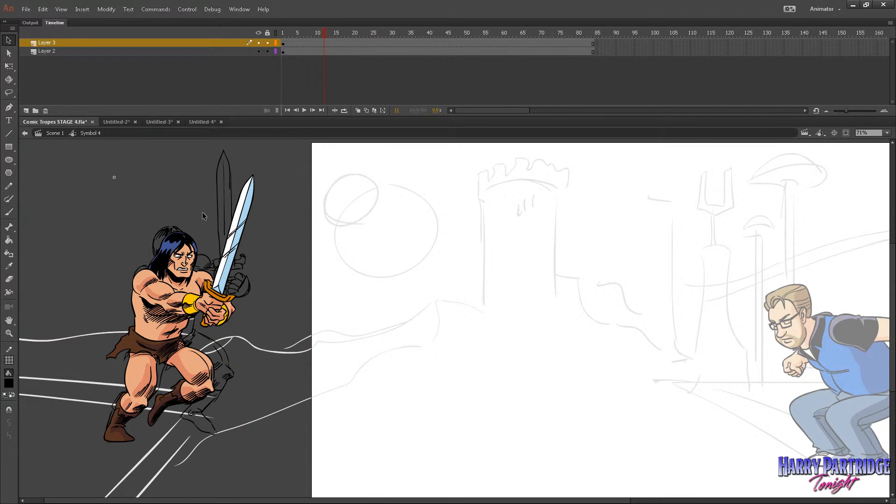
Remove one frame at frame 13 inside the coloured swordsman's symbol and compare the motion with the rough through frame 22 in Symbol 4.
double_click(175, 256)
left_click(327, 43)
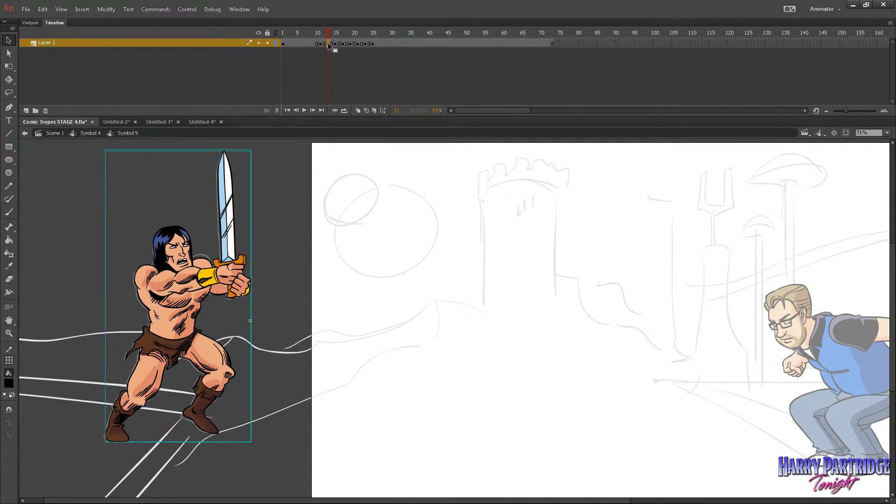
right_click(328, 43)
left_click(357, 104)
left_click_drag(316, 34, 242, 64)
left_click(98, 133)
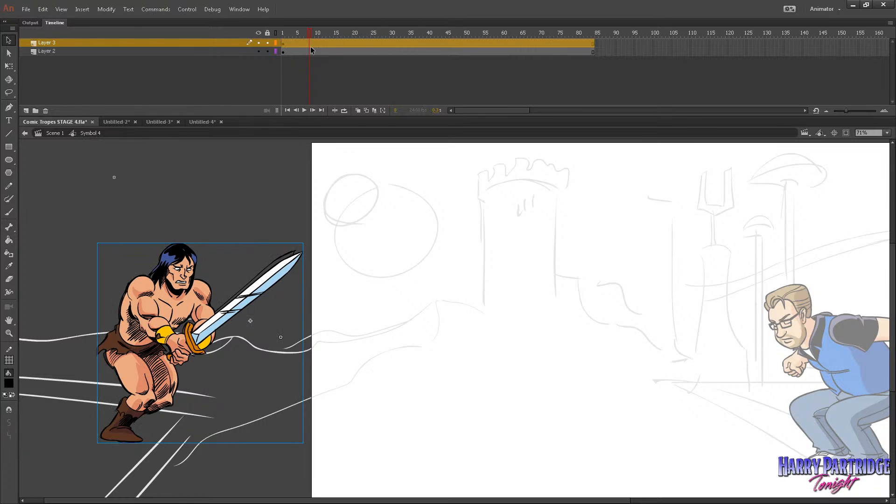
left_click_drag(309, 46, 362, 48)
Delete the rough swordsman's Layer 2 from Symbol 4 and return to Scene 1.
left_click(232, 51)
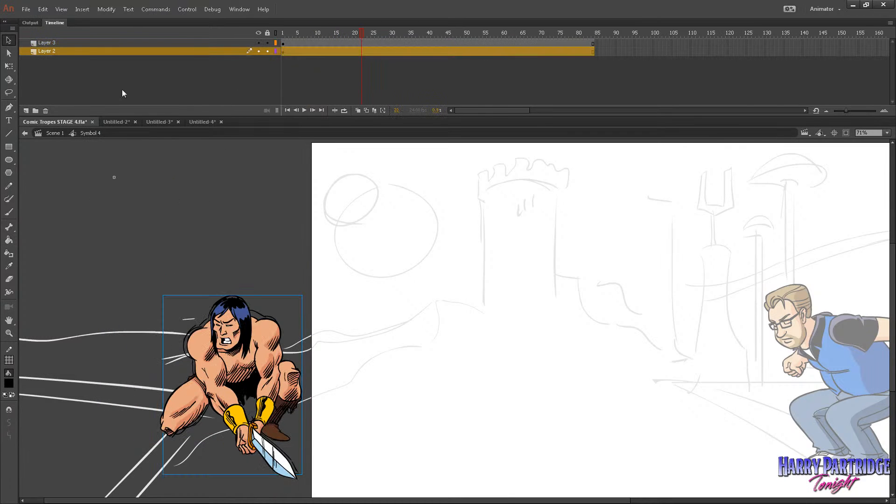
left_click(47, 112)
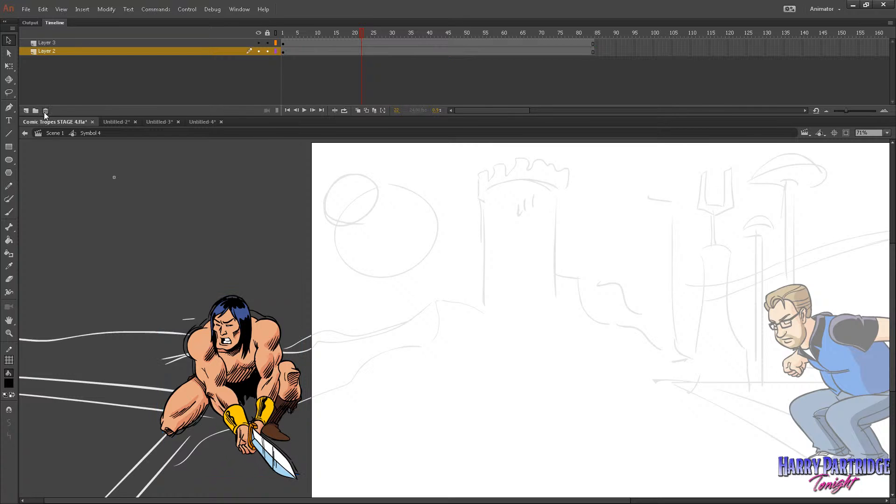
left_click(45, 111)
left_click(55, 133)
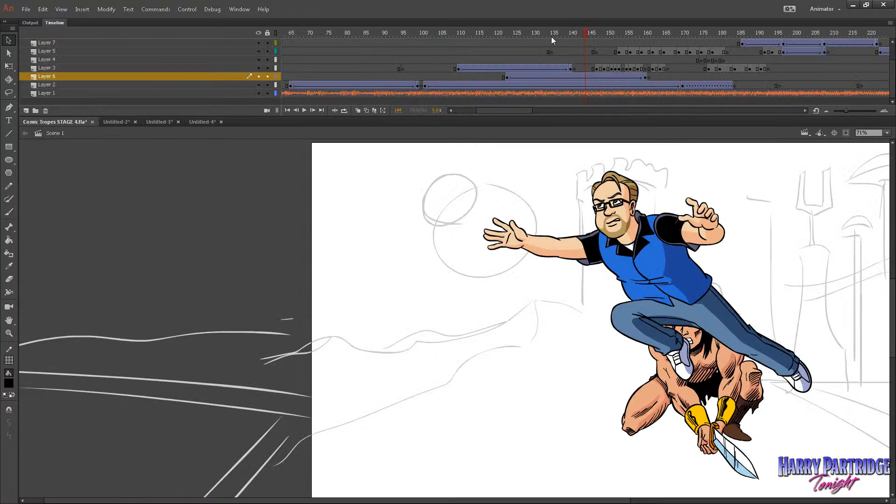
Turn off the pasteboard display and zoom Scene 1 out to 61% with the stage in view.
left_click_drag(552, 40, 515, 33)
left_click(61, 9)
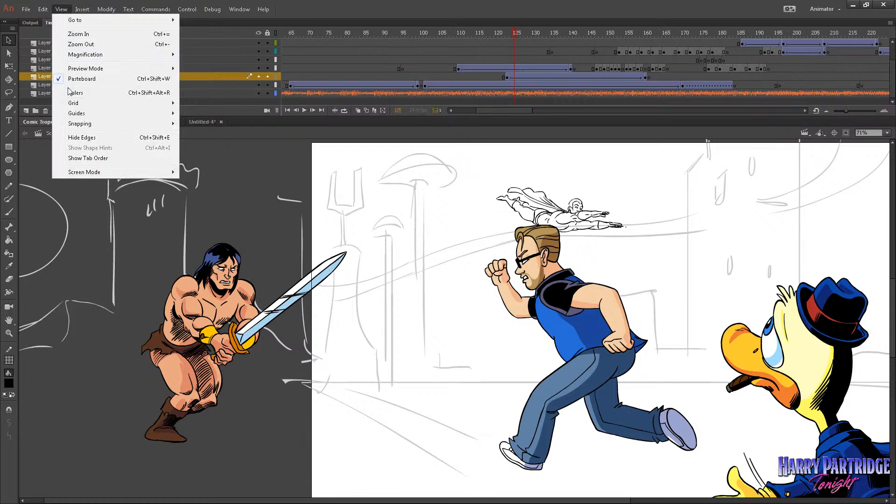
left_click(77, 80)
left_click(9, 333)
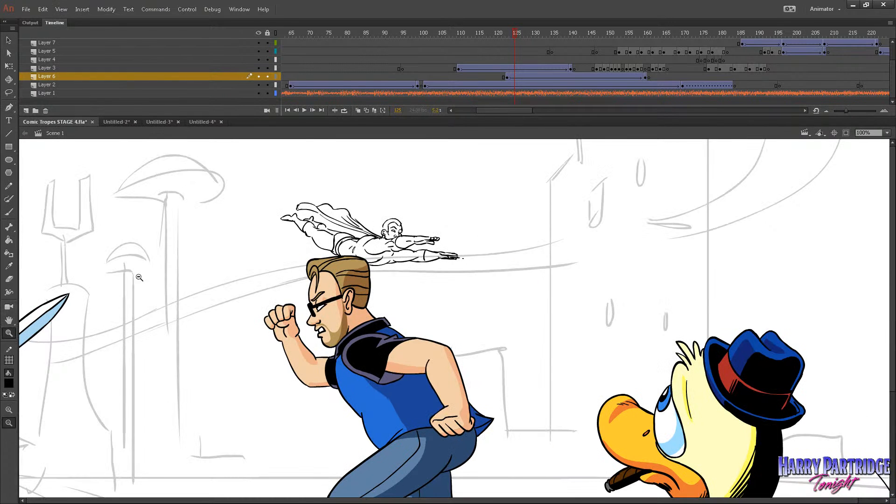
left_click(139, 278, "alt")
left_click_drag(429, 142, 49, 391)
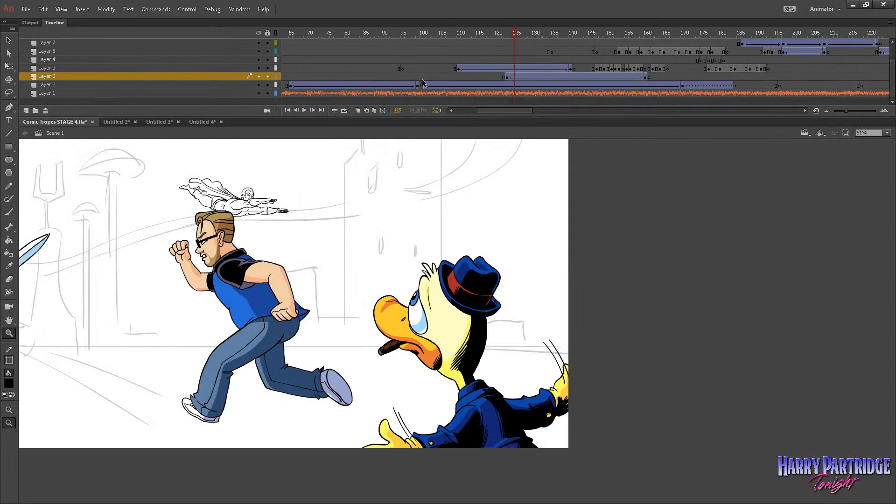
Play and scrub Scene 1 through the swordsman's attack to check the coloured animation's timing against the running host.
left_click_drag(471, 35, 506, 46)
key("Return")
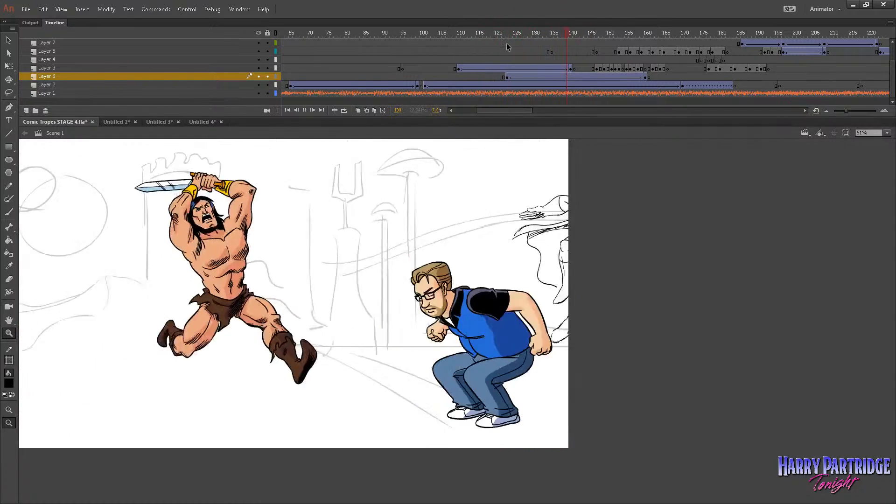
key("Return")
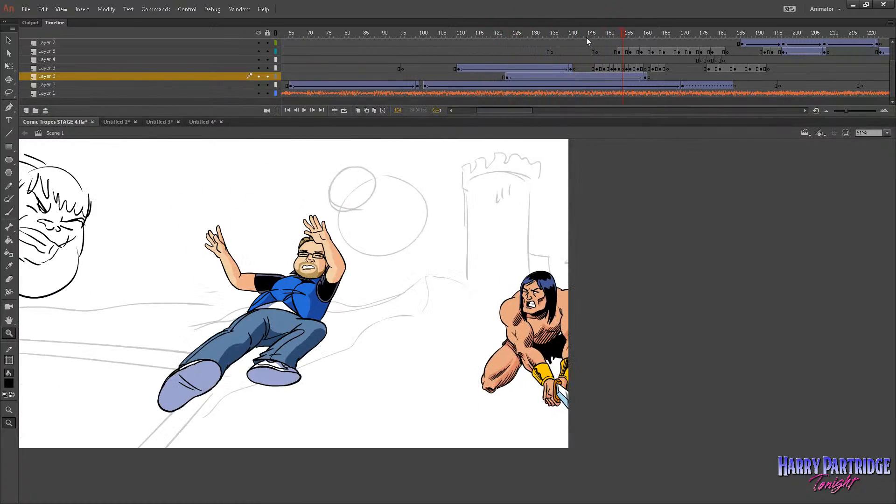
left_click_drag(586, 37, 515, 52)
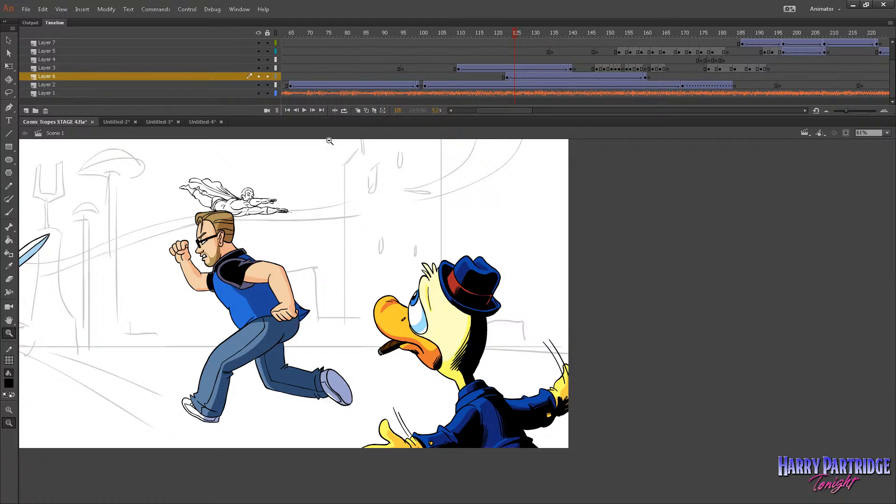
mouse_move(512, 33)
left_mouse_down()
mouse_move(537, 34)
mouse_move(511, 34)
left_mouse_up()
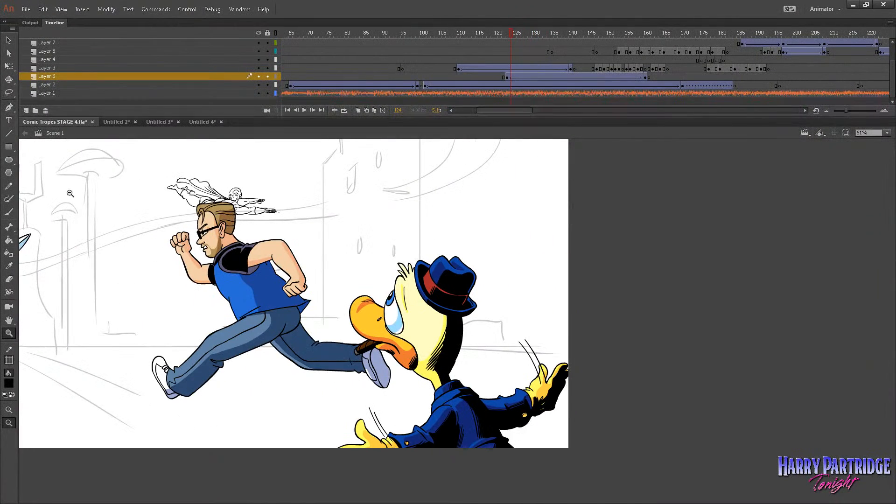
left_click(478, 42)
key("Return")
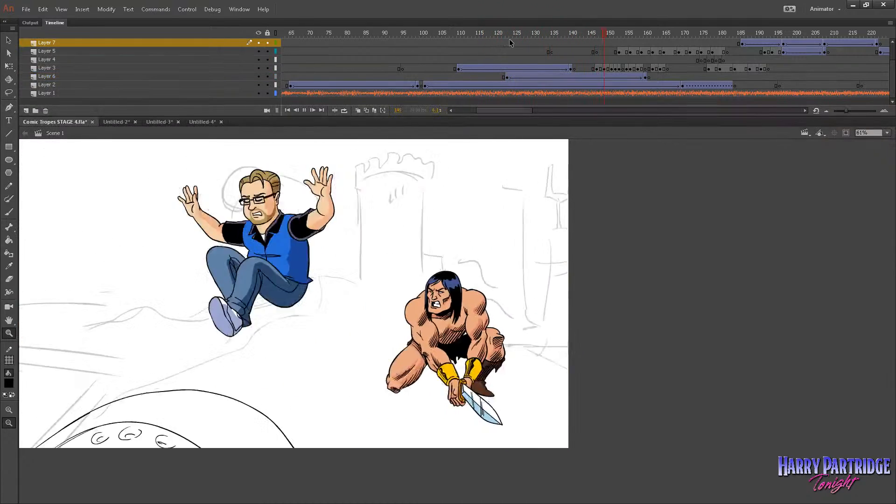
left_click(530, 46)
left_click_drag(530, 47, 541, 51)
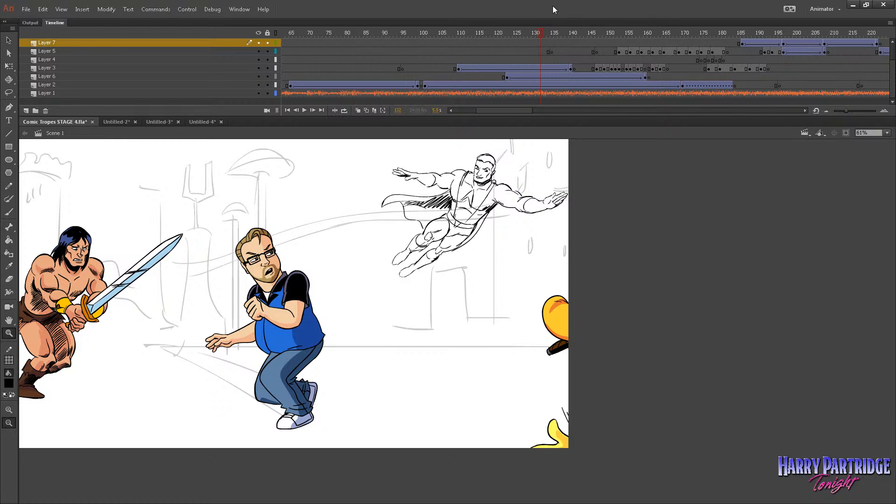
left_click(487, 44)
key("Return")
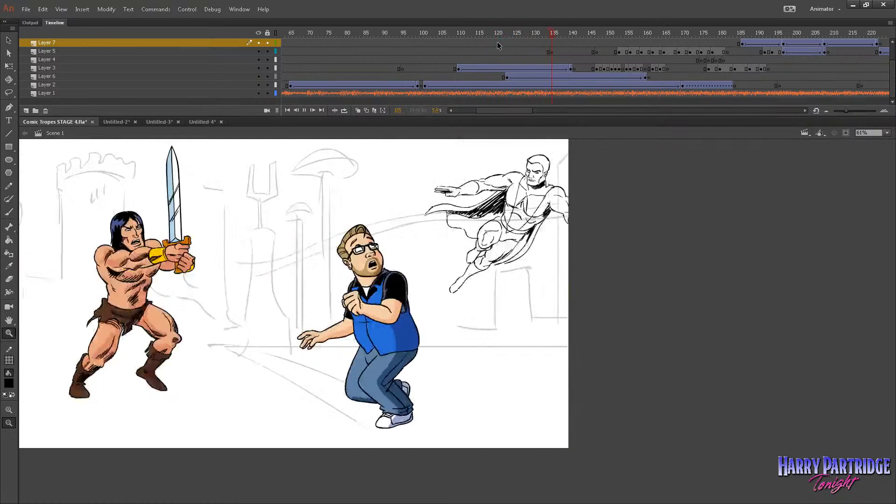
key("Return")
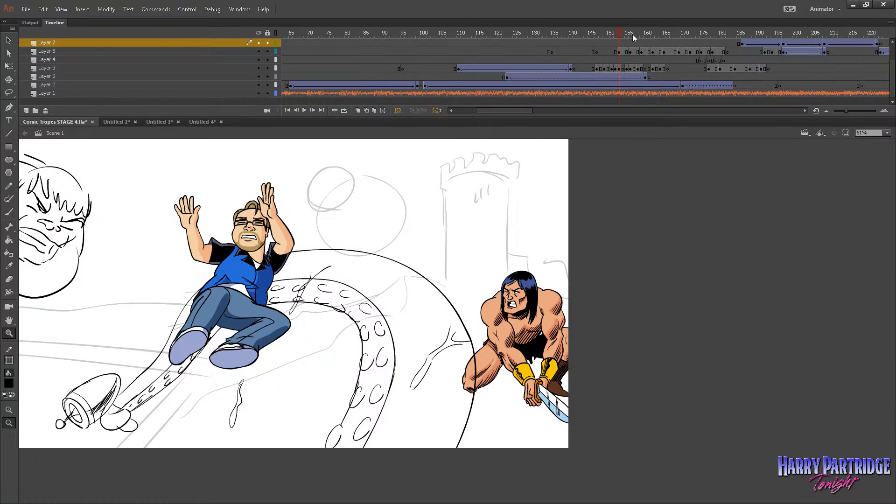
Replay the scene from frame 131 and examine the rough tentacle around frame 155.
left_click(536, 34)
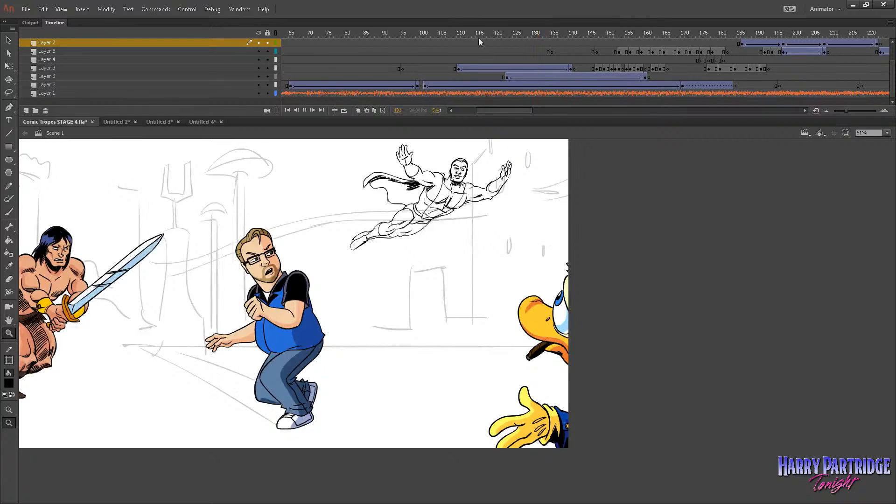
key("Return")
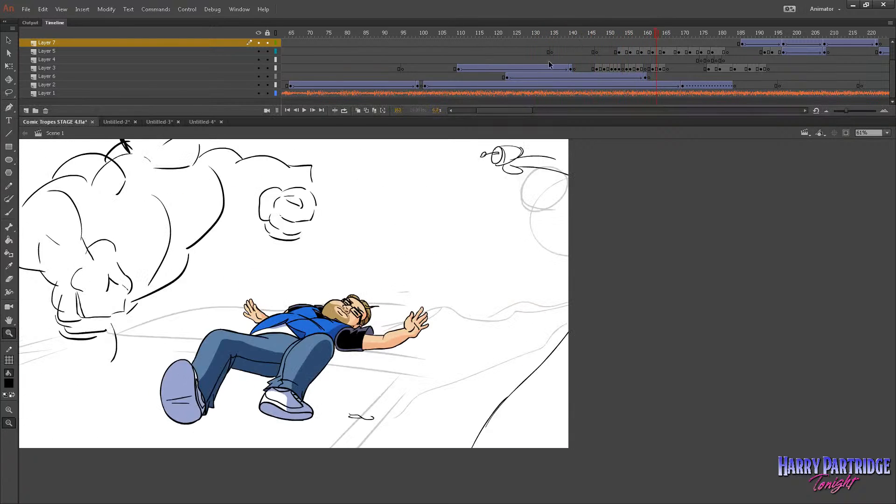
left_click_drag(552, 43, 627, 38)
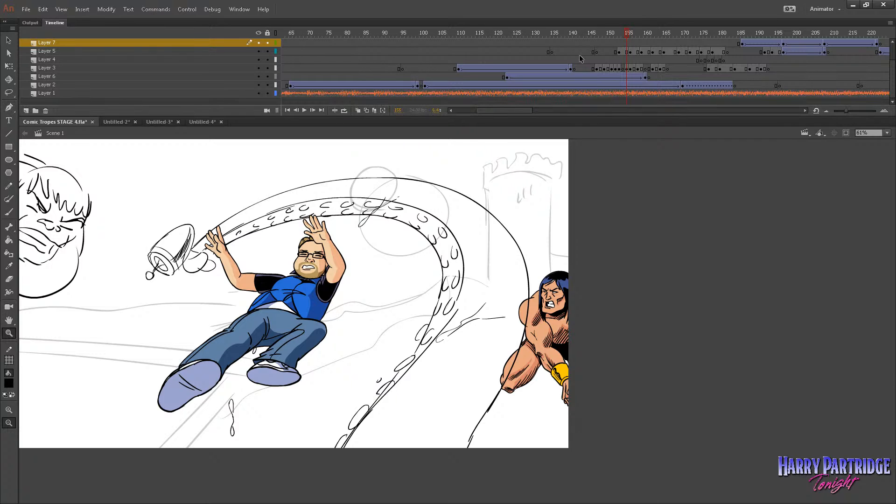
Switch to Untitled-4, review the coloured tentacle's drawings, and extend each one to hold for two frames.
left_click(206, 123)
left_click_drag(290, 32, 310, 40)
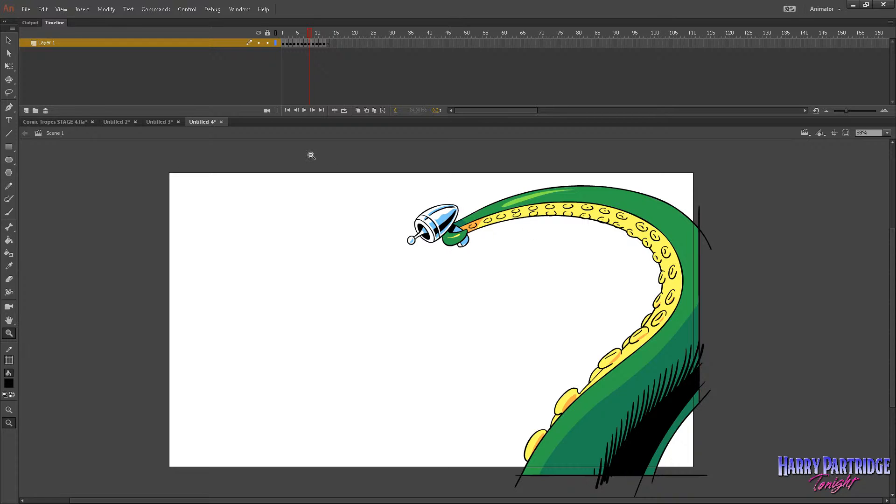
left_click(284, 31)
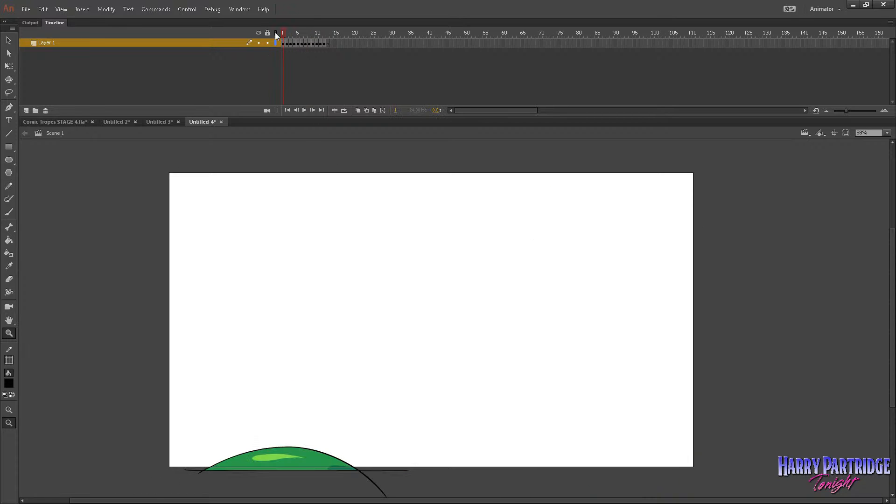
left_click_drag(299, 35, 339, 34)
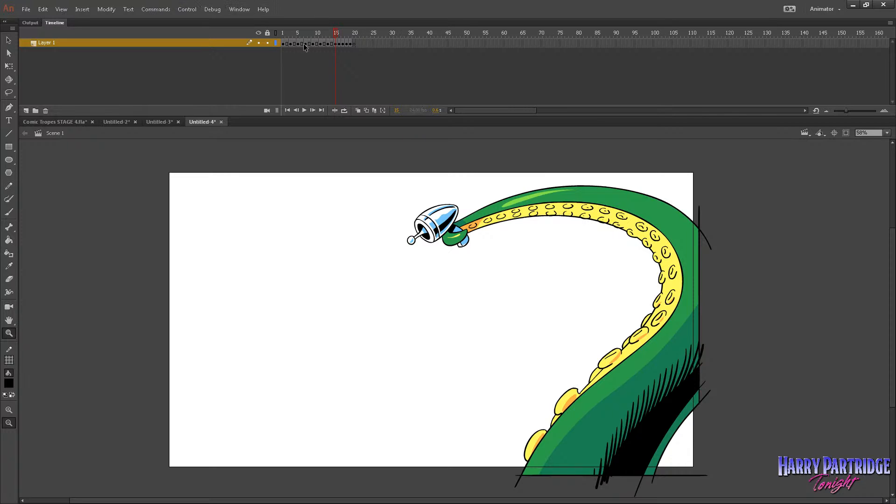
left_click_drag(336, 37, 365, 30)
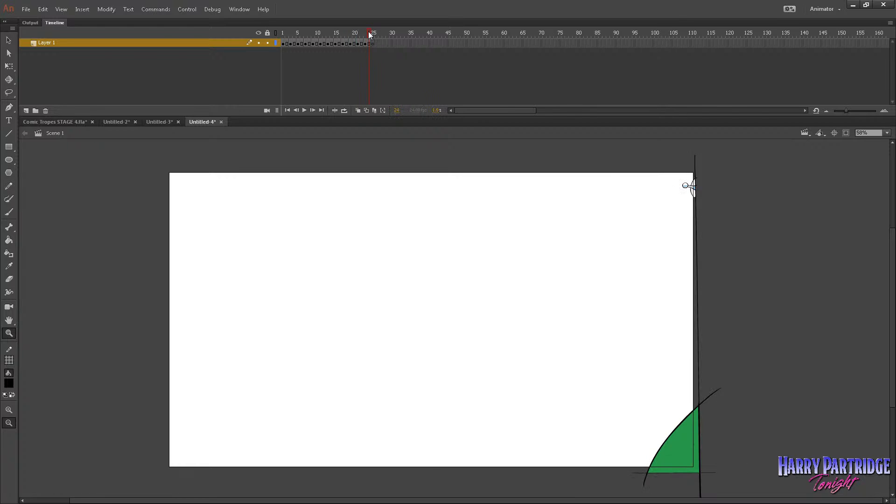
Play the retimed tentacle animation in Untitled-4 from start to end and replay it.
key("Return")
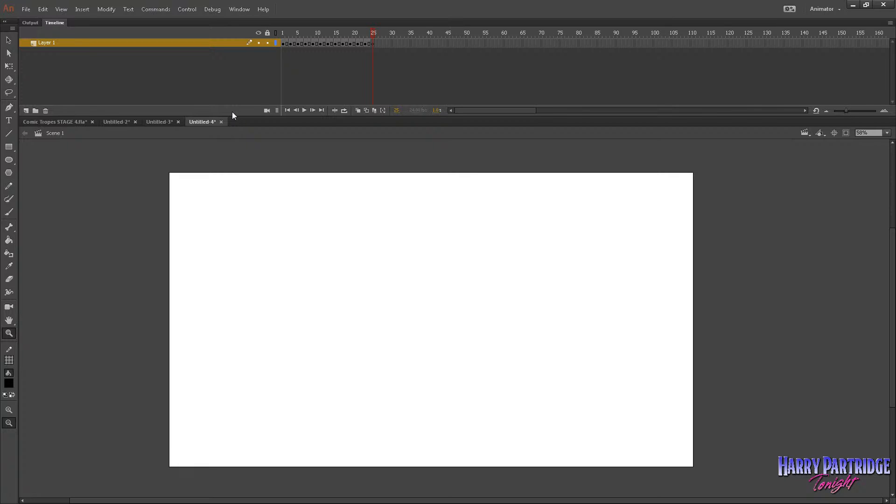
left_click_drag(372, 35, 294, 35)
key("Return")
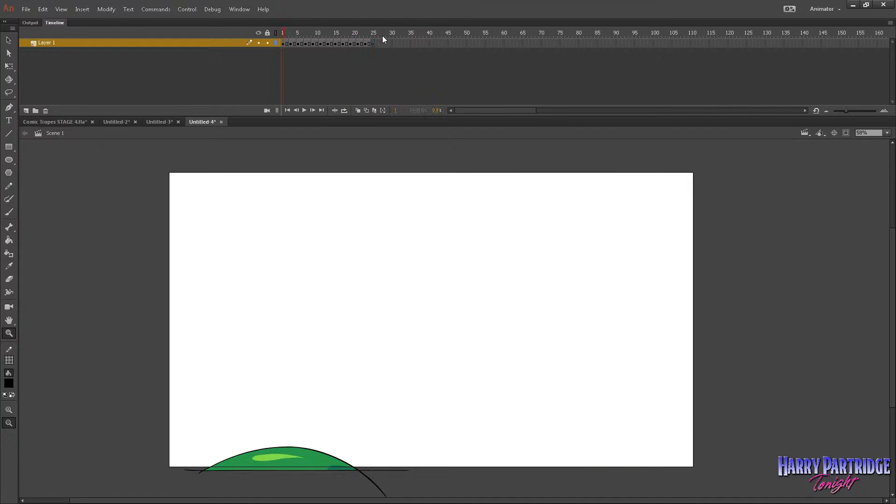
Check the coloured tentacle's later drawings in Untitled-4 and copy all of its drawn frames on Layer 1.
left_click_drag(371, 46, 267, 49)
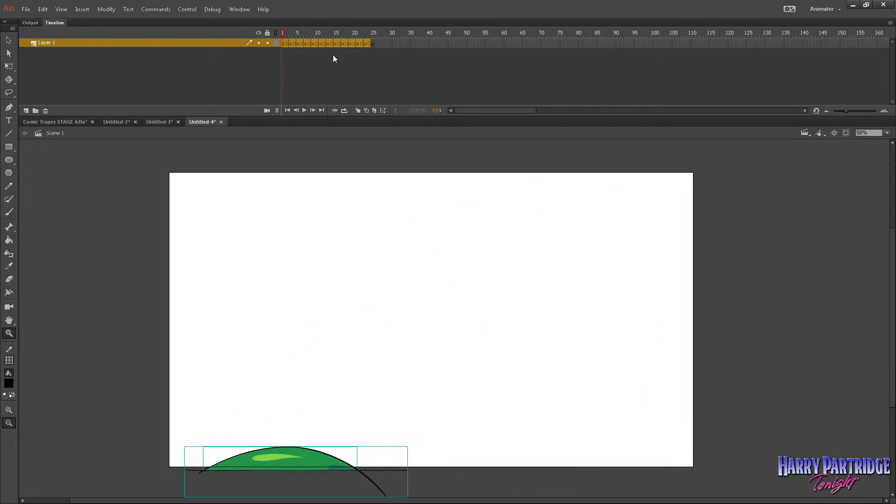
left_click_drag(368, 46, 282, 46)
left_click_drag(371, 43, 288, 43)
left_click_drag(303, 32, 343, 38)
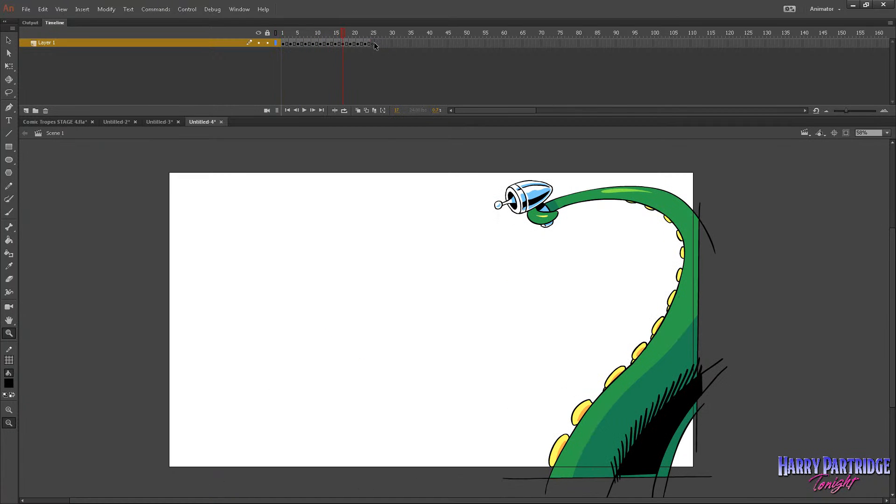
left_click_drag(369, 45, 285, 45)
right_click(293, 43)
left_click(325, 182)
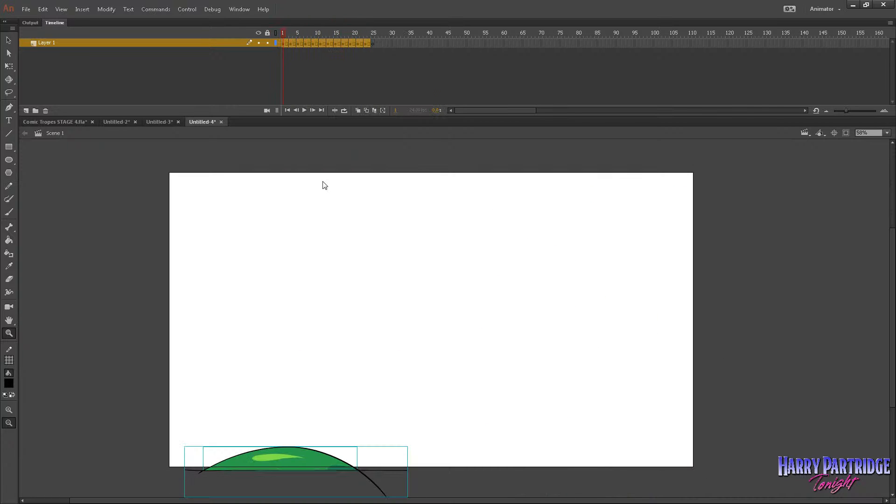
Switch to Comic Tropes STAGE 4, scrub Scene 1 to the swordsman's leap, and open his symbol for editing in place.
left_click(72, 122)
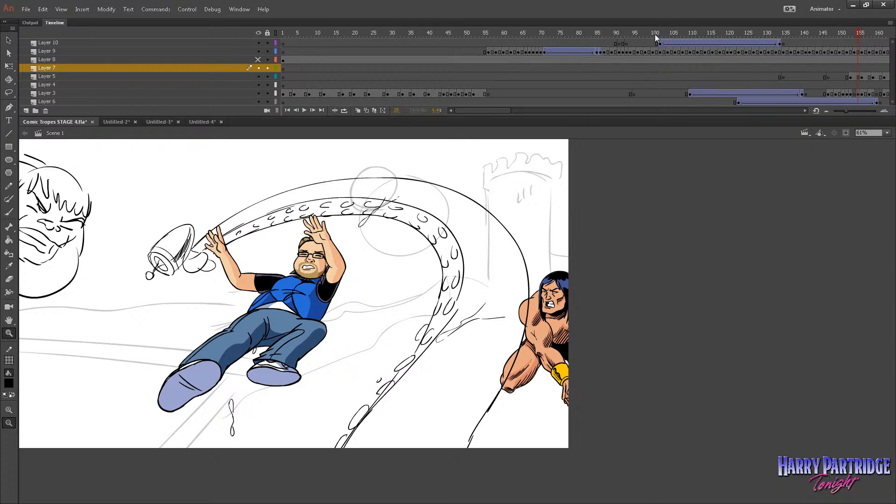
left_click_drag(654, 35, 780, 54)
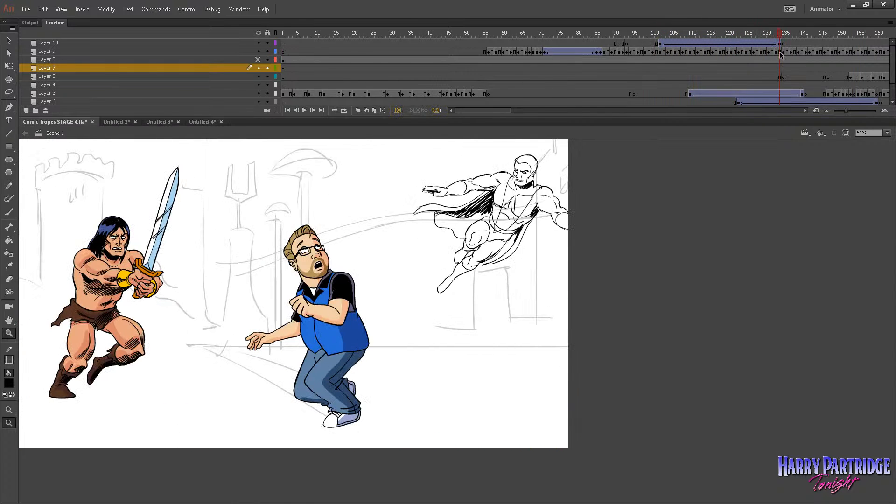
left_click_drag(497, 110, 523, 110)
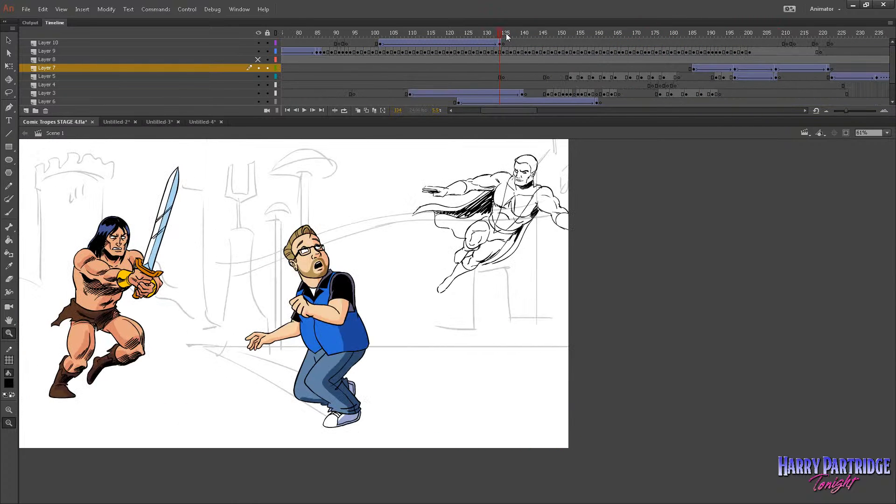
mouse_move(506, 34)
left_mouse_down()
mouse_move(534, 37)
mouse_move(519, 35)
left_mouse_up()
key("v")
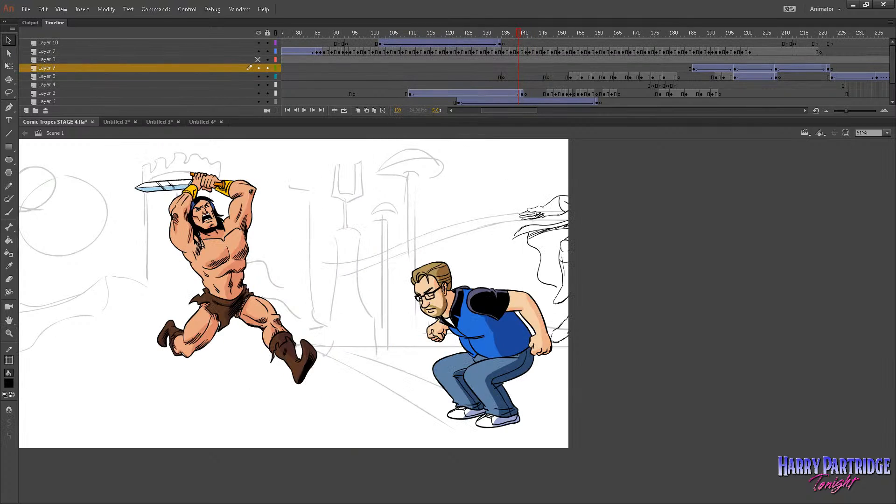
double_click(234, 245)
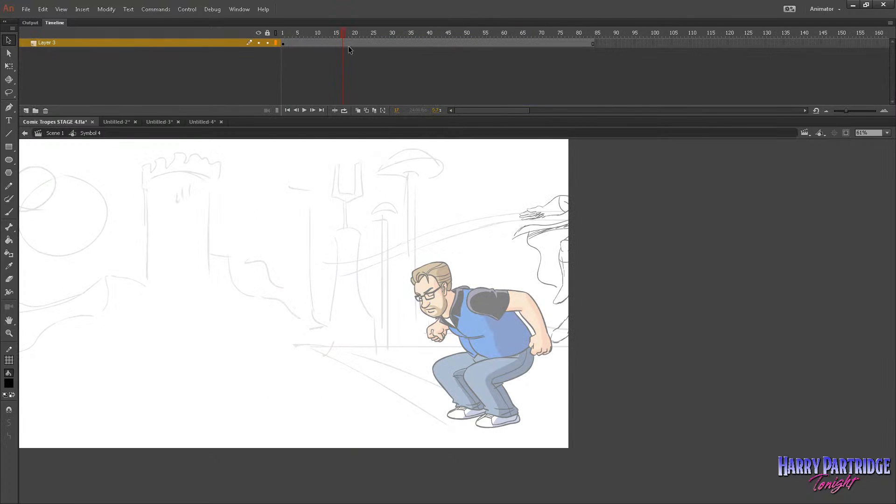
Show the pasteboard around the stage and play the swordsman's animation inside his symbol.
left_click(57, 13)
left_click(89, 81)
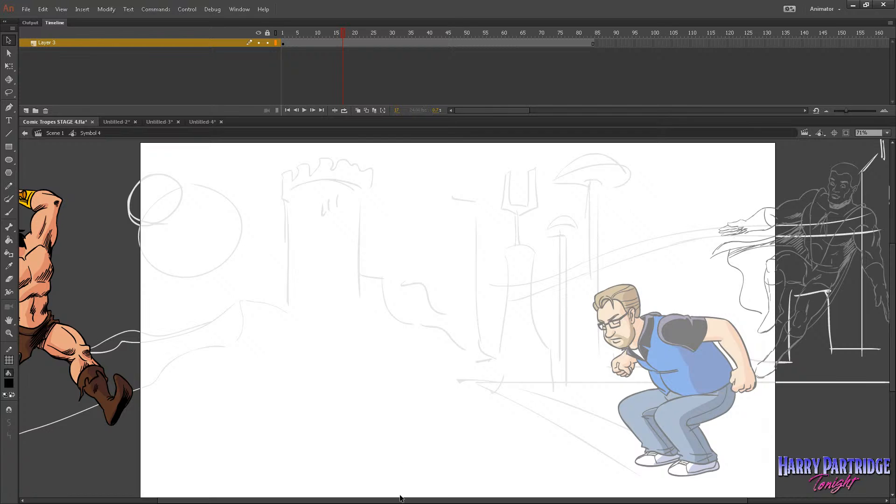
left_click_drag(318, 497, 248, 498)
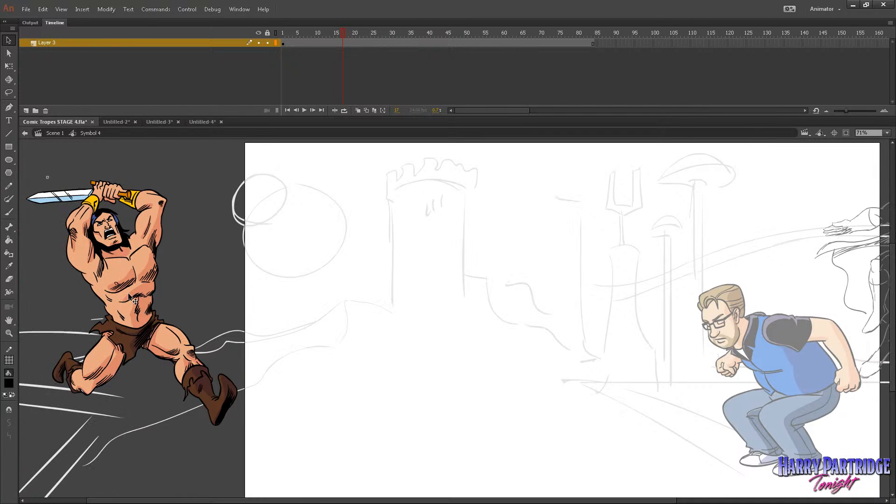
key("Return")
left_click(282, 38)
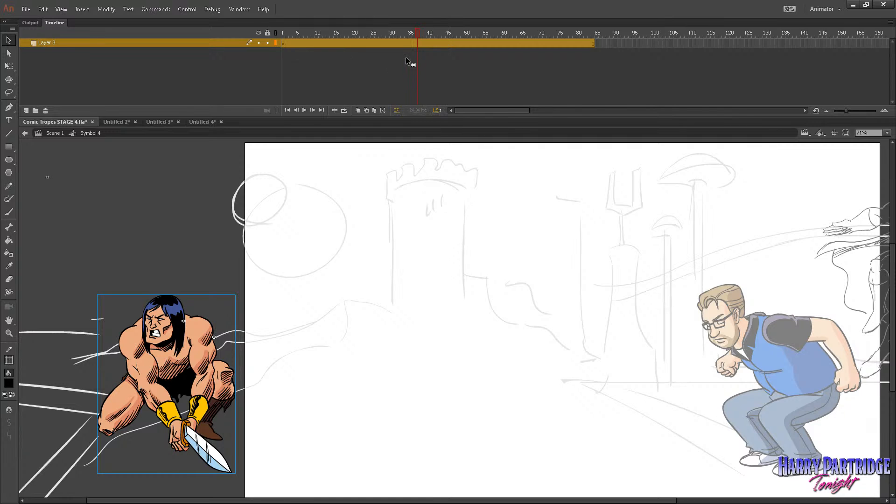
left_click_drag(367, 34, 290, 32)
key("Return")
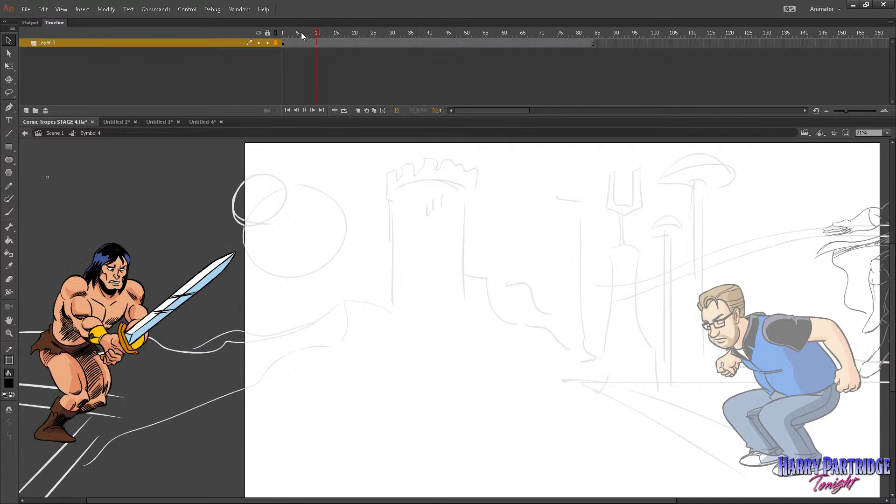
Try moving the swordsman onto the stage beside the castle tower, rotating him clockwise, and replaying the symbol.
left_click(199, 334)
left_click_drag(200, 334, 454, 261)
right_click(432, 262)
mouse_move(460, 305)
left_click(399, 304)
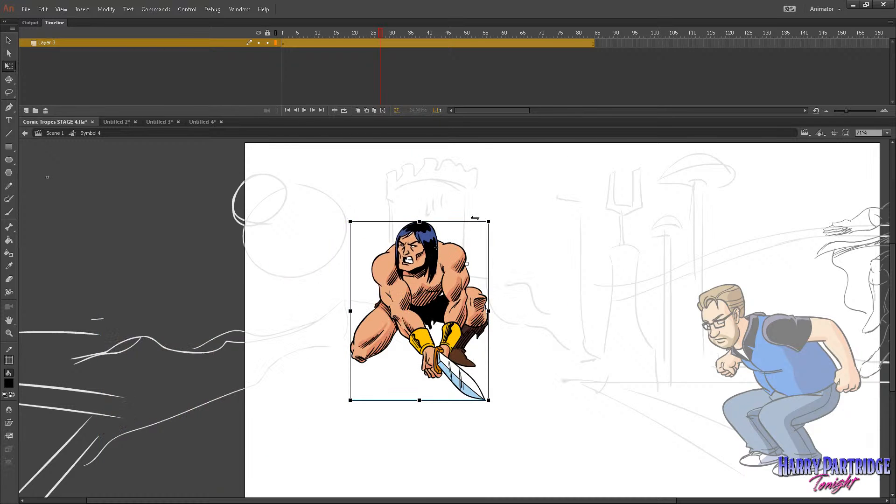
left_click_drag(490, 223, 495, 281)
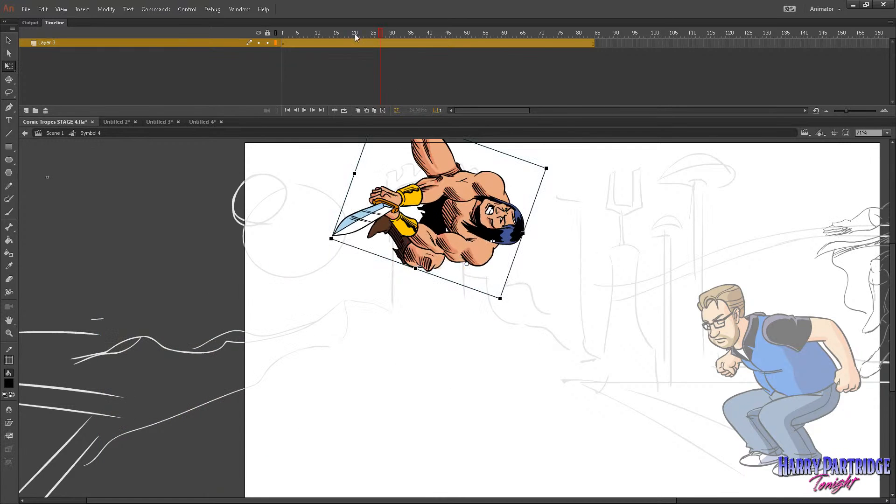
left_click(282, 35)
key("Return")
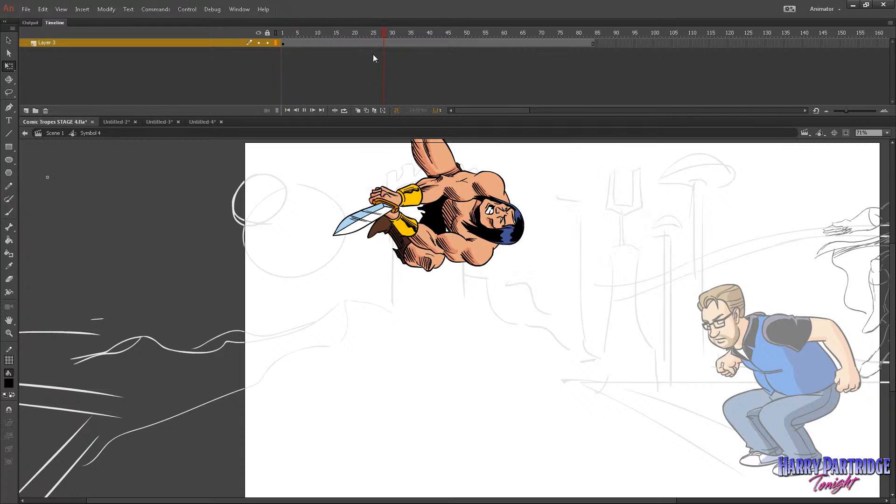
Undo the swordsman's rotation and move inside the symbol.
key("ctrl+z")
key("ctrl+z")
key("ctrl+z")
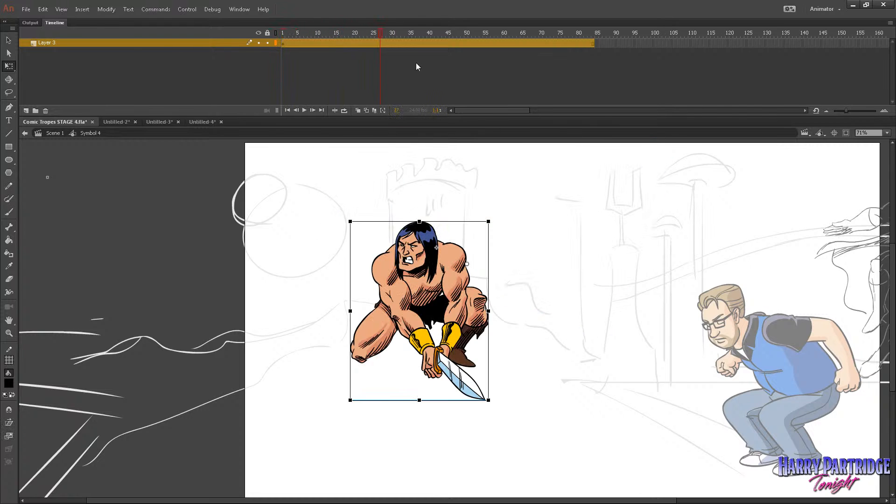
key("ctrl+z")
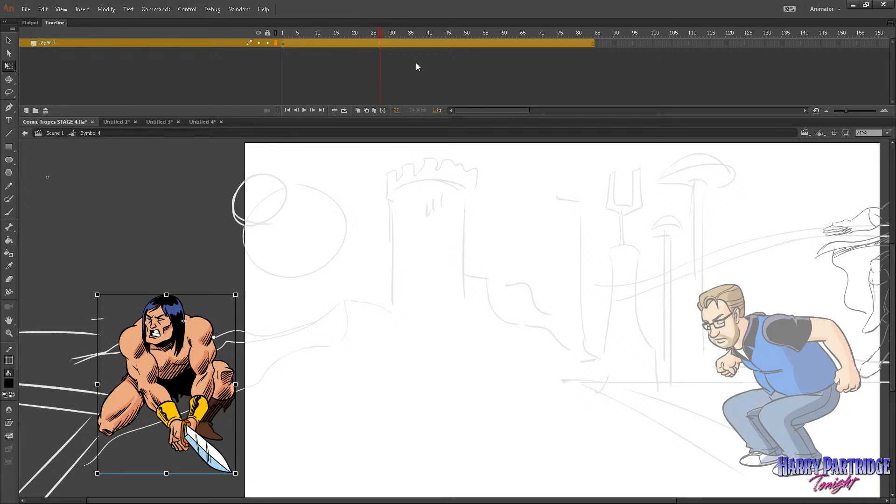
Switch to Untitled-4, scrub through the coloured tentacle's drawings, and copy all of its drawn frames from Layer 1.
left_click(199, 122)
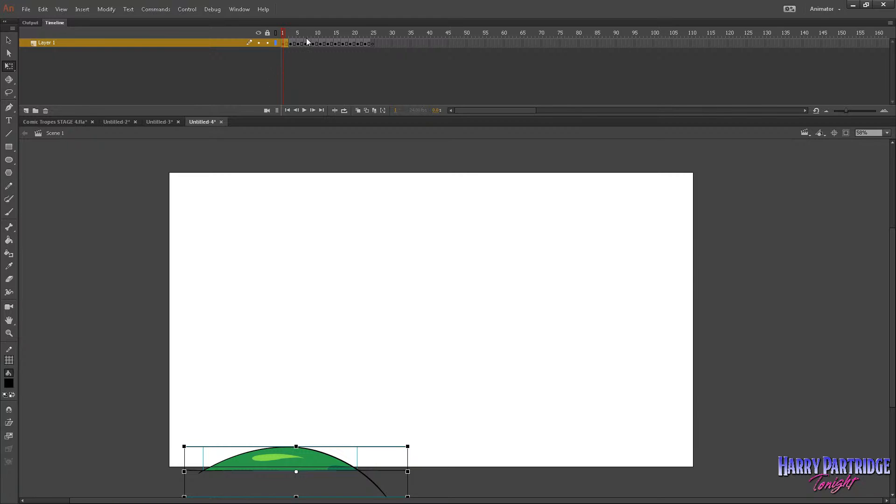
left_click_drag(282, 33, 332, 44)
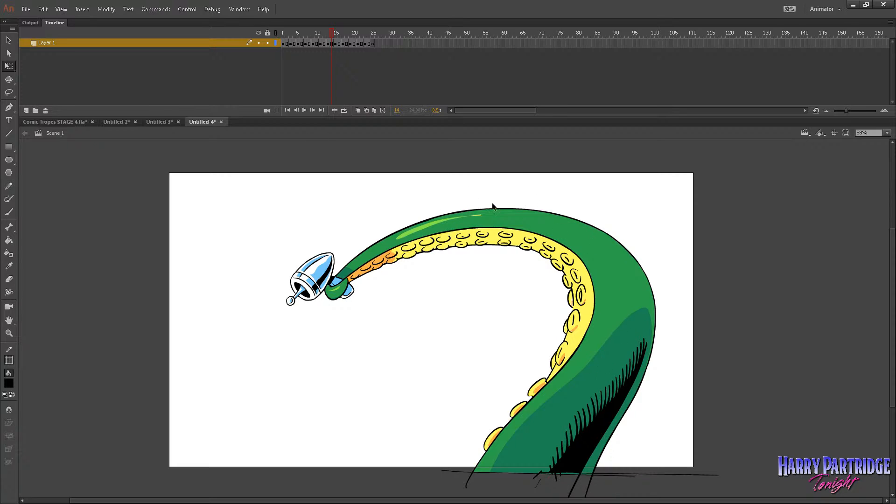
left_click_drag(372, 43, 346, 43)
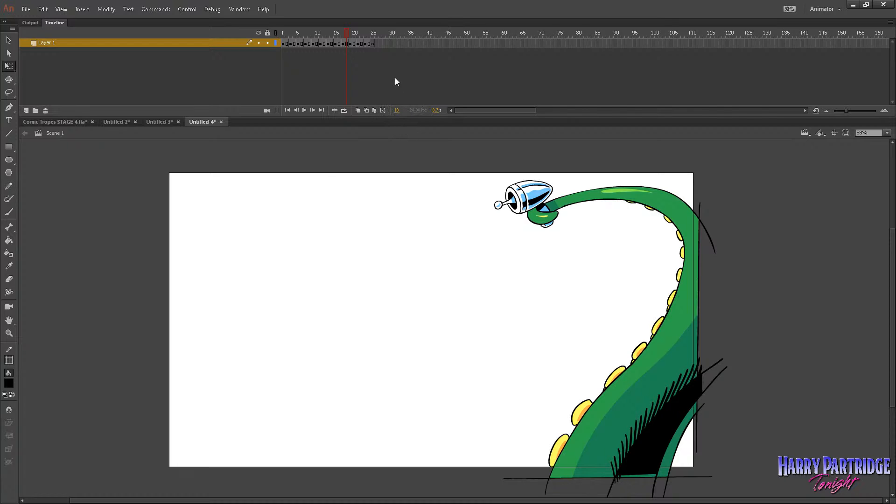
left_click_drag(368, 43, 283, 44)
right_click(306, 43)
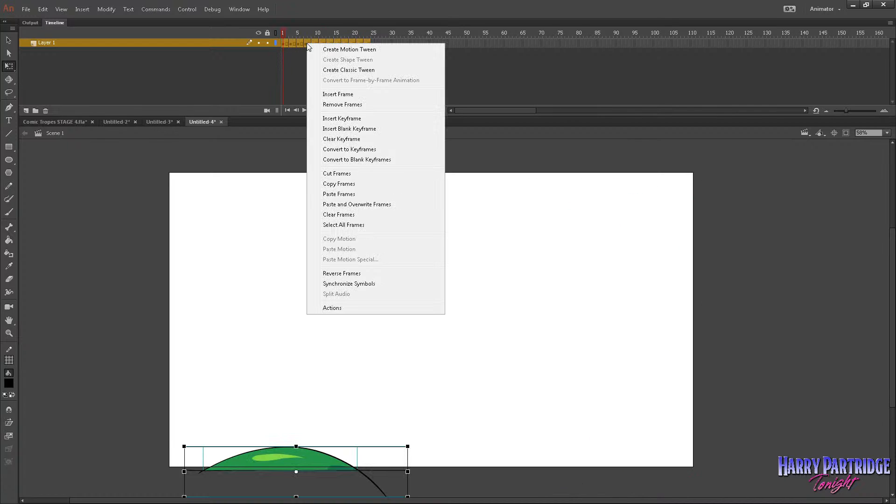
left_click(341, 184)
In Scene 1 of Comic Tropes STAGE 4, insert a keyframe on Layer 10 where the rough tentacle first appears.
left_click(66, 122)
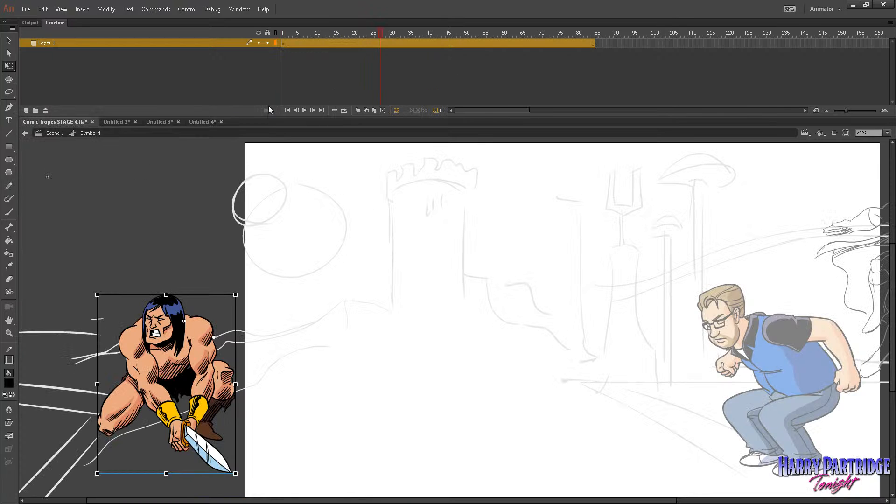
left_click_drag(507, 110, 521, 110)
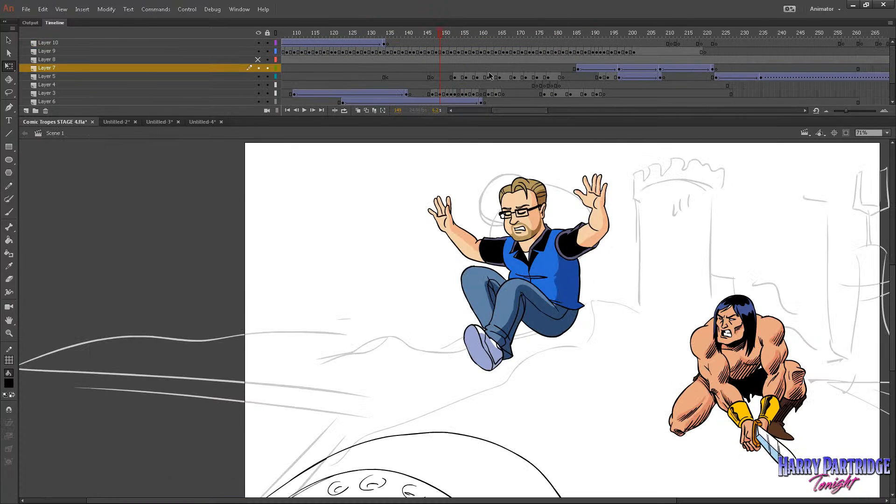
left_click(463, 35)
left_click_drag(463, 35, 430, 36)
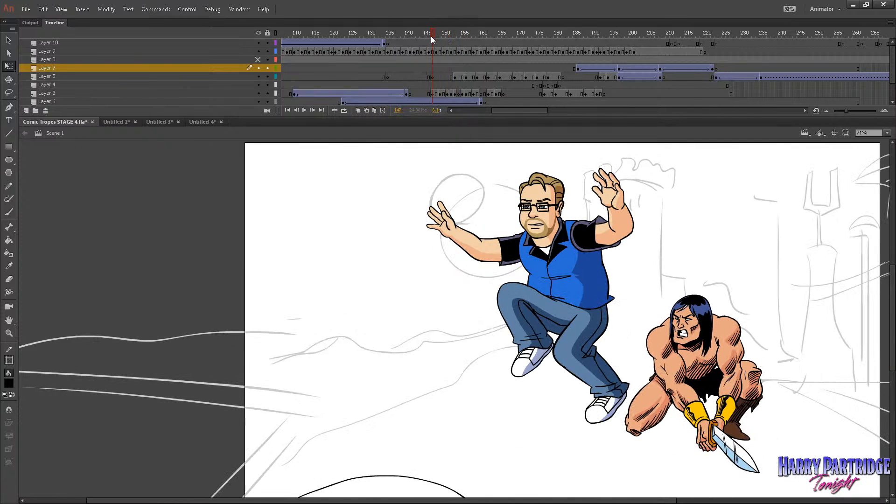
right_click(431, 44)
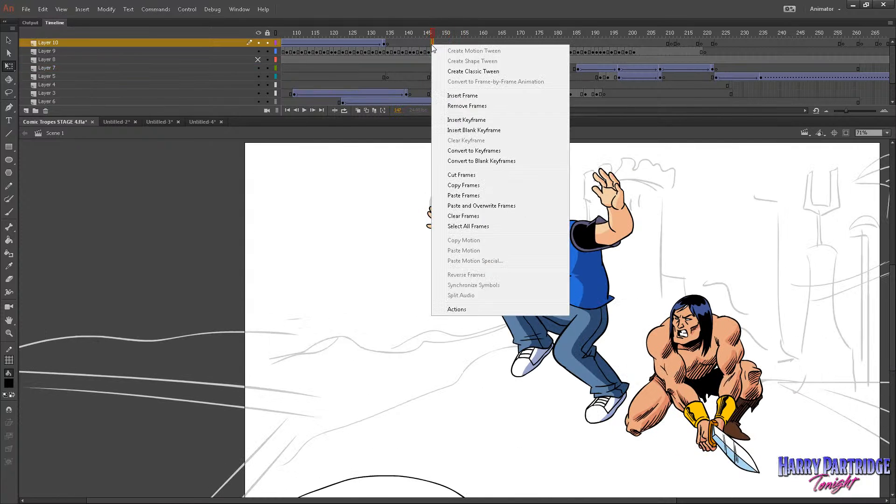
left_click(466, 120)
Draw a rough placeholder X with the Brush on Layer 10's new keyframe and convert it to a symbol.
key("z")
left_click(255, 318, "alt")
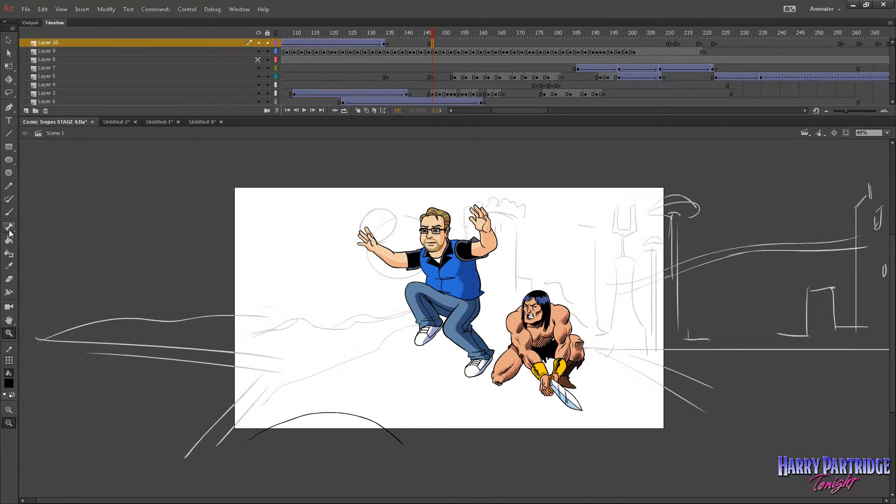
left_click(9, 211)
left_click_drag(296, 327, 350, 311)
left_click_drag(299, 301, 329, 328)
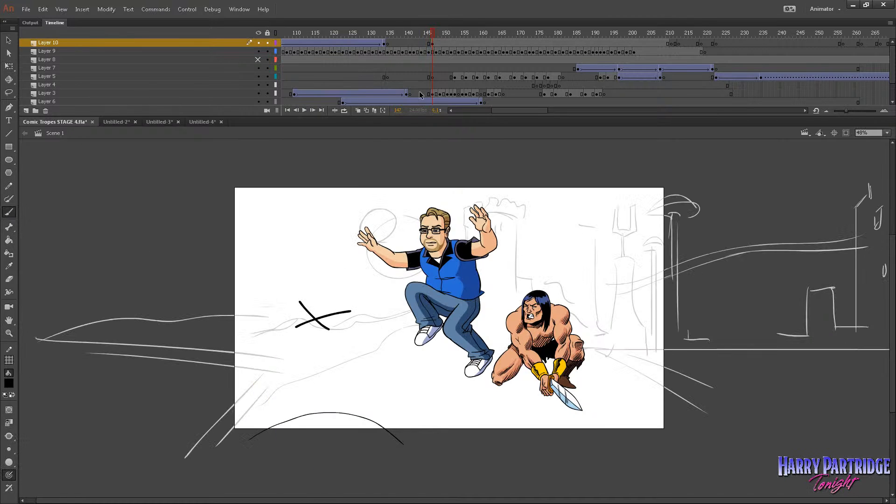
left_click(433, 44)
left_click(106, 9)
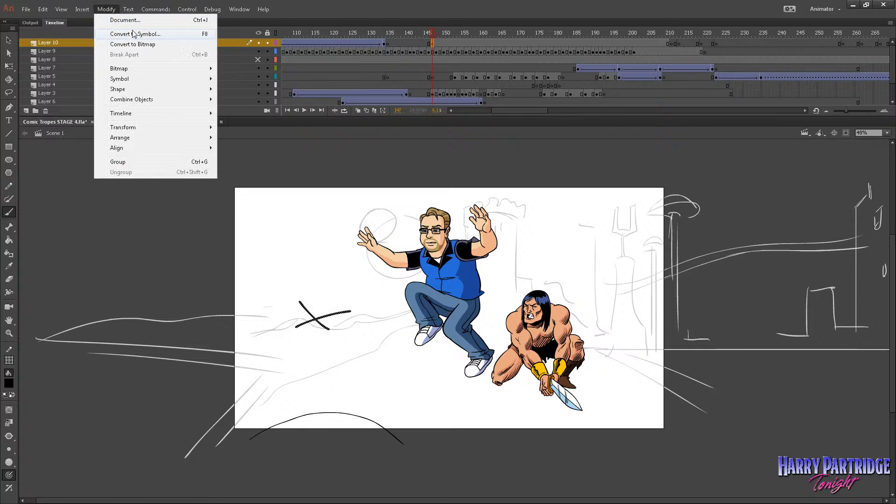
left_click(136, 34)
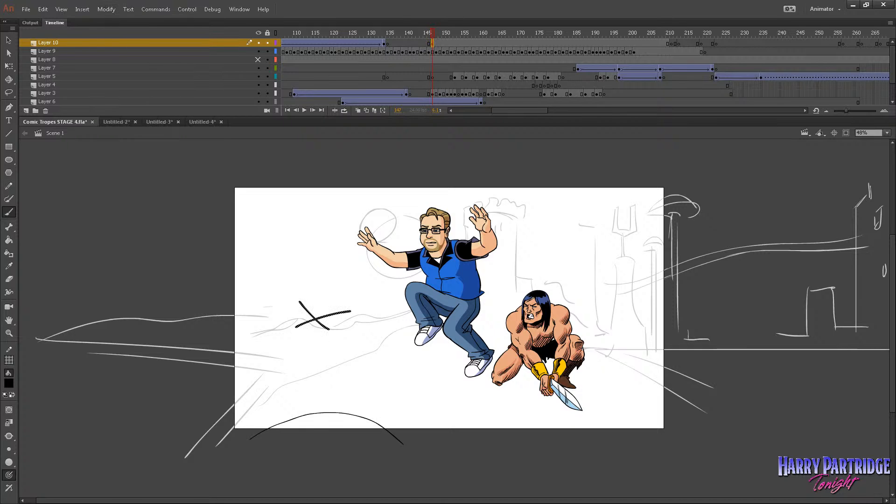
Paste the copied tentacle frames over the X inside its symbol, and align the symbol with the rough tentacle in Scene 1.
left_click(9, 40)
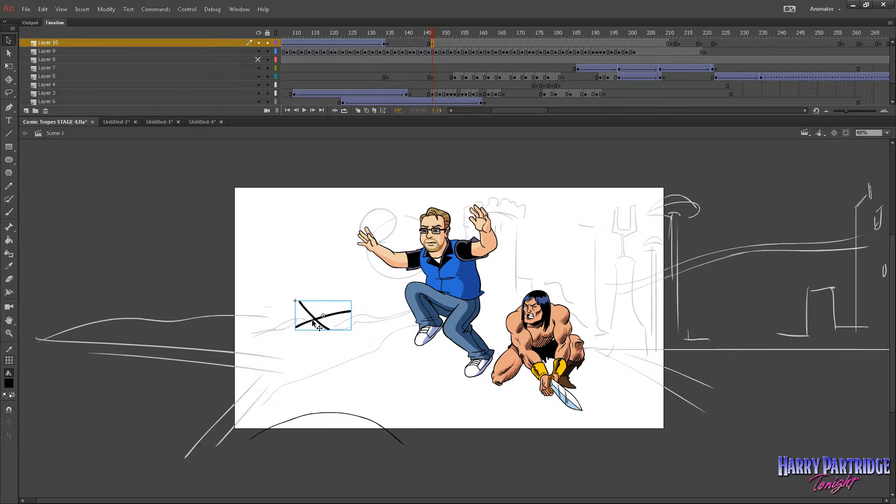
double_click(312, 322)
right_click(284, 44)
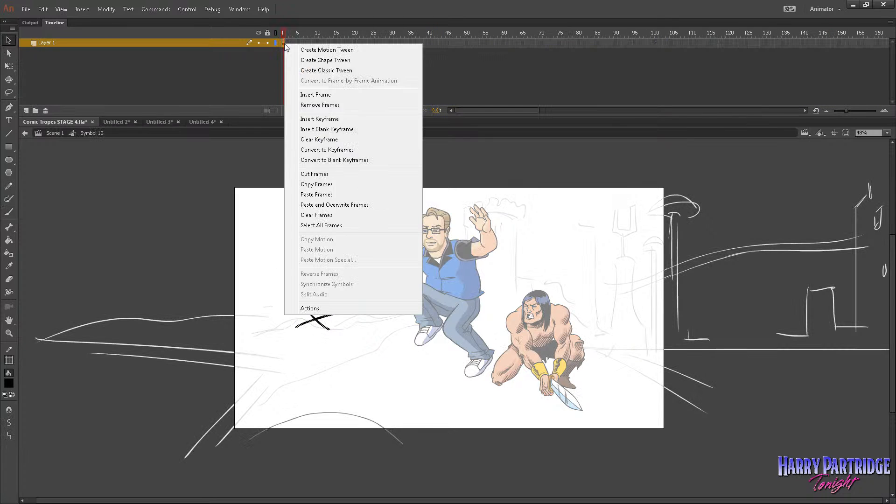
left_click(315, 194)
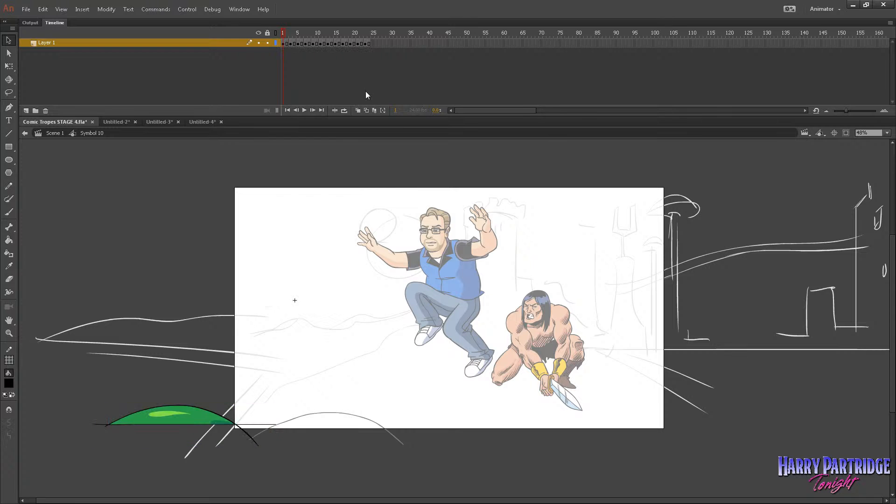
left_click(58, 134)
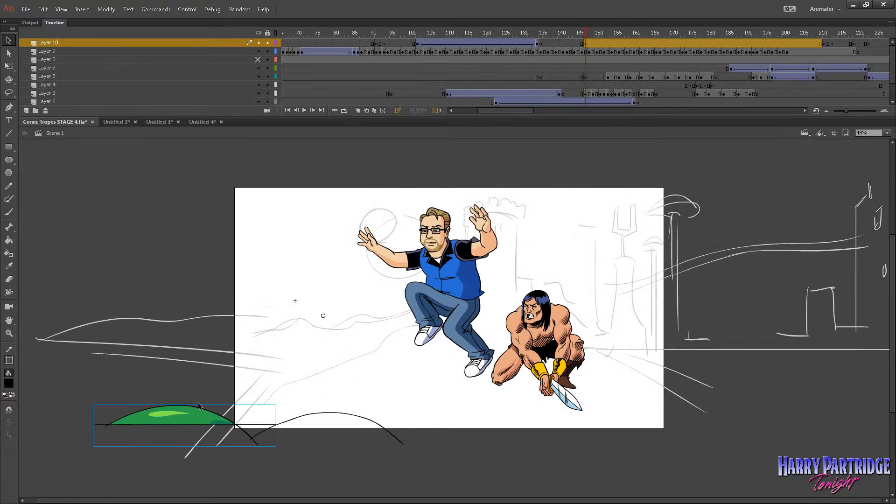
left_click_drag(202, 421, 362, 436)
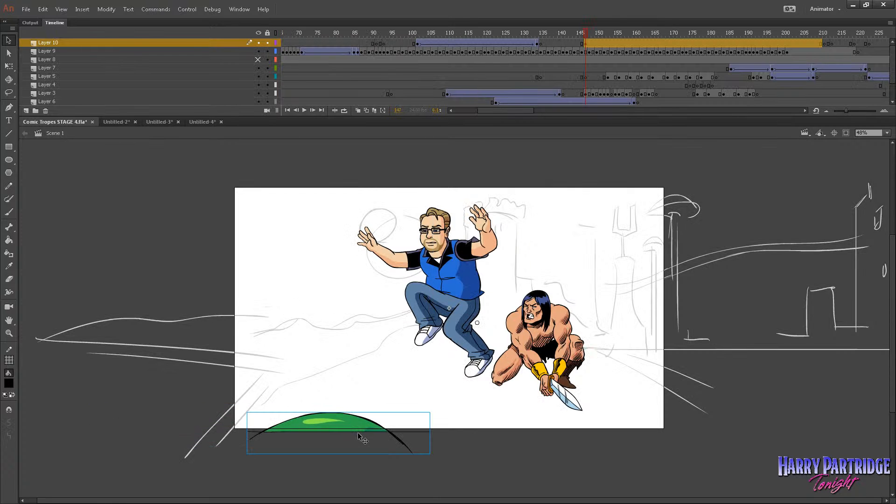
End the coloured tentacle on Layer 10 with an empty keyframe at frame 170, and scrub back through its animation.
left_click_drag(585, 33, 674, 56)
right_click(675, 42)
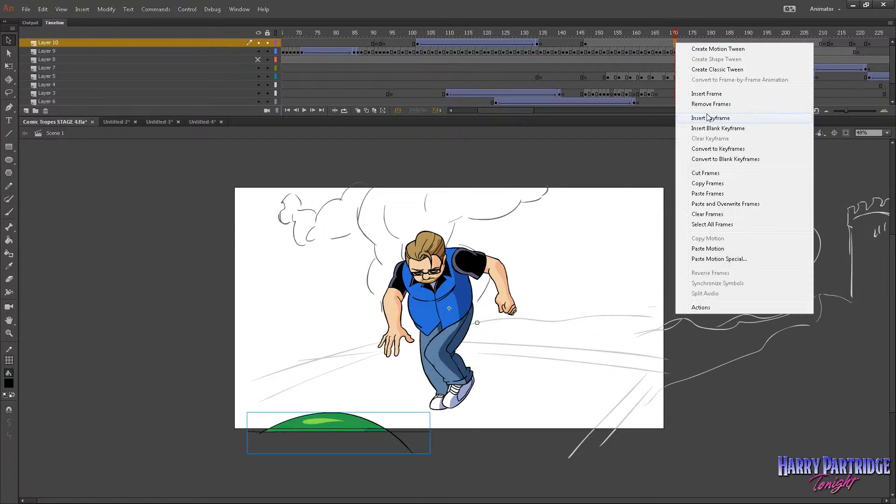
left_click(700, 117)
left_click(666, 35)
left_click_drag(665, 35, 615, 35)
Check Layer 5's drawing in outline view, and cut the rough tentacle's frames from about 146 to 165 on Layer 3.
left_click(611, 75)
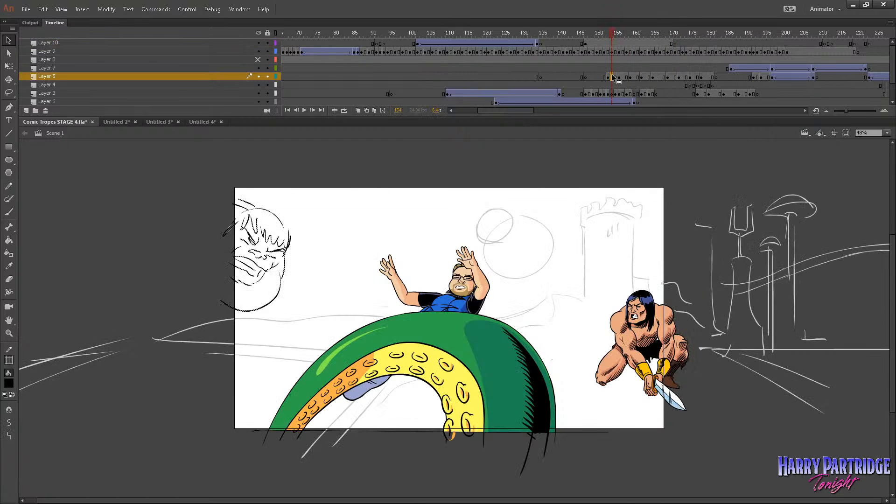
left_click(276, 77)
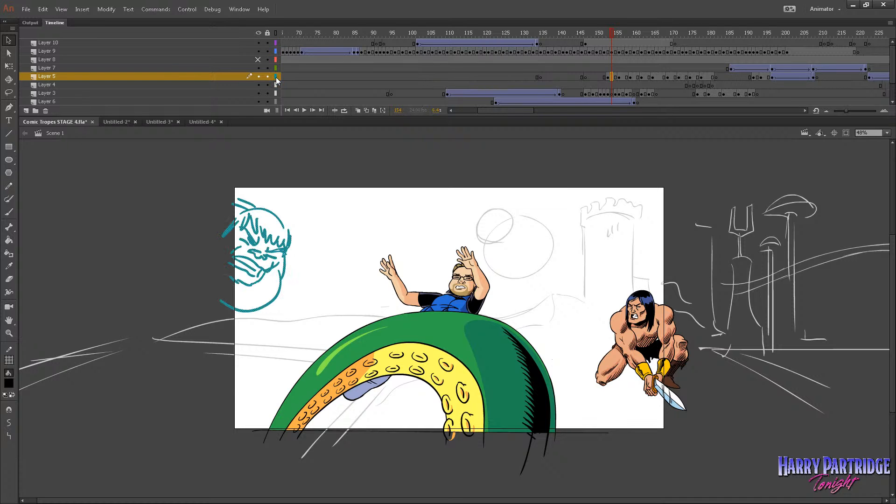
left_click(276, 77)
left_click_drag(583, 94, 633, 98)
left_click_drag(641, 96, 652, 96)
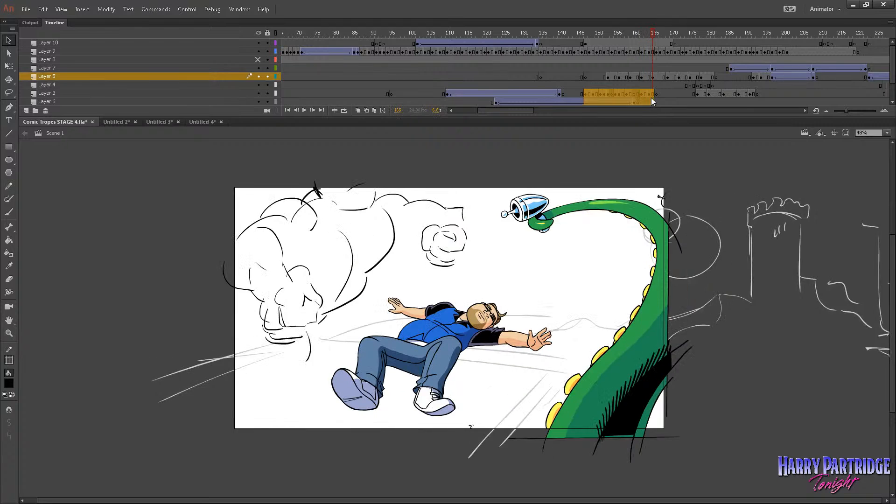
right_click(651, 96)
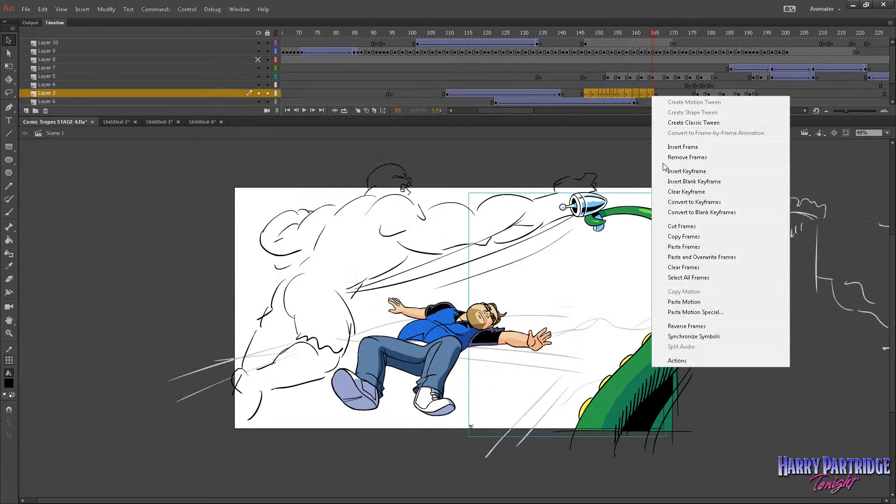
left_click(673, 227)
Unmute the timeline sounds and return to frame 1 of Scene 1.
left_click(528, 33)
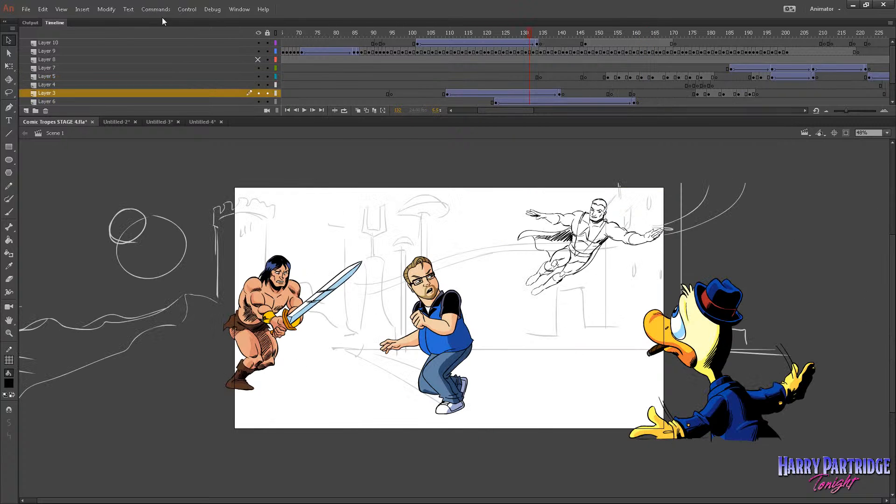
left_click(187, 9)
left_click(221, 187)
left_click_drag(491, 110, 457, 109)
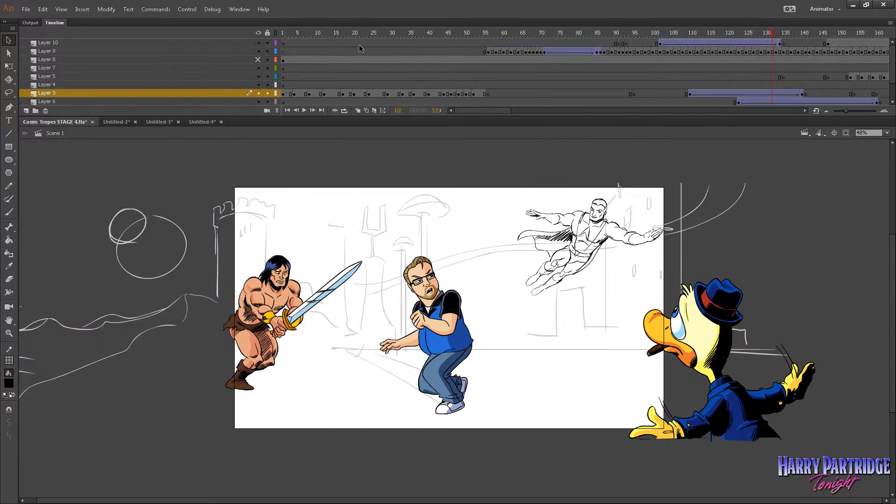
left_click(283, 34)
Hide the pasteboard, fit the stage in view and play the intro from frame 1 through to the Comic Tropes title.
left_click(58, 10)
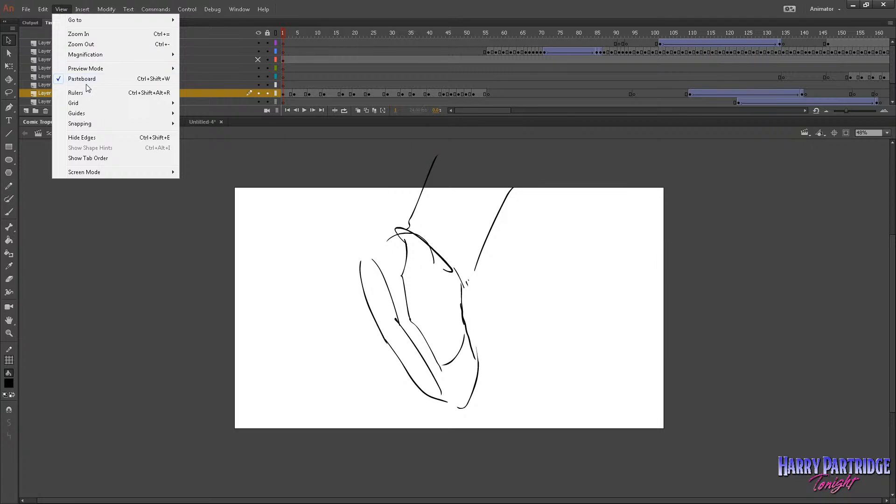
left_click(86, 78)
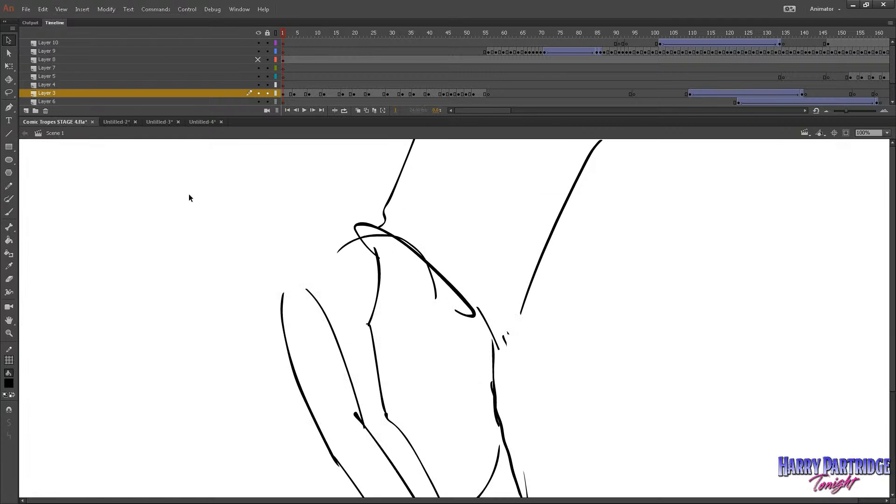
left_click(9, 333)
left_click(49, 190)
left_click_drag(34, 149, 531, 409)
key("Return")
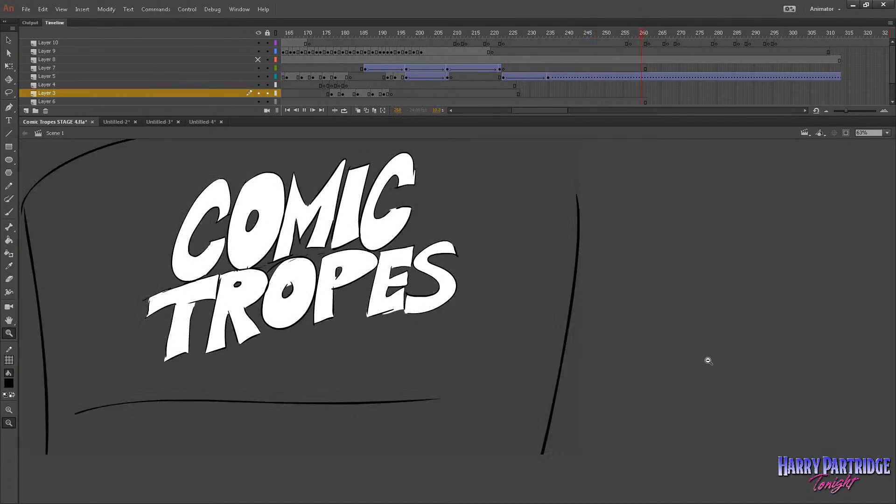
key("Return")
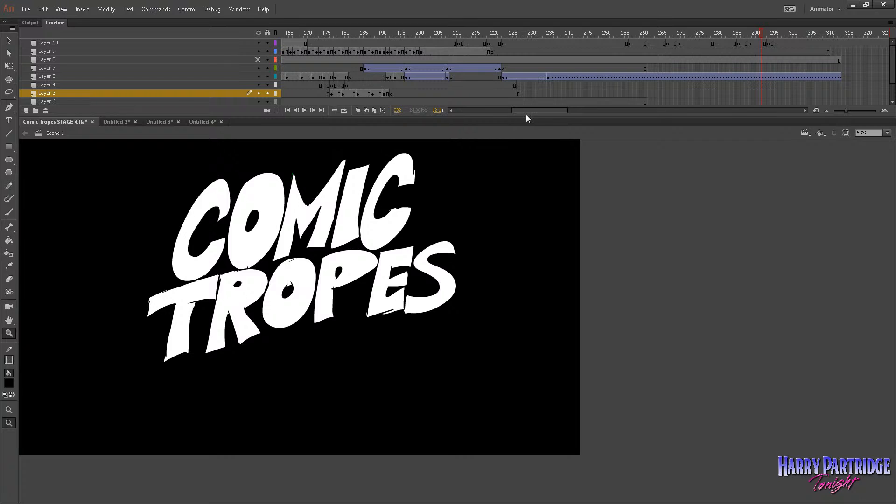
Mute the timeline sounds again and scrub the character shots from about frame 80 to frame 180.
left_click_drag(525, 112, 480, 112)
left_click(430, 33)
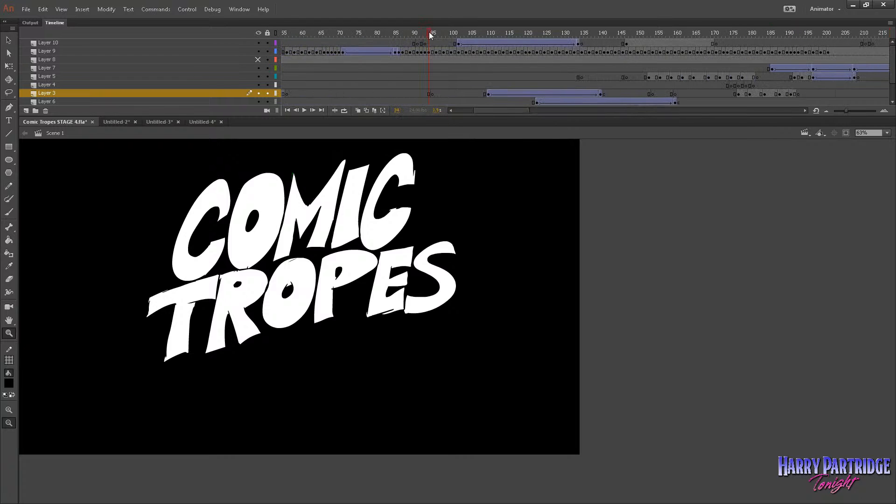
left_click(213, 9)
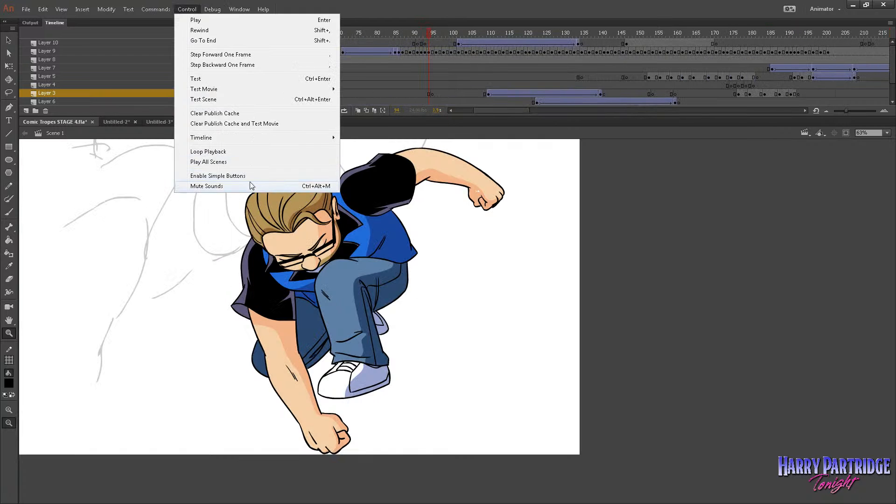
left_click(250, 184)
left_click_drag(377, 33, 555, 65)
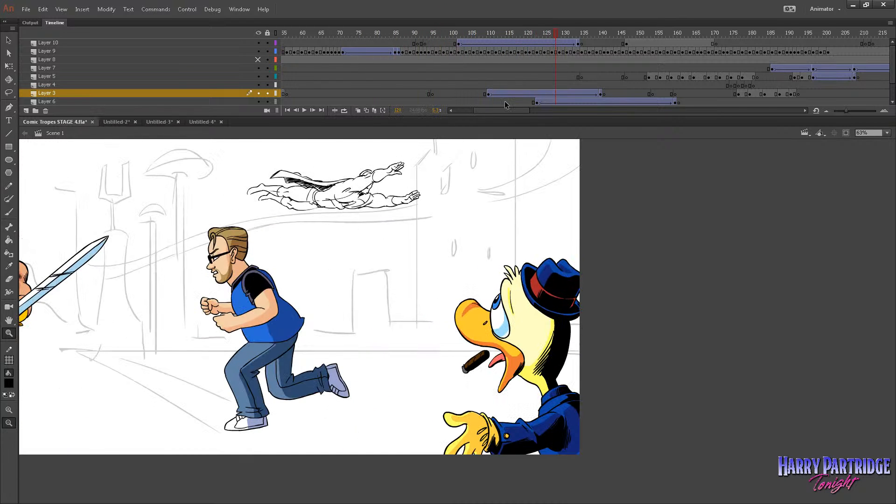
left_click_drag(555, 34, 753, 74)
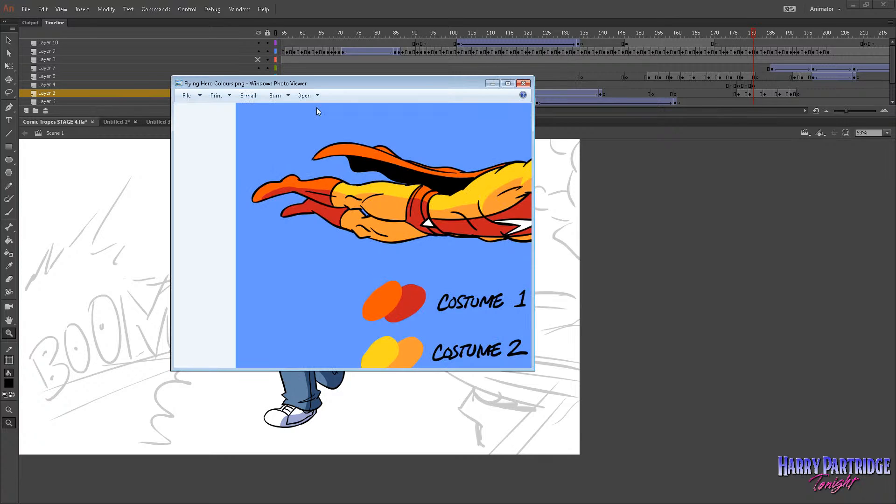
Examine the Flying Hero Colours.png and 711 Hero Colours.png references at full size in Windows Photo Viewer, and close the viewer.
left_click(510, 83)
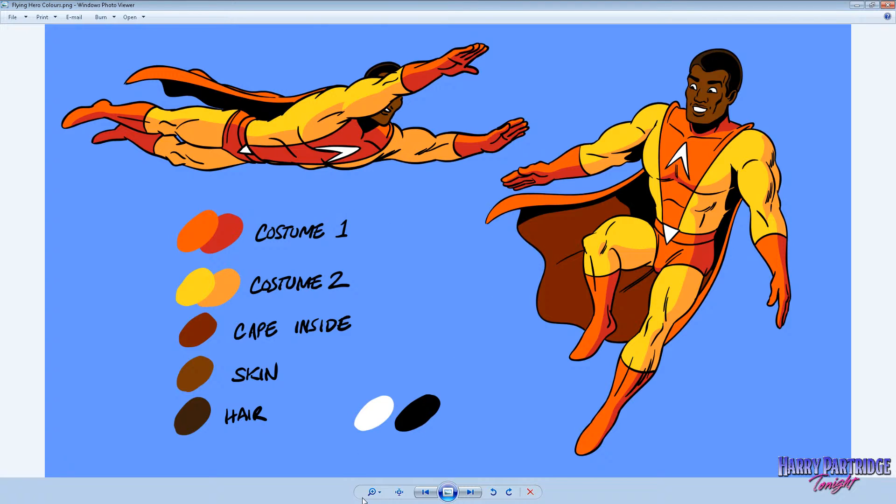
left_click(425, 492)
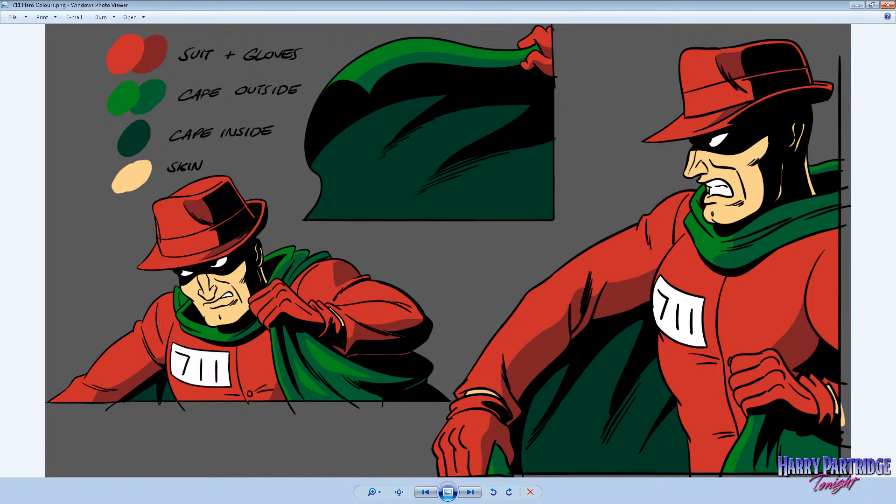
left_click(888, 6)
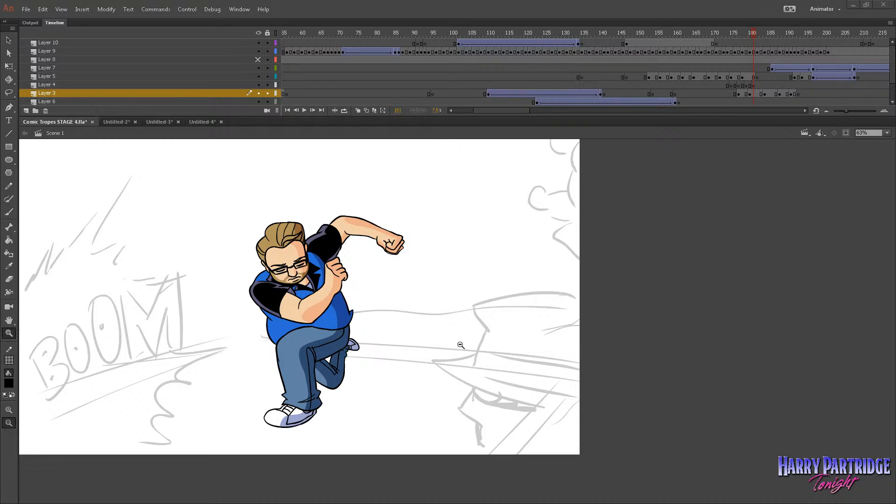
left_click(26, 9)
left_click(43, 10)
left_click(26, 9)
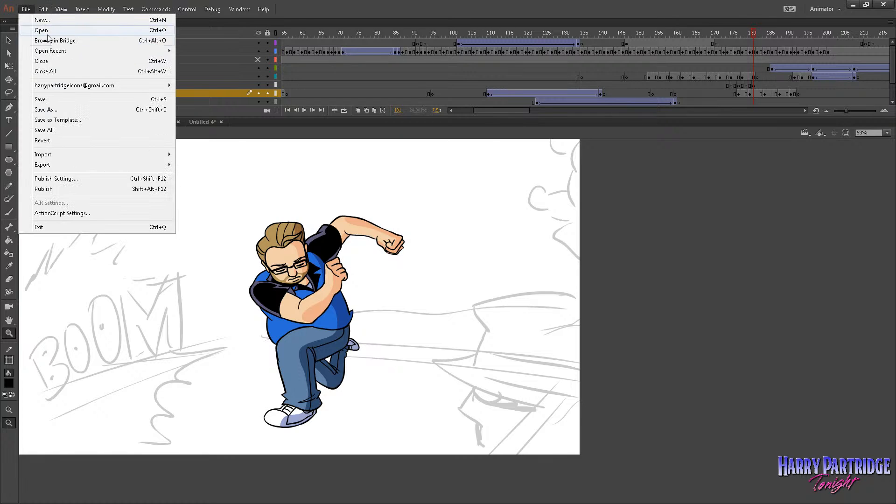
mouse_move(105, 49)
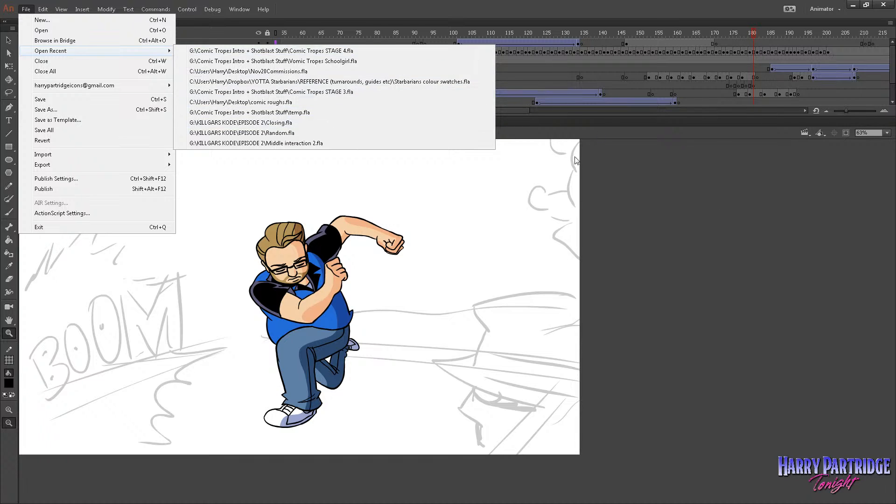
left_click(663, 225)
left_click(662, 226)
left_click_drag(226, 146, 54, 297)
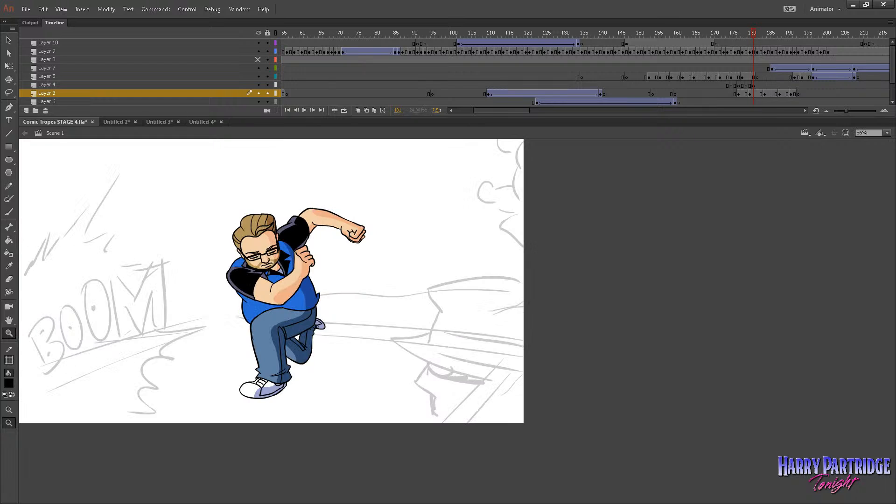
Switch to the Scary_Schoolgirl scene in Toon Boom Harmony, collapse the timeline and step forward through the line drawings to frame 9.
key("alt+Tab")
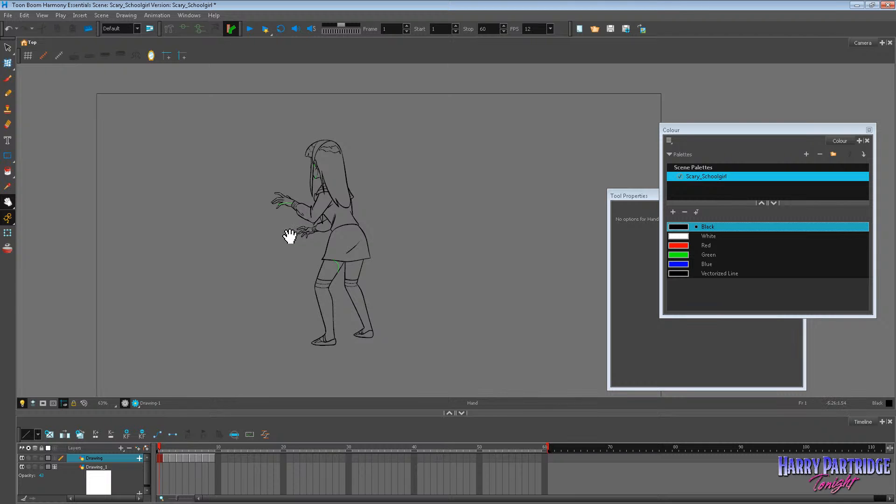
scroll(289, 235, "up", 1)
key("grave")
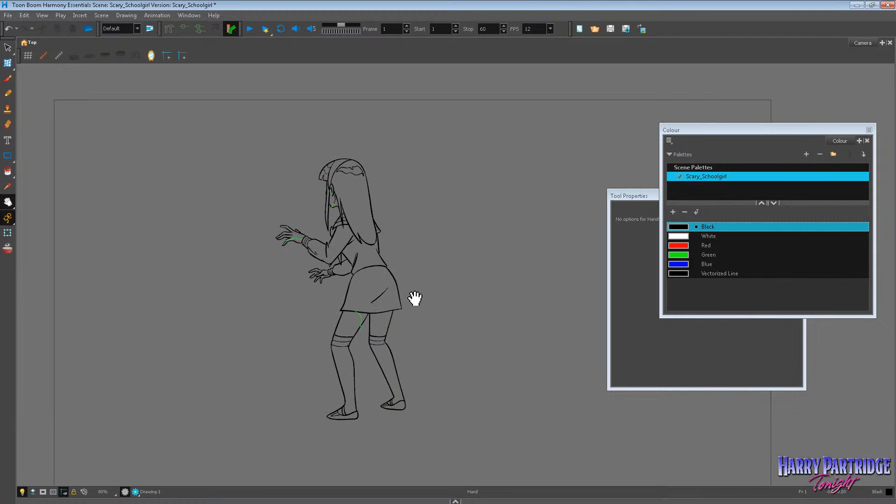
scroll(415, 299, "up", 1)
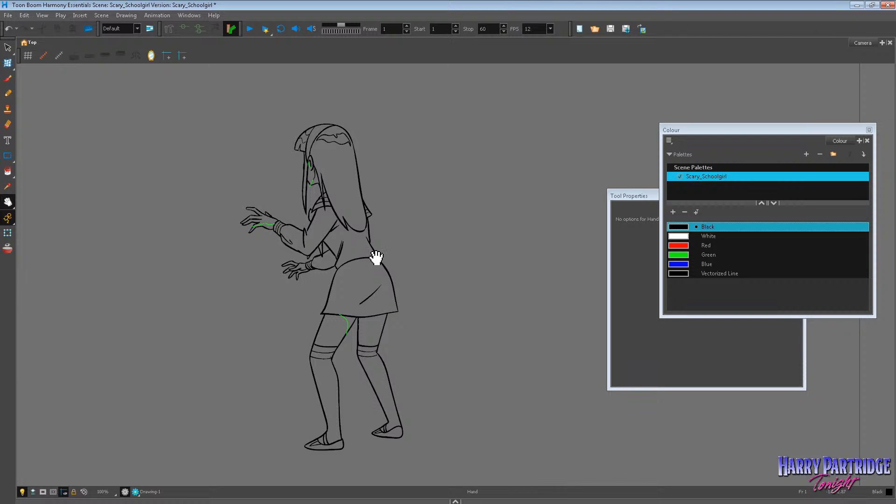
key("period")
key("period")
key("period")
key("period")
key("period")
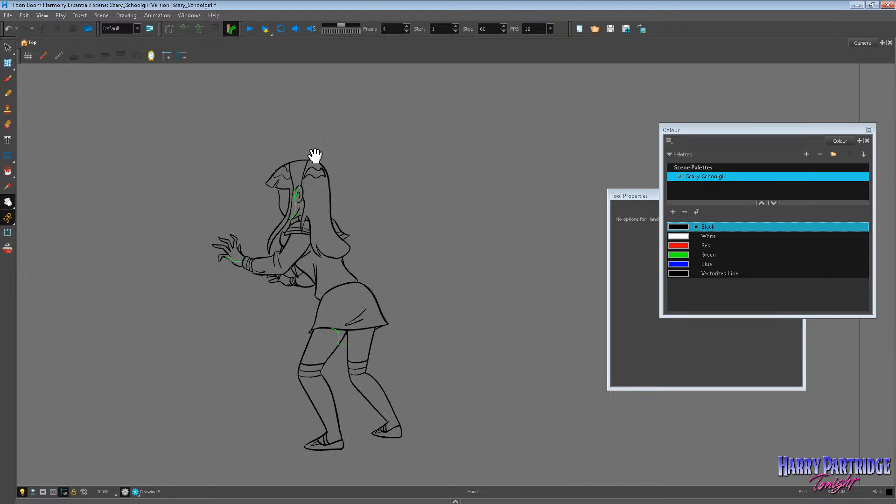
key("period")
key("period")
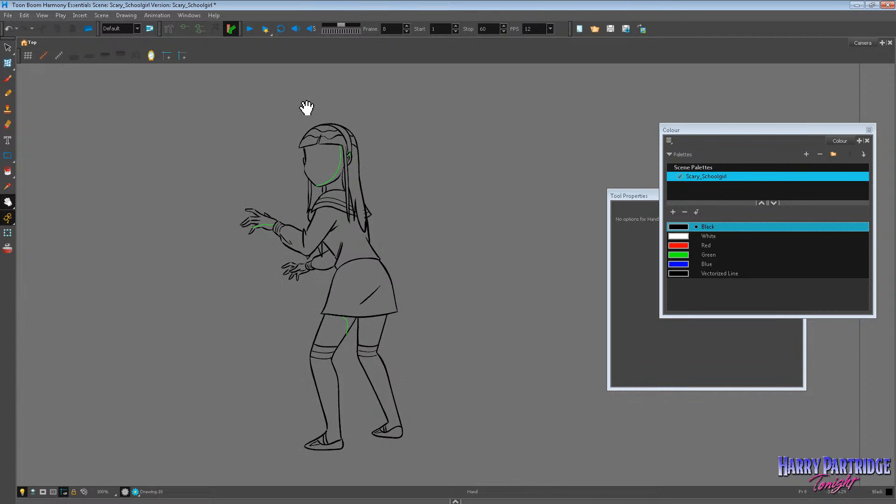
Inspect the green shadow lines on the schoolgirl's face up close, and step back through the drawings to frame 1.
scroll(336, 157, "up", 1)
scroll(326, 156, "up", 1)
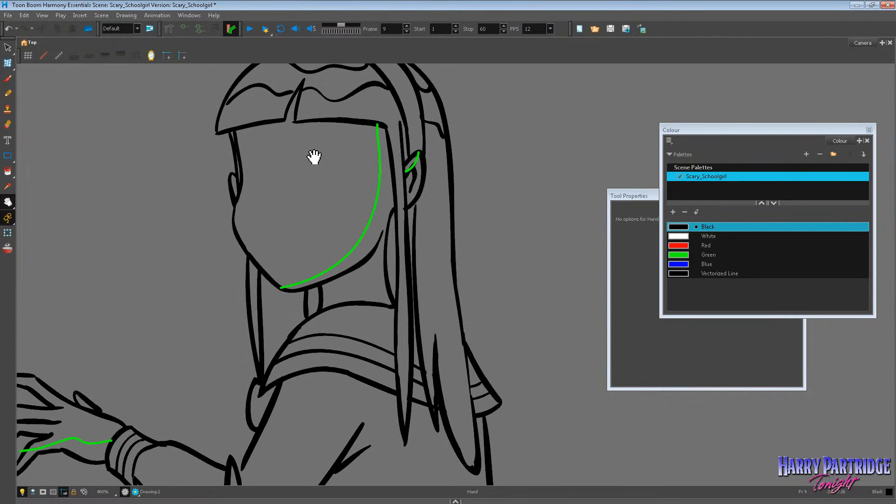
scroll(310, 154, "down", 3)
key("comma")
key("comma")
key("comma")
key("comma")
key("comma")
key("comma")
key("comma")
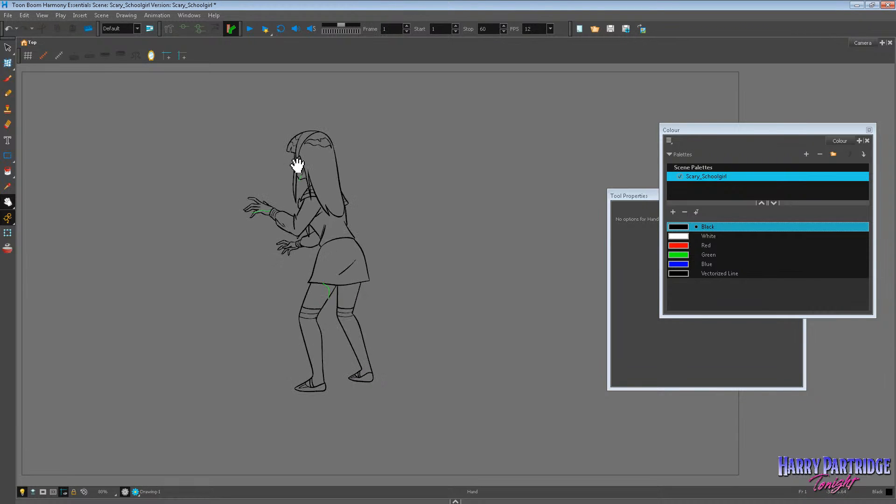
scroll(298, 210, "up", 1)
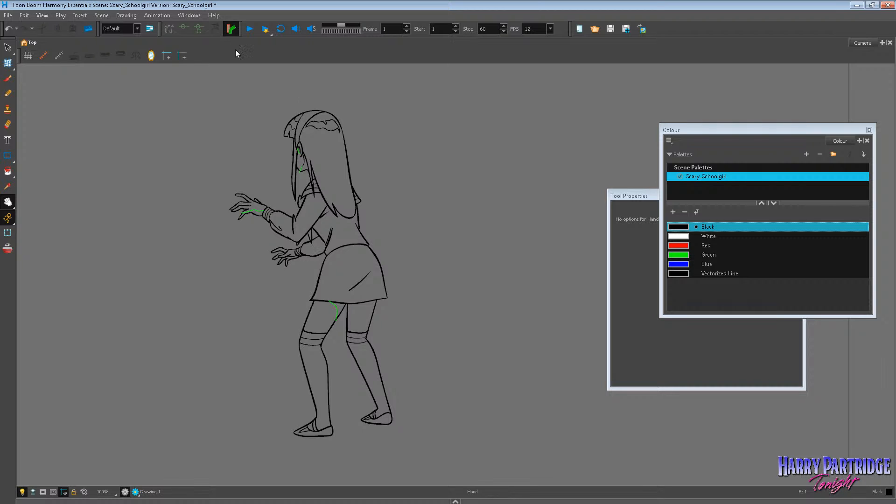
Set the scene's frame rate to 8 FPS, show the timeline again and play the schoolgirl animation.
left_click(550, 29)
left_click(538, 40)
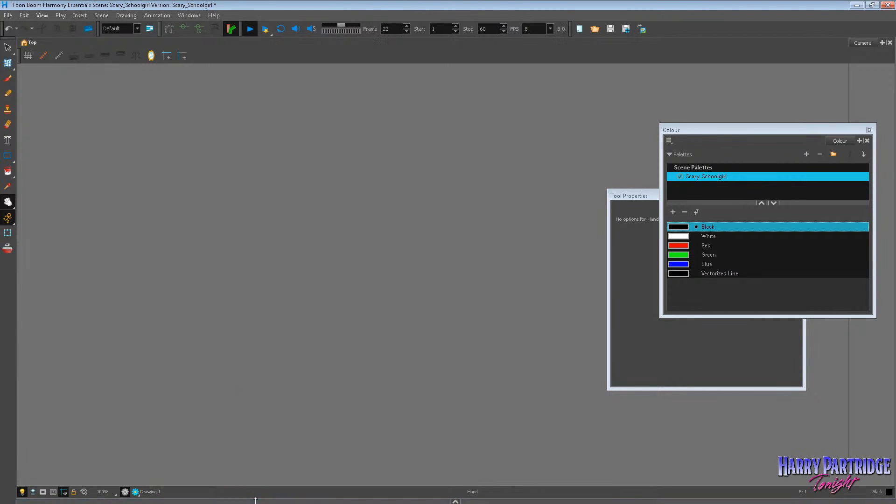
left_click(456, 502)
left_click_drag(206, 477, 159, 474)
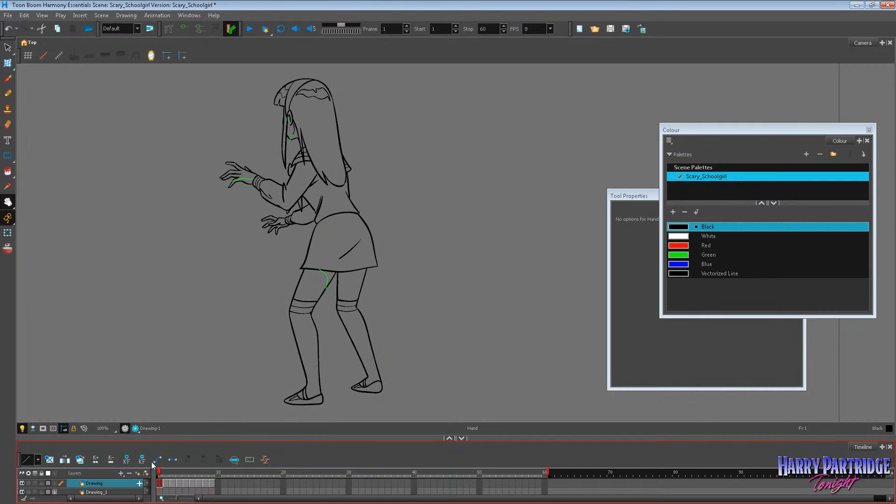
left_click(250, 29)
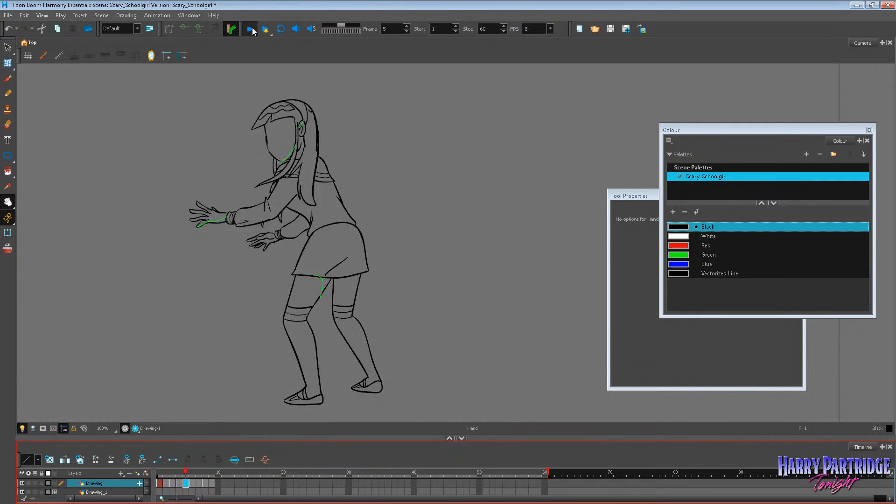
left_click(212, 472)
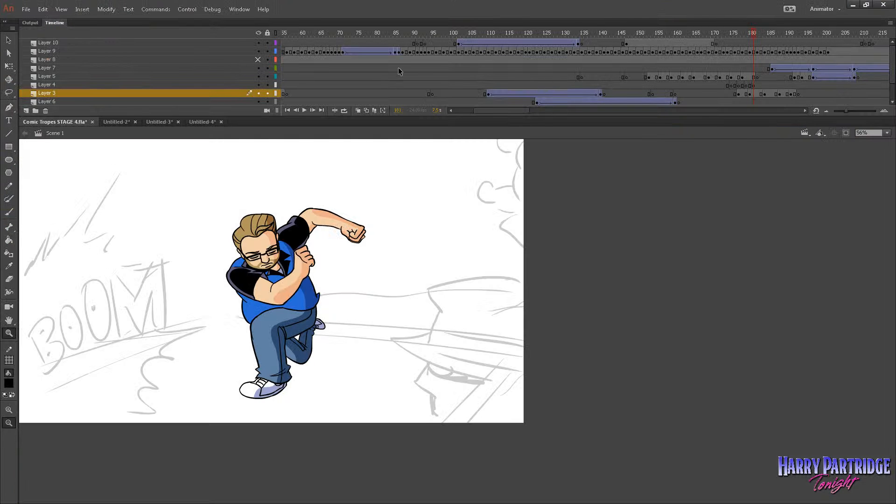
Return to Comic Tropes STAGE 4 in Adobe Animate and scrub Scene 1 from about frame 104 to frame 167.
left_click(467, 34)
left_click_drag(474, 35, 573, 55)
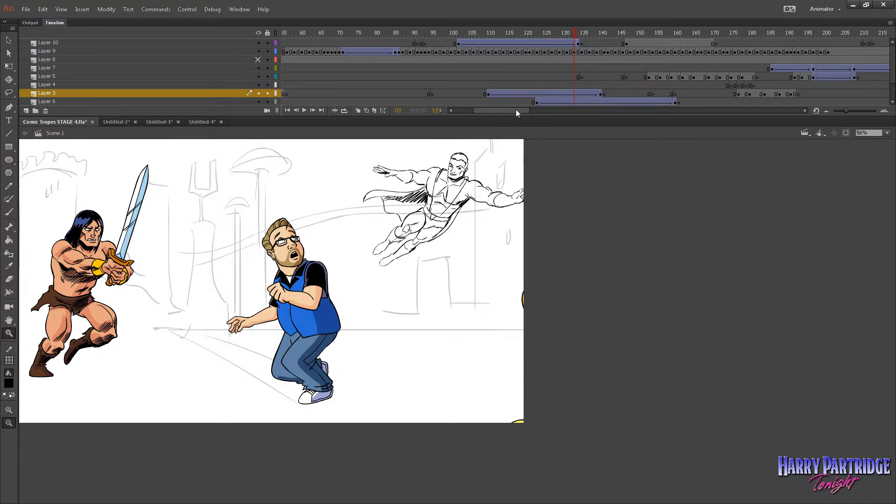
left_click_drag(561, 34, 700, 52)
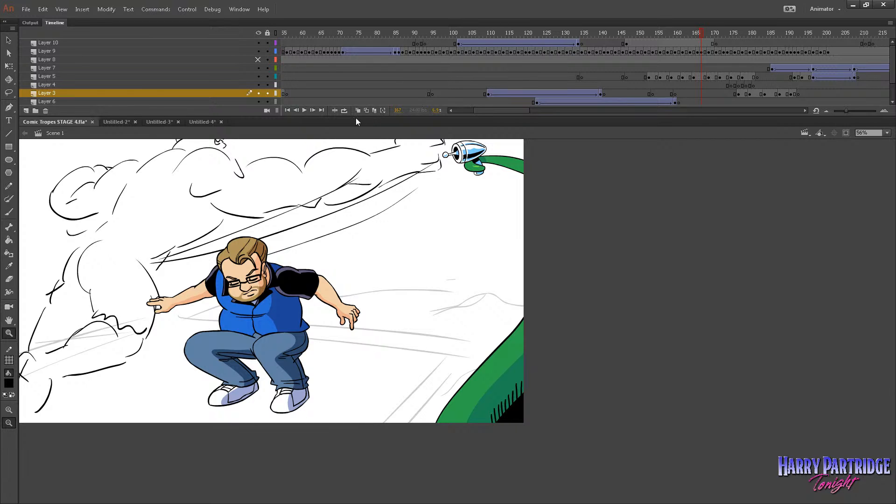
Insert blank keyframes on Layer 7 at frames 165 and 177.
right_click(694, 69)
left_click(728, 144)
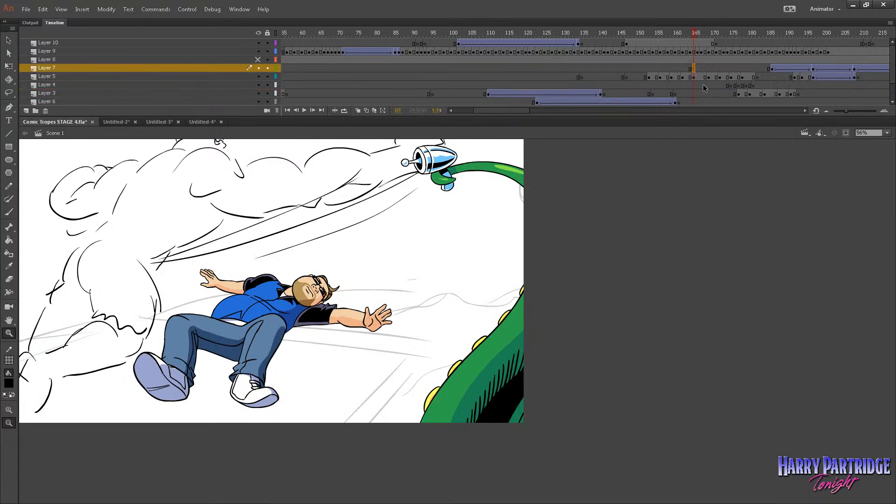
left_click(738, 68)
right_click(738, 69)
left_click(758, 144)
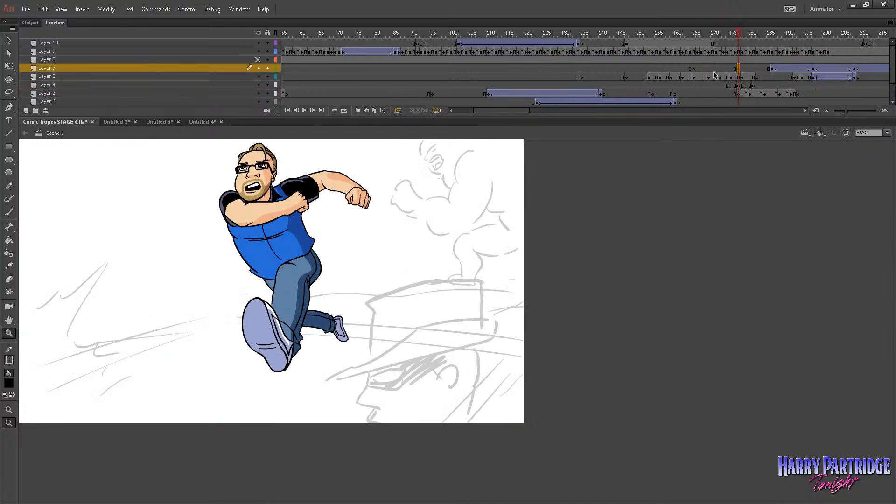
At frame 165 on Layer 7, choose a brush size and colour and sketch rough strokes beneath the ray gun, beside the fallen man.
left_click(695, 69)
left_click(10, 213)
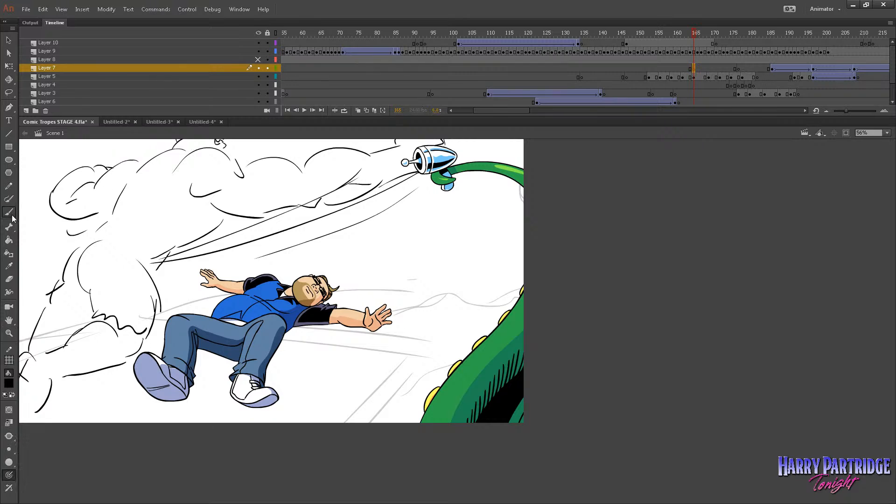
left_click(10, 449)
left_click(26, 378)
mouse_move(458, 250)
left_mouse_down()
mouse_move(490, 245)
mouse_move(490, 273)
left_mouse_up()
mouse_move(496, 234)
left_mouse_down()
mouse_move(478, 273)
mouse_move(508, 264)
left_mouse_up()
left_click_drag(456, 253, 493, 282)
mouse_move(467, 237)
left_mouse_down()
mouse_move(444, 261)
mouse_move(428, 250)
mouse_move(504, 228)
mouse_move(495, 211)
mouse_move(488, 281)
mouse_move(503, 283)
mouse_move(497, 298)
mouse_move(524, 282)
mouse_move(497, 304)
mouse_move(529, 298)
mouse_move(495, 291)
left_mouse_up()
mouse_move(494, 282)
left_mouse_down()
mouse_move(522, 290)
mouse_move(490, 301)
left_mouse_up()
left_click_drag(488, 290, 503, 317)
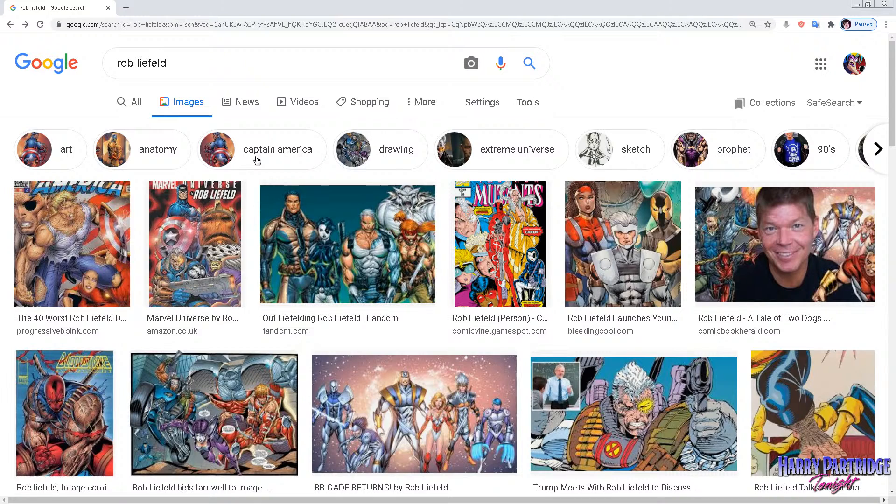
Switch to Google Images in Chrome, narrow the Rob Liefeld results to Captain America, and preview the Reddit comparison and the Tumblr picture.
left_click(257, 160)
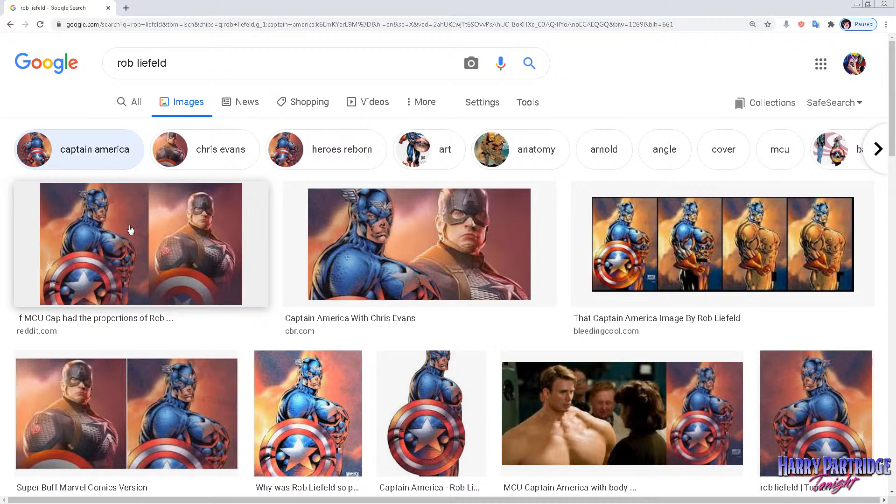
left_click(162, 237)
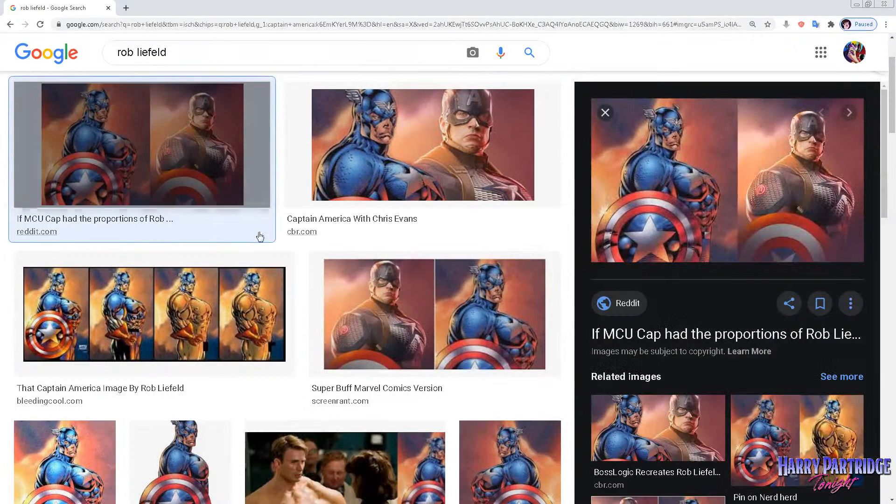
scroll(457, 332, "down", 1)
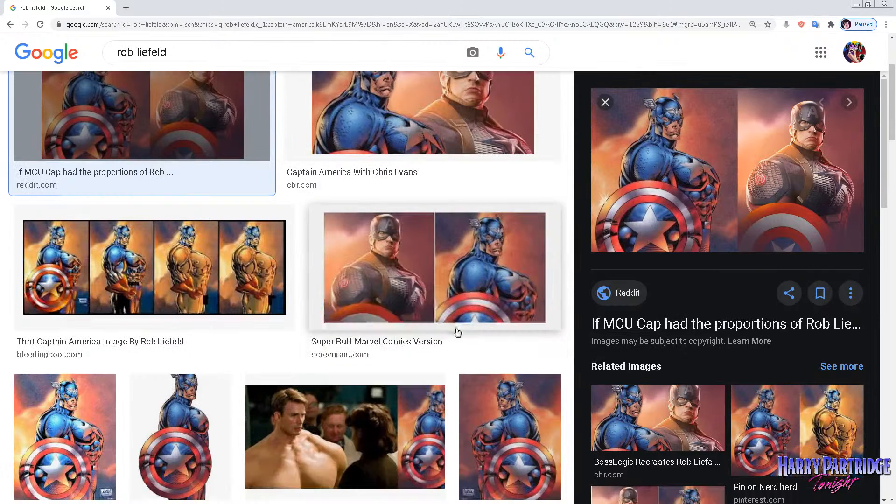
scroll(513, 420, "down", 1)
left_click(526, 378)
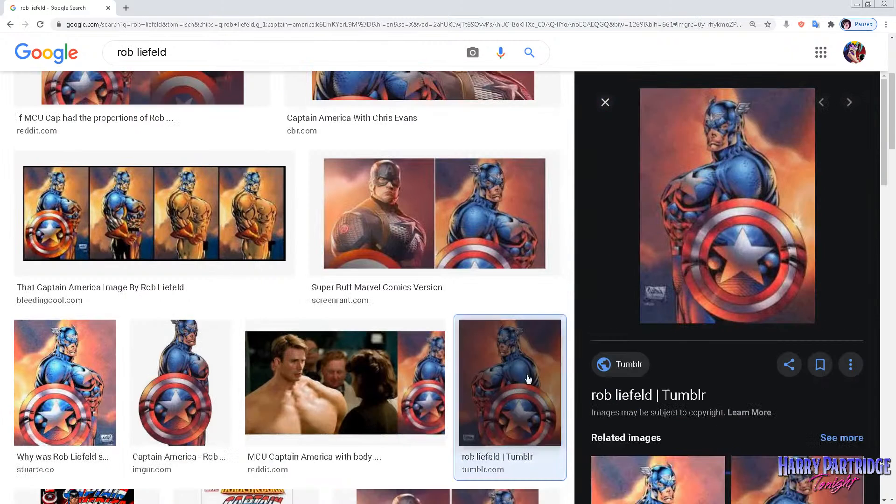
Open the Tumblr picture's source page, return to the results to preview the stuarte.co Captain America image, and close the Tumblr page.
left_click(771, 190)
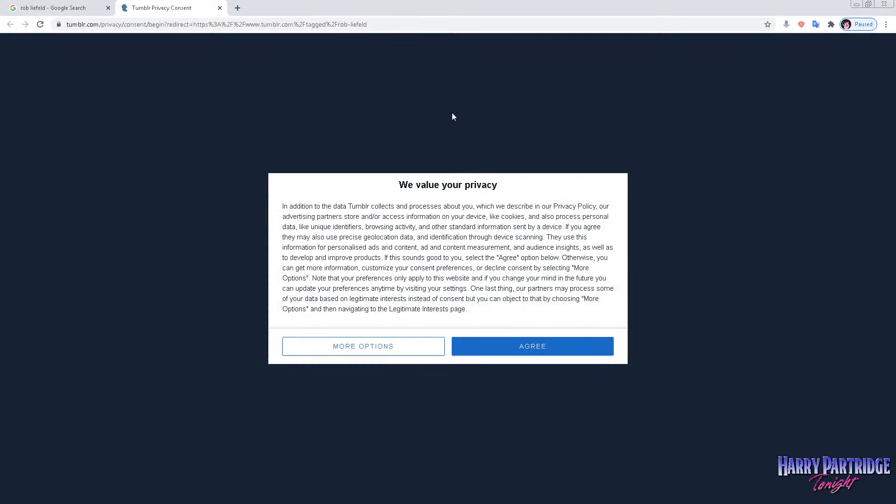
left_click(85, 4)
scroll(266, 237, "down", 1)
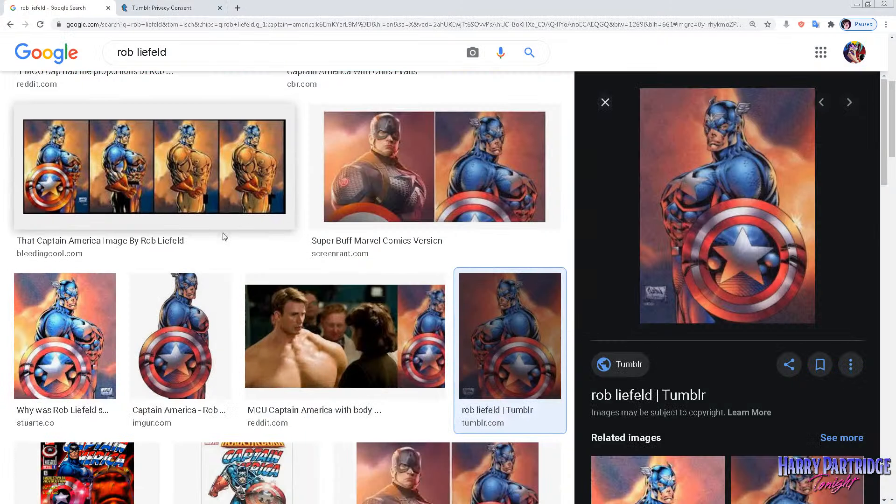
left_click(97, 287)
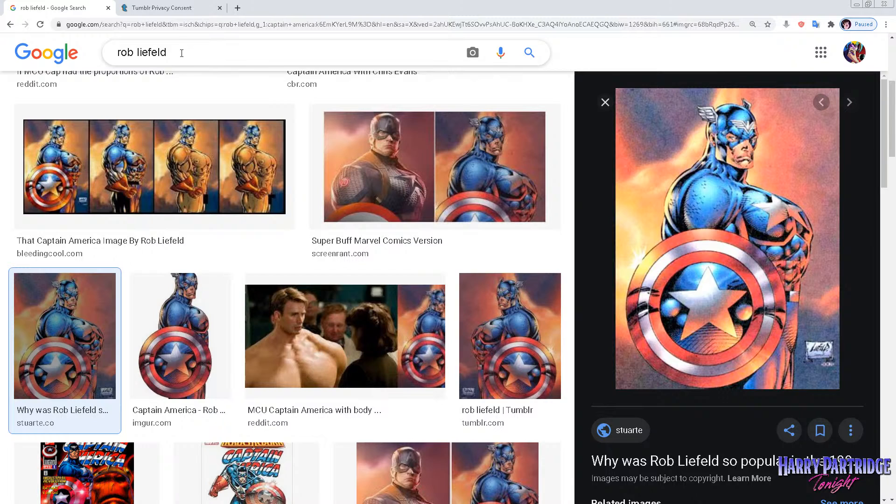
left_click(219, 8)
Search Google Images for "rob liefeld youngblood 2".
left_click_drag(193, 51, 131, 53)
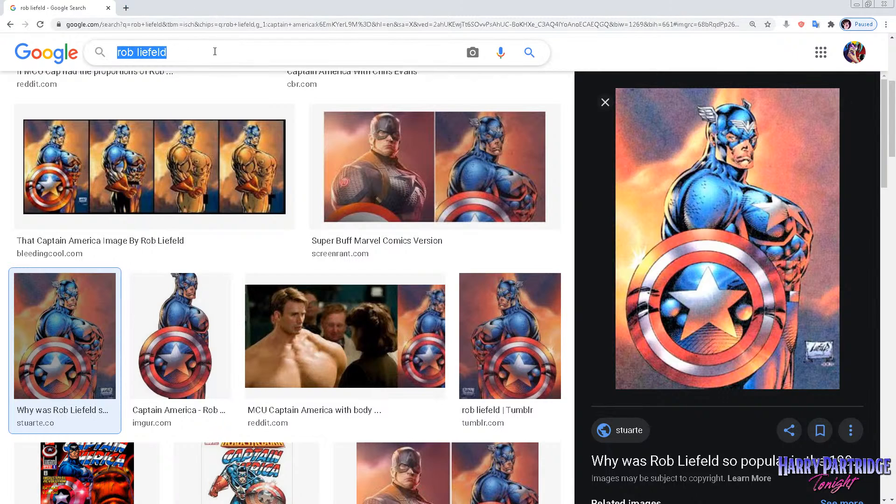
left_click(197, 55)
type("pr")
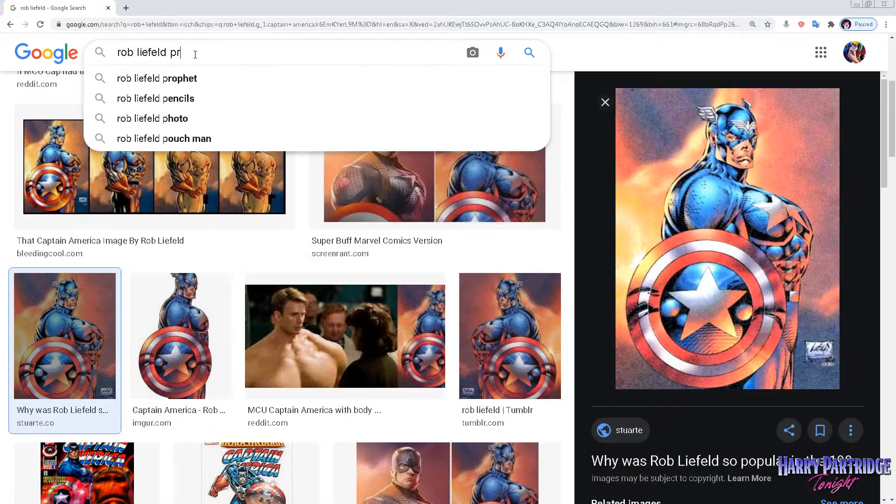
key("BackSpace")
key("BackSpace")
key("BackSpace")
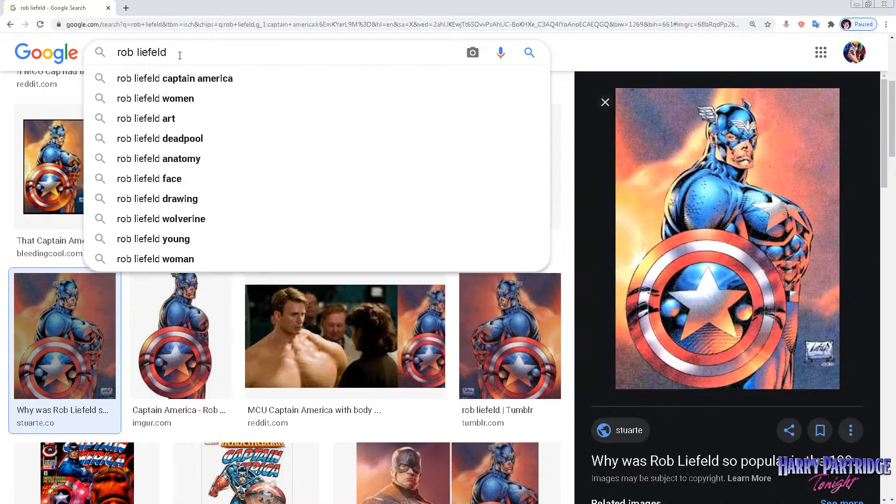
type("youngbloo")
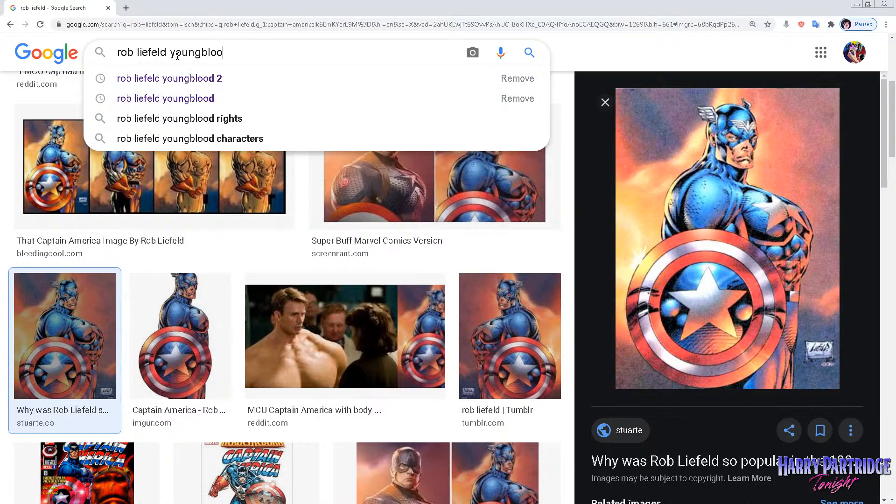
left_click(193, 77)
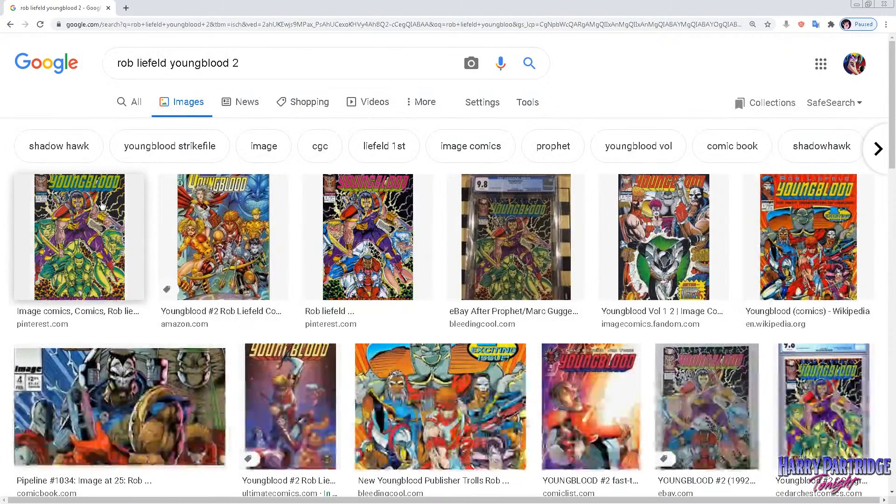
Preview the Youngblood #2 covers from Pinterest and Amazon, looking over the Pinterest cover's source page in between.
left_click(108, 204)
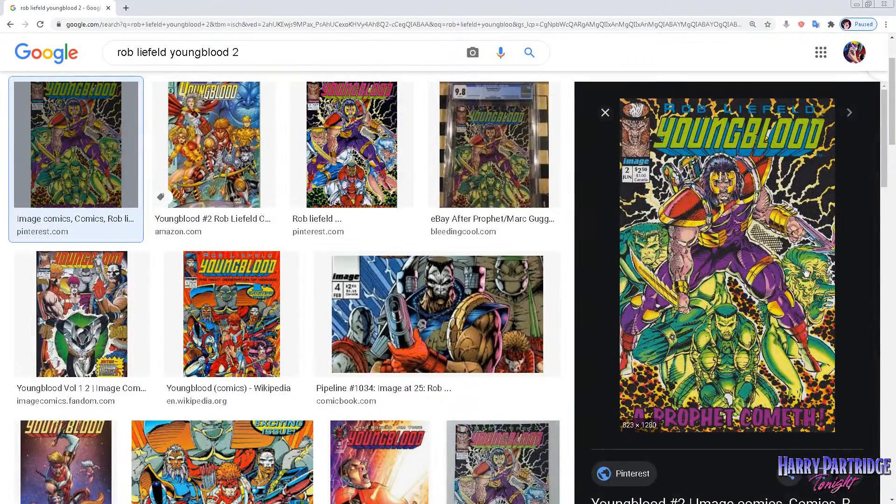
left_click(765, 211)
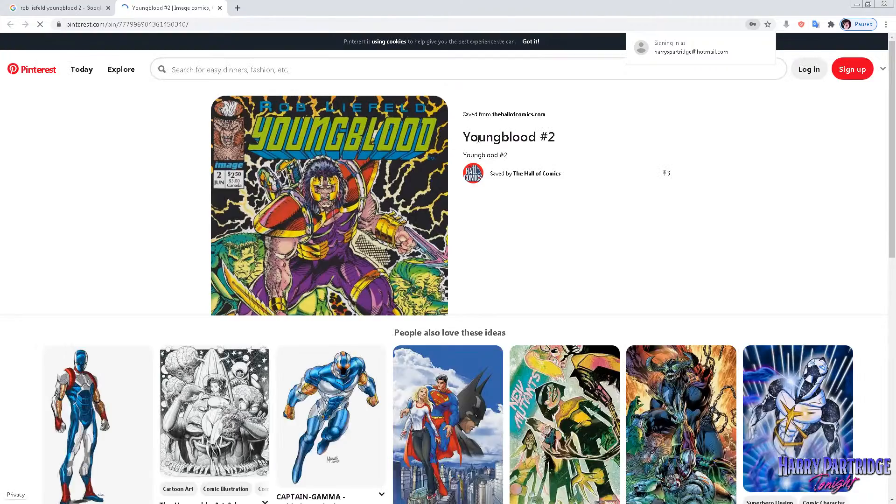
scroll(363, 165, "down", 2)
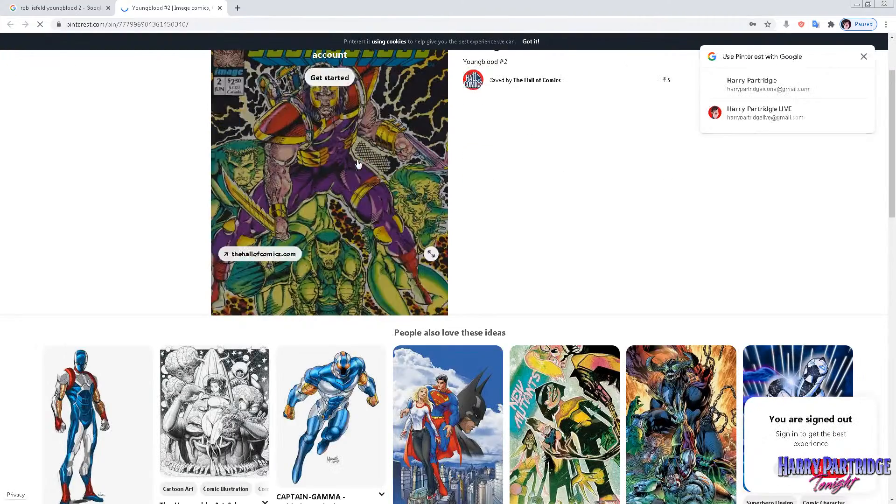
scroll(161, 135, "up", 2)
left_click(83, 5)
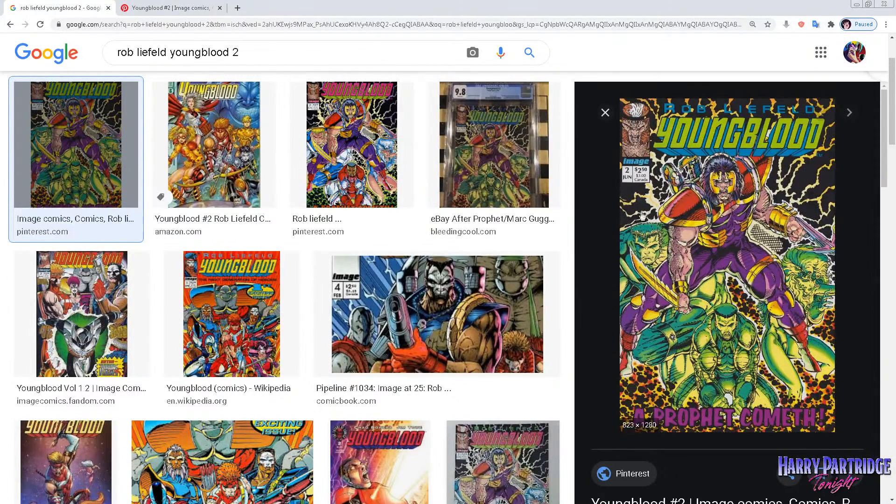
left_click(214, 175)
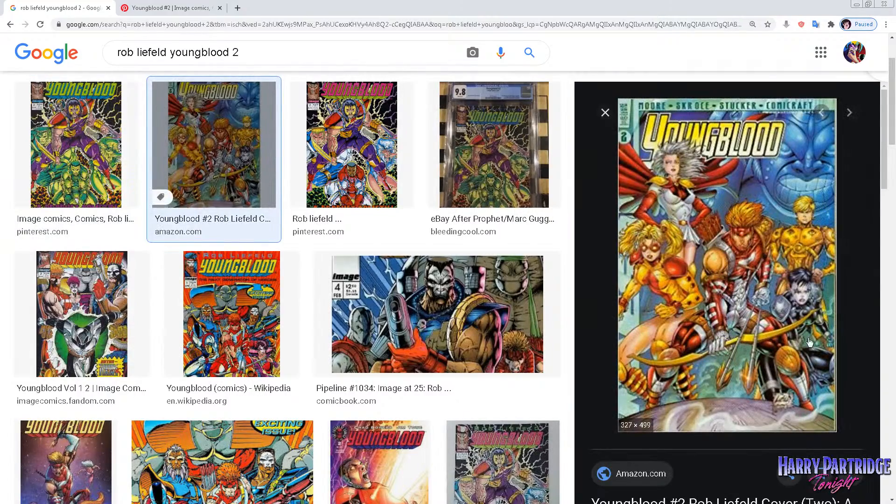
scroll(737, 309, "up", 3)
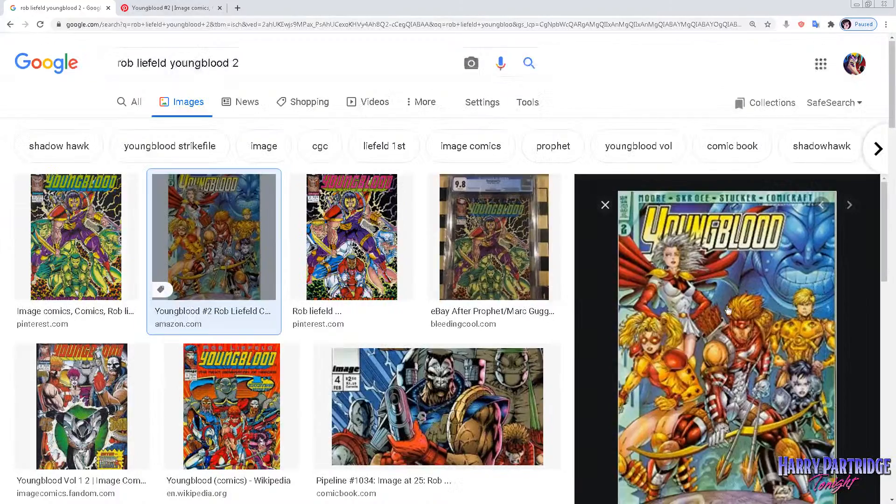
Broaden the image search to "rob liefeld youngblood".
double_click(236, 63)
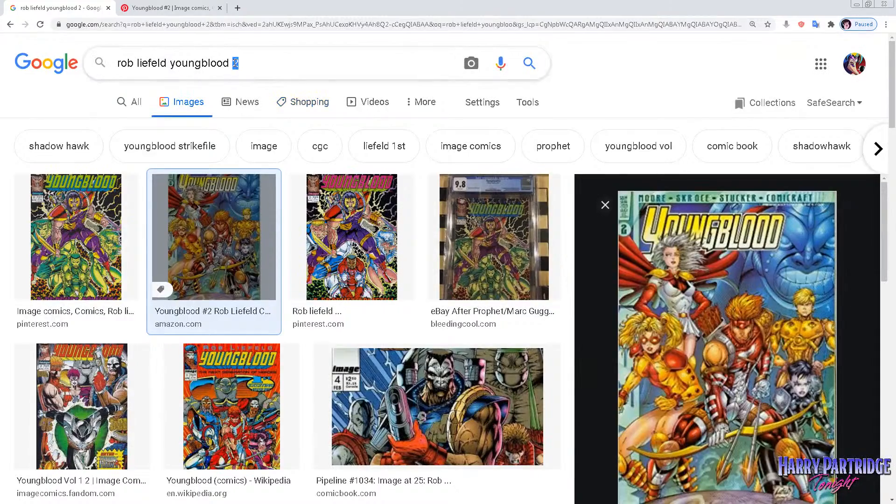
key("BackSpace")
key("Return")
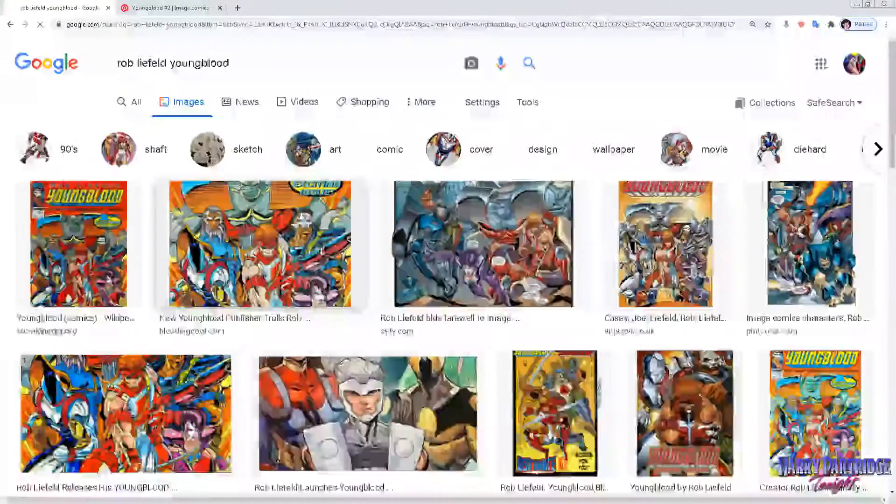
Preview the Bleeding Cool Youngblood team artwork and the Deathmate Red crossover cover among the image results.
left_click(286, 226)
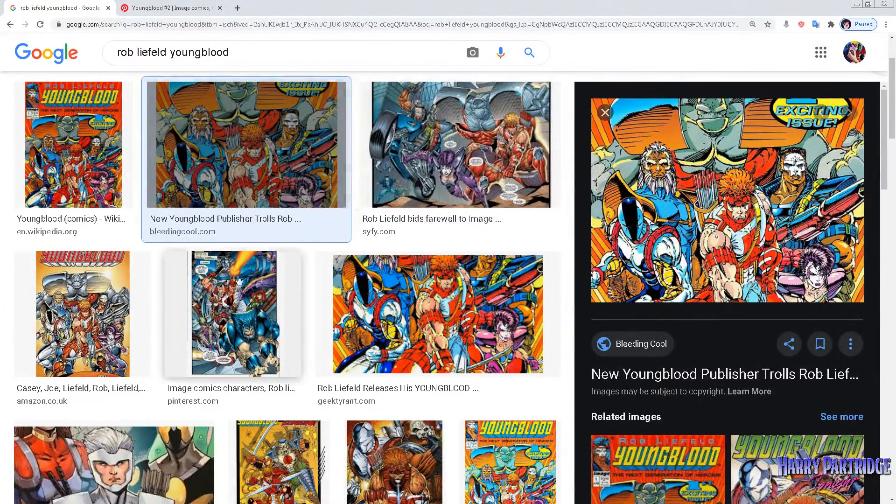
scroll(451, 235, "down", 1)
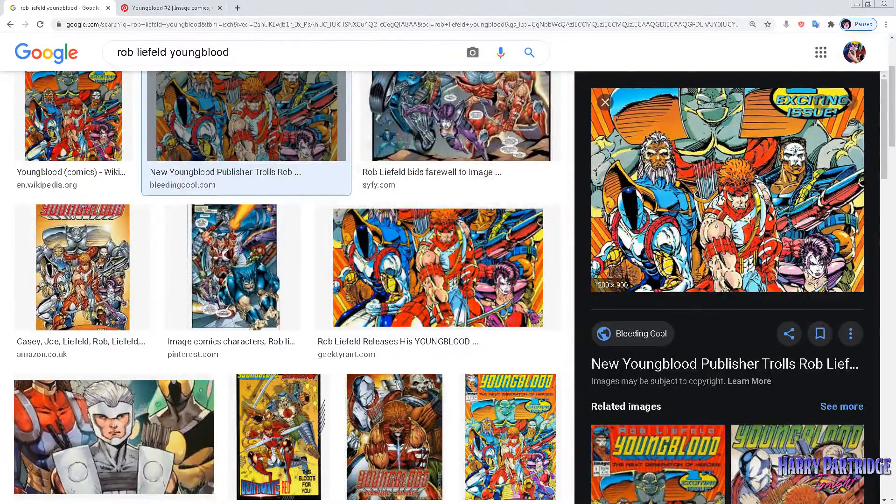
scroll(749, 200, "down", 1)
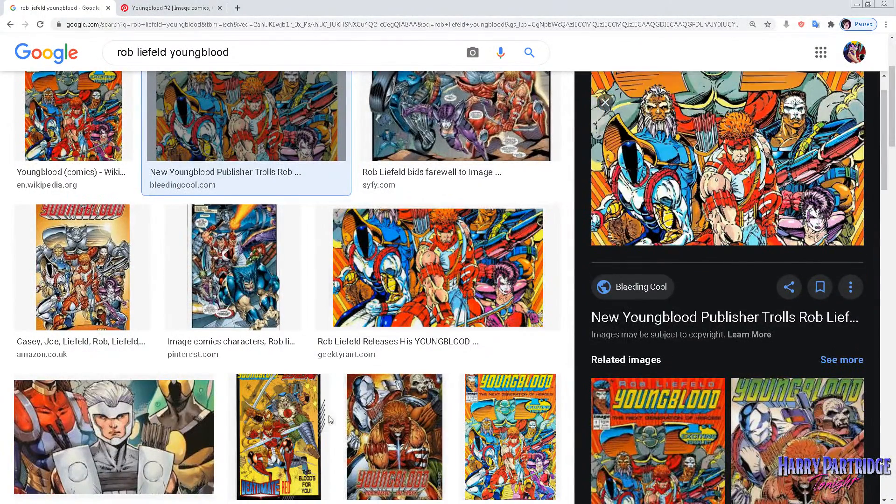
left_click(295, 413)
scroll(294, 412, "down", 1)
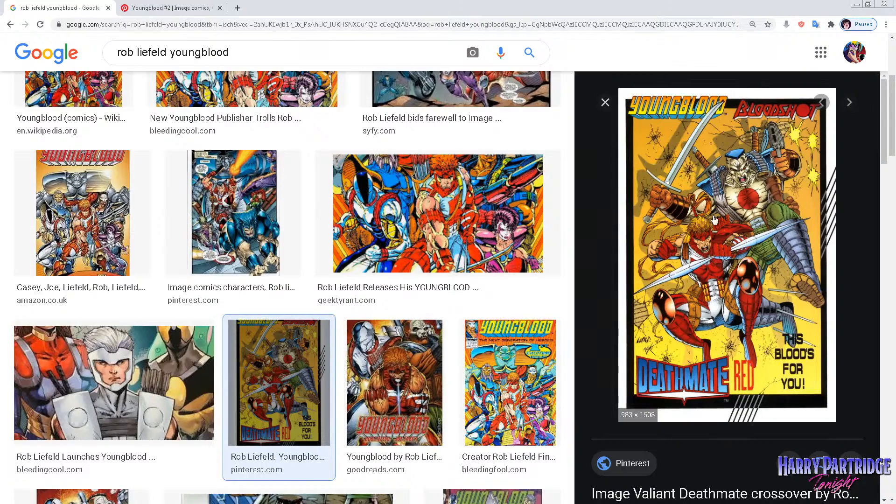
Search Google Images for "rob liefeld guns".
scroll(722, 276, "up", 4)
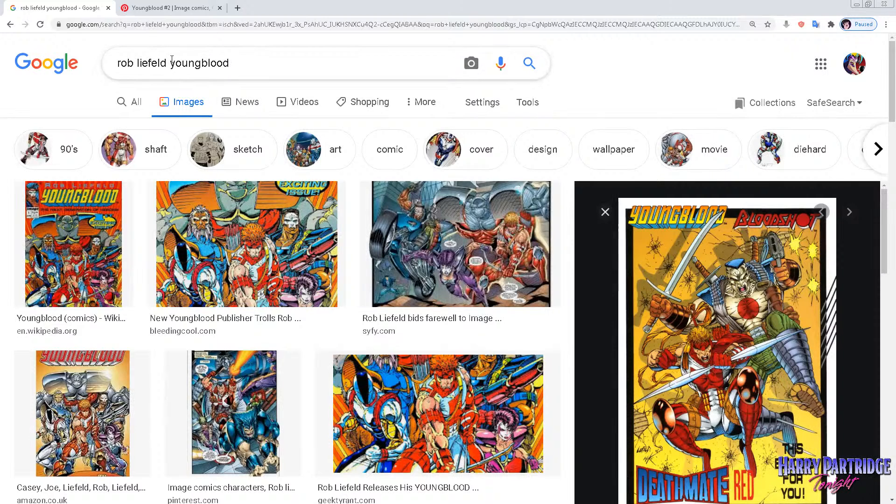
left_click_drag(171, 63, 243, 62)
type("guns")
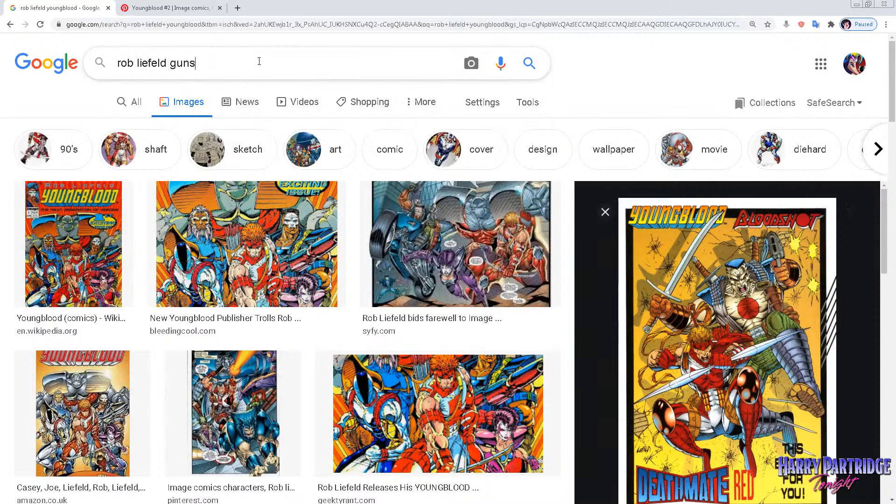
key("Return")
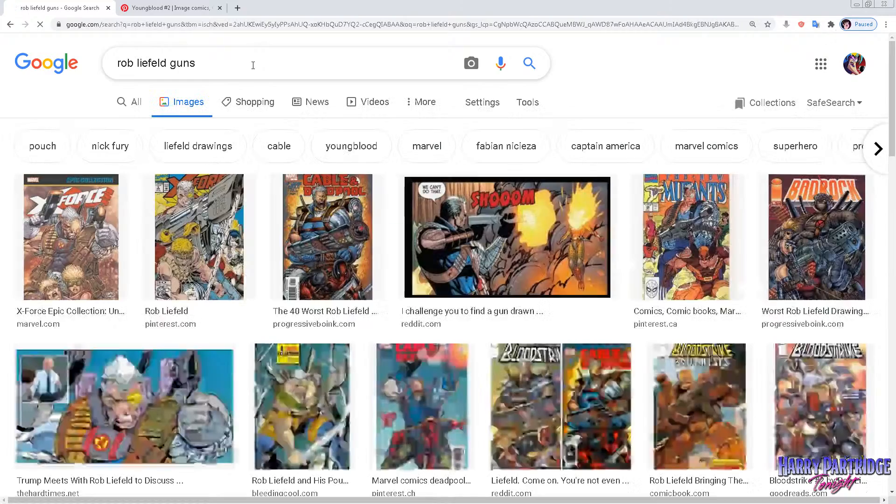
Preview the X-Force Epic Collection, X-Force and New Mutants covers to examine how the oversized guns are drawn.
left_click(87, 224)
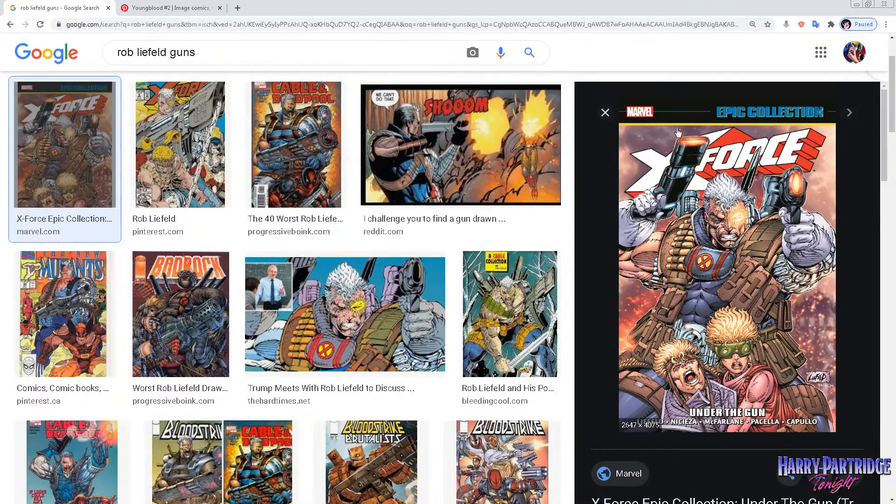
key("Right")
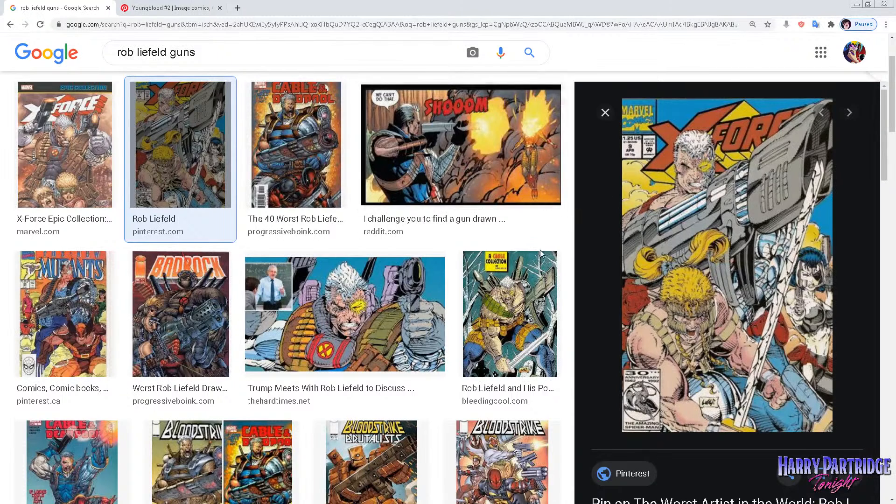
left_click(81, 294)
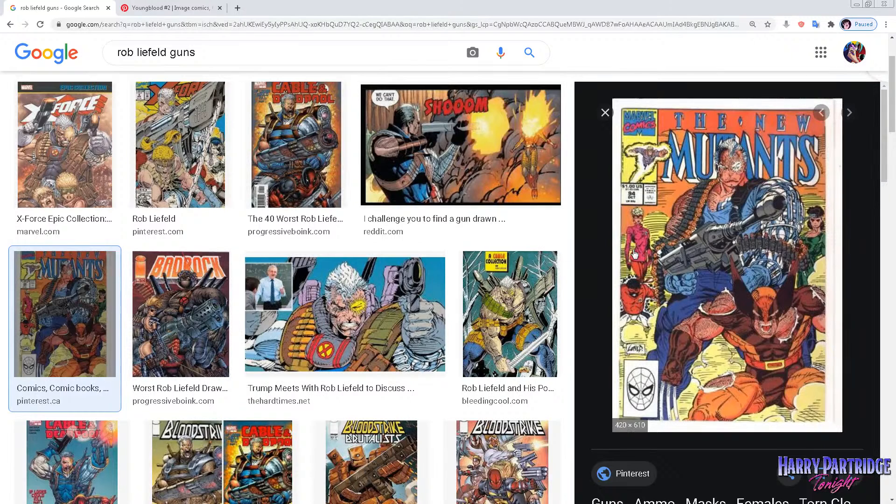
scroll(639, 280, "down", 1)
scroll(642, 276, "up", 1)
scroll(644, 269, "up", 2)
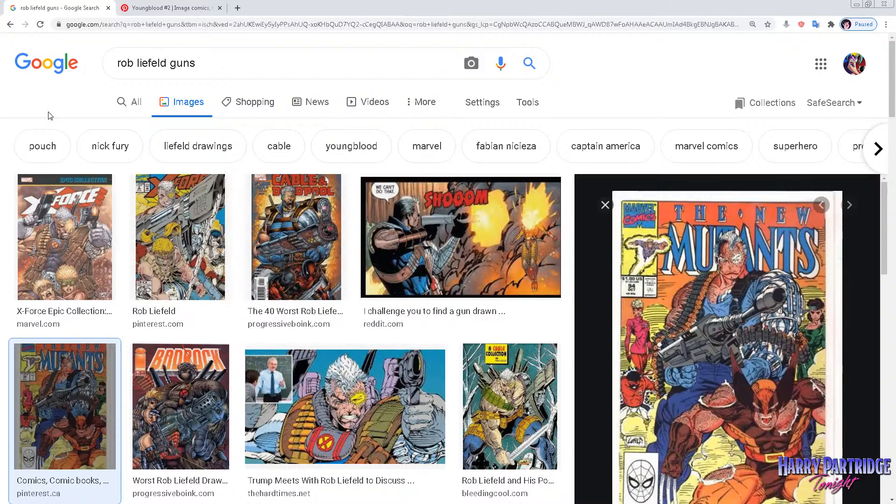
Search Google Images for "wildcats grifter".
left_click_drag(209, 69, 107, 78)
type("wilfv")
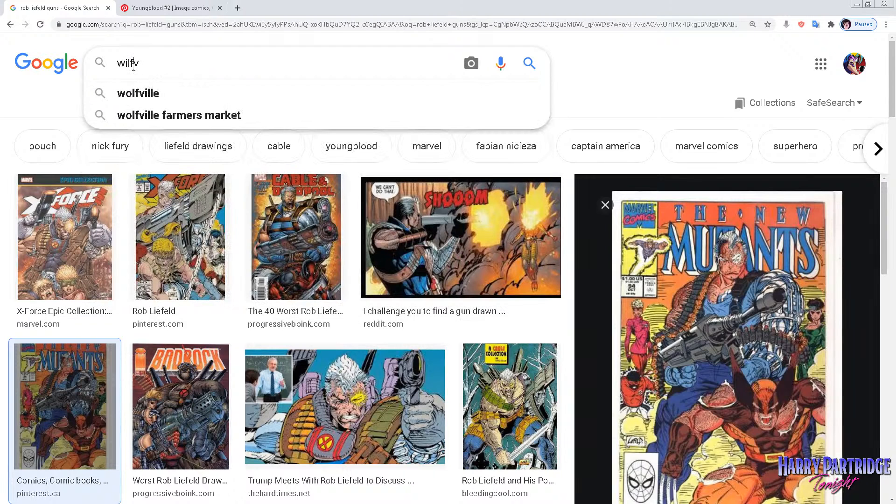
key("BackSpace")
key("BackSpace")
type("dcat")
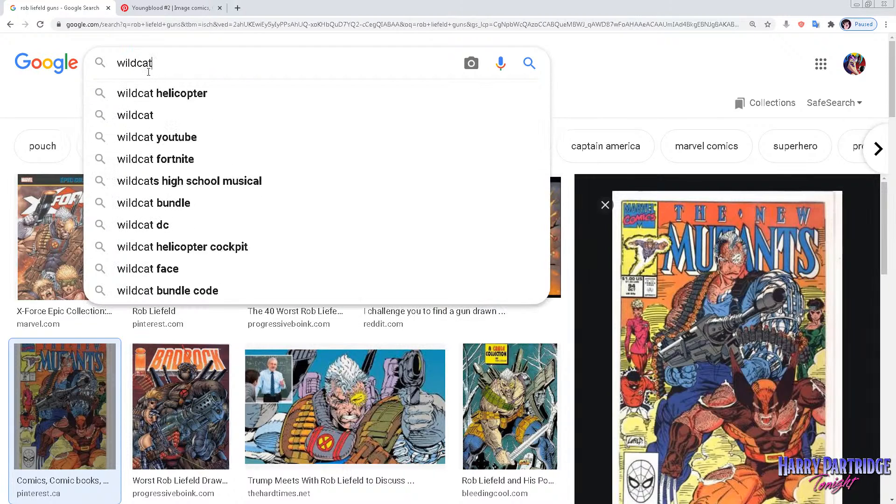
type("s grifter")
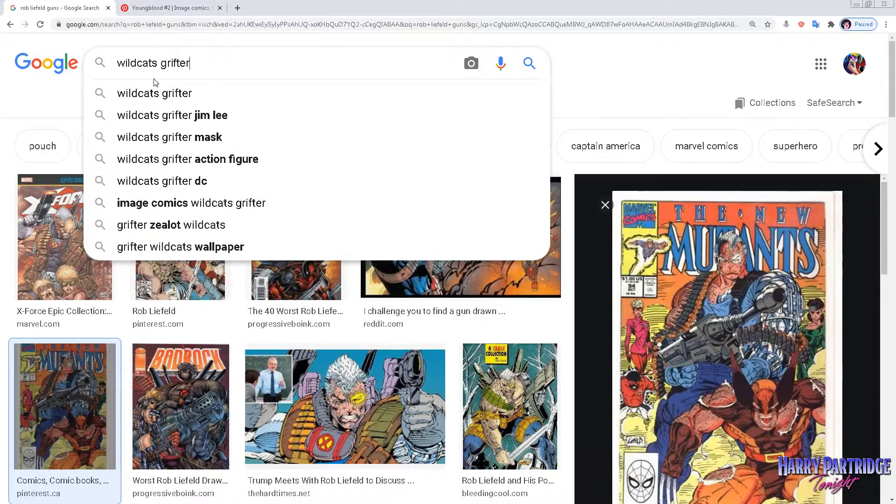
key("Return")
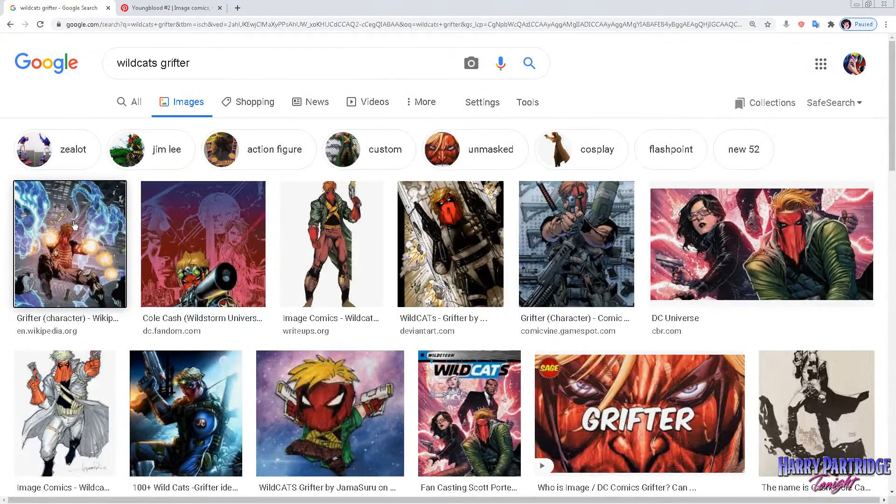
Preview the Wikipedia Grifter character artwork and look through its related images.
left_click(55, 231)
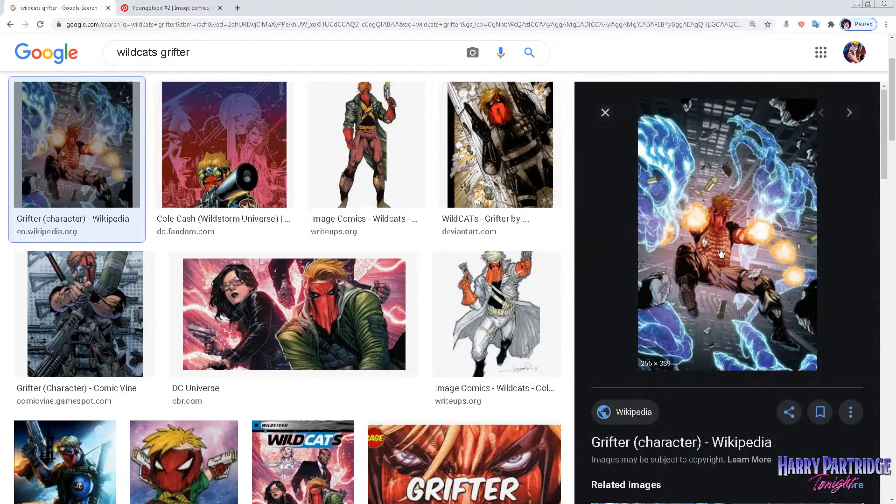
scroll(702, 264, "up", 2)
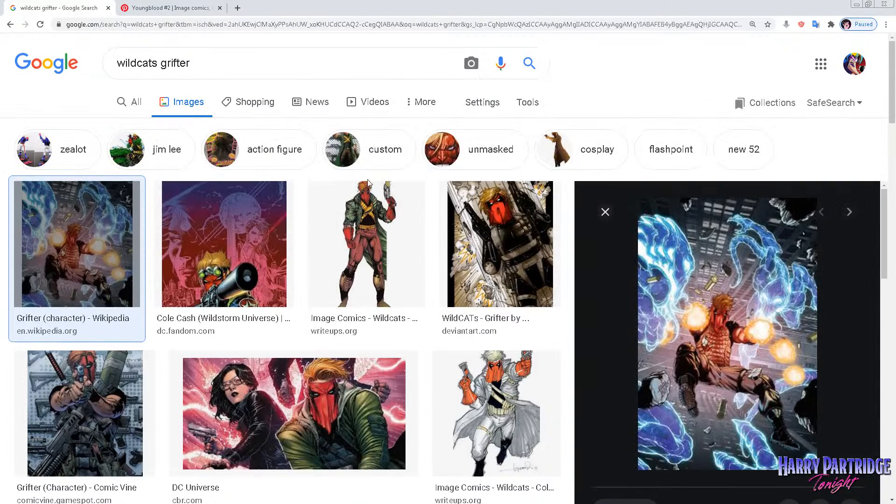
scroll(741, 299, "down", 6)
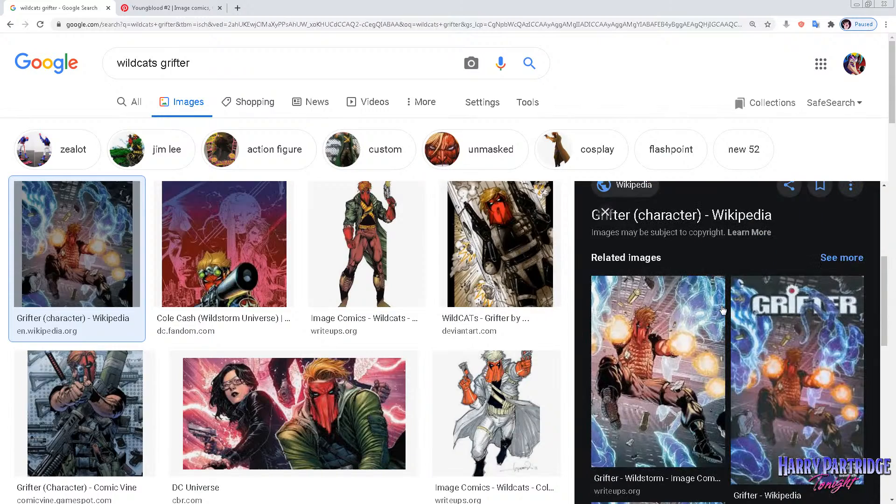
scroll(534, 372, "down", 2)
scroll(562, 350, "up", 2)
Narrow the Grifter image results to action figures and look over the toys and their packaging.
left_click(248, 165)
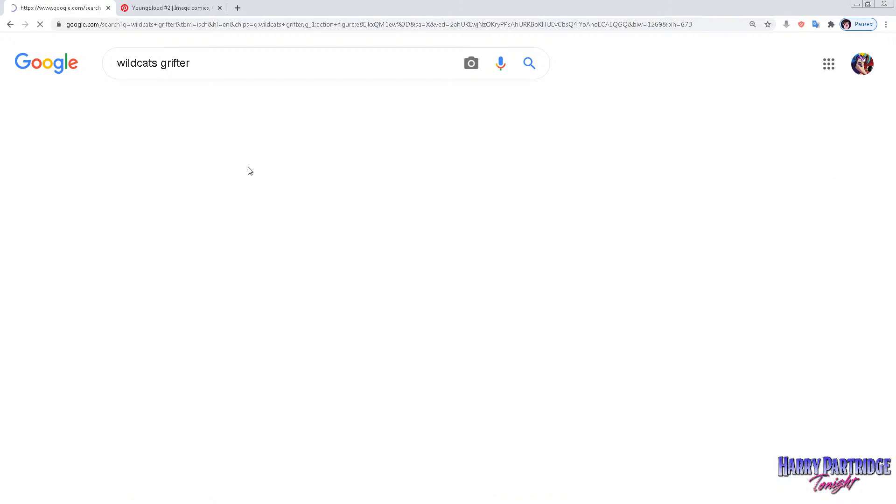
scroll(409, 348, "down", 6)
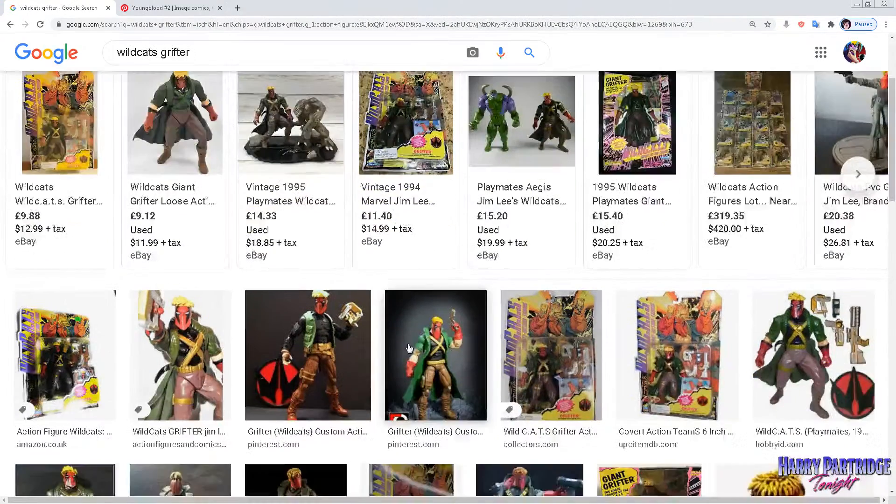
scroll(347, 413, "up", 4)
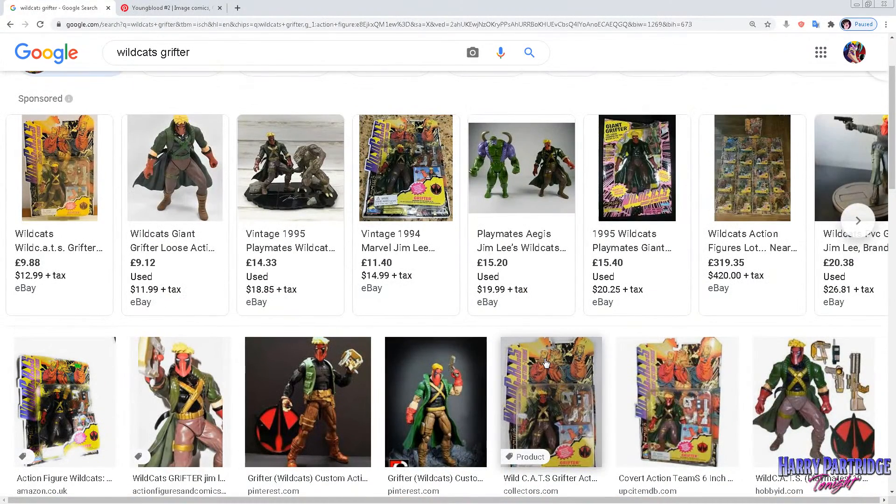
scroll(594, 361, "up", 2)
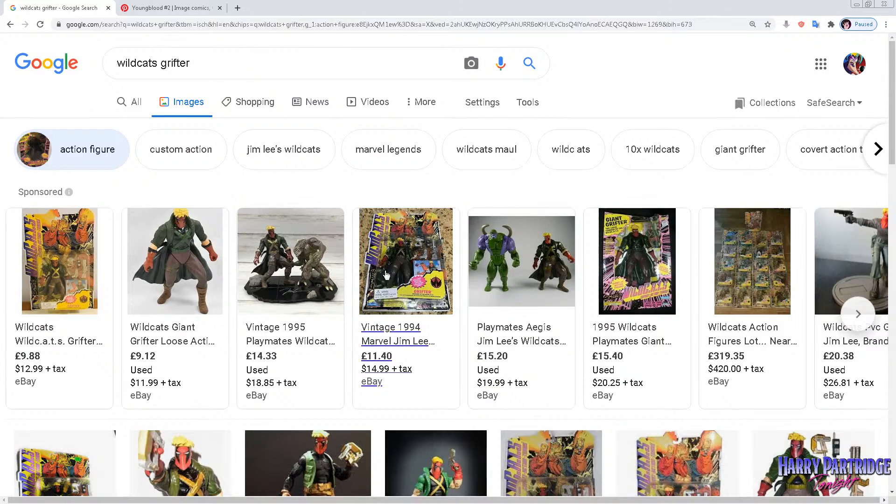
Change the image search to "wildcats action figures" and browse the results.
double_click(163, 62)
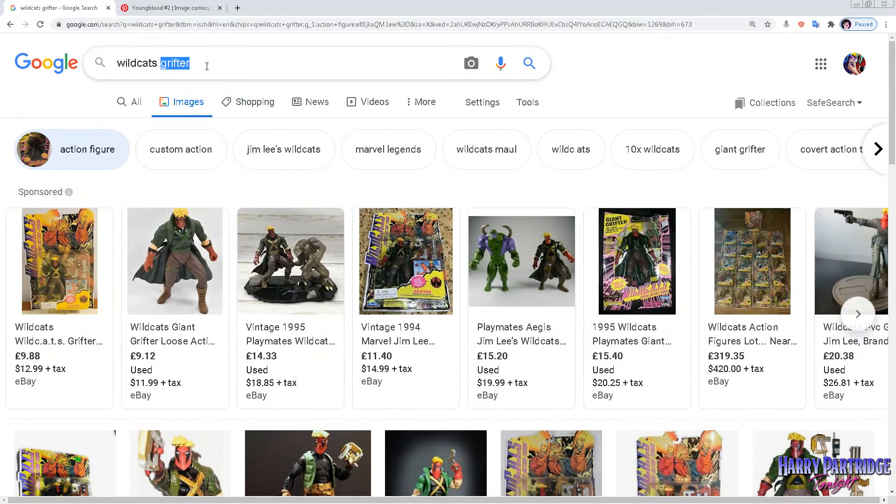
type("actio")
left_click(196, 92)
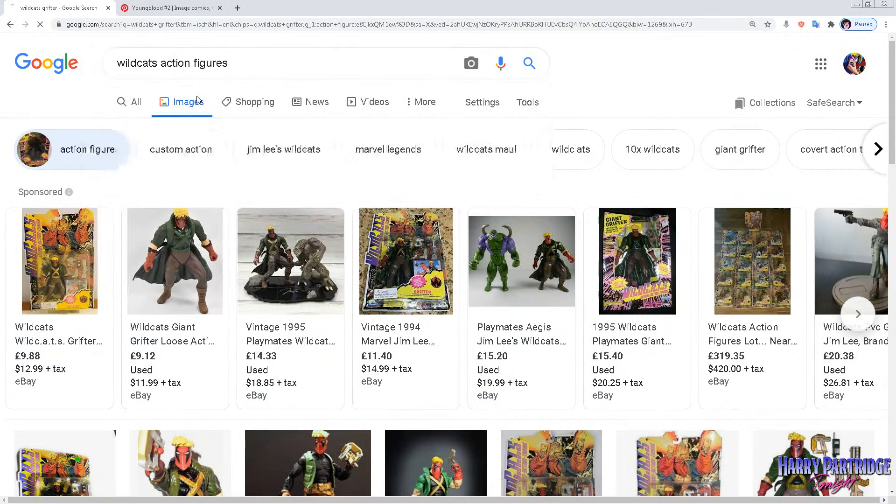
mouse_move(360, 215)
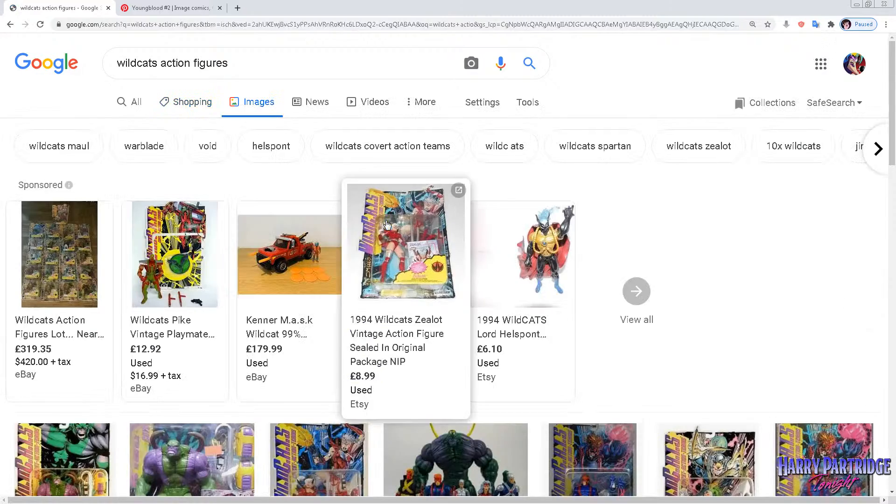
scroll(387, 225, "down", 2)
scroll(382, 224, "up", 2)
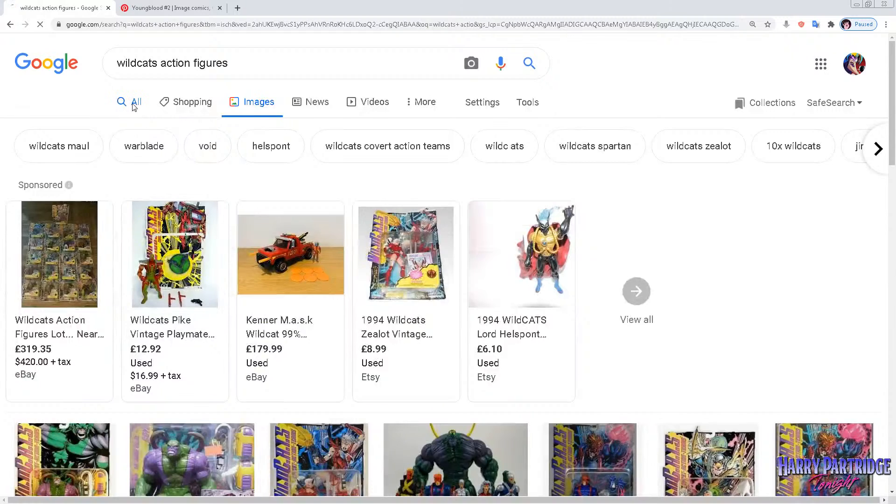
Preview the packaged Maul, Zealot and Warblade figures from the full web results to examine their card artwork.
left_click(133, 106)
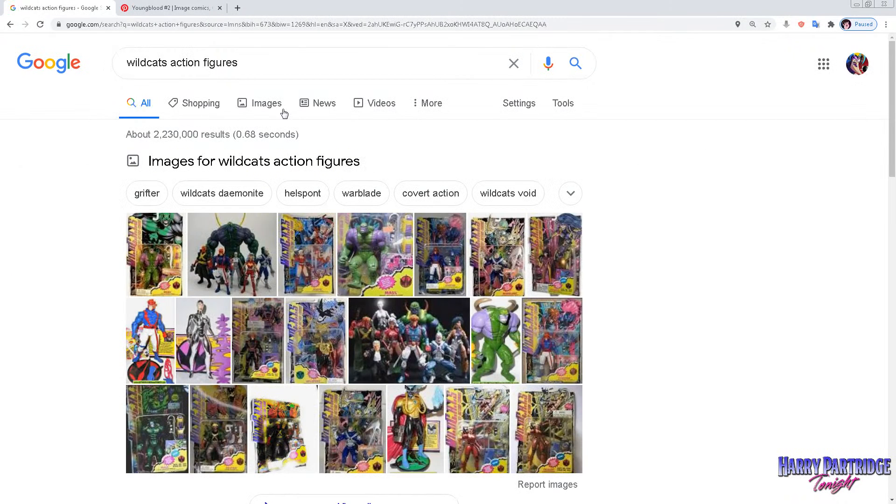
left_click(156, 241)
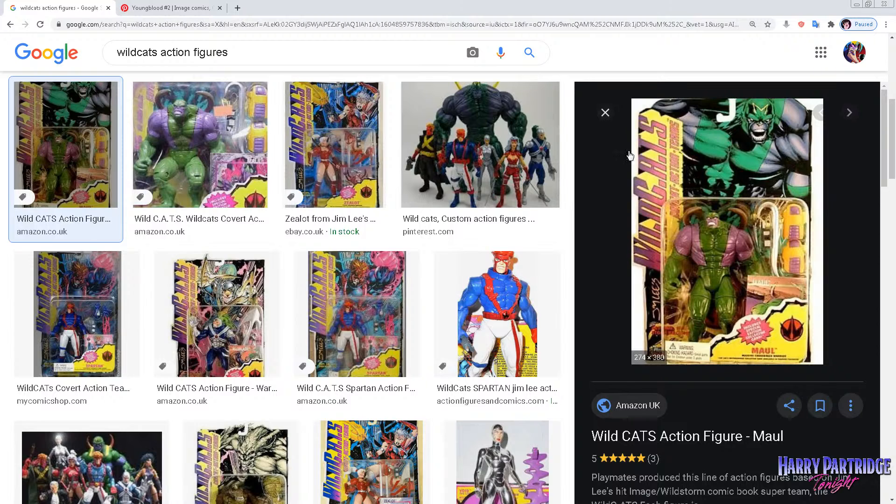
left_click(342, 122)
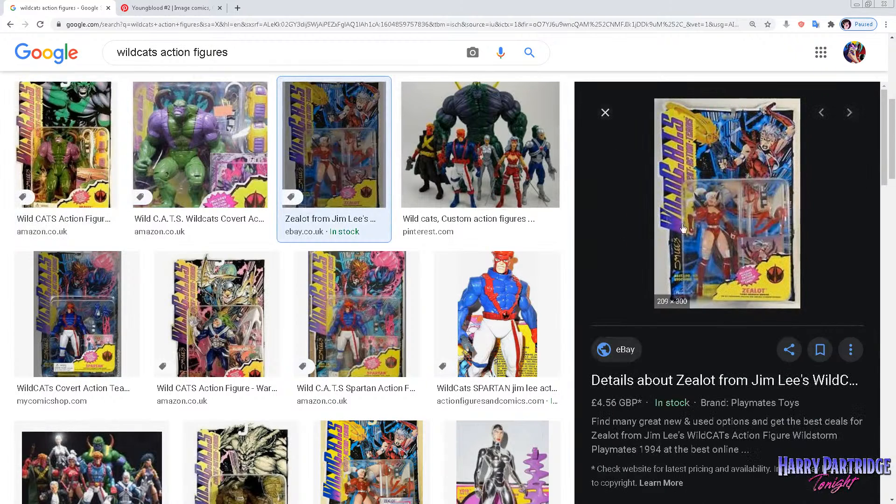
scroll(327, 279, "down", 2)
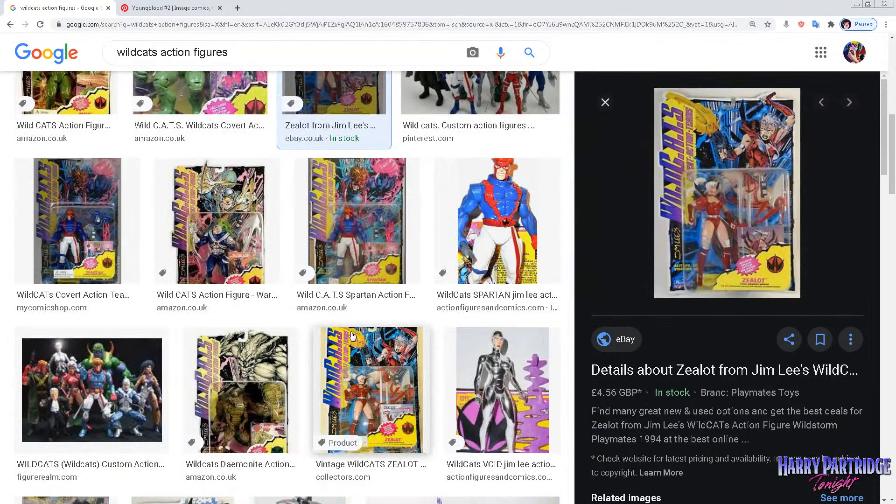
left_click(210, 224)
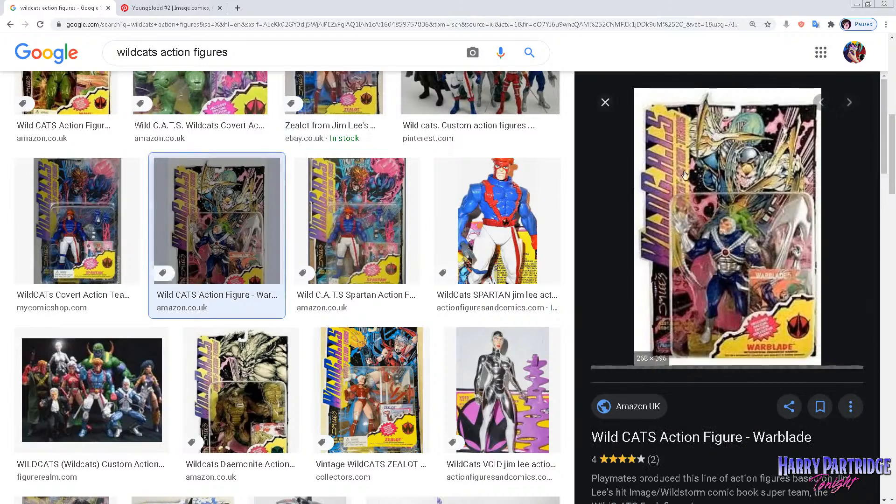
scroll(333, 93, "up", 8)
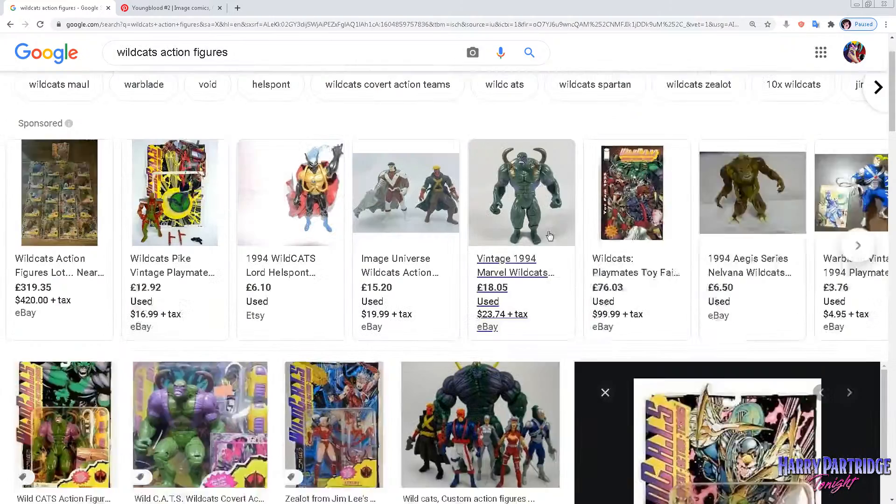
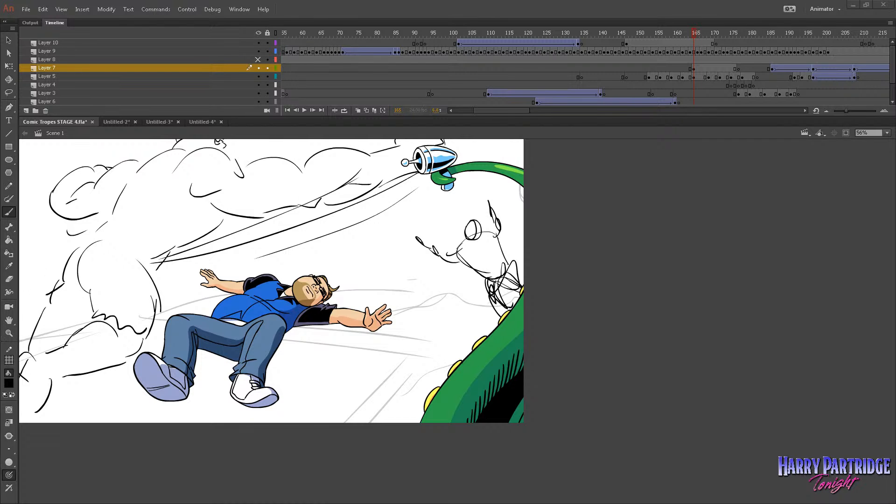
Go to the man's crouching pose in Layer 7's sketch keyframe and show the artwork beyond the stage edges.
left_click(9, 333)
left_click_drag(296, 176, 566, 397)
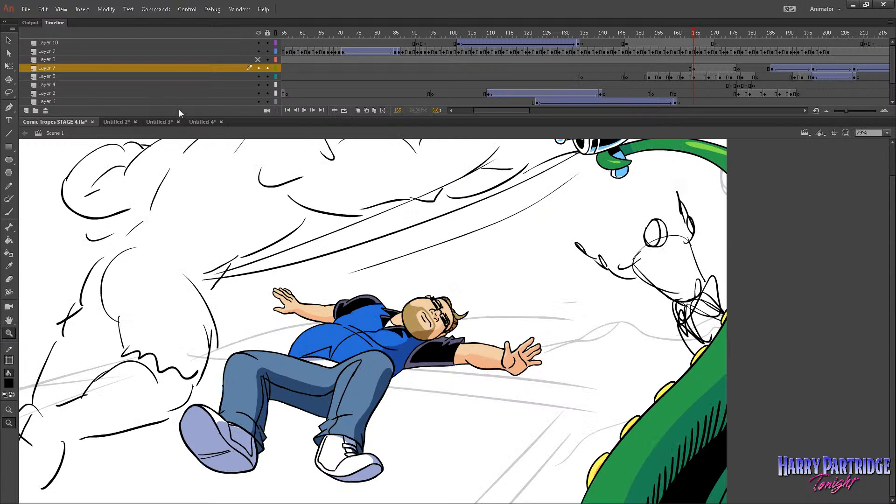
key("v")
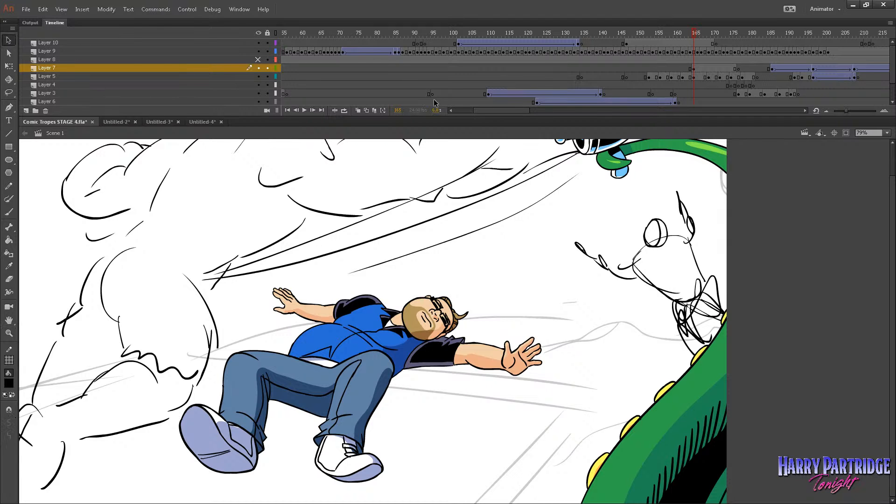
left_click_drag(518, 111, 535, 119)
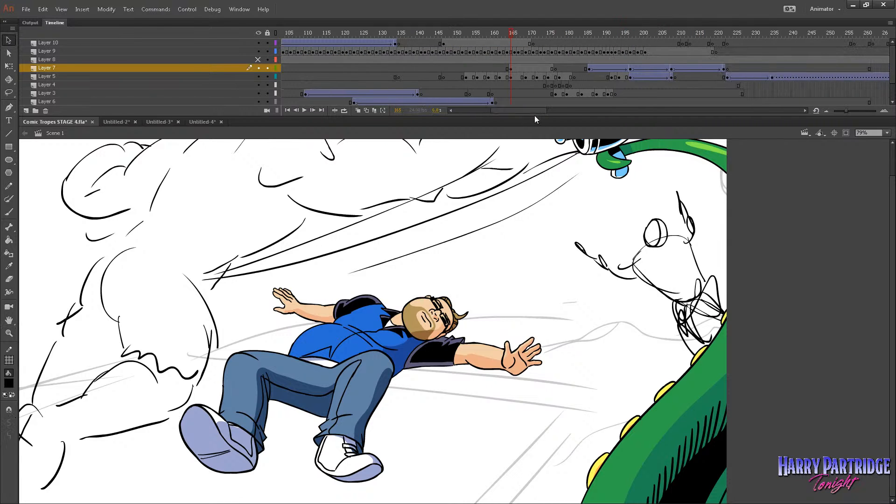
left_click(507, 44)
left_click(518, 44)
left_click(525, 68)
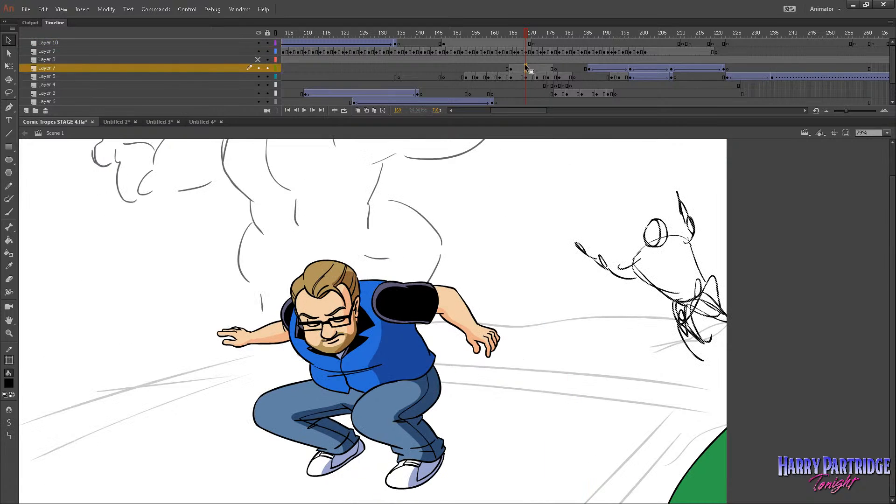
left_click(61, 9)
left_click(80, 132)
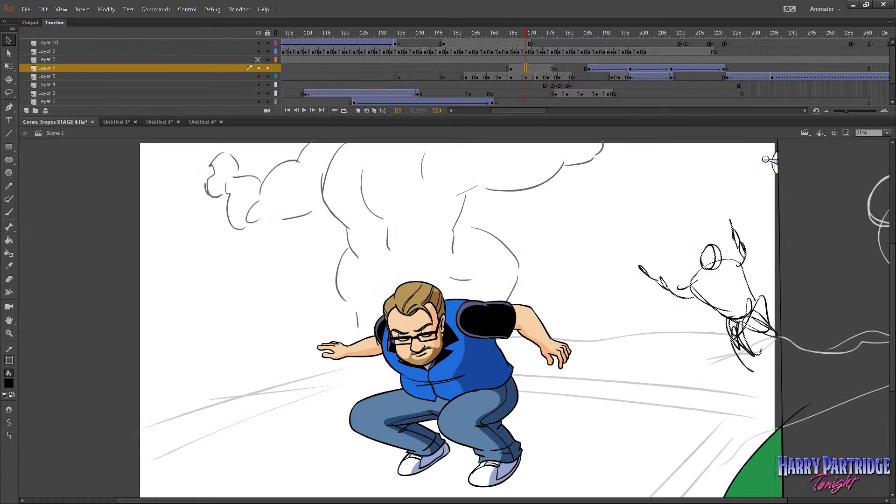
Examine the sketched figure at the stage's edge and play back the animation leading up to it.
scroll(385, 322, "right", 5)
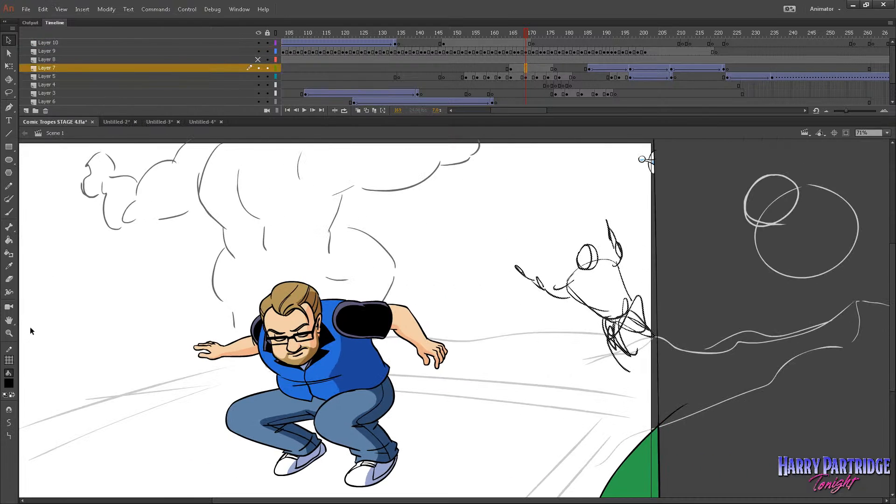
left_click(9, 334)
mouse_move(538, 158)
left_mouse_down()
mouse_move(777, 356)
mouse_move(838, 423)
left_mouse_up()
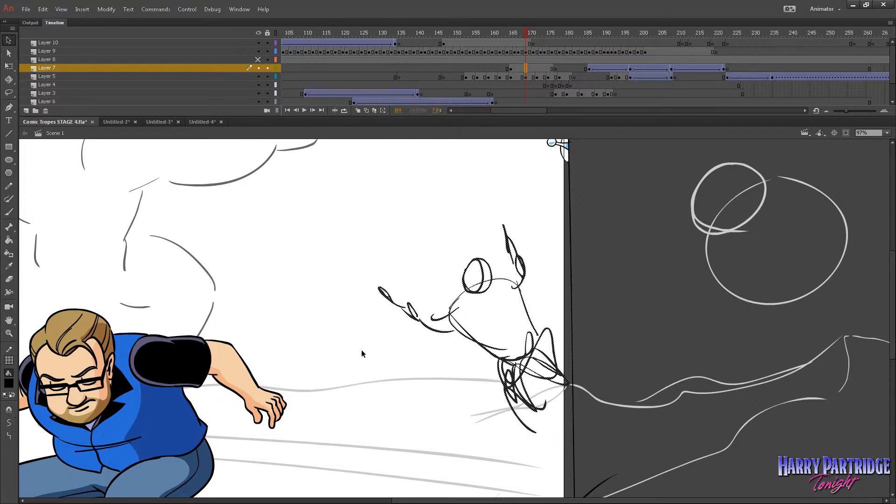
left_click(616, 348, "alt")
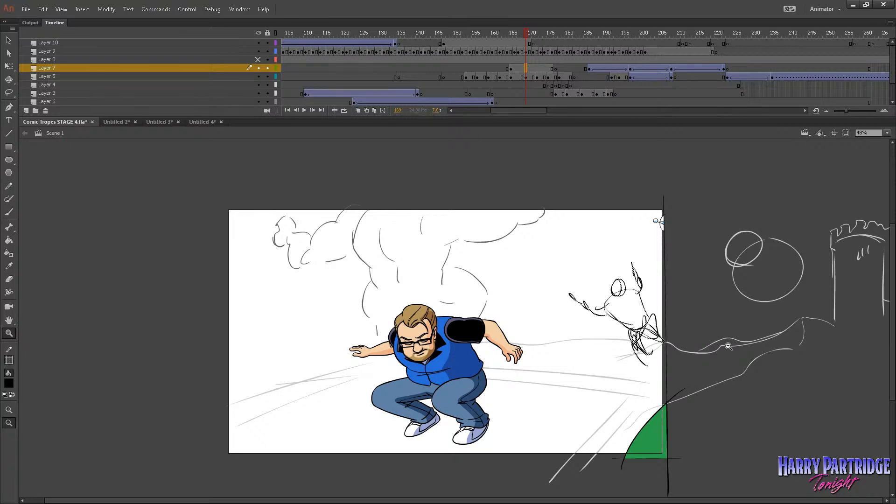
left_click(395, 33)
key("Return")
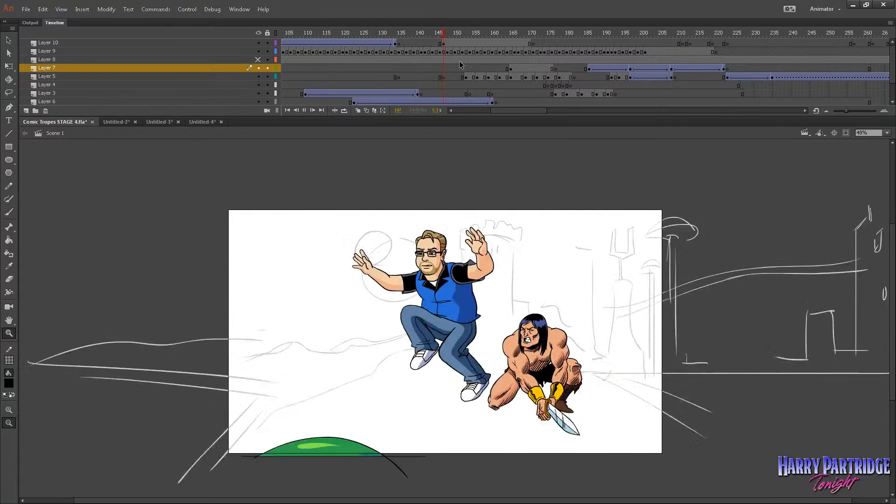
key("Return")
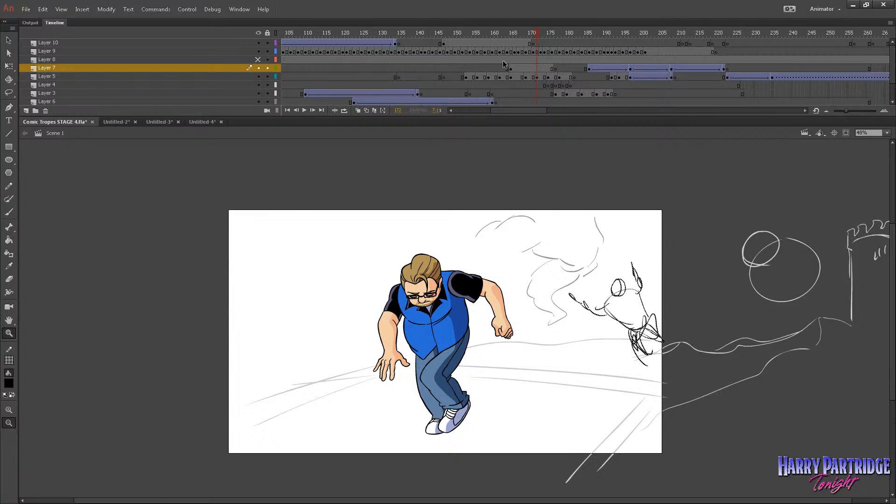
Inspect the sketched figure near the start of Layer 7's keyframe span and replay the shot around it.
left_click(514, 69)
left_click_drag(589, 196, 806, 393)
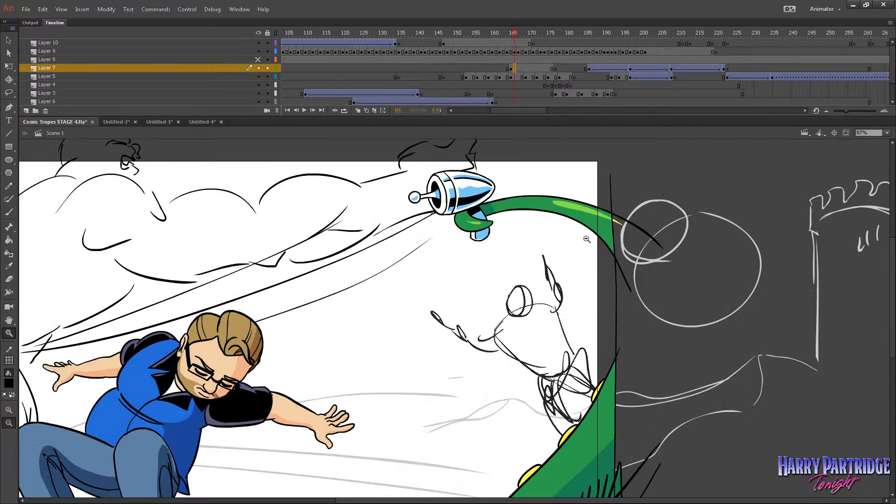
left_click_drag(574, 226, 860, 490)
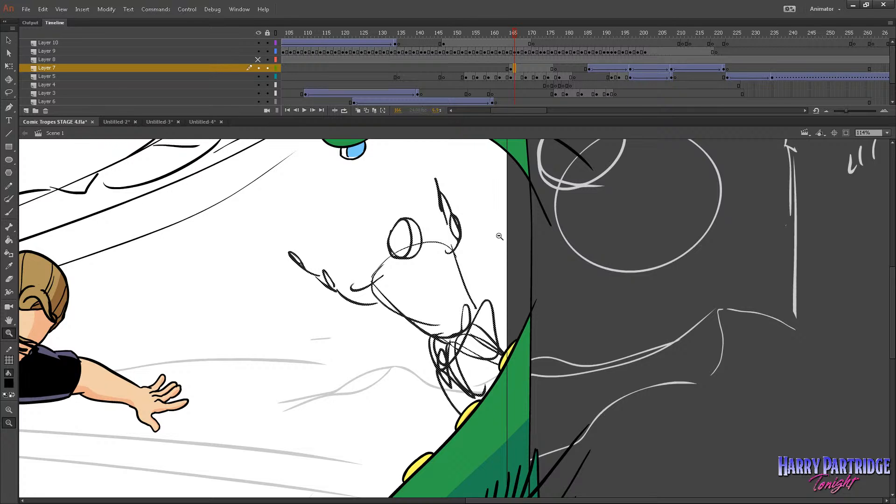
double_click(360, 256)
left_click_drag(540, 286, 800, 477)
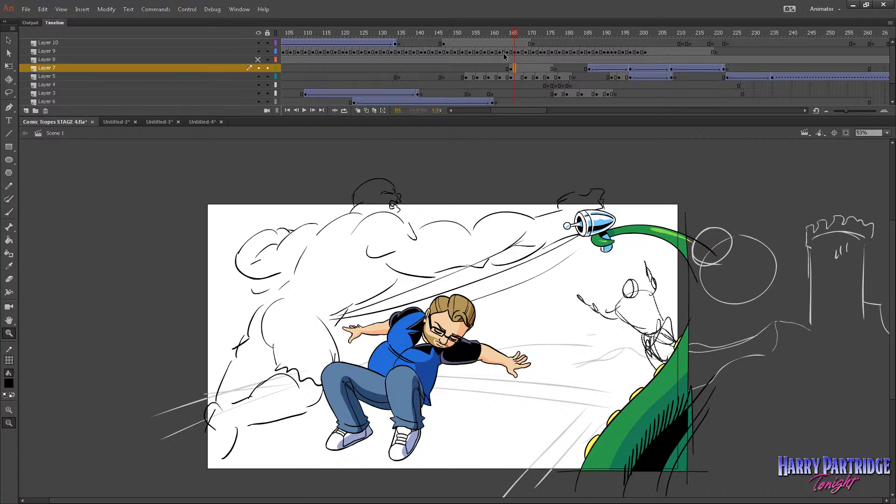
left_click(474, 42)
key("Return")
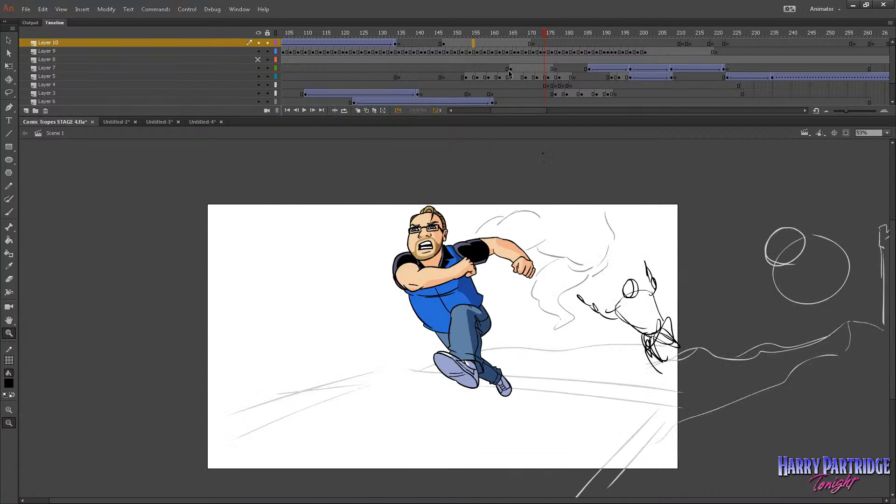
Create a classic tween on Layer 7 from the sketched figure's first keyframe at frame 165.
left_click(510, 69)
key("ctrl+equal")
right_click(511, 70)
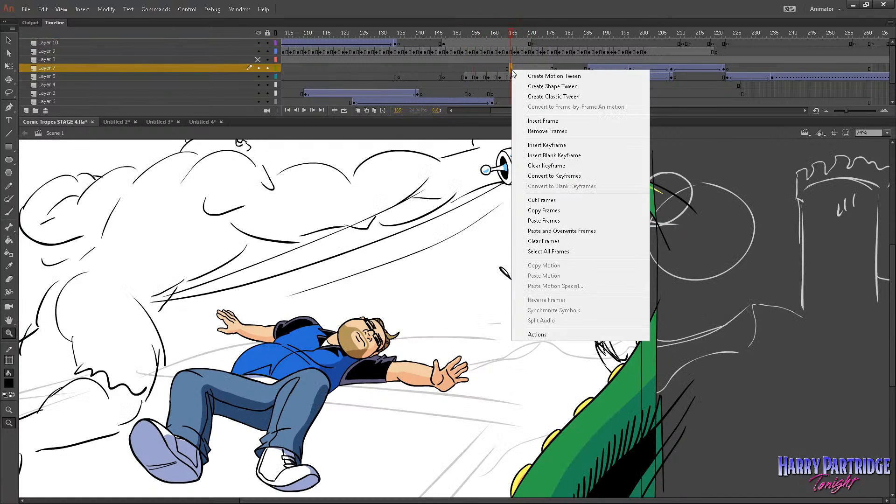
left_click(554, 97)
Play back the frames around the new Layer 7 tween and hide the artwork outside the stage.
left_click(459, 51)
key("Return")
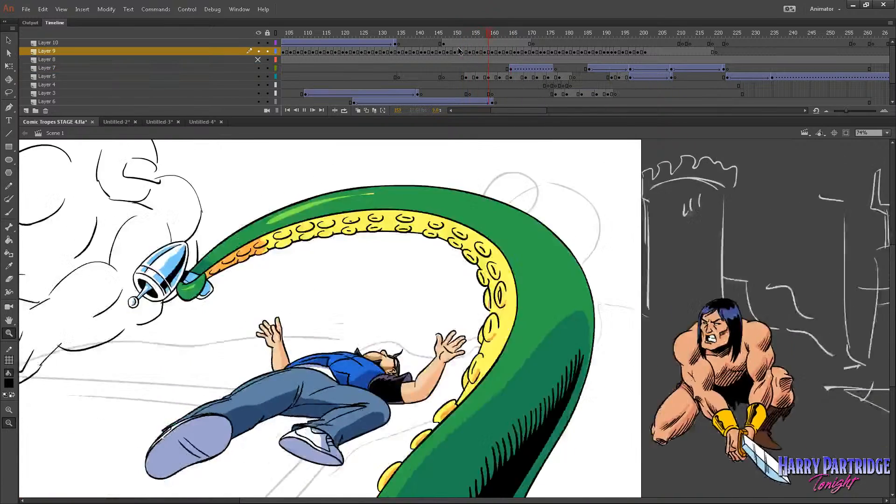
key("Return")
left_click(83, 10)
mouse_move(62, 9)
left_click(87, 82)
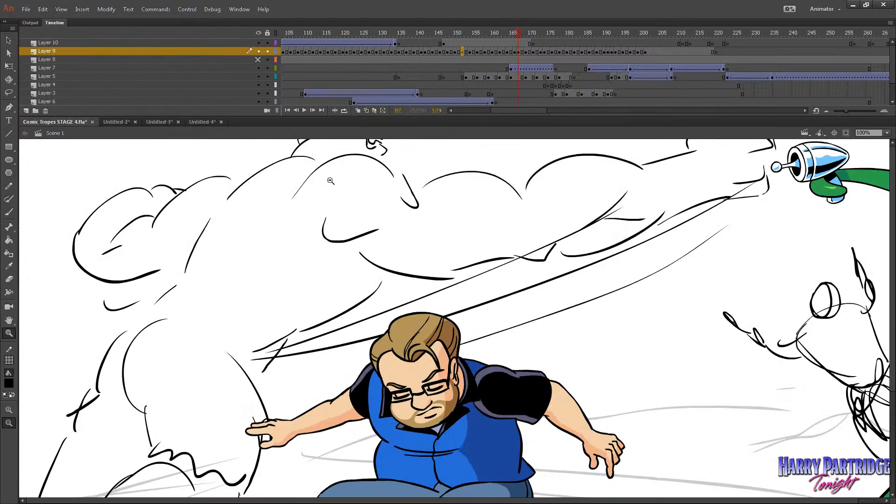
left_click(331, 181)
left_click_drag(467, 33, 444, 33)
key("Return")
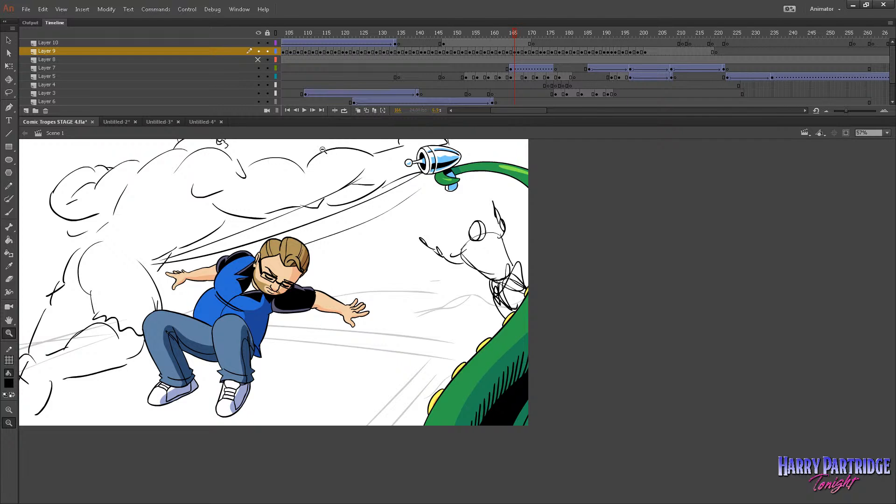
Insert a keyframe four frames into Layer 7's tween and move the sketched figure off the stage's right side at frame 165.
left_click_drag(470, 152, 83, 442)
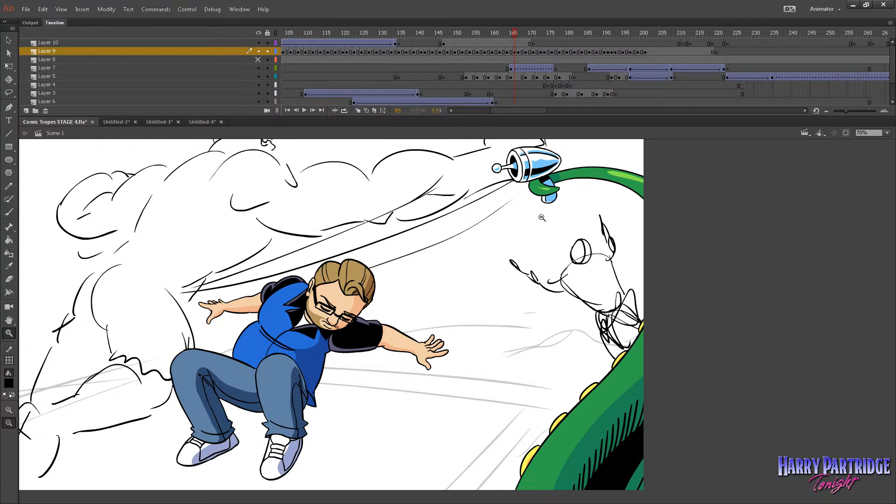
left_click(509, 68)
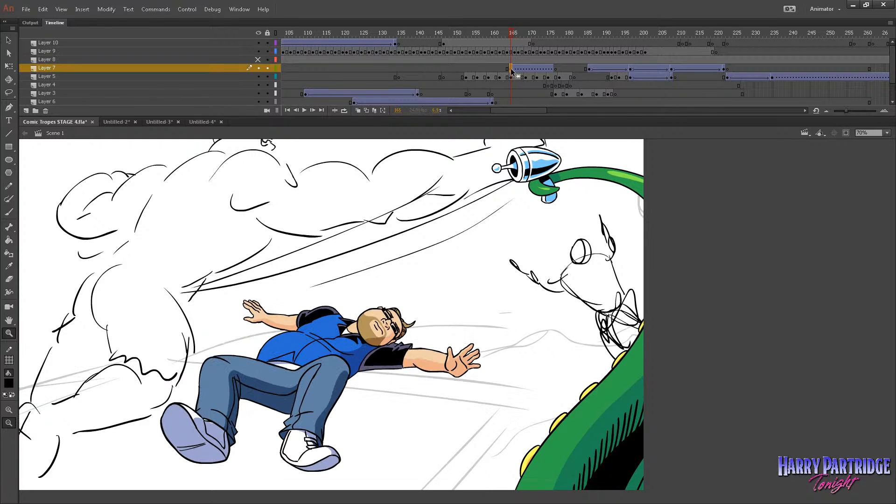
right_click(523, 69)
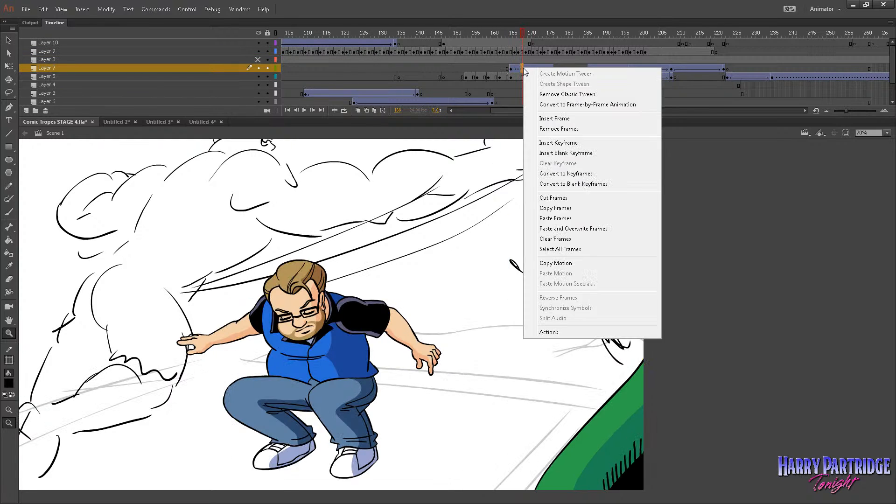
right_click(525, 66)
left_click(564, 141)
left_click(512, 70)
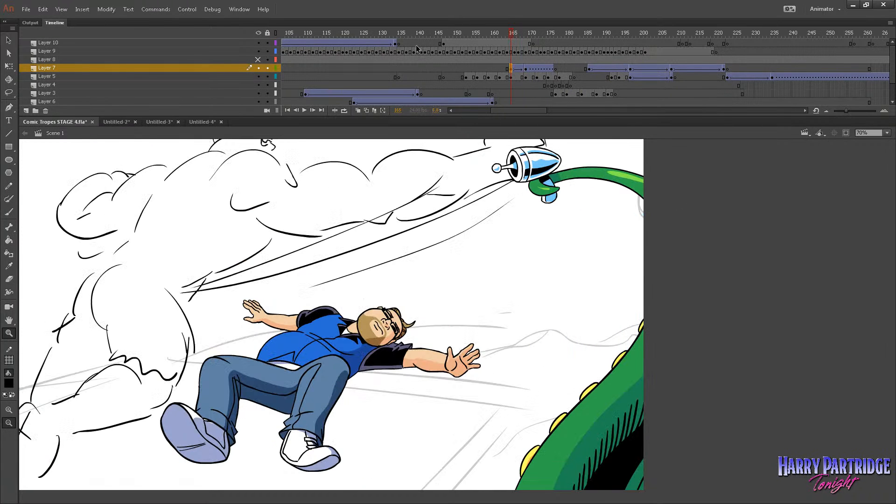
Play back the shot and step through the tween frame by frame to check how the sketched figure slides in.
left_click(446, 42)
key("Return")
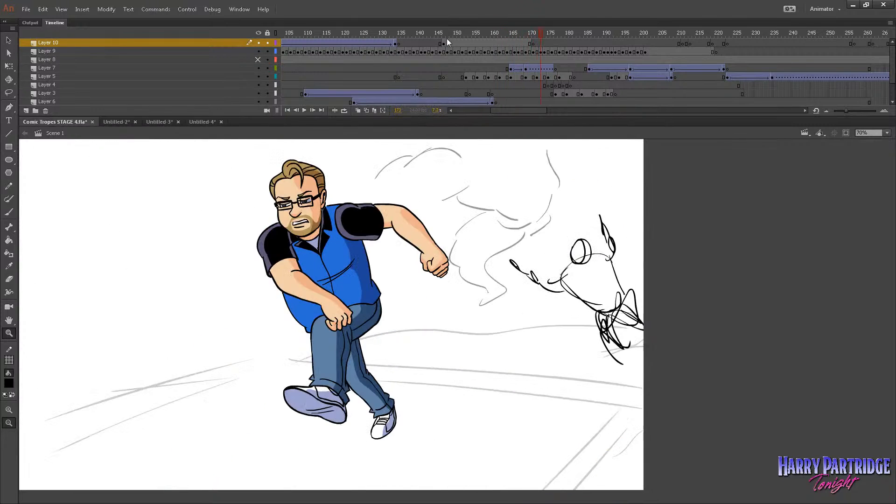
left_click_drag(499, 43, 526, 43)
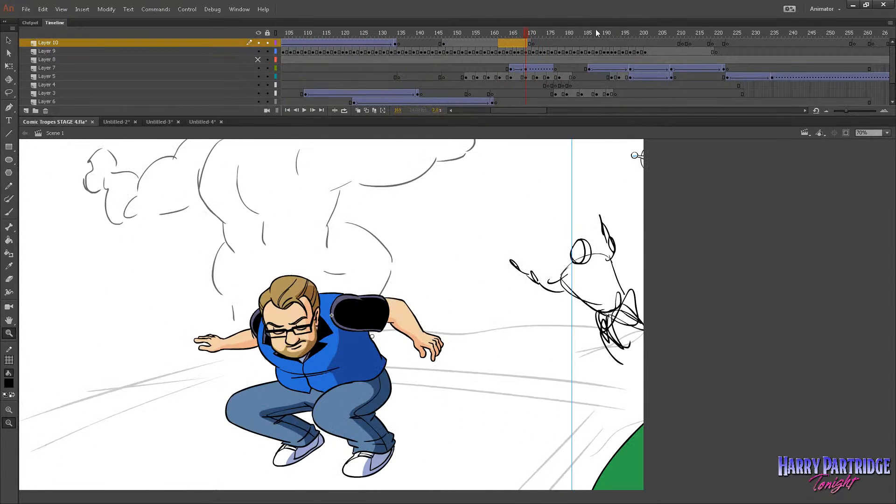
left_click(511, 69)
key("period")
key("period")
key("period")
key("period")
key("period")
key("period")
key("period")
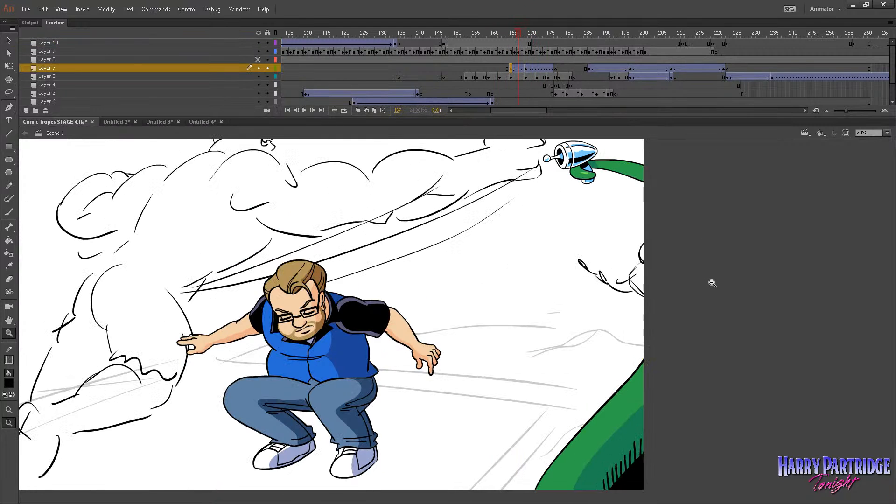
key("period")
key("period")
key("period")
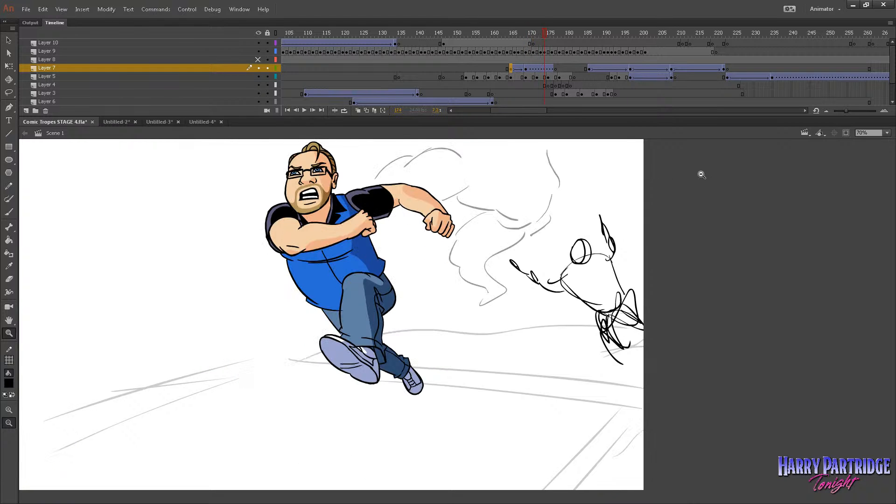
Extend Layer 7's tween to about frame 179 and insert a keyframe on its last frame.
left_click_drag(552, 69, 564, 69)
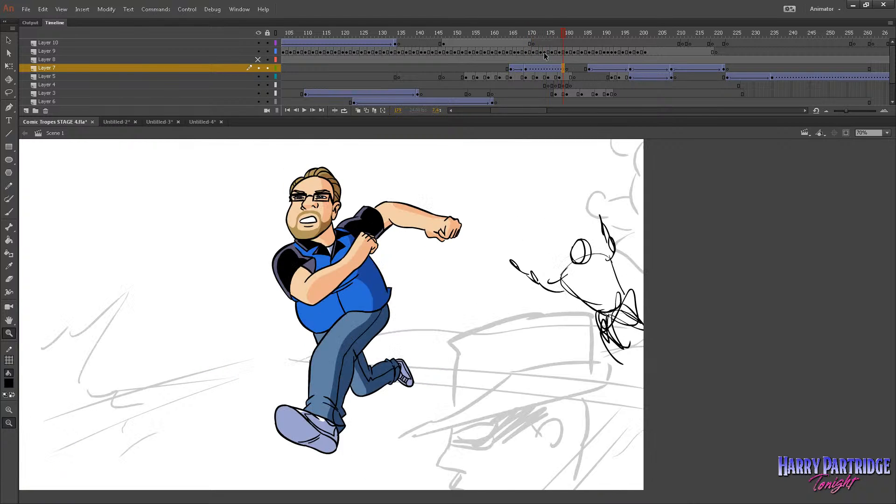
left_click_drag(532, 36, 551, 46)
right_click(561, 67)
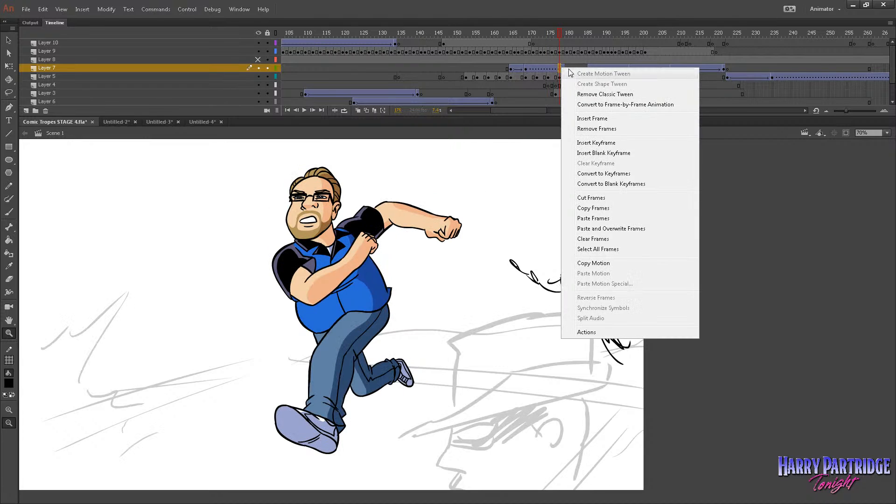
left_click(565, 67)
right_click(565, 67)
left_click(564, 67)
right_click(563, 65)
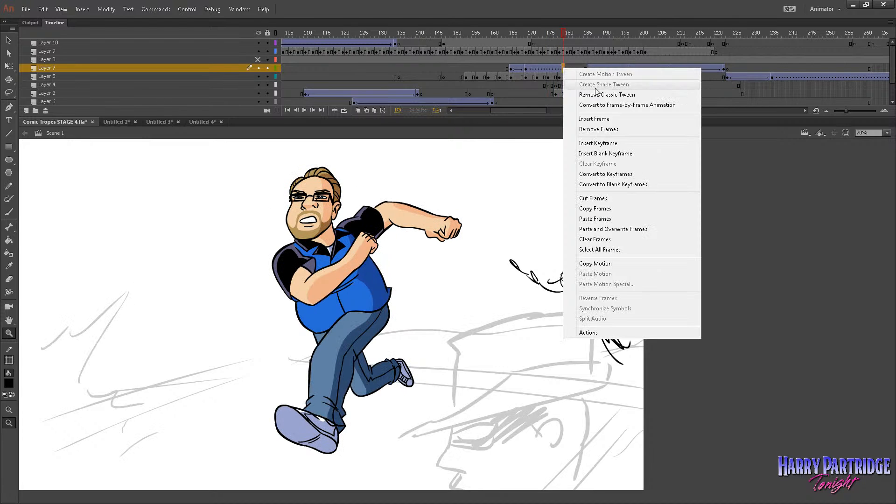
left_click(602, 92)
Move the sketched figure off the stage's right side at the tween's last keyframe.
key("shift+Right")
key("shift+Right")
key("shift+Right")
key("shift+Right")
key("shift+Right")
key("shift+Right")
key("shift+Right")
key("shift+Right")
key("shift+Right")
key("shift+Right")
key("shift+Right")
key("shift+Right")
key("shift+Right")
key("shift+Right")
key("shift+Right")
key("shift+Right")
key("shift+Right")
key("shift+Right")
key("shift+Right")
key("shift+Right")
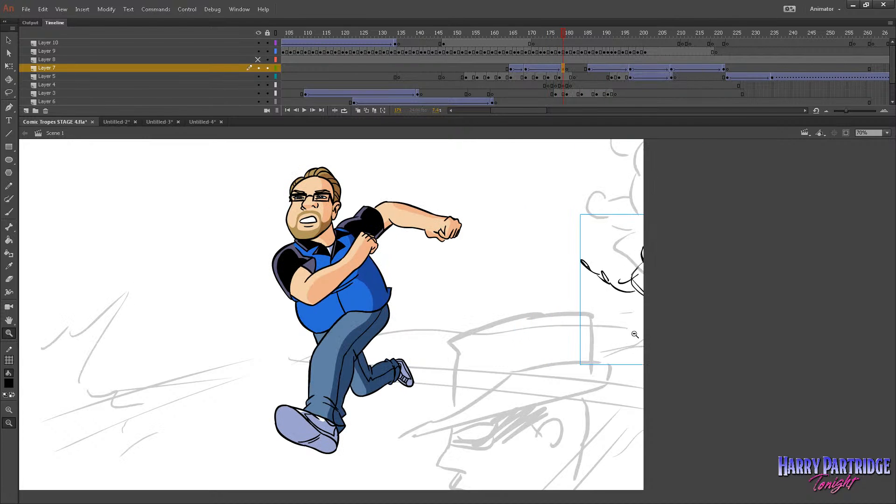
key("shift+Right")
key("shift+Right")
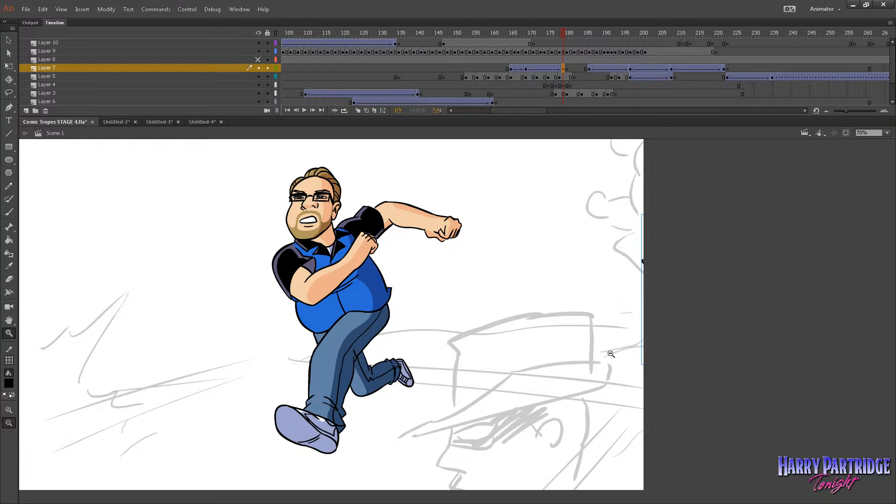
left_click(611, 353)
Replay the figure's slide in and out, and move the tween's first keyframe earlier to about frame 162.
left_click(459, 43)
key("Return")
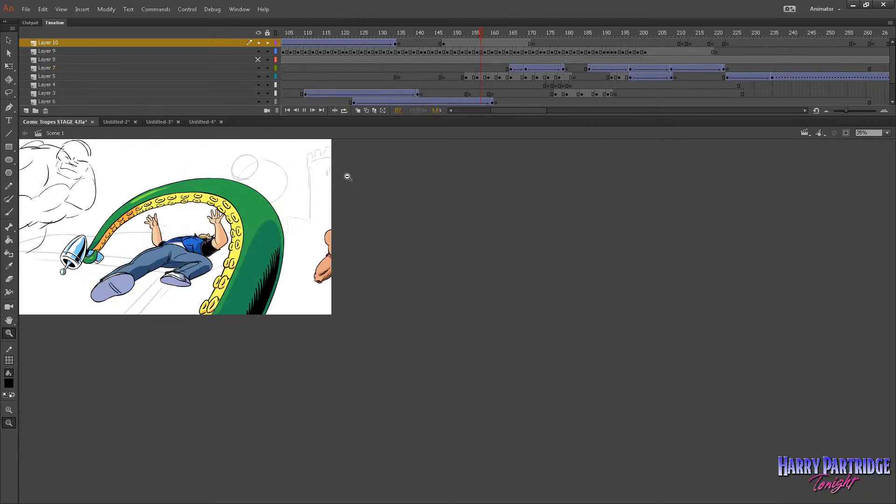
left_click(510, 43)
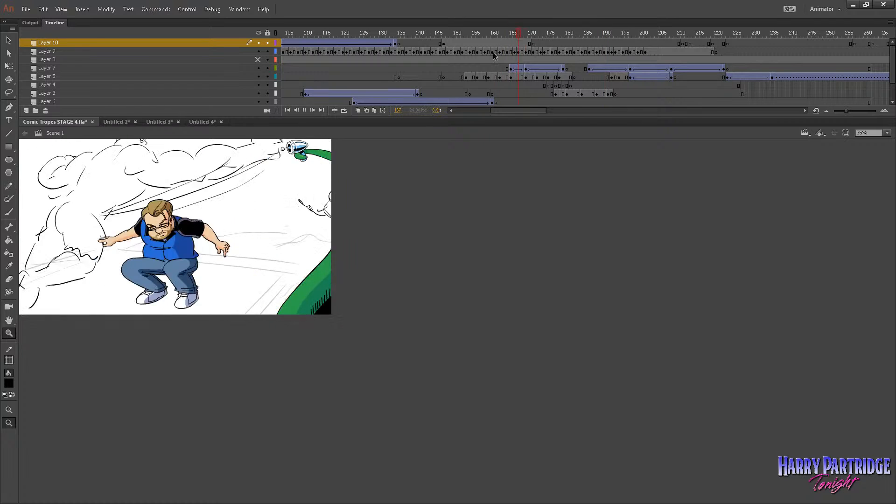
left_click(471, 51)
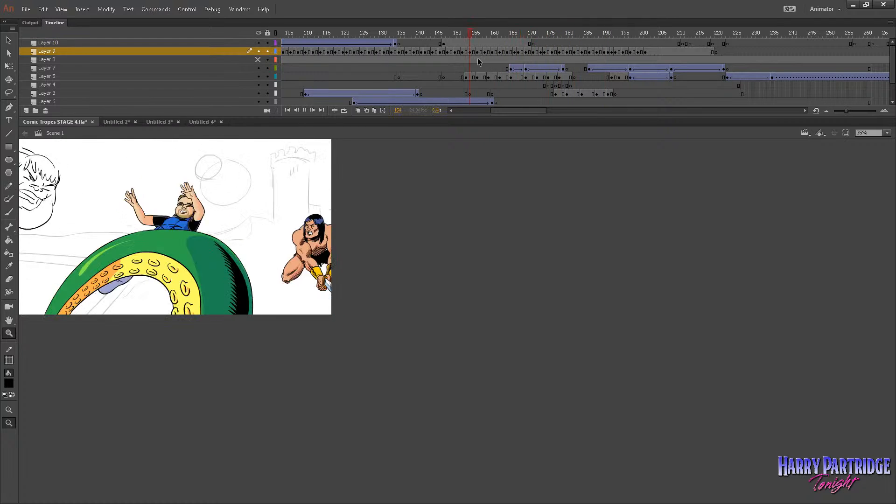
left_click(511, 70)
left_click_drag(511, 71, 496, 71)
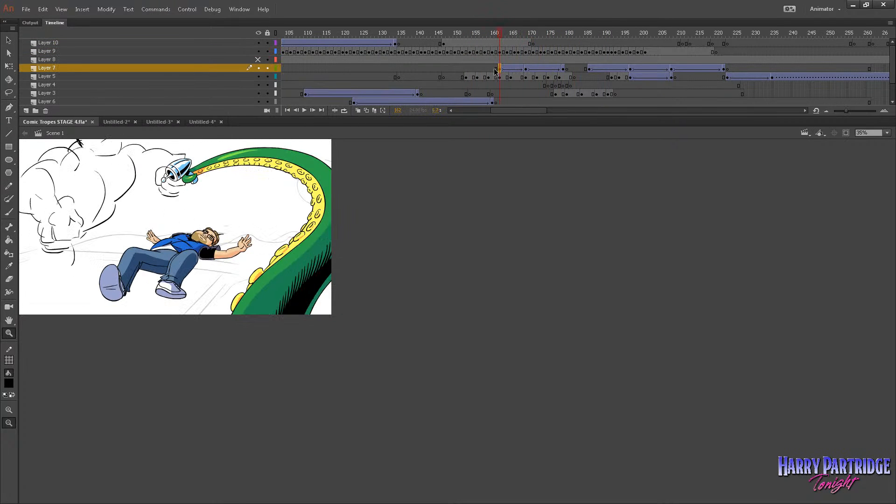
Enlarge the stage view and play back the shot to check Layer 7's tween at its middle and last keyframes.
left_click_drag(317, 152, 127, 469)
key("Return")
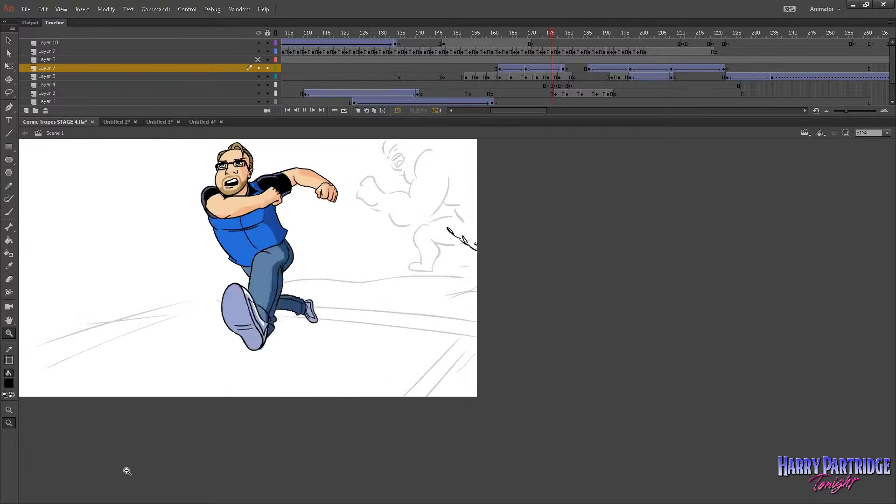
left_click(564, 70)
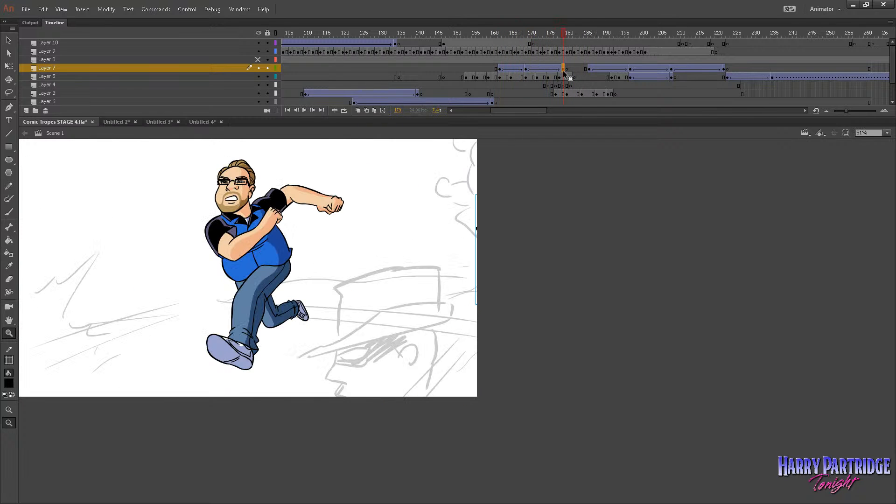
key("shift+Left")
key("shift+Left")
key("shift+Left")
key("shift+Left")
key("shift+Left")
key("shift+Left")
key("shift+Left")
key("shift+Left")
key("shift+Left")
key("shift+Left")
key("shift+Left")
key("shift+Left")
key("shift+Left")
key("shift+Left")
key("shift+Left")
key("shift+Left")
key("shift+Left")
key("shift+Left")
key("shift+Left")
key("shift+Left")
left_click(443, 61)
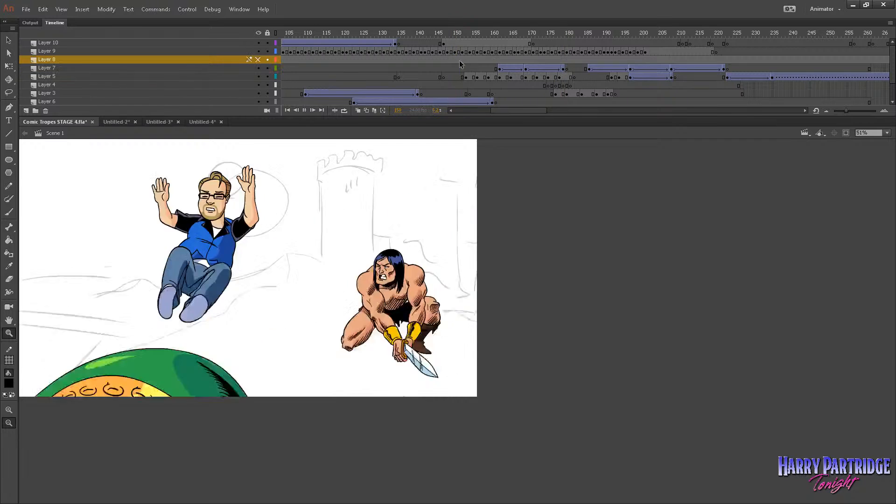
key("Return")
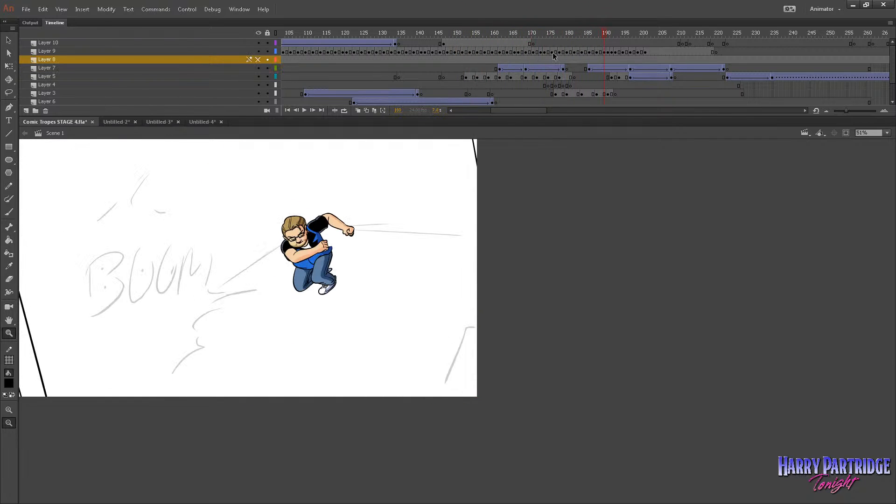
left_click(498, 44)
key("Return")
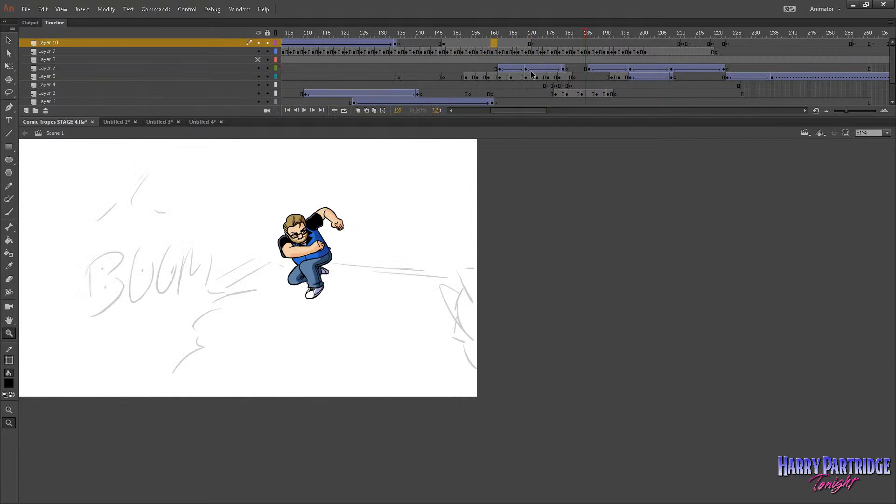
left_click(526, 69)
left_click(563, 69)
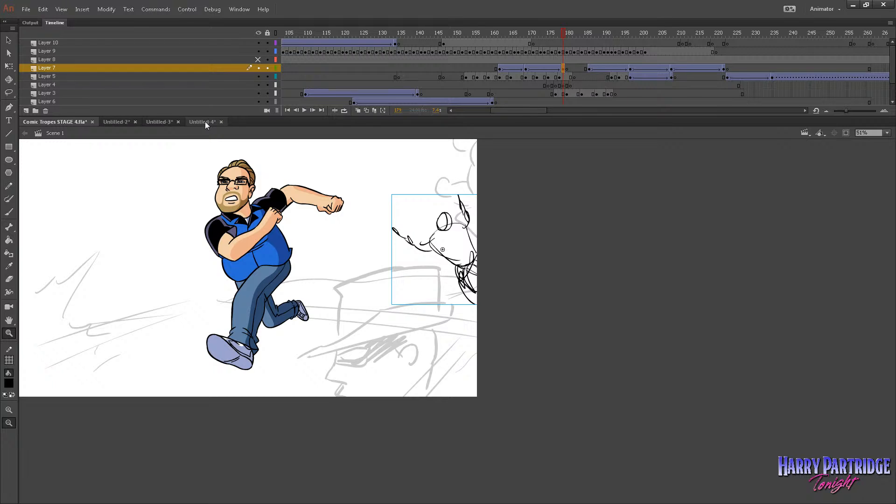
Create a new ActionScript 3.0 document of 1920 × 1080 px at 24 fps and bring its whole stage into view.
left_click(26, 10)
left_click(35, 20)
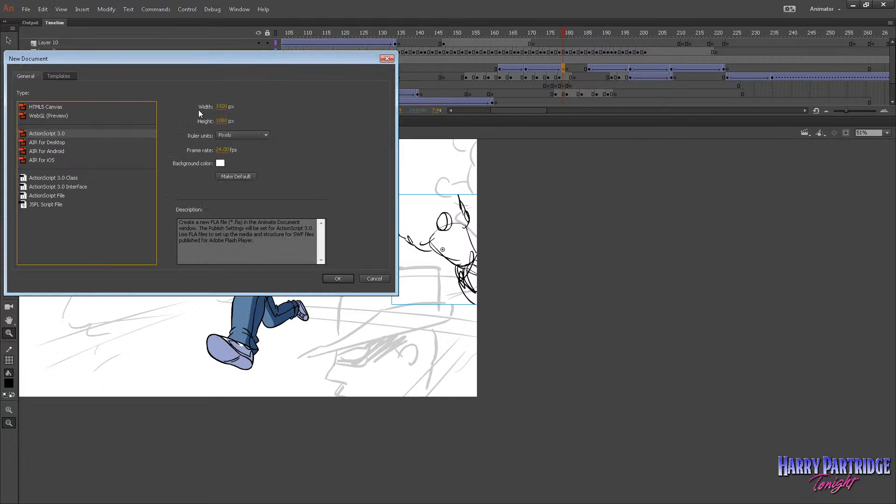
left_click(341, 278)
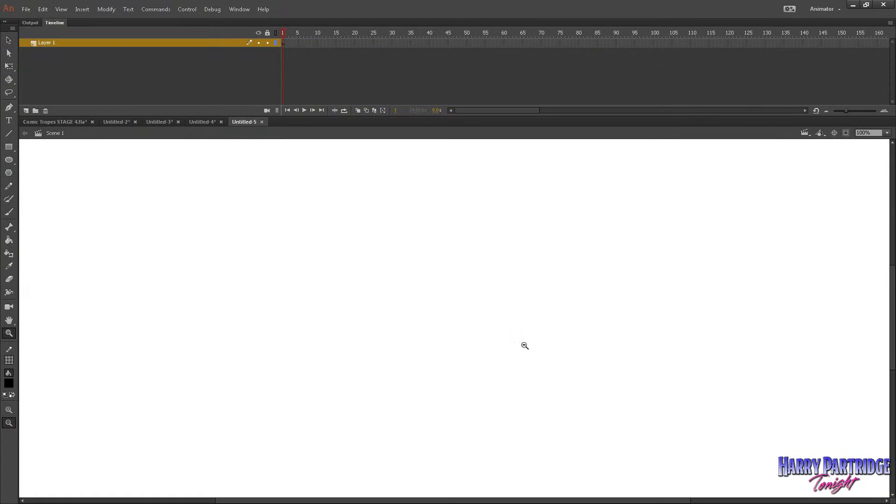
left_click(525, 345)
left_click(531, 351)
left_click_drag(605, 216, 284, 377)
left_click_drag(771, 168, 179, 480)
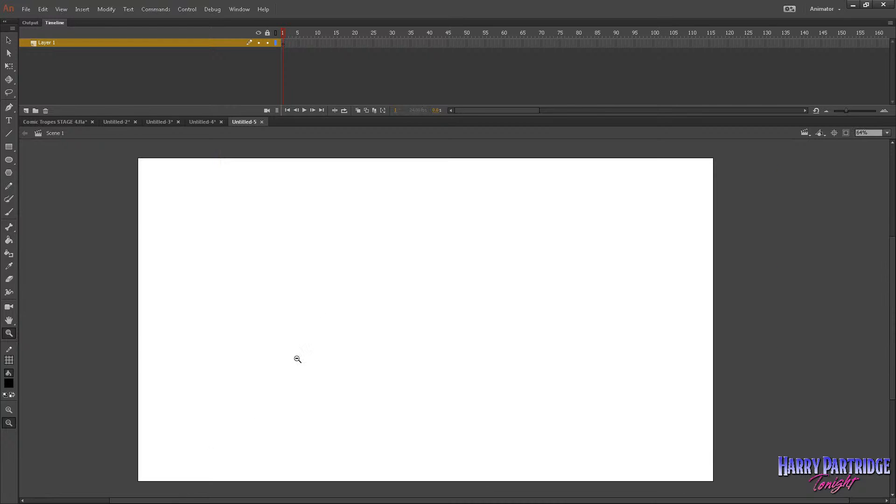
Brush a rough tilted torso with shoulder curves and the start of the hips near the middle of the stage.
left_click(9, 211)
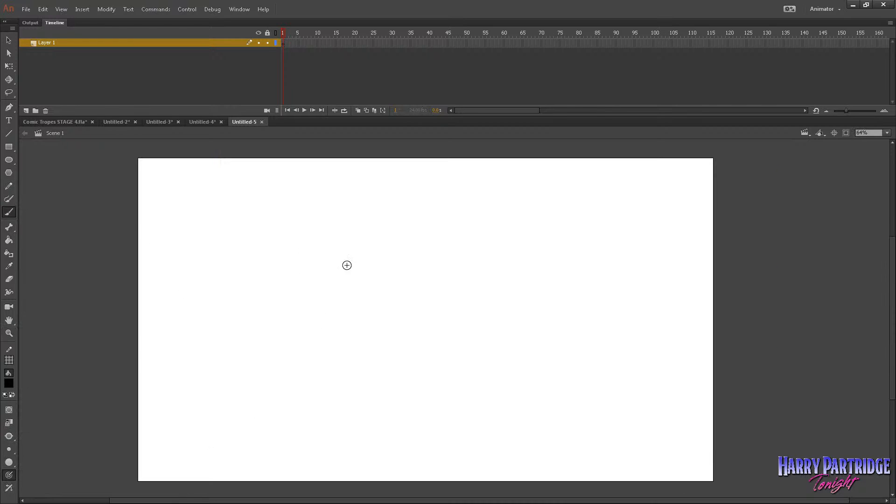
left_click_drag(348, 287, 410, 257)
key("ctrl+z")
key("ctrl+z")
mouse_move(349, 287)
left_mouse_down()
mouse_move(373, 324)
mouse_move(400, 262)
mouse_move(425, 299)
left_mouse_up()
left_click_drag(361, 314, 426, 344)
mouse_move(409, 266)
left_mouse_down()
mouse_move(446, 340)
mouse_move(422, 360)
left_mouse_up()
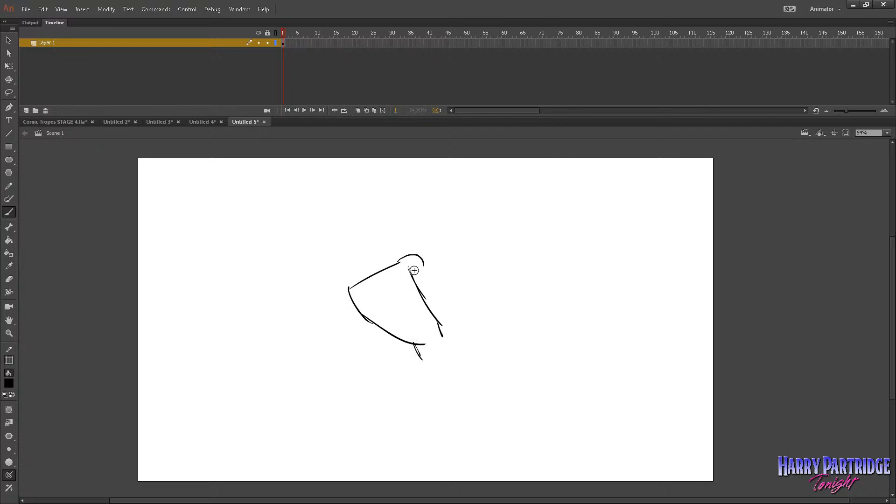
left_click_drag(353, 285, 336, 302)
mouse_move(348, 286)
left_mouse_down()
mouse_move(355, 290)
mouse_move(348, 305)
left_mouse_up()
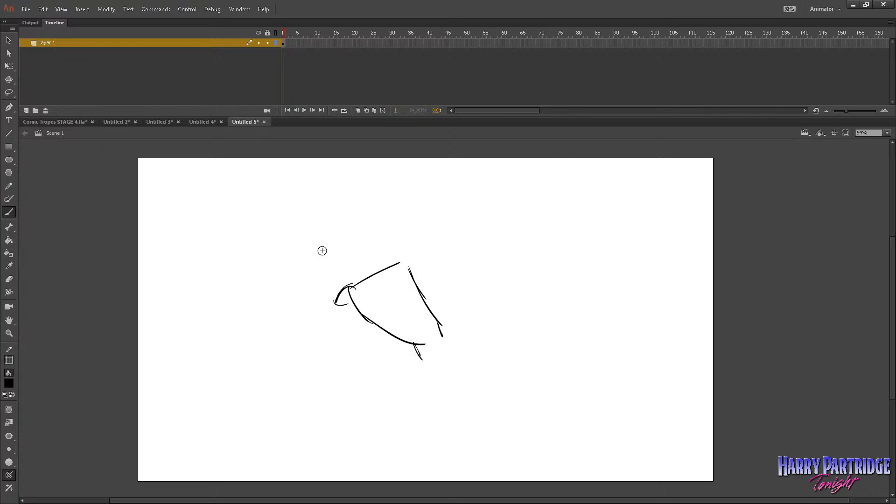
Choose a smaller brush size and sketch both outstretched arms with shoulders, forearms and pointed hands reaching up and forward from the torso.
left_click(12, 448)
left_click(35, 370)
left_click_drag(392, 268, 416, 238)
mouse_move(400, 262)
left_mouse_down()
mouse_move(419, 244)
mouse_move(422, 267)
left_mouse_up()
left_click_drag(356, 290, 344, 275)
mouse_move(348, 277)
left_mouse_down()
mouse_move(321, 290)
mouse_move(356, 282)
left_mouse_up()
mouse_move(321, 287)
left_mouse_down()
mouse_move(344, 299)
mouse_move(325, 286)
mouse_move(320, 300)
mouse_move(322, 284)
mouse_move(303, 292)
left_mouse_up()
mouse_move(324, 281)
left_mouse_down()
mouse_move(295, 282)
mouse_move(303, 282)
left_mouse_up()
mouse_move(394, 260)
left_mouse_down()
mouse_move(413, 256)
mouse_move(402, 239)
left_mouse_up()
mouse_move(413, 242)
left_mouse_down()
mouse_move(415, 264)
mouse_move(408, 232)
mouse_move(391, 221)
left_mouse_up()
mouse_move(385, 223)
left_mouse_down()
mouse_move(393, 227)
mouse_move(392, 219)
left_mouse_up()
mouse_move(291, 273)
left_mouse_down()
mouse_move(272, 264)
mouse_move(270, 243)
left_mouse_up()
left_click_drag(269, 243, 305, 267)
left_click_drag(305, 267, 302, 275)
mouse_move(383, 219)
left_mouse_down()
mouse_move(379, 195)
mouse_move(390, 217)
left_mouse_up()
left_click_drag(390, 217, 382, 210)
left_click_drag(271, 244, 289, 271)
left_click_drag(279, 264, 298, 273)
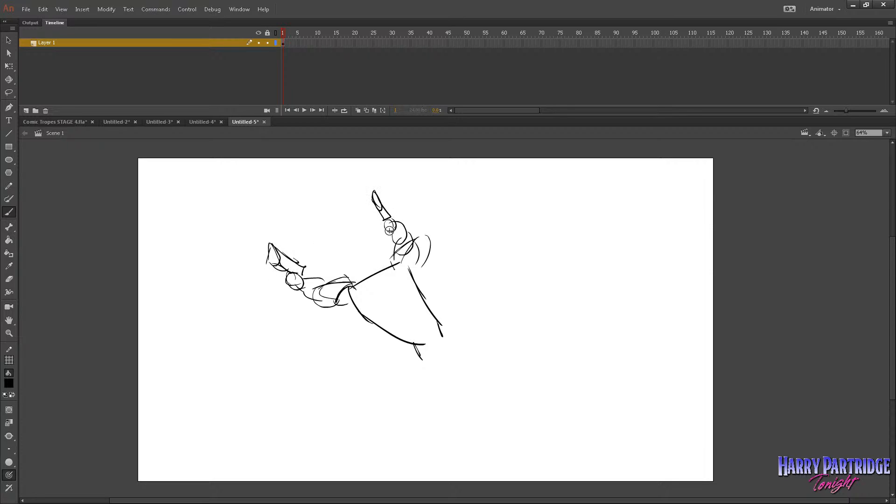
Sketch the figure's belly and waist lines, one foreshortened bent leg and one leg trailing behind down to the foot.
mouse_move(355, 282)
left_mouse_down()
mouse_move(380, 314)
mouse_move(408, 303)
mouse_move(414, 333)
left_mouse_up()
mouse_move(414, 333)
left_mouse_down()
mouse_move(435, 358)
mouse_move(442, 326)
mouse_move(474, 349)
mouse_move(451, 319)
mouse_move(439, 328)
mouse_move(452, 350)
mouse_move(437, 316)
mouse_move(470, 343)
left_mouse_up()
left_click_drag(468, 351, 500, 362)
left_click_drag(481, 357, 526, 383)
left_click_drag(446, 351, 444, 366)
left_click_drag(447, 353, 463, 367)
left_click_drag(517, 377, 530, 383)
mouse_move(498, 358)
left_mouse_down()
mouse_move(522, 376)
mouse_move(507, 367)
left_mouse_up()
left_click_drag(442, 323, 472, 345)
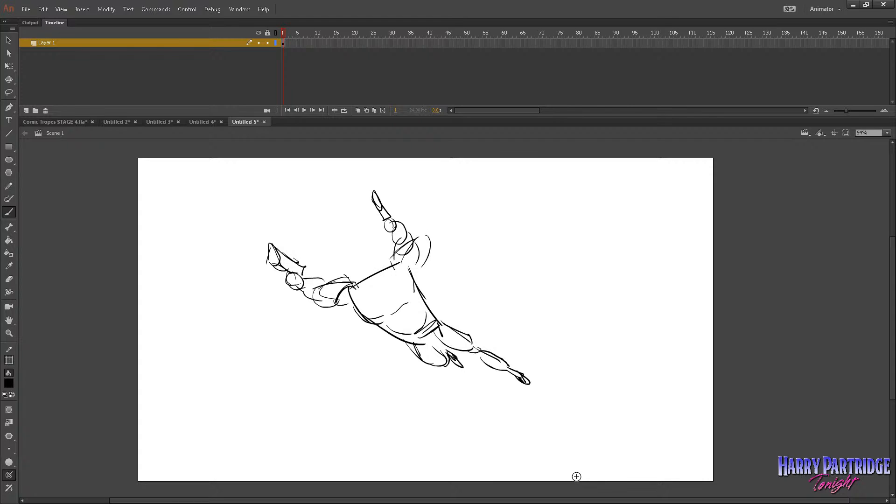
left_click(8, 333)
left_click_drag(284, 160, 734, 424)
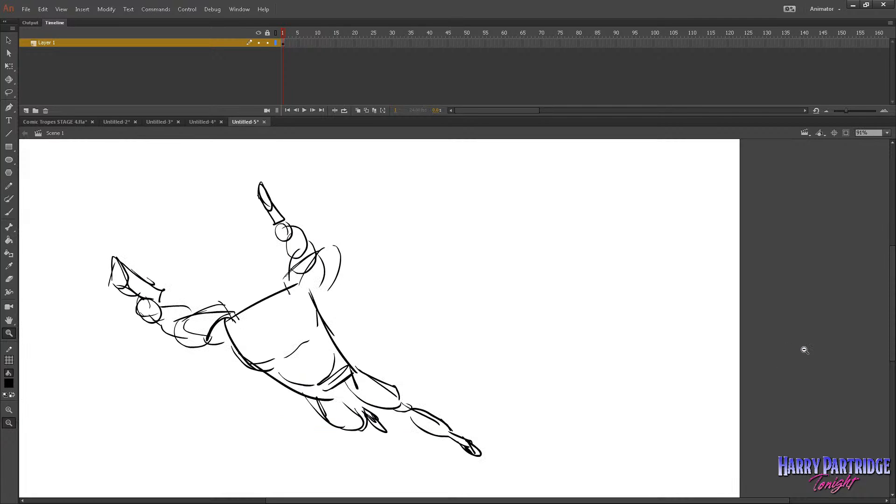
key("b")
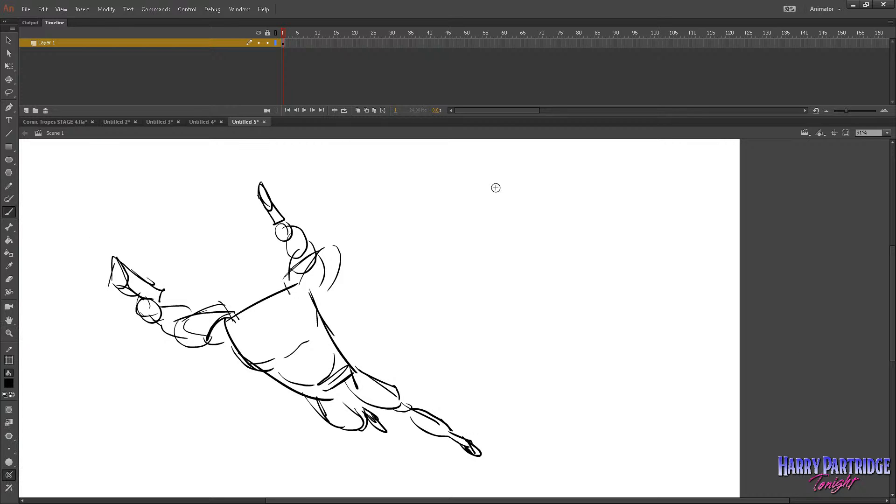
left_click_drag(515, 167, 498, 255)
left_click_drag(546, 187, 475, 284)
left_click_drag(506, 256, 501, 322)
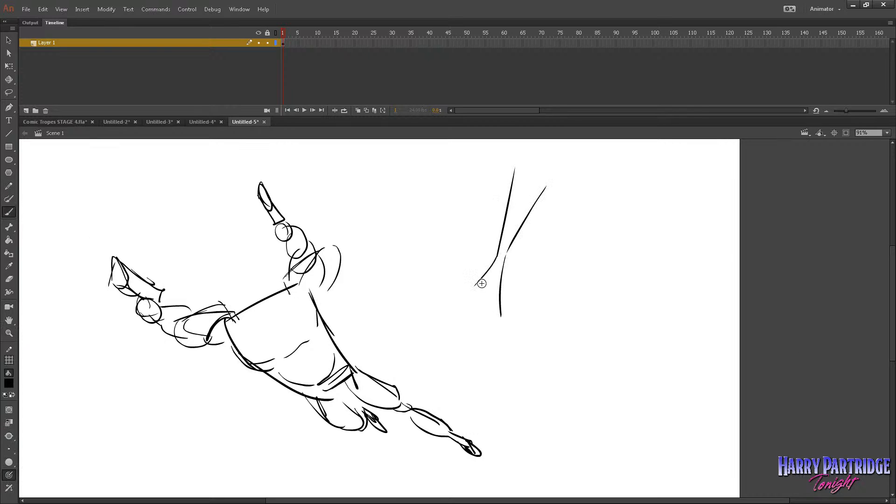
mouse_move(480, 280)
left_mouse_down()
mouse_move(472, 335)
mouse_move(502, 290)
left_mouse_up()
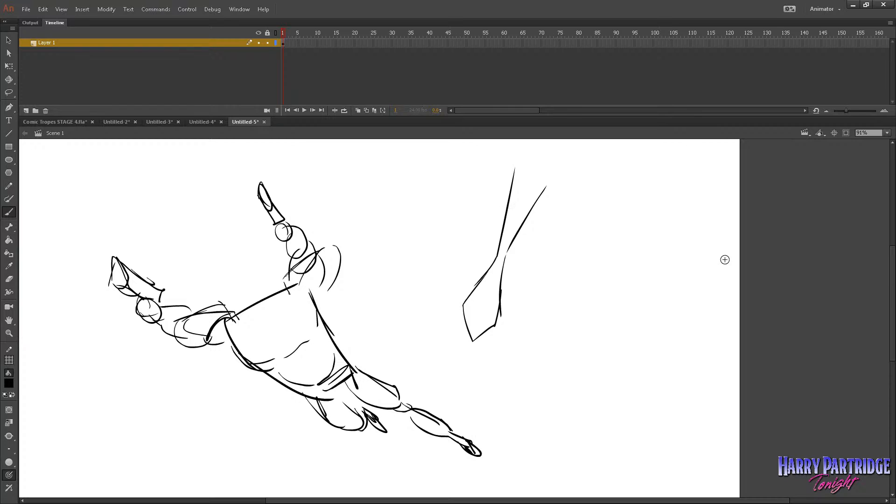
left_click_drag(499, 250, 512, 199)
left_click_drag(501, 243, 523, 201)
left_click_drag(502, 251, 536, 192)
mouse_move(478, 286)
left_mouse_down()
mouse_move(504, 291)
mouse_move(492, 306)
left_mouse_up()
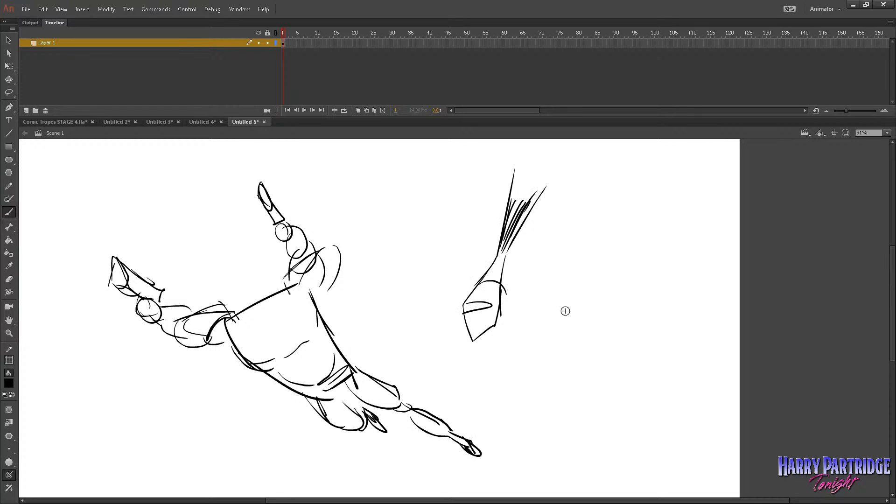
key("l")
mouse_move(420, 183)
left_mouse_down()
mouse_move(577, 316)
mouse_move(472, 156)
left_mouse_up()
key("Delete")
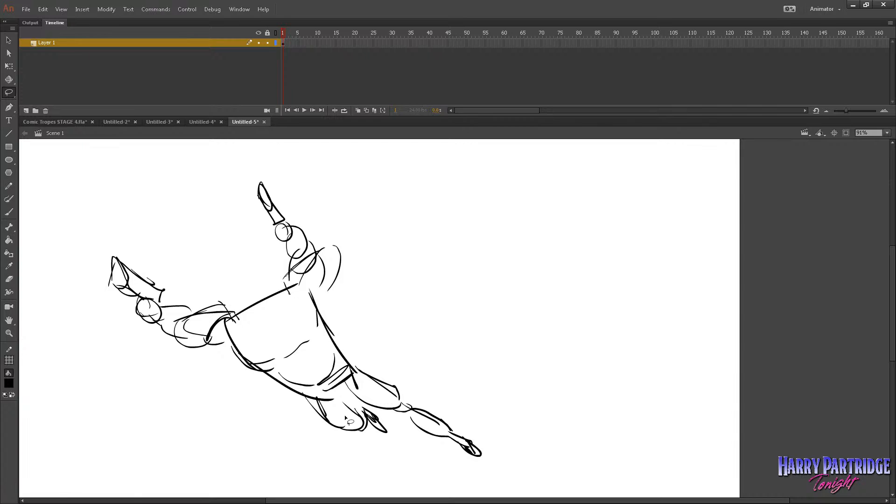
left_click(9, 213)
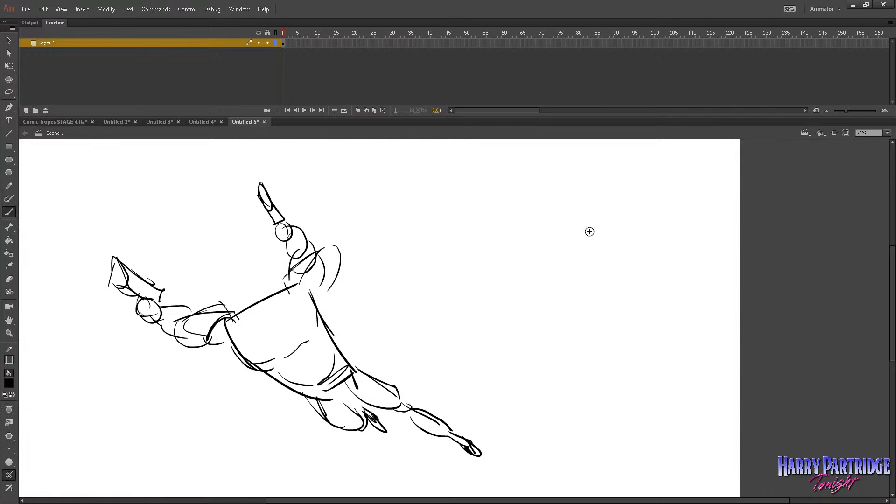
mouse_move(499, 262)
left_mouse_down()
mouse_move(485, 351)
mouse_move(548, 354)
left_mouse_up()
left_click_drag(551, 346, 544, 235)
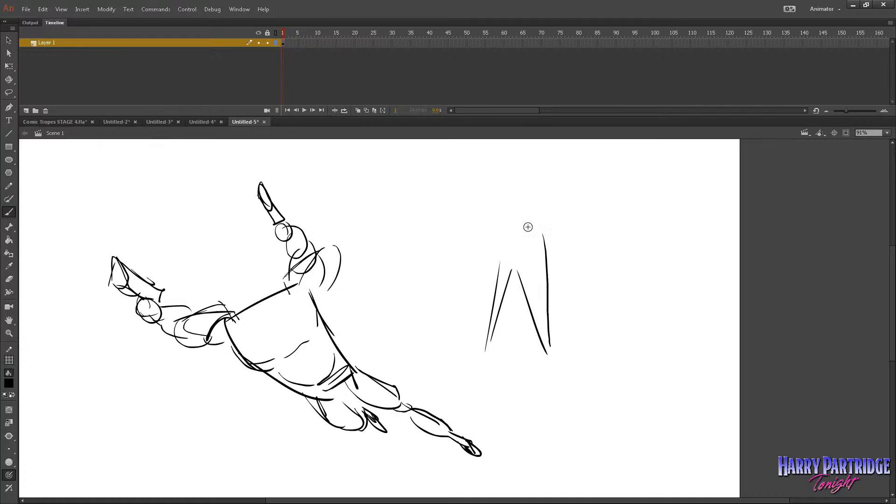
left_click_drag(489, 263, 546, 228)
left_click_drag(483, 201, 437, 212)
mouse_move(439, 207)
left_mouse_down()
mouse_move(420, 207)
mouse_move(430, 205)
left_mouse_up()
mouse_move(501, 188)
left_mouse_down()
mouse_move(516, 165)
mouse_move(523, 183)
left_mouse_up()
mouse_move(456, 360)
left_mouse_down()
mouse_move(499, 336)
mouse_move(529, 352)
mouse_move(579, 348)
left_mouse_up()
mouse_move(440, 347)
left_mouse_down()
mouse_move(609, 271)
mouse_move(570, 306)
mouse_move(517, 318)
mouse_move(558, 316)
mouse_move(502, 331)
mouse_move(511, 325)
mouse_move(556, 340)
left_mouse_up()
key("l")
key("Delete")
key("Delete")
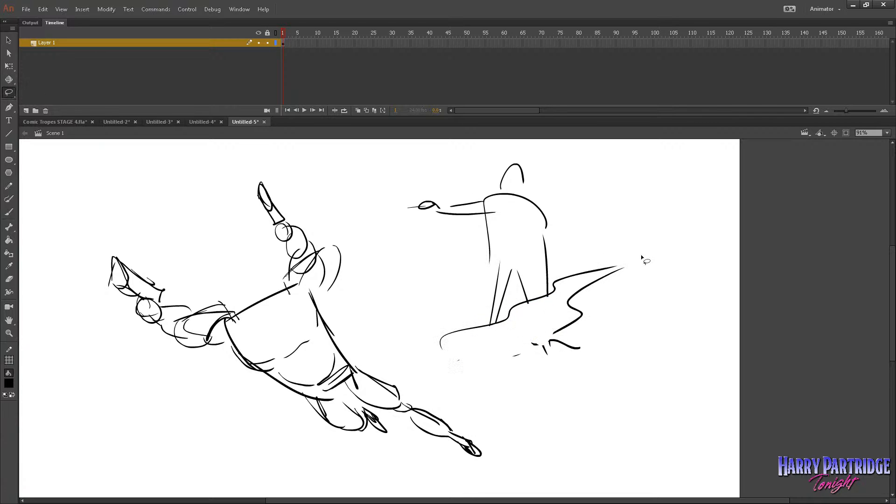
mouse_move(642, 257)
left_mouse_down()
mouse_move(778, 331)
mouse_move(746, 343)
left_mouse_up()
key("Delete")
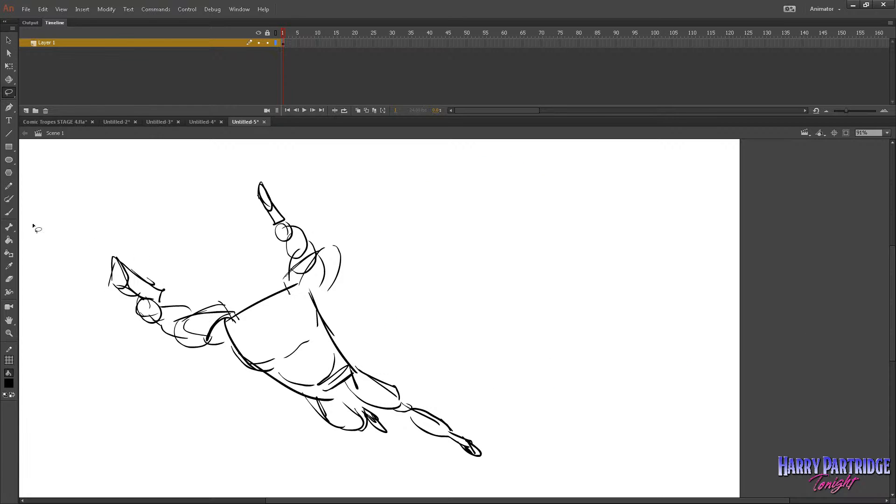
Sketch the figure's head, hair and neck between the raised arms with the Brush tool.
key("b")
left_click_drag(243, 303, 239, 315)
left_click_drag(272, 286, 285, 293)
mouse_move(241, 272)
left_mouse_down()
mouse_move(244, 285)
mouse_move(257, 264)
left_mouse_up()
mouse_move(235, 276)
left_mouse_down()
mouse_move(253, 270)
mouse_move(249, 304)
mouse_move(270, 304)
left_mouse_up()
left_click_drag(273, 298, 266, 269)
left_click_drag(237, 267, 256, 257)
mouse_move(240, 256)
left_mouse_down()
mouse_move(267, 270)
mouse_move(286, 367)
left_mouse_up()
left_click_drag(282, 294, 302, 393)
left_click_drag(285, 324, 287, 323)
key("ctrl+z")
key("ctrl+z")
key("ctrl+z")
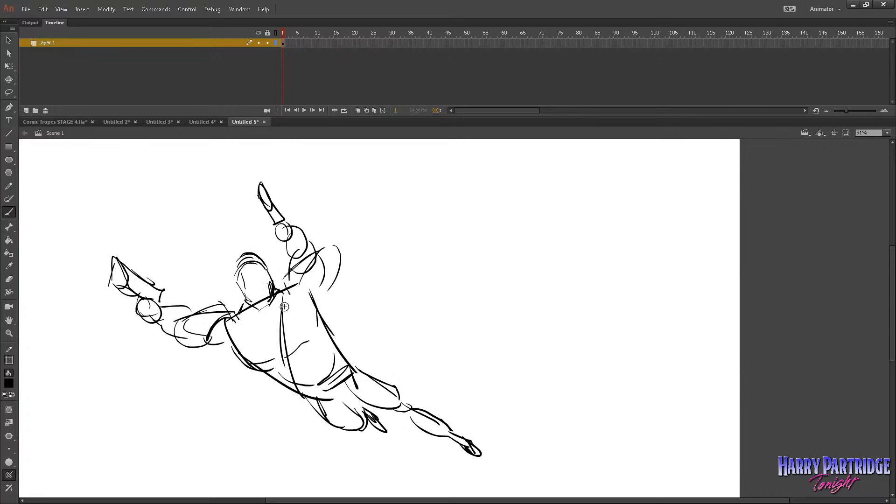
Add muscle strokes to the upper arm, the armpit and both sides of the figure's upper torso.
left_click_drag(232, 332, 272, 370)
left_click_drag(214, 344, 232, 349)
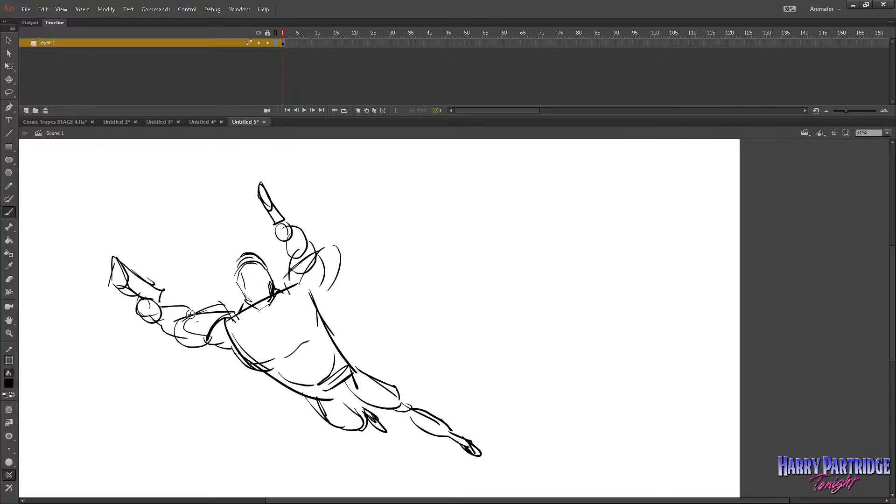
mouse_move(192, 318)
left_mouse_down()
mouse_move(224, 332)
mouse_move(218, 348)
left_mouse_up()
mouse_move(211, 345)
left_mouse_down()
mouse_move(226, 358)
mouse_move(246, 356)
left_mouse_up()
mouse_move(315, 286)
left_mouse_down()
mouse_move(299, 303)
mouse_move(321, 312)
left_mouse_up()
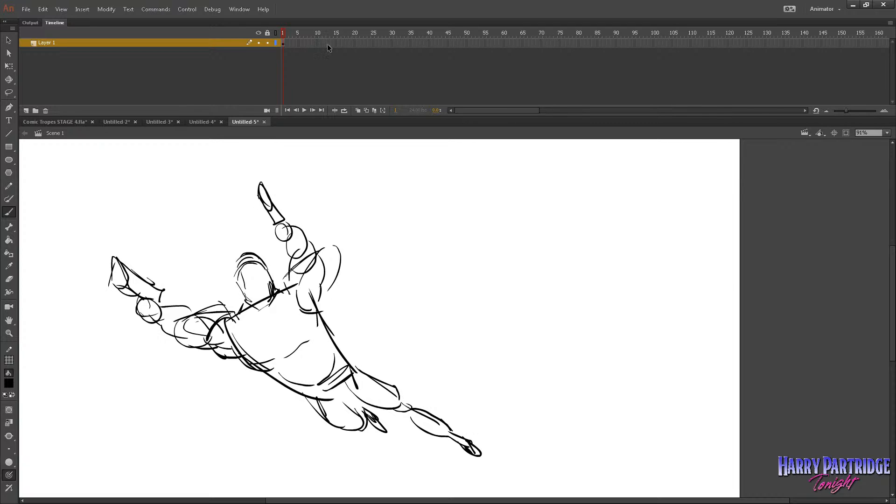
Insert a blank keyframe at frame 2 and recolour the figure sketch on frame 1 light grey.
left_click(283, 43)
right_click(286, 42)
left_click(314, 117)
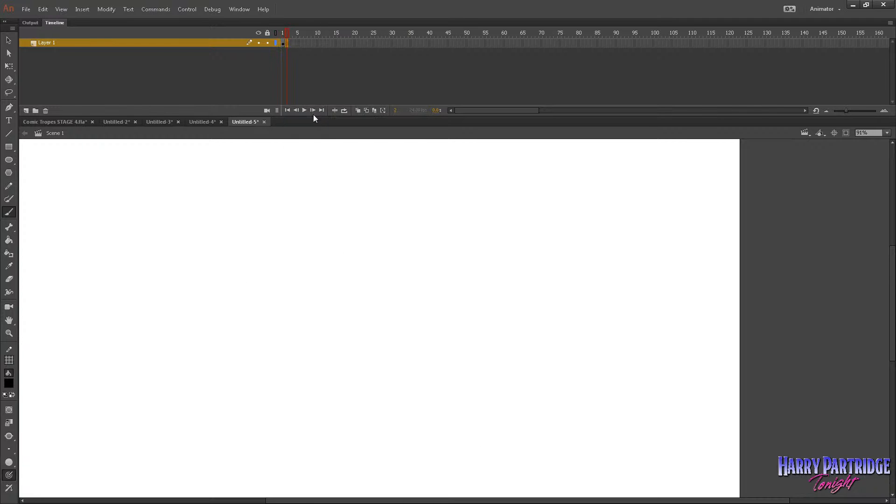
left_click(283, 43)
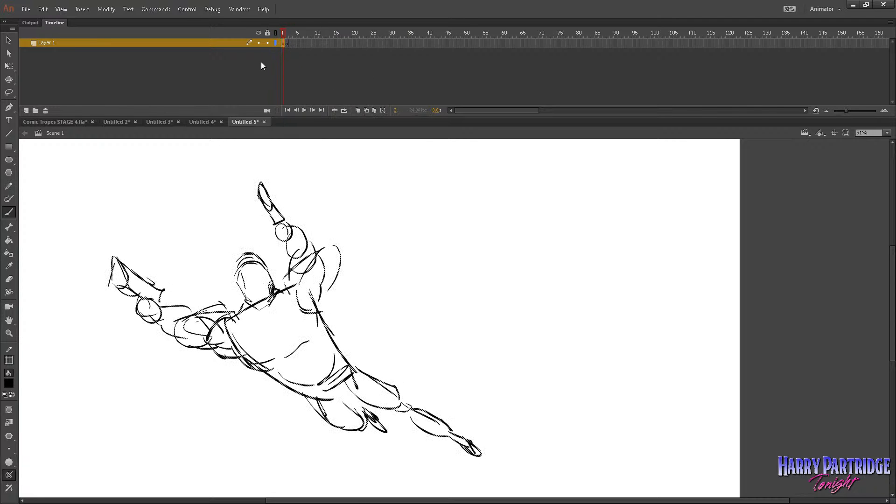
left_click(10, 383)
left_click(49, 440)
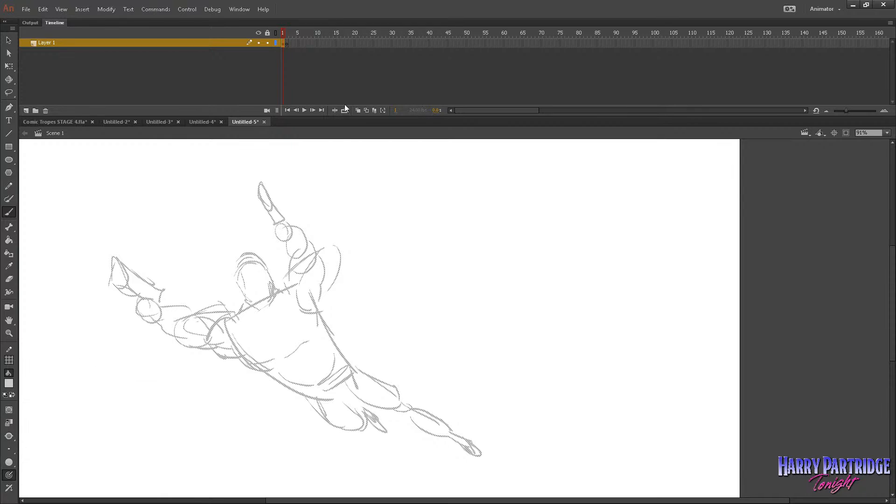
Enlarge the grey figure sketch on frame 1 slightly with Free Transform.
right_click(298, 226)
mouse_move(329, 385)
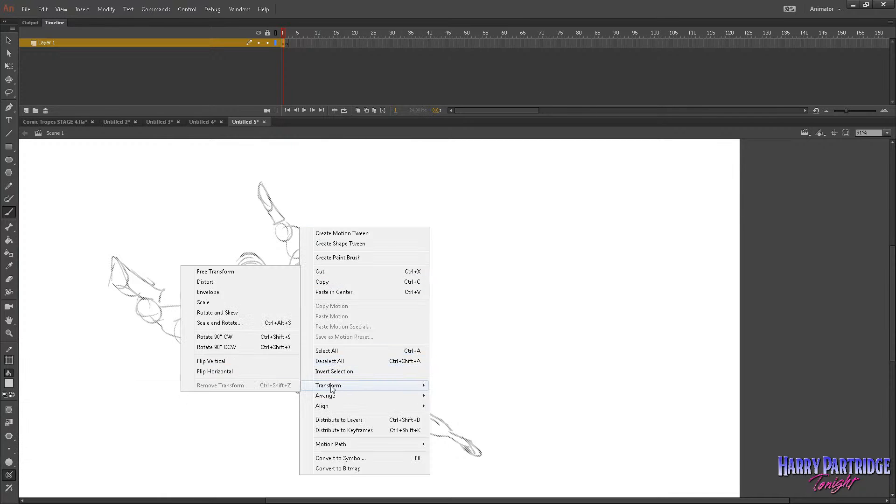
left_click(269, 272)
left_click_drag(482, 181, 509, 161)
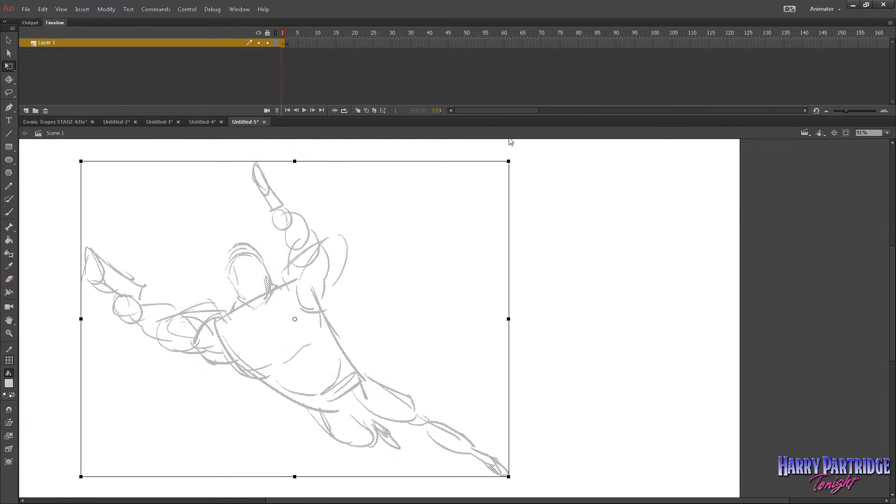
Go to the blank frame 2 and turn on onion skinning to show the frame 1 sketch as a drawing guide.
key("F7")
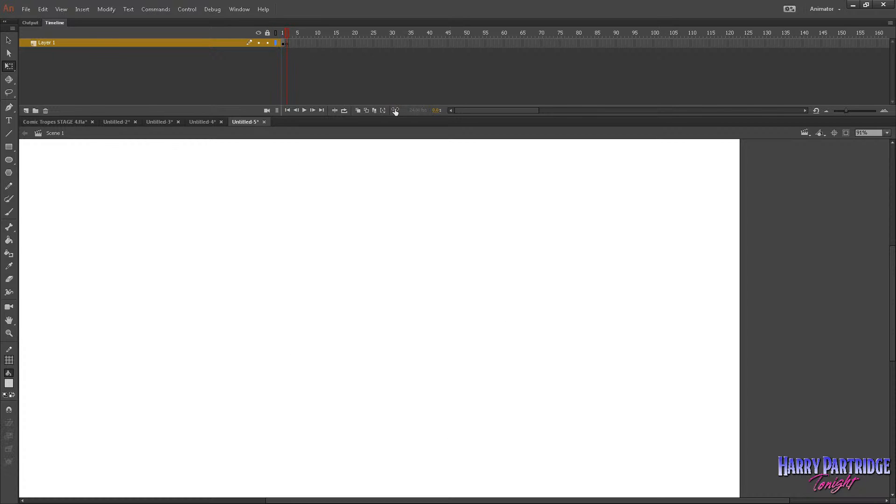
left_click(357, 110)
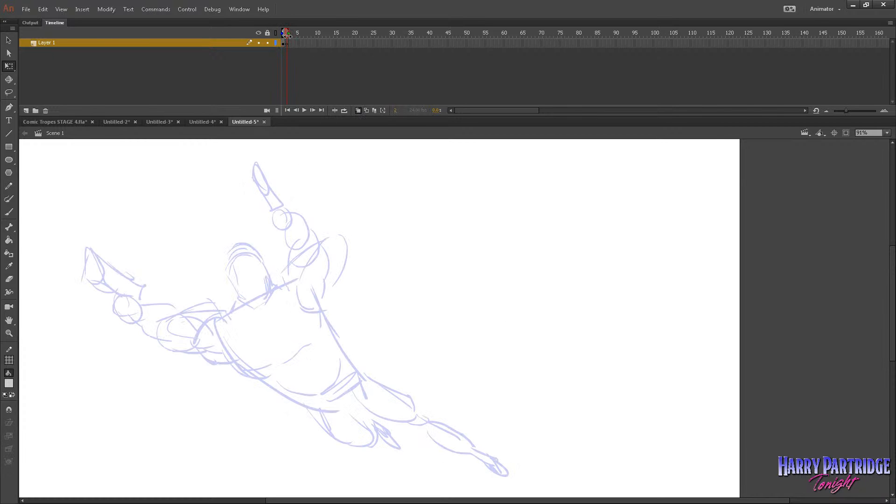
key("z")
left_click_drag(218, 162, 659, 495)
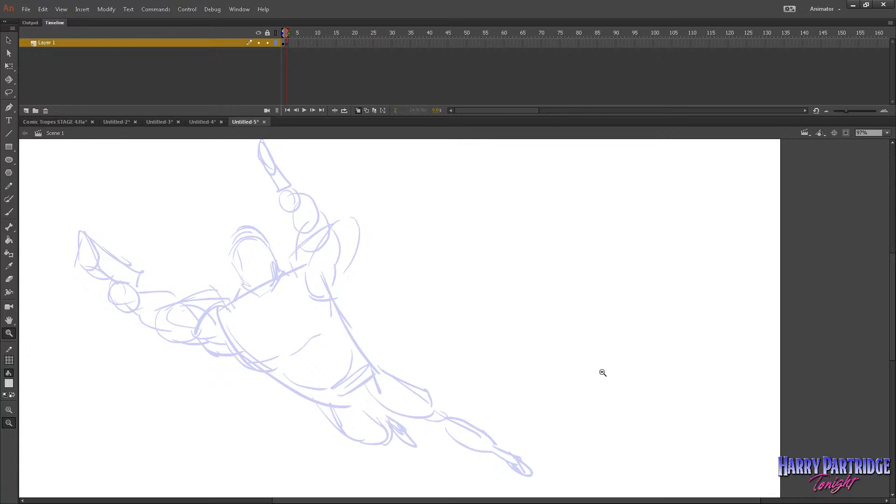
left_click_drag(892, 349, 888, 344)
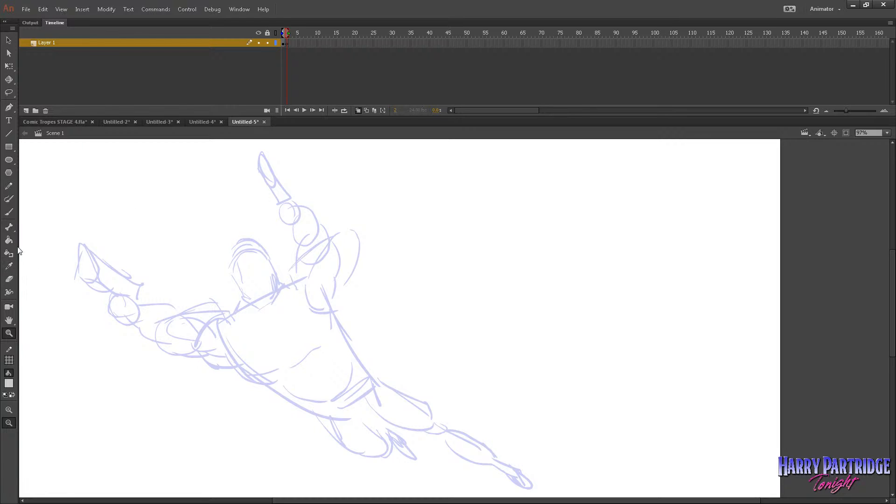
Set a black brush and draw the raised gun's boxy outline over the onion-skinned sketch on frame 2.
left_click(8, 212)
left_click(9, 384)
left_click(26, 439)
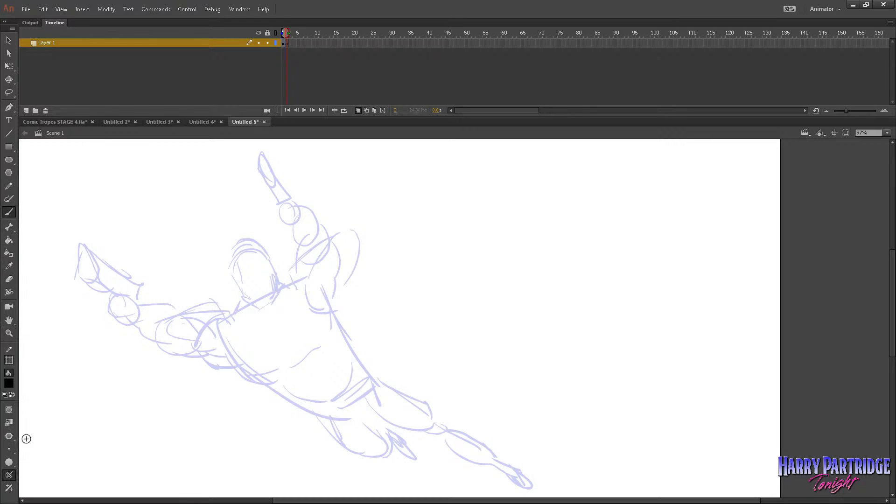
left_click(9, 449)
left_click(33, 392)
mouse_move(254, 153)
left_mouse_down()
mouse_move(267, 146)
mouse_move(280, 176)
left_mouse_up()
mouse_move(264, 146)
left_mouse_down()
mouse_move(280, 172)
mouse_move(271, 176)
mouse_move(256, 155)
mouse_move(263, 172)
mouse_move(255, 154)
mouse_move(281, 206)
mouse_move(269, 176)
mouse_move(278, 210)
left_mouse_up()
mouse_move(278, 212)
left_mouse_down()
mouse_move(290, 203)
mouse_move(283, 171)
left_mouse_up()
mouse_move(272, 148)
left_mouse_down()
mouse_move(285, 178)
mouse_move(259, 149)
left_mouse_up()
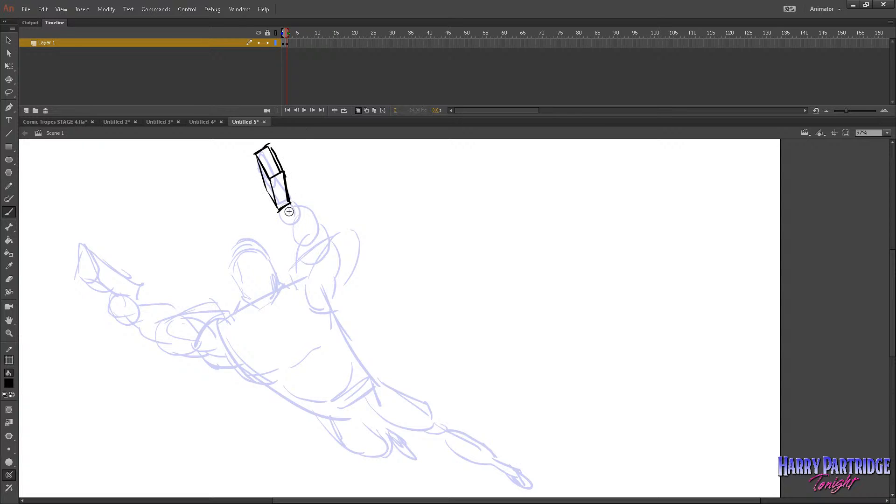
Draw the fist with its folded fingers gripping the raised gun.
mouse_move(289, 205)
left_mouse_down()
mouse_move(299, 208)
mouse_move(295, 232)
left_mouse_up()
key("ctrl+z")
mouse_move(303, 208)
left_mouse_down()
mouse_move(295, 233)
mouse_move(283, 222)
mouse_move(305, 230)
mouse_move(300, 199)
left_mouse_up()
key("ctrl+z")
Draw the second fist and the boxy gun it holds over the lower outstretched hand of the sketch.
key("ctrl+z")
mouse_move(301, 199)
left_mouse_down()
mouse_move(283, 212)
mouse_move(285, 233)
mouse_move(298, 215)
mouse_move(298, 234)
mouse_move(301, 214)
left_mouse_up()
left_click_drag(291, 225, 302, 220)
left_click_drag(297, 228, 305, 223)
left_click_drag(125, 298, 109, 311)
mouse_move(109, 311)
left_mouse_down()
mouse_move(127, 298)
mouse_move(141, 322)
left_mouse_up()
mouse_move(141, 322)
left_mouse_down()
mouse_move(124, 296)
mouse_move(114, 312)
mouse_move(134, 318)
mouse_move(82, 284)
mouse_move(118, 298)
left_mouse_up()
key("ctrl+z")
left_click_drag(85, 285, 114, 307)
left_click_drag(78, 257, 84, 281)
left_click_drag(91, 278, 85, 282)
left_click_drag(73, 253, 83, 284)
mouse_move(73, 253)
left_mouse_down()
mouse_move(85, 244)
mouse_move(92, 279)
left_mouse_up()
mouse_move(86, 246)
left_mouse_down()
mouse_move(119, 271)
mouse_move(139, 307)
left_mouse_up()
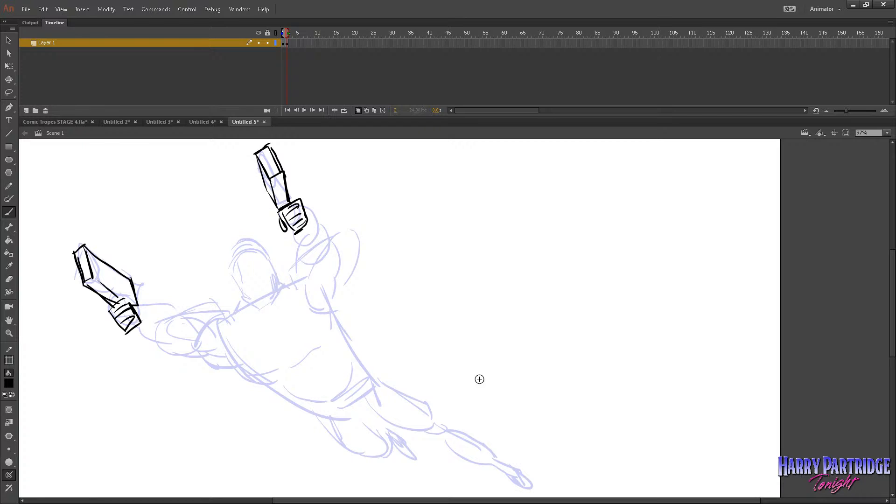
Add wrist strokes at both fists and outline the lower outstretched arm's forearm and upper arm muscles.
mouse_move(134, 309)
left_mouse_down()
mouse_move(132, 330)
mouse_move(140, 321)
mouse_move(140, 333)
left_mouse_up()
left_click_drag(310, 215, 307, 234)
mouse_move(146, 328)
left_mouse_down()
mouse_move(157, 339)
mouse_move(164, 316)
mouse_move(189, 325)
mouse_move(191, 345)
left_mouse_up()
mouse_move(166, 313)
left_mouse_down()
mouse_move(142, 309)
mouse_move(142, 325)
mouse_move(220, 324)
left_mouse_up()
left_click_drag(186, 354, 232, 361)
left_click_drag(212, 320, 224, 330)
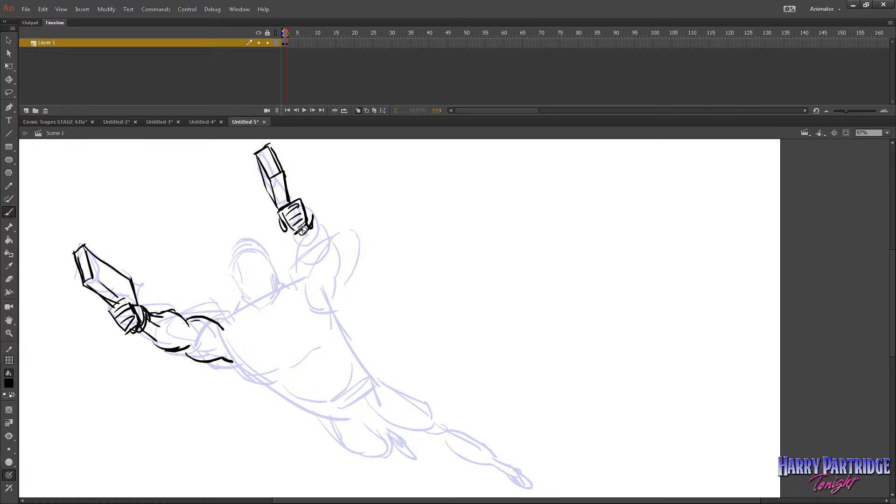
Outline the raised arm's wrist, forearm and upper arm, and add the shoulder line of the outstretched arm.
mouse_move(298, 227)
left_mouse_down()
mouse_move(295, 239)
mouse_move(313, 228)
left_mouse_up()
left_click_drag(297, 245, 297, 254)
mouse_move(314, 223)
left_mouse_down()
mouse_move(337, 248)
mouse_move(322, 263)
mouse_move(335, 259)
mouse_move(342, 271)
left_mouse_up()
mouse_move(302, 263)
left_mouse_down()
mouse_move(308, 286)
mouse_move(337, 289)
mouse_move(333, 308)
mouse_move(307, 296)
left_mouse_up()
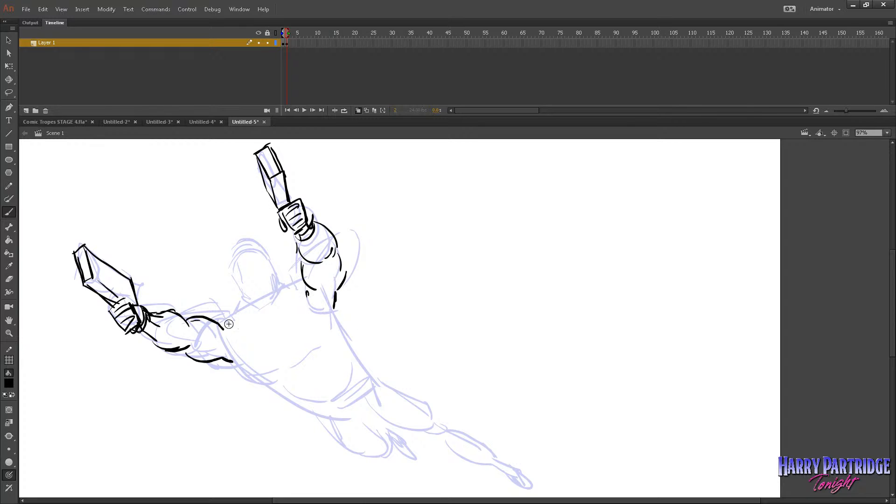
left_click_drag(222, 323, 227, 343)
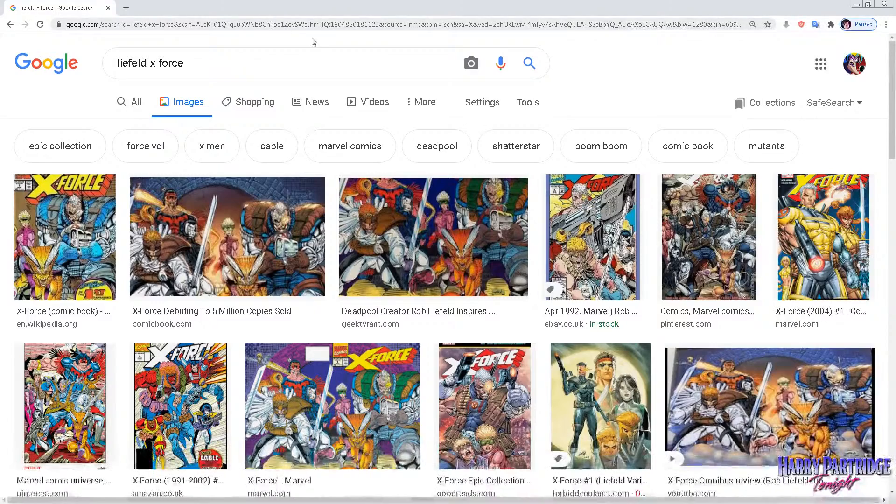
In the browser, examine the image results for "liefeld x force" and the Marvel article on X-Force's debut as style reference.
scroll(430, 160, "down", 1)
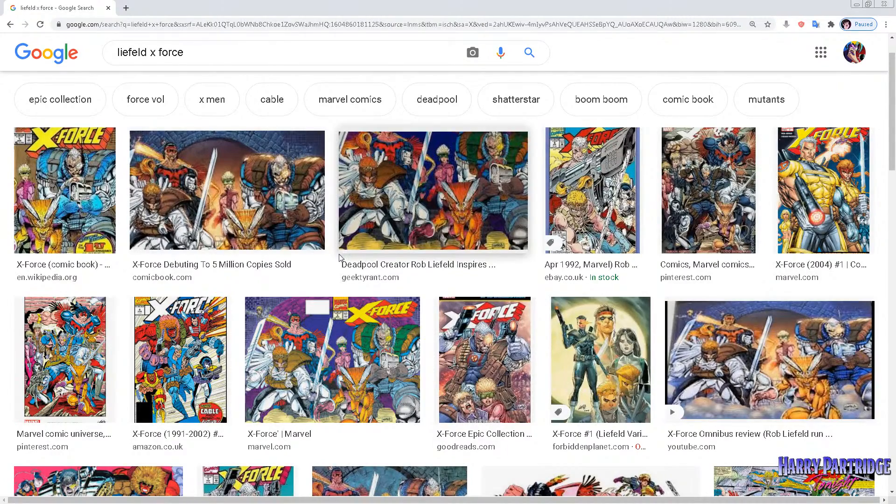
scroll(415, 220, "down", 1)
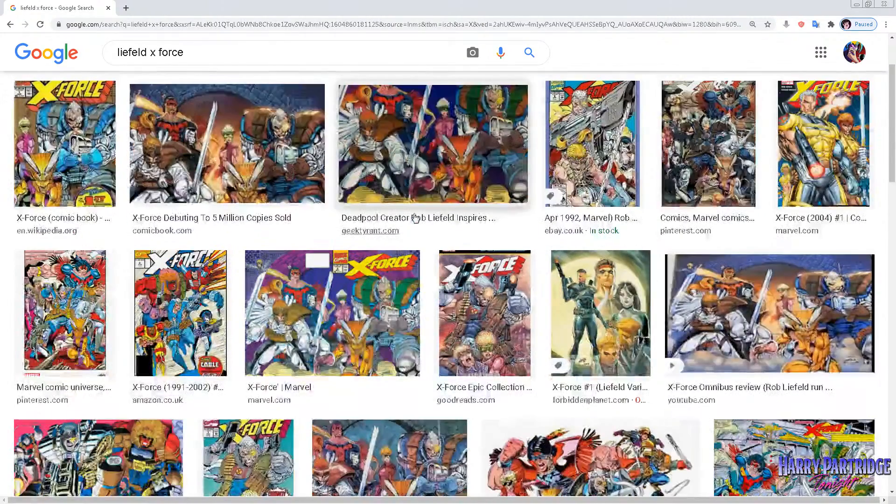
scroll(414, 217, "down", 1)
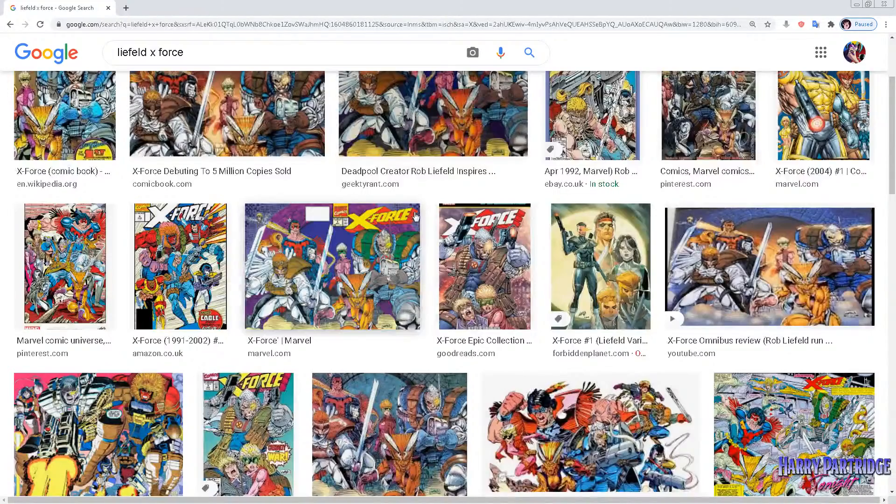
scroll(415, 216, "up", 3)
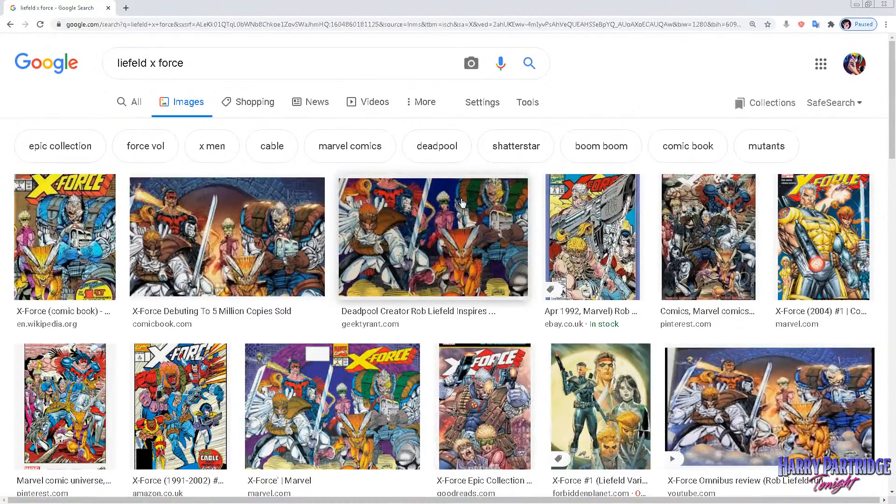
scroll(462, 202, "down", 3)
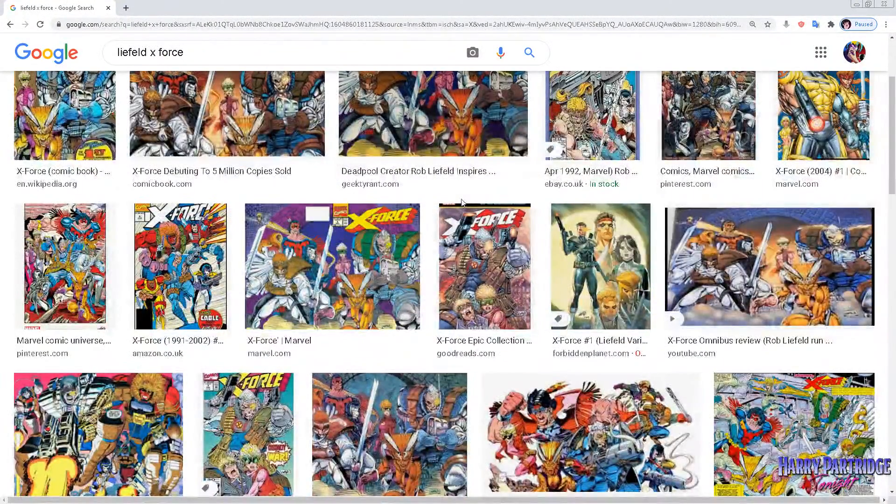
left_click(380, 244)
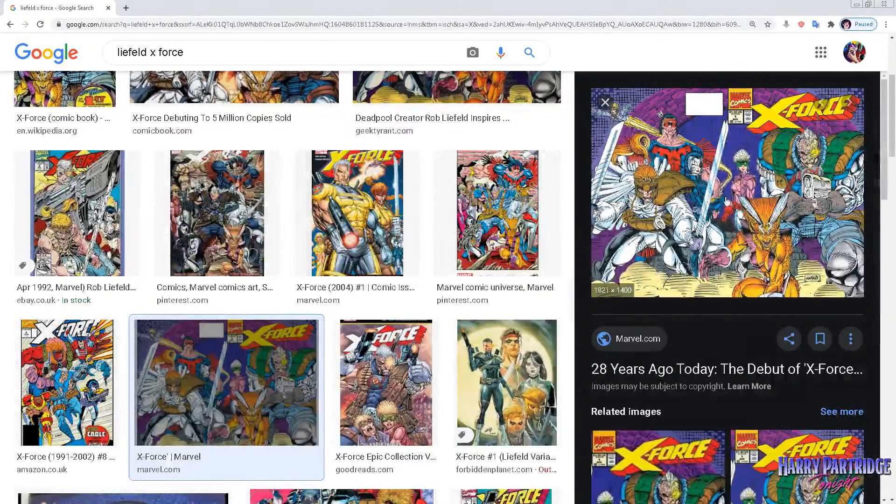
left_click(718, 189)
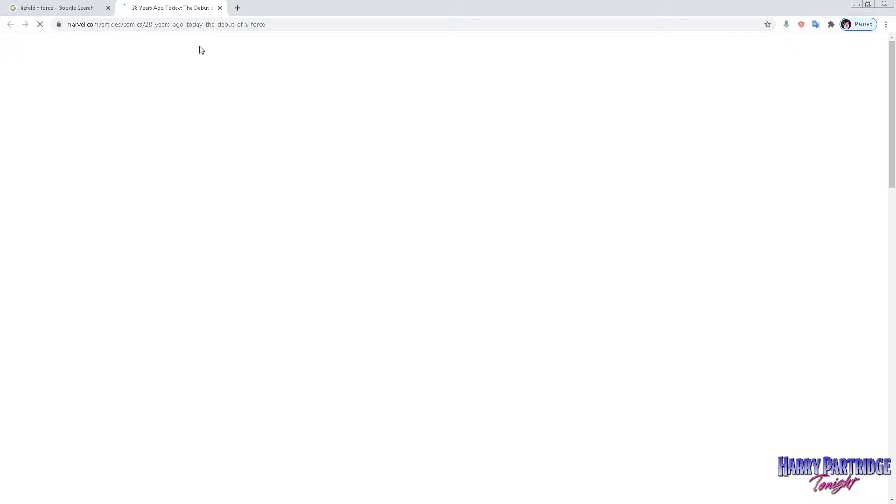
scroll(405, 208, "down", 3)
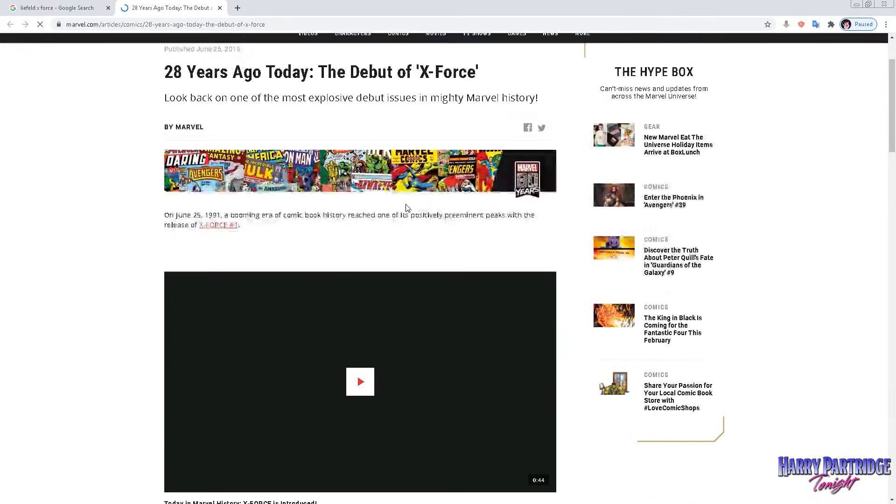
scroll(406, 208, "down", 10)
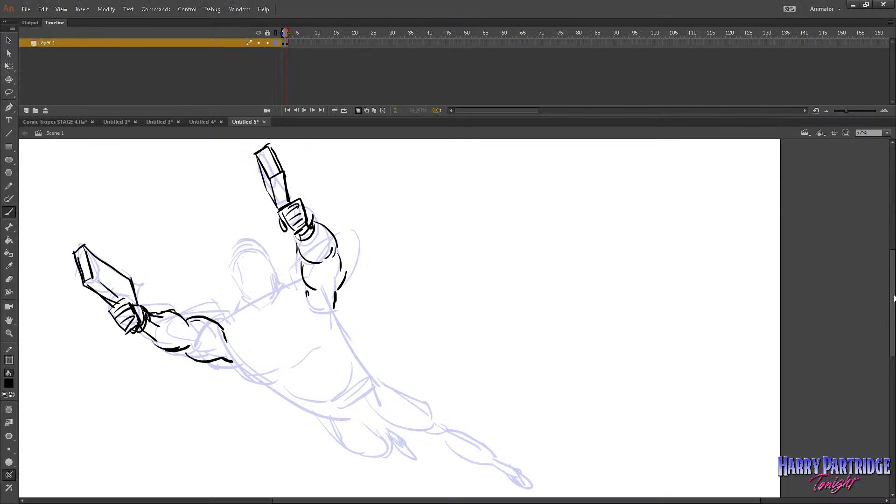
Draw the rounded knees of the bent leg and the extended leg over the sketch.
left_click_drag(893, 295, 892, 302)
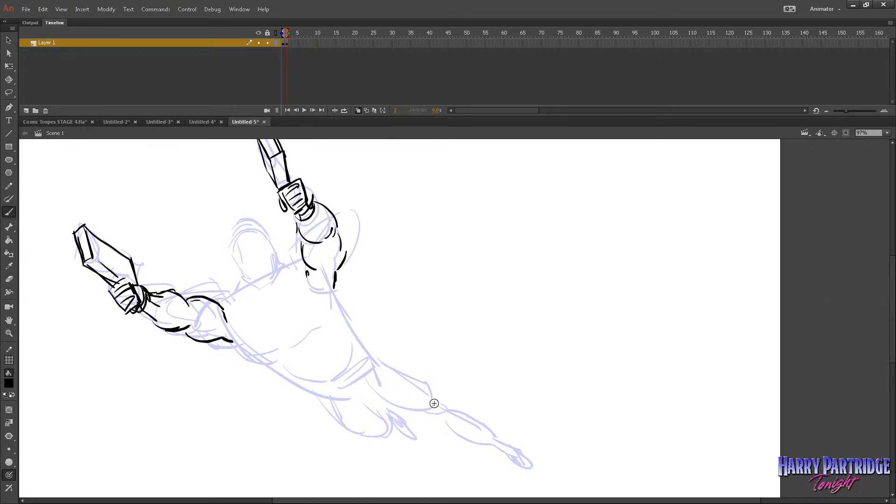
mouse_move(390, 416)
left_mouse_down()
mouse_move(369, 442)
mouse_move(402, 432)
mouse_move(392, 414)
left_mouse_up()
left_click_drag(429, 397, 429, 416)
mouse_move(427, 421)
left_mouse_down()
mouse_move(454, 415)
mouse_move(459, 398)
left_mouse_up()
mouse_move(422, 389)
left_mouse_down()
mouse_move(459, 396)
mouse_move(446, 402)
left_mouse_up()
Outline the extended leg's calf, ankle and pointed foot.
scroll(571, 368, "down", 3)
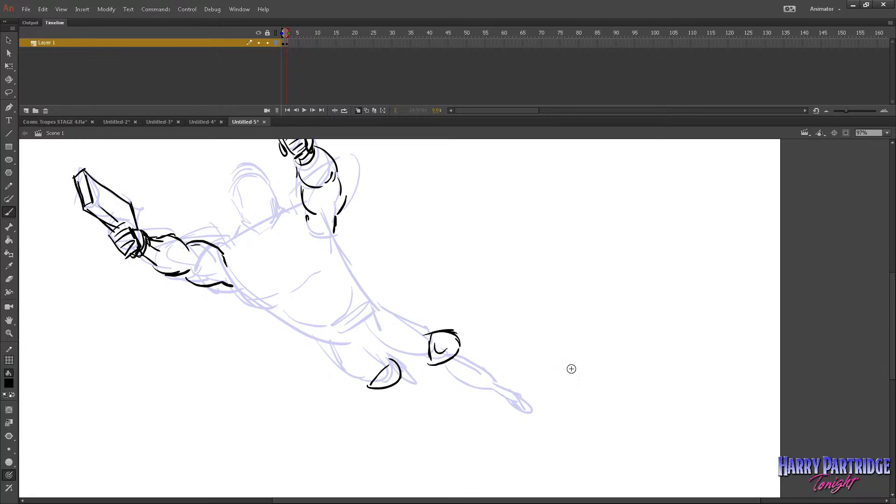
left_click_drag(443, 362, 484, 387)
left_click_drag(459, 351, 510, 386)
mouse_move(485, 387)
left_mouse_down()
mouse_move(512, 396)
mouse_move(517, 412)
left_mouse_up()
mouse_move(503, 381)
left_mouse_down()
mouse_move(521, 397)
mouse_move(515, 410)
left_mouse_up()
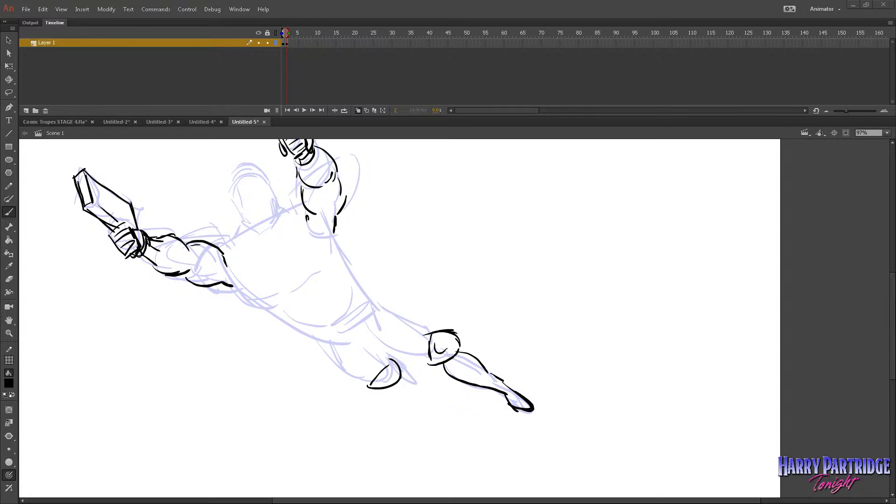
Draw the chest muscles, the centre line between them and the rib contours along the lower side of the torso.
left_click(236, 122)
mouse_move(225, 251)
left_mouse_down()
mouse_move(232, 286)
mouse_move(277, 302)
mouse_move(268, 251)
mouse_move(277, 259)
mouse_move(296, 225)
mouse_move(279, 243)
left_mouse_up()
mouse_move(278, 245)
left_mouse_down()
mouse_move(280, 260)
mouse_move(306, 281)
left_mouse_up()
mouse_move(286, 274)
left_mouse_down()
mouse_move(311, 280)
mouse_move(263, 299)
mouse_move(307, 320)
left_mouse_up()
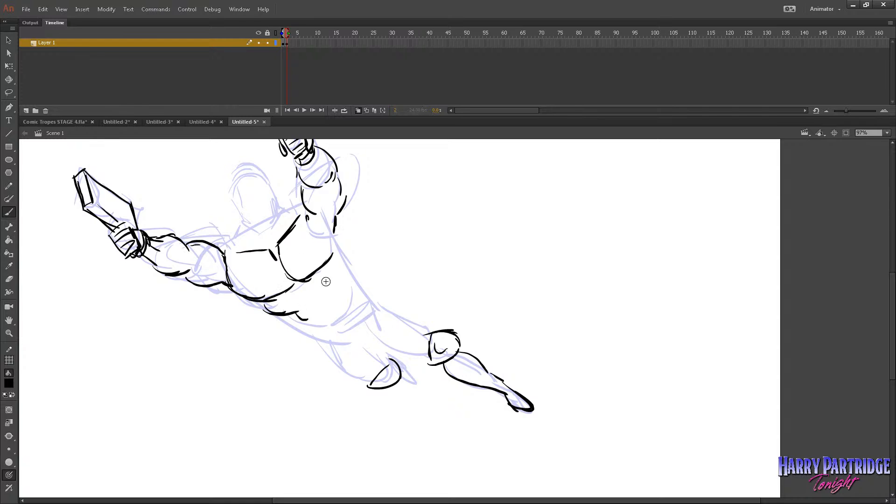
Outline the torso's upper side and waistline with a round belt buckle, and add hatching lines on the raised upper arm.
left_click_drag(335, 231, 344, 258)
left_click_drag(320, 314, 303, 322)
left_click_drag(345, 262, 359, 299)
left_click_drag(321, 208, 320, 231)
left_click_drag(325, 205, 327, 234)
left_click_drag(330, 208, 330, 232)
mouse_move(357, 294)
left_mouse_down()
mouse_move(326, 322)
mouse_move(341, 313)
mouse_move(332, 327)
mouse_move(336, 312)
left_mouse_up()
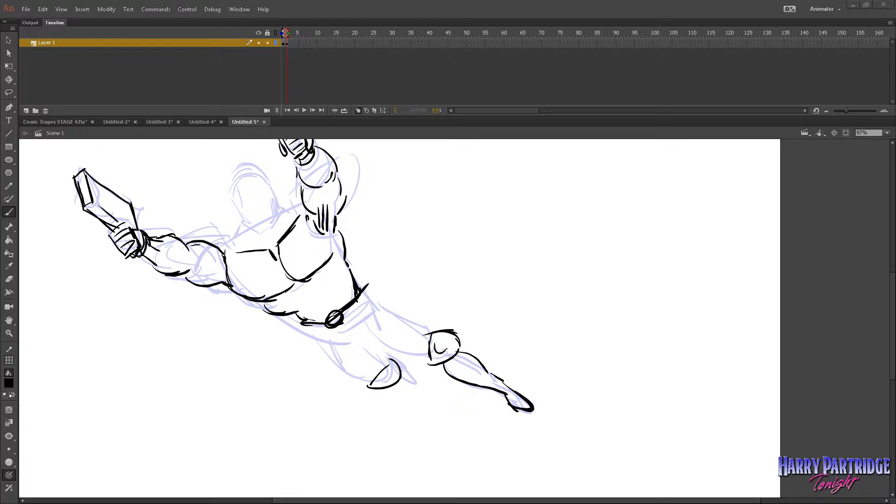
Complete the belt and outline the hips, both thighs and the tucked leg's foot.
left_click_drag(307, 325, 323, 329)
mouse_move(310, 327)
left_mouse_down()
mouse_move(327, 328)
mouse_move(364, 293)
mouse_move(318, 337)
mouse_move(372, 382)
left_mouse_up()
mouse_move(321, 358)
left_mouse_down()
mouse_move(374, 383)
mouse_move(343, 359)
mouse_move(383, 375)
mouse_move(366, 342)
mouse_move(382, 305)
mouse_move(423, 322)
left_mouse_up()
left_click_drag(374, 332, 424, 356)
left_click_drag(420, 324, 438, 334)
mouse_move(415, 353)
left_mouse_down()
mouse_move(354, 276)
mouse_move(336, 380)
mouse_move(372, 388)
mouse_move(416, 385)
left_mouse_up()
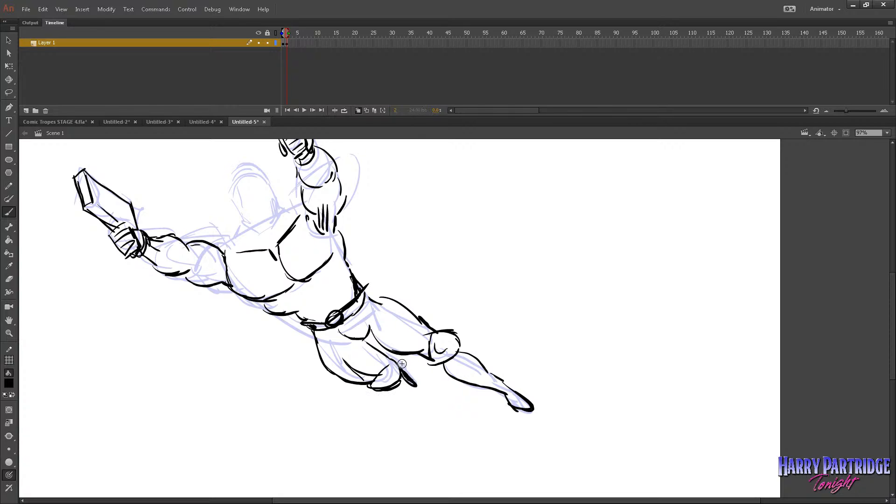
Draw the face with eyes, nose, open mouth, jaw and a headband with a round emblem, undoing unwanted strokes.
mouse_move(247, 204)
left_mouse_down()
mouse_move(259, 199)
mouse_move(256, 227)
mouse_move(268, 220)
left_mouse_up()
mouse_move(268, 219)
left_mouse_down()
mouse_move(262, 203)
mouse_move(253, 219)
mouse_move(236, 210)
mouse_move(243, 211)
left_mouse_up()
left_click_drag(241, 211, 248, 221)
left_click_drag(266, 187, 269, 195)
mouse_move(256, 233)
left_mouse_down()
mouse_move(266, 189)
mouse_move(277, 212)
mouse_move(258, 195)
mouse_move(243, 214)
mouse_move(256, 228)
left_mouse_up()
left_click_drag(247, 217, 235, 213)
mouse_move(227, 195)
left_mouse_down()
mouse_move(253, 173)
mouse_move(265, 183)
mouse_move(243, 182)
mouse_move(240, 192)
mouse_move(257, 188)
mouse_move(247, 199)
mouse_move(265, 181)
mouse_move(242, 185)
mouse_move(246, 168)
mouse_move(279, 196)
left_mouse_up()
key("ctrl+z")
key("ctrl+z")
key("ctrl+z")
key("ctrl+z")
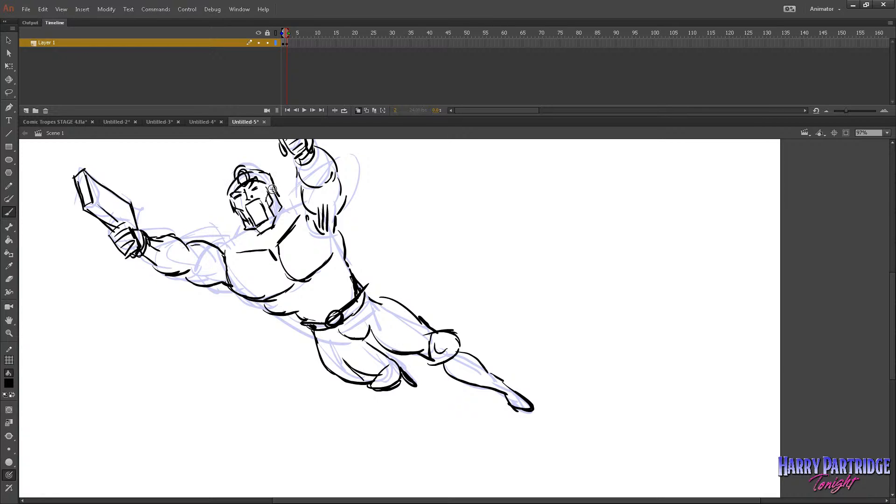
key("ctrl+z")
Draw swept, spiky hair strokes across the top and side of the head.
left_click_drag(233, 173, 217, 181)
left_click_drag(231, 174, 223, 194)
mouse_move(234, 174)
left_mouse_down()
mouse_move(264, 168)
mouse_move(246, 162)
mouse_move(255, 157)
mouse_move(279, 167)
left_mouse_up()
left_click_drag(265, 168, 279, 161)
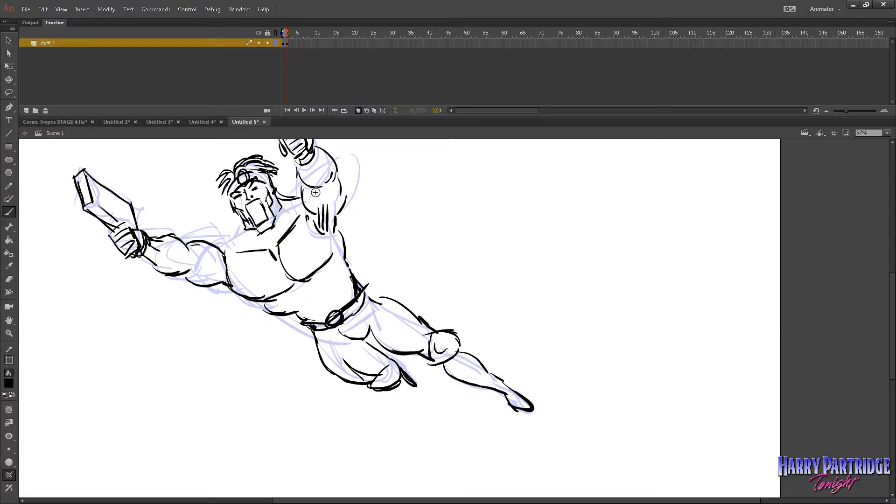
Undo the stray strokes, and draw the headband's tails behind the head and the neckline under the chin.
left_click_drag(351, 189, 389, 201)
key("ctrl+z")
key("ctrl+z")
key("ctrl+z")
key("ctrl+z")
left_click_drag(274, 191, 290, 184)
mouse_move(275, 189)
left_mouse_down()
mouse_move(372, 172)
mouse_move(353, 169)
mouse_move(297, 197)
left_mouse_up()
mouse_move(247, 233)
left_mouse_down()
mouse_move(262, 242)
mouse_move(280, 215)
left_mouse_up()
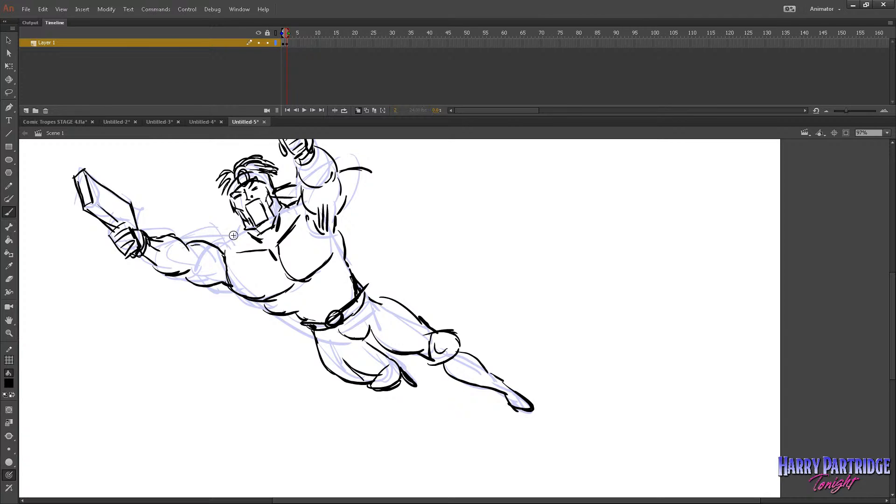
Draw a ribbed shoulder pad on the shoulder of the outstretched arm.
left_click_drag(189, 239, 231, 227)
key("ctrl+z")
left_click_drag(231, 227, 237, 251)
left_click_drag(225, 252, 199, 242)
mouse_move(208, 228)
left_mouse_down()
mouse_move(208, 244)
mouse_move(218, 247)
left_mouse_up()
left_click_drag(224, 228, 233, 247)
Add shoulder pad edges around the raised arm and draw two straps from the shoulders down to the belt.
left_click_drag(297, 201, 301, 176)
left_click_drag(331, 157, 344, 187)
left_click_drag(300, 202, 324, 240)
left_click_drag(305, 215, 352, 285)
key("ctrl+z")
key("ctrl+z")
left_click_drag(233, 253, 305, 319)
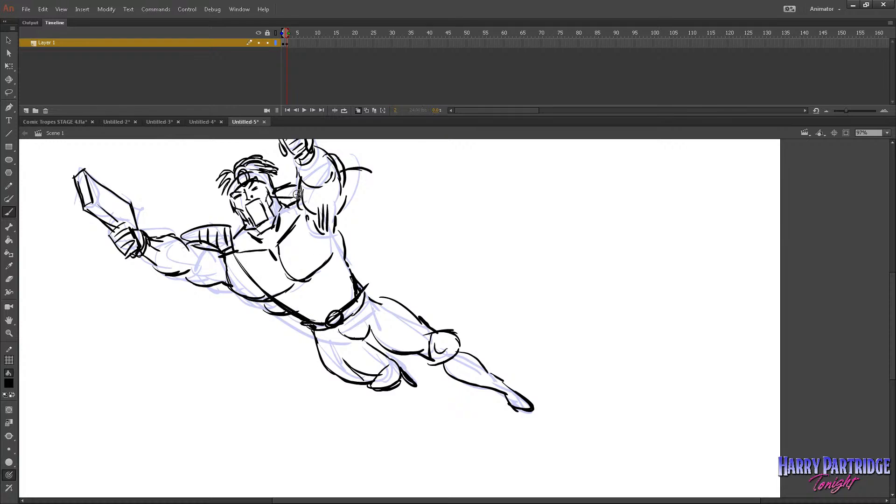
left_click_drag(304, 213, 356, 298)
left_click_drag(329, 262, 357, 297)
left_click_drag(335, 216, 343, 180)
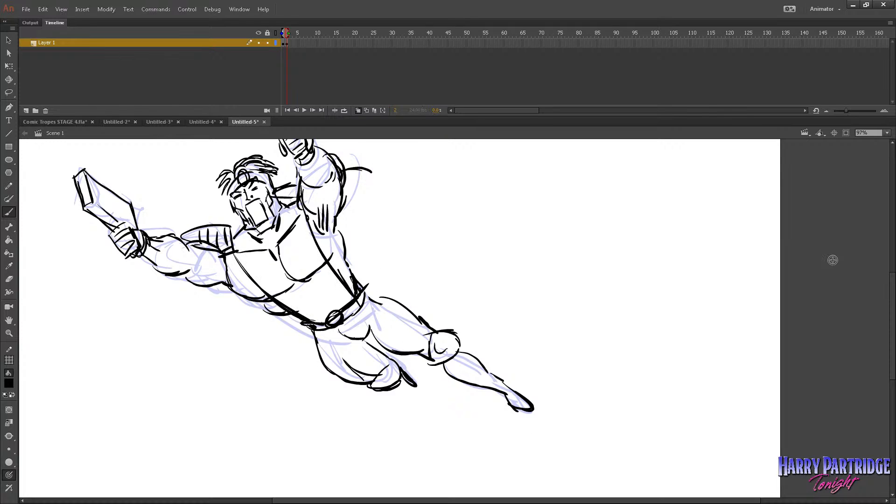
Draw the rounded shoulder pad behind the raised arm and thicken the upper edge of the other pad.
scroll(889, 290, "up", 3)
scroll(889, 291, "up", 1)
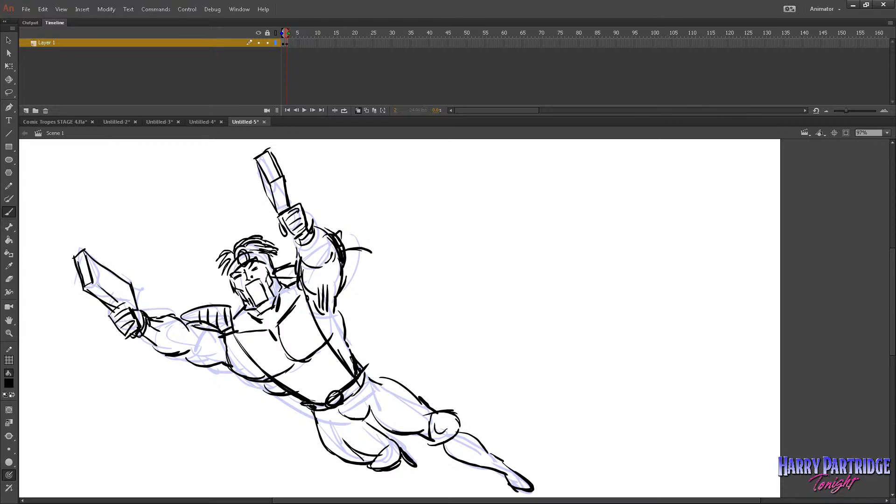
left_click_drag(336, 236, 344, 283)
left_click_drag(183, 310, 231, 307)
left_click_drag(333, 226, 349, 264)
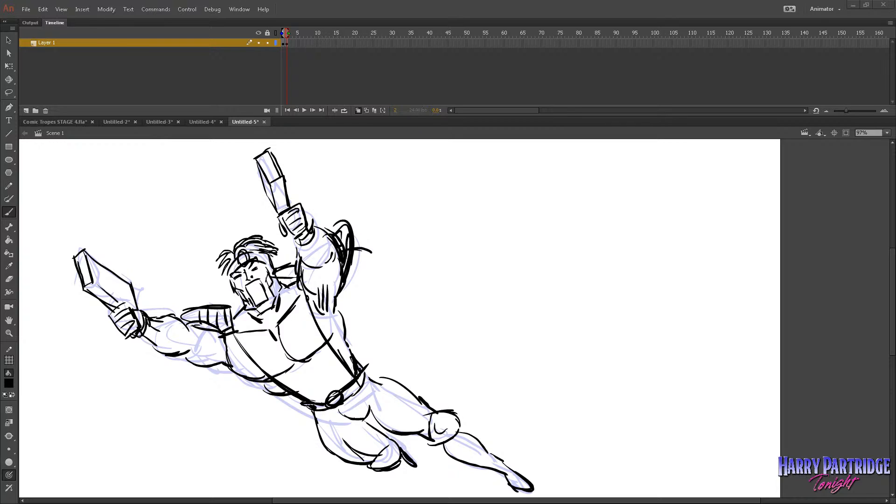
mouse_move(226, 307)
left_mouse_down()
mouse_move(238, 313)
mouse_move(218, 302)
left_mouse_up()
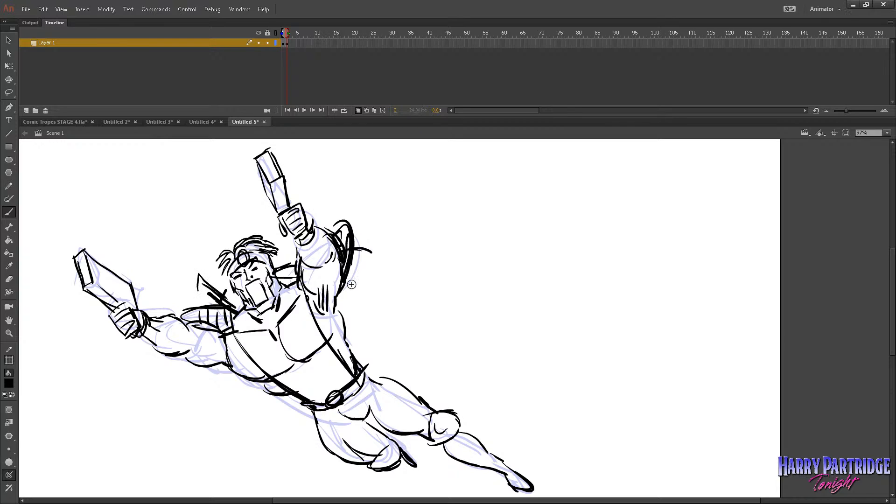
left_click_drag(347, 337, 366, 363)
key("ctrl+z")
key("ctrl+z")
key("ctrl+z")
key("ctrl+z")
Draw a sword handle with guard sticking up behind the padded shoulder and the pointed blade end behind the waist.
mouse_move(223, 303)
left_mouse_down()
mouse_move(198, 276)
mouse_move(230, 293)
left_mouse_up()
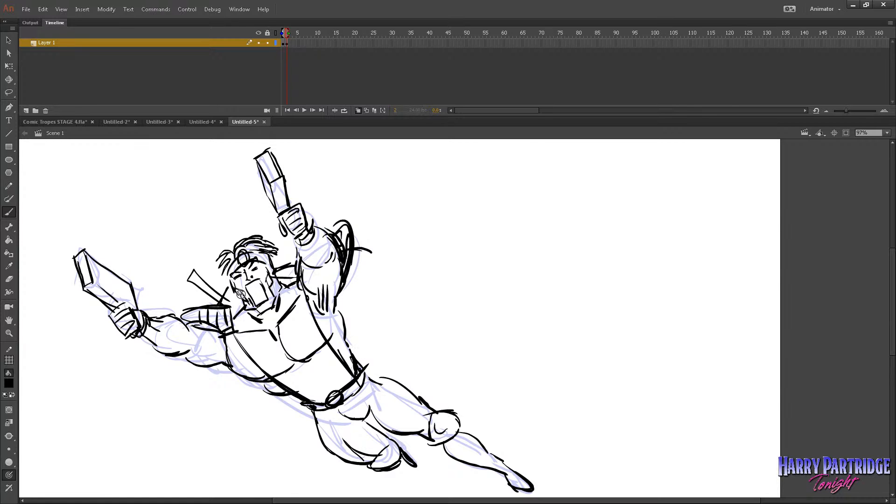
mouse_move(348, 342)
left_mouse_down()
mouse_move(392, 366)
mouse_move(366, 369)
left_mouse_up()
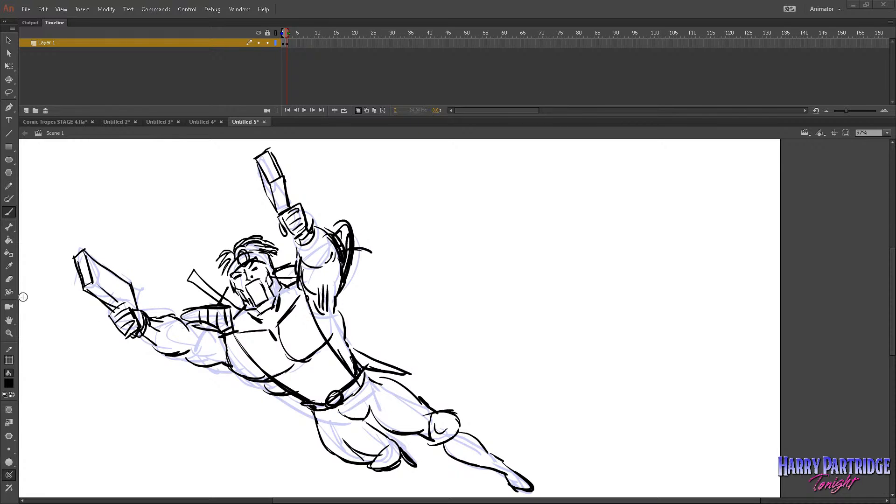
Erase parts of the face and redraw the eyes, brow and open mouth with the brush.
key("e")
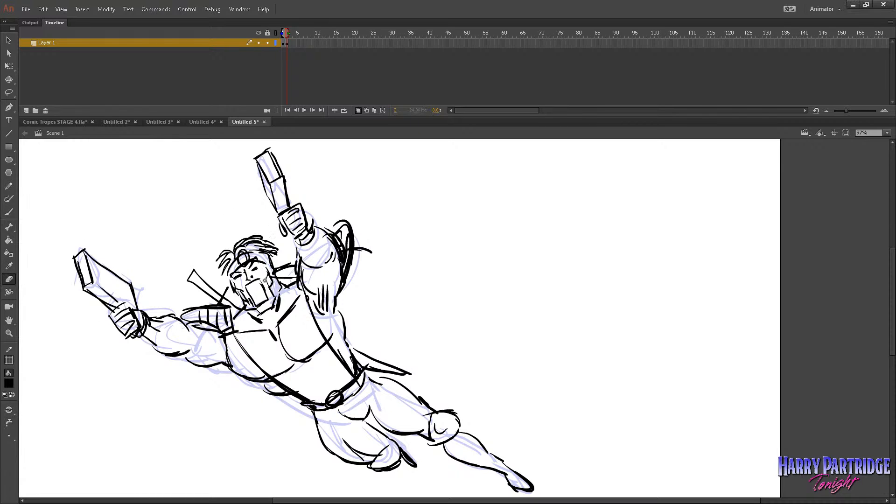
key("b")
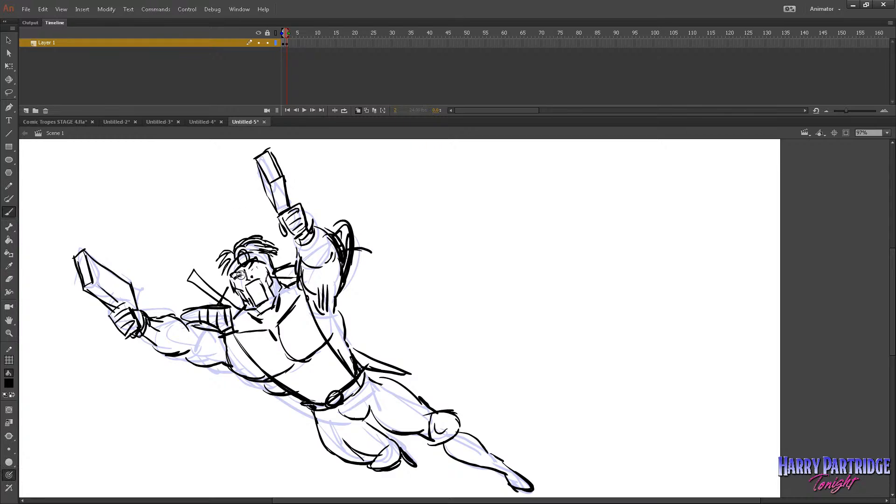
mouse_move(255, 267)
left_mouse_down()
mouse_move(256, 277)
mouse_move(256, 266)
left_mouse_up()
key("ctrl+z")
left_click(8, 280)
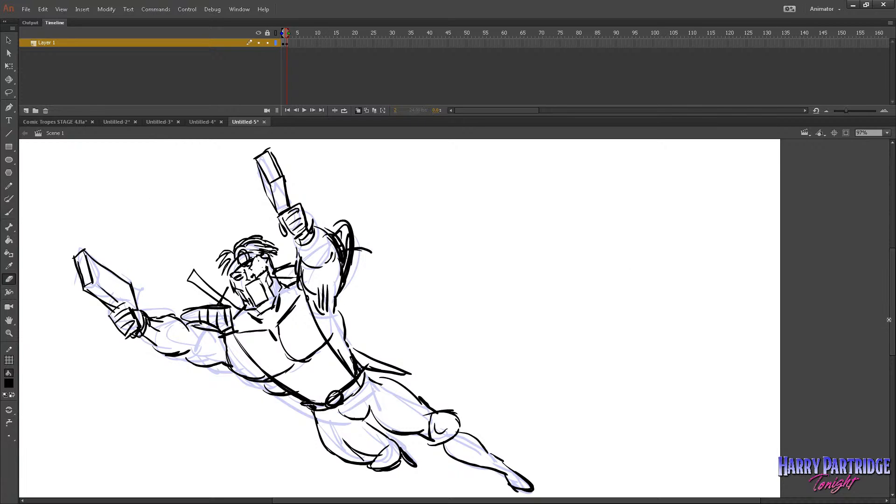
scroll(892, 324, "down", 3)
left_click(9, 213)
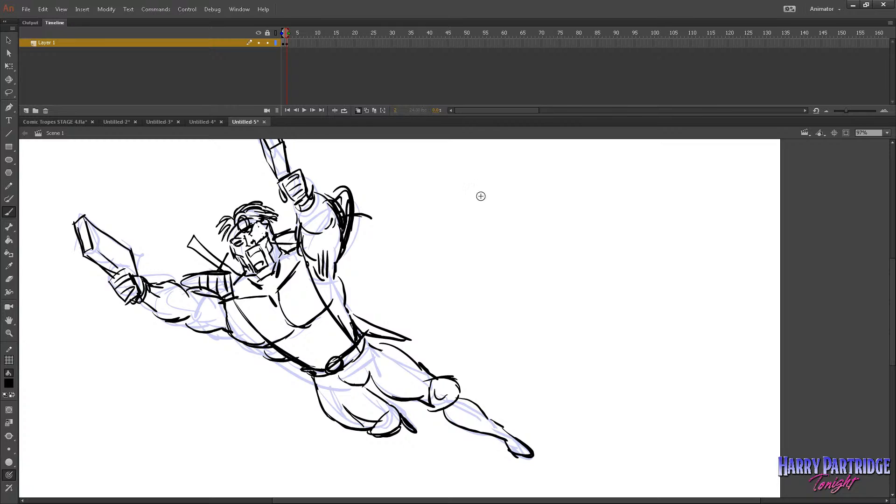
Sketch the angry brows, eyes, nose and one cheek of a large face in the empty area beside the figure.
mouse_move(448, 181)
left_mouse_down()
mouse_move(481, 205)
mouse_move(469, 208)
mouse_move(488, 212)
mouse_move(554, 183)
left_mouse_up()
key("ctrl+z")
left_click_drag(517, 209, 533, 205)
mouse_move(515, 213)
left_mouse_down()
mouse_move(531, 213)
mouse_move(495, 235)
left_mouse_up()
key("ctrl+z")
mouse_move(494, 236)
left_mouse_down()
mouse_move(502, 248)
mouse_move(514, 246)
mouse_move(508, 238)
left_mouse_up()
key("ctrl+z")
left_click_drag(448, 208, 472, 243)
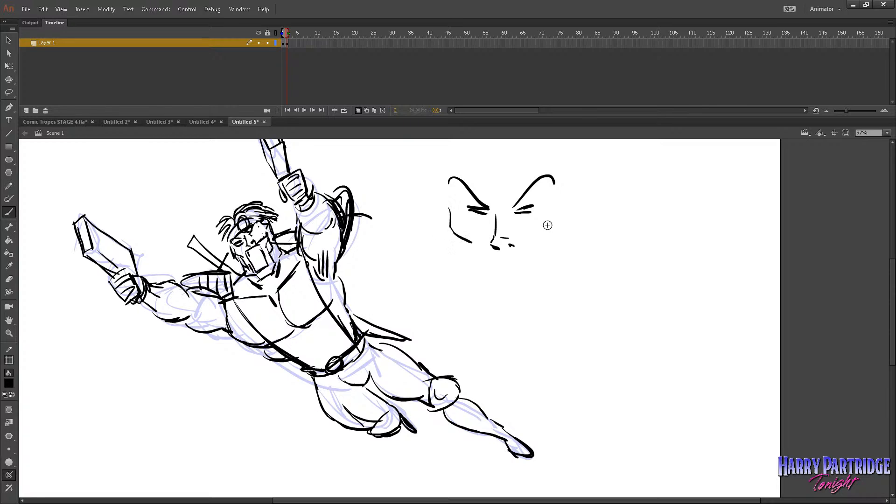
Add the other cheek and the wrinkles between the brows and around the eye to the large face.
left_click_drag(567, 206, 551, 237)
left_click_drag(507, 192, 507, 209)
left_click_drag(500, 192, 499, 206)
mouse_move(480, 176)
left_mouse_down()
mouse_move(488, 190)
mouse_move(511, 170)
left_mouse_up()
left_click_drag(542, 203, 558, 202)
mouse_move(541, 210)
left_mouse_down()
mouse_move(549, 213)
mouse_move(544, 237)
left_mouse_up()
Draw the square open mouth, chin, jaw and cheek lines of the large face.
left_click_drag(476, 240, 533, 250)
mouse_move(532, 251)
left_mouse_down()
mouse_move(534, 279)
mouse_move(489, 293)
mouse_move(488, 276)
mouse_move(489, 293)
left_mouse_up()
mouse_move(462, 239)
left_mouse_down()
mouse_move(479, 300)
mouse_move(511, 300)
mouse_move(498, 323)
left_mouse_up()
mouse_move(540, 317)
left_mouse_down()
mouse_move(574, 287)
mouse_move(575, 247)
left_mouse_up()
mouse_move(552, 242)
left_mouse_down()
mouse_move(560, 248)
mouse_move(547, 281)
left_mouse_up()
left_click_drag(460, 254, 465, 295)
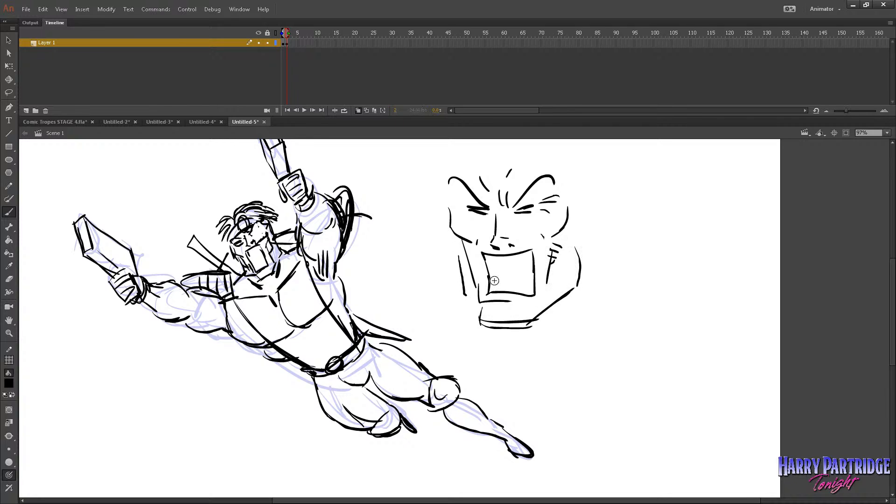
Add teeth and crease lines around the large face's mouth and black in the mouth's interior.
mouse_move(488, 262)
left_mouse_down()
mouse_move(491, 273)
mouse_move(526, 271)
mouse_move(522, 259)
left_mouse_up()
left_click_drag(539, 246, 535, 284)
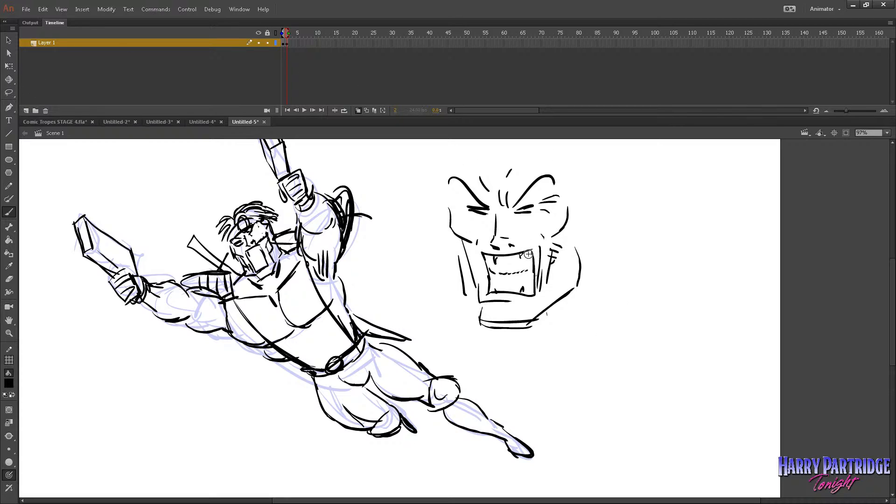
left_click(9, 92)
mouse_move(516, 265)
left_mouse_down()
mouse_move(536, 279)
mouse_move(517, 266)
mouse_move(495, 272)
mouse_move(520, 282)
mouse_move(529, 276)
mouse_move(518, 280)
left_mouse_up()
key("Delete")
key("b")
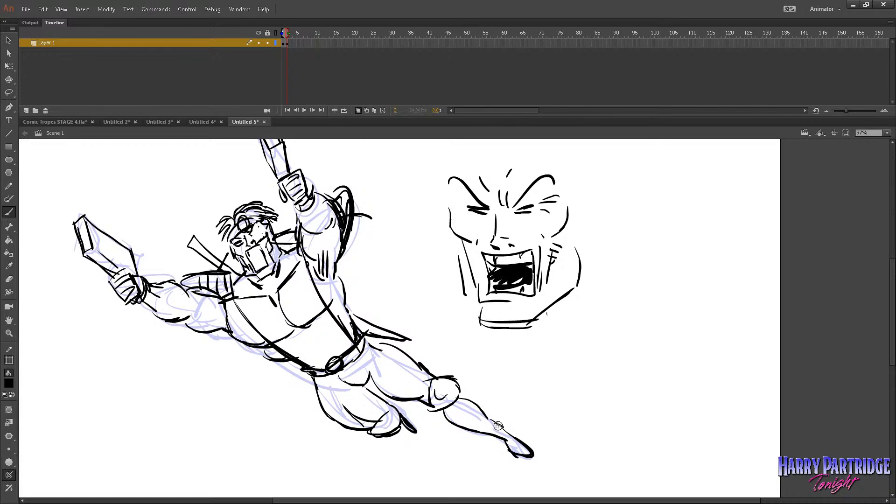
Lasso the large face sketch beside the figure and delete it.
left_click(9, 94)
mouse_move(462, 266)
left_mouse_down()
mouse_move(659, 280)
mouse_move(556, 146)
mouse_move(445, 280)
left_mouse_up()
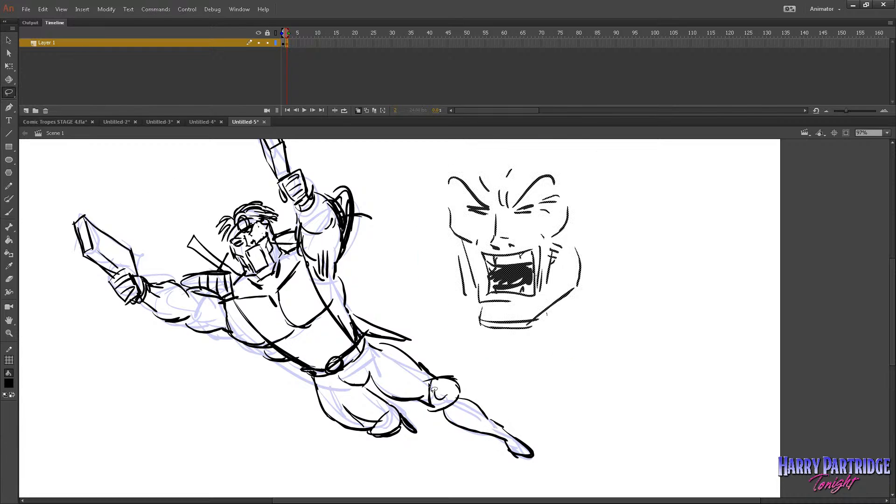
key("Delete")
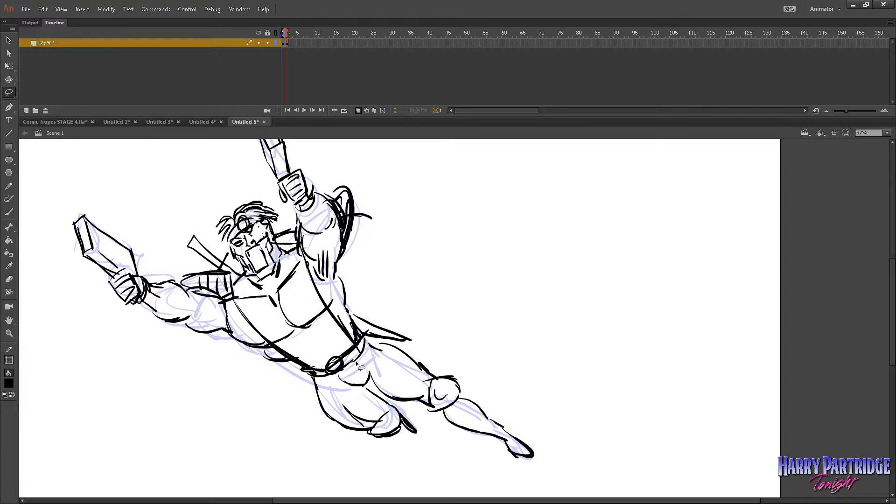
Brush a strapped pouch onto the front thigh and bulky looped pouches around the other thigh.
key("b")
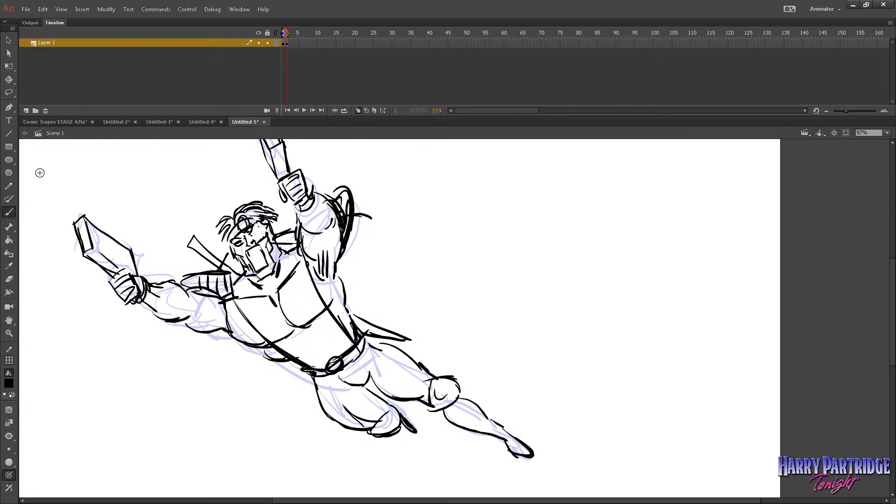
left_click_drag(367, 356, 373, 384)
mouse_move(400, 353)
left_mouse_down()
mouse_move(378, 383)
mouse_move(393, 368)
mouse_move(409, 388)
left_mouse_up()
mouse_move(408, 388)
left_mouse_down()
mouse_move(386, 370)
mouse_move(406, 361)
left_mouse_up()
left_click_drag(394, 345, 420, 361)
mouse_move(323, 403)
left_mouse_down()
mouse_move(338, 425)
mouse_move(339, 414)
mouse_move(363, 400)
left_mouse_up()
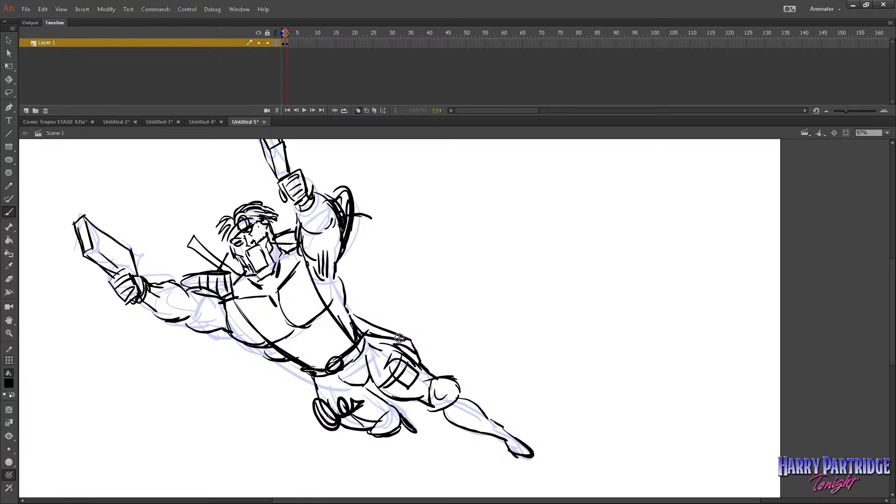
Draw pouches along both chest straps and thicken the strap end and the belt.
mouse_move(316, 277)
left_mouse_down()
mouse_move(298, 292)
mouse_move(310, 310)
left_mouse_up()
mouse_move(317, 281)
left_mouse_down()
mouse_move(310, 312)
mouse_move(338, 305)
left_mouse_up()
mouse_move(249, 316)
left_mouse_down()
mouse_move(254, 341)
mouse_move(282, 337)
left_mouse_up()
left_click_drag(325, 312, 348, 342)
left_click_drag(357, 344, 308, 367)
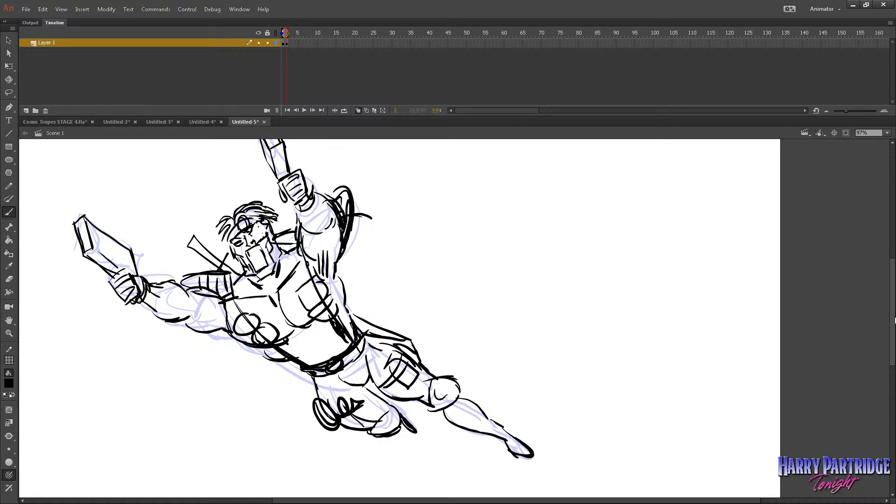
Redraw the muzzle end of the raised gun with heavier brush strokes.
scroll(468, 294, "up", 3)
left_click_drag(254, 159, 269, 152)
mouse_move(257, 163)
left_mouse_down()
mouse_move(268, 182)
mouse_move(282, 185)
left_mouse_up()
Remove the rough sketch frame from Layer 1, keeping only the refined drawing.
left_click(9, 333)
left_click(489, 333)
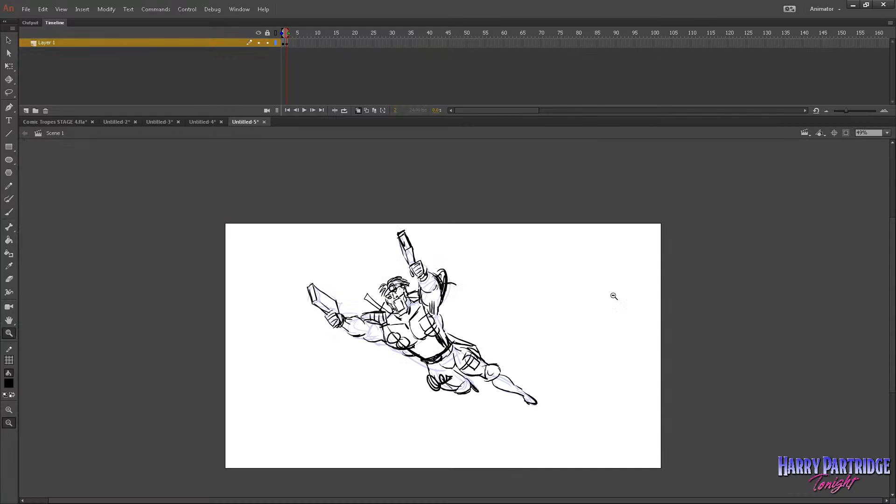
left_click_drag(728, 201, 265, 468)
right_click(283, 44)
left_click(309, 105)
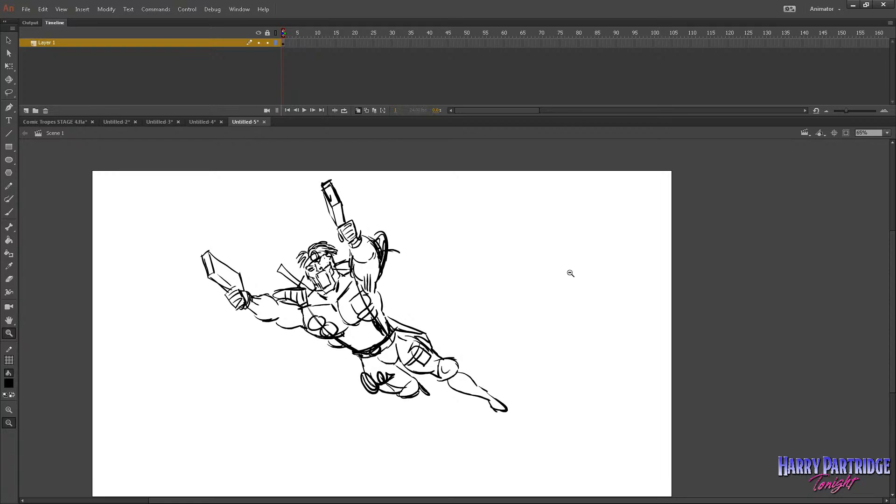
key("b")
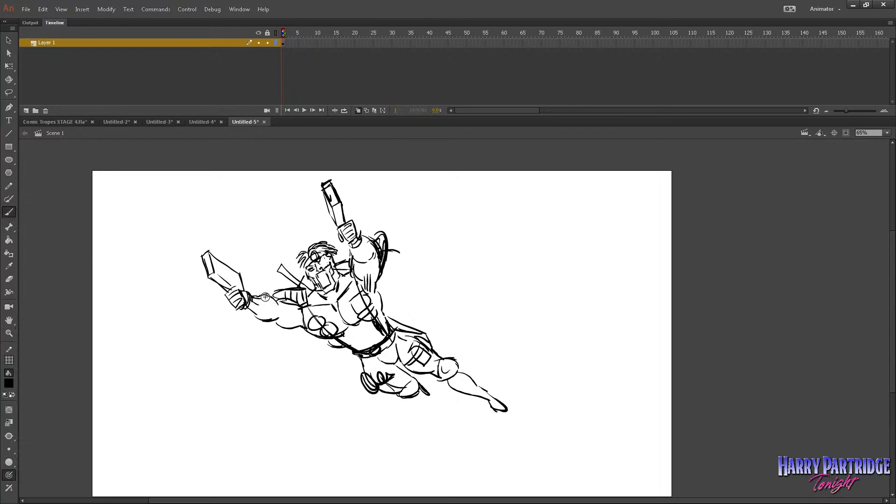
mouse_move(257, 310)
left_mouse_down()
mouse_move(277, 301)
mouse_move(260, 273)
left_mouse_up()
left_click_drag(276, 294, 270, 219)
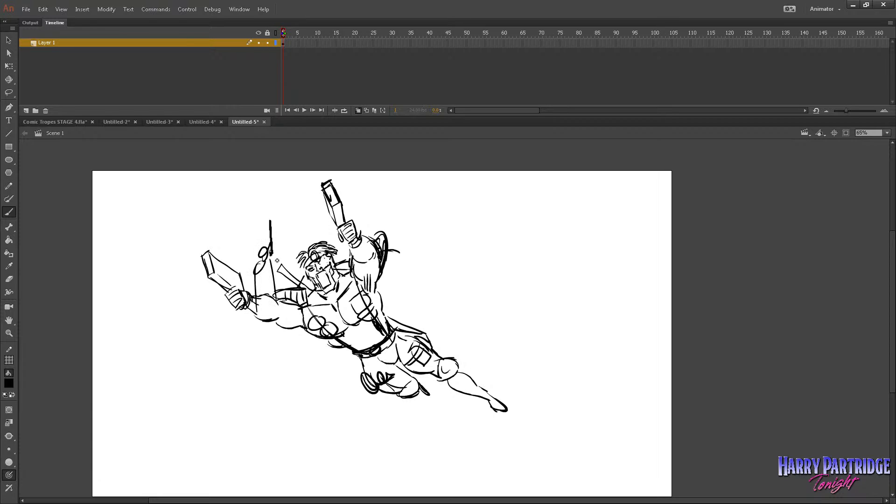
left_click_drag(275, 259, 274, 218)
key("ctrl+z")
key("ctrl+z")
key("ctrl+z")
key("ctrl+z")
key("ctrl+z")
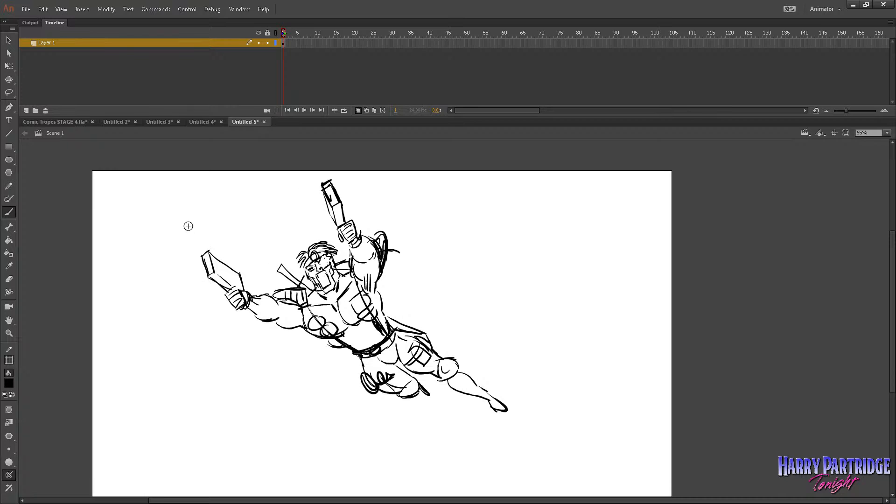
mouse_move(192, 231)
left_mouse_down()
mouse_move(166, 256)
mouse_move(193, 252)
left_mouse_up()
mouse_move(322, 186)
left_mouse_down()
mouse_move(321, 157)
mouse_move(333, 174)
left_mouse_up()
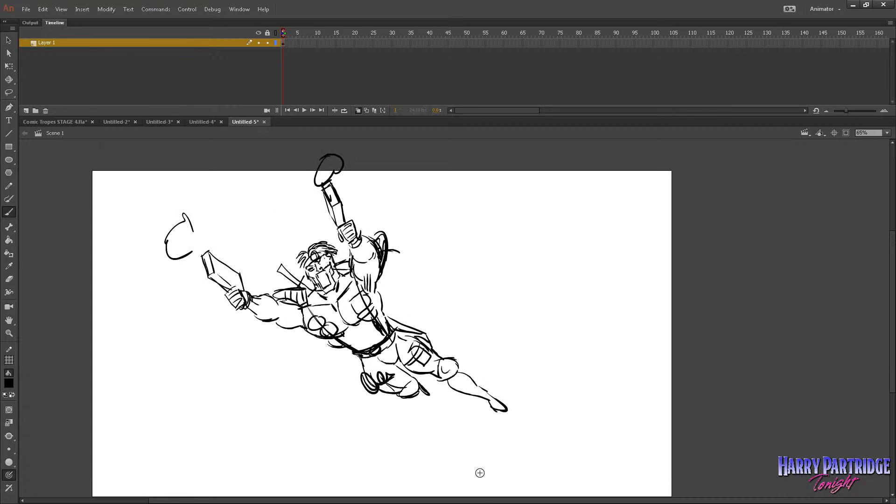
key("ctrl+z")
key("ctrl+z")
Select the whole figure drawing and move it down and right toward the middle of the stage.
left_click(285, 42)
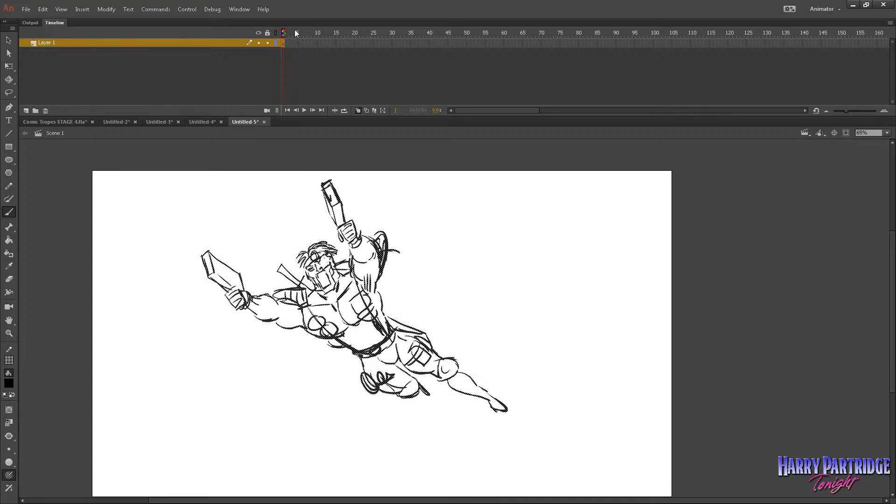
left_click(9, 41)
mouse_move(355, 264)
left_mouse_down()
mouse_move(430, 304)
mouse_move(402, 295)
left_mouse_up()
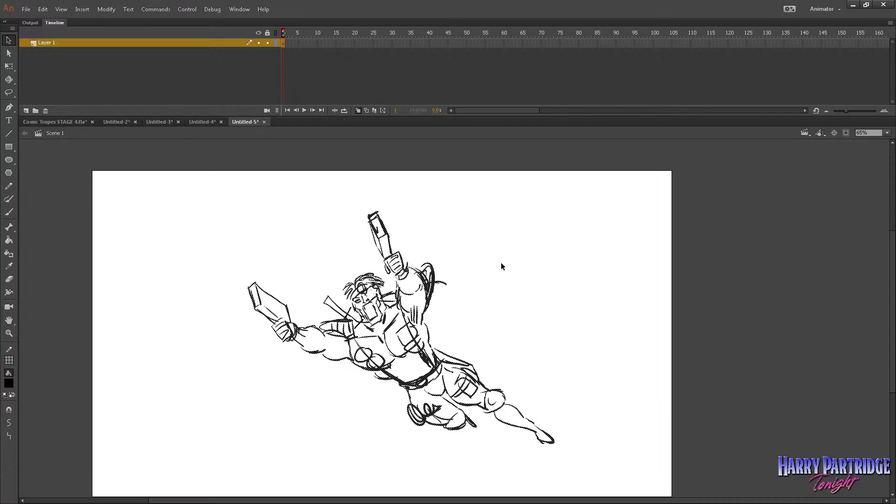
key("m")
left_click(430, 265)
left_click(520, 268)
Brush contour bands onto the raised arm and add lines on the chest and the lower leg.
left_click(9, 211)
left_click_drag(426, 290, 426, 290)
mouse_move(401, 310)
left_mouse_down()
mouse_move(423, 313)
mouse_move(423, 325)
left_mouse_up()
left_click_drag(424, 313, 423, 326)
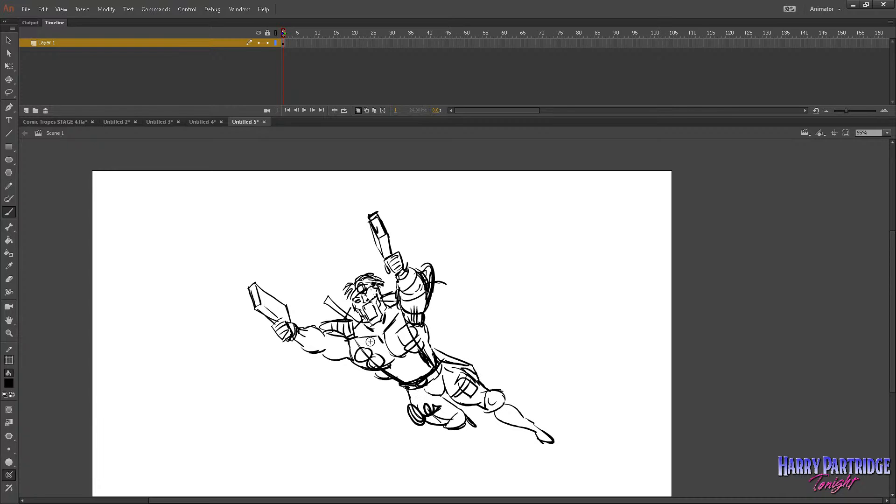
left_click_drag(393, 351, 401, 312)
left_click_drag(521, 410, 542, 438)
Select the whole drawing on frame 1 and recolour its lines light grey.
left_click(284, 42)
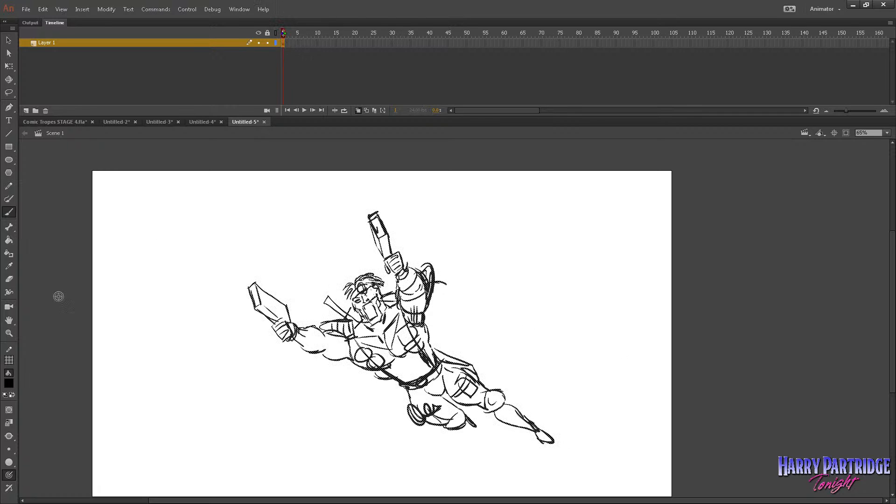
left_click(11, 383)
left_click(44, 439)
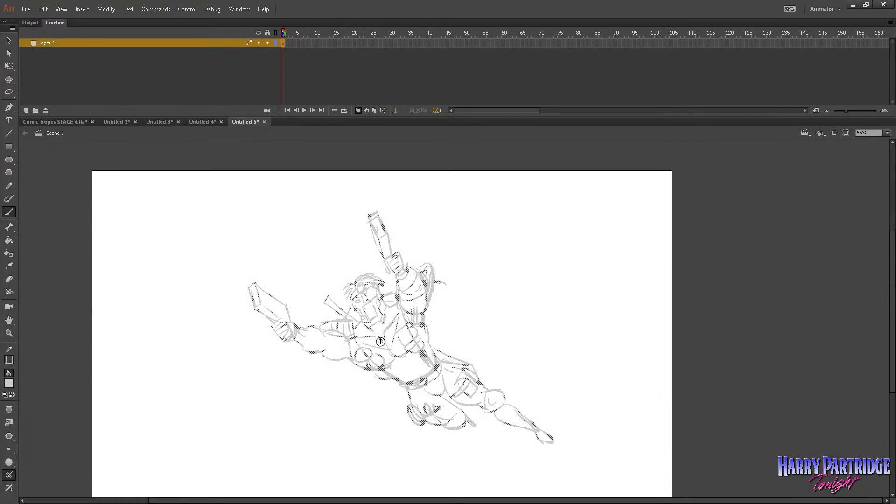
Export the light grey figure sketch from the document.
left_click(13, 10)
left_click(25, 10)
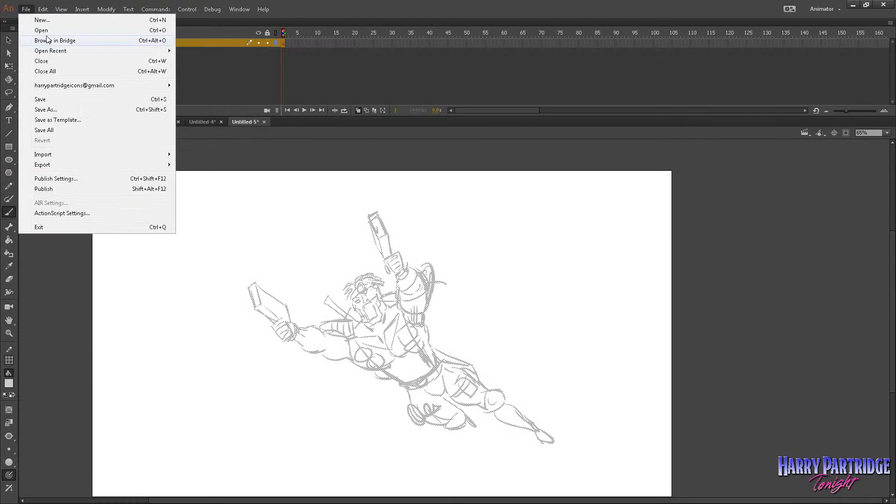
mouse_move(100, 164)
left_click(215, 187)
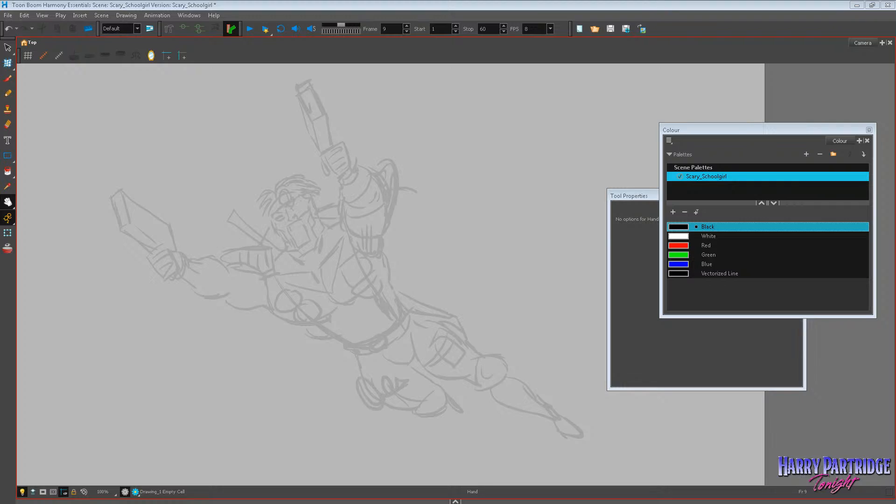
Switch to the browser, examine the Youngblood #2 cover on Pinterest, and return to Toon Boom Harmony.
key("alt+Tab")
scroll(338, 202, "down", 4)
scroll(338, 202, "up", 3)
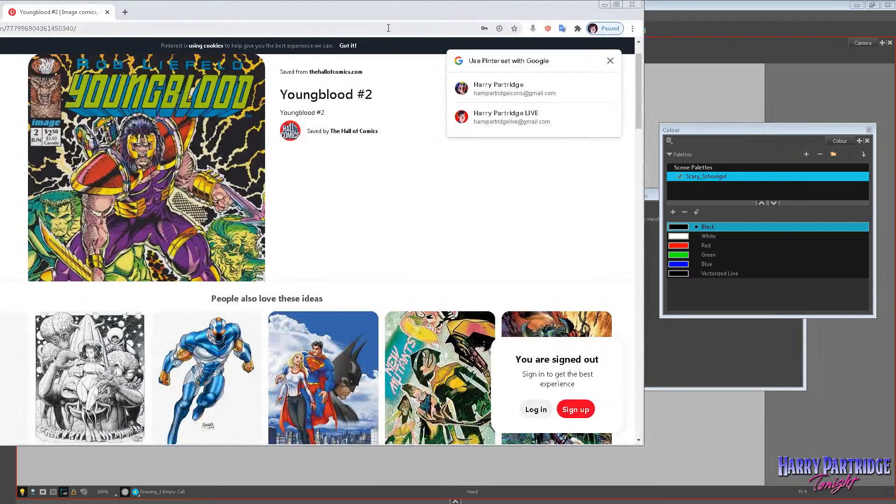
key("alt+Tab")
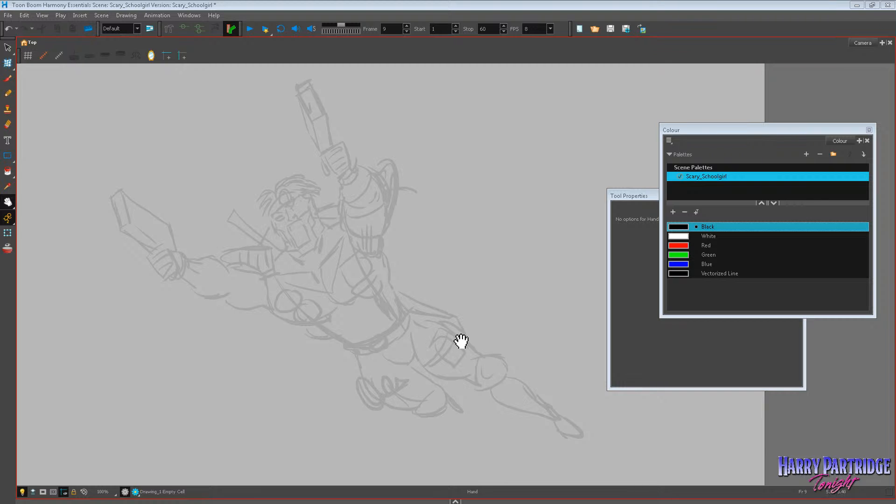
left_click(8, 78)
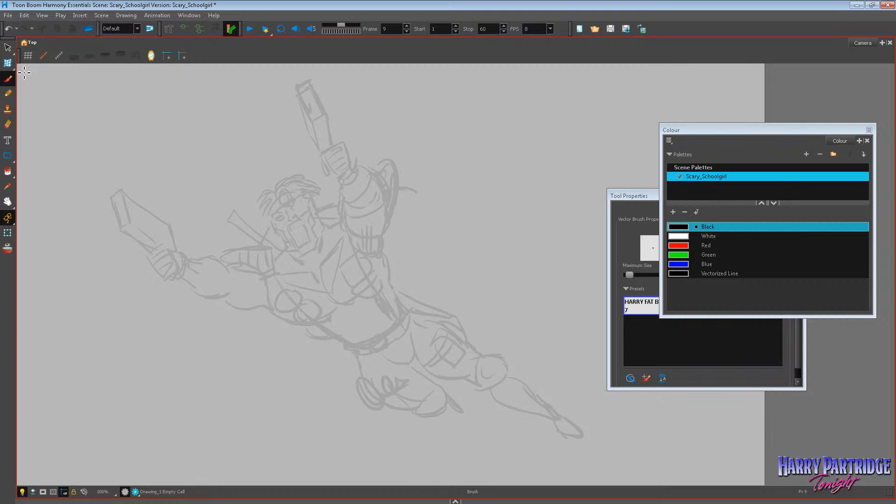
left_click_drag(352, 241, 342, 329)
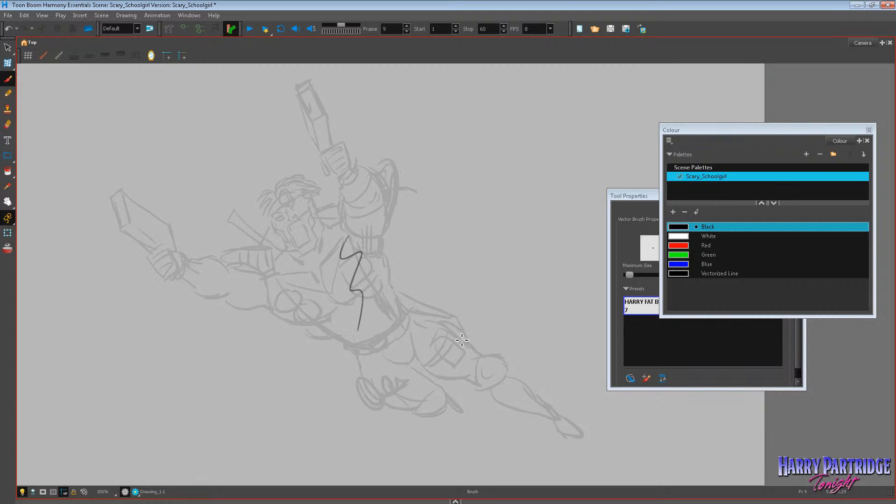
key("ctrl+z")
Go to frame 1 and add a new drawing layer above Drawing_1 in the timeline.
left_click(455, 501)
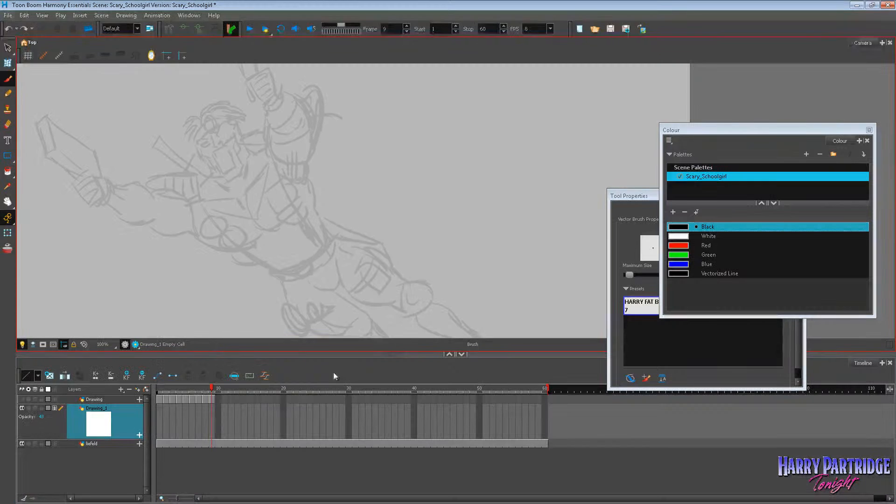
left_click(159, 436)
right_click(113, 411)
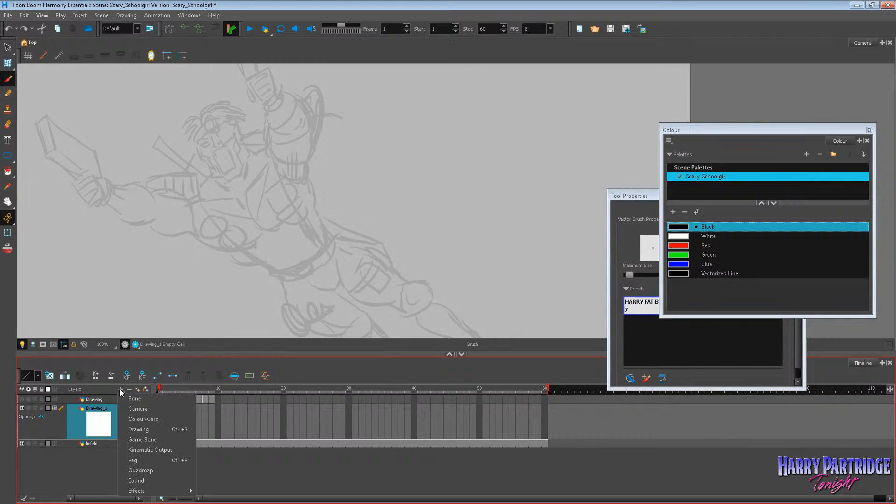
left_click(149, 422)
left_click(457, 270)
left_click(494, 271)
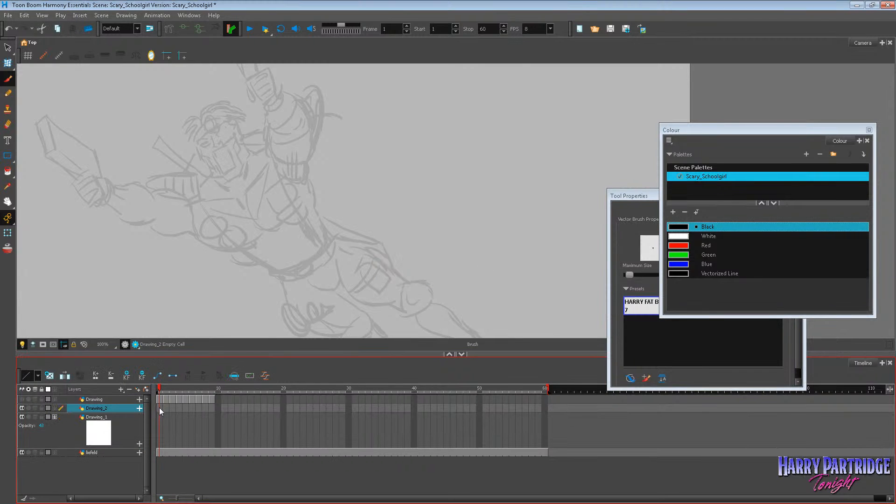
left_click_drag(298, 354, 287, 501)
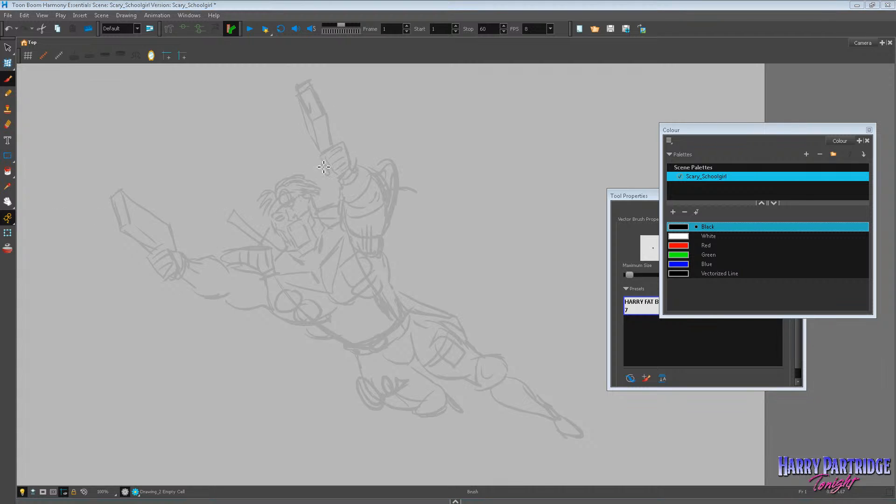
Try inking the brow lines with the black brush over the enlarged face of the grey sketch.
left_click(7, 202)
scroll(290, 214, "up", 3)
left_click_drag(290, 215, 284, 244)
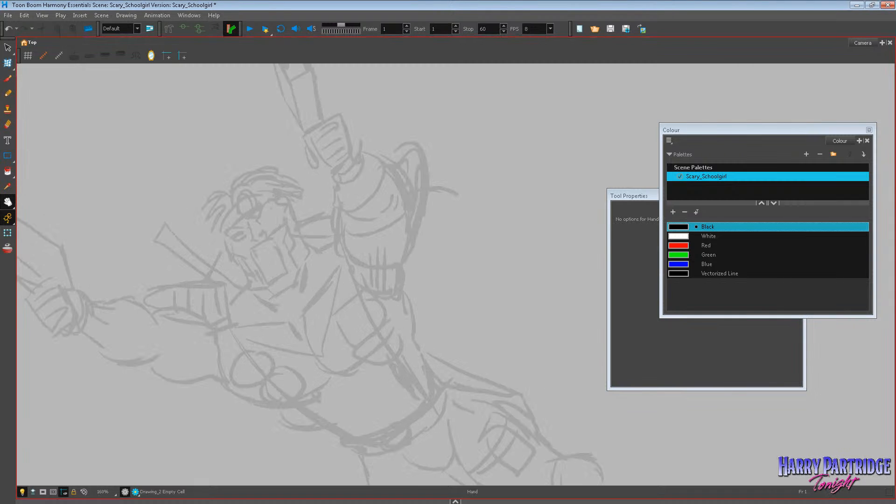
scroll(140, 201, "up", 1)
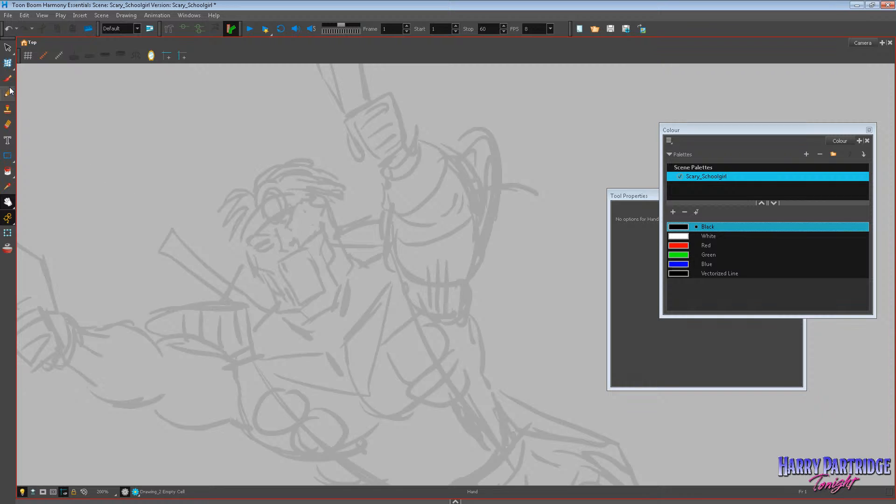
key("alt+b")
mouse_move(246, 240)
left_mouse_down()
mouse_move(287, 237)
mouse_move(311, 201)
left_mouse_up()
key("ctrl+z")
key("ctrl+z")
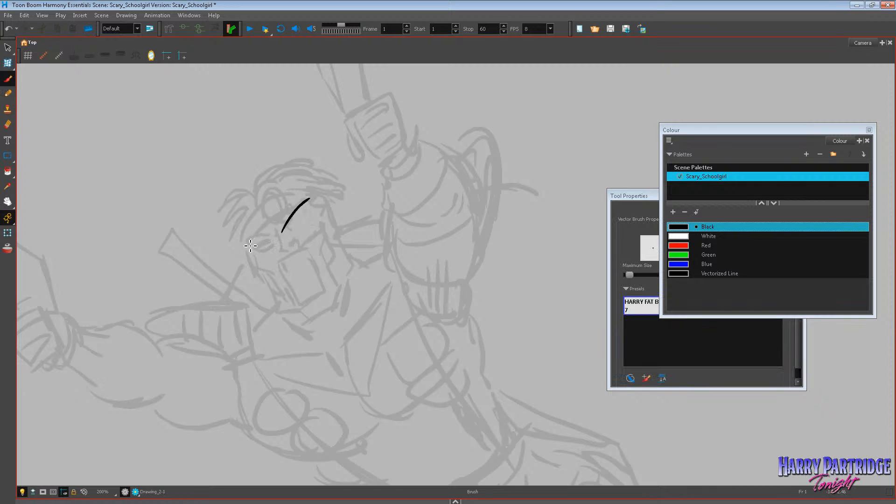
mouse_move(245, 239)
left_mouse_down()
mouse_move(284, 232)
mouse_move(312, 199)
left_mouse_up()
key("ctrl+z")
key("ctrl+z")
key("ctrl+z")
key("ctrl+z")
key("ctrl+z")
Ink the brow lines in black over the figure's face with the Brush tool.
key("alt+s")
key("alt+b")
mouse_move(247, 233)
left_mouse_down()
mouse_move(283, 235)
mouse_move(307, 201)
left_mouse_up()
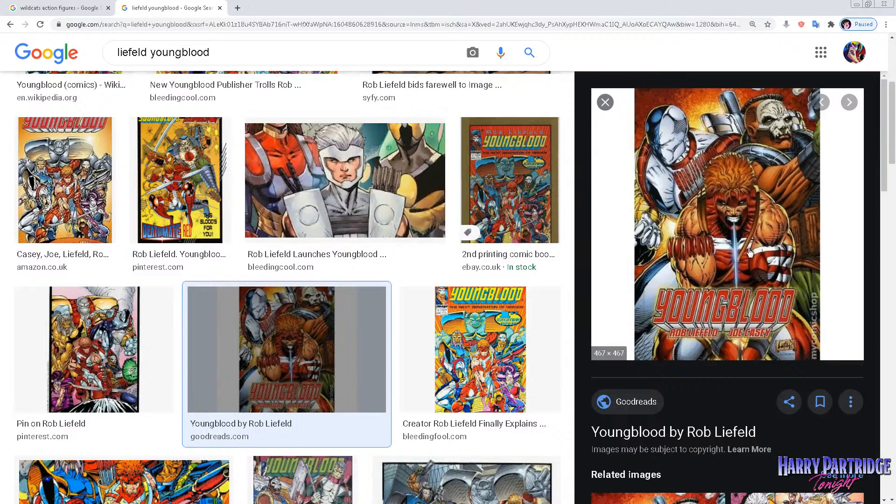
Switch to the browser and open the Bleeding Cool Youngblood image of the silver-helmeted hero for reference.
left_click(363, 157)
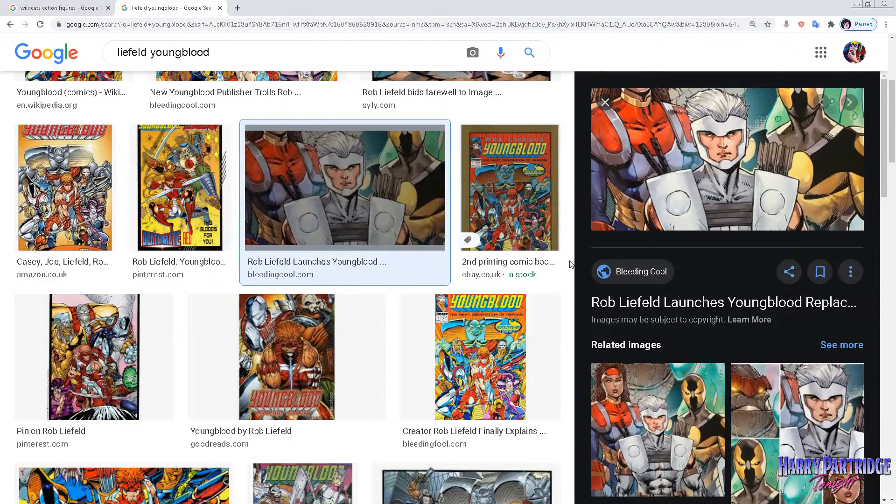
Switch back to Harmony, shorten the brow stroke, ink the cheek lines in black and try a first outline of the open mouth.
left_click(540, 210)
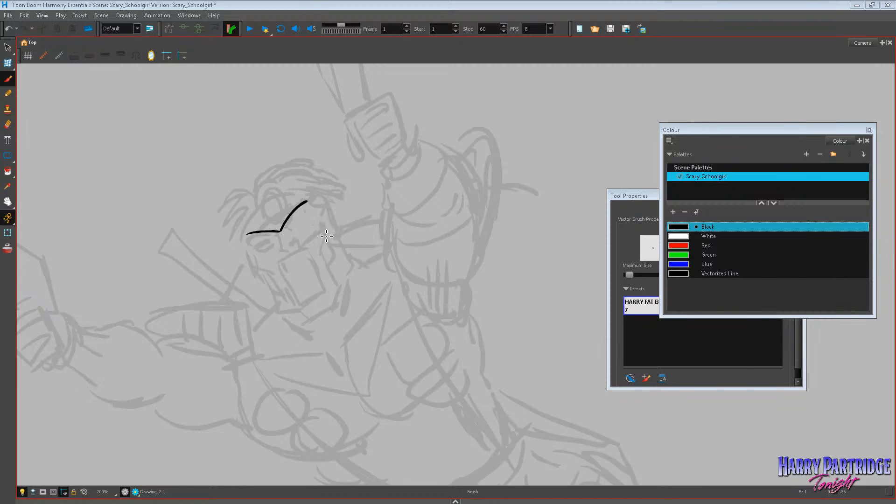
key("ctrl+z")
left_click_drag(319, 224, 323, 244)
left_click_drag(313, 246, 323, 249)
mouse_move(256, 254)
left_mouse_down()
mouse_move(261, 271)
mouse_move(287, 281)
mouse_move(287, 265)
mouse_move(306, 255)
mouse_move(312, 259)
mouse_move(285, 273)
mouse_move(303, 306)
mouse_move(327, 293)
left_mouse_up()
key("ctrl+z")
key("ctrl+z")
key("ctrl+z")
key("ctrl+z")
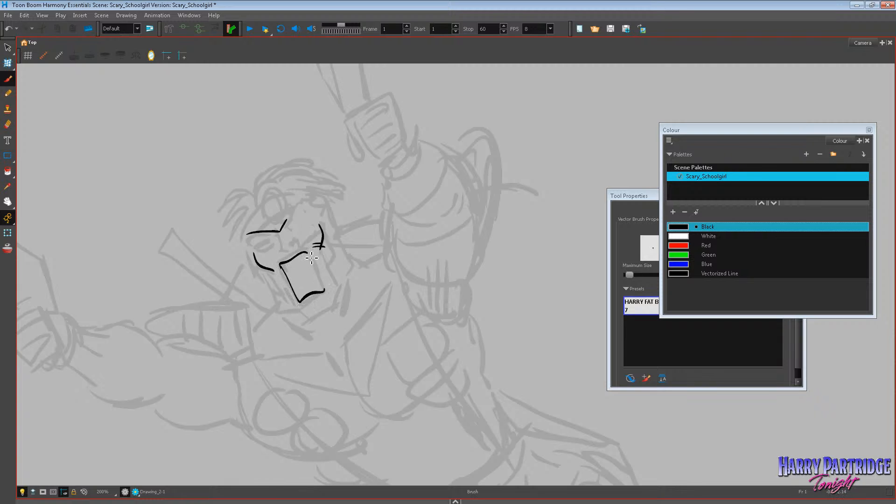
Undo the rough mouth strokes and redraw the open mouth as a slanted four-sided outline.
key("ctrl+z")
key("ctrl+z")
key("ctrl+z")
mouse_move(282, 265)
left_mouse_down()
mouse_move(305, 253)
mouse_move(299, 297)
mouse_move(326, 289)
left_mouse_up()
left_click_drag(311, 256, 325, 289)
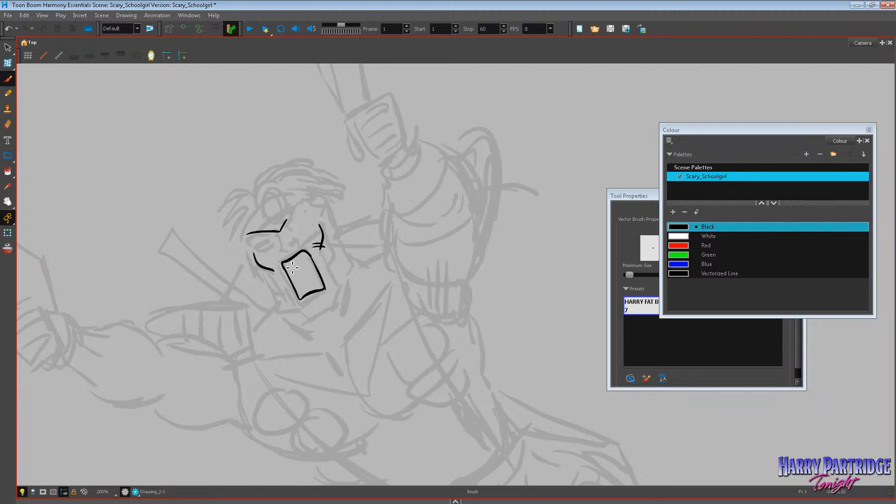
Ink the upper and lower teeth inside the open mouth with the black brush.
mouse_move(286, 266)
left_mouse_down()
mouse_move(290, 274)
mouse_move(310, 256)
left_mouse_up()
mouse_move(302, 297)
left_mouse_down()
mouse_move(324, 283)
mouse_move(334, 299)
mouse_move(333, 284)
left_mouse_up()
left_click(7, 63)
left_click(344, 219)
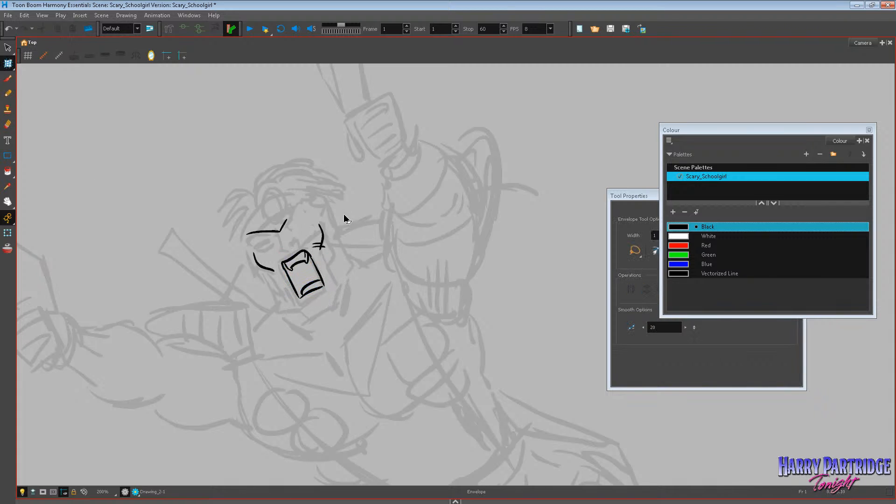
left_click(7, 79)
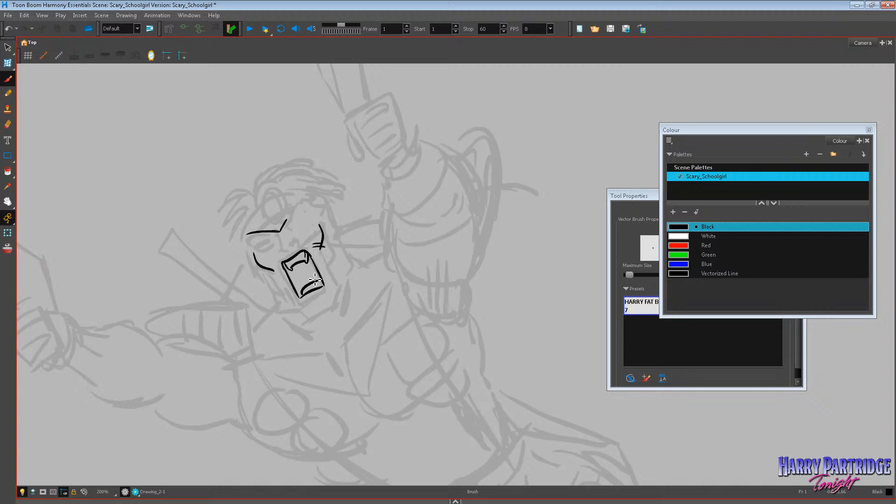
Ink the chin contour and the crease lines on both cheeks around the mouth.
mouse_move(306, 306)
left_mouse_down()
mouse_move(329, 300)
mouse_move(344, 269)
mouse_move(331, 240)
mouse_move(333, 270)
left_mouse_up()
mouse_move(273, 270)
left_mouse_down()
mouse_move(284, 291)
mouse_move(267, 273)
left_mouse_up()
key("ctrl+z")
key("ctrl+z")
left_click_drag(274, 265, 272, 274)
left_click_drag(304, 241, 314, 258)
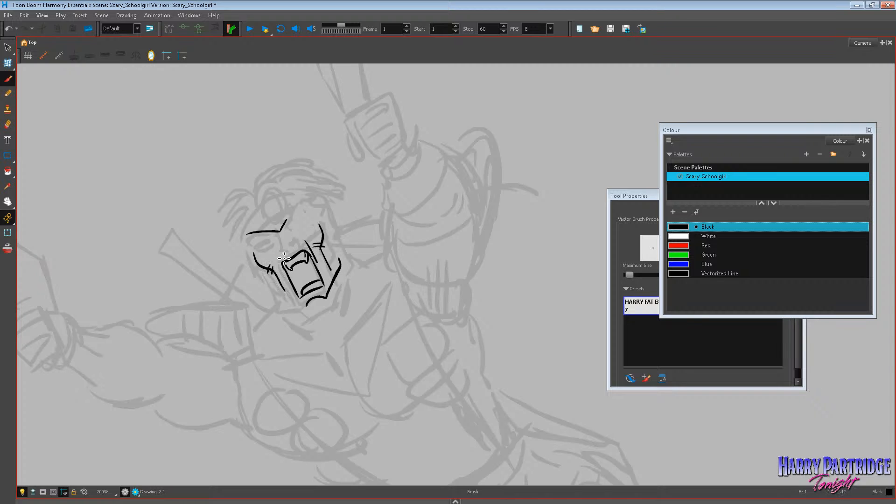
key("ctrl+z")
Ink the nose and the shadowed, narrowed eye beneath the brow in black, redoing stray strokes.
scroll(456, 275, "down", 4)
scroll(455, 274, "up", 3)
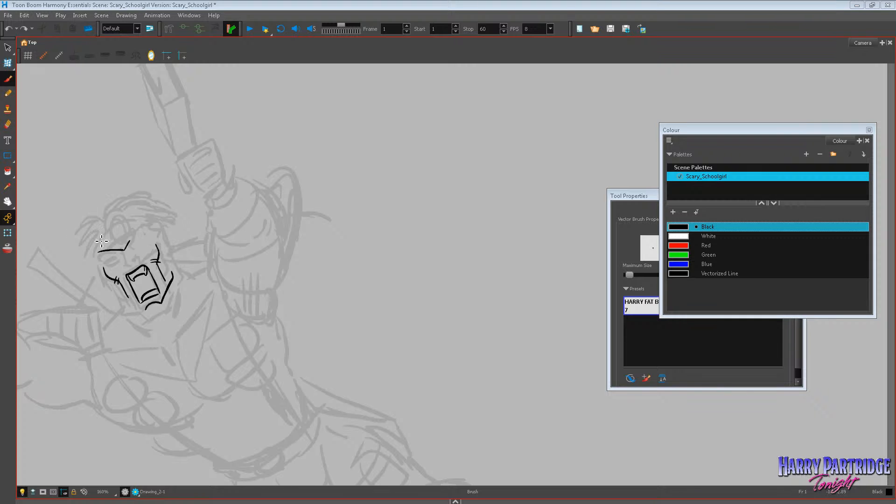
key("space")
left_click_drag(117, 212, 189, 211)
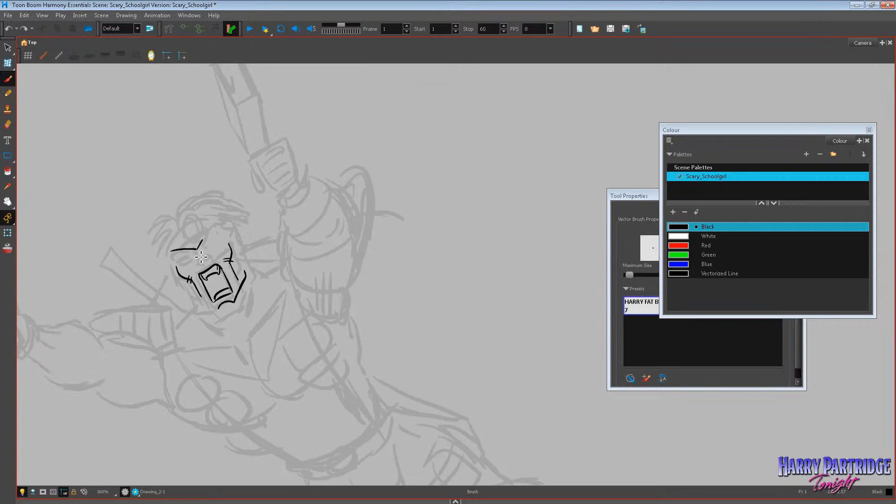
mouse_move(196, 253)
left_mouse_down()
mouse_move(204, 268)
mouse_move(211, 258)
mouse_move(204, 265)
left_mouse_up()
key("ctrl+z")
key("ctrl+z")
left_click_drag(207, 254, 204, 266)
left_click_drag(186, 278, 177, 254)
left_click_drag(183, 261, 219, 244)
key("ctrl+z")
key("ctrl+z")
mouse_move(177, 265)
left_mouse_down()
mouse_move(198, 260)
mouse_move(191, 258)
left_mouse_up()
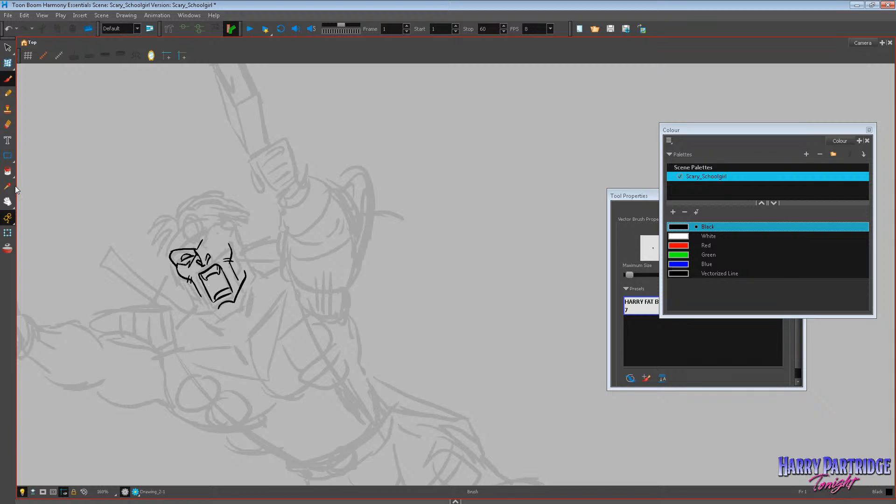
Fill the inside of the mouth and the eye socket with black using the Paint tool.
left_click(8, 171)
left_click(213, 287)
left_click(223, 279)
left_click(194, 254)
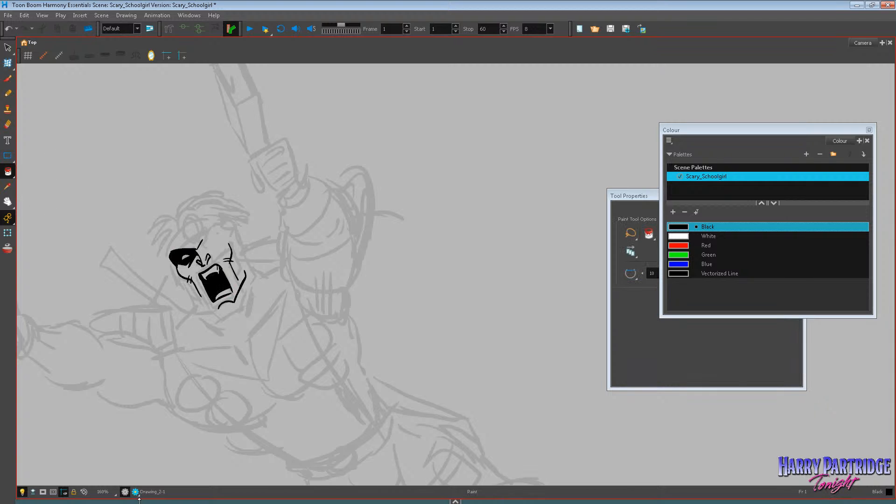
Ink the lower jaw line from the cheek to the chin with the Brush tool, redoing the first attempt.
key("alt+b")
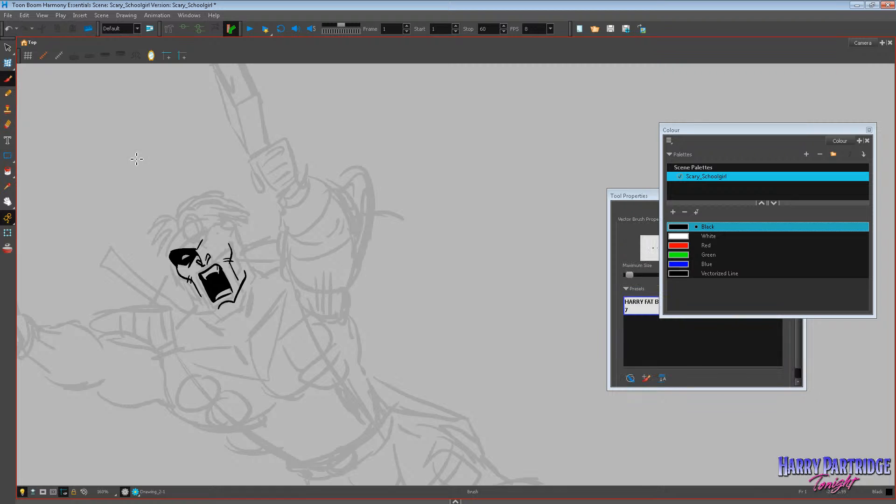
mouse_move(186, 292)
left_mouse_down()
mouse_move(220, 318)
mouse_move(244, 308)
left_mouse_up()
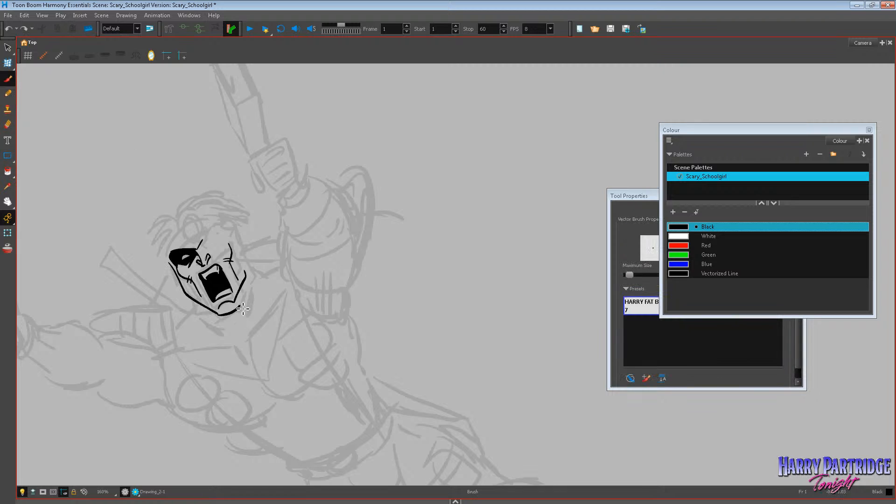
key("ctrl+z")
key("ctrl+z")
mouse_move(186, 279)
left_mouse_down()
mouse_move(203, 307)
mouse_move(227, 312)
mouse_move(231, 301)
left_mouse_up()
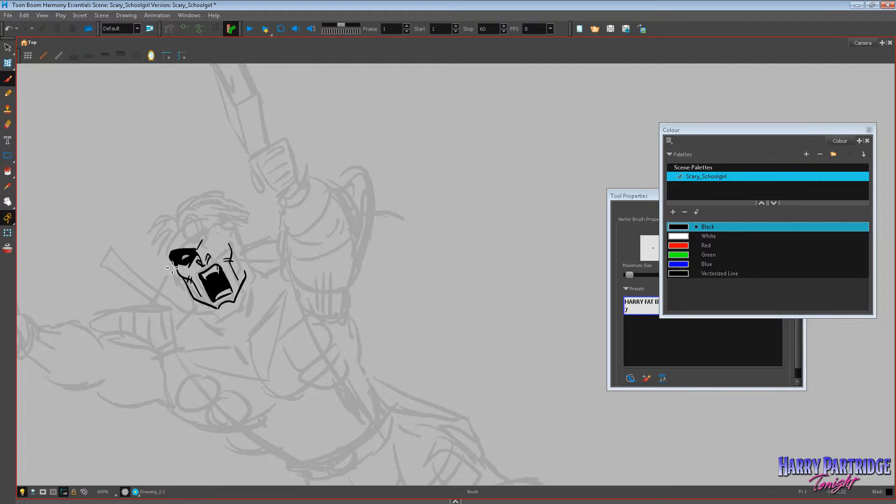
Ink the helmet's outer contour around the jaw and up the side of the face, redrawing strokes until clean.
mouse_move(171, 268)
left_mouse_down()
mouse_move(198, 312)
mouse_move(227, 321)
left_mouse_up()
key("ctrl+z")
mouse_move(172, 268)
left_mouse_down()
mouse_move(195, 304)
mouse_move(225, 321)
mouse_move(243, 312)
mouse_move(253, 274)
left_mouse_up()
key("ctrl+z")
mouse_move(172, 267)
left_mouse_down()
mouse_move(165, 248)
mouse_move(187, 225)
mouse_move(179, 230)
left_mouse_up()
key("ctrl+z")
key("ctrl+z")
key("ctrl+z")
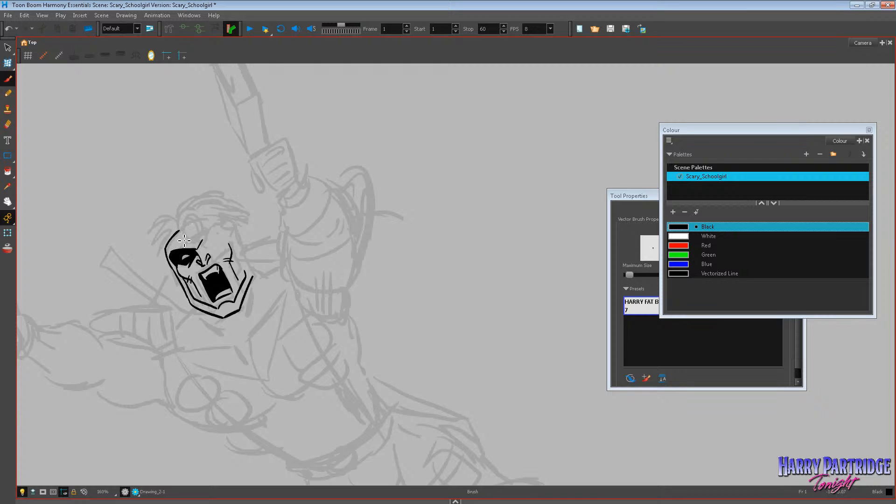
Ink the helmet's crown, the face opening over the brow and the round ear piece.
mouse_move(179, 232)
left_mouse_down()
mouse_move(236, 223)
mouse_move(204, 245)
mouse_move(230, 233)
left_mouse_up()
key("ctrl+z")
left_click_drag(225, 231, 246, 272)
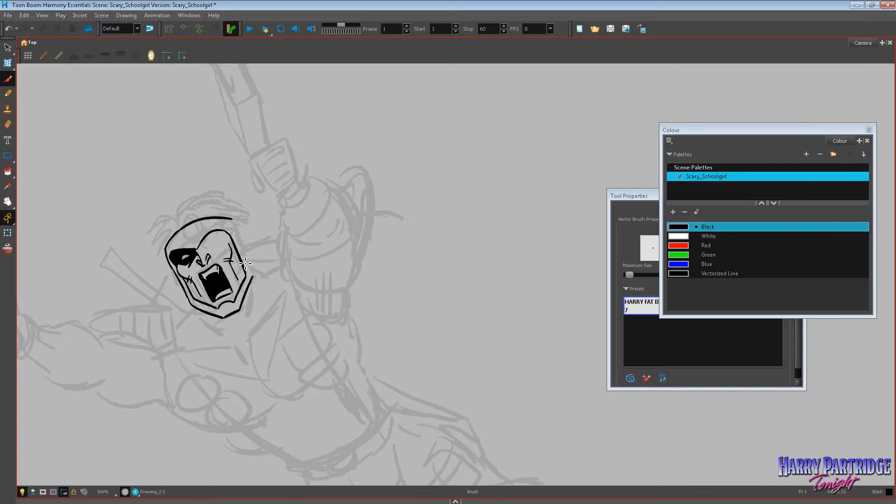
key("ctrl+z")
left_click_drag(232, 236, 248, 282)
left_click_drag(239, 236, 253, 276)
key("ctrl+z")
key("ctrl+z")
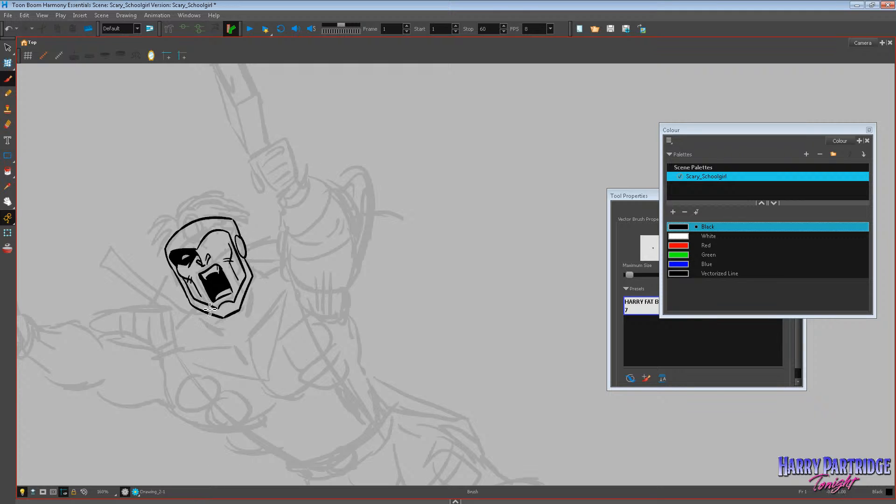
Ink the nose bridge and the neck contour lines below the helmet, undoing unsatisfactory strokes.
mouse_move(199, 310)
left_mouse_down()
mouse_move(203, 325)
mouse_move(196, 322)
left_mouse_up()
key("ctrl+z")
key("ctrl+z")
key("ctrl+z")
left_click_drag(250, 267, 269, 275)
key("ctrl+z")
key("ctrl+z")
left_click_drag(214, 258, 218, 263)
key("ctrl+z")
mouse_move(216, 325)
left_mouse_down()
mouse_move(243, 325)
mouse_move(254, 310)
mouse_move(254, 326)
mouse_move(256, 273)
mouse_move(258, 325)
mouse_move(253, 301)
mouse_move(219, 327)
mouse_move(258, 314)
mouse_move(225, 337)
mouse_move(247, 334)
mouse_move(234, 343)
mouse_move(257, 325)
left_mouse_up()
key("ctrl+z")
key("ctrl+z")
key("ctrl+z")
key("ctrl+z")
key("ctrl+z")
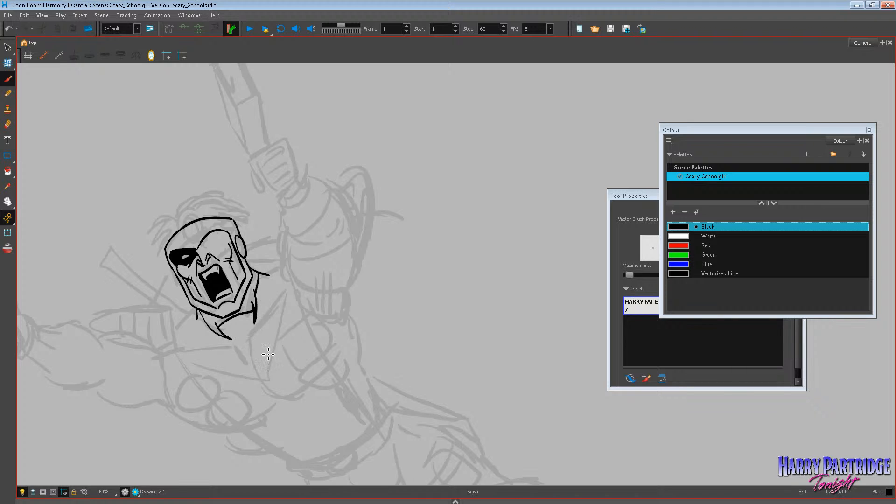
Close the gaps in the neck lines and fill the neck shadow beneath the jaw with black.
key("alt+i")
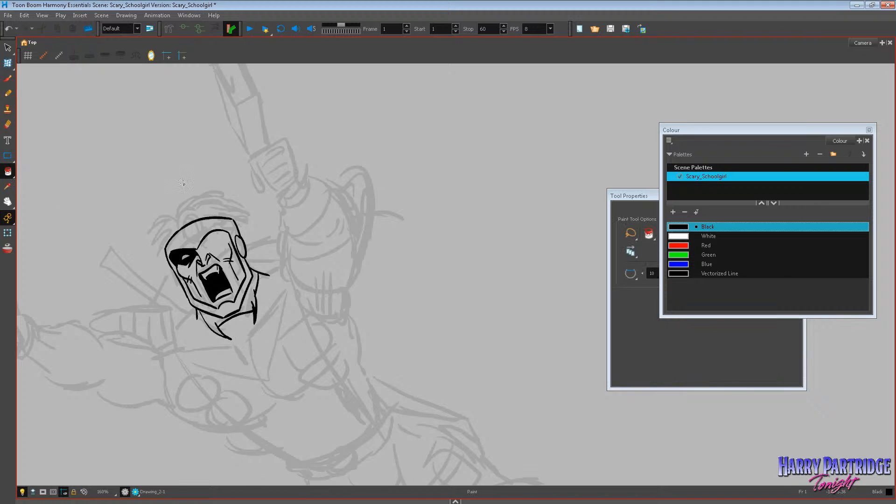
key("alt+b")
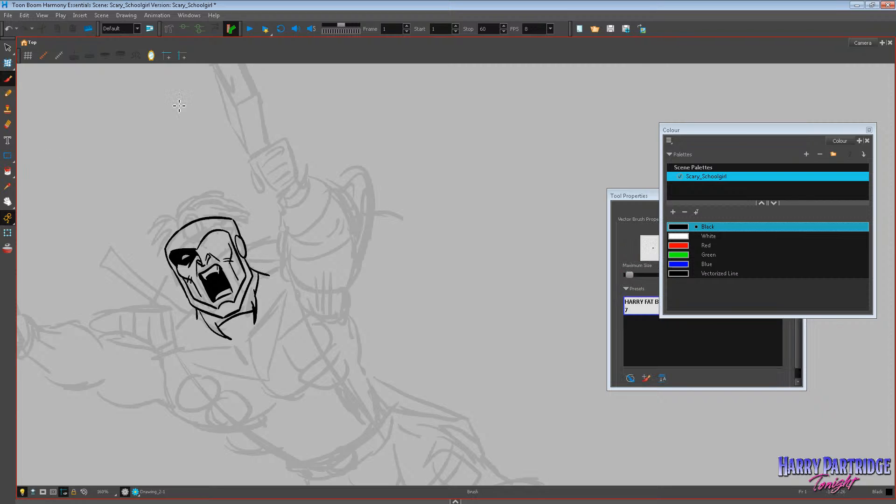
left_click_drag(256, 277, 257, 299)
key("alt+i")
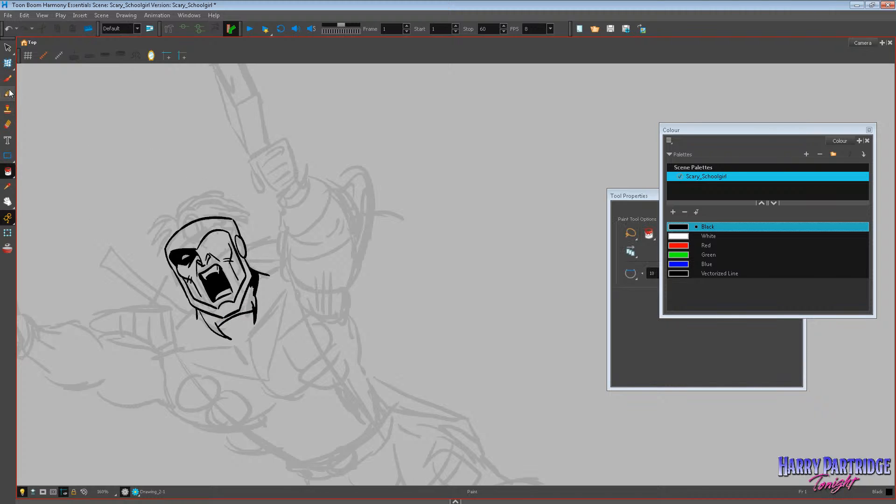
key("alt+b")
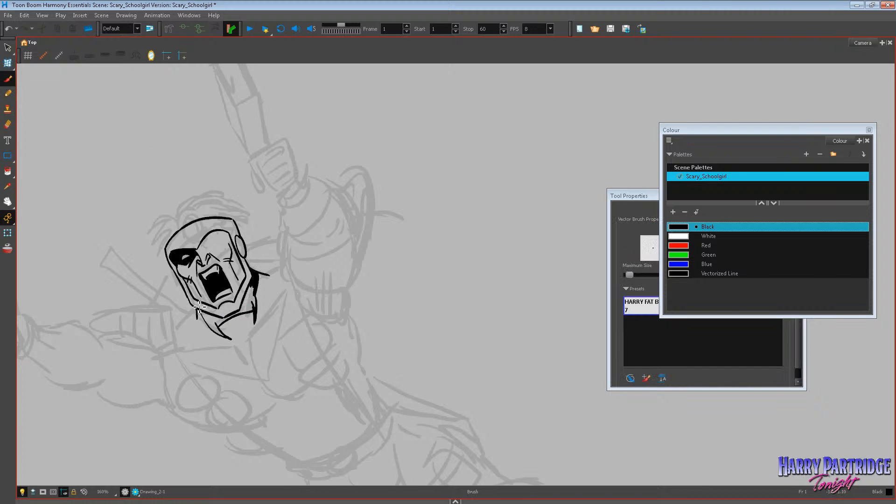
key("alt+i")
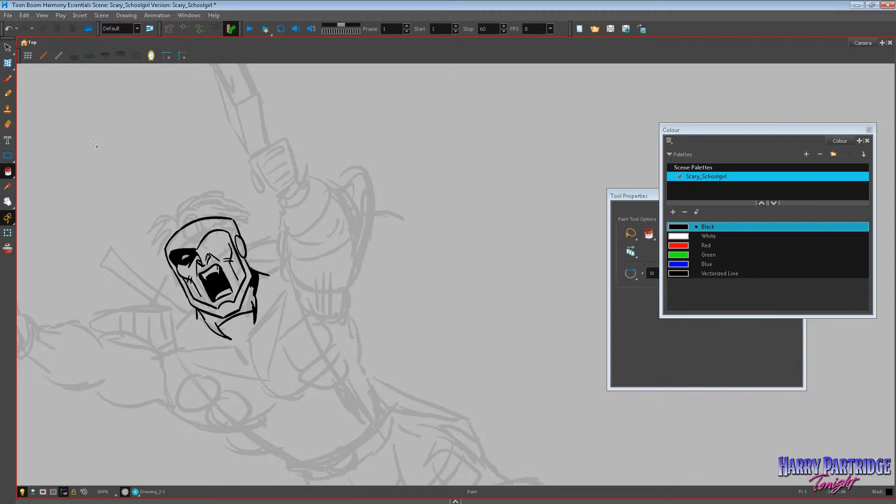
left_click(249, 307)
Lasso the black shadow shape under the jaw and delete it.
scroll(346, 219, "down", 3)
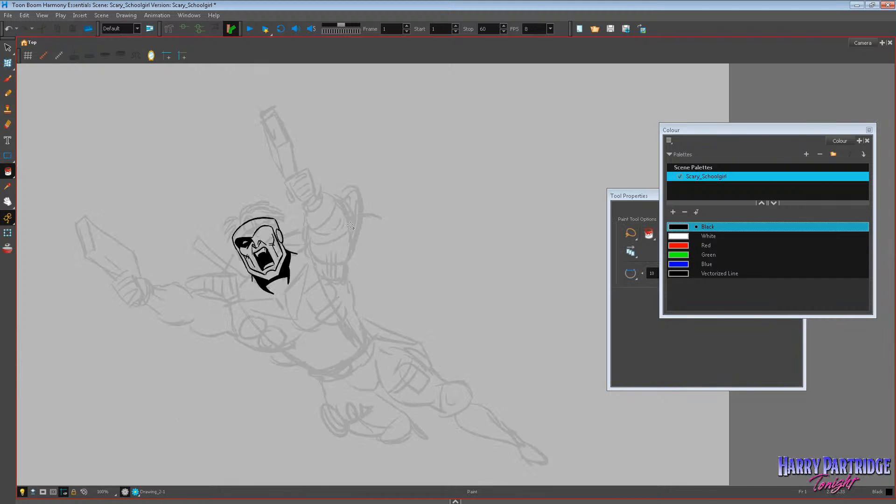
scroll(351, 237, "up", 3)
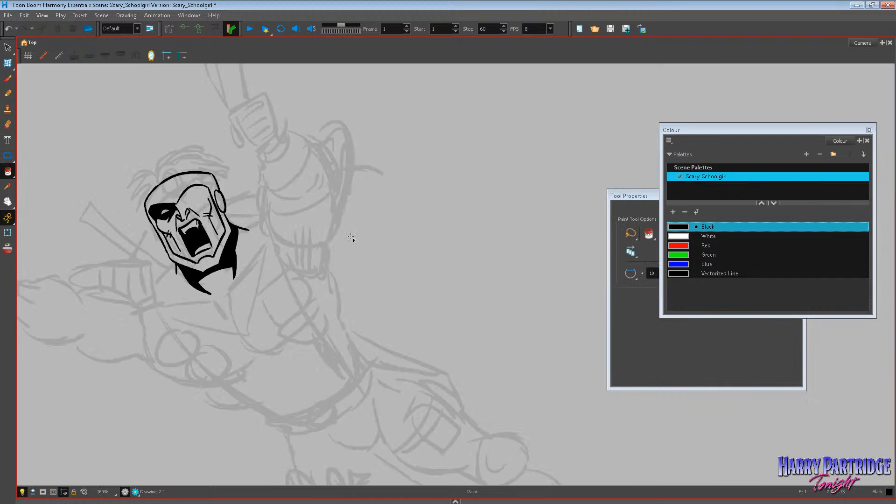
left_click(7, 47)
left_click_drag(243, 265, 188, 303)
key("Delete")
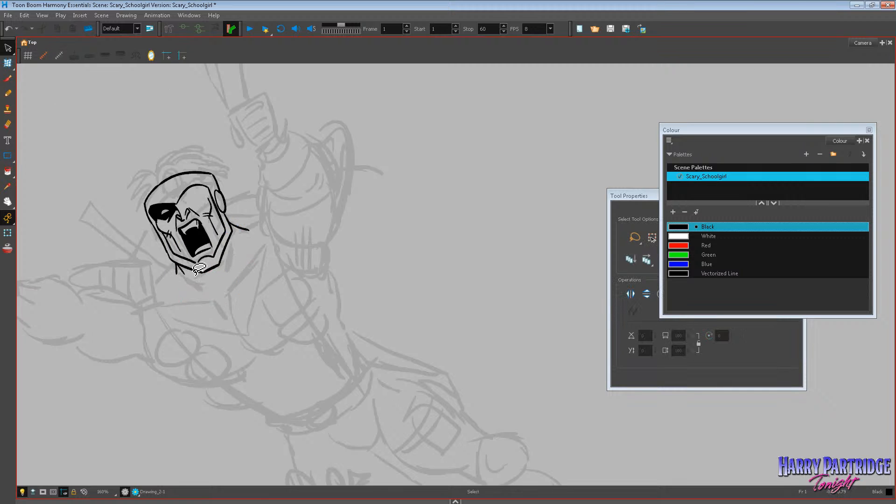
Try the shoulder pad outline beside the neck, keeping only its inner edge and lower corner.
left_click(7, 201)
mouse_move(226, 291)
left_mouse_down()
mouse_move(409, 329)
mouse_move(384, 340)
left_mouse_up()
left_click(8, 78)
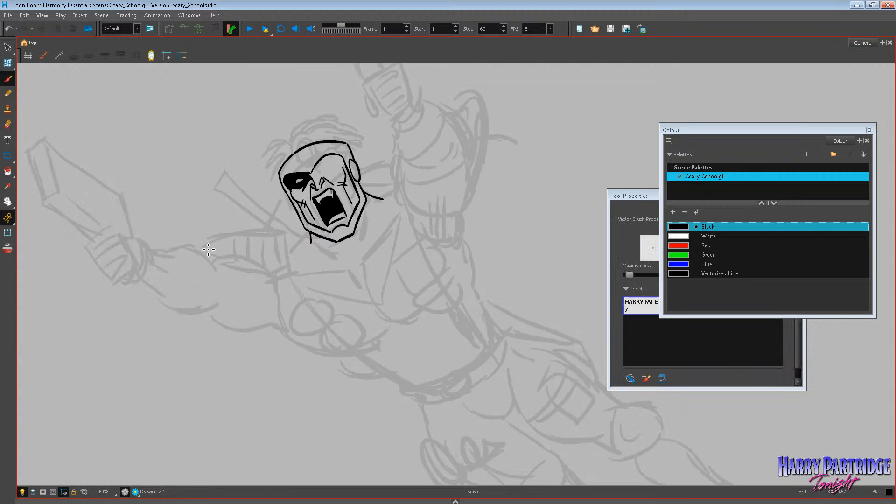
left_click_drag(207, 257, 271, 268)
key("ctrl+z")
left_click_drag(199, 246, 279, 230)
key("ctrl+z")
mouse_move(291, 275)
left_mouse_down()
mouse_move(204, 253)
mouse_move(268, 262)
left_mouse_up()
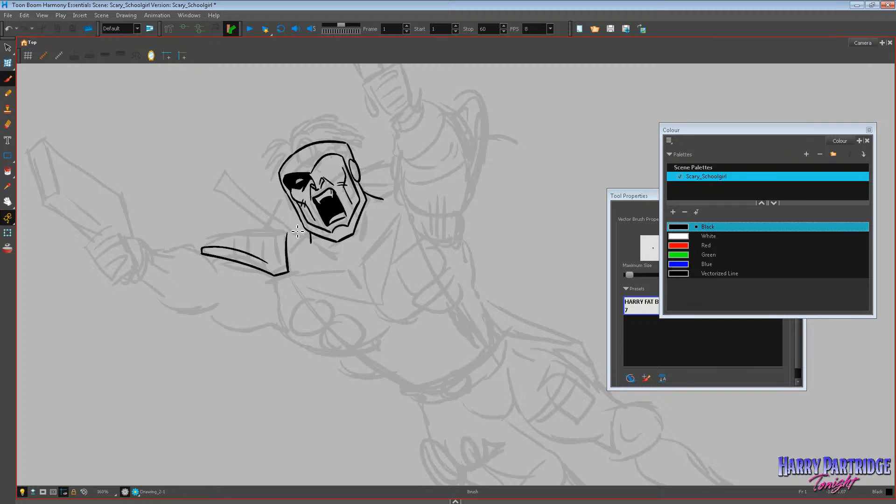
key("ctrl+z")
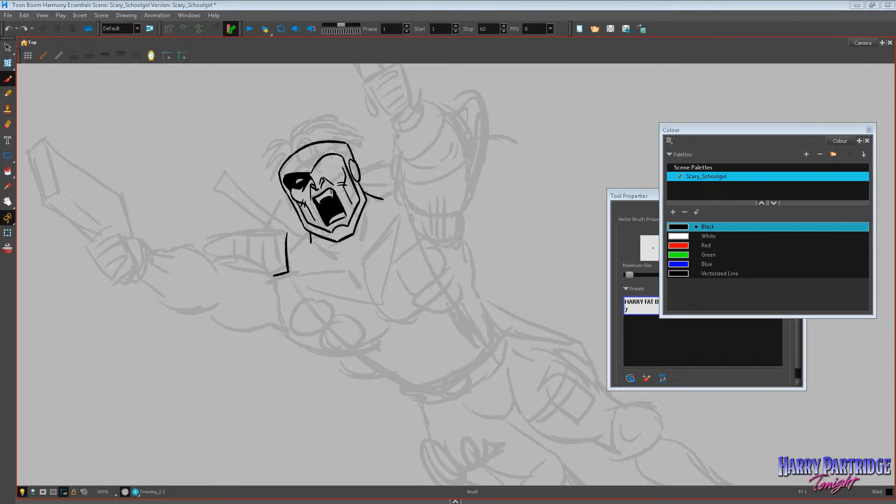
Check the Deathmate Red cover in the browser, and ink the pointed shoulder pad with its rim and inner detail lines.
key("alt+Tab")
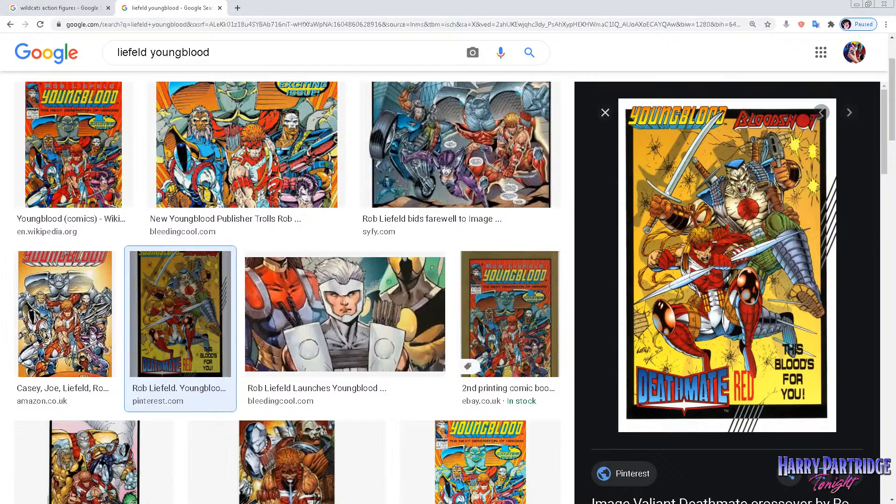
key("alt+Tab")
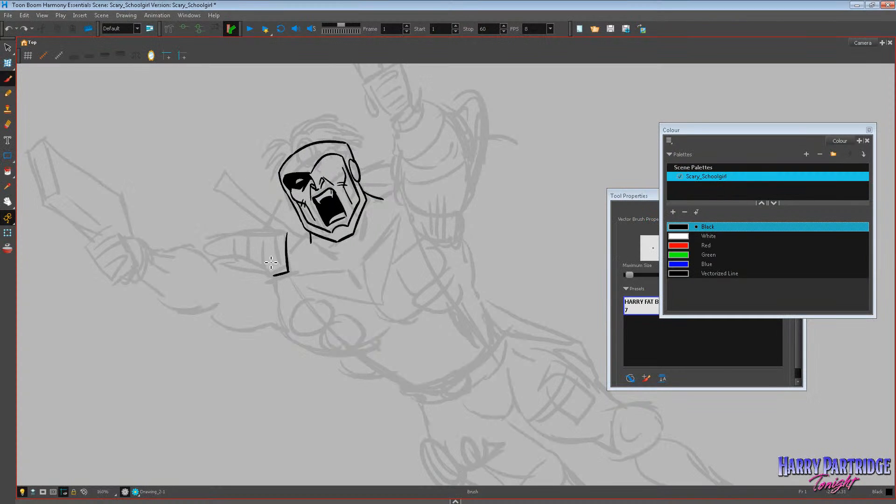
mouse_move(276, 279)
left_mouse_down()
mouse_move(224, 258)
mouse_move(234, 237)
mouse_move(287, 240)
left_mouse_up()
mouse_move(231, 251)
left_mouse_down()
mouse_move(287, 244)
mouse_move(223, 258)
mouse_move(276, 247)
left_mouse_up()
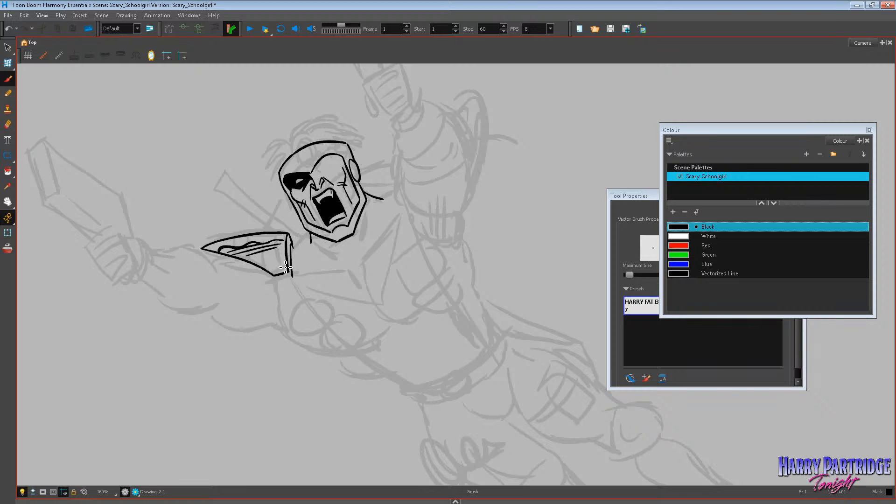
mouse_move(204, 253)
left_mouse_down()
mouse_move(265, 280)
mouse_move(210, 256)
mouse_move(292, 276)
left_mouse_up()
key("ctrl+z")
Ink the trapezius contours and the neck muscle lines between the helmet and the shoulders.
mouse_move(311, 232)
left_mouse_down()
mouse_move(293, 258)
mouse_move(381, 197)
mouse_move(407, 191)
mouse_move(314, 238)
mouse_move(352, 265)
left_mouse_up()
key("ctrl+z")
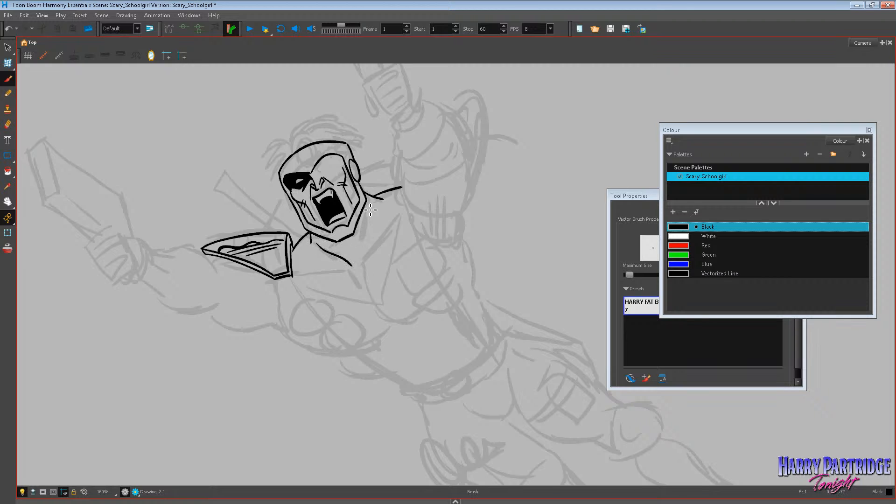
key("ctrl+z")
left_click_drag(312, 238, 319, 263)
mouse_move(372, 215)
left_mouse_down()
mouse_move(395, 225)
mouse_move(336, 269)
left_mouse_up()
key("ctrl+z")
Outline a shadow beneath the helmet's jaw and fill it with black.
key("ctrl+z")
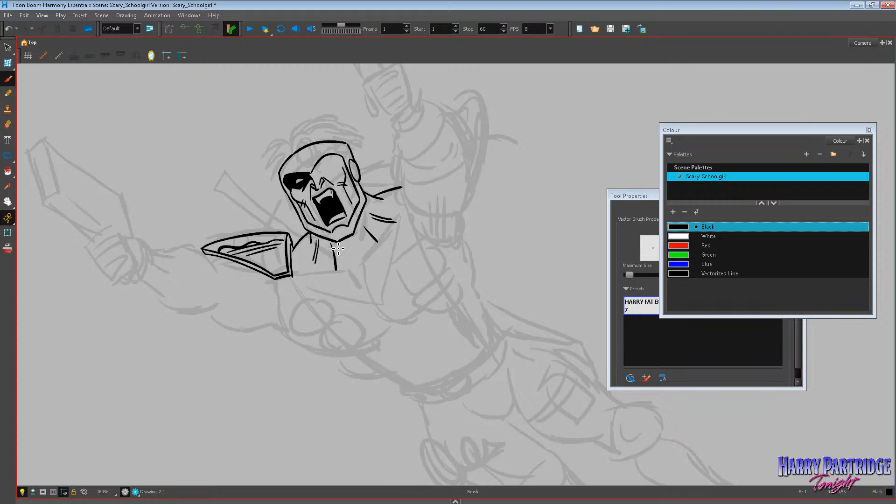
mouse_move(324, 240)
left_mouse_down()
mouse_move(343, 252)
mouse_move(366, 243)
mouse_move(344, 255)
mouse_move(364, 243)
mouse_move(372, 199)
left_mouse_up()
key("ctrl+z")
key("ctrl+z")
key("alt+i")
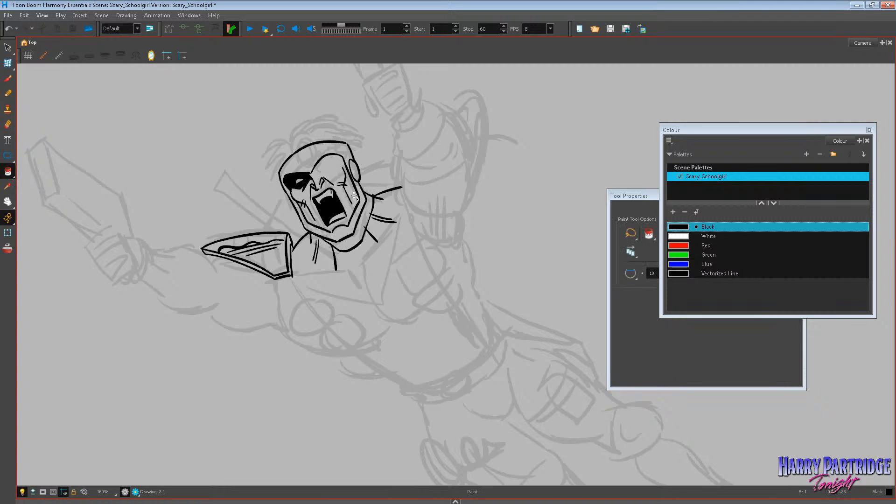
left_click(359, 234)
key("alt+e")
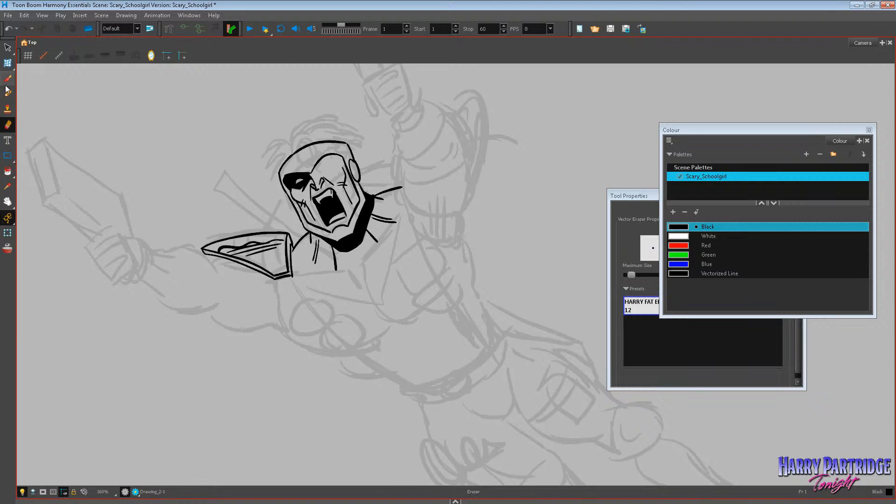
Ink the costume's neckline edges on the chest below the neck.
key("alt+b")
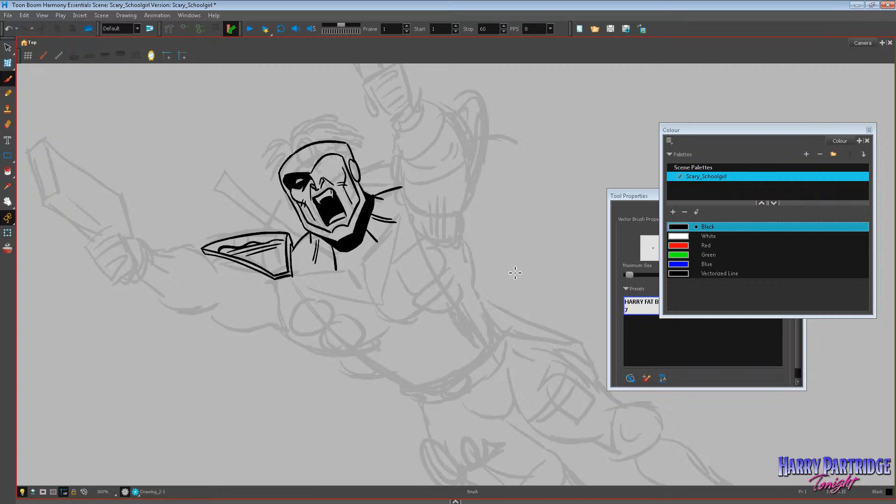
mouse_move(306, 274)
left_mouse_down()
mouse_move(361, 280)
mouse_move(396, 224)
left_mouse_up()
mouse_move(288, 281)
left_mouse_down()
mouse_move(313, 321)
mouse_move(355, 352)
left_mouse_up()
key("ctrl+z")
Ink a diagonal row of three pouches across the chest, with strap lines and an outer contour running up to the shoulder pad.
mouse_move(314, 296)
left_mouse_down()
mouse_move(287, 322)
mouse_move(316, 345)
left_mouse_up()
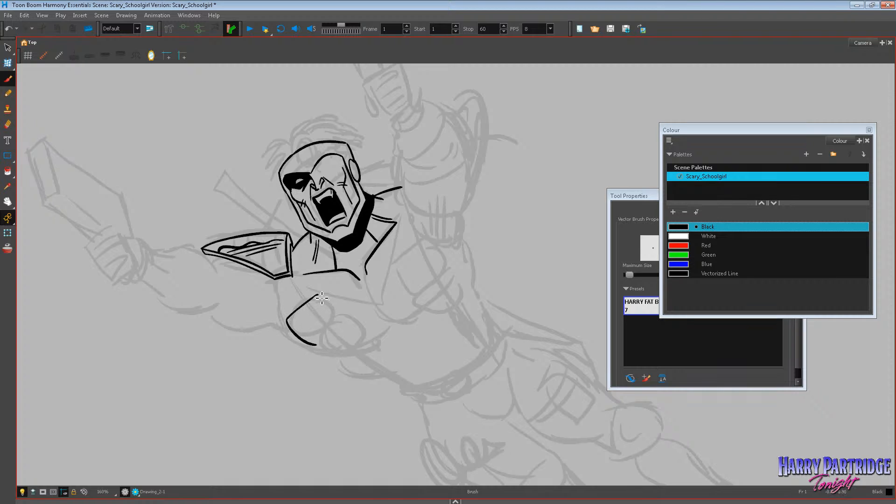
mouse_move(318, 295)
left_mouse_down()
mouse_move(344, 325)
mouse_move(323, 346)
mouse_move(312, 311)
mouse_move(320, 304)
mouse_move(329, 333)
mouse_move(325, 323)
mouse_move(332, 332)
mouse_move(348, 325)
mouse_move(371, 344)
left_mouse_up()
mouse_move(317, 345)
left_mouse_down()
mouse_move(345, 367)
mouse_move(372, 345)
left_mouse_up()
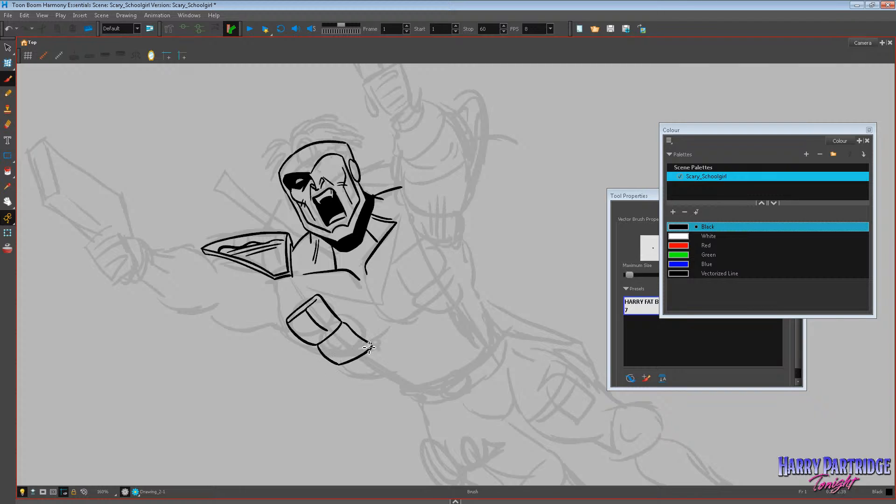
key("ctrl+z")
mouse_move(317, 346)
left_mouse_down()
mouse_move(344, 366)
mouse_move(371, 345)
mouse_move(352, 354)
mouse_move(360, 356)
mouse_move(339, 342)
mouse_move(330, 348)
mouse_move(366, 380)
mouse_move(390, 358)
mouse_move(378, 346)
mouse_move(378, 369)
left_mouse_up()
key("ctrl+z")
key("ctrl+z")
left_click_drag(379, 368, 353, 365)
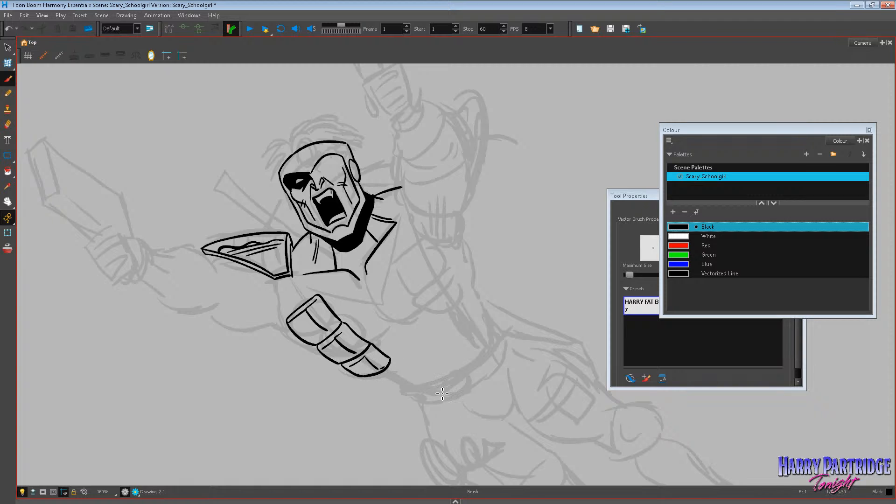
mouse_move(292, 277)
left_mouse_down()
mouse_move(304, 299)
mouse_move(283, 284)
mouse_move(295, 306)
mouse_move(299, 313)
mouse_move(308, 302)
mouse_move(281, 288)
mouse_move(282, 308)
mouse_move(302, 350)
mouse_move(324, 356)
mouse_move(393, 323)
left_mouse_up()
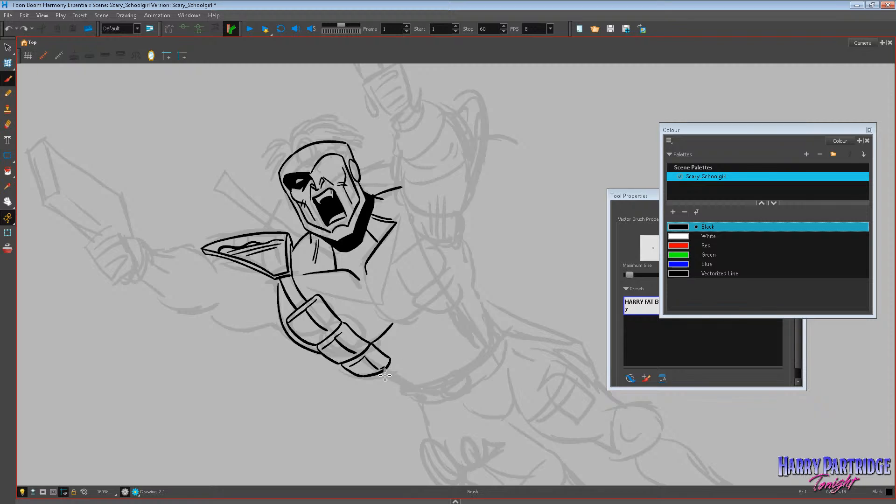
Ink the strap lines from the pouches down to the waist and the curved belt band around the waist.
left_click_drag(385, 375, 421, 392)
left_click_drag(391, 363, 447, 396)
key("ctrl+z")
mouse_move(388, 359)
left_mouse_down()
mouse_move(436, 389)
mouse_move(459, 380)
left_mouse_up()
key("ctrl+z")
key("ctrl+z")
key("ctrl+z")
mouse_move(391, 363)
left_mouse_down()
mouse_move(426, 386)
mouse_move(406, 385)
mouse_move(437, 386)
mouse_move(412, 391)
mouse_move(433, 389)
mouse_move(493, 358)
mouse_move(504, 335)
left_mouse_up()
key("ctrl+z")
key("ctrl+z")
mouse_move(409, 387)
left_mouse_down()
mouse_move(472, 370)
mouse_move(484, 344)
left_mouse_up()
mouse_move(406, 387)
left_mouse_down()
mouse_move(420, 403)
mouse_move(441, 402)
mouse_move(494, 372)
mouse_move(513, 346)
mouse_move(499, 322)
left_mouse_up()
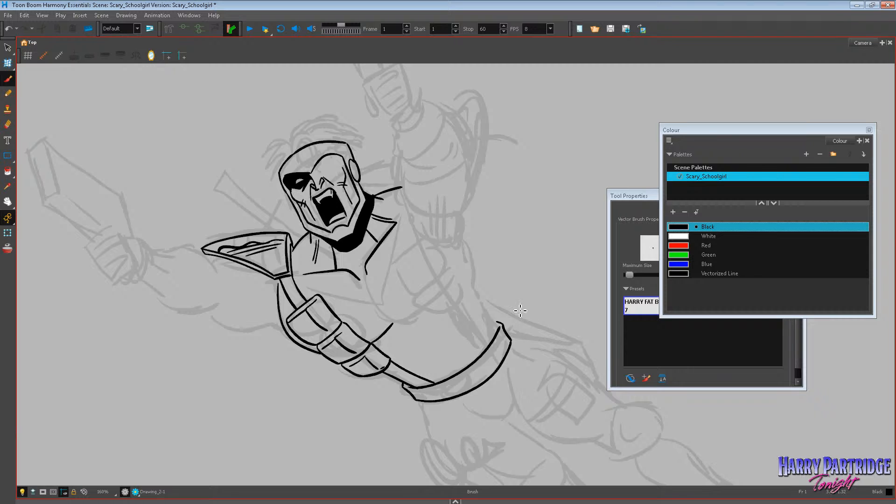
Mirror the canvas view and bring the flipped figure back into the middle of the view.
scroll(389, 230, "down", 6)
scroll(460, 237, "up", 3)
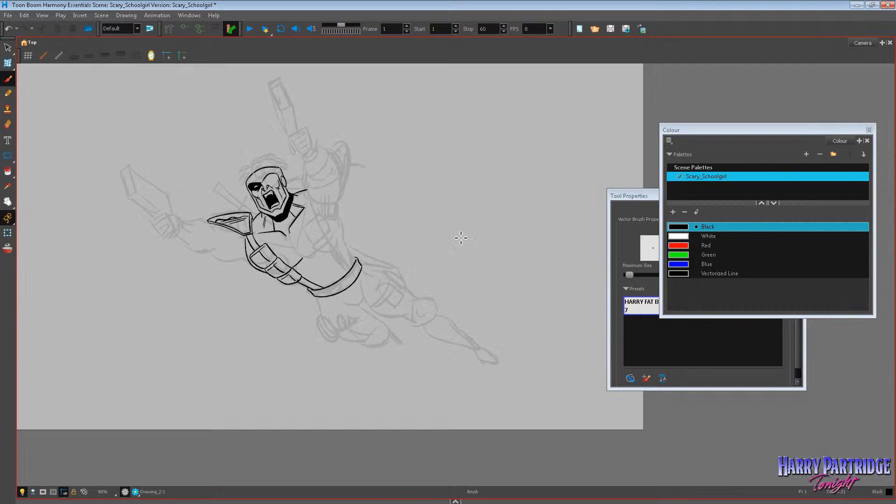
left_click(157, 57)
left_click(8, 202)
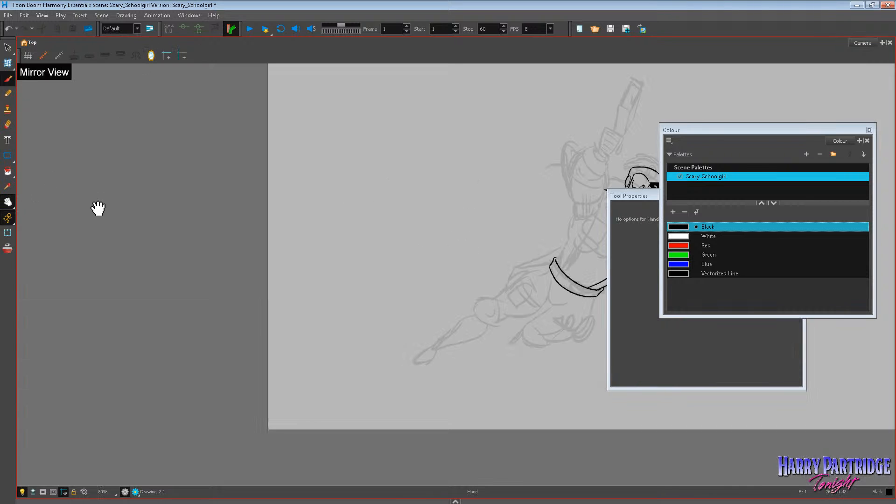
left_click_drag(94, 206, 326, 230)
scroll(382, 227, "up", 1)
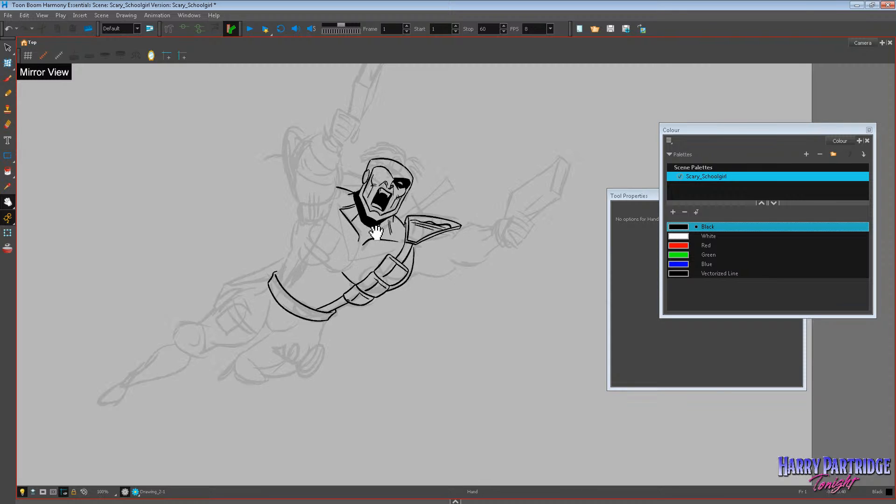
Delete the inked belt outline at the waist.
left_click(7, 47)
left_click_drag(264, 233, 318, 281)
key("Delete")
left_click(332, 316)
key("Delete")
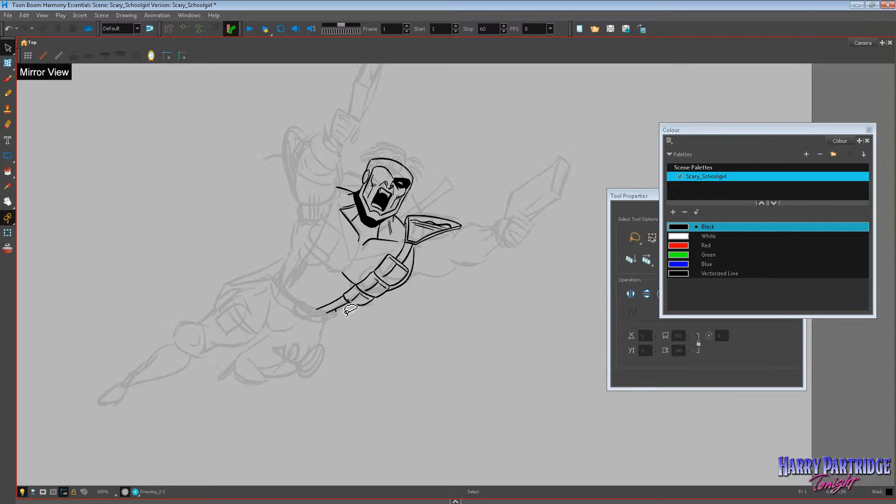
scroll(418, 280, "up", 1)
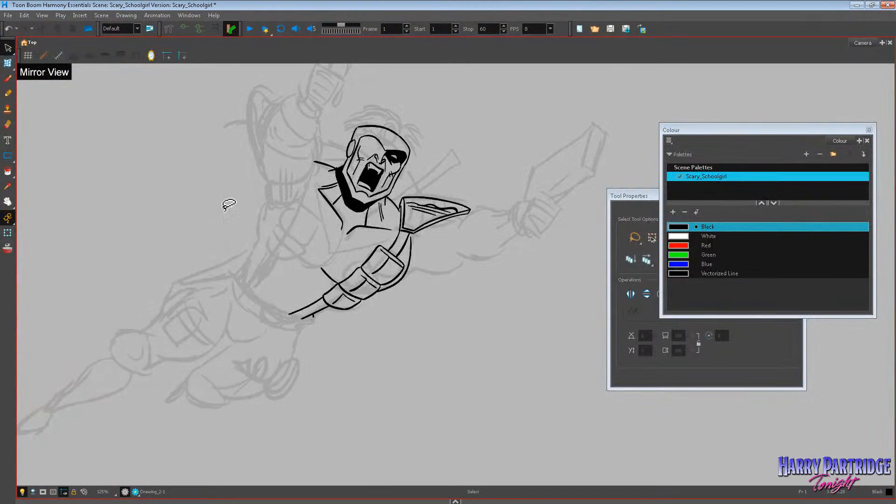
left_click(8, 63)
mouse_move(332, 291)
left_mouse_down()
mouse_move(346, 303)
mouse_move(334, 313)
left_mouse_up()
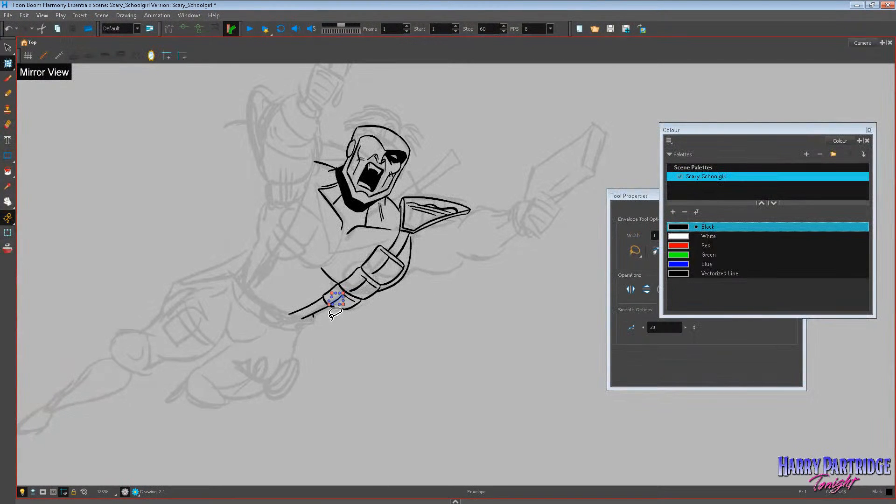
left_click(7, 79)
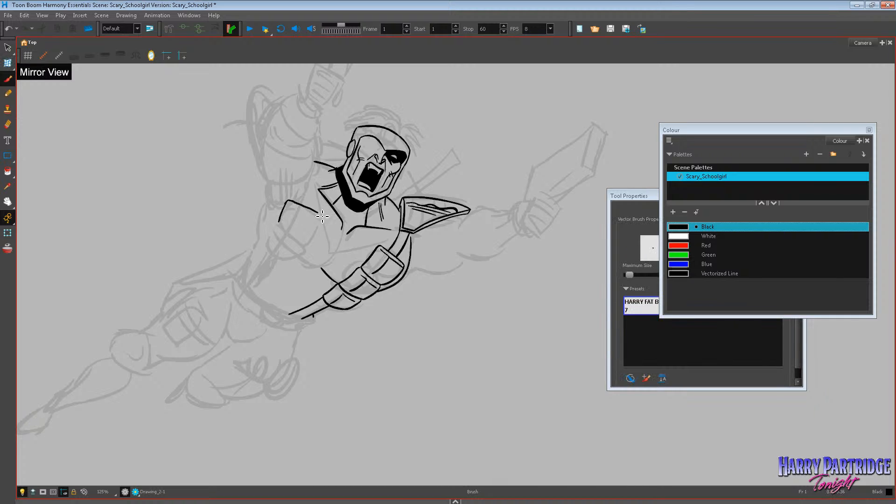
Copy the inked pouch strip, paste a duplicate and flip the duplicate horizontally.
key("alt+s")
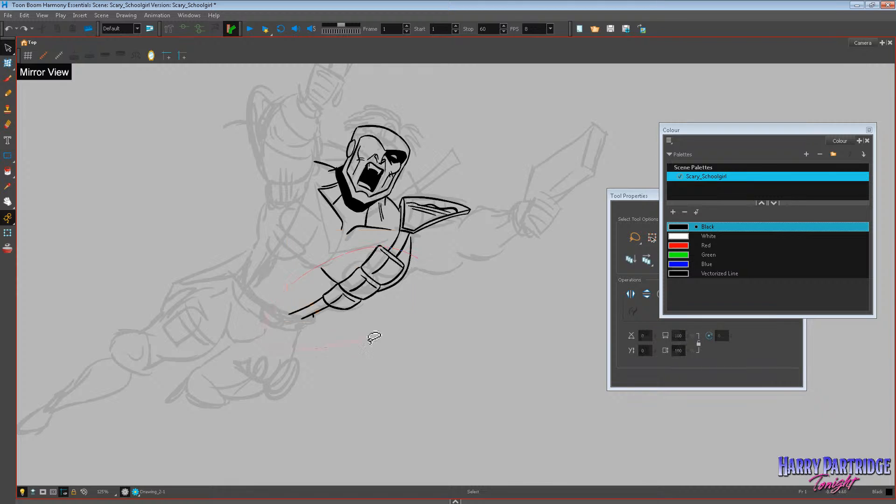
left_click_drag(368, 343, 442, 258)
left_click(26, 16)
left_click(81, 55)
right_click(218, 224)
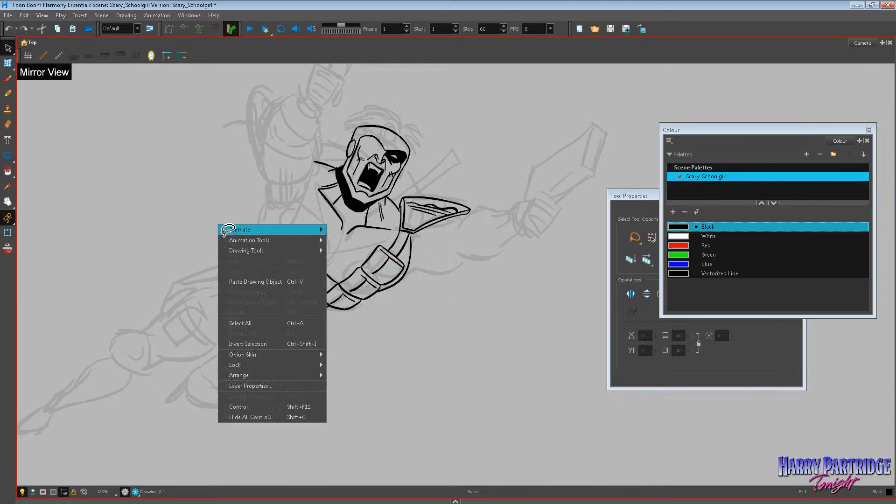
left_click(261, 265)
left_click(126, 15)
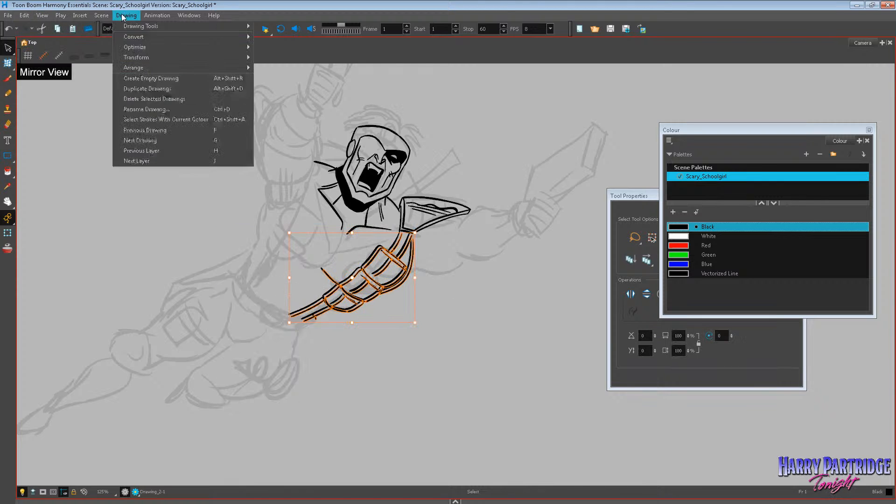
mouse_move(140, 56)
left_click(322, 56)
Rotate the flipped pouch strip and place it over the opposite side of the chest.
left_click_drag(422, 232, 374, 318)
left_click_drag(361, 270, 297, 238)
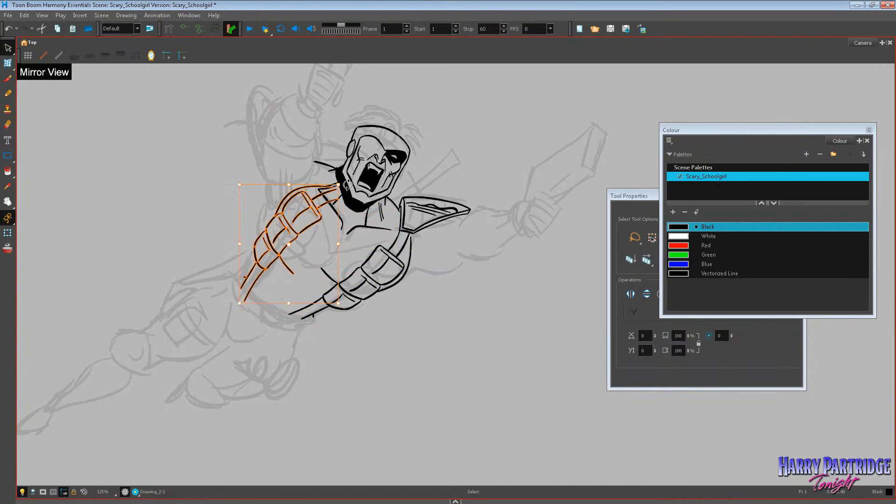
left_click_drag(346, 189, 347, 176)
left_click(321, 214)
left_click(463, 309)
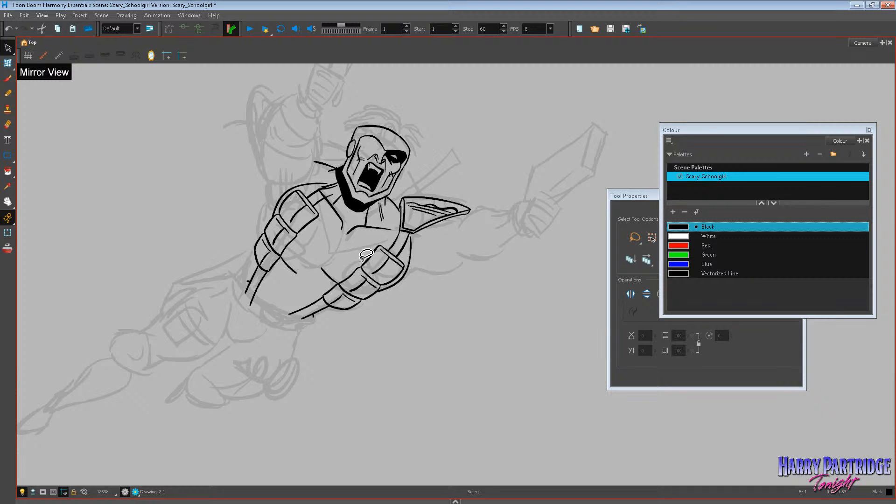
Remove the flipped copy and the original pouch strip, keeping only the short strap lines below the shoulder pad.
left_click_drag(366, 255, 407, 245)
key("Delete")
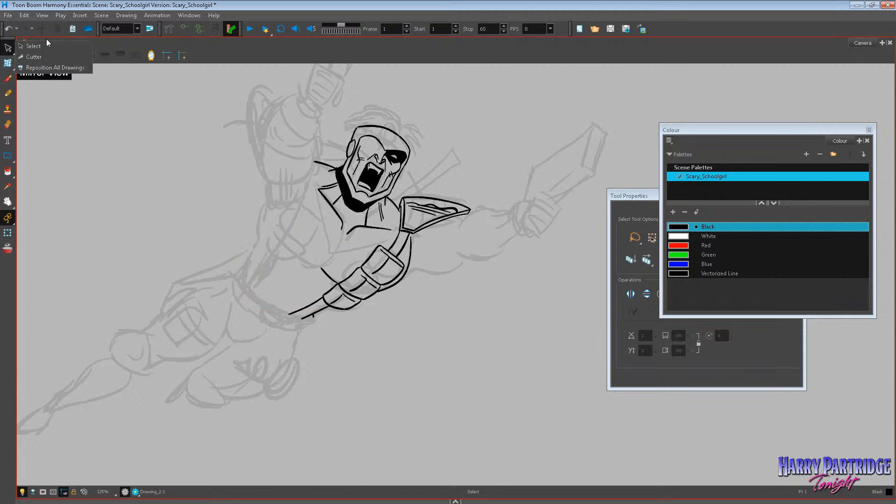
mouse_move(359, 252)
left_mouse_down()
mouse_move(300, 338)
mouse_move(413, 268)
left_mouse_up()
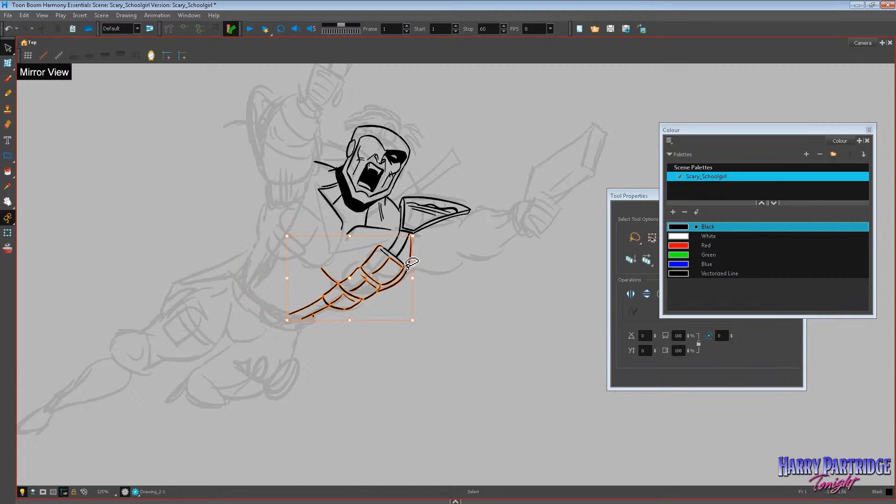
key("Delete")
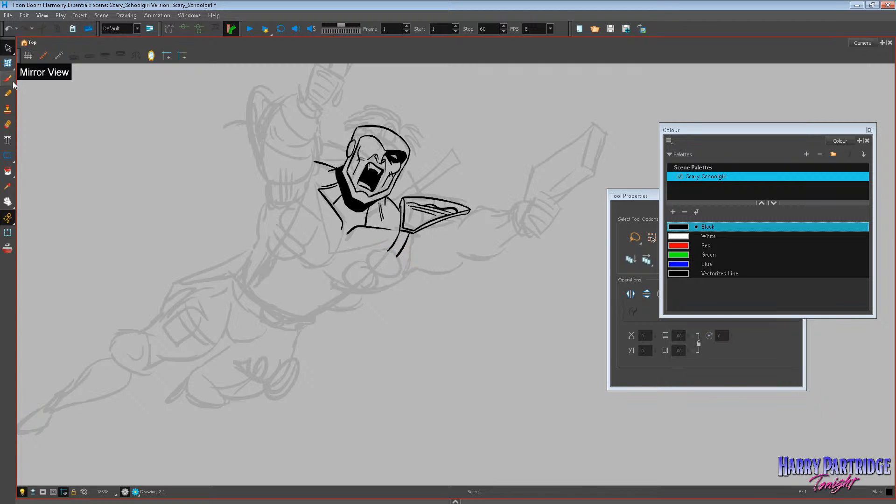
Ink a vertical stack of three pouches with flaps and buttons on the side of the chest beneath the raised arm.
key("alt+b")
mouse_move(273, 204)
left_mouse_down()
mouse_move(306, 208)
mouse_move(310, 232)
left_mouse_up()
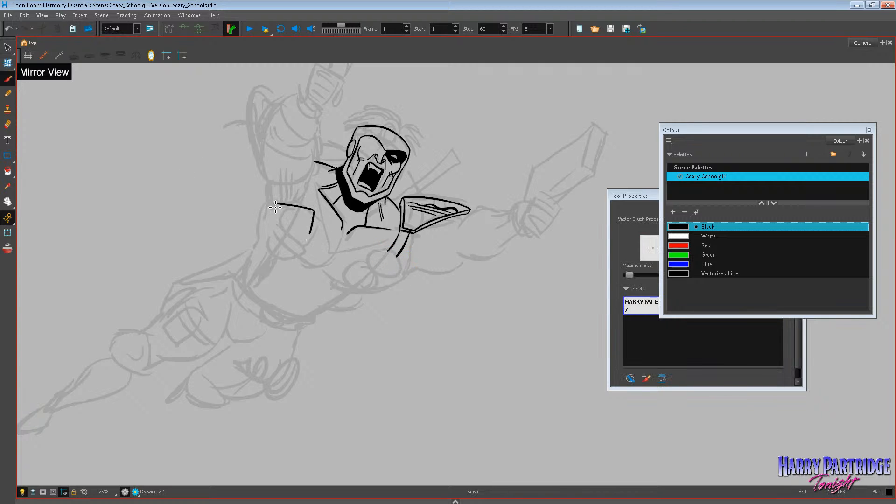
mouse_move(270, 204)
left_mouse_down()
mouse_move(280, 235)
mouse_move(311, 236)
left_mouse_up()
mouse_move(298, 212)
left_mouse_down()
mouse_move(297, 235)
mouse_move(309, 229)
mouse_move(264, 256)
mouse_move(303, 263)
mouse_move(309, 251)
mouse_move(292, 256)
mouse_move(297, 248)
mouse_move(261, 274)
mouse_move(291, 281)
mouse_move(265, 258)
mouse_move(260, 275)
mouse_move(292, 286)
mouse_move(301, 269)
mouse_move(286, 281)
left_mouse_up()
key("ctrl+z")
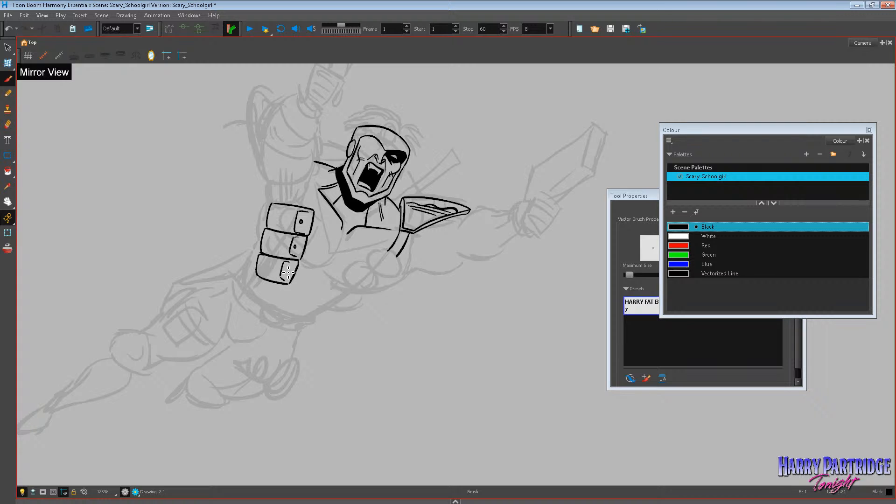
Copy the stack of three buttoned pouches and paste a duplicate of it.
key("alt+s")
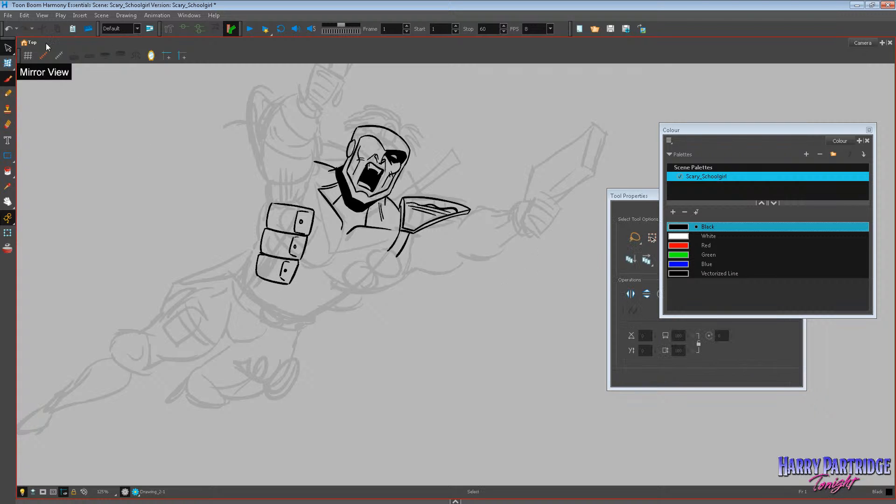
mouse_move(243, 178)
left_mouse_down()
mouse_move(317, 259)
mouse_move(298, 164)
left_mouse_up()
left_click(24, 15)
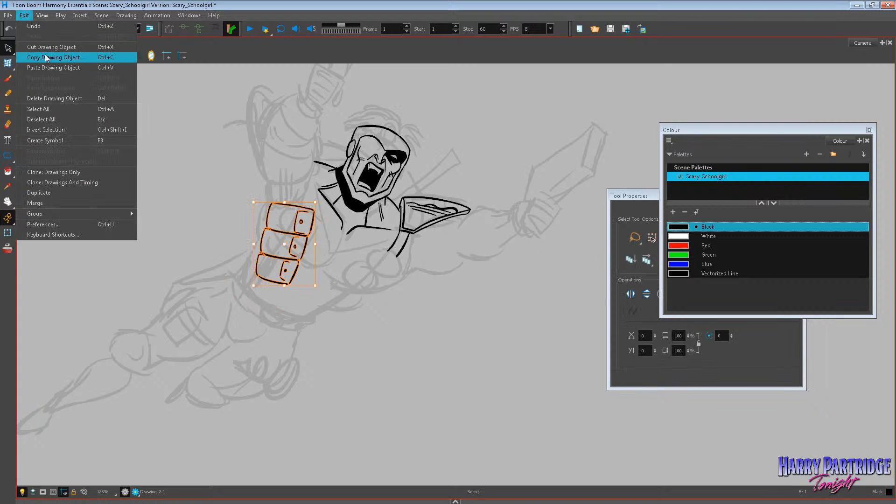
left_click(46, 56)
left_click(233, 252)
right_click(234, 253)
left_click(270, 309)
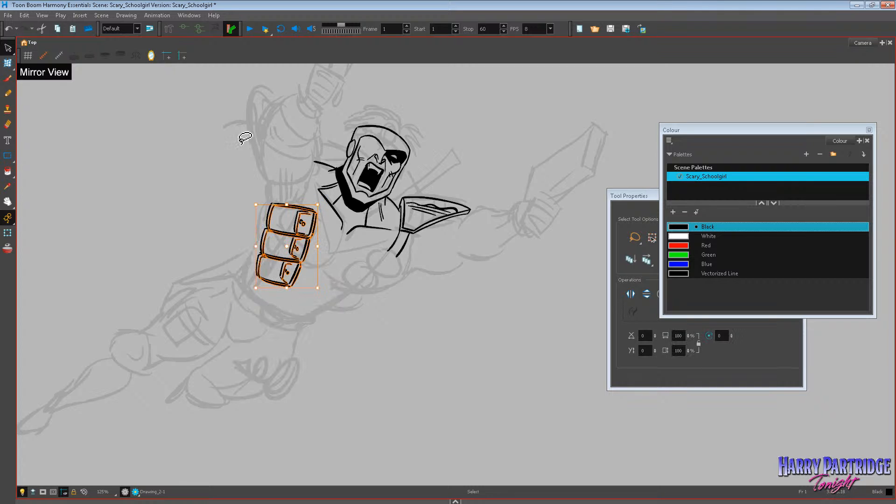
Flip the duplicated pouches horizontally and rotate them into a diagonal row on the chest below the shoulder pad.
left_click(126, 15)
mouse_move(221, 65)
left_click(281, 57)
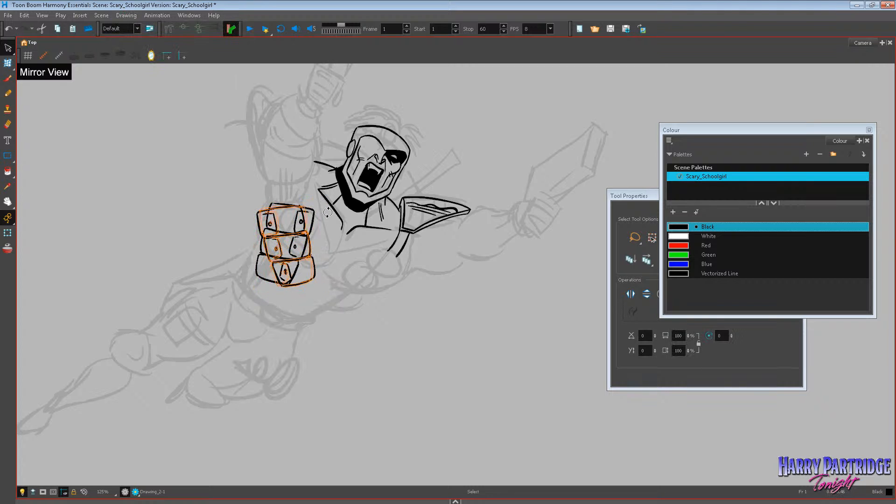
left_click_drag(304, 250, 381, 281)
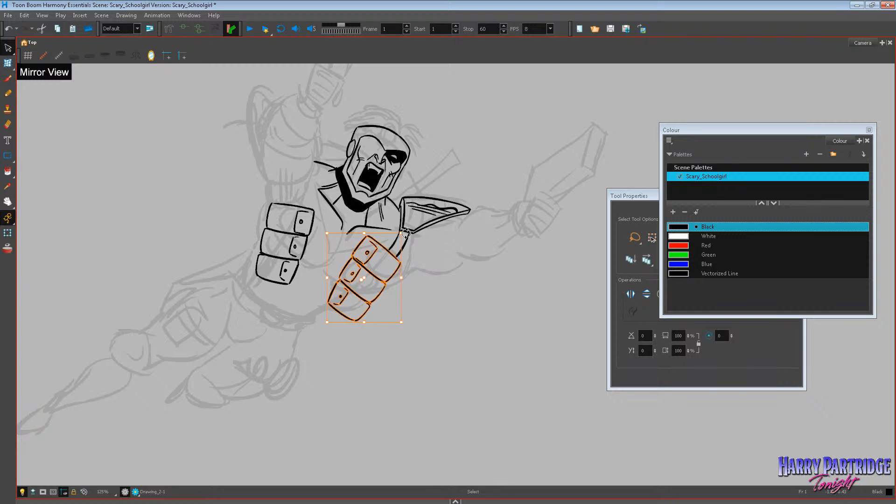
left_click_drag(406, 233, 388, 263)
left_click(440, 254)
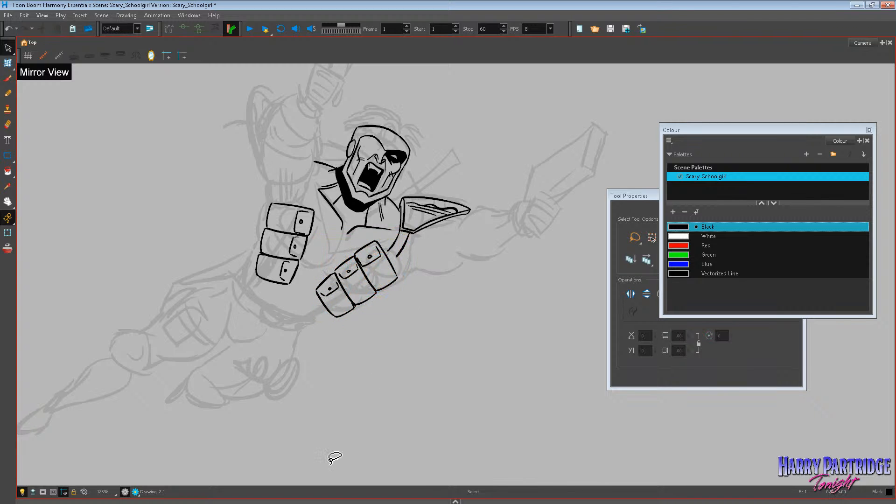
Ink the chest contour curving between the two pouch rows and extend the shoulder pad's strap lines to the pouches.
scroll(200, 444, "down", 5)
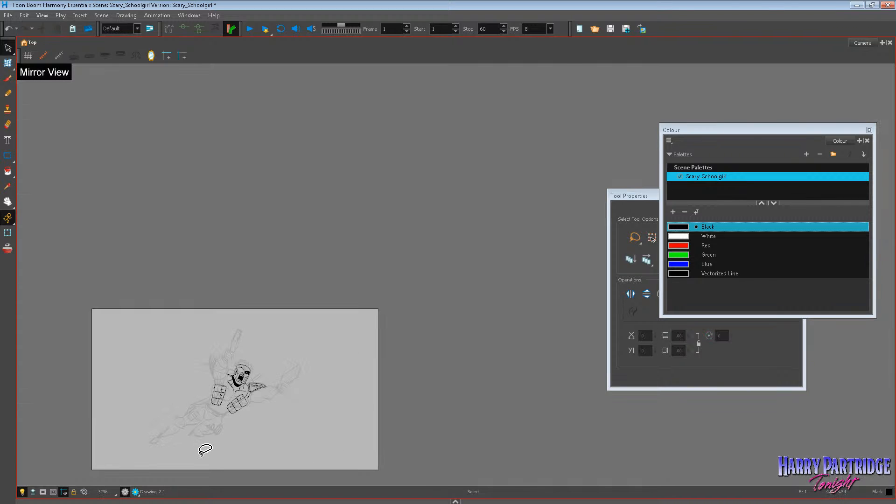
scroll(239, 444, "up", 1)
scroll(239, 443, "up", 3)
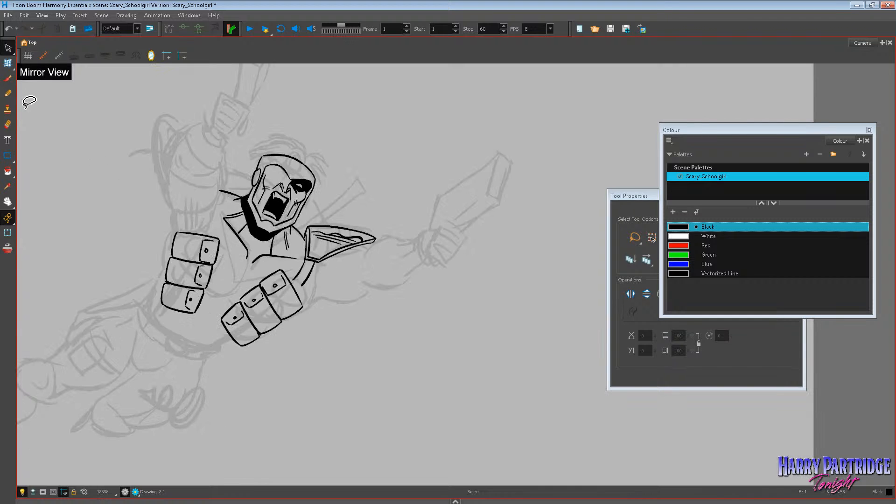
left_click(8, 79)
mouse_move(249, 265)
left_mouse_down()
mouse_move(233, 294)
mouse_move(205, 290)
left_mouse_up()
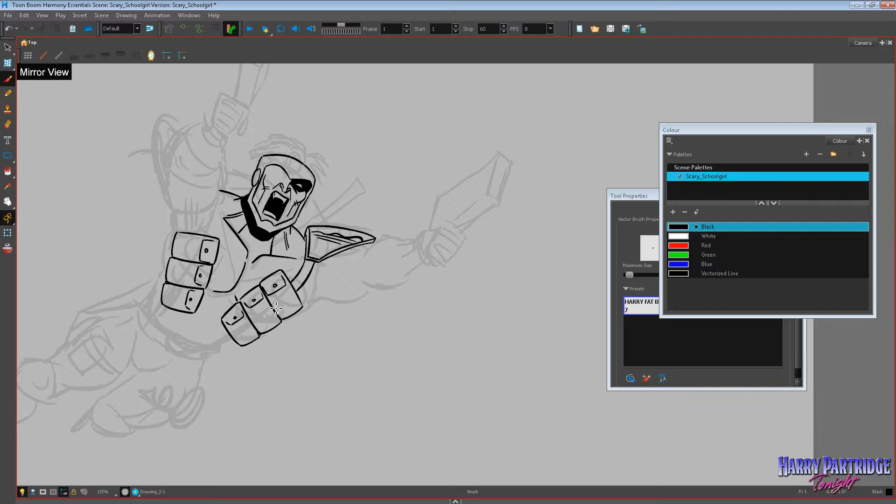
mouse_move(232, 335)
left_mouse_down()
mouse_move(213, 346)
mouse_move(388, 312)
left_mouse_up()
key("ctrl+z")
Ink the rounded knee pad on the outstretched leg with its curved inner detail lines.
left_click(8, 202)
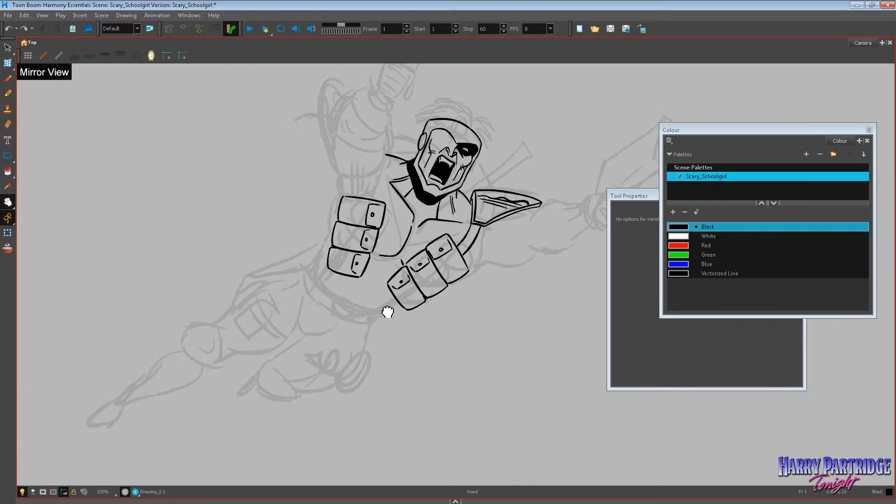
left_click(8, 79)
mouse_move(219, 329)
left_mouse_down()
mouse_move(185, 352)
mouse_move(186, 366)
mouse_move(207, 330)
mouse_move(224, 333)
mouse_move(220, 363)
mouse_move(184, 371)
mouse_move(187, 351)
mouse_move(222, 332)
left_mouse_up()
key("ctrl+z")
key("ctrl+z")
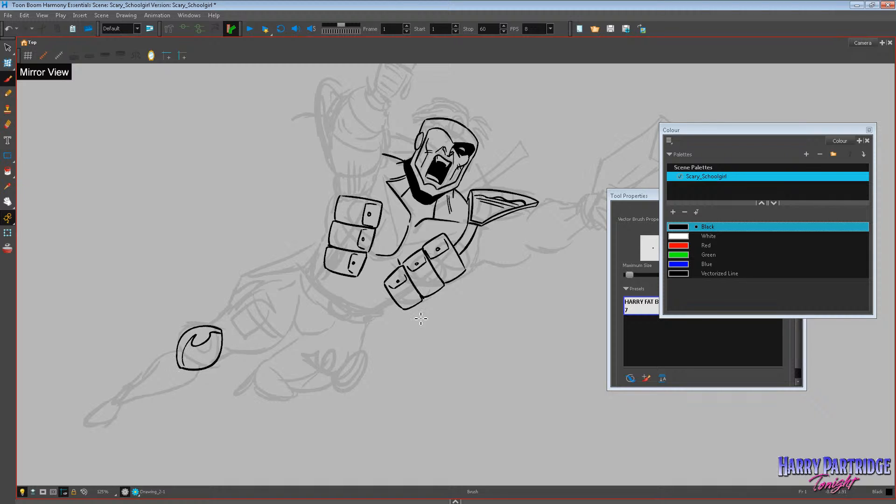
Ink the tapering lower leg and the small pointed foot below the knee pad.
left_click_drag(166, 357, 111, 398)
mouse_move(195, 371)
left_mouse_down()
mouse_move(116, 407)
mouse_move(171, 357)
mouse_move(180, 355)
mouse_move(179, 392)
mouse_move(105, 403)
mouse_move(83, 425)
mouse_move(121, 399)
left_mouse_up()
key("ctrl+z")
key("ctrl+z")
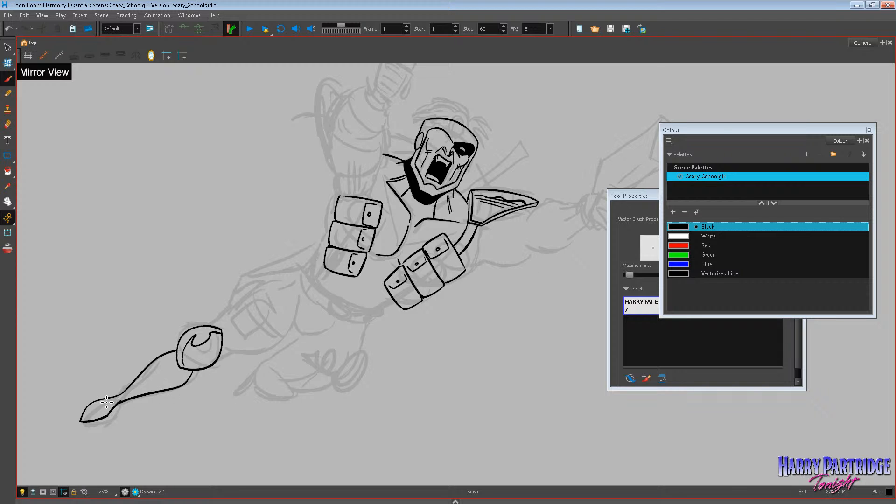
Ink a band at the ankle and curved stripes across the shin, and fill the section between them with black.
key("ctrl+z")
left_click_drag(104, 400, 113, 407)
left_click_drag(106, 401, 109, 409)
mouse_move(159, 366)
left_mouse_down()
mouse_move(162, 388)
mouse_move(149, 391)
left_mouse_up()
left_click(7, 171)
left_click(146, 389)
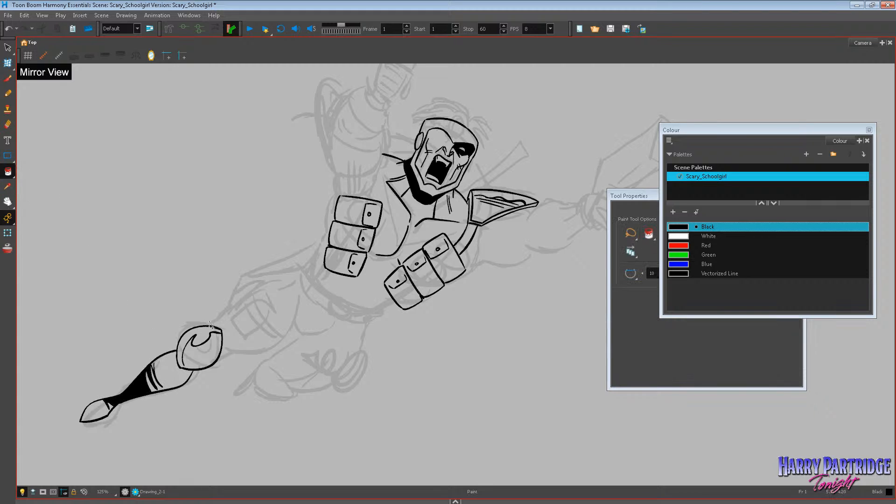
Ink the belt's curved upper and lower edges around the waist beneath the chest pouches.
scroll(300, 181, "down", 3)
scroll(337, 214, "up", 2)
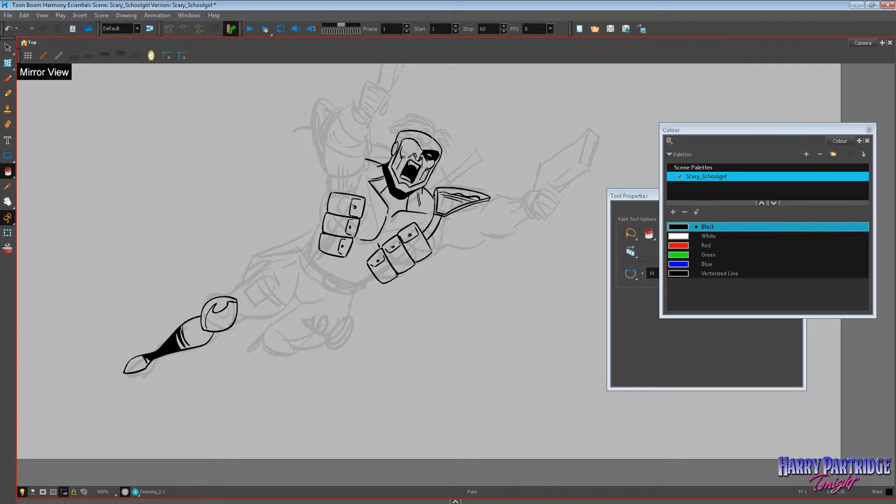
key("alt+b")
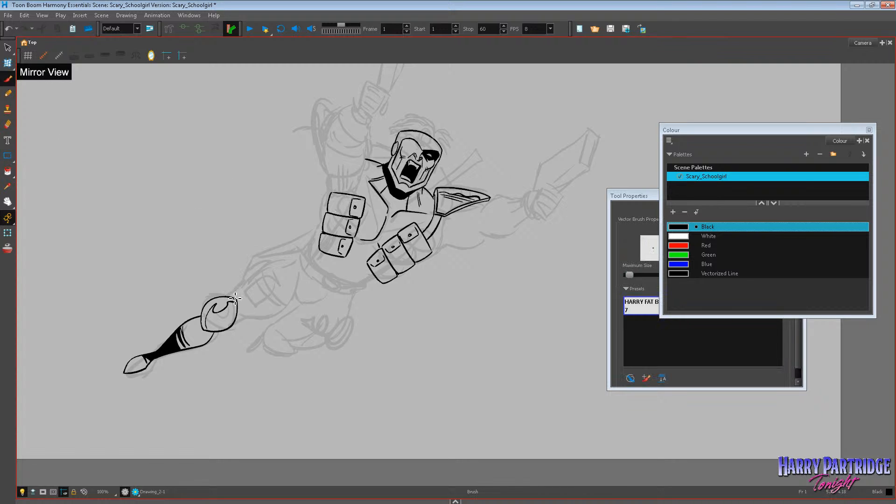
mouse_move(236, 297)
left_mouse_down()
mouse_move(274, 267)
mouse_move(297, 260)
left_mouse_up()
key("ctrl+z")
left_click(8, 79)
mouse_move(311, 244)
left_mouse_down()
mouse_move(343, 283)
mouse_move(367, 282)
left_mouse_up()
mouse_move(306, 252)
left_mouse_down()
mouse_move(329, 287)
mouse_move(359, 295)
mouse_move(367, 283)
left_mouse_up()
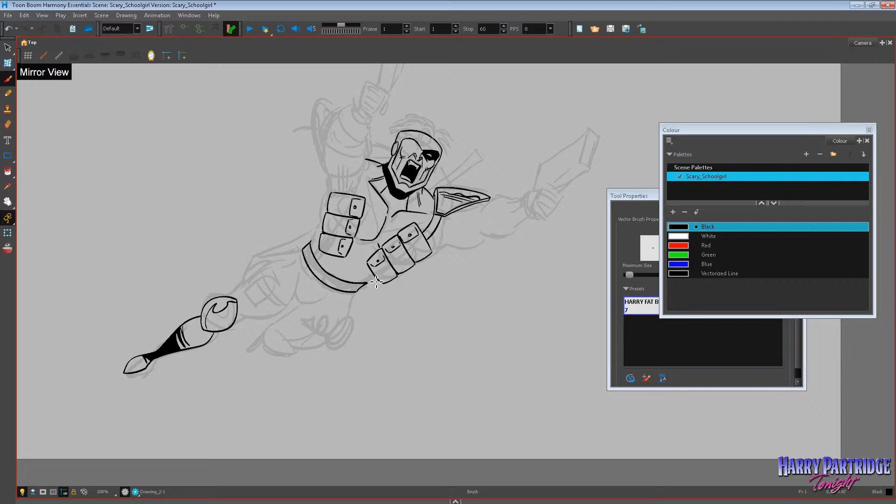
Clean up the overshooting line ends of the belt and ink its segment dividers and the short waist line above it.
key("alt+s")
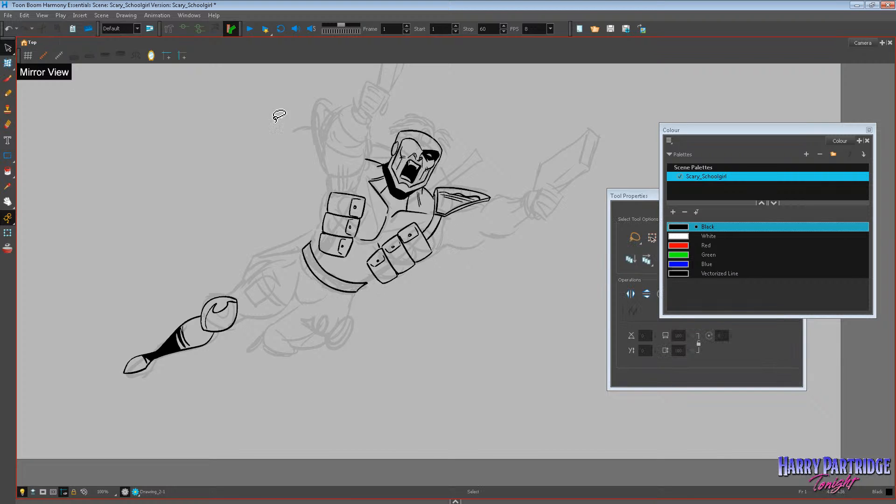
mouse_move(309, 230)
left_mouse_down()
mouse_move(369, 314)
mouse_move(380, 288)
mouse_move(323, 250)
left_mouse_up()
left_click_drag(353, 288, 357, 285)
left_click(344, 317)
left_click(8, 78)
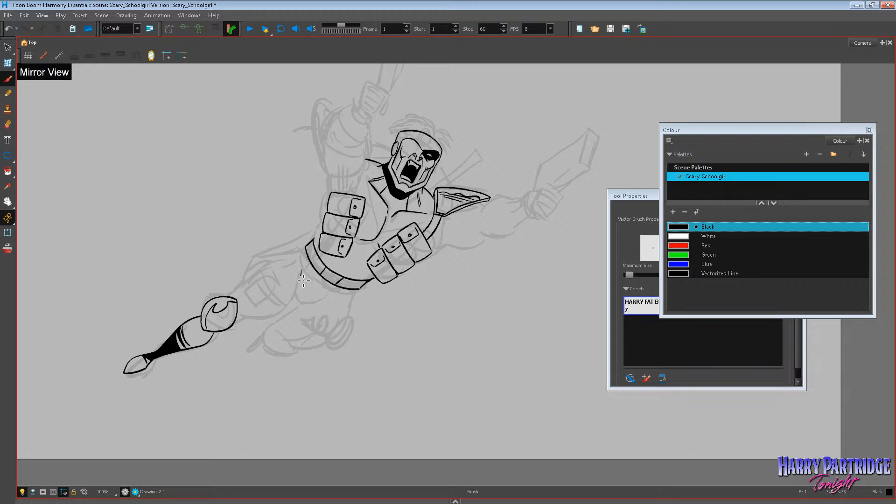
Ink the curved outline of the trunks below the belt with short crease lines radiating inside it.
mouse_move(303, 281)
left_mouse_down()
mouse_move(301, 304)
mouse_move(326, 284)
mouse_move(307, 280)
mouse_move(323, 289)
left_mouse_up()
key("ctrl+z")
key("ctrl+z")
scroll(293, 355, "down", 3)
scroll(346, 335, "up", 4)
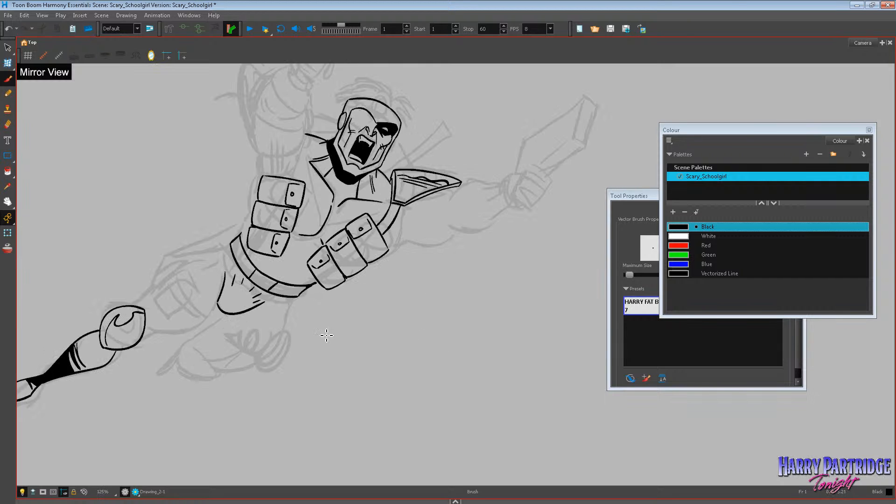
Ink the outstretched leg's upper thigh contour from the belt to the knee pad and a short start of its underside.
mouse_move(152, 330)
left_mouse_down()
mouse_move(177, 330)
mouse_move(213, 310)
left_mouse_up()
key("ctrl+z")
mouse_move(141, 302)
left_mouse_down()
mouse_move(214, 255)
mouse_move(137, 305)
mouse_move(193, 328)
mouse_move(226, 302)
mouse_move(195, 327)
mouse_move(152, 332)
left_mouse_up()
key("ctrl+z")
key("ctrl+z")
key("ctrl+z")
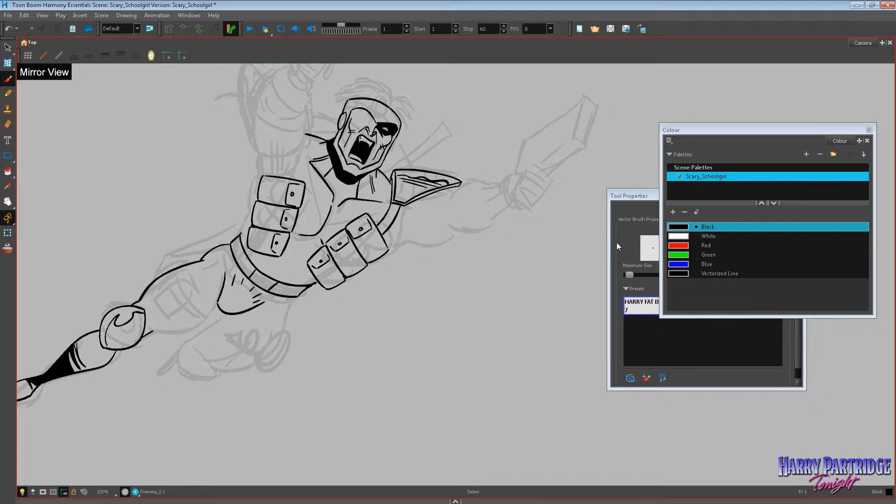
scroll(352, 275, "up", 6)
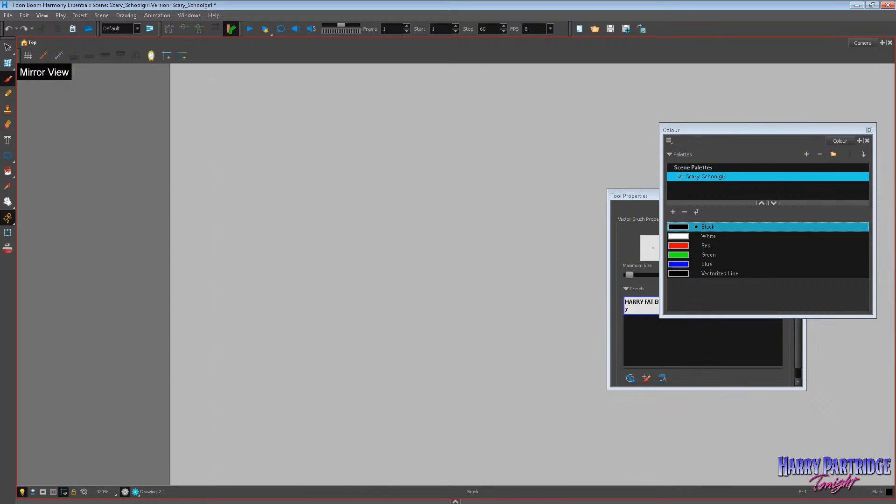
scroll(352, 274, "down", 5)
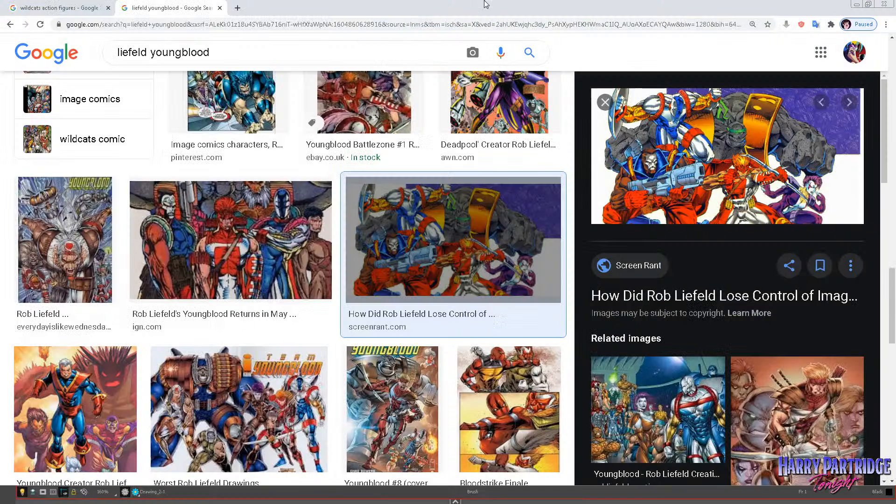
Switch to the browser, look through the Liefeld Youngblood image results and open the article behind the Team Youngblood cover.
key("Left")
scroll(451, 229, "down", 3)
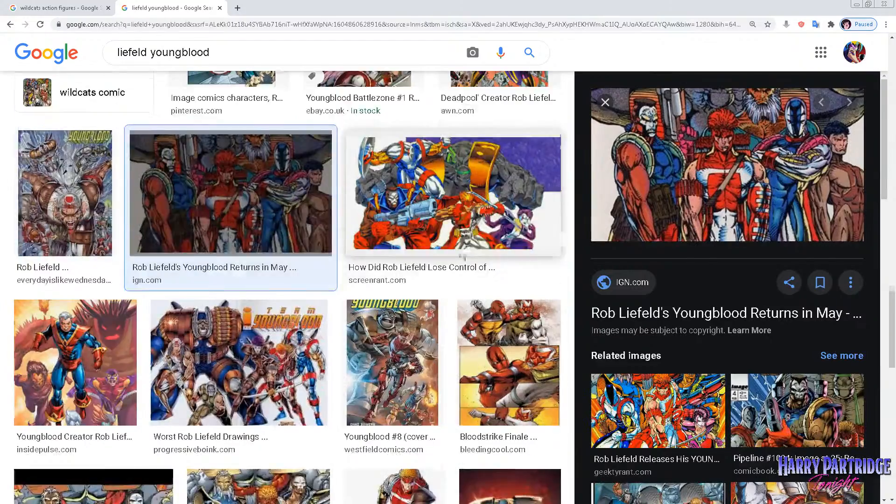
left_click(277, 284)
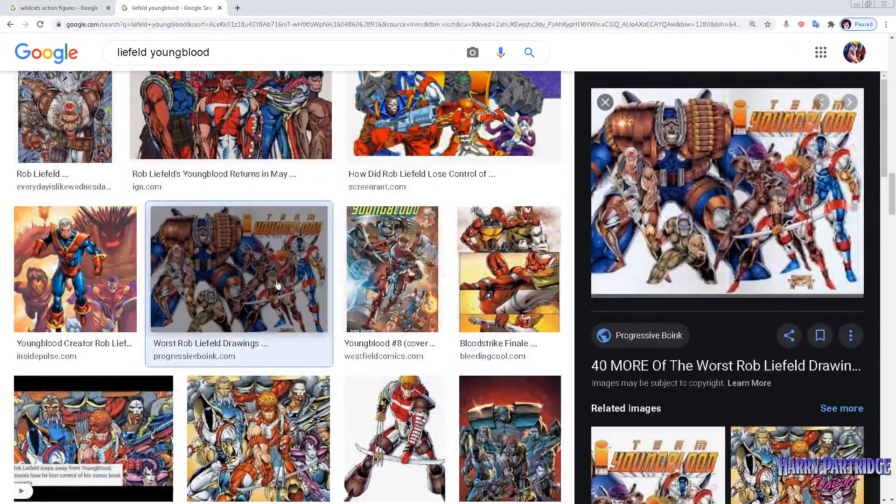
left_click(697, 206)
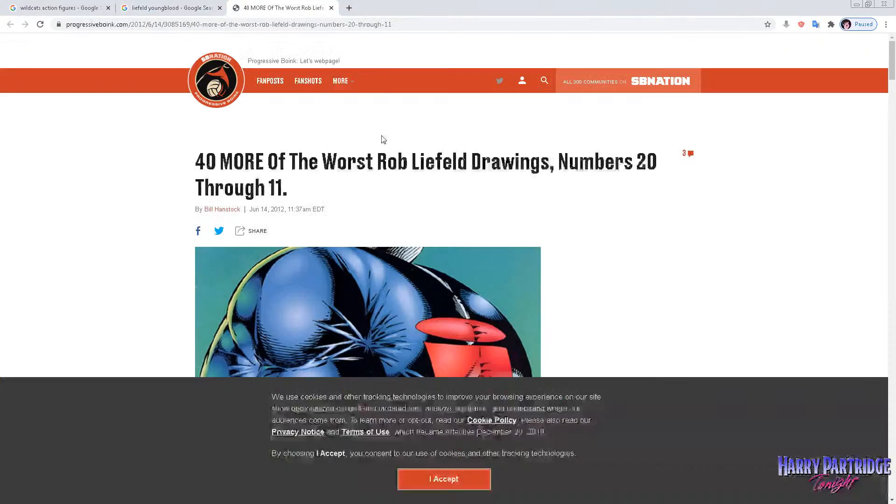
Find the Youngblood group panel with the motorcycle in the article and open the picture on its own for reference.
scroll(349, 192, "down", 2)
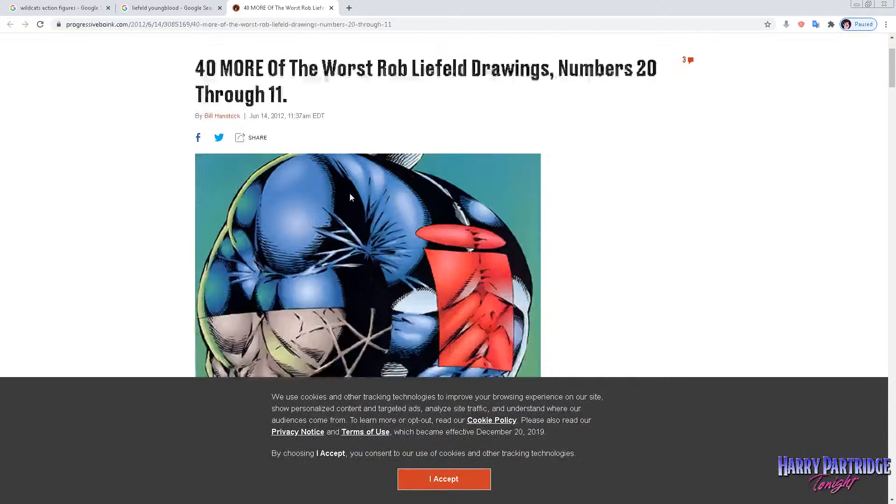
scroll(353, 186, "down", 6)
scroll(356, 194, "down", 3)
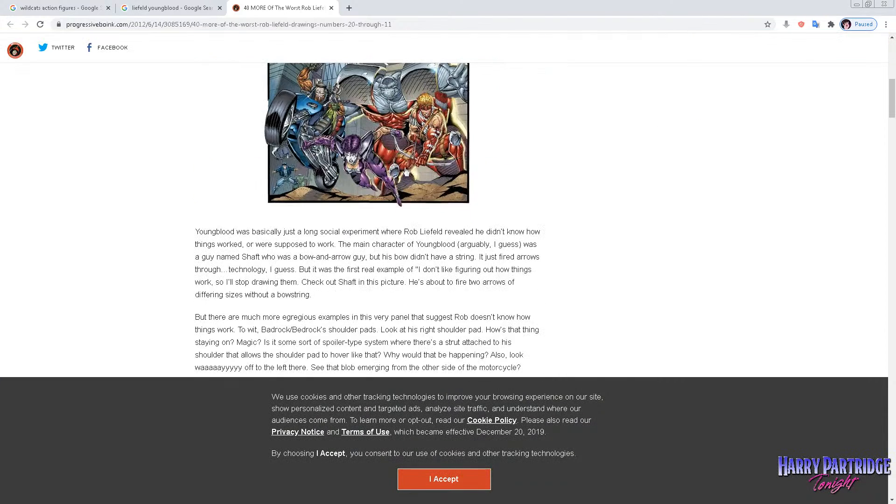
left_click(391, 156)
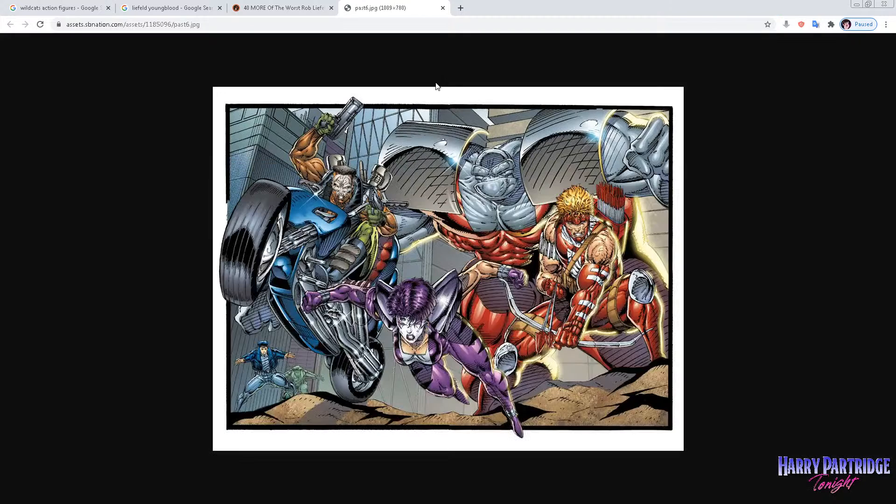
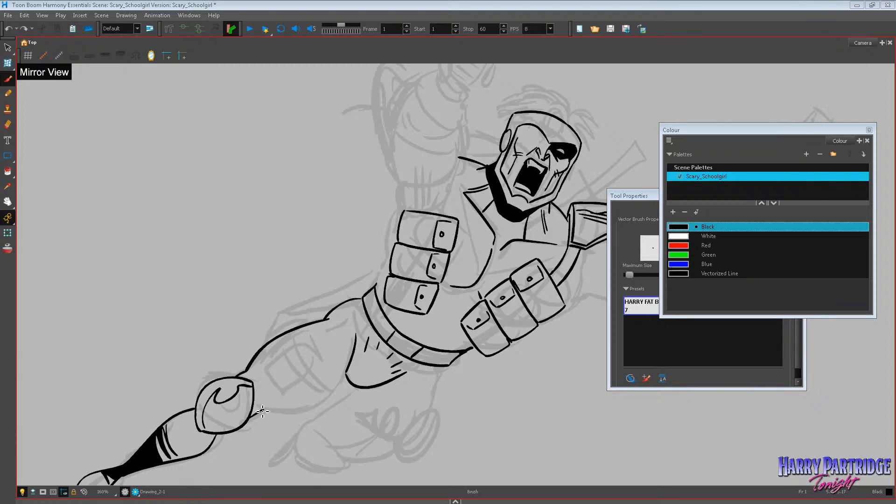
Ink the underside of the outstretched leg's thigh from the knee pad up to the trunks, with an inner contour line.
mouse_move(262, 411)
left_mouse_down()
mouse_move(327, 395)
mouse_move(347, 373)
mouse_move(255, 391)
mouse_move(324, 329)
left_mouse_up()
scroll(500, 310, "down", 4)
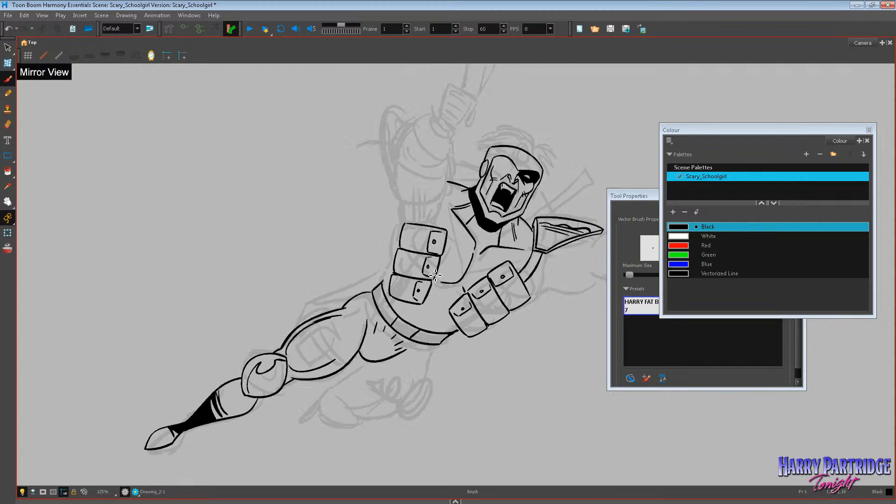
scroll(465, 288, "up", 3)
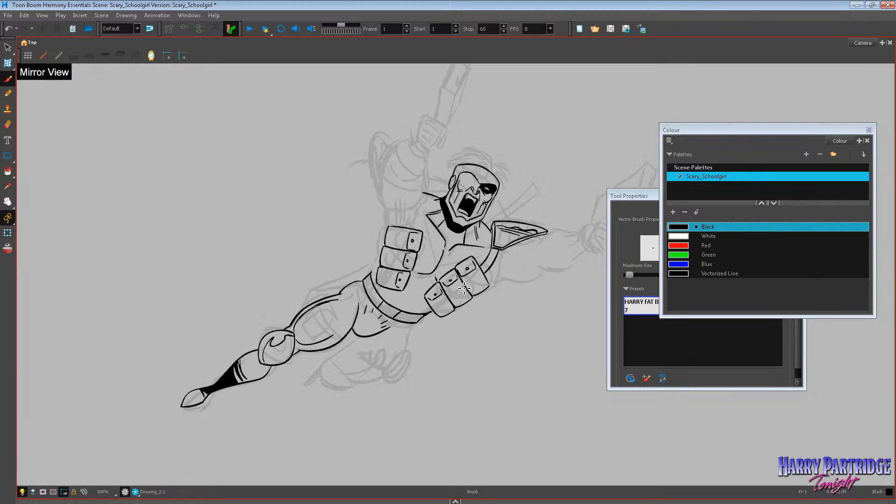
Select the short crease lines inside the trunks with a lasso and adjust them below the belt.
key("alt+s")
mouse_move(374, 305)
left_mouse_down()
mouse_move(398, 339)
mouse_move(379, 334)
left_mouse_up()
key("ctrl+z")
key("ctrl+z")
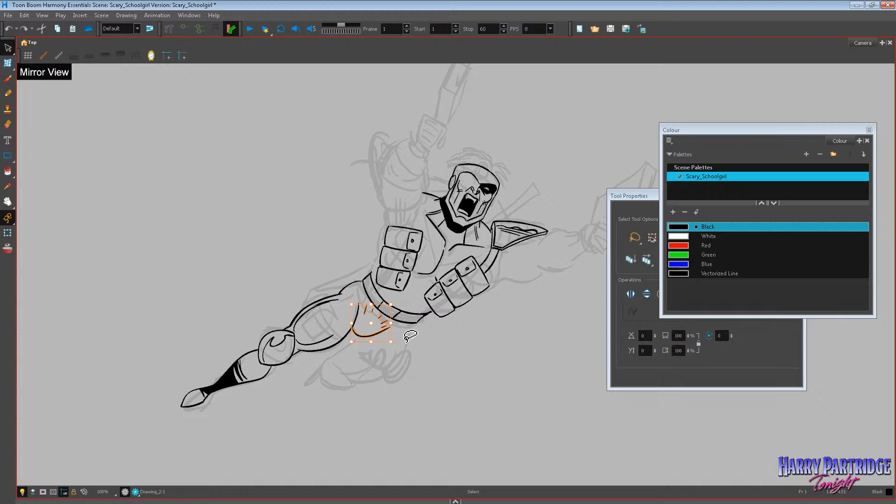
left_click(408, 337)
mouse_move(374, 311)
left_mouse_down()
mouse_move(400, 336)
mouse_move(393, 322)
left_mouse_up()
left_click(419, 331)
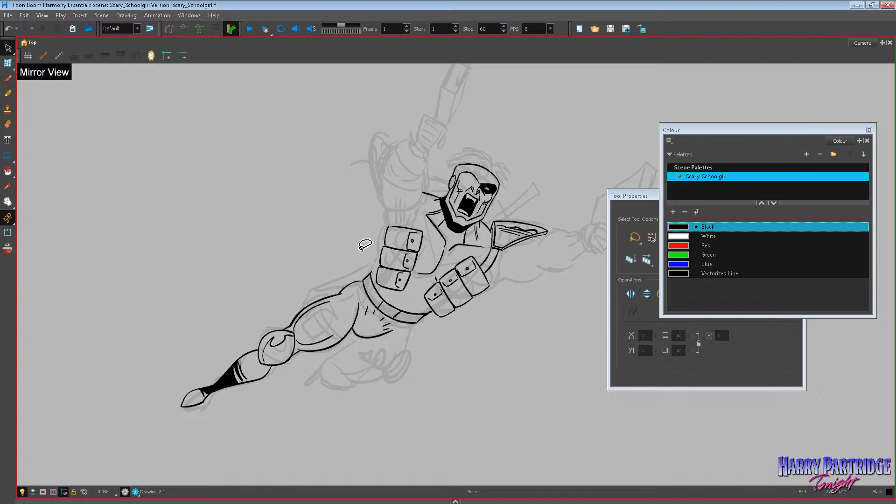
Ink the bent leg's thigh contour, its rounded knee pad and the foreshortened lower leg and foot behind it.
left_click(10, 95)
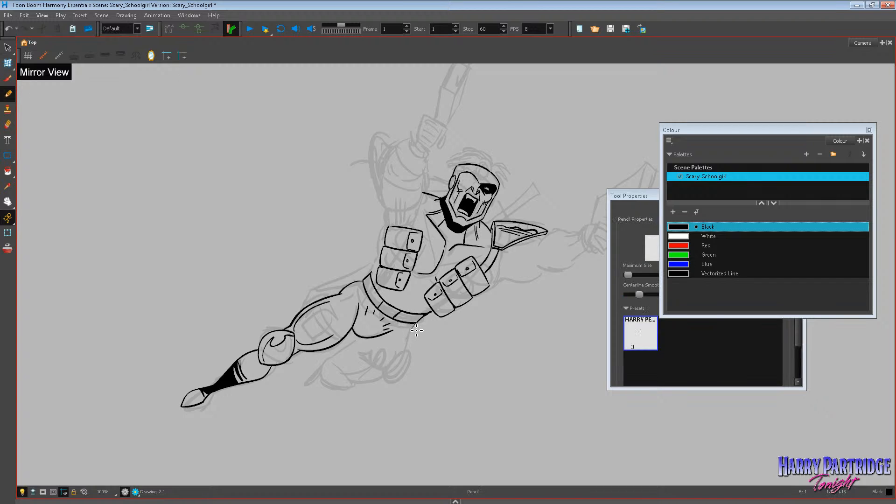
key("alt+b")
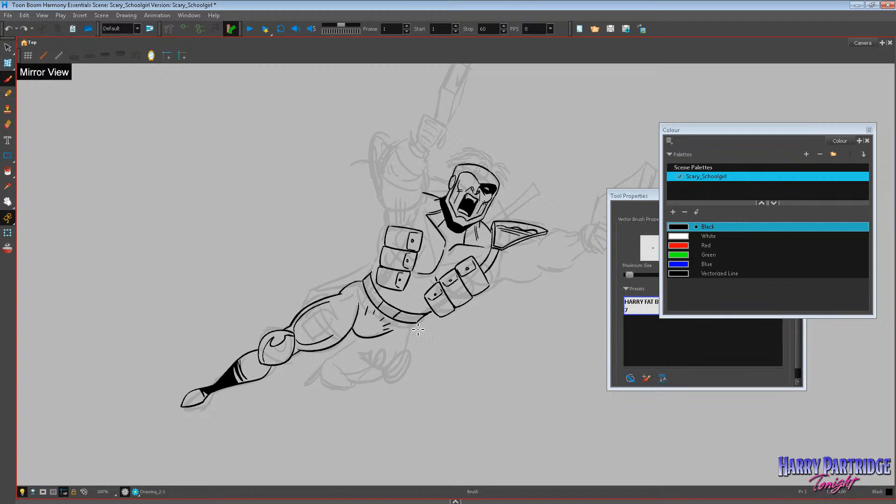
mouse_move(413, 331)
left_mouse_down()
mouse_move(372, 385)
mouse_move(322, 369)
mouse_move(329, 388)
mouse_move(353, 392)
mouse_move(320, 379)
mouse_move(355, 391)
mouse_move(324, 365)
left_mouse_up()
key("ctrl+z")
key("ctrl+z")
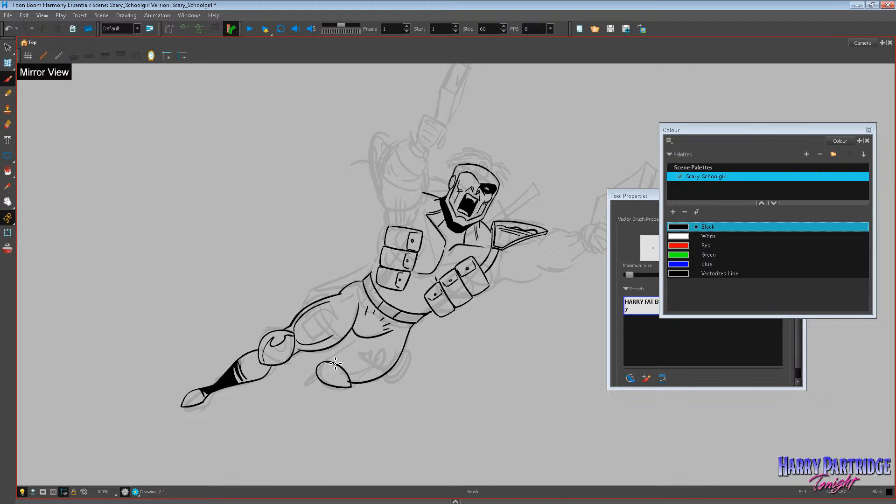
mouse_move(357, 337)
left_mouse_down()
mouse_move(341, 362)
mouse_move(346, 354)
mouse_move(286, 386)
mouse_move(311, 372)
left_mouse_up()
Fill the bent leg's lower leg and foot with solid black.
left_click(18, 170)
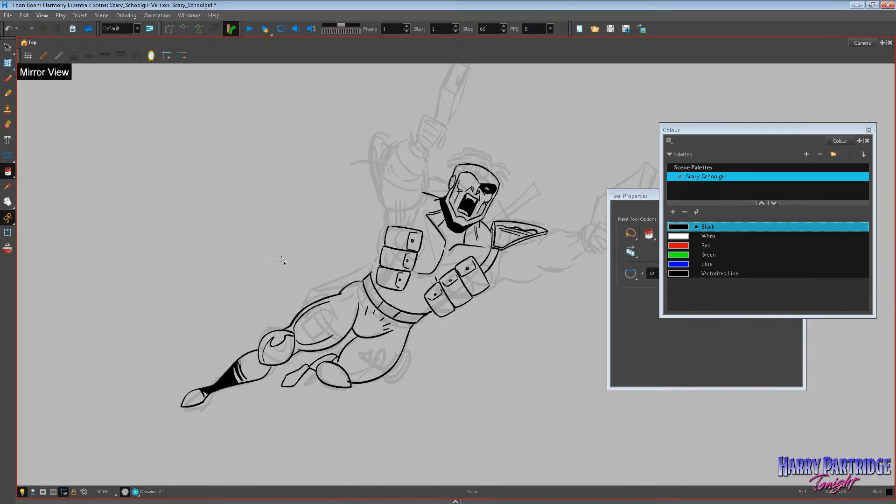
left_click(293, 377)
left_click(326, 360)
left_click(320, 369)
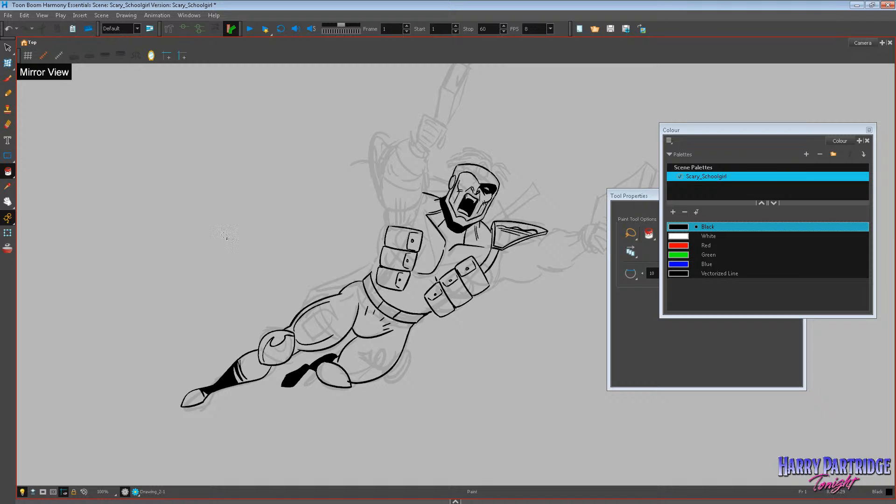
Ink a curved shadow edge inside the bent leg's knee pad and fill the shadow area with black.
key("alt+b")
left_click_drag(324, 371, 355, 391)
key("alt+e")
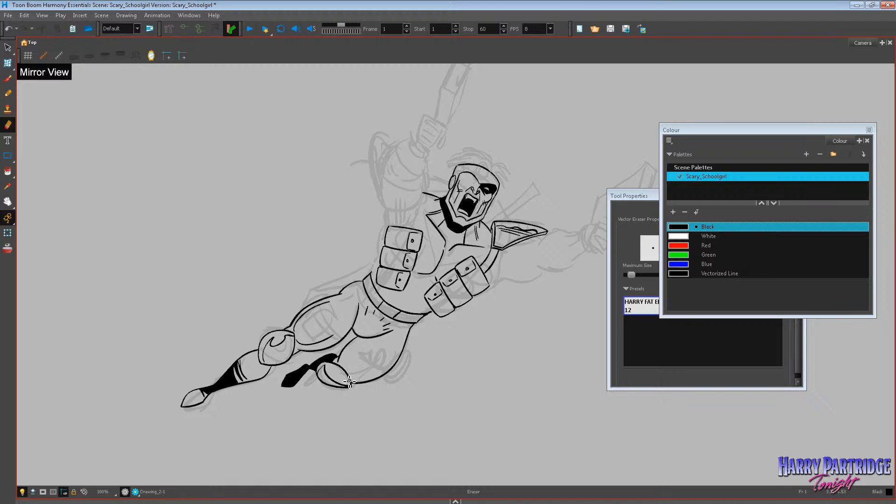
left_click(7, 170)
left_click(329, 375)
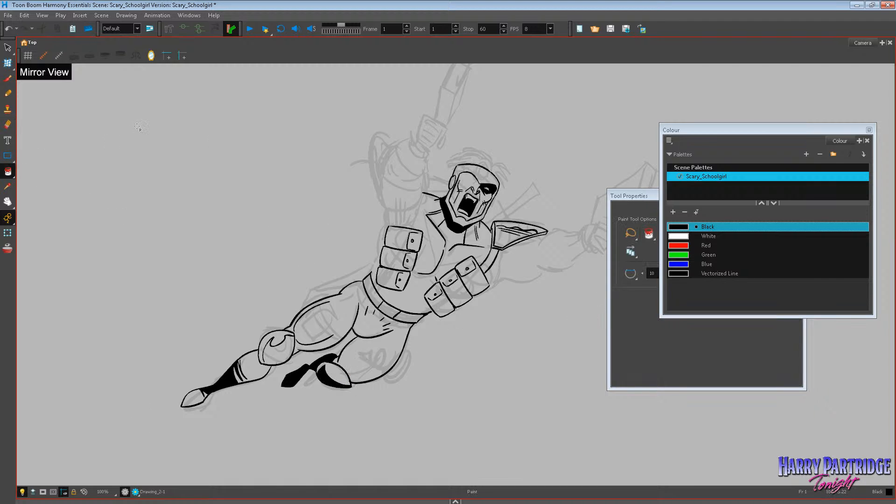
Ink a curved shadow edge along the lower part of the outstretched leg's knee pad and fill it with black.
key("alt+b")
mouse_move(267, 352)
left_mouse_down()
mouse_move(289, 350)
mouse_move(279, 366)
left_mouse_up()
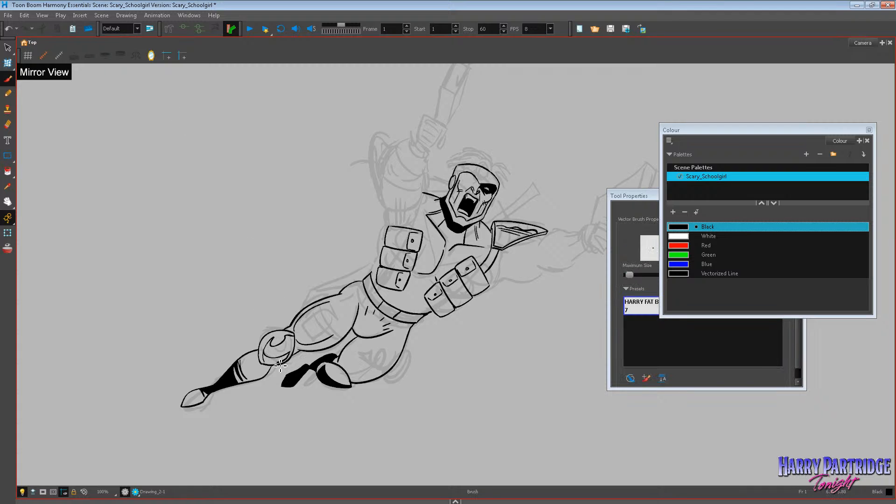
left_click(7, 171)
left_click(289, 353)
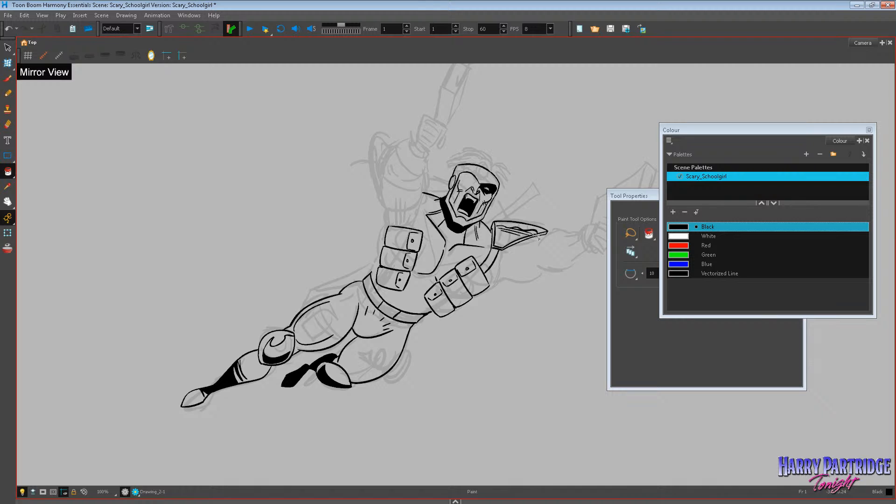
Ink a short muscle line inside the bent thigh and the torso's side contour running down to the upper chest pouch.
key("space")
left_click_drag(510, 343, 415, 362)
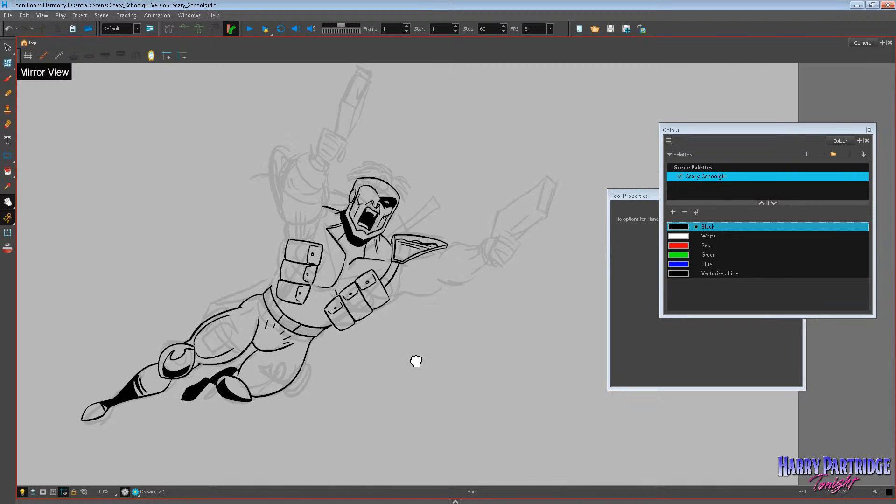
key("alt+b")
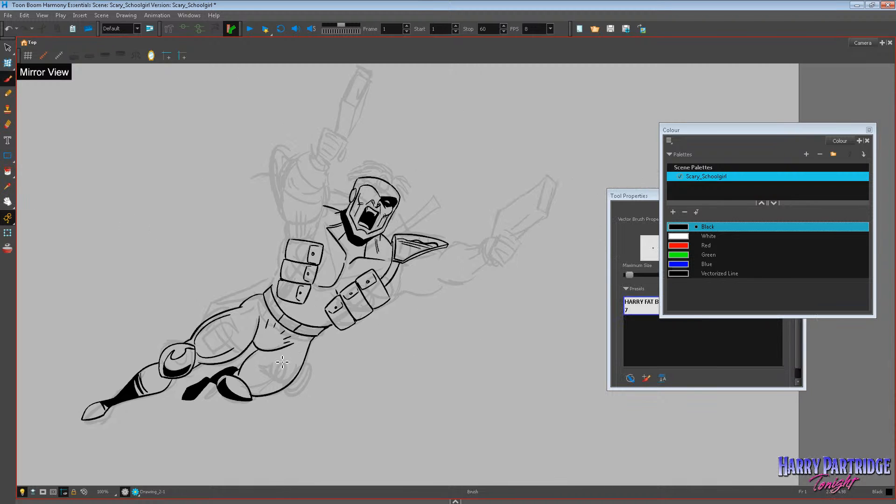
mouse_move(250, 389)
left_mouse_down()
mouse_move(297, 366)
mouse_move(283, 379)
left_mouse_up()
key("ctrl+z")
key("ctrl+z")
left_click_drag(268, 387, 293, 358)
key("ctrl+z")
left_click_drag(287, 223, 281, 279)
key("1")
key("2")
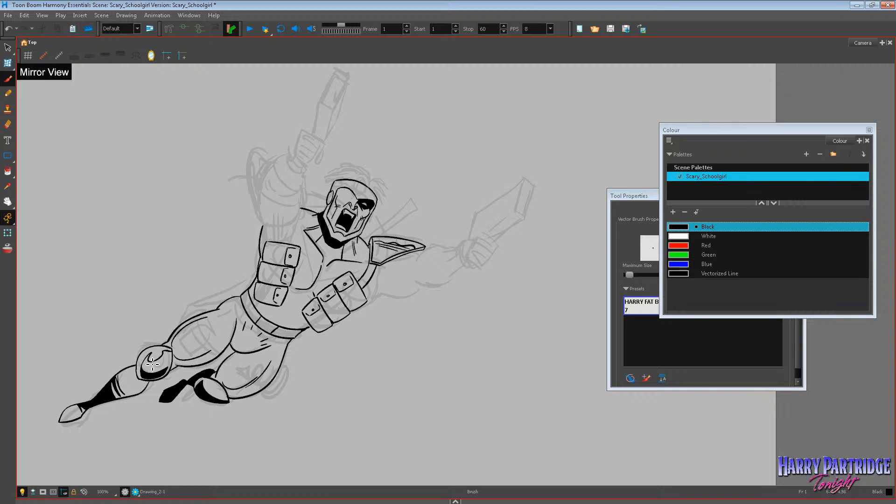
Fill the crescent on the outstretched leg's knee pad with black and erase excess ink around the bent leg's knee pad.
left_click(7, 171)
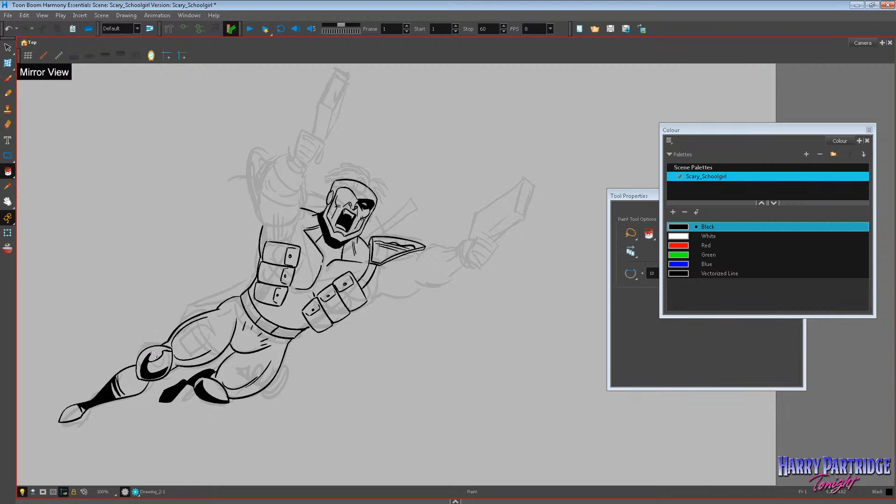
left_click(8, 124)
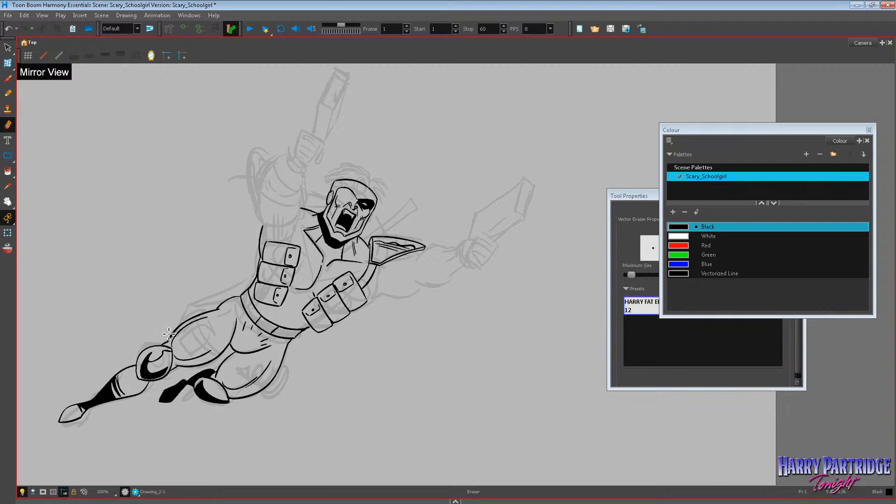
mouse_move(205, 383)
left_mouse_down()
mouse_move(231, 401)
mouse_move(202, 396)
mouse_move(224, 403)
mouse_move(205, 385)
mouse_move(241, 411)
left_mouse_up()
Ink a curved strap around the middle of the outstretched thigh.
left_click(8, 78)
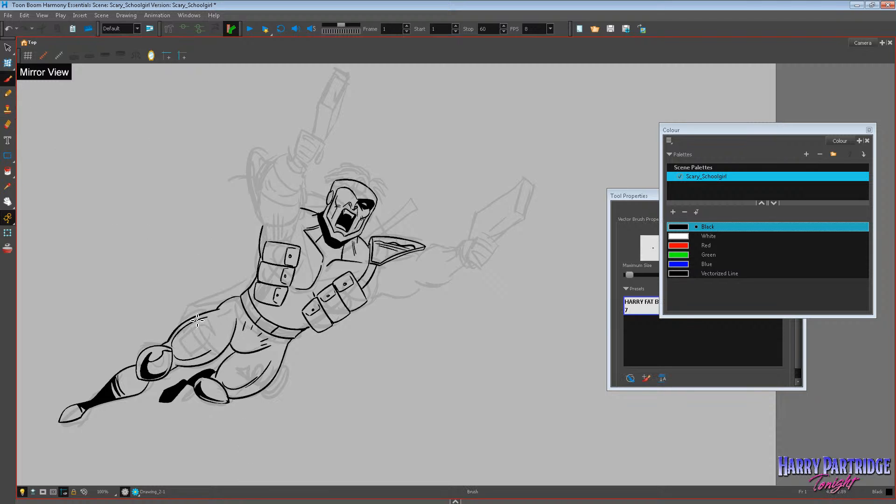
mouse_move(194, 318)
left_mouse_down()
mouse_move(199, 343)
mouse_move(219, 360)
mouse_move(203, 330)
mouse_move(220, 355)
left_mouse_up()
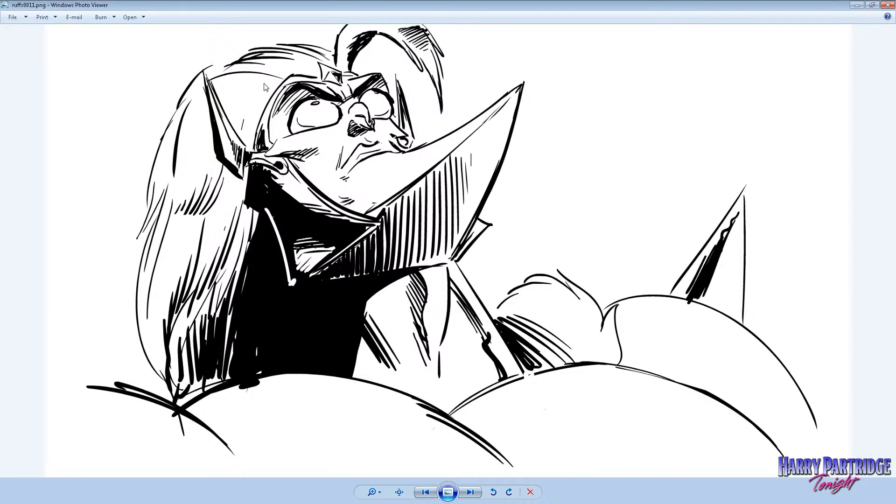
Look through the rough ink drawings from ruffs0011.png onward in Windows Photo Viewer, examining the shoulder armour linework in ruffs0015.png up close.
left_click(470, 492)
left_click(470, 492)
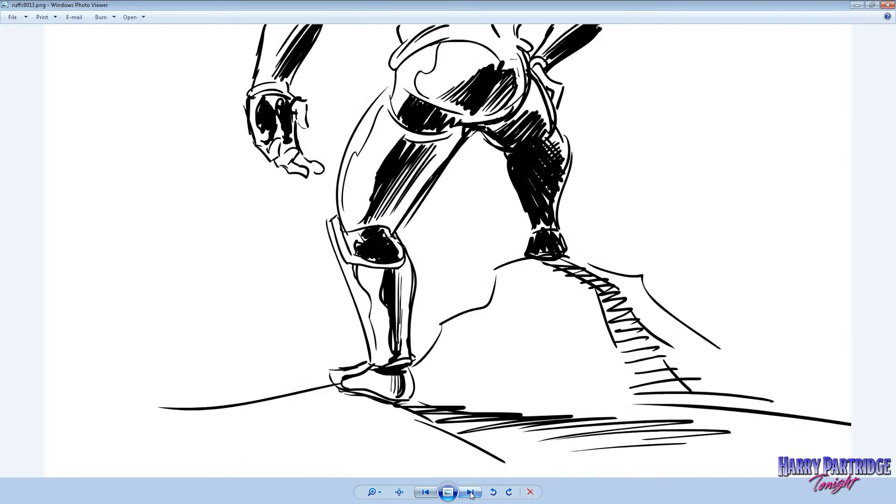
left_click(470, 492)
left_click(470, 492)
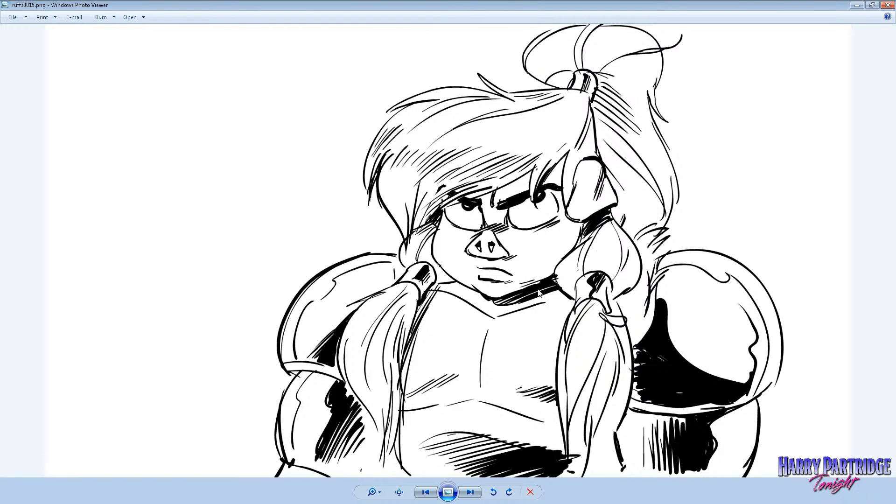
scroll(414, 272, "up", 6)
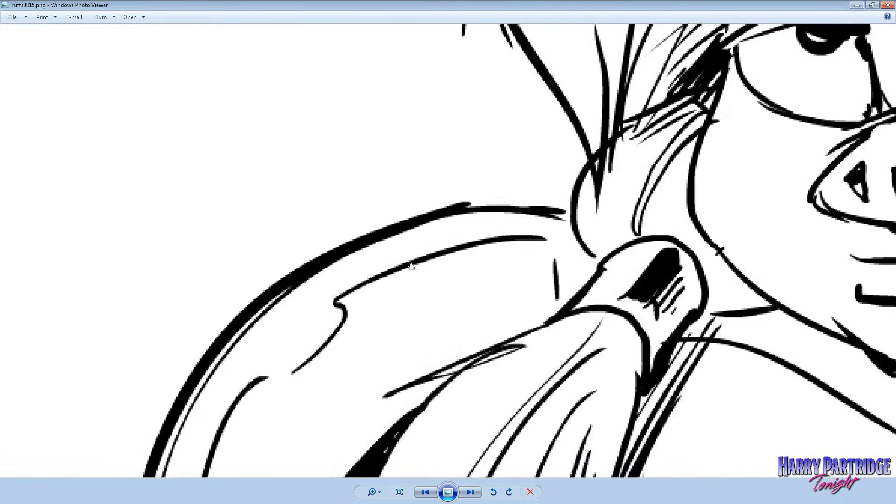
scroll(442, 294, "down", 5)
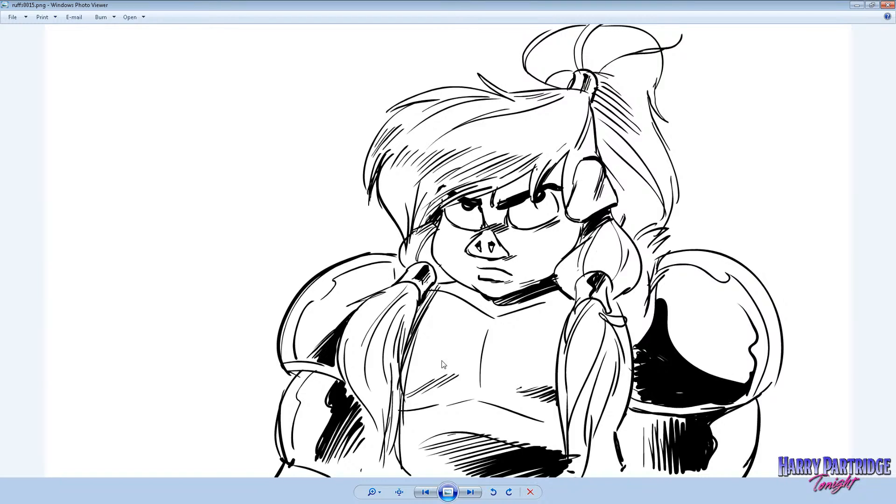
left_click(470, 492)
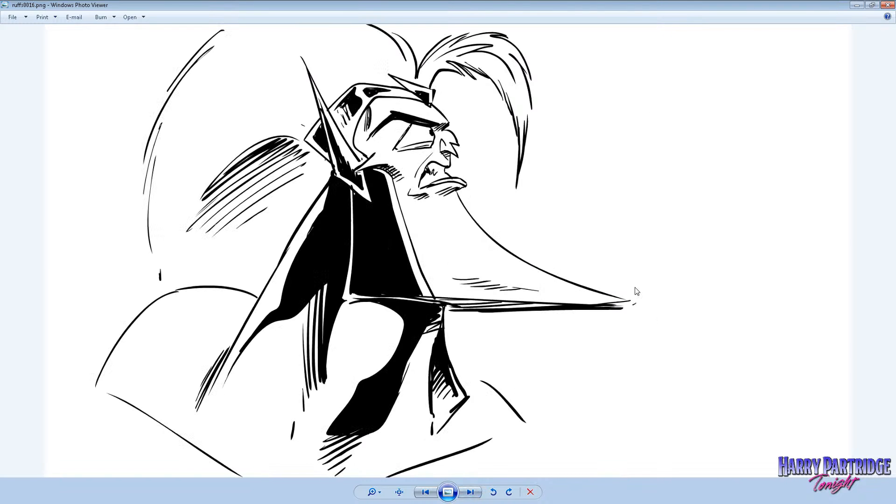
left_click(477, 494)
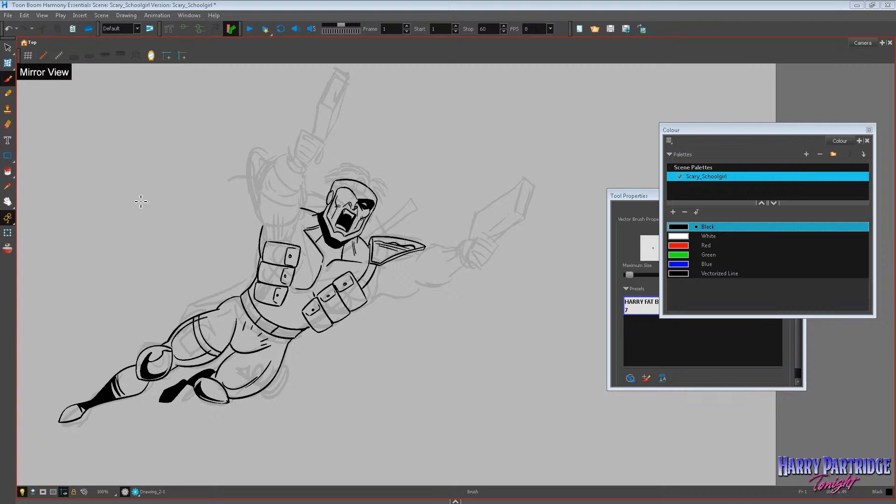
Back in Harmony, erase the outer contour of the outstretched thigh at the upper end of the strap.
left_click(8, 202)
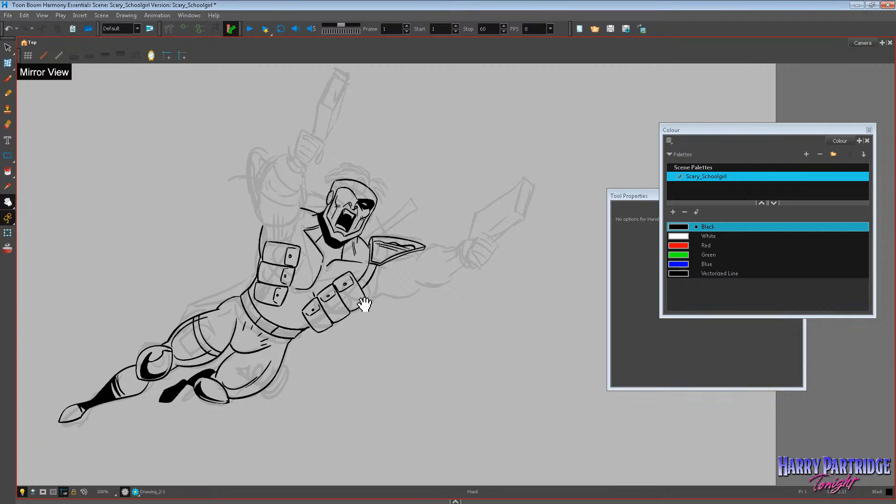
left_click_drag(372, 322, 387, 317)
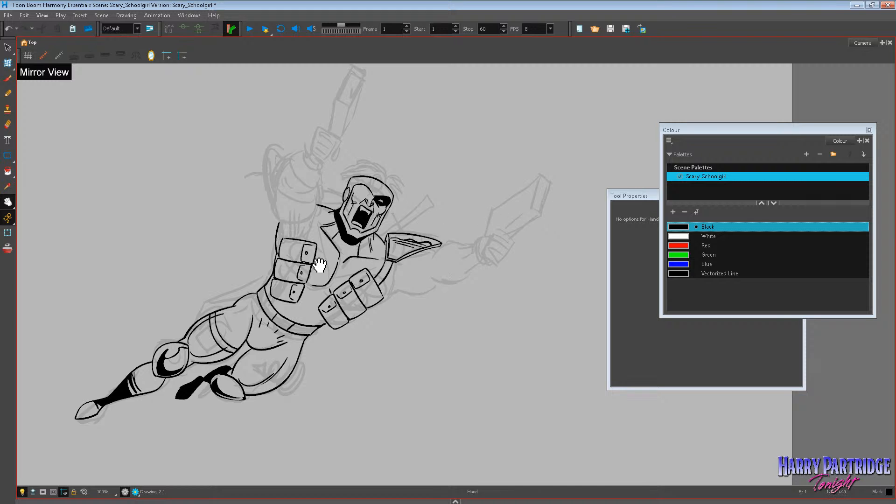
scroll(320, 264, "down", 1)
scroll(320, 267, "up", 1)
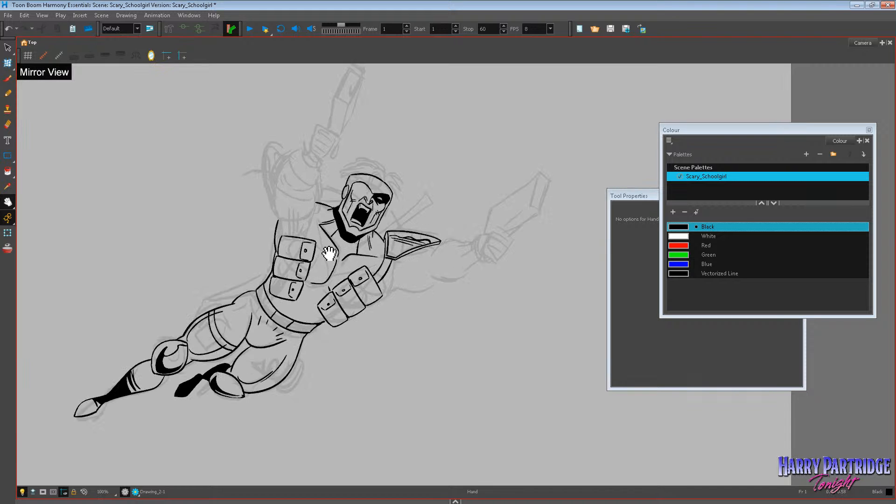
scroll(327, 228, "down", 1)
scroll(324, 225, "up", 1)
scroll(275, 308, "up", 1)
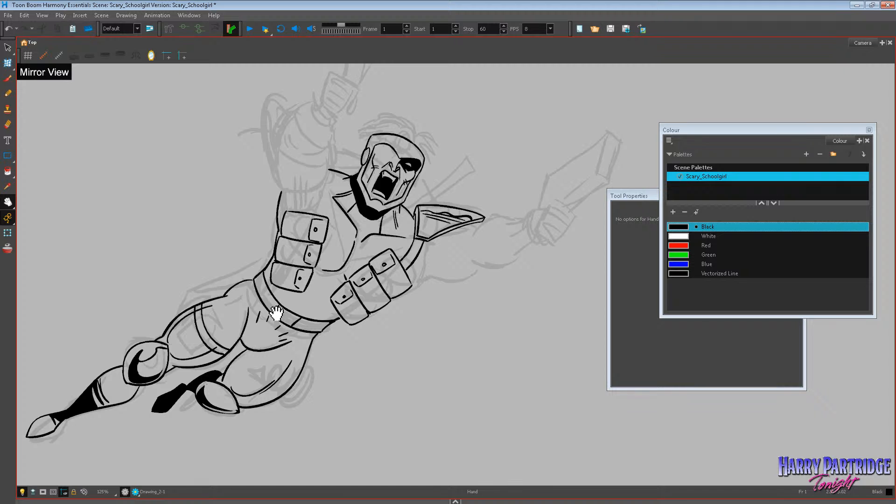
left_click(8, 124)
mouse_move(183, 316)
left_mouse_down()
mouse_move(212, 301)
mouse_move(193, 327)
mouse_move(211, 322)
mouse_move(198, 335)
mouse_move(208, 334)
mouse_move(215, 319)
mouse_move(186, 325)
mouse_move(195, 341)
mouse_move(223, 325)
mouse_move(187, 326)
mouse_move(193, 340)
mouse_move(224, 325)
mouse_move(214, 307)
mouse_move(190, 322)
mouse_move(206, 314)
mouse_move(212, 326)
mouse_move(217, 319)
mouse_move(213, 329)
mouse_move(212, 311)
mouse_move(211, 329)
mouse_move(210, 318)
mouse_move(188, 324)
mouse_move(184, 310)
mouse_move(212, 304)
left_mouse_up()
Ink a pair of buttoned pouches on the outstretched thigh's strap, undoing strokes that miss.
left_click(7, 78)
key("ctrl+z")
key("ctrl+z")
key("ctrl+z")
key("ctrl+z")
key("ctrl+z")
left_click(202, 299)
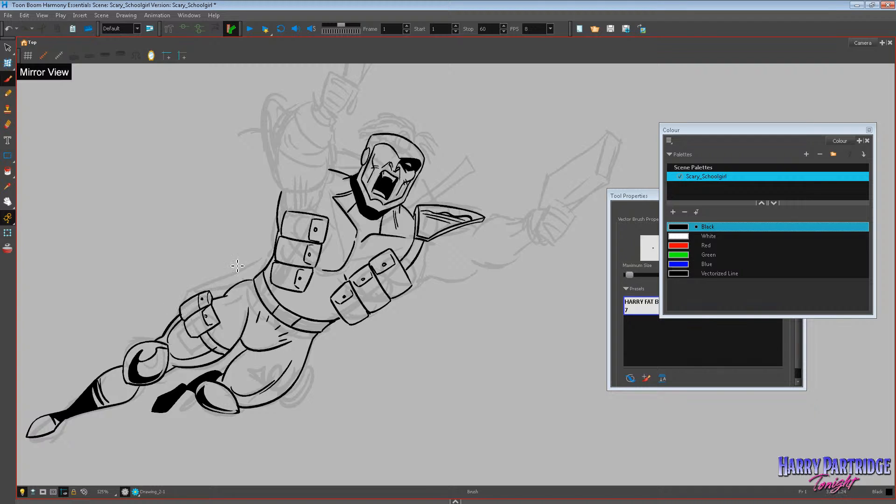
Ink a double-lined strap around the bent thigh with a small pouch on its outer side.
key("alt+e")
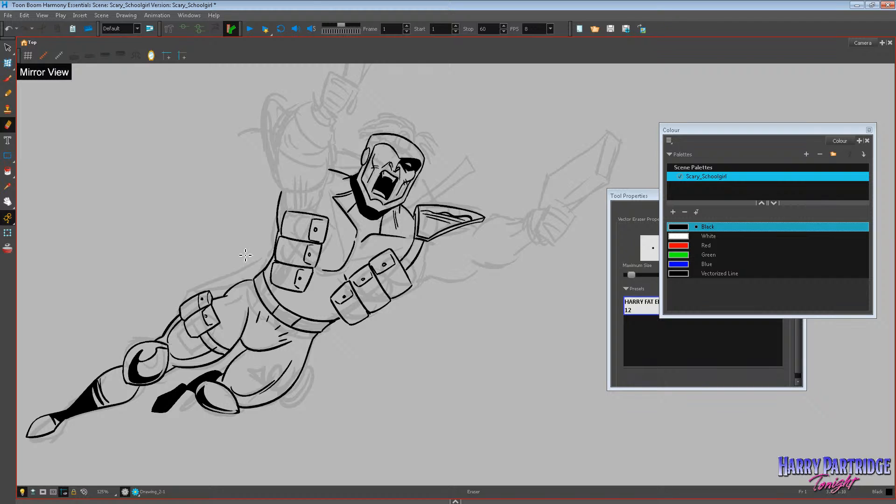
key("alt+b")
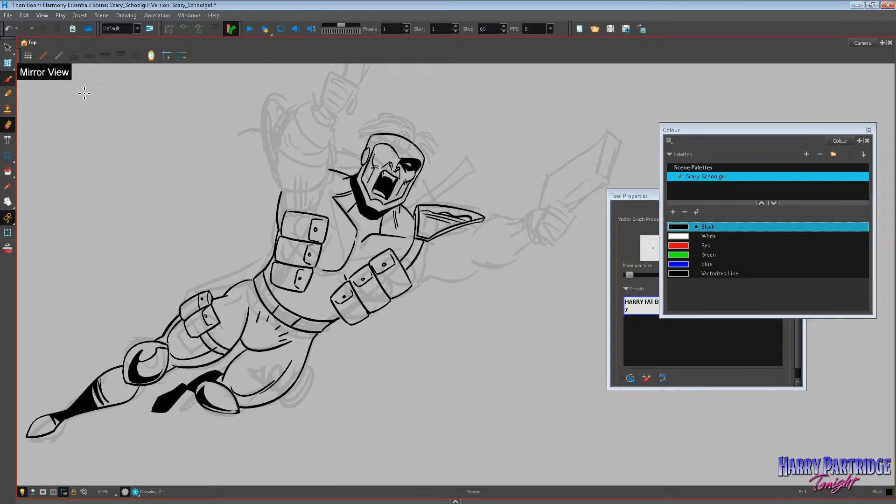
mouse_move(237, 358)
left_mouse_down()
mouse_move(275, 383)
mouse_move(297, 386)
mouse_move(239, 363)
mouse_move(286, 392)
left_mouse_up()
key("ctrl+z")
mouse_move(240, 355)
left_mouse_down()
mouse_move(293, 386)
mouse_move(306, 373)
mouse_move(279, 400)
left_mouse_up()
key("ctrl+z")
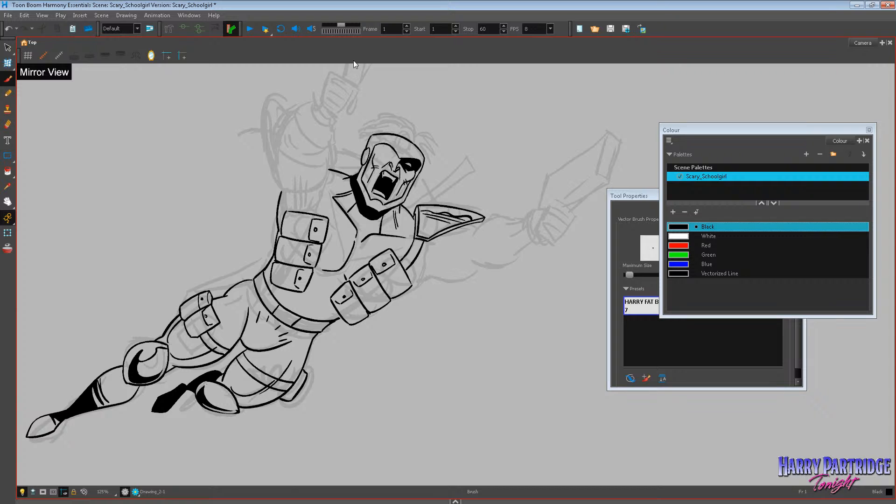
scroll(298, 140, "down", 3)
scroll(287, 164, "up", 1)
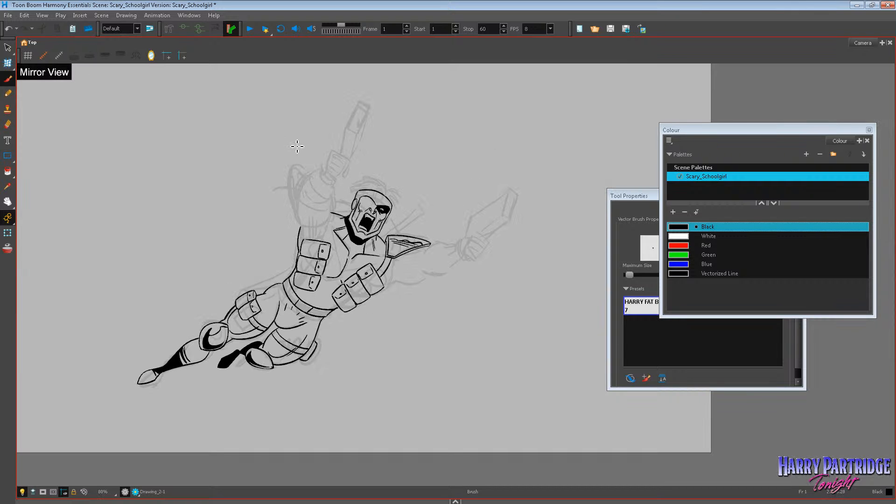
Ink the outline of a shadow shape on the upper abdomen between the two rows of chest pouches, undoing strokes that miss.
scroll(418, 217, "up", 2)
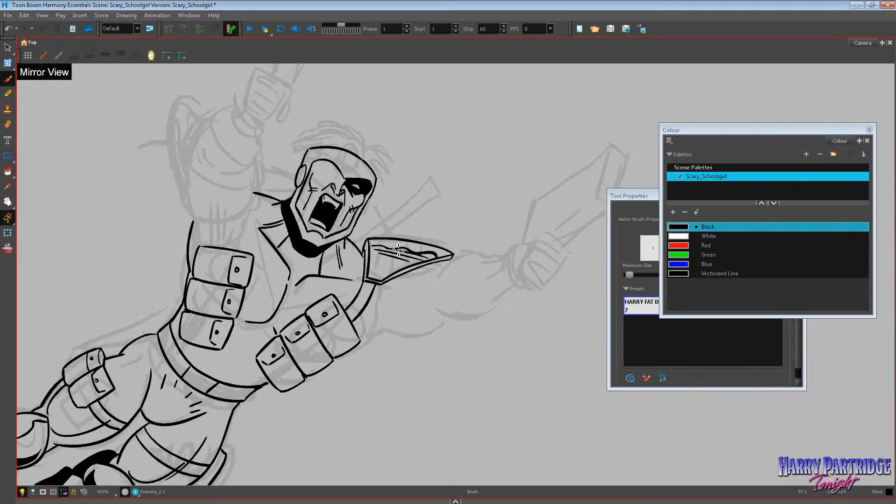
mouse_move(236, 326)
left_mouse_down()
mouse_move(266, 342)
mouse_move(198, 351)
mouse_move(250, 329)
mouse_move(272, 336)
mouse_move(242, 316)
mouse_move(268, 315)
mouse_move(289, 287)
mouse_move(282, 332)
left_mouse_up()
key("ctrl+z")
key("ctrl+z")
key("ctrl+z")
mouse_move(274, 327)
left_mouse_down()
mouse_move(238, 331)
mouse_move(272, 338)
left_mouse_up()
mouse_move(265, 375)
left_mouse_down()
mouse_move(248, 384)
mouse_move(257, 365)
mouse_move(240, 355)
mouse_move(255, 367)
mouse_move(215, 371)
mouse_move(241, 354)
mouse_move(228, 348)
mouse_move(223, 372)
mouse_move(252, 362)
mouse_move(262, 375)
mouse_move(240, 364)
left_mouse_up()
key("ctrl+z")
key("ctrl+z")
key("ctrl+z")
key("ctrl+z")
key("ctrl+z")
key("ctrl+z")
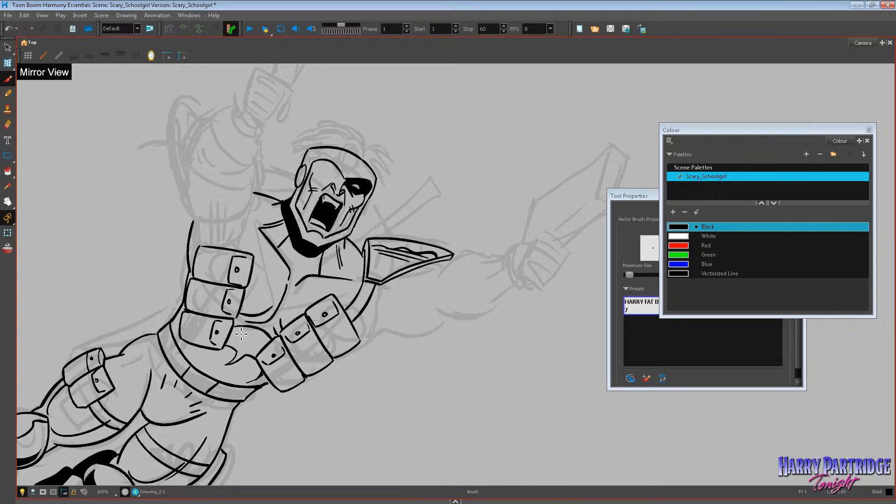
Fill the shadow shape between the chest pouches with black.
left_click(8, 171)
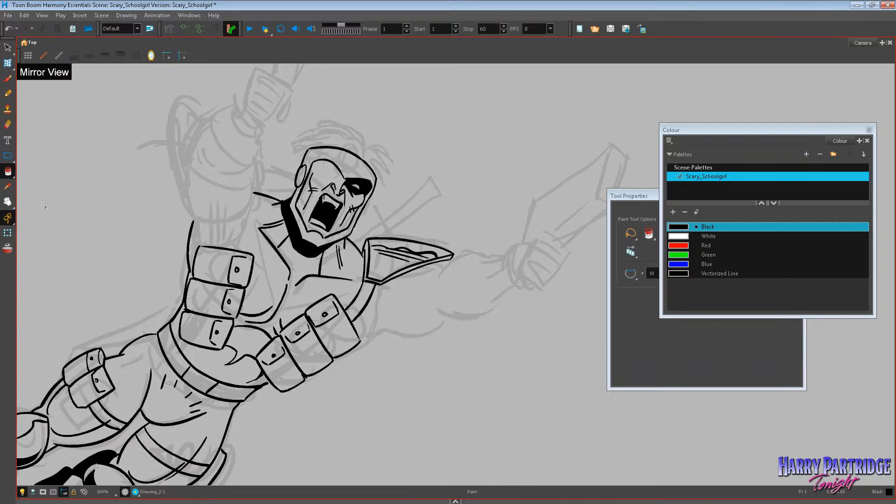
key("alt+b")
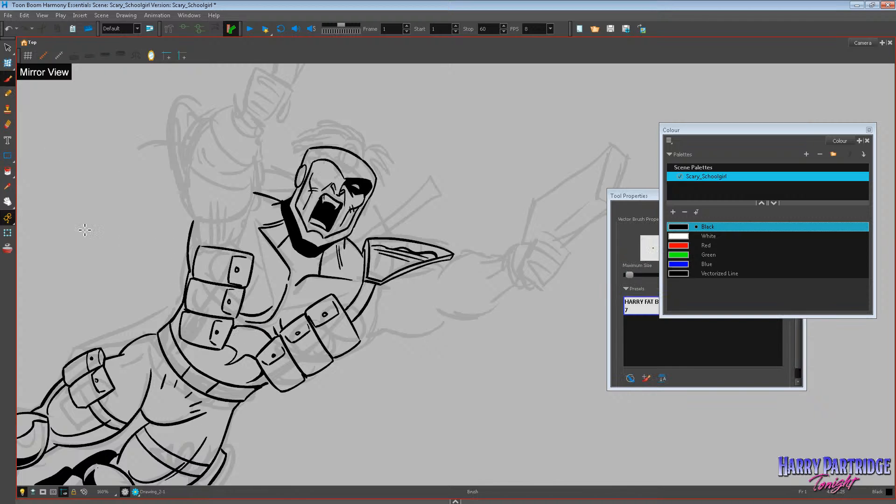
key("alt+i")
left_click(248, 338)
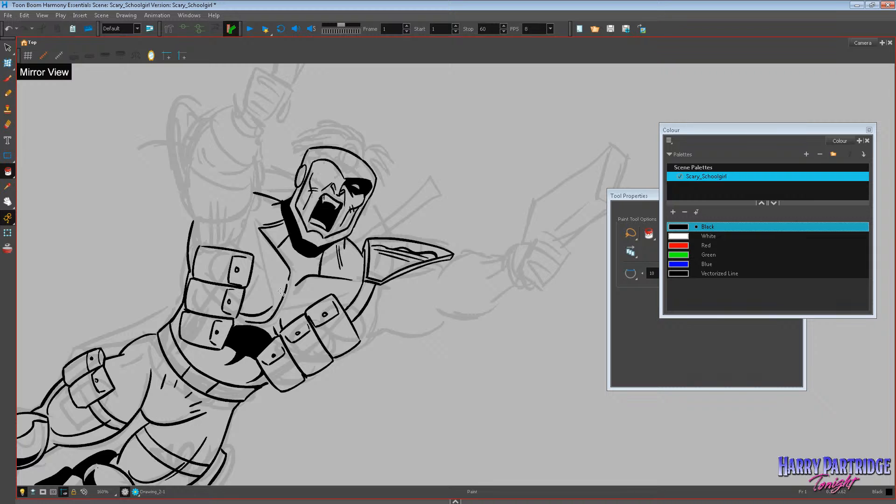
Try filling the waist belt with black.
scroll(281, 292, "down", 4)
scroll(230, 333, "up", 2)
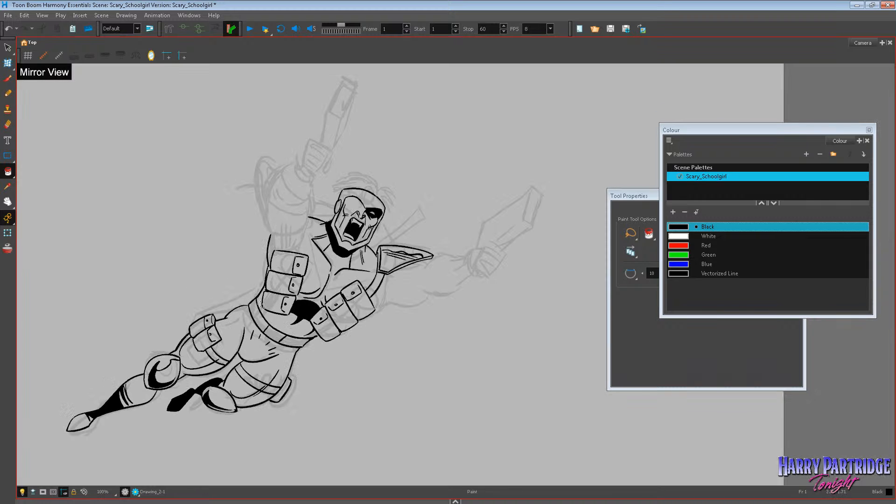
left_click(290, 343)
scroll(208, 330, "down", 4)
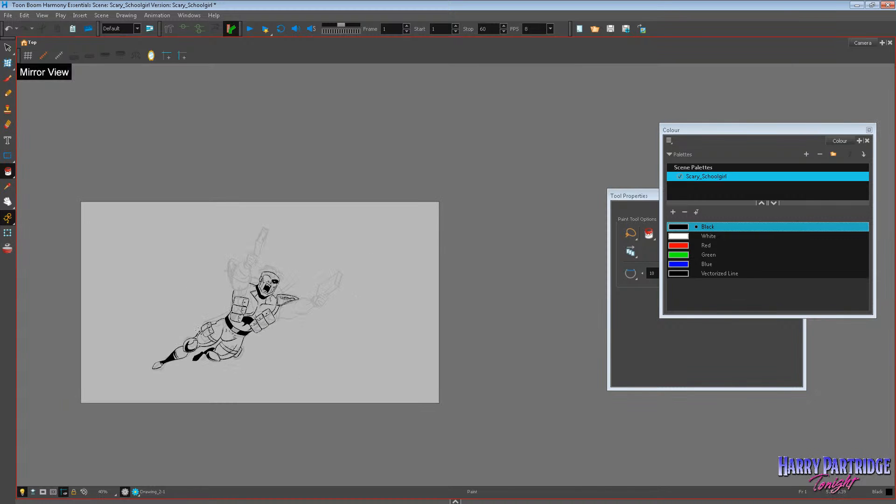
scroll(199, 331, "up", 3)
scroll(261, 332, "up", 2)
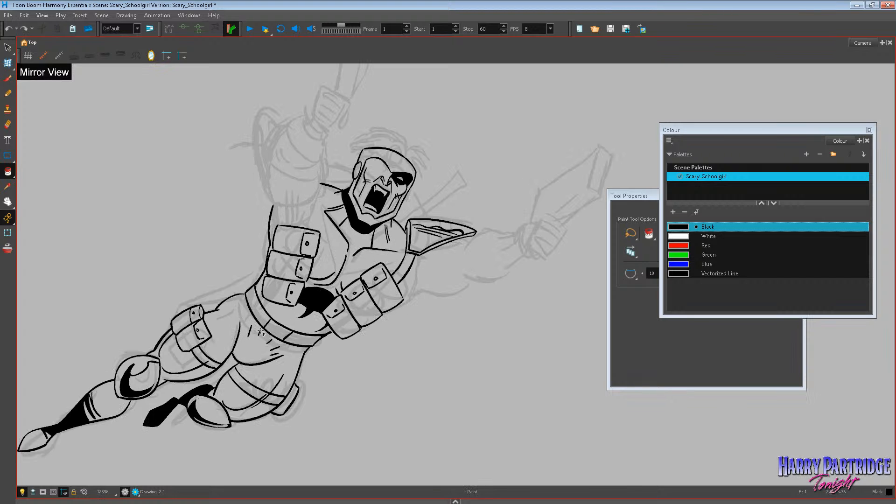
Erase the thigh contour at the belt's end and ink a pouch on each hip, redoing strokes that miss.
key("alt+e")
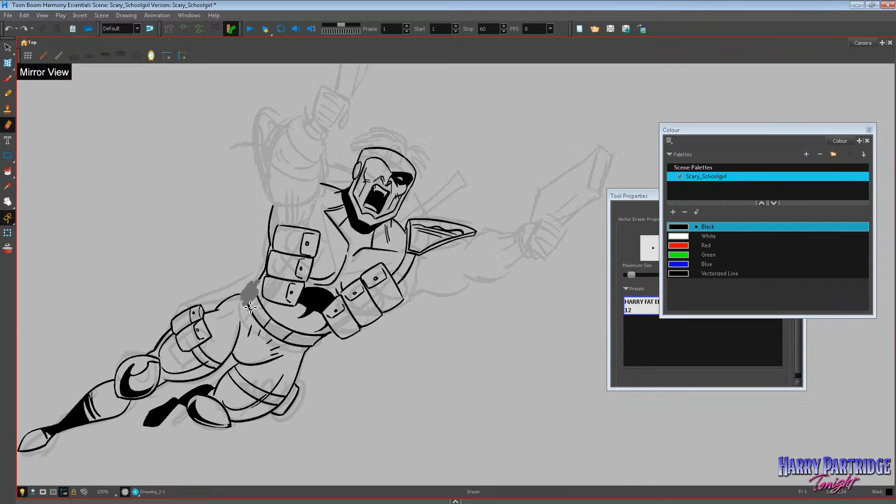
left_click_drag(246, 294, 256, 306)
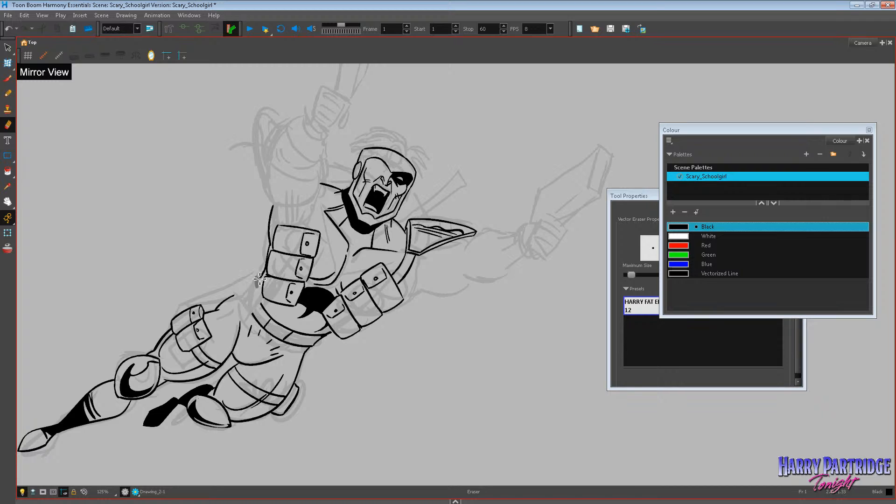
key("alt+b")
mouse_move(249, 321)
left_mouse_down()
mouse_move(237, 321)
mouse_move(233, 308)
mouse_move(262, 286)
left_mouse_up()
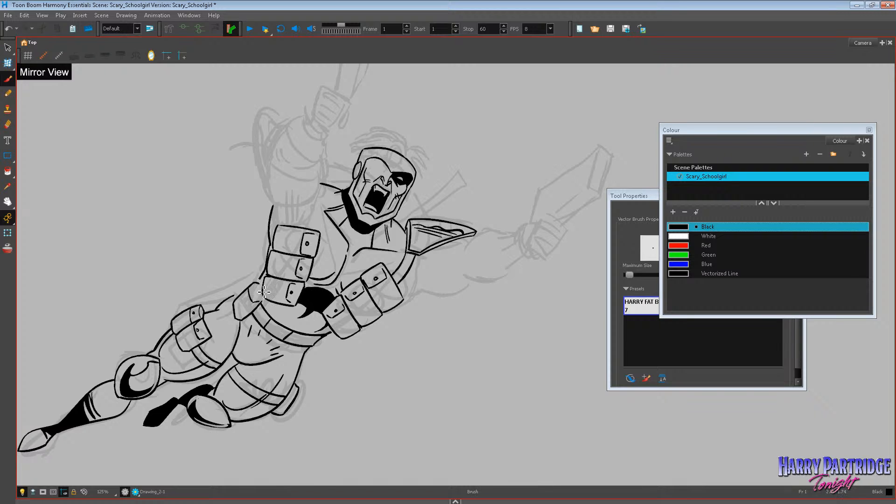
key("ctrl+z")
left_click_drag(249, 273, 257, 282)
mouse_move(238, 300)
left_mouse_down()
mouse_move(249, 277)
mouse_move(262, 277)
mouse_move(249, 282)
left_mouse_up()
mouse_move(331, 334)
left_mouse_down()
mouse_move(309, 370)
mouse_move(304, 364)
mouse_move(321, 347)
left_mouse_up()
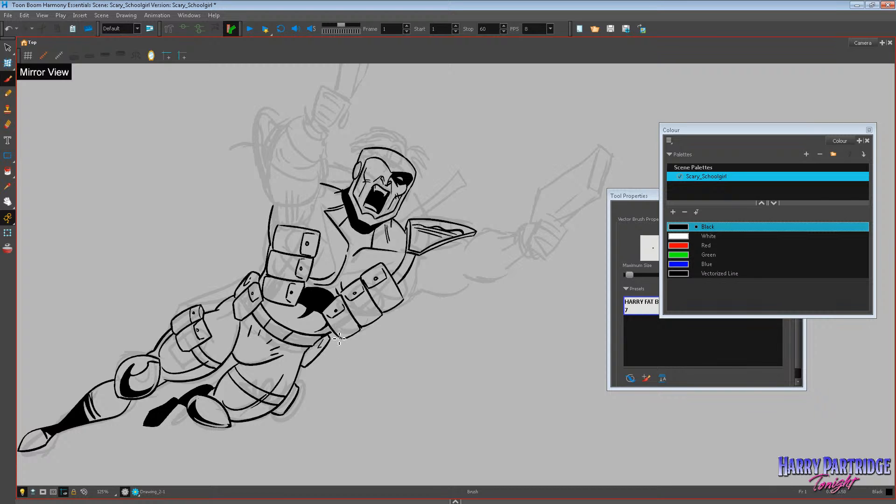
scroll(343, 196, "down", 3)
scroll(336, 104, "up", 2)
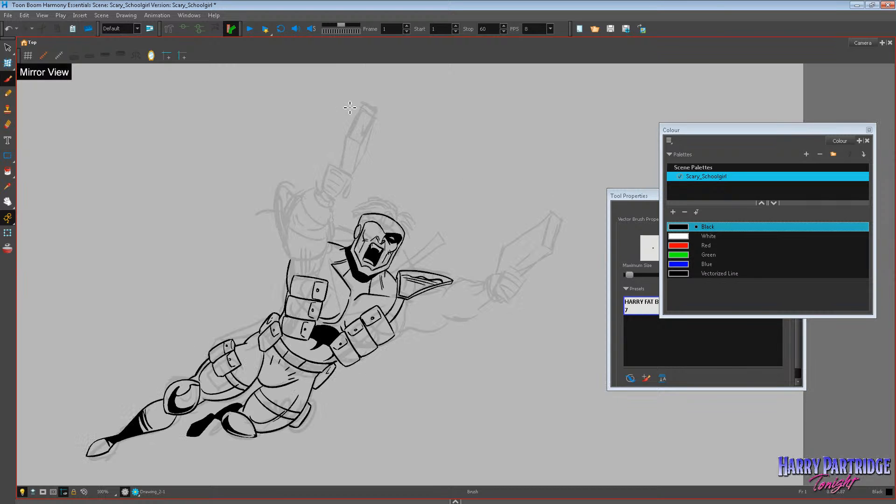
Ink the eye patch's strap line running up over the forehead, undoing strokes that miss.
scroll(435, 201, "up", 1)
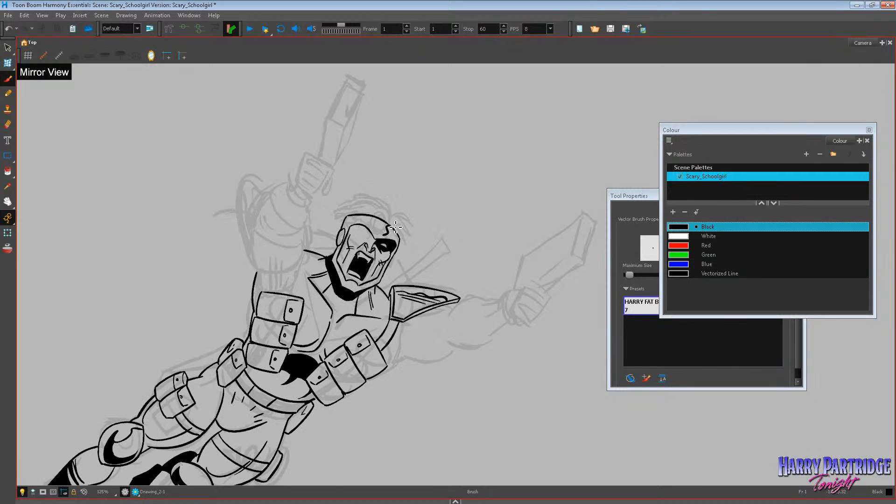
key("ctrl+z")
left_click_drag(388, 226, 395, 236)
key("ctrl+z")
left_click_drag(394, 239, 398, 231)
key("ctrl+z")
Ink a rounded shoulder contour from the outer chest pouches up to the neck on the raised-arm side.
key("ctrl+z")
mouse_move(257, 274)
left_mouse_down()
mouse_move(284, 253)
mouse_move(306, 251)
left_mouse_up()
key("ctrl+z")
mouse_move(259, 281)
left_mouse_down()
mouse_move(276, 258)
mouse_move(333, 255)
left_mouse_up()
Delete the pointed shoulder armour and its leftover line fragments on the outstretched-arm side.
key("alt+s")
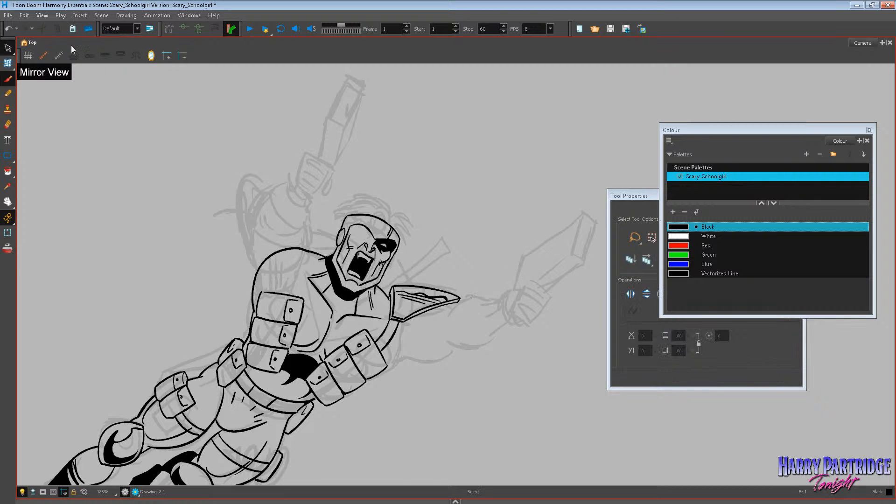
left_click(399, 310)
key("Delete")
left_click(392, 303)
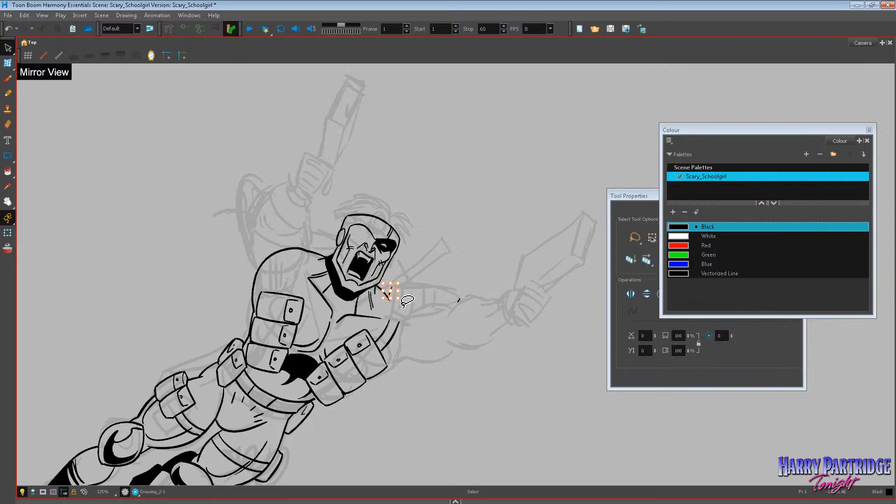
key("Delete")
left_click(459, 300)
key("Delete")
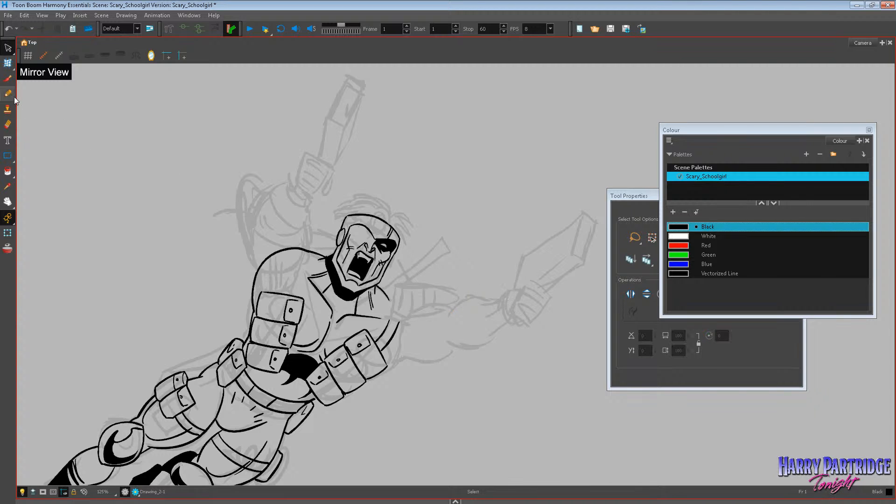
Ink a rounded shoulder contour where the armour was, curving from the neck down to the chest pouches.
key("alt+b")
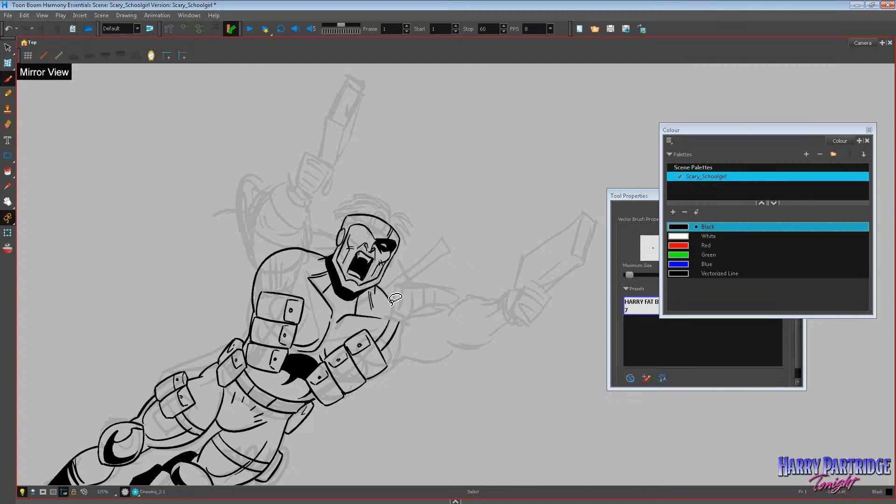
left_click_drag(398, 305, 396, 340)
key("ctrl+z")
left_click_drag(392, 299, 402, 330)
Ink a double-lined harness strap over the raised-arm shoulder down to the chest pouches.
mouse_move(306, 252)
left_mouse_down()
mouse_move(295, 289)
mouse_move(315, 257)
mouse_move(286, 293)
left_mouse_up()
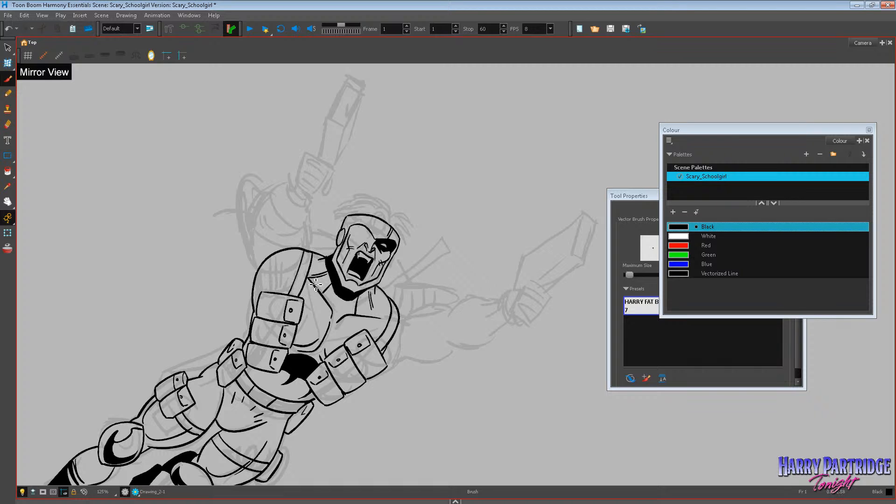
key("ctrl+z")
key("ctrl+shift+z")
Ink a costume line across the chest from the sternum to the shoulder on the outstretched-arm side.
scroll(155, 199, "down", 3)
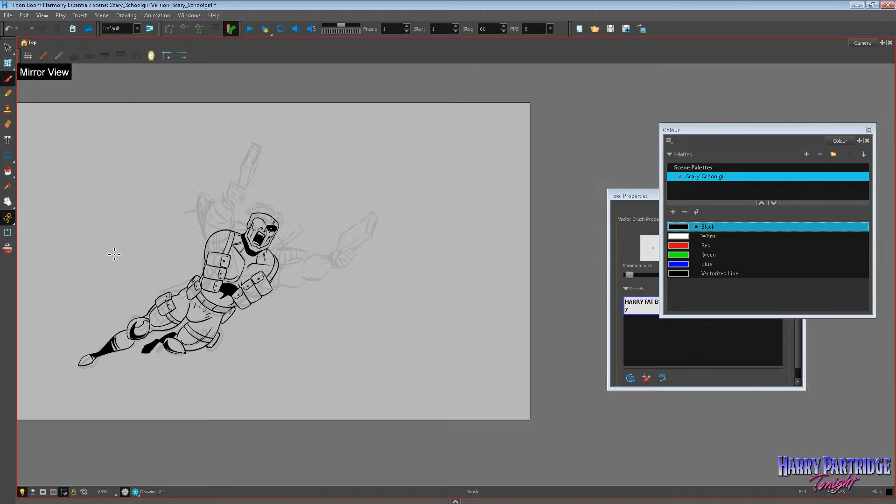
scroll(122, 254, "up", 3)
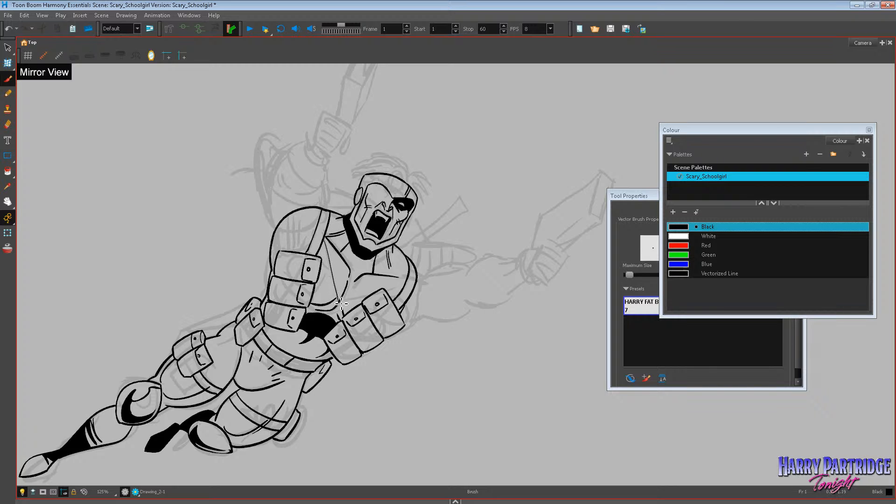
left_click_drag(357, 296, 416, 279)
key("ctrl+z")
left_click_drag(348, 295, 416, 279)
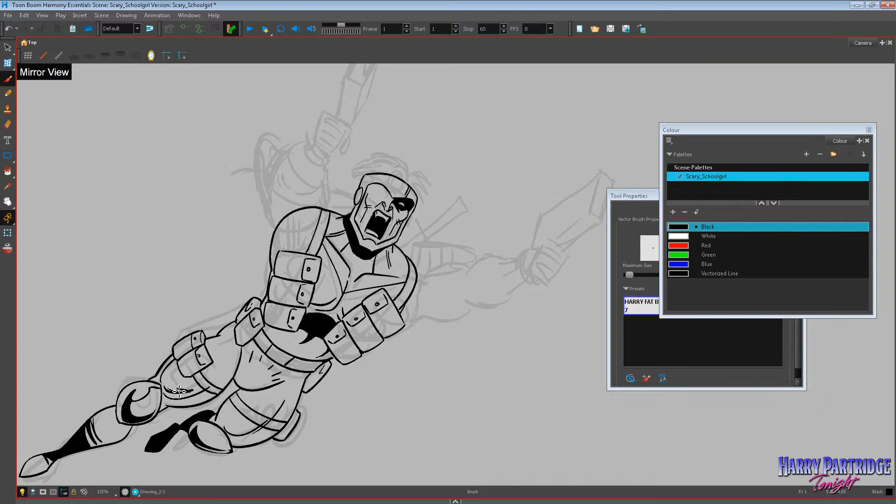
Ink shadow outlines along the lower side of the outstretched thigh beside the knee pad, undoing strokes that miss.
left_click_drag(165, 389, 202, 390)
key("ctrl+z")
key("ctrl+z")
key("ctrl+z")
key("ctrl+z")
key("ctrl+z")
mouse_move(166, 388)
left_mouse_down()
mouse_move(227, 370)
mouse_move(211, 384)
mouse_move(230, 385)
mouse_move(221, 390)
mouse_move(234, 377)
left_mouse_up()
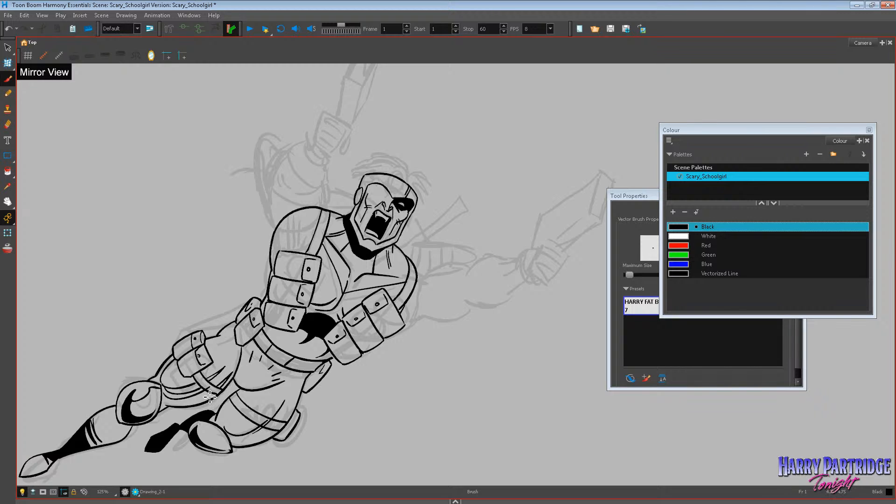
left_click_drag(161, 407, 210, 400)
Fill the outstretched thigh's shadow areas with black, undoing the fill that spills and closing the gap in the outline.
left_click(8, 171)
left_click(186, 396)
left_click(184, 388)
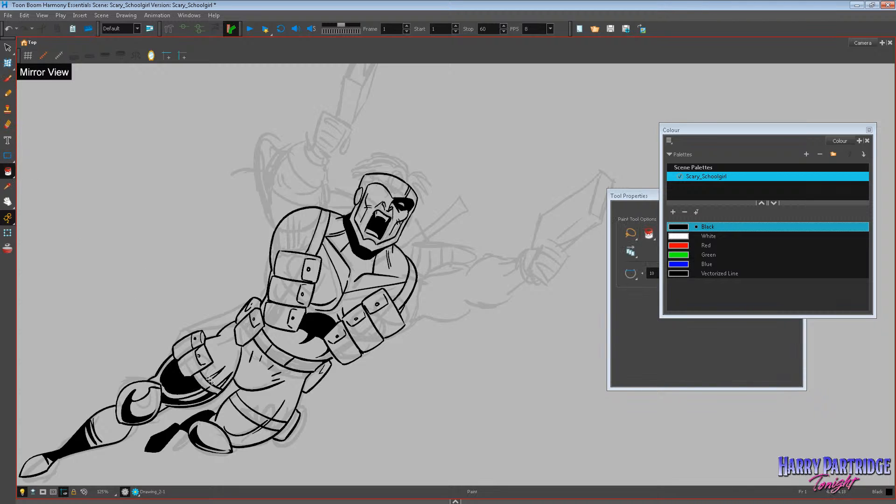
key("ctrl+z")
key("alt+b")
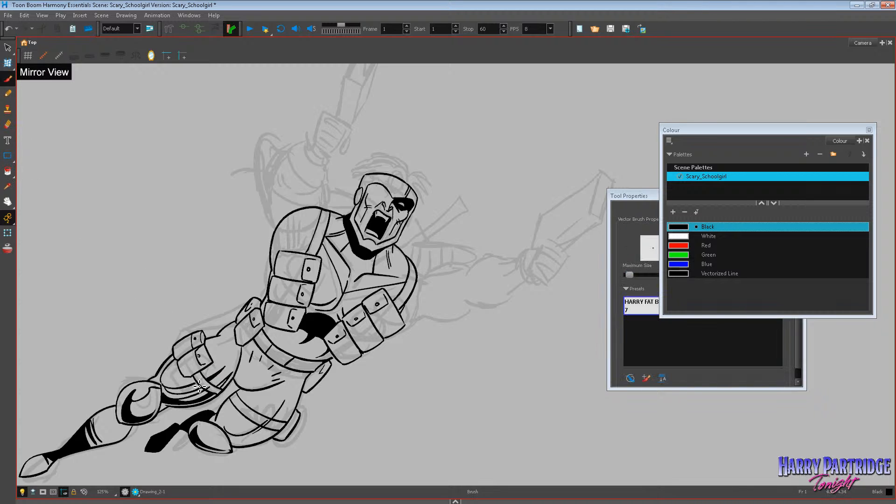
key("alt+p")
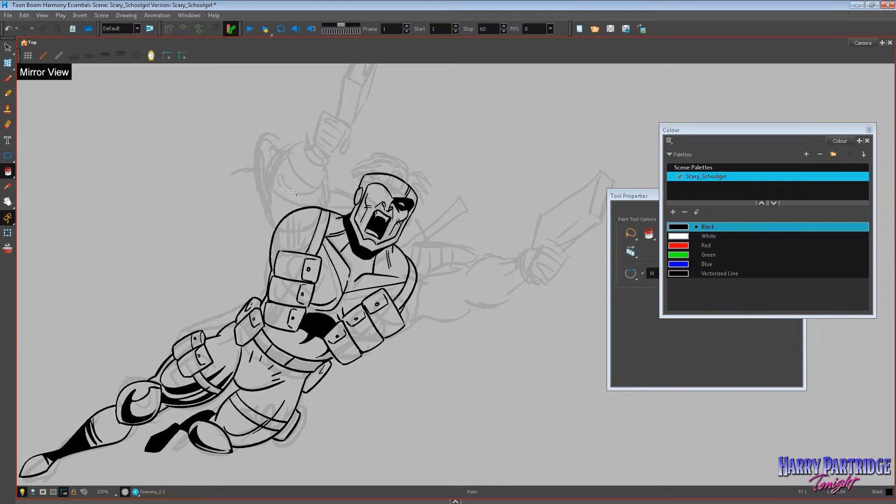
Ink shadow outlines along the outer side of the bent thigh around its strap and fill them with black.
key("alt+b")
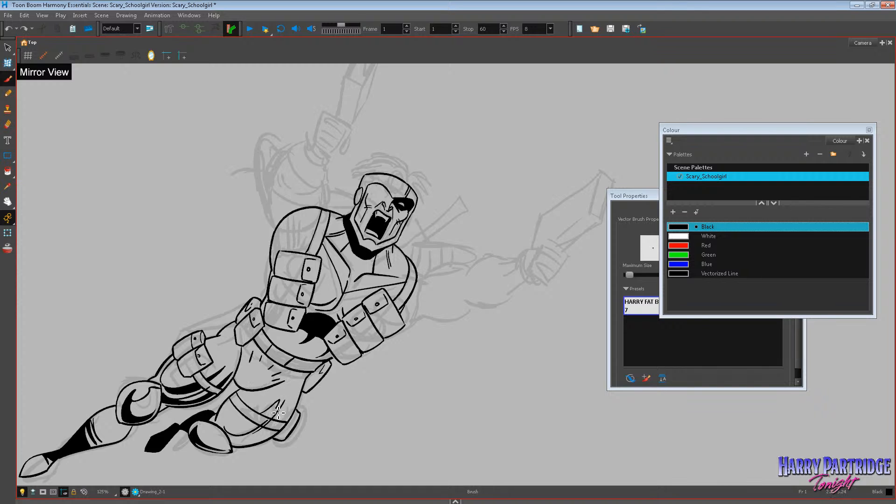
mouse_move(278, 413)
left_mouse_down()
mouse_move(227, 423)
mouse_move(229, 435)
mouse_move(251, 438)
mouse_move(230, 439)
mouse_move(273, 427)
left_mouse_up()
key("ctrl+z")
mouse_move(306, 381)
left_mouse_down()
mouse_move(278, 436)
mouse_move(238, 446)
left_mouse_up()
left_click(8, 172)
left_click(252, 427)
left_click(288, 407)
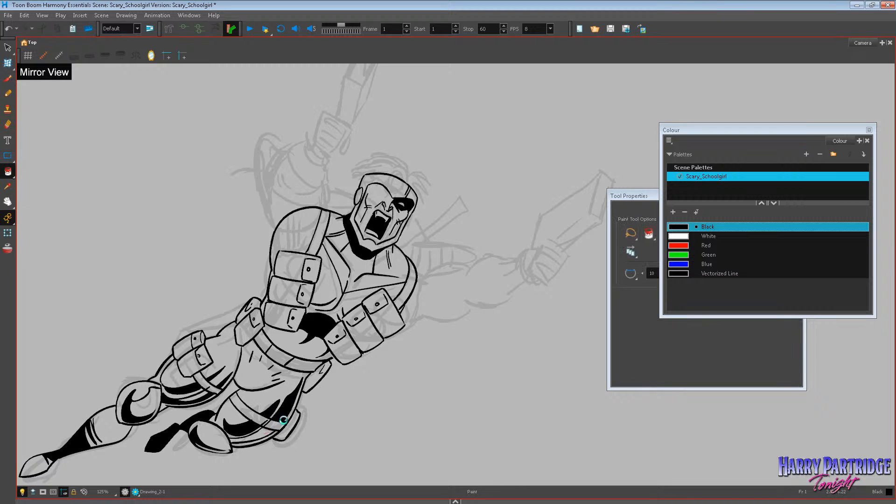
left_click(270, 433)
Ink a curved shadow at the groin between the thighs and fill it with black.
key("alt+b")
mouse_move(237, 379)
left_mouse_down()
mouse_move(270, 386)
mouse_move(242, 369)
mouse_move(245, 388)
left_mouse_up()
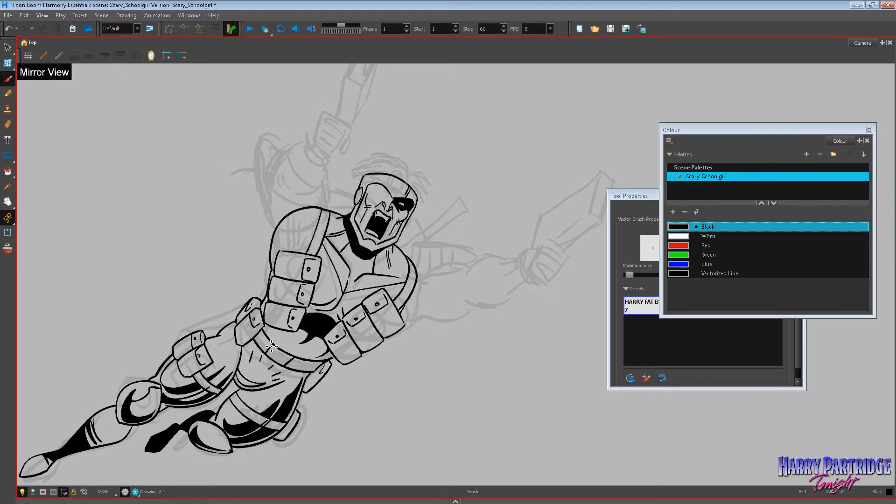
left_click(8, 171)
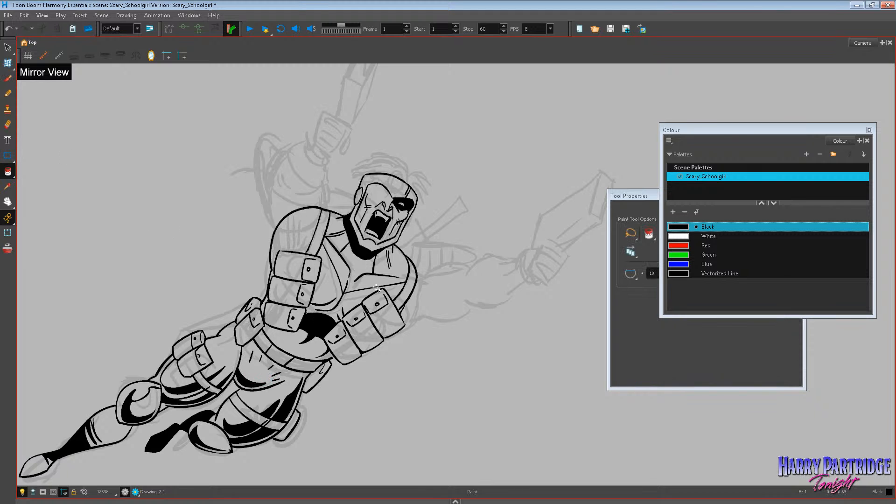
Ink a shadow along the chest muscle's lower edge beside the pouches and fill it with black.
scroll(386, 285, "down", 3)
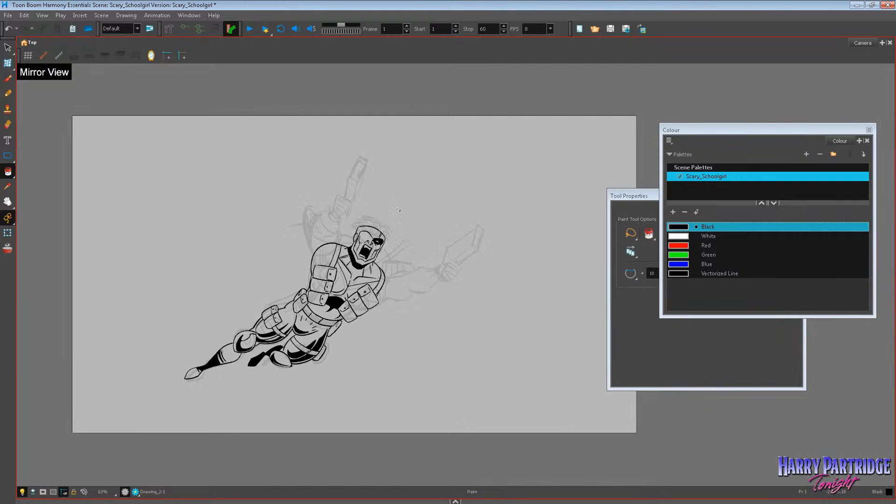
scroll(409, 214, "up", 3)
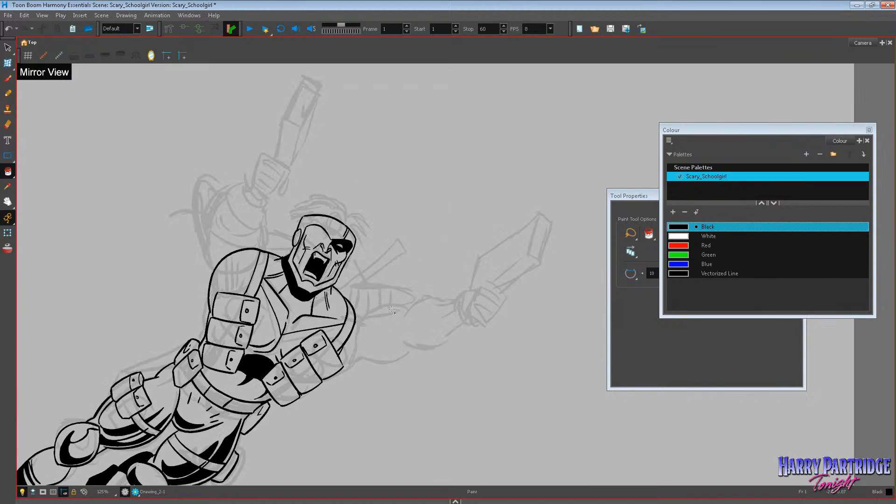
key("alt+b")
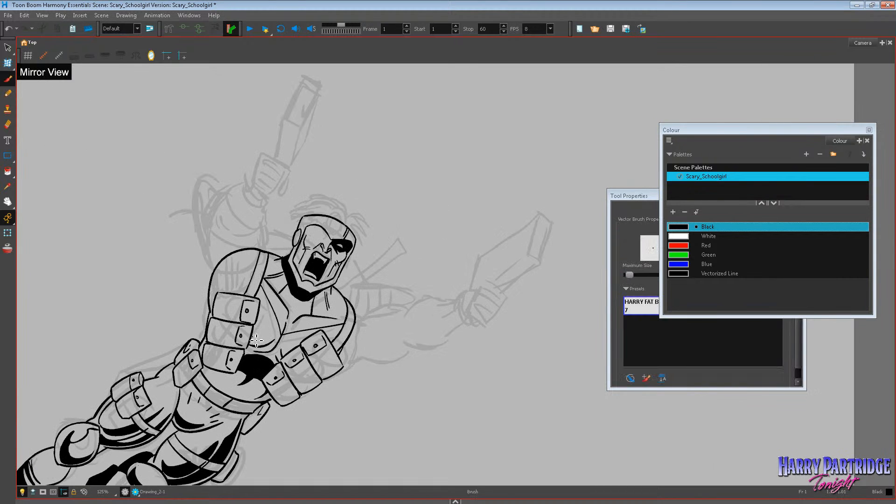
mouse_move(256, 341)
left_mouse_down()
mouse_move(281, 340)
mouse_move(290, 357)
left_mouse_up()
key("ctrl+z")
key("alt+i")
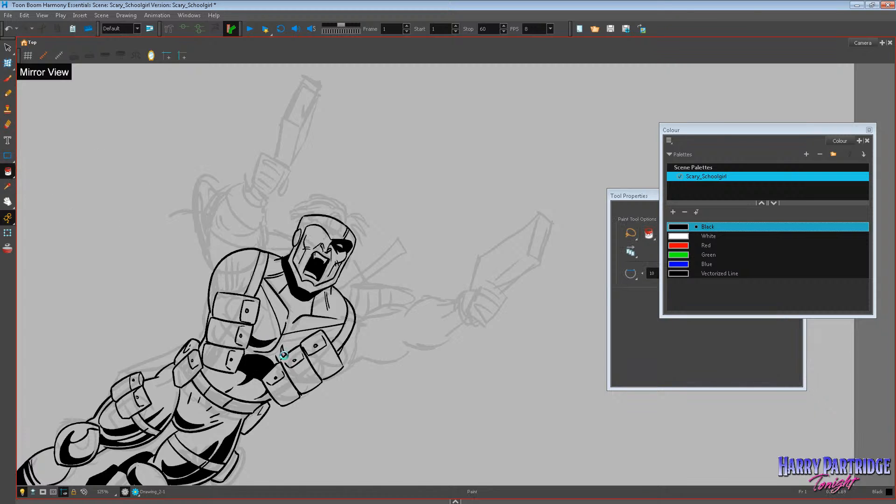
Ink the cross guard and curved handle of the sword behind the shoulder, undoing the misplaced strokes.
left_click(8, 78)
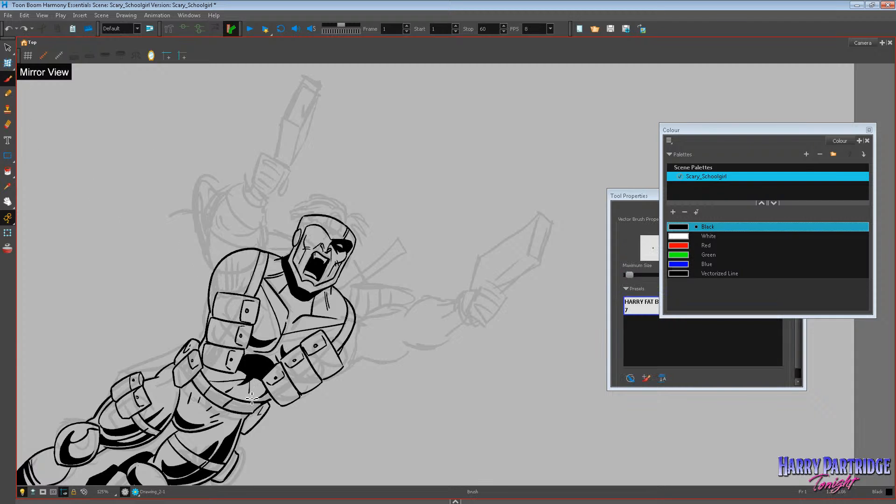
scroll(518, 288, "down", 3)
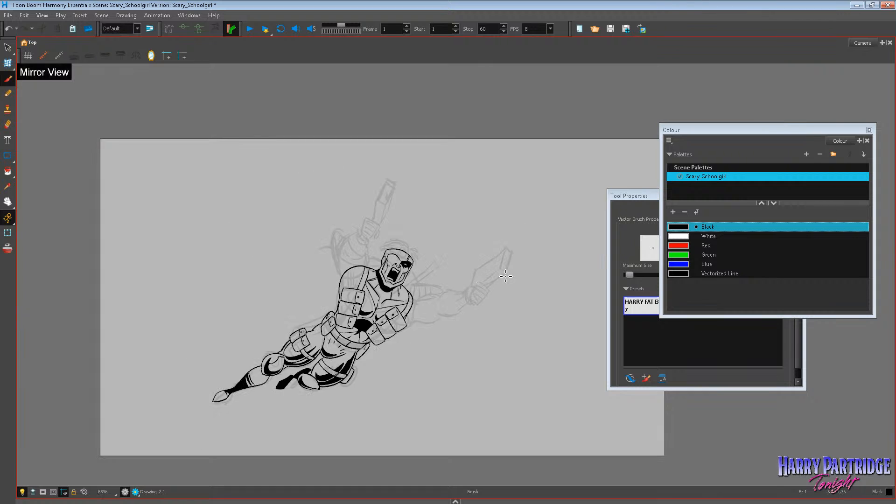
scroll(502, 278, "up", 2)
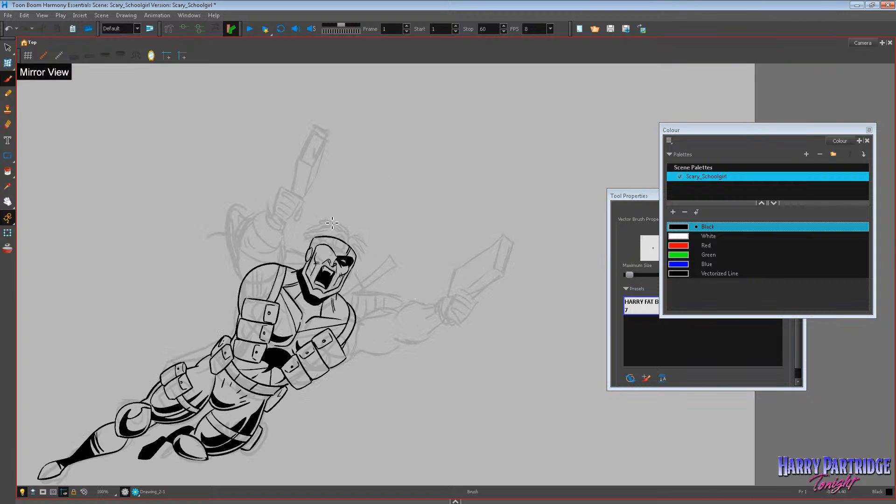
scroll(416, 278, "up", 2)
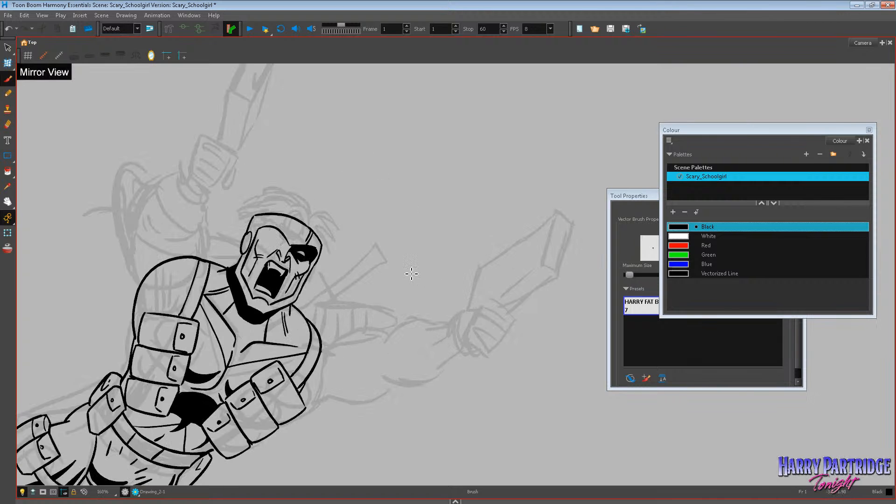
left_click_drag(321, 295, 315, 282)
mouse_move(335, 312)
left_mouse_down()
mouse_move(326, 292)
mouse_move(340, 311)
left_mouse_up()
left_click_drag(371, 255, 373, 249)
mouse_move(373, 249)
left_mouse_down()
mouse_move(382, 262)
mouse_move(336, 302)
mouse_move(379, 264)
mouse_move(375, 252)
mouse_move(379, 260)
mouse_move(356, 290)
mouse_move(334, 300)
left_mouse_up()
key("ctrl+z")
key("ctrl+z")
key("ctrl+z")
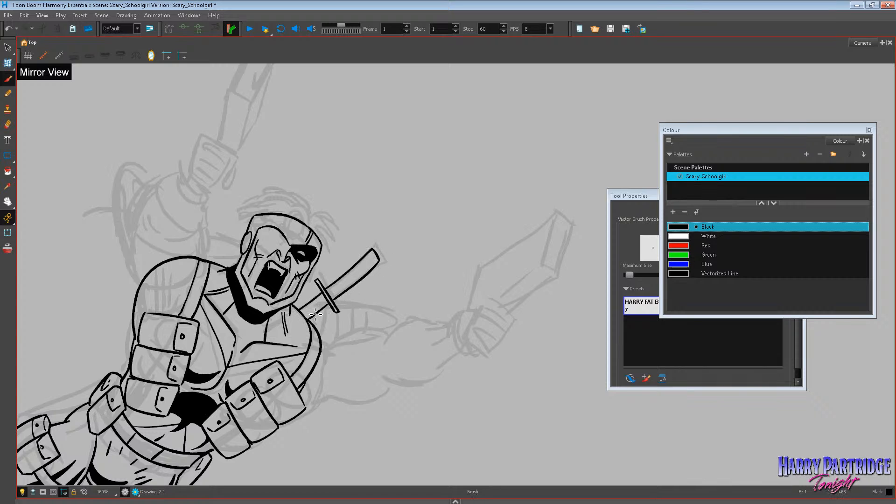
Connect the sword guard to the shoulder, add criss-cross wrapping on its handle, and start the pointed shape behind the waist pouch.
key("ctrl+z")
left_click_drag(324, 312, 311, 321)
key("ctrl+z")
key("ctrl+z")
mouse_move(131, 365)
left_mouse_down()
mouse_move(91, 377)
mouse_move(118, 378)
left_mouse_up()
left_click_drag(336, 291, 367, 263)
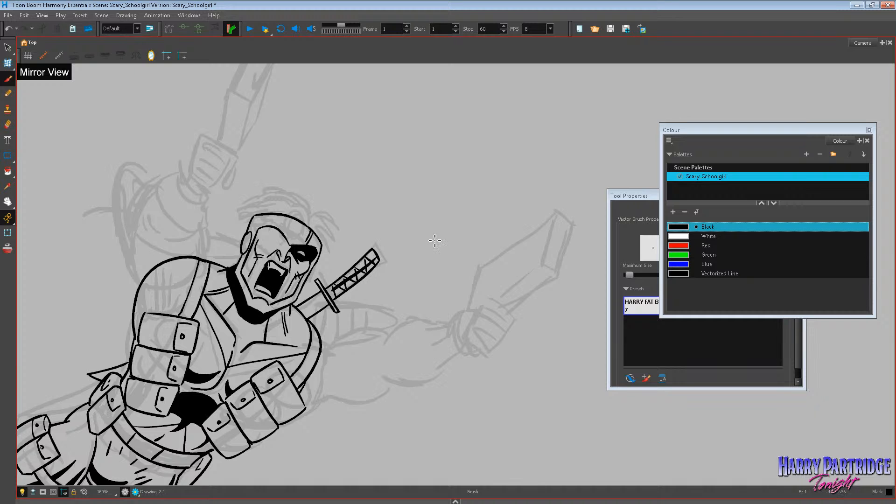
Ink the sword's long sheath extending from behind the waist pouch over the thigh, undoing the first attempts.
scroll(266, 227, "down", 2)
scroll(266, 227, "down", 2)
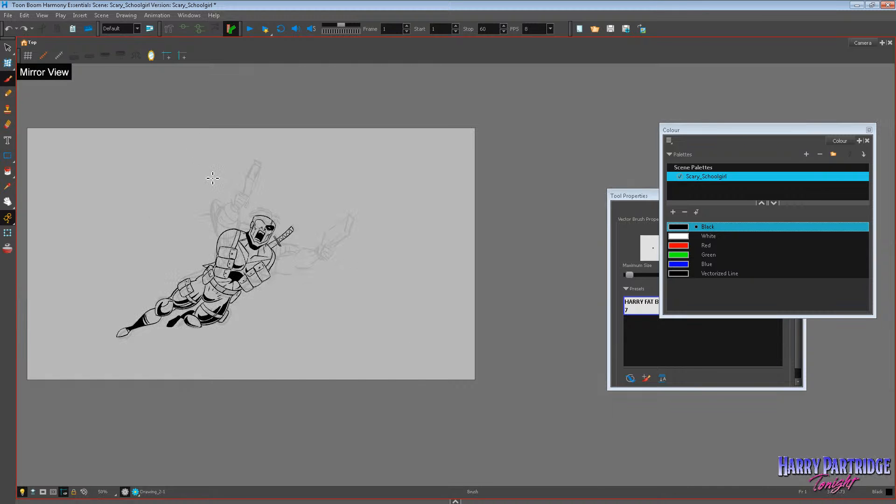
scroll(191, 204, "up", 4)
left_click(8, 48)
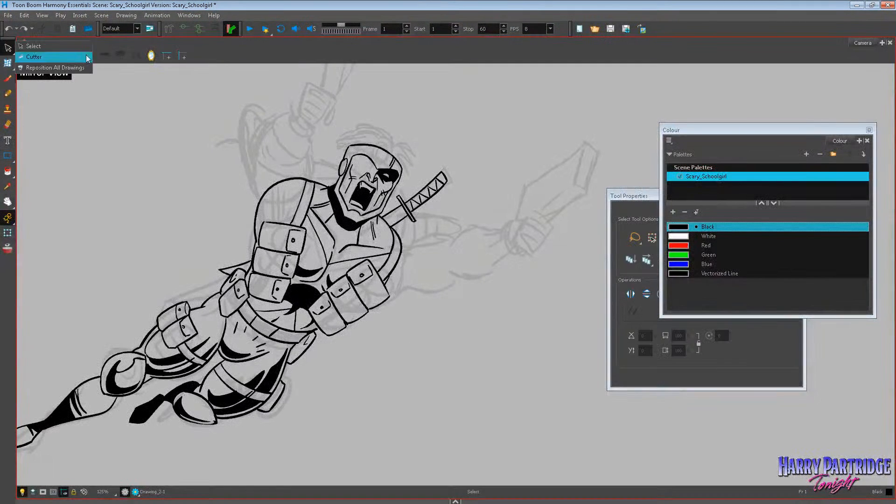
key("alt+b")
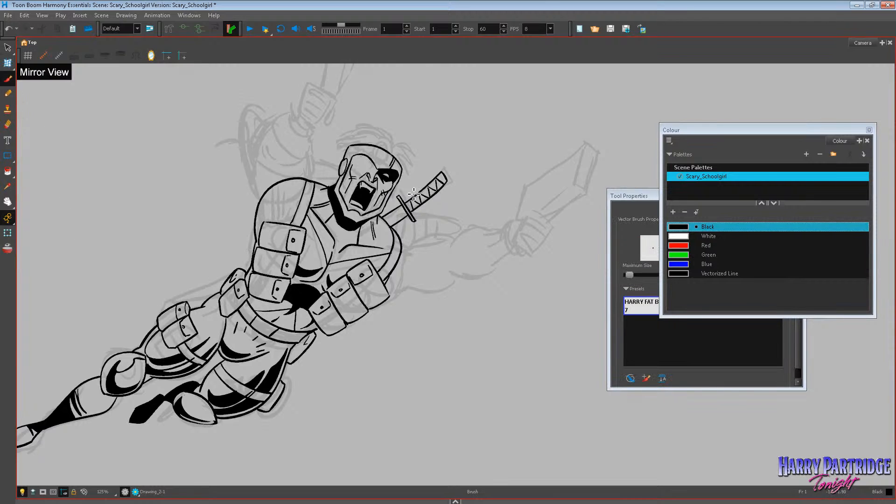
left_click_drag(242, 277, 162, 293)
key("ctrl+z")
key("ctrl+z")
key("ctrl+z")
left_click_drag(229, 280, 166, 298)
left_click_drag(166, 299, 213, 301)
Turn off the mirrored view and bring the whole figure back into the middle of the canvas.
scroll(574, 148, "down", 5)
scroll(500, 136, "up", 2)
left_click(167, 56)
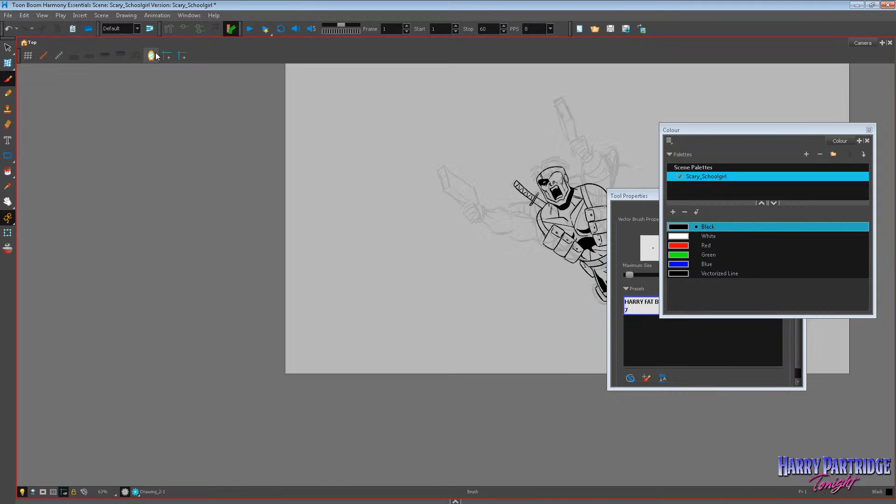
left_click(7, 202)
left_click_drag(350, 208, 83, 225)
scroll(424, 206, "up", 3)
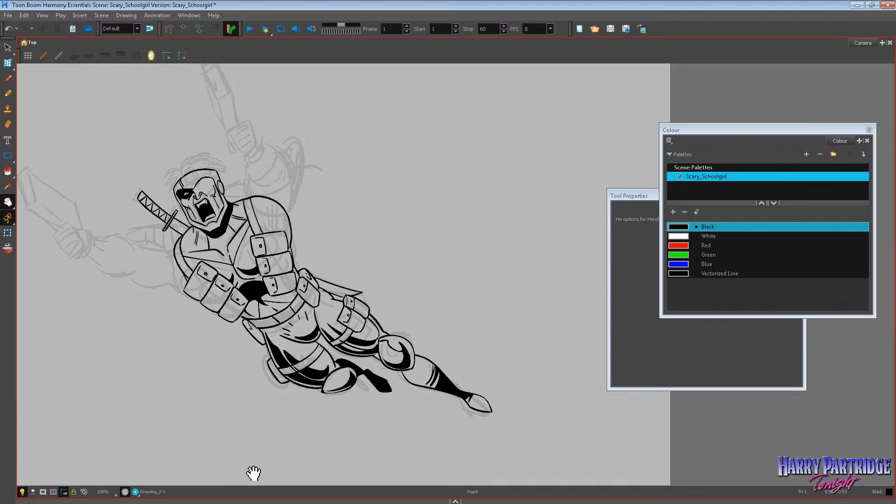
Reveal the timeline, add a new drawing layer above the inked figure, and reselect the Drawing_2 layer.
mouse_move(248, 500)
left_mouse_down()
mouse_move(224, 434)
mouse_move(159, 441)
left_mouse_up()
left_click(121, 422)
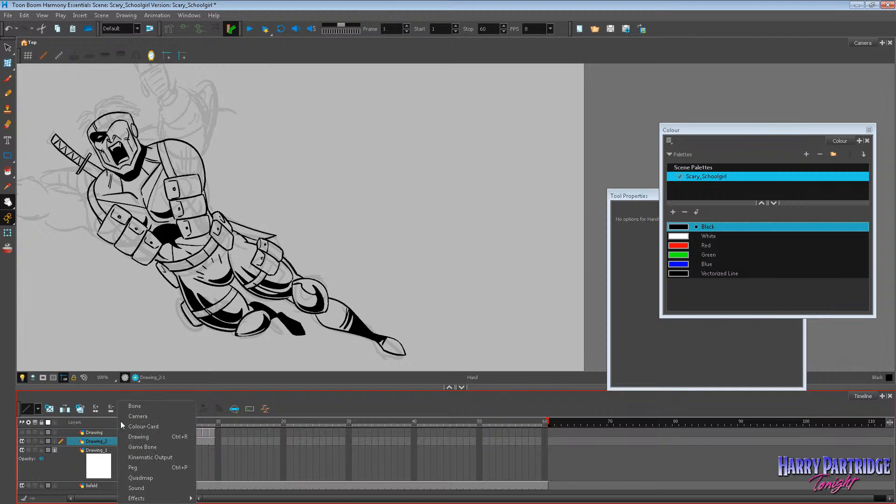
left_click(145, 427)
left_click(457, 271)
left_click(493, 270)
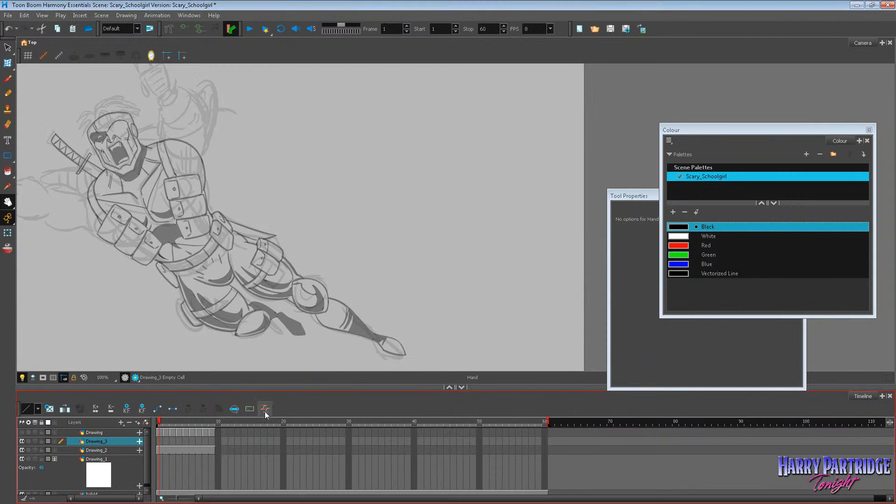
left_click(163, 451)
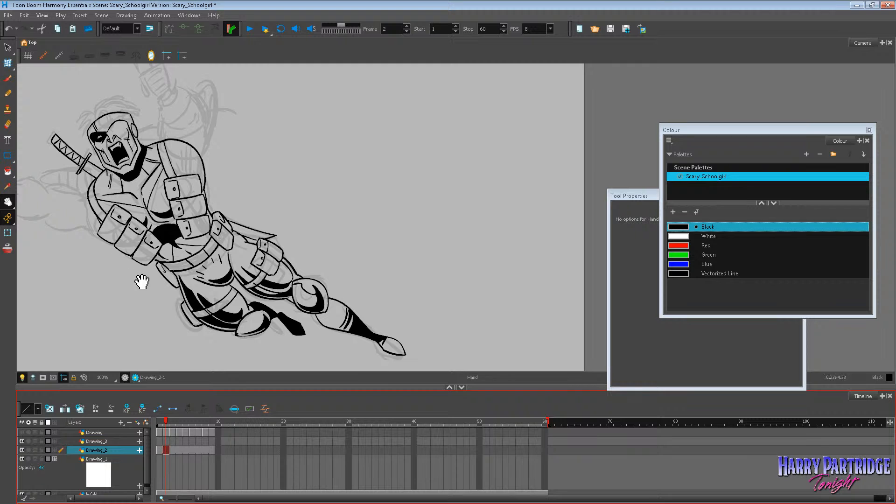
mouse_move(217, 216)
left_mouse_down()
mouse_move(292, 254)
mouse_move(332, 254)
mouse_move(297, 190)
left_mouse_up()
left_click(7, 79)
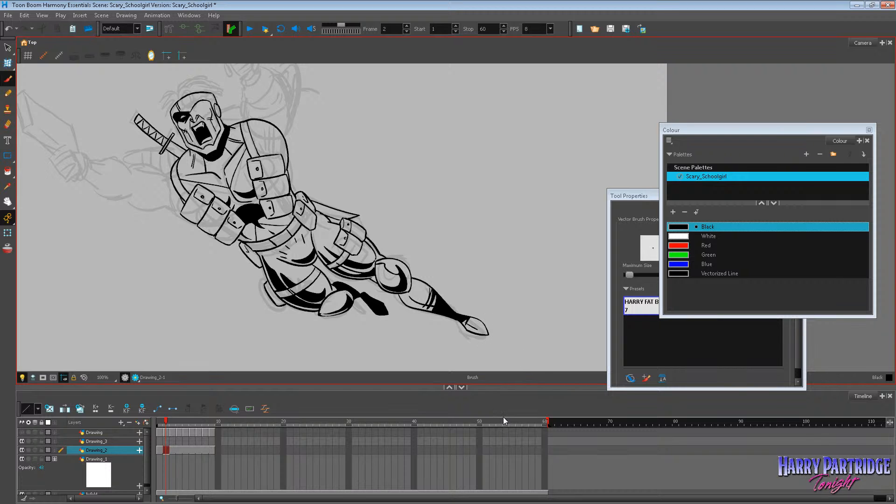
key("ctrl+z")
key("ctrl+z")
key("ctrl+z")
Hide the liefeld layer in the enlarged timeline so only the inked figure shows, and shrink the timeline again.
left_click(8, 202)
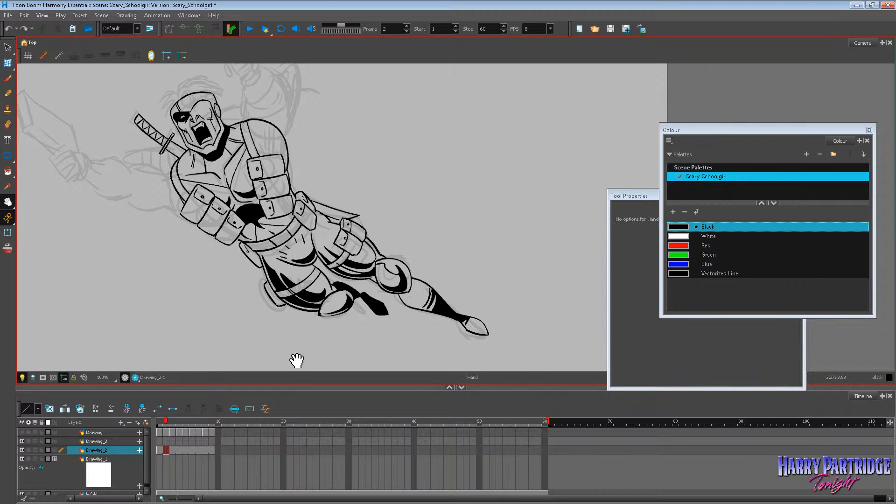
left_click_drag(301, 389, 305, 432)
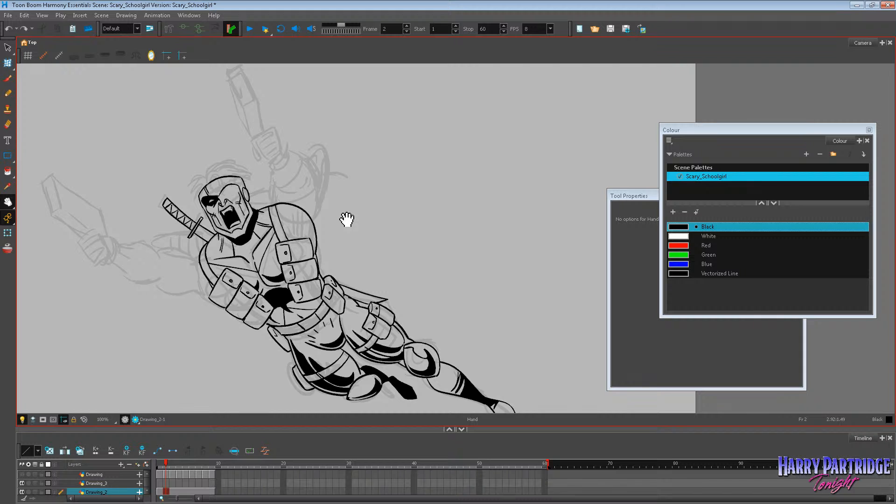
left_click_drag(220, 432, 227, 321)
left_click(21, 429)
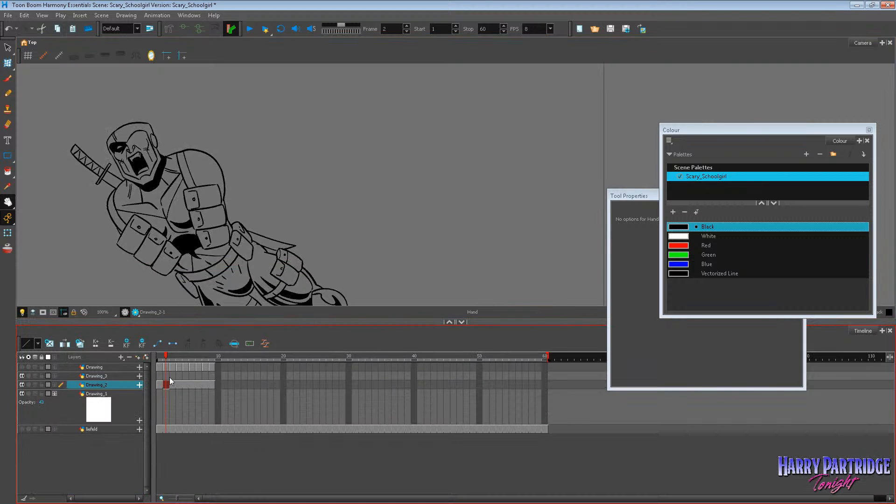
left_click_drag(184, 322, 196, 417)
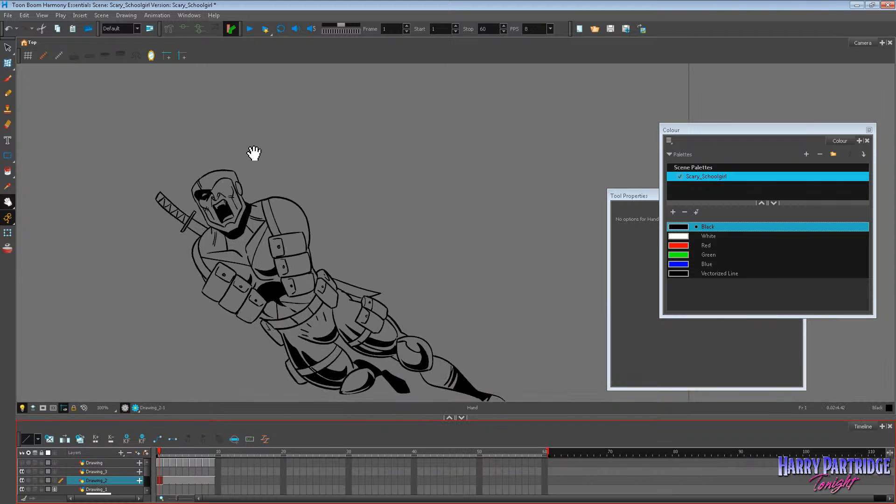
scroll(218, 189, "up", 5)
scroll(219, 189, "up", 2)
left_click(7, 78)
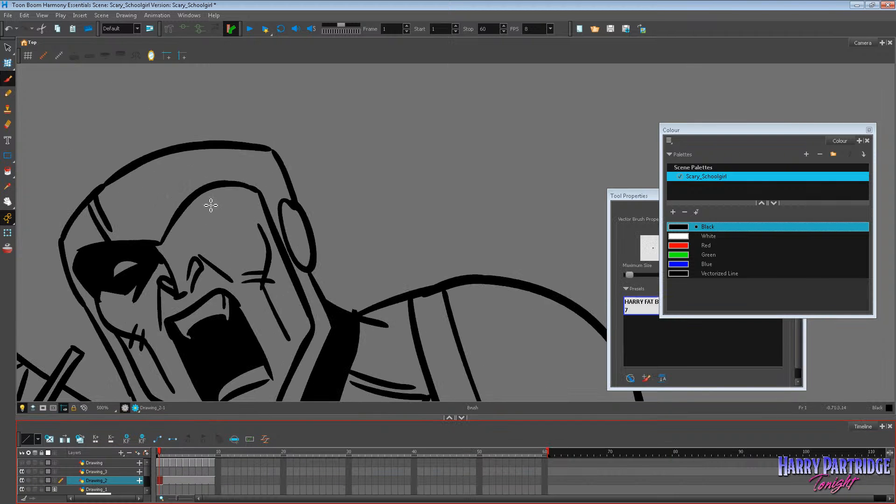
left_click(162, 470)
mouse_move(192, 239)
left_mouse_down()
mouse_move(229, 224)
mouse_move(231, 232)
left_mouse_up()
key("ctrl+z")
key("ctrl+z")
mouse_move(193, 240)
left_mouse_down()
mouse_move(235, 223)
mouse_move(198, 232)
mouse_move(176, 167)
mouse_move(179, 124)
mouse_move(206, 195)
mouse_move(219, 193)
mouse_move(234, 158)
left_mouse_up()
key("ctrl+z")
key("ctrl+z")
key("ctrl+z")
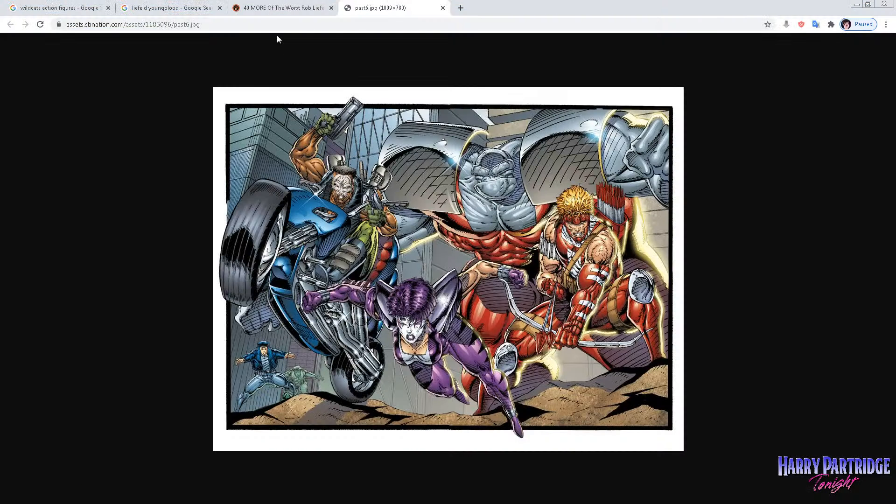
Search Google Images for "liefeld cable" in the web browser.
left_click(246, 25)
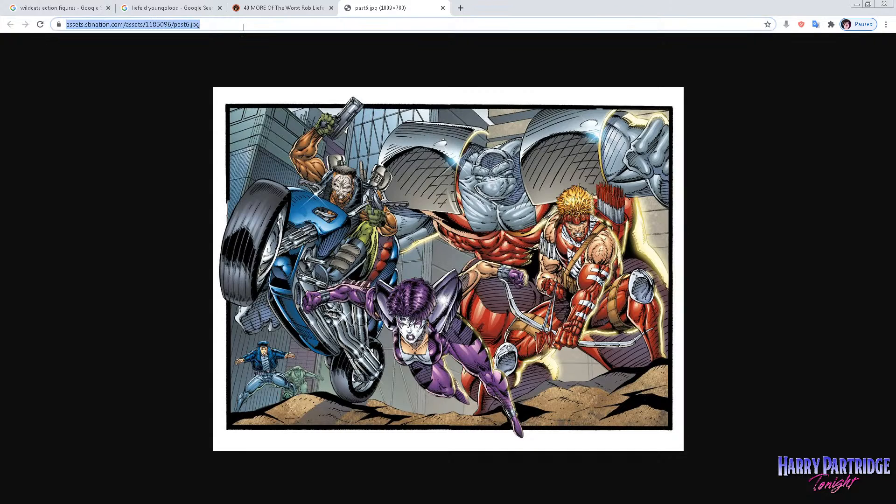
type("liefe")
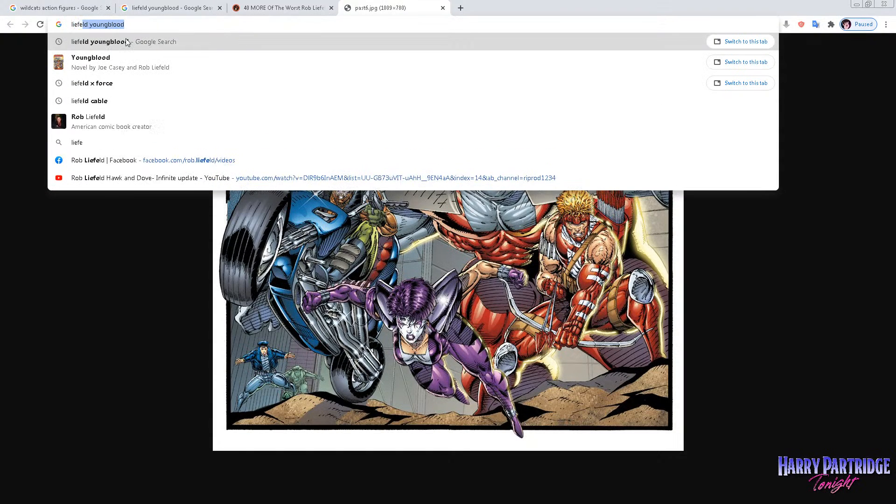
type("ld cable")
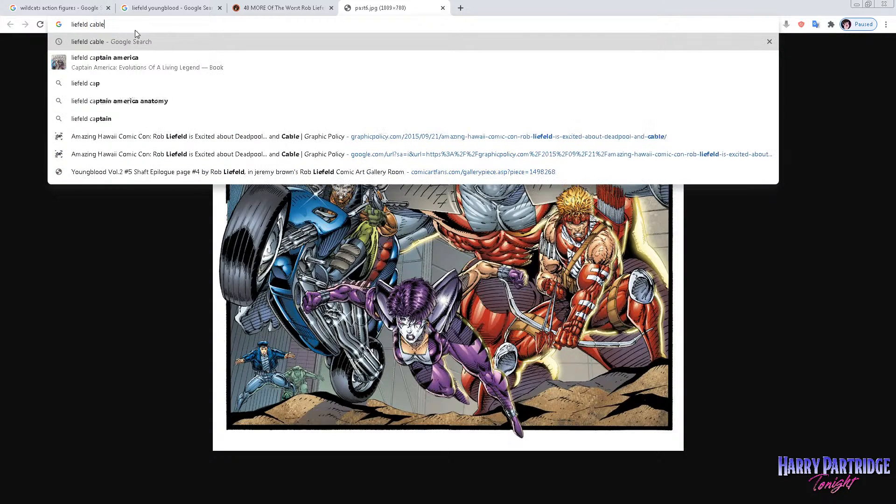
key("Return")
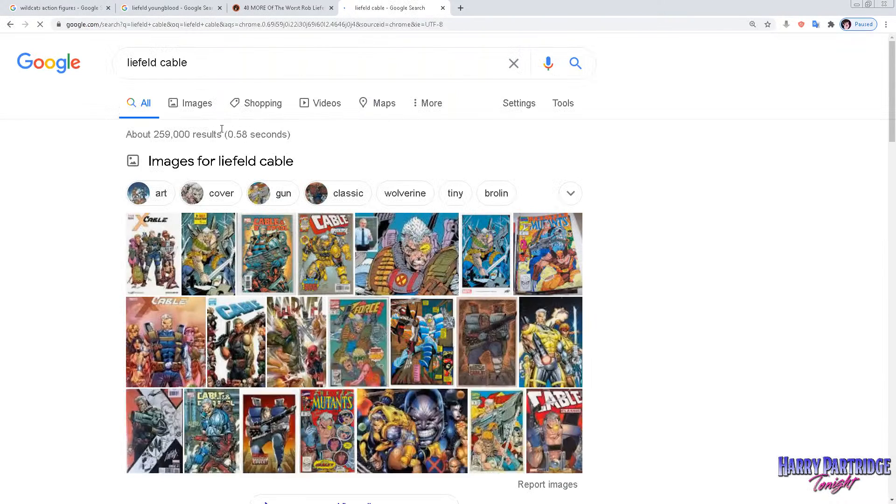
left_click(195, 103)
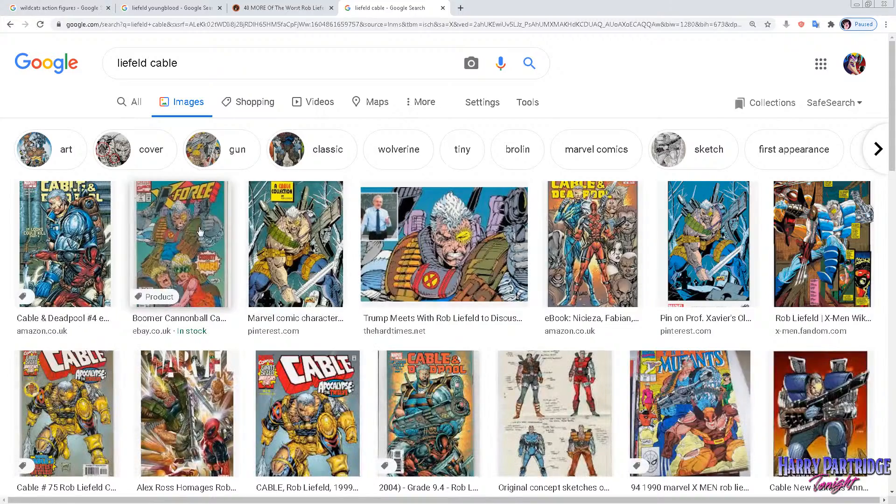
Preview the Cable image with the pointed gun, open its source in a new tab, and return to the results.
left_click(200, 232)
left_click(494, 140)
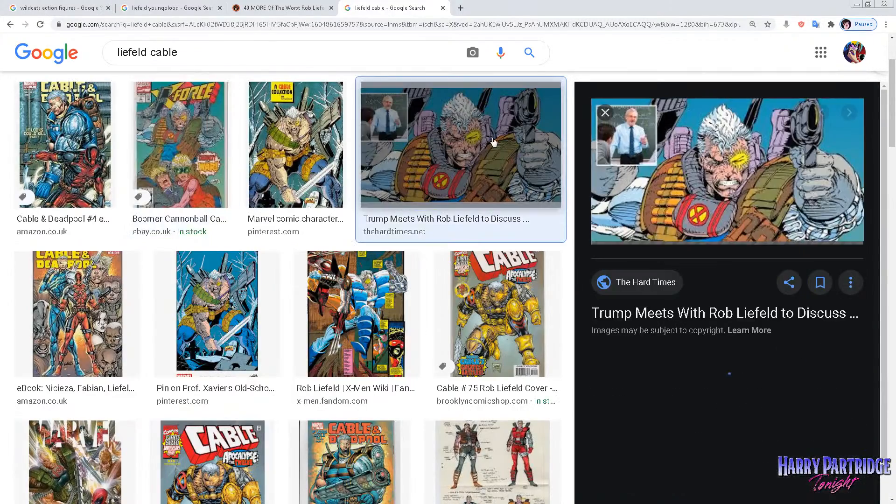
right_click(735, 168)
left_click(758, 171)
left_click(478, 8)
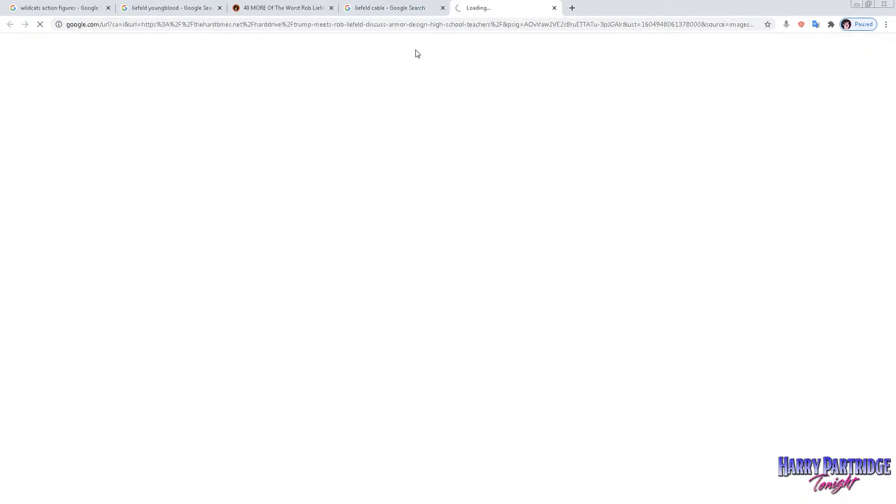
left_click(404, 6)
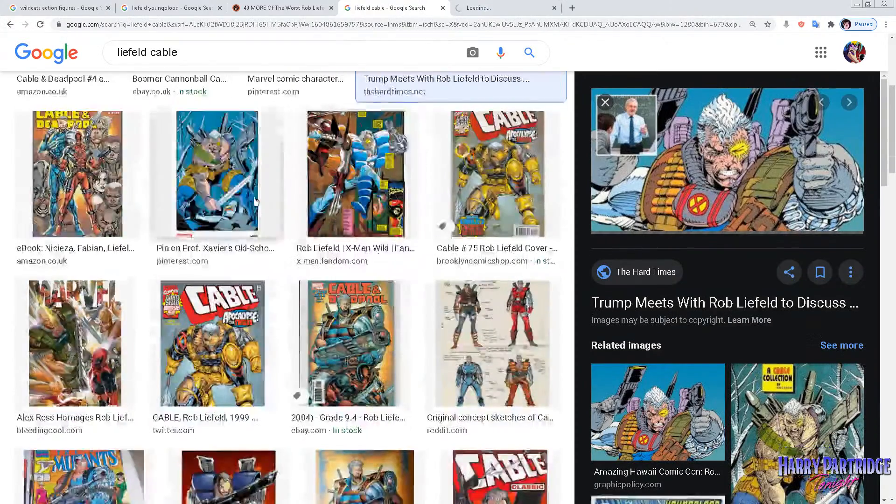
Preview the sword-wielding Cable picture, the Wolverine comic page and the Cable #75 cover as references.
left_click(255, 201)
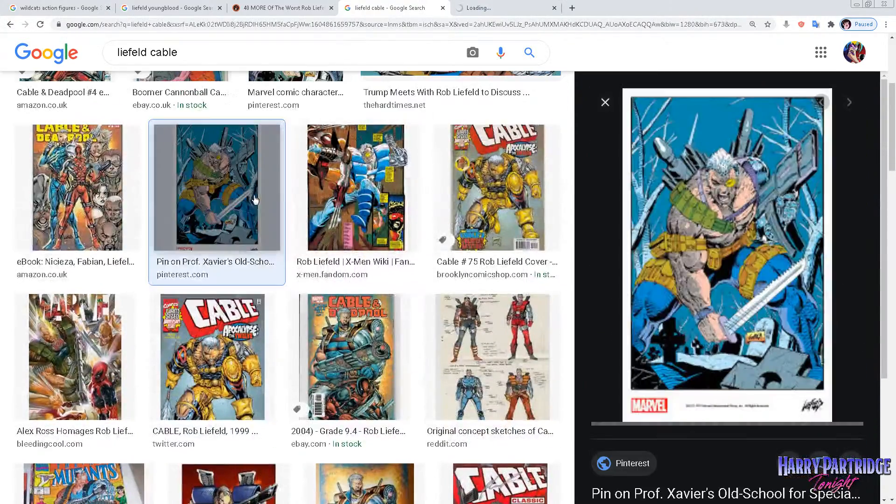
left_click(395, 164)
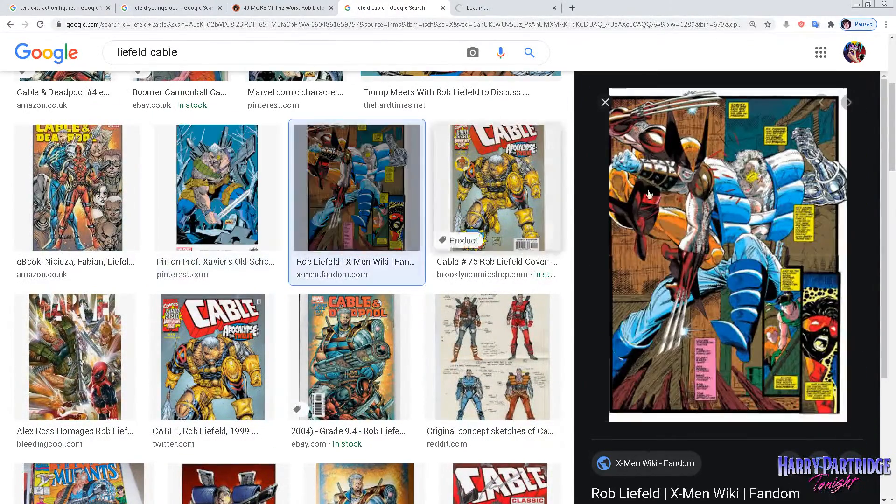
left_click(521, 179)
scroll(357, 294, "down", 4)
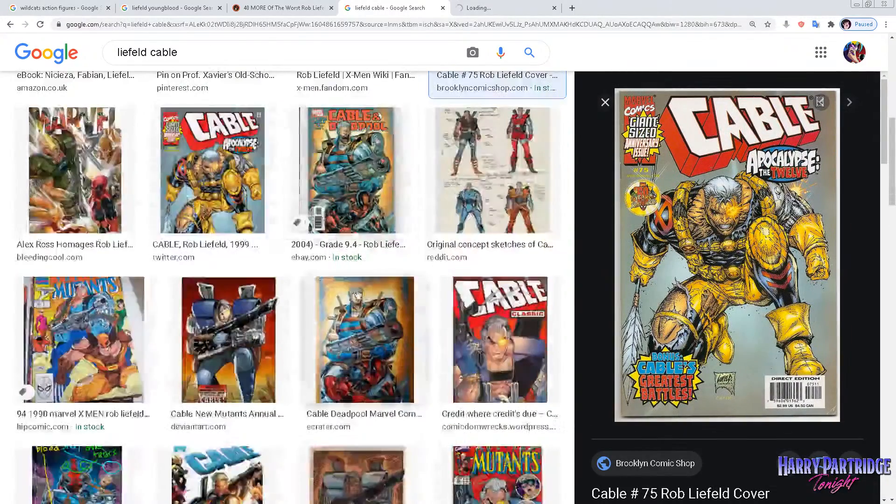
scroll(357, 293, "up", 7)
Search Google Images for "liefeld shatterstar" and preview the Pinterest picture of Shatterstar holding a curved sword.
left_click(189, 64)
left_click_drag(189, 65, 149, 64)
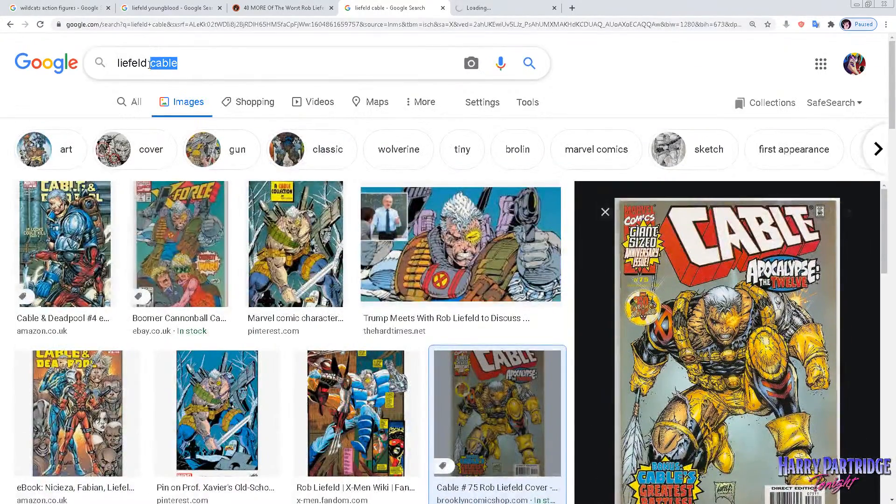
type("sg")
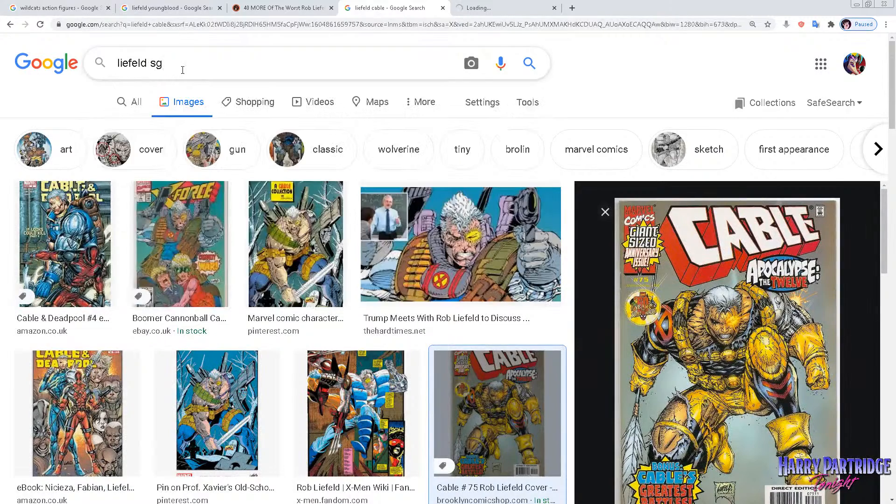
key("BackSpace")
type("hatt")
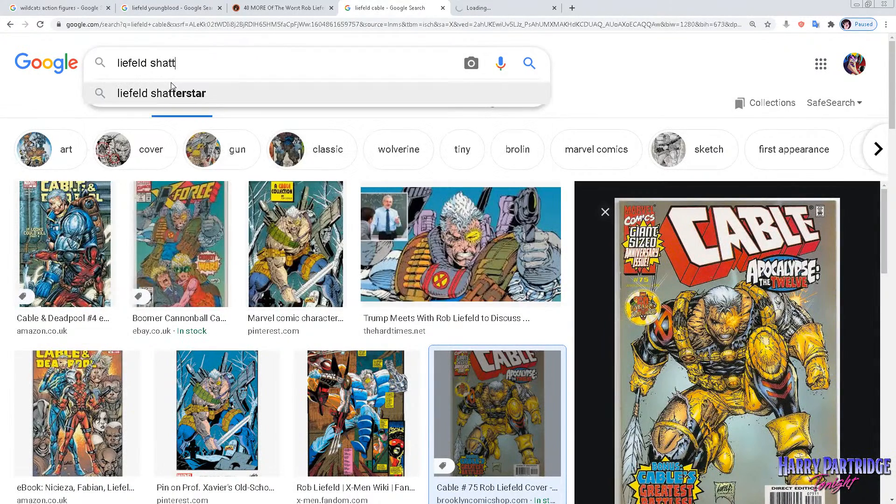
left_click(177, 95)
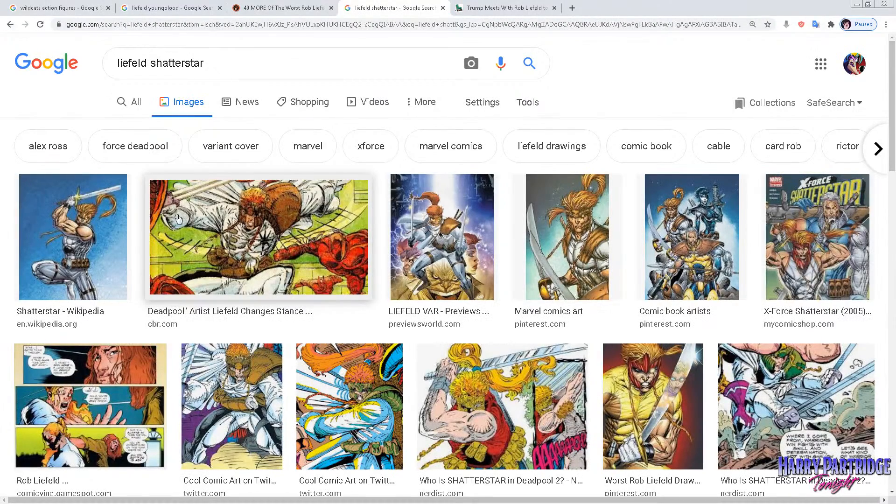
left_click(543, 215)
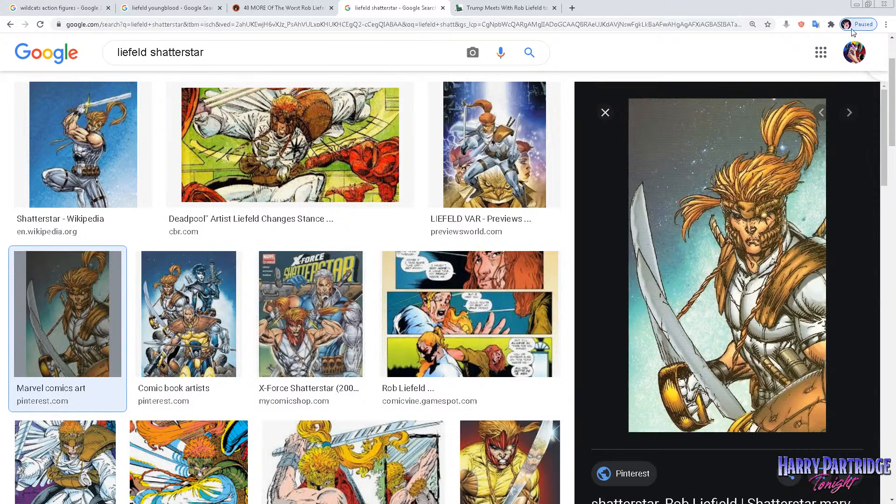
Switch back to Toon Boom Harmony and delete the jagged flame line above the figure's glowing eye on Drawing_3.
left_click(855, 7)
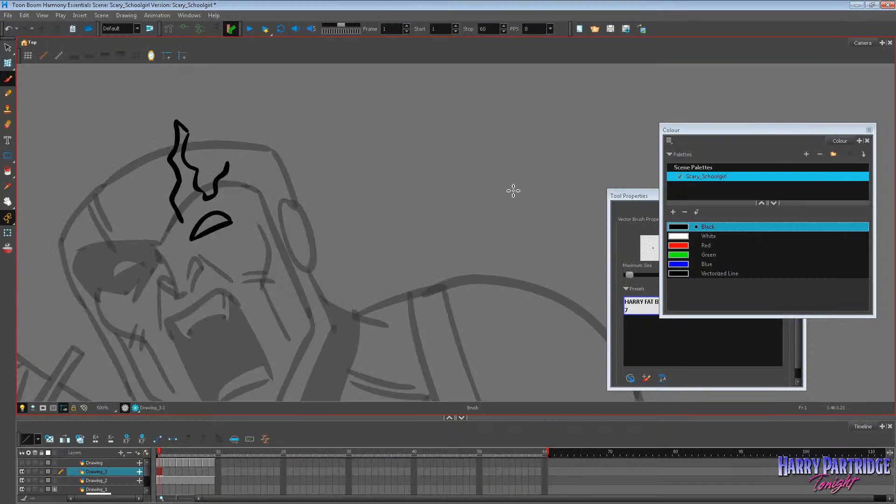
left_click(7, 48)
left_click_drag(157, 112, 260, 158)
key("Delete")
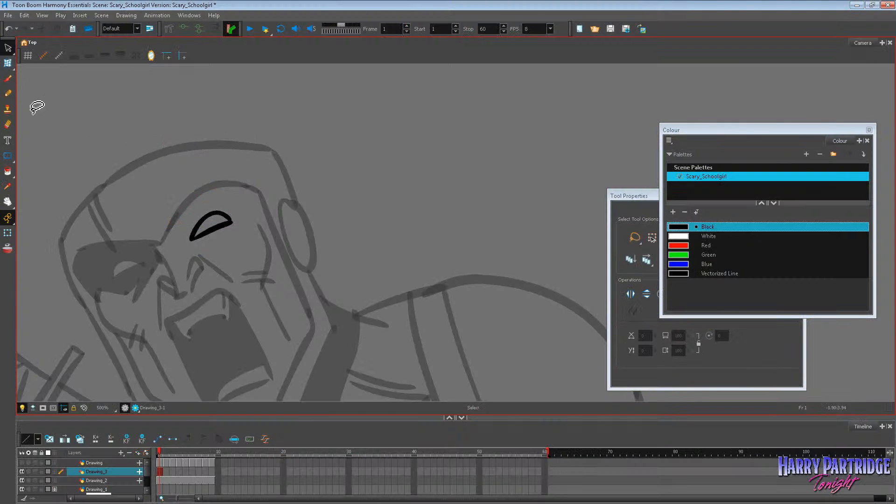
Brush a new spiky black flame outline all the way around the glowing eye, with long spikes rising over the forehead.
left_click(7, 78)
mouse_move(177, 215)
left_mouse_down()
mouse_move(187, 166)
mouse_move(202, 196)
mouse_move(230, 137)
left_mouse_up()
left_click_drag(234, 138, 234, 154)
mouse_move(186, 225)
left_mouse_down()
mouse_move(176, 245)
mouse_move(184, 265)
mouse_move(270, 262)
mouse_move(251, 250)
mouse_move(266, 237)
left_mouse_up()
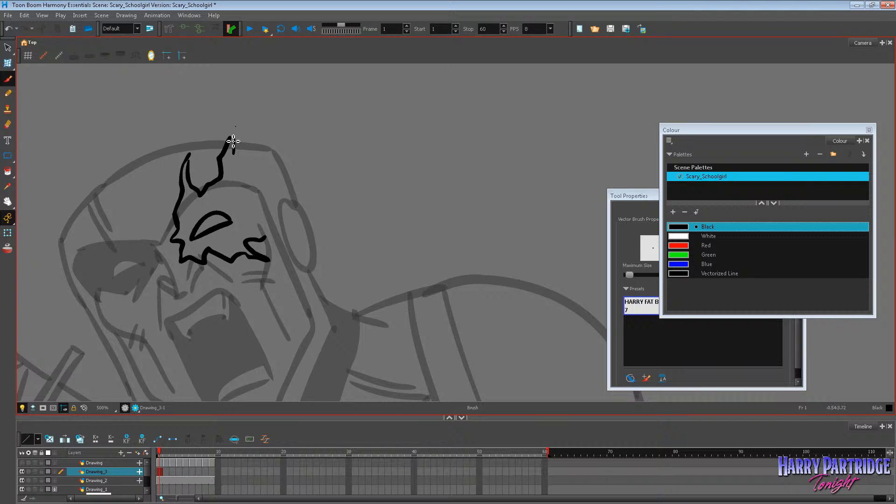
mouse_move(233, 141)
left_mouse_down()
mouse_move(247, 188)
mouse_move(277, 184)
mouse_move(264, 199)
mouse_move(289, 220)
mouse_move(258, 232)
left_mouse_up()
scroll(296, 113, "down", 8)
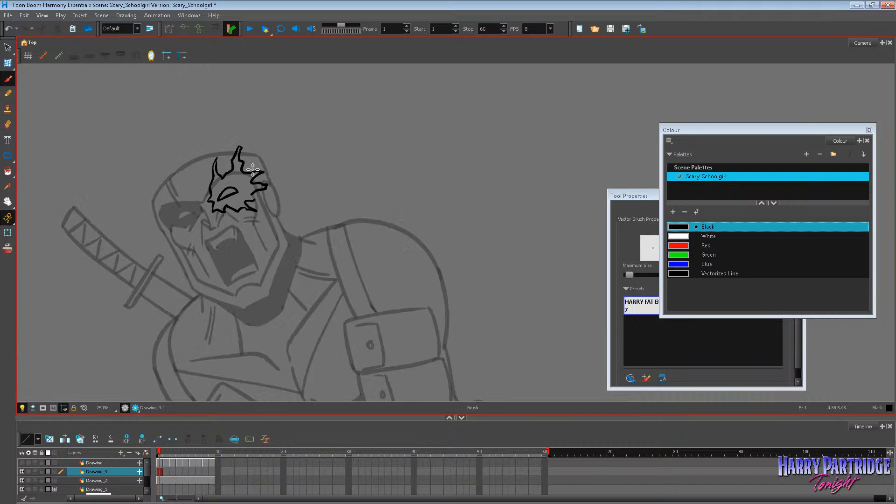
scroll(243, 146, "up", 7)
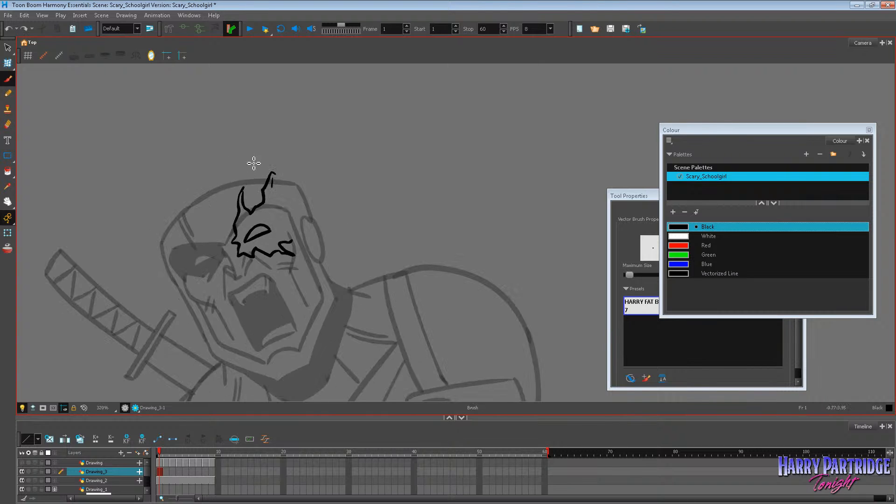
mouse_move(285, 187)
left_mouse_down()
mouse_move(321, 181)
mouse_move(291, 198)
mouse_move(319, 209)
mouse_move(296, 242)
left_mouse_up()
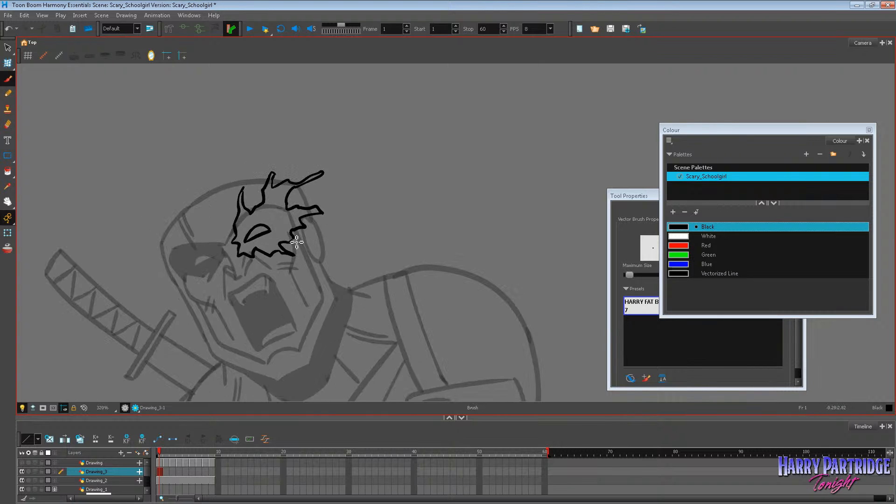
Copy the whole eye-and-flame drawing from frame 1 and paste it into frames 2, 3 and 4 of Drawing_3.
left_click(8, 47)
key("ctrl+a")
left_click(24, 15)
left_click(39, 57)
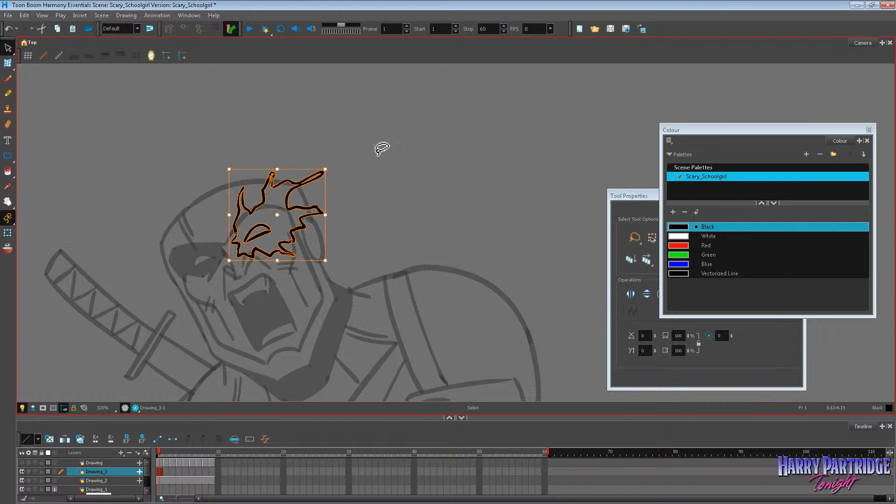
key("period")
right_click(341, 185)
left_click(367, 242)
key("period")
right_click(357, 189)
left_click(373, 243)
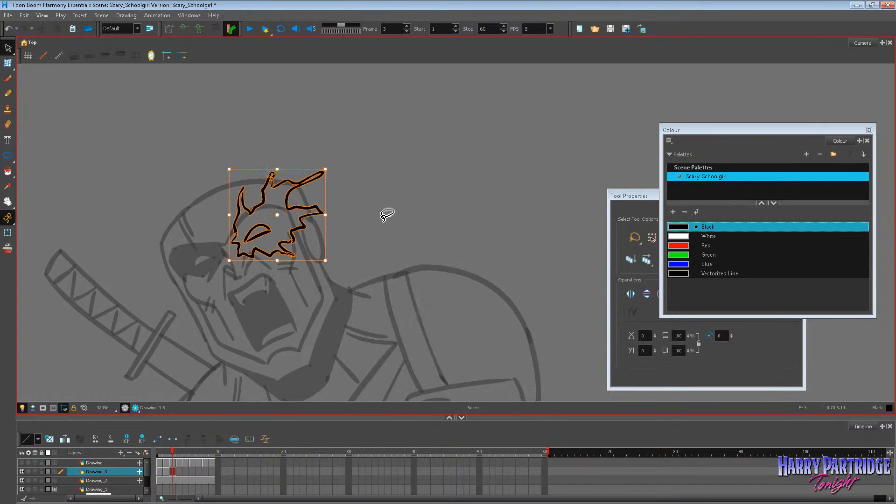
key("period")
right_click(369, 199)
left_click(378, 256)
left_click(403, 224)
Return to frame 1 and delete all flame strokes, keeping only the eye shape.
key("comma")
key("comma")
key("comma")
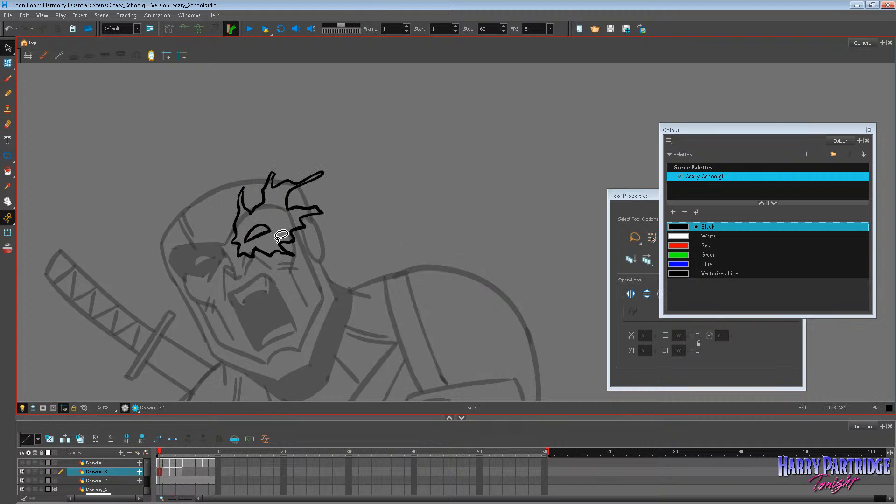
left_click(270, 256)
key("Delete")
left_click(265, 193)
key("Delete")
left_click(272, 174)
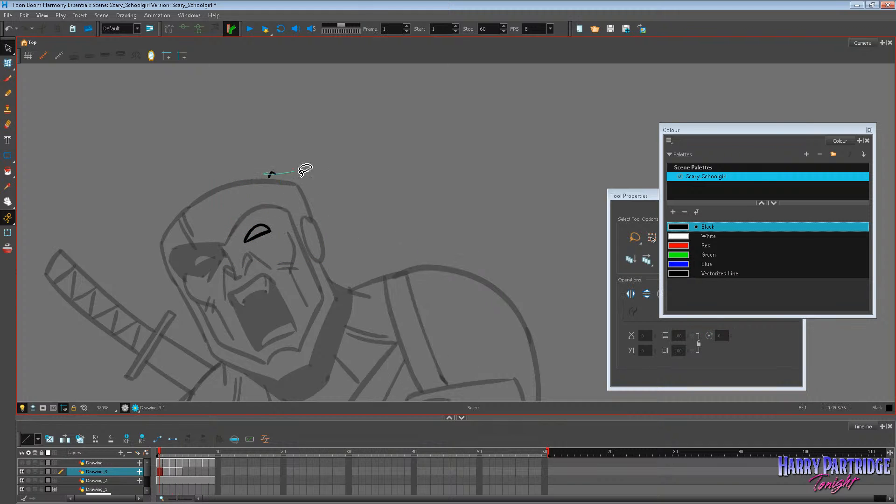
key("Delete")
Copy the bare eye shape from frame 1 and use it in place of the flame drawings on frames 3 and 4.
left_click(267, 227)
left_click(26, 16)
left_click(46, 57)
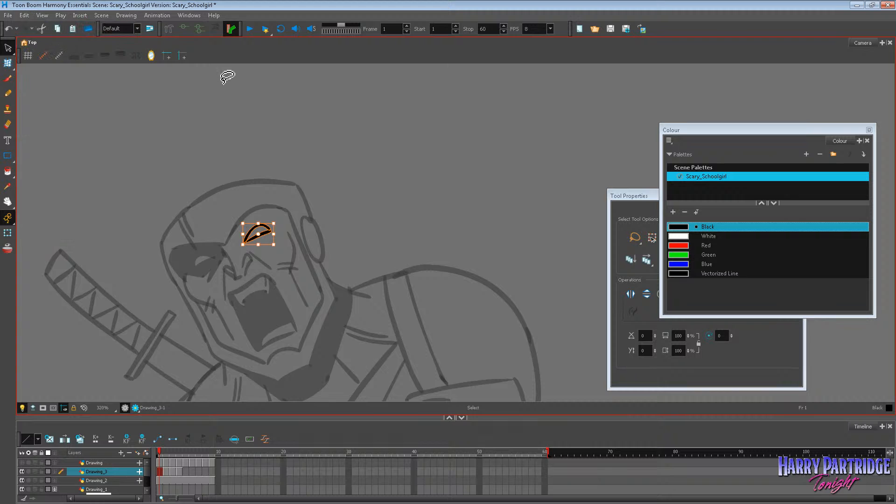
left_click(323, 233)
left_click(167, 472)
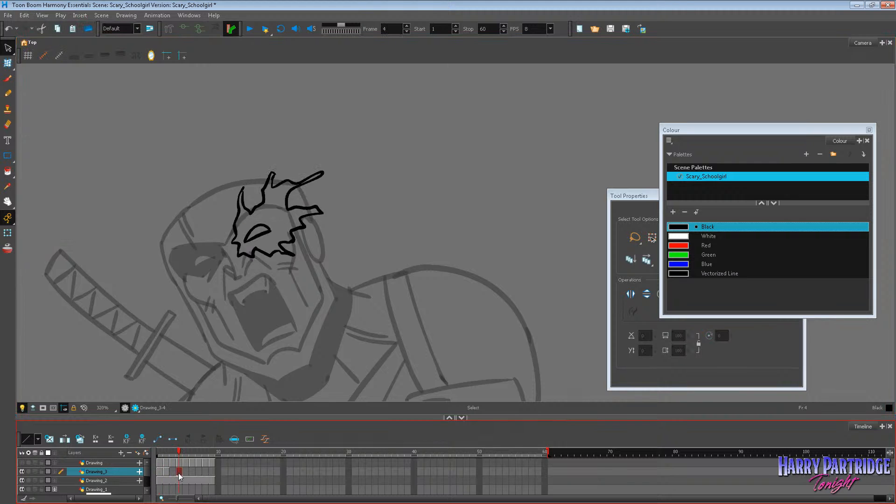
key("period")
key("comma")
key("comma")
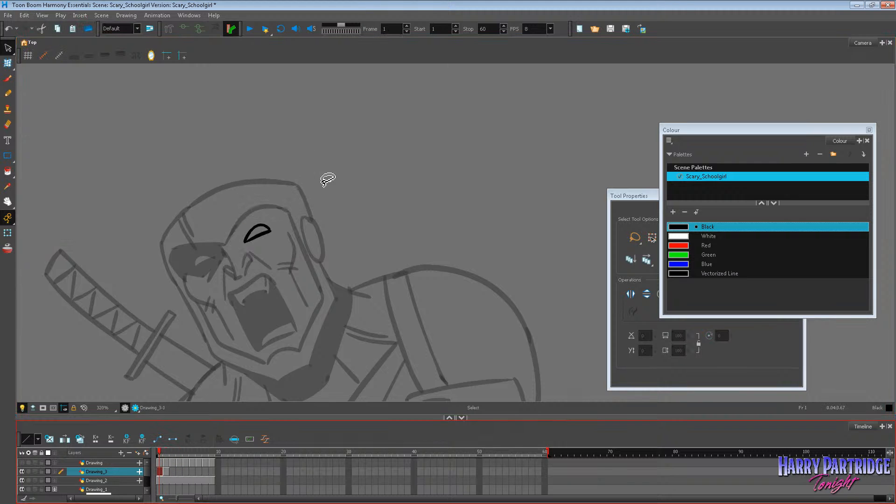
key("period")
key("period")
right_click(336, 162)
left_click(372, 219)
right_click(378, 184)
left_click(372, 203)
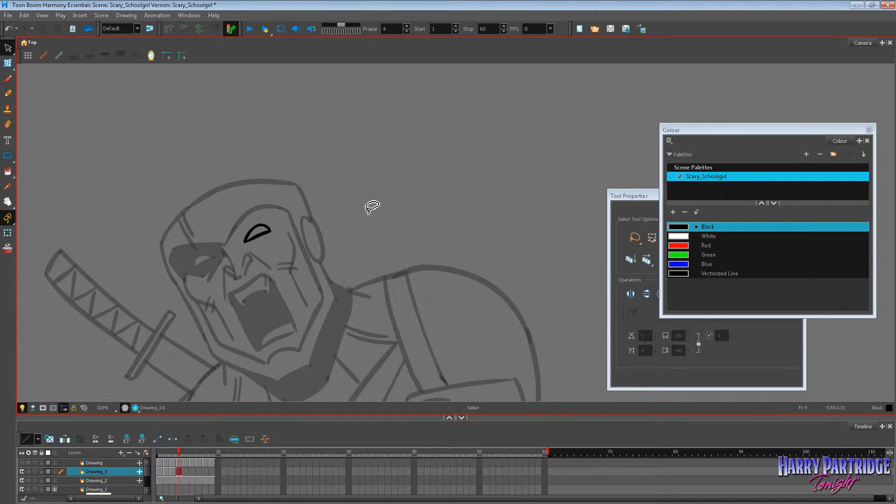
Turn on onion skin and brush a different spiky flame outline around the eye on frame 1.
left_click(159, 471)
key("alt+b")
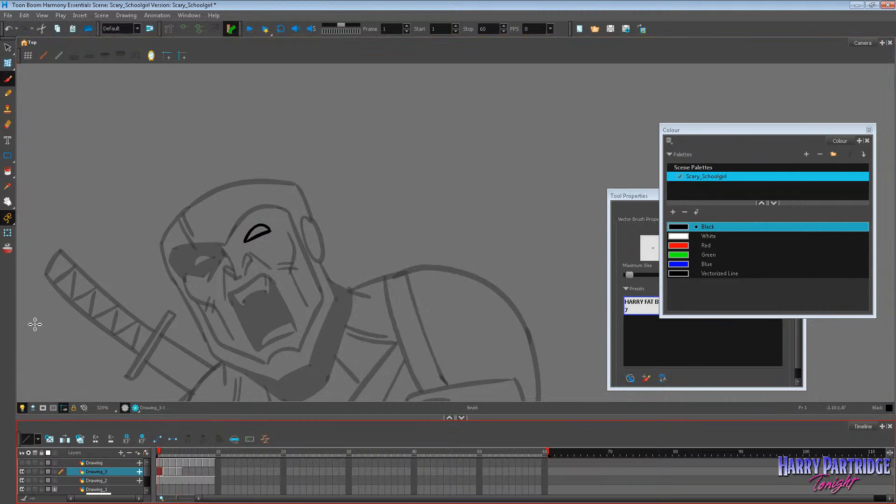
key("alt+o")
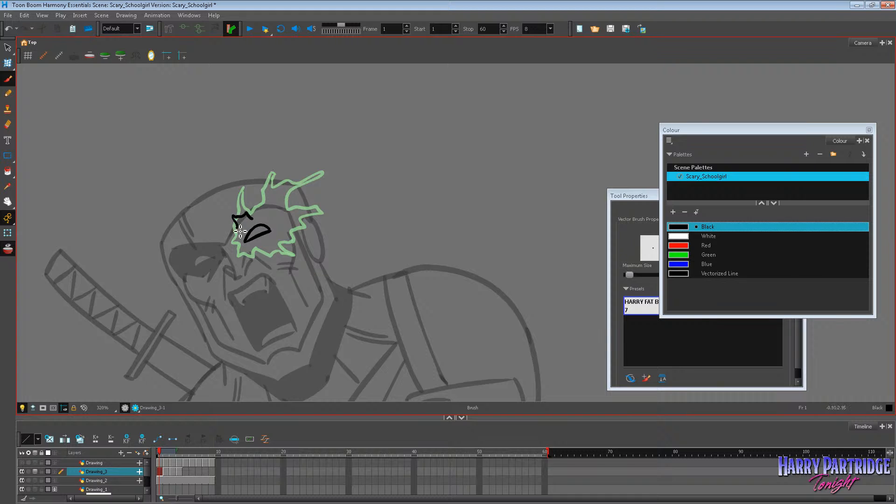
mouse_move(239, 230)
left_mouse_down()
mouse_move(257, 222)
mouse_move(250, 172)
mouse_move(261, 204)
mouse_move(299, 221)
left_mouse_up()
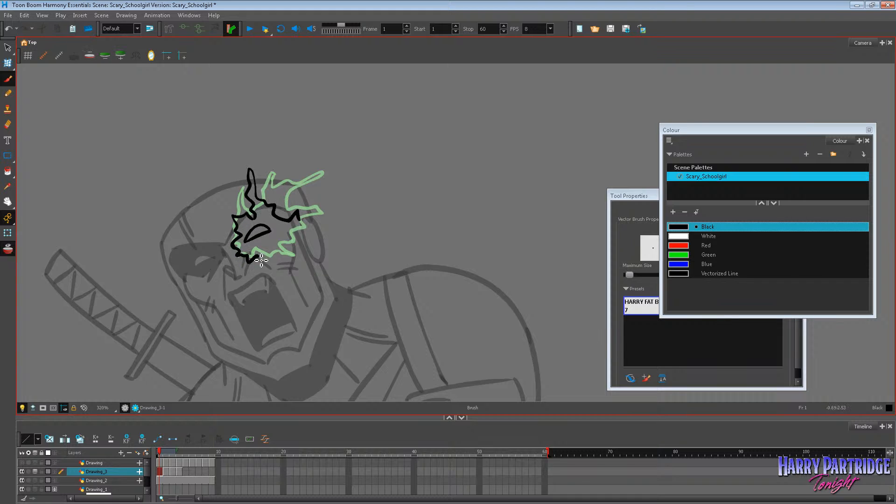
mouse_move(261, 261)
left_mouse_down()
mouse_move(289, 256)
mouse_move(304, 282)
left_mouse_up()
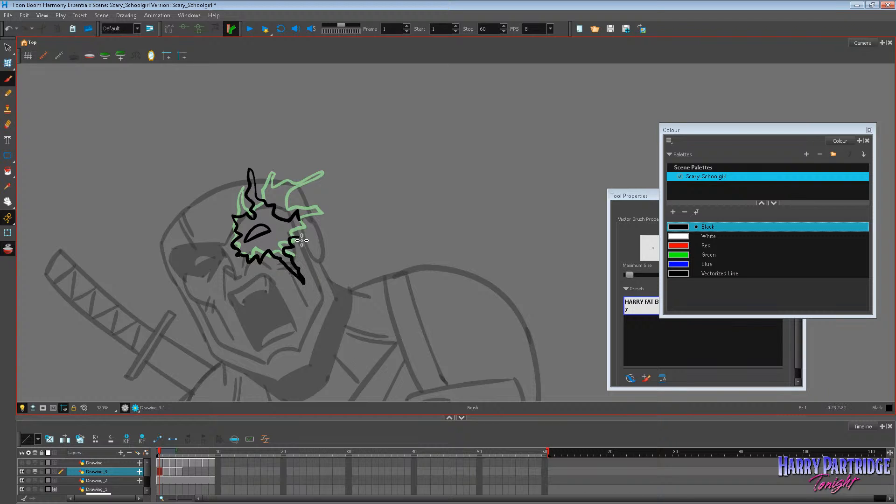
left_click_drag(302, 239, 331, 215)
Brush new variations of the spiky flame outline around the eye on frames 3 and 4, using the onion skin as a guide.
key("period")
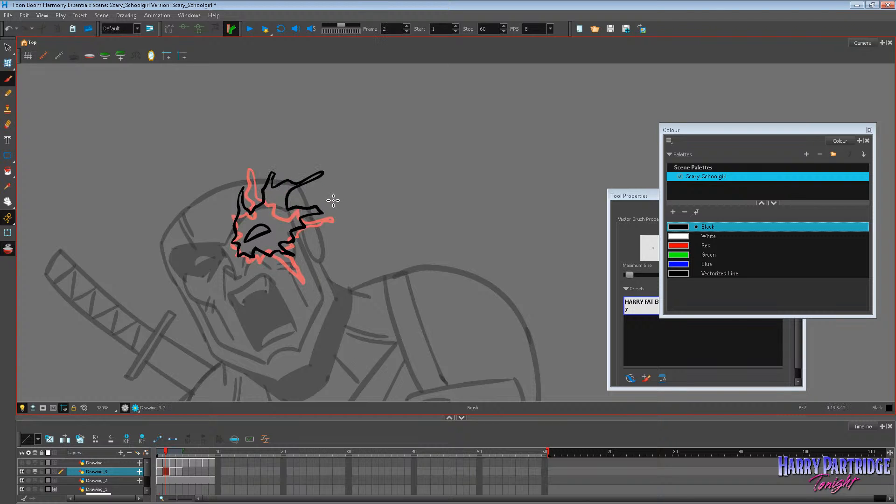
key("period")
mouse_move(234, 236)
left_mouse_down()
mouse_move(253, 218)
mouse_move(257, 155)
mouse_move(266, 160)
mouse_move(269, 205)
left_mouse_up()
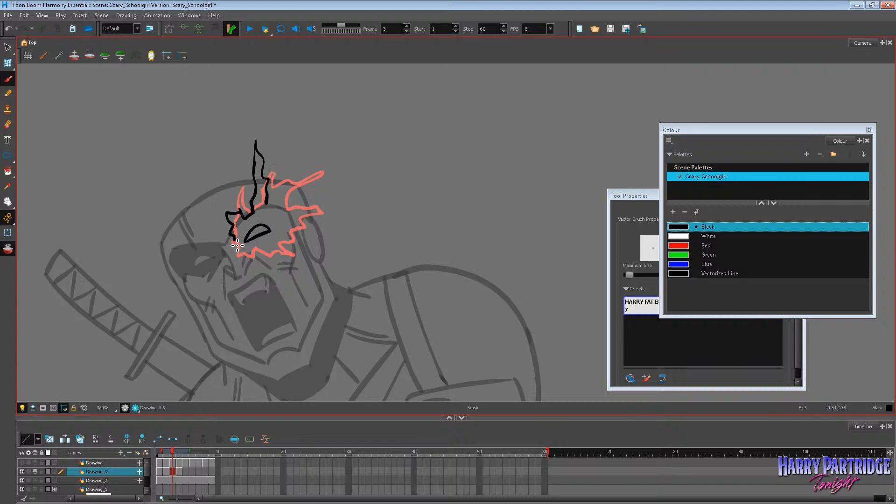
left_click_drag(265, 264, 267, 253)
mouse_move(298, 197)
left_mouse_down()
mouse_move(325, 201)
mouse_move(288, 219)
mouse_move(303, 223)
mouse_move(315, 246)
mouse_move(301, 244)
mouse_move(287, 267)
mouse_move(269, 251)
left_mouse_up()
key("comma")
key("period")
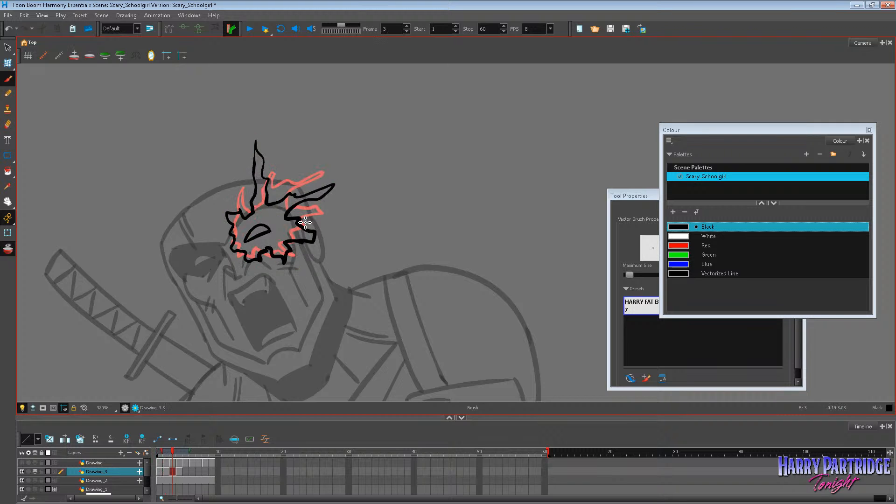
key("period")
mouse_move(247, 215)
left_mouse_down()
mouse_move(274, 190)
mouse_move(273, 210)
mouse_move(283, 215)
mouse_move(251, 222)
mouse_move(242, 250)
mouse_move(254, 259)
mouse_move(301, 234)
left_mouse_up()
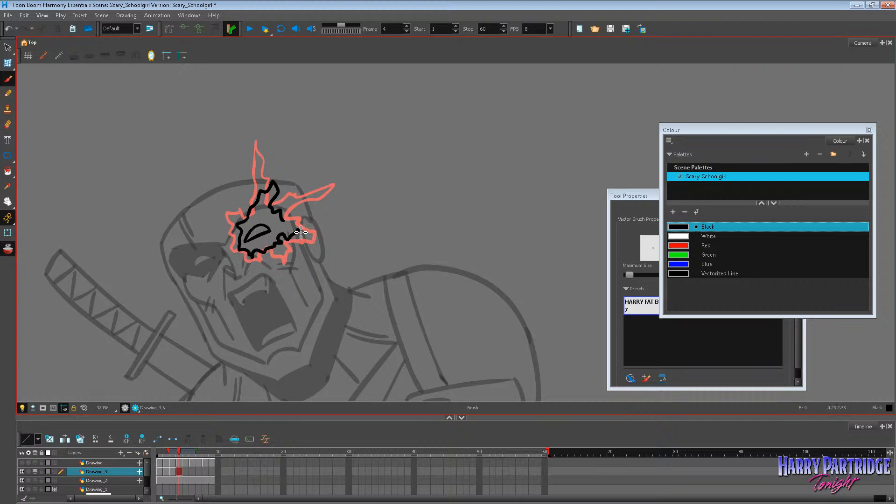
Turn off onion skin and flip back and forth through frames 1 to 4 to check the eye flame's flicker.
key("comma")
key("comma")
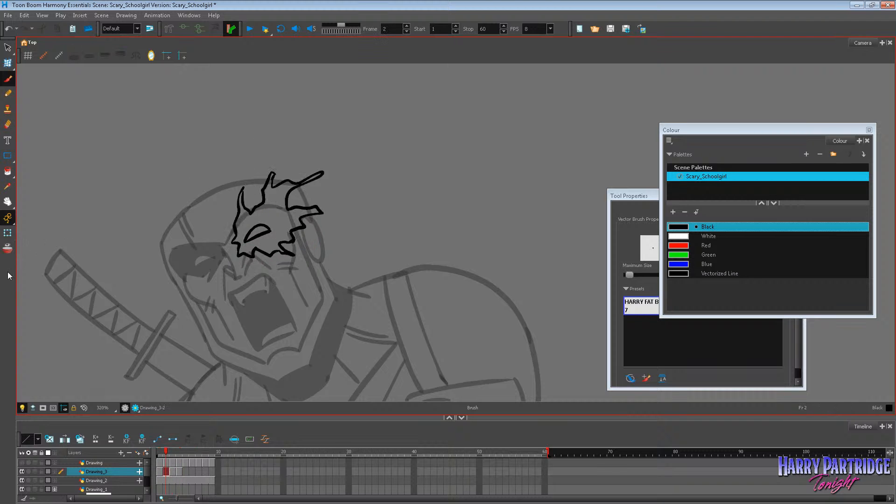
key("period")
key("period")
key("comma")
key("comma")
key("comma")
scroll(144, 145, "down", 6)
key("period")
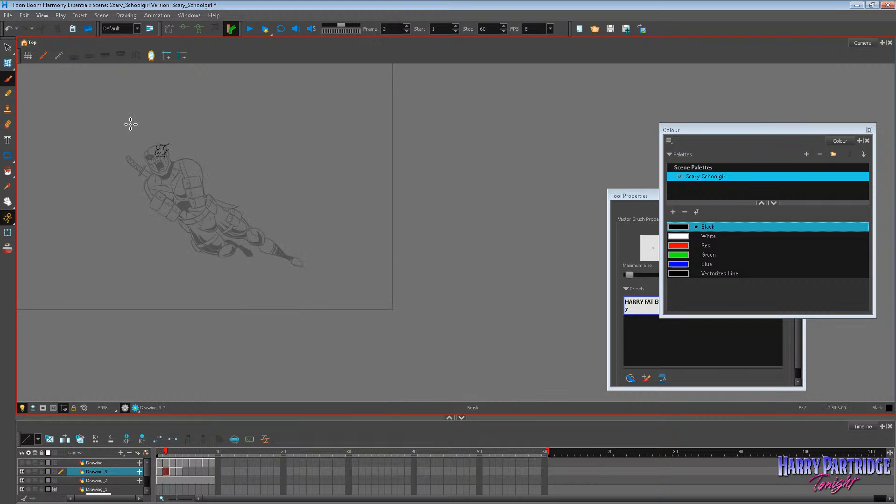
key("period")
key("period")
scroll(132, 124, "up", 2)
key("comma")
key("comma")
key("comma")
key("period")
key("period")
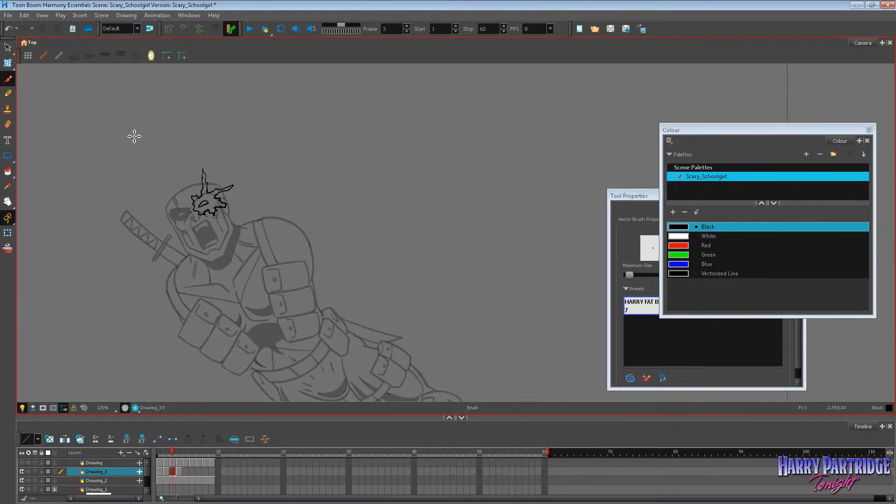
scroll(135, 136, "down", 1)
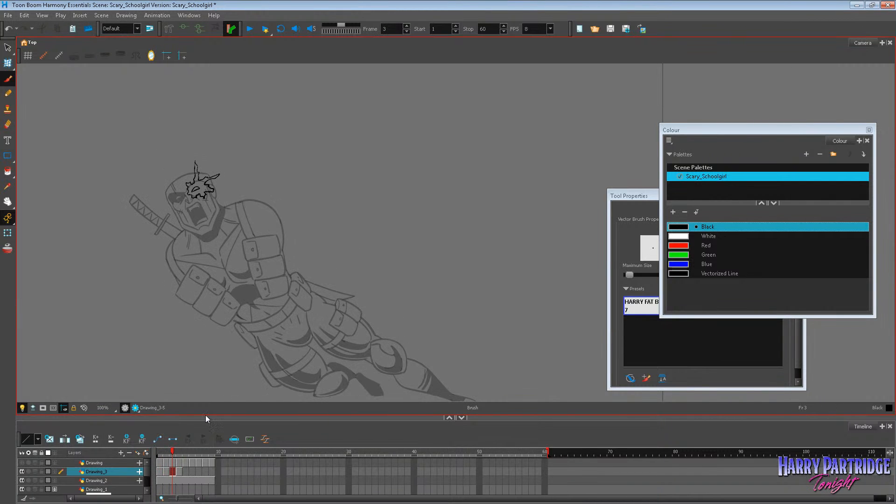
Enlarge the timeline, select frame 1 of Drawing_1, and show the liefeld layer's rough sketch behind the inked figure.
left_click_drag(205, 418, 196, 322)
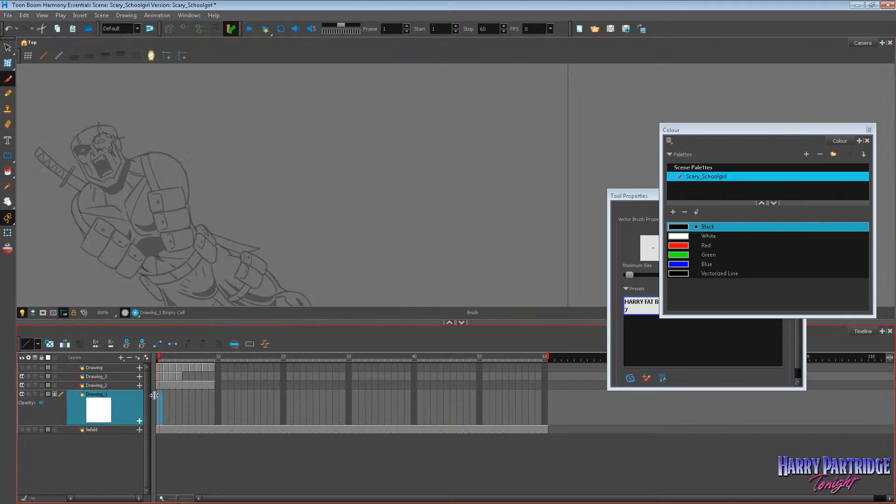
left_click(163, 395)
left_click(8, 201)
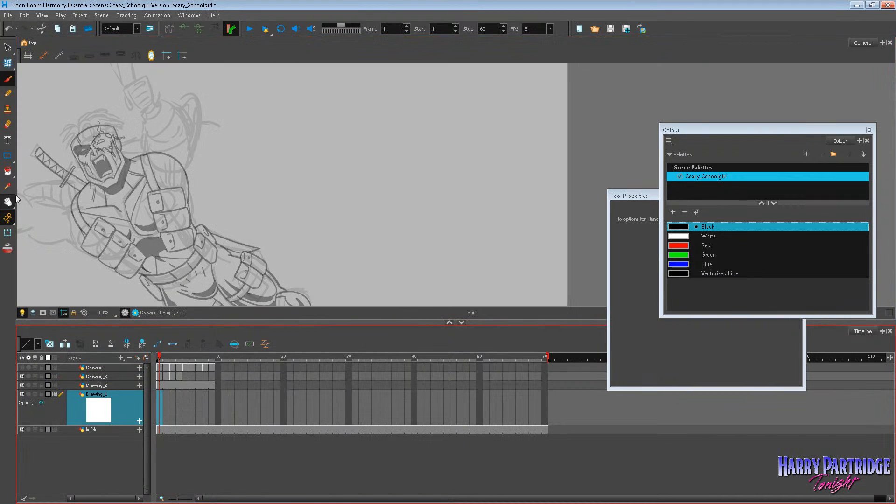
left_click_drag(74, 185, 236, 162)
left_click_drag(310, 322, 310, 377)
mouse_move(317, 299)
left_mouse_down()
mouse_move(349, 285)
mouse_move(316, 250)
mouse_move(321, 302)
left_mouse_up()
scroll(319, 175, "up", 1)
scroll(321, 179, "up", 1)
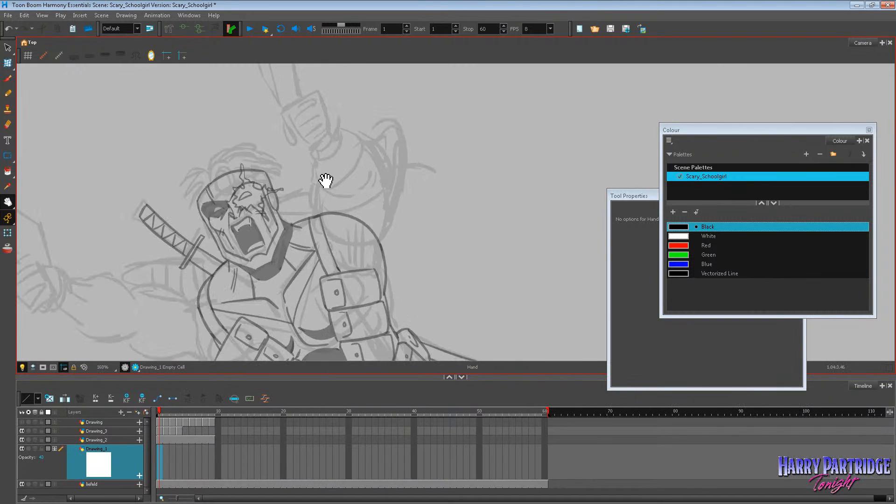
scroll(329, 210, "up", 1)
scroll(286, 200, "up", 1)
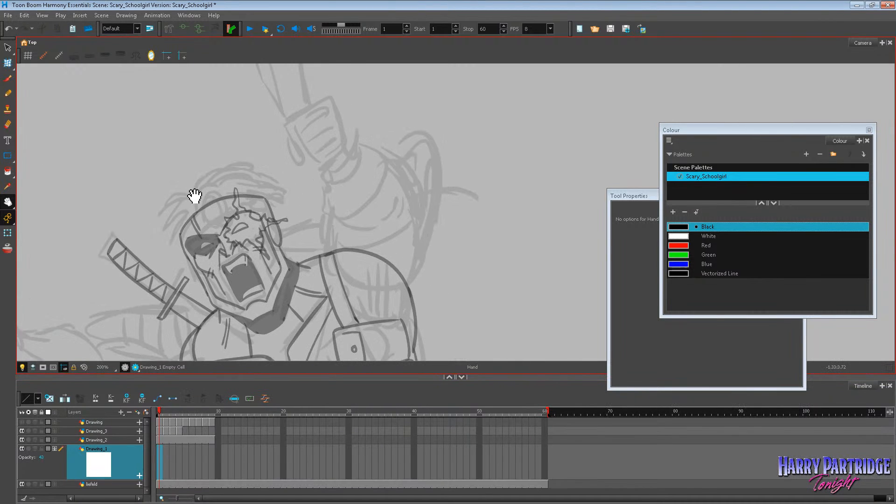
Undo the test hair stroke on frame 1 of Drawing_1 and set that layer's opacity to 100.
left_click(7, 78)
left_click_drag(206, 207, 178, 181)
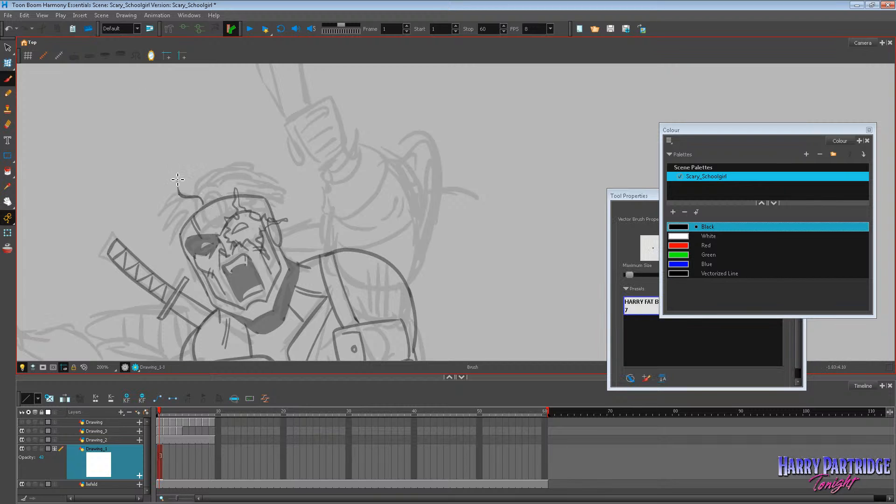
key("ctrl+z")
left_click(159, 440)
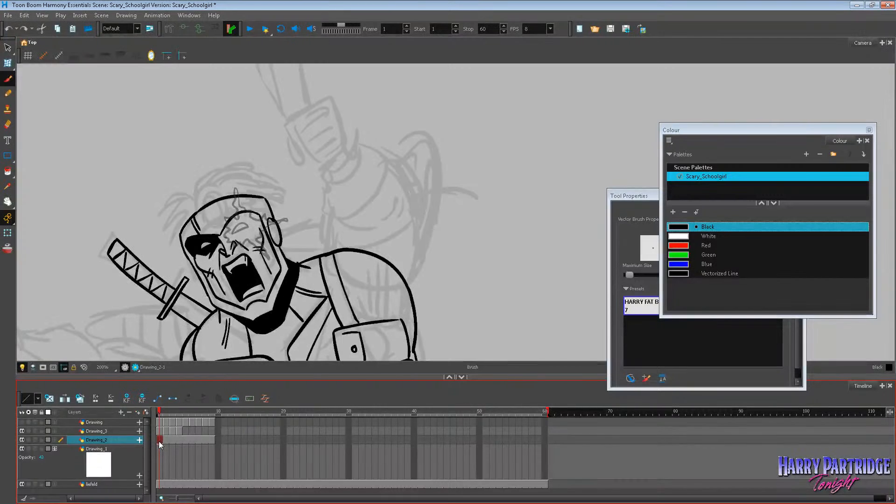
left_click(158, 461)
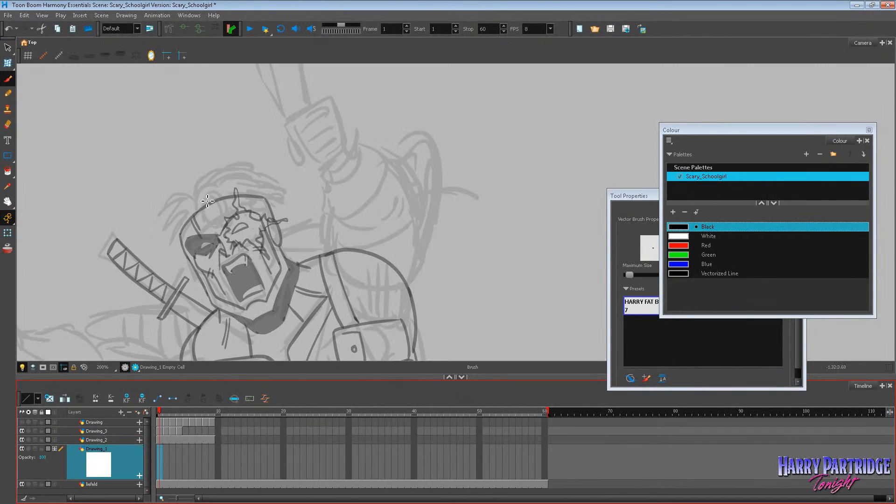
left_click_drag(207, 202, 194, 162)
key("ctrl+z")
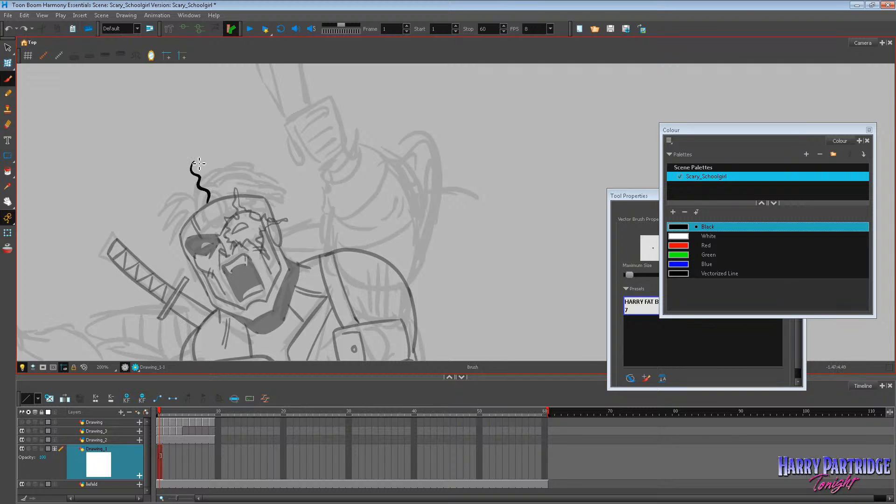
key("ctrl+z")
mouse_move(206, 204)
left_mouse_down()
mouse_move(200, 162)
mouse_move(184, 213)
left_mouse_up()
mouse_move(181, 229)
left_mouse_down()
mouse_move(175, 204)
mouse_move(231, 155)
mouse_move(292, 176)
mouse_move(282, 192)
left_mouse_up()
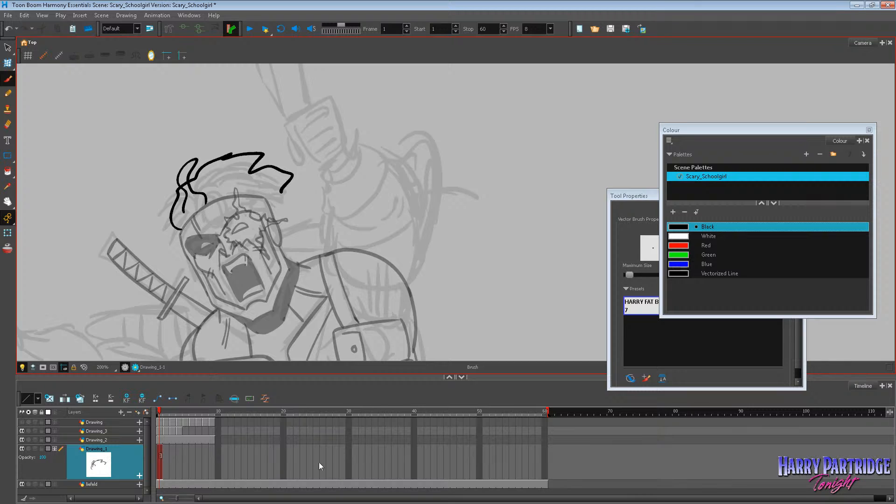
key("ctrl+z")
key("ctrl+z")
key("ctrl+z")
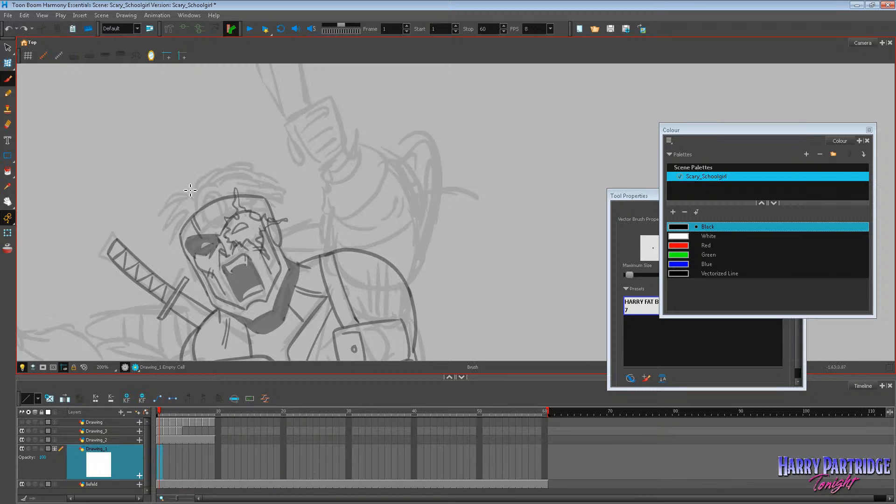
left_click_drag(198, 192, 180, 185)
key("ctrl+z")
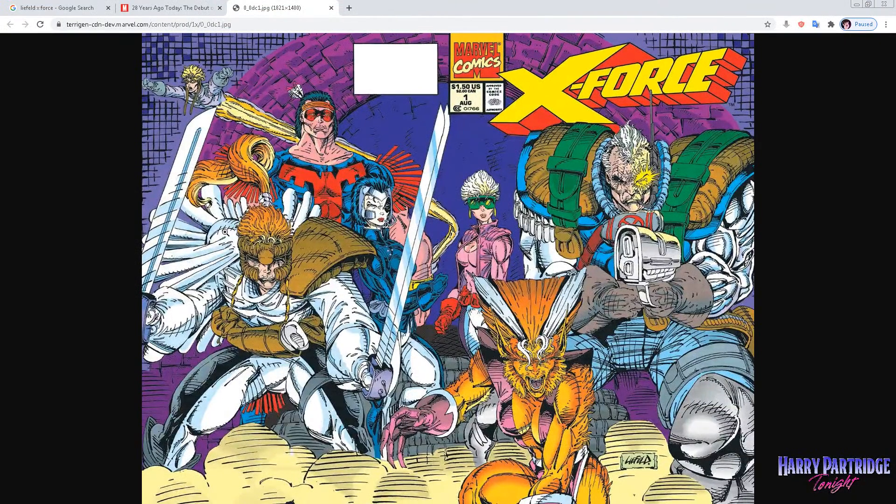
Enlarge the X-Force cover in the browser to study how the characters' hair is drawn, and return to Harmony.
key("ctrl+minus")
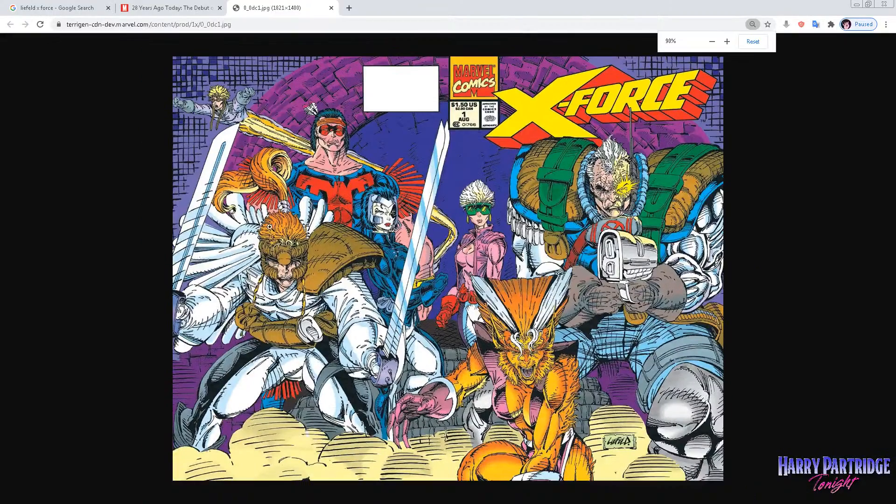
key("ctrl+plus")
key("ctrl+plus")
key("ctrl+plus")
key("ctrl+plus")
key("ctrl+plus")
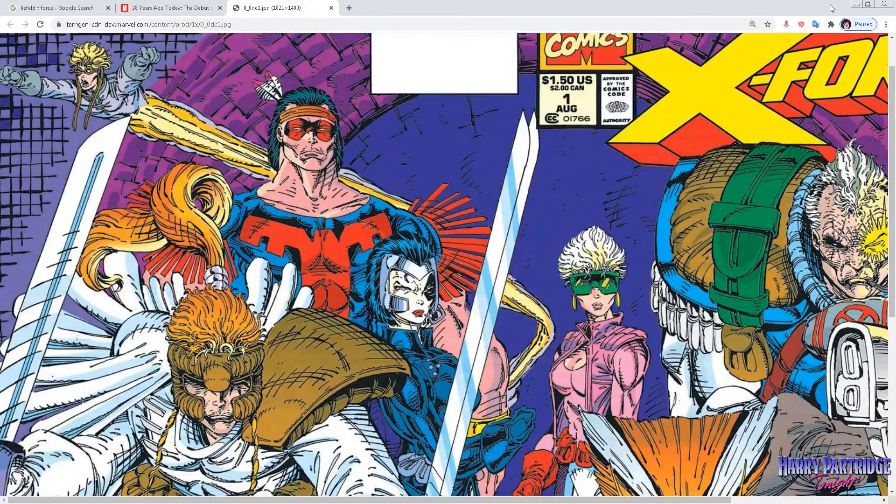
left_click(855, 5)
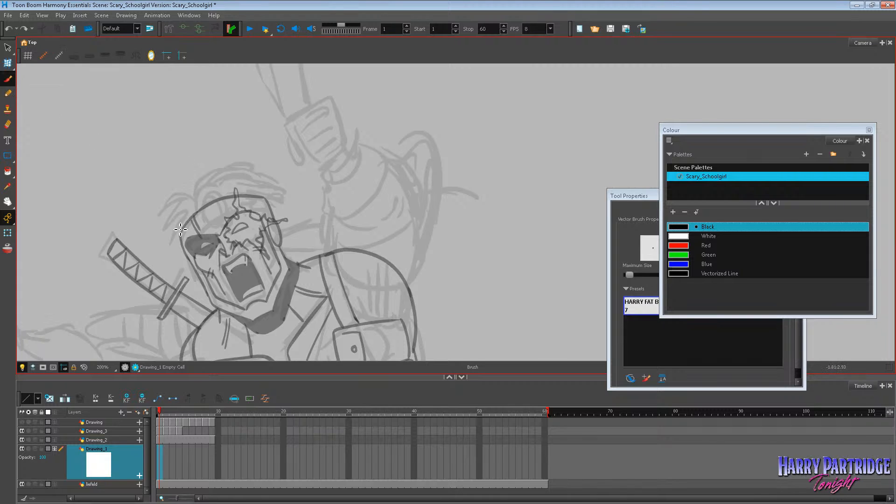
left_click_drag(179, 232, 225, 172)
left_click_drag(196, 193, 262, 194)
key("ctrl+z")
key("ctrl+z")
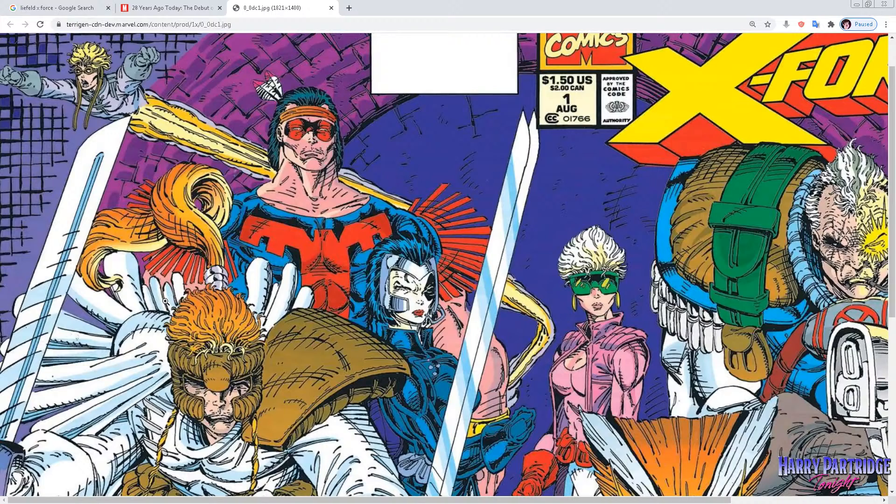
Return from the reference cover and brush two curved, pointed hair locks on the crown on frame 1 of Drawing_1.
left_click(857, 6)
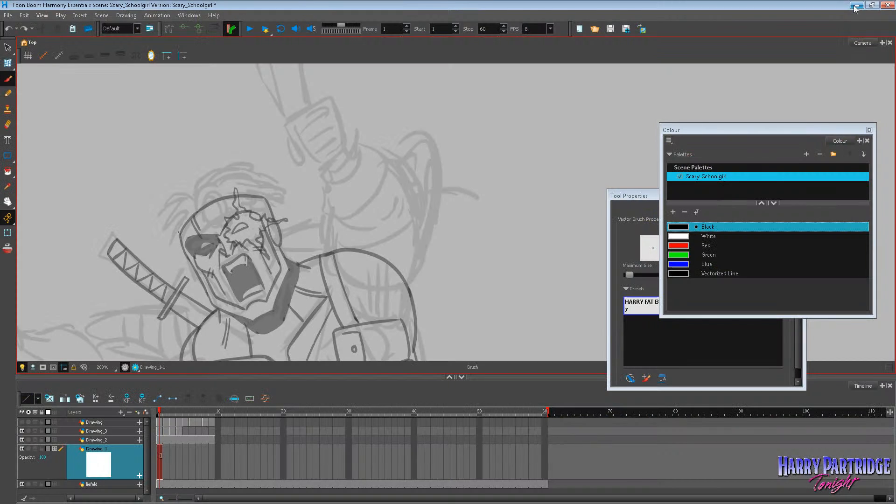
mouse_move(206, 196)
left_mouse_down()
mouse_move(215, 178)
mouse_move(241, 167)
mouse_move(218, 203)
mouse_move(188, 191)
left_mouse_up()
key("ctrl+z")
Brush a spiky outer hair outline around the two curved locks, from the ear round to the opposite temple.
key("ctrl+z")
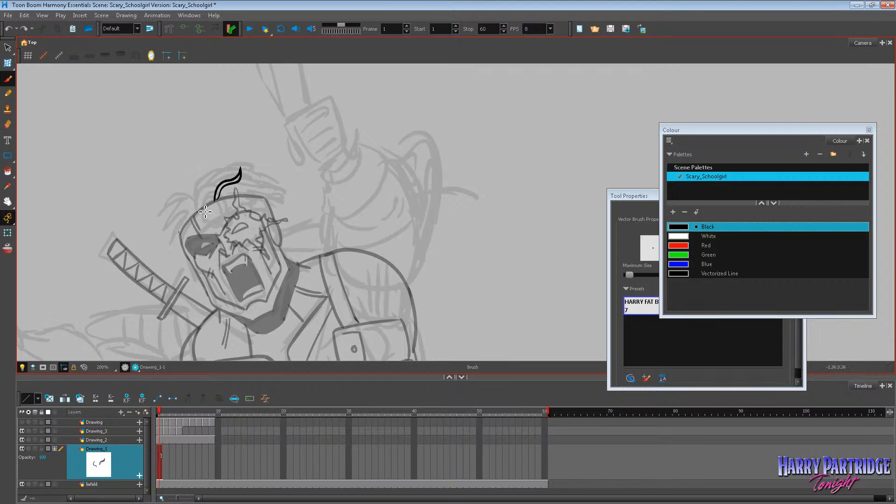
left_click_drag(199, 196, 227, 159)
key("ctrl+z")
mouse_move(227, 160)
left_mouse_down()
mouse_move(218, 176)
mouse_move(257, 157)
left_mouse_up()
mouse_move(256, 157)
left_mouse_down()
mouse_move(254, 166)
mouse_move(280, 173)
left_mouse_up()
mouse_move(280, 172)
left_mouse_down()
mouse_move(267, 178)
mouse_move(283, 195)
mouse_move(271, 197)
left_mouse_up()
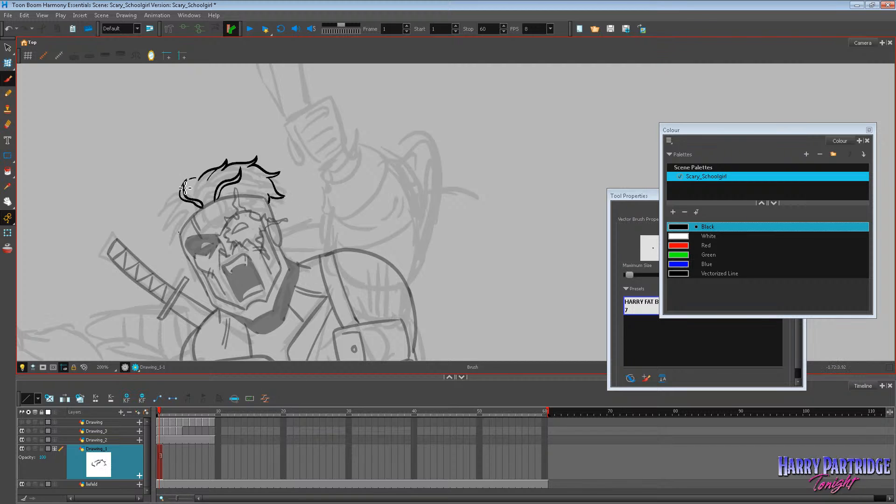
mouse_move(183, 193)
left_mouse_down()
mouse_move(166, 199)
mouse_move(176, 201)
mouse_move(167, 224)
mouse_move(173, 215)
mouse_move(180, 233)
left_mouse_up()
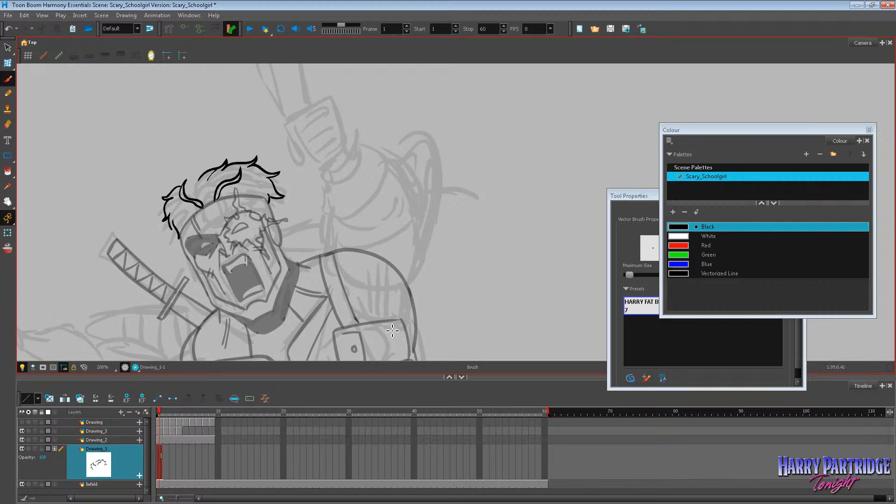
Delete the outer hair outline strokes on frame 1, keeping only the two curved locks.
scroll(381, 333, "down", 5)
scroll(382, 333, "up", 6)
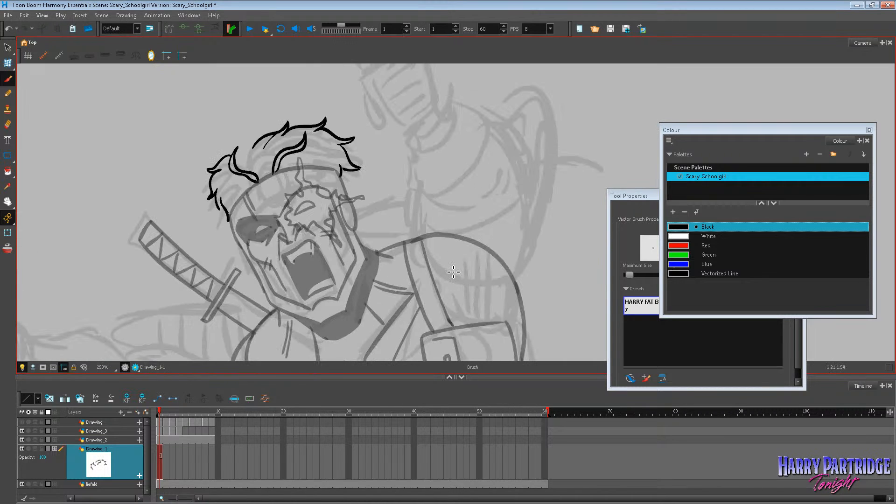
left_click(8, 48)
key("ctrl+a")
left_click(376, 144)
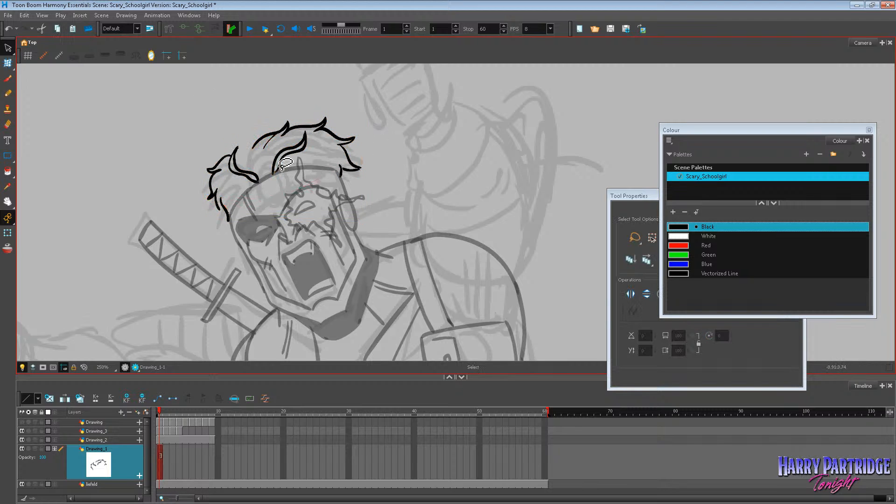
key("Delete")
mouse_move(233, 221)
left_mouse_down()
mouse_move(248, 157)
mouse_move(280, 130)
mouse_move(336, 122)
left_mouse_up()
key("Delete")
key("Delete")
left_click_drag(349, 161, 374, 178)
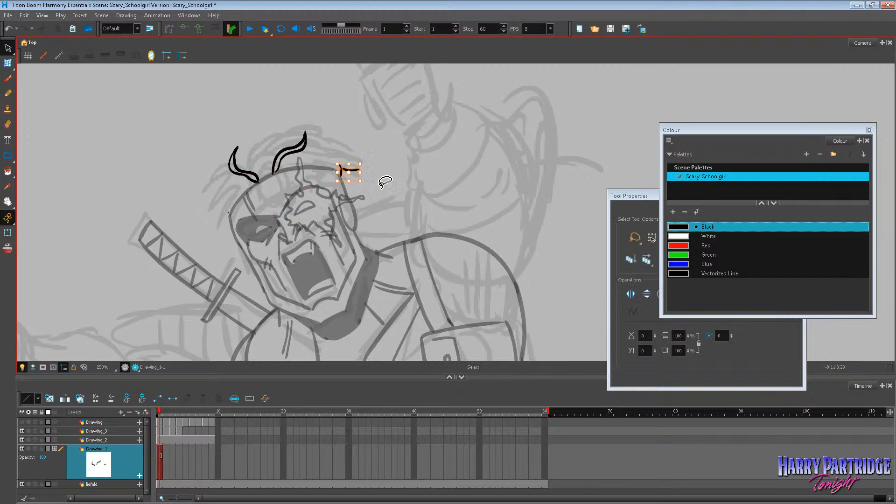
key("Delete")
left_click_drag(238, 211, 220, 216)
key("Delete")
mouse_move(312, 91)
left_mouse_down()
mouse_move(215, 136)
mouse_move(262, 191)
left_mouse_up()
left_click(243, 229)
Hide the liefeld layer and brush a rough hair shape with strand direction lines on frame 2 of Drawing_1.
key("period")
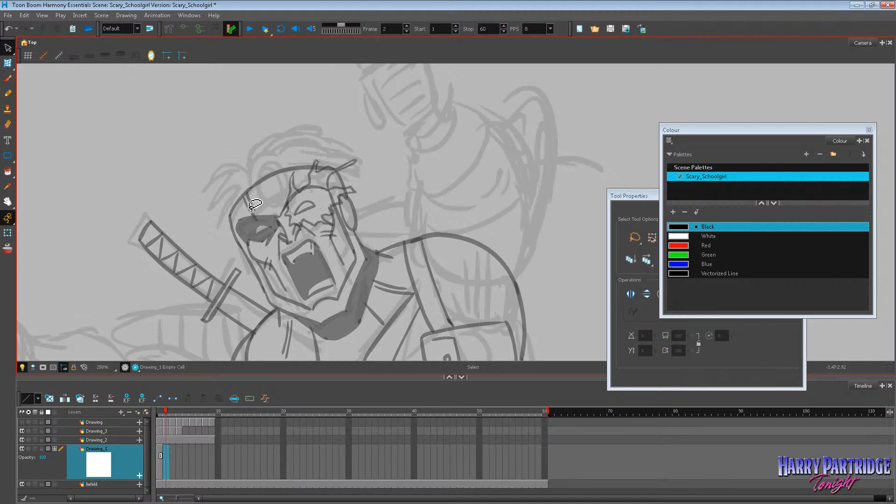
left_click(7, 79)
left_click(24, 485)
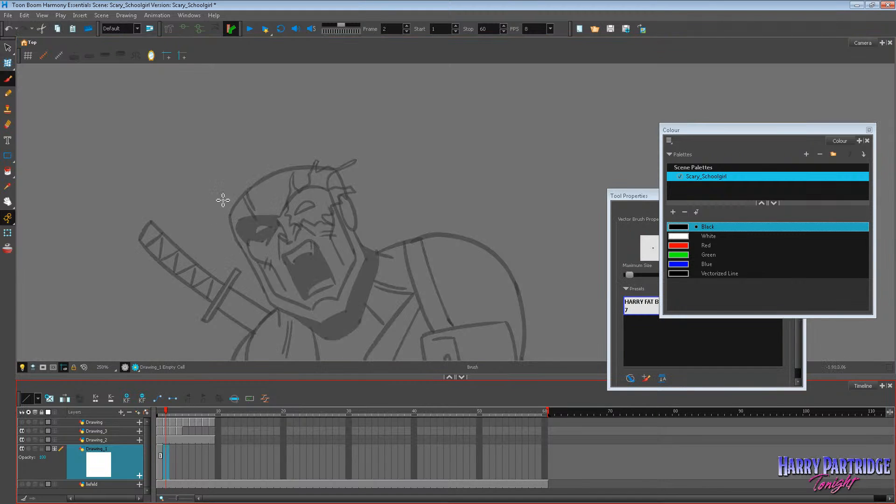
mouse_move(232, 217)
left_mouse_down()
mouse_move(248, 144)
mouse_move(229, 158)
mouse_move(333, 160)
left_mouse_up()
mouse_move(230, 205)
left_mouse_down()
mouse_move(300, 138)
mouse_move(339, 167)
mouse_move(257, 148)
left_mouse_up()
mouse_move(271, 178)
left_mouse_down()
mouse_move(294, 138)
mouse_move(325, 141)
left_mouse_up()
mouse_move(260, 176)
left_mouse_down()
mouse_move(216, 177)
mouse_move(218, 213)
mouse_move(271, 135)
mouse_move(236, 141)
left_mouse_up()
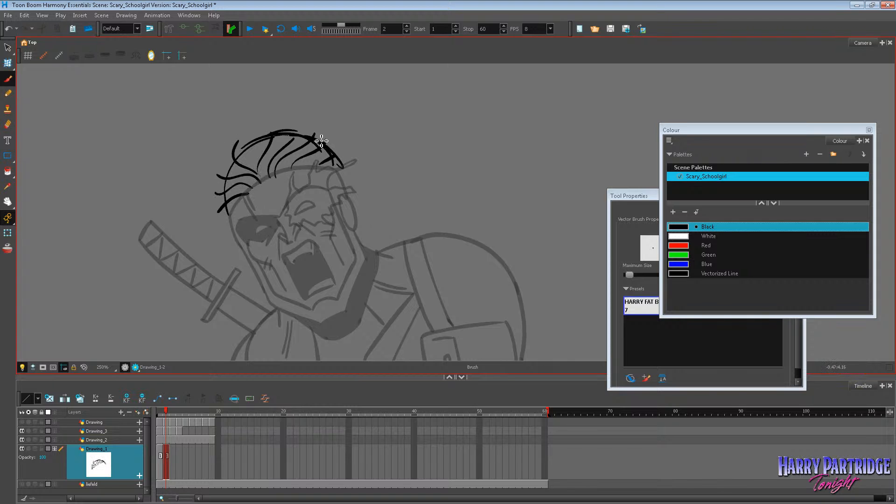
Move the rough hair sketch slightly upward and return to frame 1 with onion skin showing it as a guide.
left_click(7, 47)
mouse_move(191, 66)
left_mouse_down()
mouse_move(383, 176)
mouse_move(384, 135)
left_mouse_up()
left_click_drag(329, 142, 327, 134)
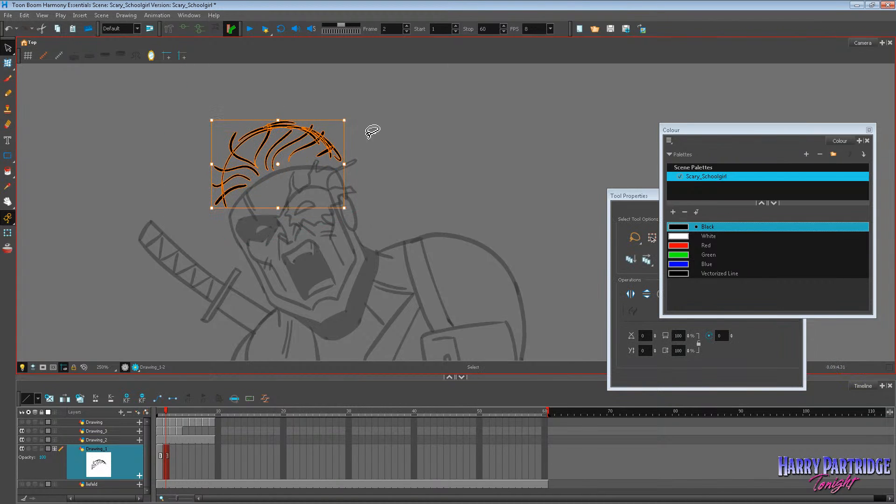
left_click(370, 134)
key("comma")
left_click(7, 78)
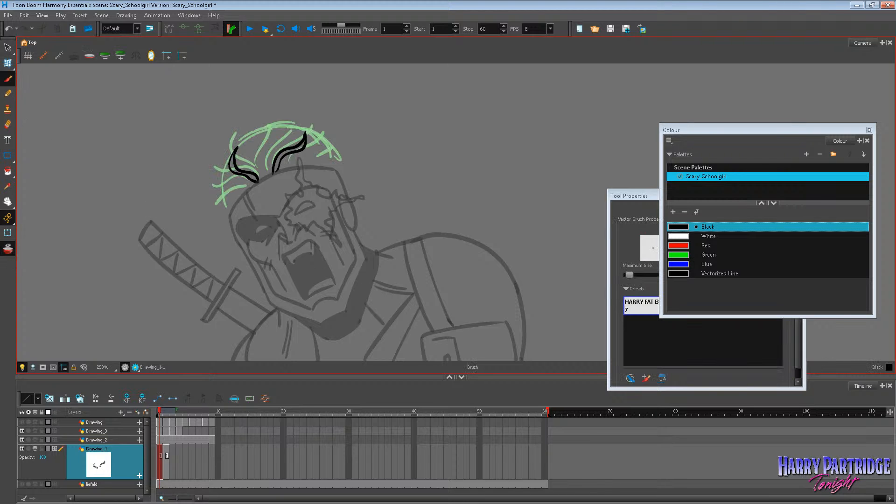
Recheck the hair on the X-Force cover, and brush spiky locks over the crown towards the flaming-eye side, following the guide.
scroll(137, 137, "down", 5)
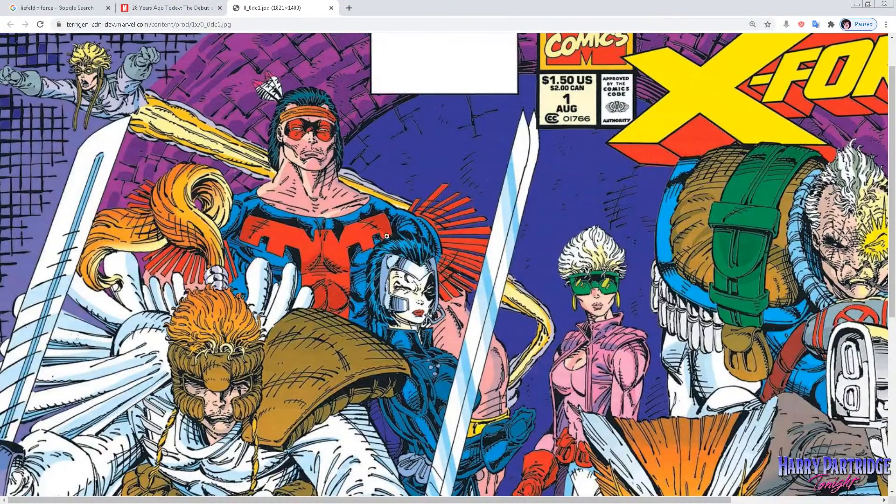
left_click(854, 6)
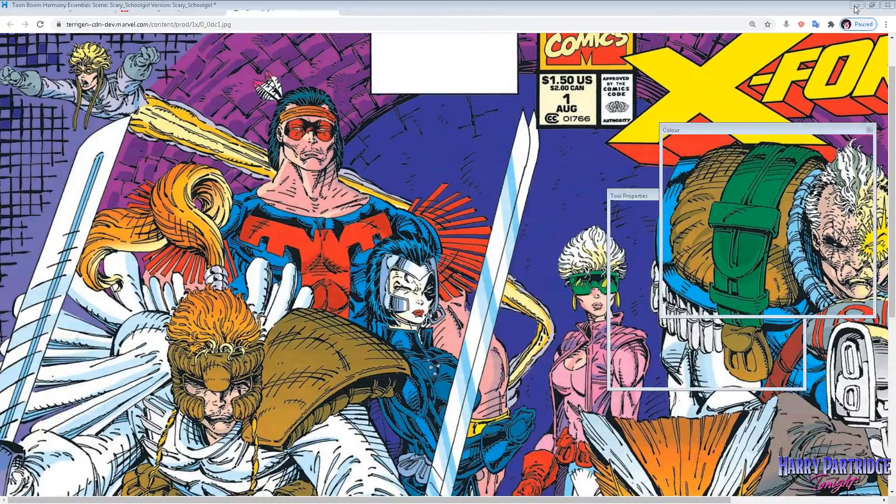
scroll(167, 82, "up", 5)
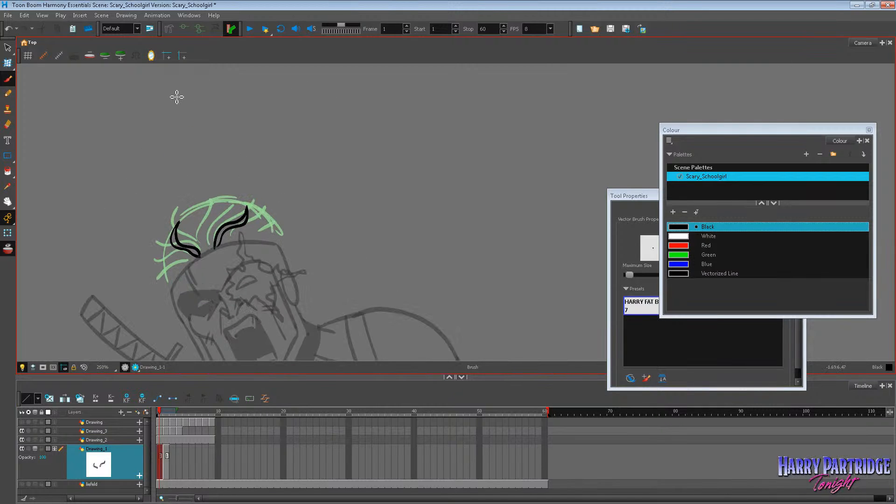
mouse_move(200, 231)
left_mouse_down()
mouse_move(219, 187)
mouse_move(257, 200)
mouse_move(263, 192)
mouse_move(278, 205)
mouse_move(267, 216)
left_mouse_up()
key("ctrl+z")
left_click_drag(262, 216, 291, 227)
mouse_move(292, 228)
left_mouse_down()
mouse_move(273, 231)
mouse_move(281, 244)
left_mouse_up()
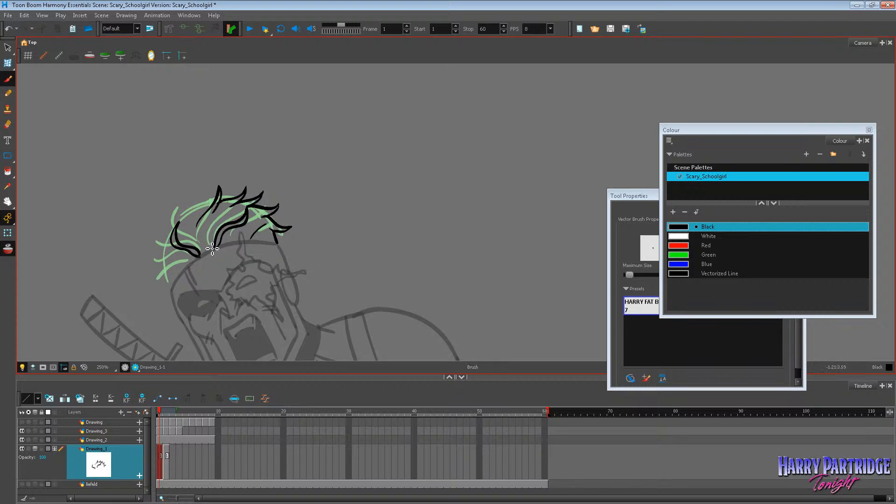
left_click_drag(210, 246, 226, 213)
Brush the spiky locks down the masked-eye side of the head to the temple, undoing strokes that miss the guide.
mouse_move(201, 251)
left_mouse_down()
mouse_move(190, 215)
mouse_move(187, 240)
mouse_move(182, 222)
mouse_move(197, 208)
mouse_move(182, 223)
mouse_move(155, 227)
mouse_move(161, 252)
mouse_move(150, 256)
left_mouse_up()
key("ctrl+z")
key("ctrl+z")
mouse_move(151, 255)
left_mouse_down()
mouse_move(169, 251)
mouse_move(157, 280)
left_mouse_up()
mouse_move(157, 280)
left_mouse_down()
mouse_move(167, 269)
mouse_move(170, 287)
left_mouse_up()
left_click_drag(176, 220, 208, 204)
key("ctrl+z")
key("ctrl+z")
Delete the rough hair guide from frame 2 of Drawing_1 and return to frame 1.
scroll(355, 212, "down", 5)
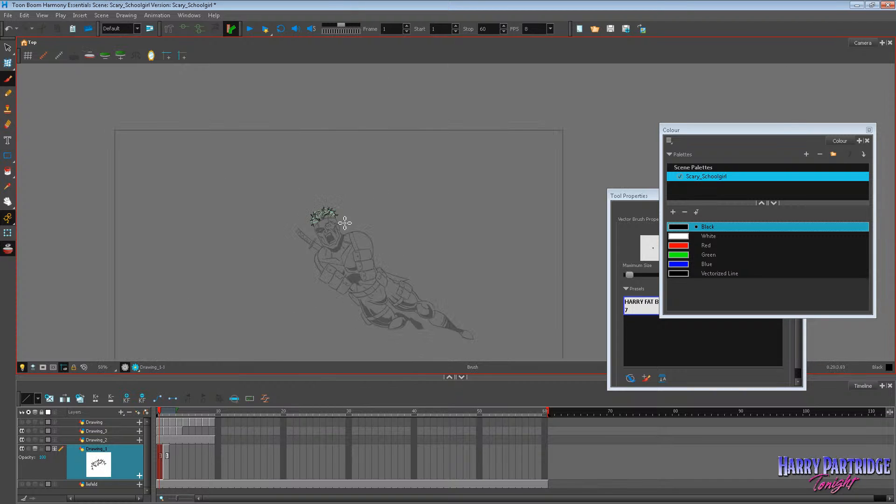
left_click(165, 452)
key("Delete")
key("comma")
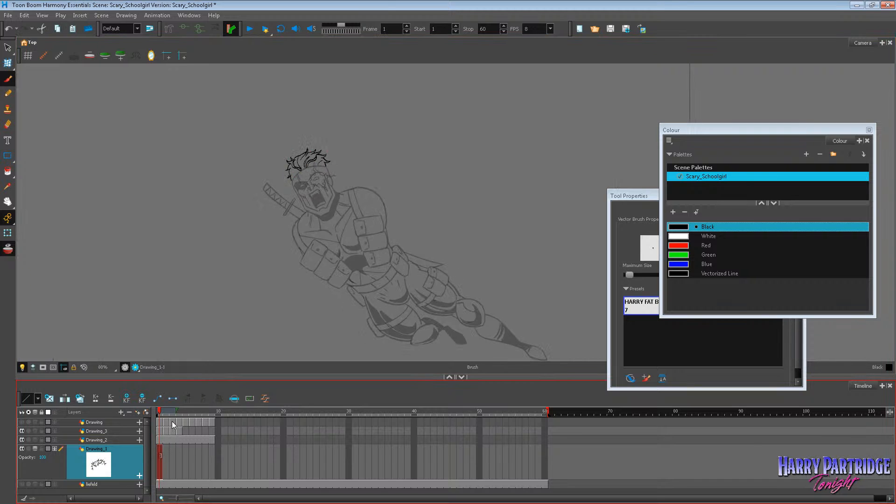
Redo the hair strands at the temple above the masked eye to fill the gap in the hairline.
scroll(363, 214, "down", 2)
scroll(365, 192, "up", 6)
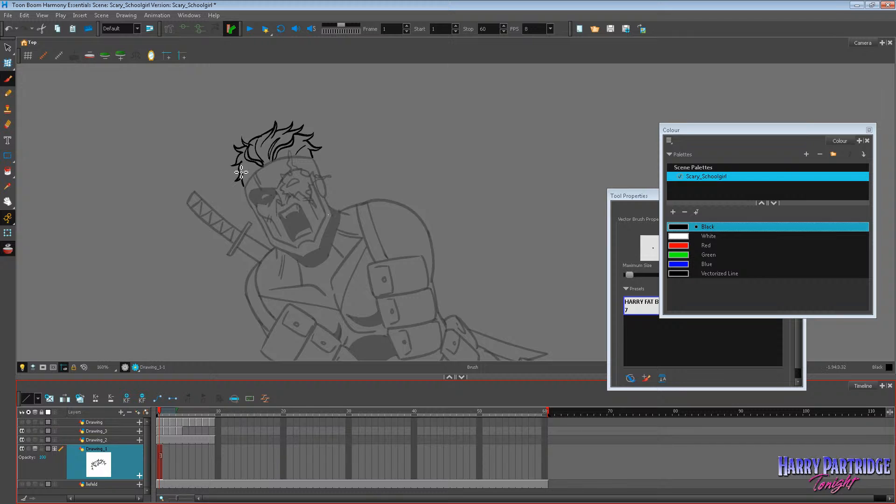
key("ctrl+z")
left_click_drag(251, 168, 257, 165)
key("ctrl+z")
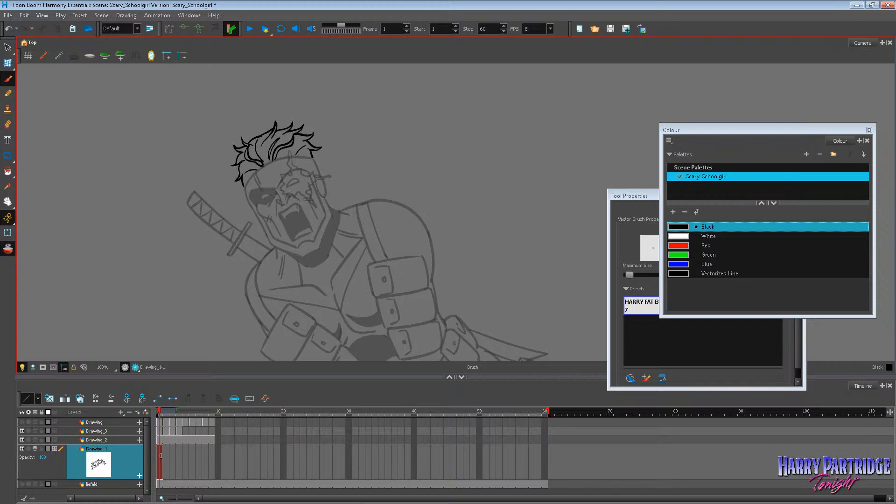
left_click(8, 201)
mouse_move(417, 323)
left_mouse_down()
mouse_move(416, 286)
mouse_move(418, 320)
mouse_move(460, 308)
mouse_move(476, 234)
mouse_move(465, 332)
left_mouse_up()
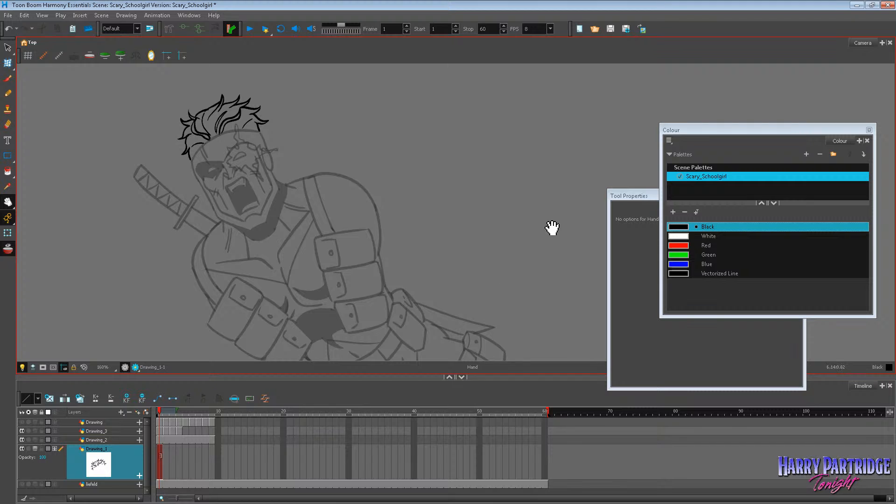
left_click_drag(281, 130, 288, 140)
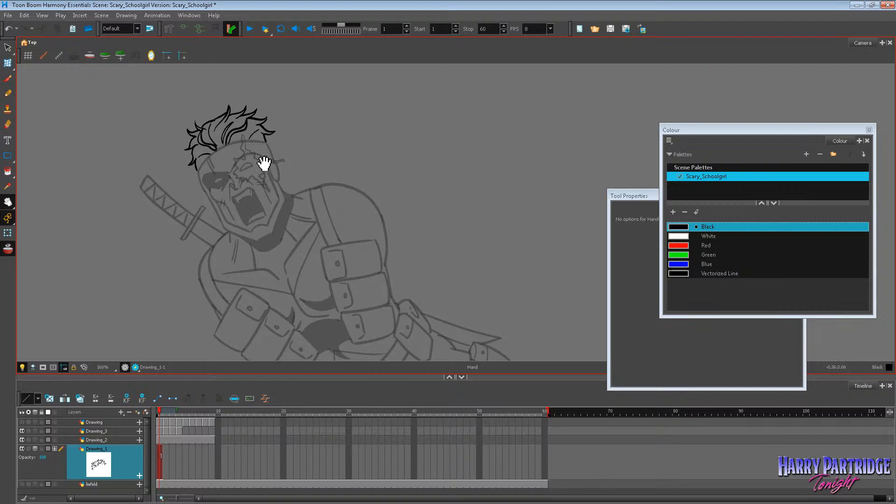
scroll(265, 161, "down", 4)
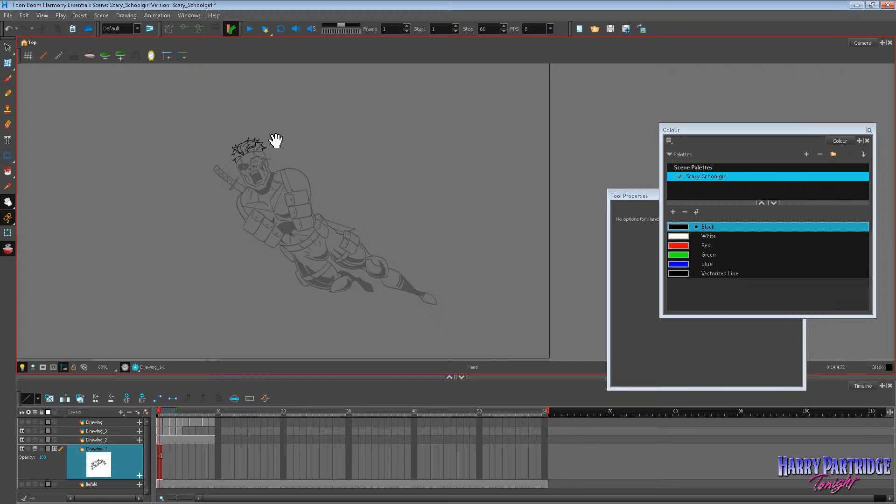
scroll(275, 141, "up", 3)
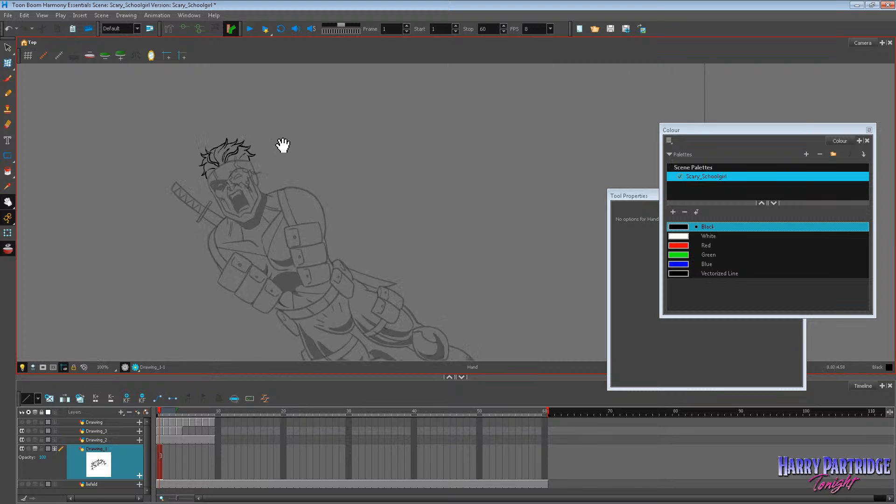
Mirror the camera view and examine the inked hair on the flipped figure at different zoom levels.
left_click(7, 47)
mouse_move(200, 92)
left_mouse_down()
mouse_move(134, 204)
mouse_move(213, 129)
mouse_move(201, 126)
left_mouse_up()
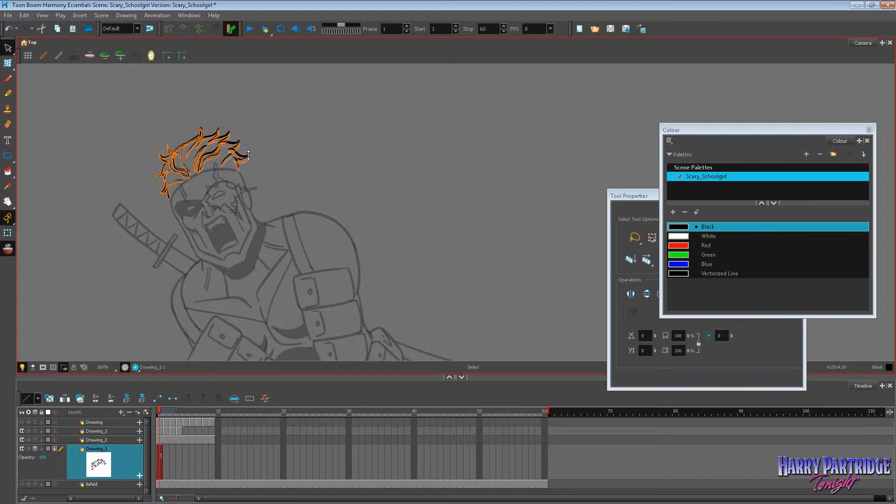
scroll(278, 148, "down", 5)
scroll(246, 163, "up", 4)
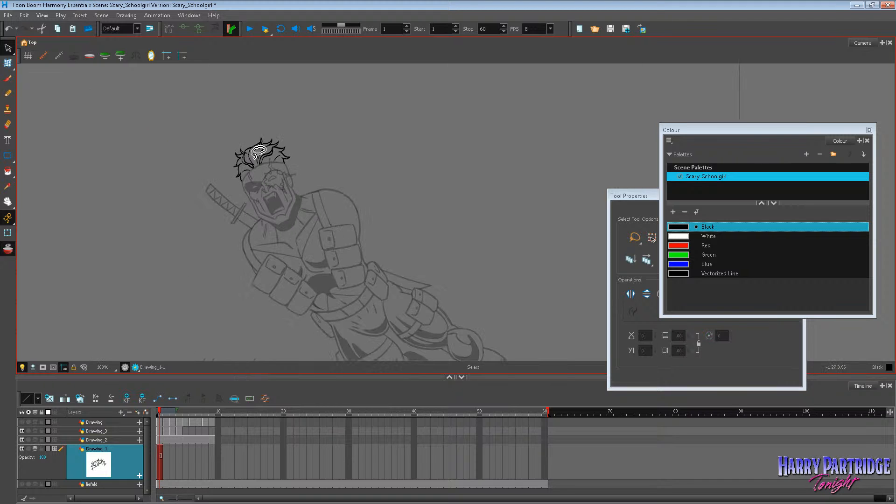
left_click(151, 56)
left_click(7, 202)
left_click_drag(365, 202, 93, 200)
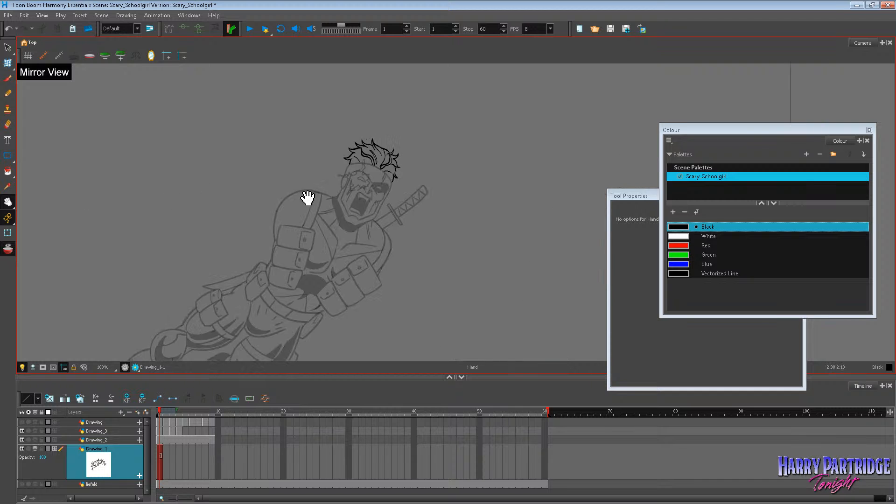
scroll(398, 214, "down", 3)
scroll(400, 192, "up", 5)
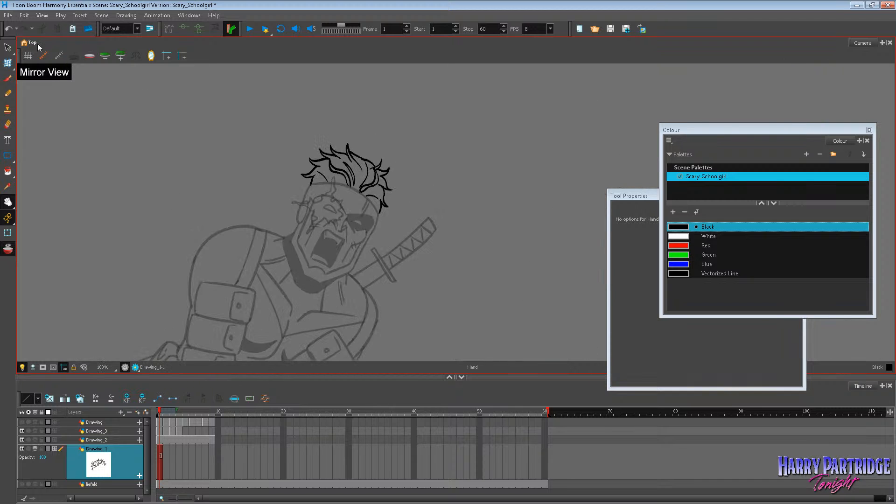
Select all of the inked hair strokes on frame 1 of Drawing_1 and delete them.
left_click(8, 48)
left_click_drag(380, 86, 392, 135)
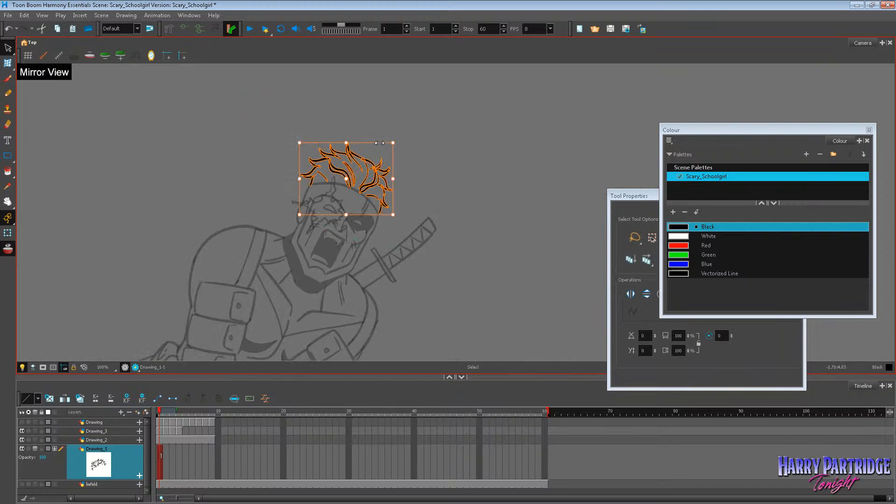
left_click(435, 153)
scroll(436, 155, "down", 4)
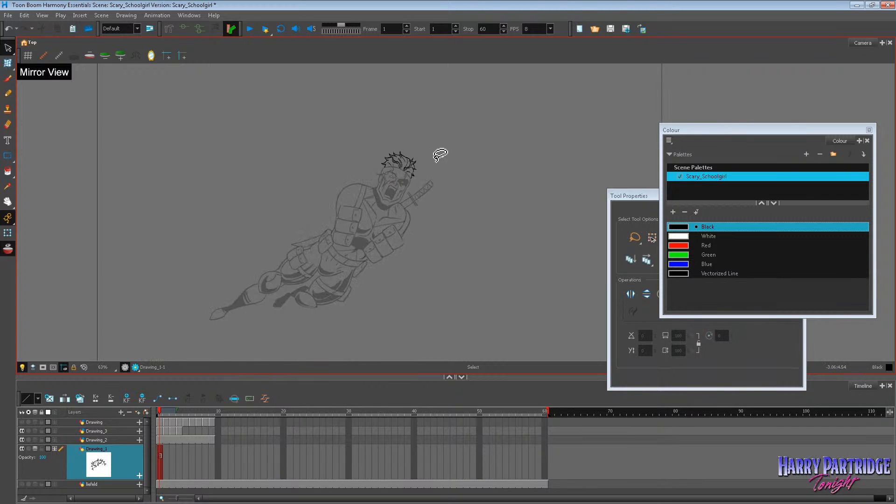
scroll(436, 159, "up", 2)
mouse_move(308, 162)
left_mouse_down()
mouse_move(302, 143)
mouse_move(306, 157)
left_mouse_up()
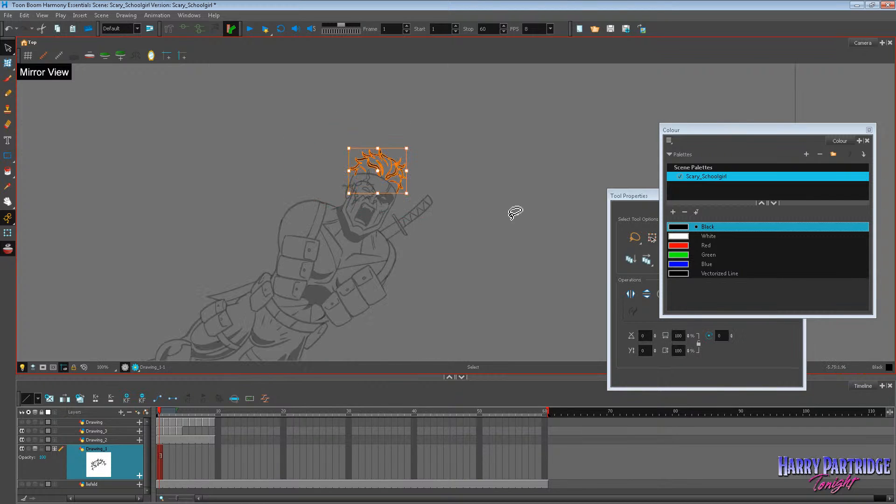
key("Delete")
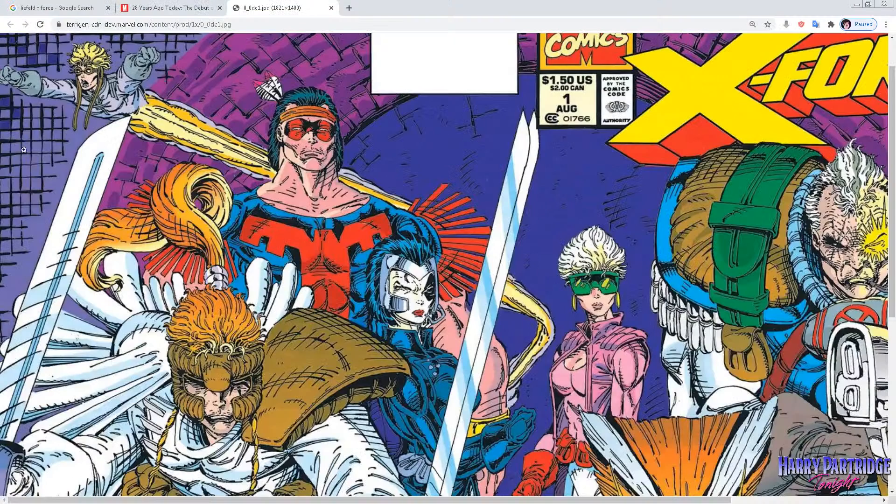
Switch to the X-Force cover in the browser, examine Cable's hair, and return to Toon Boom Harmony.
scroll(547, 264, "down", 1)
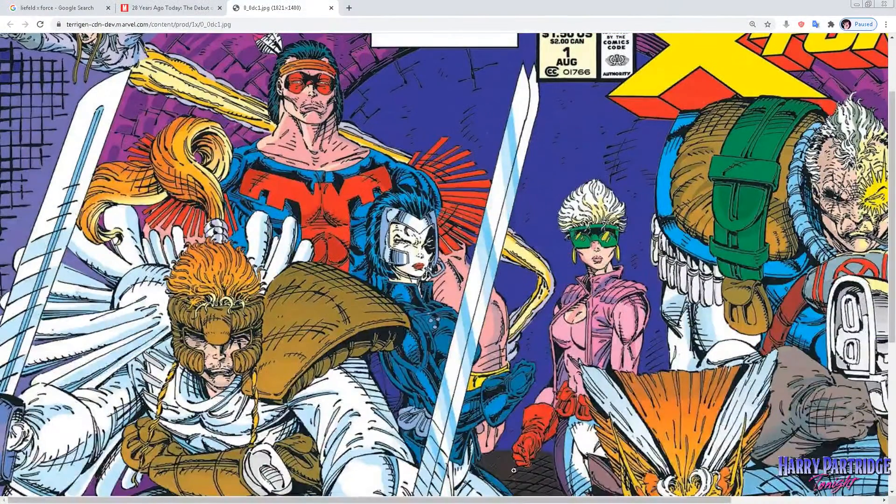
left_click_drag(531, 501, 685, 500)
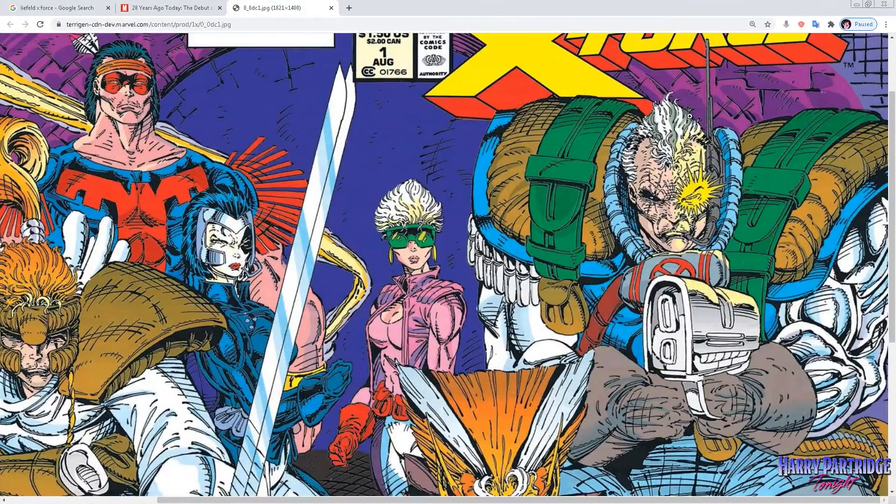
left_click(857, 6)
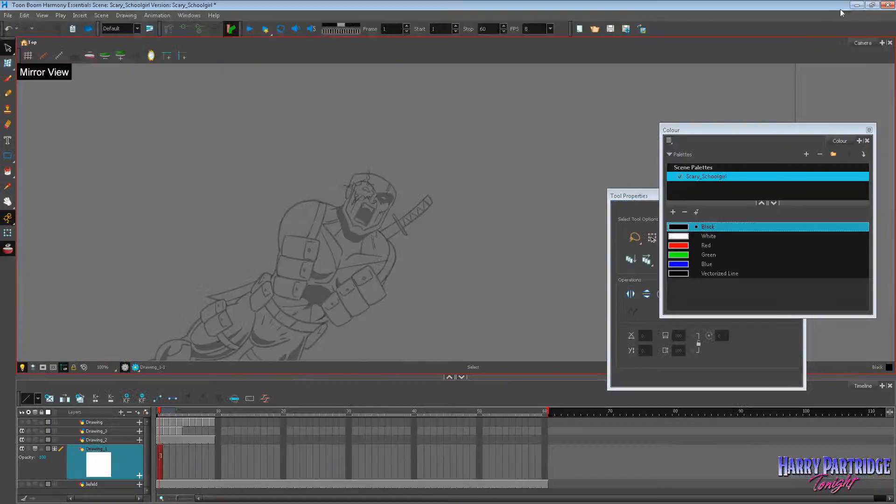
Try brushing new rough hair over the mirrored head with the HARRY FAT brush, undoing unsuitable strokes.
key("alt+b")
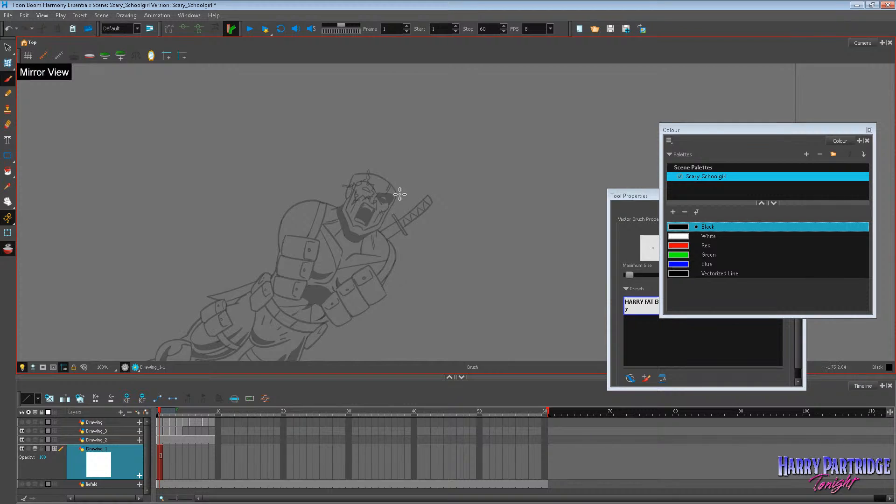
mouse_move(398, 191)
left_mouse_down()
mouse_move(380, 158)
mouse_move(372, 162)
left_mouse_up()
key("ctrl+z")
key("ctrl+z")
key("ctrl+z")
key("ctrl+z")
mouse_move(366, 164)
left_mouse_down()
mouse_move(385, 148)
mouse_move(393, 168)
mouse_move(381, 183)
mouse_move(379, 173)
mouse_move(396, 166)
mouse_move(395, 178)
mouse_move(361, 181)
left_mouse_up()
key("ctrl+z")
key("ctrl+z")
key("ctrl+z")
key("ctrl+z")
key("ctrl+z")
key("ctrl+z")
key("ctrl+z")
left_click_drag(378, 166, 345, 176)
mouse_move(364, 161)
left_mouse_down()
mouse_move(338, 177)
mouse_move(379, 159)
left_mouse_up()
mouse_move(362, 155)
left_mouse_down()
mouse_move(390, 165)
mouse_move(404, 187)
left_mouse_up()
key("ctrl+z")
Delete the trial hair drawing from frame 1 of Drawing_1 and turn off the mirrored view.
left_click(160, 452)
key("Delete")
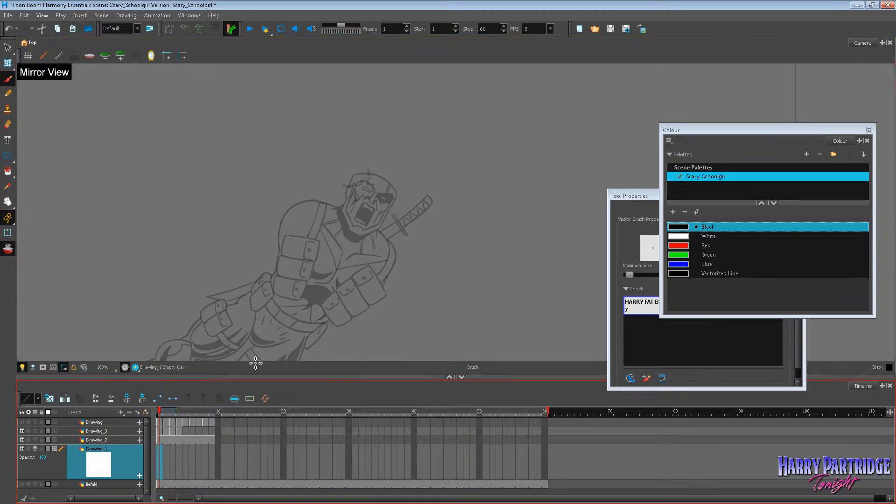
left_click(151, 56)
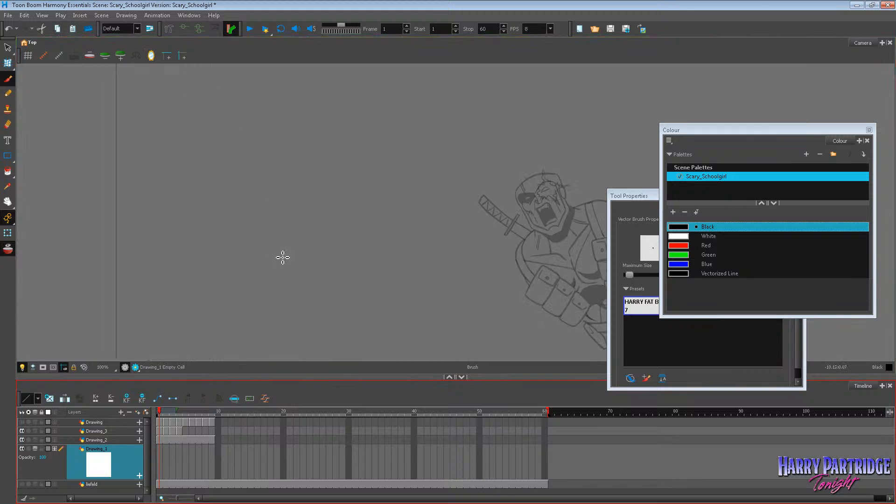
Try brushing the first hair spikes at the crown and above the masked eye, undoing the misses.
scroll(625, 173, "down", 2)
scroll(762, 92, "up", 1)
scroll(636, 166, "up", 4)
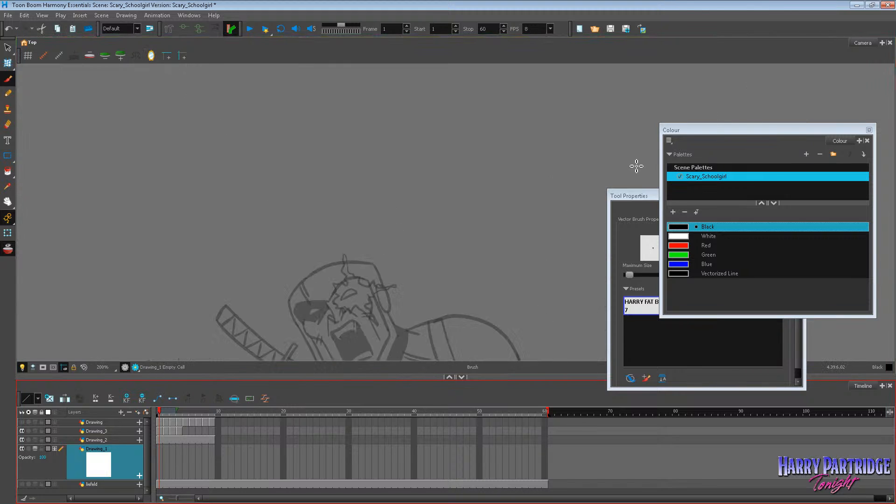
left_click_drag(81, 210, 48, 141)
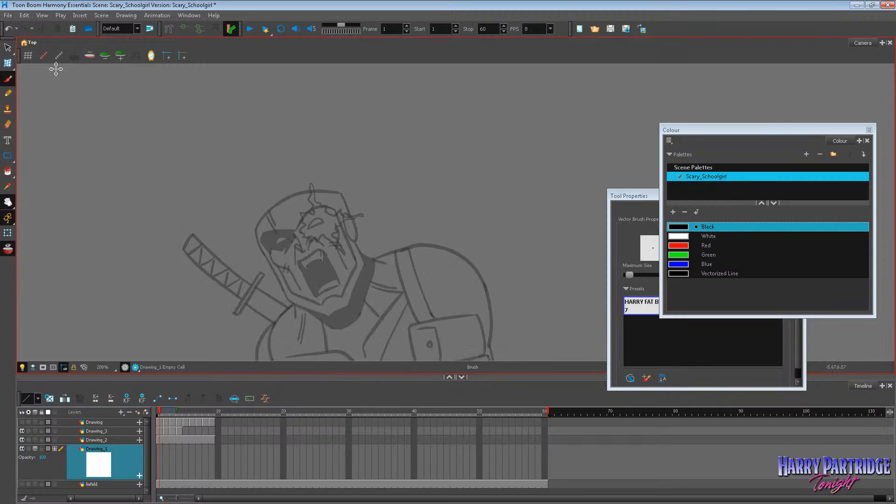
key("ctrl+z")
mouse_move(258, 237)
left_mouse_down()
mouse_move(263, 177)
mouse_move(268, 205)
mouse_move(295, 189)
mouse_move(292, 164)
left_mouse_up()
left_click_drag(294, 158, 293, 194)
left_click_drag(293, 194, 293, 161)
key("ctrl+z")
key("ctrl+z")
key("ctrl+z")
left_click_drag(290, 150, 295, 196)
left_click_drag(257, 227, 240, 195)
left_click_drag(241, 196, 257, 229)
mouse_move(256, 233)
left_mouse_down()
mouse_move(239, 211)
mouse_move(249, 191)
mouse_move(240, 188)
left_mouse_up()
key("ctrl+z")
key("ctrl+z")
key("ctrl+z")
key("ctrl+z")
Try filling the hairline with slanted spikes from the masked-eye temple across to the flaming-eye side.
left_click_drag(257, 220, 233, 222)
left_click_drag(248, 180, 272, 160)
mouse_move(277, 165)
left_mouse_down()
mouse_move(345, 152)
mouse_move(343, 194)
left_mouse_up()
left_click_drag(333, 157, 320, 184)
mouse_move(299, 154)
left_mouse_down()
mouse_move(280, 196)
mouse_move(254, 203)
mouse_move(231, 226)
mouse_move(240, 236)
left_mouse_up()
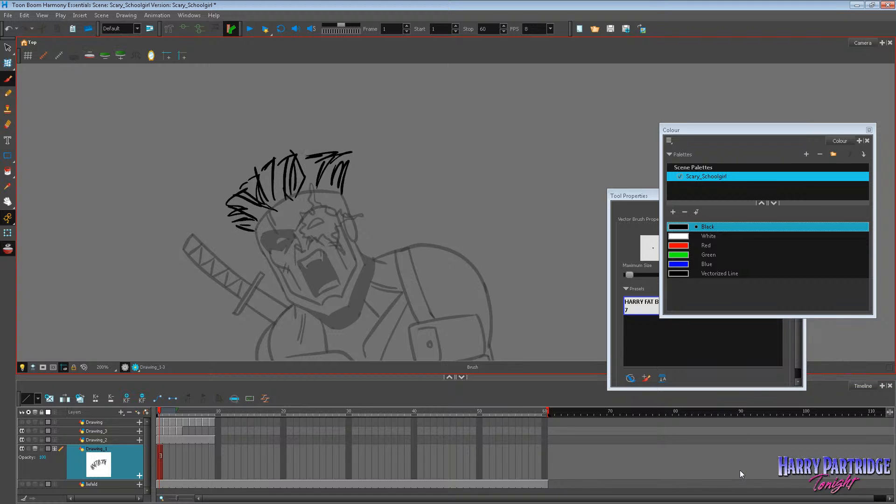
scroll(603, 285, "down", 7)
scroll(596, 294, "up", 6)
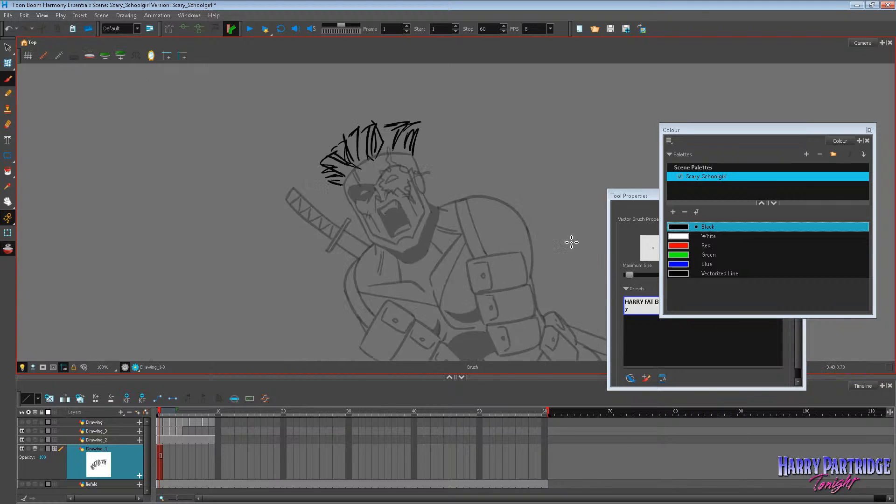
Undo most of the slanted hair spikes on frame 1 of Drawing_1.
key("ctrl+z")
key("ctrl+z")
key("ctrl+z")
key("ctrl+z")
key("ctrl+z")
key("ctrl+z")
key("ctrl+z")
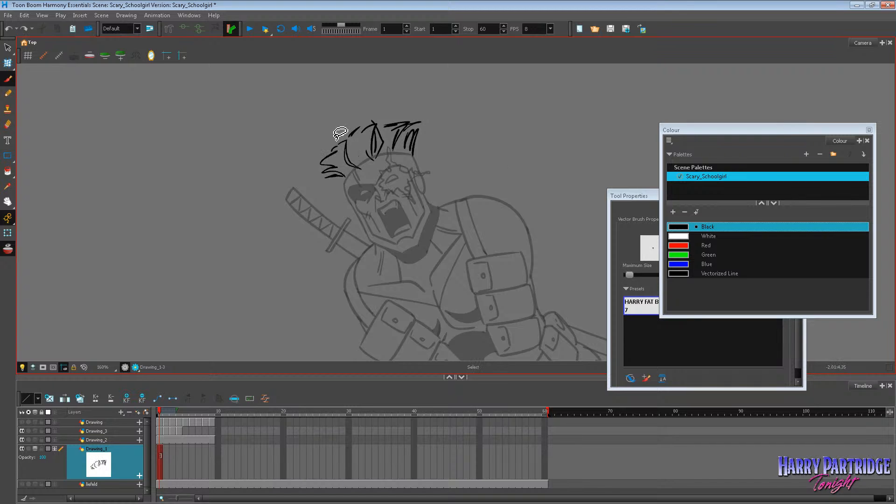
key("alt+s")
key("ctrl+z")
key("ctrl+z")
key("ctrl+z")
key("ctrl+z")
key("ctrl+z")
key("ctrl+z")
key("ctrl+z")
key("ctrl+z")
key("ctrl+z")
key("ctrl+z")
key("ctrl+z")
key("ctrl+z")
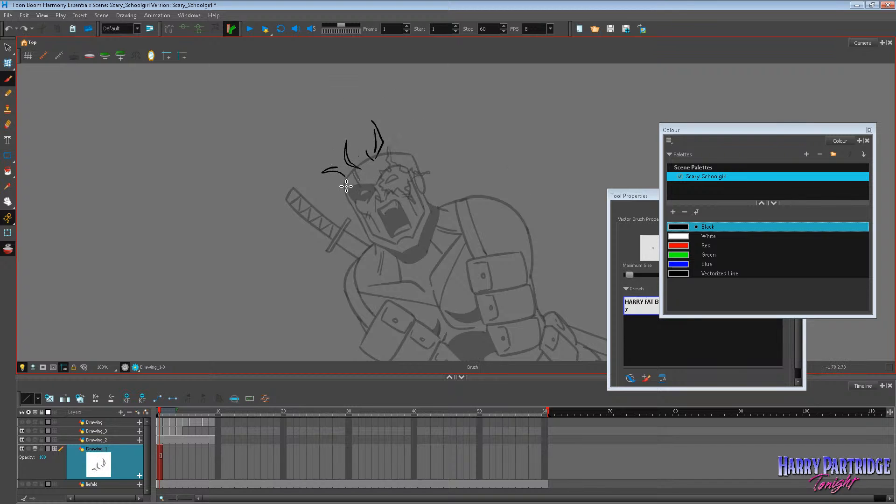
Try brushing thin, upright hair spikes from the masked-eye temple across the crown, and undo them.
left_click_drag(346, 186, 323, 157)
mouse_move(342, 179)
left_mouse_down()
mouse_move(333, 139)
mouse_move(345, 168)
mouse_move(341, 136)
mouse_move(348, 158)
mouse_move(350, 128)
left_mouse_up()
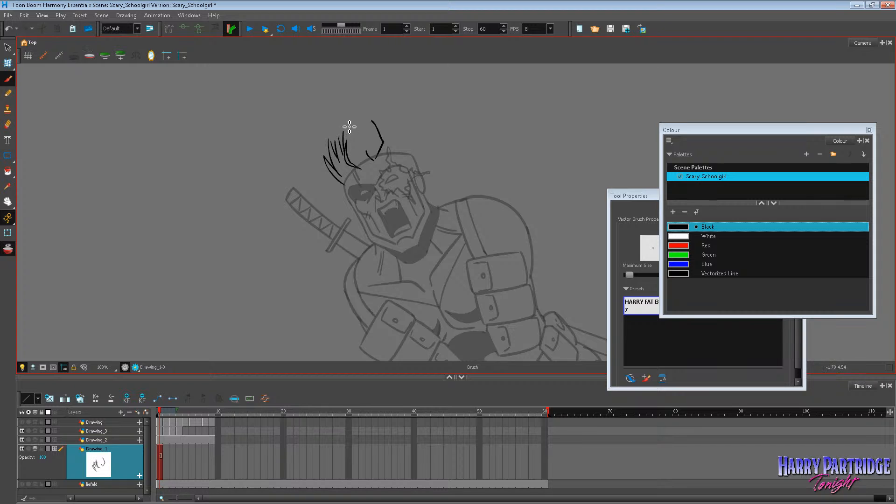
mouse_move(358, 163)
left_mouse_down()
mouse_move(347, 127)
mouse_move(356, 114)
mouse_move(368, 117)
left_mouse_up()
mouse_move(387, 147)
left_mouse_down()
mouse_move(380, 113)
mouse_move(392, 110)
left_mouse_up()
mouse_move(417, 156)
left_mouse_down()
mouse_move(405, 122)
mouse_move(415, 157)
left_mouse_up()
key("ctrl+z")
key("ctrl+z")
key("ctrl+z")
key("ctrl+z")
key("ctrl+z")
key("ctrl+z")
key("ctrl+z")
key("ctrl+z")
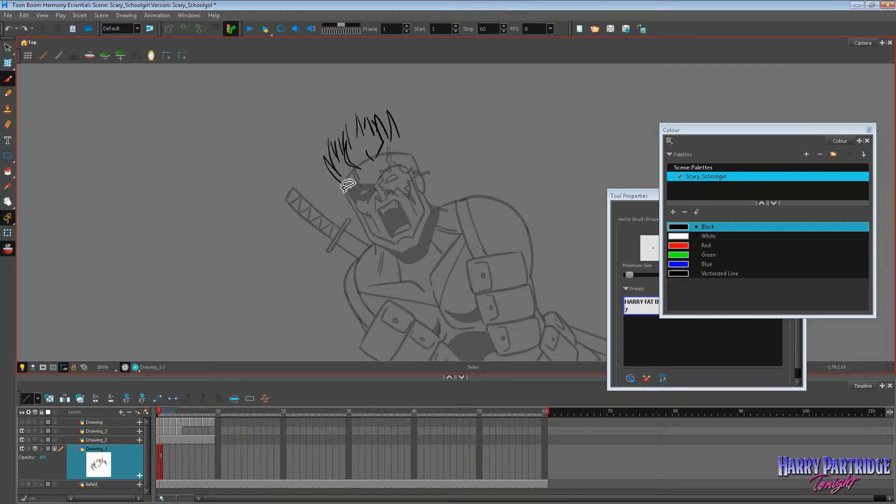
key("ctrl+z")
key("ctrl+z")
key("ctrl+z")
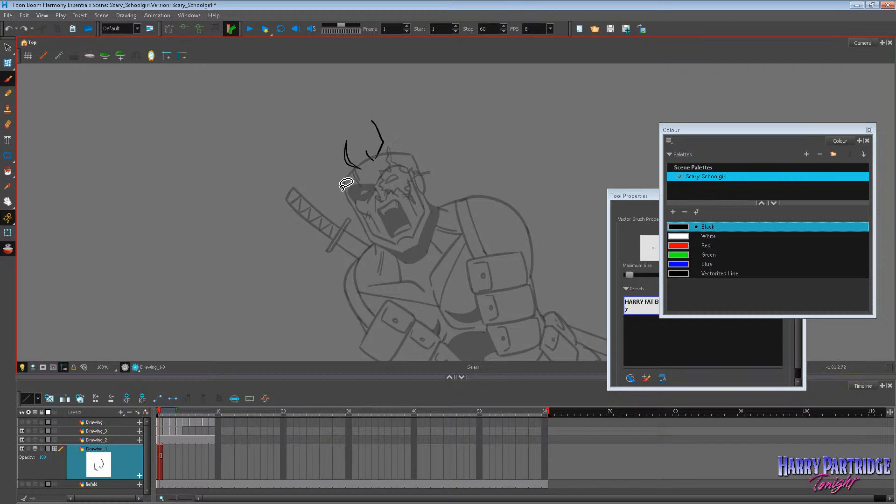
Try brushing a tall pointed hair outline above the masked eye and locks sweeping across the crown, and undo them.
mouse_move(343, 186)
left_mouse_down()
mouse_move(351, 125)
mouse_move(352, 155)
left_mouse_up()
mouse_move(352, 146)
left_mouse_down()
mouse_move(370, 118)
mouse_move(417, 152)
left_mouse_up()
key("ctrl+z")
key("ctrl+z")
key("ctrl+z")
key("ctrl+z")
key("ctrl+z")
key("ctrl+z")
key("ctrl+z")
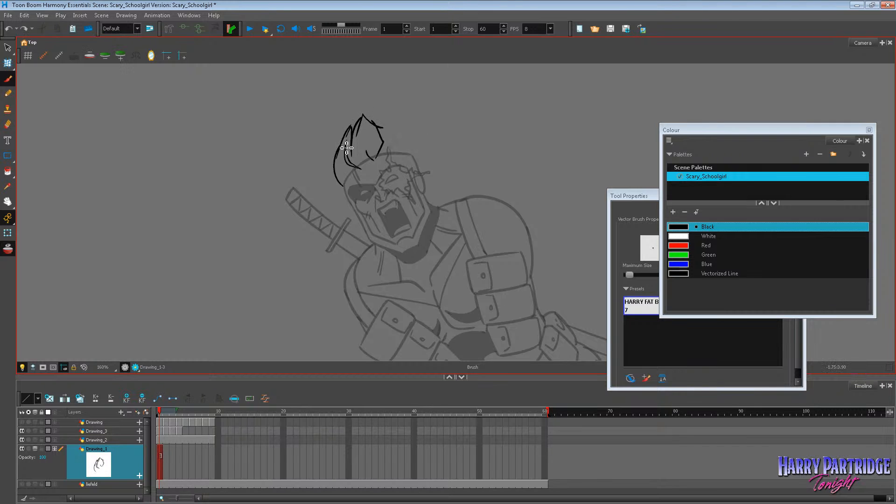
left_click_drag(346, 161, 388, 134)
left_click_drag(351, 157, 396, 129)
mouse_move(382, 137)
left_mouse_down()
mouse_move(425, 134)
mouse_move(439, 142)
left_mouse_up()
mouse_move(411, 139)
left_mouse_down()
mouse_move(442, 146)
mouse_move(410, 155)
left_mouse_up()
key("ctrl+z")
key("ctrl+z")
key("ctrl+z")
key("ctrl+z")
key("ctrl+z")
key("ctrl+z")
key("ctrl+z")
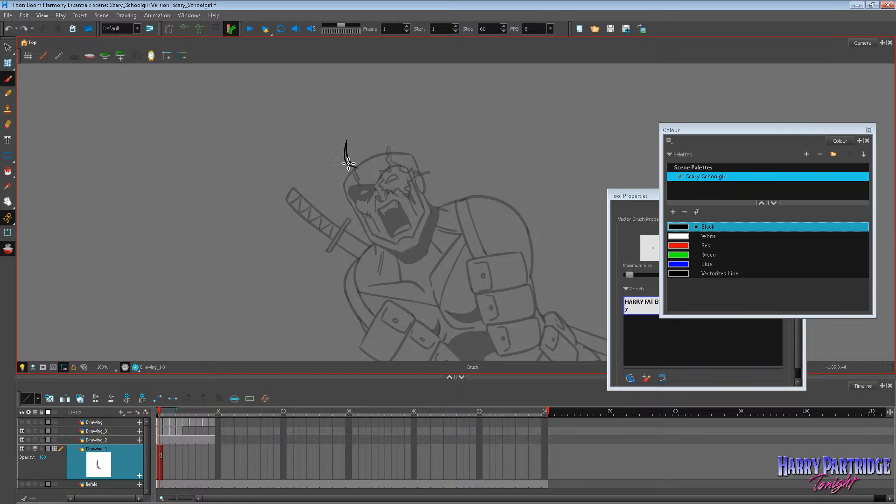
Try brushing a low, curved hair shape swept towards the flaming-eye side, and undo it with the remaining strokes.
mouse_move(348, 163)
left_mouse_down()
mouse_move(383, 147)
mouse_move(426, 149)
left_mouse_up()
mouse_move(397, 162)
left_mouse_down()
mouse_move(434, 162)
mouse_move(428, 145)
left_mouse_up()
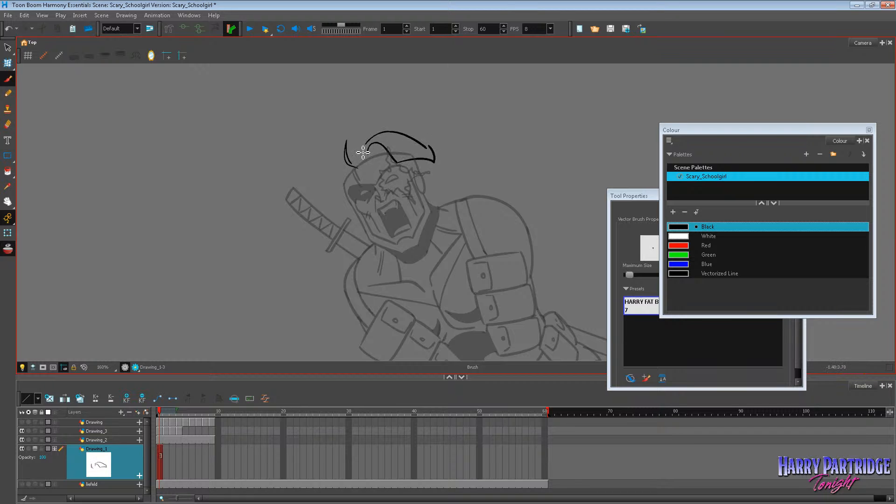
left_click_drag(361, 142, 334, 186)
mouse_move(334, 186)
left_mouse_down()
mouse_move(357, 189)
mouse_move(370, 161)
mouse_move(356, 160)
mouse_move(345, 133)
left_mouse_up()
key("ctrl+z")
key("ctrl+z")
key("ctrl+z")
key("ctrl+z")
key("ctrl+z")
key("ctrl+z")
key("ctrl+z")
key("ctrl+z")
key("ctrl+z")
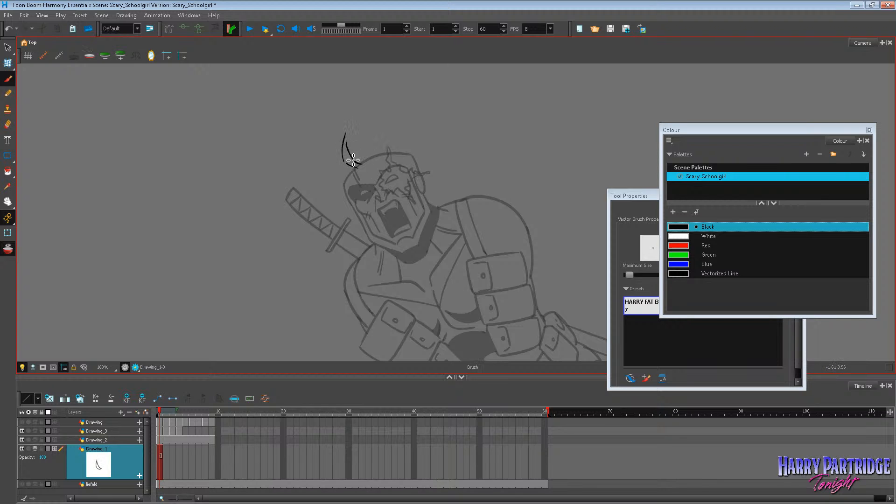
key("ctrl+z")
Brush a rough, upright spiky flat-top from the masked-eye temple across the crown to the flaming-eye side.
mouse_move(343, 178)
left_mouse_down()
mouse_move(321, 157)
mouse_move(332, 141)
mouse_move(387, 116)
mouse_move(424, 130)
mouse_move(397, 116)
mouse_move(373, 125)
mouse_move(394, 152)
left_mouse_up()
left_click_drag(399, 121, 412, 153)
mouse_move(367, 127)
left_mouse_down()
mouse_move(352, 158)
mouse_move(351, 150)
mouse_move(381, 151)
left_mouse_up()
mouse_move(341, 176)
left_mouse_down()
mouse_move(320, 161)
mouse_move(331, 150)
left_mouse_up()
scroll(444, 99, "down", 2)
scroll(474, 92, "up", 1)
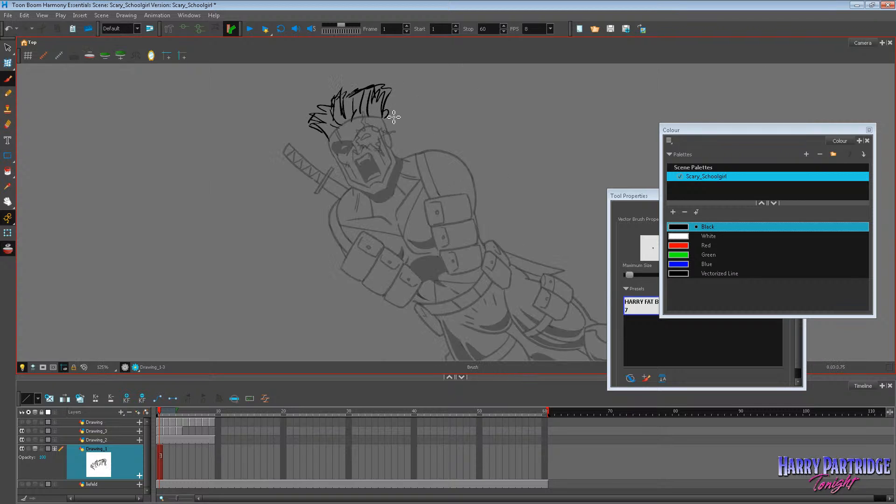
Try brushing long flowing strands trailing from the flaming-eye side of the head over the shoulder, undoing each attempt.
mouse_move(386, 115)
left_mouse_down()
mouse_move(404, 105)
mouse_move(395, 115)
mouse_move(468, 114)
mouse_move(555, 142)
left_mouse_up()
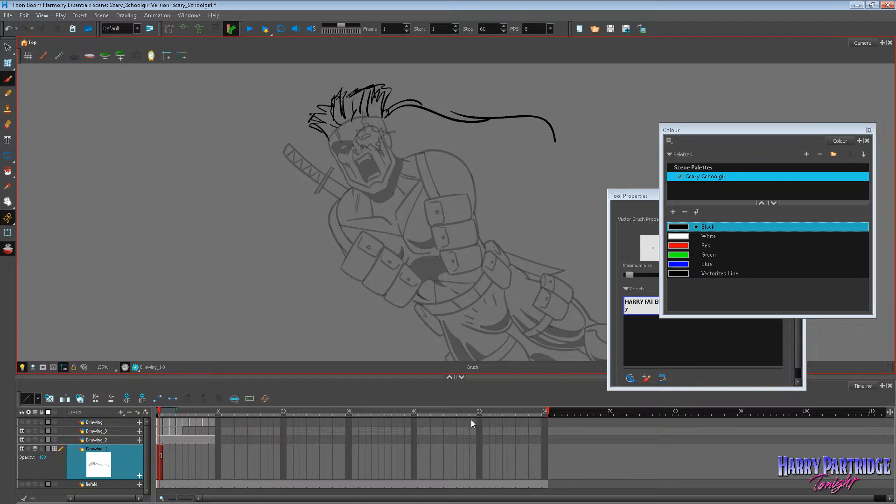
key("ctrl+z")
key("ctrl+z")
key("ctrl+z")
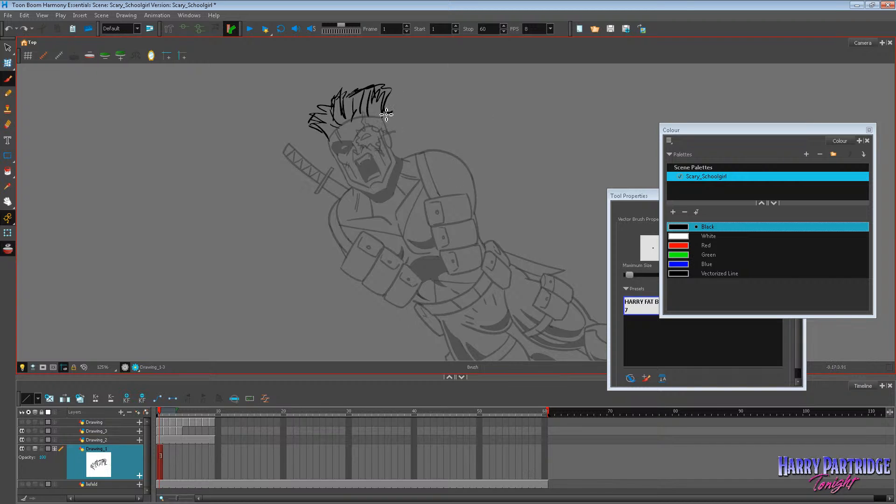
mouse_move(387, 115)
left_mouse_down()
mouse_move(489, 114)
mouse_move(520, 135)
left_mouse_up()
left_click_drag(382, 126, 528, 168)
key("ctrl+z")
key("ctrl+z")
right_click(434, 5)
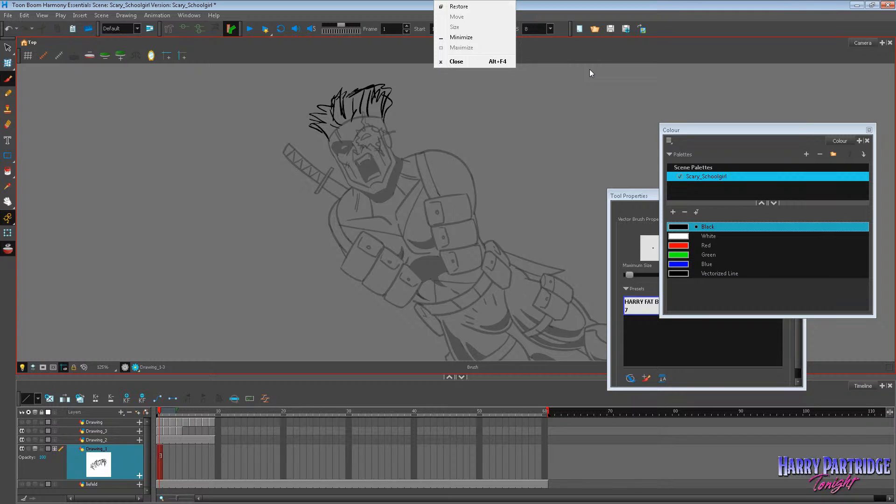
Try deleting the rough spiky flat-top hair, and undo the deletion.
left_click(8, 48)
mouse_move(375, 71)
left_mouse_down()
mouse_move(308, 99)
mouse_move(444, 118)
left_mouse_up()
key("Delete")
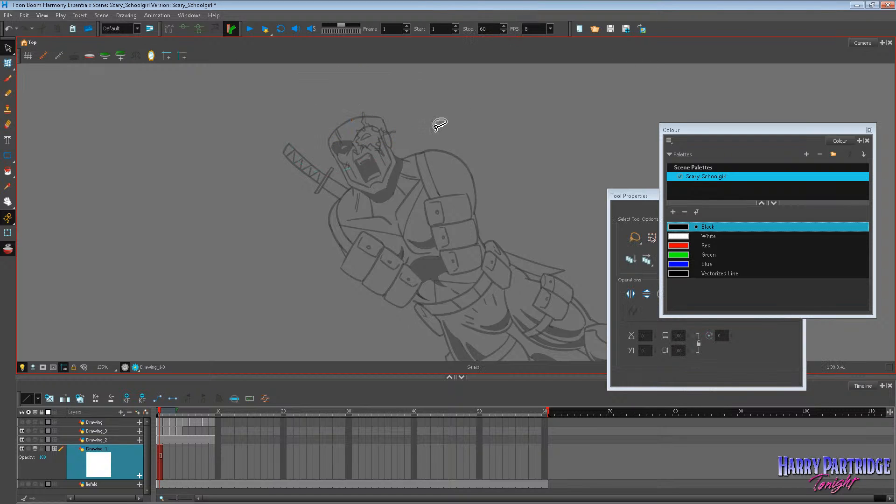
key("ctrl+z")
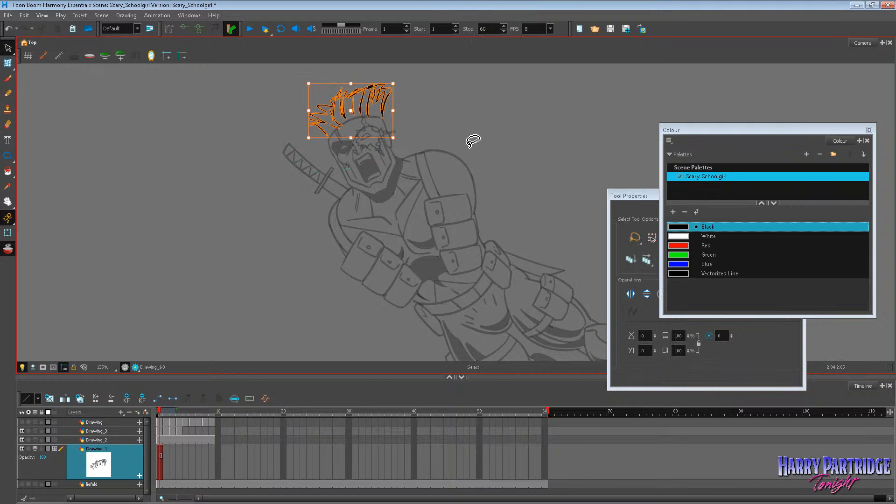
Undo the recent hair edits back to the earlier pair of swept hair sketches on frames 1 and 2.
key("ctrl+z")
key("ctrl+z")
key("ctrl+z")
key("ctrl+z")
key("ctrl+z")
key("ctrl+z")
key("ctrl+z")
key("ctrl+z")
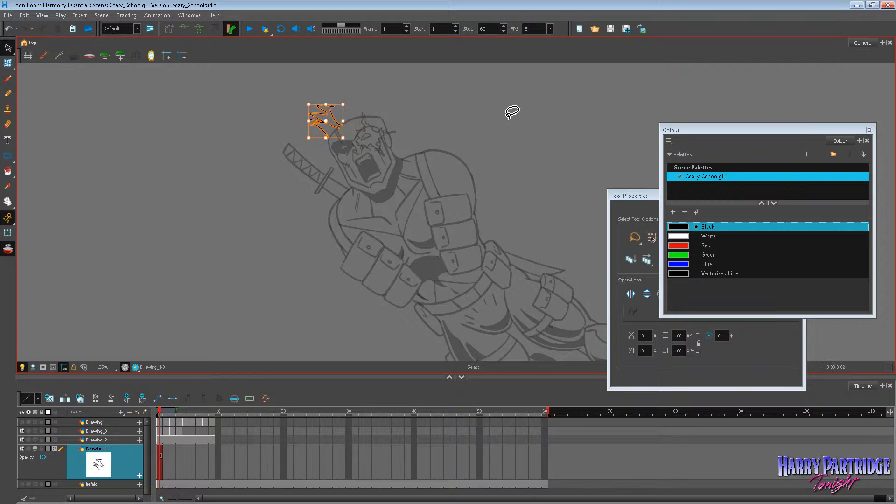
key("ctrl+z")
key("ctrl+z")
key("ctrl+z")
key("ctrl+z")
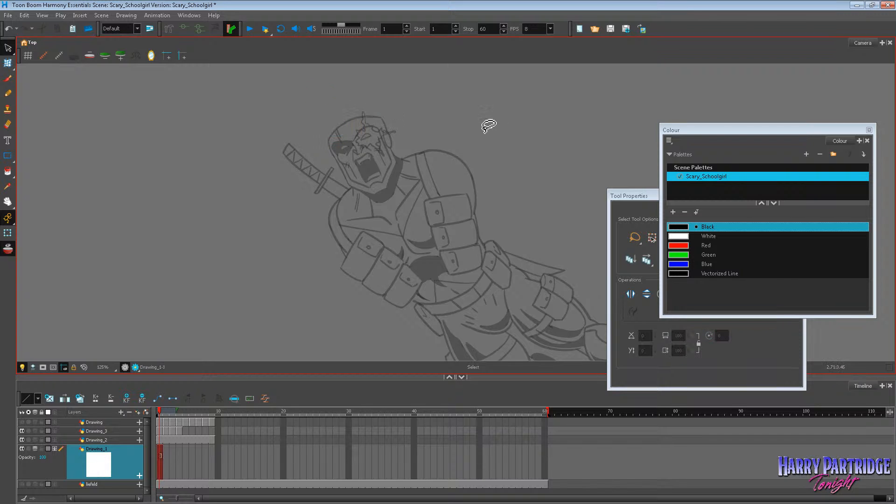
key("ctrl+z")
key("ctrl+z")
key("ctrl+z")
scroll(372, 127, "down", 1)
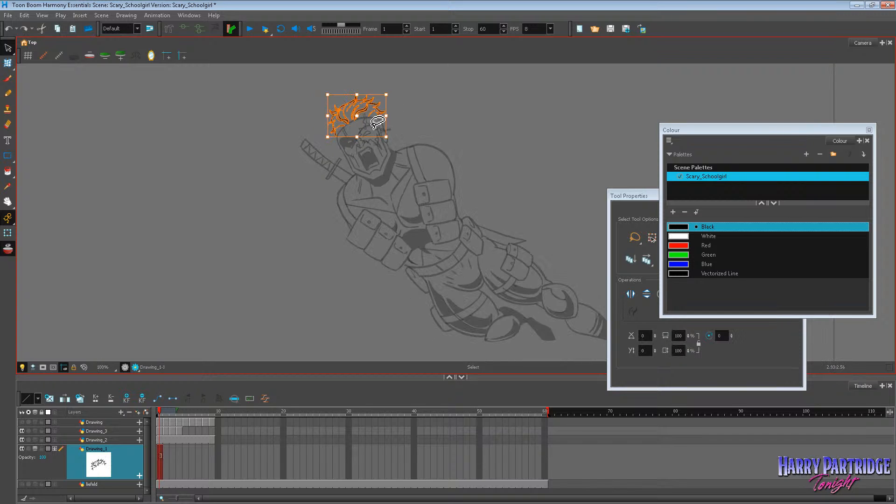
key("ctrl+z")
key("ctrl+z")
key("ctrl+z")
key("ctrl+z")
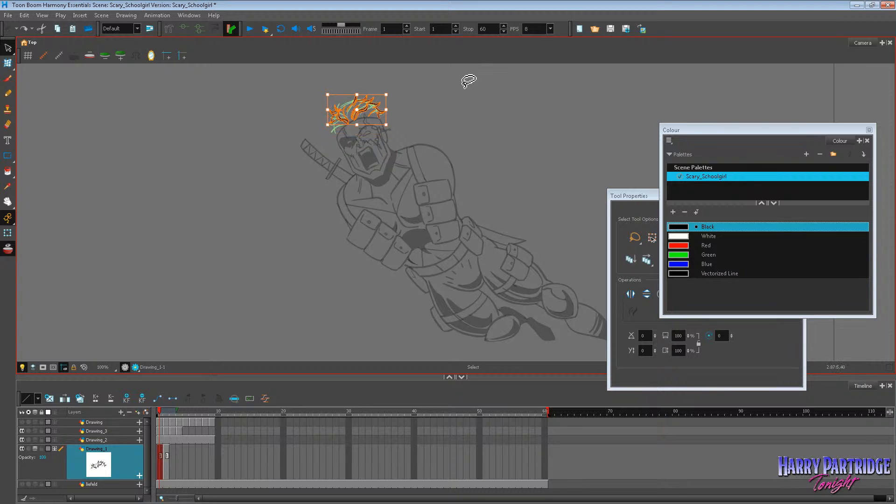
Delete the black swept hair sketch from frame 1 of the Drawing_1 layer.
mouse_move(464, 82)
left_mouse_down()
mouse_move(335, 66)
mouse_move(326, 149)
mouse_move(428, 88)
left_mouse_up()
key("Delete")
scroll(396, 88, "up", 2)
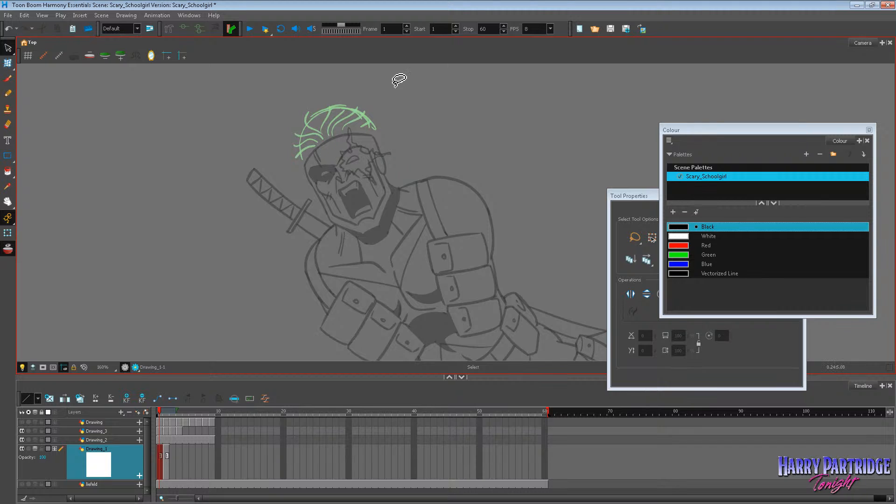
Brush a tall pointed lock at the centre of the crown and another above the masked-eye temple, undoing stray strokes.
left_click(7, 78)
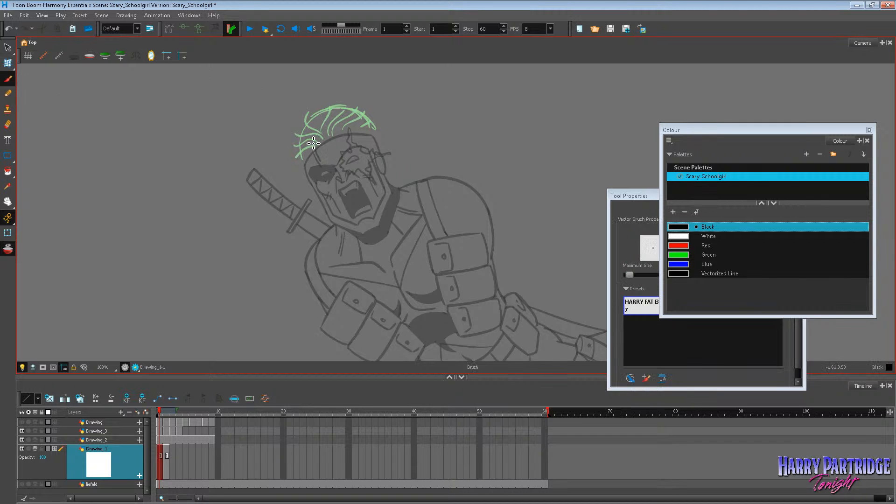
mouse_move(303, 162)
left_mouse_down()
mouse_move(294, 112)
mouse_move(321, 140)
mouse_move(337, 93)
left_mouse_up()
key("ctrl+z")
mouse_move(337, 93)
left_mouse_down()
mouse_move(333, 118)
mouse_move(322, 109)
mouse_move(332, 101)
mouse_move(326, 119)
mouse_move(332, 128)
mouse_move(343, 110)
left_mouse_up()
key("ctrl+z")
mouse_move(345, 108)
left_mouse_down()
mouse_move(376, 102)
mouse_move(357, 111)
left_mouse_up()
left_click_drag(358, 110, 378, 114)
mouse_move(378, 113)
left_mouse_down()
mouse_move(359, 117)
mouse_move(384, 125)
left_mouse_up()
left_click_drag(384, 126, 366, 128)
left_click_drag(301, 129, 288, 140)
left_click_drag(288, 139, 299, 133)
left_click_drag(298, 135, 304, 161)
key("ctrl+z")
key("ctrl+z")
key("ctrl+z")
key("ctrl+z")
key("ctrl+z")
key("ctrl+z")
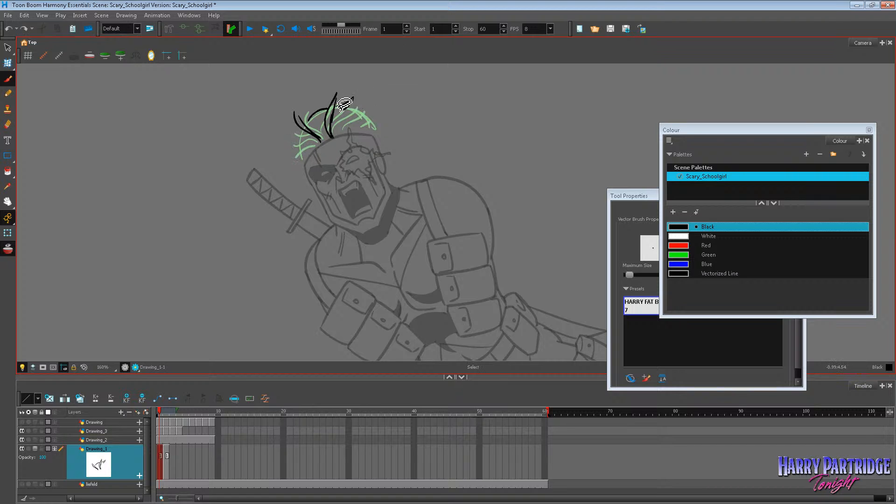
Brush jagged spikes down both sides of the hair and add inner strands with the onion skin hidden.
mouse_move(337, 112)
left_mouse_down()
mouse_move(370, 116)
mouse_move(371, 135)
mouse_move(307, 126)
mouse_move(298, 140)
mouse_move(307, 159)
left_mouse_up()
left_click_drag(368, 121, 379, 140)
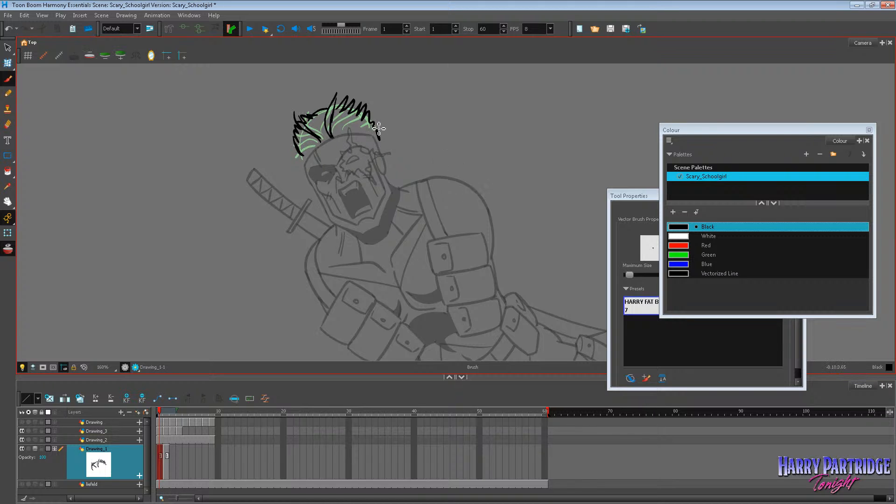
left_click(12, 251)
left_click_drag(315, 139, 304, 156)
left_click_drag(354, 105, 349, 132)
left_click_drag(367, 115, 361, 129)
left_click_drag(375, 119, 372, 131)
left_click_drag(325, 103, 325, 114)
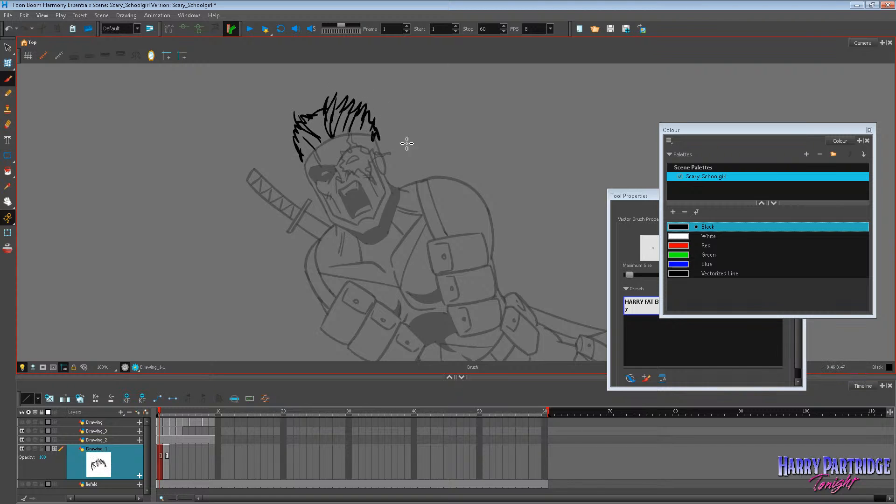
Try deleting the spiky hair on frame 1, restore it, and clear the old hair drawing from frame 2.
scroll(468, 161, "down", 6)
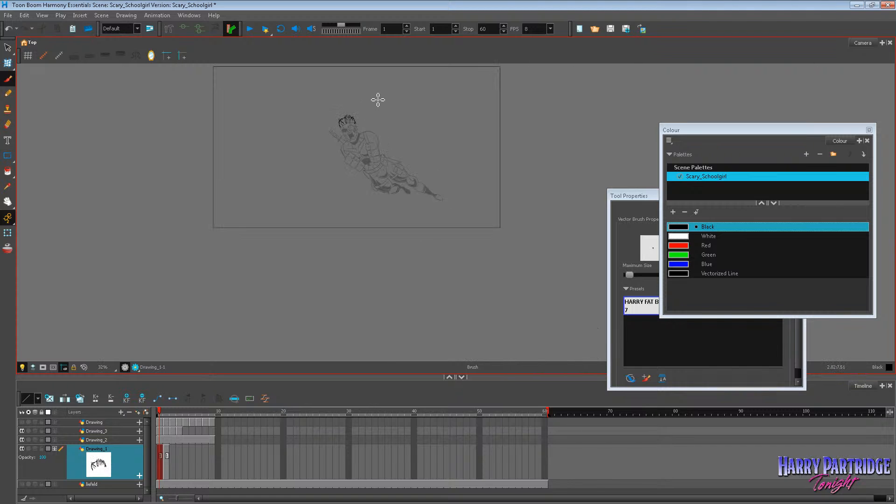
scroll(378, 99, "up", 6)
scroll(305, 157, "up", 1)
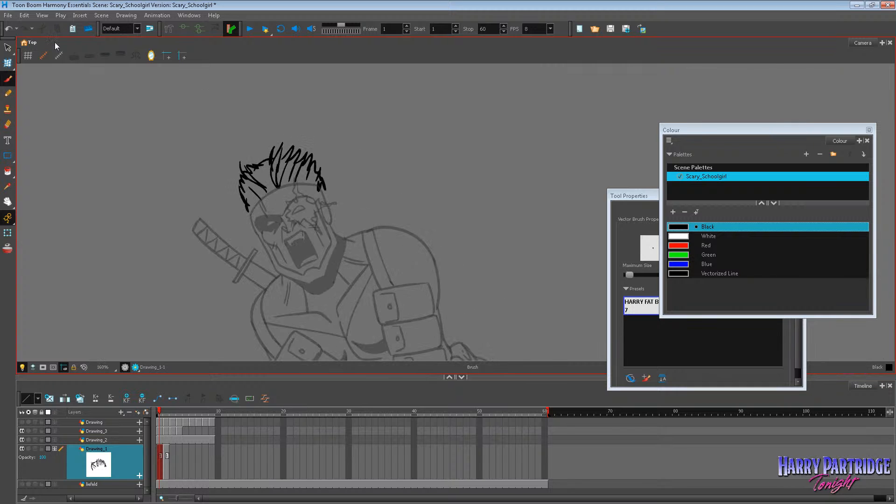
left_click(7, 47)
mouse_move(327, 231)
left_mouse_down()
mouse_move(236, 112)
mouse_move(321, 108)
left_mouse_up()
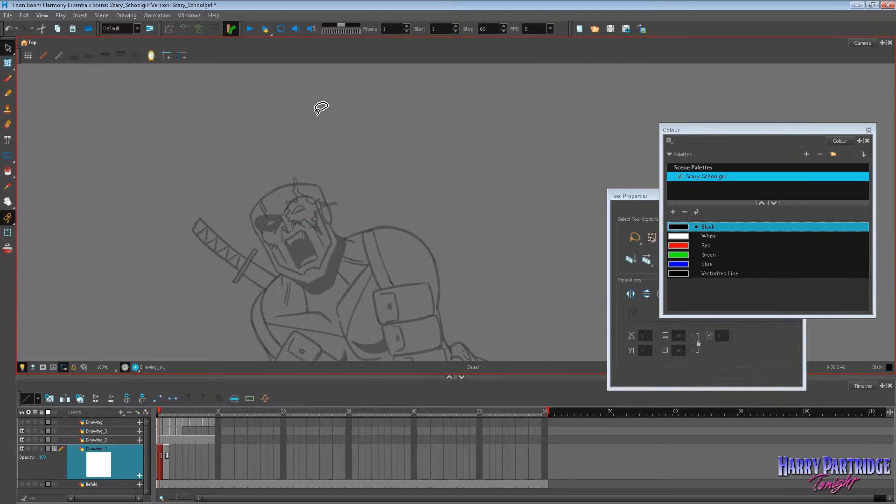
left_click(7, 78)
left_click(167, 450)
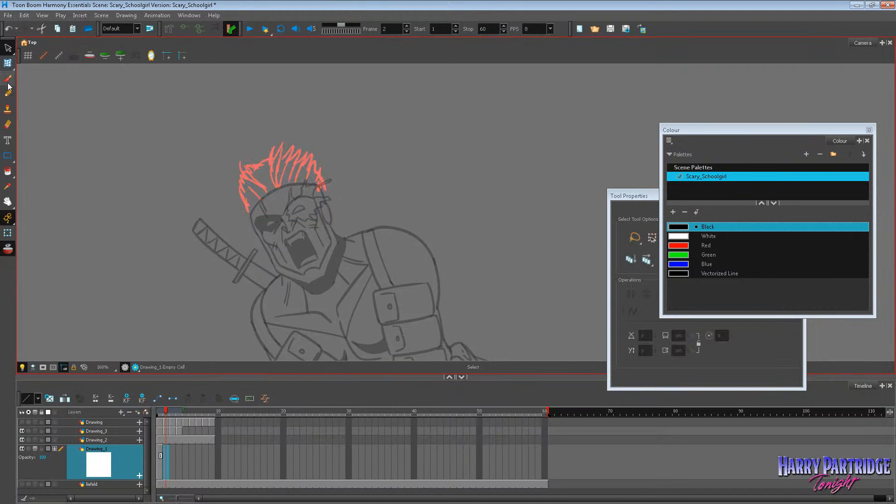
Try brushing a flame-shaped hair outline with ragged side tufts on frame 2, and undo the side strokes.
left_click(8, 255)
mouse_move(272, 182)
left_mouse_down()
mouse_move(310, 149)
mouse_move(309, 167)
left_mouse_up()
left_click_drag(310, 147, 318, 164)
mouse_move(317, 154)
left_mouse_down()
mouse_move(319, 175)
mouse_move(246, 176)
mouse_move(243, 222)
left_mouse_up()
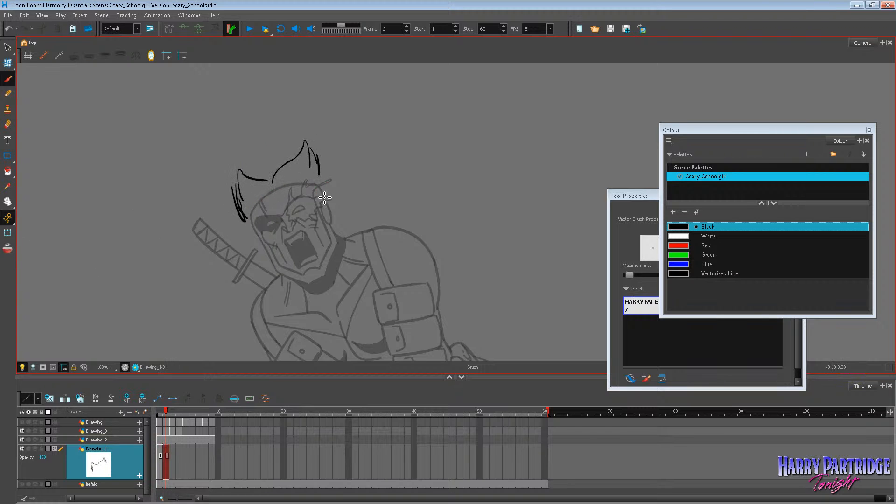
mouse_move(325, 180)
left_mouse_down()
mouse_move(349, 213)
mouse_move(343, 233)
left_mouse_up()
mouse_move(240, 225)
left_mouse_down()
mouse_move(246, 249)
mouse_move(259, 242)
left_mouse_up()
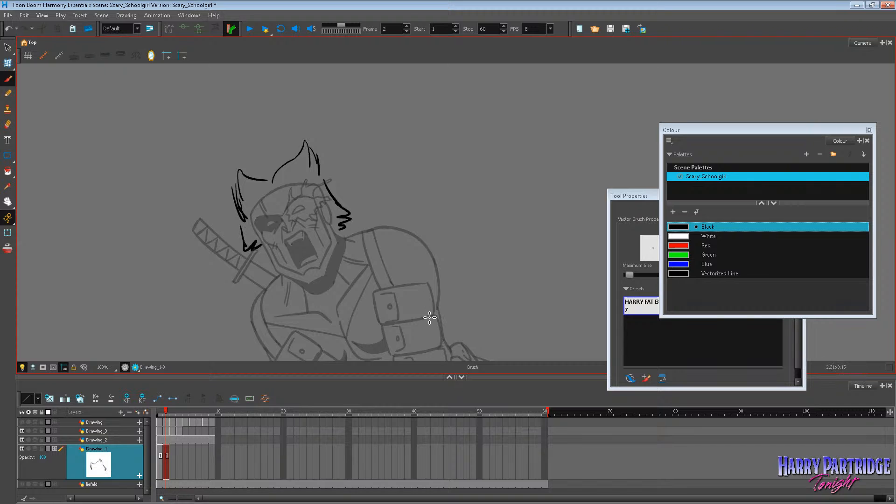
left_click_drag(323, 203, 332, 241)
key("ctrl+z")
key("ctrl+z")
key("ctrl+z")
key("ctrl+z")
key("ctrl+z")
key("ctrl+z")
key("ctrl+z")
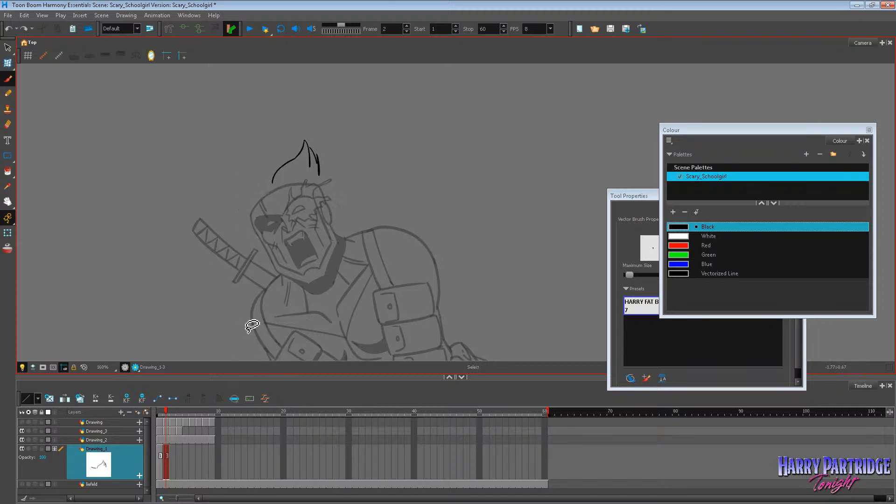
Return to frame 1 and add short strokes to the temples, central spike and hairline of the spiky hair.
key("comma")
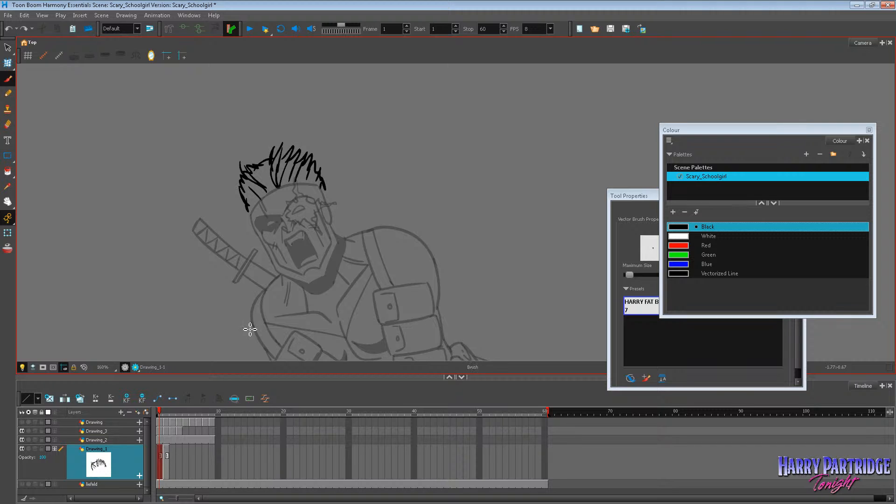
left_click_drag(248, 204, 251, 215)
left_click_drag(281, 145, 273, 158)
left_click_drag(321, 179, 323, 191)
left_click_drag(254, 177, 268, 192)
left_click_drag(274, 185, 280, 200)
Clear the flame-shaped hair from frame 2 and show the frame 1 hair there as onion skin.
left_click(166, 451)
key("Delete")
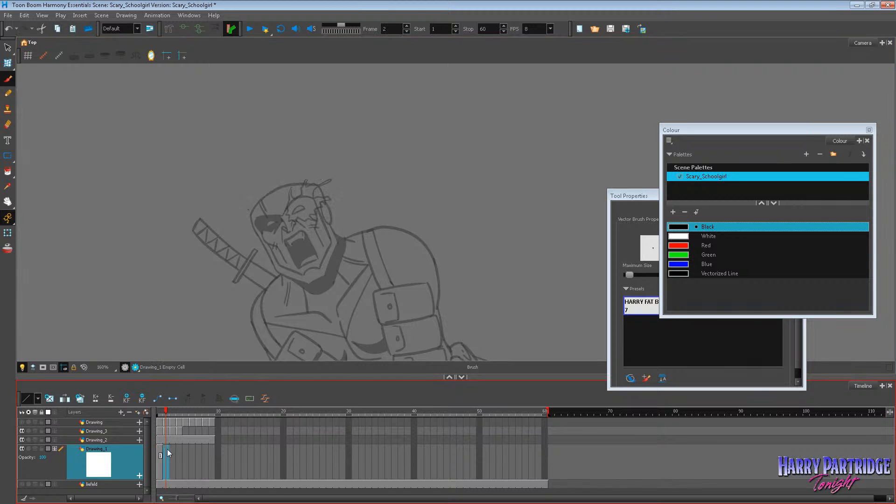
key("comma")
key("period")
left_click(9, 248)
Brush a pointed lock above the masked-eye temple and a tall central spike on frame 2, following the onion-skinned hair.
key("2")
key("2")
key("2")
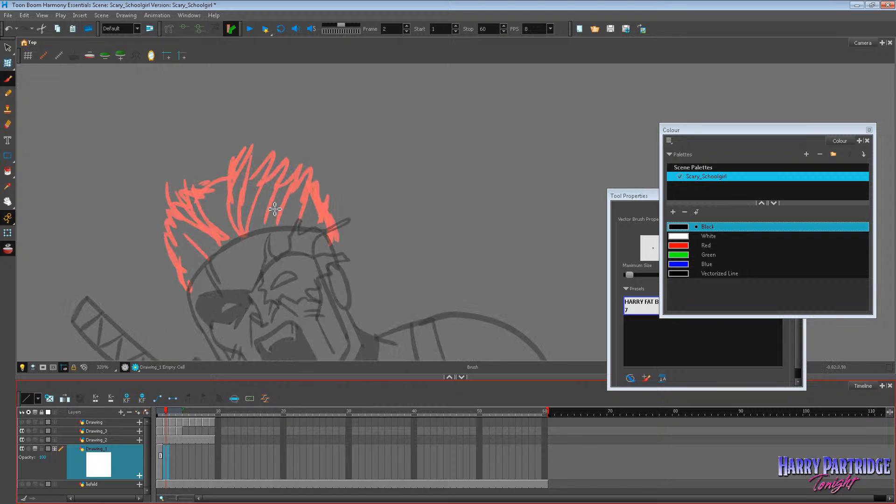
mouse_move(225, 243)
left_mouse_down()
mouse_move(185, 215)
mouse_move(175, 175)
mouse_move(225, 243)
left_mouse_up()
key("ctrl+z")
key("ctrl+z")
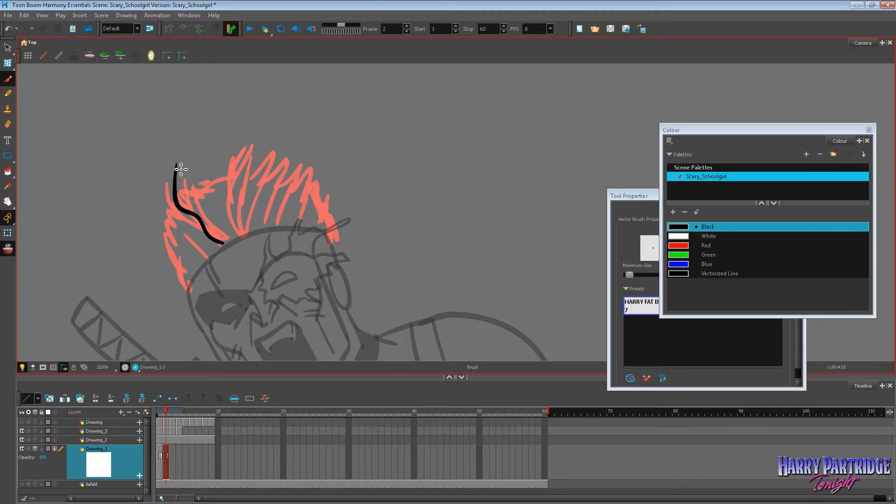
key("ctrl+z")
mouse_move(176, 166)
left_mouse_down()
mouse_move(193, 223)
mouse_move(222, 240)
mouse_move(185, 189)
mouse_move(222, 241)
mouse_move(252, 131)
mouse_move(245, 234)
left_mouse_up()
left_click_drag(188, 290, 162, 214)
key("ctrl+z")
key("ctrl+z")
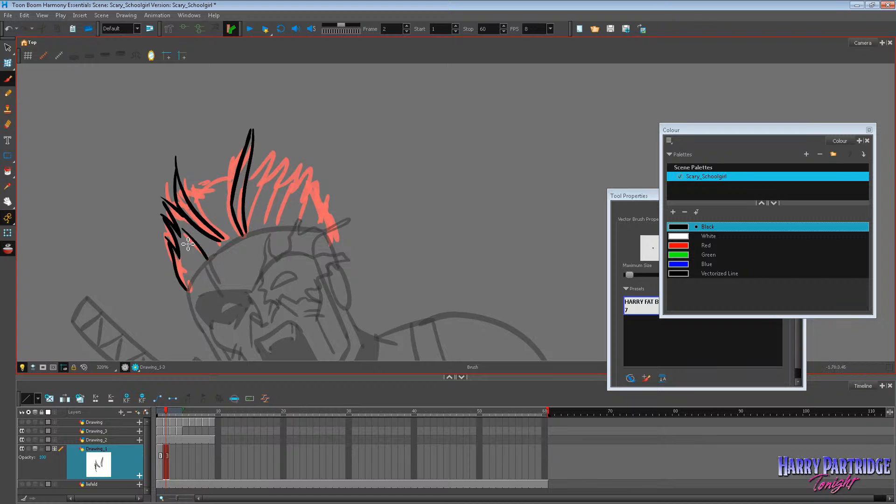
Try brushing small jagged spikes around the masked-eye temple lock, and undo them.
mouse_move(173, 201)
left_mouse_down()
mouse_move(191, 191)
mouse_move(206, 198)
mouse_move(198, 165)
left_mouse_up()
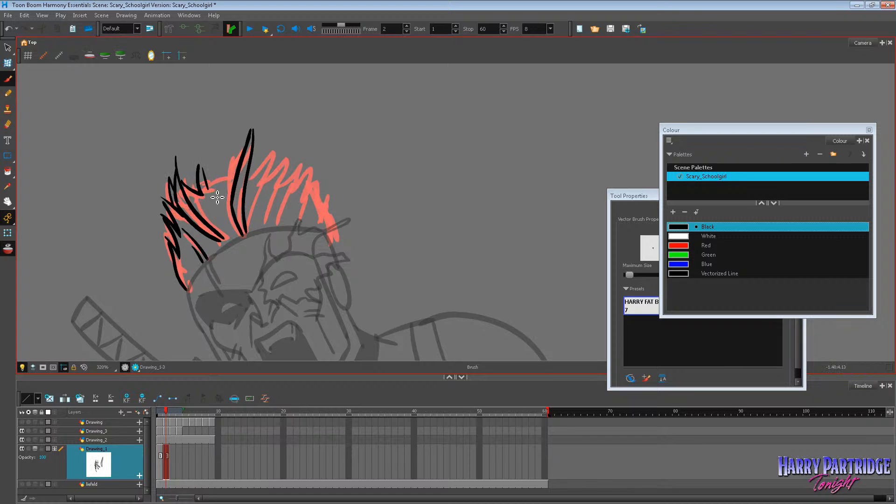
key("ctrl+z")
key("ctrl+z")
key("ctrl+z")
key("ctrl+z")
key("ctrl+z")
key("ctrl+z")
key("ctrl+z")
key("ctrl+z")
key("ctrl+z")
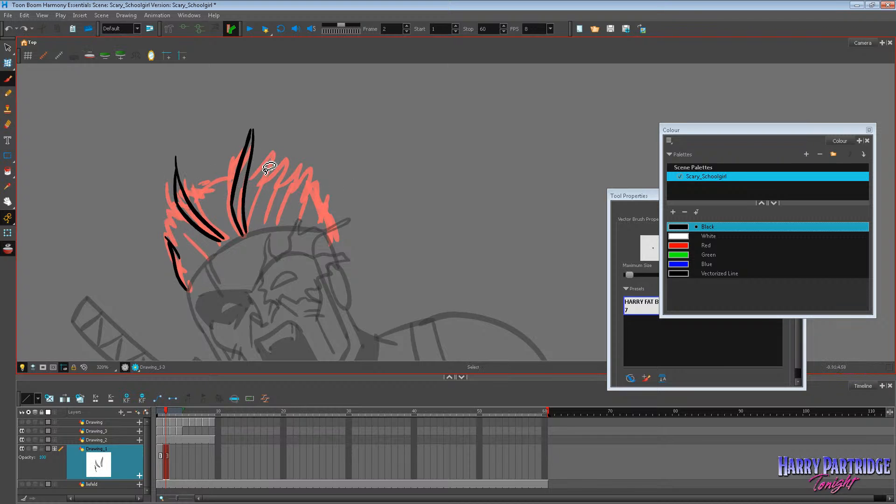
Brush a row of short jagged spikes from the tall central spike down to the flaming-eye temple, redoing the second spike.
mouse_move(268, 165)
left_mouse_down()
mouse_move(266, 177)
mouse_move(285, 172)
mouse_move(282, 190)
left_mouse_up()
left_click_drag(281, 191, 291, 182)
key("ctrl+z")
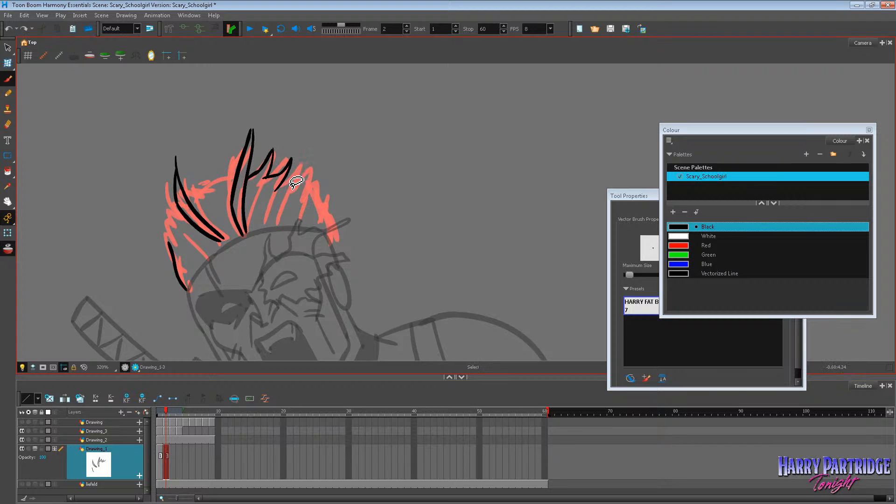
key("ctrl+z")
left_click_drag(272, 170, 289, 153)
mouse_move(290, 153)
left_mouse_down()
mouse_move(288, 177)
mouse_move(308, 160)
mouse_move(300, 186)
mouse_move(327, 172)
mouse_move(301, 201)
mouse_move(339, 194)
mouse_move(329, 210)
mouse_move(348, 217)
left_mouse_up()
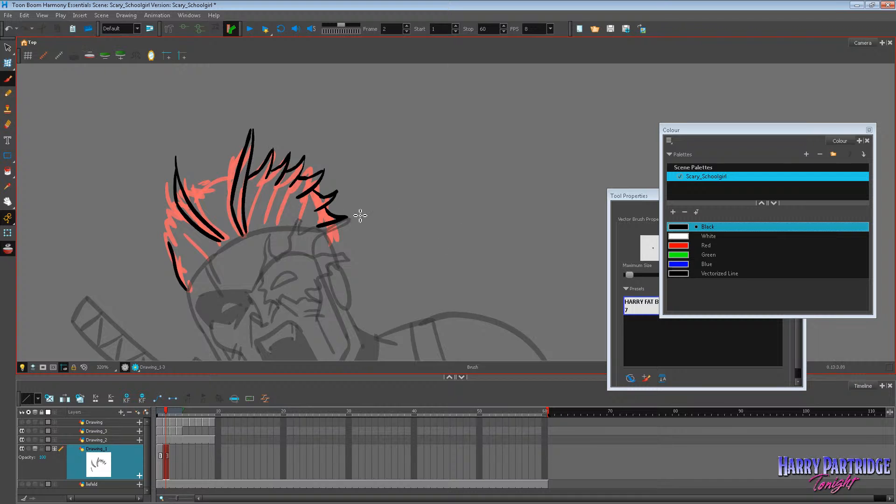
Rework the lower spikes on the flaming-eye side and add jagged spikes along the masked-eye temple.
mouse_move(178, 250)
left_mouse_down()
mouse_move(181, 232)
mouse_move(182, 208)
left_mouse_up()
scroll(265, 149, "down", 6)
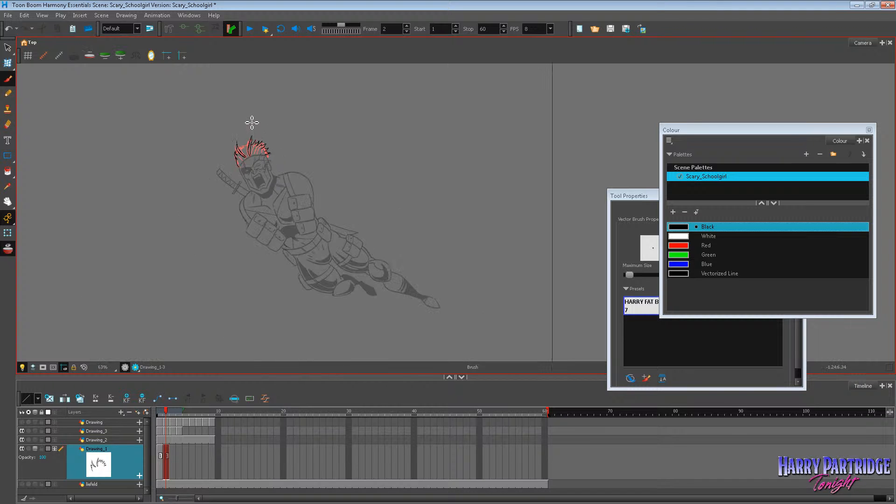
scroll(237, 132, "up", 5)
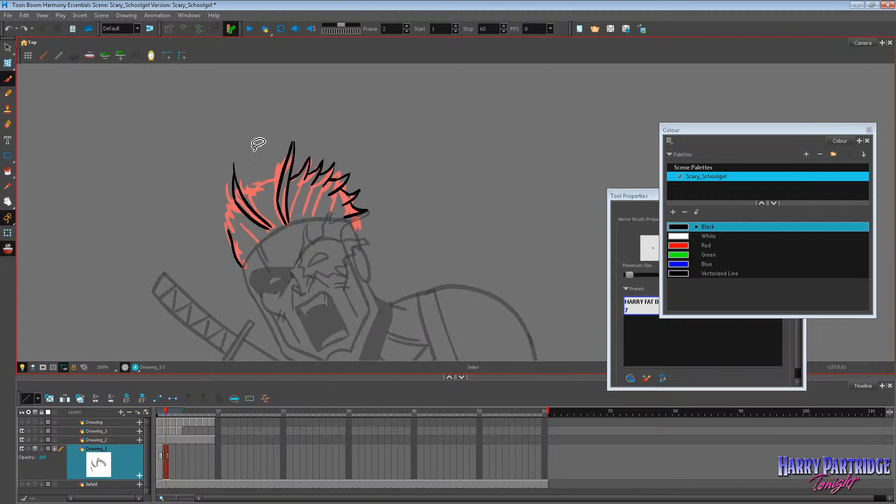
mouse_move(332, 186)
left_mouse_down()
mouse_move(353, 183)
mouse_move(360, 203)
left_mouse_up()
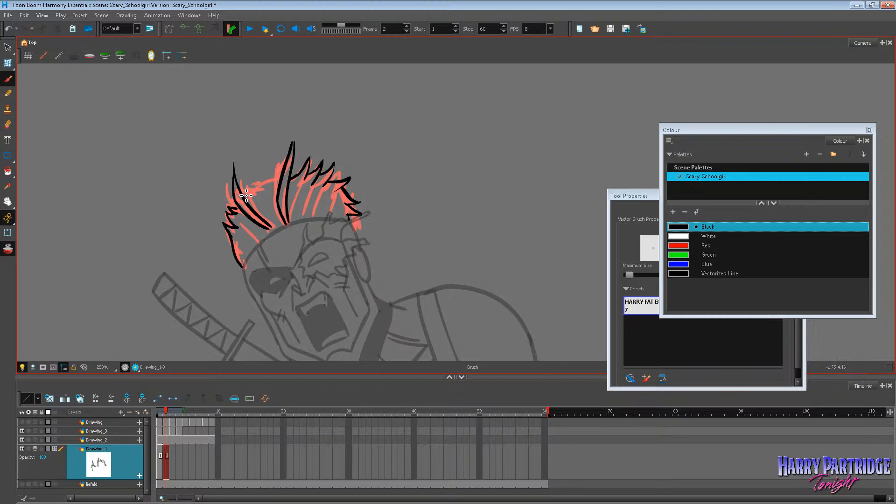
Brush a hair edge joining the masked-eye temple lock to the tall central spike, undoing unwanted strokes.
left_click_drag(246, 195, 276, 187)
key("ctrl+z")
key("ctrl+z")
mouse_move(256, 186)
left_mouse_down()
mouse_move(274, 172)
mouse_move(266, 188)
mouse_move(299, 173)
left_mouse_up()
key("ctrl+z")
Try adjusting the short spike stroke beside the tall central spike, and undo the last change.
key("alt+s")
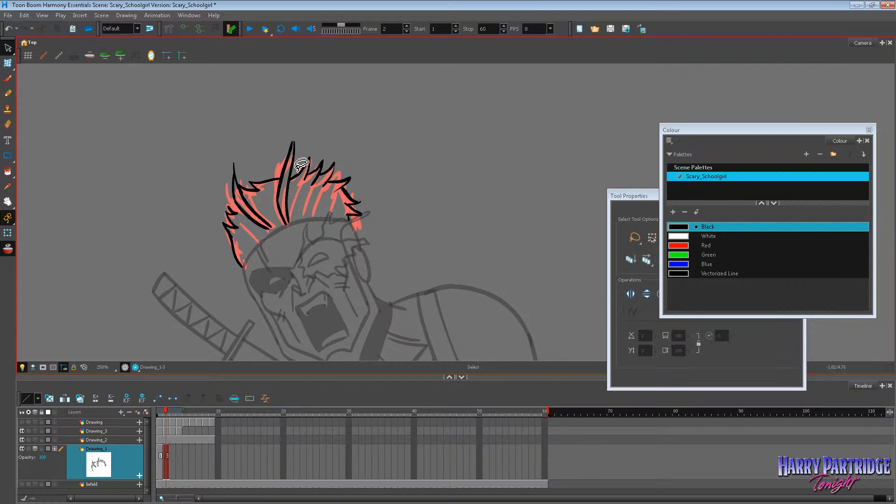
left_click(301, 168)
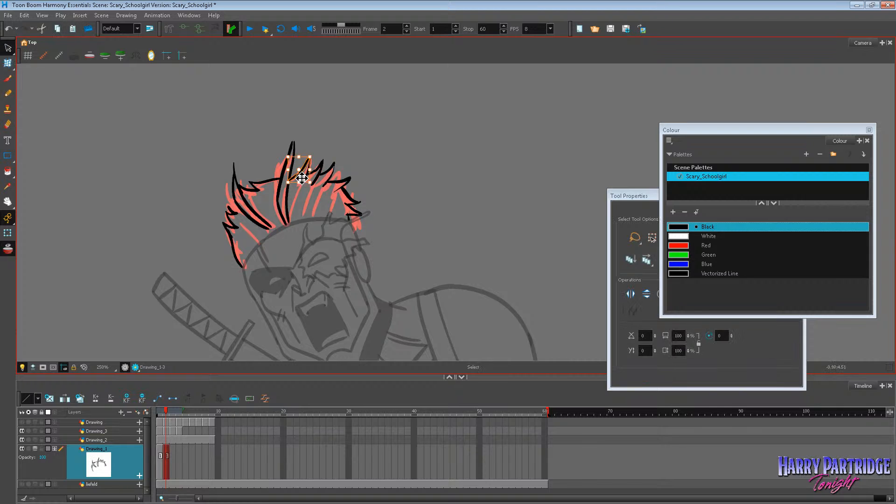
left_click(322, 140)
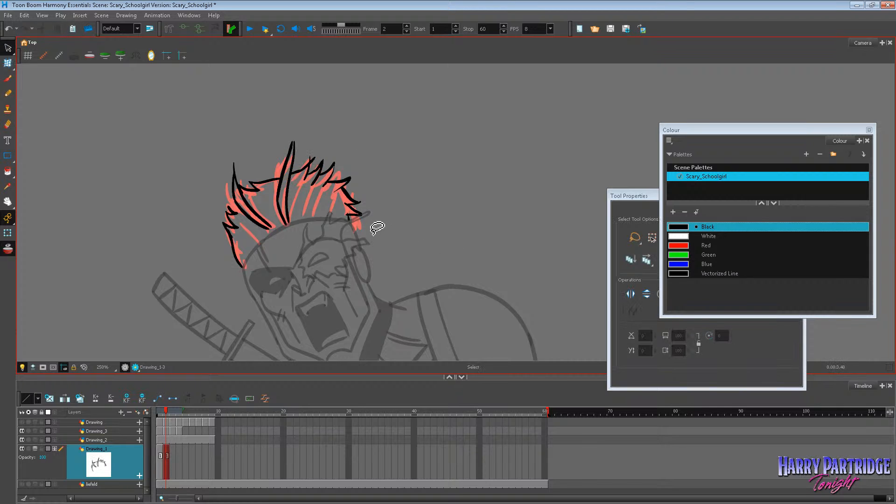
left_click(7, 78)
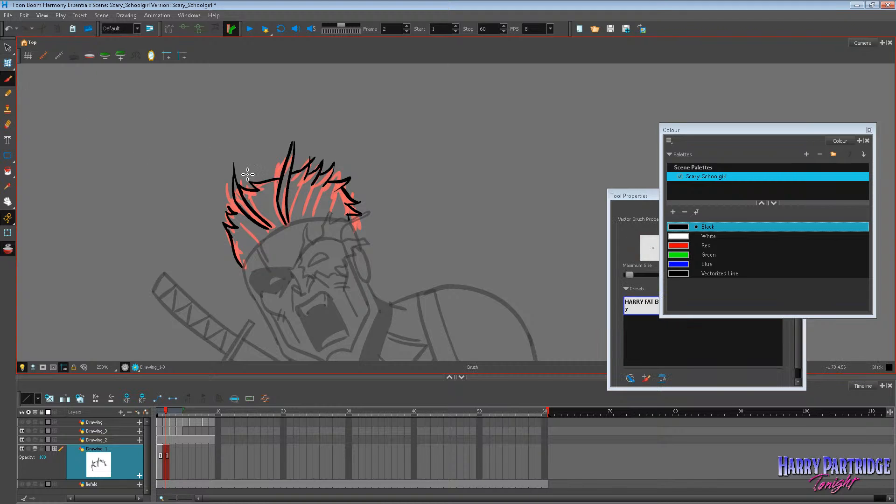
key("ctrl+z")
scroll(311, 148, "down", 5)
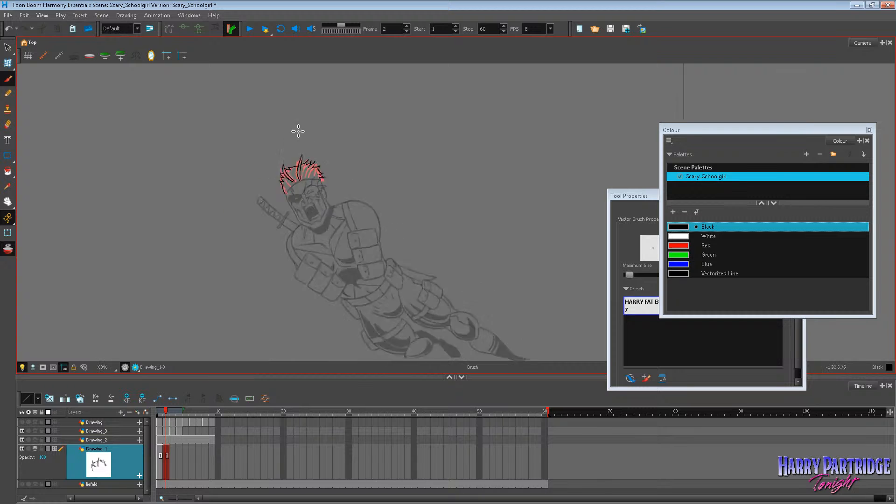
Delete the tall central spike and the inner masked-eye lock on frame 2, and brush shorter curved locks in their place.
scroll(312, 133, "up", 4)
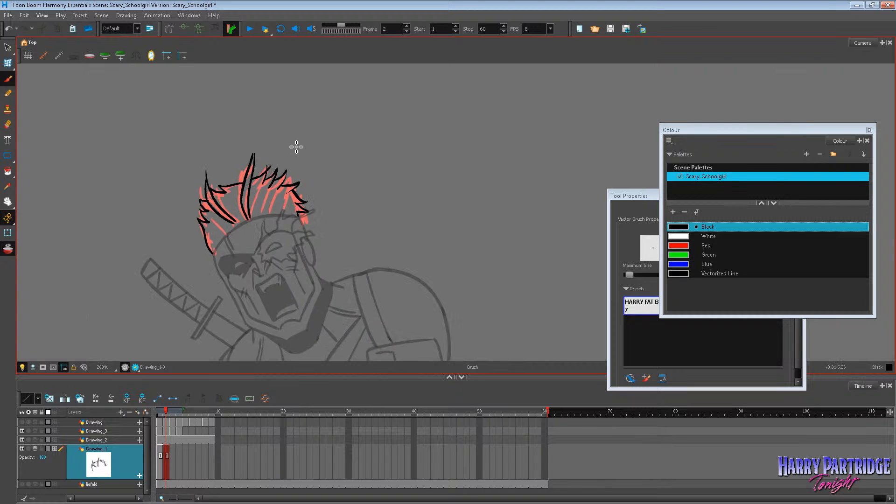
key("alt+s")
mouse_move(241, 163)
left_mouse_down()
mouse_move(263, 162)
mouse_move(202, 179)
left_mouse_up()
key("Delete")
key("Delete")
mouse_move(281, 167)
left_mouse_down()
mouse_move(264, 173)
mouse_move(289, 180)
left_mouse_up()
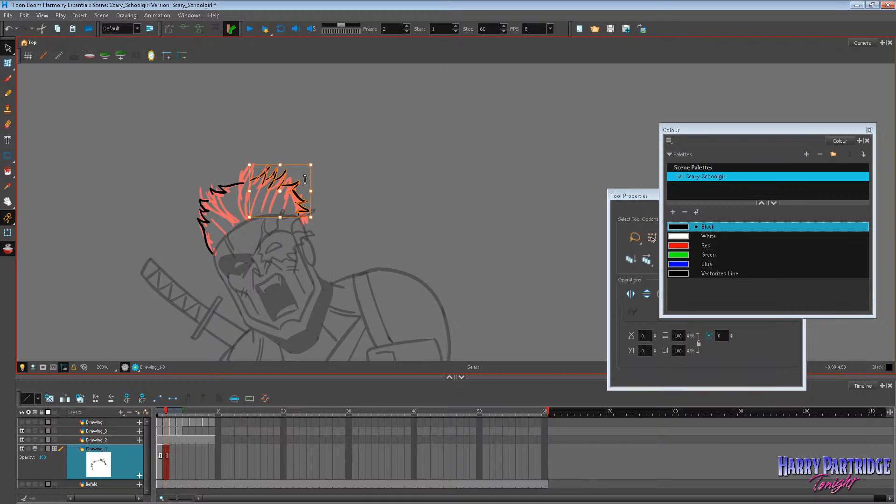
key("alt+b")
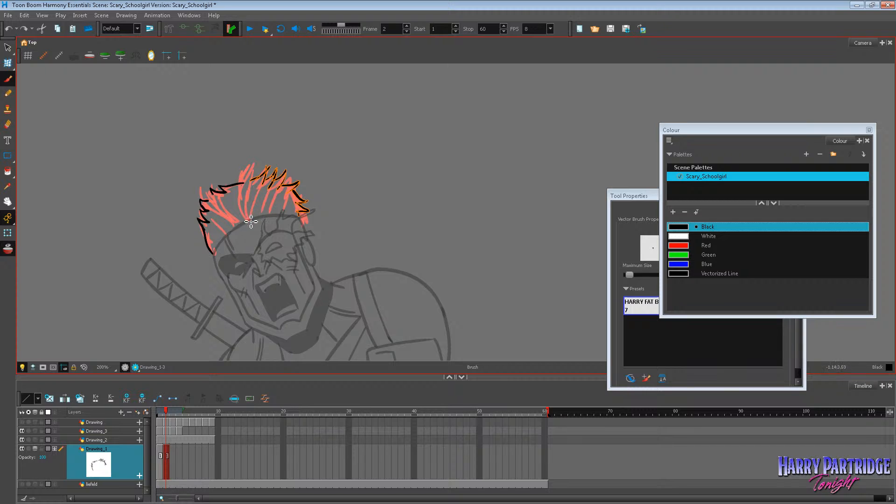
mouse_move(251, 221)
left_mouse_down()
mouse_move(258, 188)
mouse_move(251, 225)
mouse_move(219, 198)
mouse_move(236, 220)
mouse_move(261, 209)
mouse_move(229, 191)
left_mouse_up()
Raise the flaming-eye side spikes slightly and delete the hair edge joining the masked-eye lock to the centre.
left_click(8, 47)
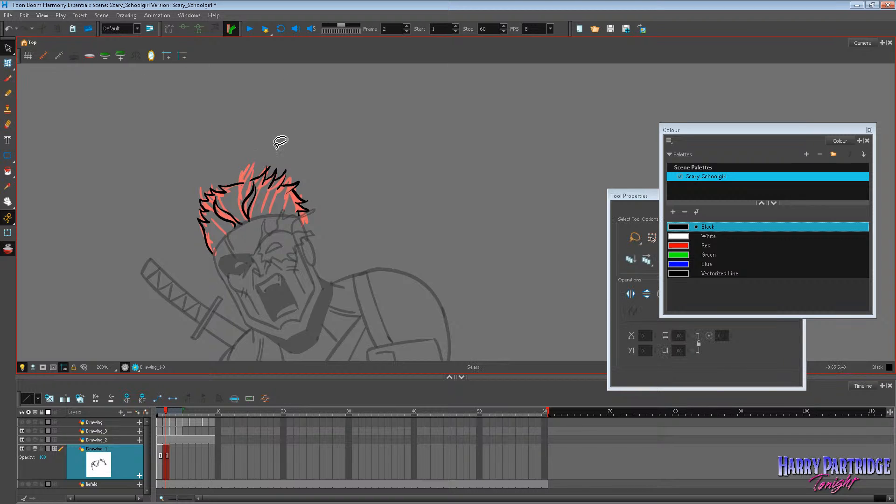
mouse_move(276, 156)
left_mouse_down()
mouse_move(256, 180)
mouse_move(299, 172)
left_mouse_up()
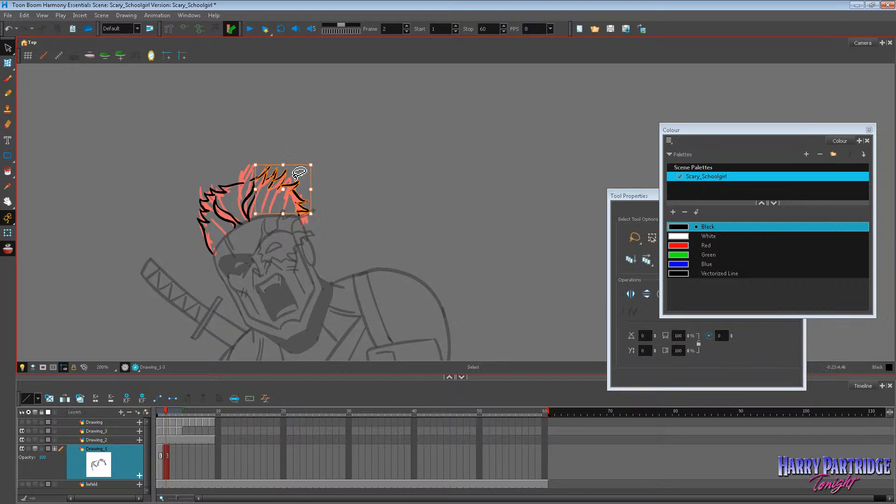
left_click(301, 150)
left_click(241, 183)
key("Delete")
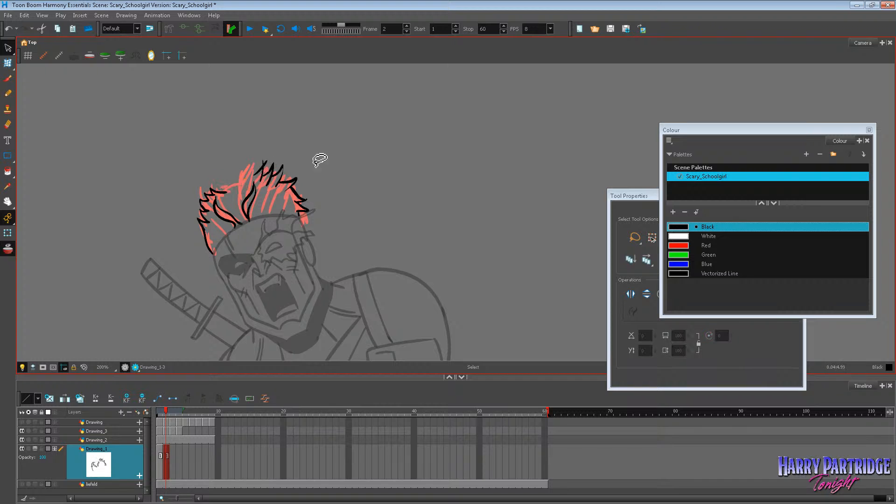
Delete all the hair line art on frame 2 and the rough hair drawing on frame 1 of Drawing_1.
left_click_drag(302, 140, 246, 259)
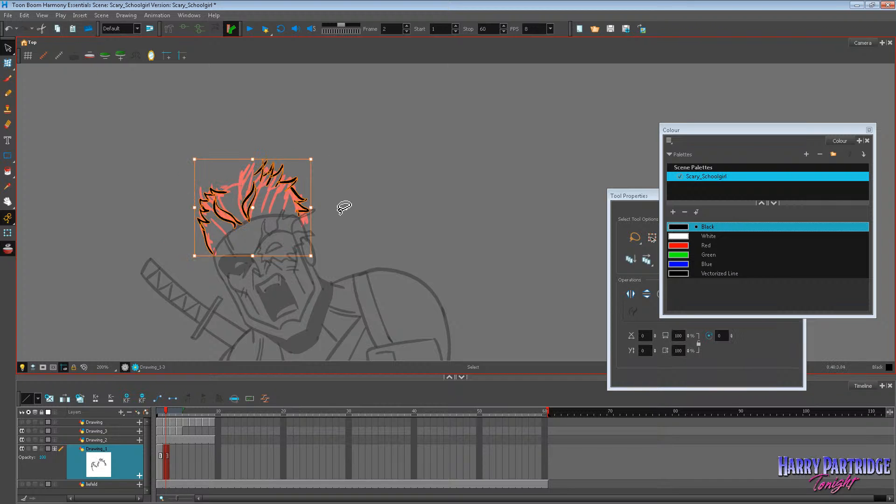
key("Delete")
left_click(164, 451)
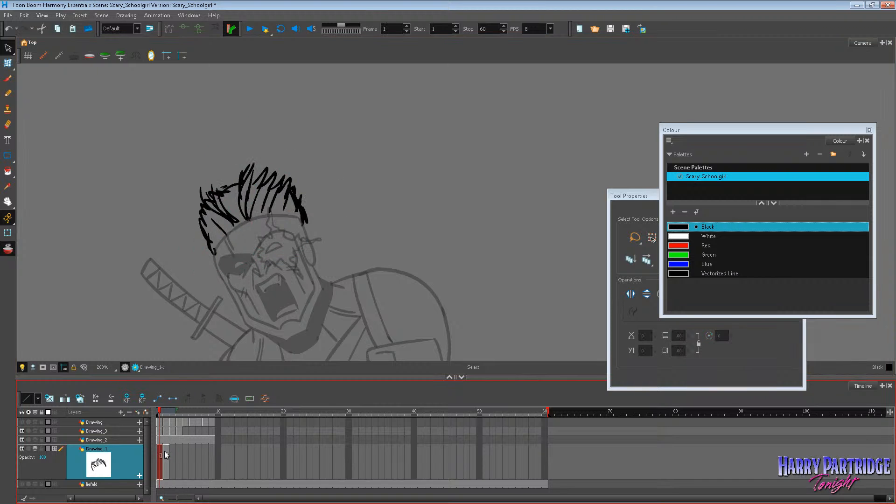
key("Delete")
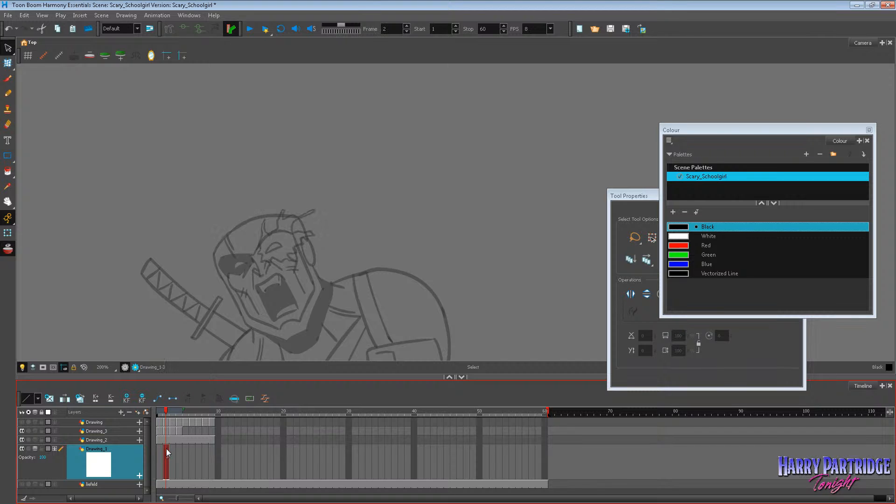
key("ctrl+z")
left_click(167, 449)
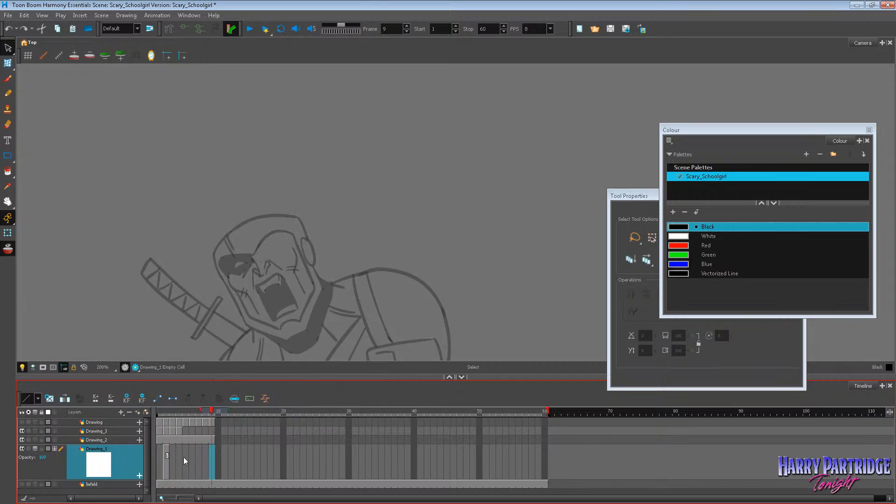
Try brushing a new curved hair outline above the forehead on frame 2, and undo the strokes.
left_click(8, 78)
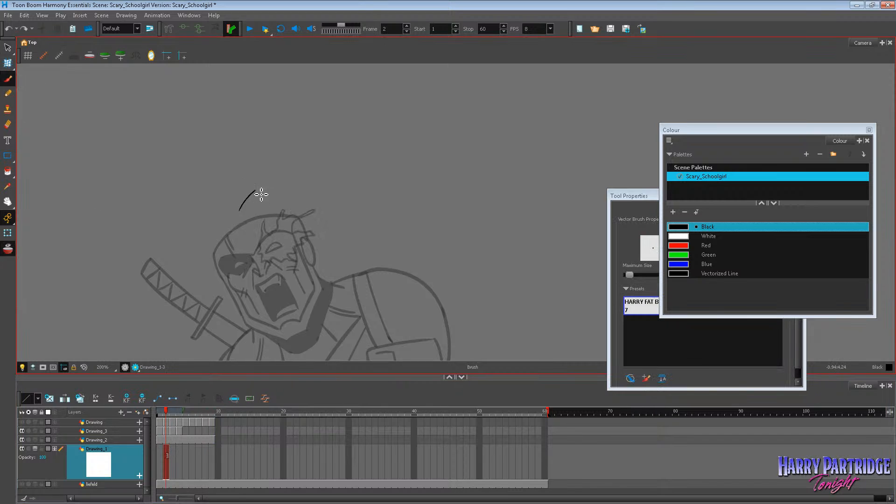
mouse_move(256, 192)
left_mouse_down()
mouse_move(244, 215)
mouse_move(273, 189)
left_mouse_up()
key("ctrl+z")
key("ctrl+z")
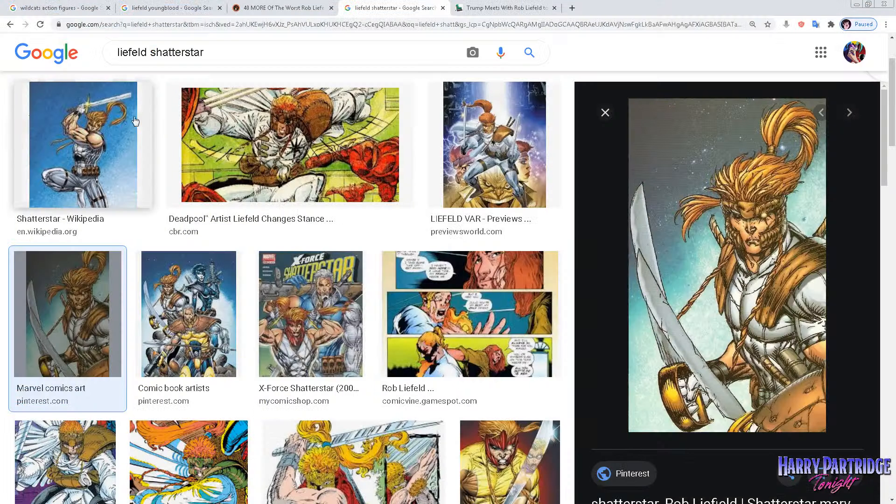
Switch to the browser, search Google Images for "liefeld wolverine", and preview the crouching unmasked Wolverine artwork.
left_click(235, 59)
left_click_drag(230, 59, 158, 70)
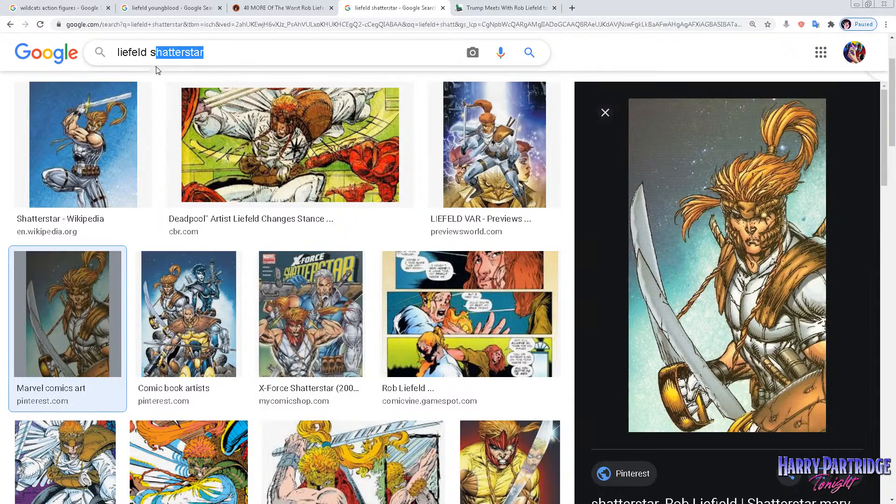
type("wolverine")
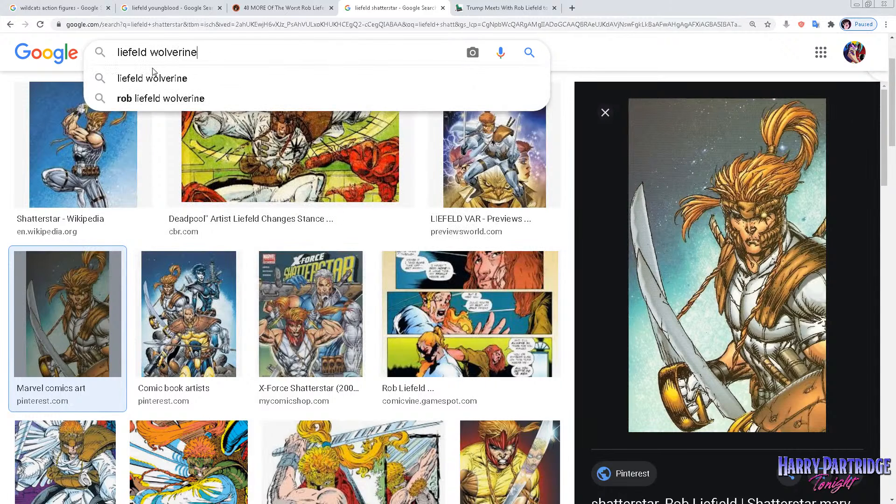
key("Return")
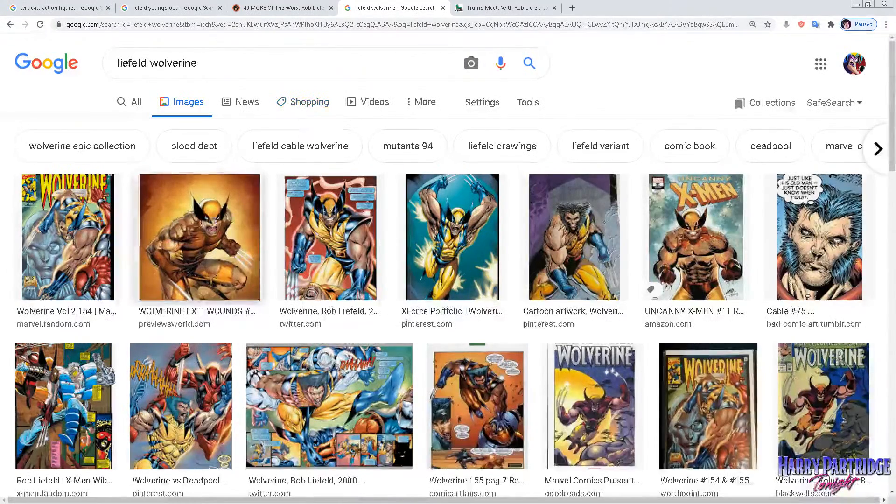
left_click(602, 215)
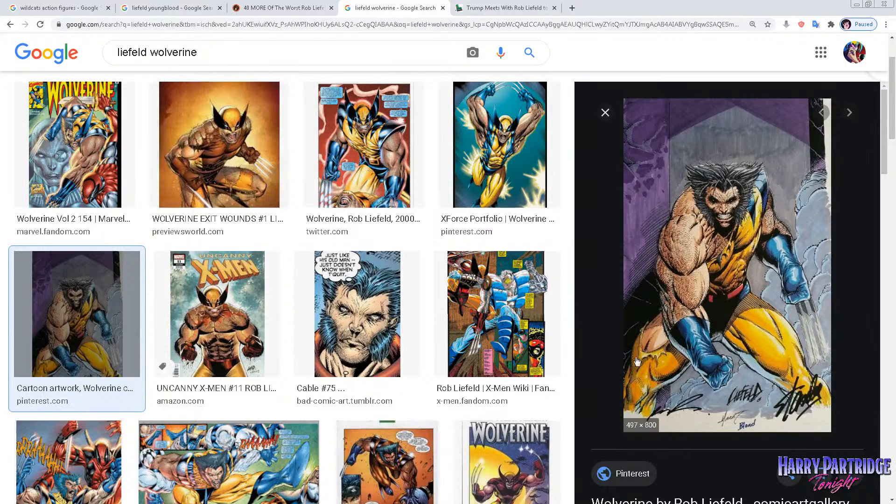
scroll(728, 261, "down", 3)
scroll(613, 318, "up", 3)
scroll(456, 234, "up", 2)
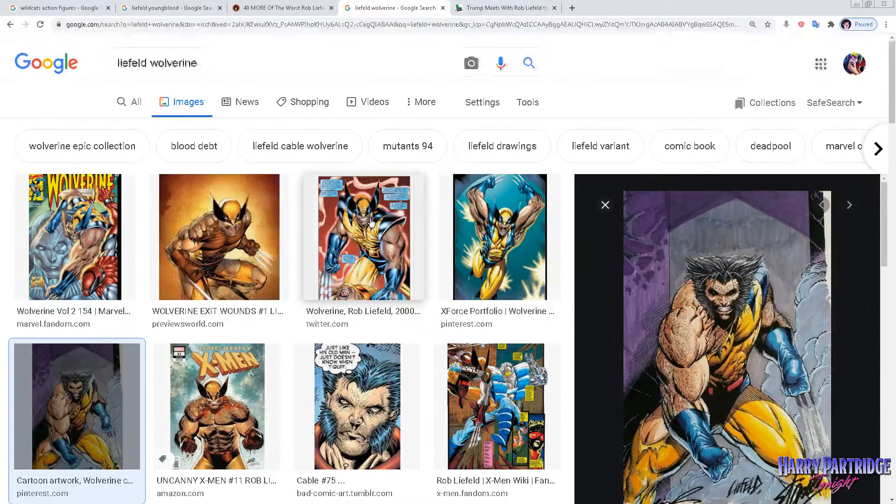
Search Google Images for "liefeld cougar" and preview the pink-background Cougar art and the moonlit forest Cougar image.
left_click_drag(205, 62, 157, 62)
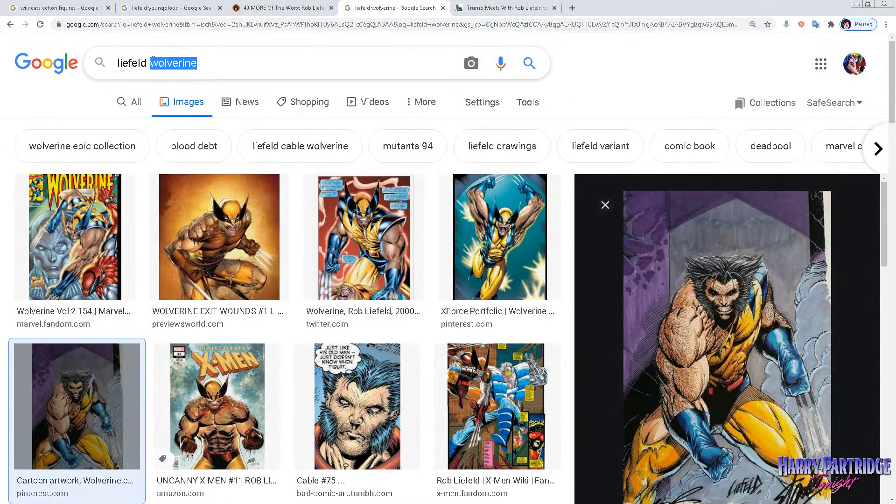
type("coug")
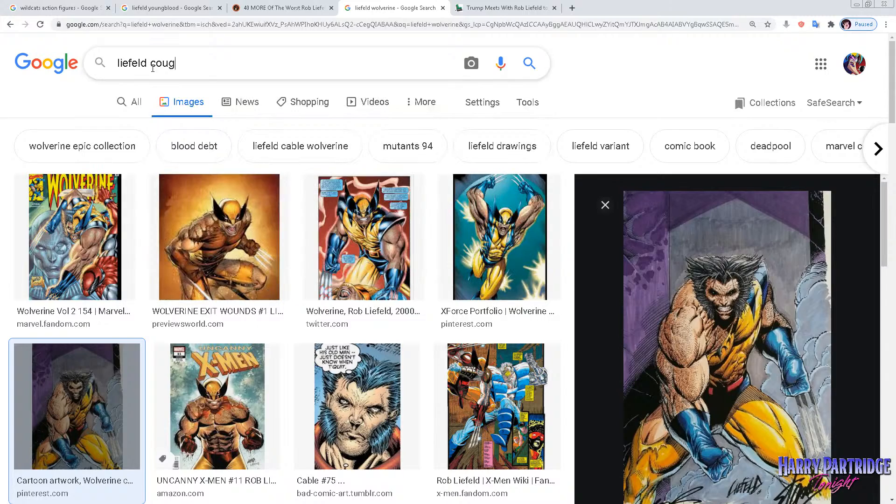
type("ar")
key("Return")
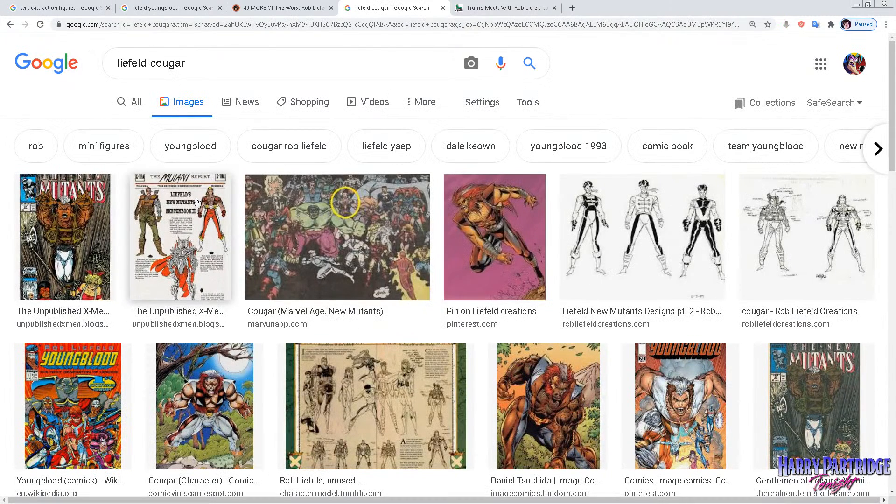
left_click(492, 232)
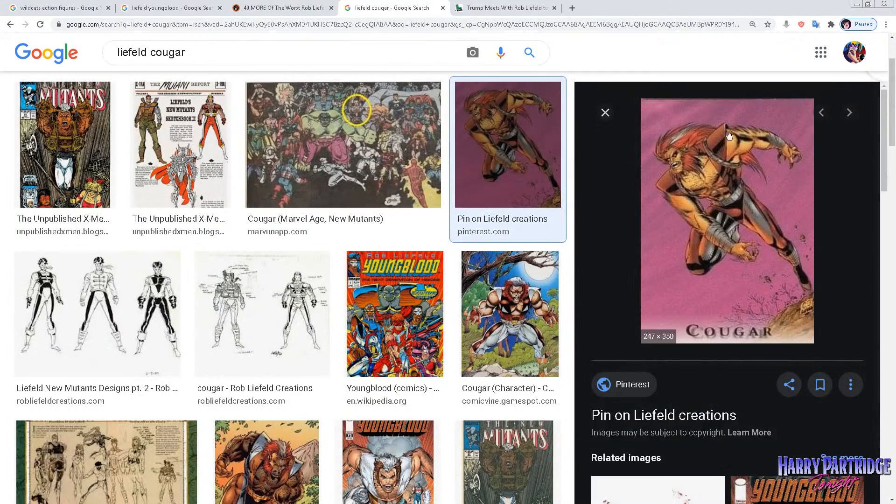
left_click(515, 305)
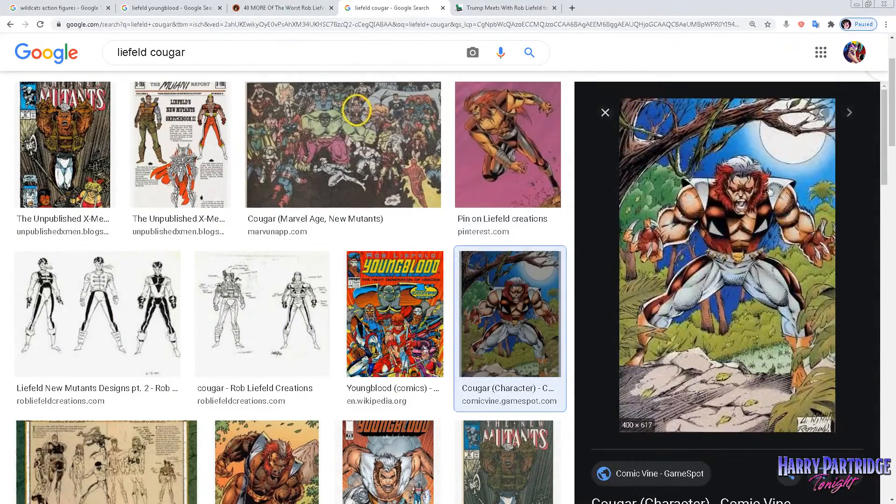
Search Google Images for "liefeld seahawk", preview the standing and flying Seahawk images, and examine the remaining results for hair references.
scroll(308, 327, "up", 2)
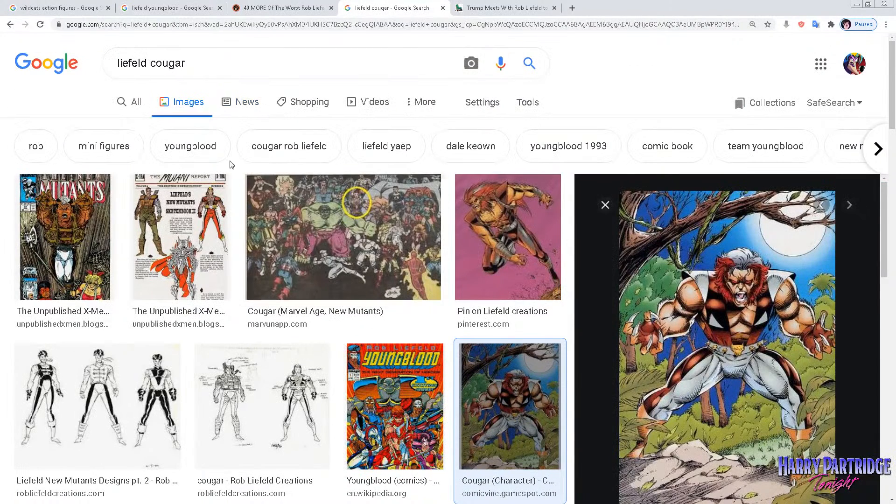
double_click(186, 62)
type("seah")
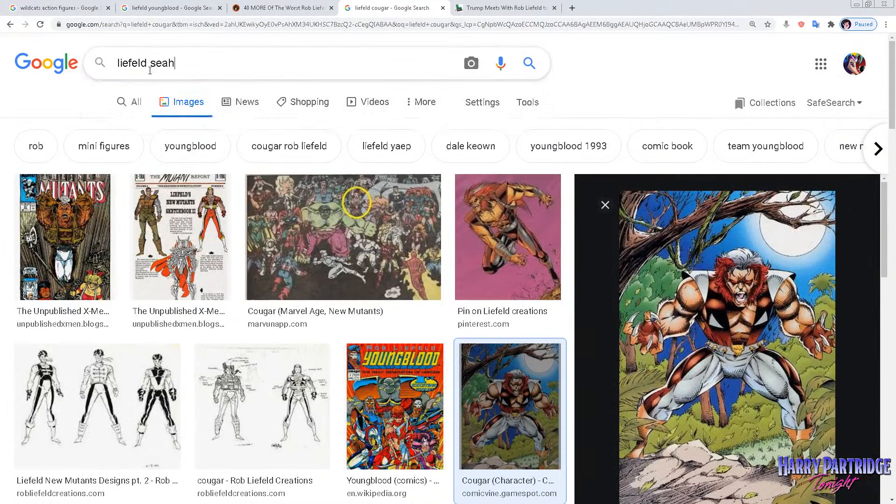
type("awk")
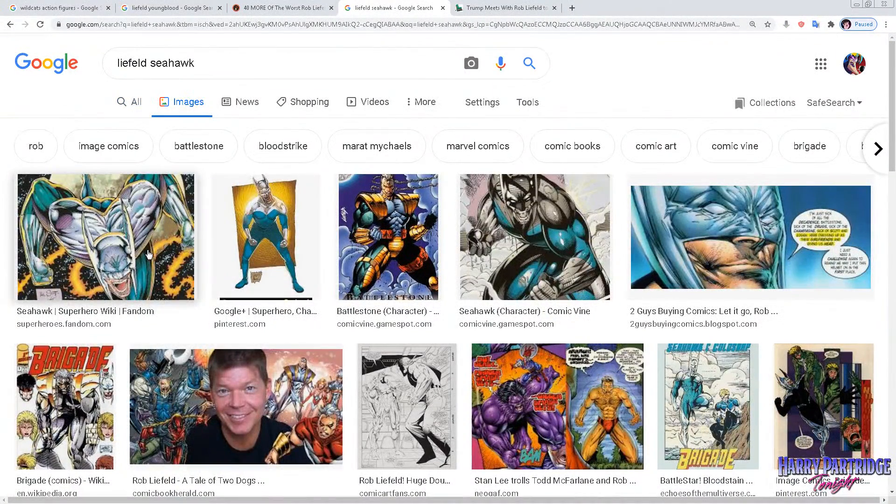
left_click(294, 237)
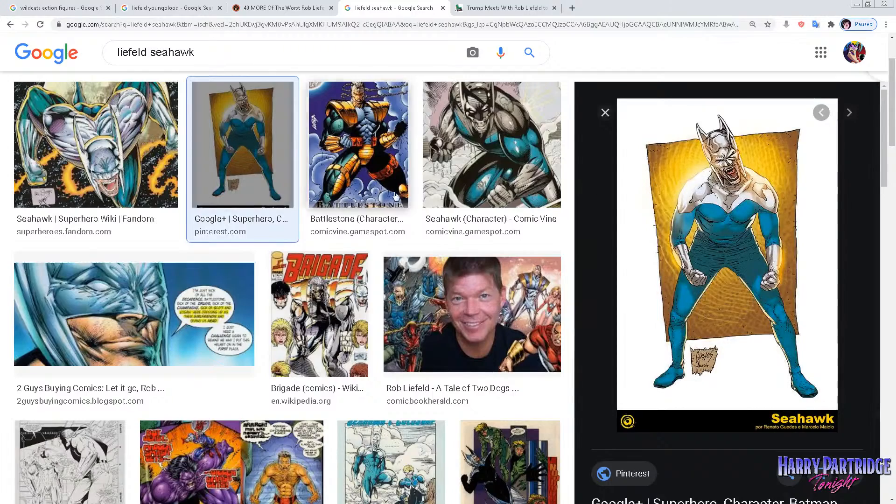
left_click(154, 144)
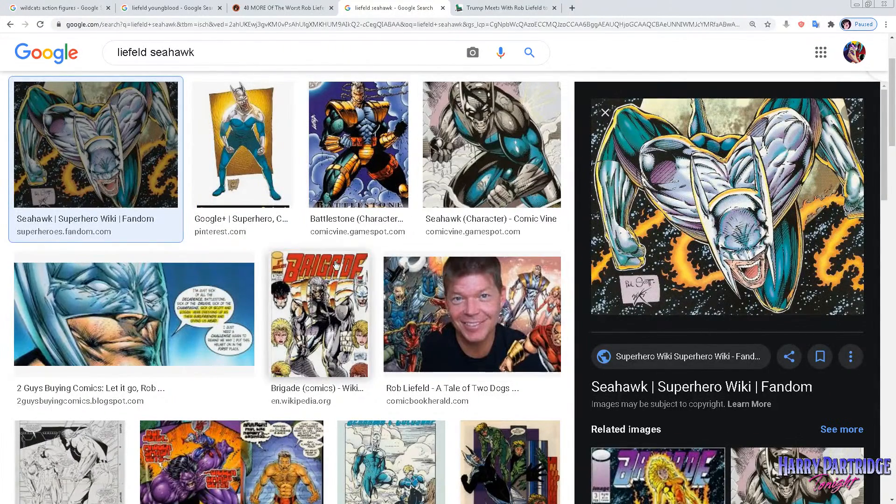
scroll(412, 261, "down", 5)
scroll(411, 262, "down", 3)
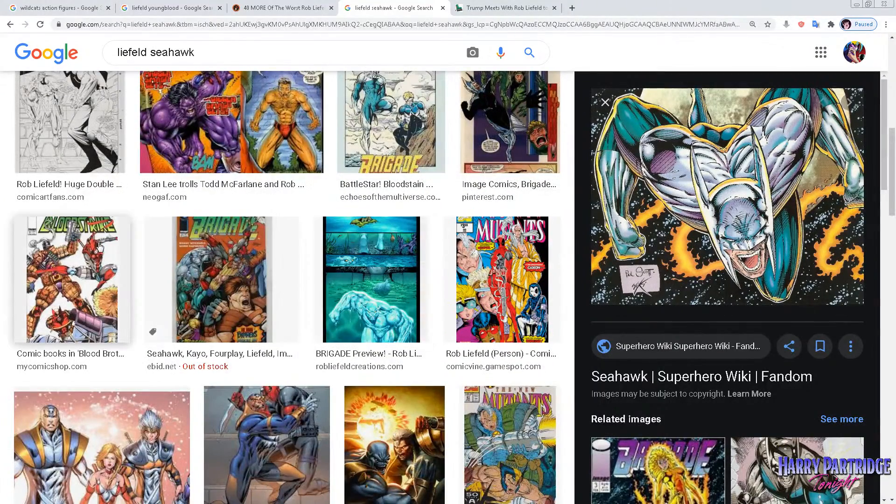
scroll(427, 279, "down", 3)
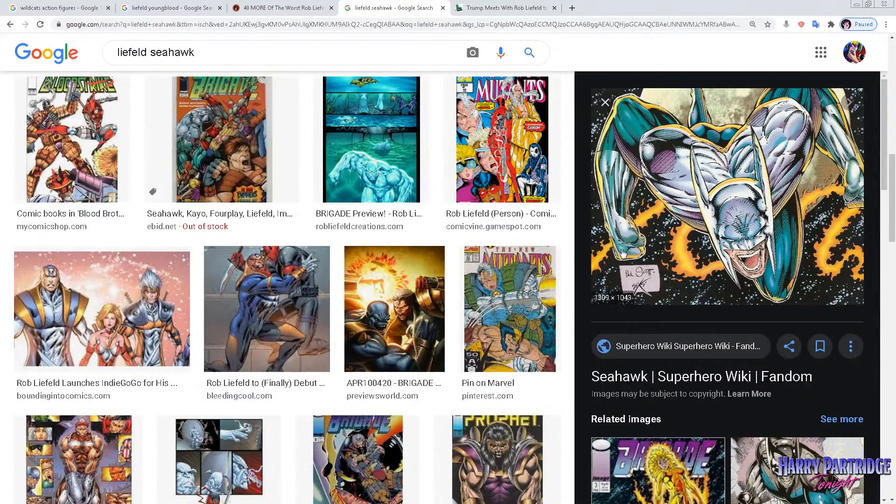
scroll(68, 75, "up", 10)
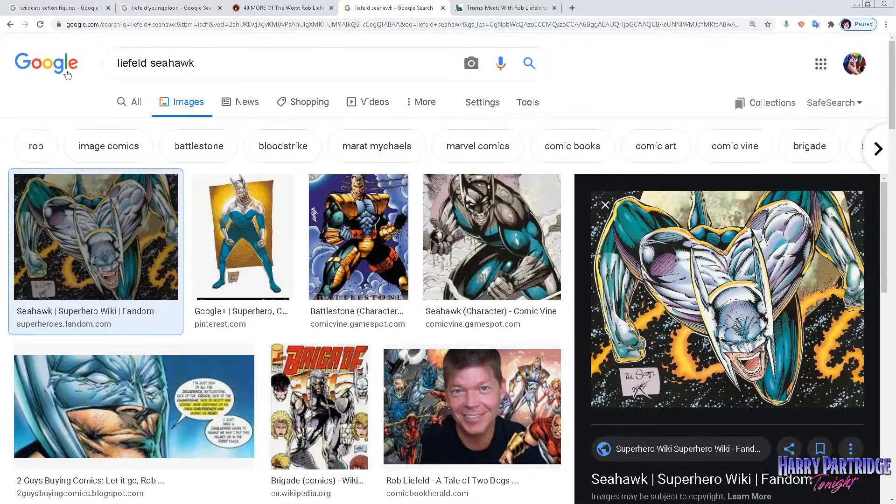
Return to the "liefeld cougar" image results and look through them for hairstyle references.
left_click(3, 26)
left_click(2, 26)
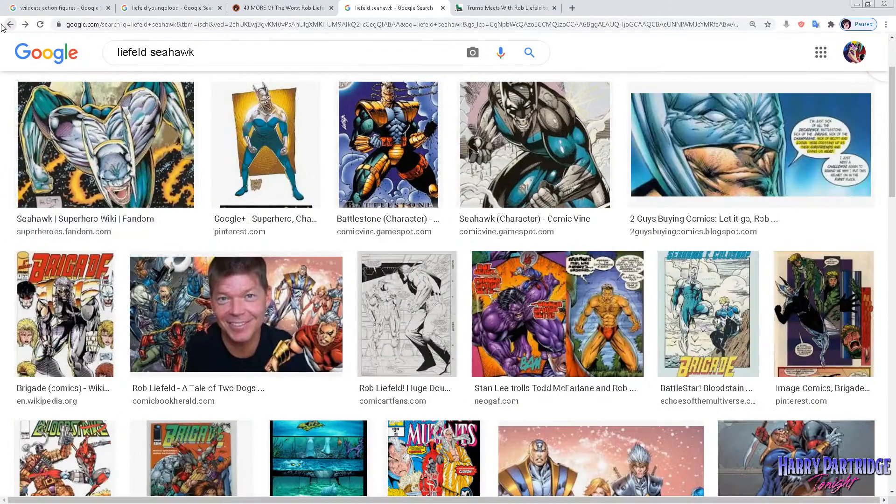
left_click(2, 26)
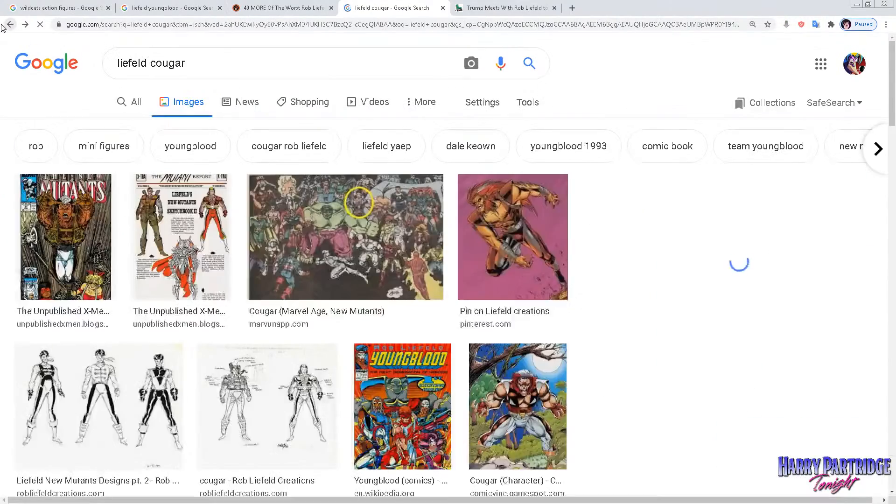
scroll(401, 252, "down", 8)
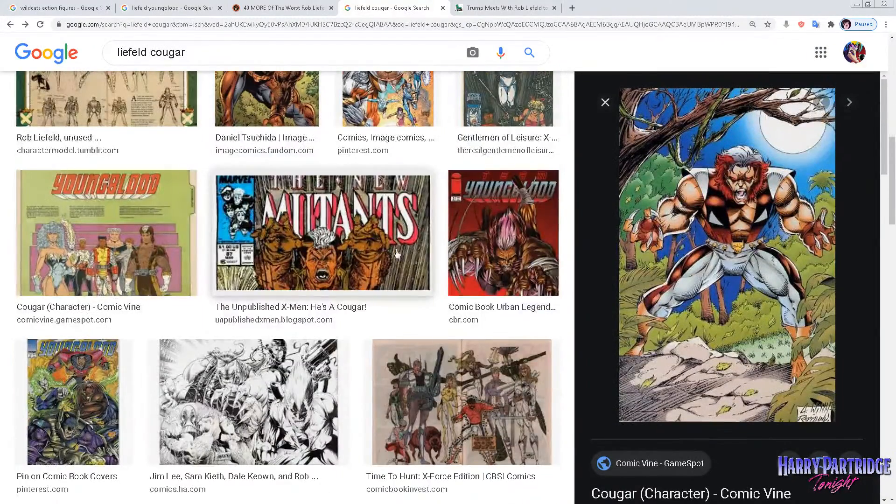
scroll(396, 252, "down", 6)
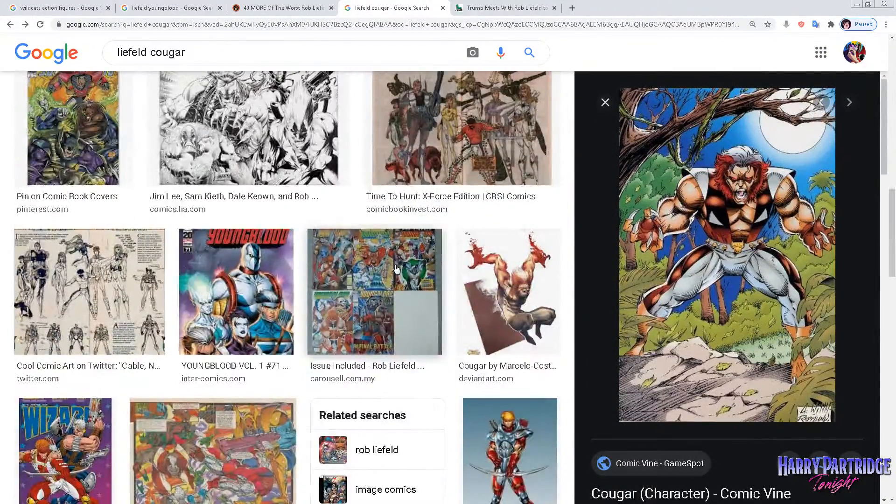
scroll(396, 269, "down", 3)
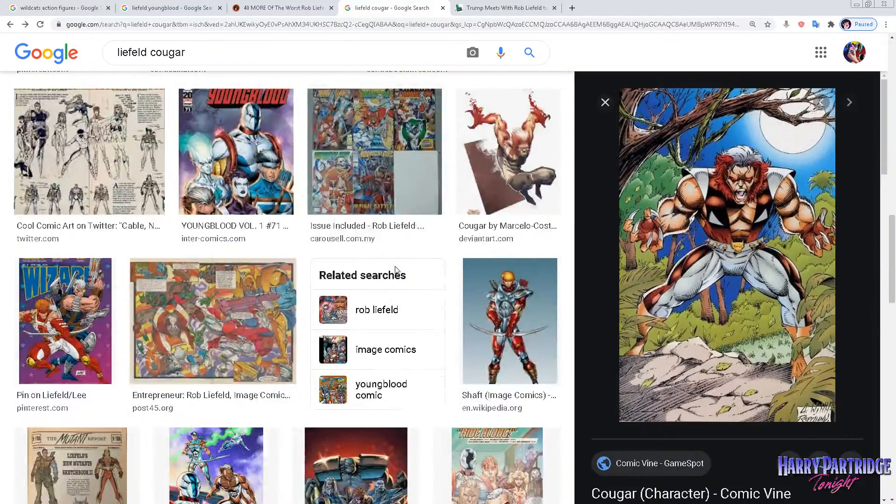
Examine more of the "liefeld cougar" image results, then go back through the previews to the full results grid.
scroll(396, 270, "down", 3)
scroll(395, 273, "down", 4)
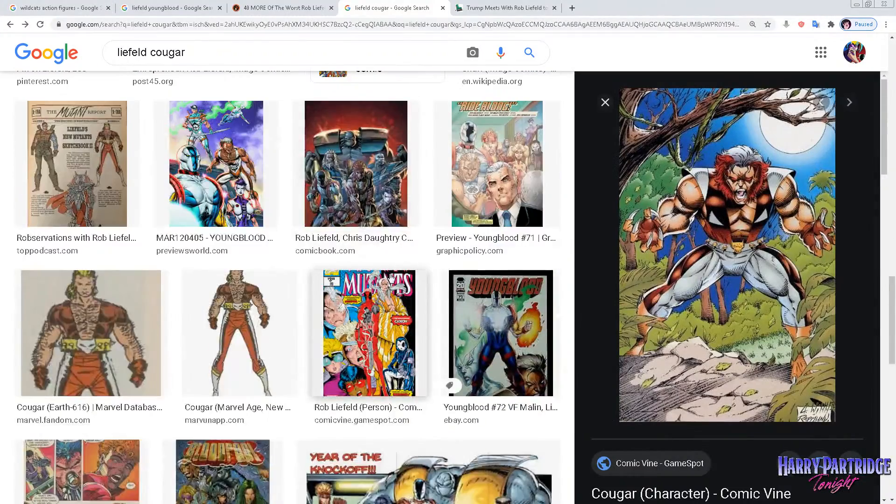
scroll(541, 305, "up", 10)
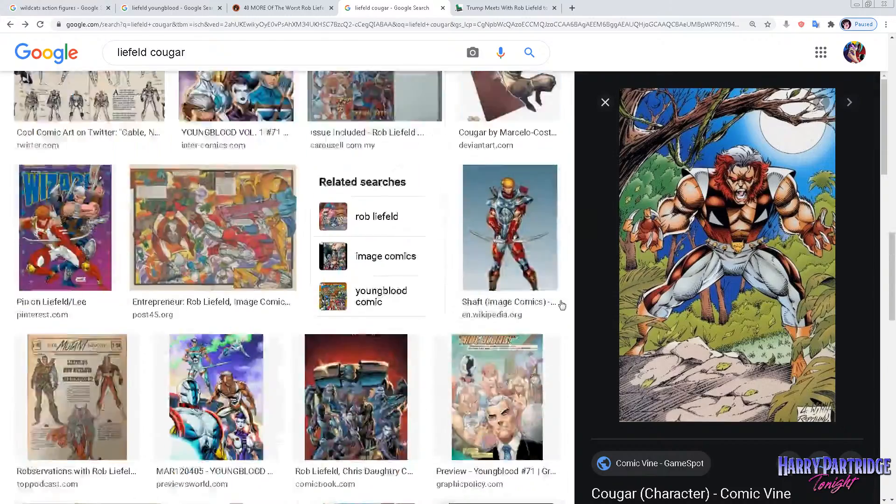
left_click(9, 24)
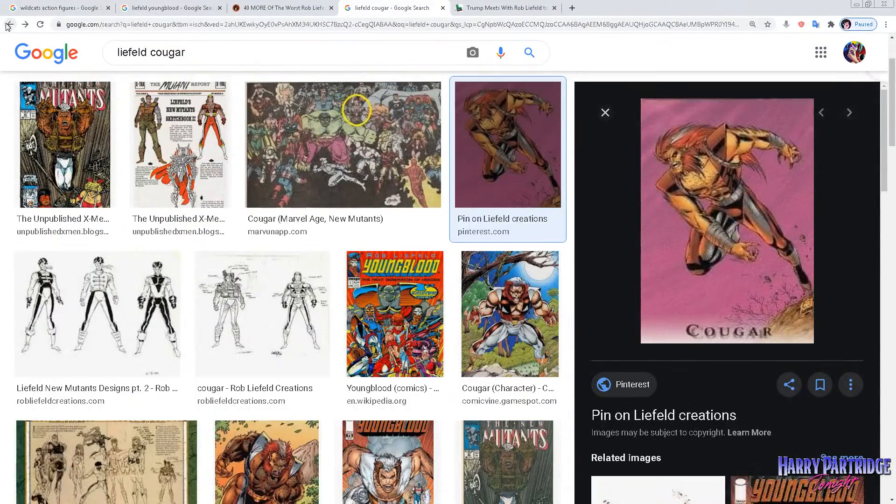
left_click(7, 27)
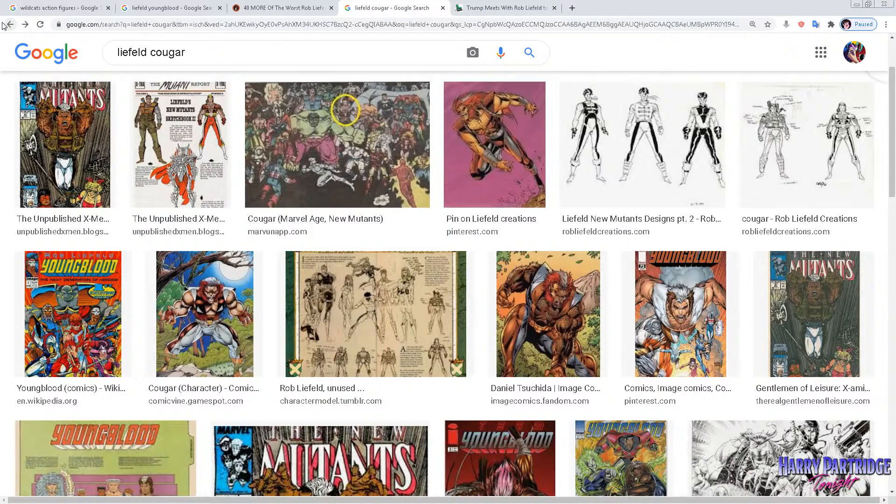
Search Google Images for "liefeld bloodwulf" and preview the Brigade #1 cover artwork.
scroll(483, 156, "up", 3)
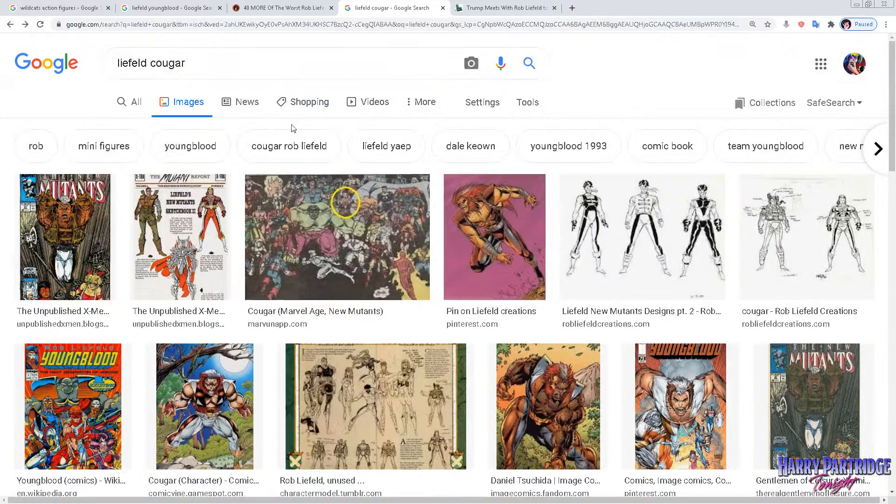
left_click_drag(191, 62, 150, 63)
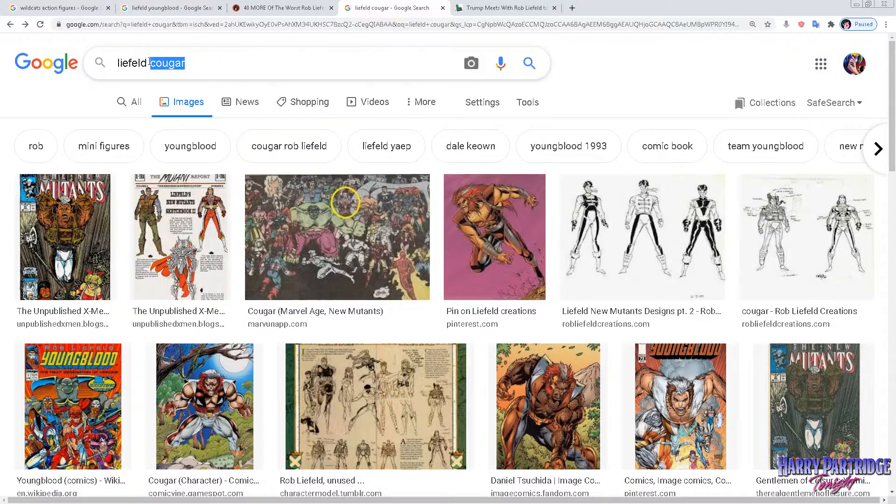
type("bloodwulf")
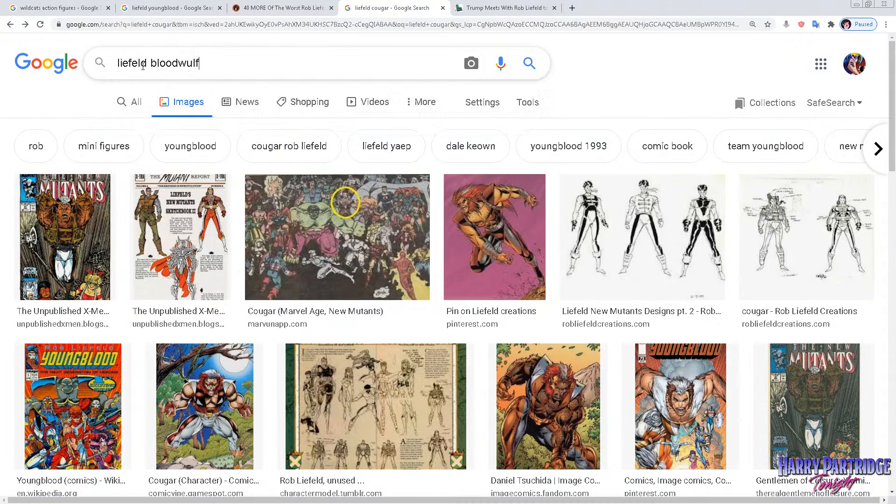
key("Return")
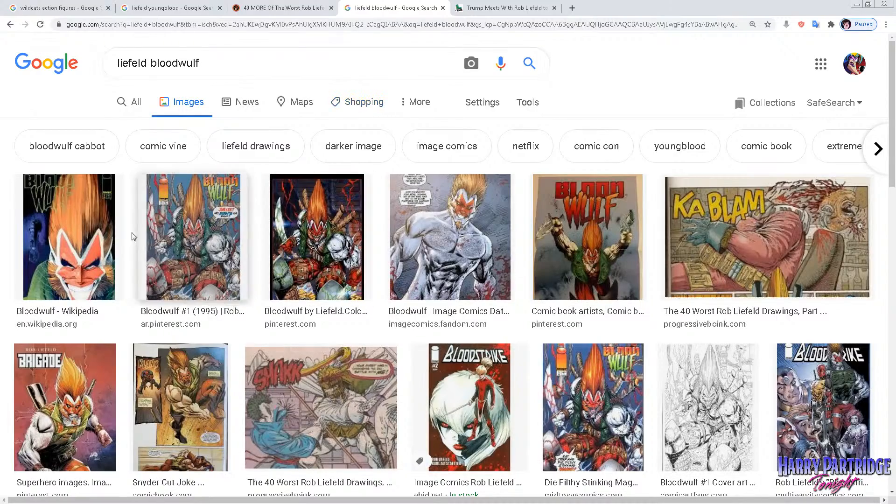
scroll(522, 292, "down", 3)
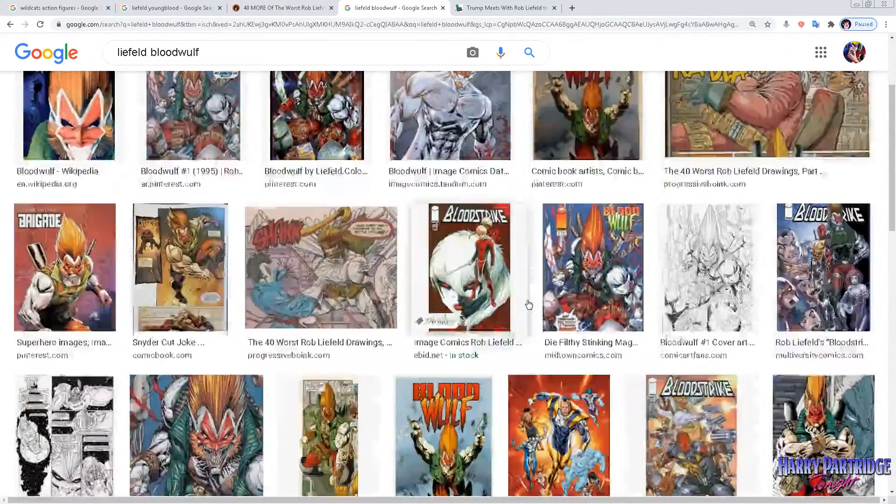
left_click(65, 268)
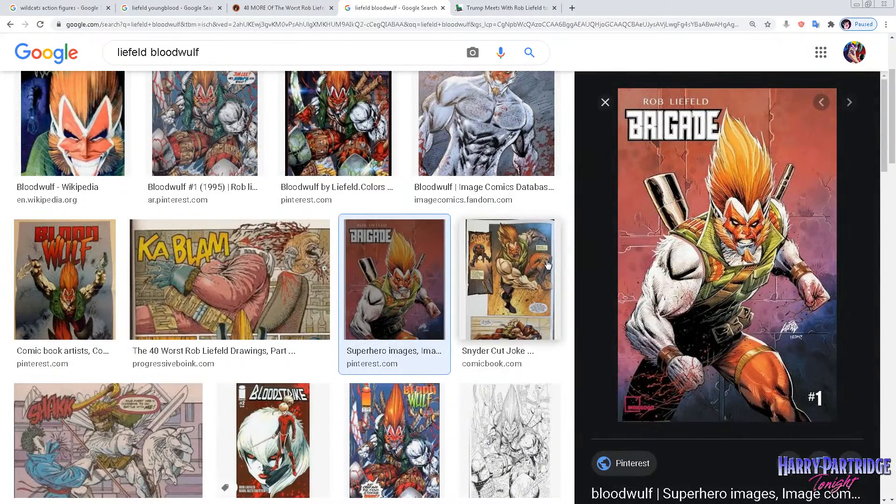
Look through the remaining "liefeld bloodwulf" image results for hairstyle references.
scroll(399, 318, "up", 3)
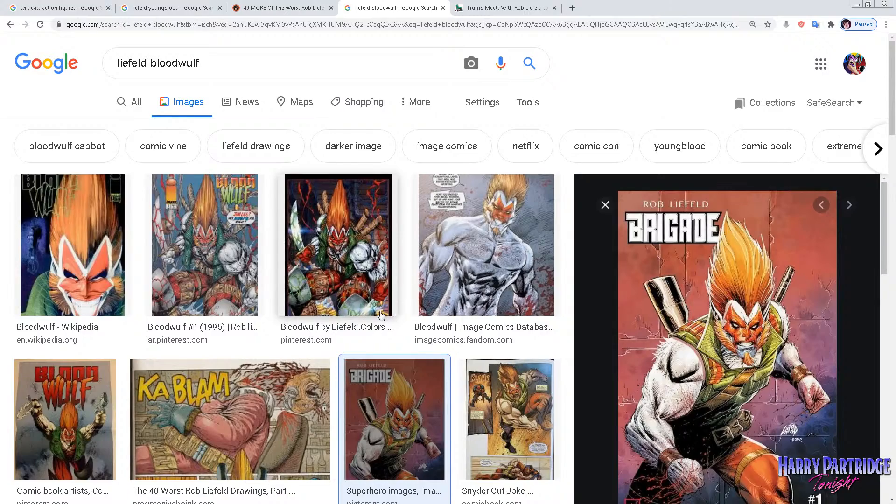
scroll(381, 315, "down", 15)
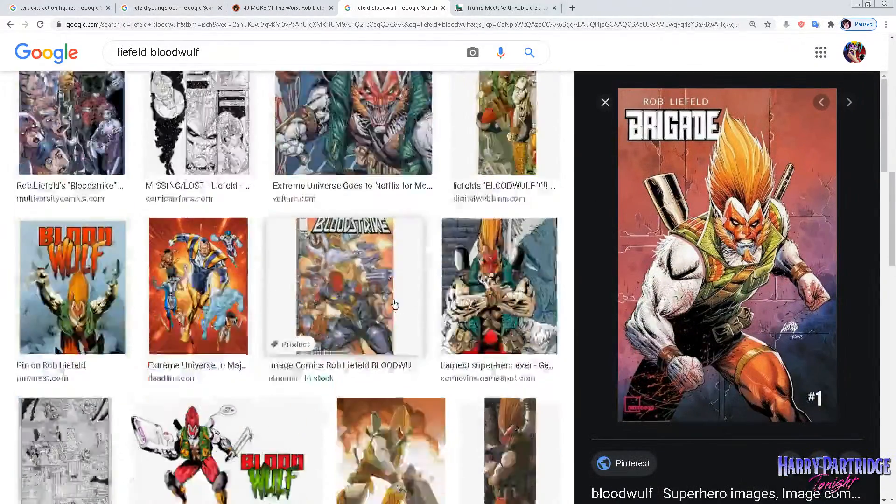
scroll(394, 304, "down", 12)
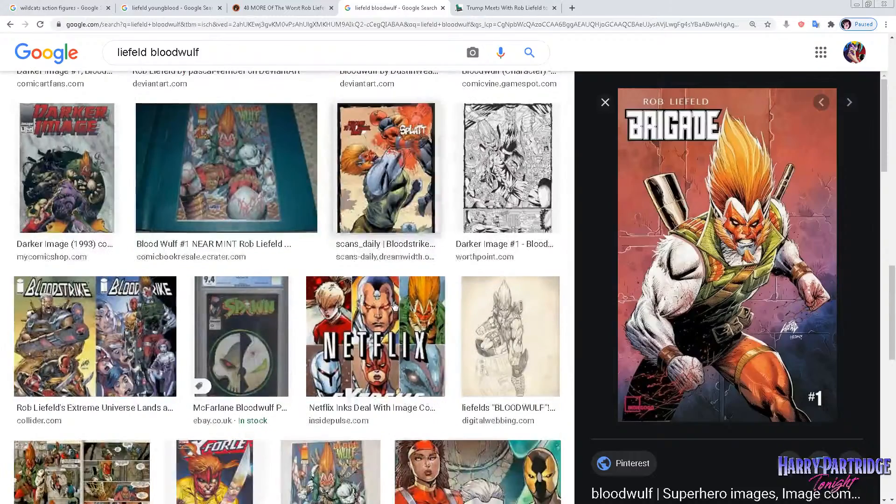
scroll(345, 307, "down", 3)
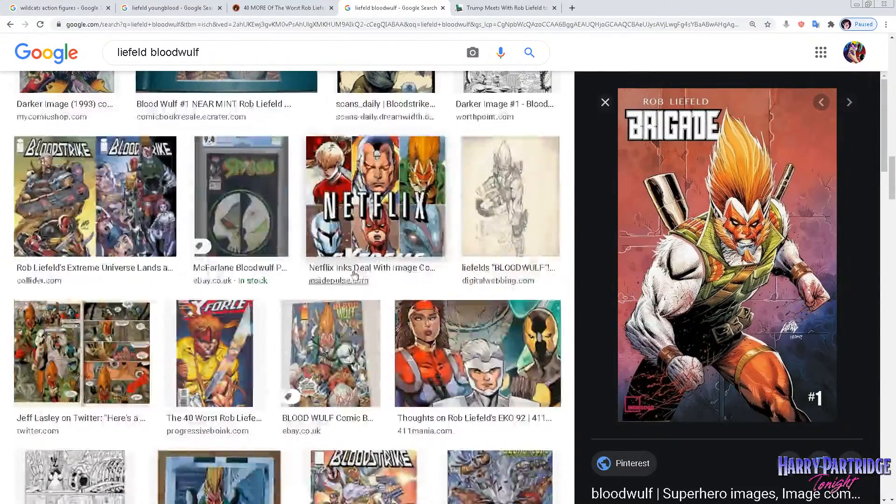
scroll(354, 274, "down", 3)
scroll(356, 268, "down", 3)
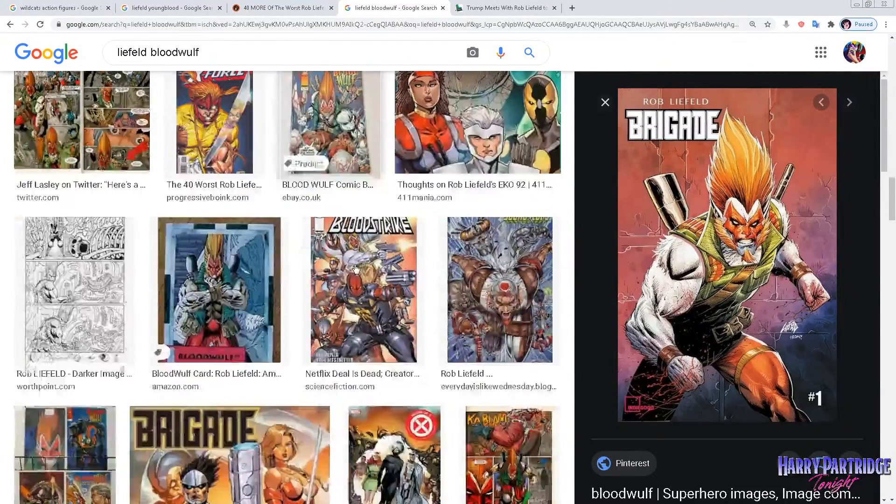
scroll(354, 264, "down", 2)
scroll(354, 264, "down", 3)
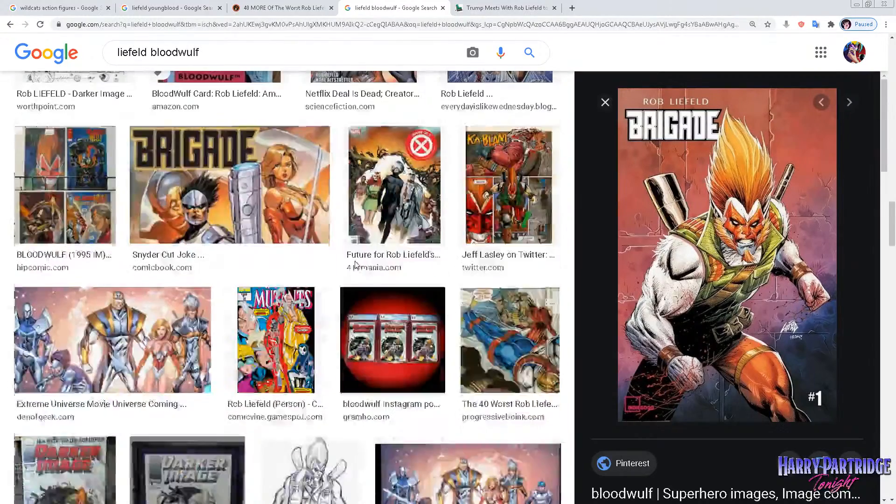
scroll(354, 273, "down", 3)
scroll(354, 273, "down", 6)
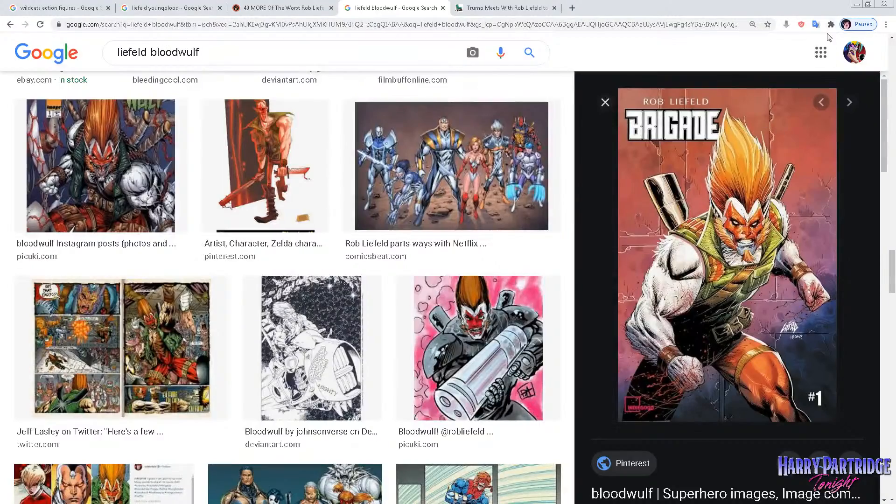
scroll(428, 167, "up", 10)
Examine the Cable artwork in the open Hard Drive article, then return to the "liefeld bloodwulf" results and look further down.
left_click(455, 7)
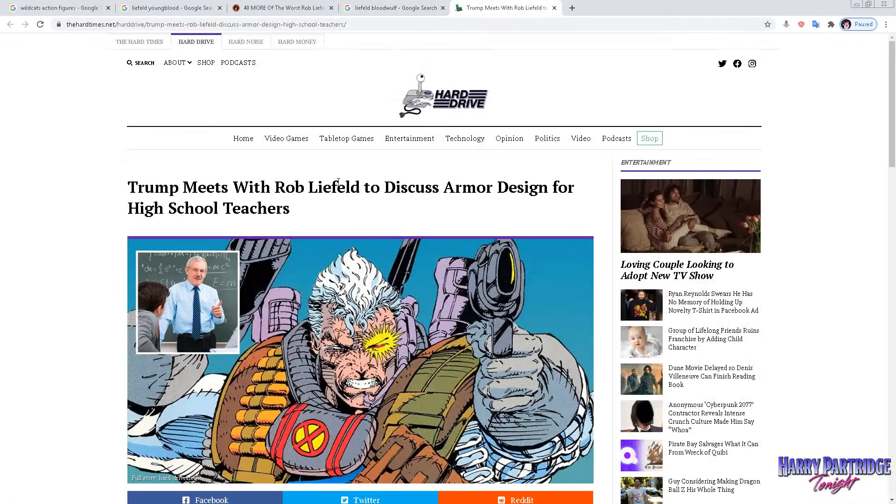
scroll(338, 183, "down", 1)
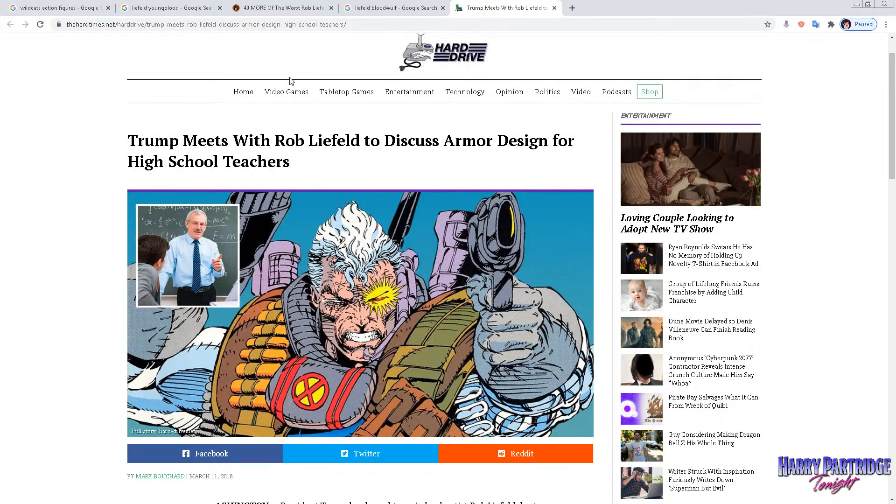
left_click(378, 8)
scroll(277, 294, "down", 6)
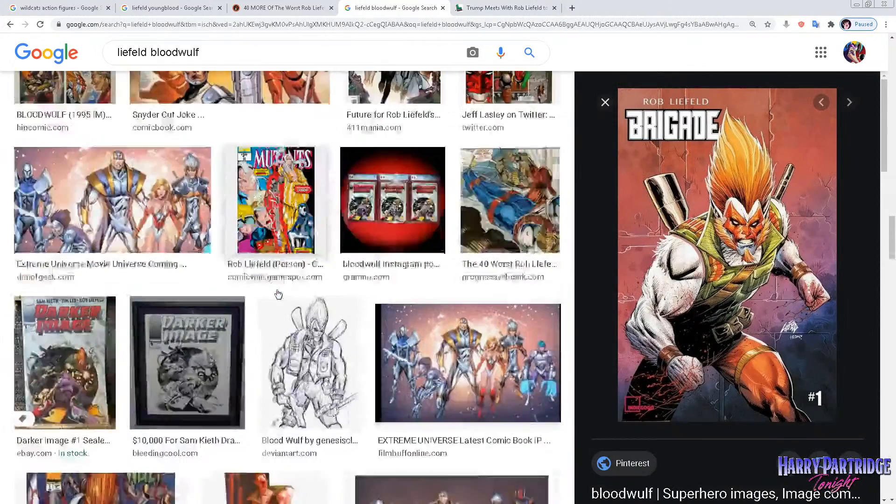
scroll(278, 294, "down", 5)
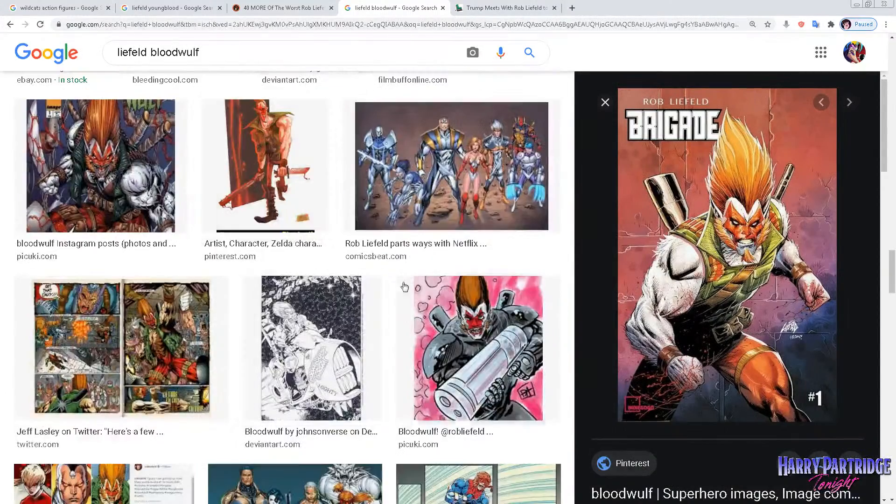
scroll(562, 397, "down", 2)
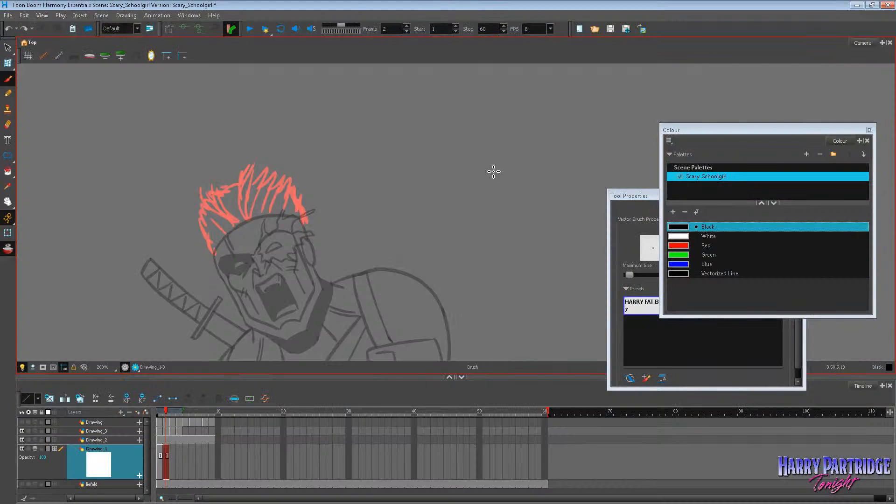
Switch to Toon Boom Harmony and delete the spiky hair sketches from frames 1 and 2 of the Drawing_1 layer.
left_click(8, 202)
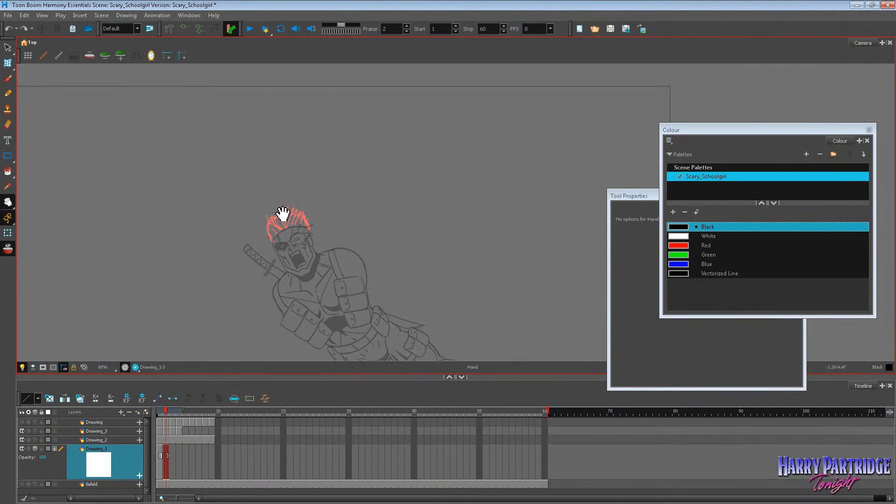
left_click_drag(281, 213, 239, 145)
left_click(166, 439)
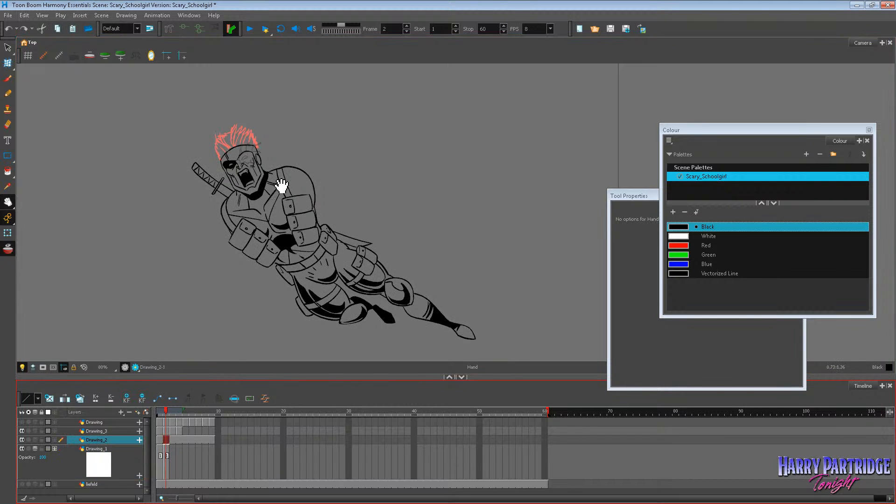
scroll(248, 107, "up", 2)
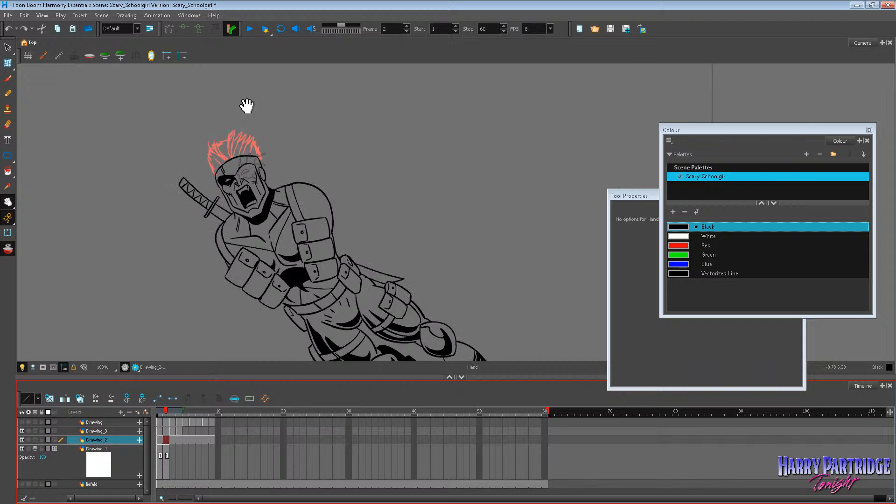
left_click(166, 452)
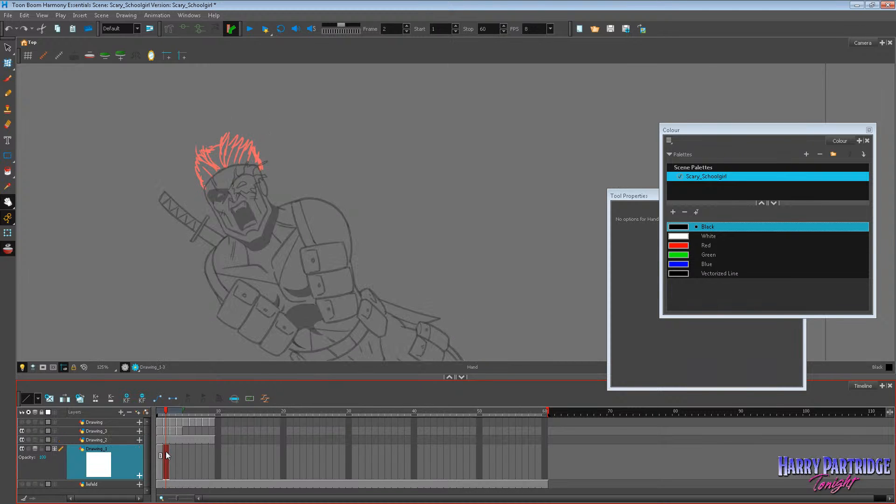
left_click(159, 450)
key("Delete")
left_click(166, 449)
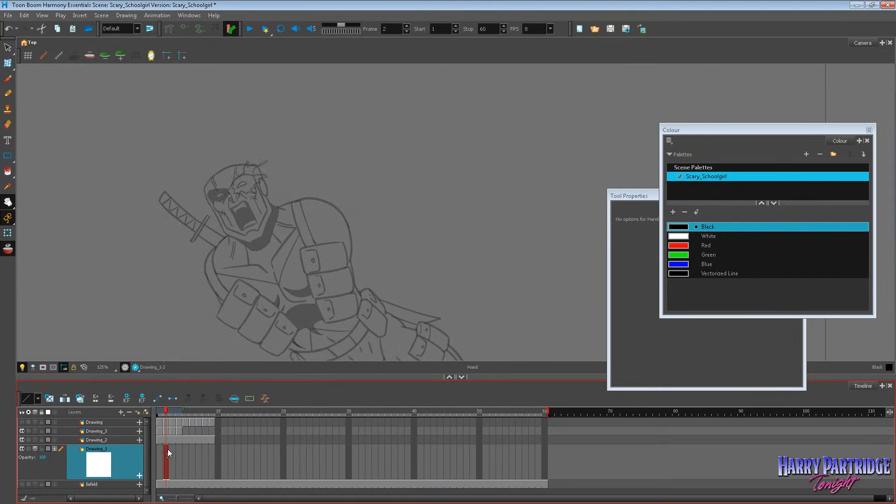
key("Delete")
left_click(159, 448)
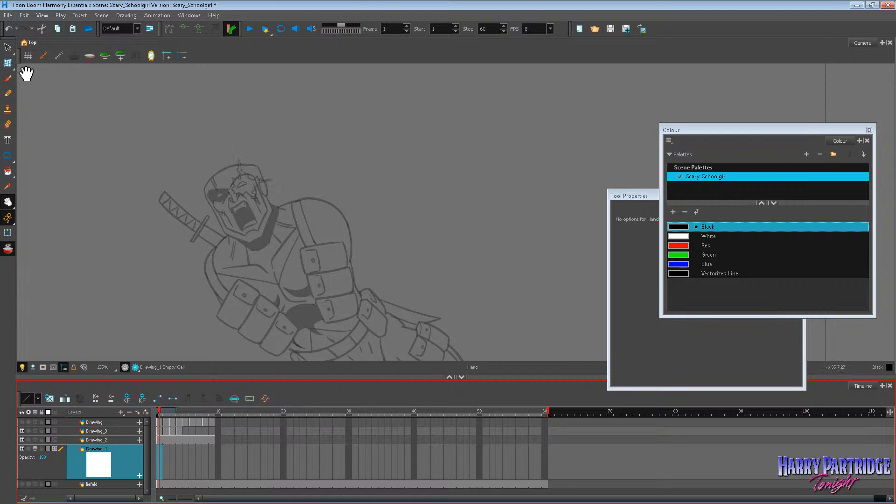
Sketch a wide, pointed hair outline with shaggy sideburns around the figure's head on frame 1 of Drawing_1 with the black Brush.
left_click(8, 78)
left_click_drag(220, 158, 259, 142)
key("ctrl+z")
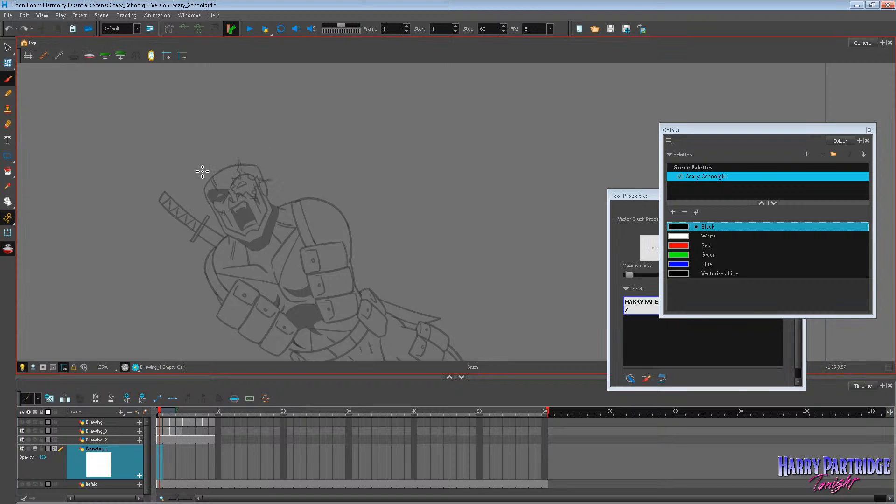
mouse_move(202, 170)
left_mouse_down()
mouse_move(252, 147)
mouse_move(260, 148)
mouse_move(251, 156)
mouse_move(277, 150)
mouse_move(270, 167)
left_mouse_up()
key("ctrl+z")
mouse_move(193, 180)
left_mouse_down()
mouse_move(209, 206)
mouse_move(212, 173)
mouse_move(261, 151)
left_mouse_up()
key("ctrl+z")
mouse_move(273, 181)
left_mouse_down()
mouse_move(276, 162)
mouse_move(273, 193)
mouse_move(267, 190)
mouse_move(282, 199)
mouse_move(281, 216)
mouse_move(266, 199)
mouse_move(276, 208)
mouse_move(217, 234)
mouse_move(229, 237)
mouse_move(249, 220)
left_mouse_up()
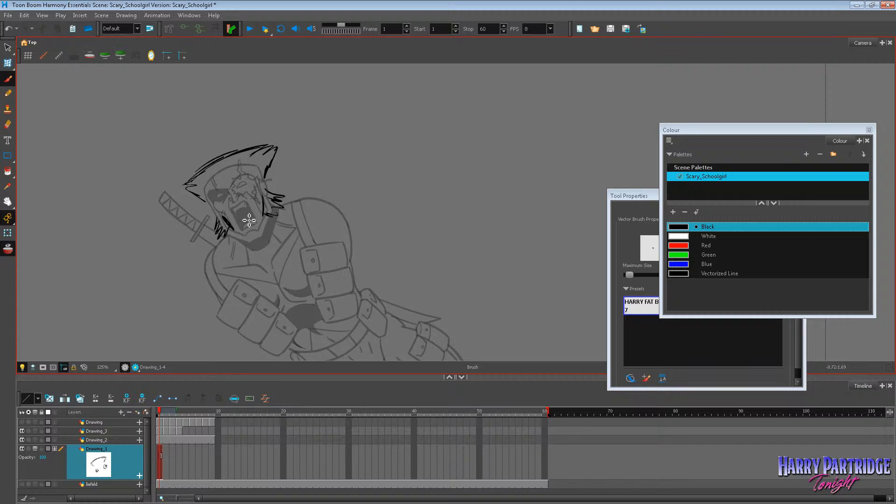
Undo the last brush stroke, add short crossing strokes along the hair's upper edge, and go to frame 2 of Drawing_1.
key("ctrl+z")
mouse_move(197, 173)
left_mouse_down()
mouse_move(255, 137)
mouse_move(228, 146)
left_mouse_up()
mouse_move(217, 171)
left_mouse_down()
mouse_move(203, 164)
mouse_move(208, 170)
mouse_move(236, 142)
left_mouse_up()
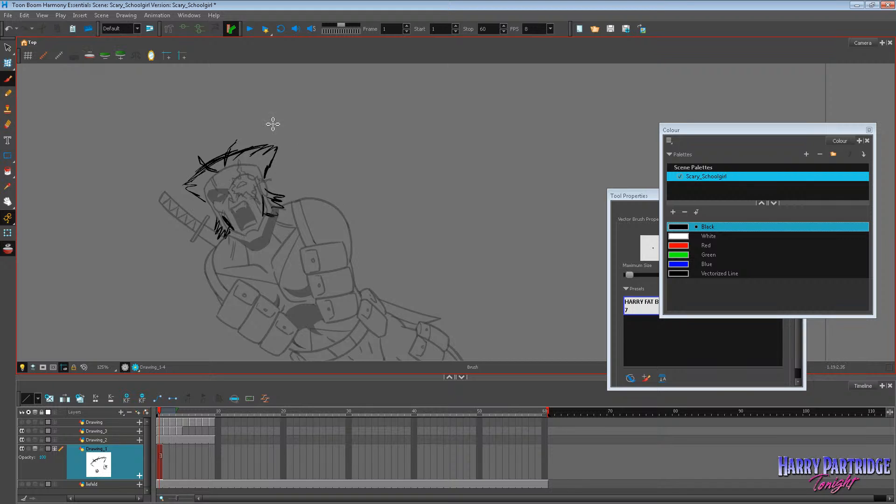
scroll(236, 140, "up", 2)
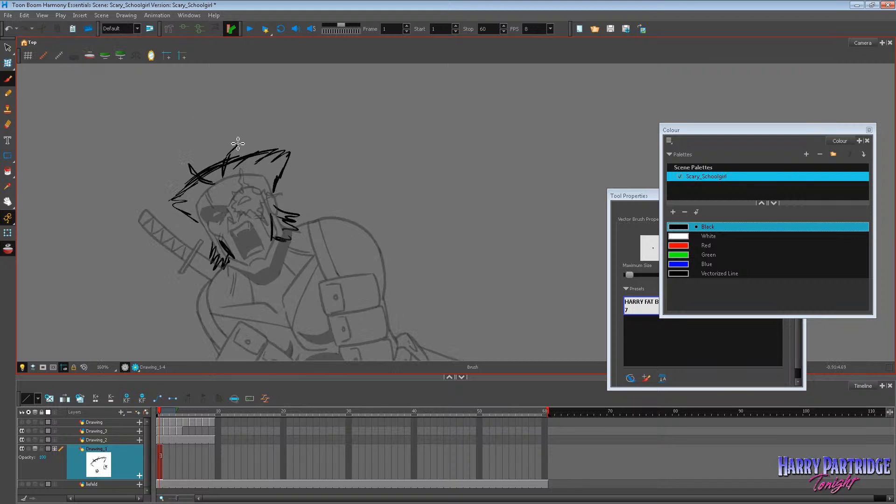
left_click(165, 450)
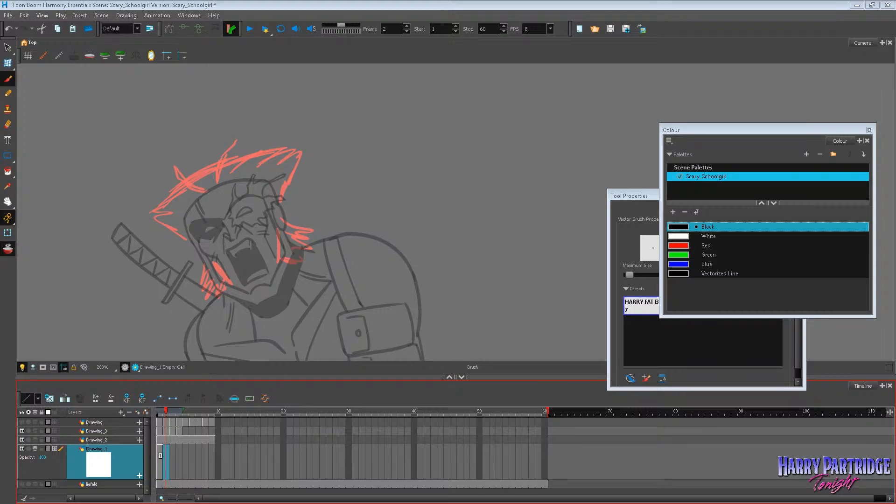
Switch to Chrome and search Google Images for "liefeld troll".
key("alt+Tab")
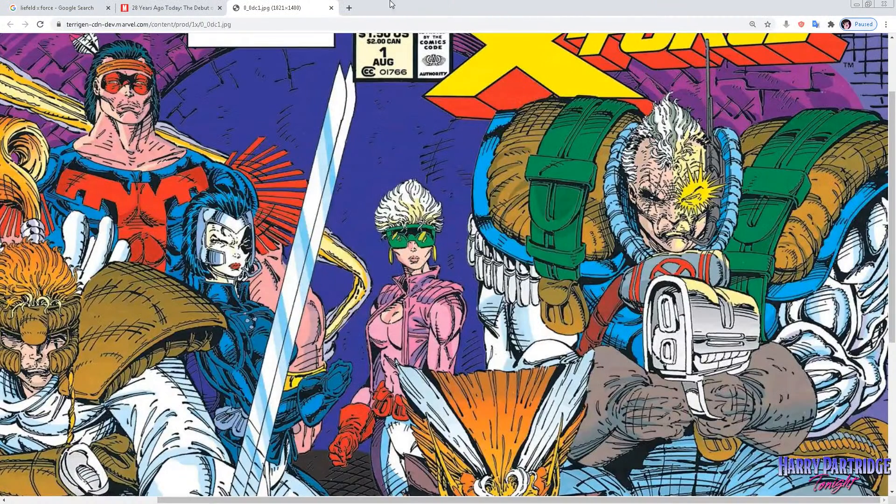
left_click(229, 25)
type("l")
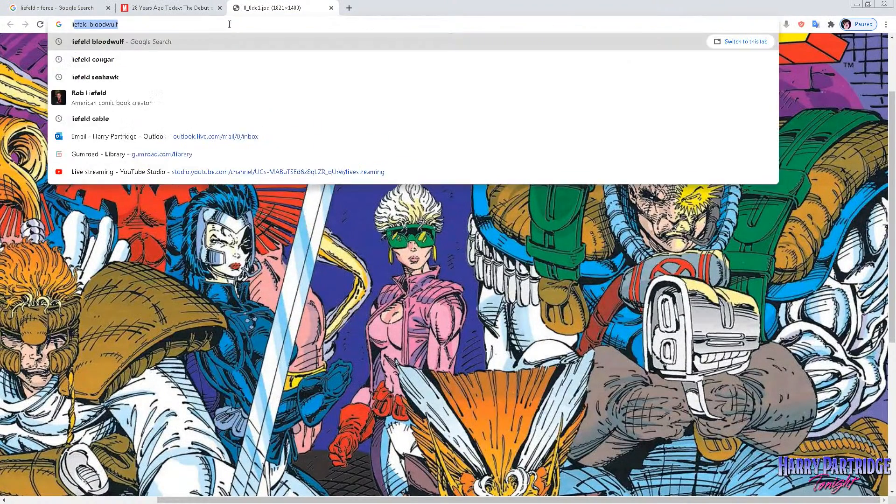
type("iefeld troll")
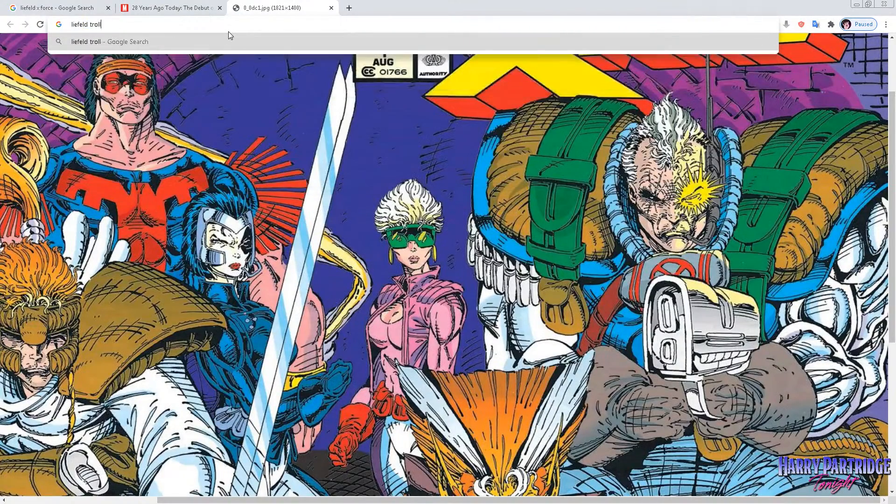
key("Return")
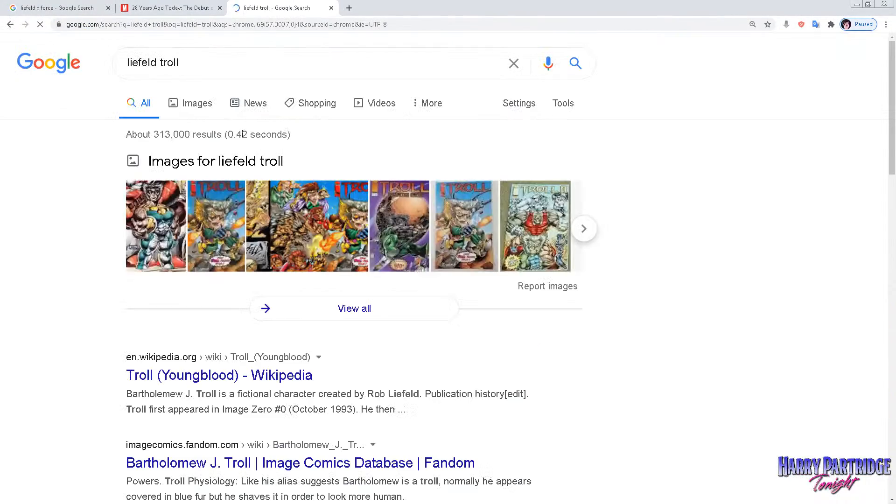
left_click(197, 97)
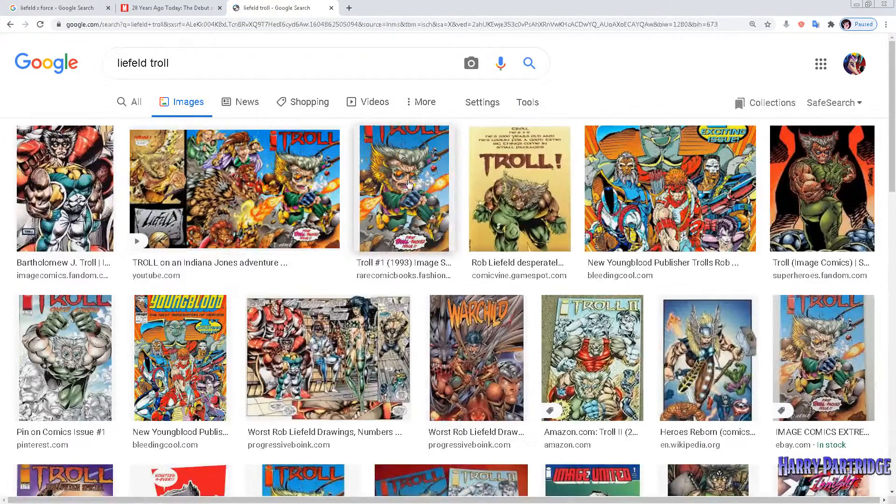
Enlarge the Troll #1 cover and the Troll (Image Comics) artwork, then look through the other Troll results for hair references.
left_click(409, 185)
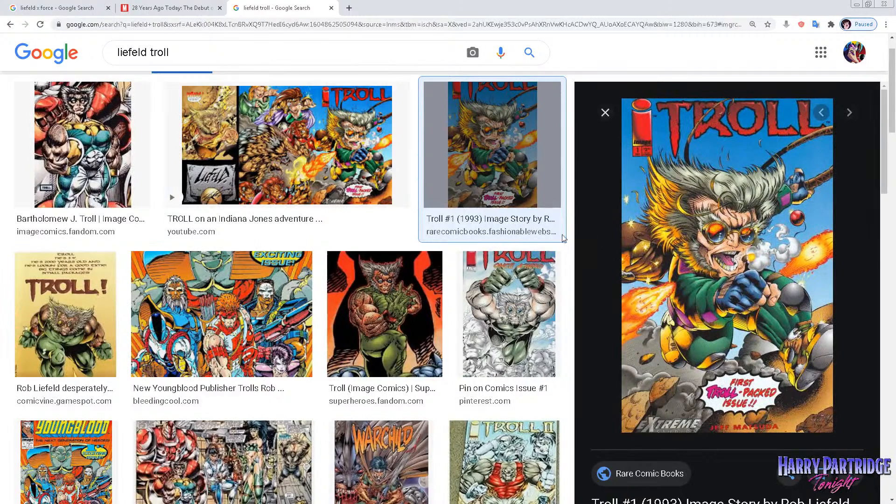
left_click(408, 293)
scroll(496, 264, "down", 6)
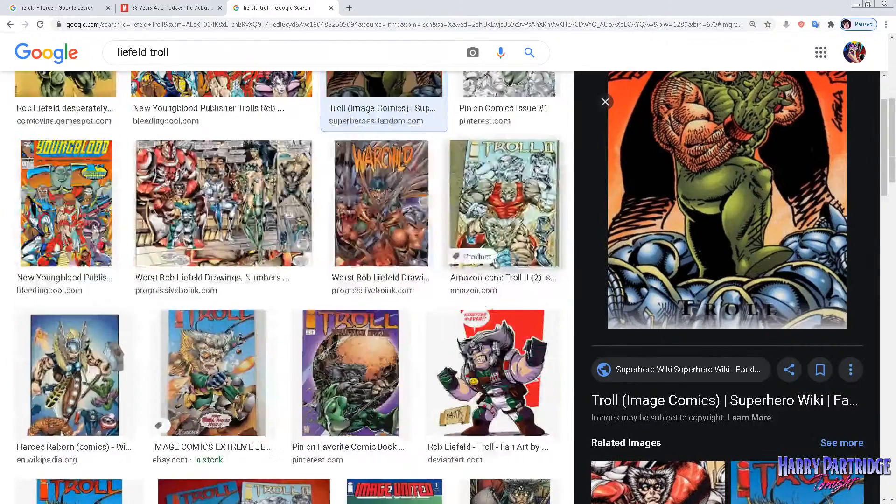
scroll(459, 269, "down", 3)
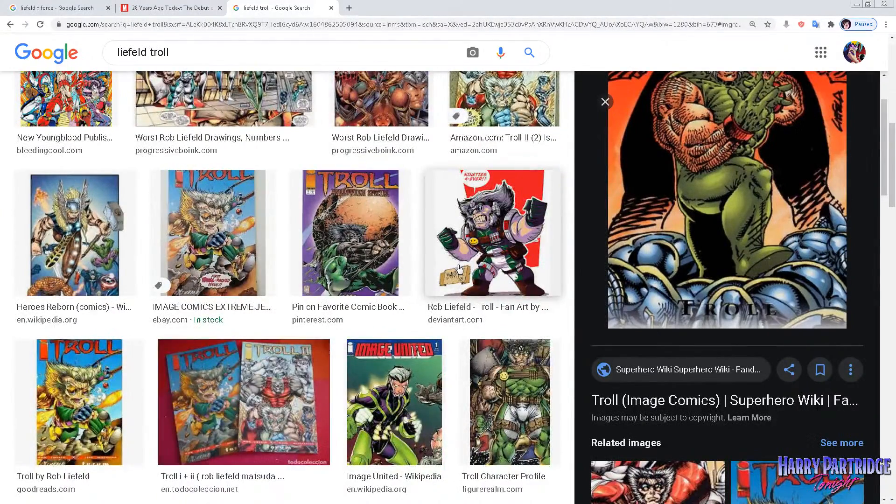
scroll(521, 280, "up", 9)
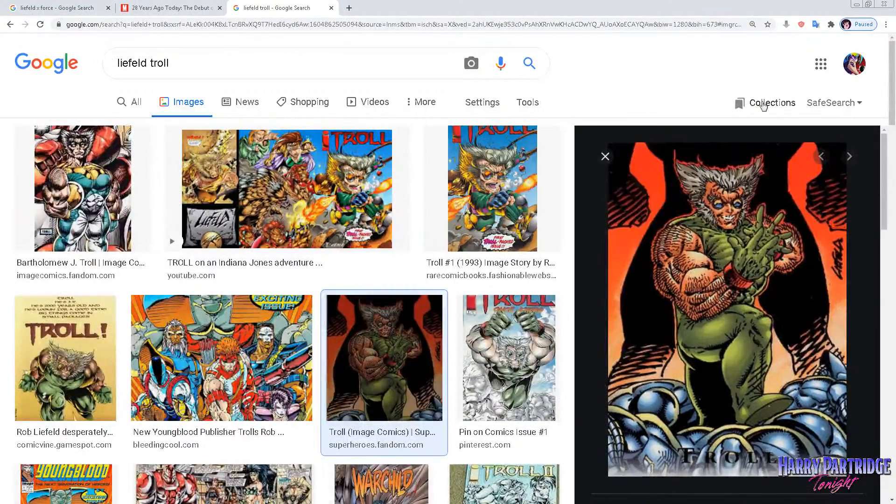
Switch to Toon Boom Harmony and extend both pointed ends of the hair sketch outward with black brush strokes on frame 1 of Drawing_1.
left_click(856, 6)
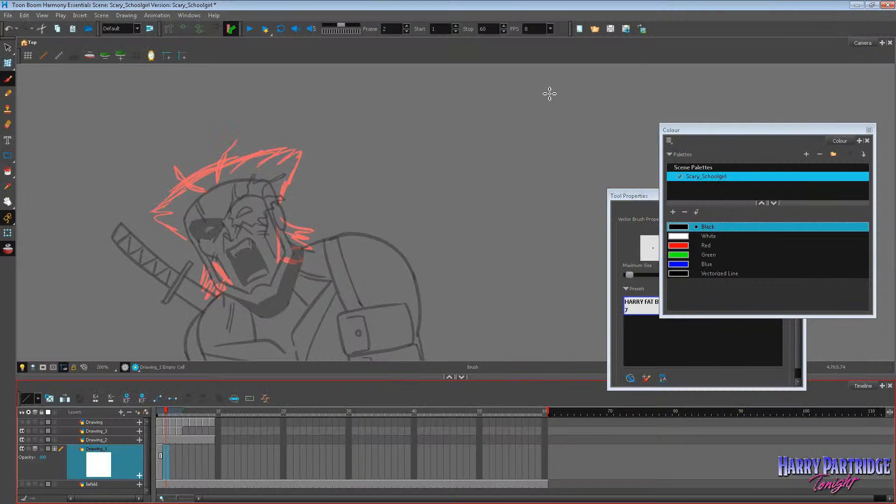
left_click(159, 452)
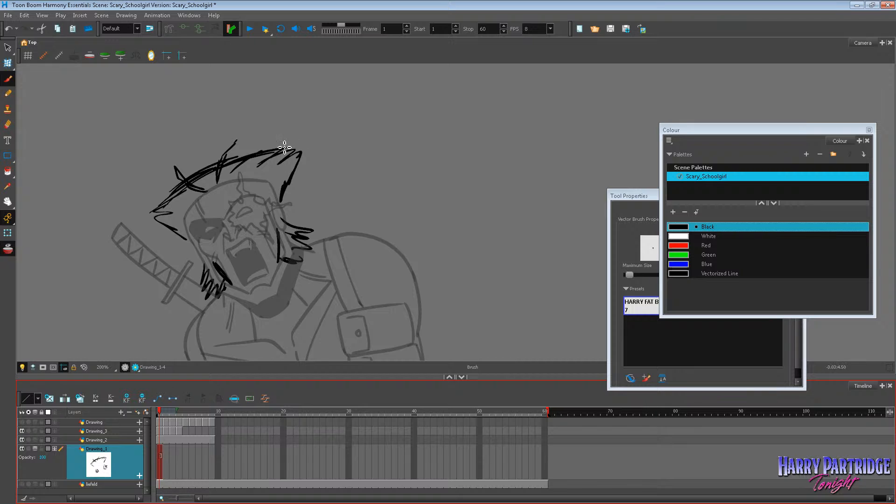
left_click_drag(283, 148, 312, 131)
left_click_drag(311, 131, 299, 159)
mouse_move(167, 204)
left_mouse_down()
mouse_move(163, 224)
mouse_move(140, 201)
left_mouse_up()
mouse_move(140, 202)
left_mouse_down()
mouse_move(163, 222)
mouse_move(131, 200)
left_mouse_up()
left_click_drag(129, 194, 174, 184)
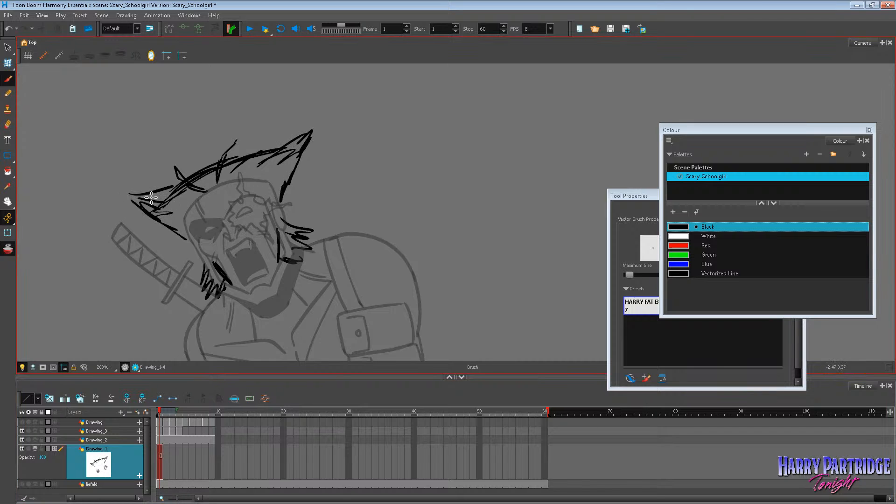
mouse_move(263, 151)
left_mouse_down()
mouse_move(307, 127)
mouse_move(292, 159)
left_mouse_up()
mouse_move(274, 146)
left_mouse_down()
mouse_move(301, 126)
mouse_move(291, 162)
mouse_move(298, 126)
left_mouse_up()
mouse_move(239, 158)
left_mouse_down()
mouse_move(298, 125)
mouse_move(289, 173)
left_mouse_up()
left_click_drag(305, 140, 287, 182)
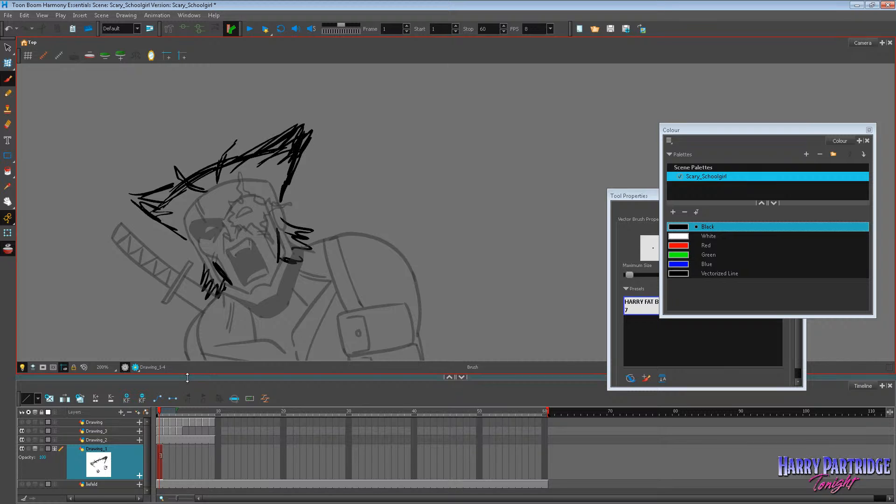
On frame 2 of Drawing_1, draw clean black spiky hair over the rough sketch and close it with a curved hairline across the face.
left_click(165, 451)
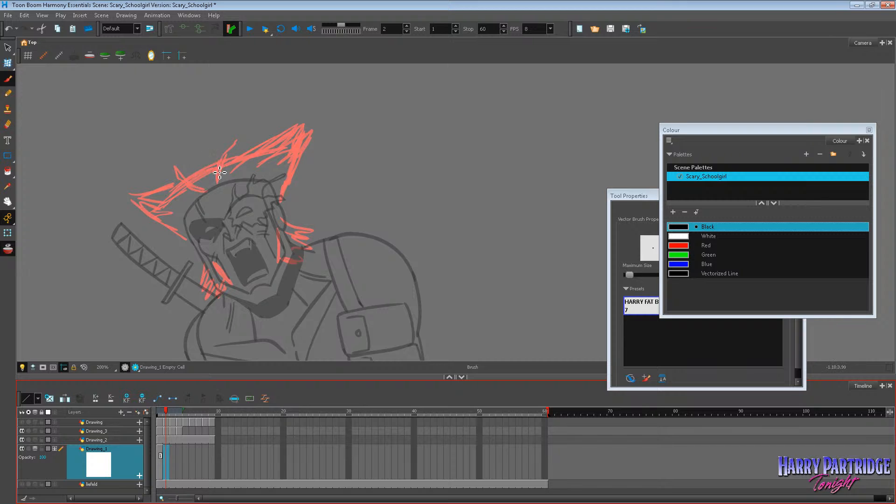
mouse_move(216, 184)
left_mouse_down()
mouse_move(219, 161)
mouse_move(241, 140)
mouse_move(220, 181)
mouse_move(252, 143)
mouse_move(239, 159)
mouse_move(297, 124)
mouse_move(278, 146)
mouse_move(305, 122)
mouse_move(283, 194)
left_mouse_up()
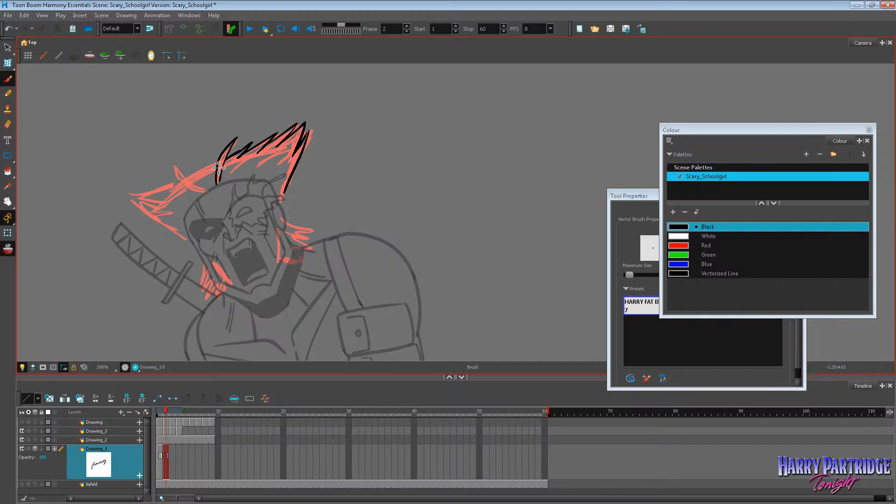
mouse_move(205, 192)
left_mouse_down()
mouse_move(175, 162)
mouse_move(191, 182)
mouse_move(218, 162)
mouse_move(266, 179)
left_mouse_up()
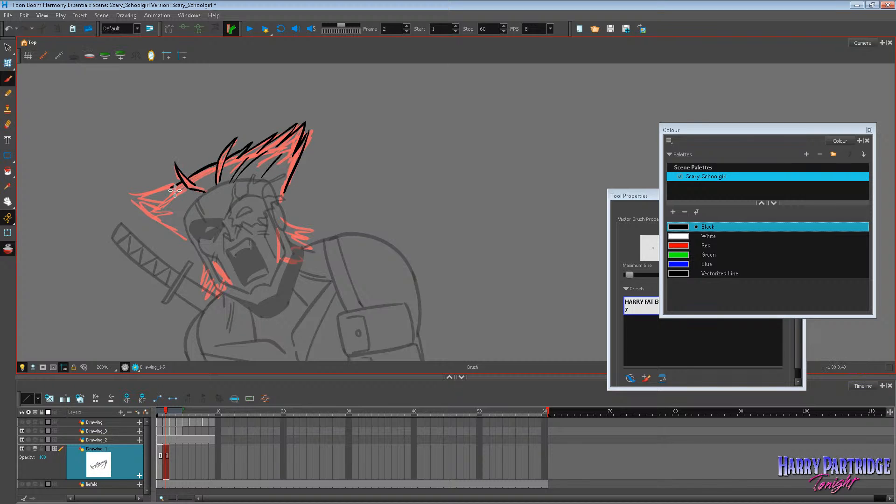
mouse_move(175, 191)
left_mouse_down()
mouse_move(135, 195)
mouse_move(156, 203)
mouse_move(131, 198)
mouse_move(173, 234)
mouse_move(192, 234)
mouse_move(144, 219)
mouse_move(188, 242)
left_mouse_up()
key("ctrl+z")
mouse_move(144, 203)
left_mouse_down()
mouse_move(186, 213)
mouse_move(212, 186)
left_mouse_up()
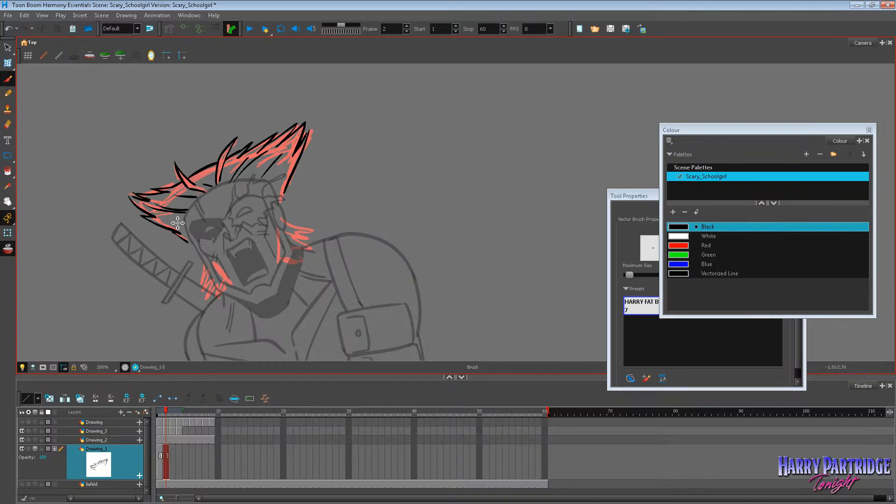
mouse_move(178, 223)
left_mouse_down()
mouse_move(210, 246)
mouse_move(281, 205)
mouse_move(291, 183)
left_mouse_up()
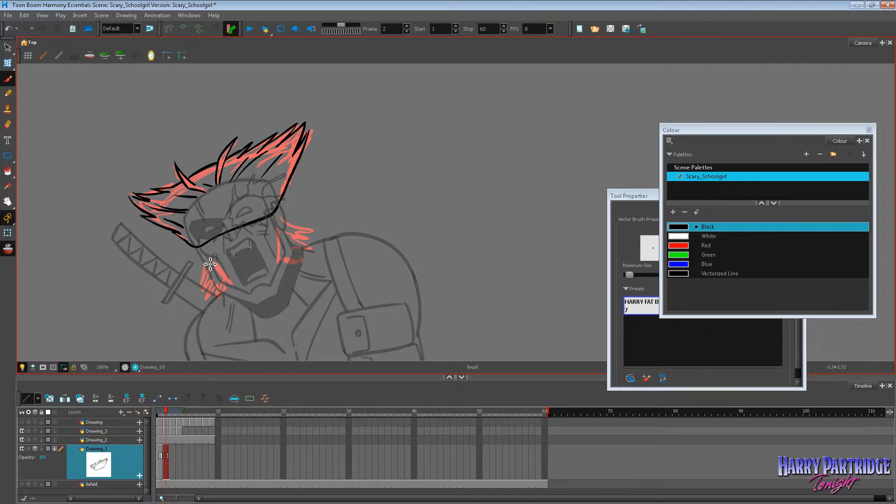
key("ctrl+z")
left_click(158, 448)
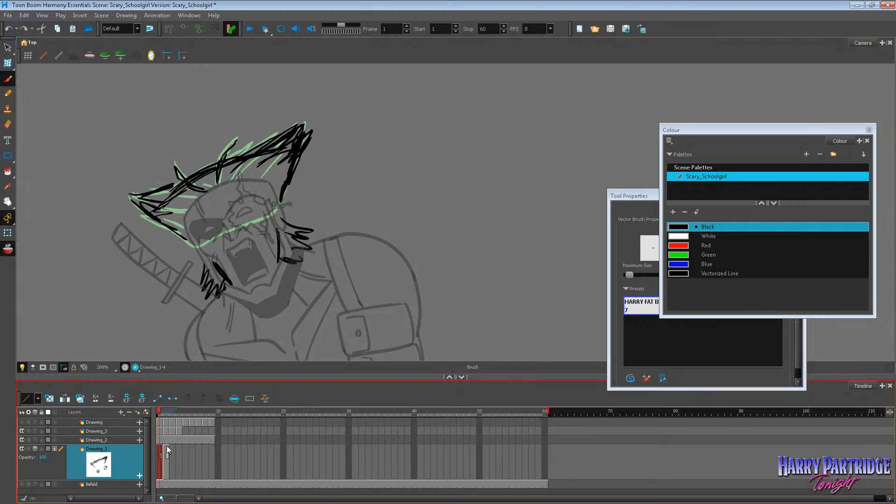
left_click(166, 446)
left_click(172, 449)
left_click(162, 446)
left_click(166, 449)
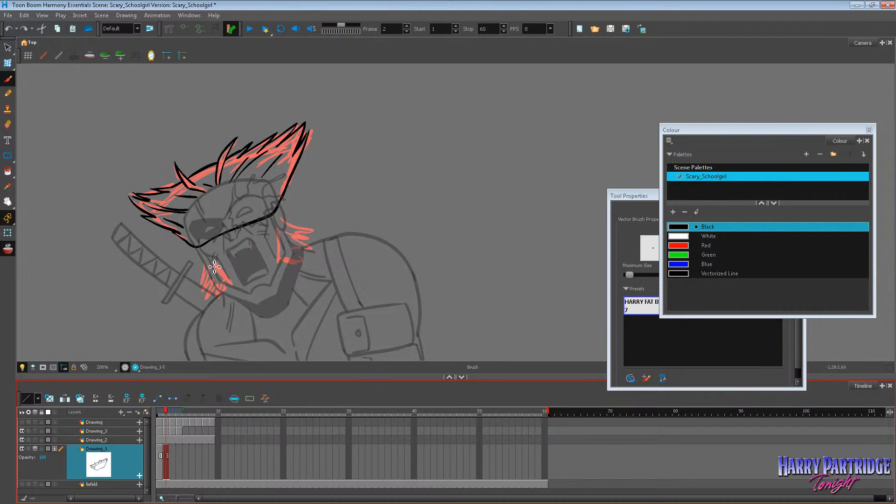
left_click_drag(211, 262, 238, 294)
key("ctrl+z")
key("ctrl+z")
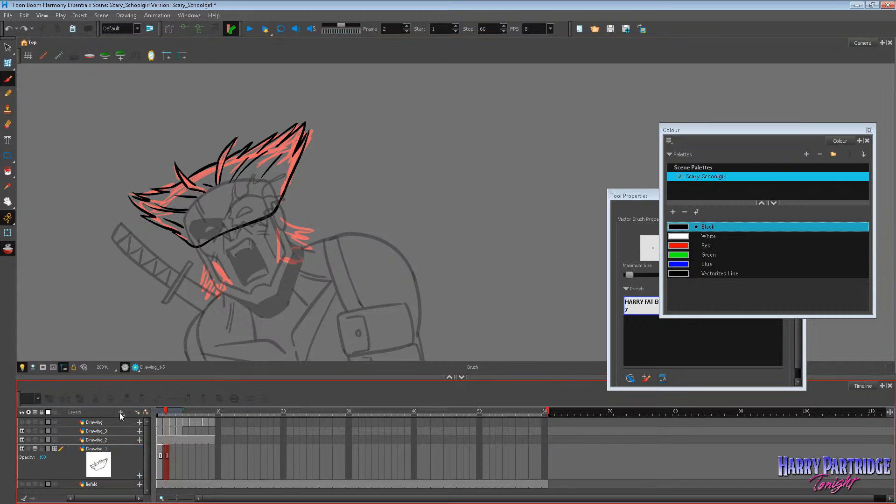
Add a new drawing layer and draw a shaggy black sideburn on its frame 2, on the sword side of the jaw.
right_click(120, 410)
left_click(149, 433)
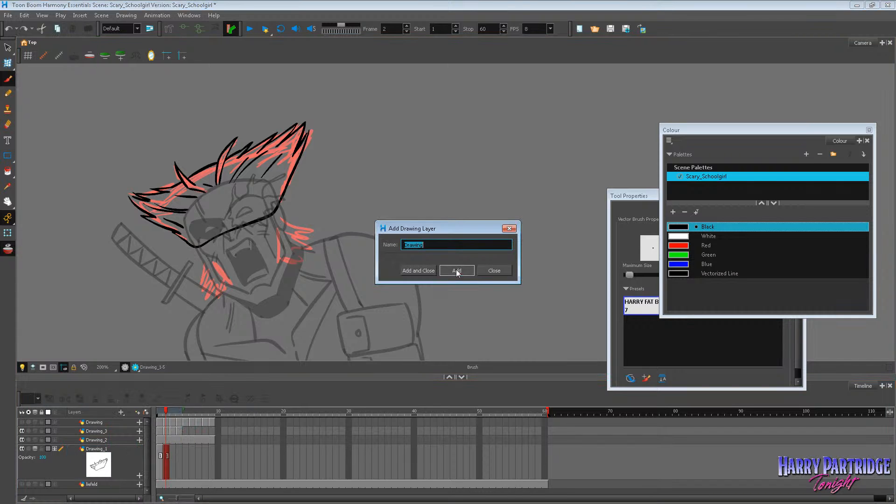
left_click(419, 270)
mouse_move(213, 262)
left_mouse_down()
mouse_move(234, 287)
mouse_move(213, 300)
mouse_move(209, 265)
mouse_move(206, 295)
mouse_move(228, 291)
left_mouse_up()
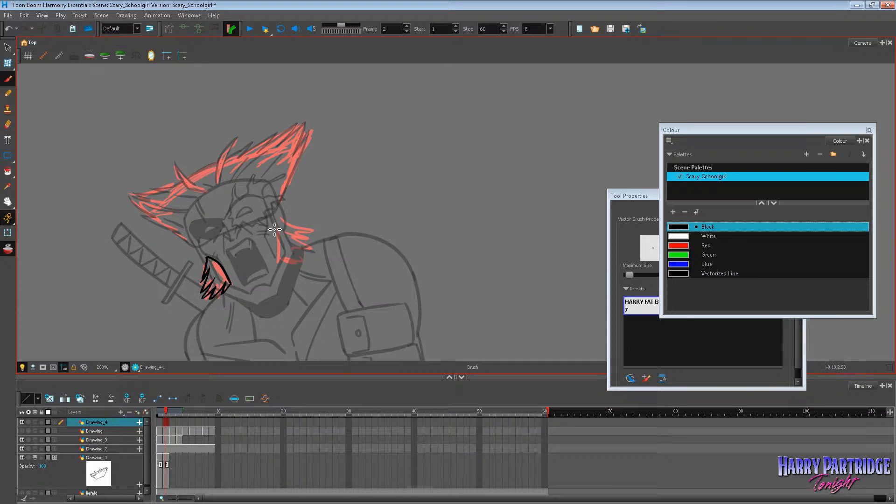
Draw the opposite shaggy sideburn near the ear on frame 2 of Drawing_4, redoing unsatisfactory strokes, and add strand lines inside both sideburns.
mouse_move(273, 223)
left_mouse_down()
mouse_move(277, 258)
mouse_move(295, 228)
mouse_move(307, 234)
mouse_move(285, 227)
mouse_move(309, 234)
left_mouse_up()
key("ctrl+z")
key("ctrl+z")
key("ctrl+z")
mouse_move(287, 260)
left_mouse_down()
mouse_move(313, 254)
mouse_move(299, 250)
mouse_move(312, 239)
mouse_move(292, 241)
mouse_move(318, 244)
mouse_move(294, 252)
mouse_move(313, 248)
mouse_move(314, 239)
mouse_move(303, 252)
mouse_move(313, 254)
mouse_move(296, 251)
mouse_move(319, 246)
mouse_move(274, 241)
mouse_move(293, 245)
left_mouse_up()
key("ctrl+z")
key("ctrl+z")
key("ctrl+z")
left_click_drag(220, 266, 215, 280)
left_click_drag(273, 235, 287, 252)
left_click(166, 459)
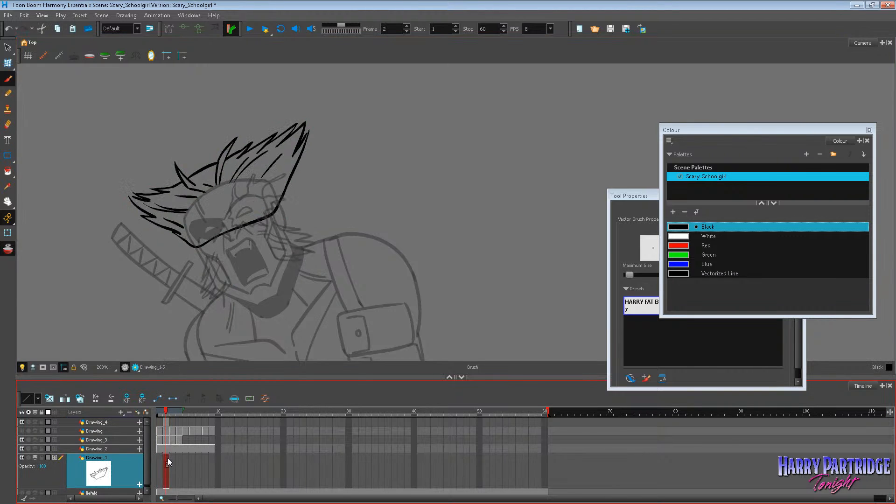
left_click(167, 441)
left_click(166, 446)
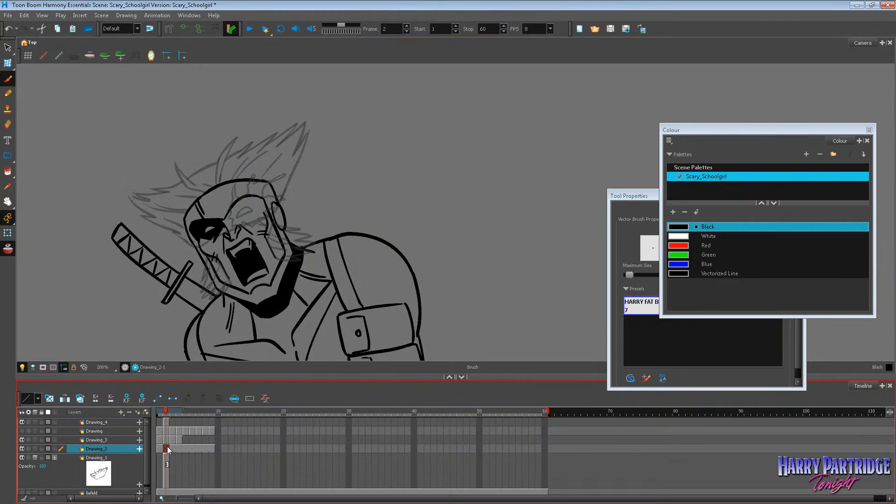
left_click(166, 458)
left_click(167, 423)
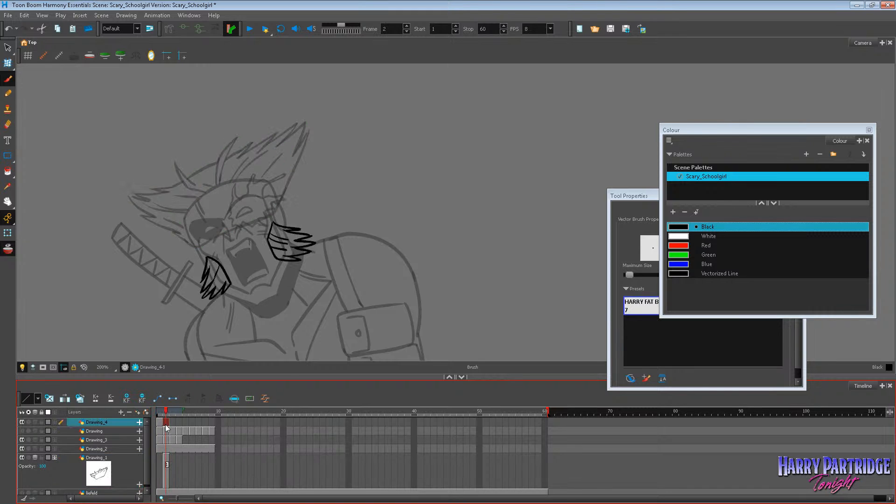
key("Delete")
key("ctrl+z")
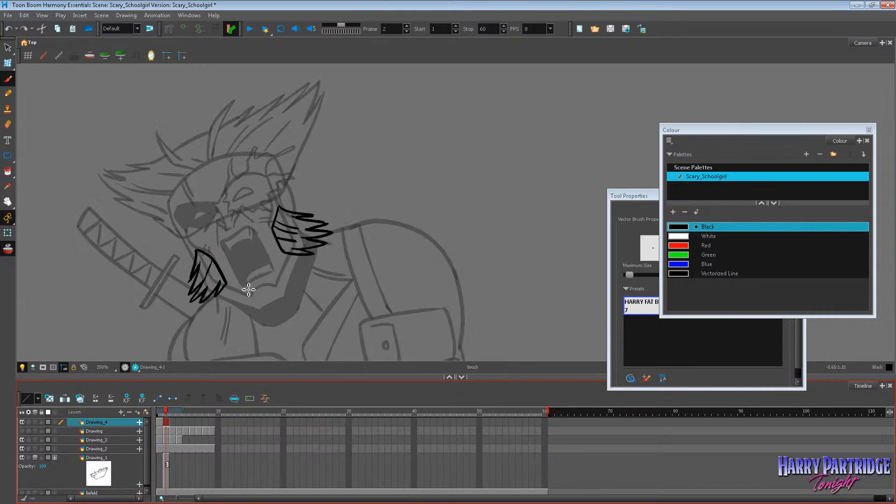
Copy both sideburns from frame 2 of Drawing_4 and paste them onto frame 3 of the same layer.
scroll(247, 289, "up", 3)
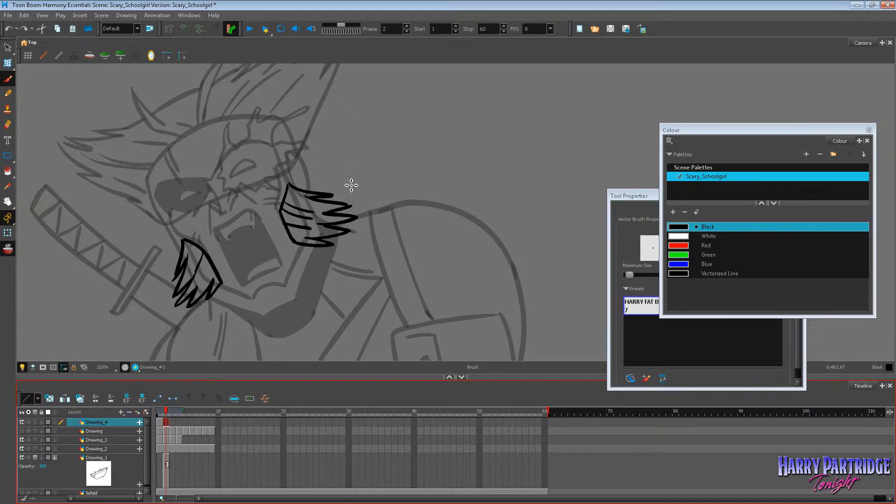
left_click(7, 48)
mouse_move(110, 163)
left_mouse_down()
mouse_move(266, 335)
mouse_move(317, 114)
left_mouse_up()
left_click(25, 16)
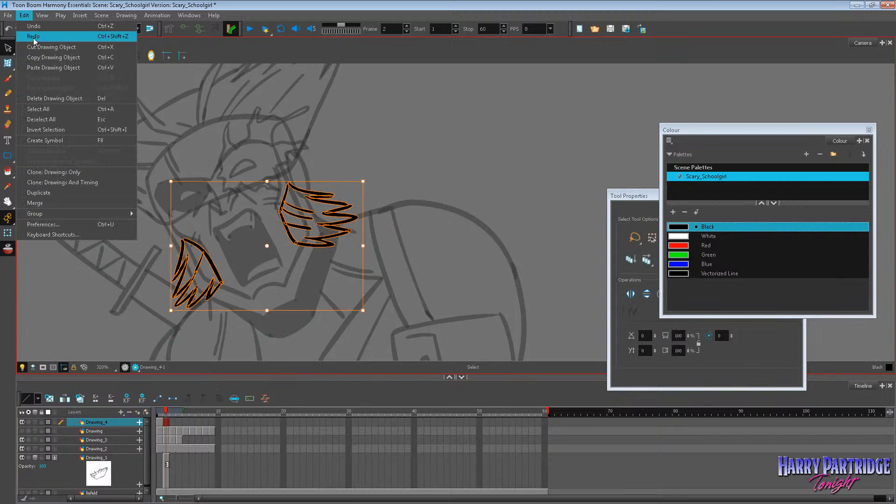
left_click(40, 58)
key(".")
right_click(358, 141)
left_click(379, 200)
left_click(399, 191)
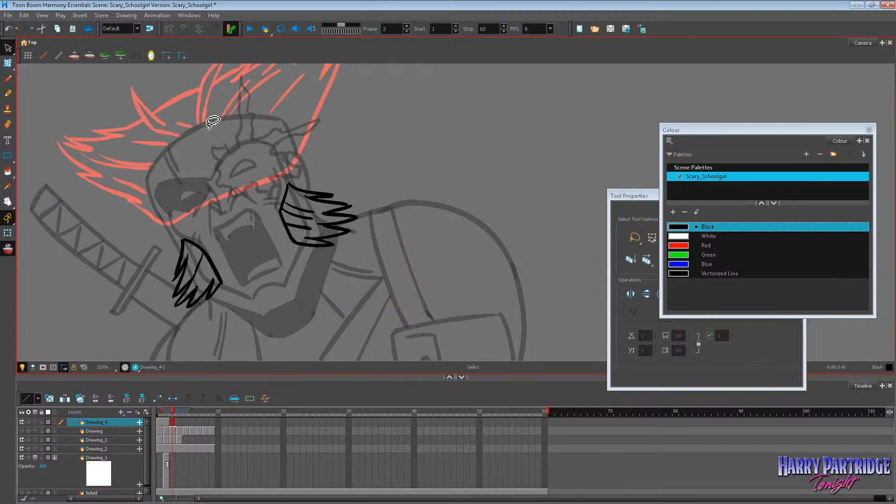
Warp both frame 3 sideburns with the Envelope tool, flaring the sword-side one outward and raising the other's lower edge, and turn off onion skin.
left_click(7, 63)
left_click_drag(286, 235, 371, 227)
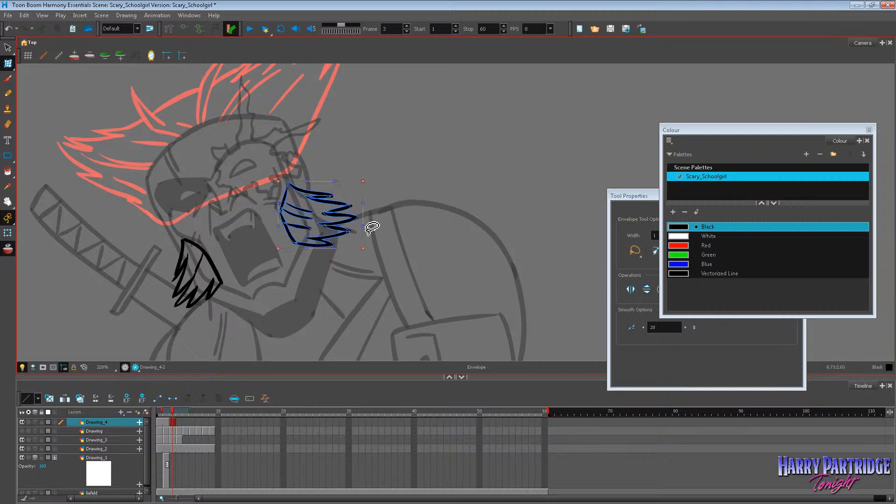
left_click(372, 174)
left_click_drag(168, 209, 209, 303)
left_click(167, 311)
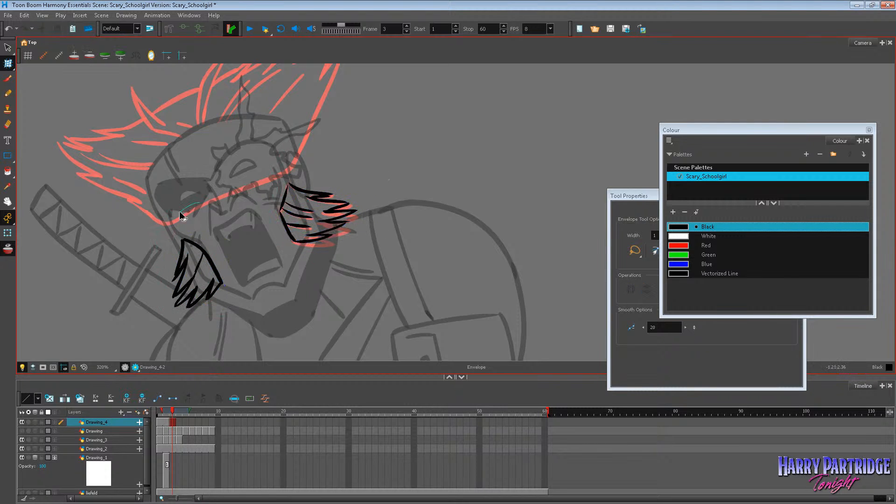
mouse_move(179, 213)
left_mouse_down()
mouse_move(205, 309)
mouse_move(158, 307)
left_mouse_up()
left_click(7, 249)
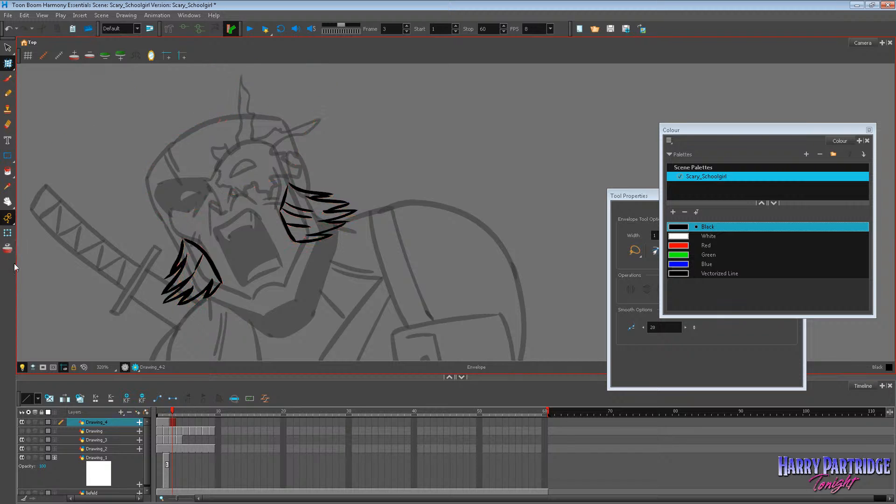
Flip back and forth between frames 2 and 3 to check the sideburns' movement, returning to the Brush tool.
key("comma")
key("period")
key("comma")
key("period")
left_click_drag(189, 226, 194, 227)
left_click(7, 78)
key("comma")
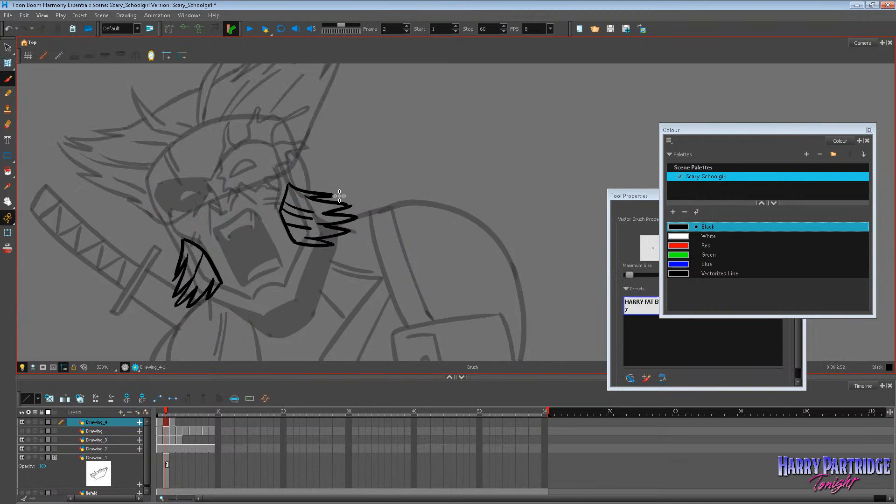
key("period")
key("comma")
key("period")
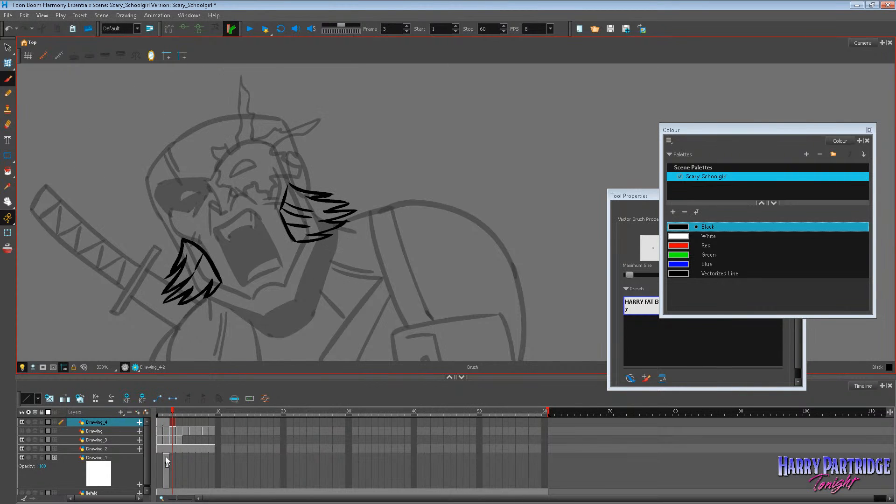
Clear frame 2 of the Drawing_1 layer and turn on onion skin to trace against the frame 1 hair.
left_click(166, 457)
key("Delete")
key("comma")
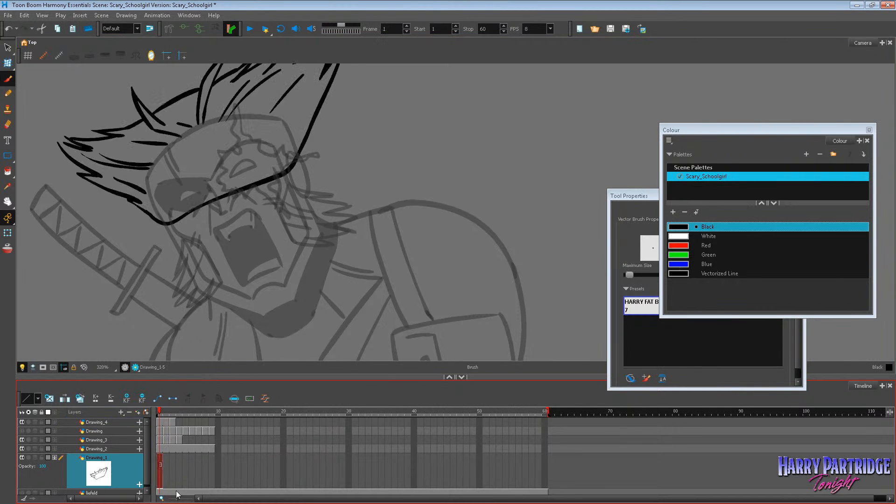
scroll(284, 217, "down", 1)
scroll(279, 200, "down", 1)
scroll(268, 175, "up", 1)
scroll(258, 154, "up", 1)
key("period")
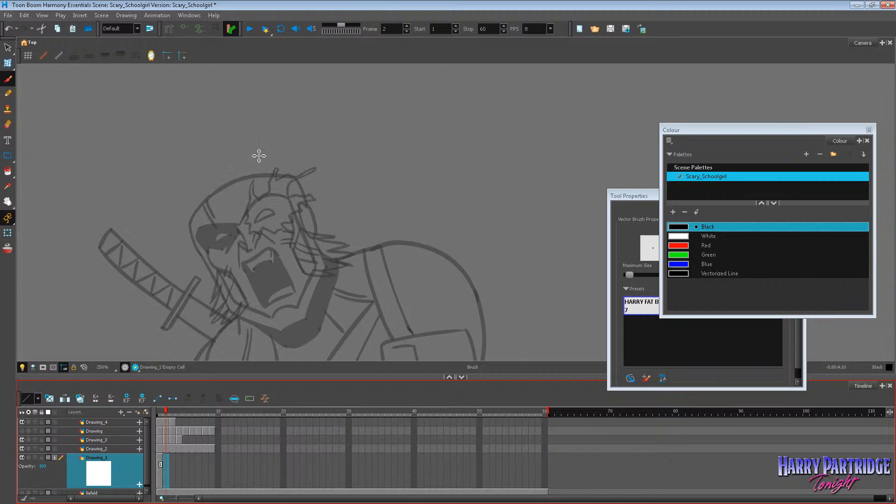
key("comma")
left_click(168, 463)
left_click(8, 248)
key("comma")
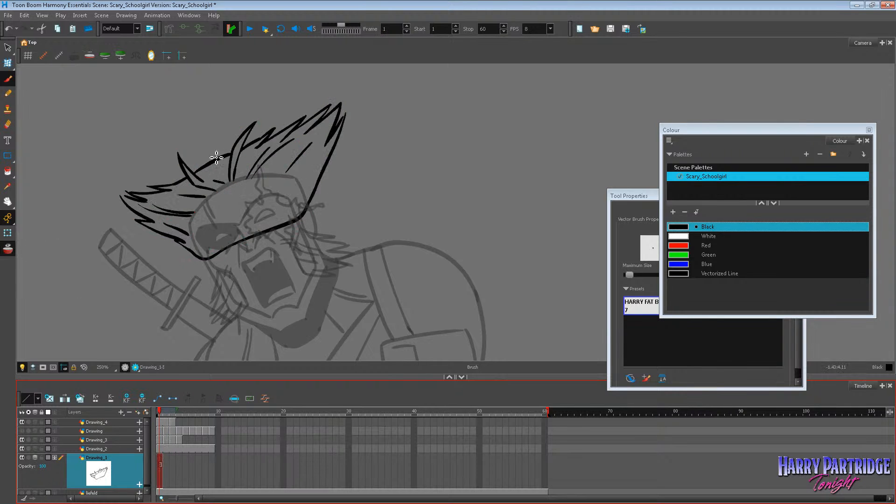
Draw two upright hair tufts at the crown on frame 2 of Drawing_1, redoing the first stroke.
key("period")
left_click_drag(217, 191, 210, 151)
key("ctrl+z")
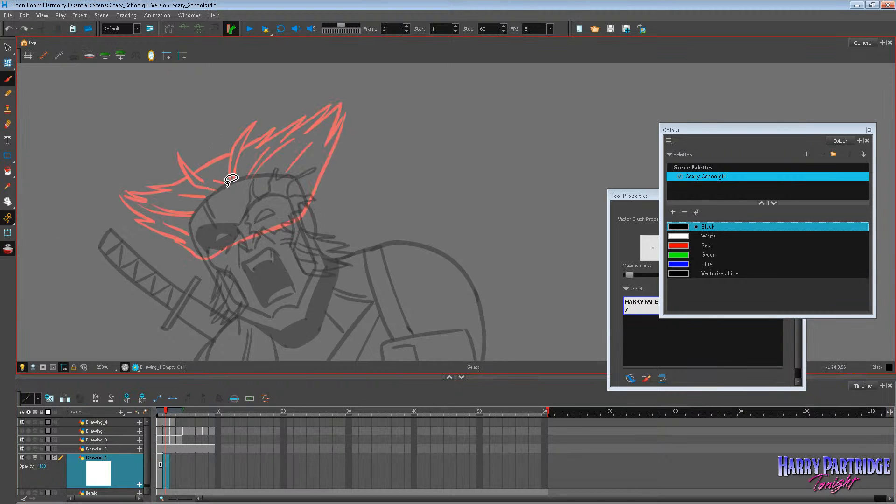
key("comma")
key("period")
mouse_move(221, 189)
left_mouse_down()
mouse_move(206, 146)
mouse_move(221, 188)
mouse_move(273, 137)
mouse_move(269, 155)
mouse_move(234, 182)
left_mouse_up()
key("comma")
key("period")
key("comma")
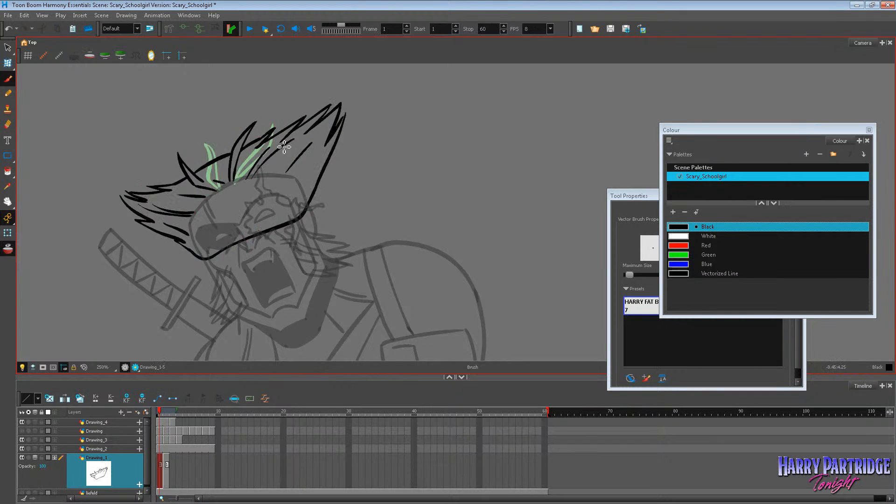
Draw the jagged hair spikes and close the hair's outer and lower outline across the face on frame 2.
key("period")
mouse_move(272, 148)
left_mouse_down()
mouse_move(319, 122)
mouse_move(303, 146)
mouse_move(344, 124)
mouse_move(334, 141)
mouse_move(348, 131)
mouse_move(300, 215)
left_mouse_up()
key("comma")
key("period")
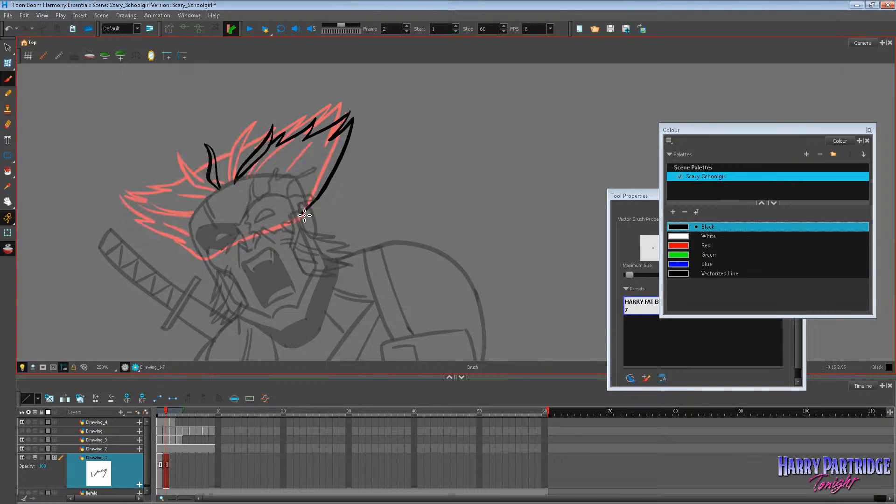
key("comma")
key("period")
mouse_move(255, 153)
left_mouse_down()
mouse_move(212, 176)
mouse_move(179, 176)
mouse_move(183, 190)
mouse_move(150, 175)
mouse_move(164, 193)
mouse_move(146, 183)
mouse_move(142, 212)
mouse_move(189, 250)
mouse_move(304, 212)
left_mouse_up()
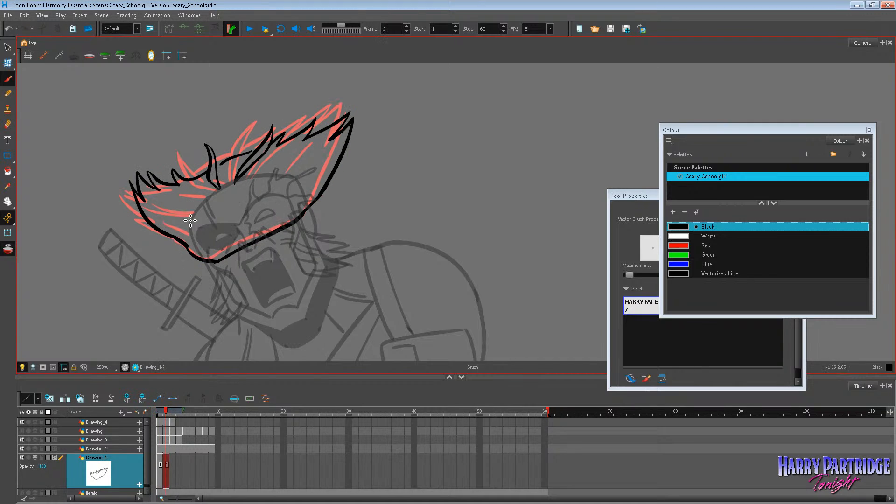
Add strand lines inside the sword-side hair, crown and large opposite spike on frame 2, comparing with frame 1.
mouse_move(154, 197)
left_mouse_down()
mouse_move(205, 211)
mouse_move(196, 234)
left_mouse_up()
key("comma")
mouse_move(181, 193)
left_mouse_down()
mouse_move(211, 201)
mouse_move(231, 187)
left_mouse_up()
key("period")
key("comma")
key("period")
left_click_drag(286, 148, 264, 175)
mouse_move(313, 148)
left_mouse_down()
mouse_move(301, 165)
mouse_move(334, 152)
mouse_move(305, 189)
left_mouse_up()
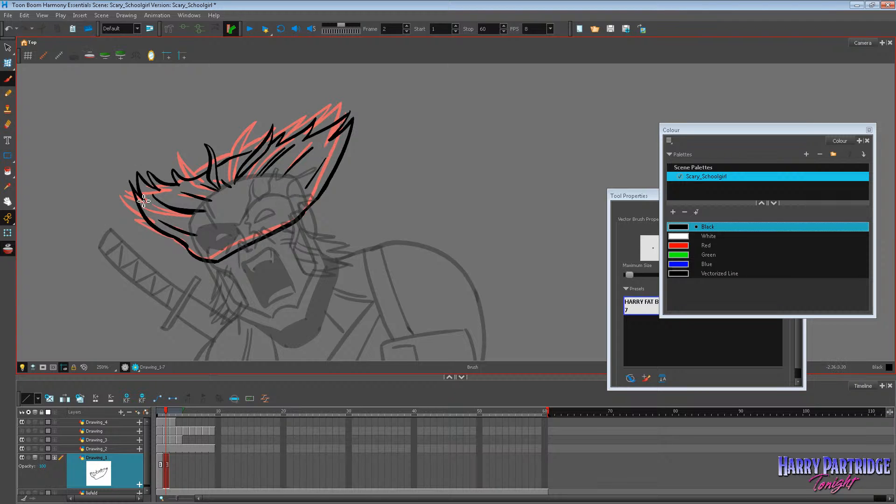
Shift both Drawing_1 hair drawings one frame later to frames 2 and 3, and turn on onion skin.
key("Return")
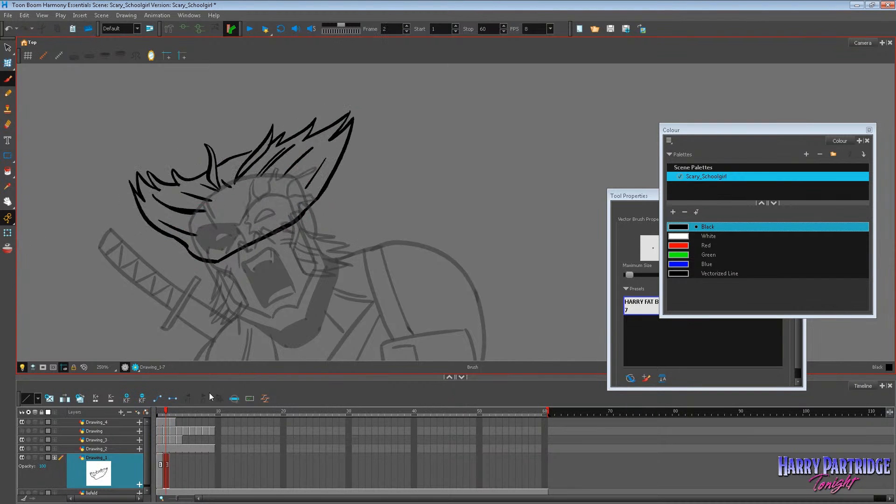
left_click(173, 462)
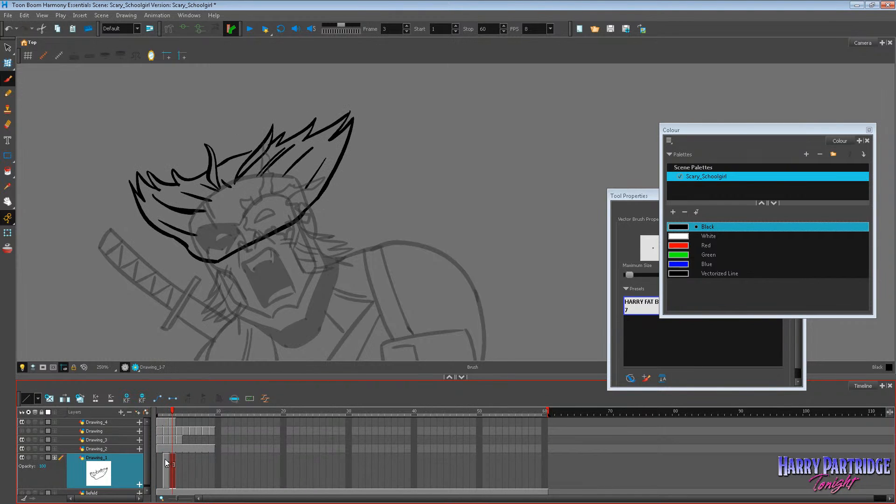
left_click(163, 463)
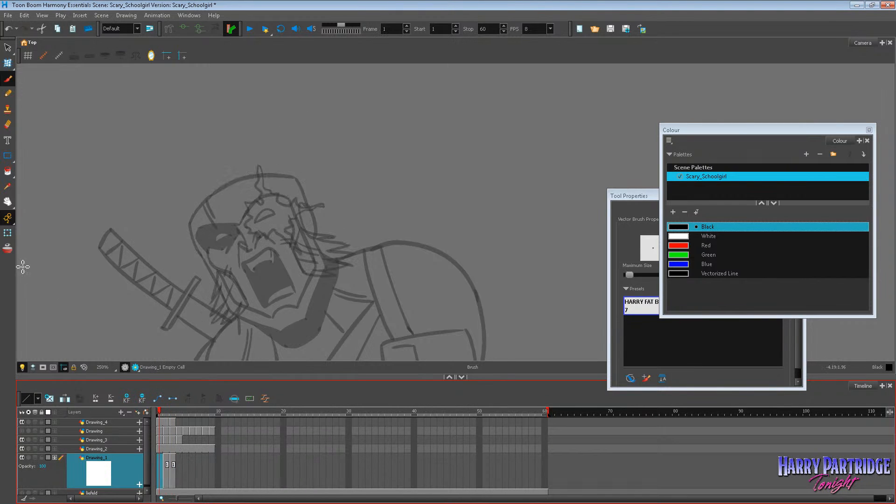
key("alt+o")
left_click(105, 57)
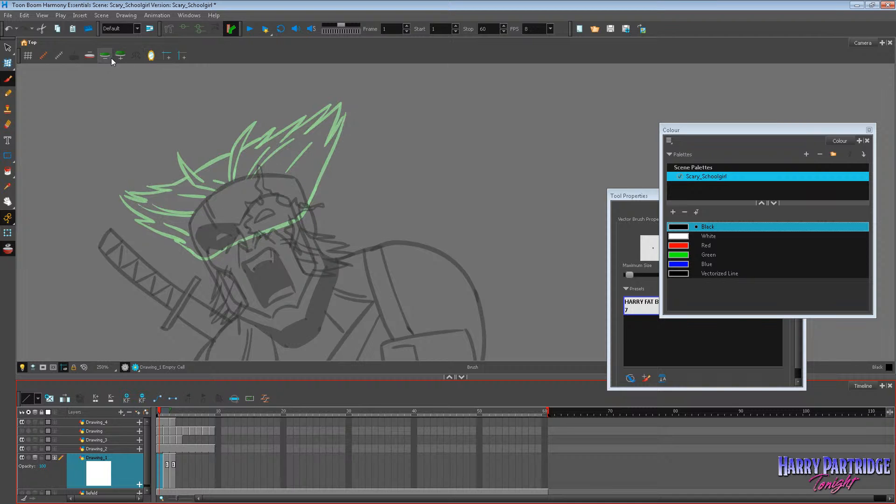
key("period")
key("period")
key("period")
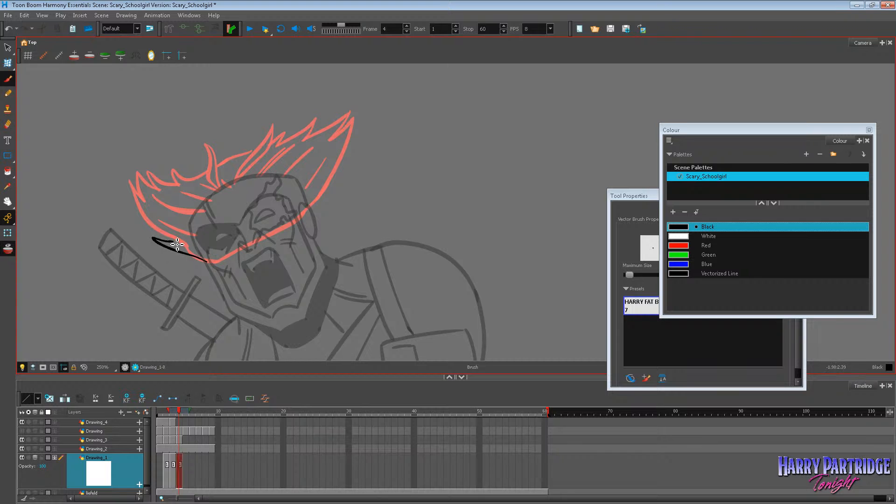
key("comma")
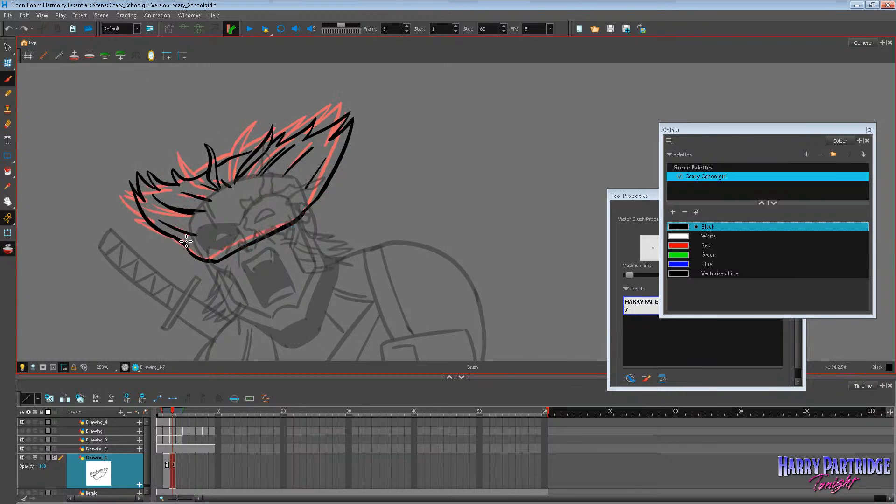
key("comma")
key("period")
key("period")
key("comma")
key("comma")
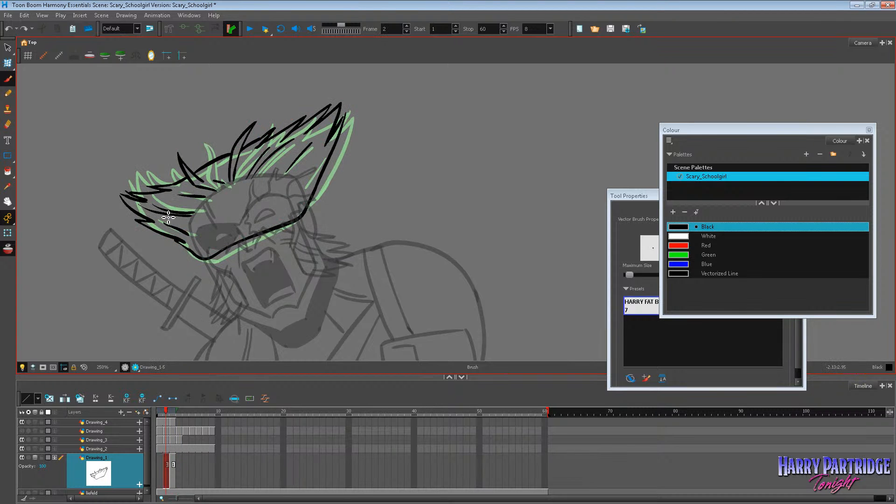
Draw the jagged sword-side hair spikes on the empty frame 1 of Drawing_1, slightly lower than those on frame 2.
key("comma")
mouse_move(148, 201)
left_mouse_down()
mouse_move(122, 212)
mouse_move(160, 229)
mouse_move(137, 235)
mouse_move(199, 256)
mouse_move(170, 194)
mouse_move(159, 192)
mouse_move(185, 183)
left_mouse_up()
key("period")
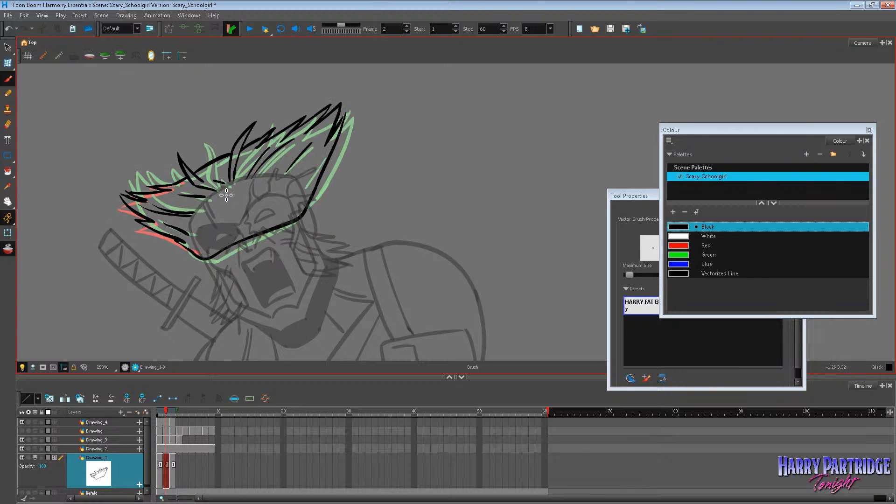
key("period")
key("period")
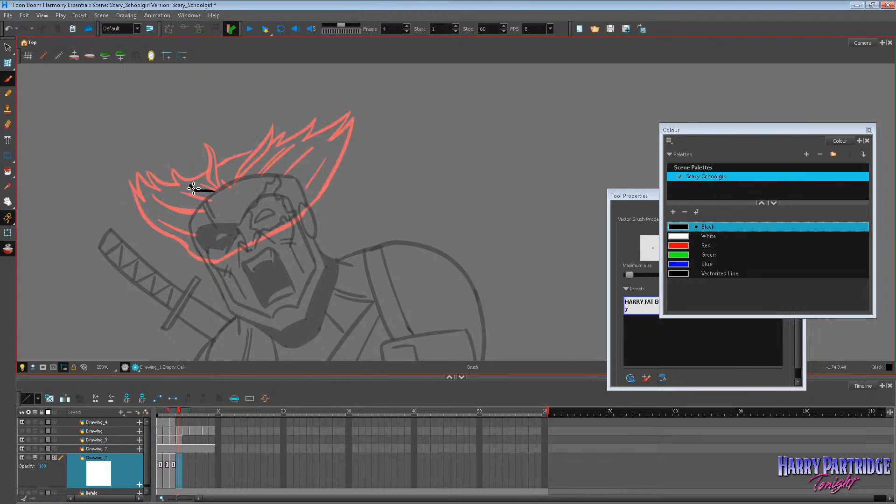
Draw the curved hair tufts along the crown on frame 1, comparing their positions with the following frames.
key("comma")
key("comma")
key("comma")
left_click_drag(215, 194, 199, 192)
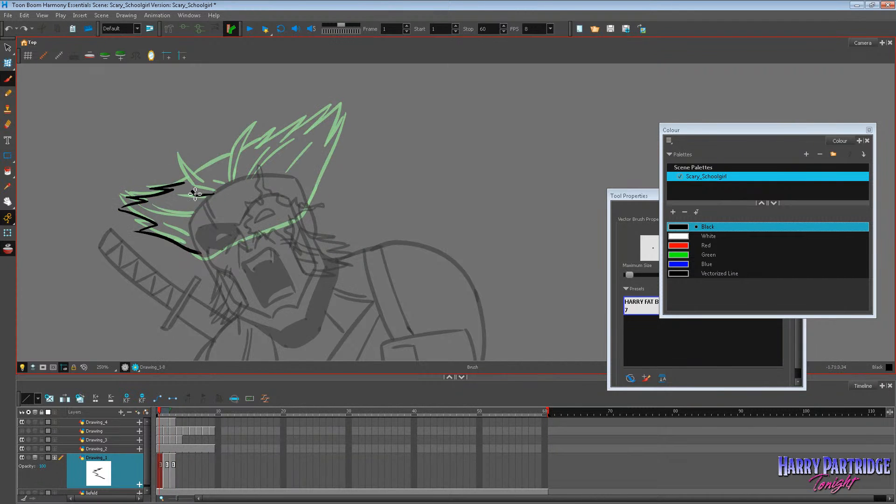
mouse_move(191, 158)
left_mouse_down()
mouse_move(201, 193)
mouse_move(193, 159)
left_mouse_up()
key("period")
key("period")
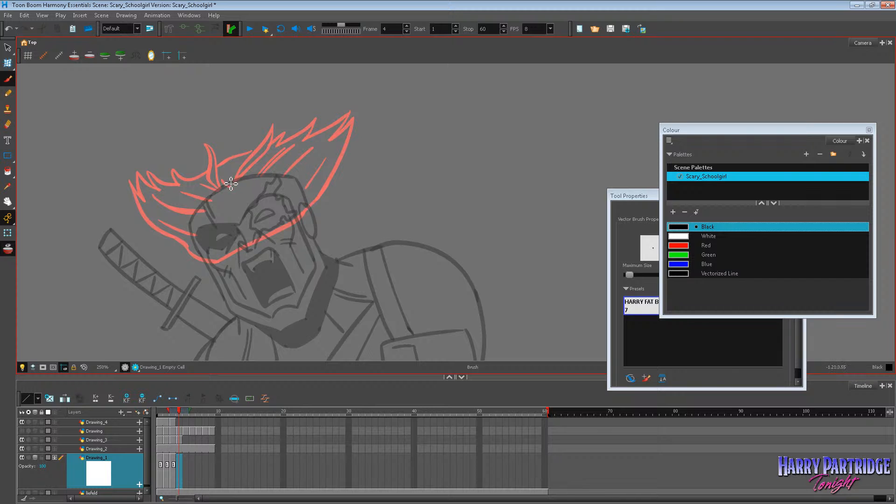
key("comma")
key("comma")
mouse_move(228, 183)
left_mouse_down()
mouse_move(258, 153)
mouse_move(219, 166)
mouse_move(239, 158)
left_mouse_up()
key("period")
key("period")
key("period")
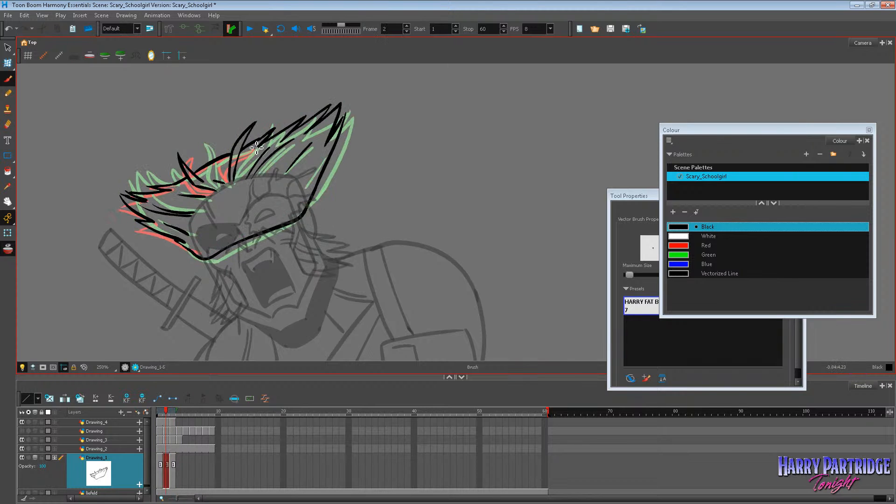
Draw the large spiked hair sweep opposite the sword on frame 1 and close the lower outline across the face.
key("comma")
key("comma")
key("comma")
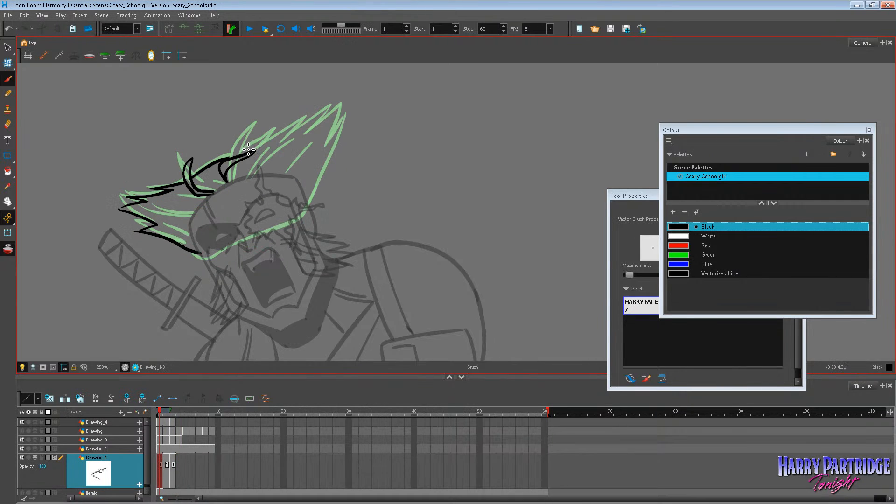
left_click_drag(231, 156, 263, 129)
mouse_move(264, 129)
left_mouse_down()
mouse_move(300, 114)
mouse_move(341, 105)
mouse_move(319, 141)
mouse_move(310, 215)
mouse_move(261, 240)
mouse_move(203, 252)
left_mouse_up()
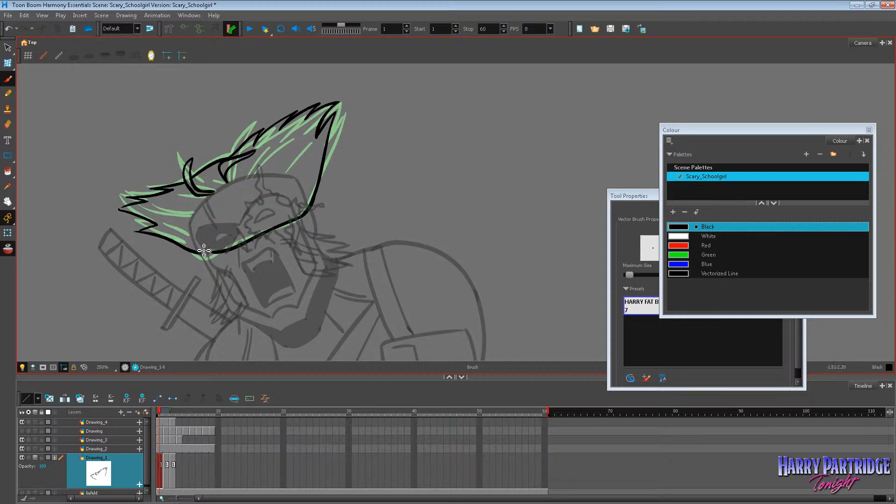
Turn off onion skin and add strand lines inside the sword-side hair on frame 1, comparing it with frame 2.
key("period")
key("comma")
key("period")
key("period")
left_click(8, 249)
key("comma")
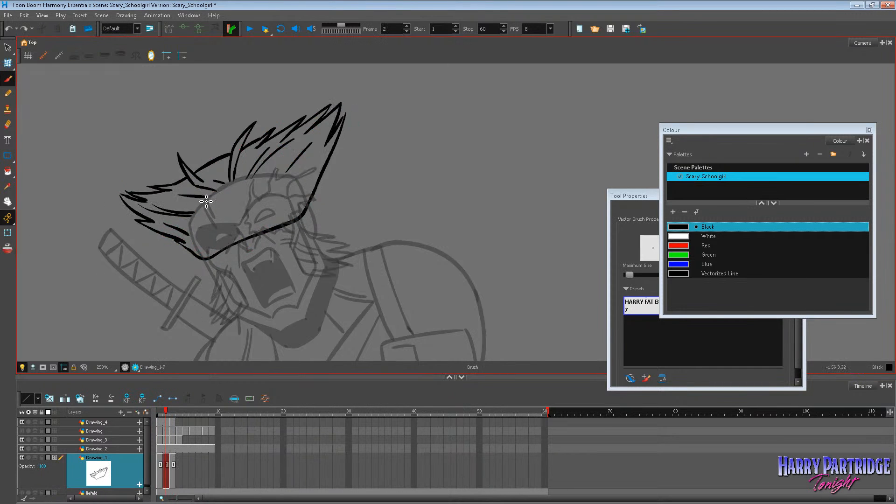
key("comma")
key("period")
key("comma")
key("period")
key("comma")
key("period")
key("comma")
key("period")
key("comma")
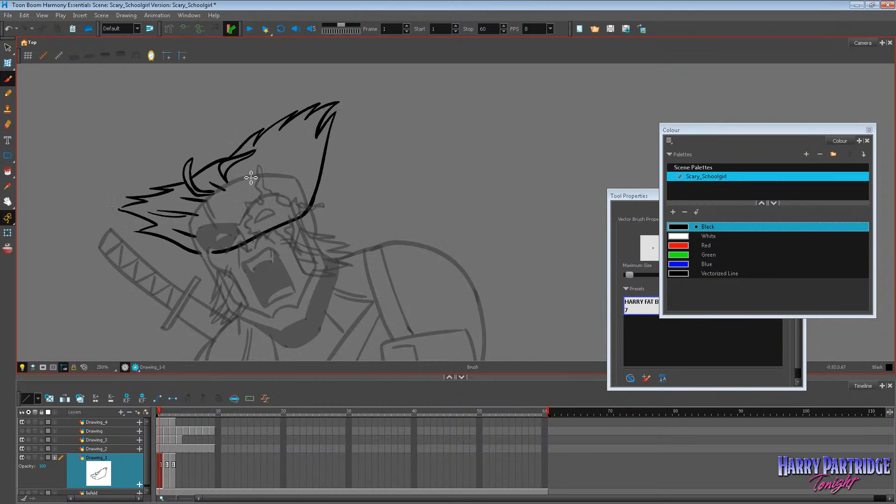
Flip back and forth through frames 1 to 3 to check the spiky hair's movement on the whole figure.
key("period")
key("comma")
key("period")
key("comma")
key("period")
key("period")
key("comma")
key("comma")
key("period")
key("period")
key("1")
key("comma")
key("comma")
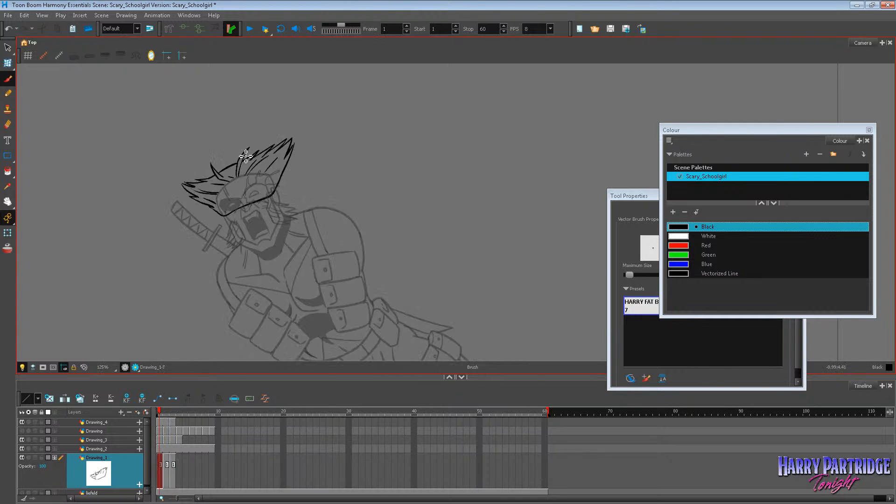
key("period")
key("period")
key("comma")
key("comma")
scroll(266, 177, "down", 5)
key("period")
key("period")
key("comma")
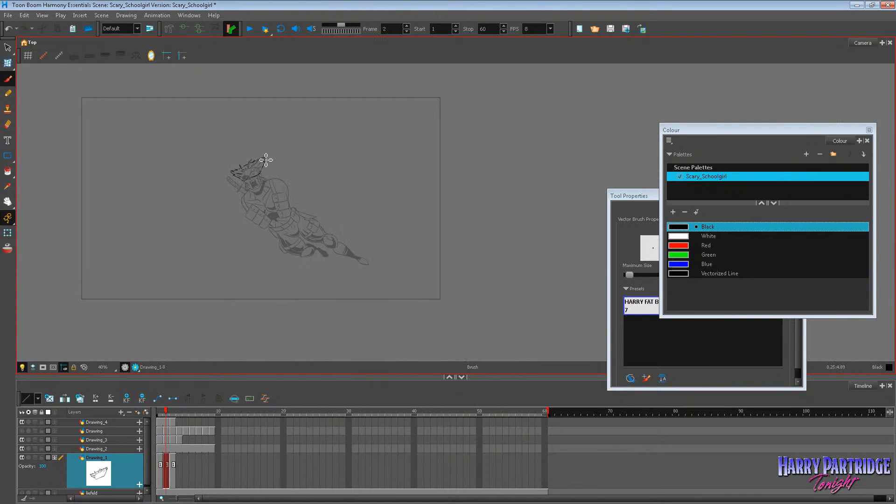
key("comma")
key("period")
scroll(266, 165, "up", 3)
key("comma")
key("period")
key("period")
scroll(253, 172, "up", 5)
key("comma")
key("comma")
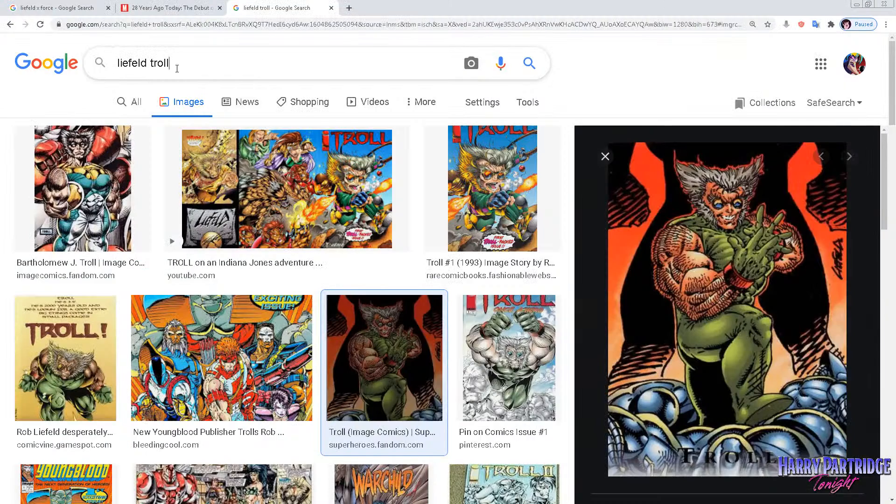
Switch to the browser and search Google Images for "liefeld deadlock".
left_click_drag(176, 64, 153, 64)
type("deadloc")
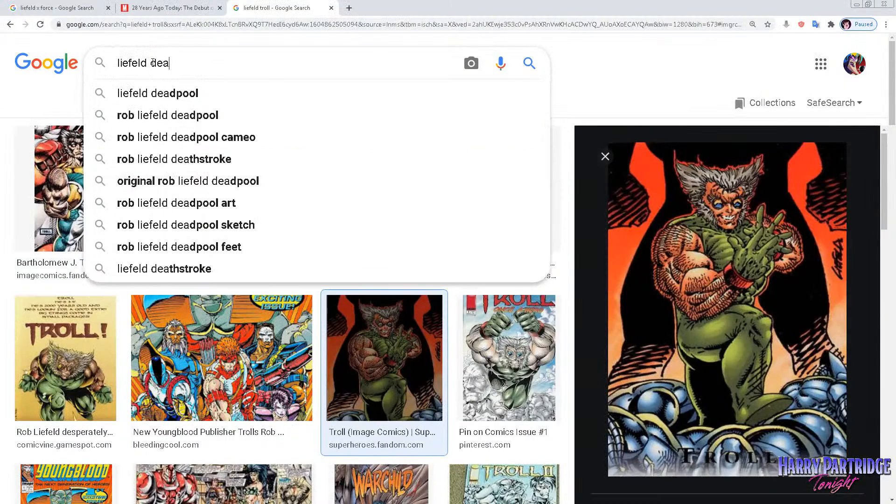
type("k")
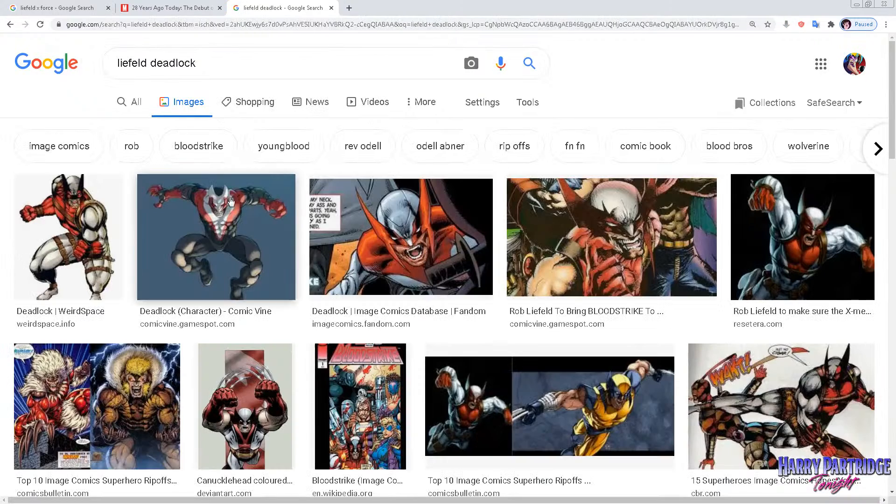
Preview several Deadlock image results, including the Comic Vine, Image Comics Database and WeirdSpace pictures, to study the character's design.
left_click(252, 232)
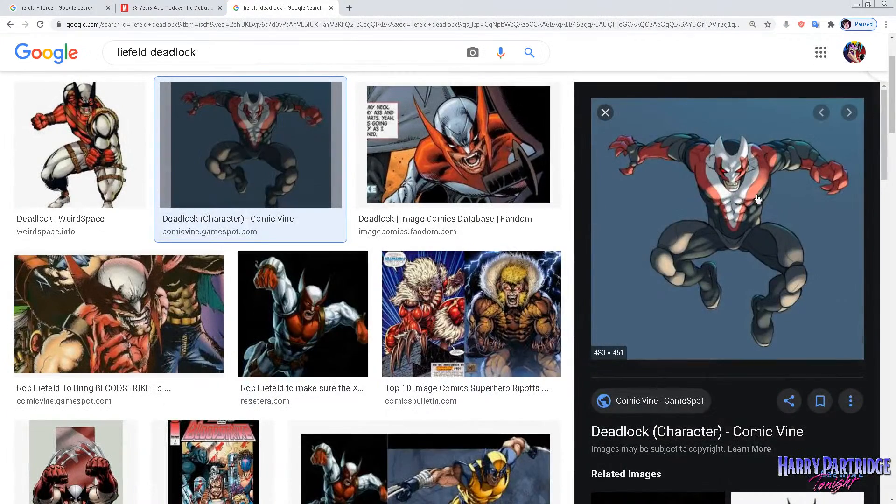
scroll(759, 209, "up", 1)
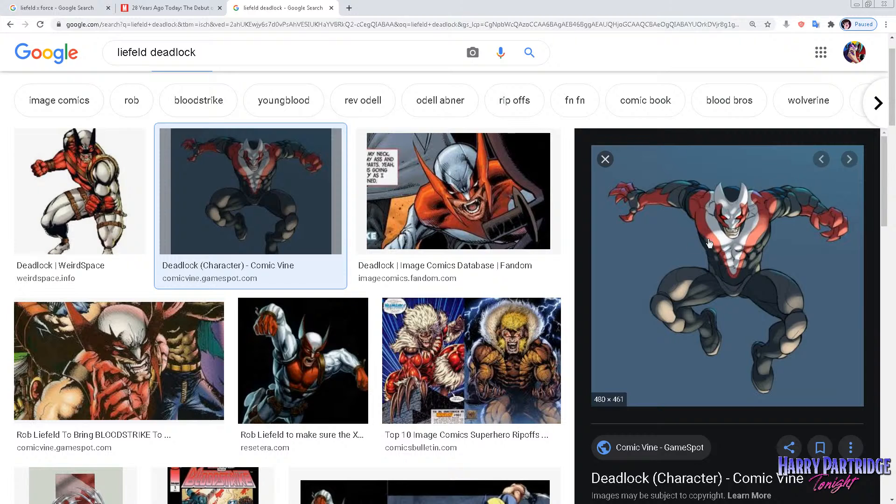
left_click(182, 352)
scroll(757, 187, "up", 1)
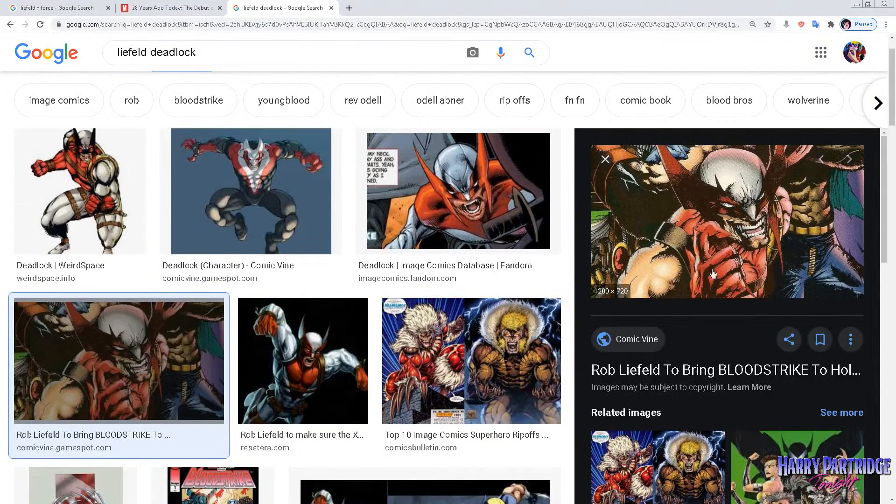
left_click(498, 213)
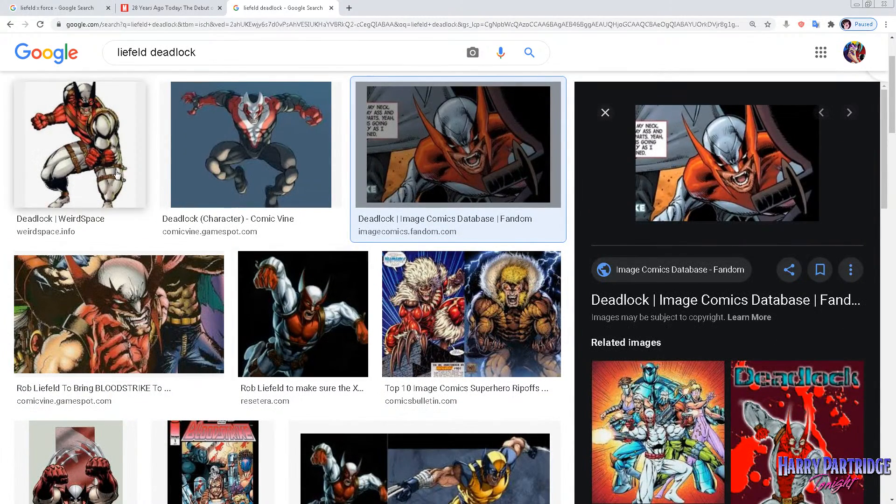
left_click(142, 172)
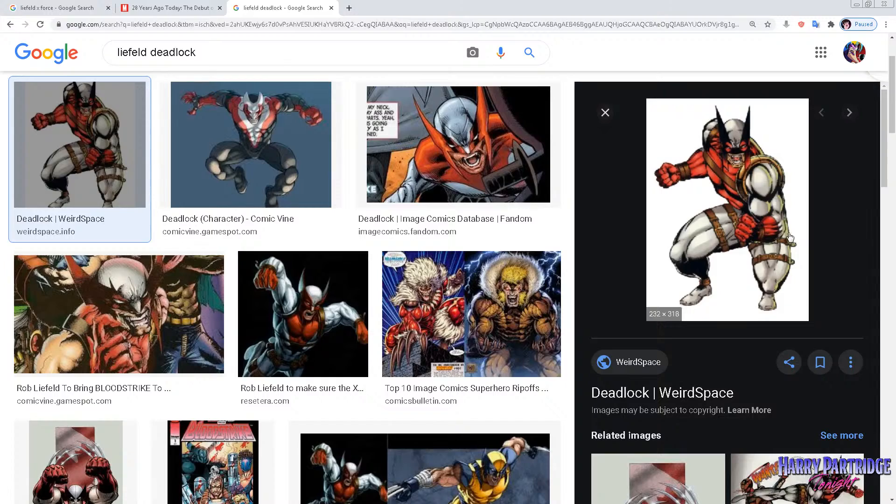
scroll(520, 207, "down", 3)
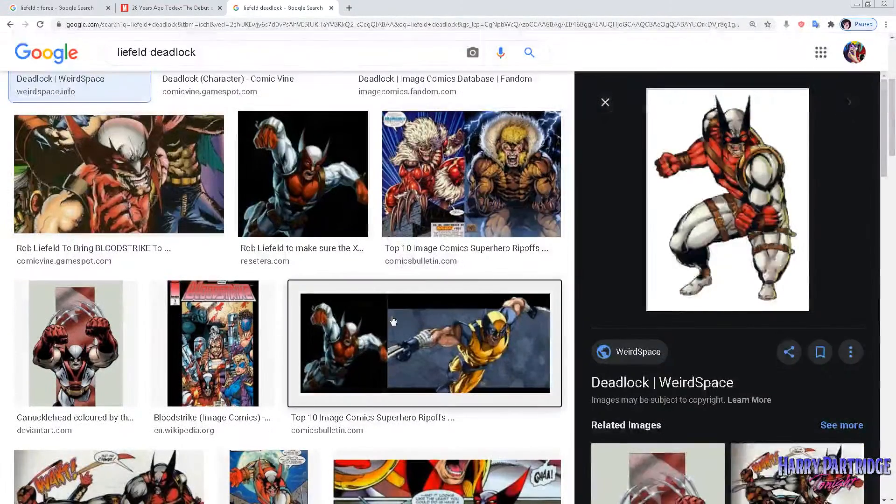
Preview the Comics Bulletin Deadlock and Wolverine comparison and the CBR fight panel, browsing the related images.
left_click(490, 336)
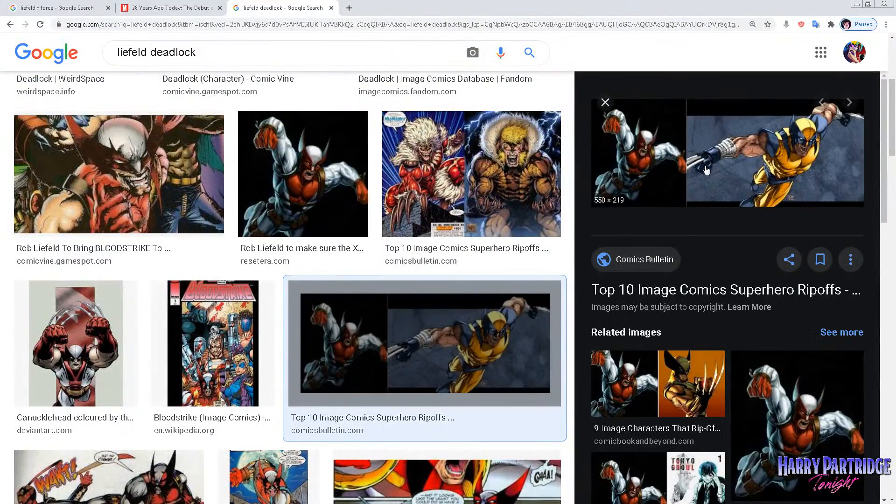
scroll(656, 170, "down", 2)
scroll(475, 234, "down", 1)
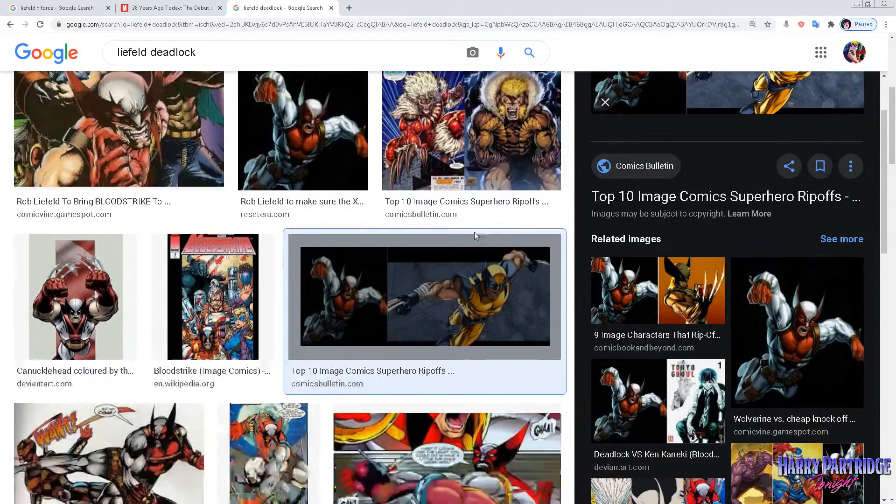
scroll(474, 232, "down", 1)
left_click(109, 420)
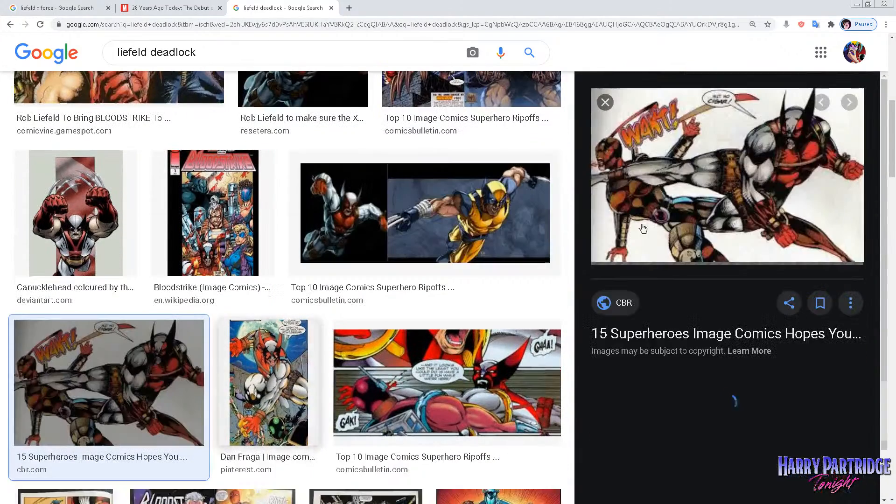
scroll(693, 254, "down", 2)
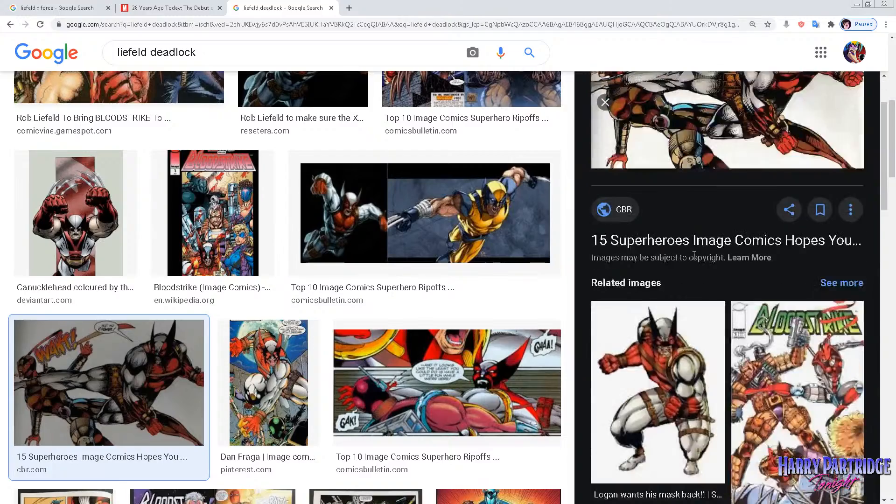
scroll(694, 254, "down", 3)
scroll(554, 268, "down", 3)
scroll(643, 267, "up", 5)
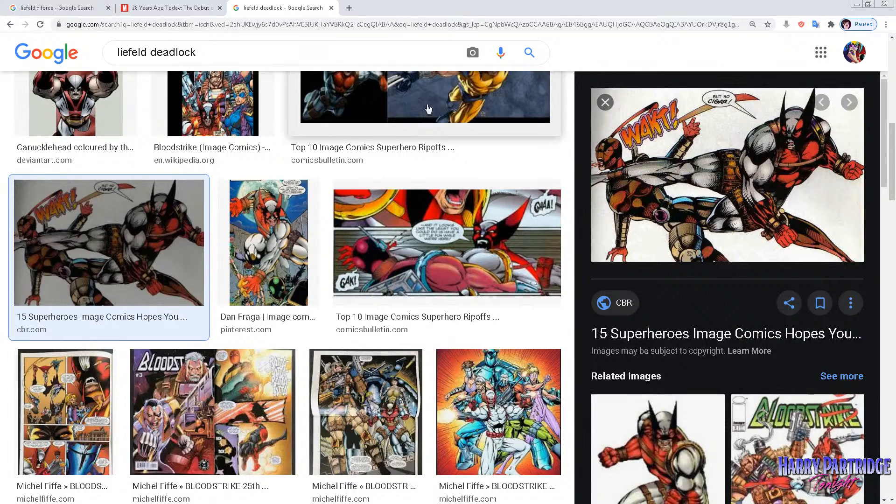
Look through further Deadlock image results and check the X-Force #1 cover in the Marvel article.
scroll(296, 242, "down", 5)
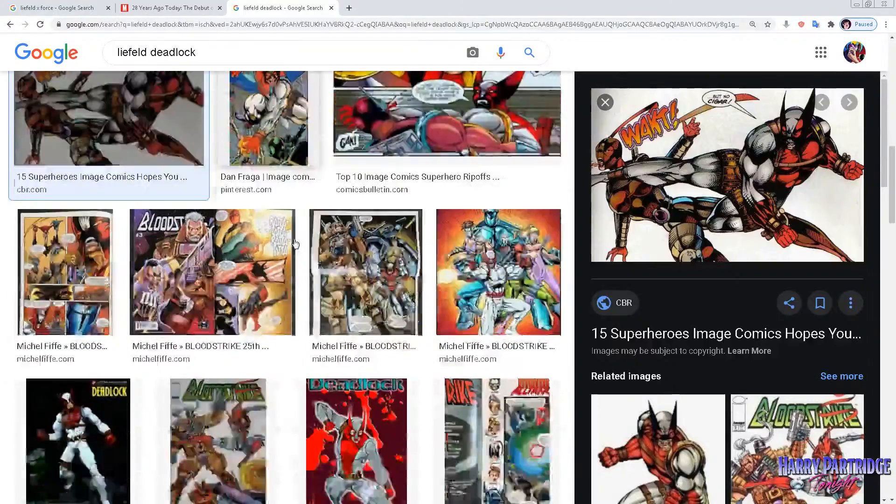
scroll(296, 239, "down", 2)
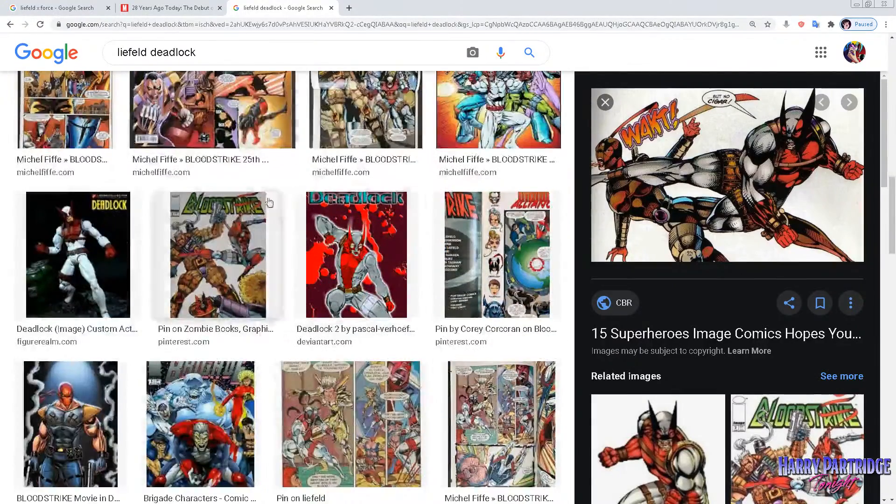
left_click(162, 9)
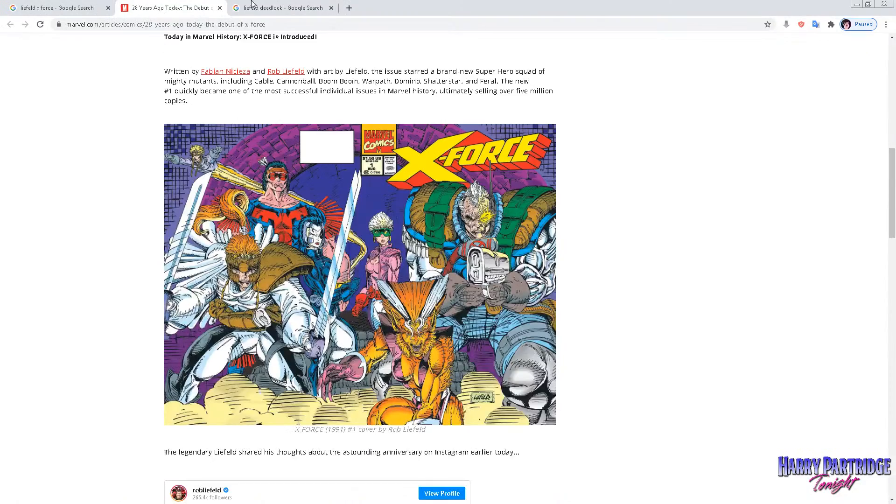
left_click(252, 6)
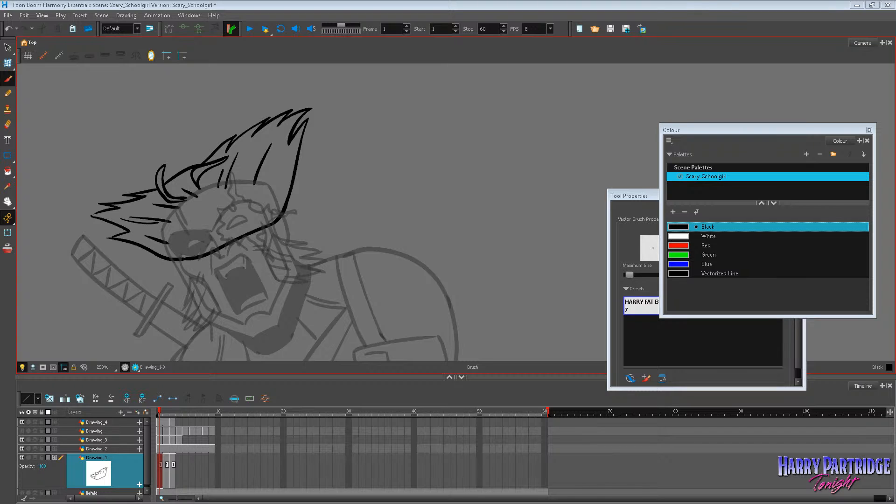
Switch back to Toon Boom Harmony and flip through frames 1 to 3 to review the hair movement.
left_click(8, 79)
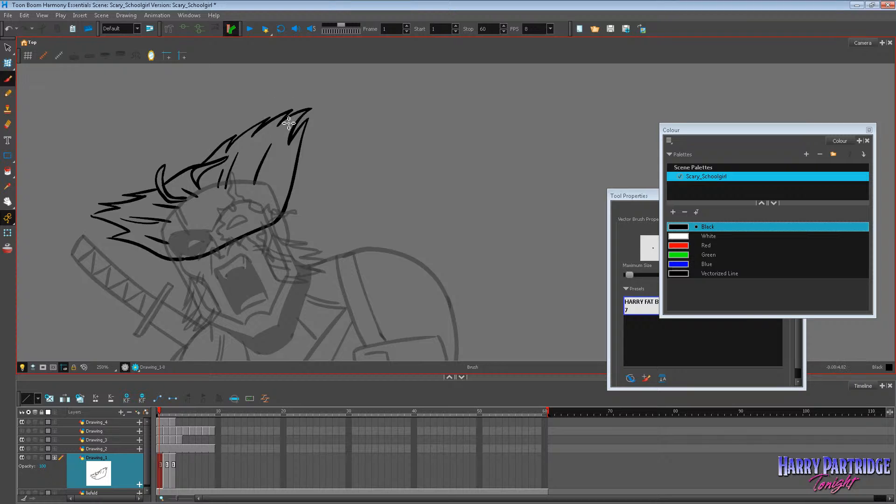
key("period")
key("period")
key("comma")
key("period")
scroll(414, 222, "down", 6)
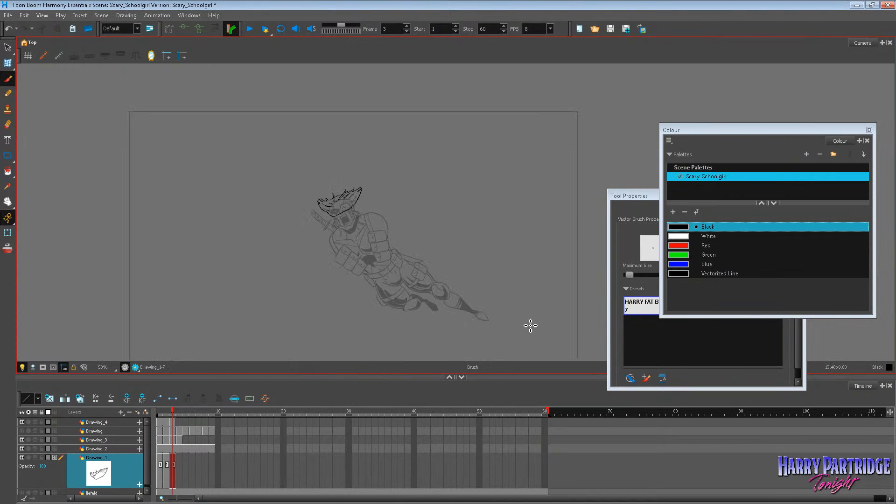
scroll(530, 326, "up", 2)
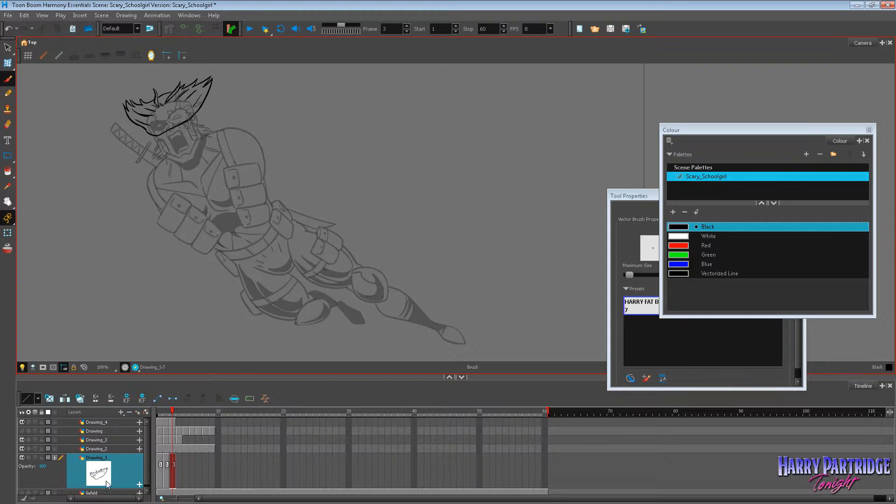
Show the liefeld rough sketch layer on frame 1 and add a new drawing layer above the Drawing_1 hair layer.
left_click(161, 463)
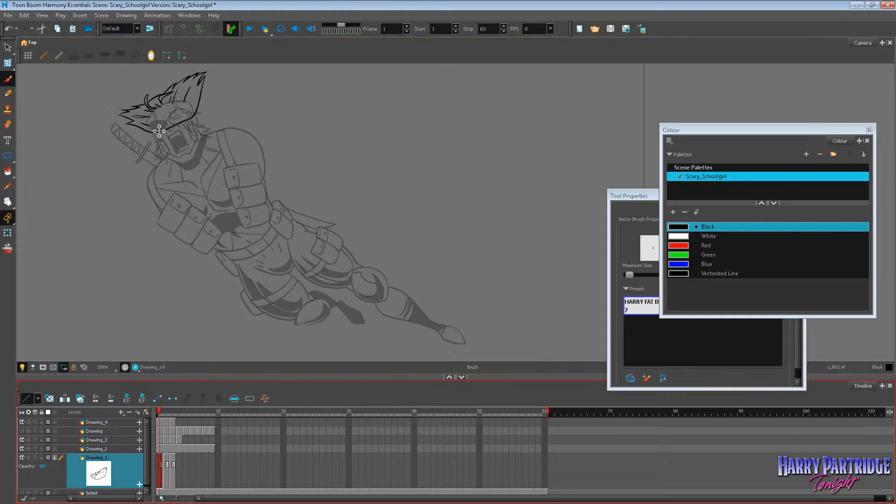
left_click(22, 493)
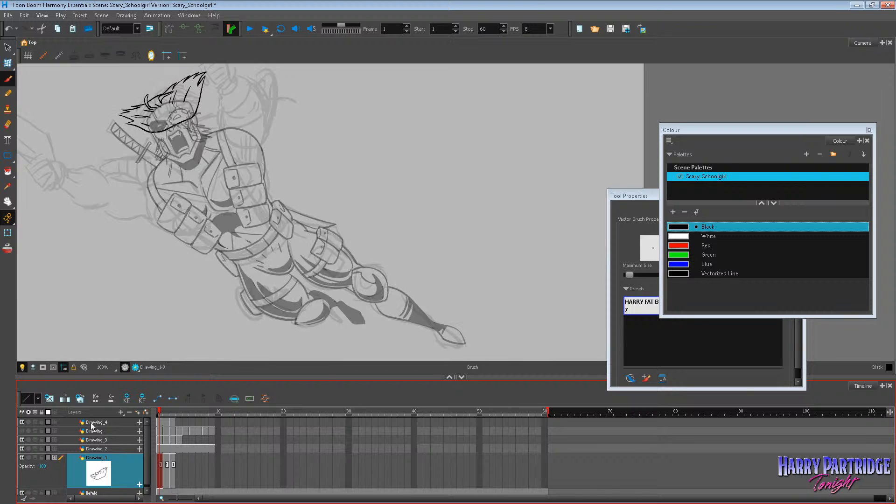
left_click(187, 374)
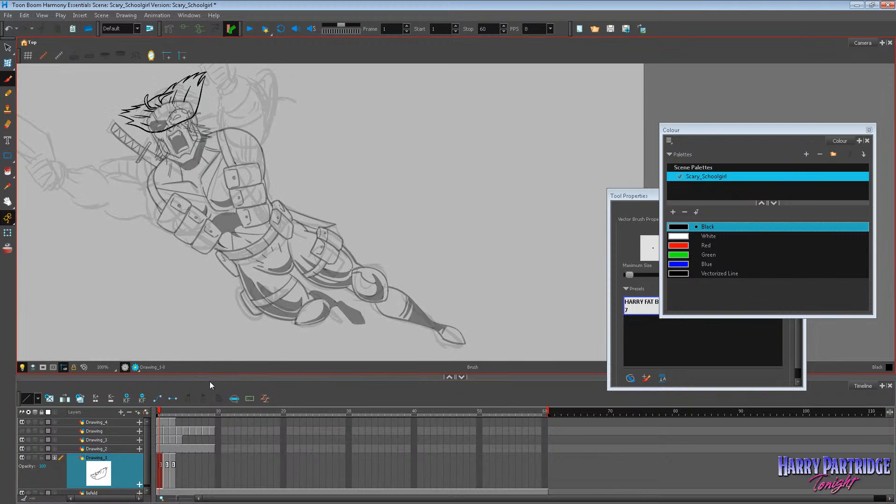
left_click_drag(210, 375, 206, 280)
left_click(119, 318)
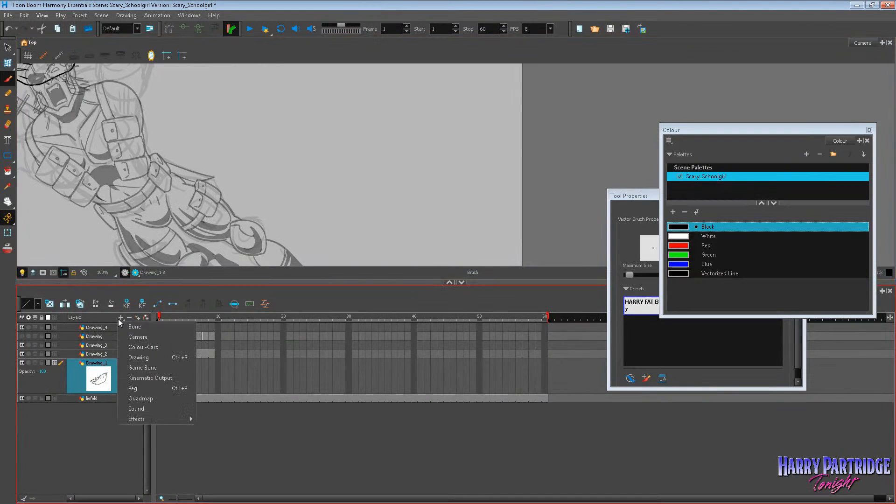
left_click(154, 349)
left_click(455, 272)
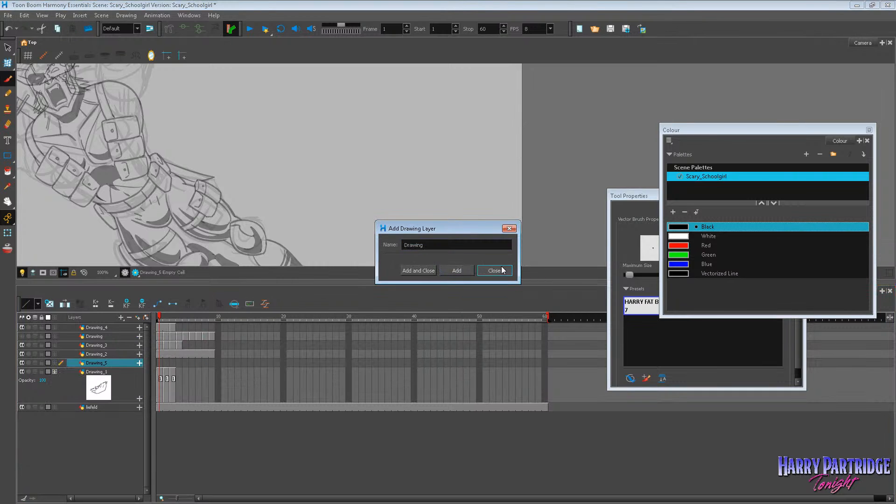
left_click(493, 272)
Brush a pointed tuft as the braid's tip on frame 1 and try twisted strand lines running back to the head.
left_click(8, 201)
left_click_drag(96, 186, 232, 400)
scroll(389, 291, "up", 2)
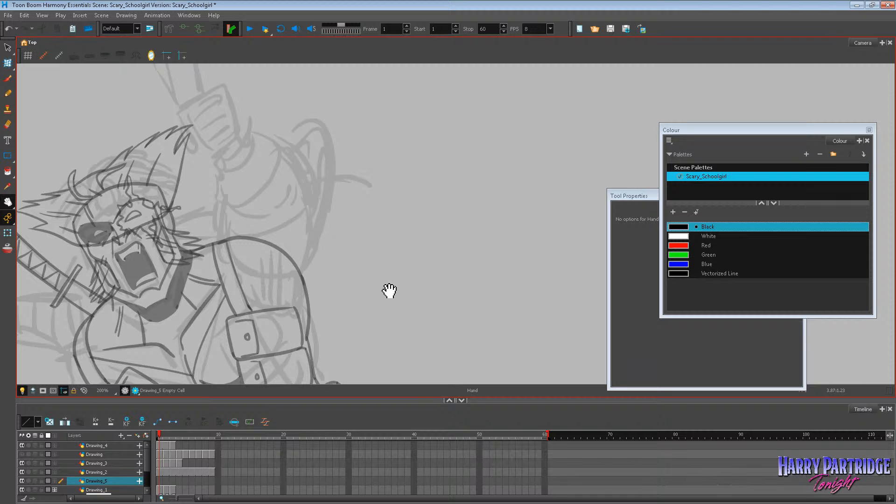
key("alt+b")
left_click_drag(173, 222, 186, 214)
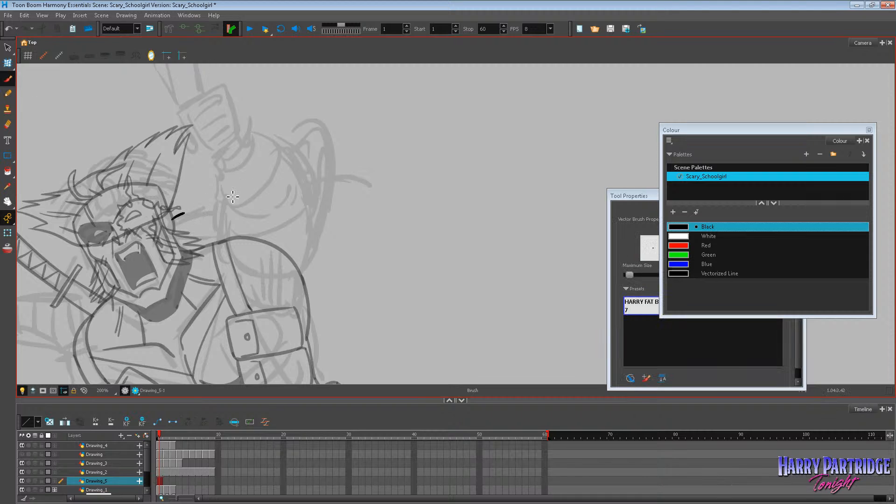
key("ctrl+z")
mouse_move(376, 179)
left_mouse_down()
mouse_move(402, 205)
mouse_move(390, 184)
mouse_move(394, 208)
mouse_move(376, 182)
mouse_move(355, 175)
left_mouse_up()
key("ctrl+z")
mouse_move(371, 183)
left_mouse_down()
mouse_move(322, 169)
mouse_move(347, 180)
mouse_move(285, 183)
mouse_move(162, 220)
left_mouse_up()
key("ctrl+z")
key("ctrl+z")
mouse_move(367, 179)
left_mouse_down()
mouse_move(310, 169)
mouse_move(177, 225)
mouse_move(335, 181)
mouse_move(368, 187)
mouse_move(343, 177)
left_mouse_up()
key("ctrl+z")
mouse_move(365, 182)
left_mouse_down()
mouse_move(343, 182)
mouse_move(182, 226)
mouse_move(295, 182)
mouse_move(368, 184)
left_mouse_up()
key("ctrl+z")
key("ctrl+z")
mouse_move(165, 223)
left_mouse_down()
mouse_move(203, 217)
mouse_move(244, 196)
left_mouse_up()
left_click_drag(297, 182, 375, 180)
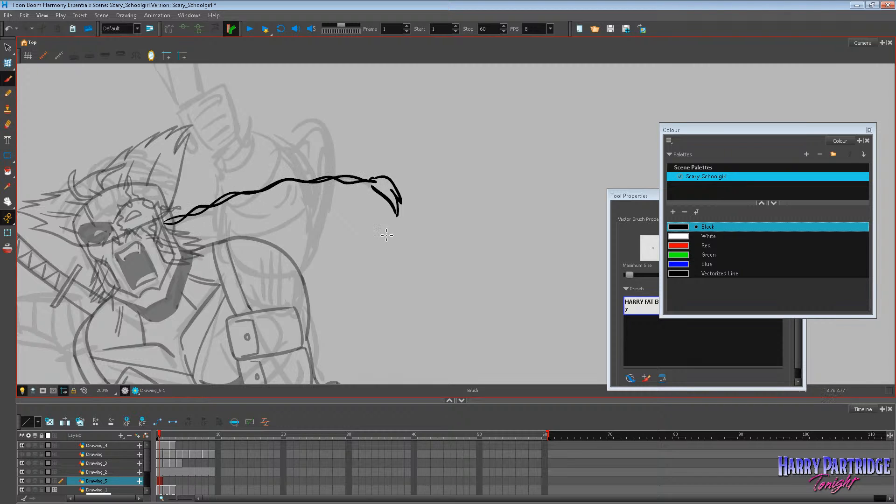
Undo the twisted strand lines and redraw the braid on frame 1 as two smooth curved outlines with diagonal twist marks.
key("ctrl+z")
key("ctrl+z")
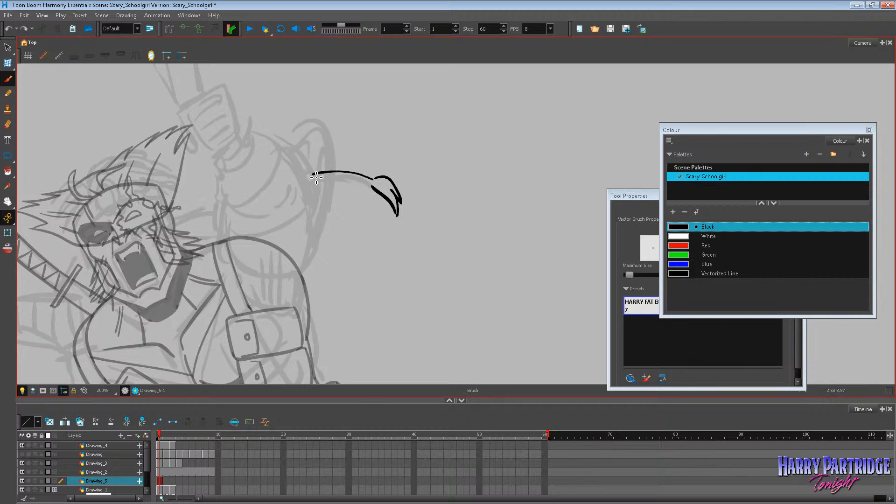
key("ctrl+z")
mouse_move(376, 179)
left_mouse_down()
mouse_move(336, 176)
mouse_move(167, 214)
mouse_move(298, 184)
mouse_move(371, 176)
mouse_move(165, 223)
left_mouse_up()
key("ctrl+z")
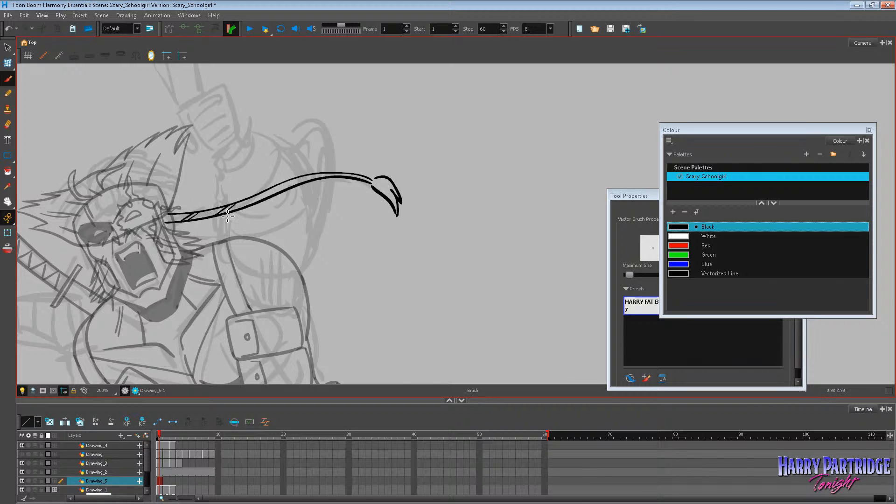
left_click_drag(279, 191, 326, 177)
key("alt+s")
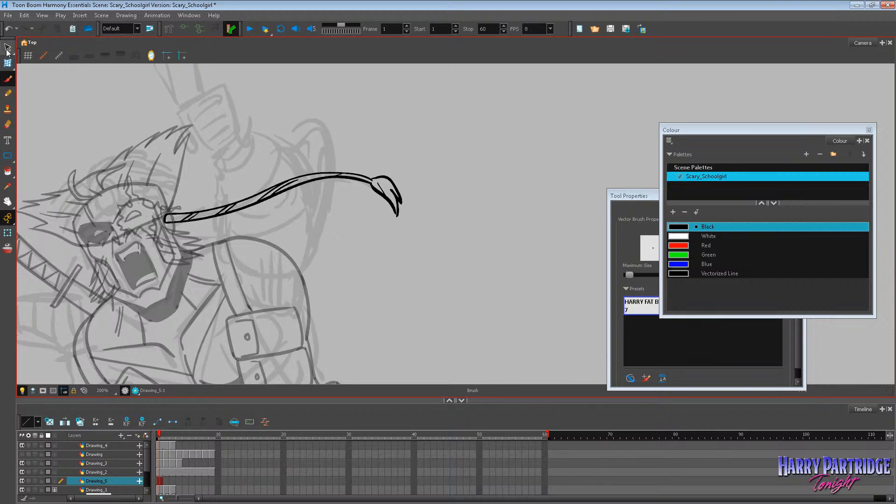
left_click_drag(291, 106, 223, 327)
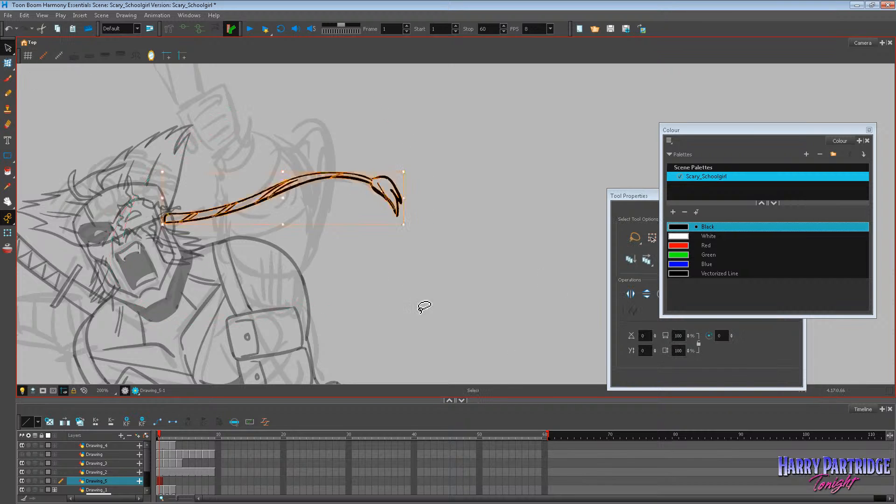
left_click(390, 276)
left_click(7, 78)
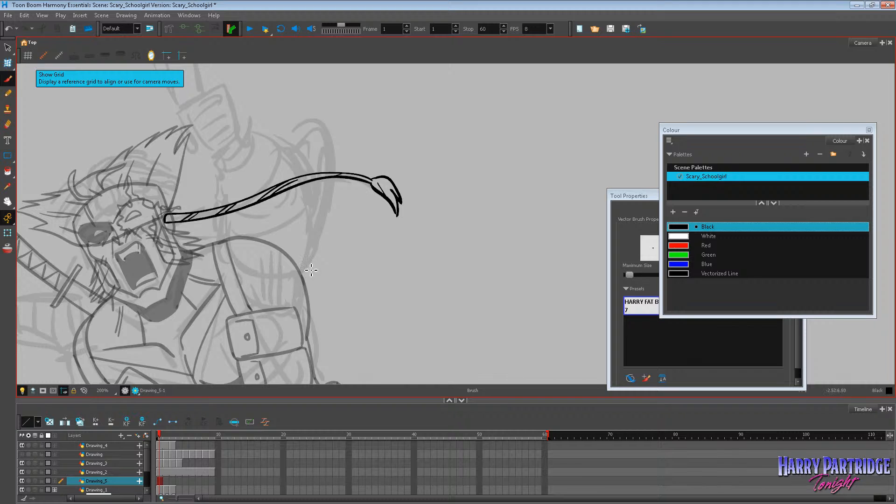
Try a raised tufted tip with a steeply curving braid line on frame 2, comparing it with frame 1.
key("period")
key("comma")
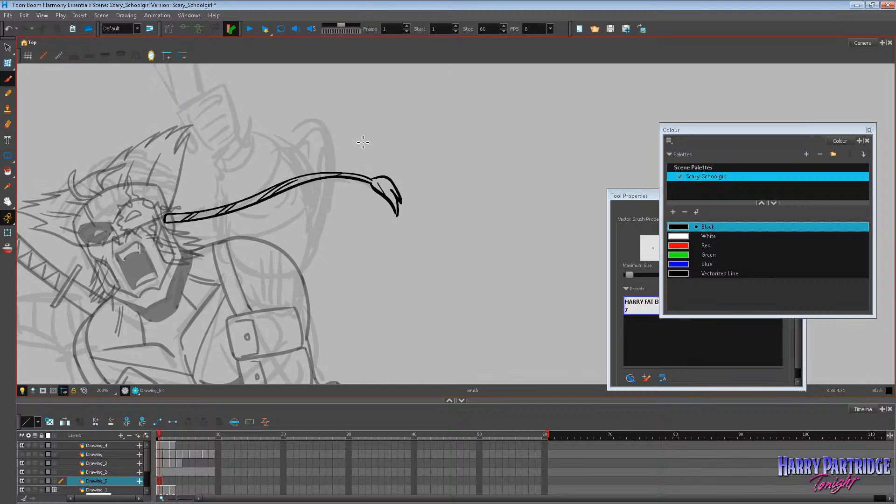
key("period")
mouse_move(304, 132)
left_mouse_down()
mouse_move(332, 130)
mouse_move(353, 152)
mouse_move(306, 134)
left_mouse_up()
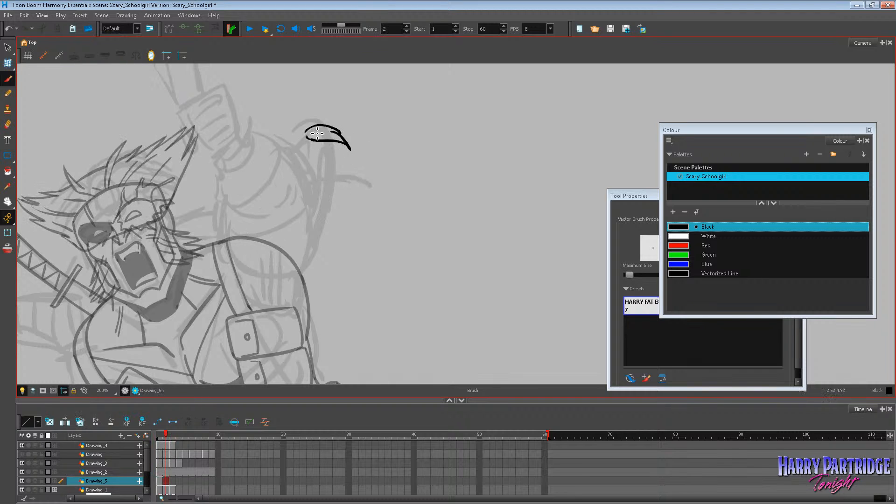
key("comma")
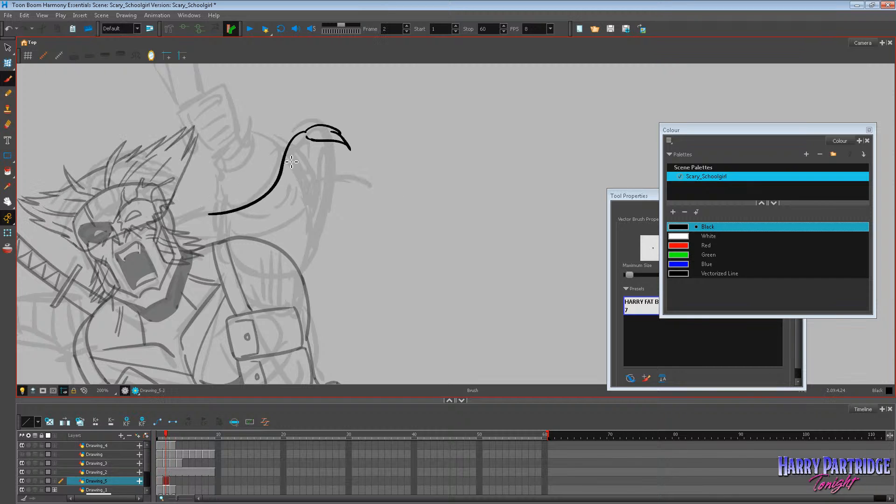
key("period")
key("comma")
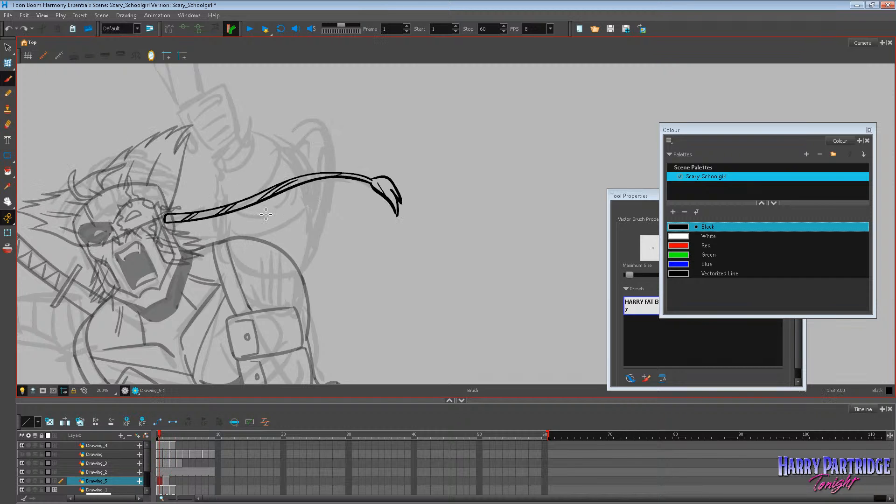
Draw the lower outline of the braid's base section from the side of the head on frame 2, comparing with frame 1.
key("period")
left_click_drag(171, 220, 312, 211)
key("comma")
key("period")
left_click_drag(161, 211, 322, 204)
key("comma")
key("period")
key("ctrl+z")
mouse_move(163, 213)
left_mouse_down()
mouse_move(285, 213)
mouse_move(308, 204)
left_mouse_up()
key("ctrl+z")
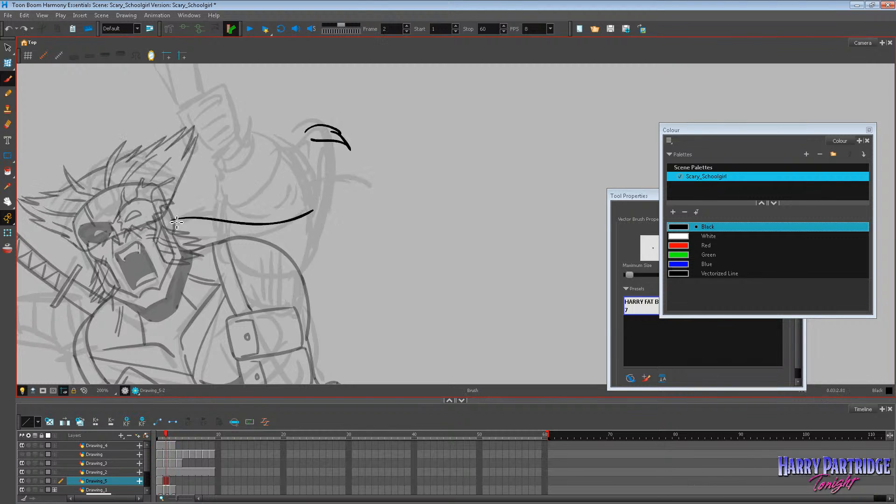
Add the braid's upper outline with a rounded base and a lower, farther-out tufted tip on frame 2, checking against frame 1.
mouse_move(164, 217)
left_mouse_down()
mouse_move(278, 219)
mouse_move(331, 201)
mouse_move(319, 209)
mouse_move(397, 186)
left_mouse_up()
key("comma")
key("period")
key("comma")
key("period")
key("ctrl+z")
key("comma")
key("period")
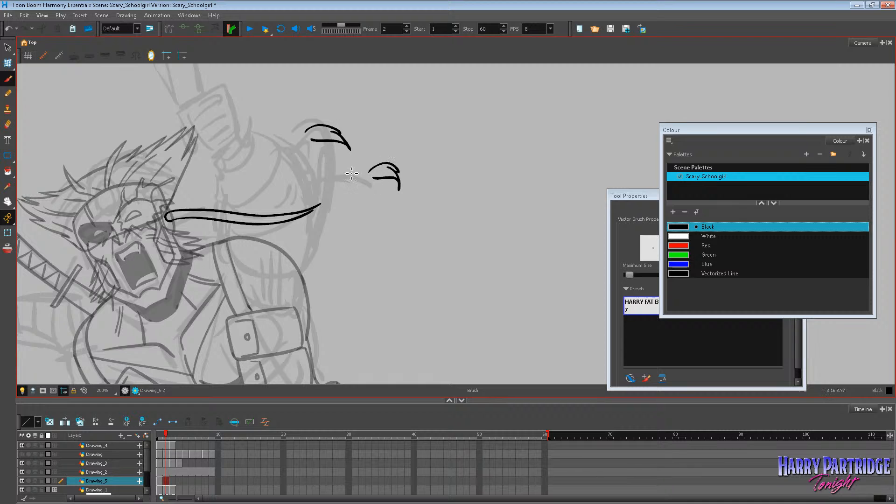
Delete the first, higher tufted tip from frame 2.
left_click(7, 47)
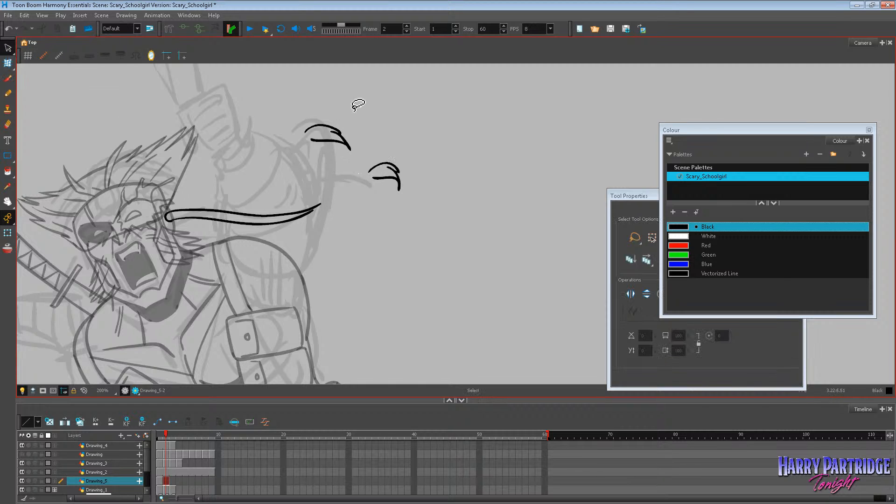
mouse_move(356, 96)
left_mouse_down()
mouse_move(329, 95)
mouse_move(329, 161)
left_mouse_up()
key("Delete")
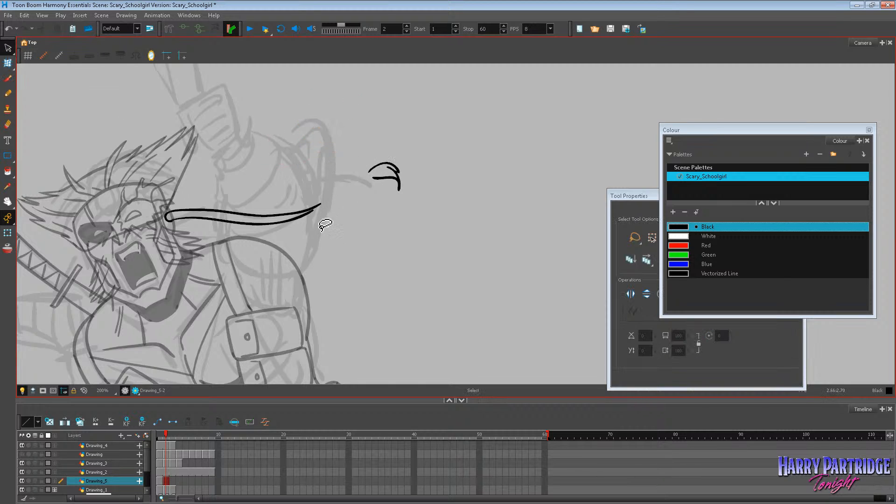
Adjust the outline strokes of the braid's base section on frame 2 to space their free ends apart, comparing with frame 1.
left_click(318, 215)
left_click_drag(314, 218, 327, 210)
left_click(343, 205)
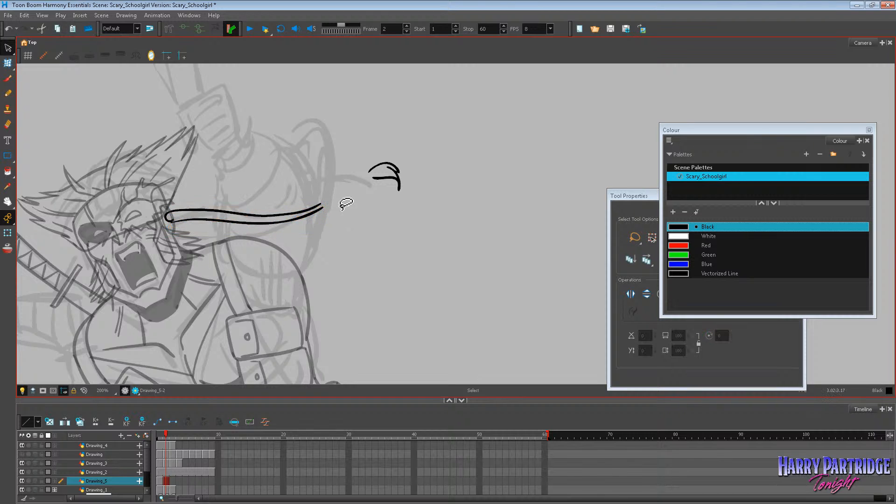
key("comma")
key("period")
left_click(325, 209)
key("alt+b")
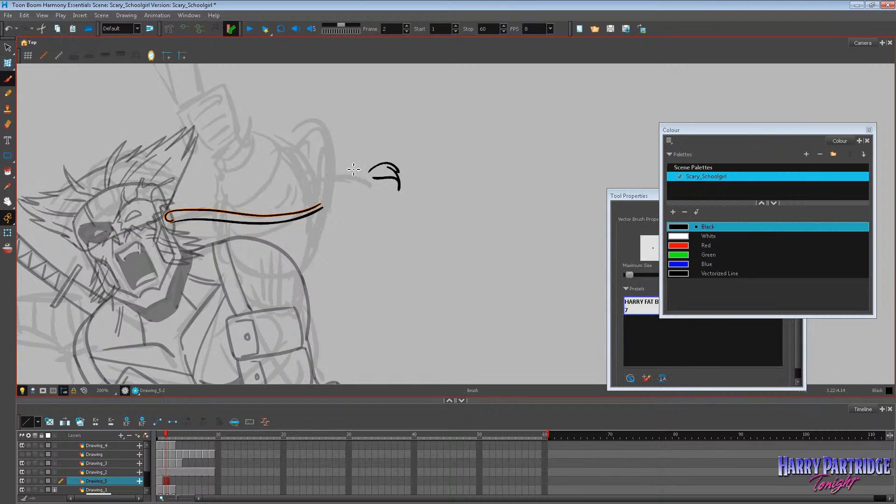
Try a stroke between the braid's base section and its tufted tip on frame 2, and undo it.
left_click_drag(334, 197, 370, 174)
key("ctrl+z")
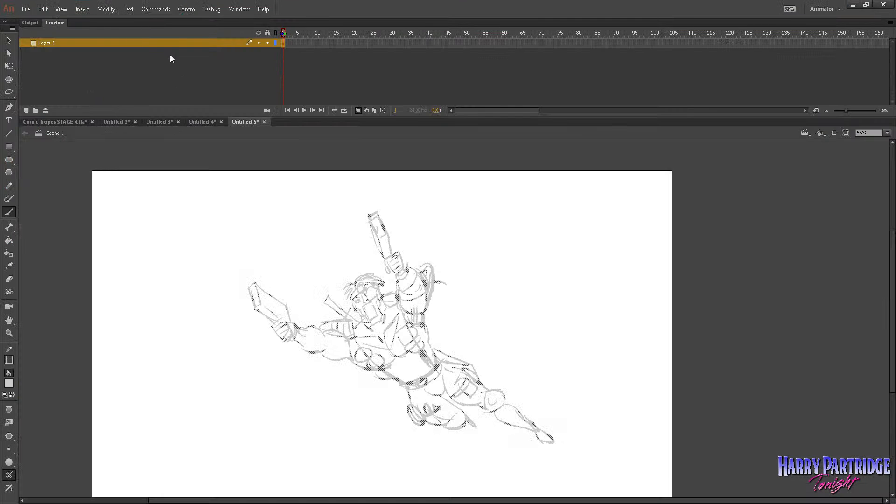
Switch to the Comic Tropes STAGE 4.fla document in Adobe Animate and view the earlier frame with the running man beside the duck.
left_click(67, 121)
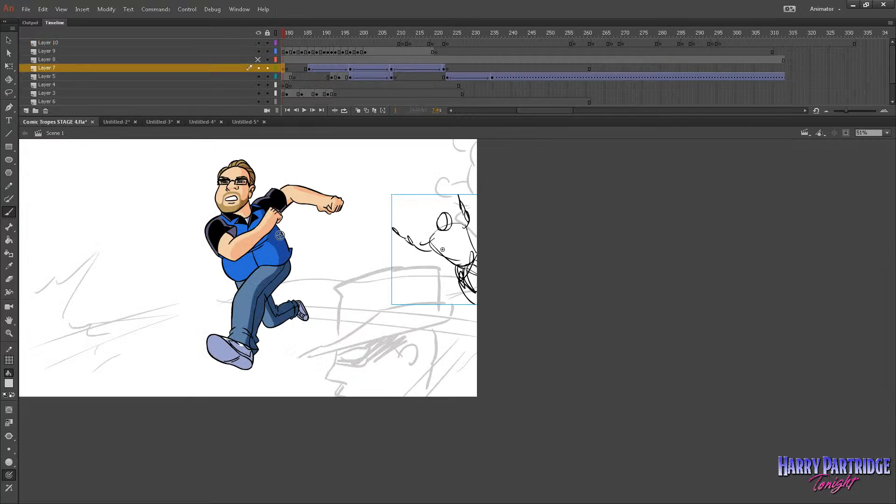
left_click(12, 332)
left_click_drag(58, 160, 476, 397)
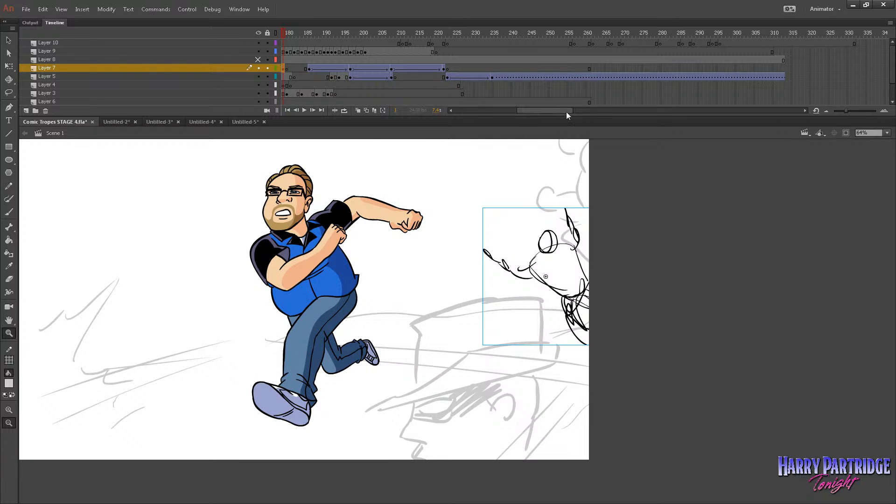
left_click_drag(566, 112, 537, 111)
left_click(295, 33)
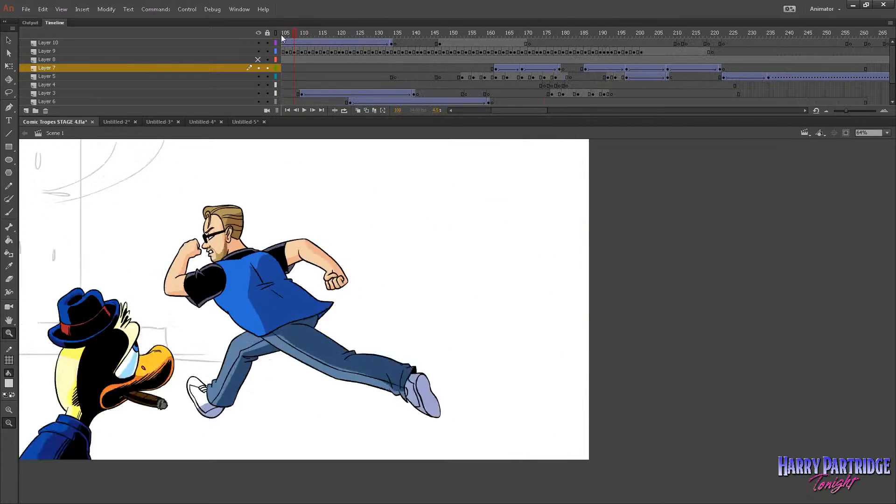
Return the playhead to frame 1 and unmute the document's sounds.
left_click_drag(281, 36, 248, 35)
left_click(188, 7)
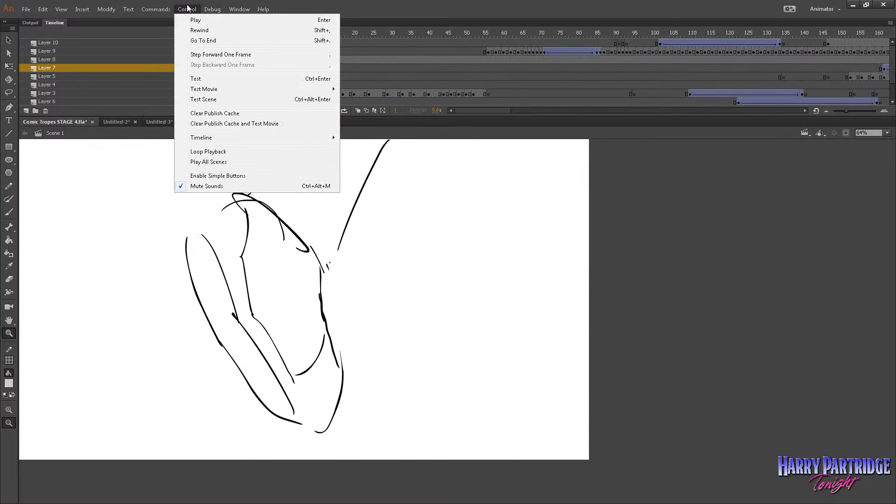
left_click(197, 187)
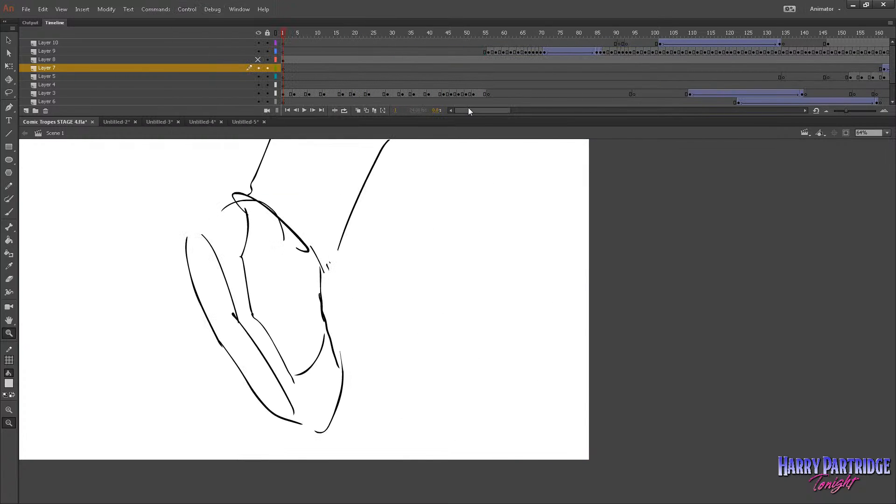
key("ctrl+Return")
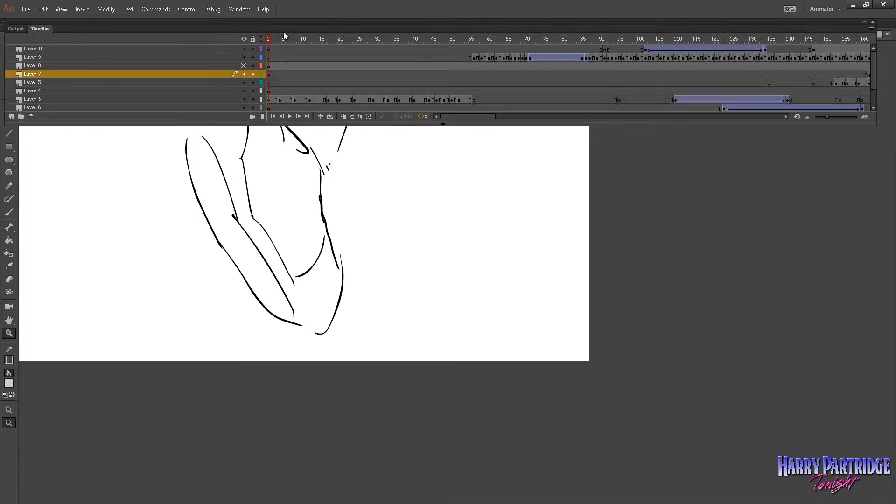
left_click(284, 38)
key("ctrl+alt+t")
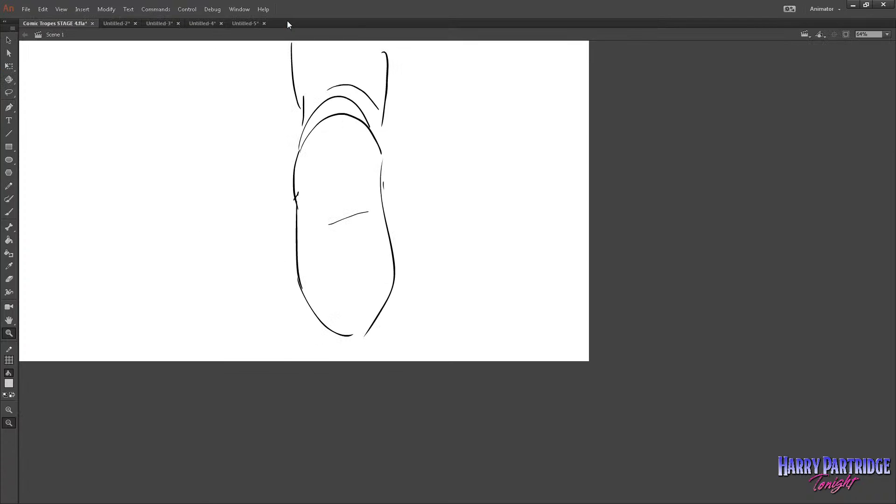
key("ctrl+alt+t")
left_click(276, 33)
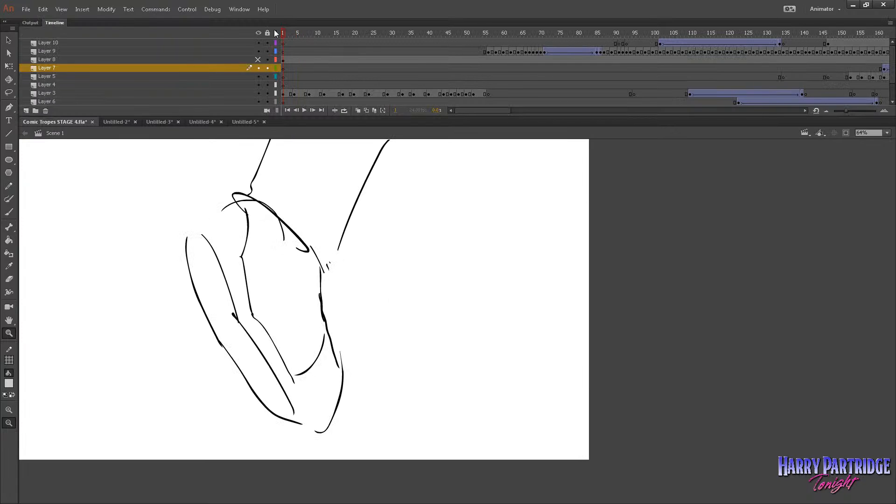
Check that sounds are unmuted and play the animation from the start of the timeline.
left_click(187, 9)
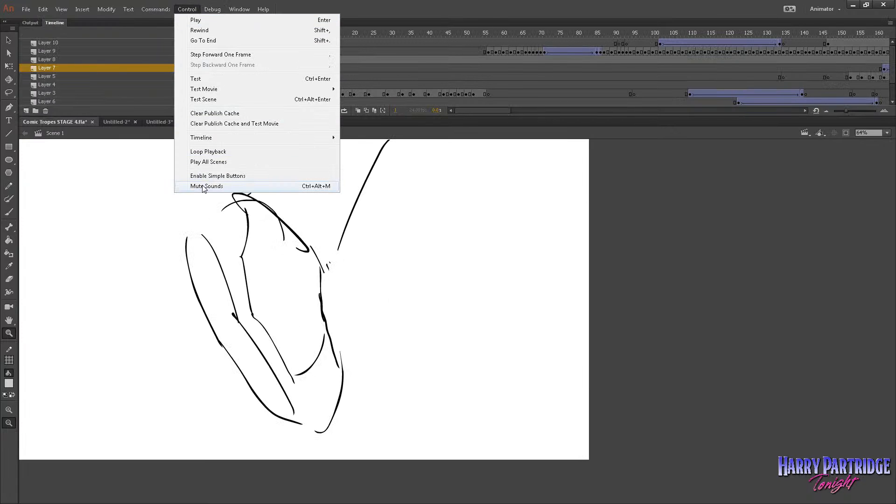
left_click(336, 31)
key("Return")
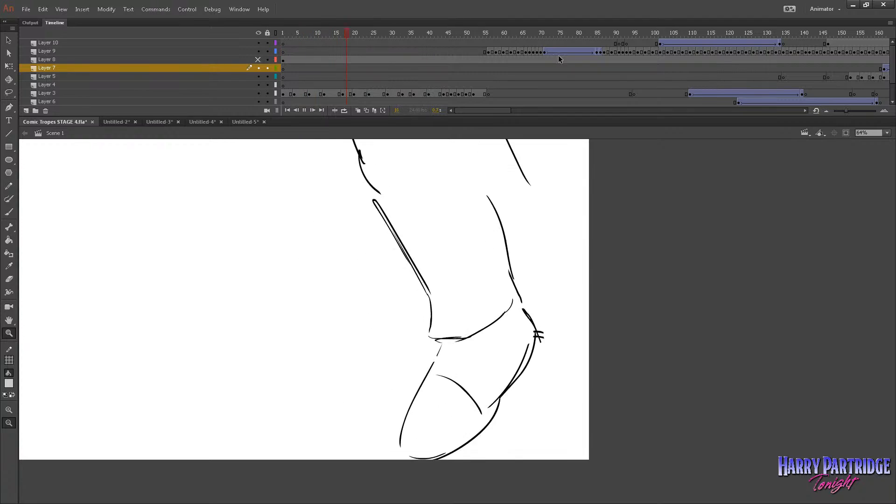
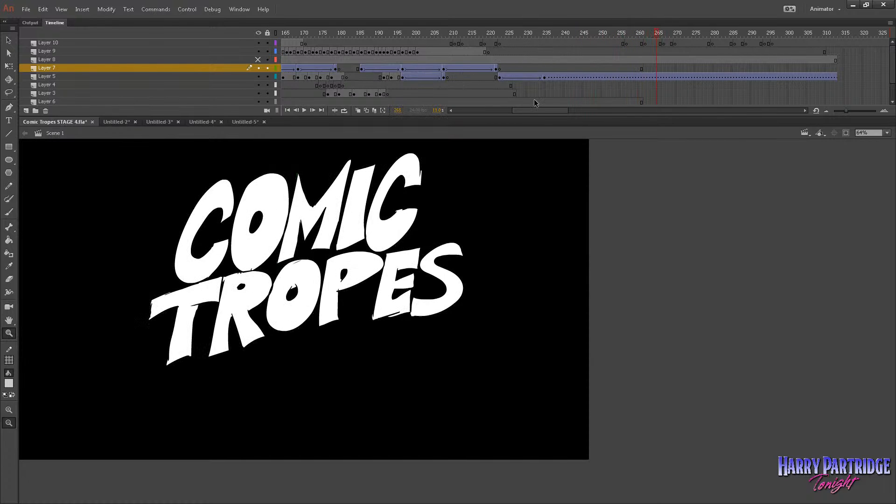
Return to the early frames of the timeline and play the animation from about frame 67.
left_click_drag(532, 109, 466, 108)
left_click(435, 59)
left_click_drag(492, 43, 529, 43)
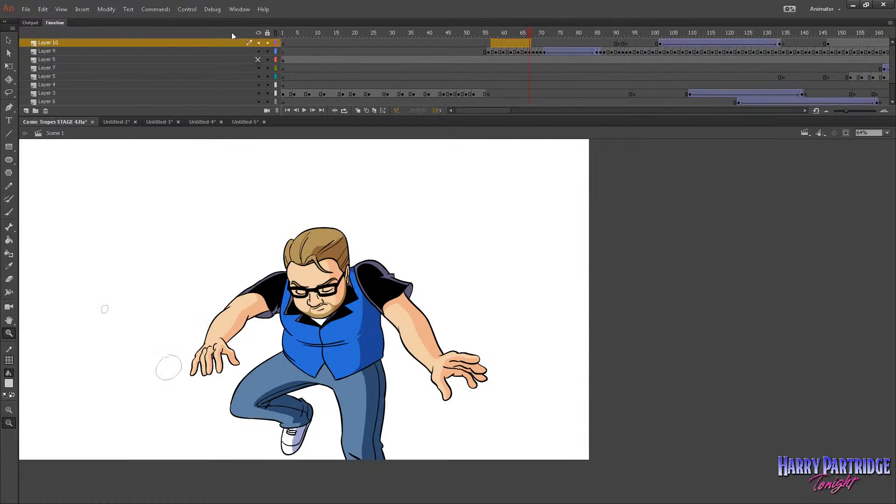
left_click(187, 9)
left_click(220, 186)
key("Return")
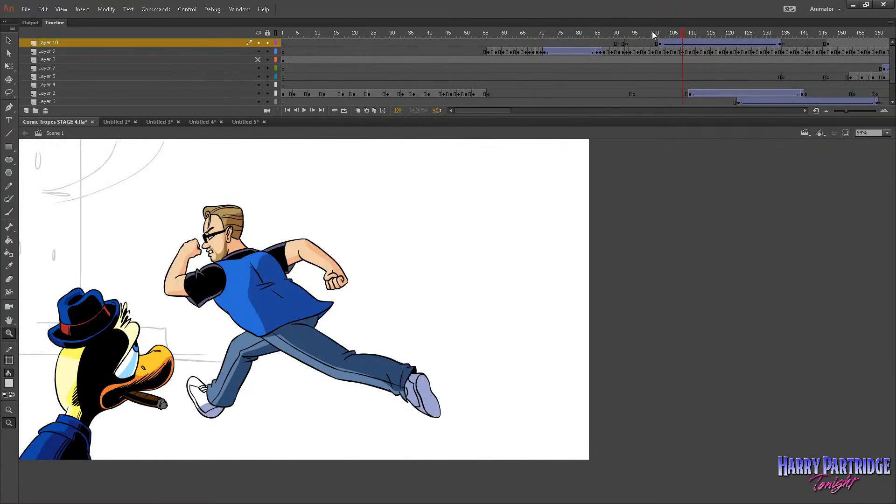
Scrub through the character's running and falling shots from about frame 100 onward to review the motion.
left_click_drag(653, 35, 756, 77)
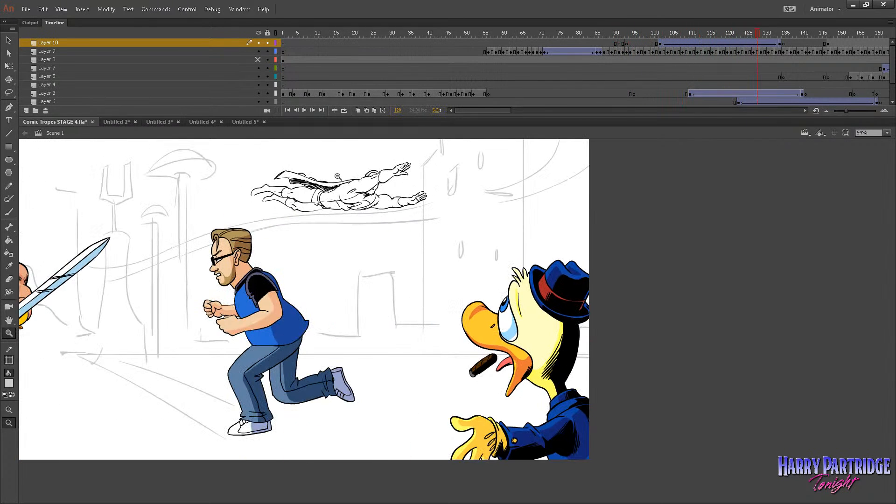
left_click_drag(495, 115, 511, 108)
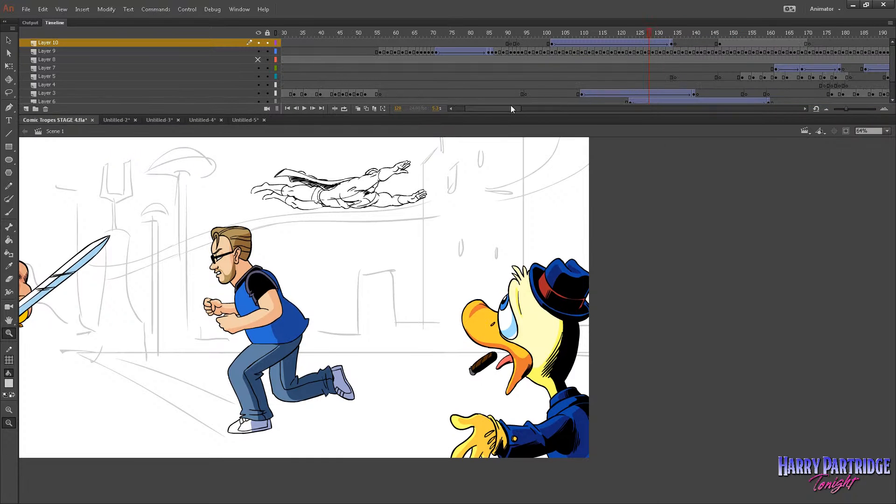
left_click_drag(657, 34, 735, 51)
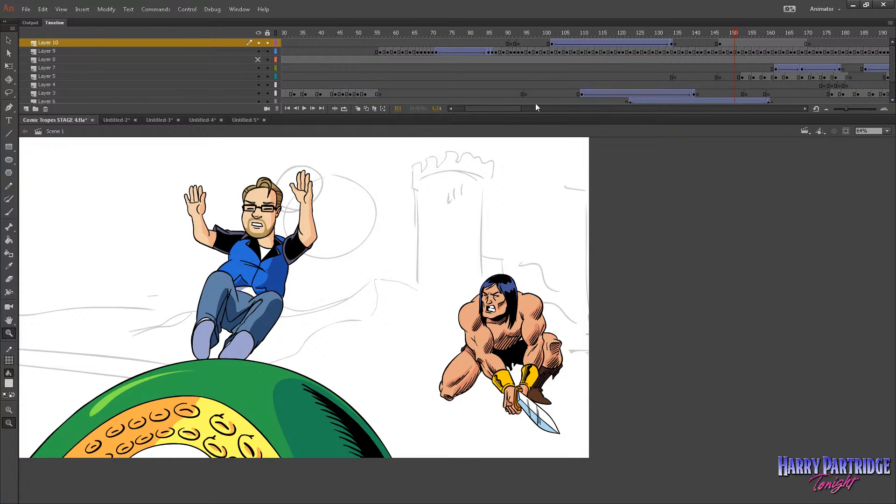
left_click_drag(494, 109, 513, 109)
left_click_drag(533, 33, 612, 57)
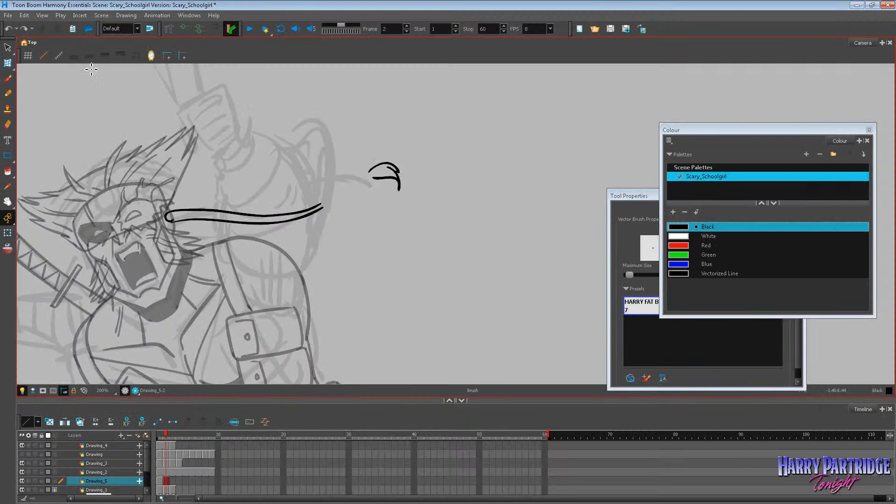
Finish the braid's outline on frame 2, joining the head end to the tip, and add short shading strokes along it.
left_click_drag(322, 207, 371, 173)
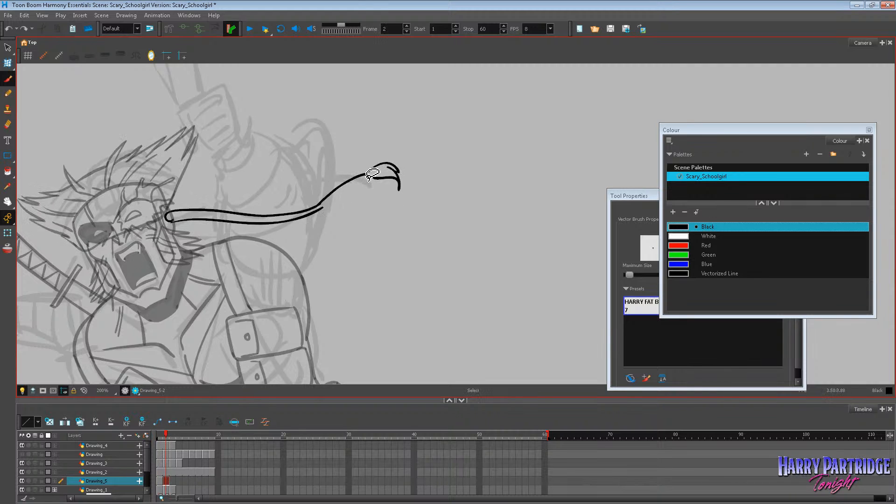
mouse_move(322, 211)
left_mouse_down()
mouse_move(378, 176)
mouse_move(290, 220)
mouse_move(227, 221)
mouse_move(235, 222)
left_mouse_up()
key("comma")
key("period")
key("comma")
key("period")
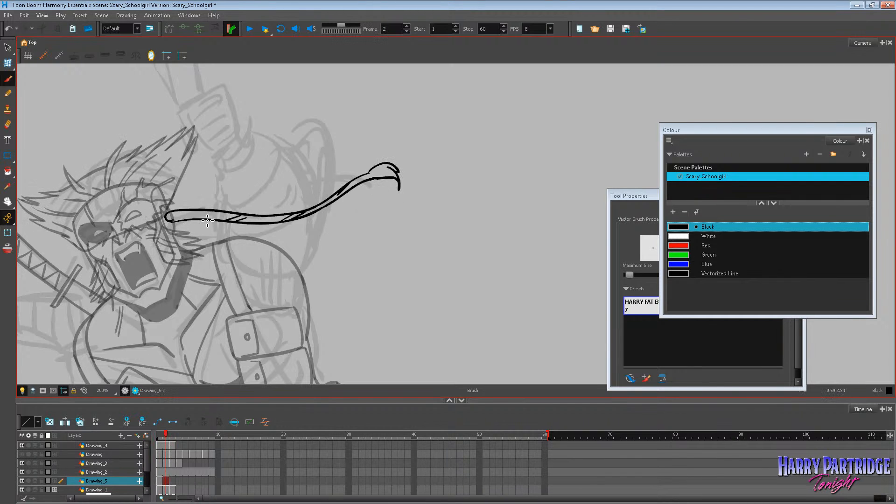
key("comma")
key("period")
Start the braid on frame 3 with the Brush, drawing its wavy outline out from the head while comparing with frame 2.
key("alt+s")
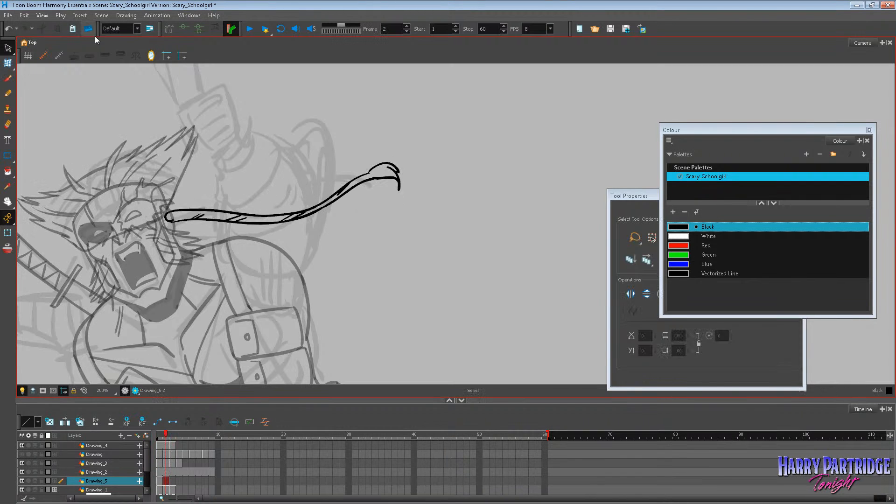
key("comma")
key("period")
key("comma")
key("period")
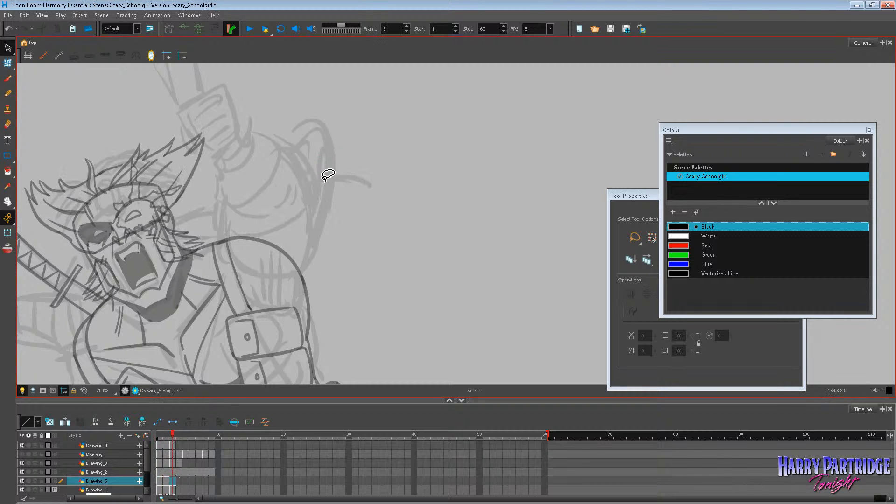
key("comma")
key("alt+b")
key("period")
key("period")
mouse_move(165, 219)
left_mouse_down()
mouse_move(210, 207)
mouse_move(169, 221)
mouse_move(248, 211)
mouse_move(297, 220)
mouse_move(356, 214)
left_mouse_up()
key("comma")
Extend the braid's upper edge on frame 3 toward its tip, redrawing the first stroke and comparing with the earlier frames.
key("period")
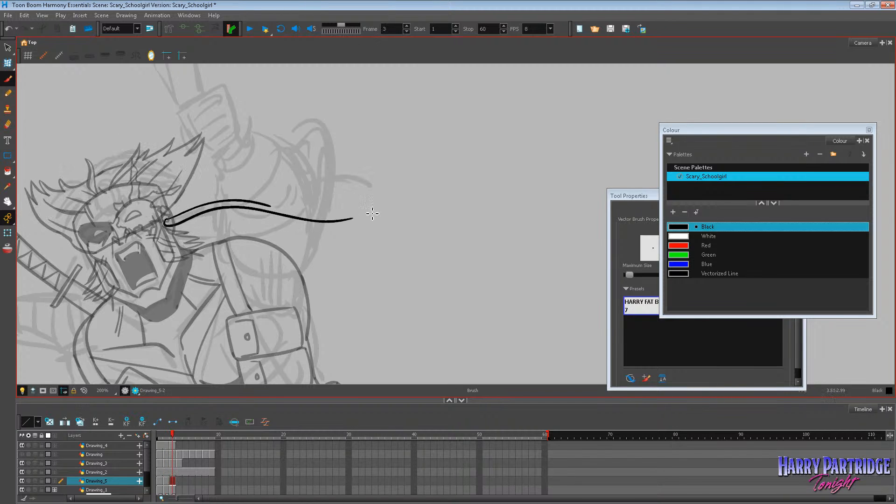
key("comma")
key("comma")
key("period")
key("period")
mouse_move(269, 205)
left_mouse_down()
mouse_move(330, 221)
mouse_move(357, 212)
left_mouse_up()
key("ctrl+z")
mouse_move(268, 205)
left_mouse_down()
mouse_move(326, 218)
mouse_move(383, 204)
left_mouse_up()
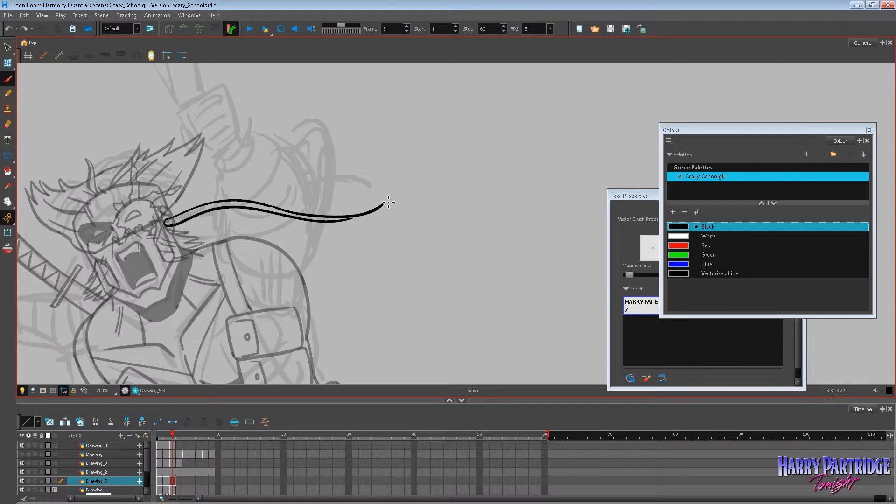
key("comma")
key("comma")
key("period")
key("period")
Work on the end of the braid on frame 3 and add shading strokes along its length.
key("ctrl+z")
mouse_move(396, 177)
left_mouse_down()
mouse_move(394, 206)
mouse_move(327, 223)
mouse_move(355, 224)
mouse_move(394, 202)
mouse_move(348, 222)
left_mouse_up()
key("ctrl+z")
key("comma")
key("comma")
key("period")
key("period")
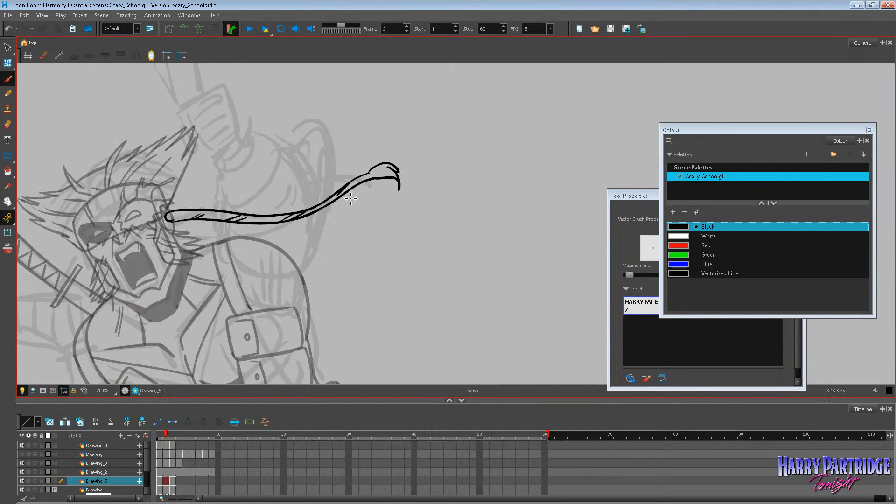
left_click_drag(214, 204, 202, 212)
key("comma")
key("period")
mouse_move(257, 202)
left_mouse_down()
mouse_move(245, 205)
mouse_move(298, 220)
left_mouse_up()
Flip back and forth through frames 1 to 4 to check the braid's motion up close and on the whole figure.
key("comma")
key("period")
key("comma")
key("comma")
key("period")
key("period")
key("period")
key("comma")
key("comma")
key("comma")
key("period")
key("period")
left_click(162, 484)
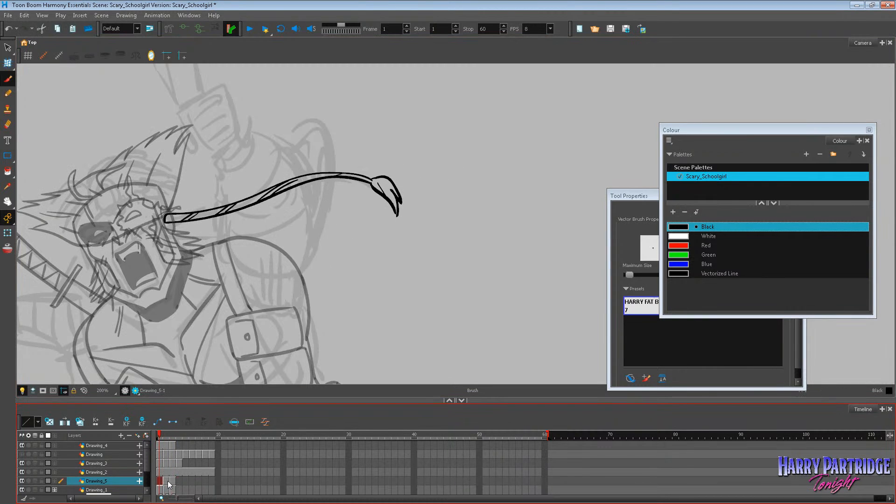
key("period")
key("period")
key("comma")
key("comma")
key("period")
key("period")
key("period")
scroll(225, 161, "down", 4)
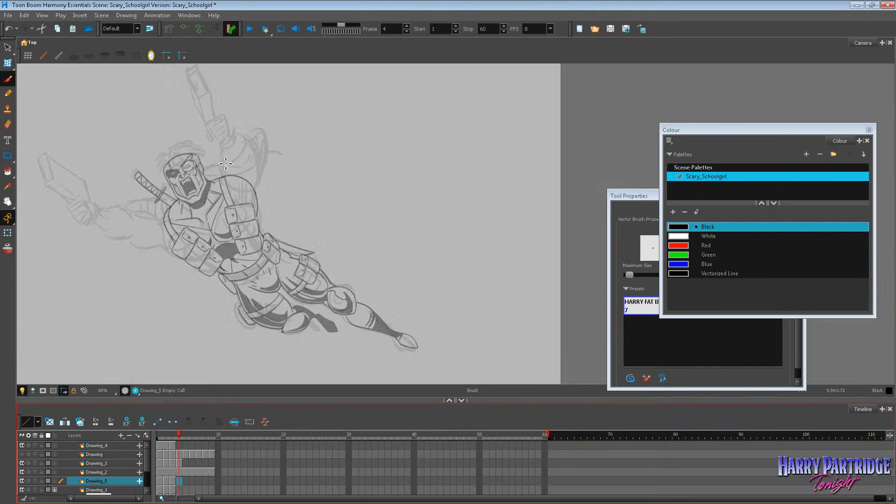
key("comma")
key("comma")
key("comma")
key("period")
key("period")
key("period")
key("comma")
key("comma")
key("comma")
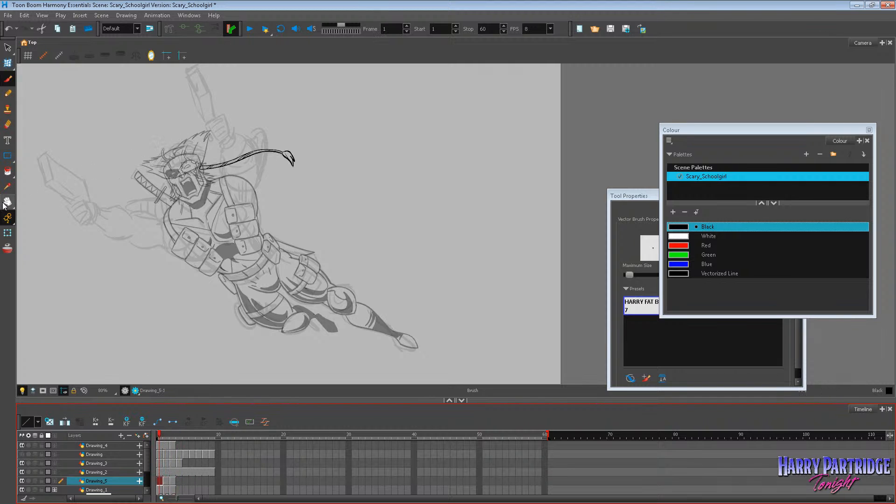
Add a new drawing layer above the braid's layer with the default name and get the Brush ready.
left_click(7, 203)
left_click_drag(154, 194, 296, 206)
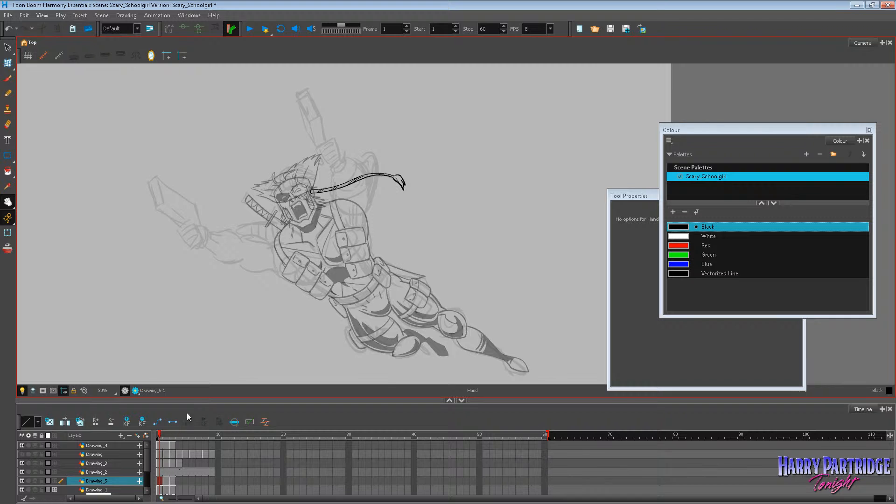
left_click_drag(193, 400, 193, 362)
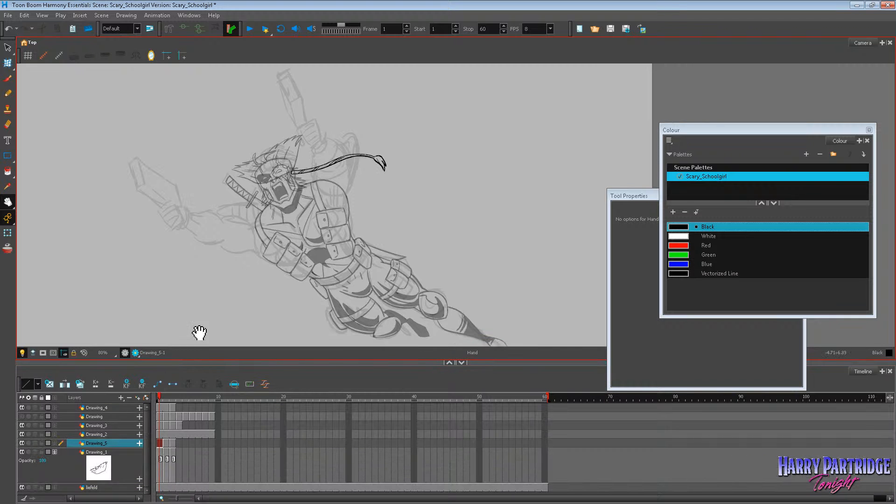
left_click(120, 399)
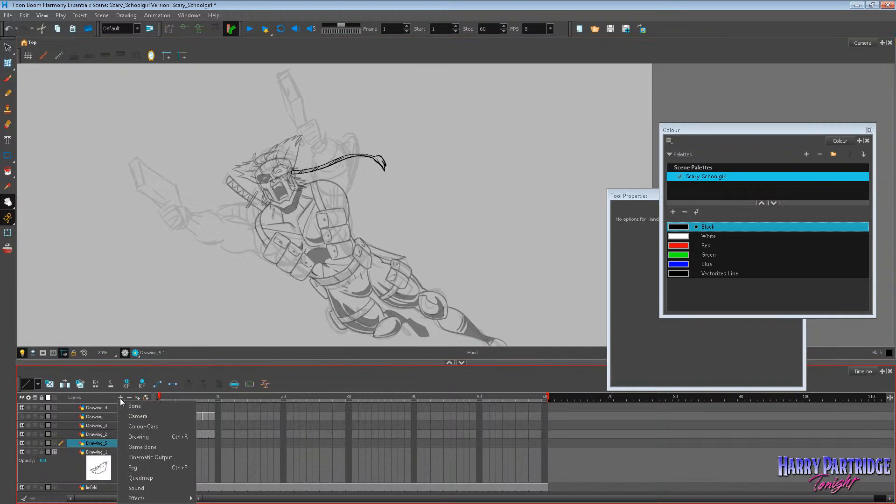
left_click(149, 432)
left_click(473, 272)
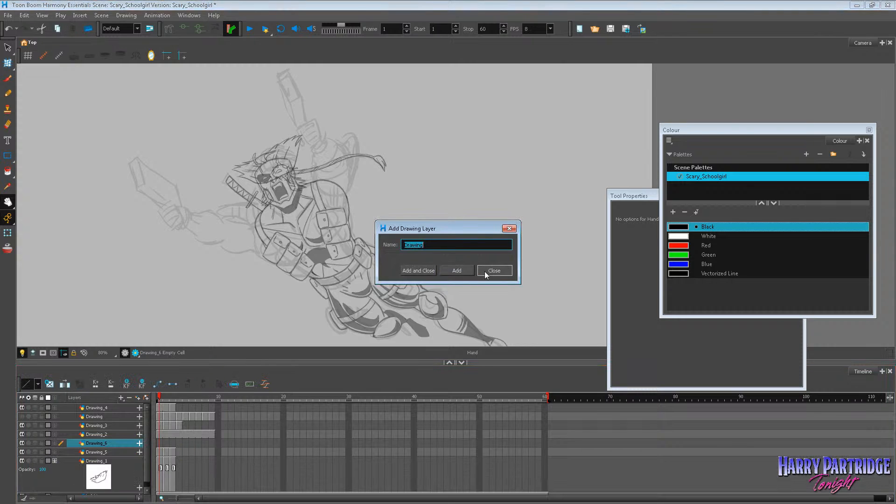
left_click(484, 270)
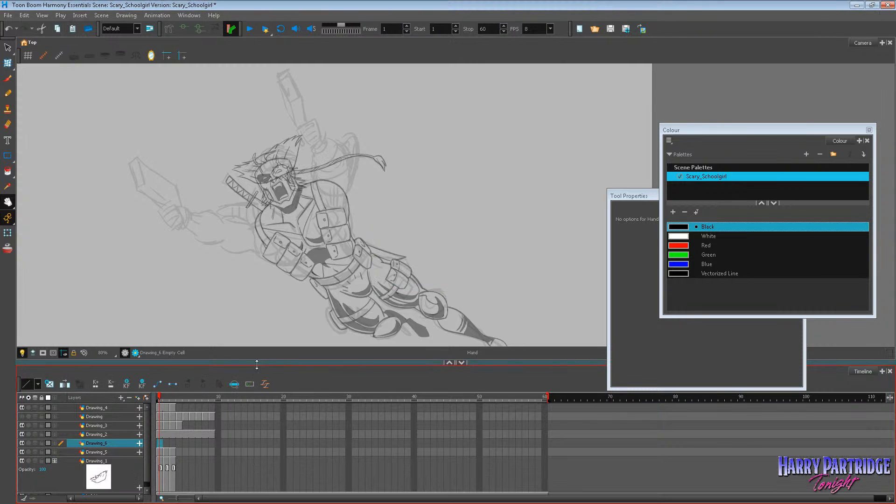
left_click_drag(257, 363, 256, 409)
scroll(344, 200, "up", 3)
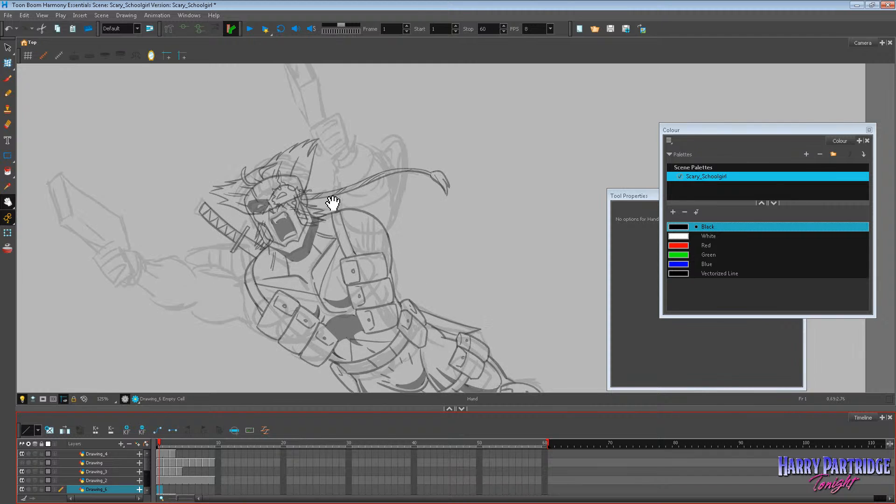
key("alt+b")
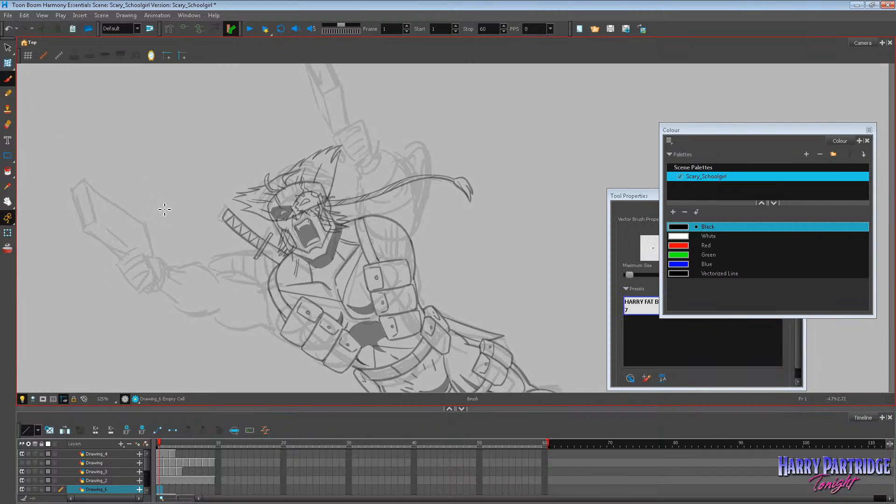
left_click_drag(74, 191, 86, 231)
mouse_move(73, 191)
left_mouse_down()
mouse_move(87, 181)
mouse_move(105, 197)
mouse_move(112, 227)
mouse_move(124, 231)
mouse_move(120, 215)
mouse_move(136, 222)
mouse_move(150, 249)
left_mouse_up()
key("ctrl+z")
key("ctrl+z")
key("ctrl+z")
Ink the outstretched pistol with its two barrel holes on frame 1 and work on the hand gripping it, undoing unwanted strokes.
mouse_move(74, 187)
left_mouse_down()
mouse_move(100, 226)
mouse_move(81, 194)
mouse_move(86, 212)
mouse_move(108, 198)
mouse_move(119, 226)
mouse_move(90, 235)
mouse_move(125, 254)
left_mouse_up()
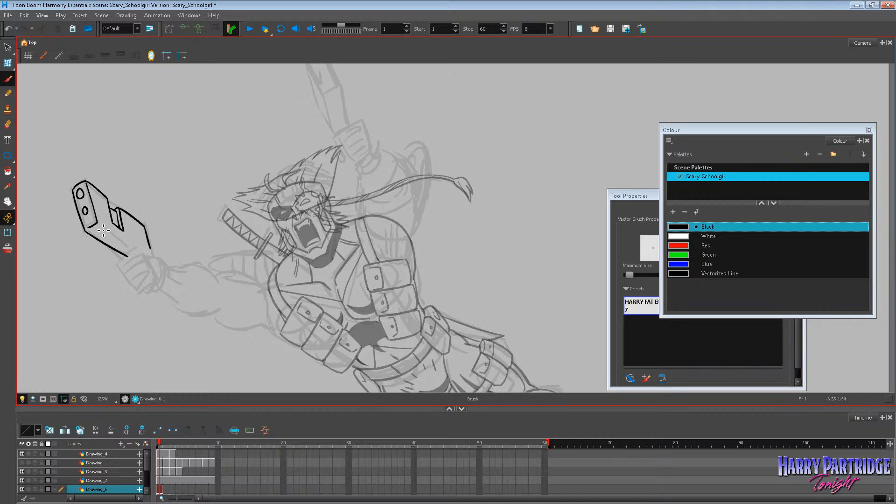
key("ctrl+z")
mouse_move(98, 224)
left_mouse_down()
mouse_move(136, 251)
mouse_move(104, 245)
mouse_move(128, 257)
mouse_move(135, 248)
mouse_move(103, 227)
mouse_move(147, 254)
mouse_move(120, 255)
mouse_move(136, 288)
mouse_move(147, 291)
mouse_move(146, 257)
mouse_move(152, 277)
mouse_move(142, 285)
mouse_move(157, 279)
mouse_move(147, 291)
mouse_move(163, 287)
mouse_move(149, 257)
mouse_move(164, 276)
mouse_move(162, 258)
mouse_move(154, 250)
mouse_move(163, 293)
left_mouse_up()
key("ctrl+z")
key("ctrl+z")
key("ctrl+z")
key("ctrl+z")
key("ctrl+z")
mouse_move(163, 294)
left_mouse_down()
mouse_move(154, 288)
mouse_move(168, 293)
mouse_move(163, 298)
left_mouse_up()
key("ctrl+z")
key("ctrl+z")
key("ctrl+z")
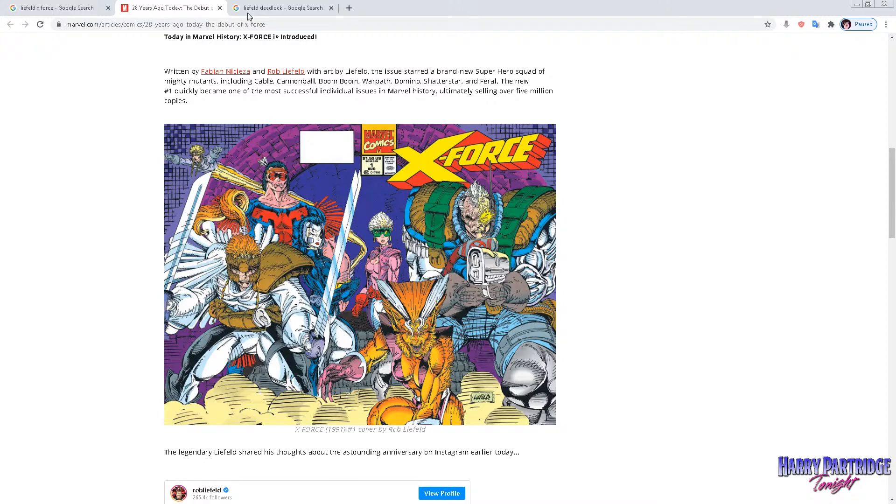
Search Google Images for "rob liefeld hands" in the browser, replacing the Deadlock search.
left_click(261, 8)
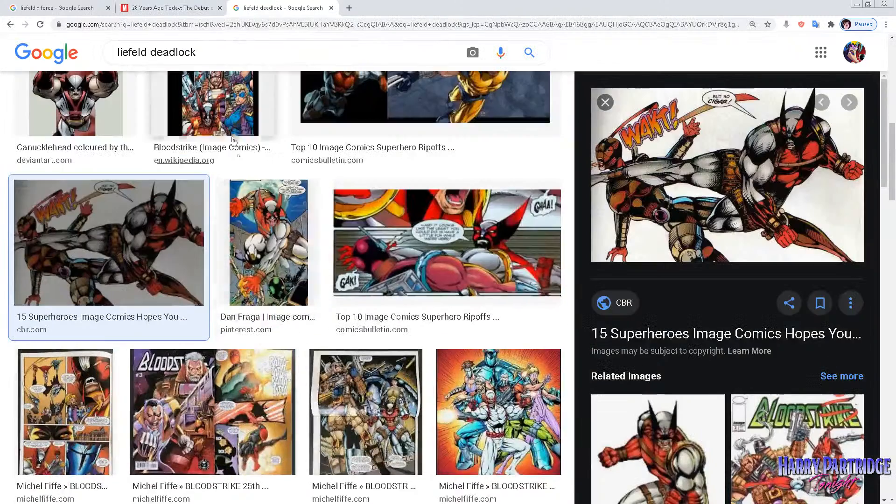
double_click(171, 52)
type("h")
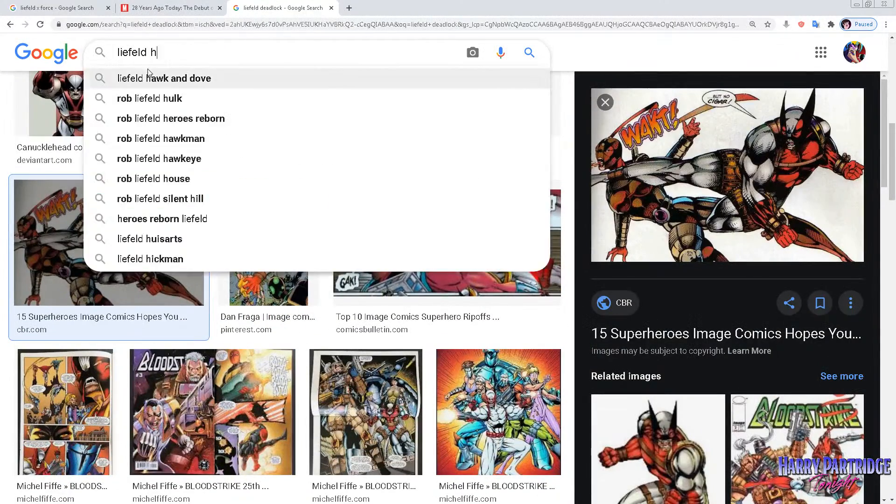
type("ands")
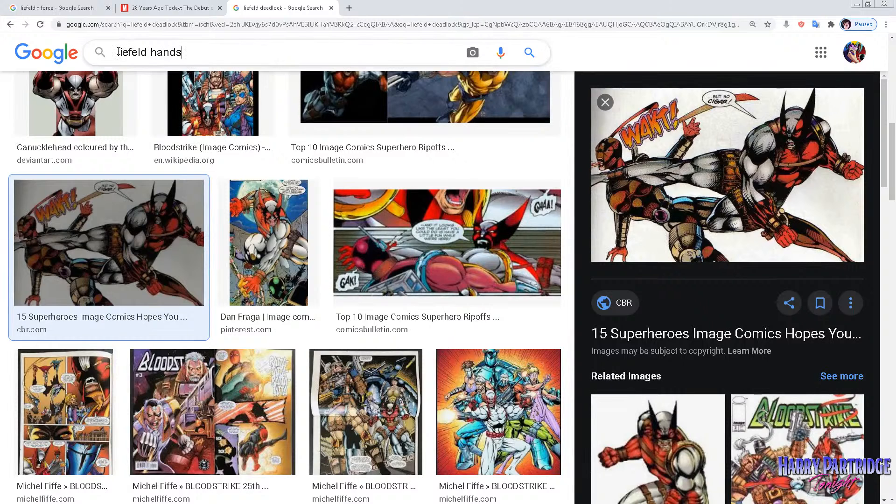
left_click(118, 52)
type("rob")
key("Return")
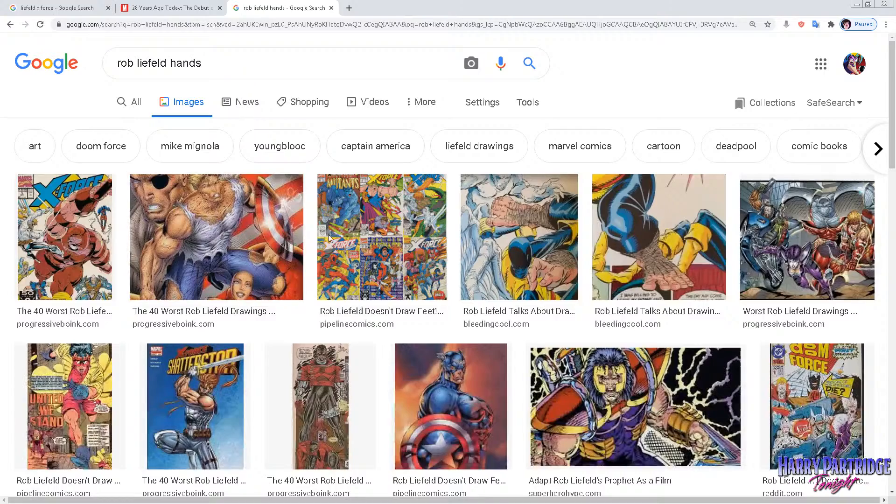
Browse the image results and open the preview of the Thor picture with the hammer.
scroll(471, 267, "down", 2)
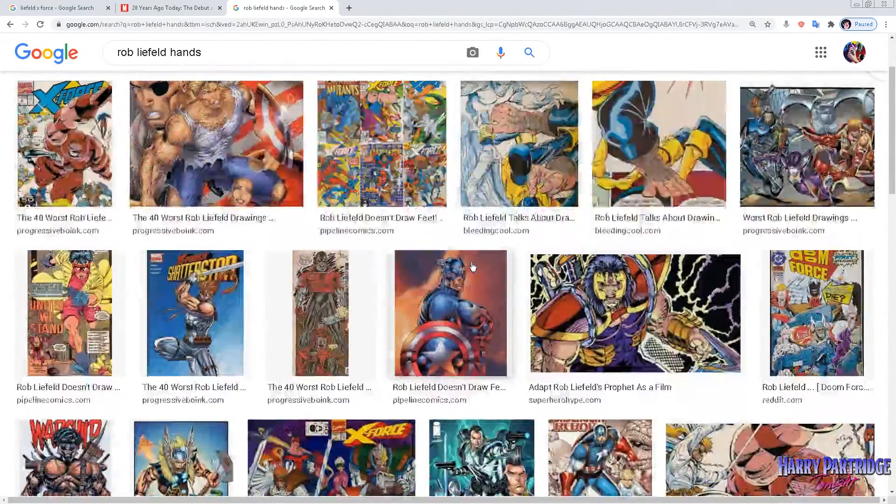
scroll(225, 298, "down", 3)
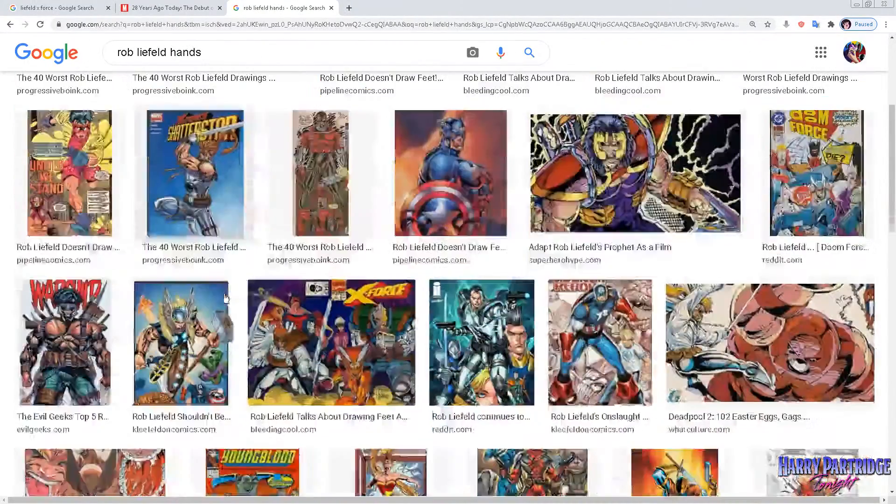
left_click(204, 351)
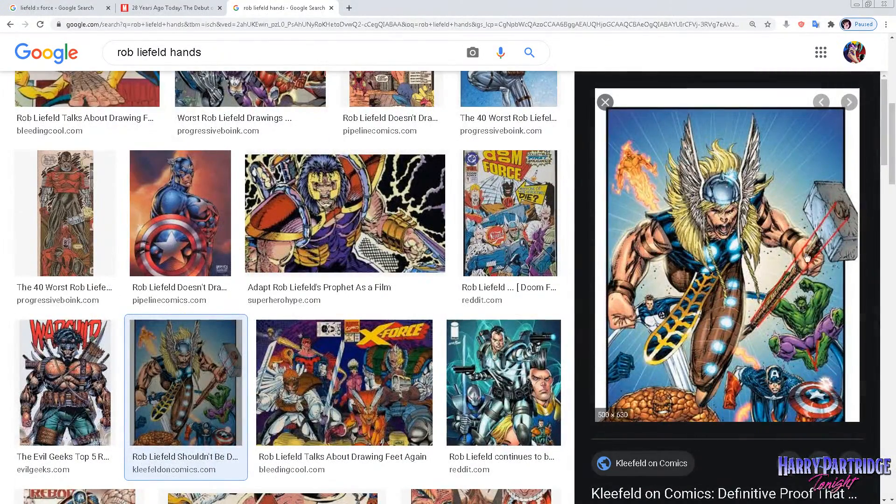
Look further down the results for hand references and open the preview of the Grifter cover.
scroll(733, 244, "down", 3)
scroll(280, 228, "down", 4)
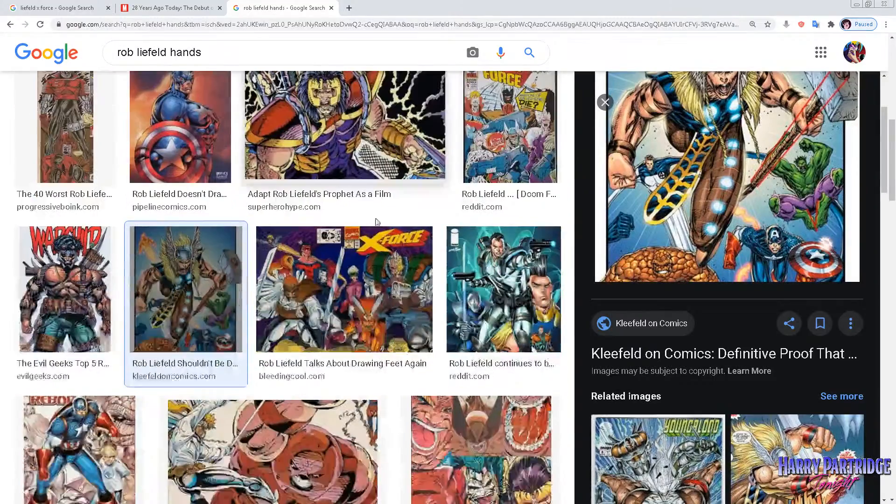
scroll(280, 229, "down", 7)
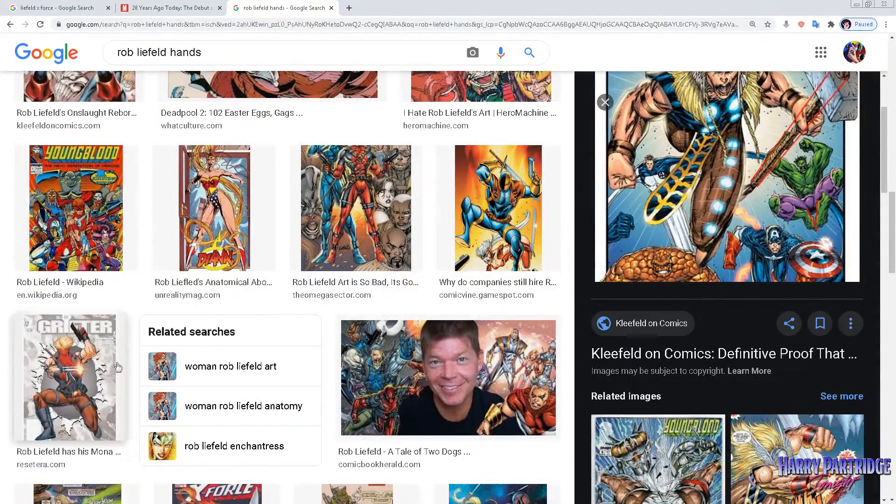
left_click(117, 365)
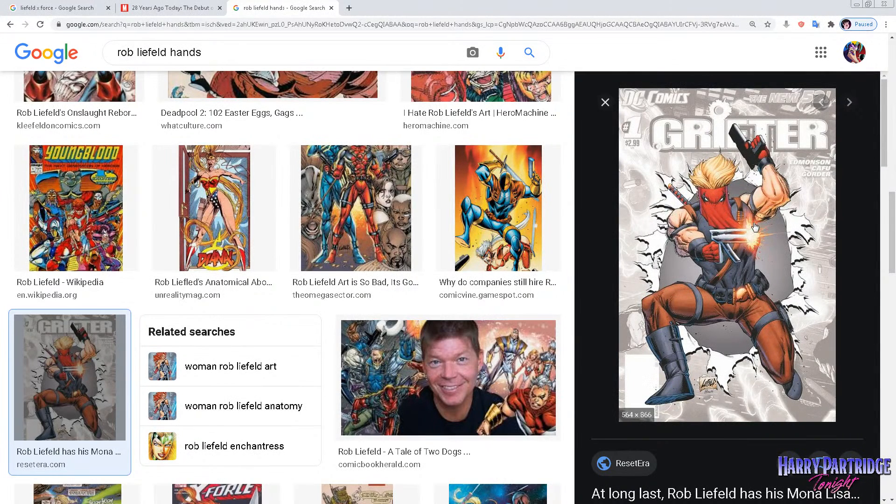
Preview the neighbouring result of the blue-and-orange swordsman as a hand reference, and switch back to Toon Boom Harmony.
key("Left")
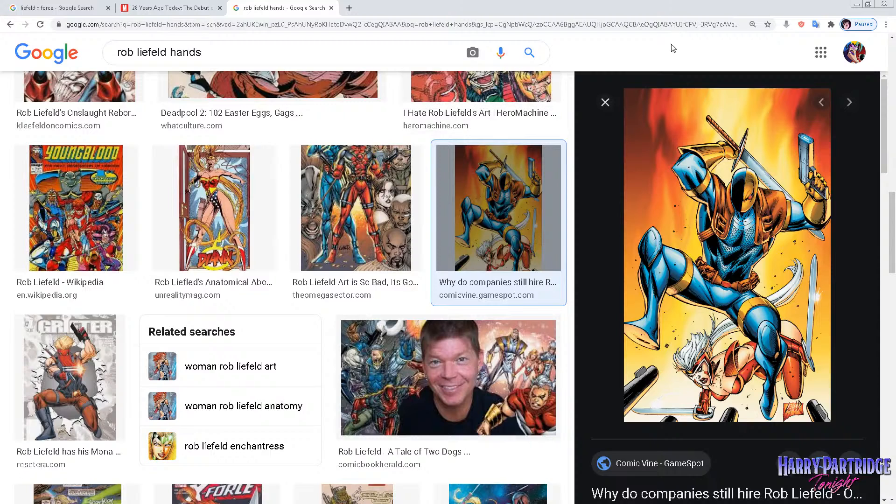
left_click(857, 7)
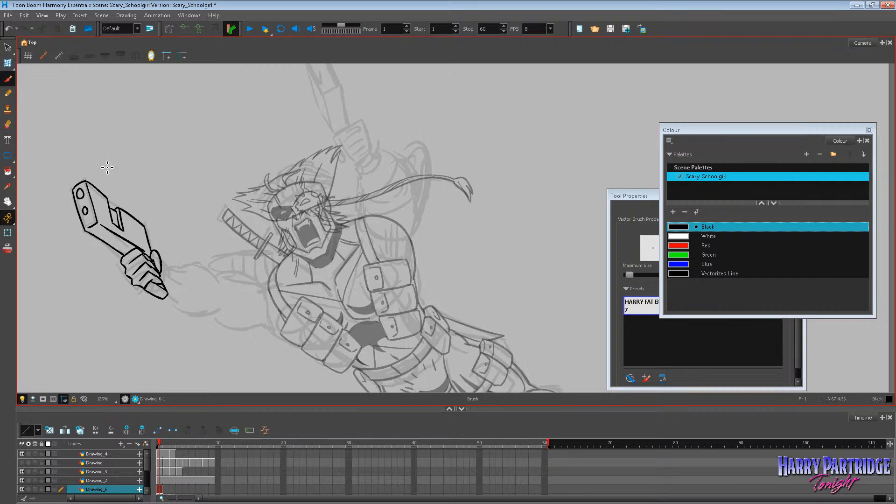
Undo the last hand strokes and ink the wrist cuff and the forearm outline of the outstretched arm.
key("ctrl+z")
key("ctrl+z")
mouse_move(162, 261)
left_mouse_down()
mouse_move(177, 287)
mouse_move(168, 298)
left_mouse_up()
mouse_move(177, 270)
left_mouse_down()
mouse_move(212, 270)
mouse_move(221, 280)
left_mouse_up()
mouse_move(168, 297)
left_mouse_down()
mouse_move(189, 314)
mouse_move(219, 314)
mouse_move(233, 329)
mouse_move(259, 324)
left_mouse_up()
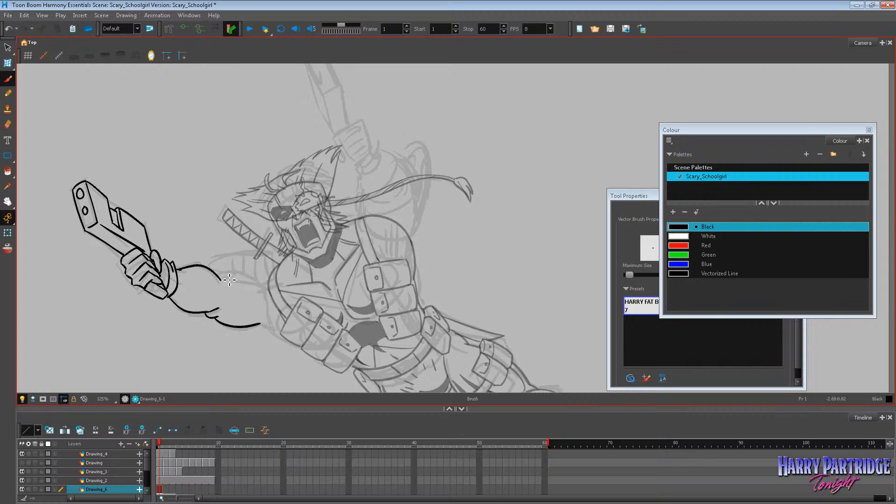
Ink the upper and lower contours of the outstretched arm from the elbow towards the shoulder, undoing unwanted strokes.
mouse_move(220, 279)
left_mouse_down()
mouse_move(236, 276)
mouse_move(266, 294)
left_mouse_up()
key("ctrl+z")
left_click_drag(254, 279, 274, 277)
key("ctrl+z")
left_click_drag(258, 327, 282, 332)
key("ctrl+z")
left_click_drag(256, 278, 273, 271)
key("ctrl+z")
left_click_drag(259, 324, 282, 328)
scroll(504, 117, "down", 6)
scroll(485, 112, "up", 7)
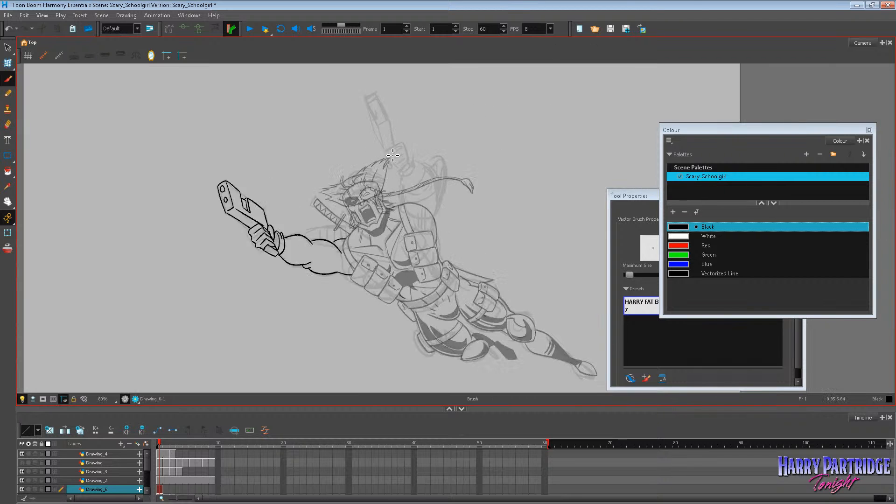
key("ctrl+z")
Ink the far muscle contour, the armband and the shoulder join of the outstretched arm, closing its outline at the chest pouches.
key("ctrl+z")
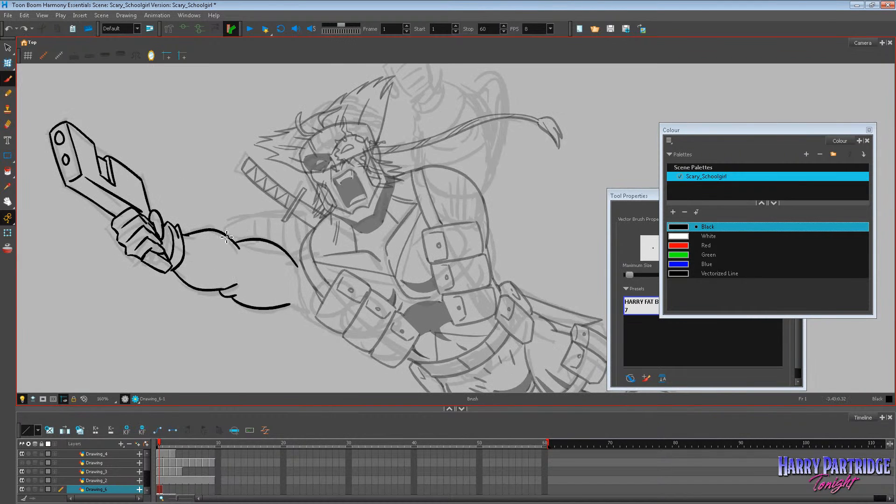
mouse_move(214, 226)
left_mouse_down()
mouse_move(302, 217)
mouse_move(305, 241)
mouse_move(301, 219)
mouse_move(315, 237)
mouse_move(304, 228)
mouse_move(302, 247)
left_mouse_up()
mouse_move(295, 214)
left_mouse_down()
mouse_move(306, 257)
mouse_move(295, 215)
left_mouse_up()
key("ctrl+z")
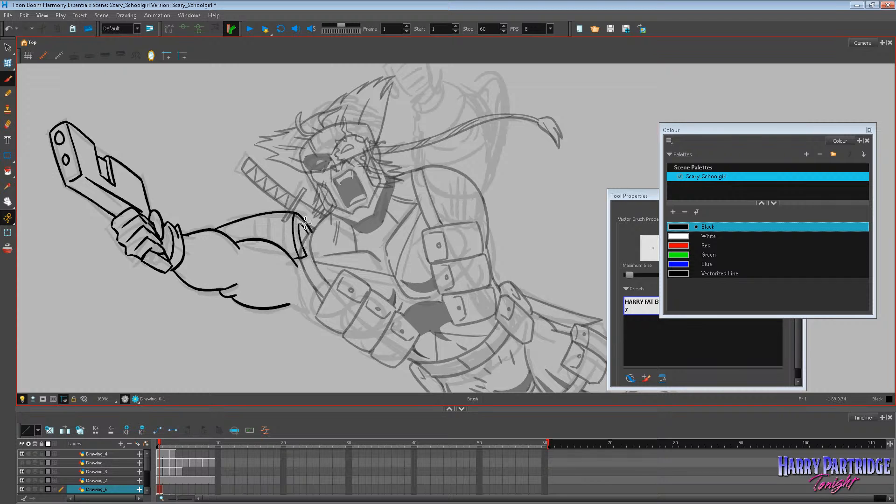
left_click_drag(229, 235, 301, 223)
left_click_drag(289, 305, 319, 311)
key("ctrl+z")
left_click_drag(301, 260, 320, 309)
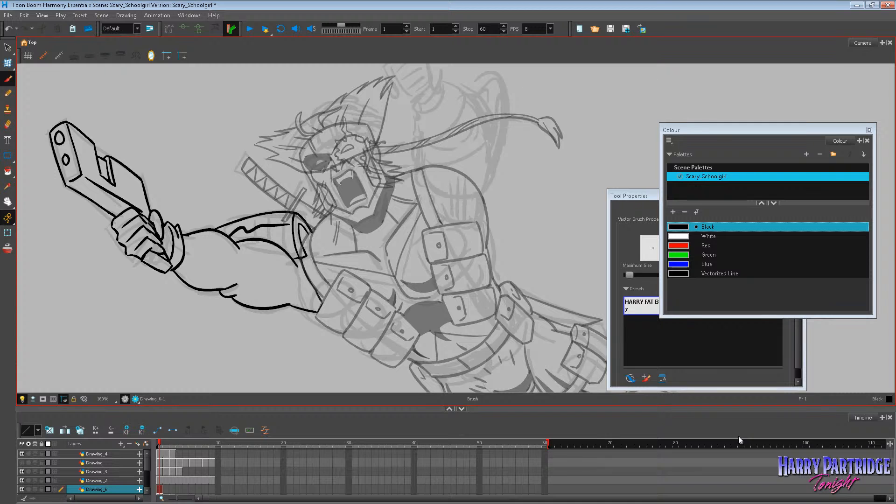
Add inner muscle lines to the forearm and upper arm of the outstretched arm.
scroll(738, 436, "down", 2)
scroll(336, 252, "down", 5)
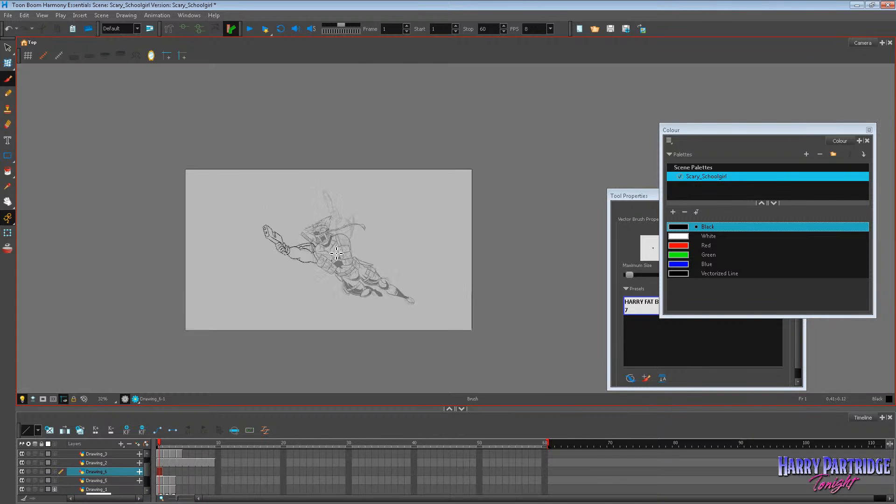
scroll(336, 252, "up", 2)
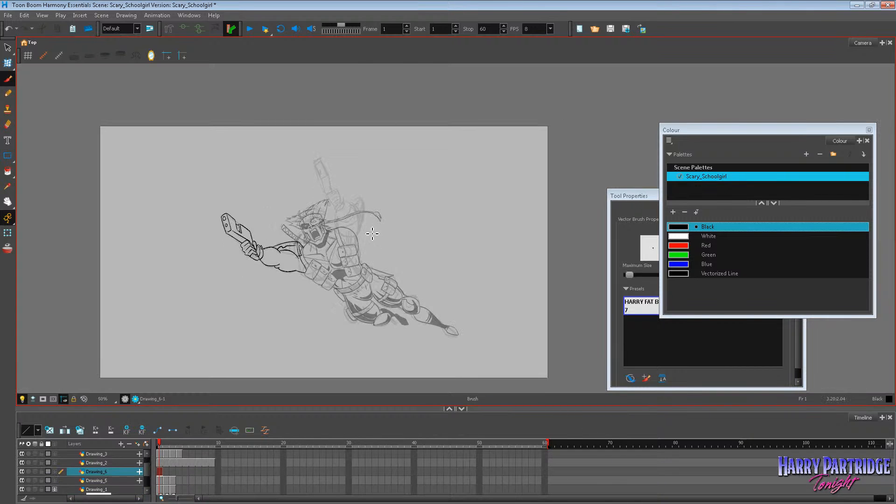
scroll(308, 260, "up", 3)
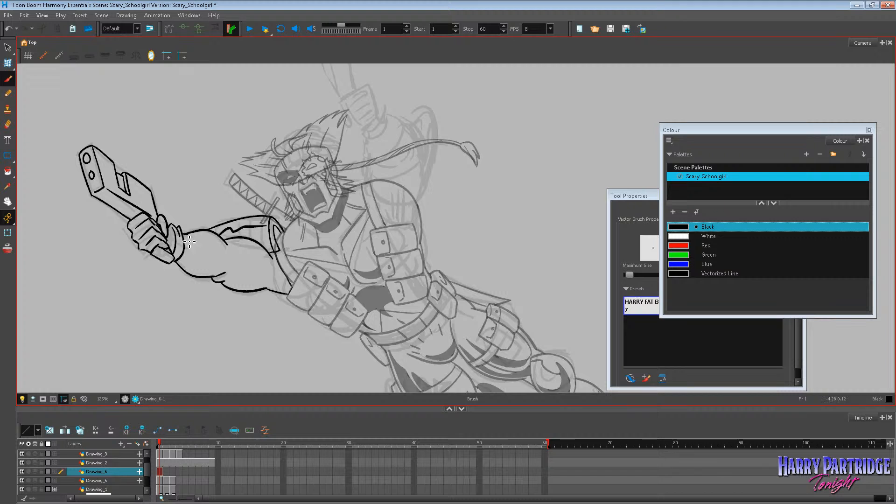
mouse_move(186, 239)
left_mouse_down()
mouse_move(231, 266)
mouse_move(208, 243)
mouse_move(229, 272)
mouse_move(236, 259)
mouse_move(271, 277)
mouse_move(288, 294)
left_mouse_up()
scroll(489, 97, "down", 6)
scroll(506, 74, "up", 4)
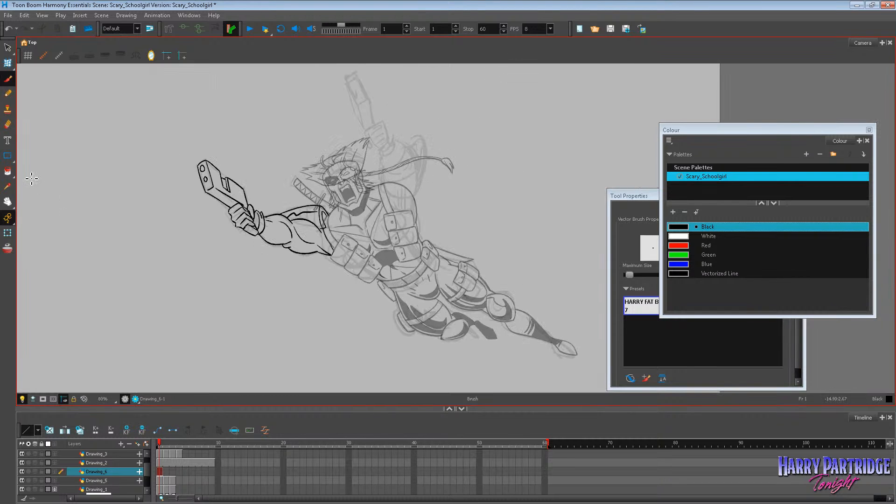
Ink jagged highlight lines along the slide of the outstretched pistol, undoing unwanted strokes.
left_click(7, 201)
scroll(256, 224, "up", 2)
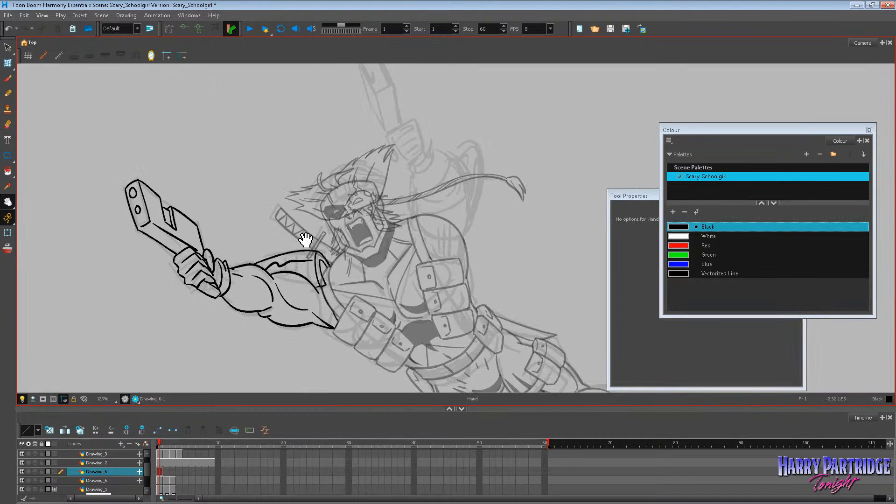
left_click(7, 79)
mouse_move(152, 199)
left_mouse_down()
mouse_move(204, 239)
mouse_move(154, 202)
mouse_move(172, 219)
mouse_move(156, 204)
mouse_move(178, 204)
mouse_move(198, 232)
left_mouse_up()
key("ctrl+z")
key("ctrl+z")
key("ctrl+z")
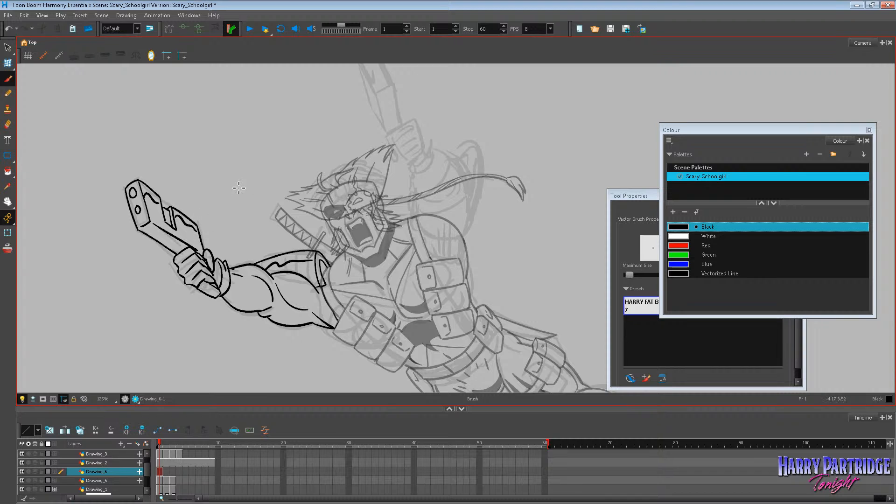
Ink the raised pistol's front face with two barrel holes and its long edge down to the hand, undoing unwanted strokes.
left_click(7, 202)
left_click_drag(460, 247, 378, 292)
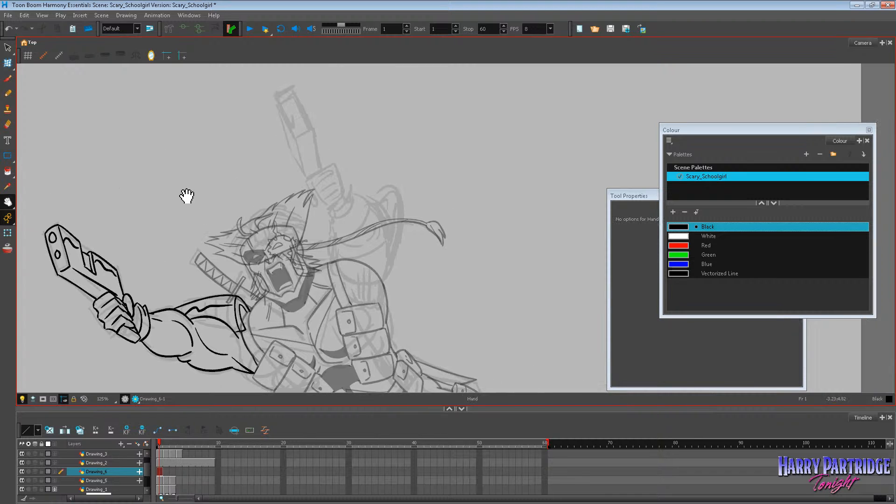
left_click(9, 79)
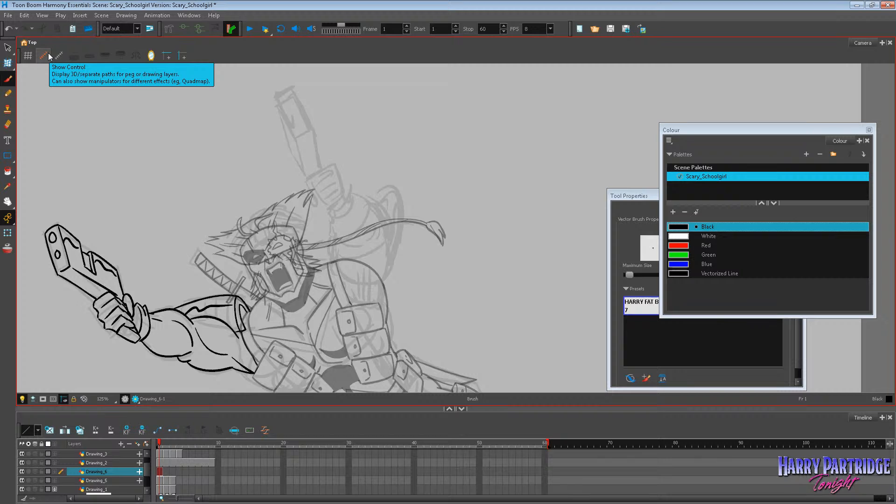
left_click(8, 93)
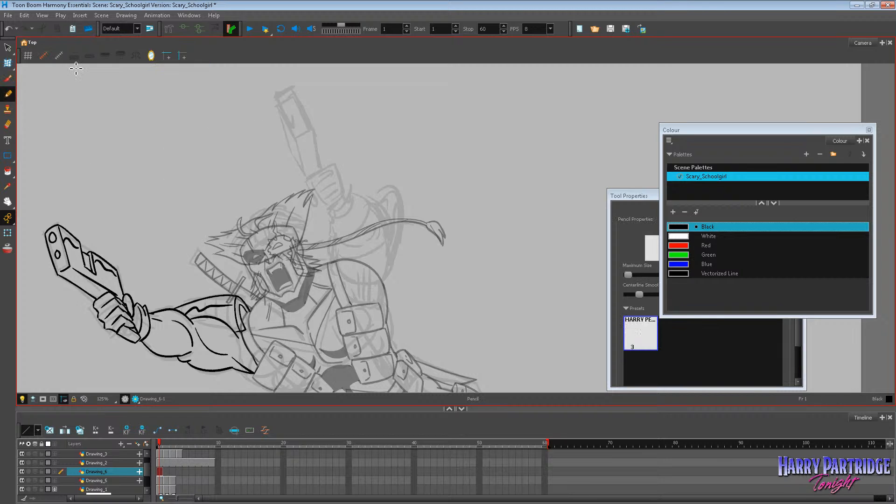
key("alt+b")
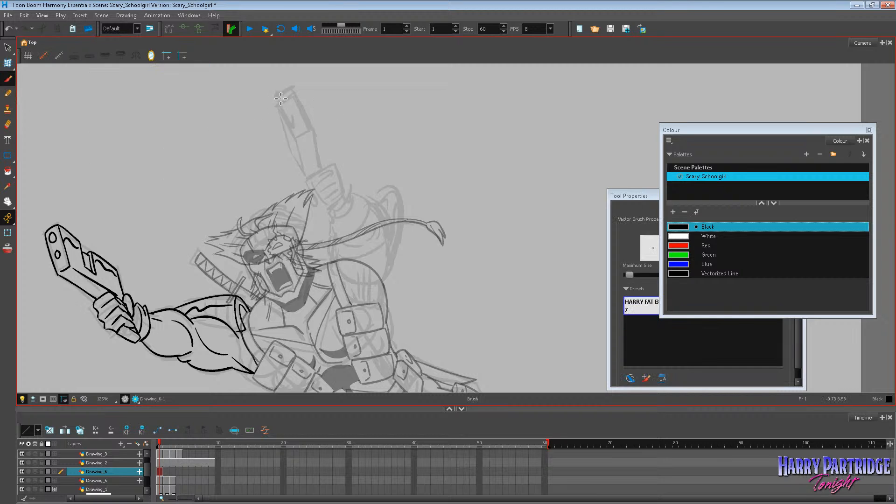
mouse_move(276, 98)
left_mouse_down()
mouse_move(293, 90)
mouse_move(293, 151)
mouse_move(287, 124)
mouse_move(298, 160)
left_mouse_up()
key("ctrl+z")
left_click_drag(294, 91, 312, 127)
left_click_drag(280, 100, 300, 137)
key("ctrl+z")
key("ctrl+z")
mouse_move(288, 96)
left_mouse_down()
mouse_move(320, 169)
mouse_move(306, 167)
mouse_move(309, 177)
left_mouse_up()
key("ctrl+z")
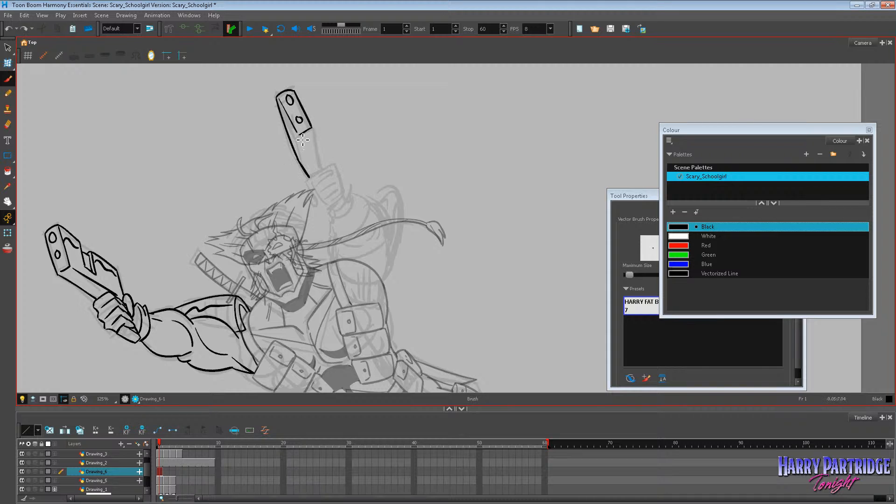
Ink the raised pistol's remaining side edges and erase part of its outer edge line.
mouse_move(300, 137)
left_mouse_down()
mouse_move(309, 176)
mouse_move(323, 165)
left_mouse_up()
key("alt+e")
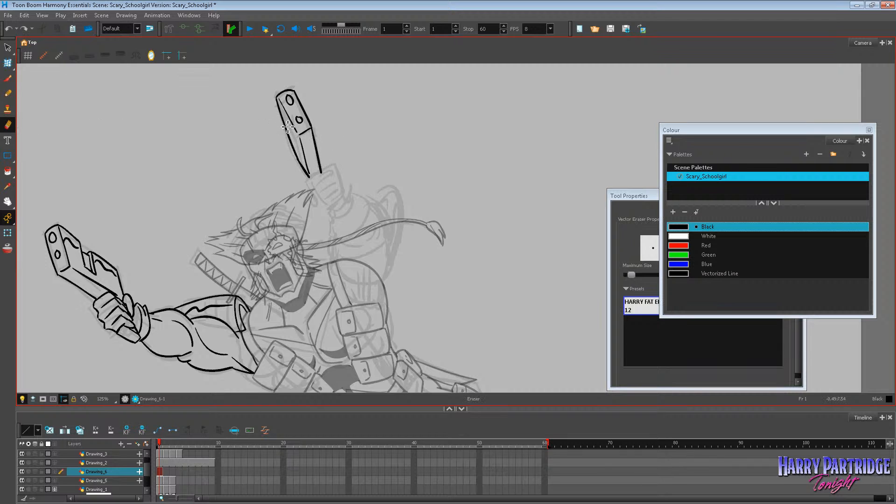
key("alt+b")
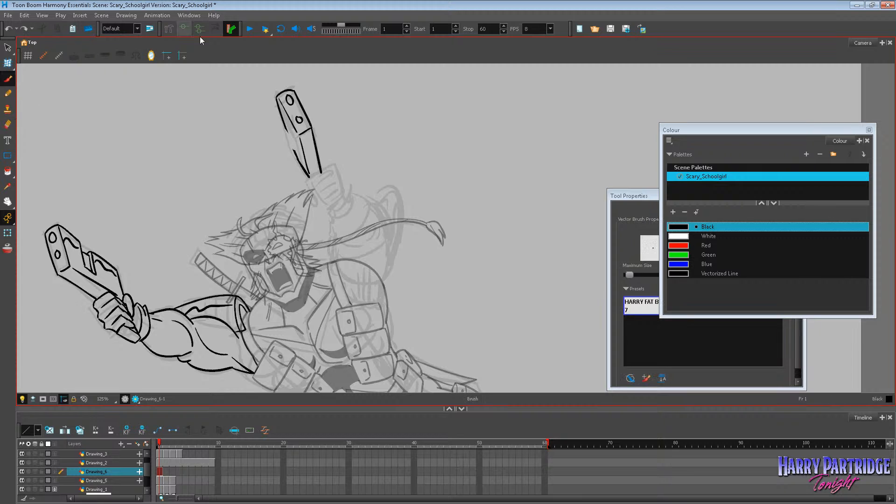
Ink the hand gripping the raised pistol, with its fingers, thumb and the grip end, undoing unwanted strokes.
mouse_move(287, 130)
left_mouse_down()
mouse_move(301, 159)
mouse_move(297, 145)
mouse_move(318, 149)
mouse_move(320, 180)
mouse_move(328, 179)
mouse_move(319, 179)
mouse_move(334, 171)
mouse_move(325, 179)
mouse_move(339, 181)
mouse_move(343, 199)
mouse_move(310, 186)
mouse_move(330, 217)
left_mouse_up()
key("ctrl+z")
key("ctrl+z")
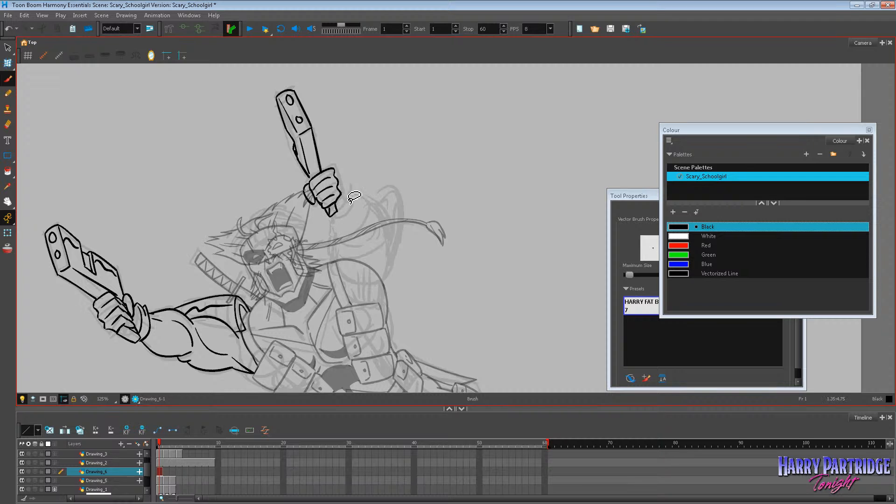
Ink the glove cuff on the raised wrist and adjust its lines with the Select tool.
mouse_move(343, 183)
left_mouse_down()
mouse_move(351, 198)
mouse_move(338, 211)
mouse_move(353, 189)
mouse_move(344, 186)
mouse_move(354, 192)
left_mouse_up()
key("ctrl+z")
scroll(403, 154, "down", 4)
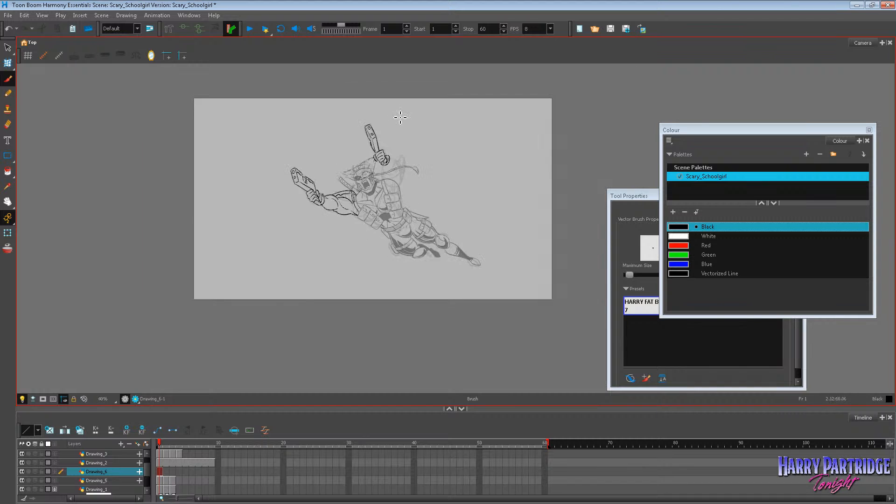
scroll(409, 134, "up", 4)
left_click(7, 48)
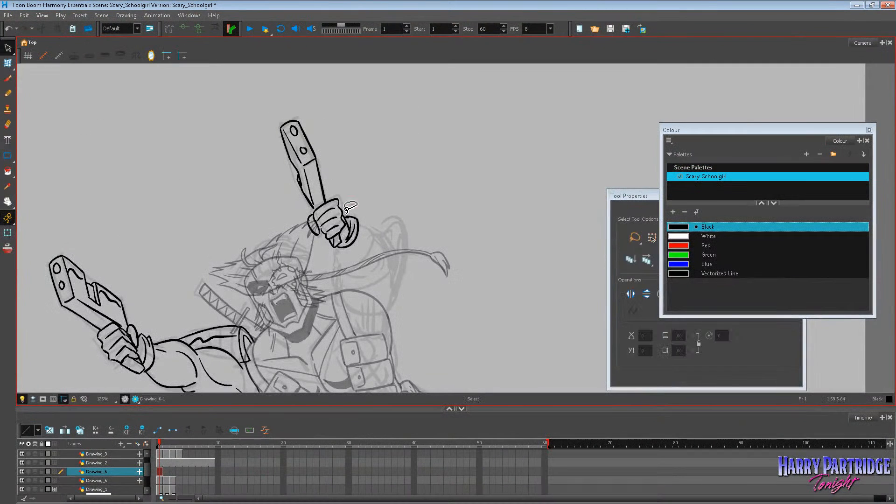
left_click(354, 218)
mouse_move(372, 210)
left_mouse_down()
mouse_move(340, 212)
mouse_move(325, 259)
mouse_move(315, 253)
left_mouse_up()
left_click(319, 271)
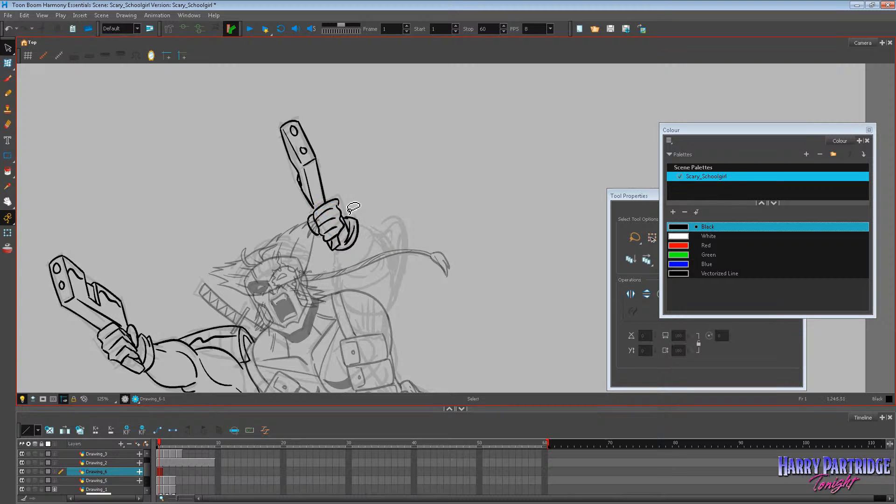
Try to ink the raised forearm's outline from the glove cuff to the elbow, and undo the strokes.
left_click(8, 79)
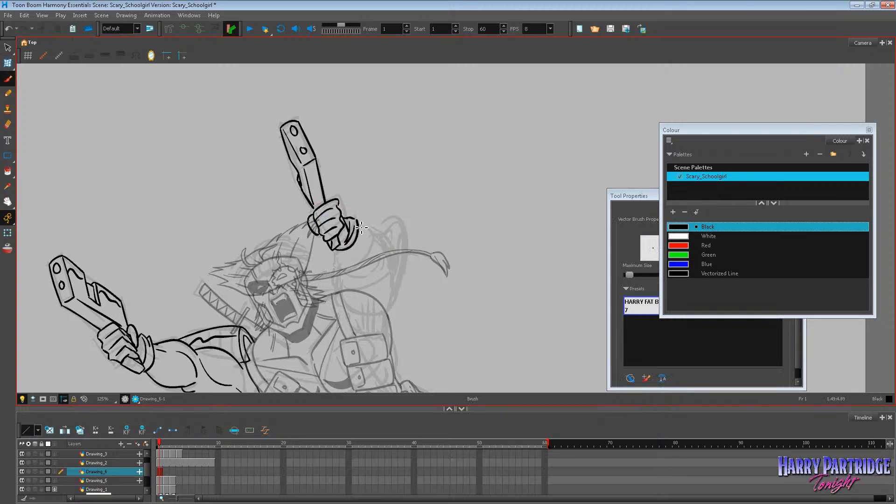
mouse_move(361, 227)
left_mouse_down()
mouse_move(385, 244)
mouse_move(391, 265)
left_mouse_up()
key("ctrl+z")
mouse_move(334, 251)
left_mouse_down()
mouse_move(344, 273)
mouse_move(367, 275)
left_mouse_up()
mouse_move(364, 229)
left_mouse_down()
mouse_move(388, 252)
mouse_move(388, 278)
mouse_move(356, 316)
left_mouse_up()
mouse_move(390, 268)
left_mouse_down()
mouse_move(396, 297)
mouse_move(374, 335)
mouse_move(391, 307)
mouse_move(377, 305)
mouse_move(372, 337)
left_mouse_up()
key("ctrl+z")
scroll(279, 162, "down", 4)
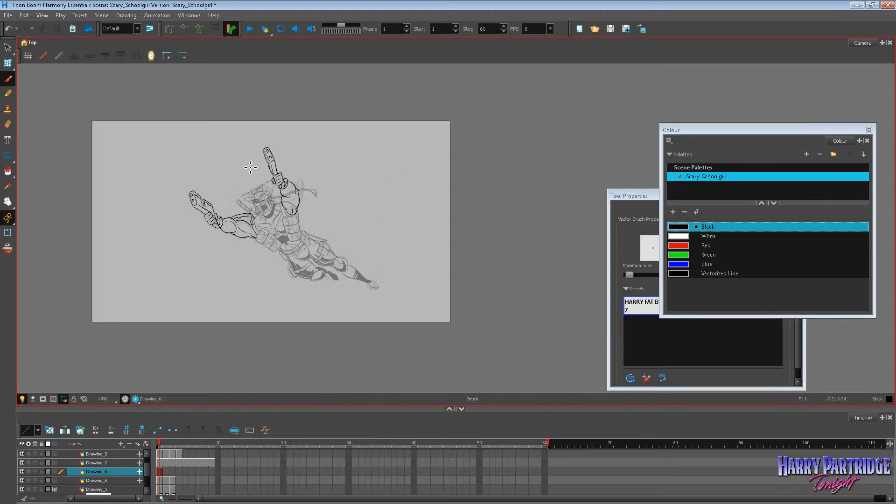
scroll(264, 189, "up", 3)
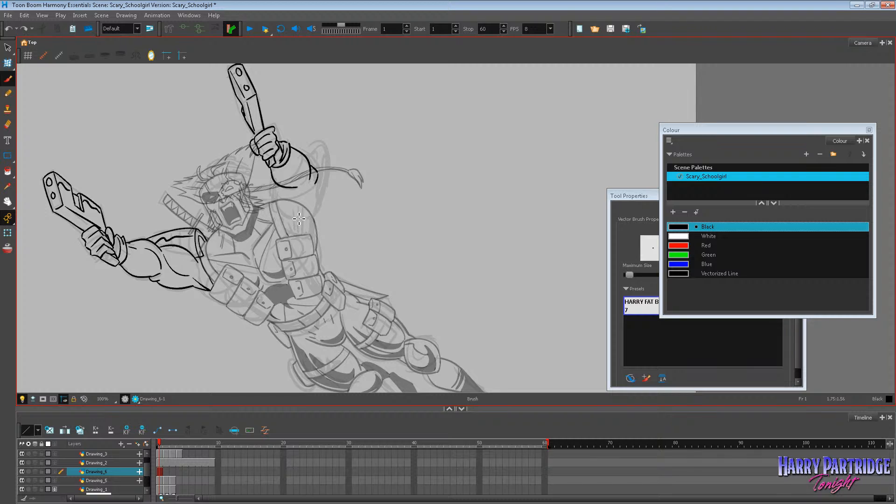
key("ctrl+z")
Adjust the cuff lines on the raised wrist using the Select and Cutter tools.
left_click(8, 47)
mouse_move(284, 120)
left_mouse_down()
mouse_move(273, 128)
mouse_move(286, 141)
mouse_move(279, 123)
mouse_move(251, 170)
mouse_move(286, 135)
mouse_move(246, 123)
mouse_move(276, 136)
left_mouse_up()
left_click(327, 126)
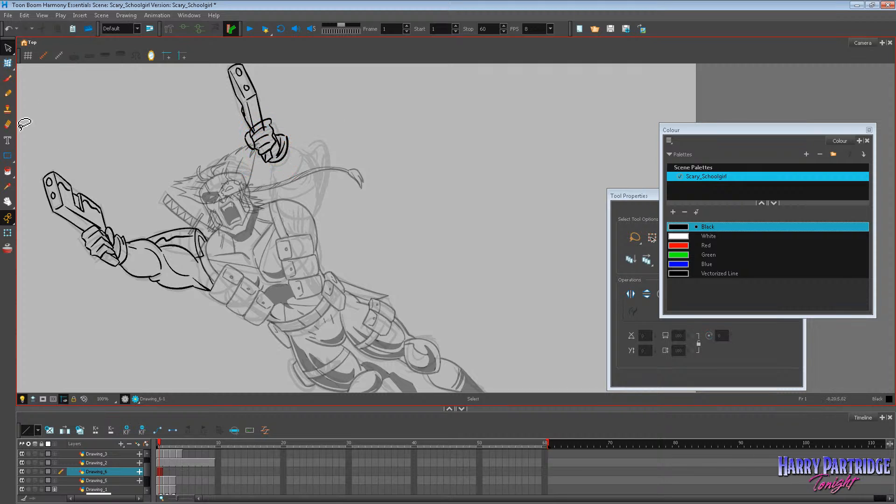
left_click_drag(8, 48, 37, 60)
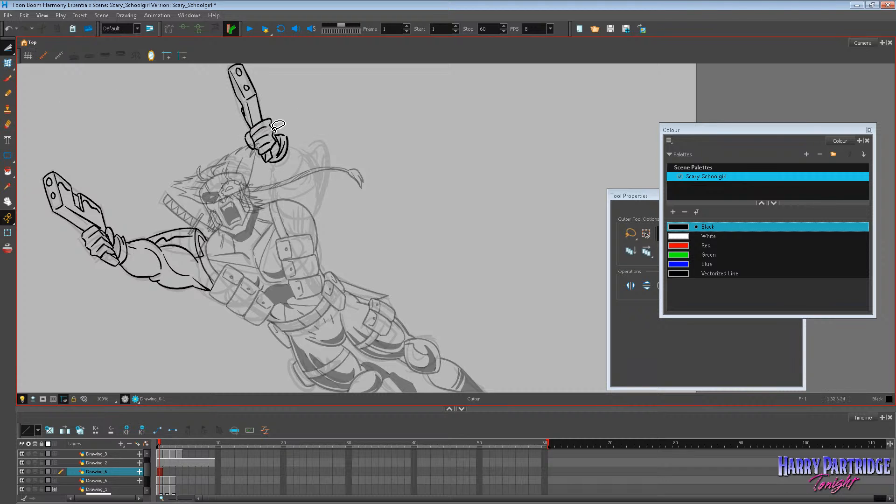
Ink the forearm and bulging upper arm of the raised arm from the glove cuff to the shoulder, undoing unwanted strokes.
key("alt+b")
mouse_move(269, 163)
left_mouse_down()
mouse_move(271, 180)
mouse_move(287, 189)
left_mouse_up()
key("alt+s")
mouse_move(289, 146)
left_mouse_down()
mouse_move(308, 185)
mouse_move(295, 219)
mouse_move(317, 231)
mouse_move(275, 201)
left_mouse_up()
key("ctrl+z")
key("ctrl+z")
key("ctrl+z")
key("ctrl+z")
mouse_move(316, 231)
left_mouse_down()
mouse_move(323, 215)
mouse_move(310, 176)
mouse_move(265, 185)
mouse_move(284, 201)
left_mouse_up()
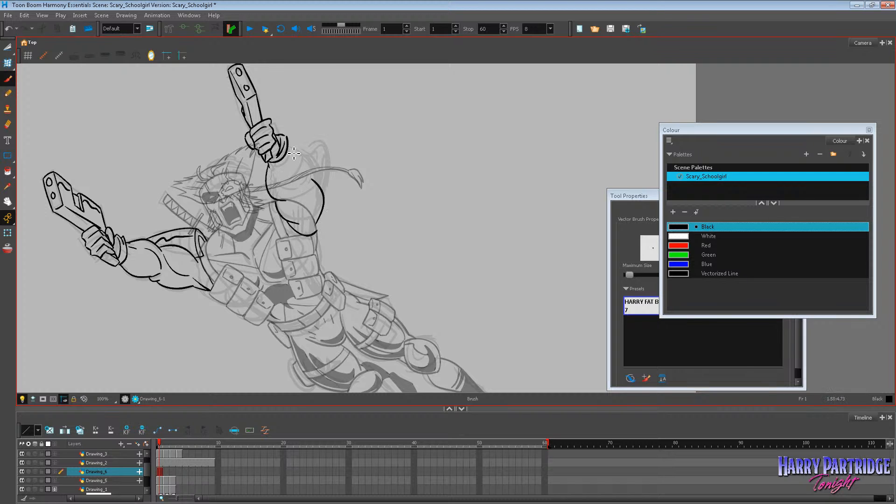
mouse_move(288, 147)
left_mouse_down()
mouse_move(310, 180)
mouse_move(309, 196)
left_mouse_up()
scroll(303, 257, "down", 5)
scroll(310, 235, "up", 5)
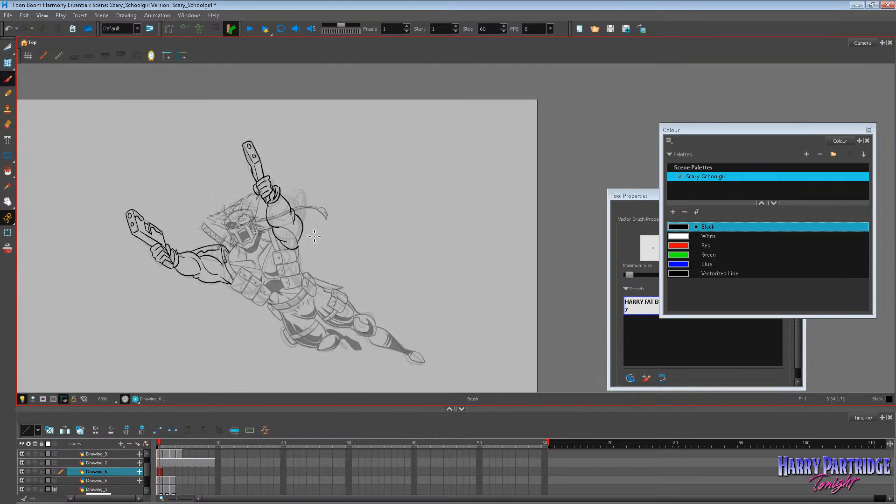
Select the raised pistol's inked lines above the hand and delete them.
left_click(7, 47)
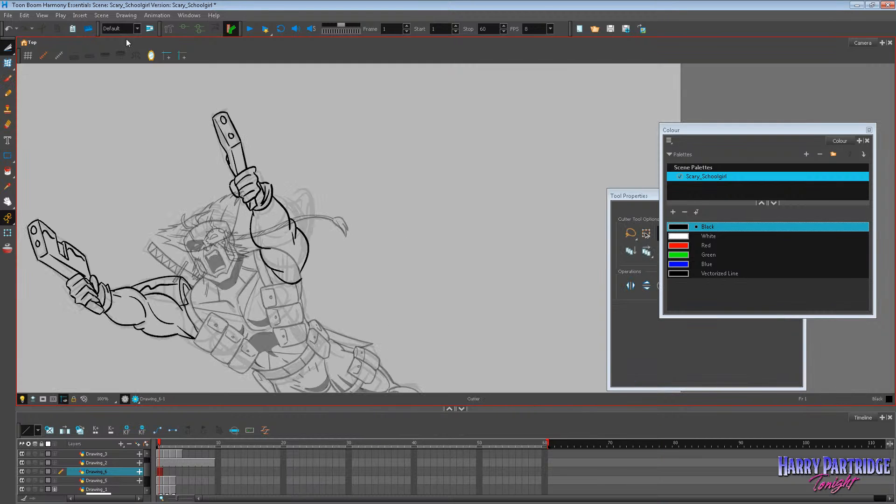
left_click(7, 47)
left_click(35, 46)
left_click_drag(229, 111, 253, 153)
key("Delete")
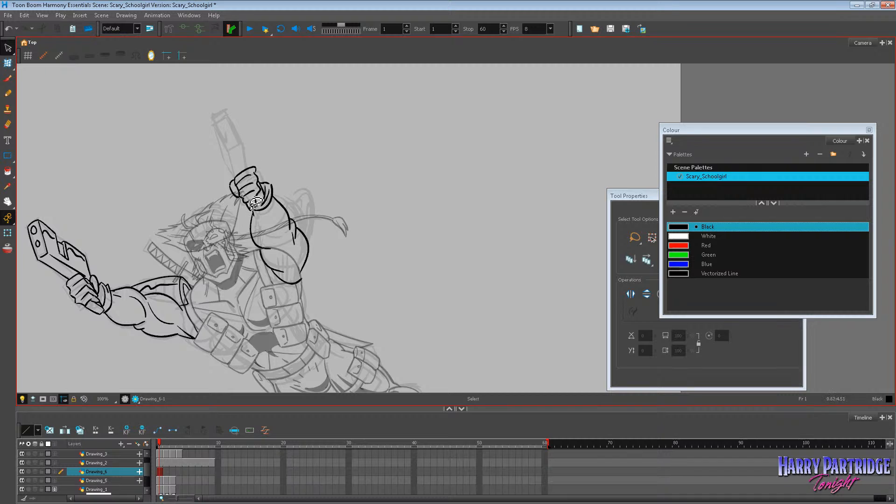
Ink the raised pistol anew over the rough sketch, with a straight barrel and two barrel holes.
left_click(8, 79)
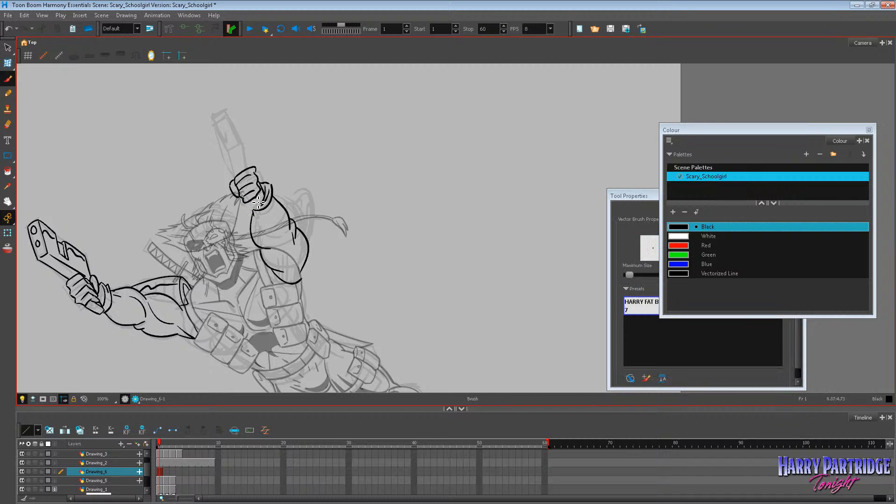
left_click_drag(262, 206, 259, 193)
key("ctrl+z")
mouse_move(215, 115)
left_mouse_down()
mouse_move(237, 116)
mouse_move(217, 119)
mouse_move(226, 148)
left_mouse_up()
left_click_drag(227, 148, 238, 144)
mouse_move(234, 113)
left_mouse_down()
mouse_move(241, 142)
mouse_move(225, 126)
mouse_move(236, 174)
mouse_move(251, 167)
left_mouse_up()
key("ctrl+z")
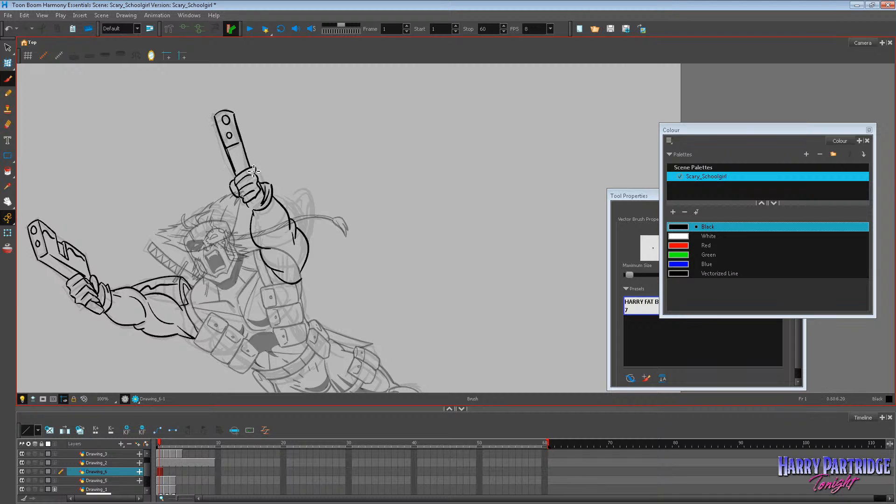
Ink the end of the pistol grip below the raised hand, undoing the unwanted stroke.
left_click_drag(252, 209, 263, 205)
key("ctrl+z")
scroll(237, 233, "down", 4)
scroll(237, 234, "up", 4)
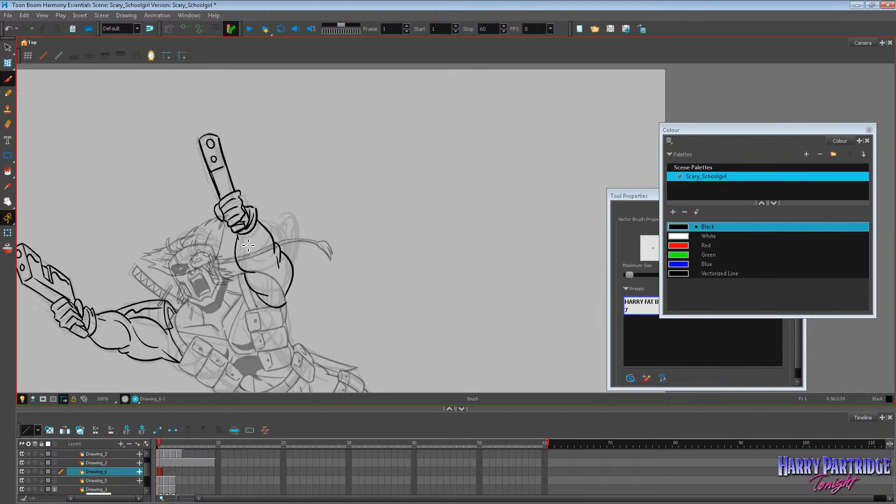
Ink the curved shoulder guard behind the raised arm, with its inner edge, and fill the inside with black.
left_click_drag(247, 240, 274, 267)
left_click_drag(289, 301, 293, 285)
mouse_move(278, 238)
left_mouse_down()
mouse_move(296, 223)
mouse_move(277, 244)
mouse_move(297, 235)
mouse_move(295, 261)
left_mouse_up()
mouse_move(292, 219)
left_mouse_down()
mouse_move(294, 264)
mouse_move(289, 225)
mouse_move(297, 237)
left_mouse_up()
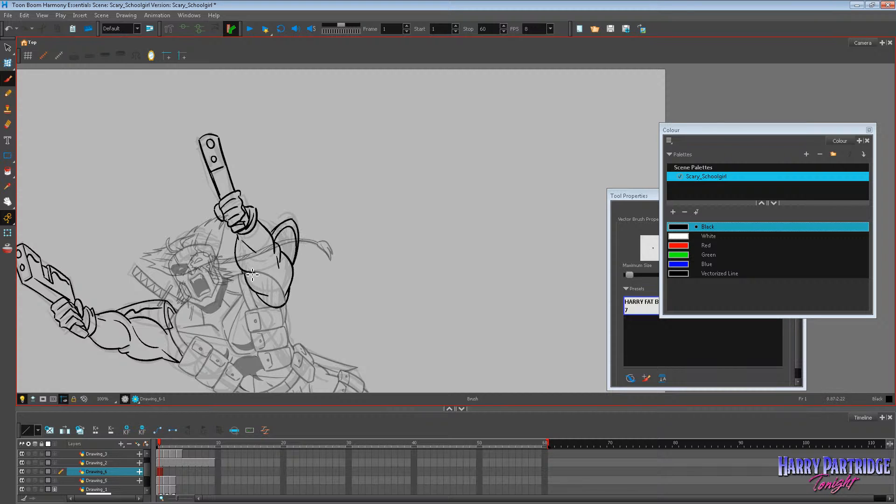
left_click(8, 171)
left_click(287, 242)
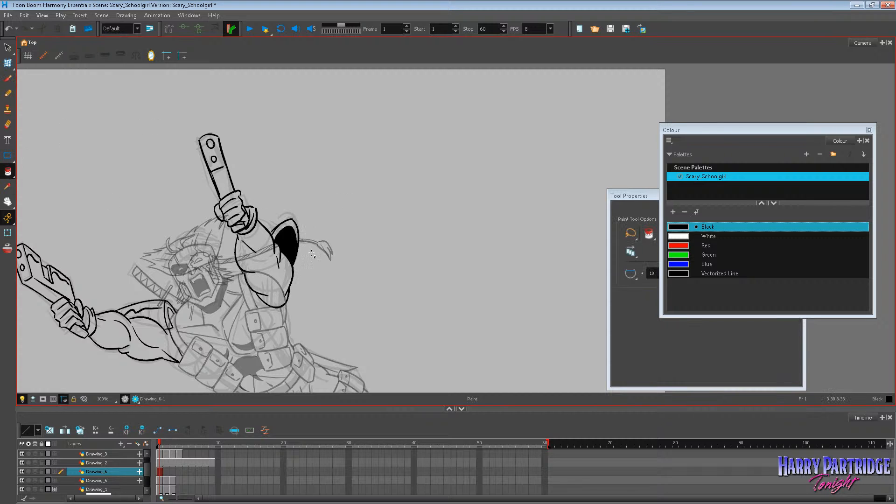
scroll(146, 195, "down", 2)
scroll(96, 202, "up", 2)
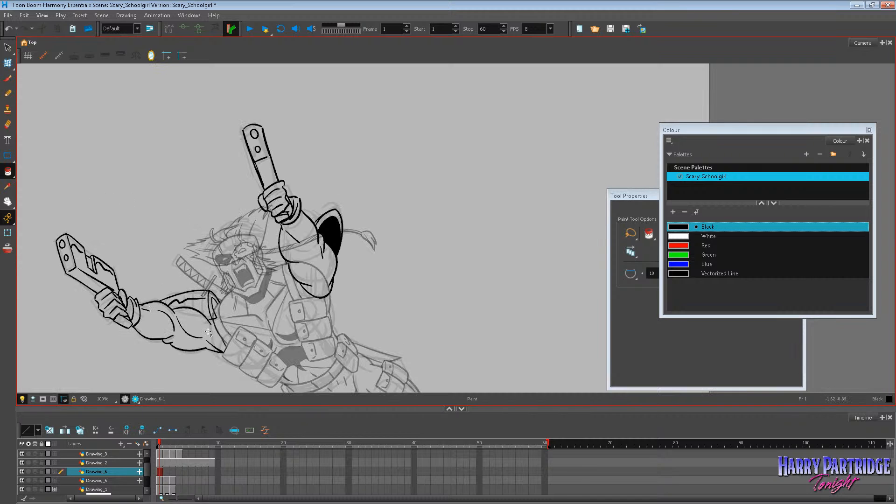
Delete the upper contour of the outstretched arm's shoulder, ink it anew as a smooth curve, and fill the sleeve opening with black.
scroll(209, 332, "up", 1)
left_click(8, 47)
left_click(161, 256)
key("Delete")
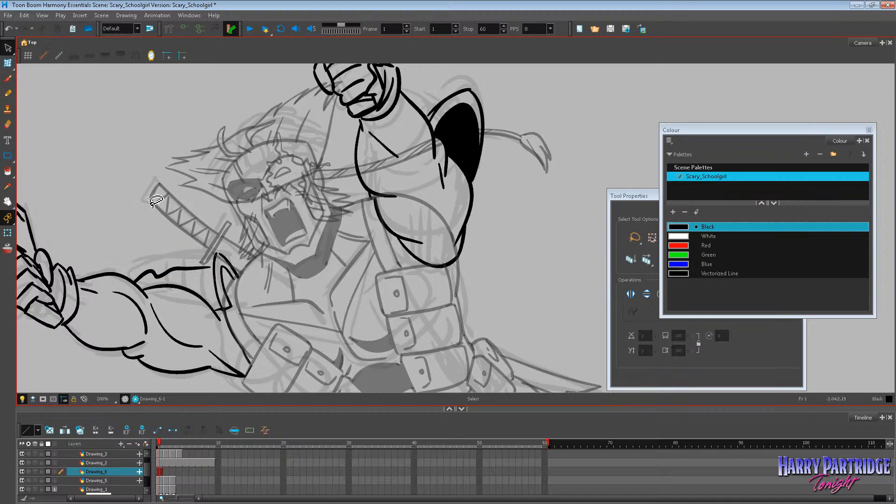
left_click(8, 78)
mouse_move(122, 273)
left_mouse_down()
mouse_move(213, 252)
mouse_move(227, 259)
left_mouse_up()
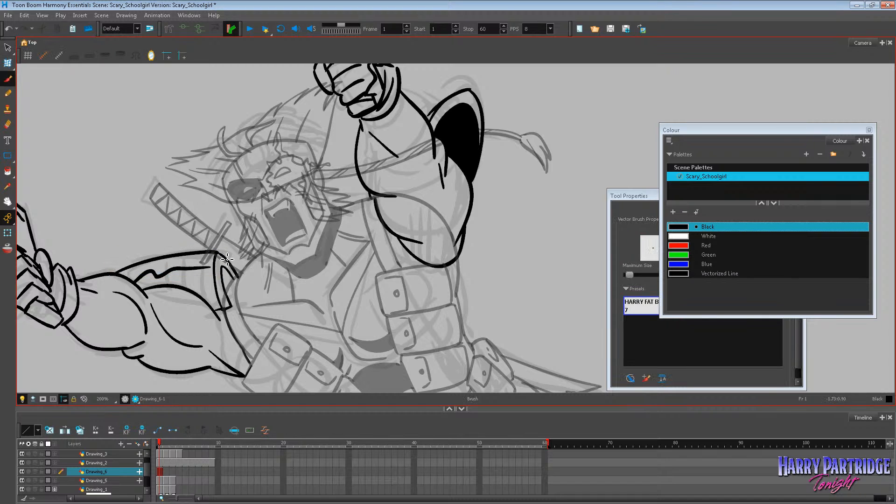
key("alt+i")
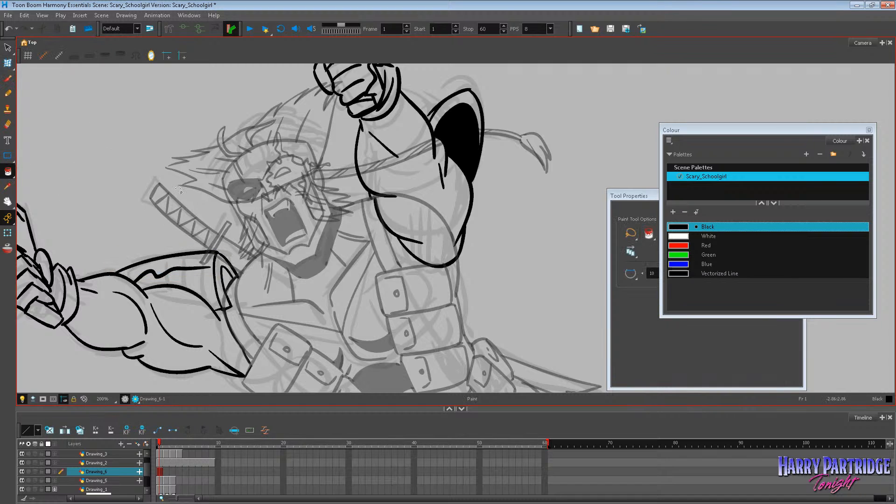
left_click(225, 276)
scroll(299, 263, "down", 6)
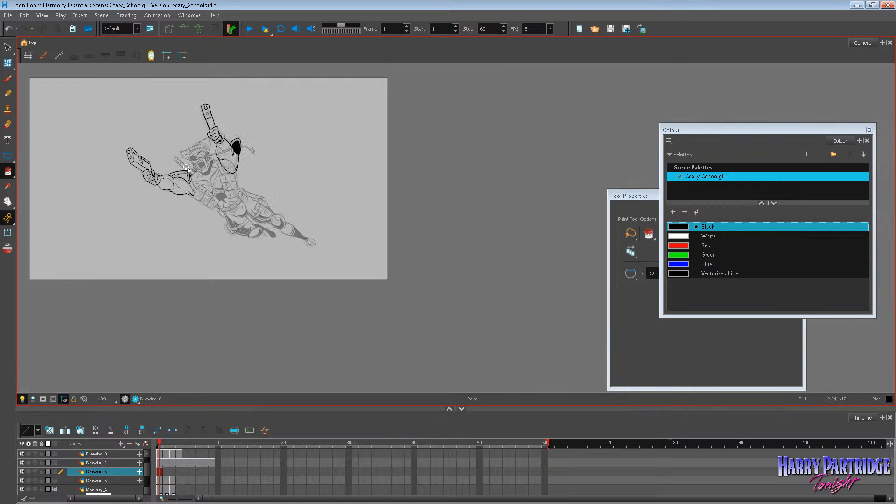
scroll(186, 167, "up", 4)
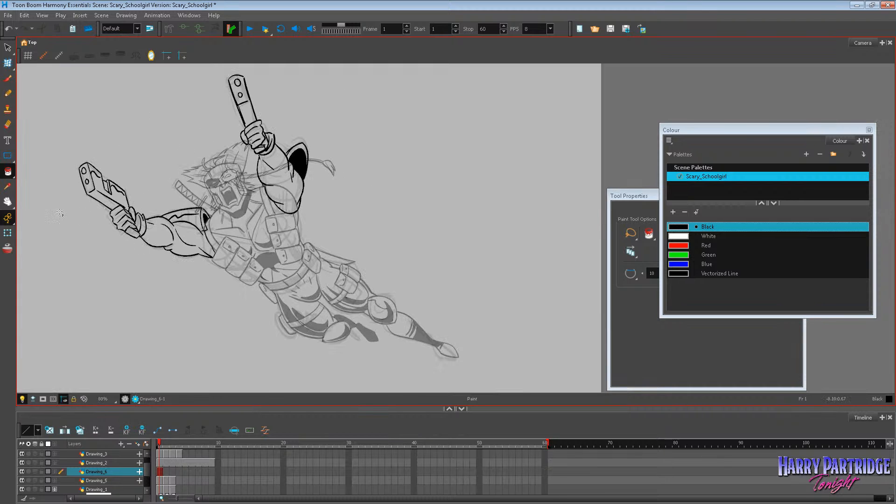
Delete the curved end of the raised pistol's barrel and ink it anew with a tighter curve, undoing unwanted strokes.
left_click(8, 202)
left_click_drag(201, 193, 256, 249)
scroll(356, 122, "up", 1)
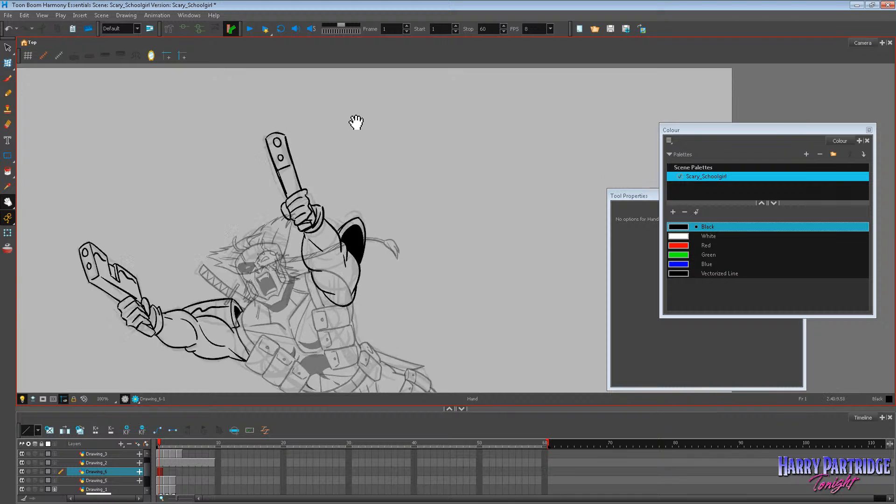
scroll(356, 122, "up", 2)
left_click(8, 63)
left_click(246, 151)
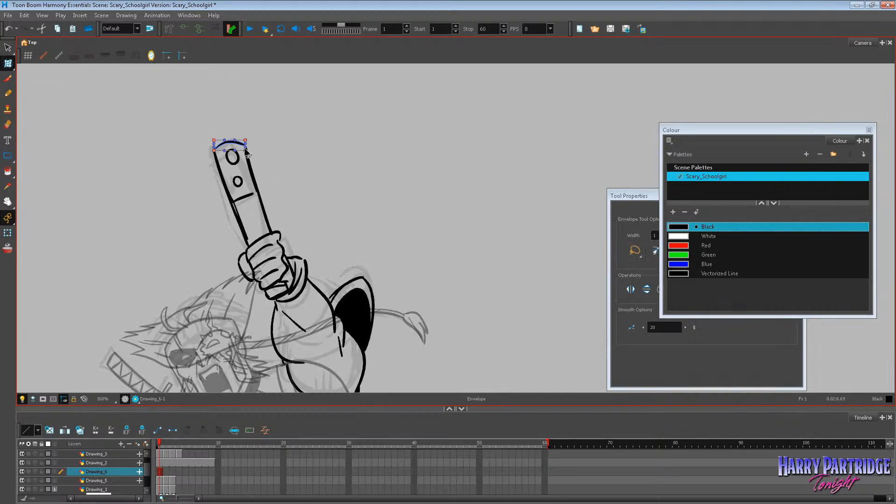
key("Delete")
key("alt+b")
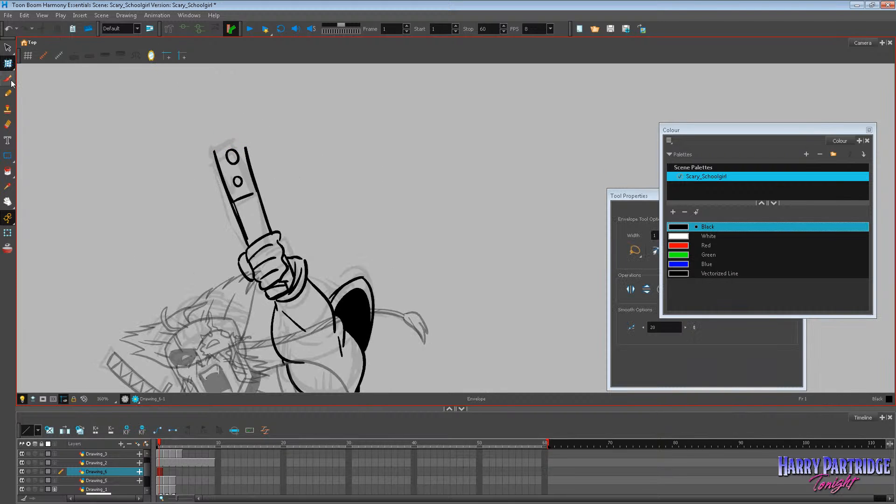
mouse_move(215, 151)
left_mouse_down()
mouse_move(239, 140)
mouse_move(247, 146)
mouse_move(232, 139)
mouse_move(249, 155)
left_mouse_up()
key("ctrl+z")
key("ctrl+z")
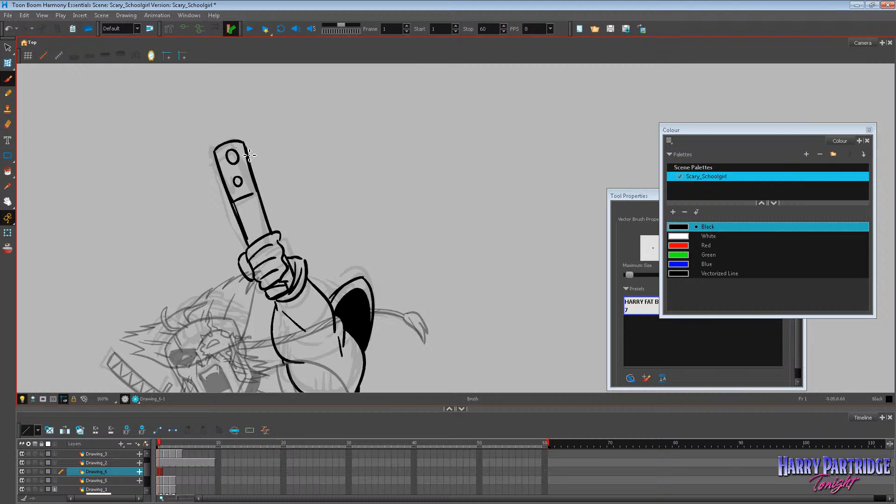
scroll(157, 167, "down", 6)
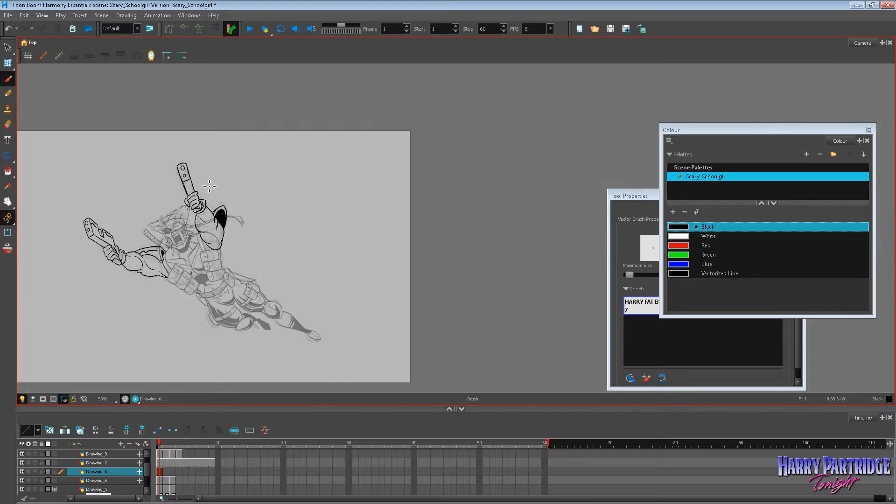
scroll(123, 223, "up", 3)
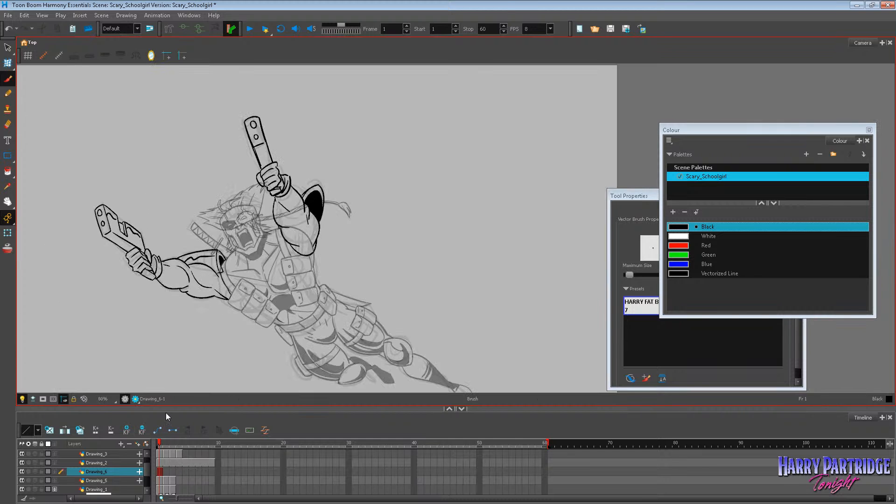
Enlarge the timeline area so that more of the drawing layers fit.
left_click(161, 469)
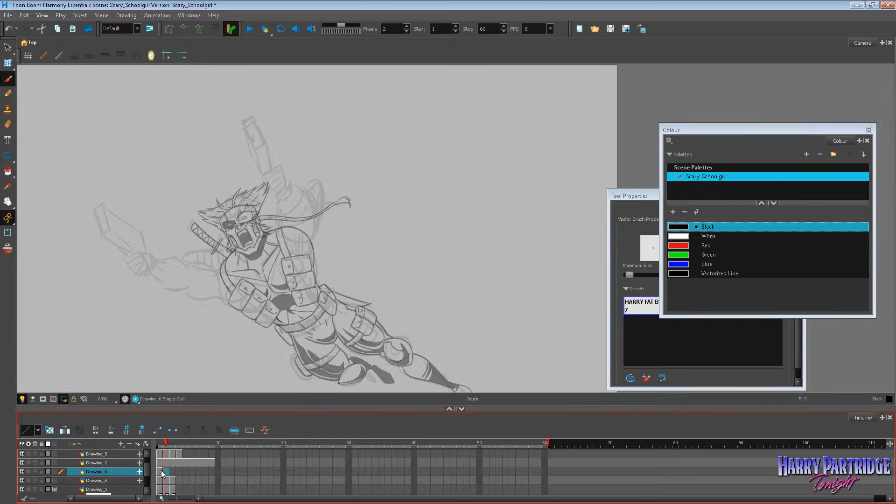
right_click(161, 471)
left_click(159, 470)
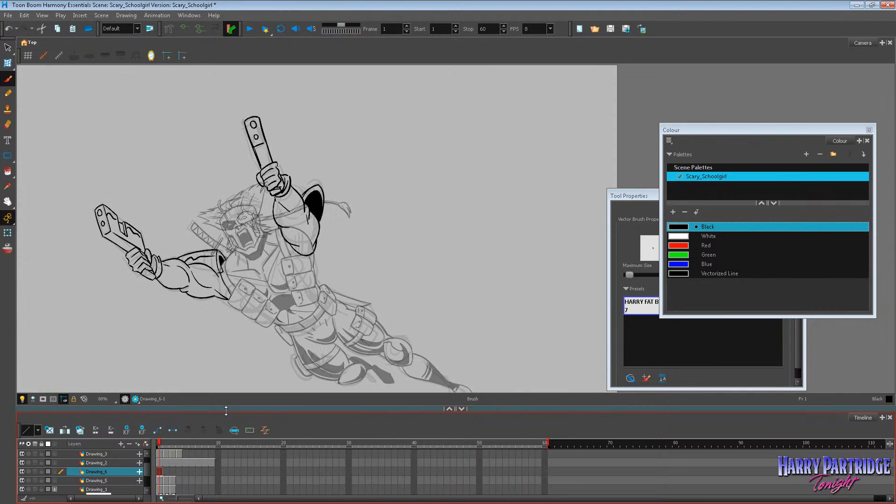
left_click_drag(225, 413, 231, 343)
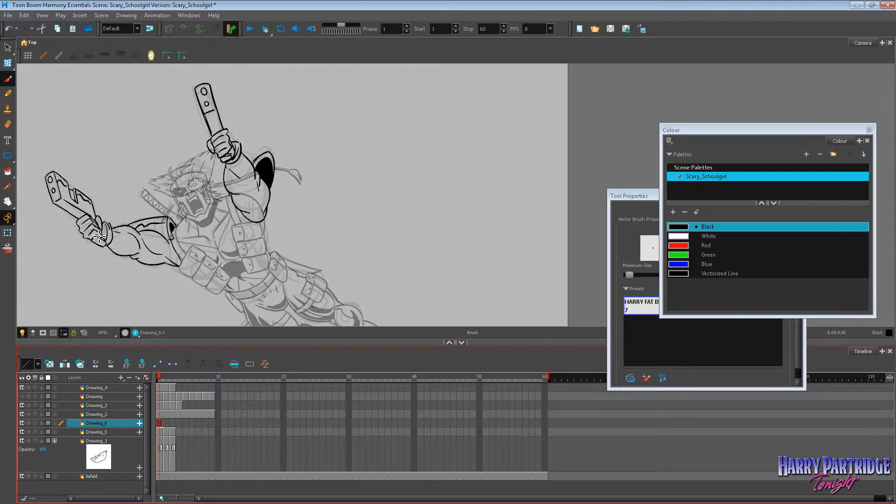
Start inking the bent pose of the outstretched arm on frame 2 of Drawing_6.
left_click(7, 47)
left_click(135, 228)
left_click(301, 223)
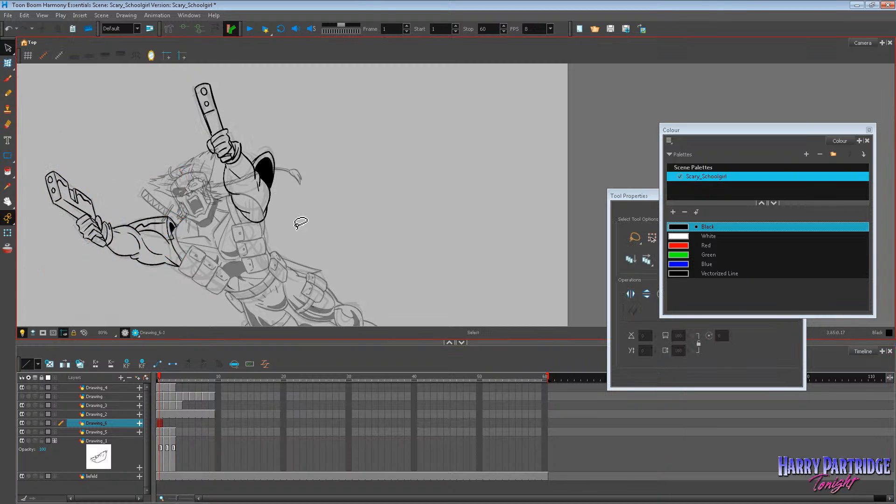
scroll(106, 243, "up", 1)
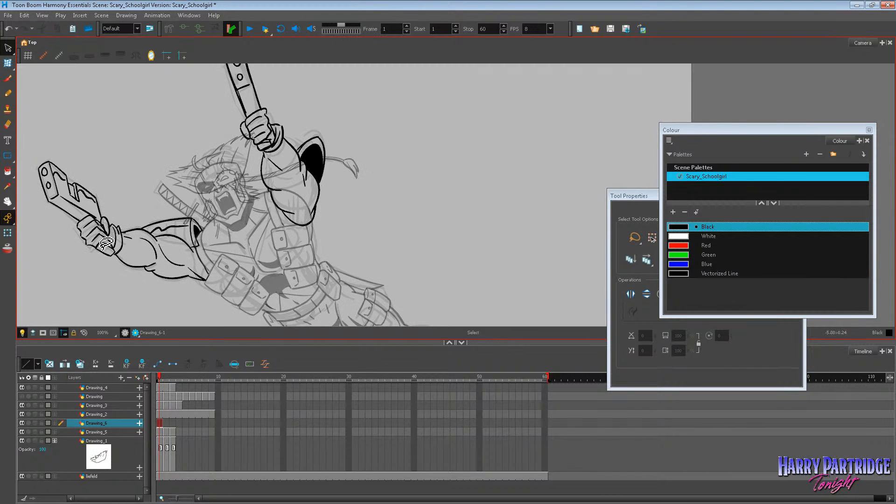
key("alt+b")
key("period")
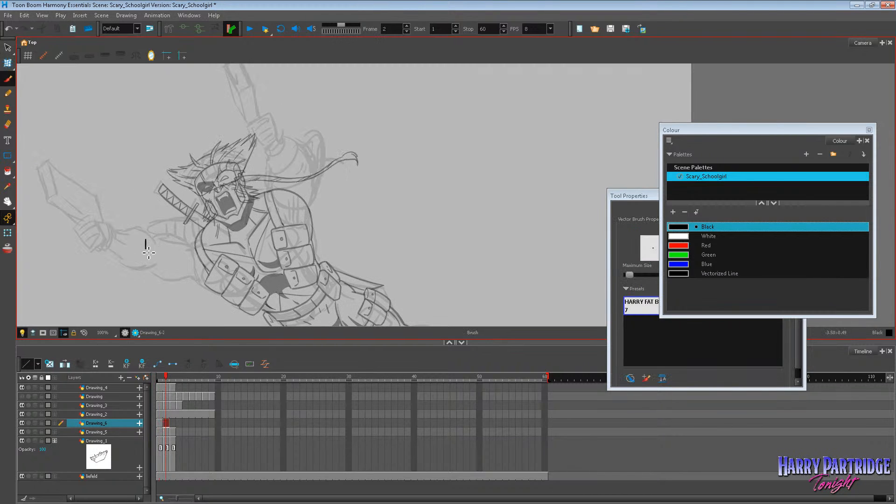
left_click_drag(148, 251, 202, 275)
key("comma")
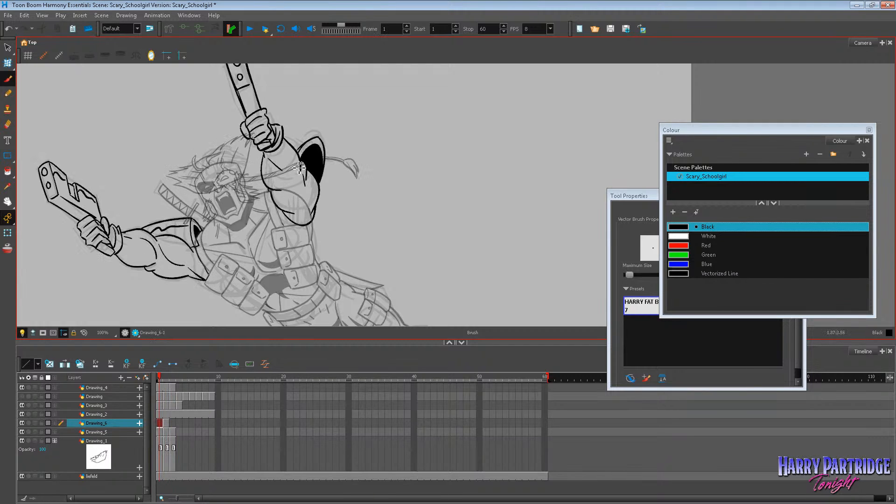
Ink muscle lines along the forearm and at the elbow of the raised arm on frame 1, undoing unwanted strokes.
mouse_move(283, 171)
left_mouse_down()
mouse_move(267, 179)
mouse_move(287, 191)
left_mouse_up()
key("ctrl+z")
mouse_move(269, 160)
left_mouse_down()
mouse_move(296, 216)
mouse_move(306, 202)
mouse_move(309, 215)
left_mouse_up()
key("ctrl+z")
left_click_drag(303, 215, 307, 212)
left_click_drag(284, 141, 299, 173)
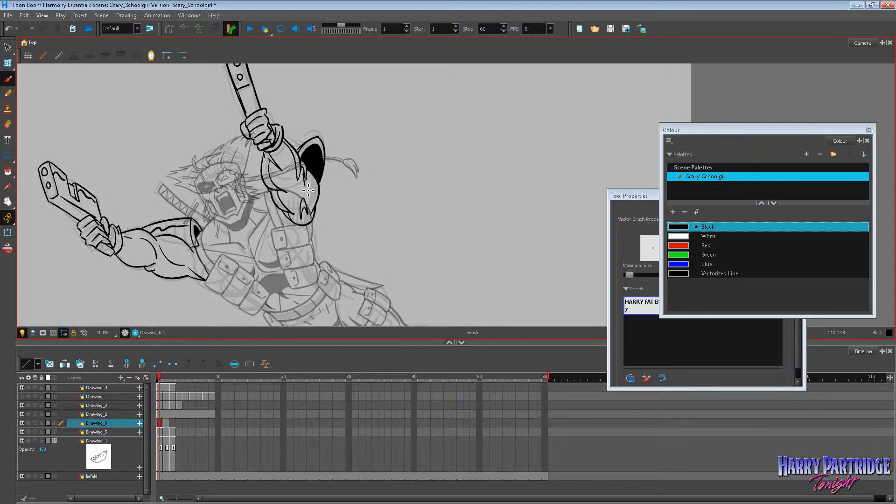
Add more muscle contour lines around the raised arm's bulging upper arm, undoing the unwanted stroke.
left_click_drag(309, 180, 314, 211)
left_click_drag(287, 157, 297, 183)
key("ctrl+z")
scroll(261, 226, "down", 2)
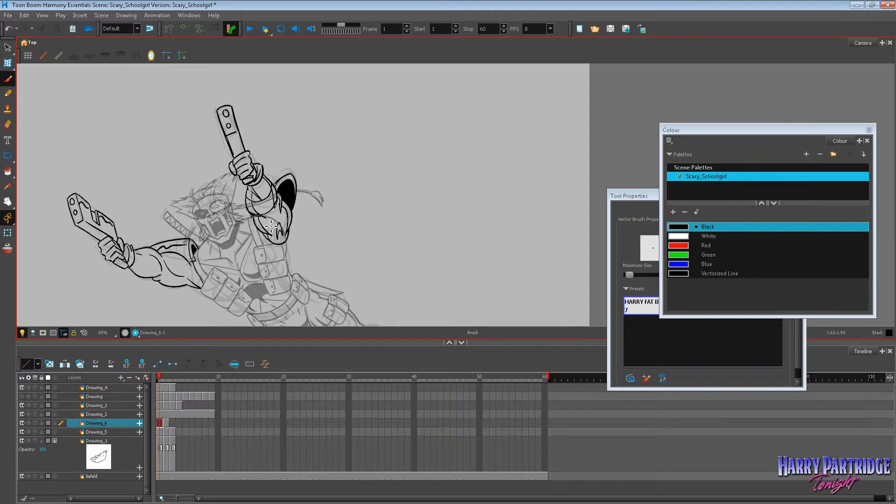
left_click_drag(261, 229, 292, 202)
scroll(185, 259, "down", 2)
scroll(184, 257, "up", 3)
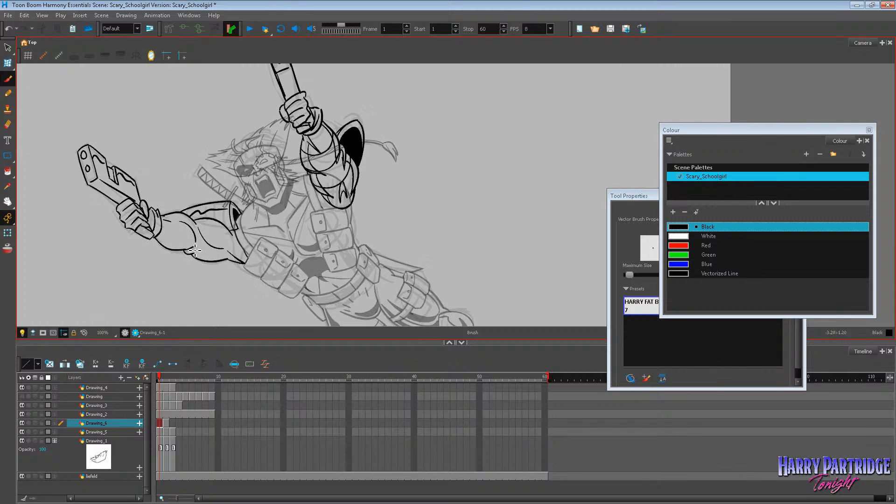
Ink the upward-bent forearm with its elbow and glove cuff on frame 2, flipping to frame 1 to compare and undoing an unwanted stroke.
left_click(163, 421)
key("comma")
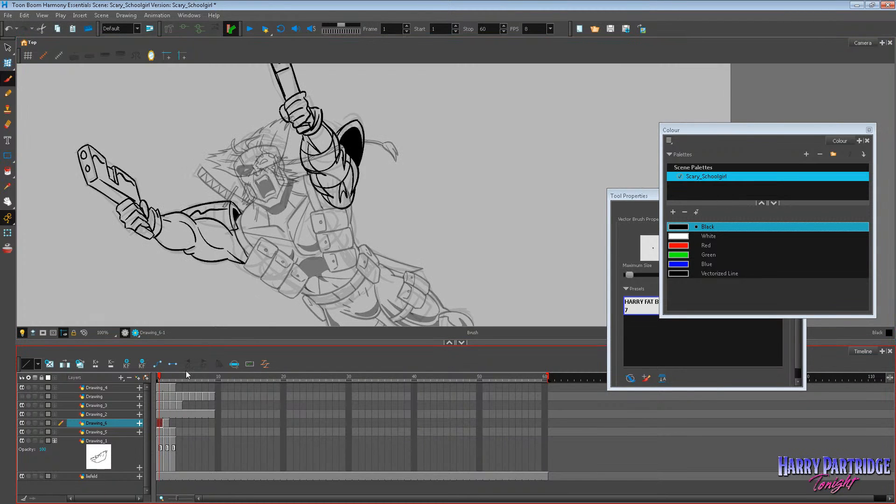
key("period")
mouse_move(188, 221)
left_mouse_down()
mouse_move(201, 227)
mouse_move(182, 181)
left_mouse_up()
key("comma")
key("period")
key("ctrl+z")
mouse_move(185, 222)
left_mouse_down()
mouse_move(186, 168)
mouse_move(183, 186)
mouse_move(188, 174)
mouse_move(198, 187)
mouse_move(182, 170)
mouse_move(203, 170)
mouse_move(206, 183)
mouse_move(199, 163)
mouse_move(211, 216)
left_mouse_up()
key("comma")
key("period")
key("comma")
key("period")
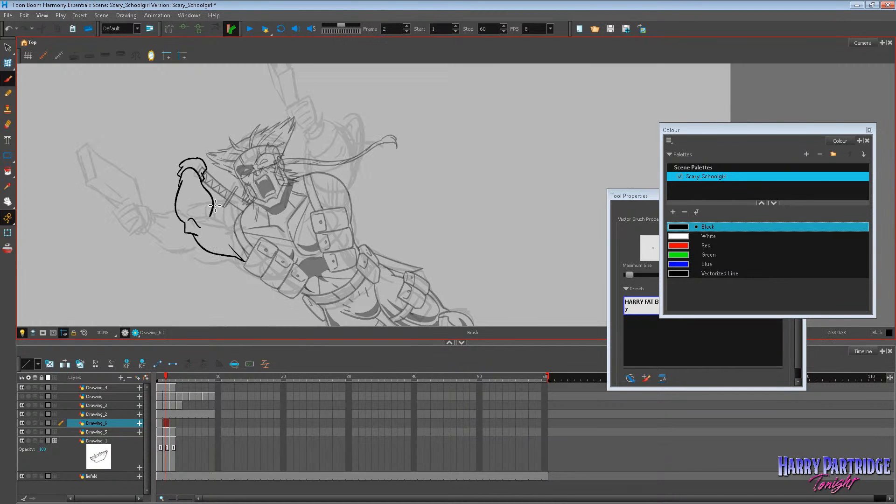
Ink the bent arm's inner forearm edge and upper arm muscle up to the shoulder on frame 2, comparing with frame 1 and undoing unwanted strokes.
key("ctrl+z")
left_click_drag(201, 180, 235, 232)
key("comma")
key("period")
key("comma")
key("period")
key("ctrl+z")
key("comma")
key("period")
key("ctrl+z")
key("comma")
mouse_move(214, 205)
left_mouse_down()
mouse_move(235, 224)
mouse_move(234, 248)
left_mouse_up()
key("period")
key("comma")
key("period")
key("comma")
key("period")
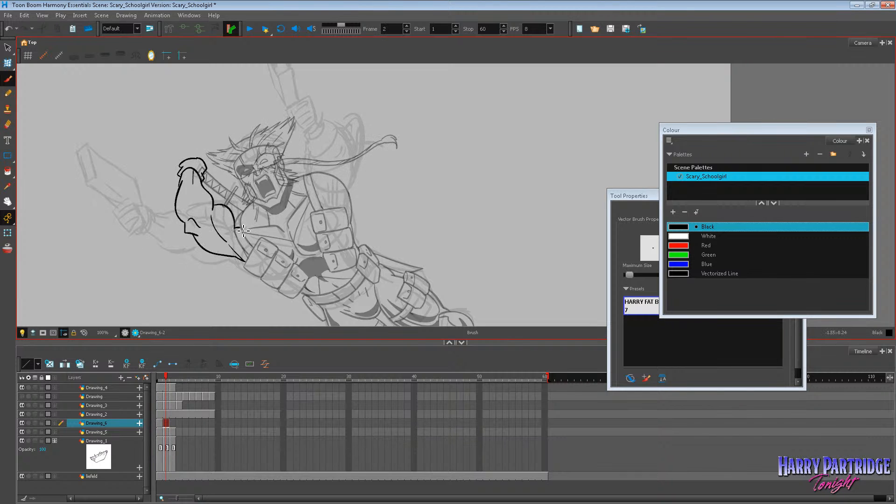
Ink the shoulder's top edge and sleeve opening for the bent arm on frame 2, flipping repeatedly to frame 1 to compare.
key("comma")
key("period")
key("comma")
key("period")
key("comma")
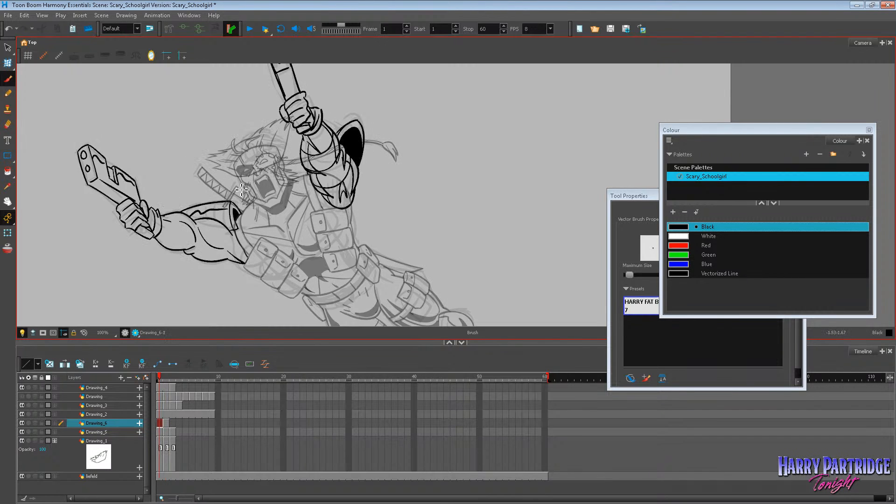
key("period")
key("comma")
key("period")
key("comma")
key("period")
key("comma")
key("period")
key("comma")
key("period")
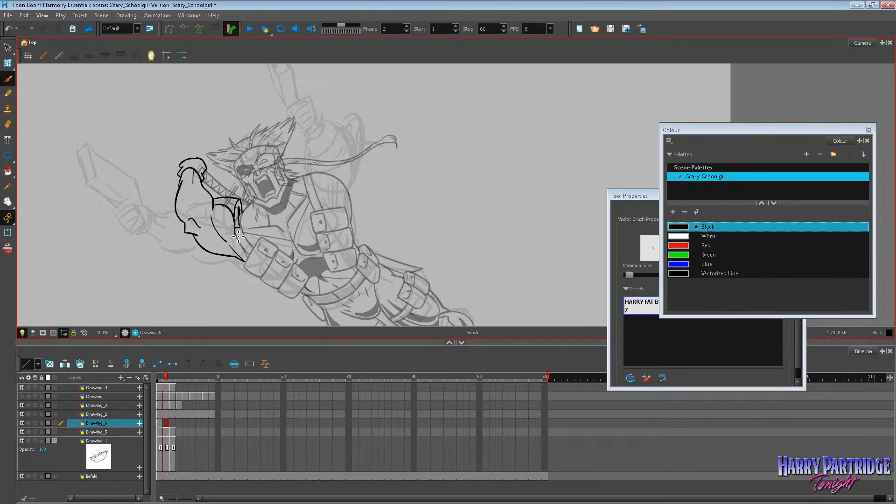
Ink the glove cuff's rim on the bent arm on frame 2 again, checking it against frame 1.
key("comma")
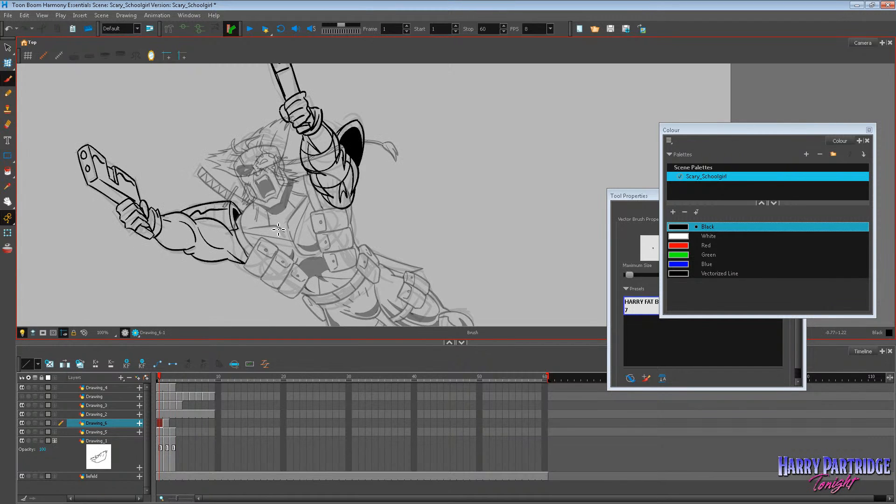
key("period")
scroll(210, 106, "up", 1)
key("comma")
key("period")
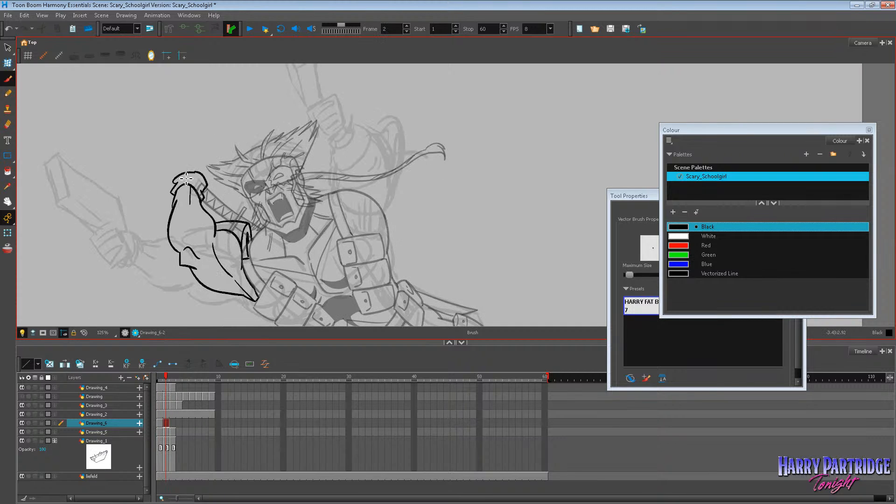
key("ctrl+z")
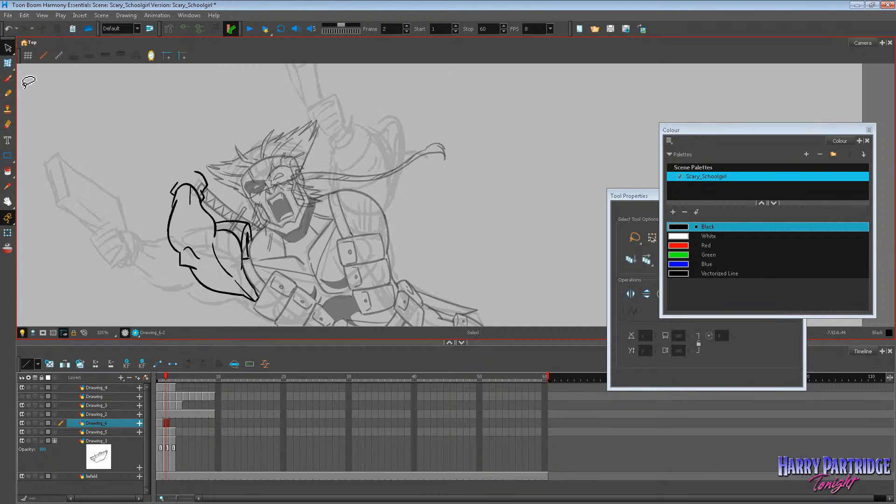
key("comma")
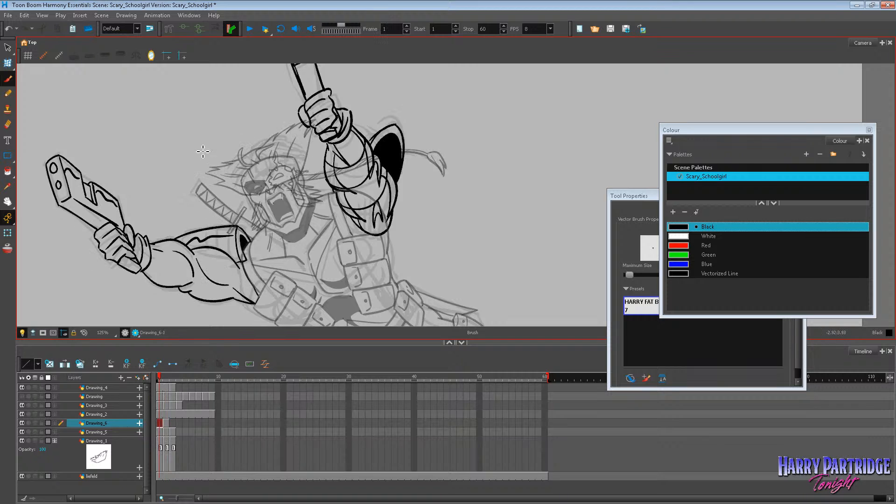
key("period")
Ink the raised fist above the glove cuff and the upright pistol barrel on frame 2, undoing unwanted strokes.
key("ctrl+z")
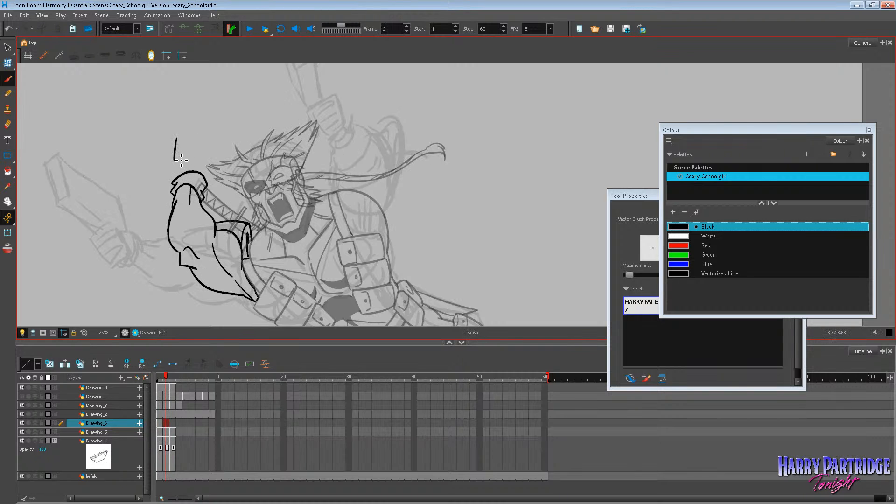
key("ctrl+z")
key("ctrl+z")
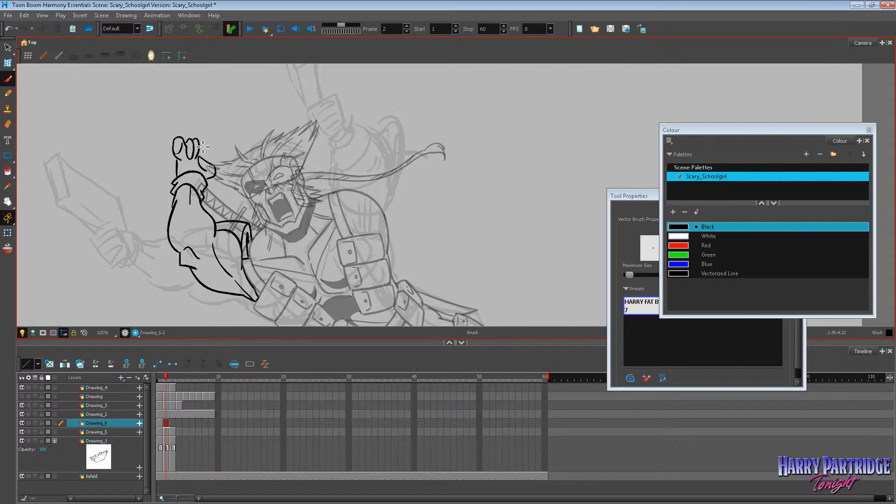
key("ctrl+z")
mouse_move(211, 147)
left_mouse_down()
mouse_move(185, 164)
mouse_move(226, 159)
mouse_move(209, 146)
mouse_move(219, 101)
mouse_move(217, 129)
mouse_move(219, 104)
mouse_move(235, 113)
mouse_move(229, 161)
left_mouse_up()
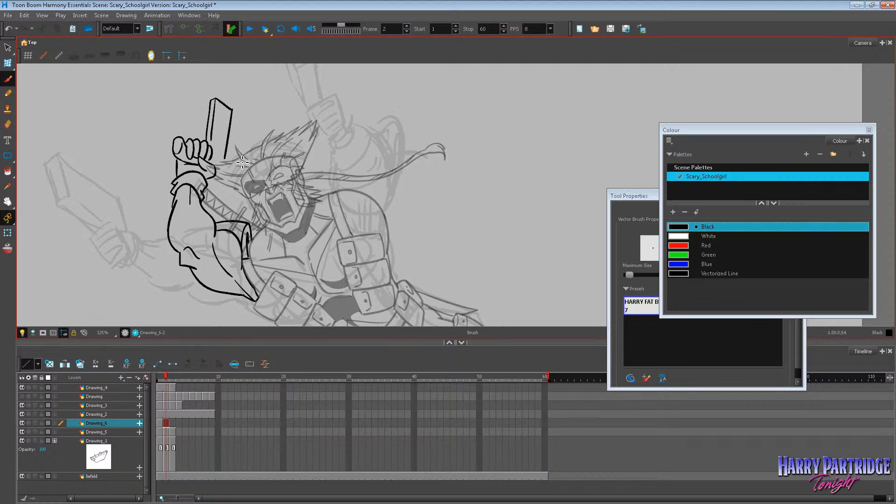
Flip between frames 1 and 2 to compare the raised pistol and fist with the inked arm on frame 1.
key("comma")
key("period")
key("comma")
key("period")
key("comma")
key("period")
key("comma")
key("period")
key("comma")
key("period")
Undo the pistol barrel's edges on frame 2 and re-ink them with a stepped notch, comparing with frame 1.
left_click_drag(225, 159, 225, 180)
key("comma")
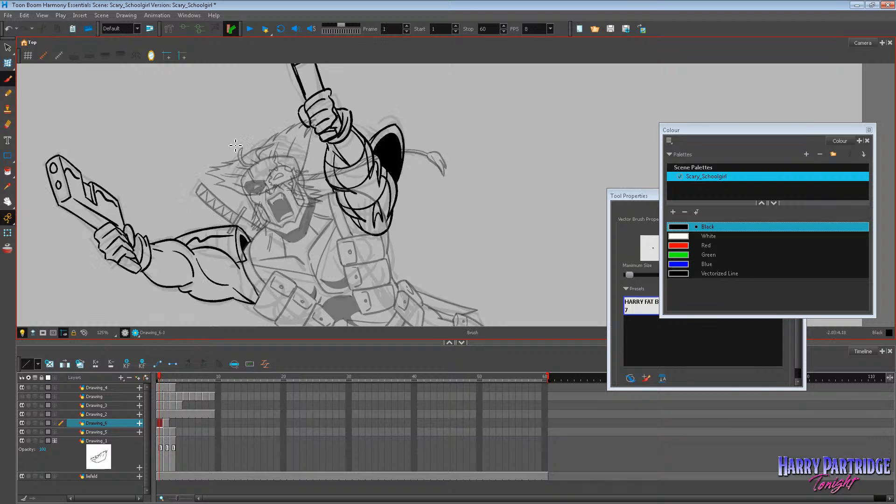
key("period")
key("ctrl+z")
key("ctrl+z")
key("ctrl+z")
key("ctrl+z")
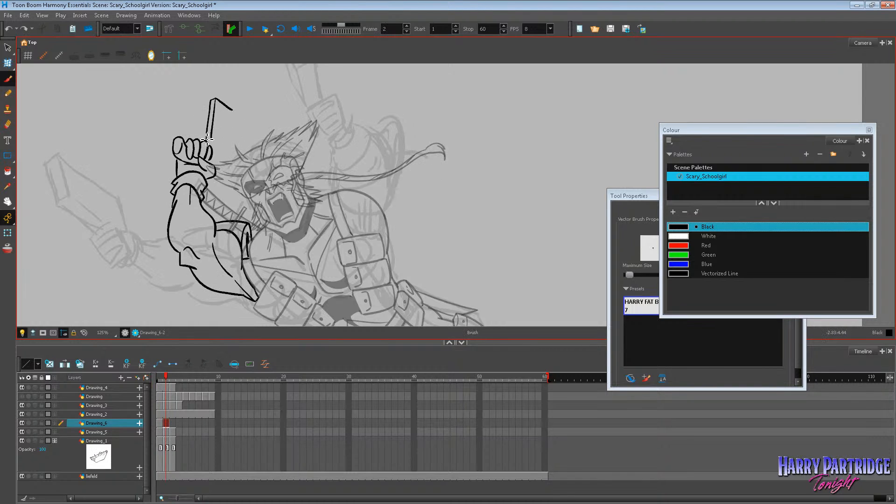
key("ctrl+z")
left_click_drag(203, 140, 216, 96)
mouse_move(216, 98)
left_mouse_down()
mouse_move(214, 137)
mouse_move(221, 102)
mouse_move(234, 112)
mouse_move(221, 162)
left_mouse_up()
key("comma")
key("period")
key("ctrl+z")
mouse_move(219, 100)
left_mouse_down()
mouse_move(235, 114)
mouse_move(221, 147)
left_mouse_up()
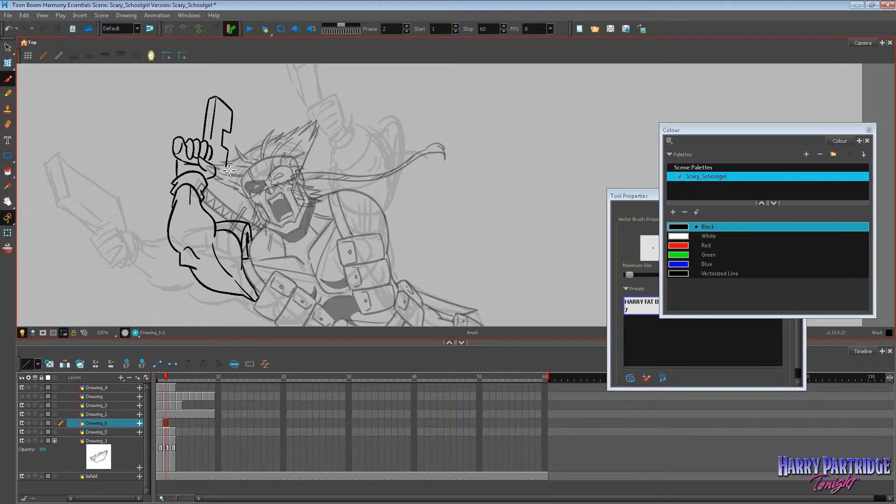
Redo the pistol's lower side edge on frame 2 and close its end beside the fist, checking against frame 1.
key("comma")
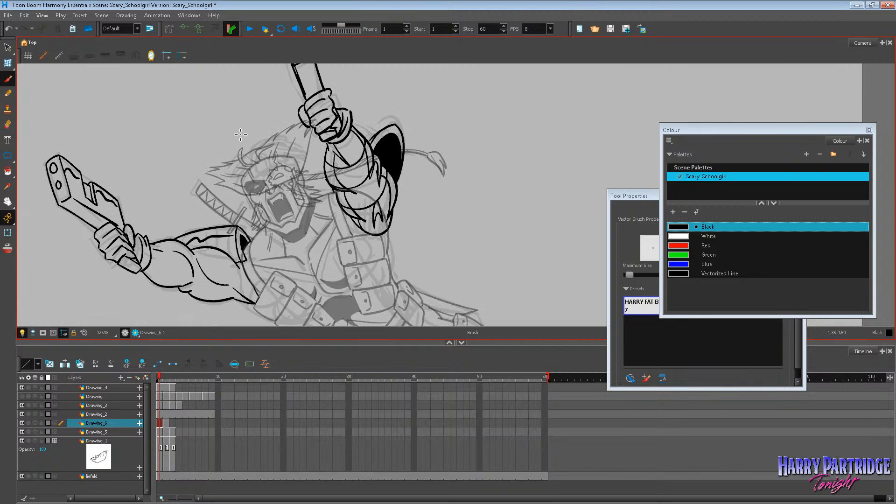
key("period")
key("ctrl+z")
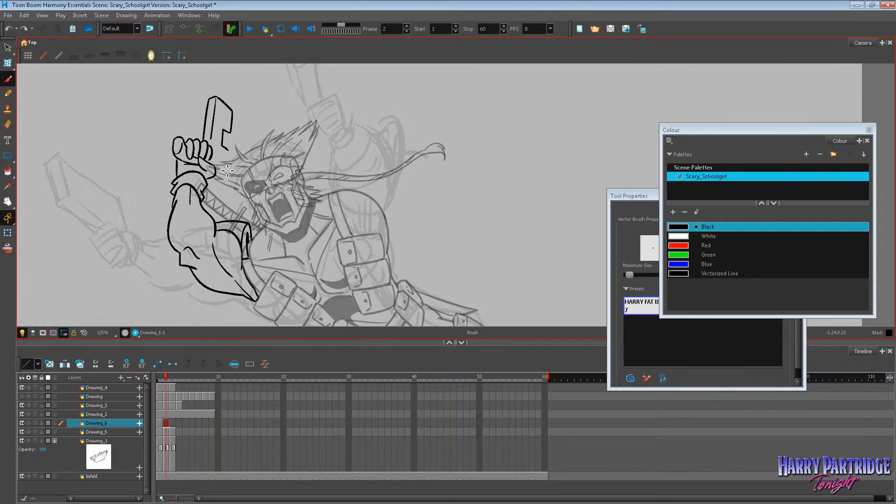
left_click_drag(216, 167, 226, 169)
key("comma")
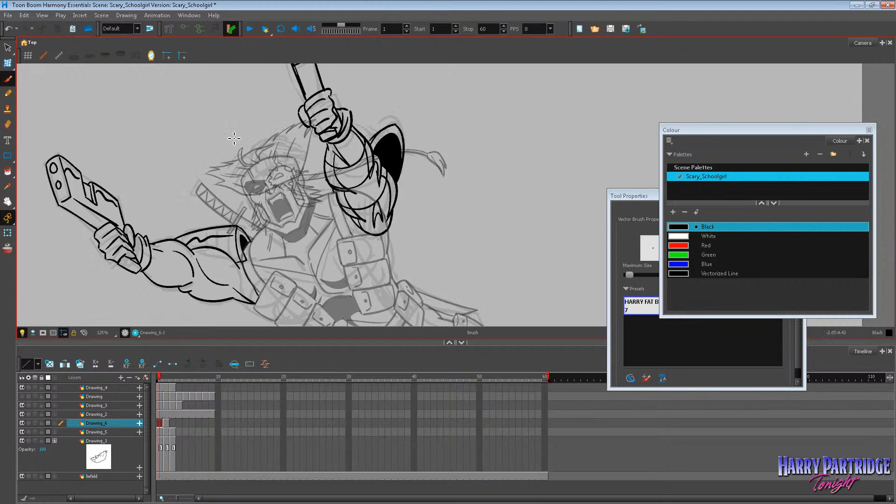
key("period")
key("comma")
key("period")
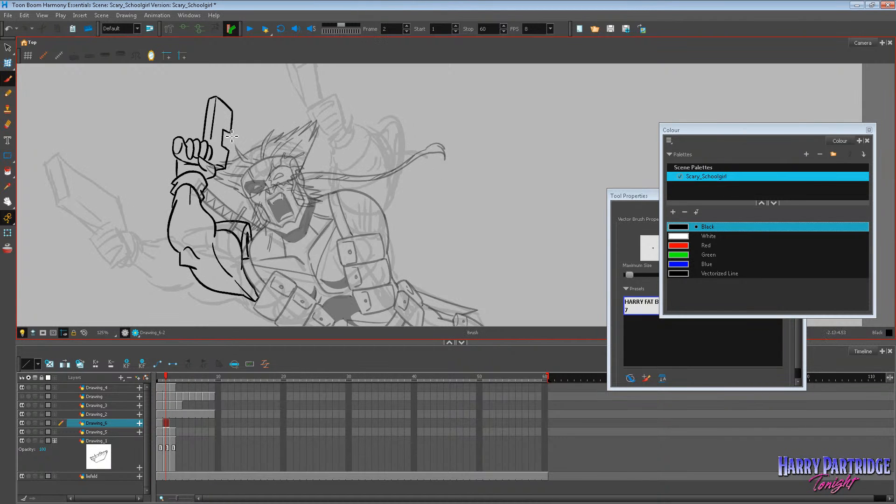
Flip repeatedly between frames 1 and 2 to examine the arm's motion with the finished pistol outline.
key("comma")
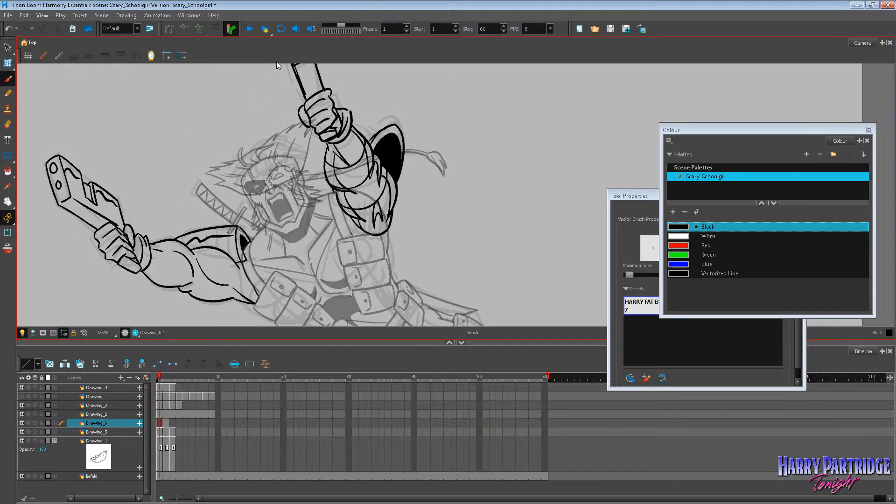
key("period")
key("comma")
key("period")
key("comma")
key("period")
key("comma")
key("period")
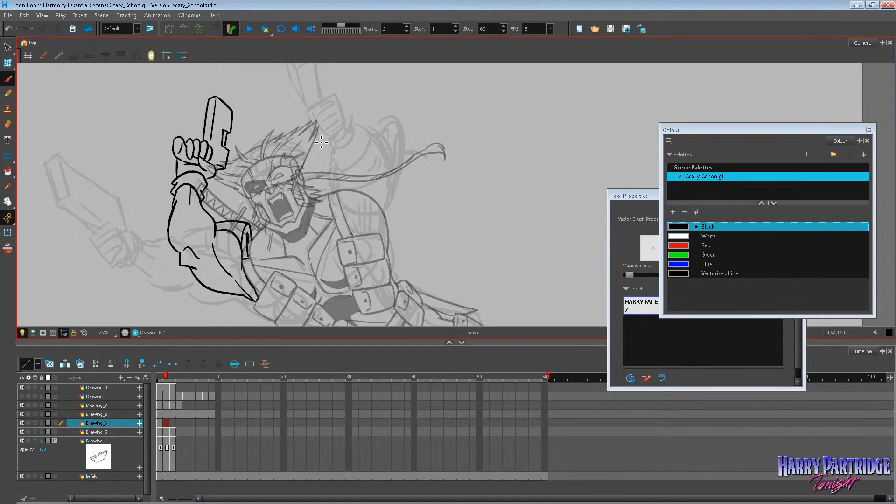
key("comma")
key("period")
key("comma")
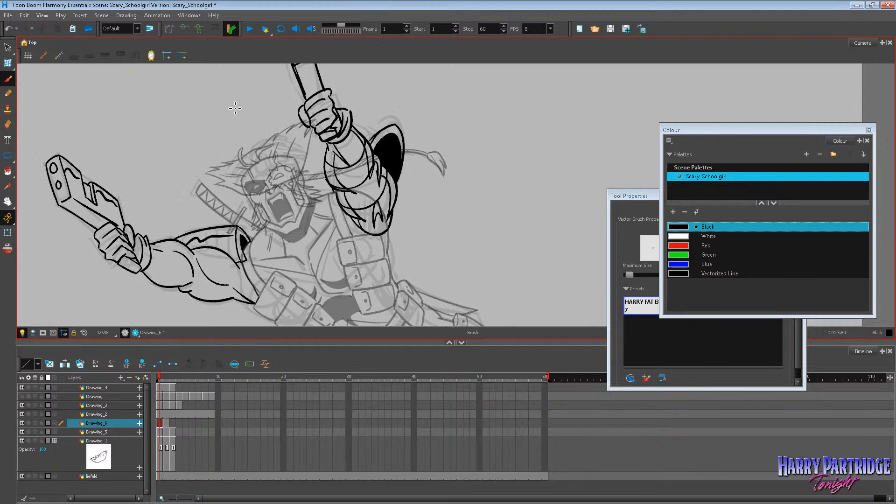
key("period")
key("comma")
key("period")
Ink the inner detail lines on the raised pistol on frame 2, comparing with the pistols on frame 1.
scroll(295, 118, "down", 5)
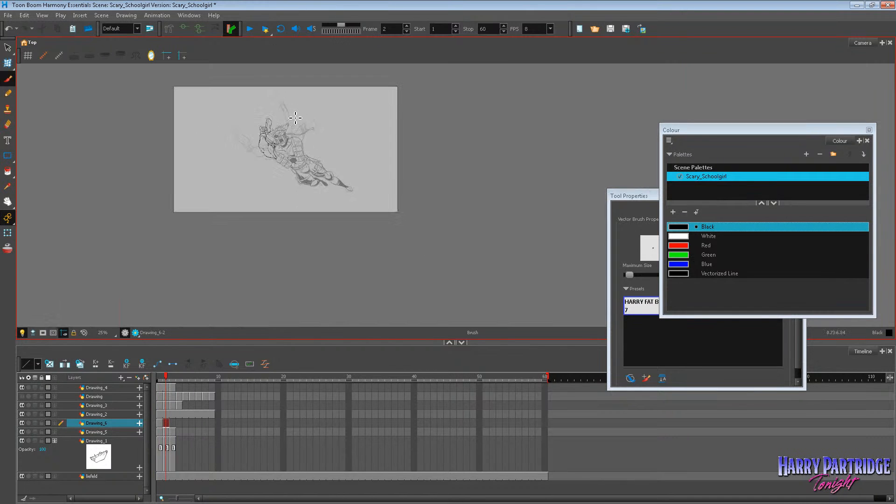
scroll(295, 118, "up", 4)
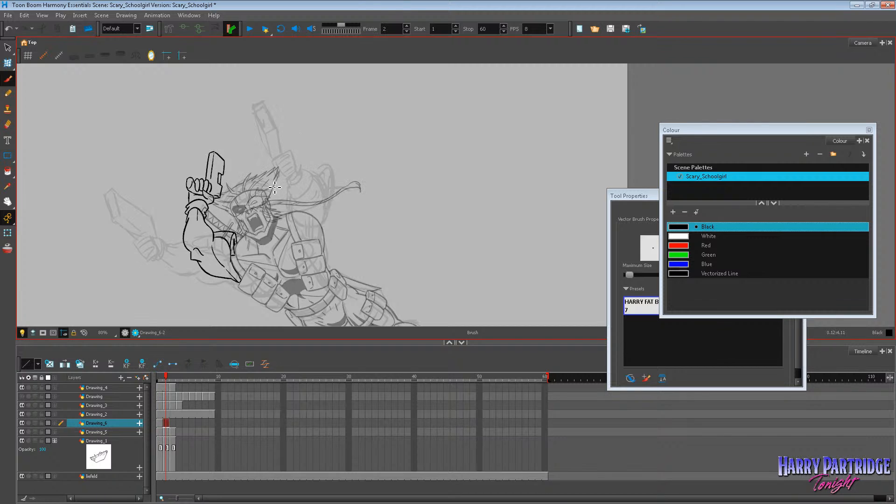
scroll(270, 201, "up", 1)
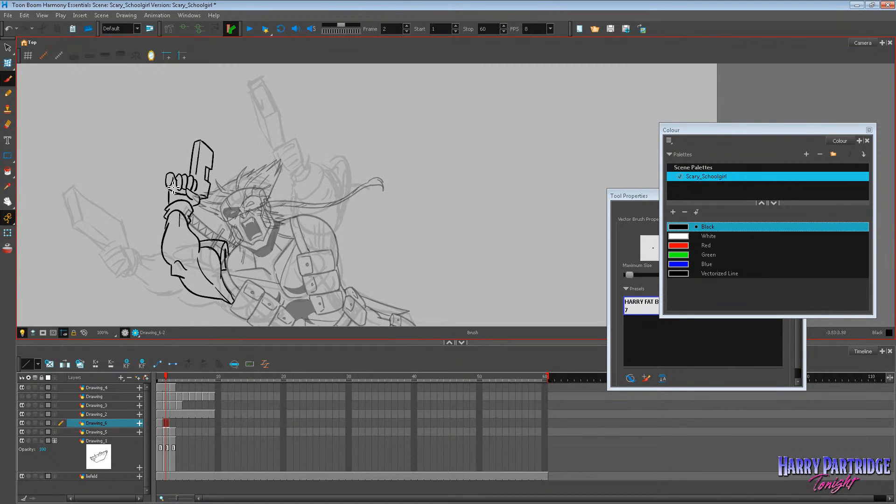
key("alt+s")
key("comma")
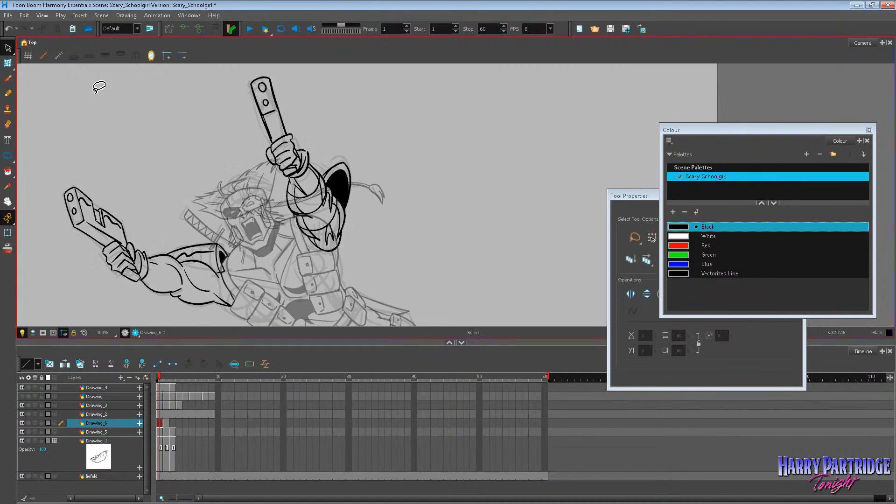
left_click(8, 78)
key("period")
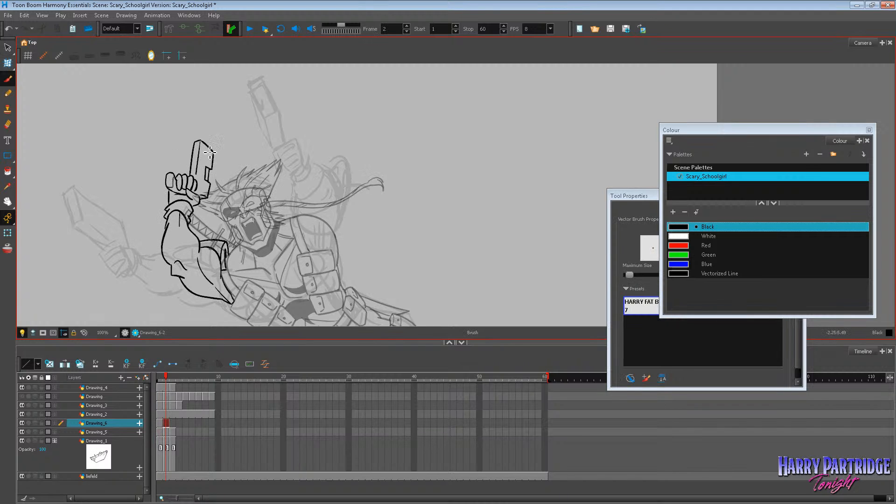
key("comma")
key("period")
left_click_drag(208, 185, 206, 197)
key("comma")
key("period")
Enlarge the drawing area by shrinking the timeline, and compare the second arm's pose on frames 1 and 2.
left_click_drag(338, 343, 355, 444)
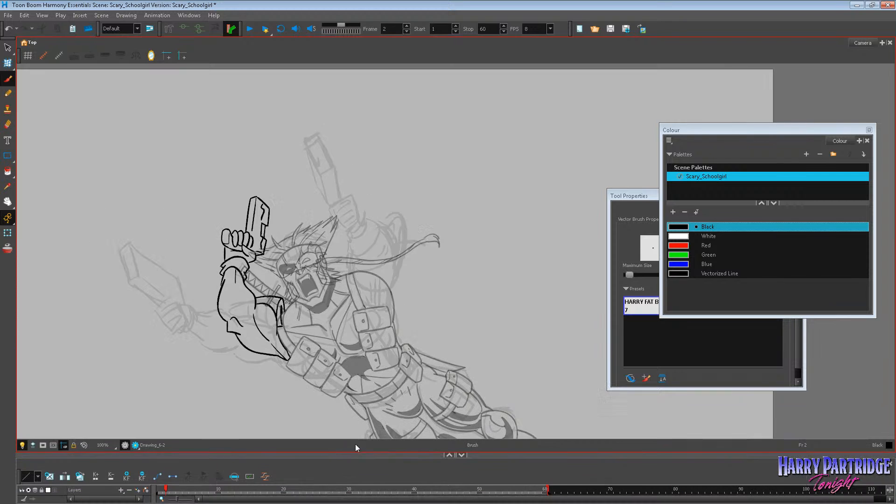
key("comma")
scroll(470, 191, "up", 1)
key("period")
key("comma")
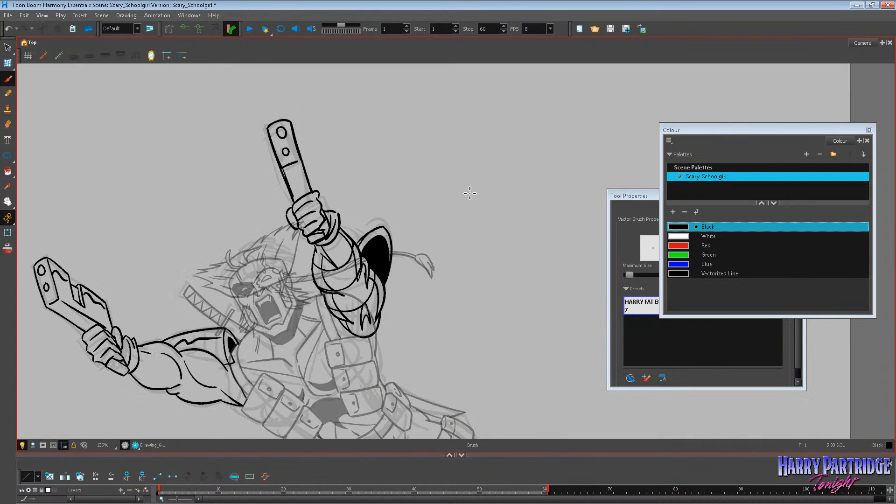
key("period")
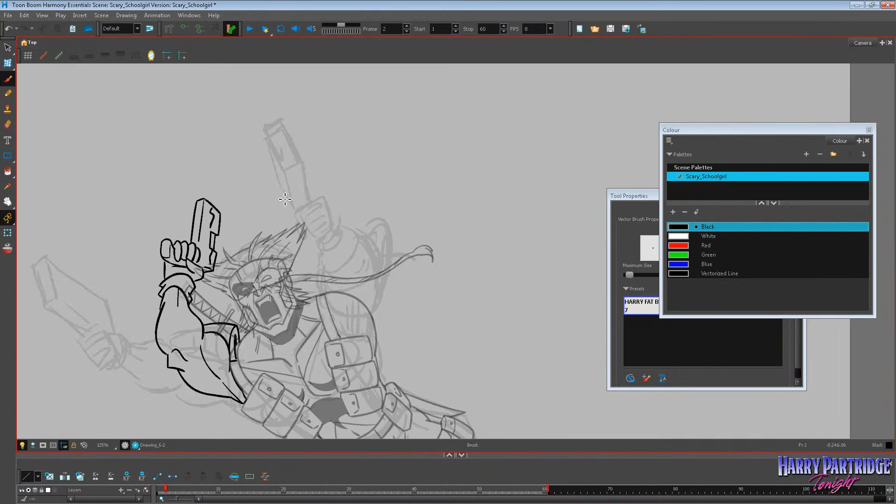
key("comma")
key("period")
mouse_move(301, 210)
left_mouse_down()
mouse_move(326, 228)
mouse_move(331, 272)
mouse_move(333, 264)
left_mouse_up()
left_click_drag(323, 225, 356, 251)
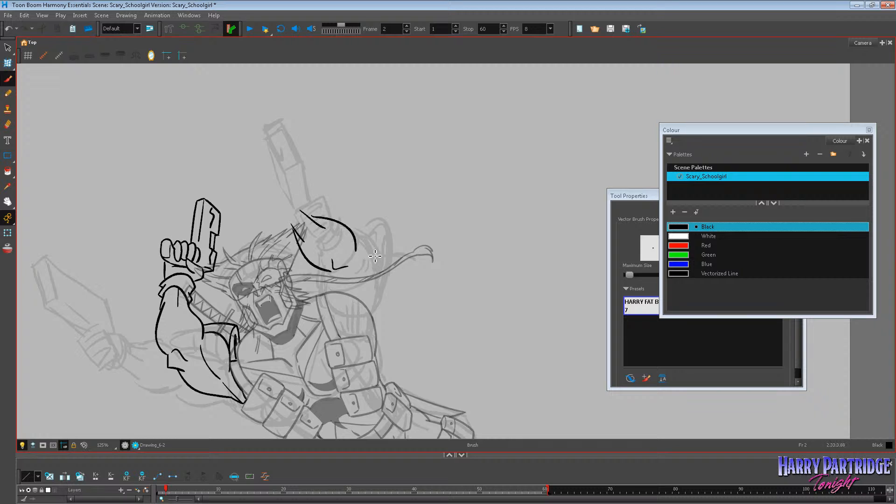
key("comma")
key("period")
key("ctrl+z")
key("ctrl+z")
key("ctrl+z")
key("ctrl+z")
key("comma")
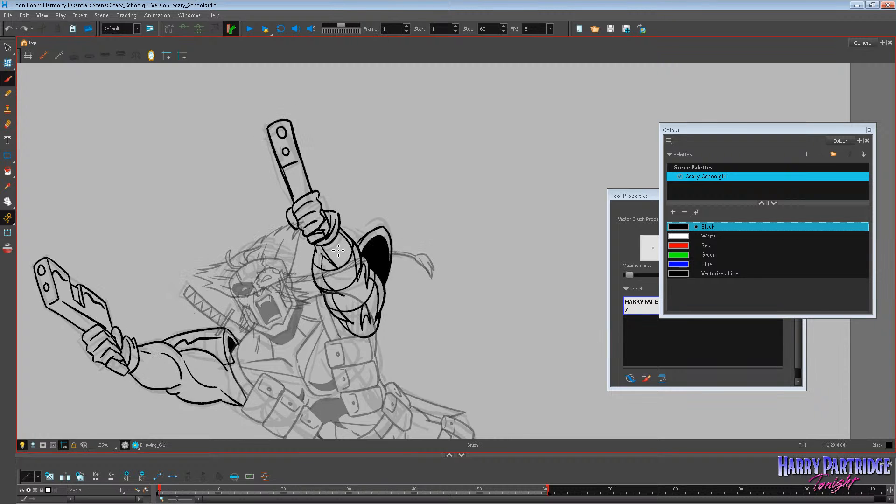
key("period")
key("ctrl+z")
Ink the second arm's rounded, upright forearm outline on frame 2, flipping to frame 1 to compare.
mouse_move(333, 275)
left_mouse_down()
mouse_move(327, 226)
mouse_move(340, 200)
mouse_move(361, 223)
mouse_move(372, 266)
left_mouse_up()
key("comma")
key("period")
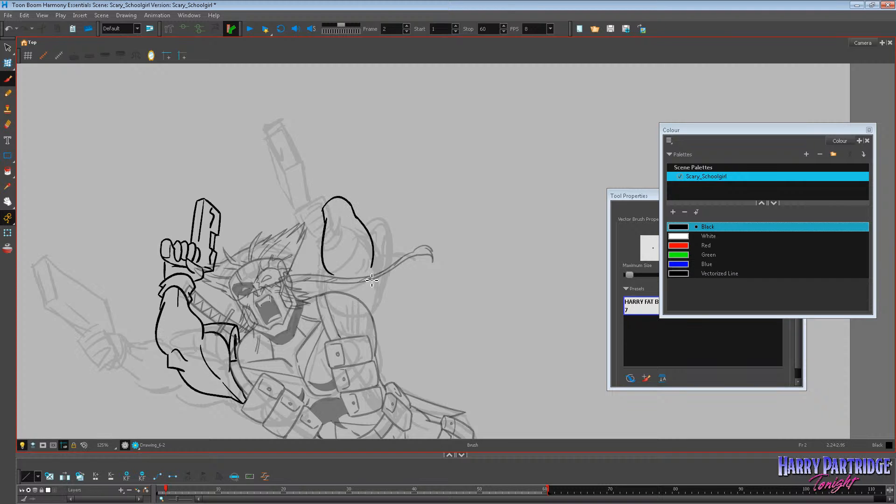
key("comma")
key("period")
Ink the second arm's elbow creases and the inner edge of its upper arm on frame 2, comparing with frame 1.
key("comma")
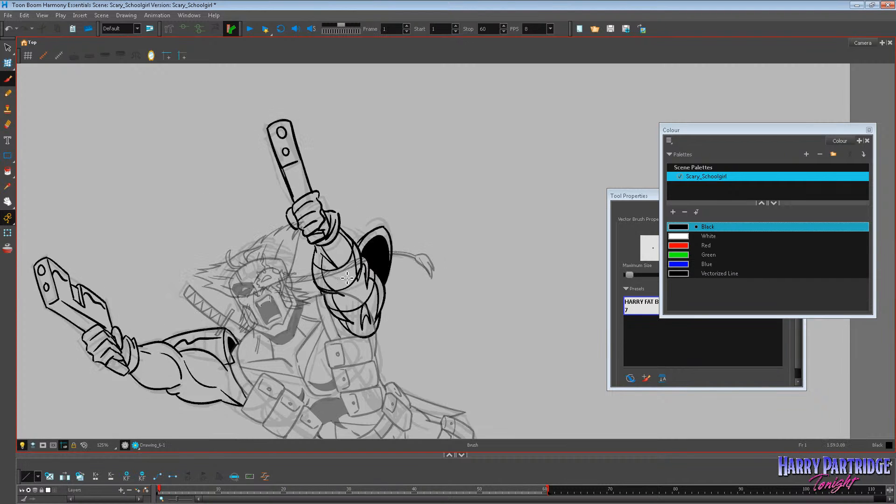
key("period")
key("comma")
left_click_drag(365, 335, 384, 313)
key("period")
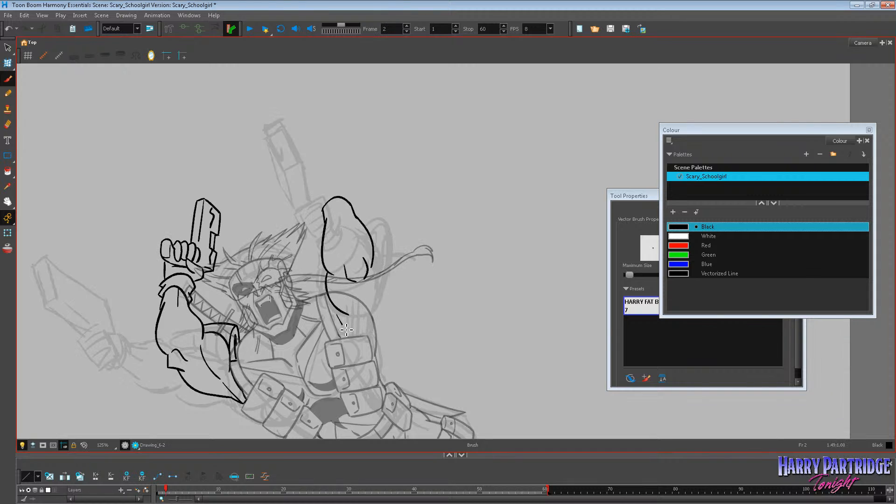
key("comma")
key("period")
key("comma")
key("period")
Trim the thick bottom edge of the second arm's shoulder curve on frame 1 with the Eraser.
key("comma")
scroll(424, 371, "up", 3)
key("alt+s")
left_click(326, 296)
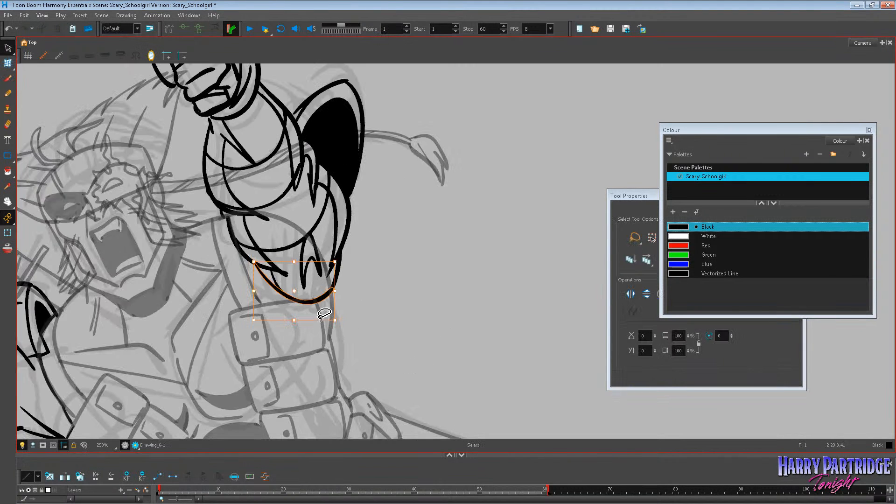
left_click_drag(386, 275, 273, 280)
left_click(28, 17)
left_click(34, 27)
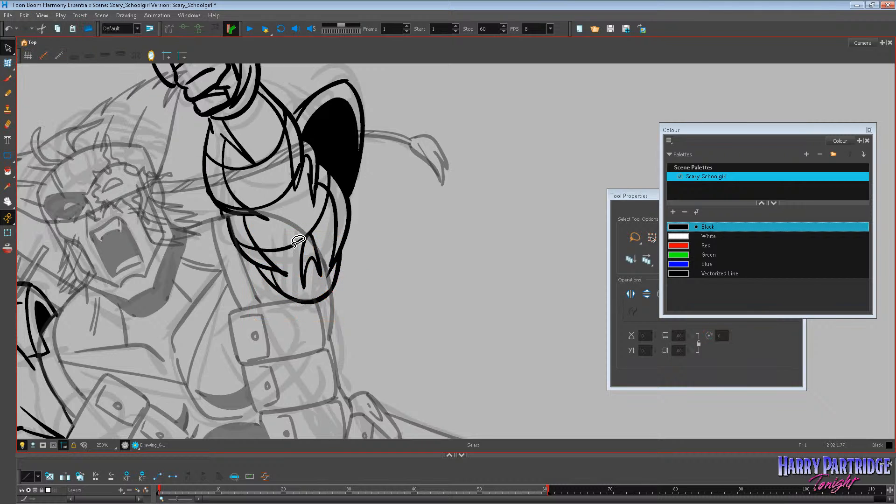
left_click(8, 124)
left_click_drag(295, 308, 315, 307)
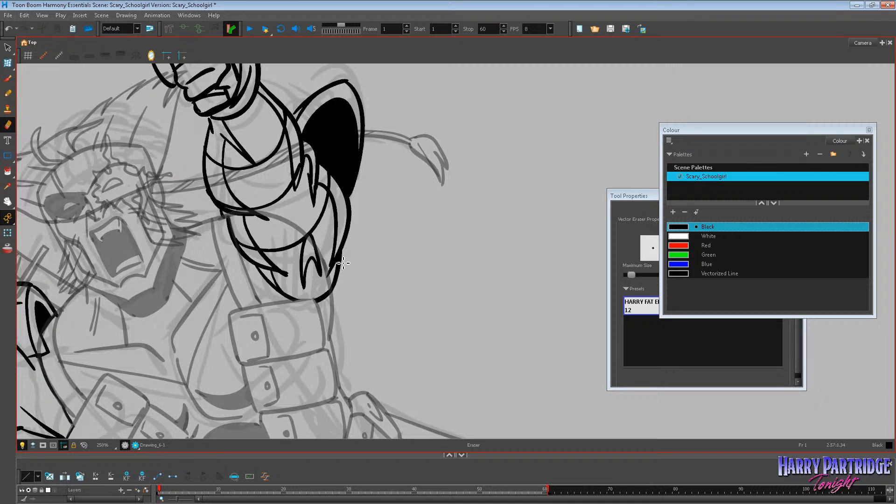
left_click(7, 78)
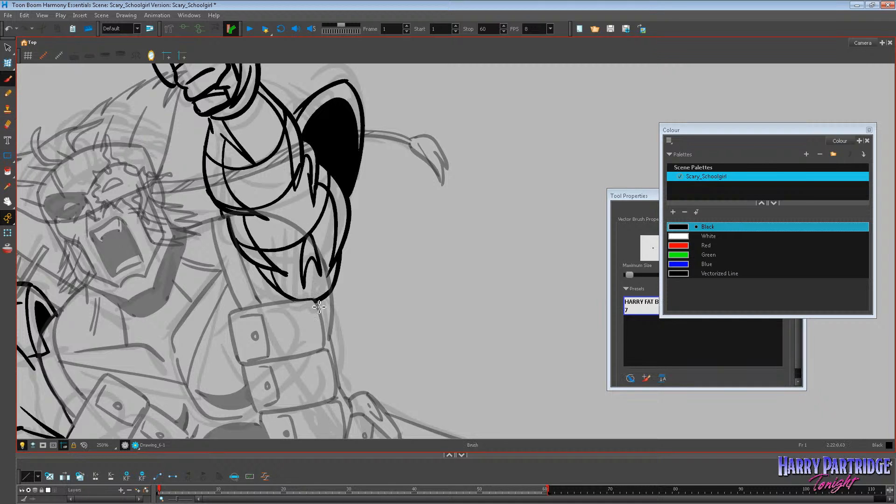
Copy the second arm's bottom curve and crease lines from frame 1 and paste them into frame 2's drawing.
left_click(8, 47)
mouse_move(353, 270)
left_mouse_down()
mouse_move(315, 296)
mouse_move(259, 306)
left_mouse_up()
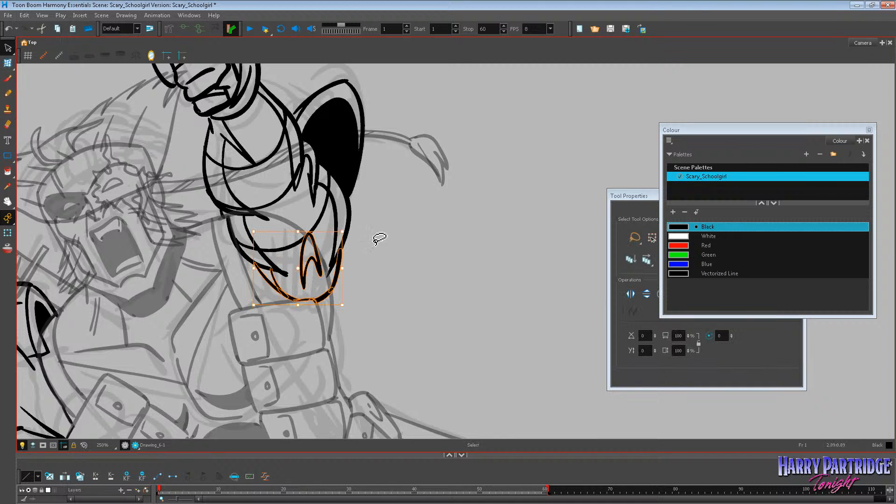
left_click(27, 18)
left_click(41, 57)
key("period")
right_click(378, 223)
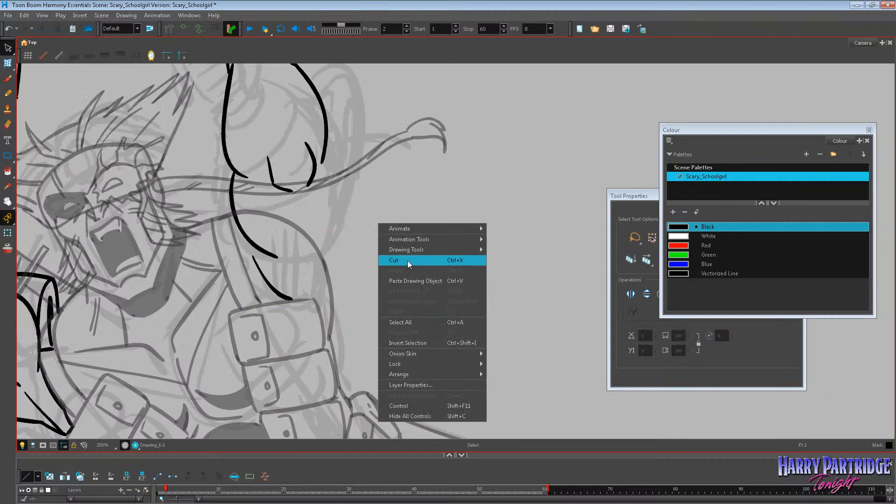
left_click(408, 281)
key("Escape")
Check the pasted bottom curve and creases of the second arm on frame 2 against frame 1.
key("comma")
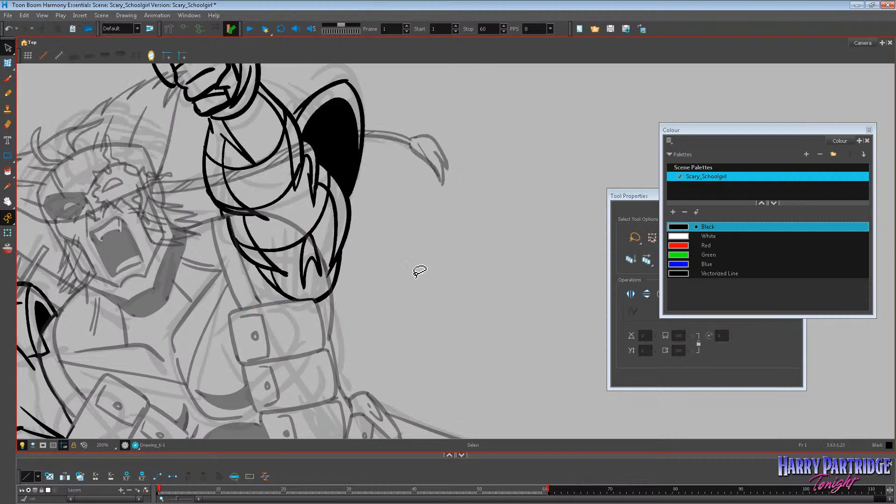
key("period")
left_click_drag(328, 244, 297, 286)
left_click(343, 224)
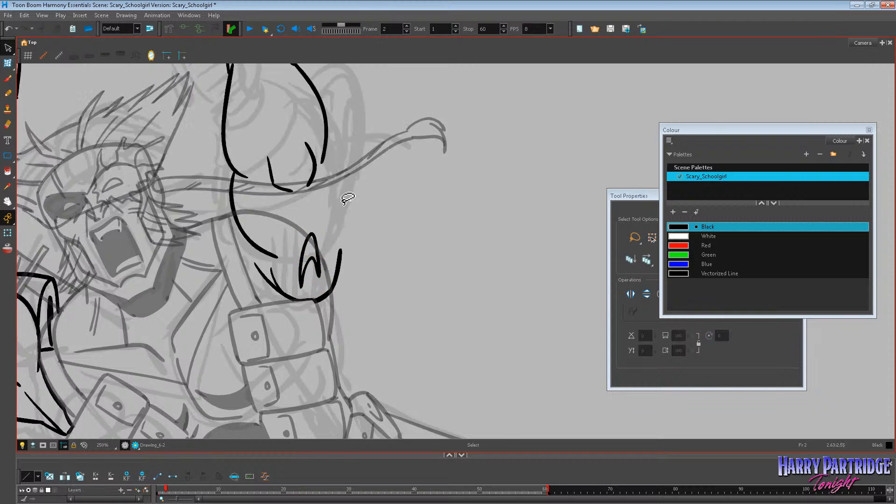
key("comma")
left_click(7, 78)
key("period")
key("comma")
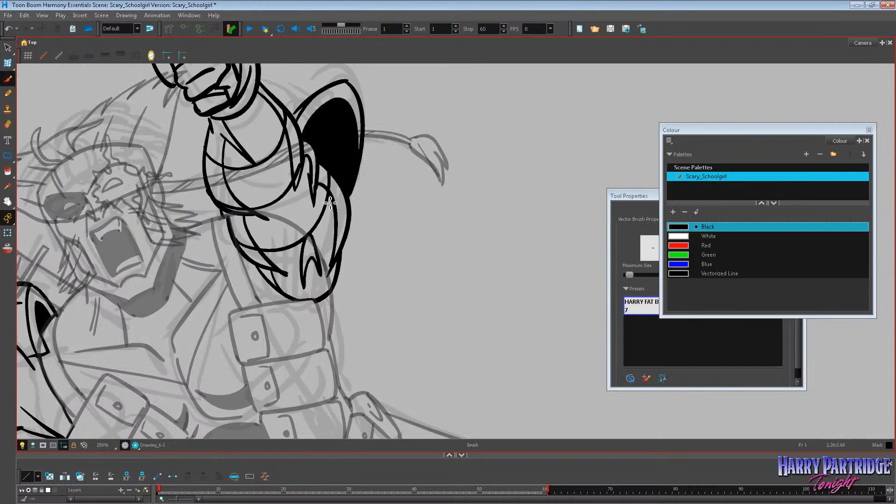
Ink the second upper arm's outer edge and one long inner contour curve on frame 2, comparing with frame 1.
key("period")
mouse_move(327, 146)
left_mouse_down()
mouse_move(353, 208)
mouse_move(337, 255)
left_mouse_up()
key("comma")
key("period")
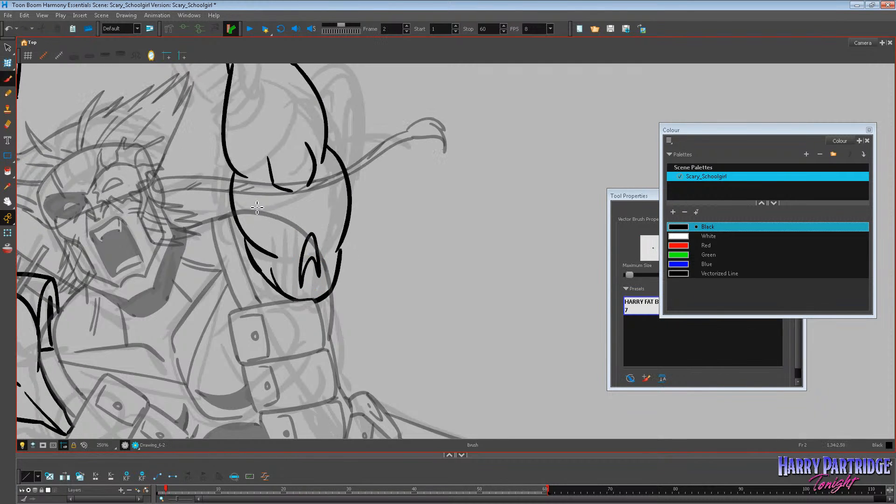
left_click_drag(257, 185, 274, 261)
key("comma")
key("period")
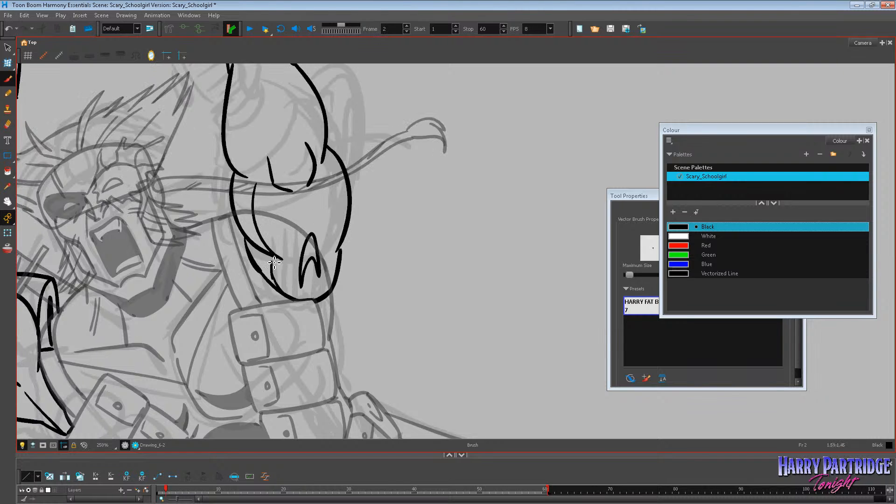
key("comma")
key("period")
Ink the second upper arm's other inner contour line along its outer edge on frame 2, redoing the stroke once.
left_click_drag(322, 165, 330, 261)
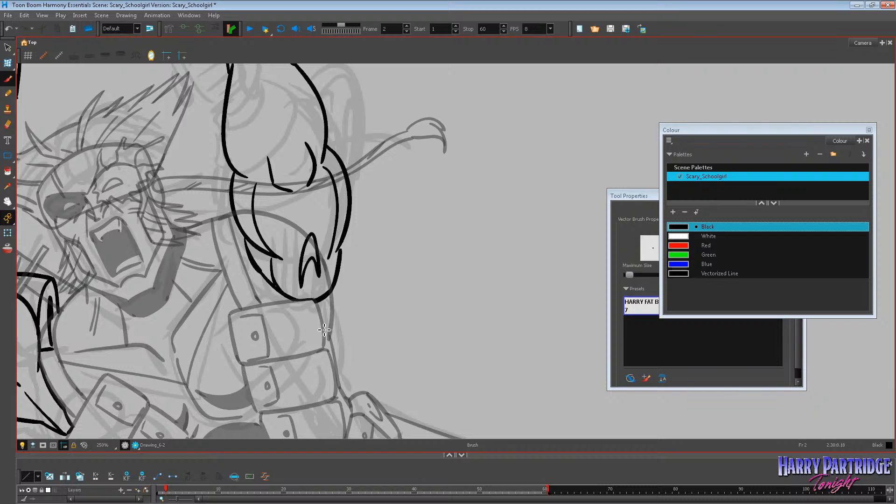
key("comma")
key("period")
key("ctrl+z")
mouse_move(323, 166)
left_mouse_down()
mouse_move(340, 210)
mouse_move(339, 258)
left_mouse_up()
key("comma")
key("period")
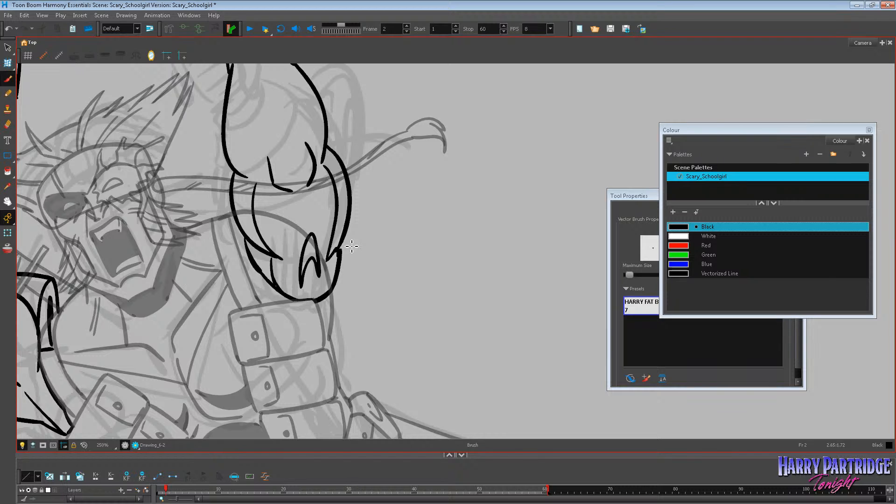
Ink the second forearm's inner contour line from wrist to elbow on the side nearest the face on frame 2.
left_click(8, 202)
left_click_drag(364, 197, 355, 305)
key("comma")
key("period")
left_click(8, 79)
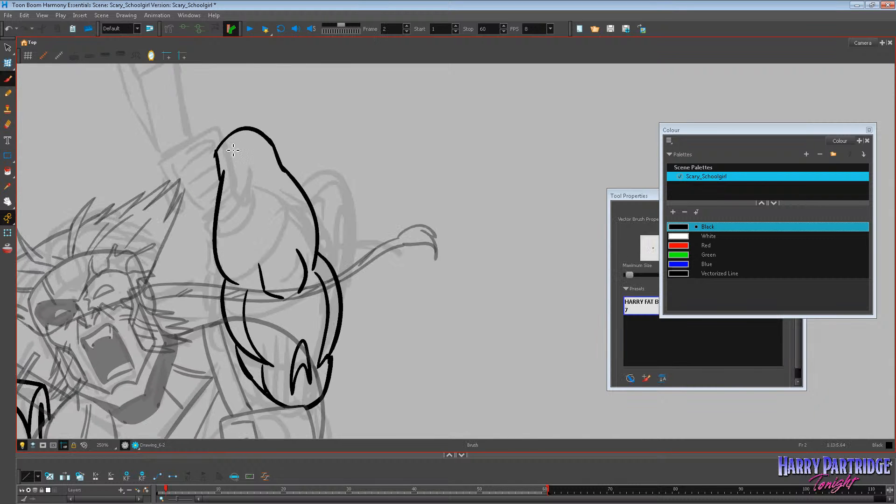
mouse_move(231, 139)
left_mouse_down()
mouse_move(235, 255)
mouse_move(256, 286)
left_mouse_up()
key("ctrl+z")
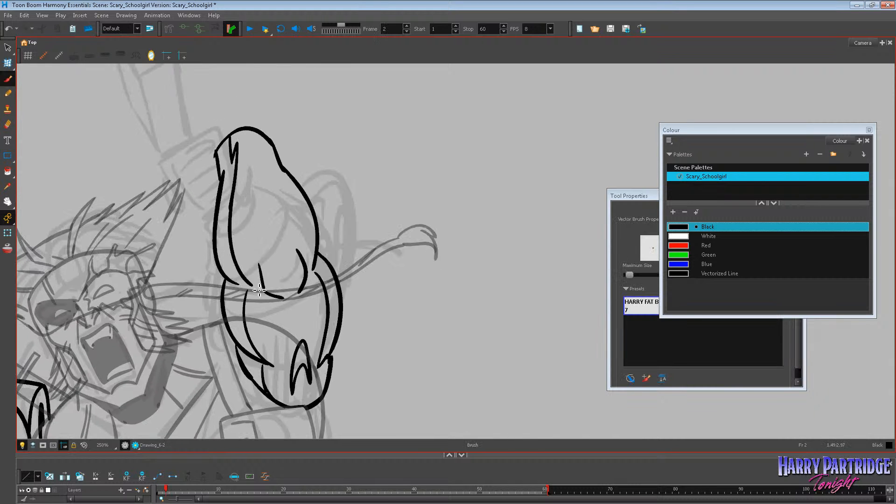
key("comma")
key("period")
Ink the matching inner contour line down the far side of the second forearm on frame 2.
key("comma")
key("period")
mouse_move(260, 135)
left_mouse_down()
mouse_move(273, 179)
mouse_move(303, 223)
mouse_move(305, 266)
left_mouse_up()
key("comma")
key("period")
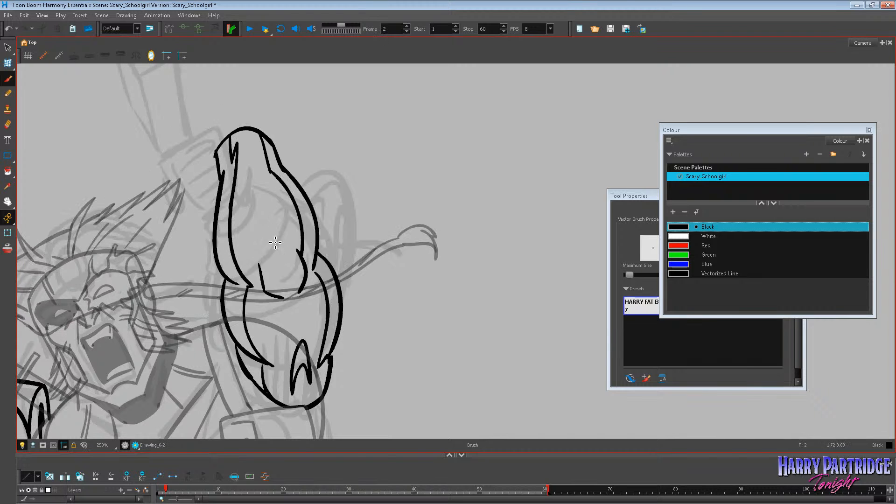
Close the elbow creases into pointed shapes and ink a curved band line across the second forearm on frame 2.
left_click_drag(257, 247, 282, 300)
mouse_move(283, 236)
left_mouse_down()
mouse_move(303, 268)
mouse_move(292, 301)
mouse_move(323, 282)
left_mouse_up()
key("ctrl+z")
key("comma")
key("period")
key("comma")
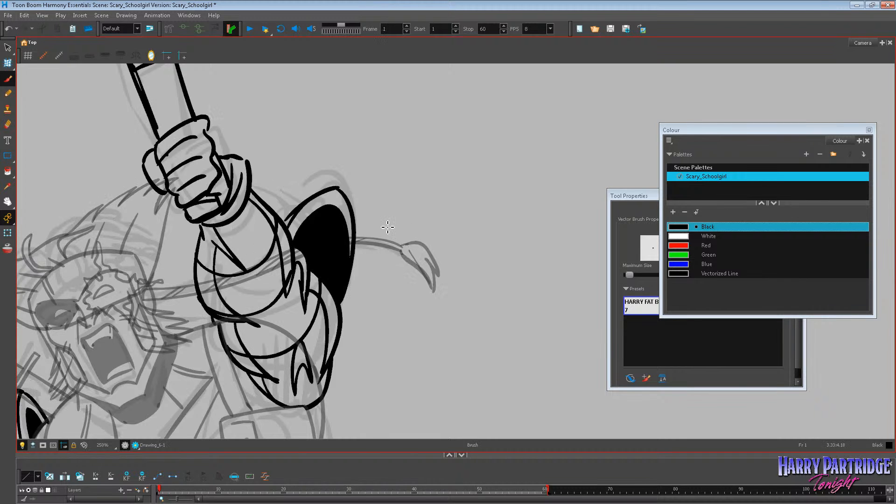
key("period")
key("comma")
key("period")
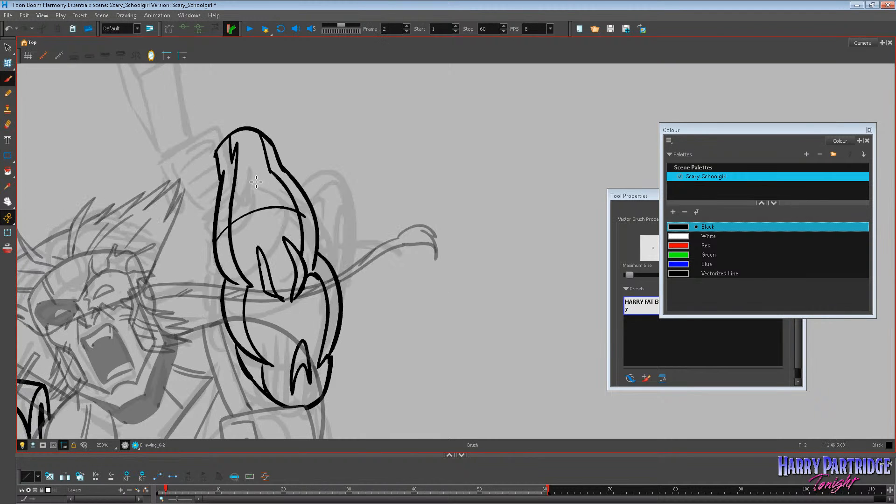
Ink a curved line across the second forearm below the wrist and extend the forearm's band line to both edges.
left_click_drag(221, 182, 280, 166)
left_click_drag(220, 255, 317, 220)
key("comma")
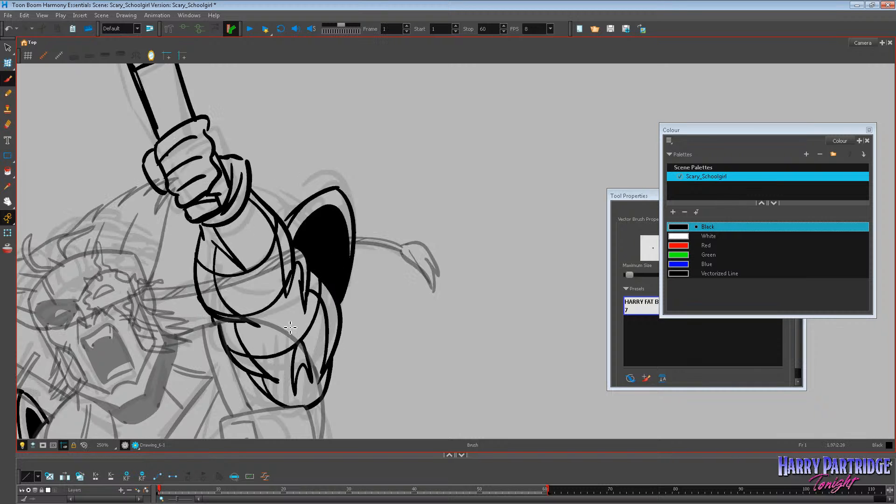
key("period")
Ink a curved band line across the second upper arm below the elbow on frame 2, redoing it until it fits.
left_click_drag(224, 311, 337, 311)
key("ctrl+z")
key("comma")
key("period")
key("ctrl+z")
left_click_drag(225, 318, 341, 307)
key("comma")
key("period")
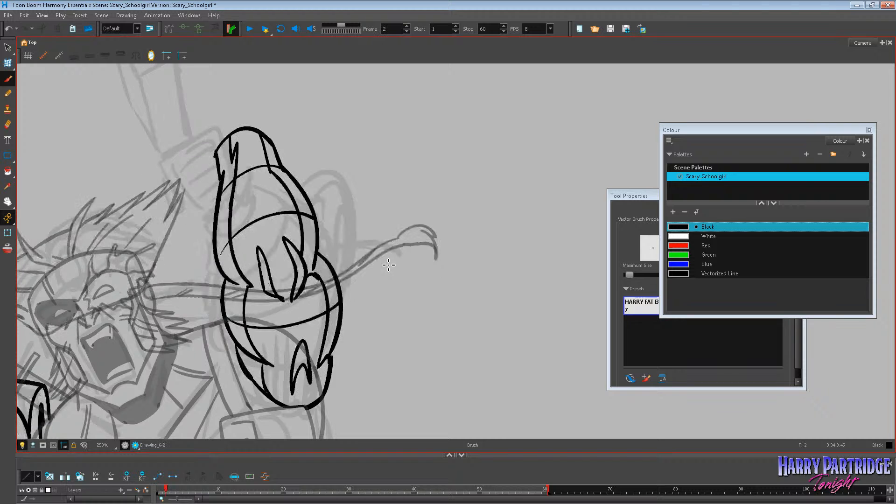
Compare the whole figure's arms on frames 1 and 2 at several zoom levels.
key("1")
key("1")
key("1")
key("1")
key("1")
key("1")
key("1")
key("1")
key("comma")
key("period")
key("2")
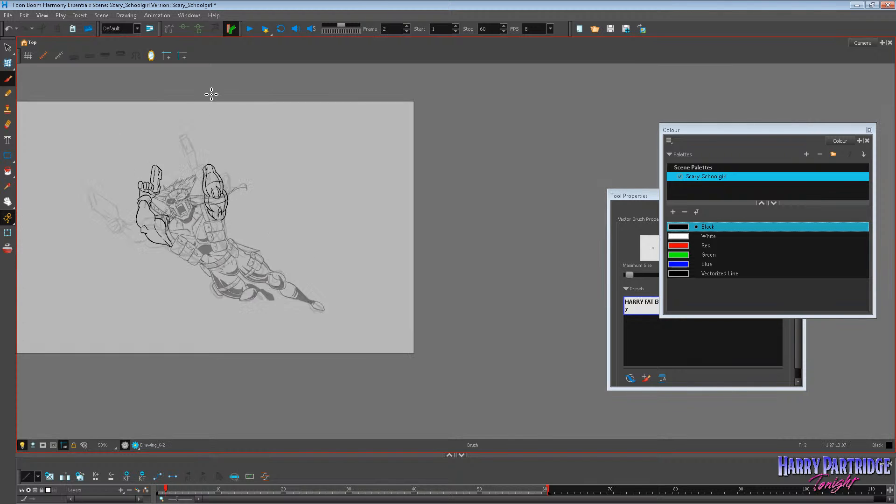
key("2")
key("2")
key("comma")
key("period")
key("2")
key("2")
key("2")
key("comma")
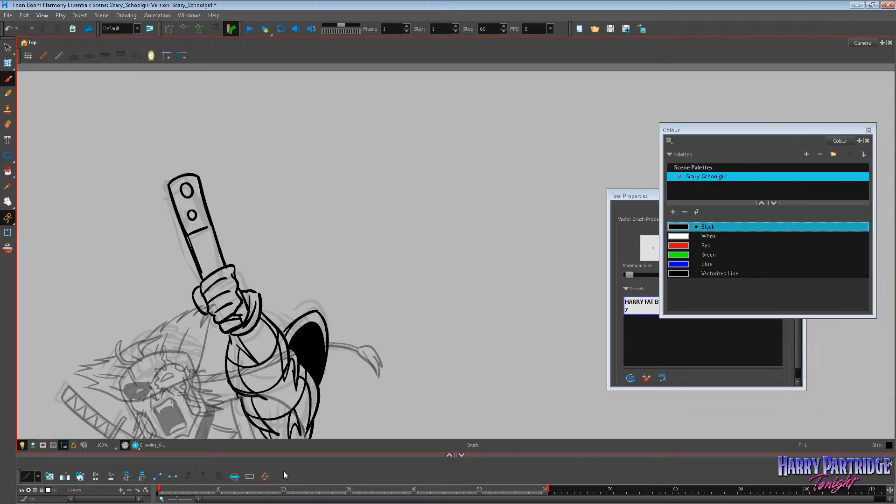
Refine the wrist line between the first arm's hand and glove cuff on frame 2.
left_click(8, 202)
mouse_move(262, 293)
left_mouse_down()
mouse_move(372, 218)
mouse_move(410, 209)
left_mouse_up()
key("period")
key("comma")
key("period")
left_click_drag(420, 314, 373, 354)
left_click(8, 62)
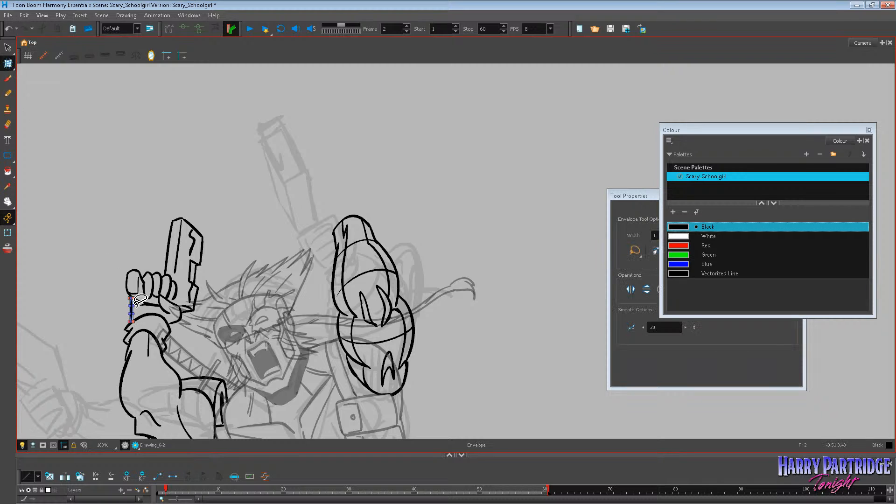
key("alt+b")
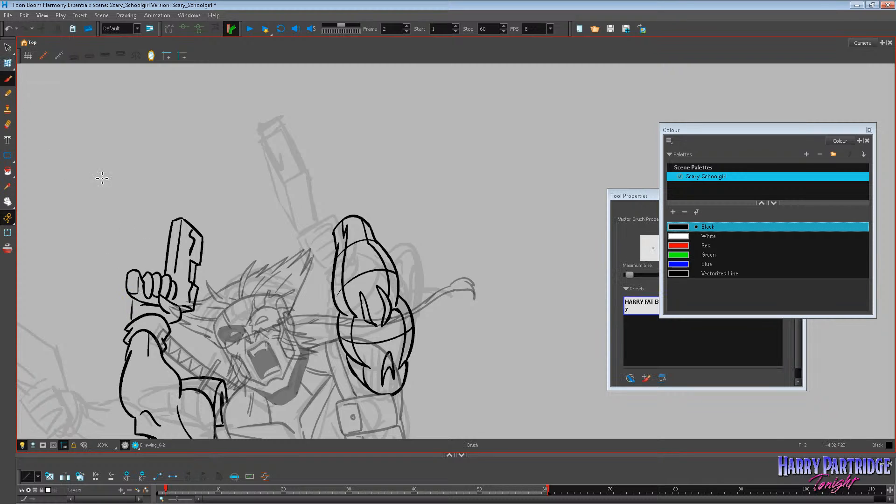
left_click_drag(134, 308, 125, 338)
key("comma")
key("period")
Ink the second arm's flared glove cuff around the wrist on frame 2 and compare it with frame 1.
mouse_move(335, 243)
left_mouse_down()
mouse_move(333, 227)
mouse_move(371, 210)
mouse_move(378, 222)
mouse_move(370, 227)
left_mouse_up()
key("comma")
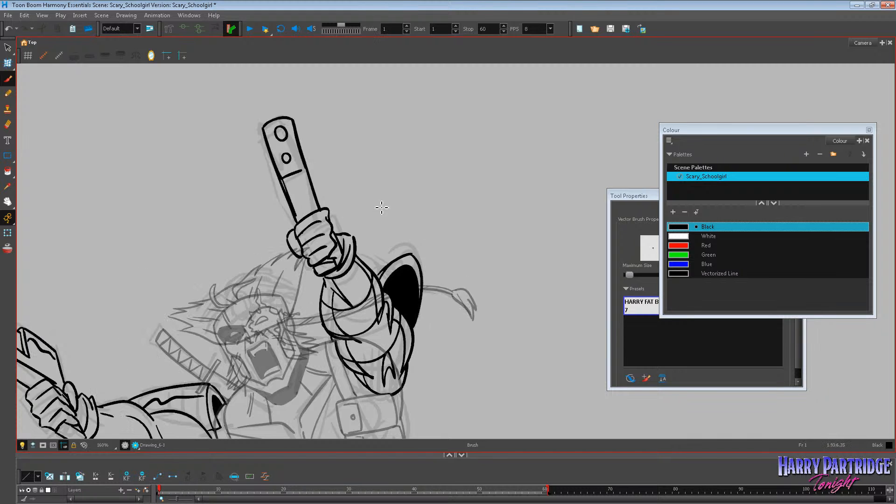
key("period")
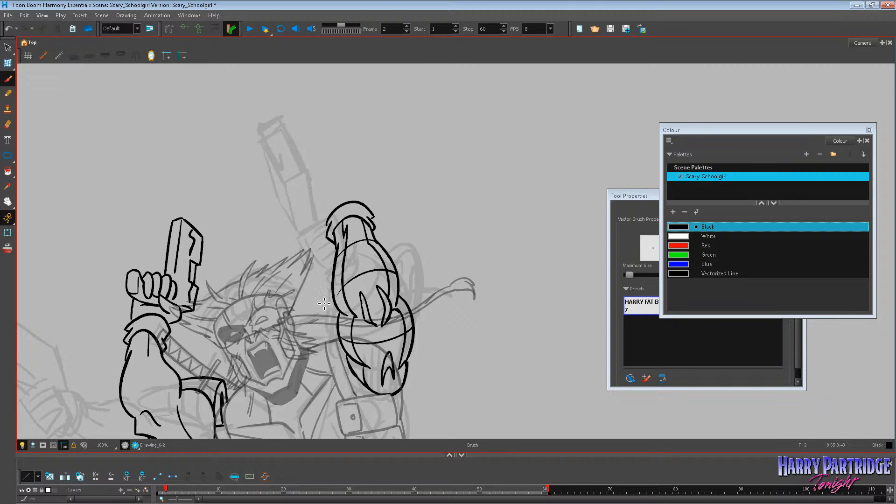
key("comma")
key("period")
Ink the second arm's raised hand with its thumb, fingers and the pistol's tip above the cuff on frame 2.
key("comma")
mouse_move(336, 157)
left_mouse_down()
mouse_move(335, 187)
mouse_move(346, 176)
left_mouse_up()
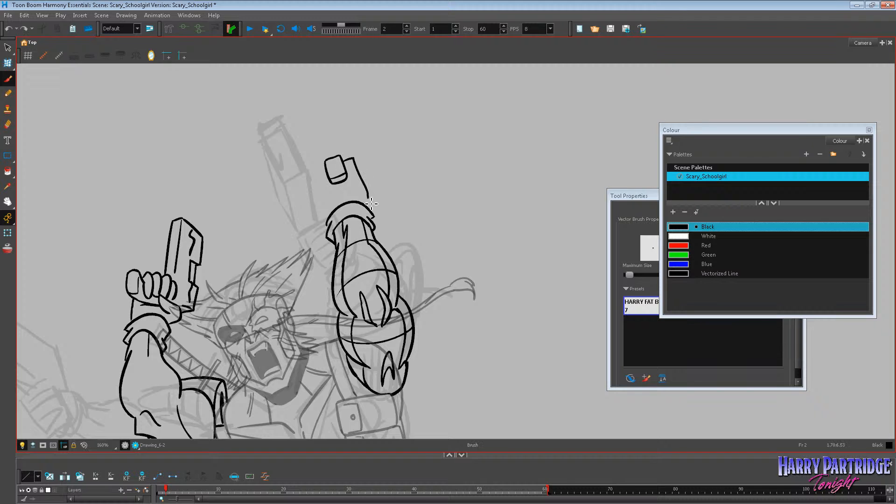
key("ctrl+z")
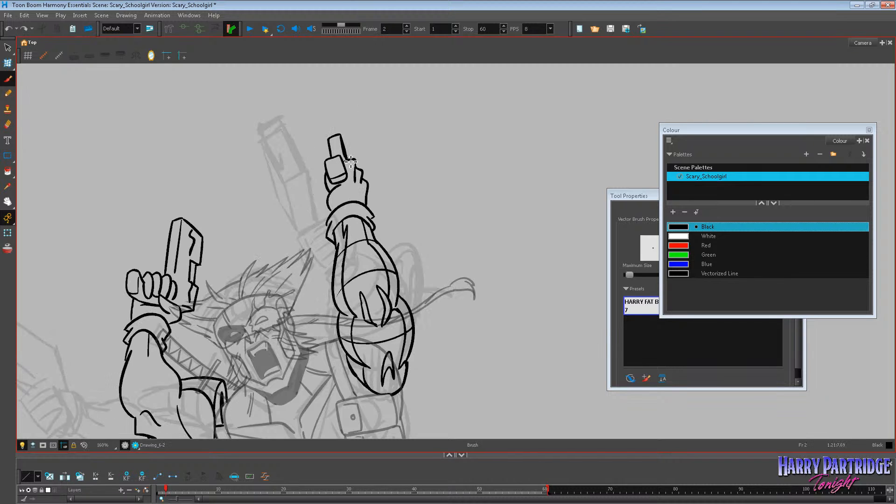
Delete the stray line at the second hand's thumb and redraw the thumb's edge with the Brush.
left_click(8, 47)
left_click(347, 173)
key("Delete")
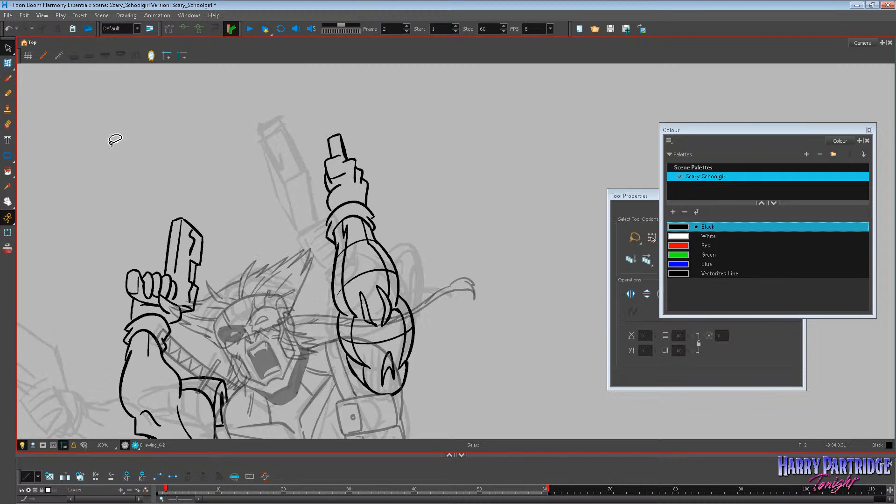
left_click(7, 78)
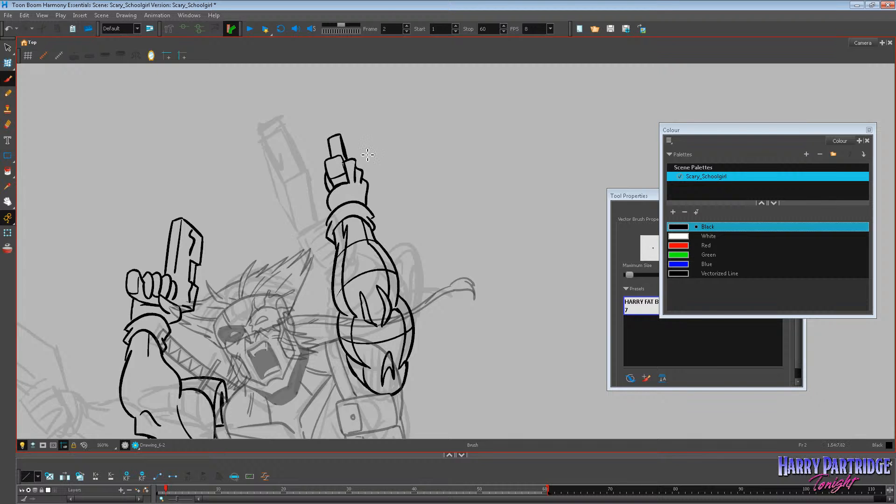
Compare the second arm's new hand and pistol on frame 2 with frame 1 at several zoom levels.
scroll(372, 248, "down", 7)
key("comma")
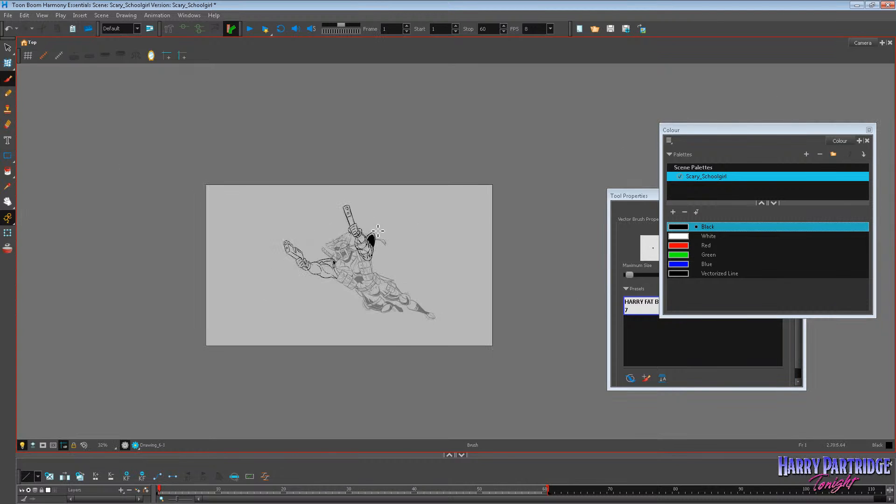
scroll(380, 231, "up", 2)
key("period")
key("comma")
key("period")
key("comma")
key("period")
key("comma")
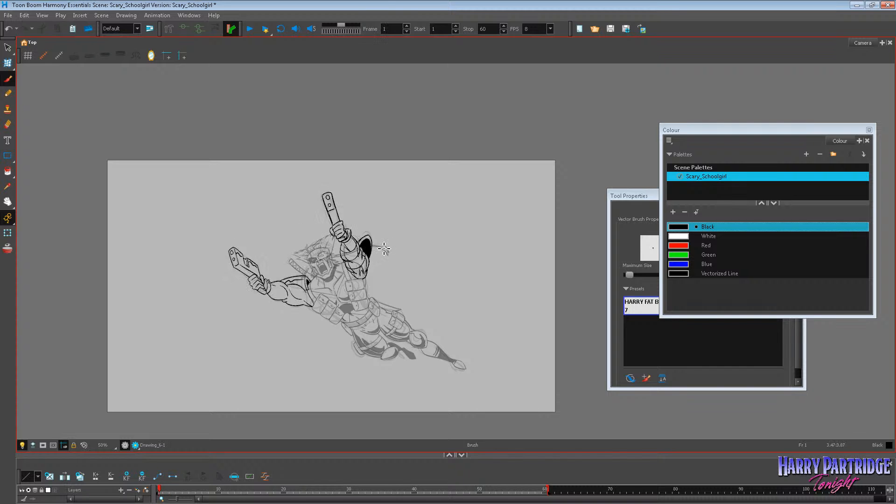
key("period")
scroll(378, 251, "up", 2)
key("comma")
key("period")
scroll(388, 256, "up", 1)
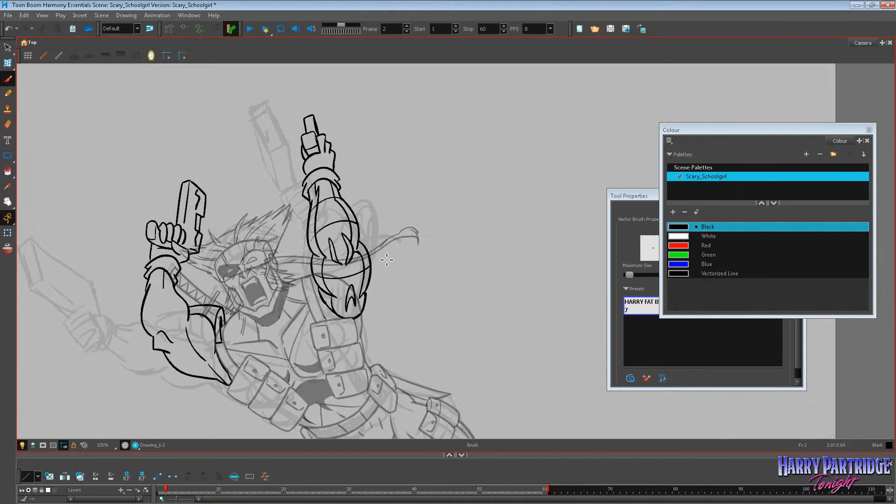
Ink the double-edged curved pad outline behind the second arm on frame 2, comparing with frame 1.
key("comma")
key("period")
left_click_drag(356, 212, 371, 238)
key("comma")
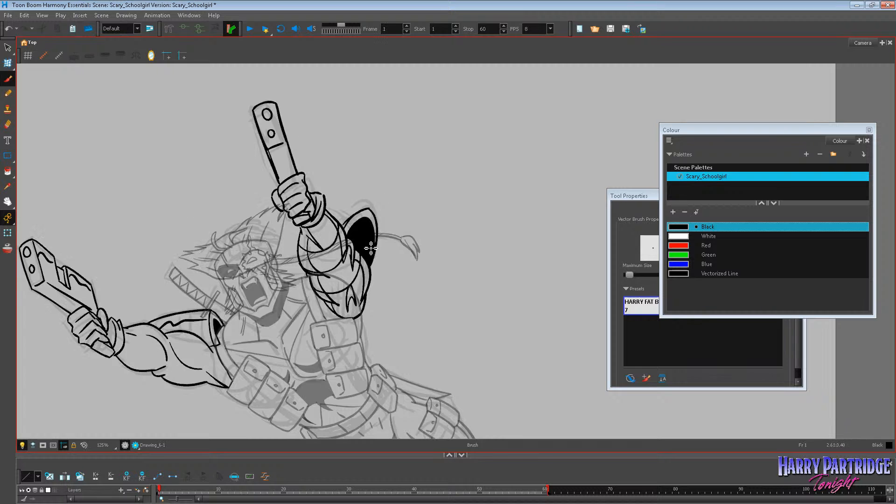
key("period")
key("comma")
key("period")
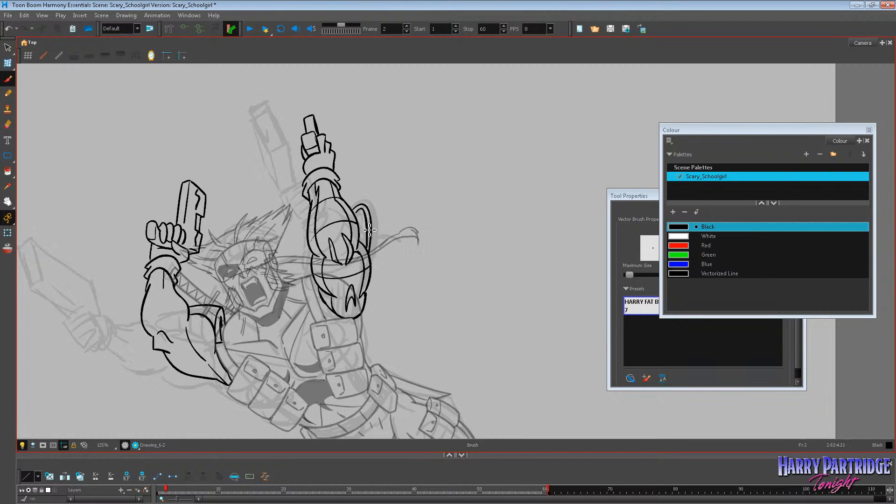
Fill the inside of the pad behind the second arm with Black on frame 2 to match frame 1.
key("comma")
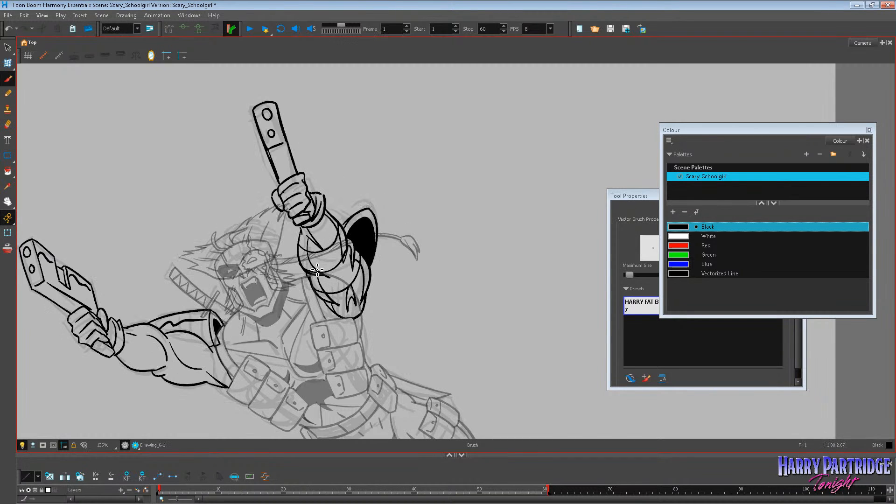
key("period")
key("comma")
key("period")
key("comma")
key("period")
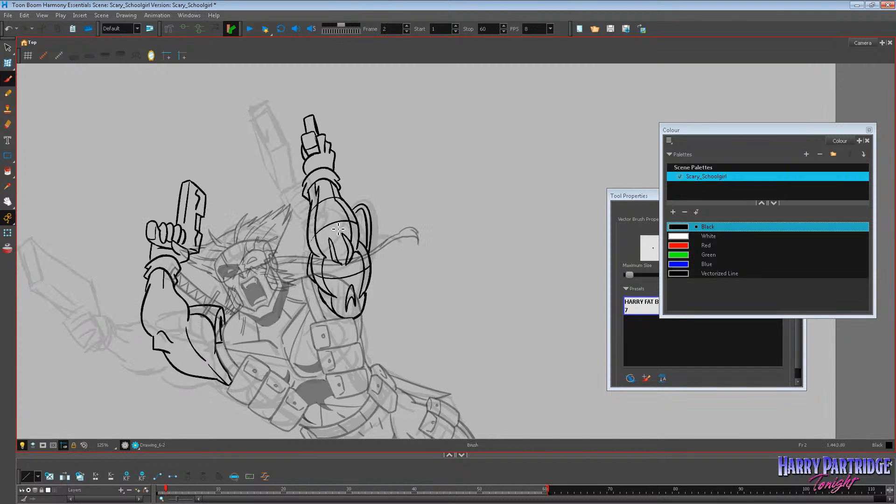
key("comma")
key("period")
left_click(7, 172)
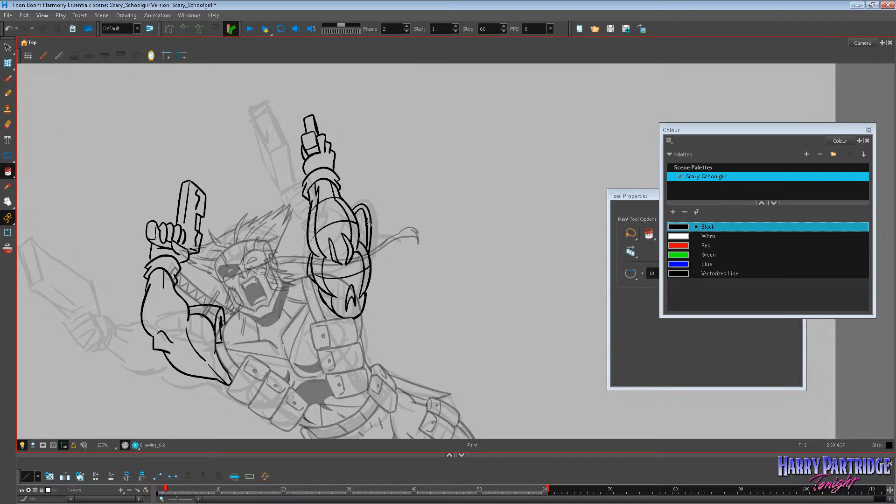
left_click(363, 228)
key("comma")
key("period")
Check the filled pad and both inked arms by comparing frames 1 and 2 zoomed out.
scroll(269, 196, "down", 2)
key("comma")
key("period")
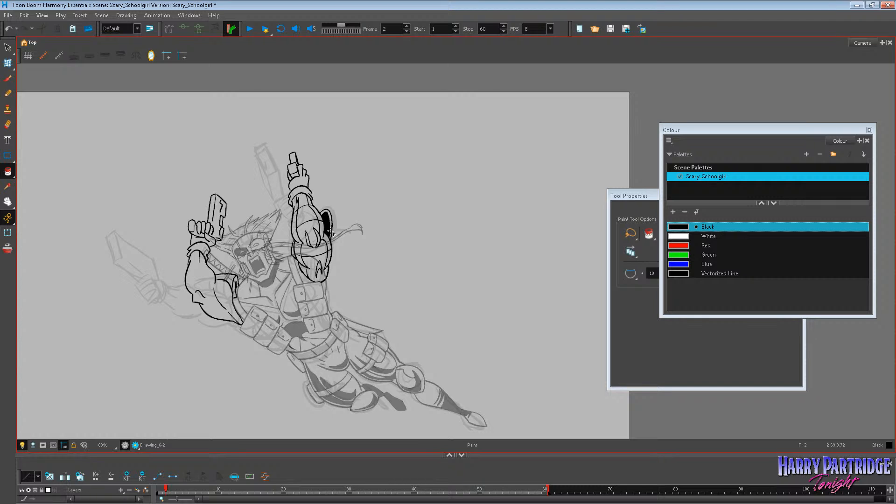
key("comma")
key("period")
key("comma")
key("period")
scroll(249, 206, "down", 1)
scroll(259, 344, "up", 1)
key("comma")
key("period")
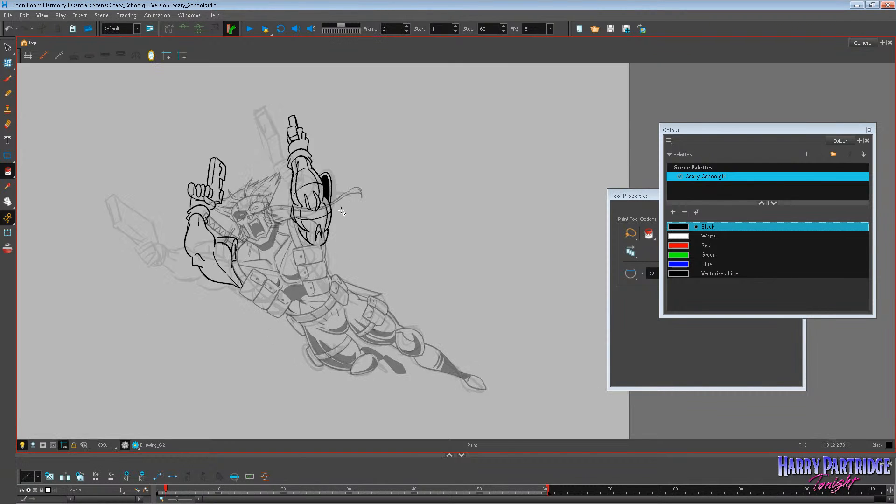
key("comma")
key("period")
Adjust the line at the muzzle corner of the first arm's pistol on frame 2.
left_click(8, 201)
left_click_drag(144, 196, 136, 216)
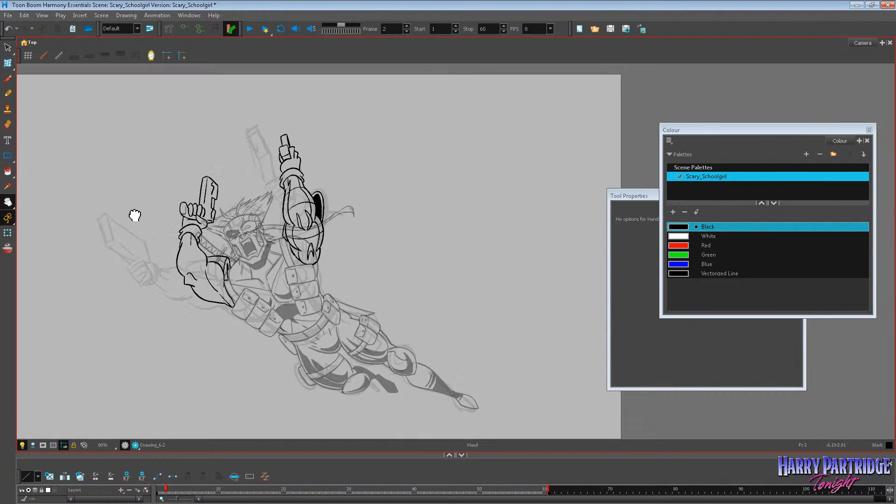
scroll(230, 160, "up", 3)
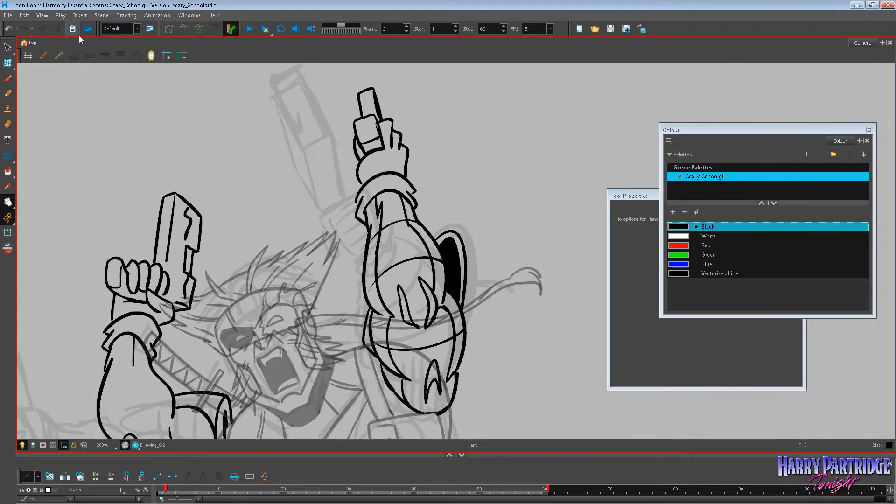
left_click_drag(210, 183, 196, 198)
key("alt+s")
left_click(180, 219)
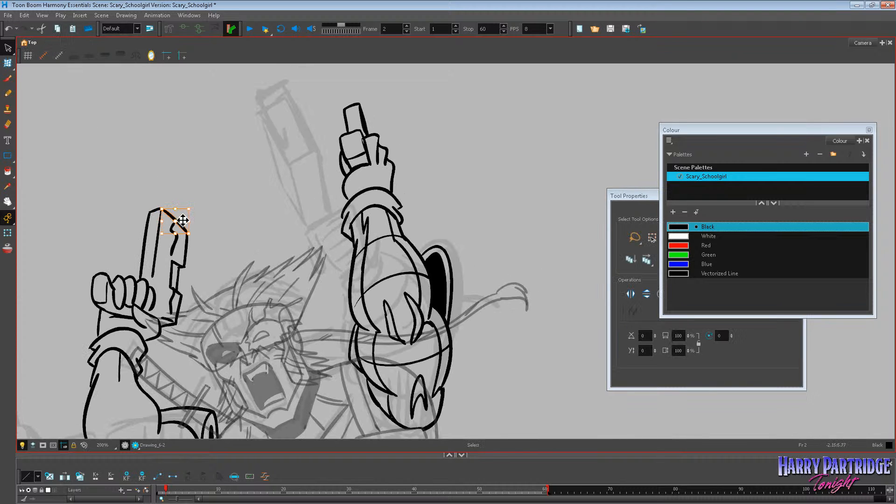
left_click_drag(194, 230, 187, 225)
left_click(200, 227)
left_click(187, 243)
left_click(199, 207)
key("alt+e")
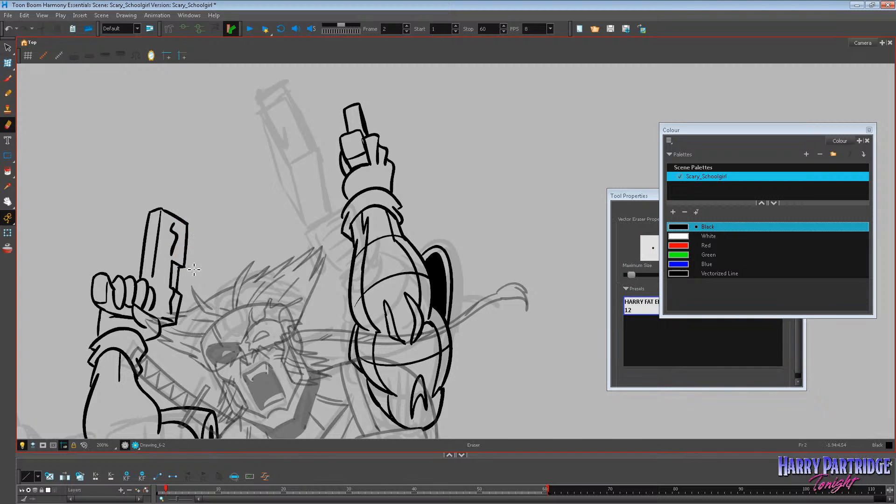
Compare both inked arms and pistols on frames 1 and 2 at several zoom levels.
key("comma")
key("period")
scroll(210, 114, "down", 2)
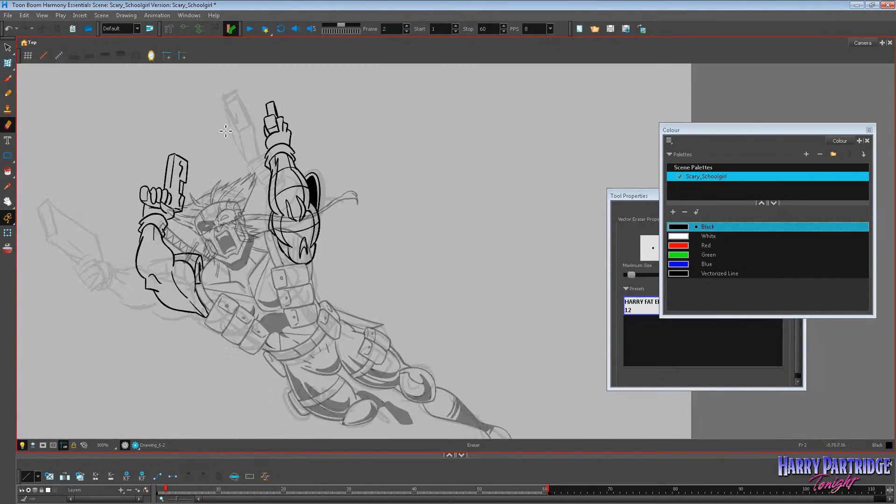
key("comma")
key("period")
key("comma")
key("period")
key("period")
key("comma")
key("comma")
scroll(209, 113, "down", 3)
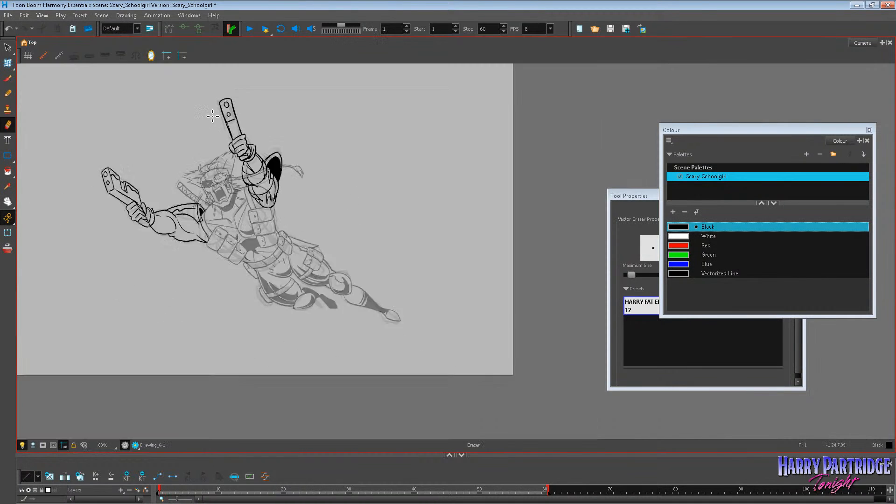
key("period")
key("comma")
key("period")
scroll(173, 95, "up", 2)
key("comma")
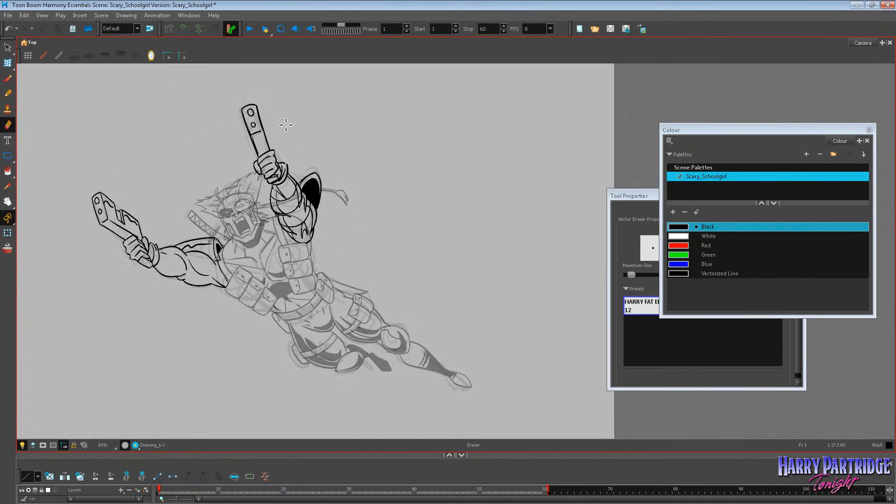
key("period")
scroll(284, 111, "up", 1)
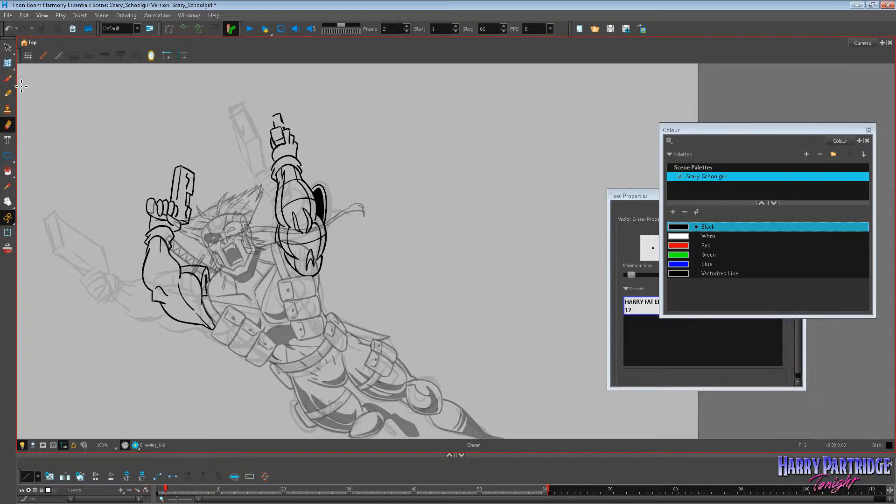
Move the raised-arms drawing on layer Drawing_6 from frame 2 to frame 3 and clear frame 2's cell.
left_click(8, 78)
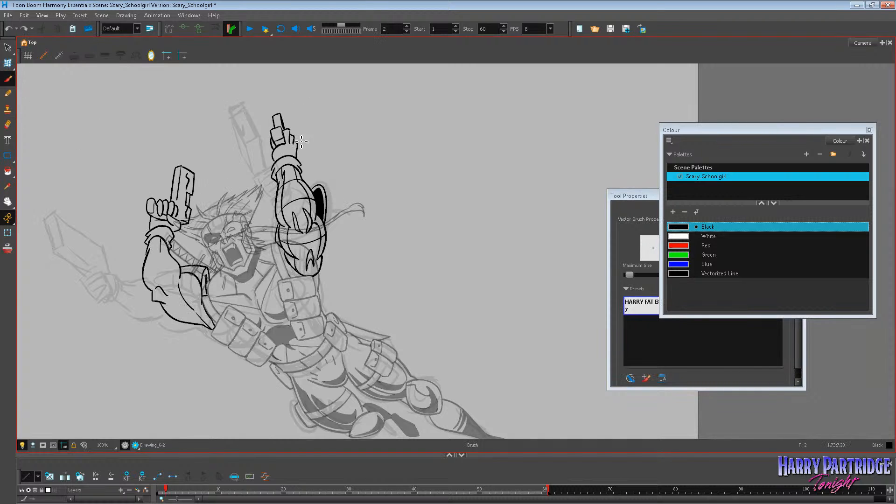
key("alt+s")
left_click_drag(222, 455, 201, 397)
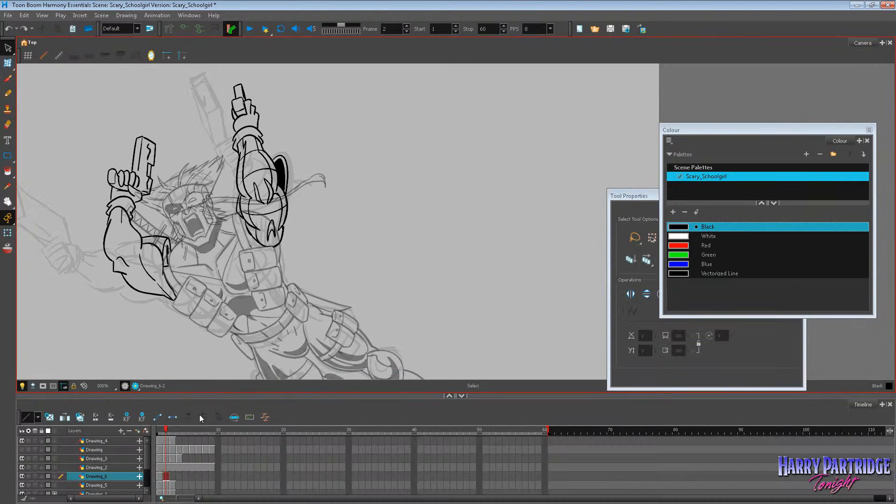
left_click(168, 476)
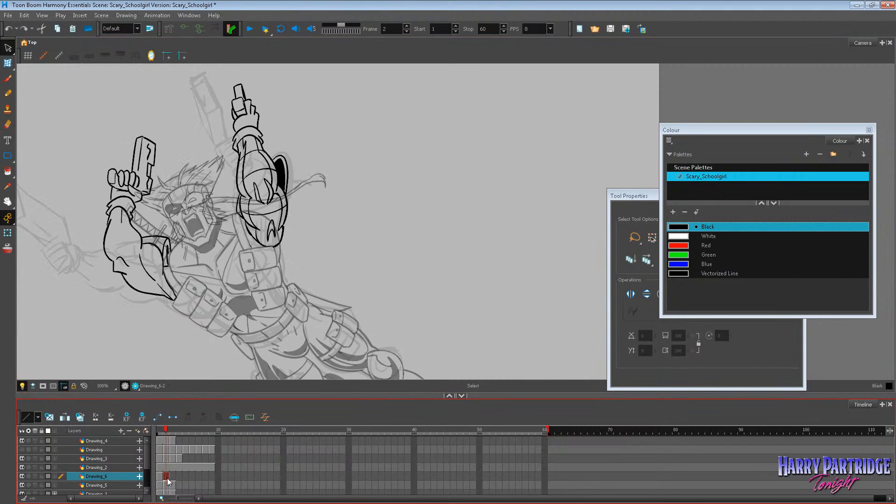
left_click(166, 478)
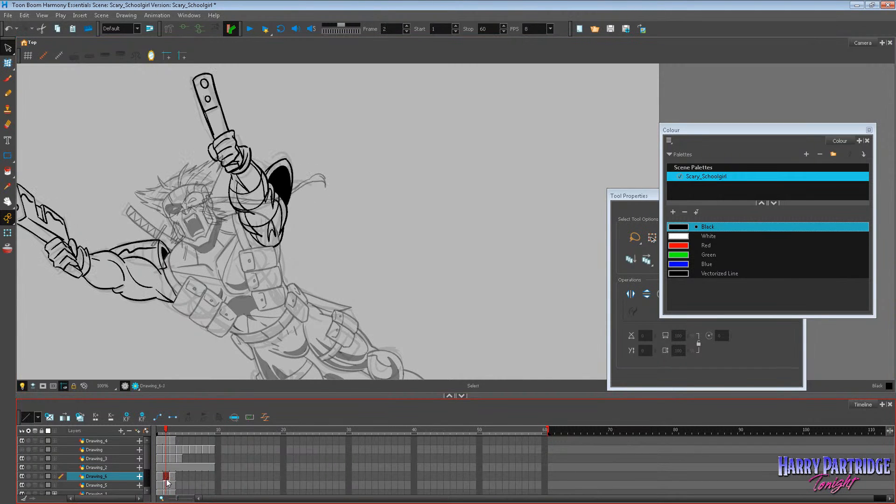
key("Delete")
Try to copy only the first arm from frame 1 and paste it on the empty frame 2.
left_click(160, 477)
left_click(7, 202)
left_click_drag(105, 210, 169, 210)
left_click(8, 48)
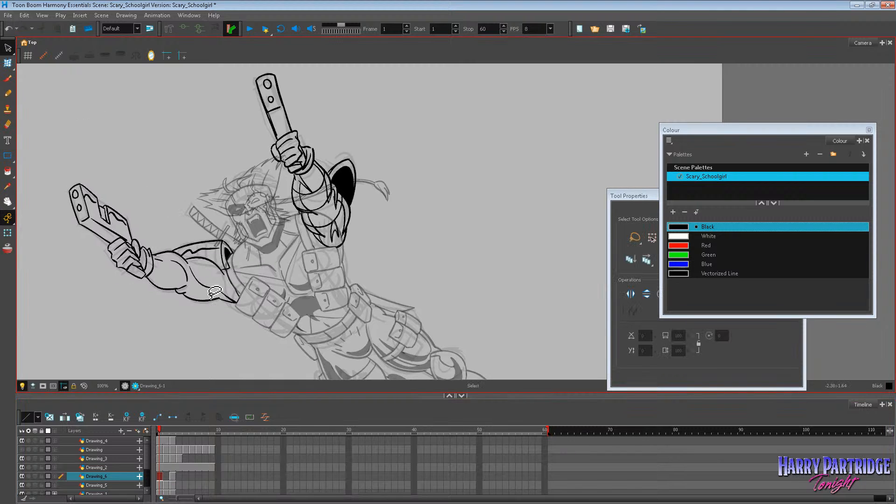
mouse_move(214, 292)
left_mouse_down()
mouse_move(110, 320)
mouse_move(228, 322)
left_mouse_up()
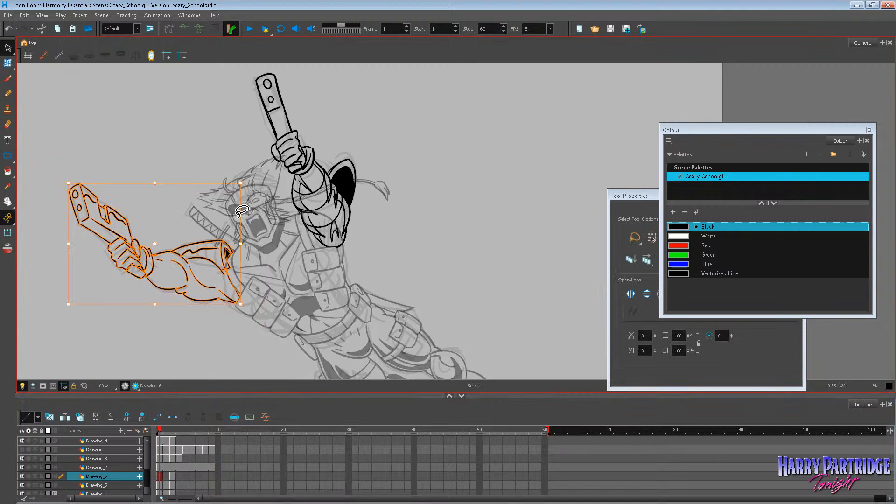
left_click(26, 16)
left_click(34, 57)
left_click(116, 110)
key("period")
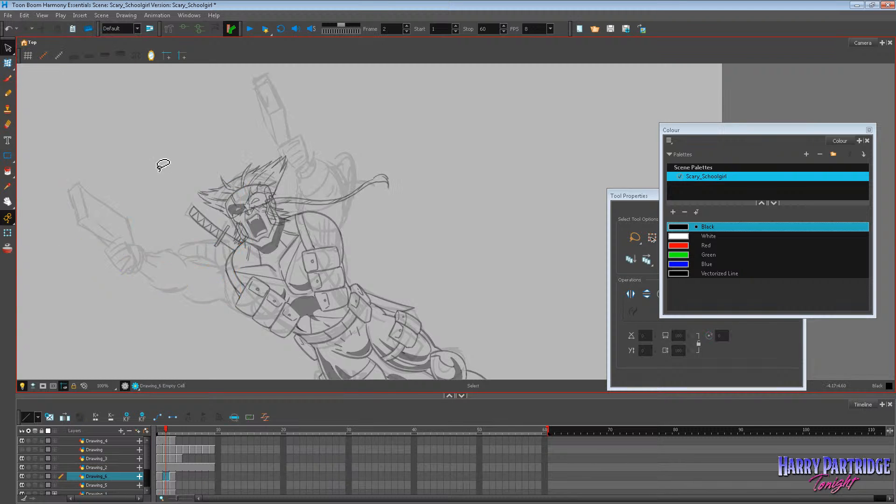
right_click(159, 160)
right_click(332, 122)
left_click(349, 180)
left_click(375, 159)
key("ctrl+z")
Copy both inked arms from frame 1 and paste them on frame 2 of layer Drawing_6.
key("comma")
mouse_move(381, 147)
left_mouse_down()
mouse_move(325, 84)
mouse_move(455, 158)
left_mouse_up()
left_click(24, 16)
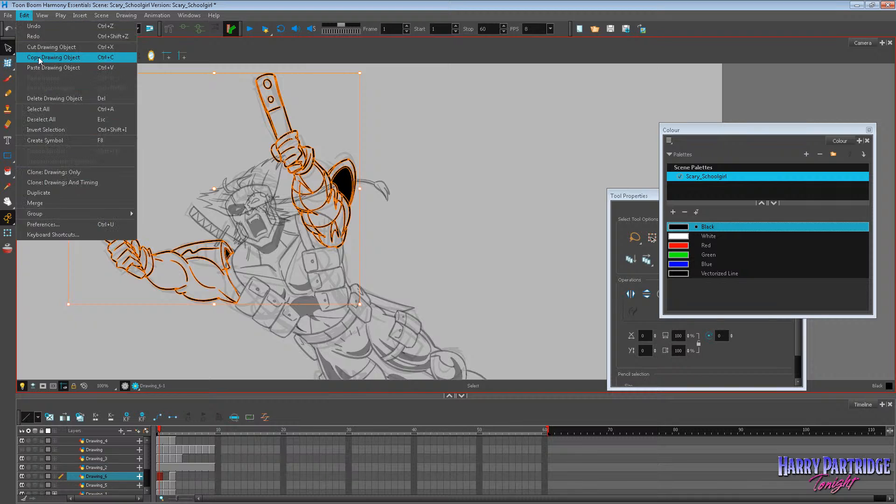
left_click(35, 57)
left_click(433, 158)
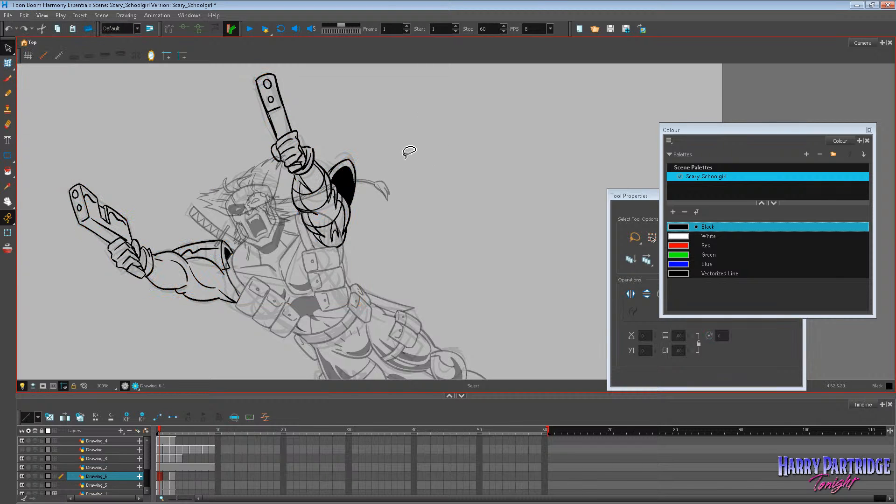
key("period")
right_click(401, 148)
left_click(441, 205)
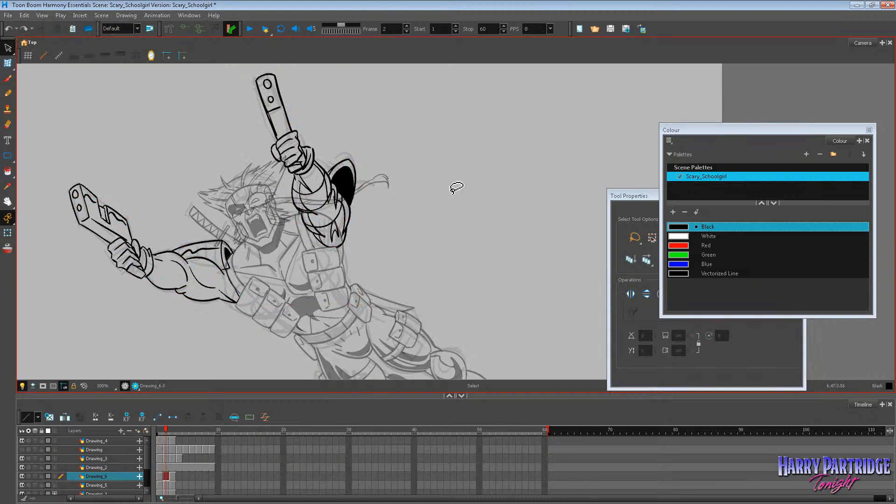
Rotate the pasted first arm slightly upward on frame 2, including a separate rotation of its forearm and pistol.
mouse_move(142, 151)
left_mouse_down()
mouse_move(41, 195)
mouse_move(242, 318)
left_mouse_up()
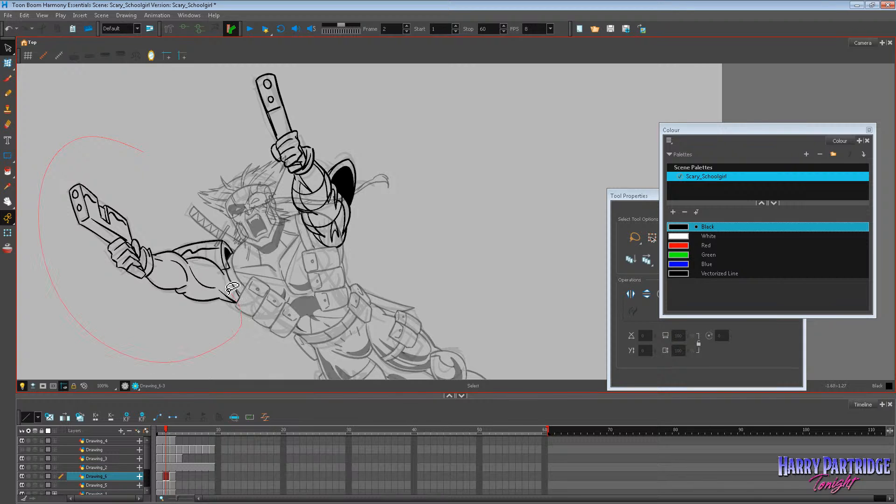
left_click_drag(232, 288, 239, 215)
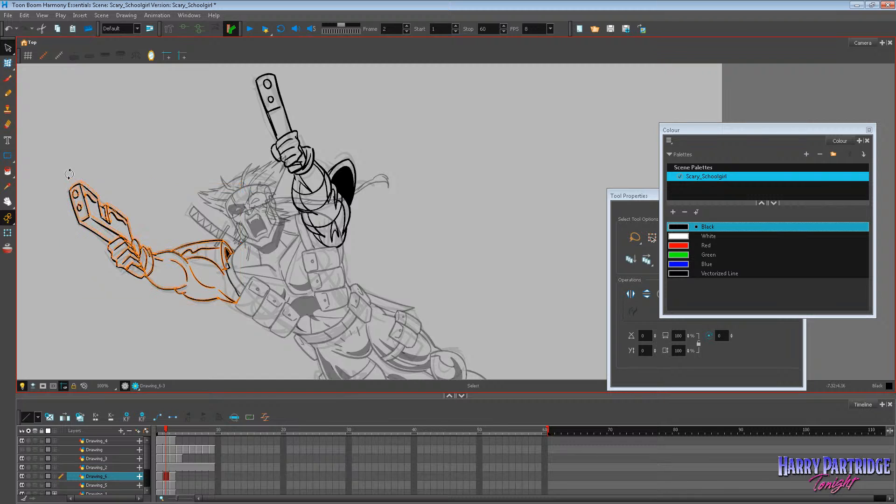
mouse_move(77, 166)
left_mouse_down()
mouse_move(56, 196)
mouse_move(148, 301)
mouse_move(181, 274)
left_mouse_up()
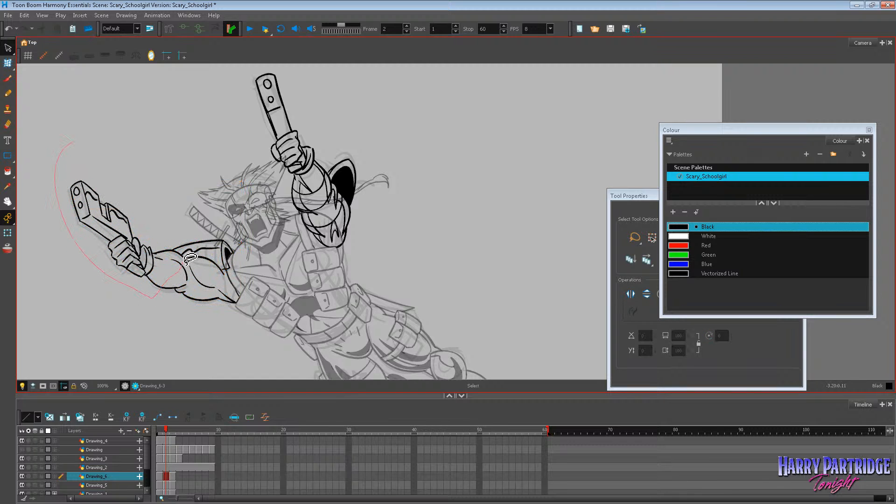
left_click_drag(160, 239, 161, 235)
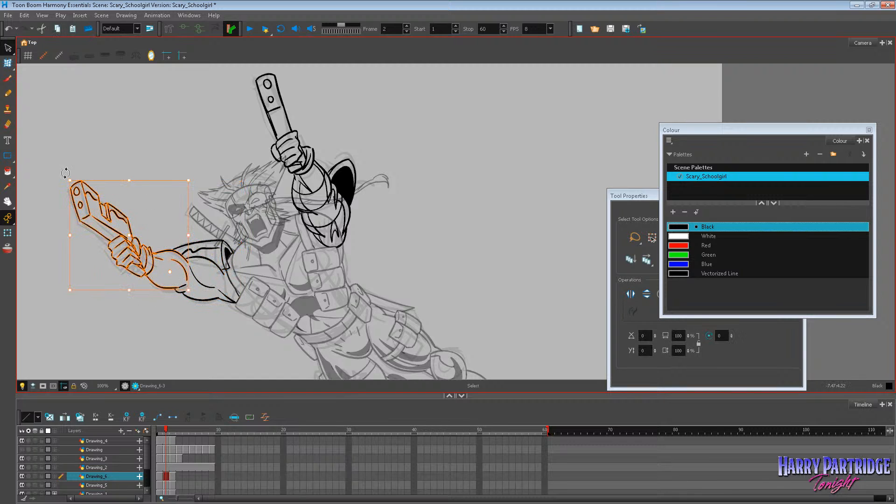
left_click_drag(66, 173, 68, 169)
left_click(78, 156)
Flip through frames 1 to 3 to check the first arm's in-between movement.
key("period")
key("comma")
key("comma")
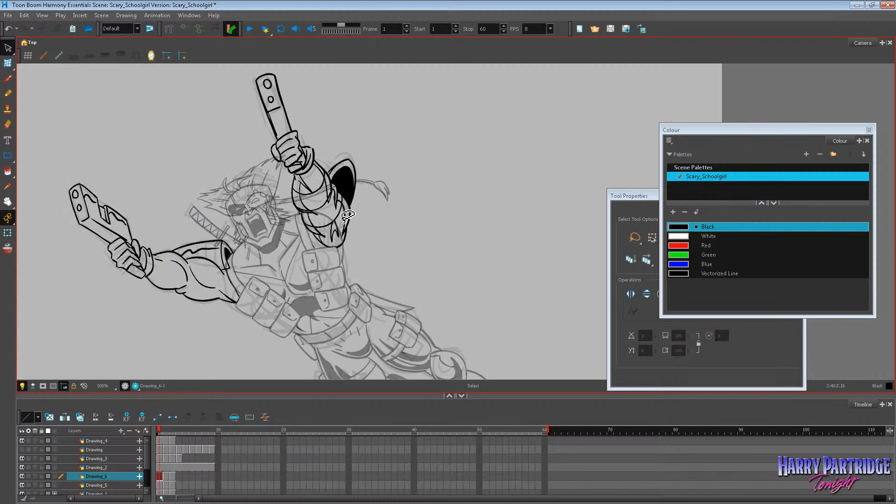
key("period")
key("period")
key("comma")
key("comma")
key("period")
Rotate the first arm's forearm, hand and pistol further upward on frame 2, checking against frames 1 and 3.
left_click_drag(116, 149, 155, 310)
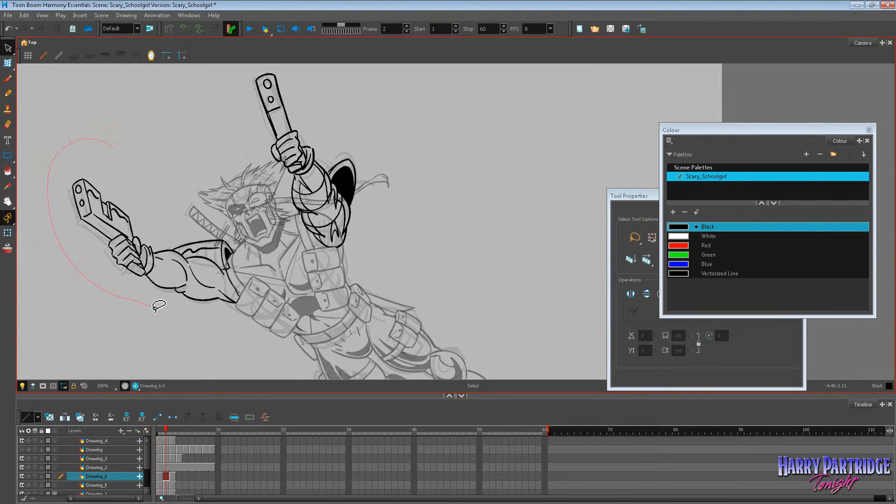
left_click_drag(152, 215, 135, 239)
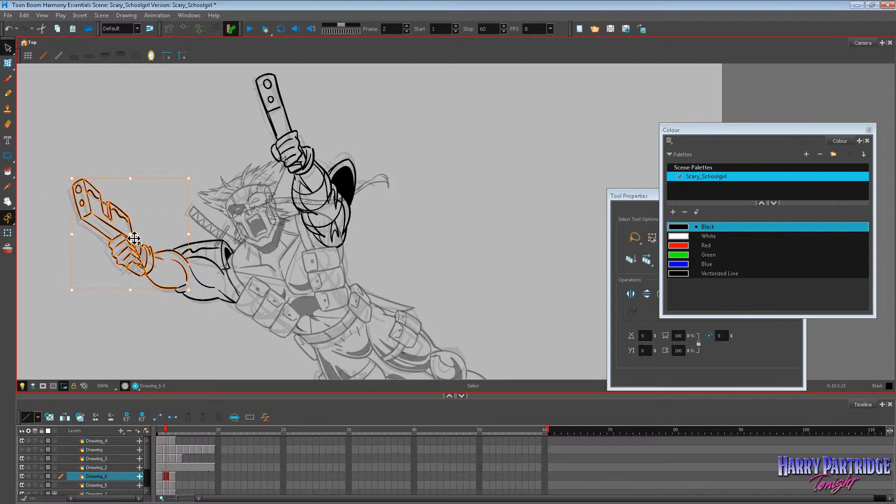
left_click_drag(196, 176, 206, 179)
left_click(221, 169)
key("period")
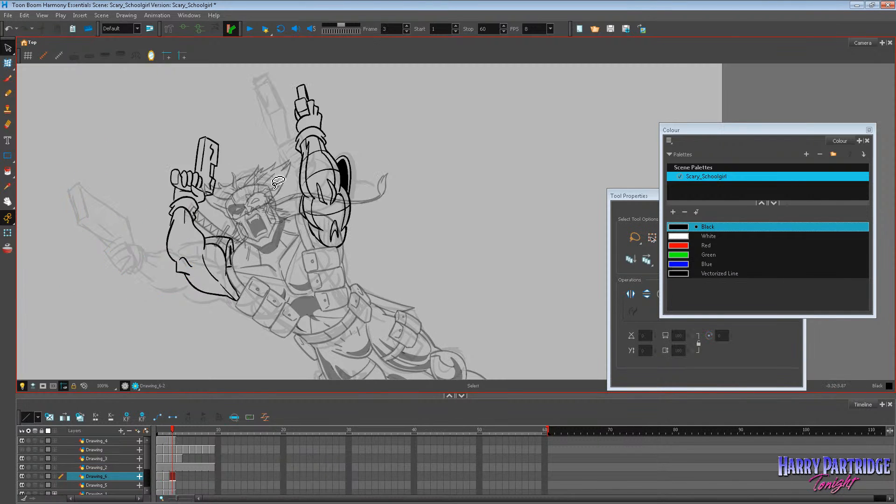
key("comma")
key("comma")
key("period")
key("comma")
key("period")
key("comma")
key("period")
Rotate the whole first arm slightly upward on frame 2 and check the motion against frames 1 and 3.
mouse_move(175, 132)
left_mouse_down()
mouse_move(136, 336)
mouse_move(224, 154)
left_mouse_up()
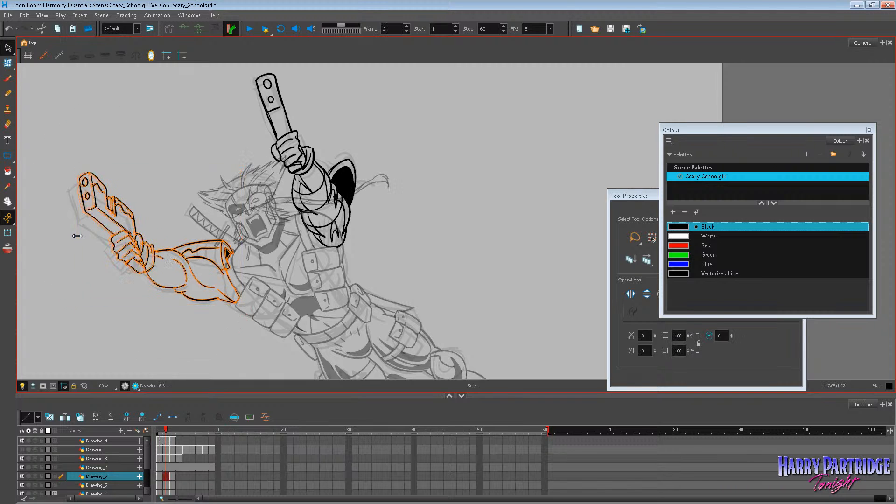
left_click(190, 103)
key("period")
key("comma")
key("comma")
key("period")
key("period")
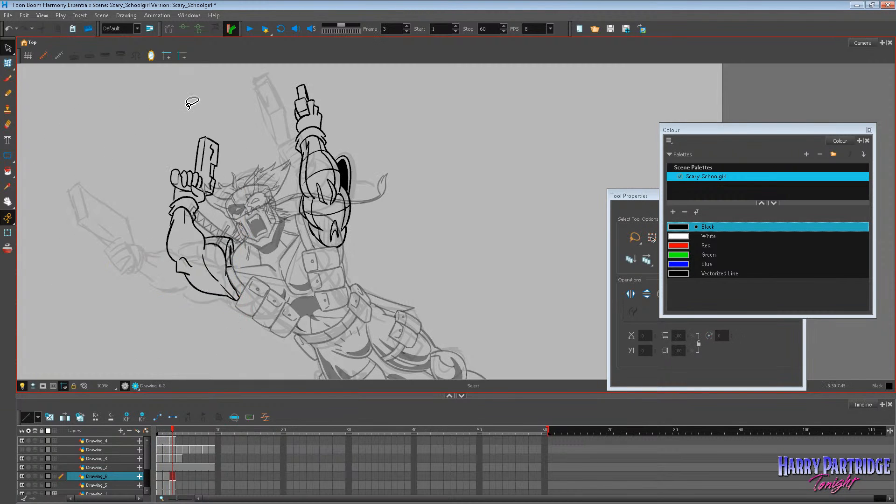
key("comma")
key("comma")
key("period")
key("comma")
key("period")
key("comma")
key("period")
Delete the black pad behind the second arm on frame 2 and rotate that arm slightly toward its frame 3 pose.
left_click(351, 182)
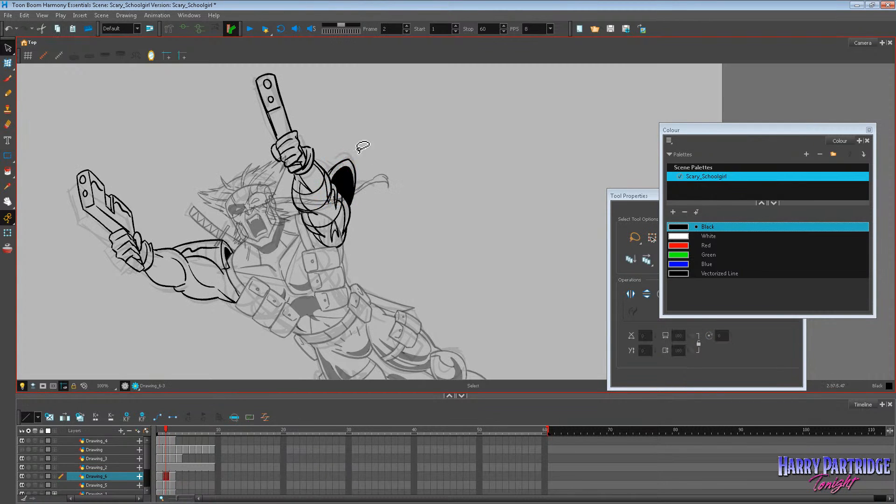
key("Delete")
mouse_move(331, 104)
left_mouse_down()
mouse_move(283, 69)
mouse_move(364, 268)
left_mouse_up()
key("comma")
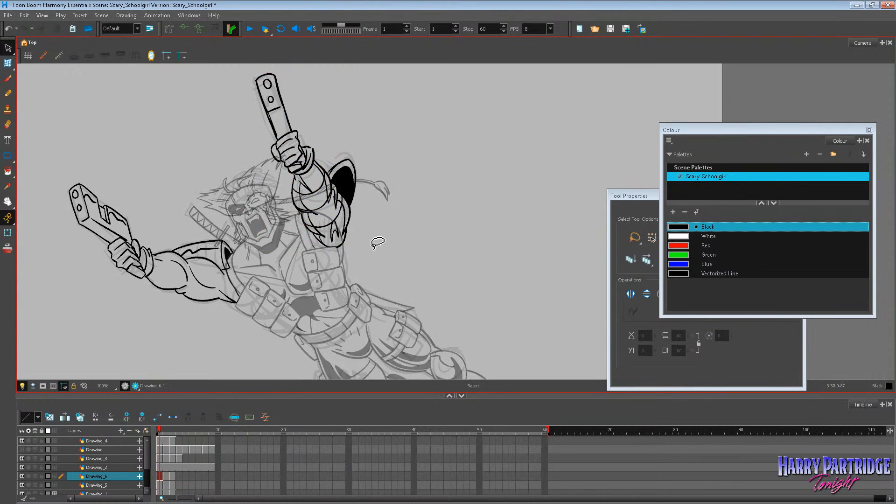
key("period")
key("period")
key("comma")
Flip through frames 1 to 3 to check the second arm's in-between movement.
key("comma")
key("period")
mouse_move(359, 120)
left_mouse_down()
mouse_move(354, 106)
mouse_move(379, 239)
mouse_move(359, 119)
left_mouse_up()
left_click_drag(356, 71, 364, 71)
left_click(376, 76)
key("period")
key("comma")
key("comma")
key("period")
key("period")
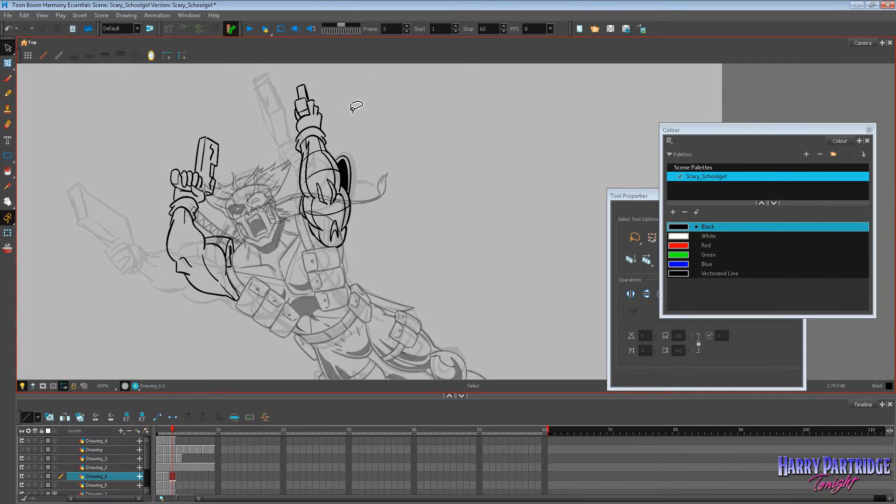
key("comma")
key("comma")
key("period")
Shift the two holes and the cross line on the second pistol toward its muzzle on frame 2, comparing neighbouring frames.
left_click_drag(279, 87, 279, 104)
left_click(294, 86)
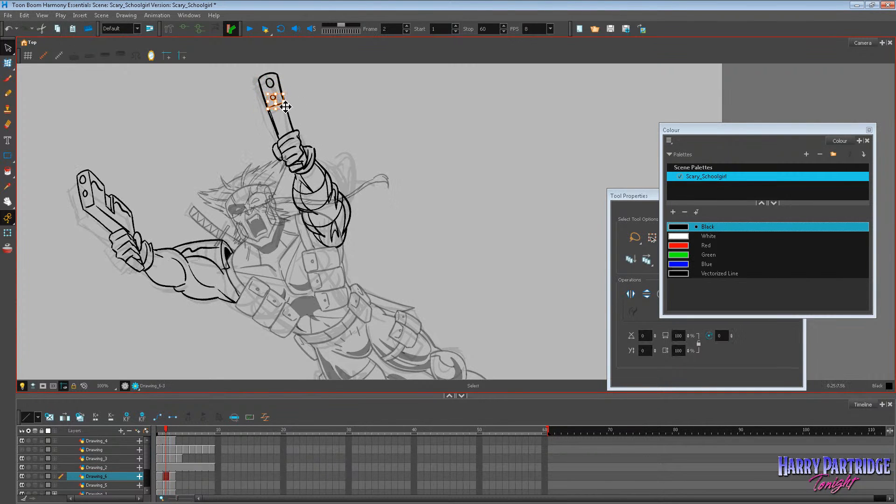
left_click(276, 98)
left_click(284, 82)
left_click(274, 88)
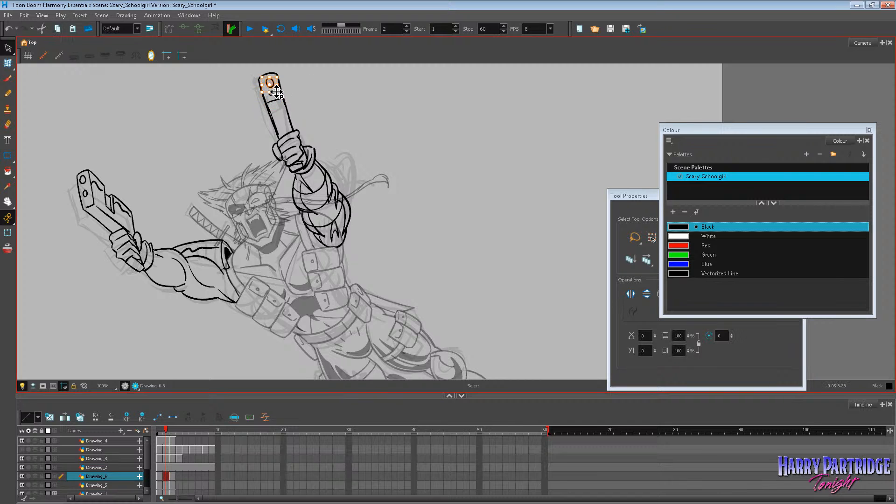
left_click(305, 87)
key("period")
key("comma")
key("comma")
key("period")
Select the second pistol's edge line and the gripping hand and forearm strokes on frame 2, and compare with the neighbouring frames.
left_click(293, 128)
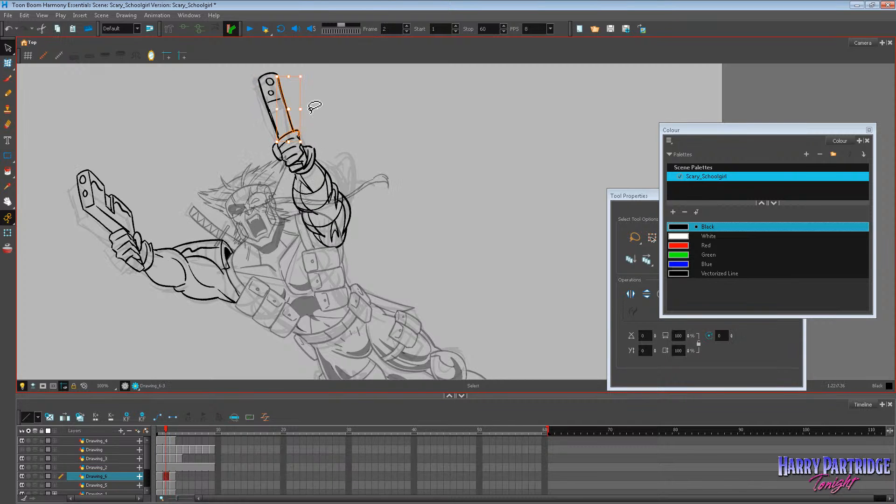
left_click(299, 104)
mouse_move(311, 117)
left_mouse_down()
mouse_move(277, 148)
mouse_move(278, 175)
mouse_move(295, 213)
mouse_move(325, 200)
mouse_move(335, 172)
mouse_move(300, 142)
mouse_move(282, 145)
mouse_move(273, 172)
mouse_move(290, 209)
mouse_move(328, 216)
mouse_move(326, 161)
left_mouse_up()
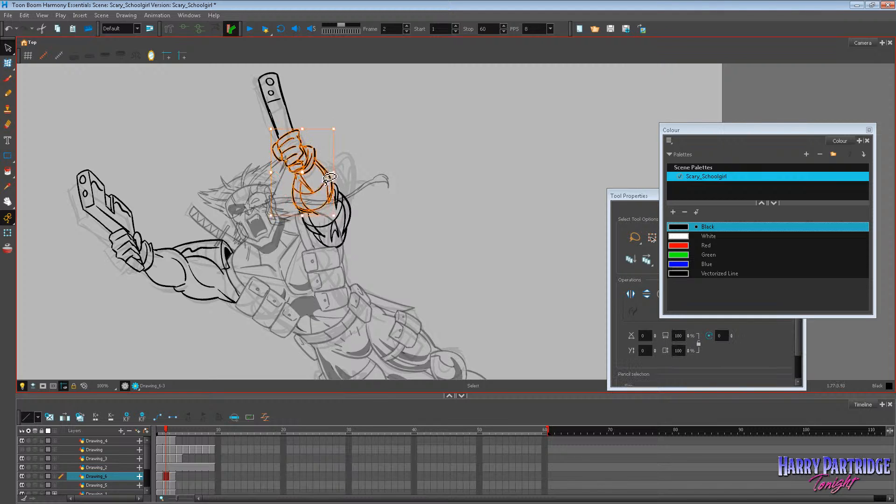
left_click(369, 157)
key("period")
key("comma")
key("comma")
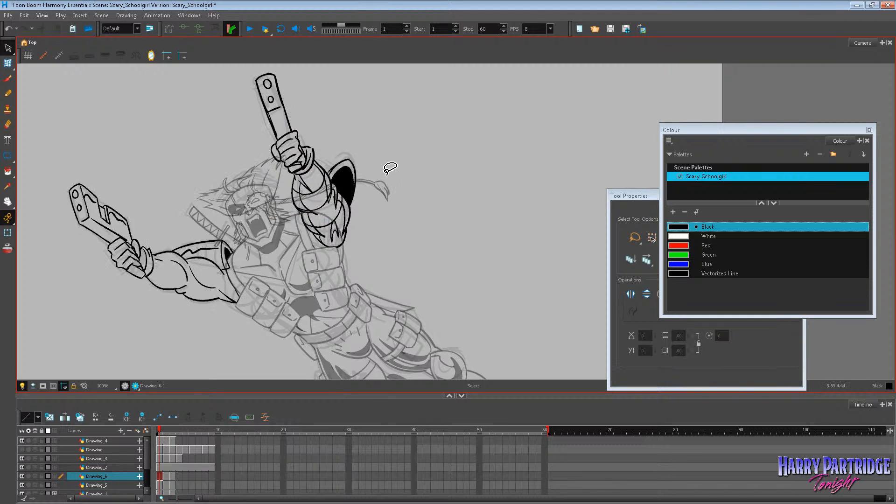
Remove the lower hole and the cross line from the second pistol on frame 2, checking it against frames 1 and 3.
key("period")
key("period")
key("comma")
key("comma")
key("period")
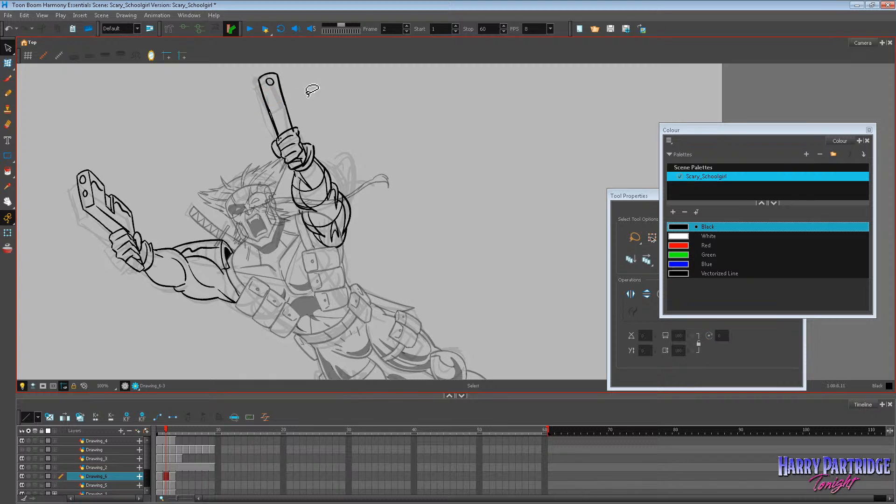
key("period")
key("comma")
key("comma")
key("period")
key("period")
key("comma")
key("comma")
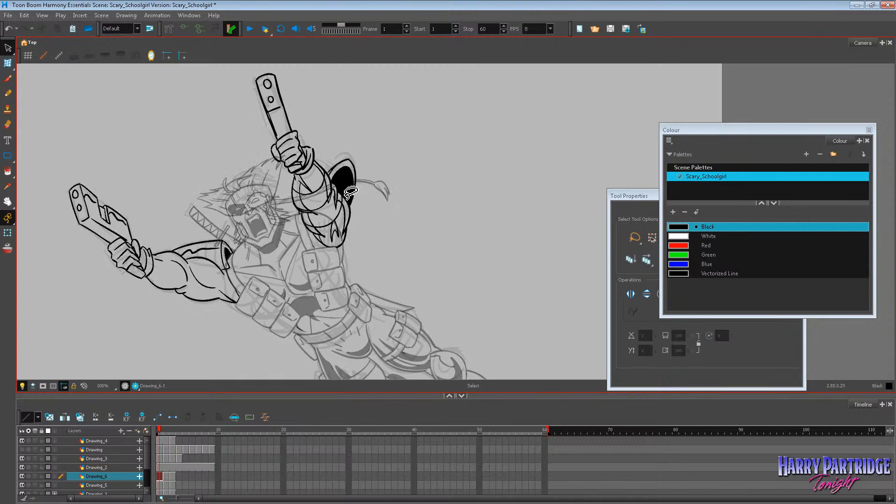
Flip through frames 1 to 3 and single out the pointed tuft at the second arm's elbow on frame 2.
key("period")
key("period")
key("comma")
key("comma")
key("period")
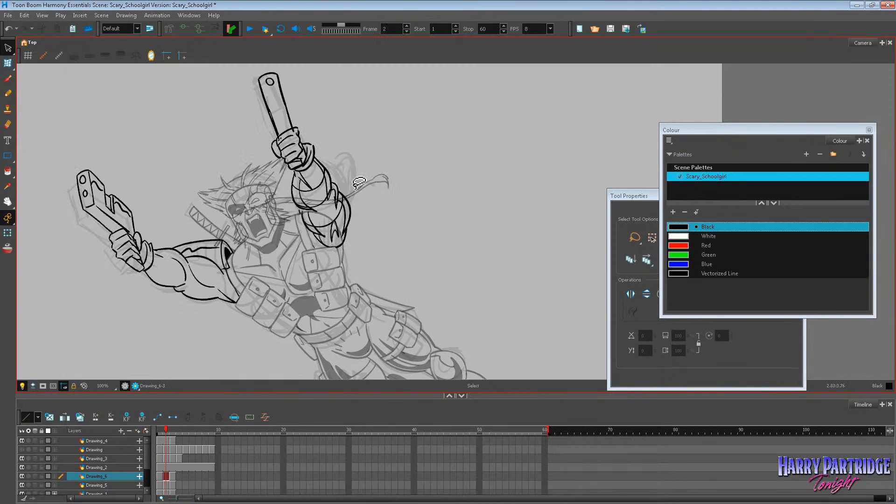
left_click(339, 198)
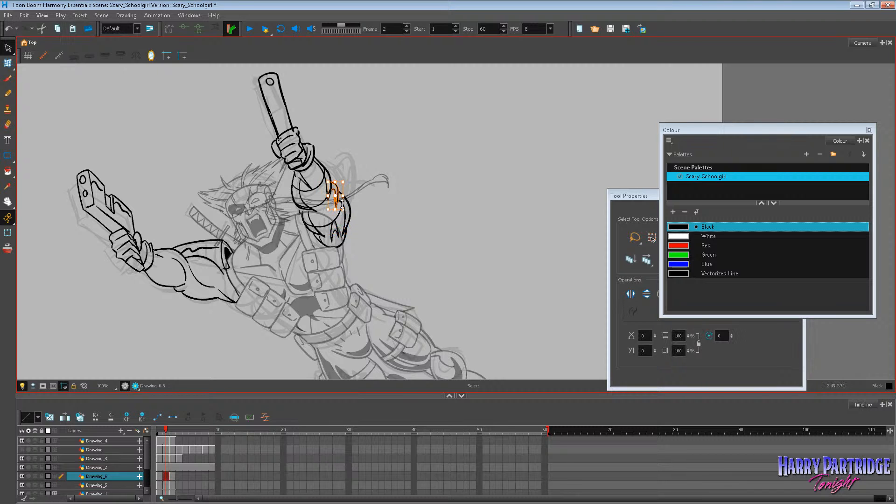
left_click(358, 214)
key("comma")
key("period")
Single out the curved stroke around the second arm's elbow on frame 2 and compare it with the neighbouring frames.
key("period")
key("comma")
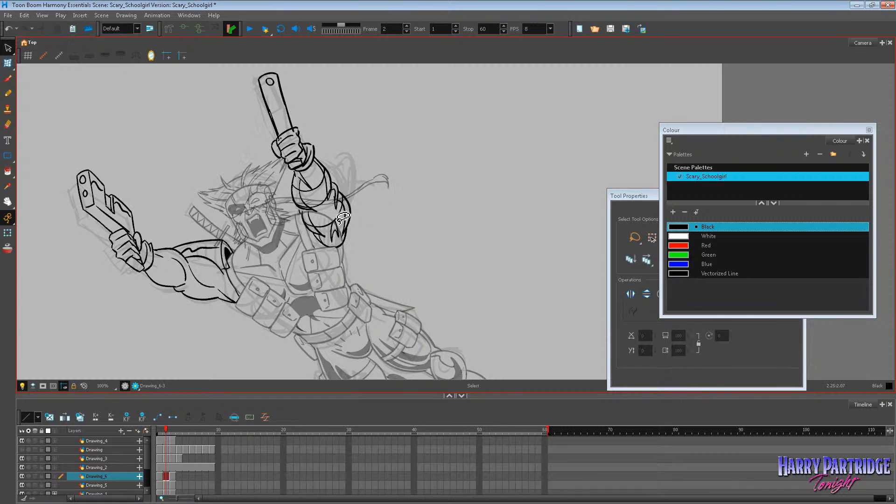
left_click(326, 227)
left_click(365, 205)
key("period")
key("comma")
key("comma")
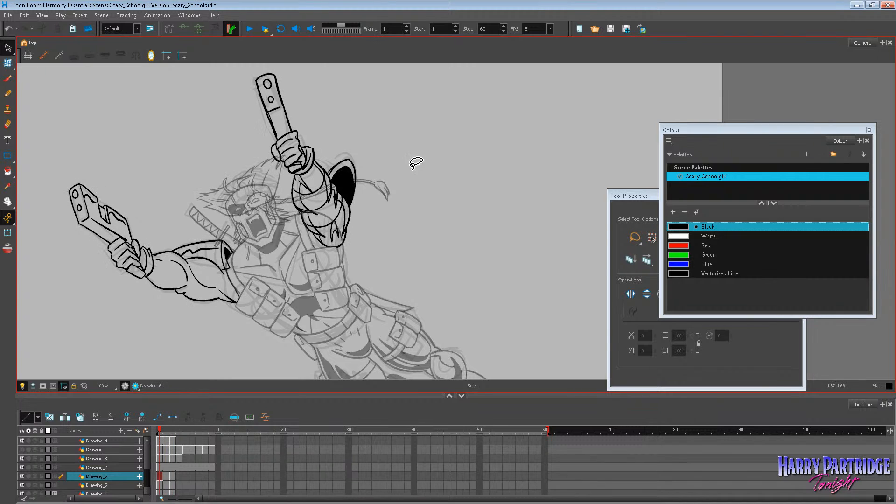
key("period")
left_click(342, 201)
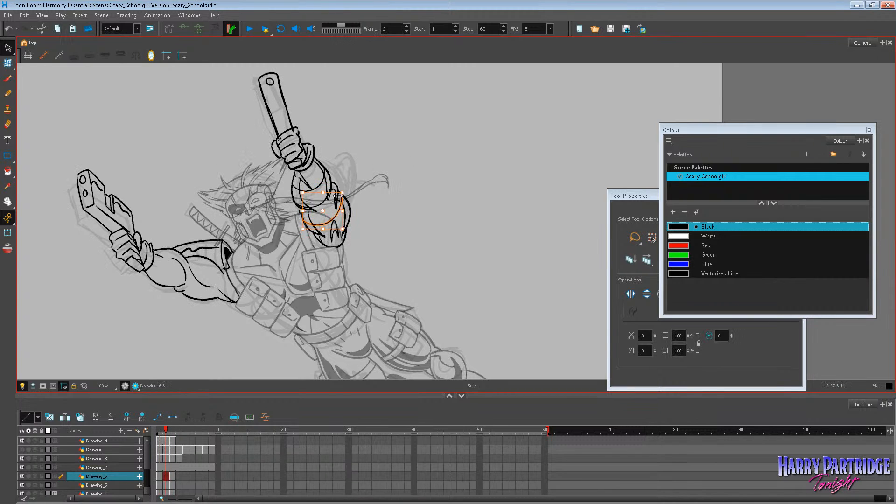
left_click(399, 173)
Flip through frames 1 to 3 to check the motion of both arms, including on the whole figure.
key("period")
key("comma")
key("comma")
key("period")
key("period")
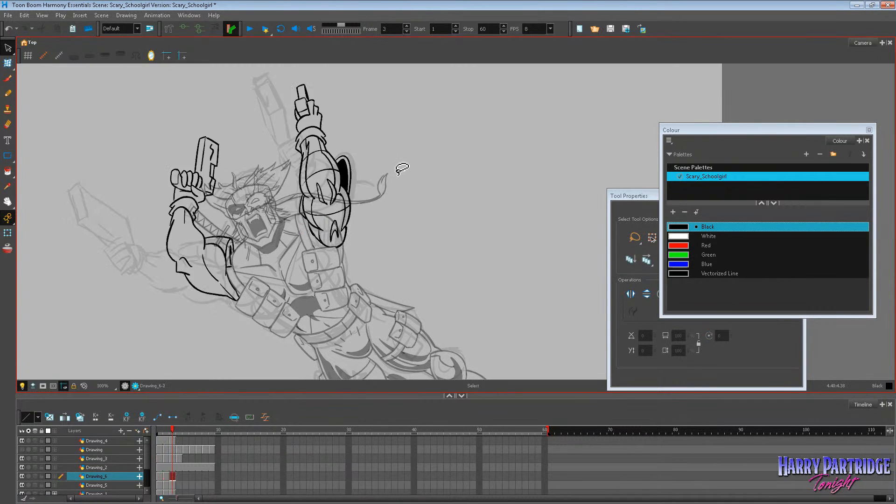
key("comma")
key("comma")
key("period")
key("period")
key("1")
key("comma")
key("comma")
key("period")
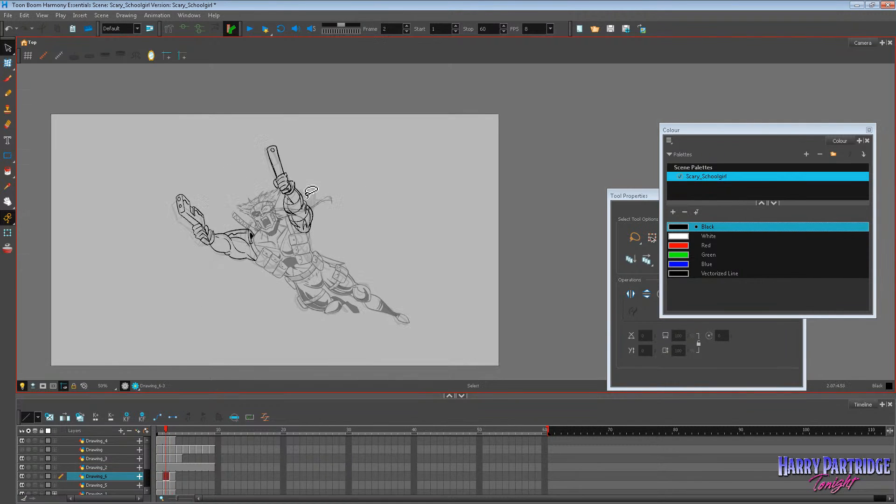
key("comma")
key("period")
key("comma")
key("period")
key("period")
Examine the second arm up close across frames 1 to 3, comparing its inks and the black pad behind it.
scroll(316, 186, "up", 4)
key("comma")
key("comma")
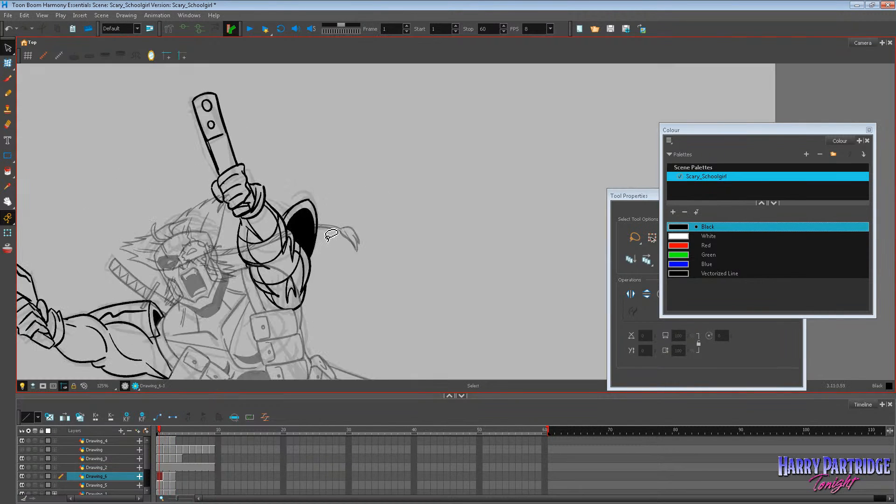
scroll(319, 200, "up", 1)
key("period")
key("period")
key("comma")
key("comma")
key("period")
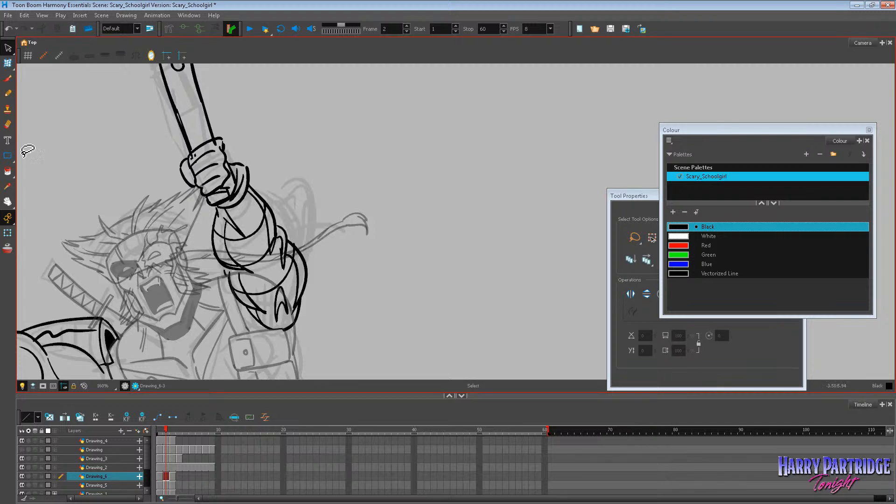
left_click(8, 124)
key("period")
key("comma")
key("comma")
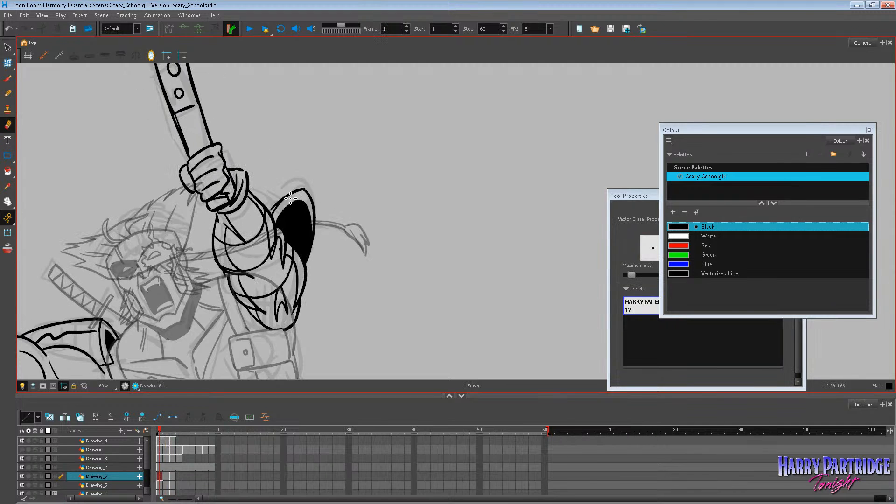
key("period")
key("period")
key("comma")
key("comma")
left_click(7, 78)
key("period")
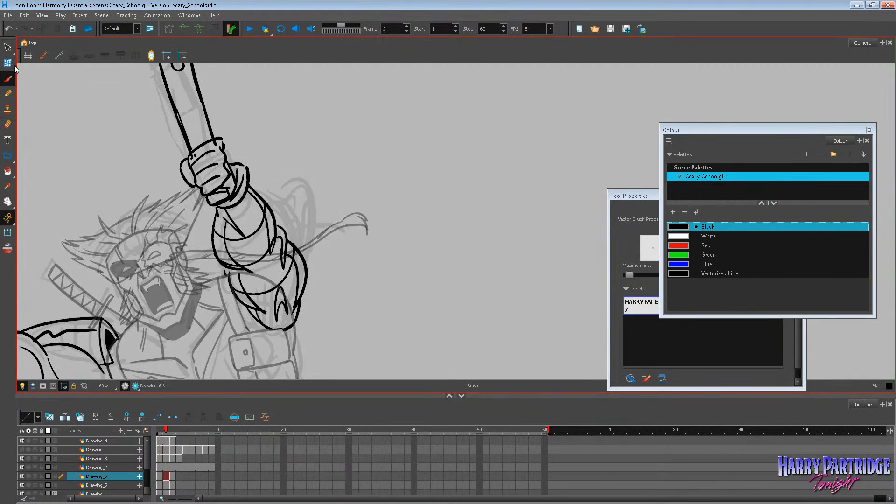
left_click(7, 63)
left_click(237, 226)
key("Delete")
key("comma")
key("period")
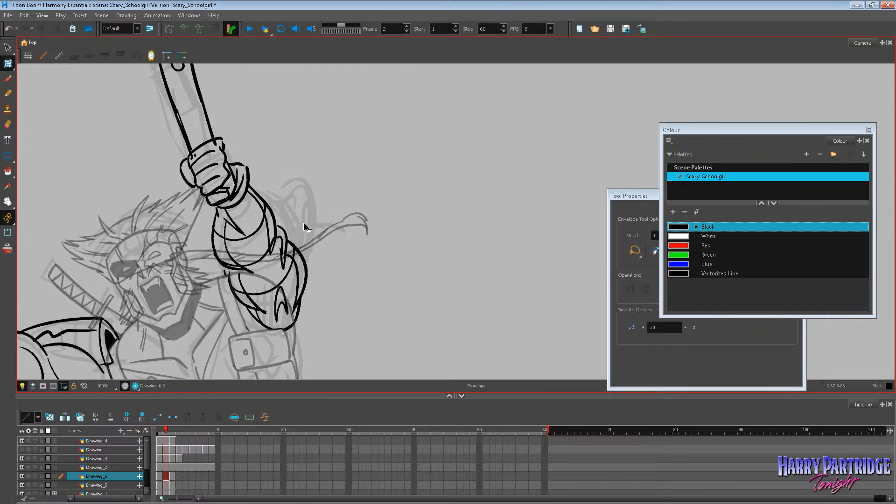
key("period")
key("comma")
Erase the stray overlapping line on the second hand's fist on frame 2, comparing it with frames 1 and 3.
left_click(8, 124)
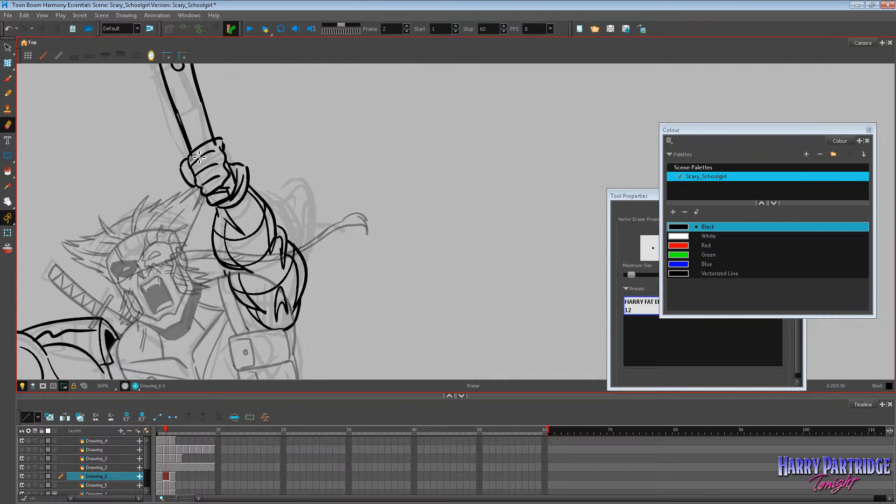
key("comma")
key("period")
key("period")
key("comma")
key("comma")
key("period")
Turn on onion skinning and ink the outer outline of the pad behind the second arm on frame 2 with the brush.
left_click(8, 78)
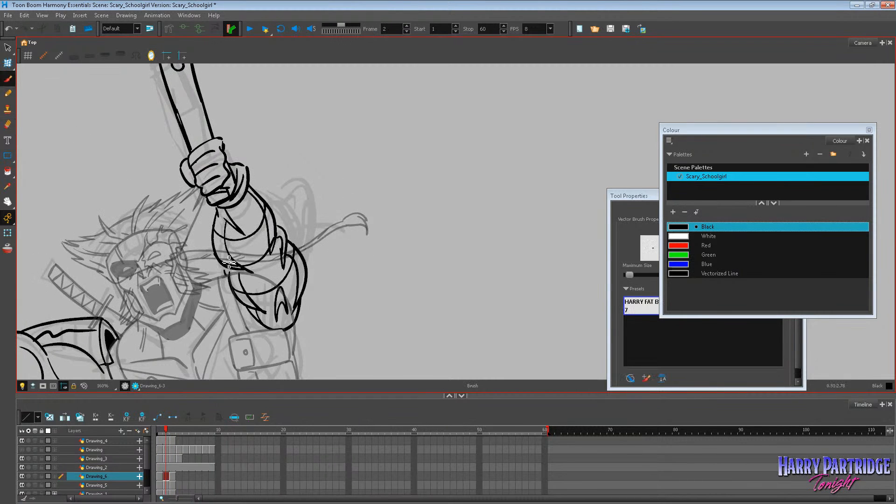
left_click(8, 248)
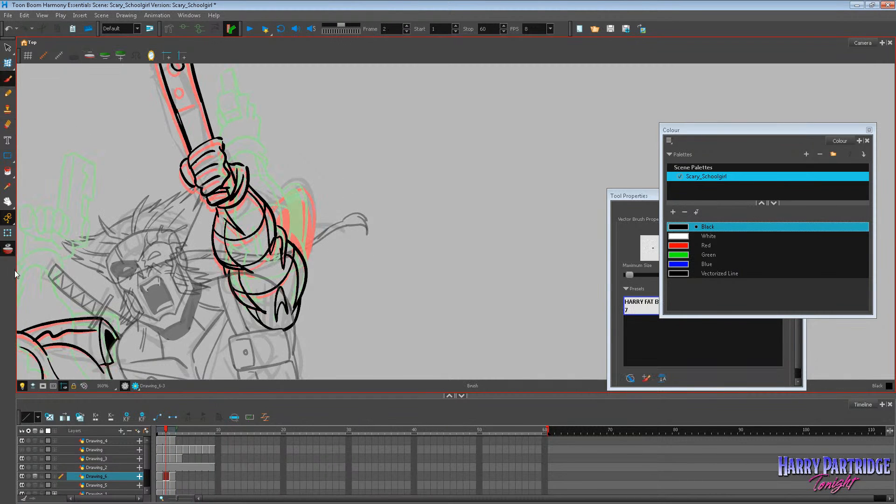
key("comma")
key("period")
key("period")
key("comma")
left_click_drag(308, 191, 316, 238)
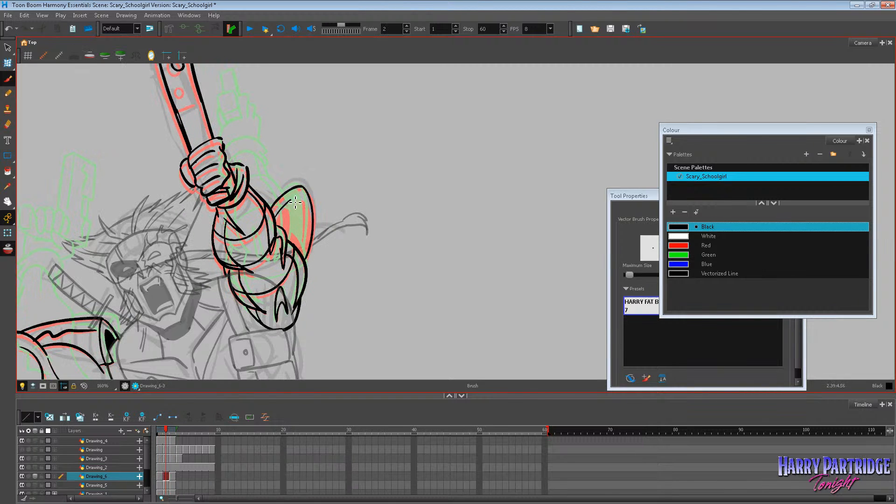
Ink the inner edge of the pad behind the second arm on frame 2 and fill its inside with black.
key("period")
key("comma")
key("comma")
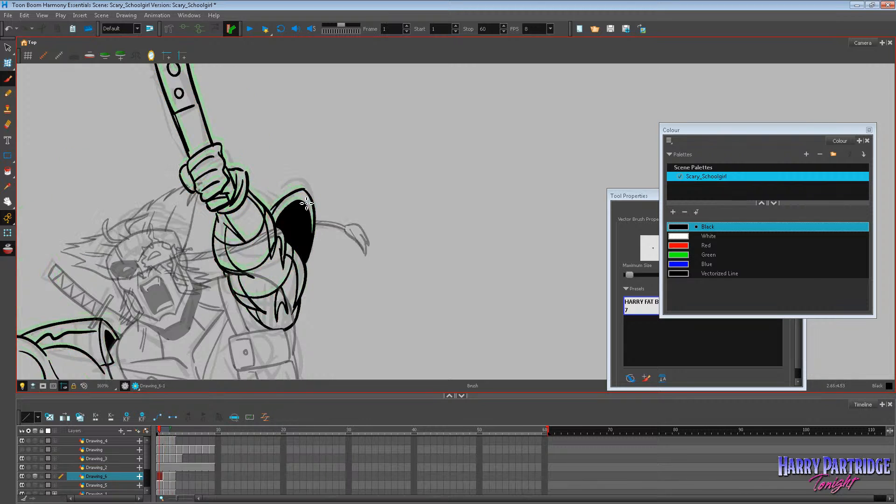
key("period")
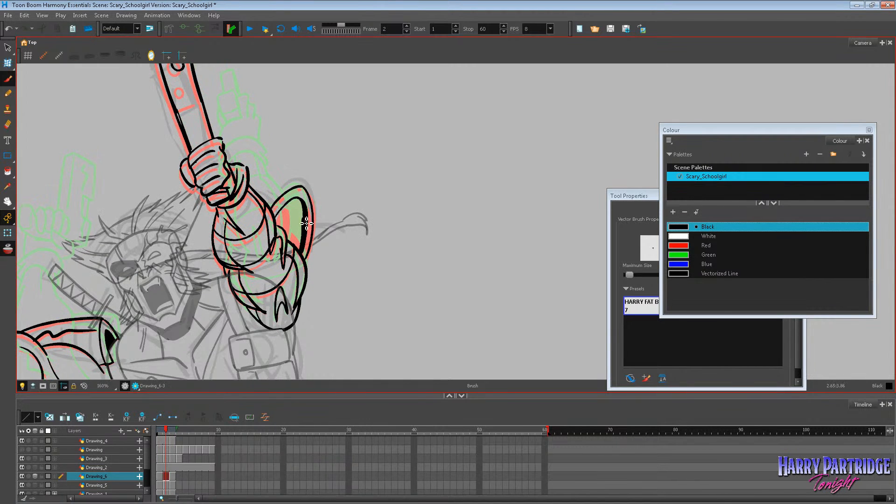
key("alt+i")
left_click(302, 213)
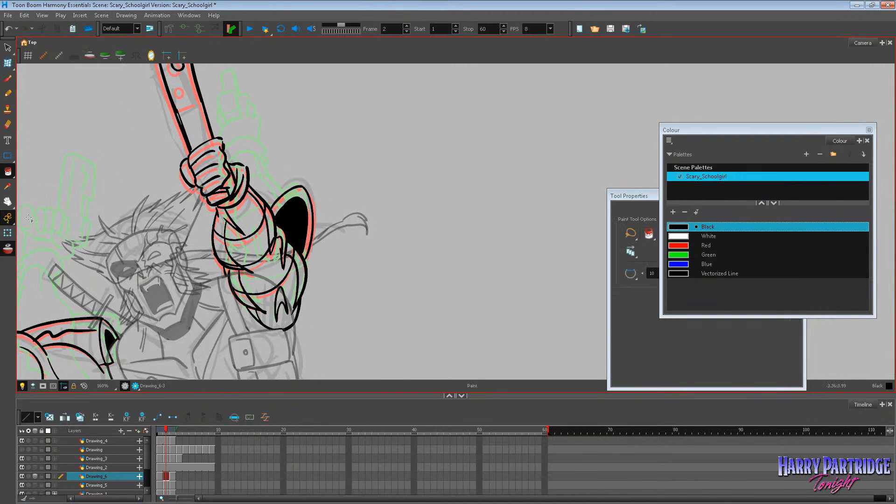
Flip through frames 1 to 3 to check the newly inked pad's movement, and return to the brush on frame 2.
left_click(8, 202)
key("period")
key("comma")
key("comma")
key("period")
key("period")
key("comma")
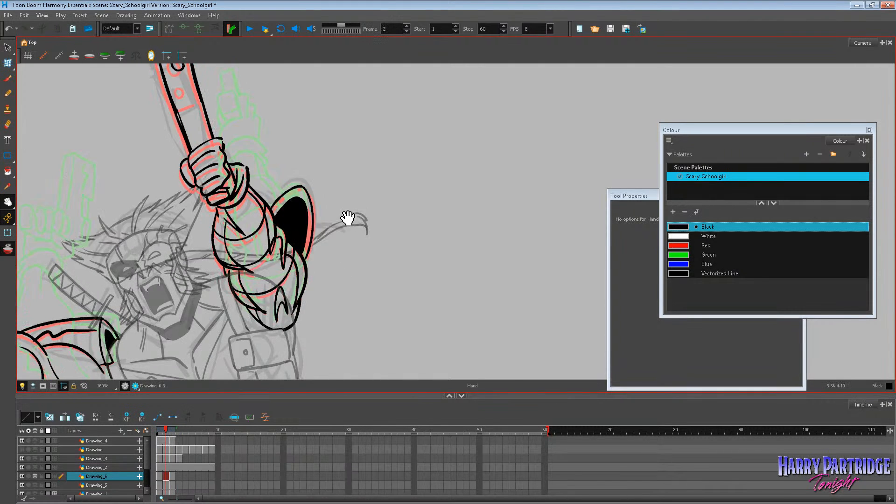
key("period")
key("comma")
key("alt+b")
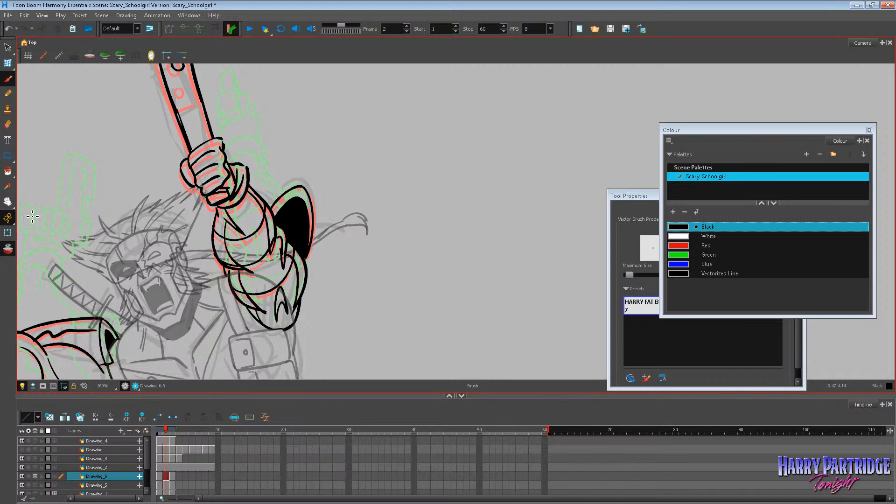
Ink the second hole and the cross line on the raised pistol on frame 2, comparing against frames 1 and 3.
key("h")
left_click_drag(316, 260, 331, 312)
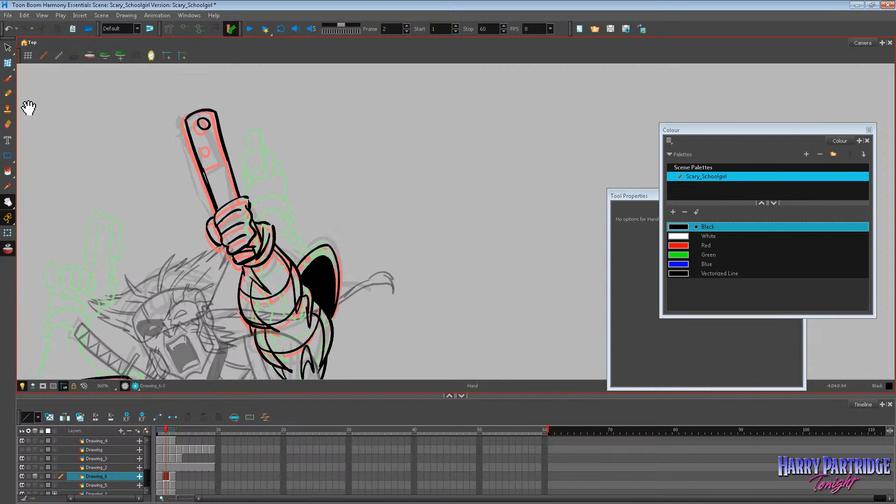
left_click(8, 78)
key("period")
key("comma")
key("comma")
key("period")
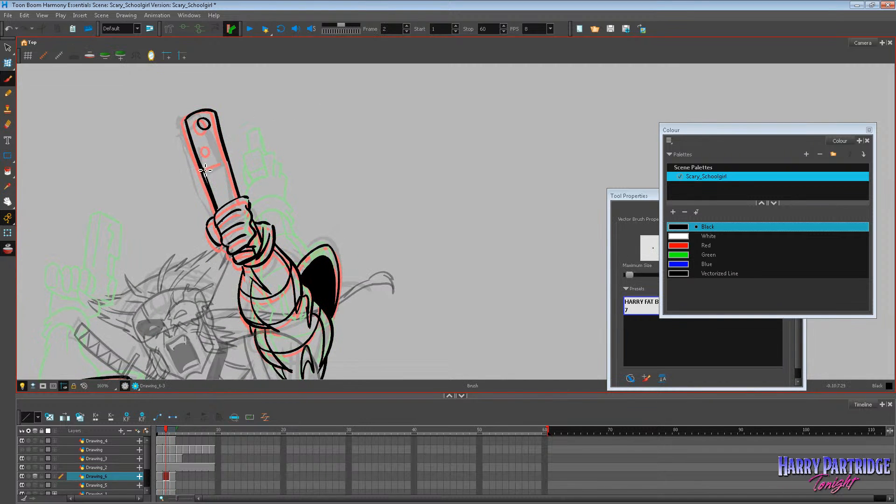
key("period")
key("comma")
key("comma")
key("period")
key("alt+s")
key("period")
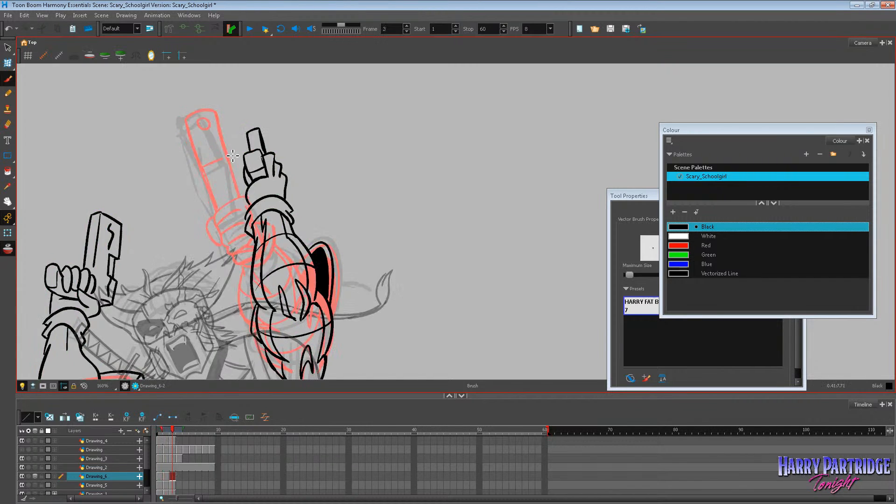
key("comma")
key("comma")
key("period")
key("alt+b")
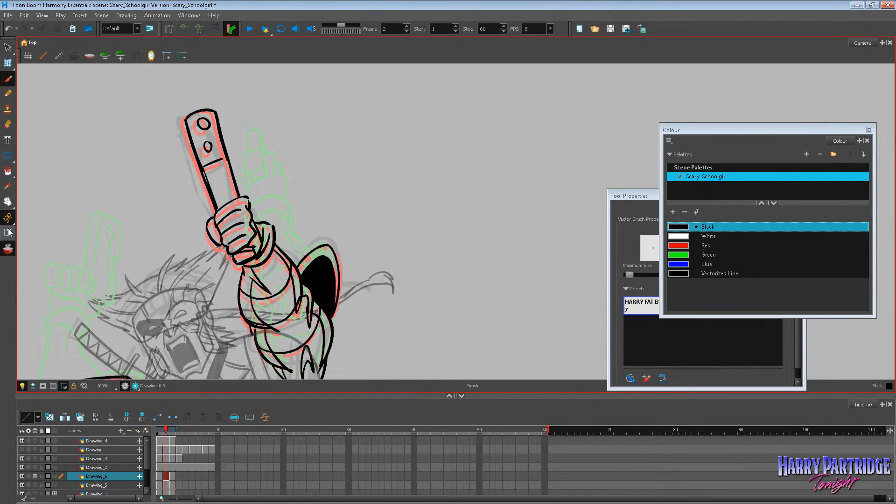
Turn off onion skinning and flip through frames 1 to 3 to check the movement of the inked arms and pistols.
key("period")
key("comma")
key("period")
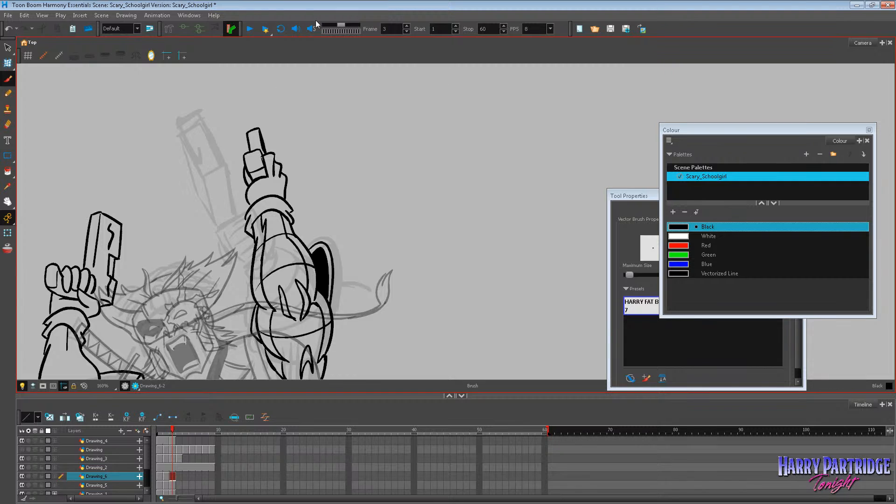
scroll(313, 161, "down", 4)
key("comma")
key("comma")
key("period")
key("period")
key("comma")
key("comma")
key("period")
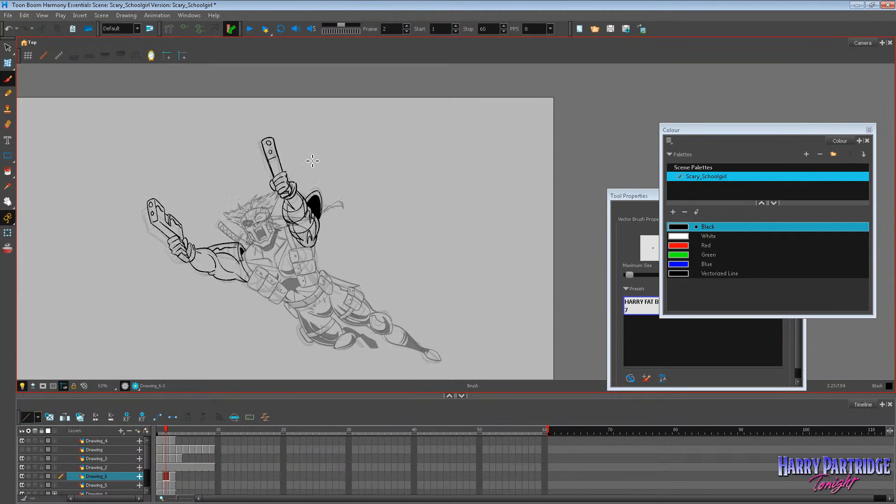
Try to adjust the upper lines of the first arm's shoulder pad on frame 2 with a lasso selection.
scroll(313, 161, "up", 3)
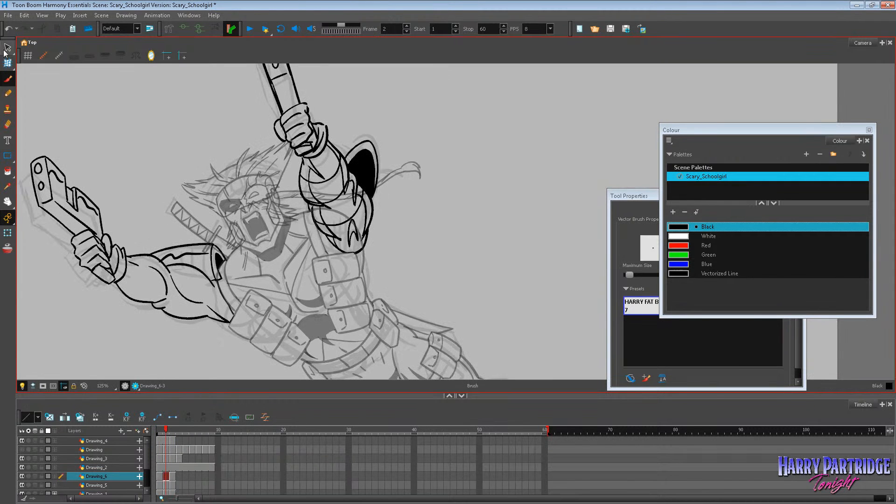
left_click(7, 47)
left_click(187, 258)
left_click_drag(148, 238, 149, 240)
left_click(153, 228)
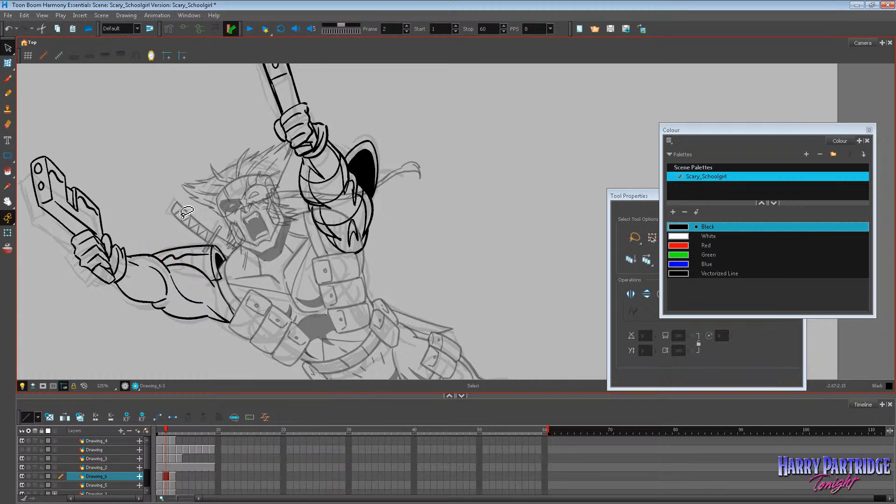
key("period")
key("comma")
key("comma")
key("period")
left_click(204, 254)
key("ctrl+z")
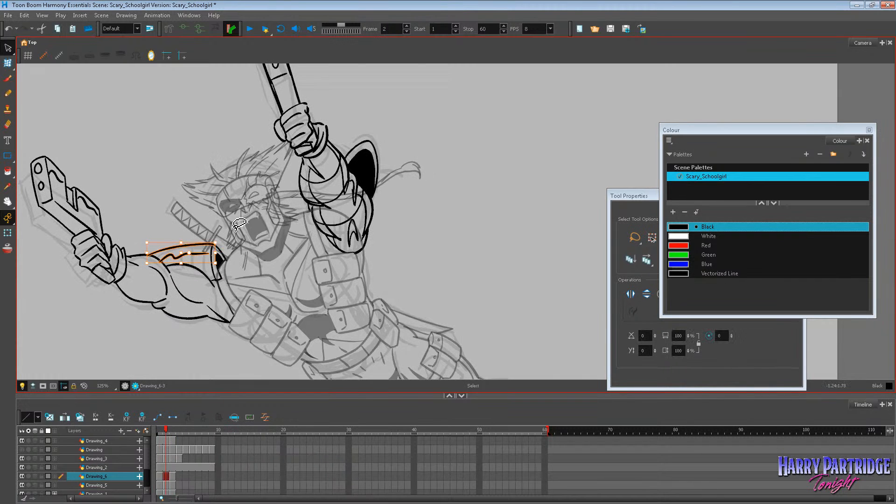
Lasso the upper lines of the first arm's shoulder pad again and compare frame 2 with its neighbouring frames.
left_click(229, 233)
left_click(192, 256)
left_click_drag(144, 235, 142, 238)
left_click(151, 227)
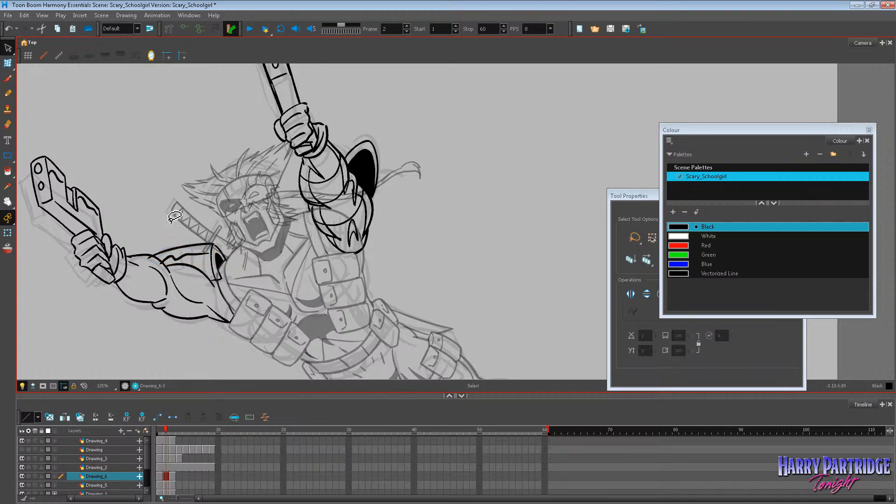
key("period")
key("comma")
key("comma")
key("period")
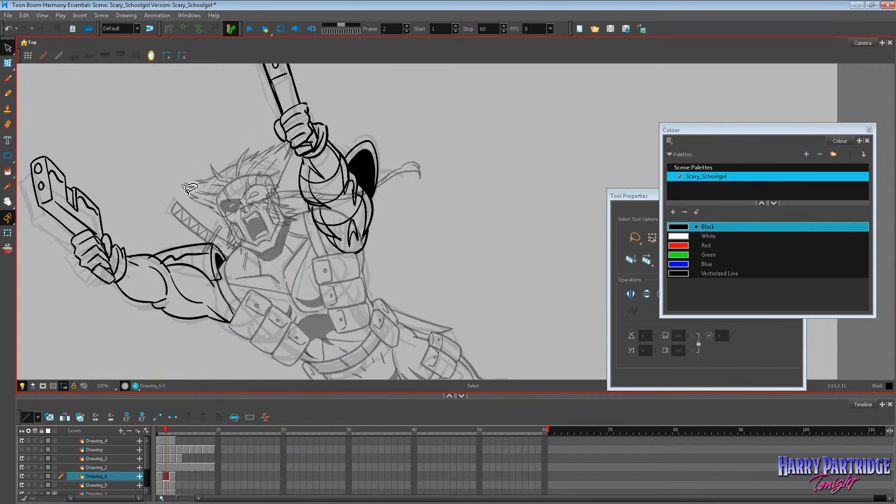
Erase the outer end of the first arm's shoulder pad line on frame 2 and redraw it with the brush.
left_click(8, 124)
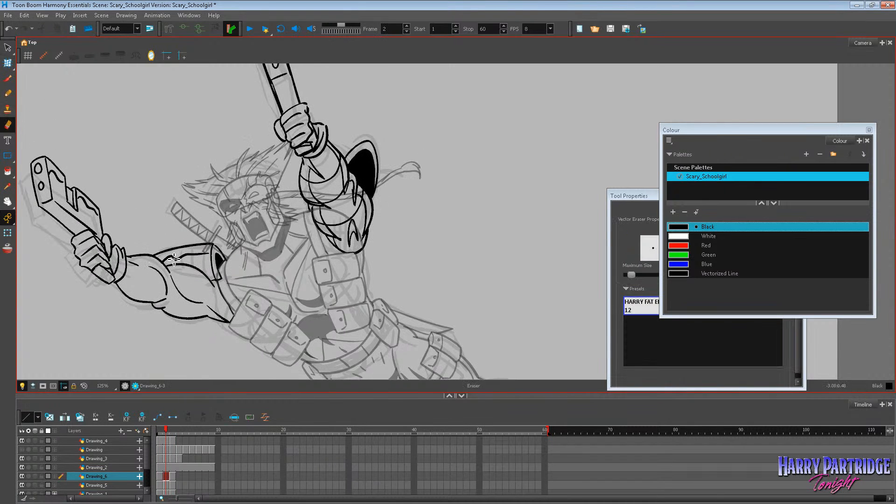
key("period")
key("comma")
key("comma")
left_click(7, 78)
key("period")
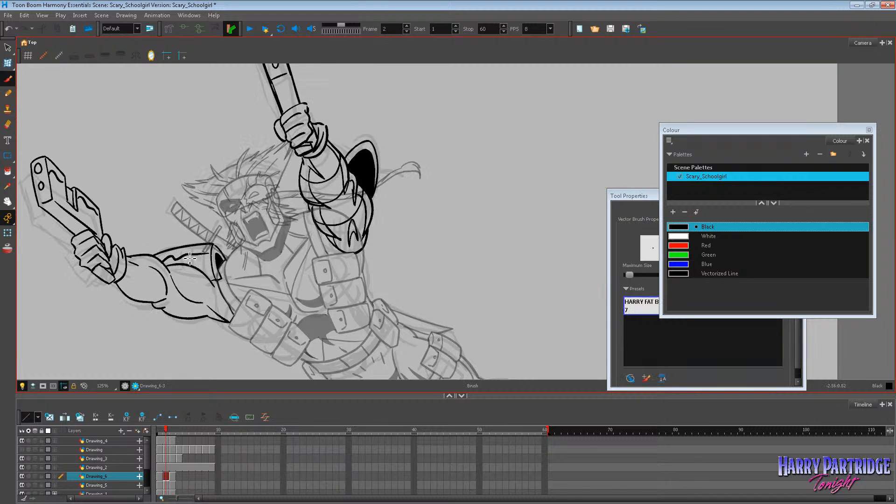
Flip repeatedly through frames 1 to 4, up close and at full view, to examine the motion of both inked arms.
key("period")
scroll(279, 218, "down", 5)
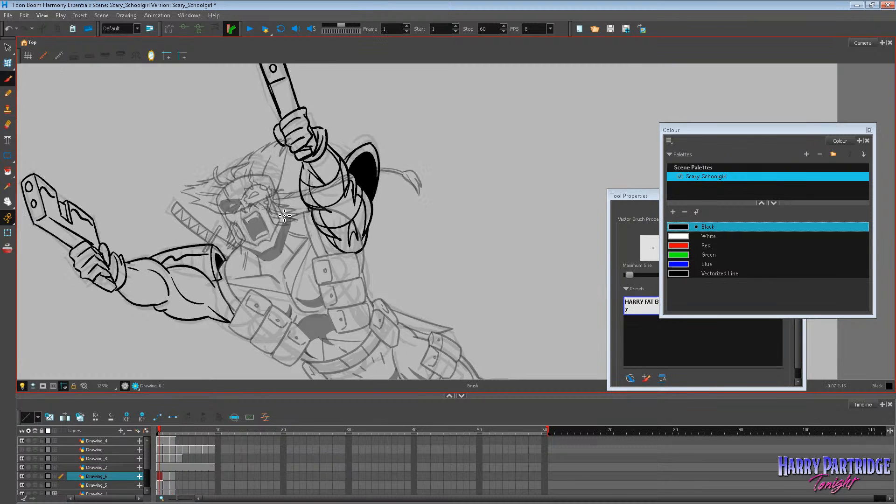
key("comma")
key("comma")
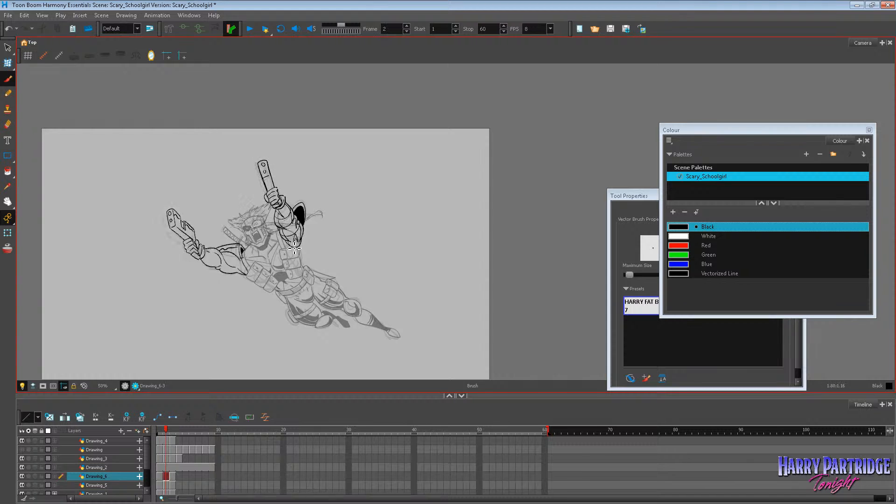
scroll(310, 236, "up", 5)
key("period")
key("period")
key("period")
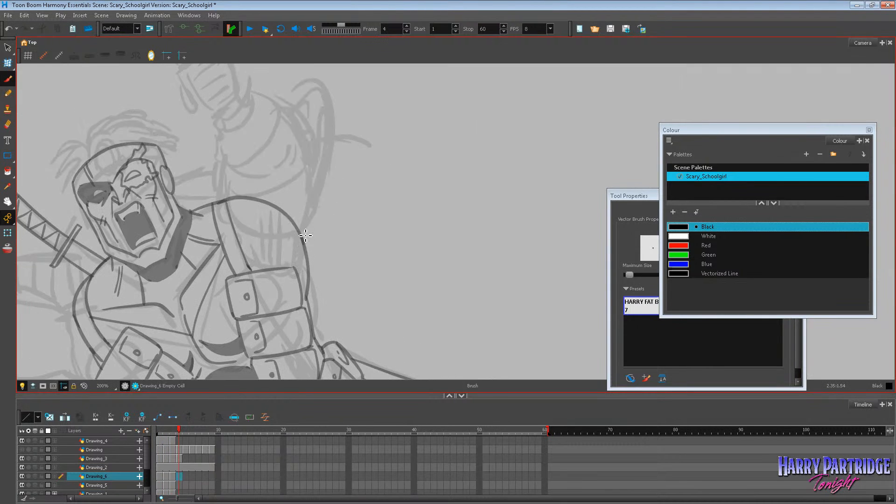
key("comma")
key("comma")
key("comma")
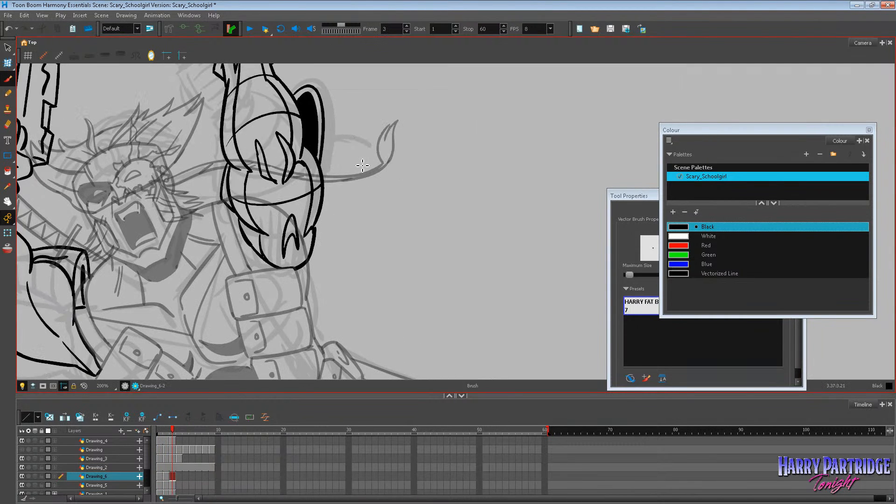
scroll(362, 165, "down", 4)
key("period")
key("period")
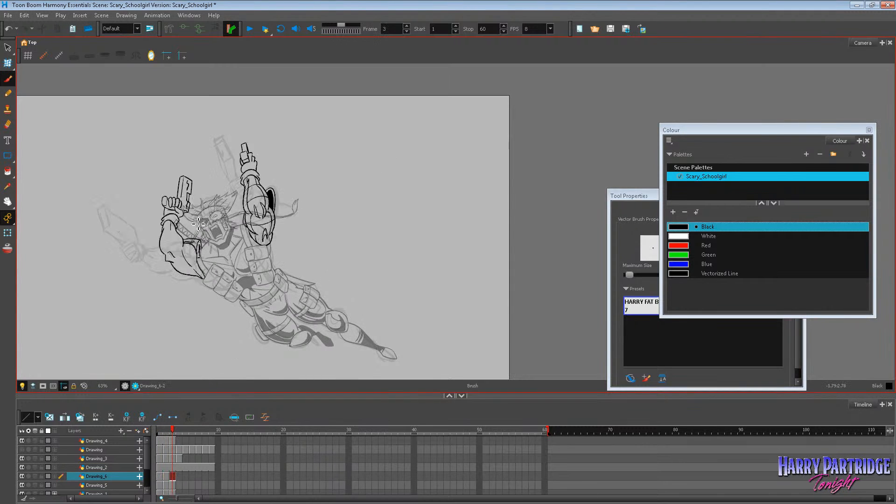
scroll(199, 224, "up", 3)
key("comma")
key("comma")
key("period")
key("period")
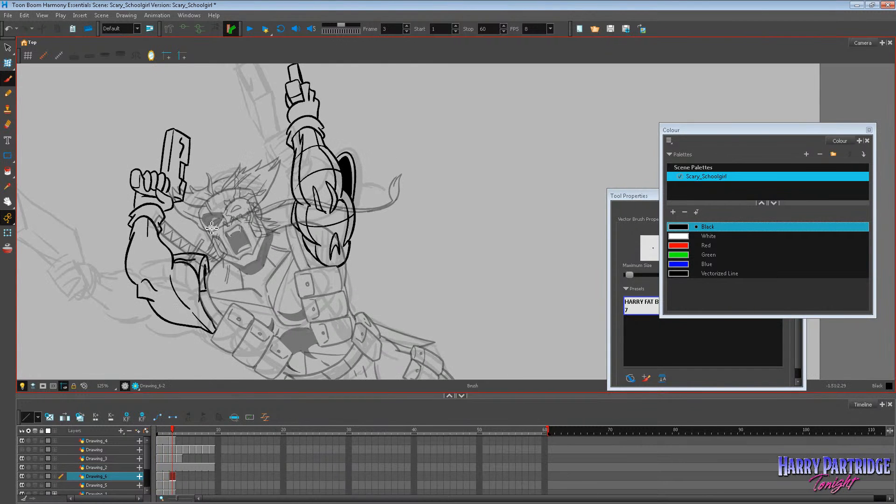
scroll(211, 228, "down", 3)
key("comma")
key("comma")
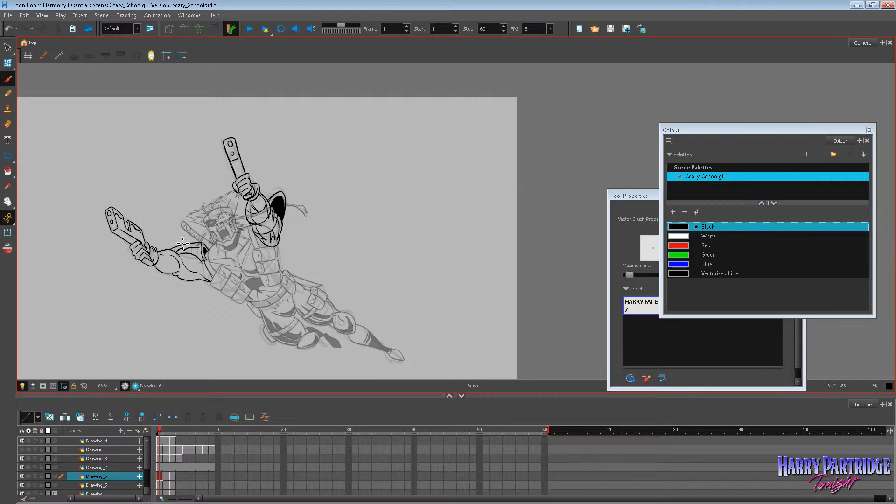
key("period")
key("period")
key("comma")
key("comma")
key("period")
key("period")
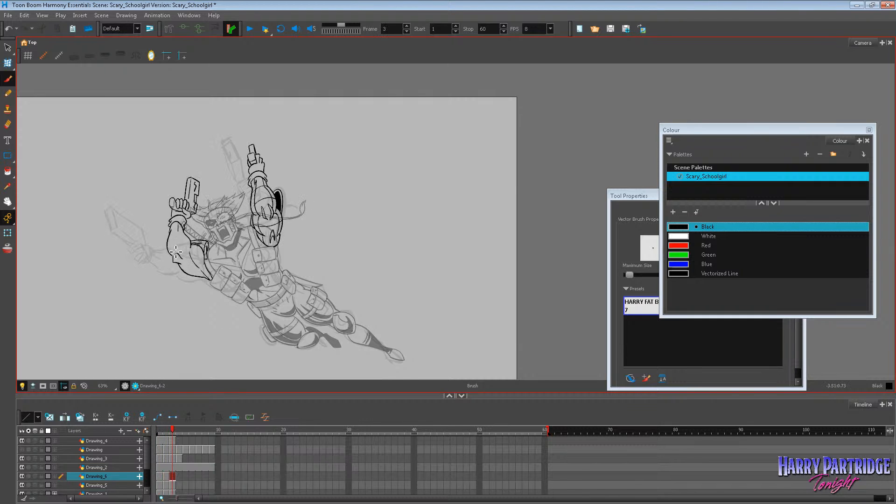
key("comma")
key("comma")
key("period")
key("period")
scroll(176, 244, "up", 2)
key("comma")
key("comma")
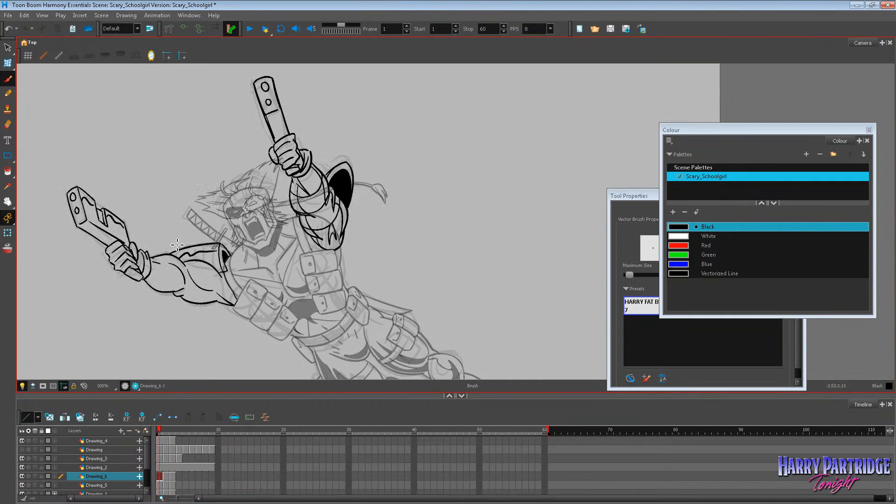
scroll(177, 244, "down", 3)
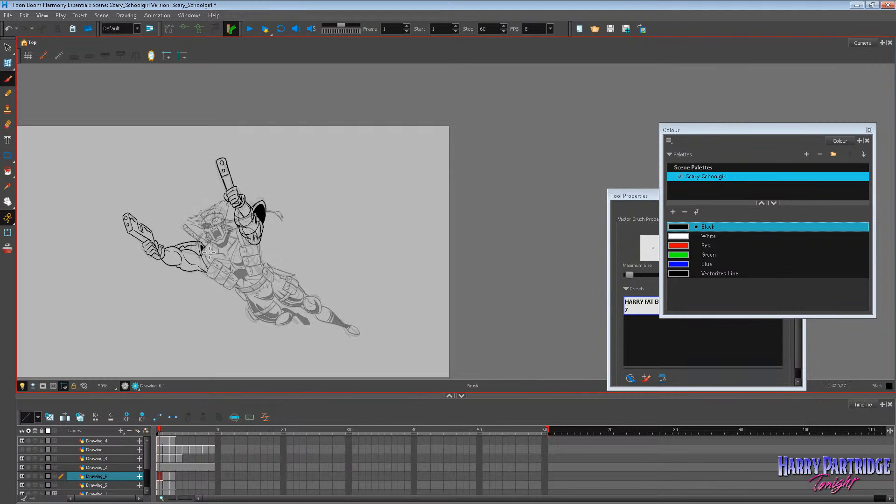
Enlarge the timeline and move the Drawing_4 cells to frames 12 and 13.
left_click_drag(292, 399, 275, 351)
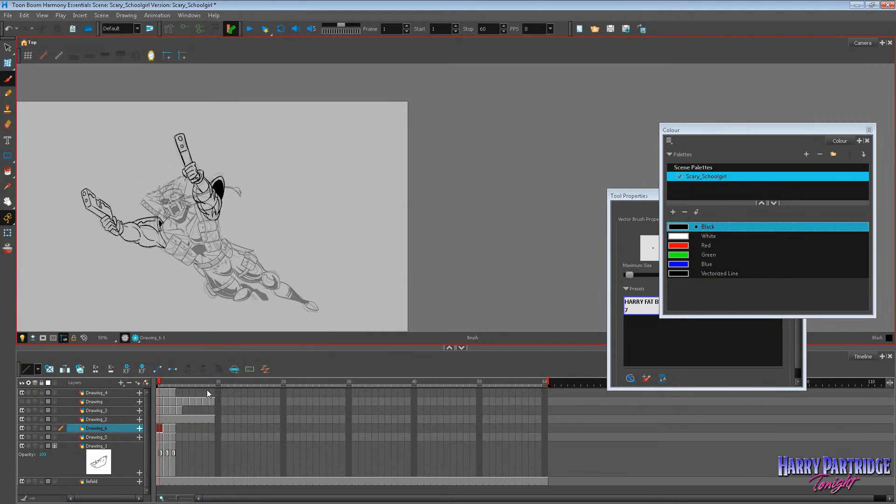
left_click(166, 392)
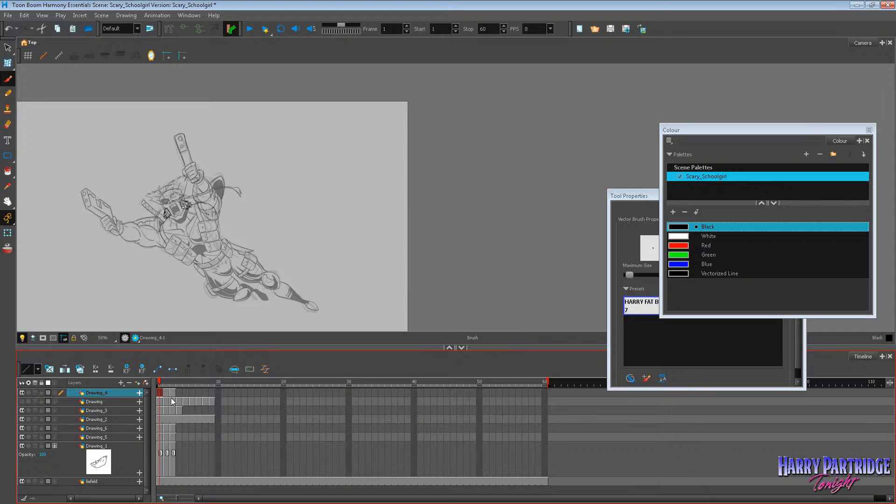
left_click(166, 393)
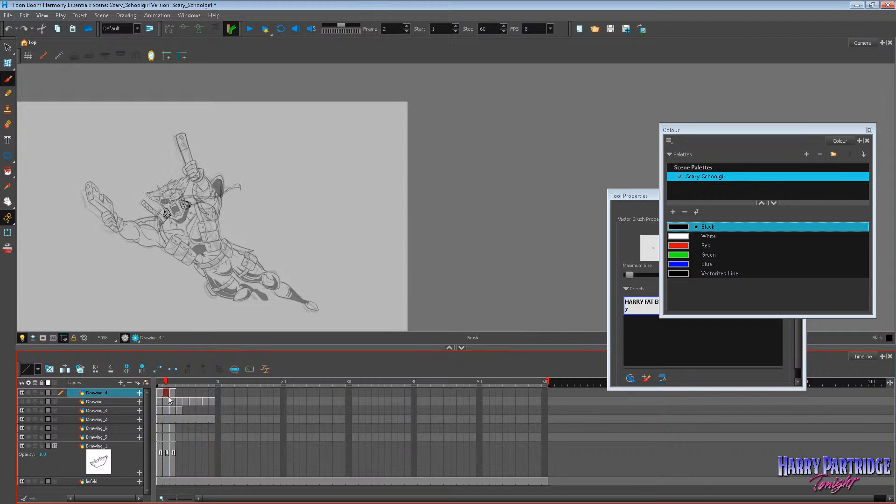
left_click(161, 394)
left_click_drag(166, 394, 227, 399)
Spread the layers' cells along the timeline: Drawing_3 to frames 8–11, Drawing_6 to frames 5–7 and Drawing_5 to frames 14–16.
left_click(161, 402)
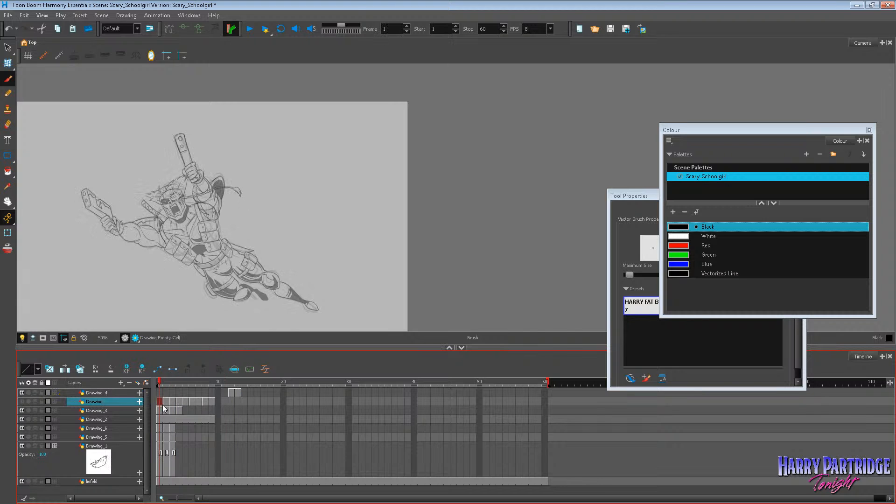
left_click(179, 411)
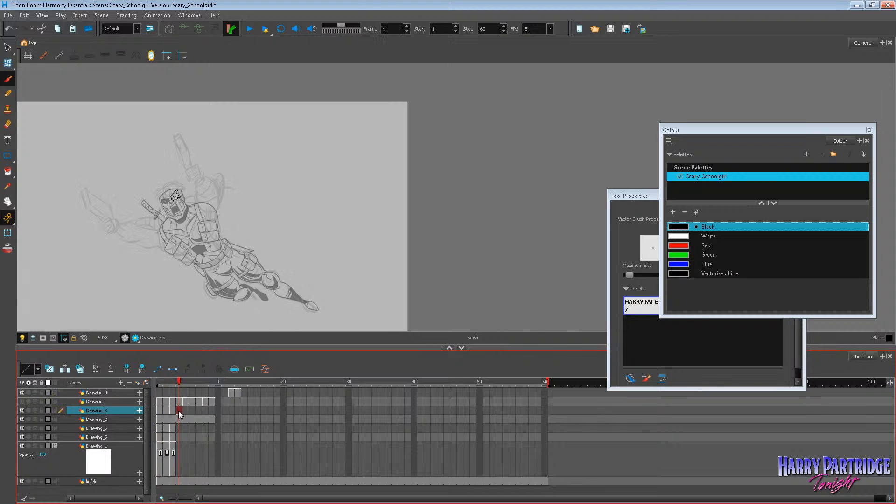
left_click_drag(230, 413, 224, 413)
left_click(230, 427)
left_click(160, 428)
mouse_move(172, 429)
left_mouse_down()
mouse_move(161, 428)
mouse_move(198, 430)
mouse_move(163, 437)
left_mouse_up()
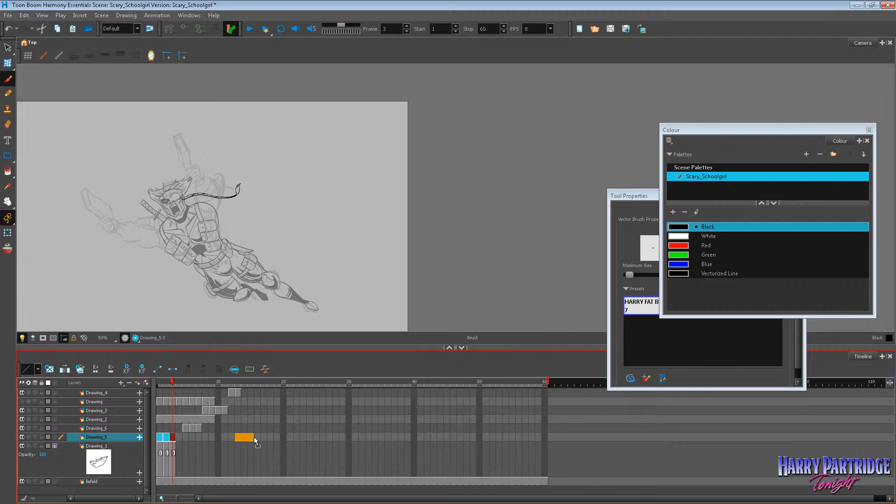
left_click_drag(253, 437, 259, 436)
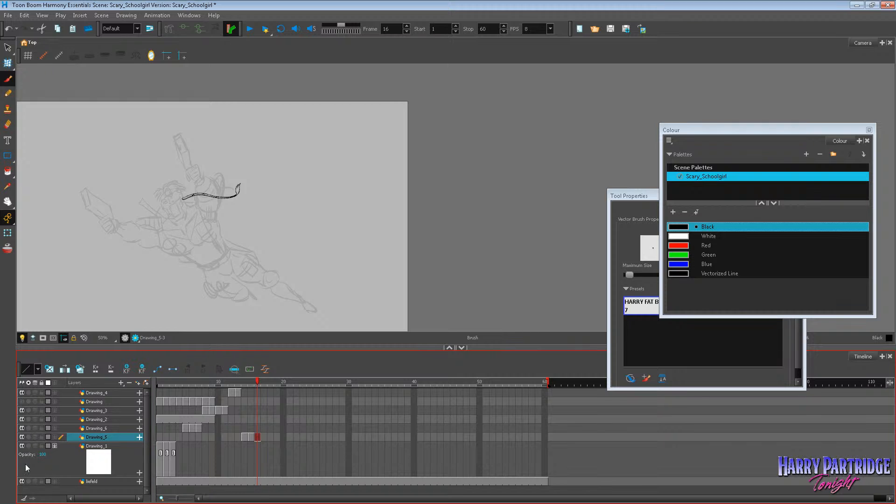
Hide the rough reference sketch layer and trim the Drawing_2 exposure so that it occupies only frame 4.
left_click(23, 481)
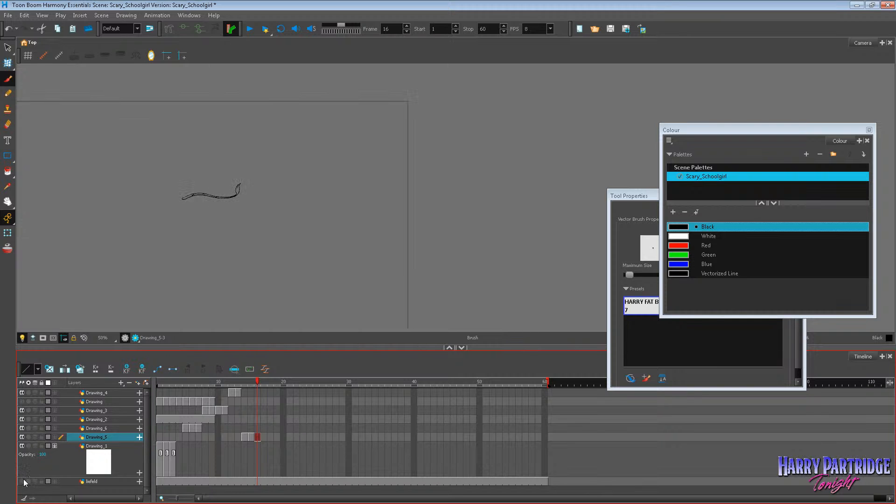
left_click(14, 17)
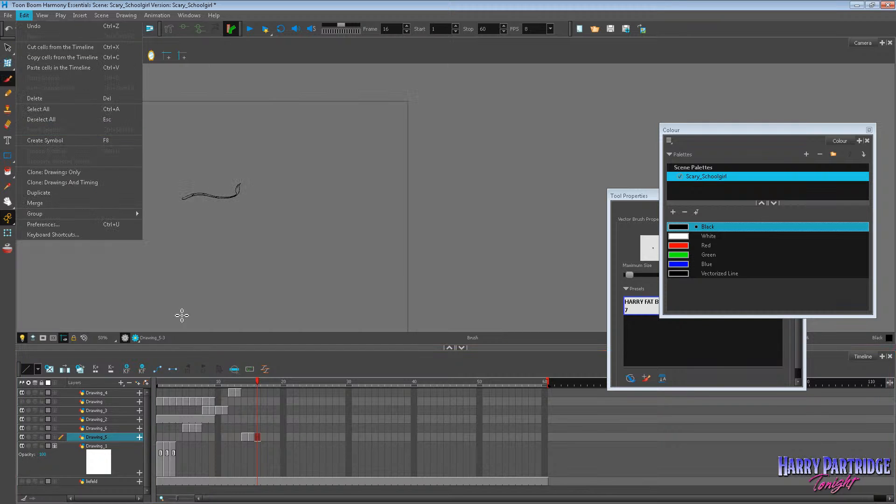
left_click(151, 423)
left_click(159, 419)
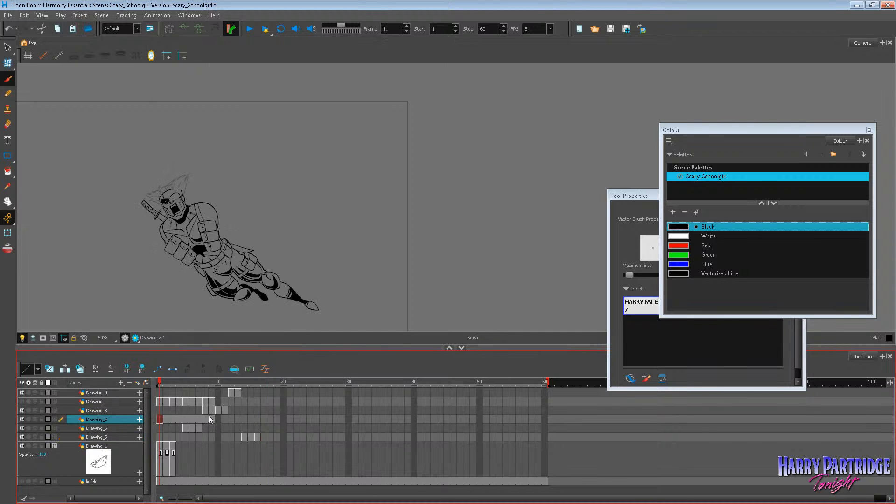
left_click_drag(209, 419, 190, 421)
left_click(159, 420)
left_click(178, 419)
Export all frames of the scene as the Flash movie untitled.swf on the Desktop, at 24 fps.
left_click(8, 15)
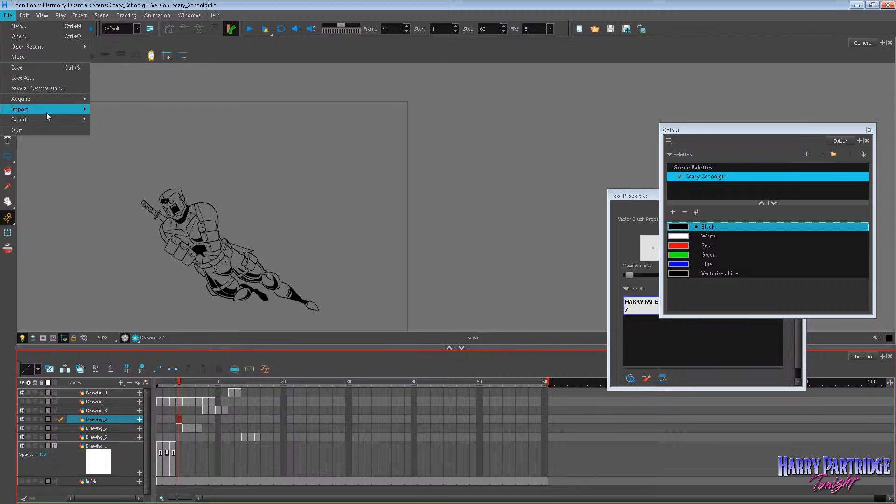
left_click(116, 150)
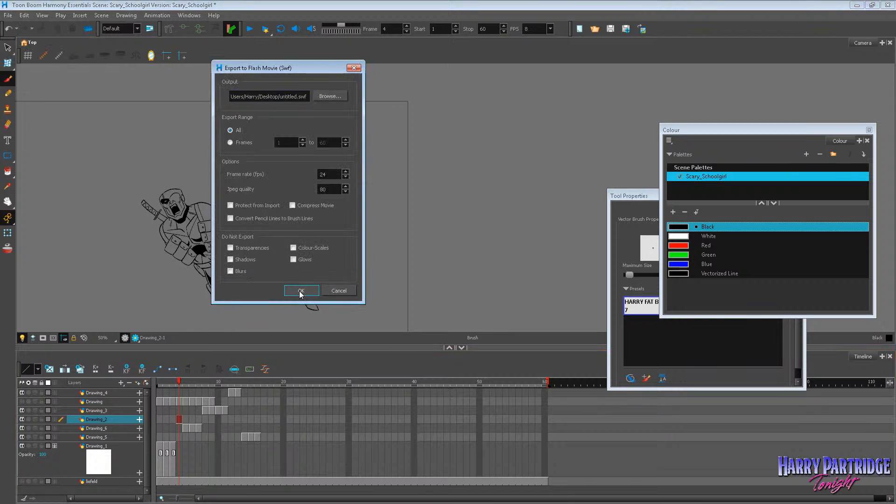
left_click(301, 291)
left_click(270, 201)
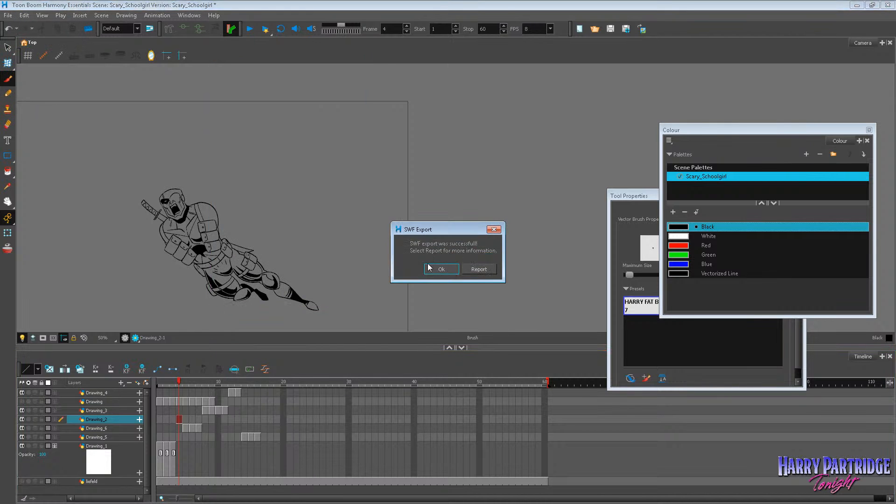
left_click(436, 269)
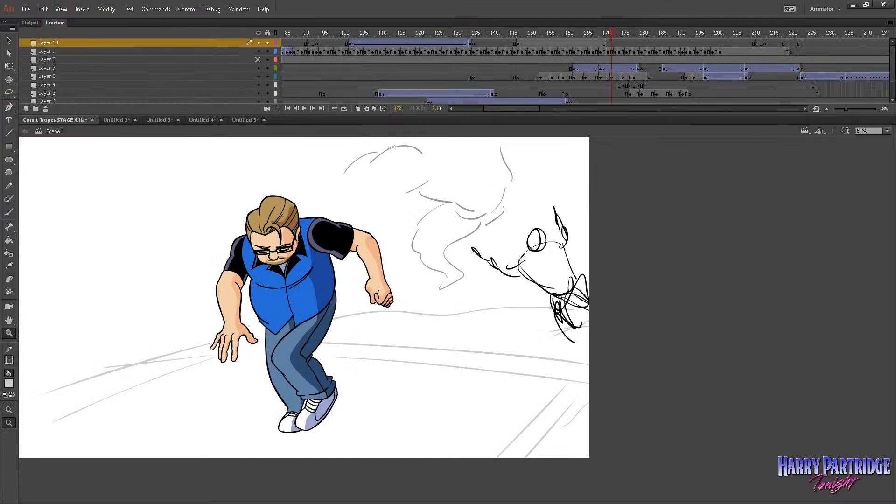
Switch to the browser and look through the "rob liefeld hands" image results for drawing reference.
key("ctrl+r")
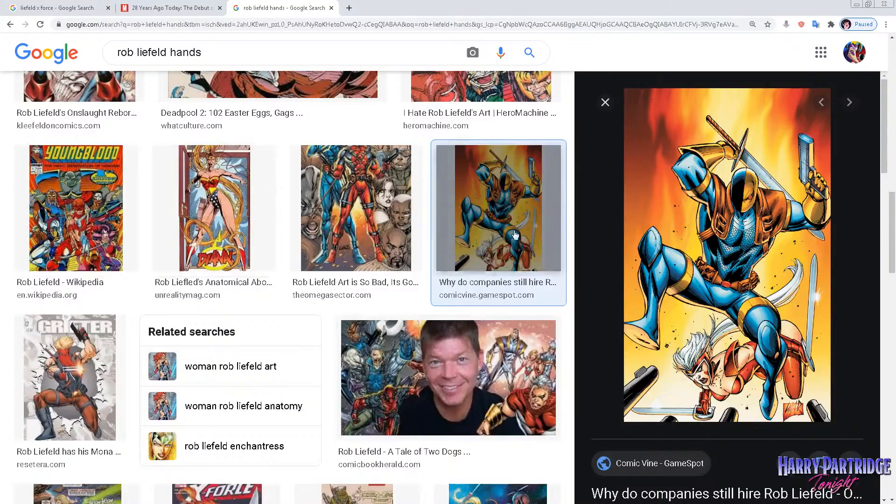
scroll(488, 245, "up", 8)
scroll(489, 246, "up", 8)
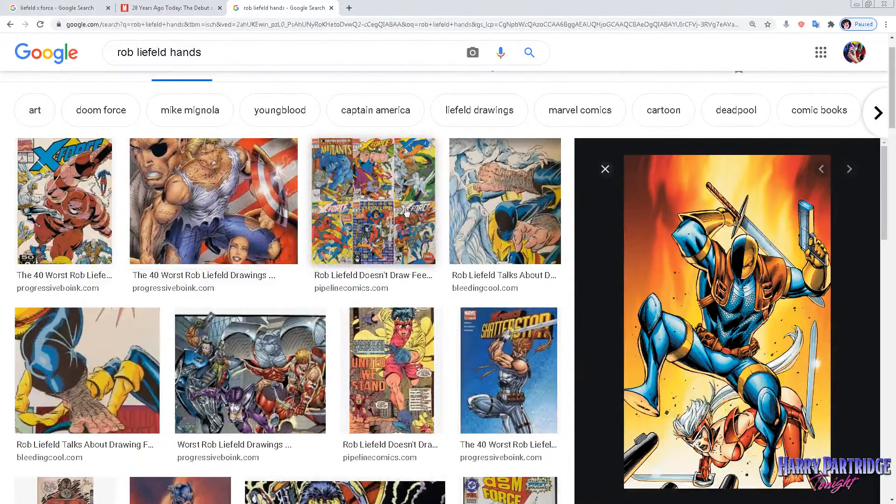
left_click(405, 212)
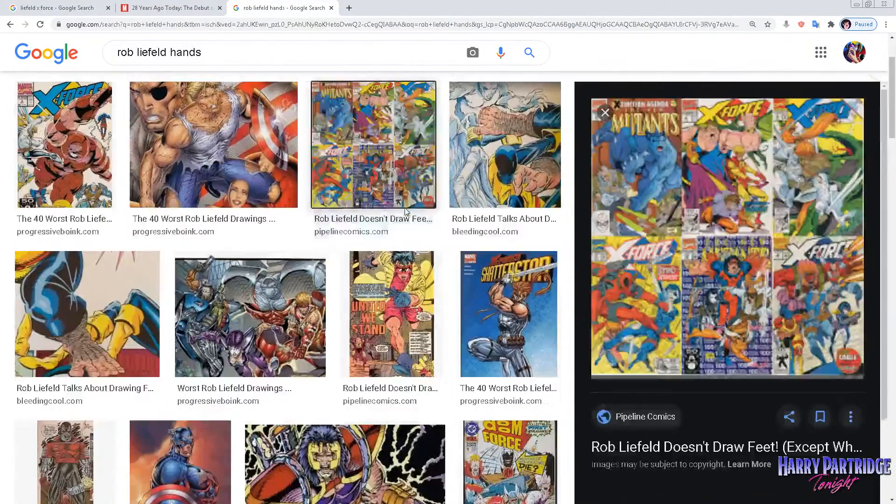
scroll(249, 232, "up", 3)
scroll(249, 232, "down", 7)
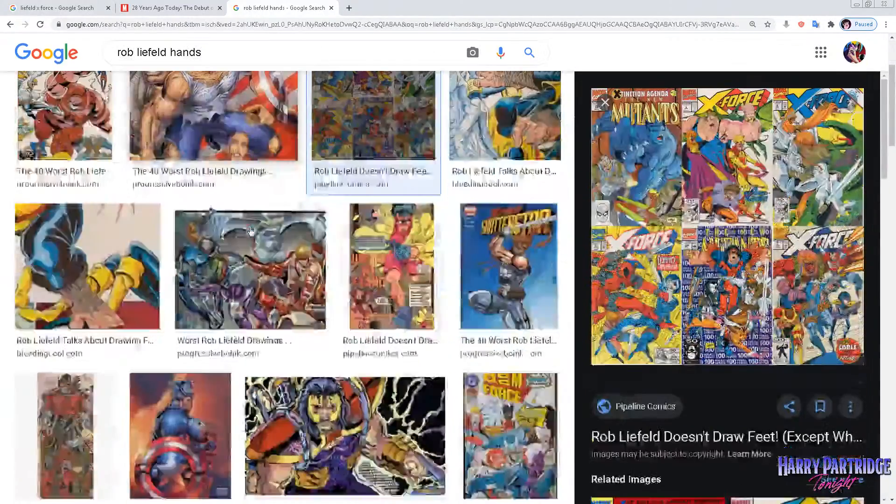
scroll(497, 222, "up", 7)
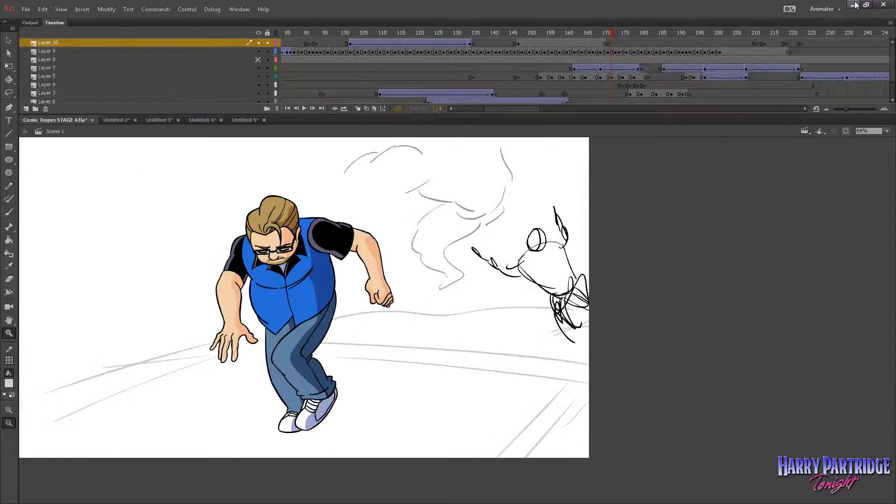
left_click(853, 5)
Switch to the Untitled-5 document in Adobe Animate and add a new layer above the rough character sketch.
left_click(243, 120)
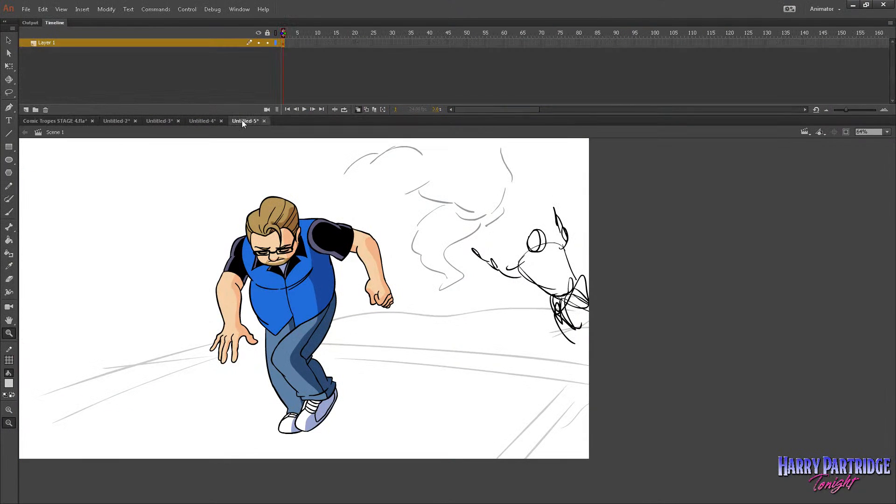
left_click(26, 109)
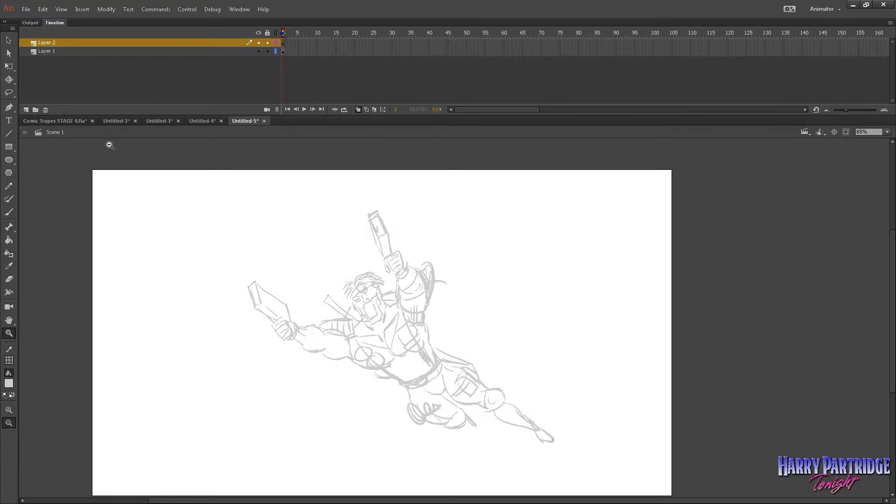
mouse_move(232, 178)
left_mouse_down()
mouse_move(585, 359)
mouse_move(736, 455)
left_mouse_up()
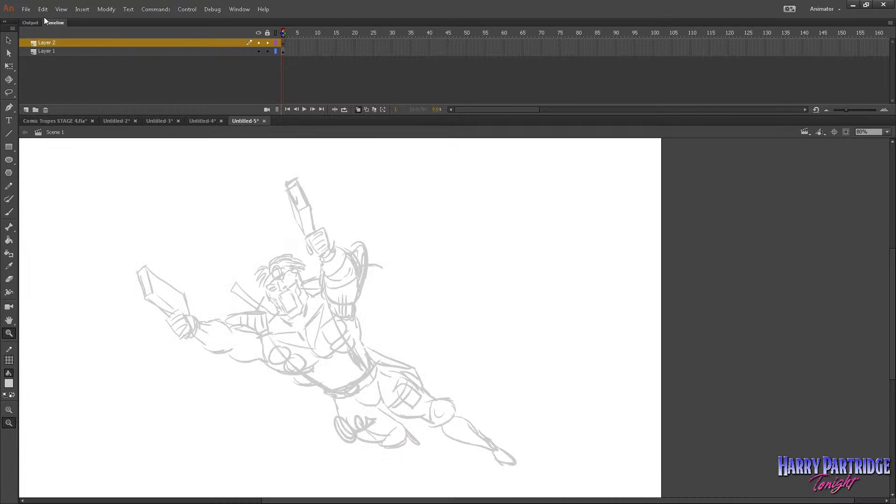
Import untitled.swf from the Desktop onto the new layer's stage.
left_click(26, 9)
mouse_move(113, 154)
left_click(195, 153)
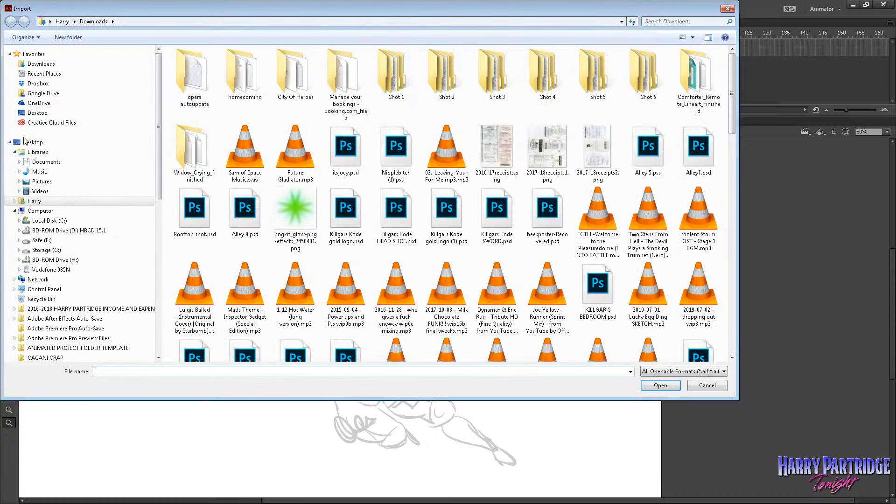
left_click(77, 142)
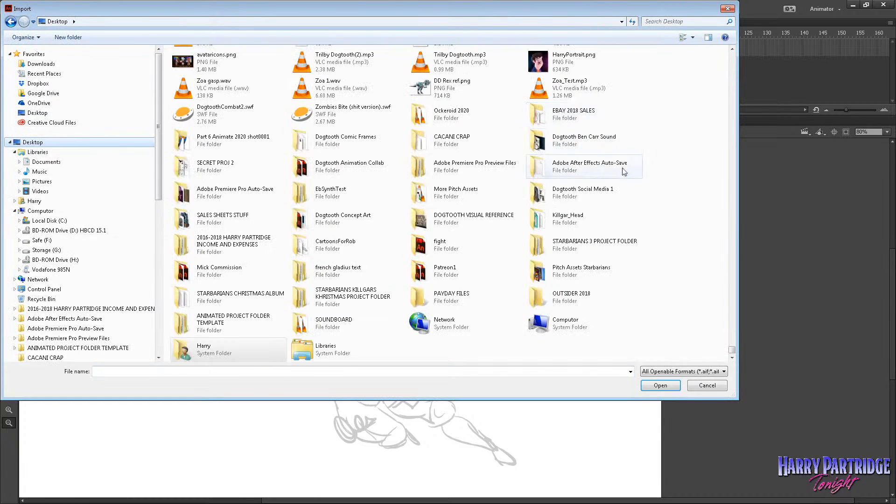
left_click_drag(732, 350, 734, 91)
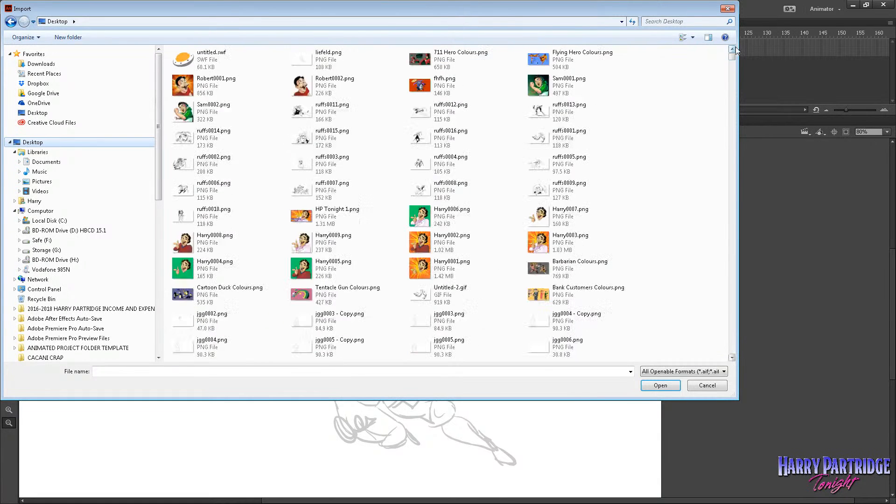
double_click(236, 59)
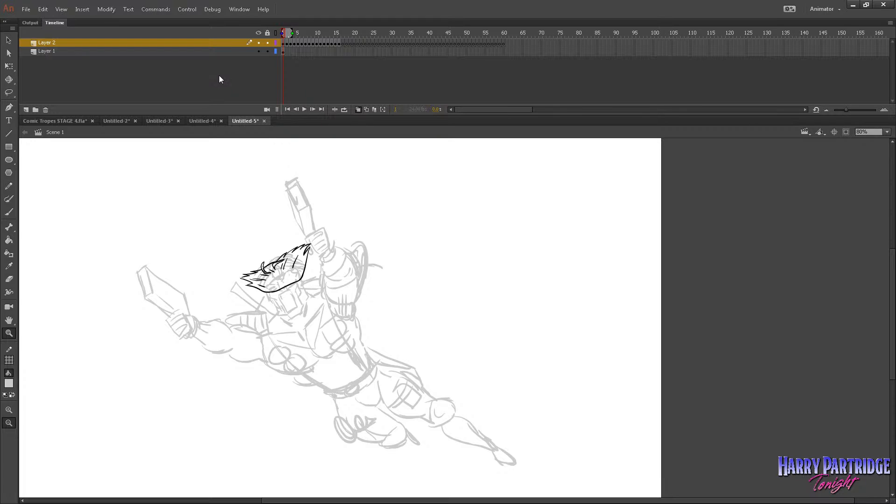
Turn off onion skinning and hide the rough sketch on Layer 1, leaving the imported drawings on Layer 2 shown.
left_click(258, 51)
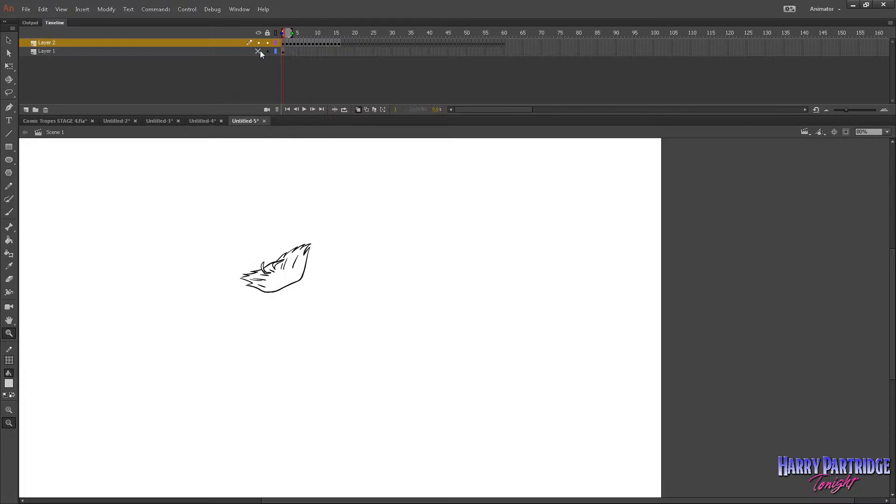
left_click(286, 43)
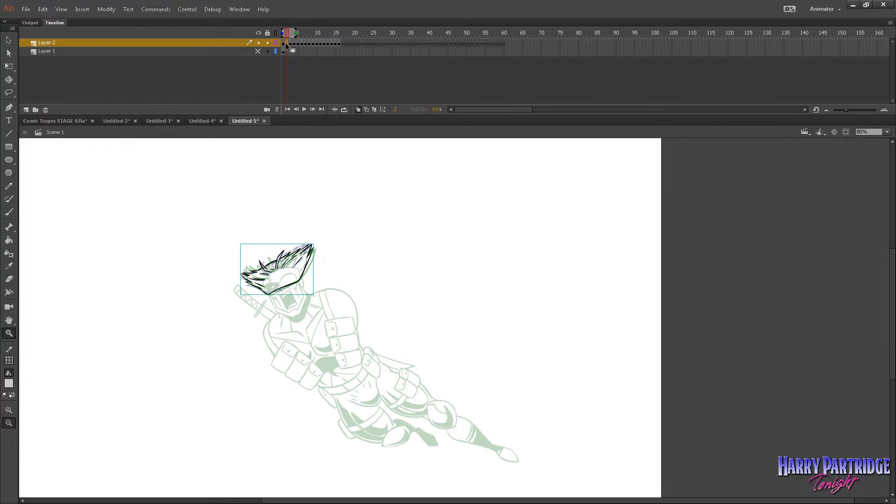
left_click(357, 110)
left_click(258, 43)
left_click(258, 52)
left_click_drag(228, 162, 578, 457)
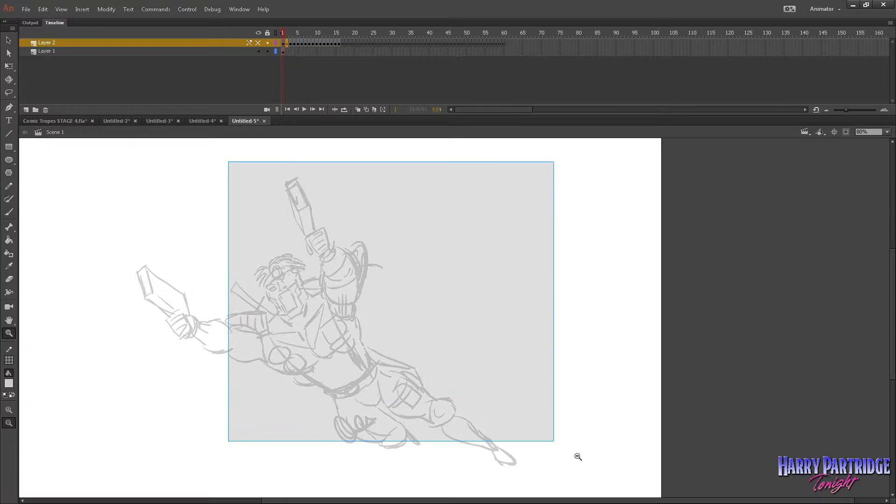
left_click(259, 52)
left_click(259, 43)
left_click(283, 43)
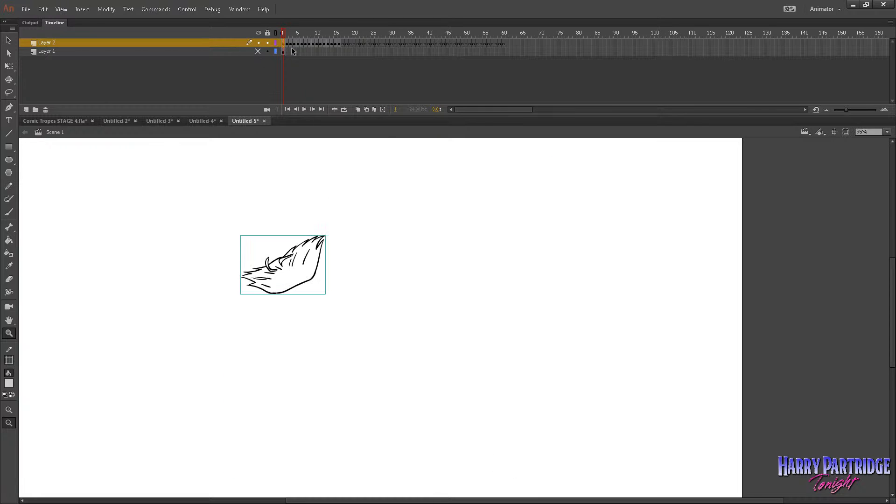
Add a new layer on top and move the body drawing from frame 4 of Layer 2 to its frame 1.
key("period")
key("period")
left_click(283, 43)
left_click(26, 109)
left_click(294, 52)
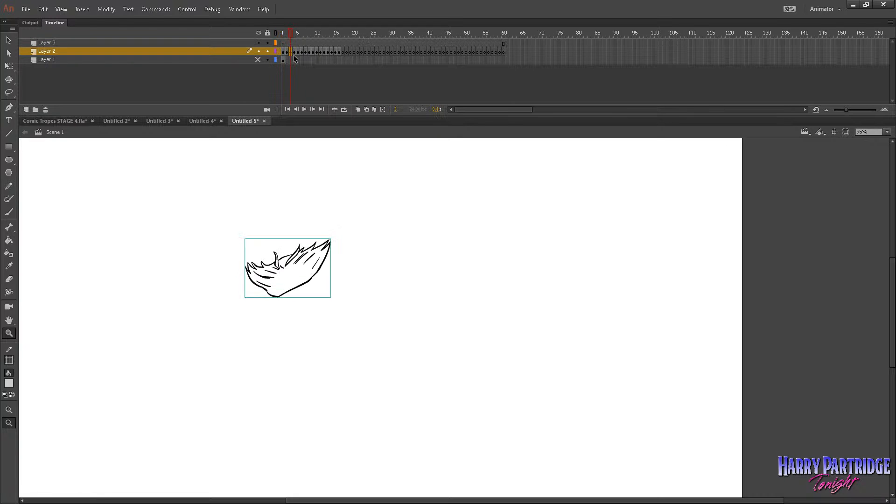
left_click(295, 54)
left_click_drag(294, 52, 283, 44)
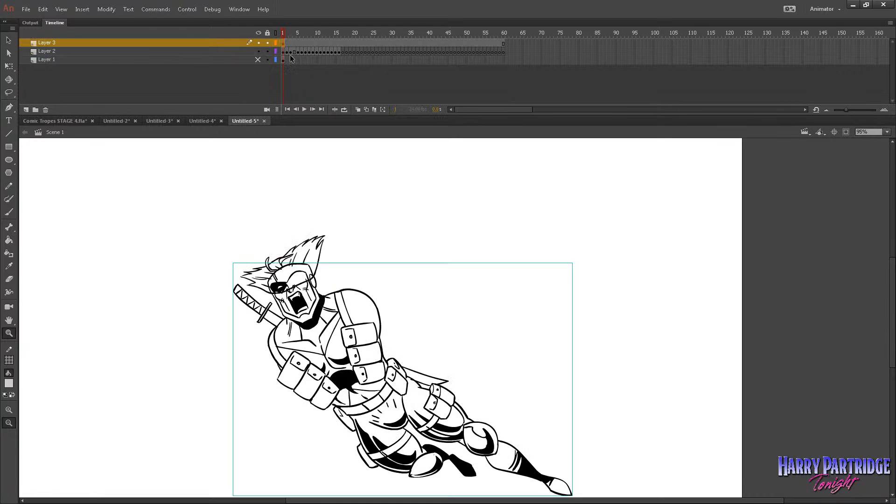
Check the hair over the body through frames 1 to 4 and insert a blank keyframe at frame 4 of Layer 2.
key("period")
key("period")
key("period")
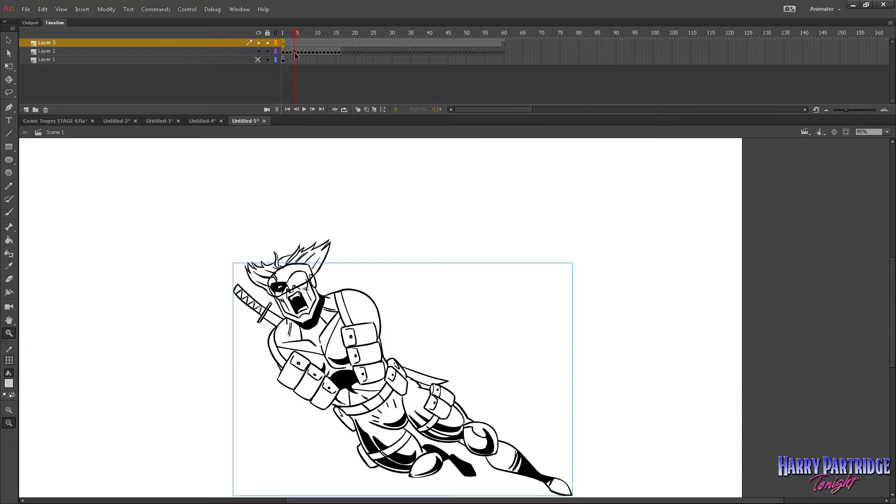
right_click(295, 53)
left_click(322, 140)
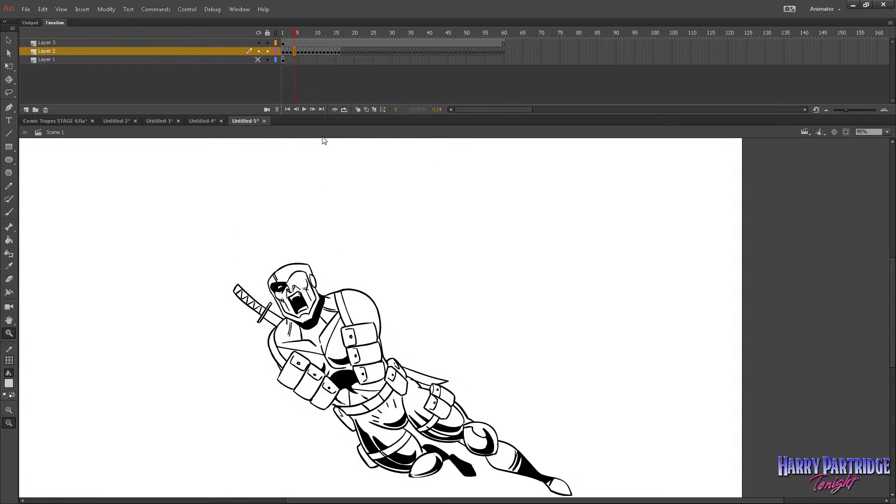
Cut the gun-arm drawings in frames 5–7 out of Layer 2.
key("period")
key("period")
key("period")
key("comma")
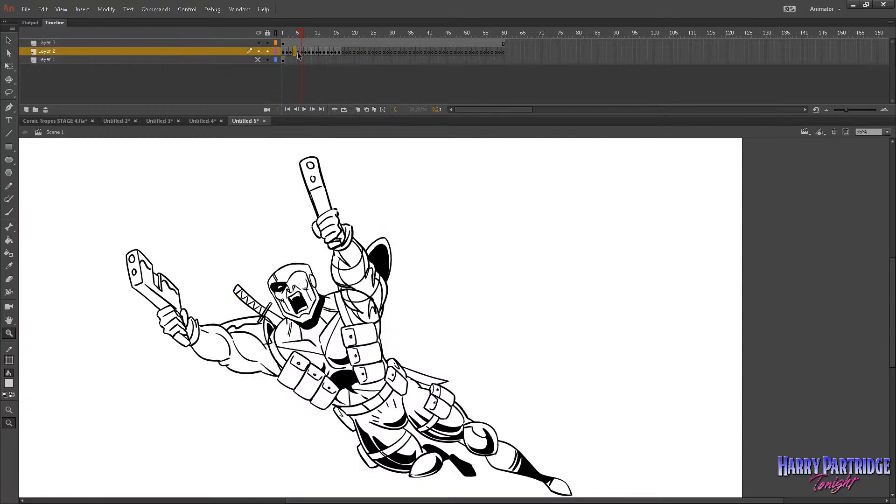
right_click(304, 54)
left_click(327, 180)
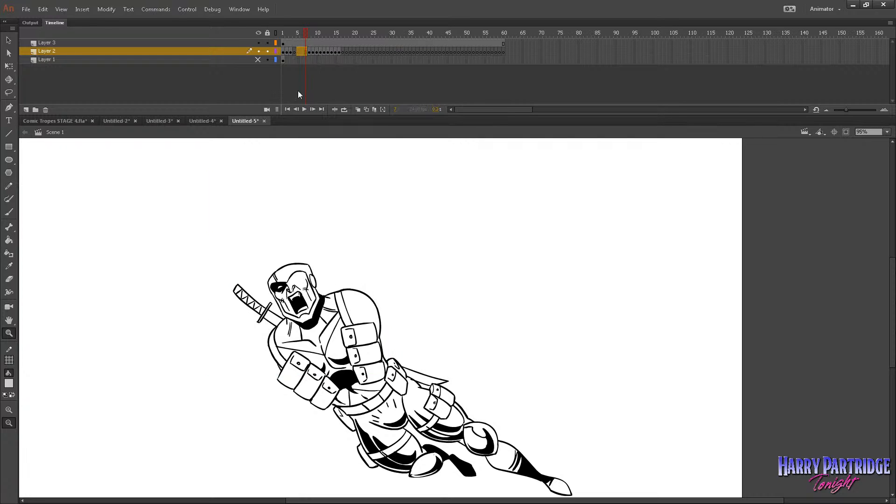
Add a new layer above the body layer and paste the cut arm frames from frame 1.
left_click(223, 42)
left_click(27, 110)
right_click(284, 42)
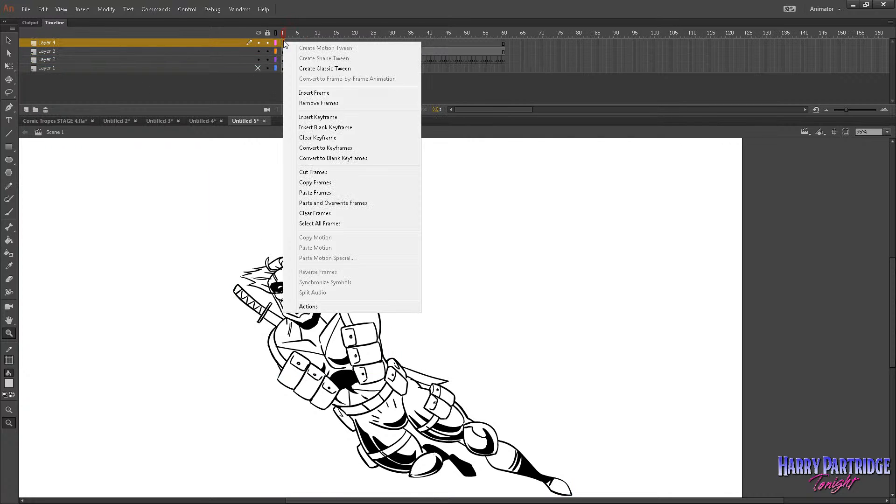
left_click(327, 188)
Cut the face drawings in frames 8–10 out of Layer 2.
left_click(309, 60)
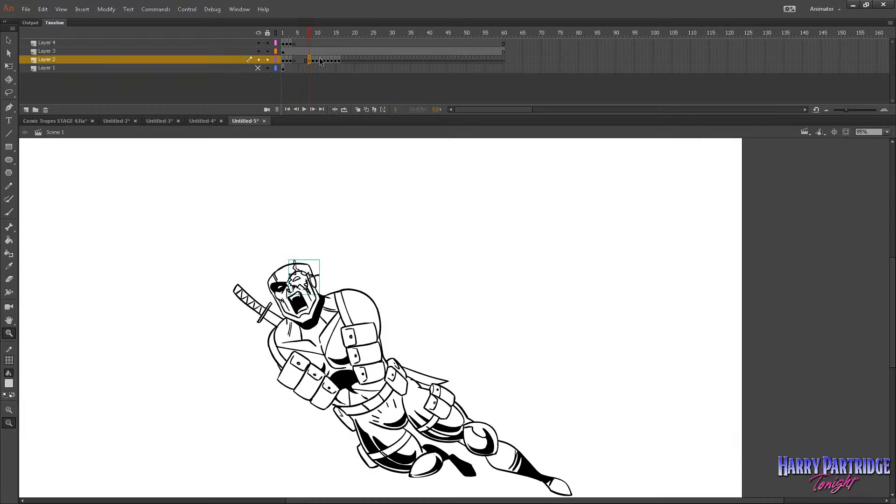
key("period")
key("period")
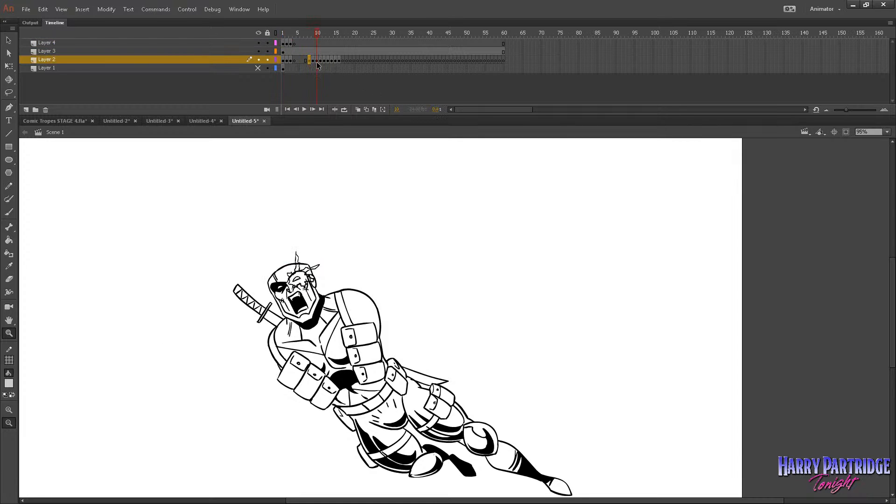
left_click_drag(317, 62, 310, 61)
right_click(312, 61)
left_click(344, 191)
Add a new layer above Layer 4, paste the cut face frames from frame 1 and insert a blank keyframe at frame 4.
left_click(236, 43)
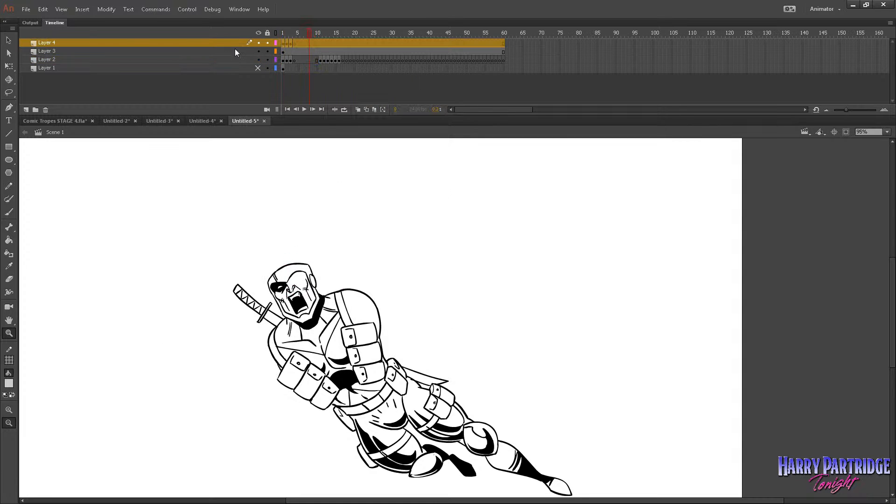
left_click(32, 113)
left_click(283, 43)
right_click(283, 43)
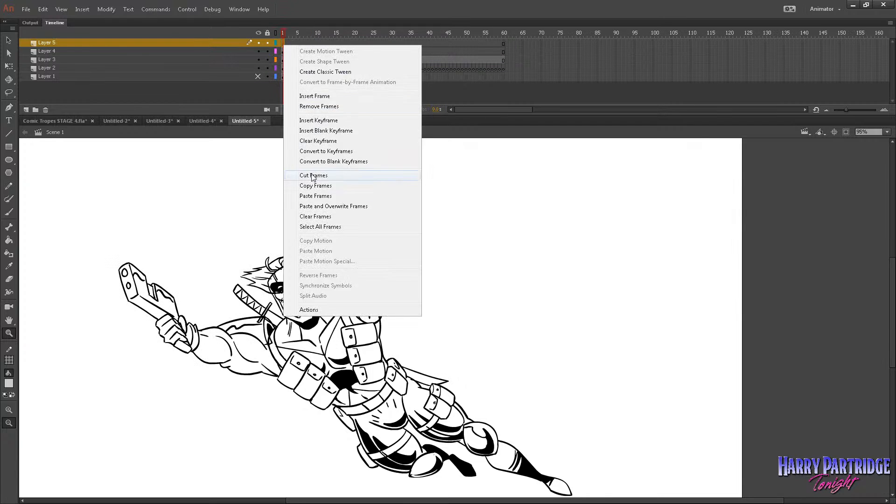
left_click(312, 195)
right_click(296, 44)
left_click(317, 127)
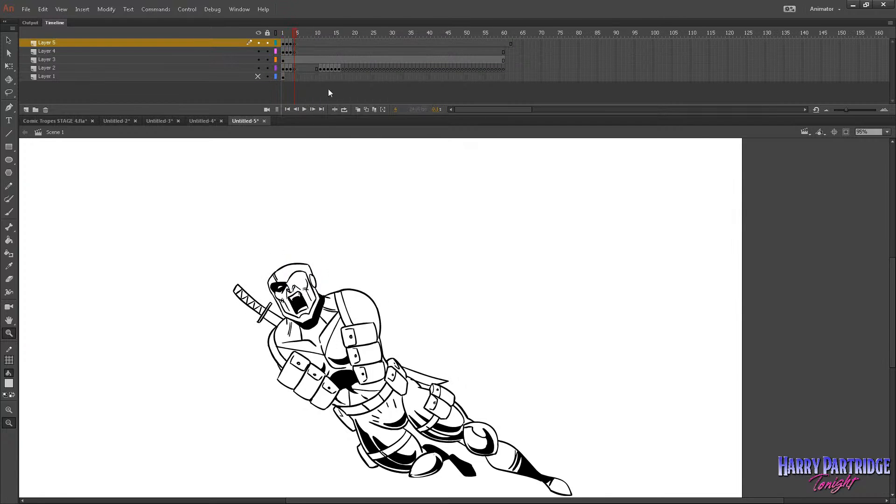
Move the remaining eye drawing from frame 11 of Layer 2 to frame 4 of Layer 5, with a blank keyframe at frame 5.
left_click(321, 69)
key("period")
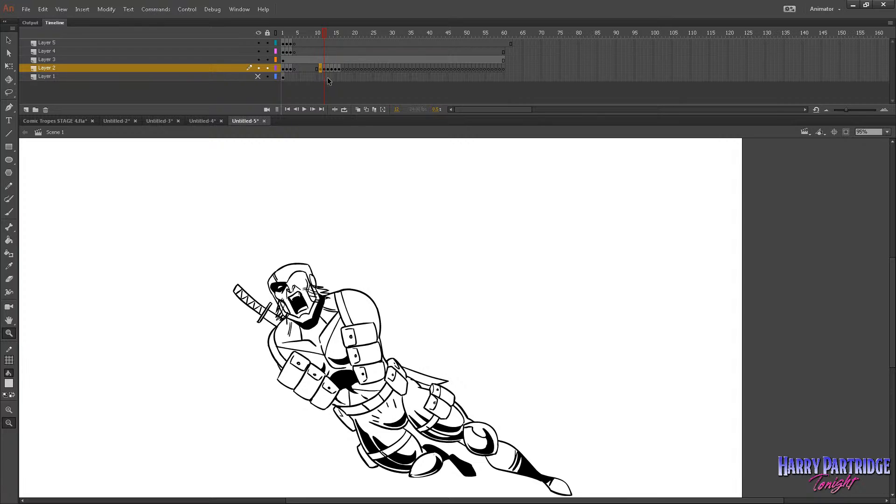
left_click(321, 70)
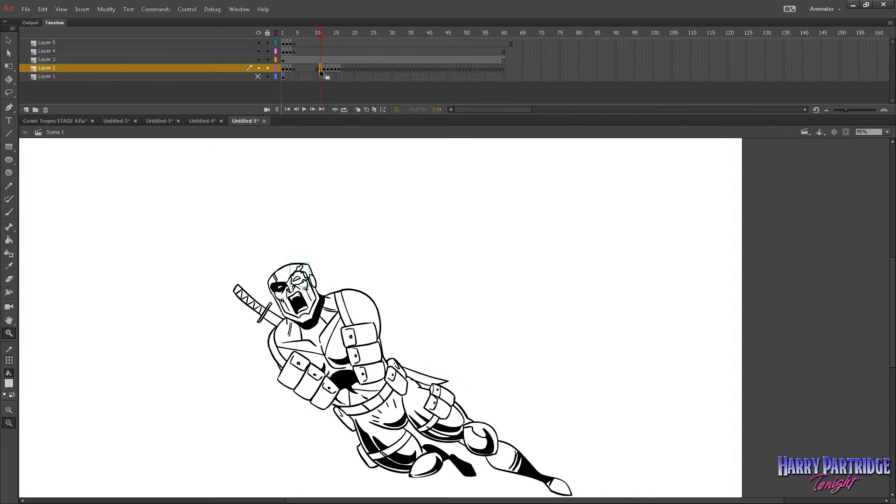
left_click(294, 43)
right_click(297, 44)
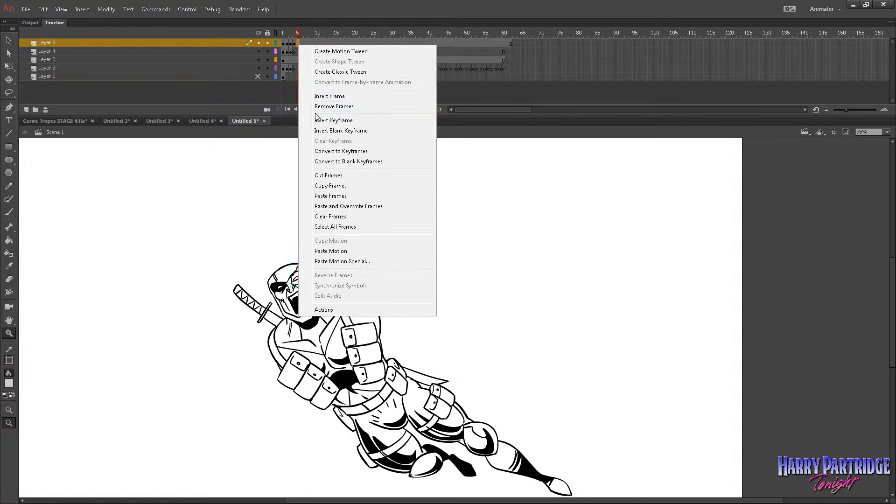
key("Escape")
Move the drawings in frames 12–13 of Layer 2 to frame 1 of a new top layer and insert a blank keyframe at frame 3.
left_click(324, 68)
right_click(324, 67)
left_click(351, 154)
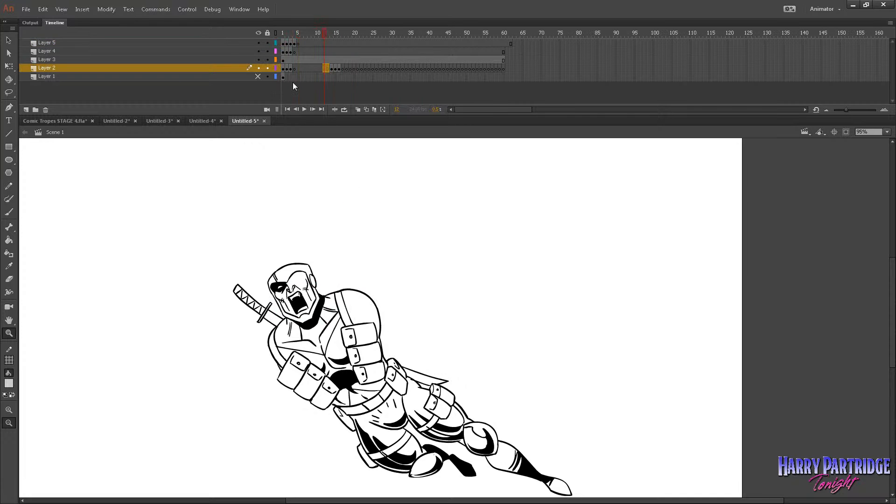
left_click(26, 110)
right_click(285, 43)
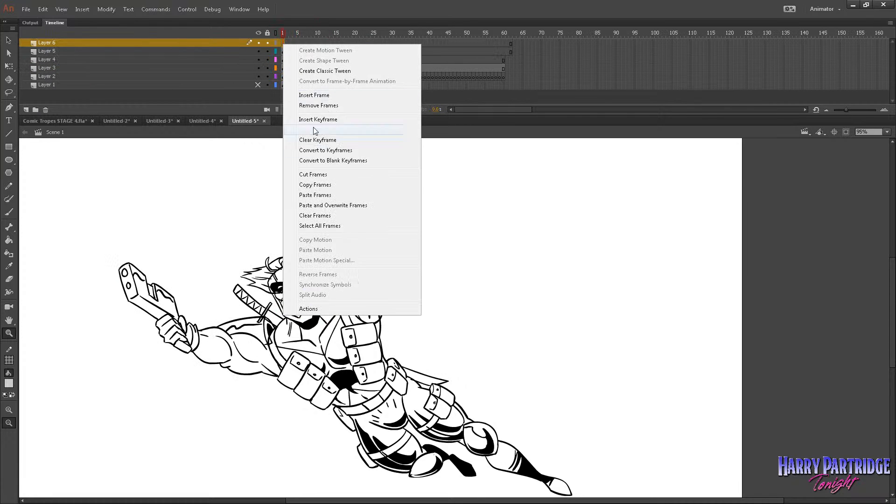
left_click(327, 200)
right_click(291, 44)
left_click(335, 130)
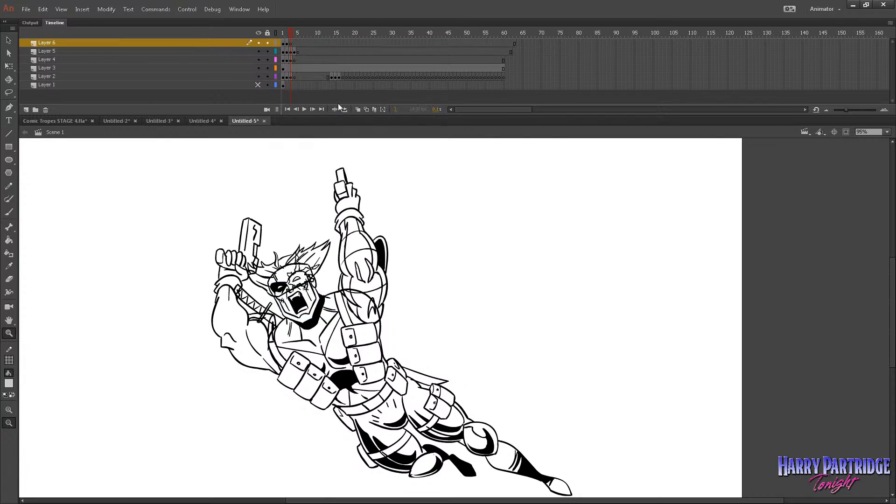
Cut the braid drawings in frames 14–16 of Layer 2 and paste them from frame 1 on a new layer above Layer 1.
left_click(328, 77)
left_click(332, 76)
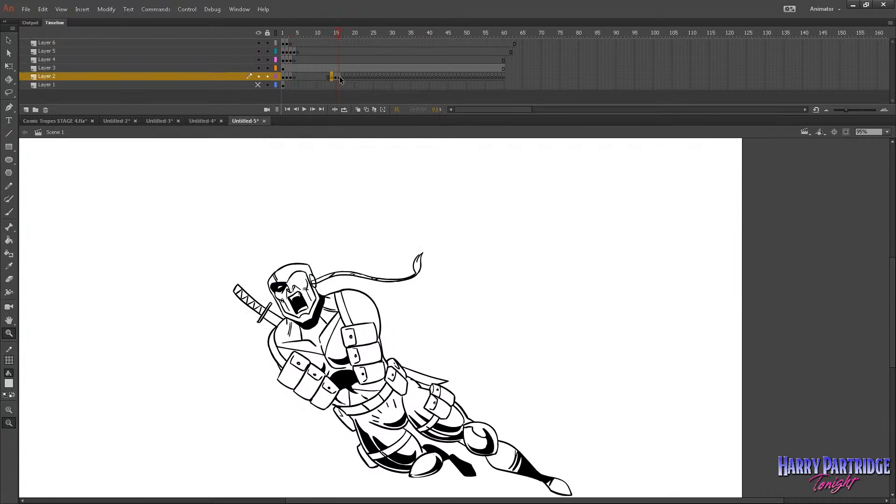
right_click(332, 76)
left_click(357, 209)
left_click(224, 86)
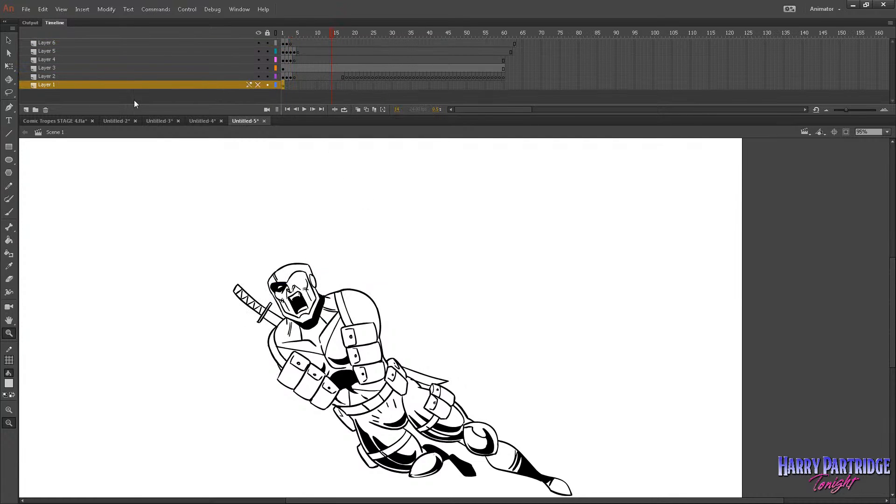
left_click(27, 109)
right_click(286, 86)
left_click(322, 238)
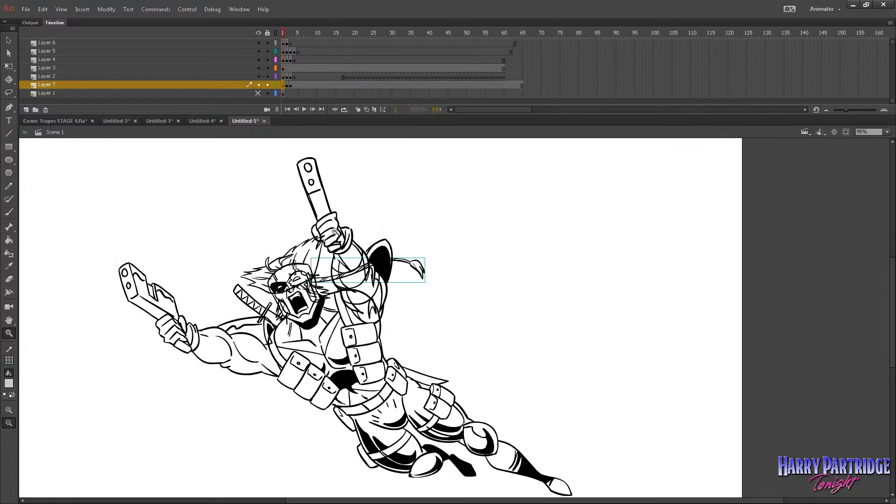
Play back the layered drawings to check how the character moves, and return to frame 1.
left_click(508, 355)
left_click_drag(714, 199, 290, 429)
key("Return")
key("Return")
left_click_drag(295, 35, 277, 34)
left_click_drag(687, 176, 283, 431)
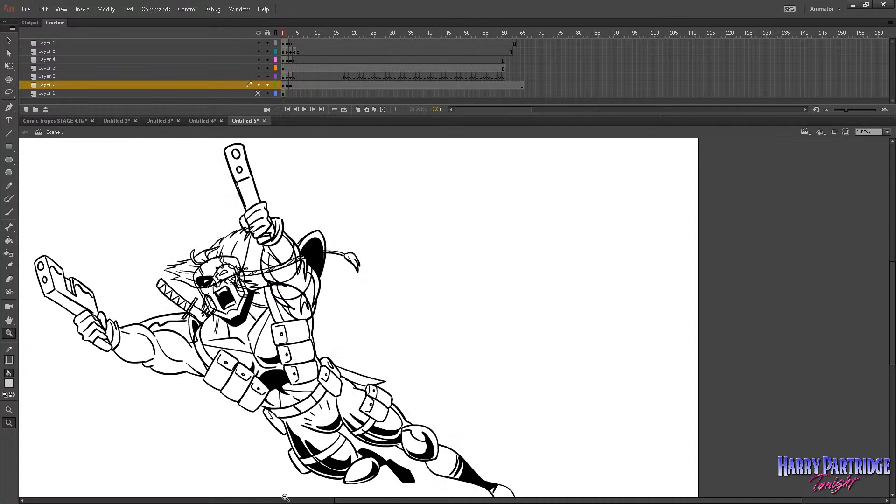
Delete the hidden Layer 1 and insert a blank keyframe at frame 4 of the braid layer.
left_click(285, 93)
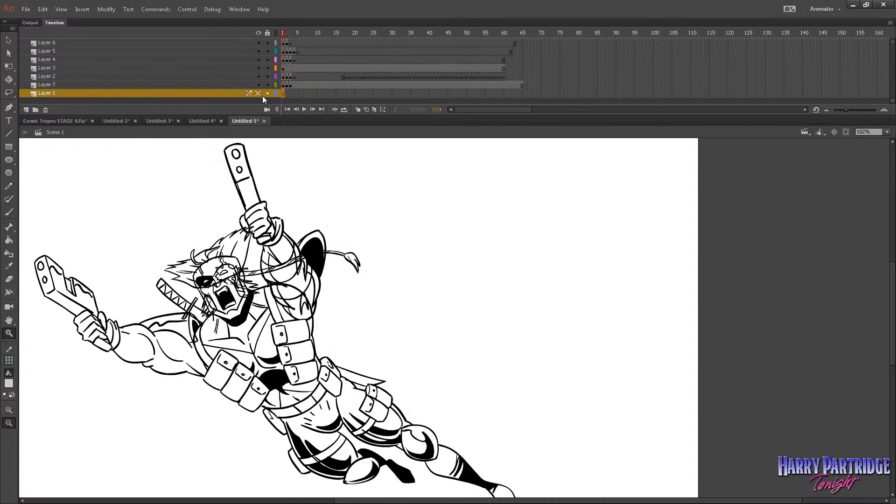
left_click(258, 93)
left_click(45, 110)
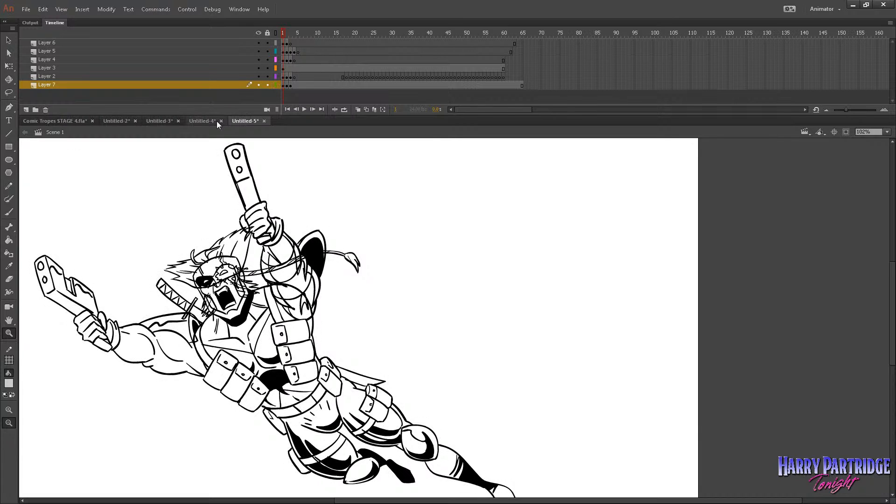
right_click(293, 85)
left_click(318, 172)
Add a layer above the braid layer, brush a small placeholder X on it and convert the X to a symbol.
left_click(283, 85)
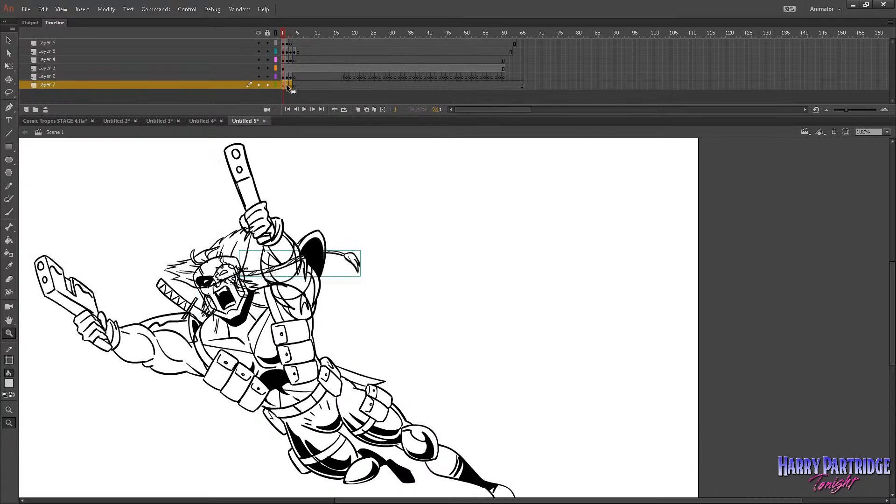
left_click(26, 110)
left_click(8, 211)
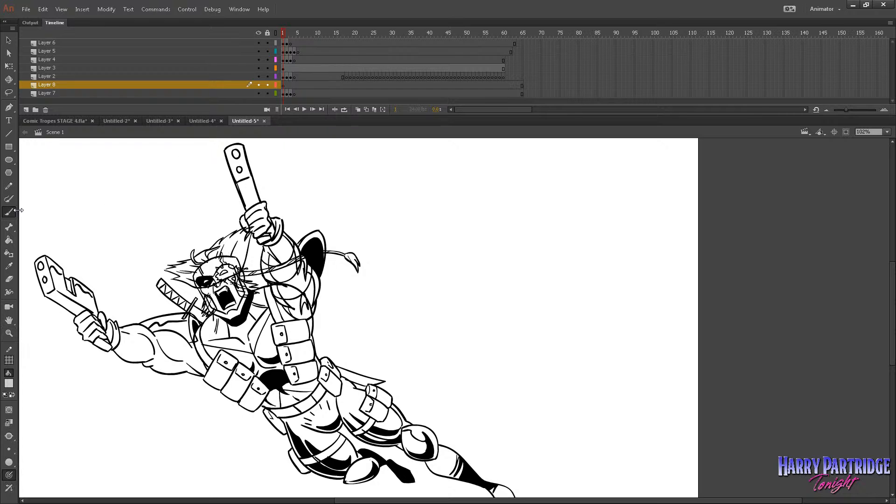
mouse_move(395, 231)
left_mouse_down()
mouse_move(421, 217)
mouse_move(426, 237)
left_mouse_up()
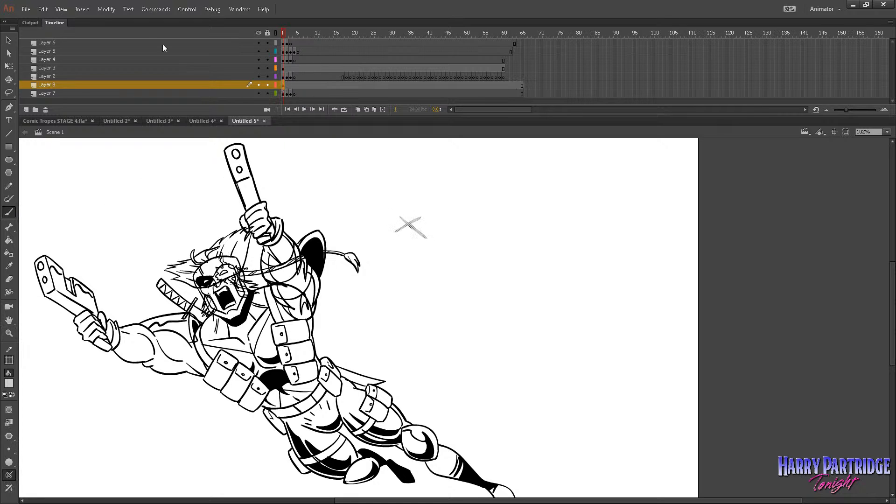
left_click(106, 9)
left_click(223, 45)
key("ctrl+g")
key("v")
double_click(408, 223)
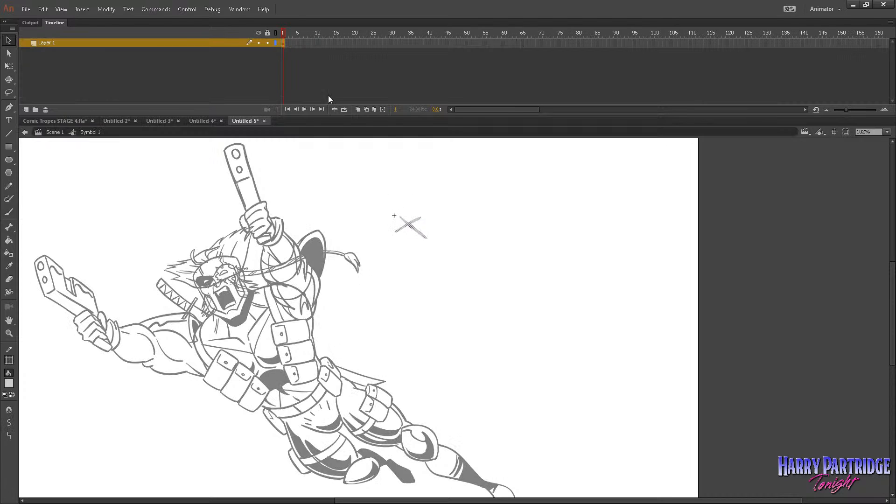
left_click(203, 121)
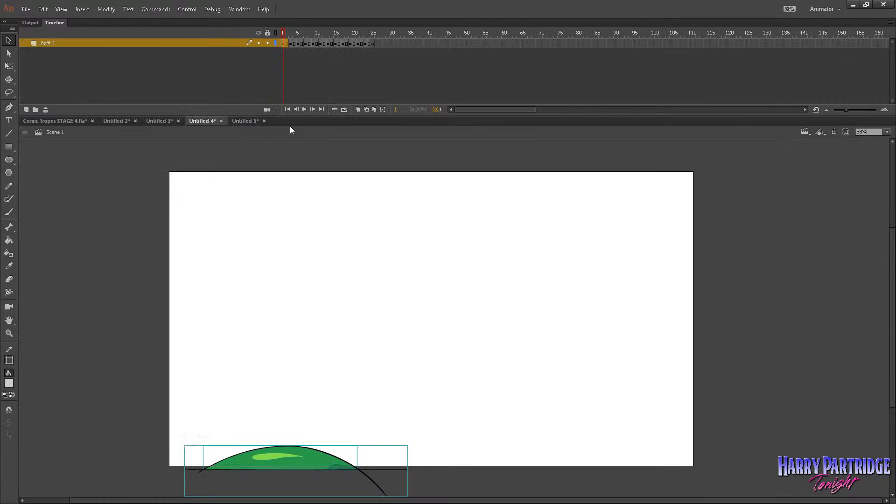
left_click(245, 121)
Copy the braid drawings in frames 1–3 of Layer 7, paste them into the placeholder symbol at frame 1 and return to Scene 1.
left_click_drag(292, 93, 283, 93)
right_click(287, 94)
left_click(324, 234)
left_click(409, 224)
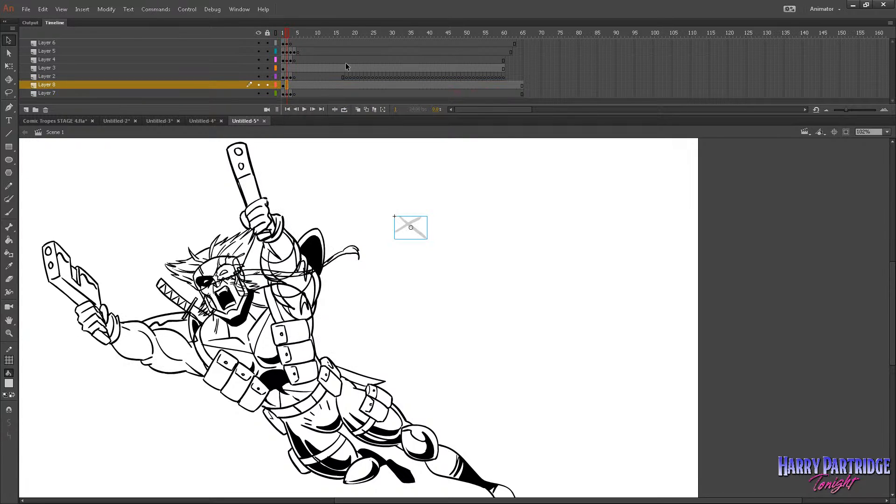
double_click(410, 221)
right_click(283, 45)
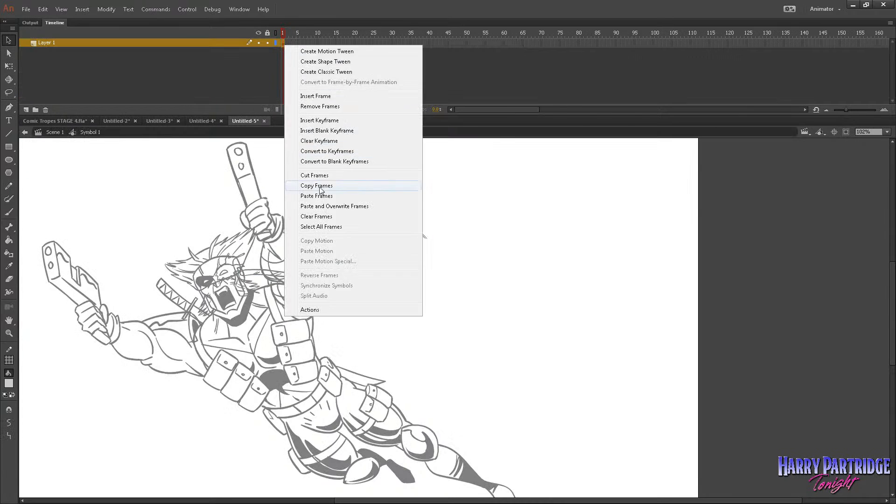
left_click(326, 194)
left_click(56, 133)
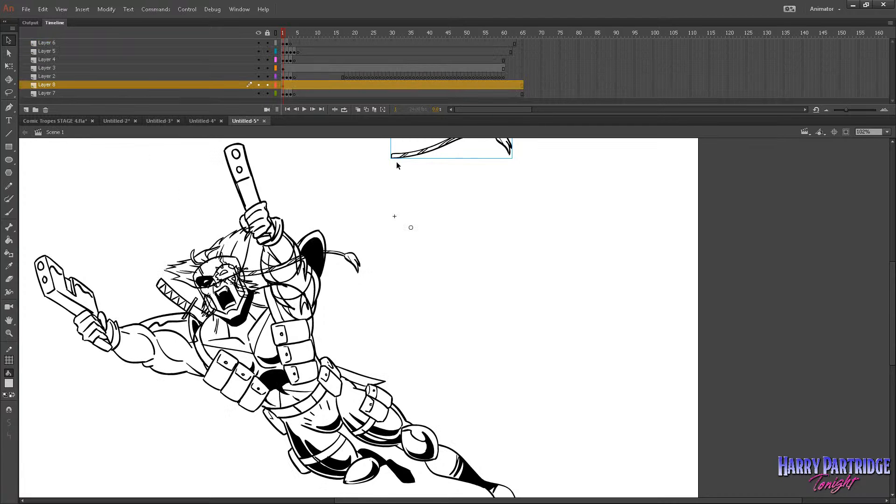
Align the braid symbol over the original braid with Layers 7 and 8 shown as outlines, and delete Layer 7.
left_click_drag(276, 85, 276, 94)
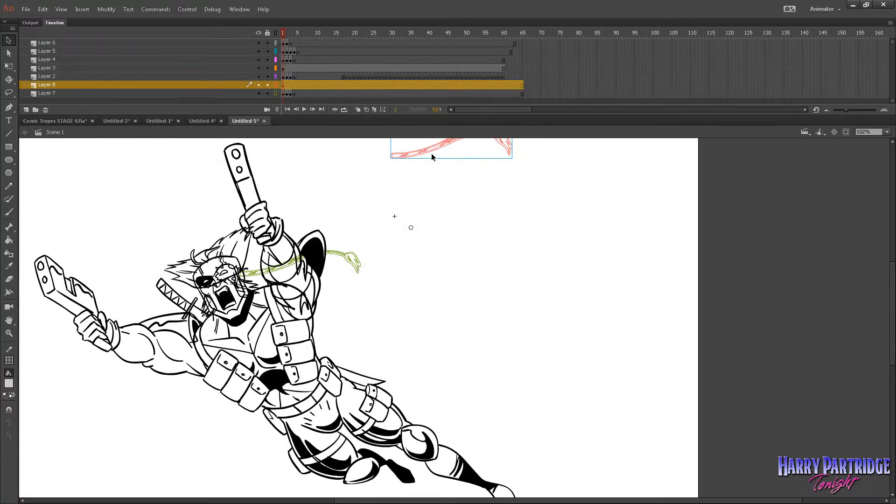
left_click_drag(431, 156, 350, 235)
left_click_drag(424, 160, 282, 278)
left_click(222, 95)
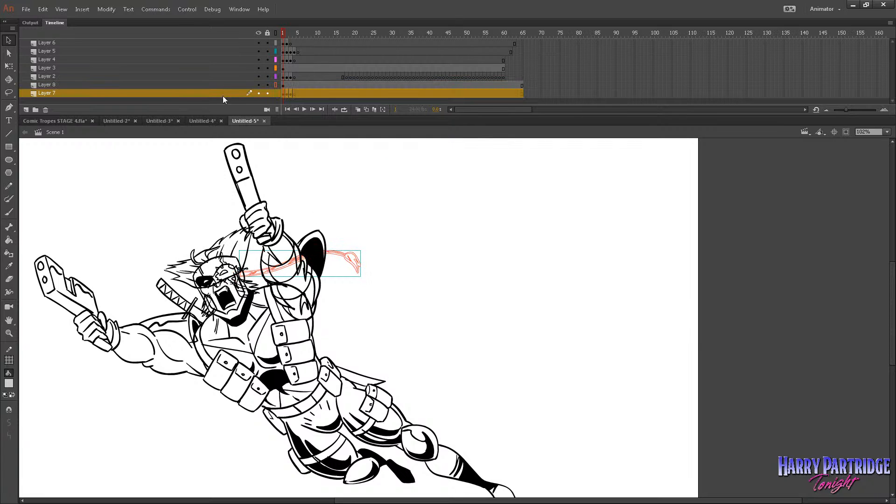
left_click(46, 109)
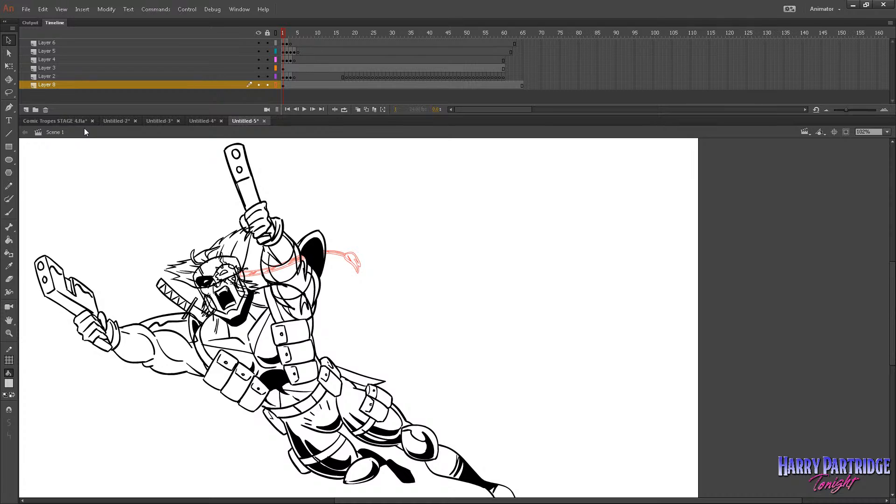
Copy the hair drawings in frames 1–3 of Layer 2.
left_click(283, 77)
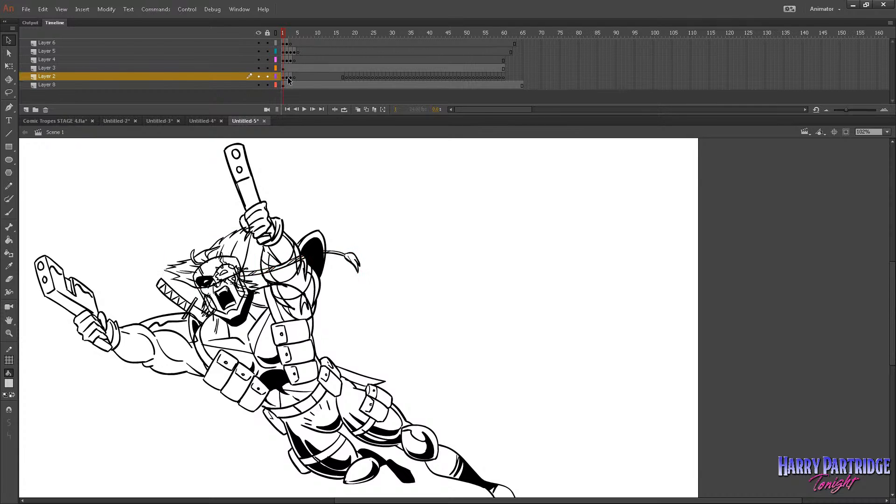
right_click(284, 73)
left_click(317, 215)
Add a layer above Layer 2, brush a small placeholder X beside the raised arm and convert it to a symbol.
left_click(26, 110)
key("b")
left_click_drag(329, 209, 349, 193)
left_click_drag(329, 195, 350, 208)
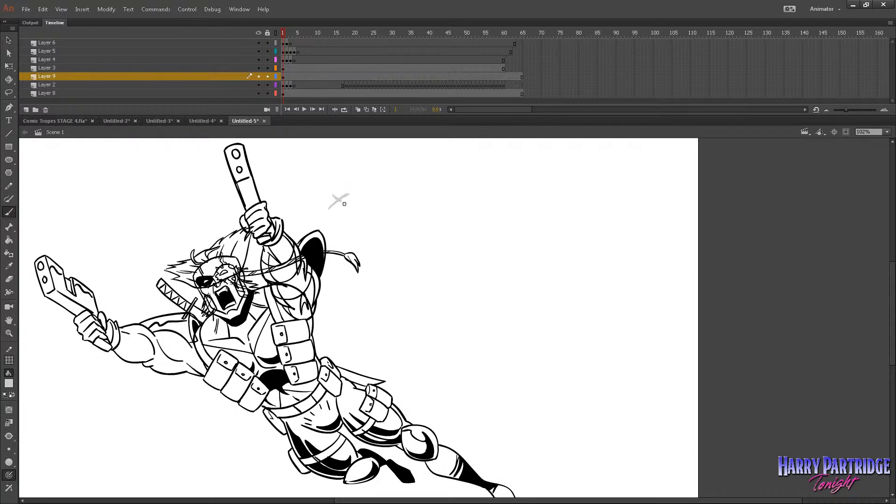
left_click(284, 78)
left_click(106, 9)
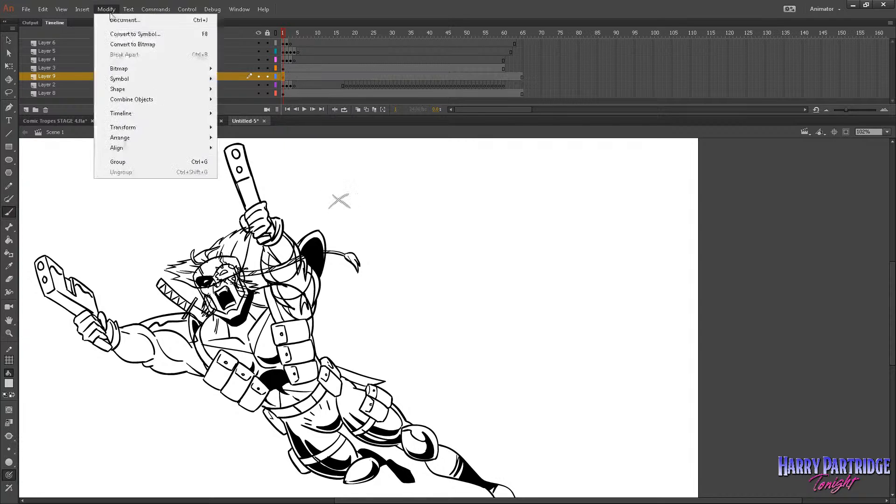
left_click(128, 41)
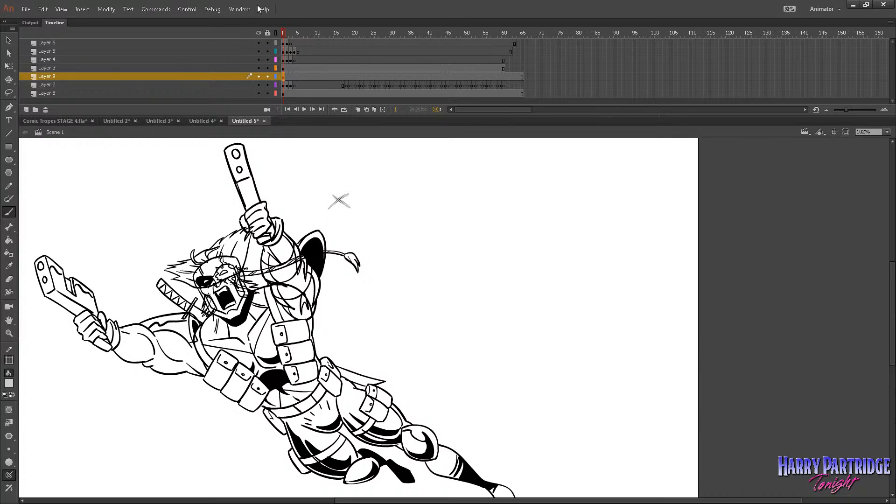
Paste the copied hair frames into the new placeholder symbol at frame 1 and return to Scene 1.
key("v")
double_click(340, 197)
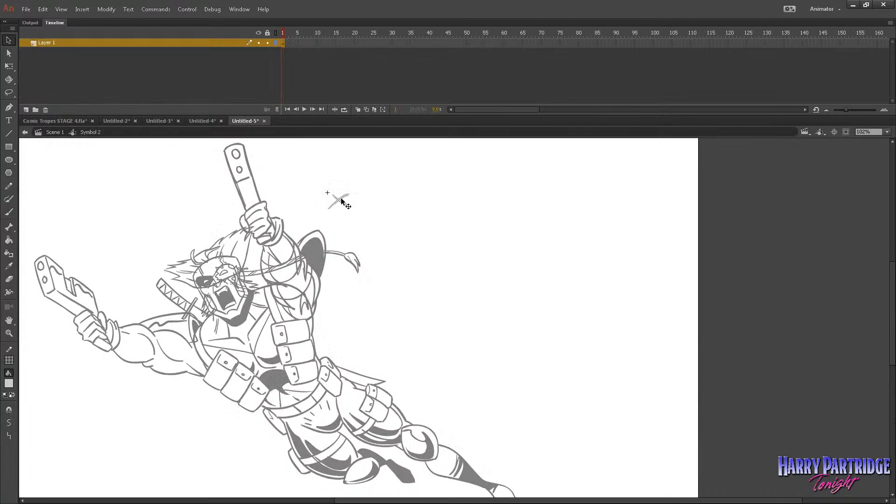
right_click(283, 41)
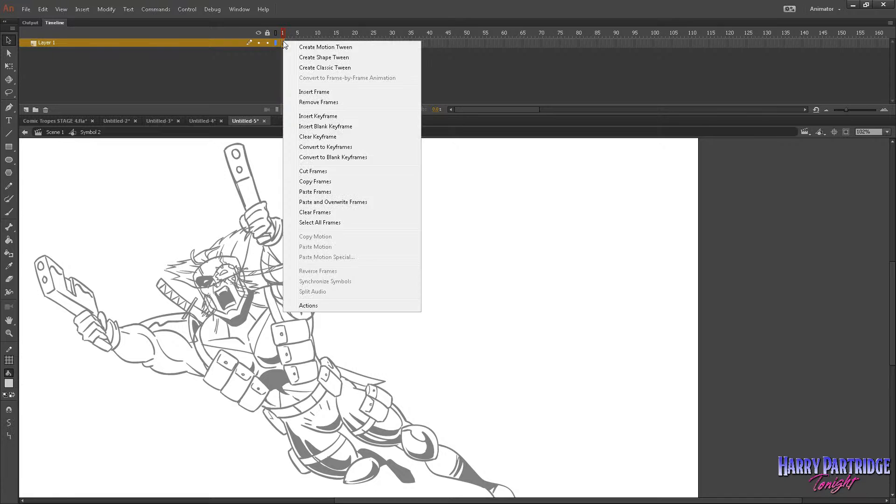
left_click(320, 189)
scroll(319, 188, "up", 3)
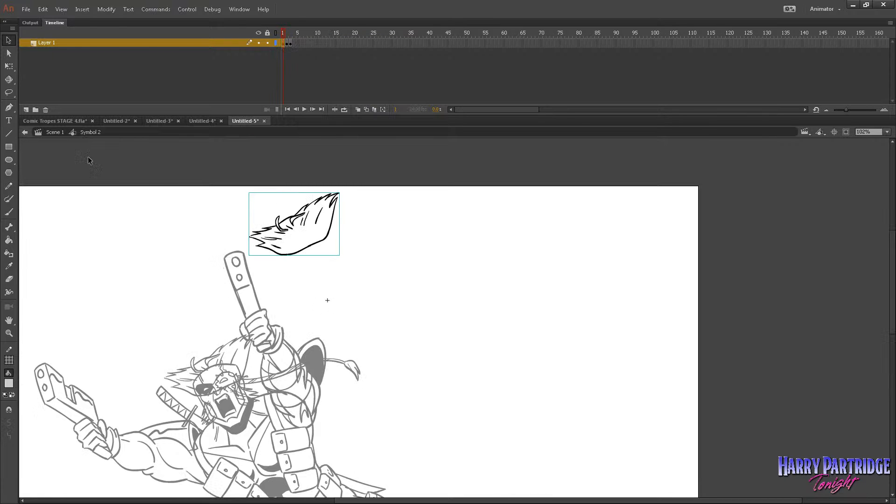
left_click(62, 133)
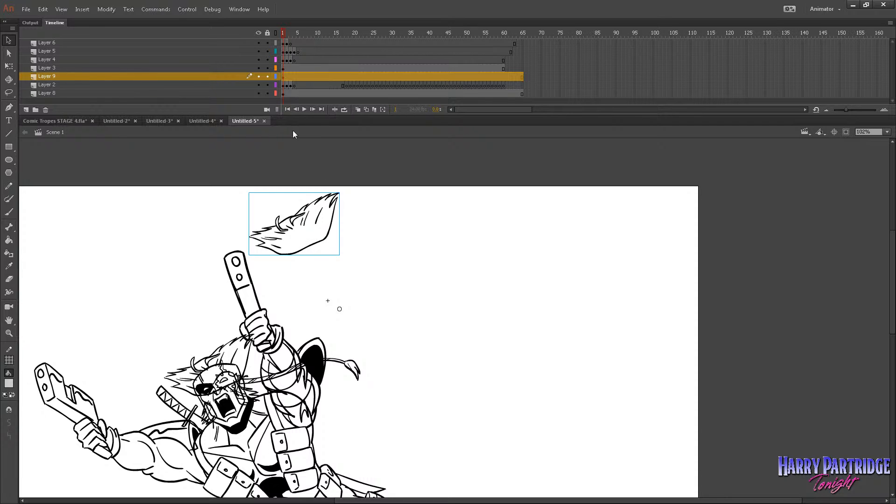
Show Layer 9 as outlines and align the hair symbol over the original hair on the character's head.
left_click(275, 76)
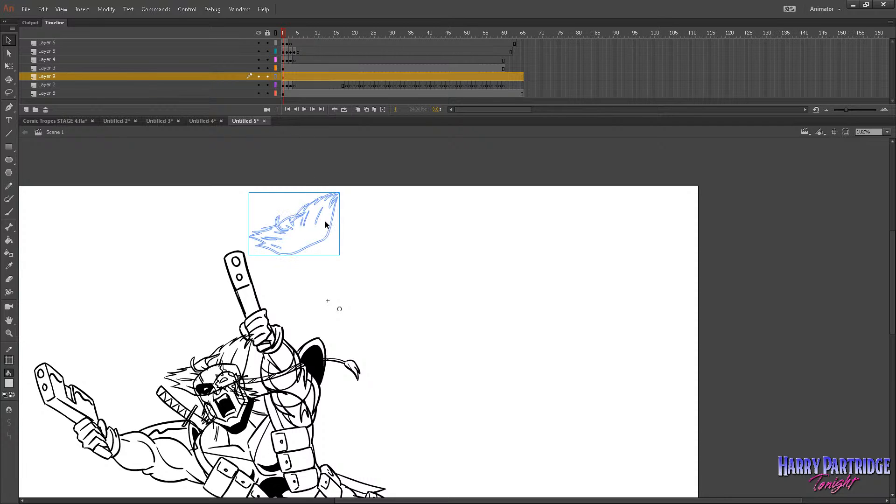
left_click_drag(329, 241, 250, 382)
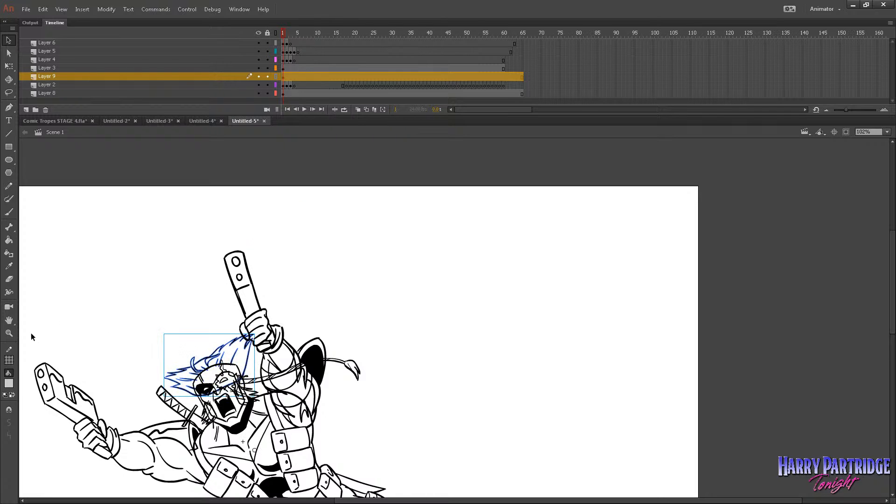
left_click(8, 333)
left_click_drag(158, 314, 406, 449)
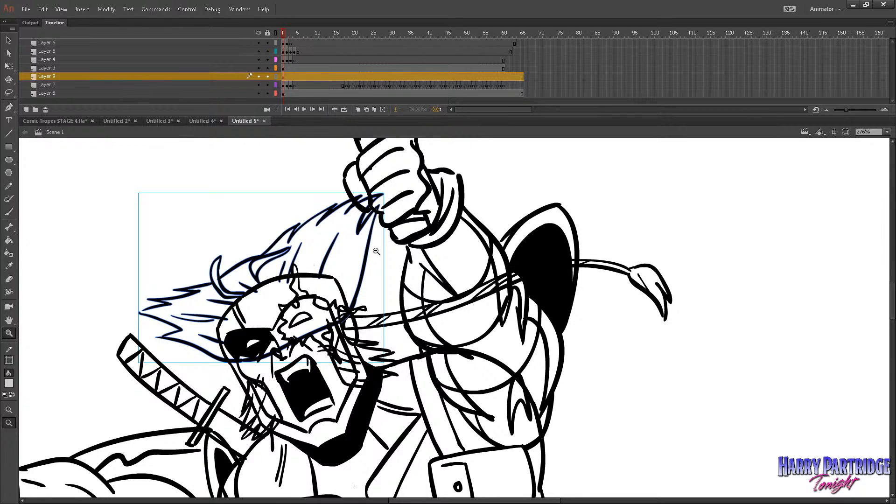
double_click(525, 321)
left_click_drag(583, 224, 307, 410)
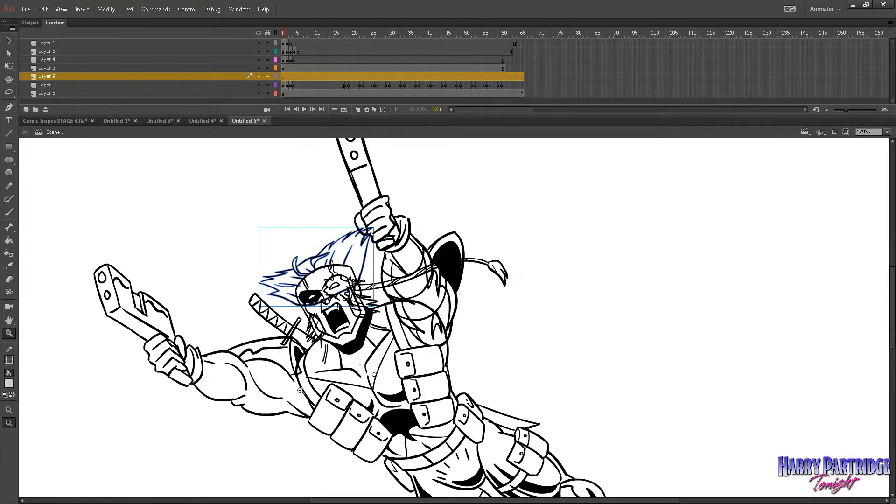
Compare the original hair with the symbol using Layer 2's outlines, delete Layer 2 and turn off outline display on Layer 9.
left_click(276, 85)
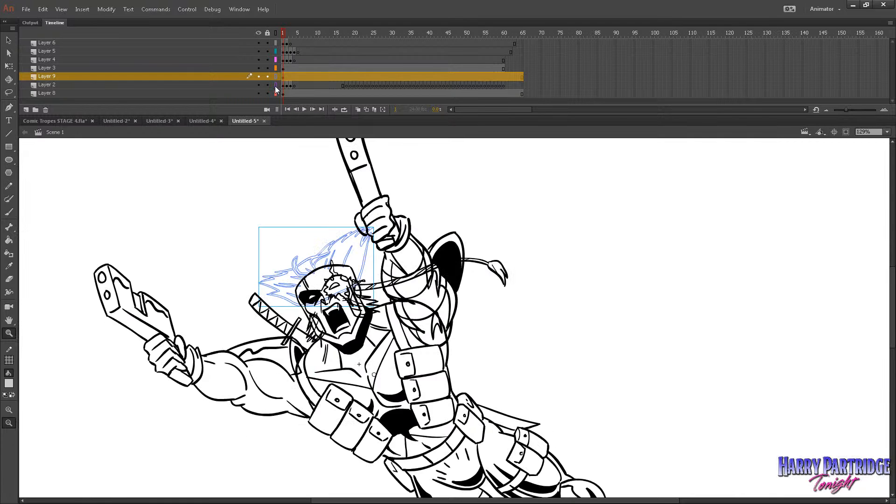
left_click(276, 85)
left_click(275, 86)
left_click(276, 86)
left_click(257, 86)
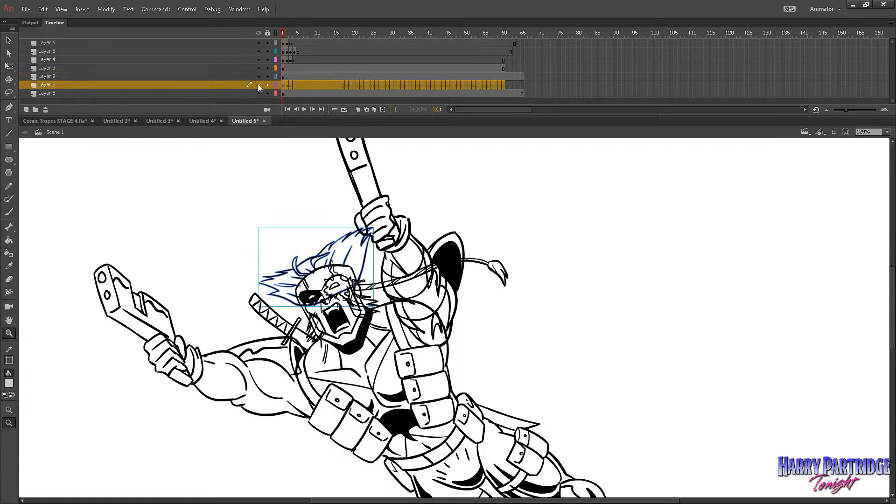
left_click(45, 110)
left_click(287, 77)
left_click(283, 77)
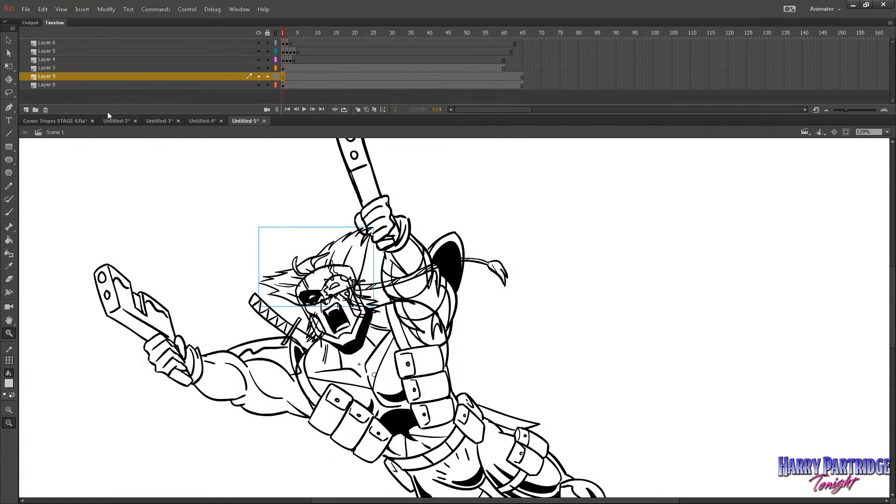
Inside the hair symbol, hold each hair drawing for two frames, play it back and return to Scene 1.
key("v")
double_click(349, 234)
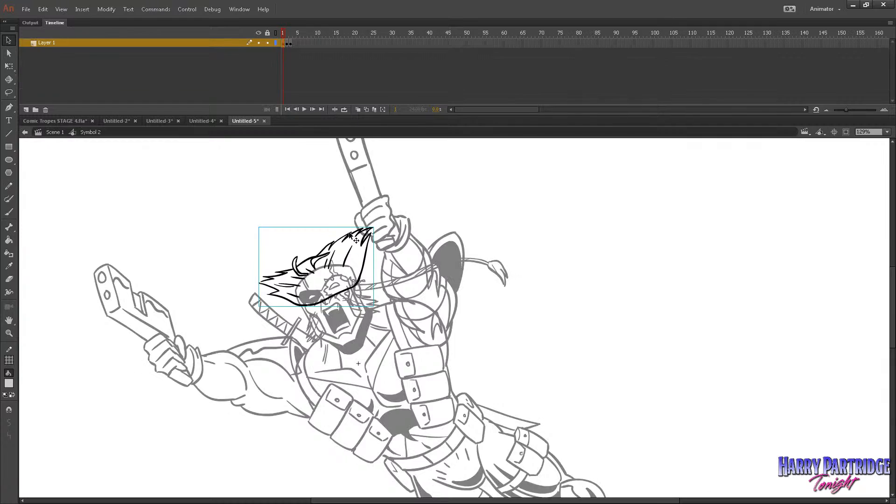
left_click(291, 45)
key("F5")
left_click(298, 43)
key("F5")
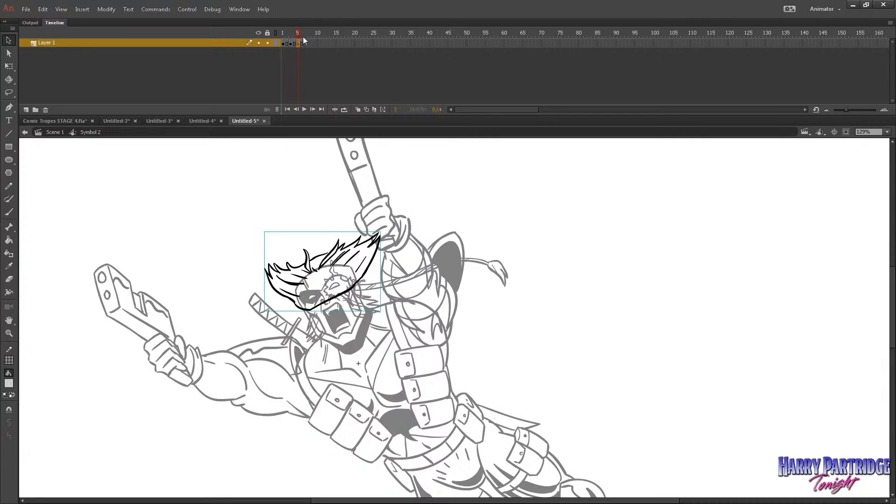
key("Return")
left_click(55, 132)
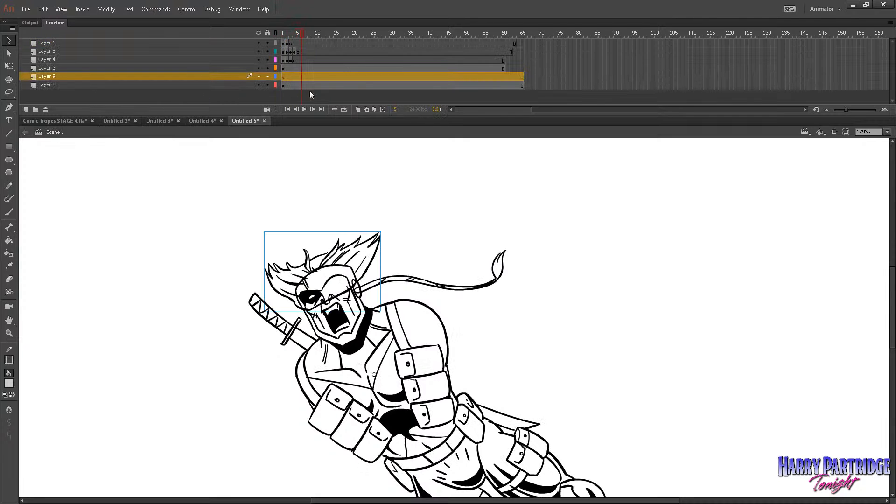
Toggle outline display on Layers 3, 9 and 8 at frame 1 to identify which drawings each layer holds.
left_click_drag(294, 43, 280, 39)
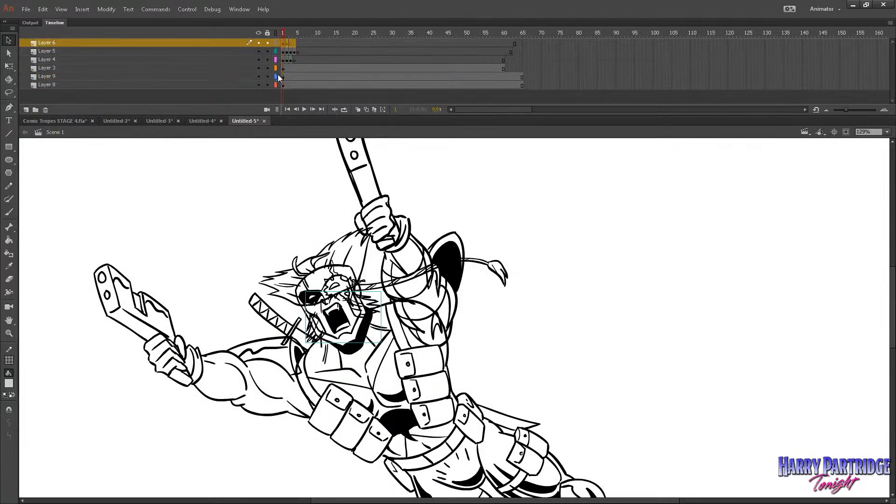
left_click(274, 68)
left_click(274, 66)
left_click(275, 68)
left_click(275, 68)
left_click(276, 66)
left_click(276, 65)
left_click(282, 68)
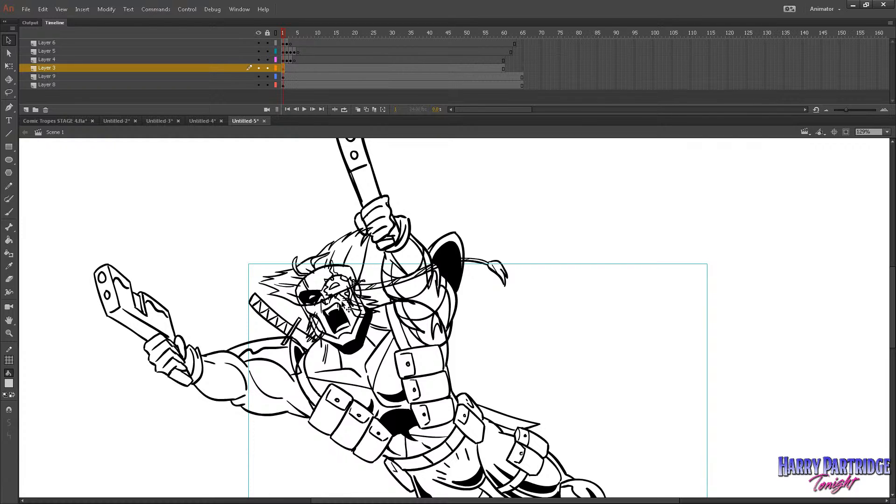
left_click(276, 76)
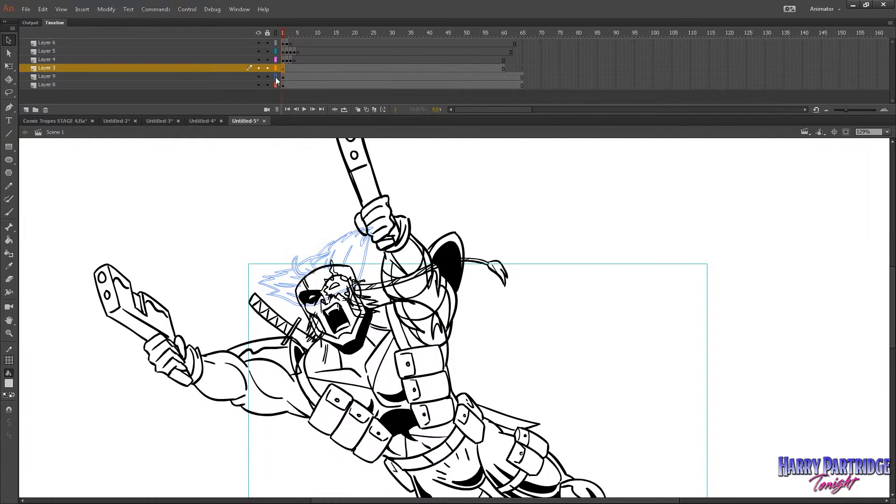
left_click(275, 77)
left_click(275, 85)
left_click(275, 85)
Hold each drawing in the headband tail symbol for two frames, and play back the animation in Scene 1.
double_click(405, 283)
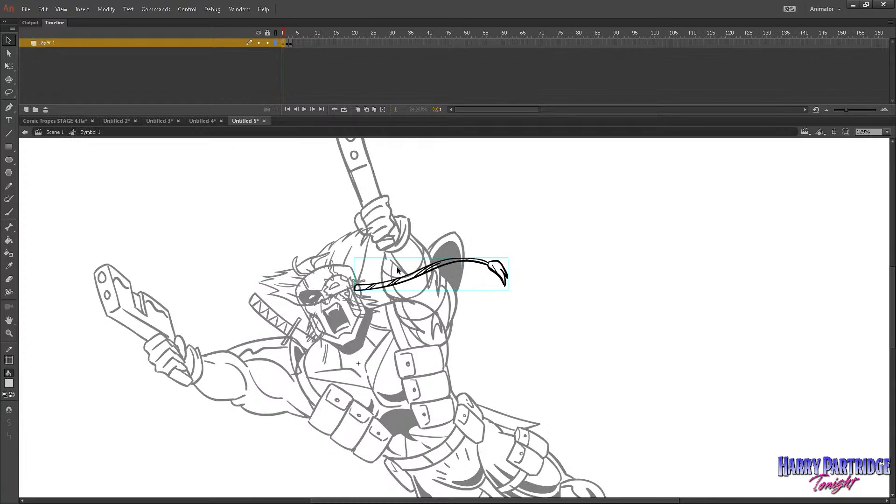
left_click(298, 34)
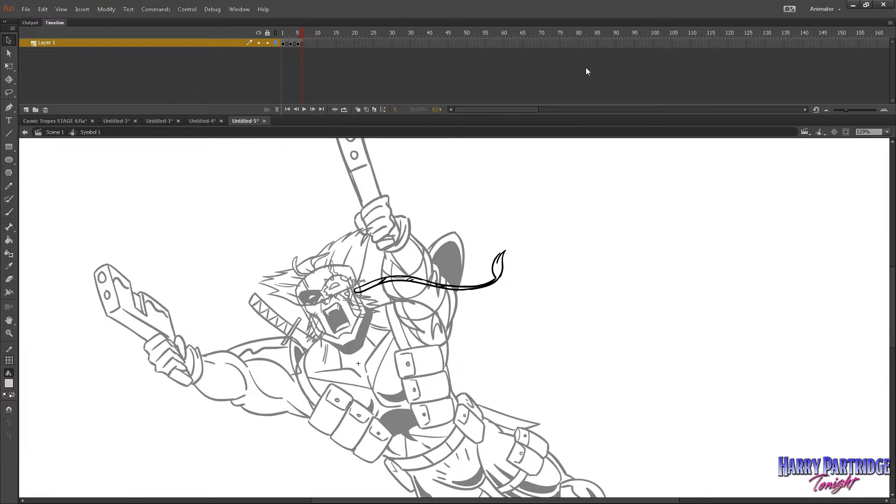
left_click(55, 132)
key("Return")
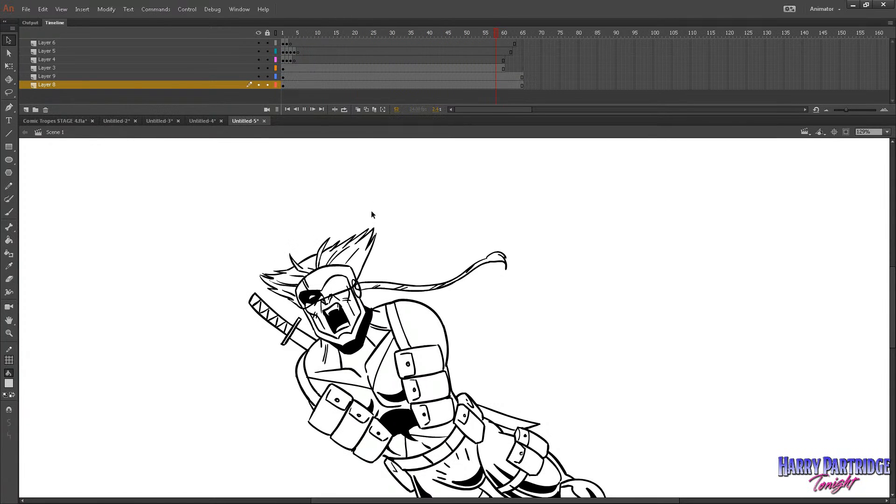
left_click(292, 31)
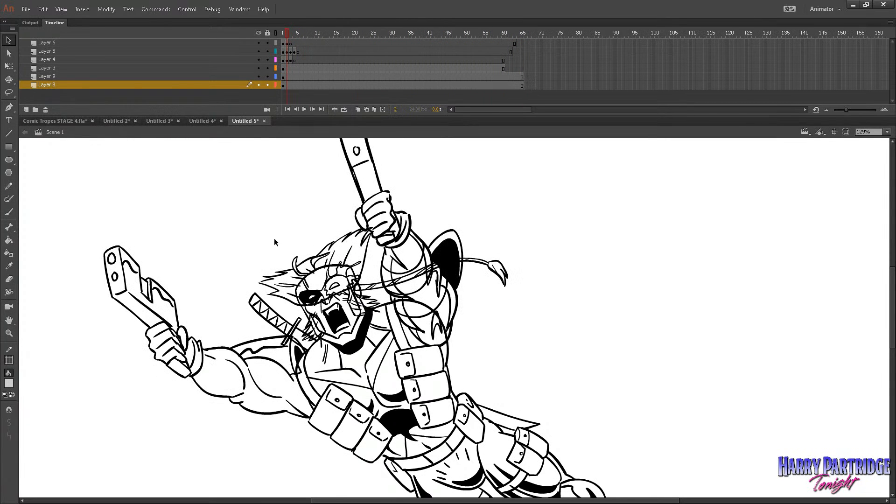
key("Return")
Identify the arms layer by outlines, cut frames 1–3 of Layer 4 to the clipboard and undo their removal.
left_click_drag(316, 33, 276, 65)
left_click(276, 67)
left_click(276, 68)
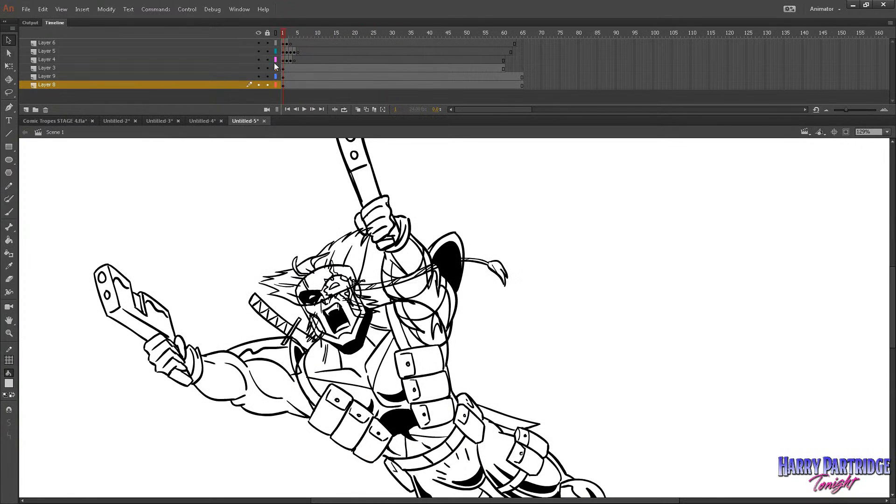
left_click(273, 59)
left_click(274, 59)
left_click(283, 60)
right_click(288, 60)
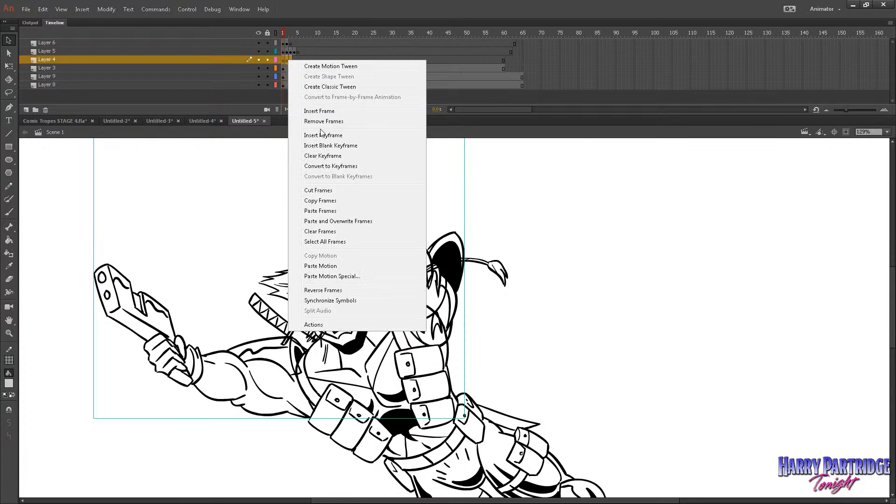
left_click(329, 194)
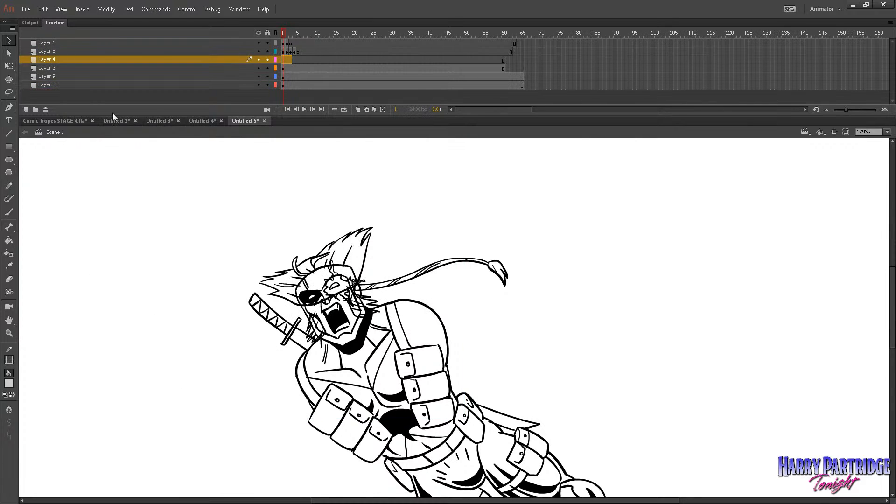
key("ctrl+z")
Add a new layer above Layer 4 and lock Layers 3, 9 and 8.
left_click(13, 212)
left_click(26, 109)
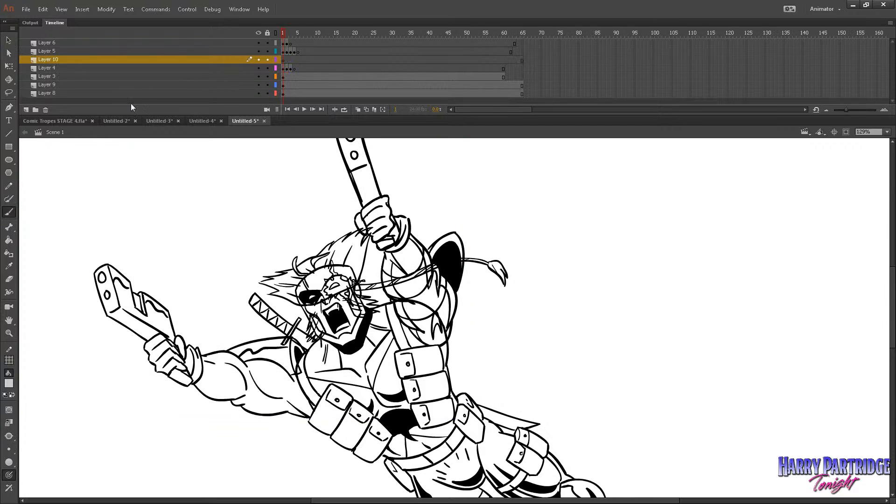
left_click_drag(267, 77, 267, 93)
Brush a small placeholder X on Layer 10 between the raised guns and convert it to a symbol.
mouse_move(236, 202)
left_mouse_down()
mouse_move(268, 188)
mouse_move(268, 204)
left_mouse_up()
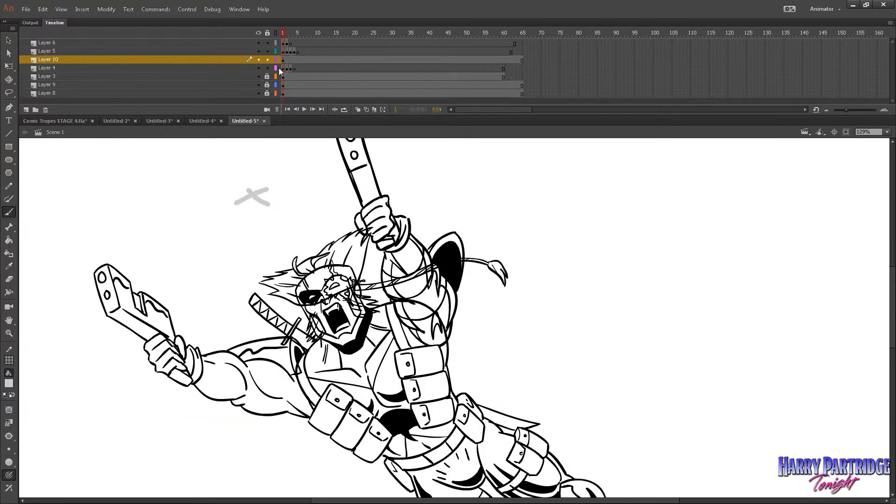
left_click(282, 58)
left_click(111, 10)
left_click(116, 35)
left_click(10, 41)
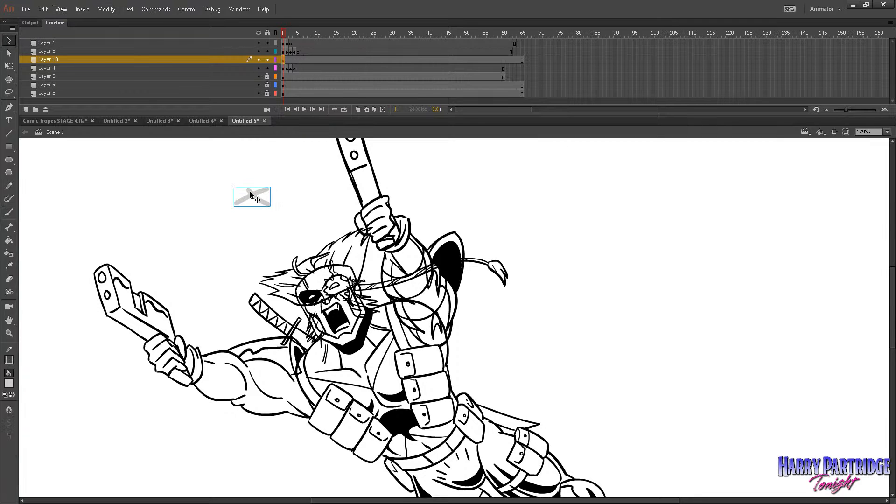
Paste the arm frames into the new placeholder symbol at frame 1 and return to Scene 1.
double_click(254, 196)
right_click(284, 44)
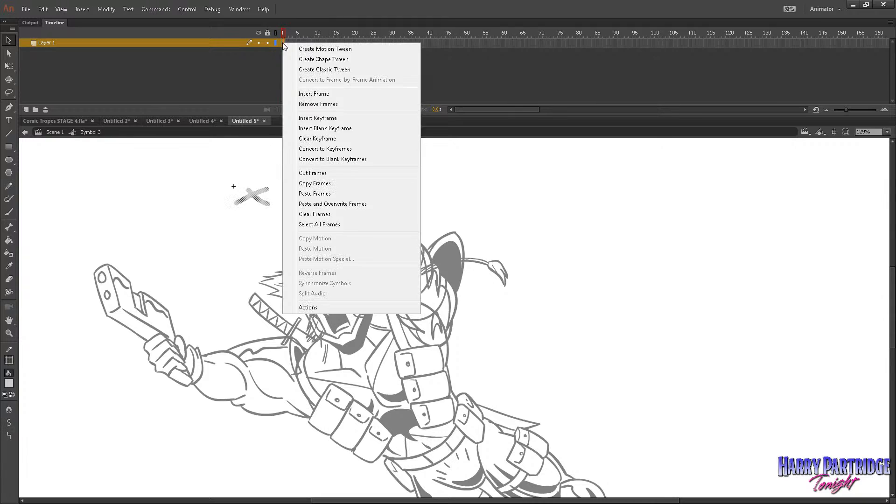
left_click(310, 192)
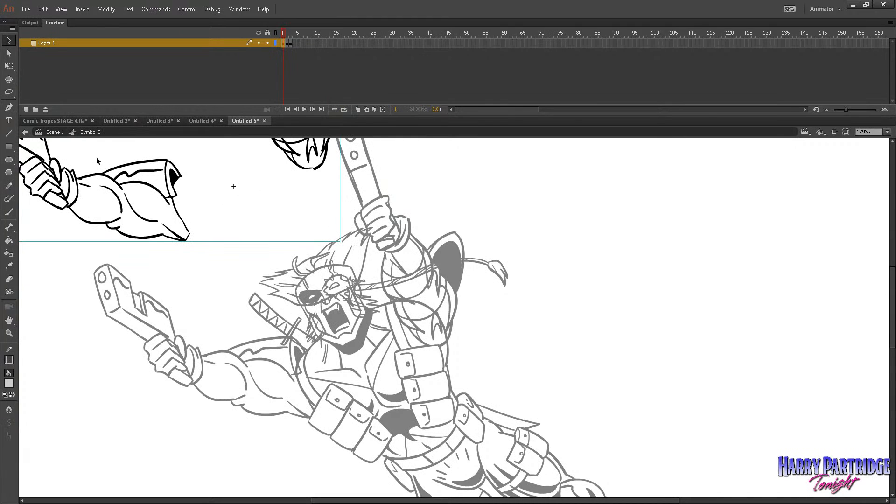
left_click(55, 132)
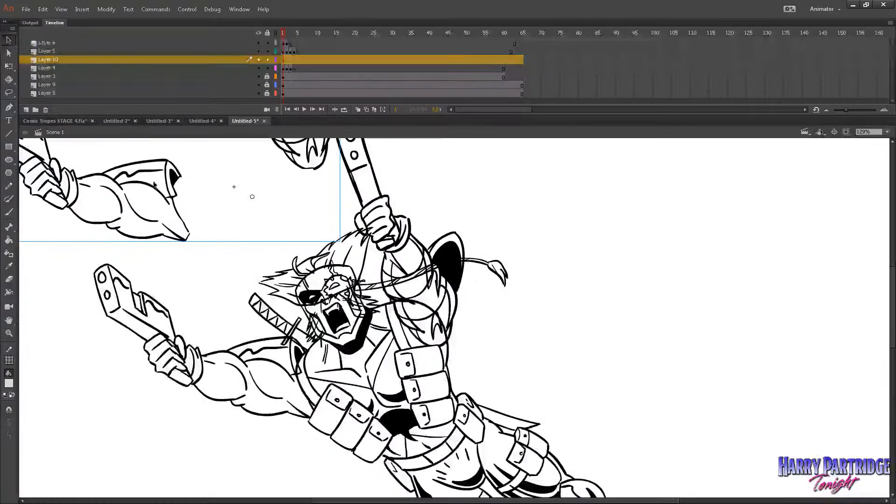
Align the arms symbol over the original arms, check it with Layer 10's outlines and delete Layer 4.
mouse_move(180, 187)
left_mouse_down()
mouse_move(261, 264)
mouse_move(309, 362)
left_mouse_up()
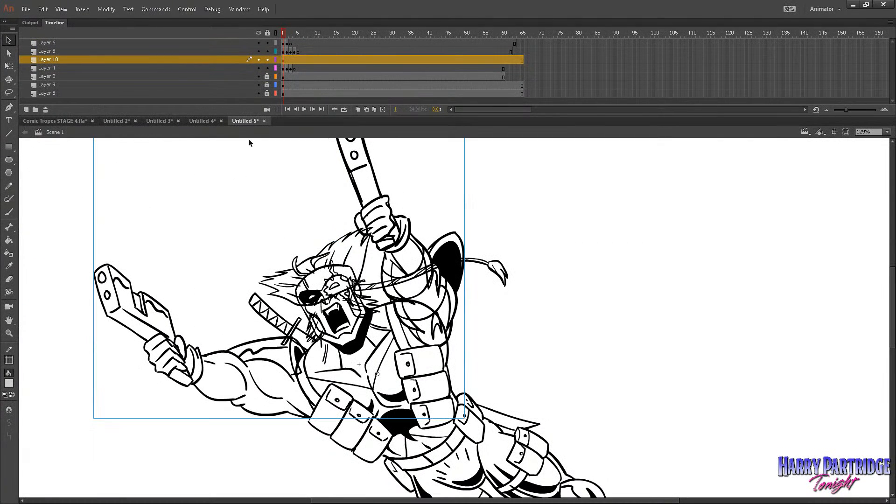
left_click(276, 59)
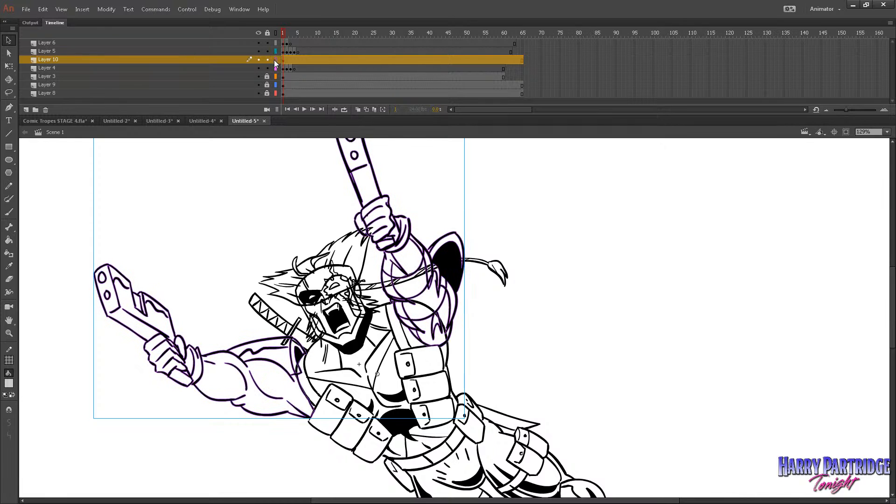
left_click(227, 70)
left_click(45, 110)
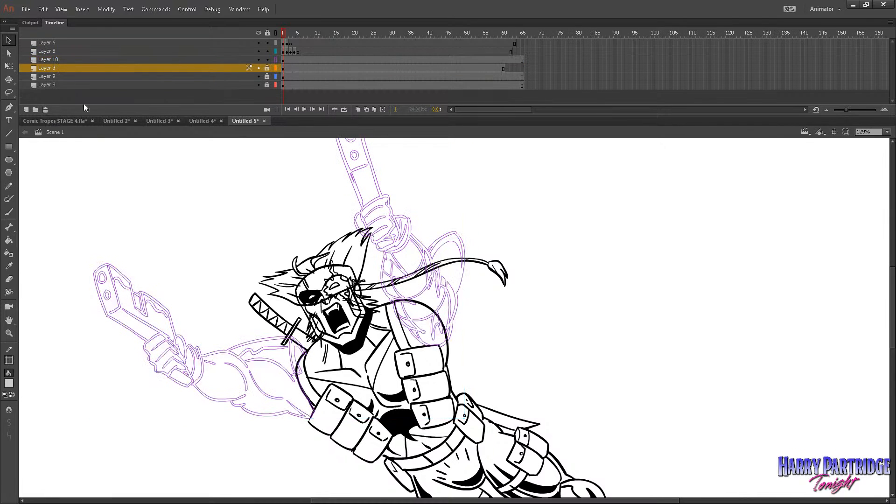
left_click(275, 59)
Open the arms symbol and hold its arm drawings for two frames each, removing the surplus frame.
left_click(283, 59)
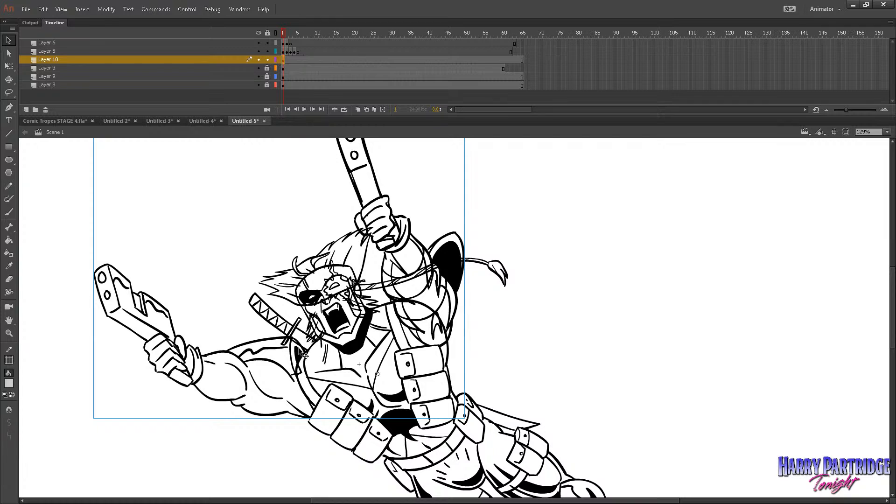
double_click(309, 364)
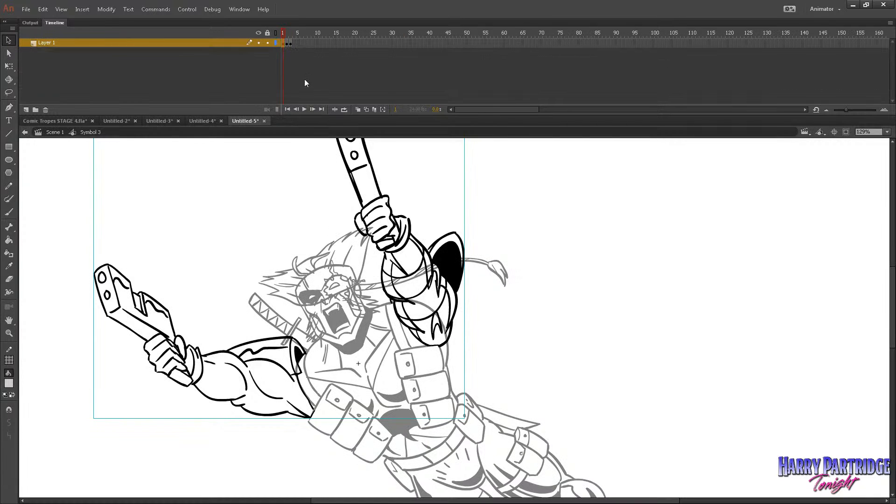
left_click(294, 35)
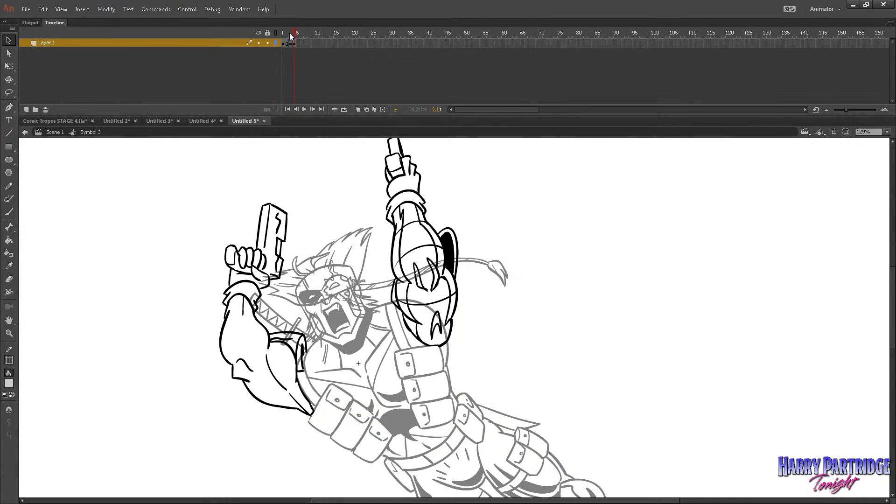
left_click(288, 32)
key("F5")
left_click(295, 33)
key("F5")
left_click(302, 34)
key("F5")
right_click(291, 43)
left_click(312, 104)
left_click(283, 44)
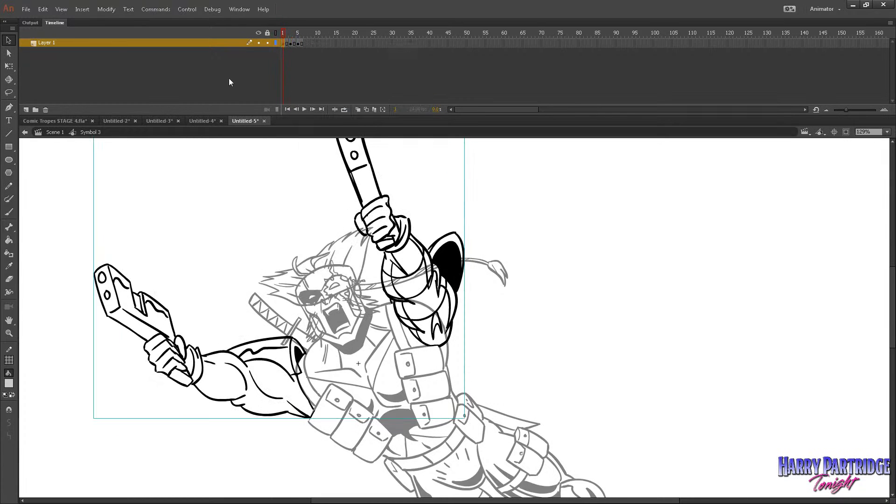
Copy frames 1–6 of Layer 1 in the arms symbol and paste them at frame 1 of a new layer above.
left_click(9, 333)
left_click(389, 303, "alt")
left_click_drag(394, 220, 642, 435)
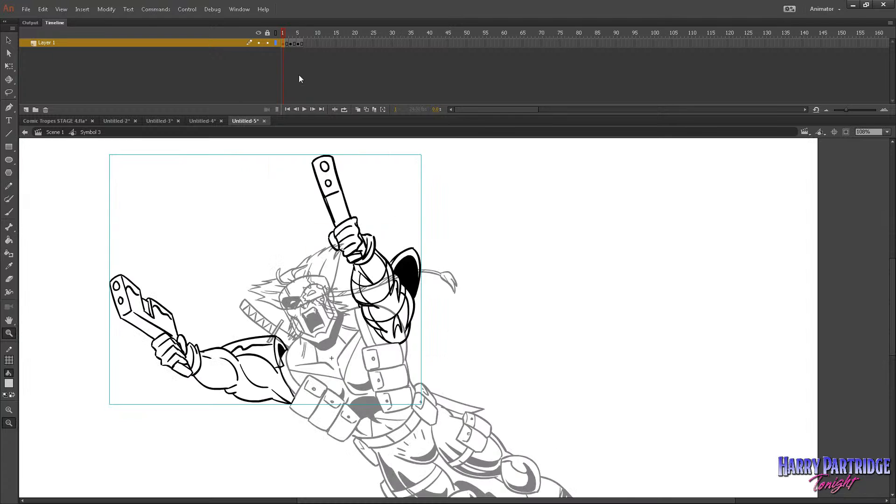
left_click_drag(302, 43, 285, 44)
right_click(290, 42)
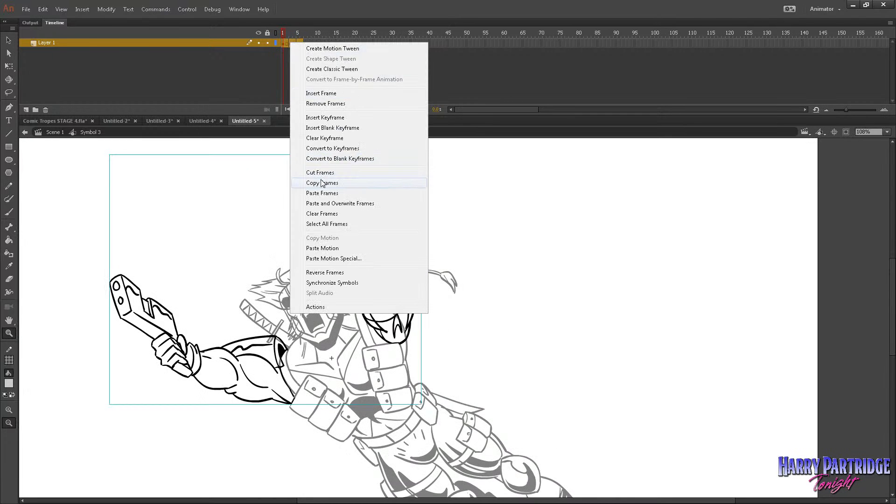
left_click(322, 183)
left_click(25, 110)
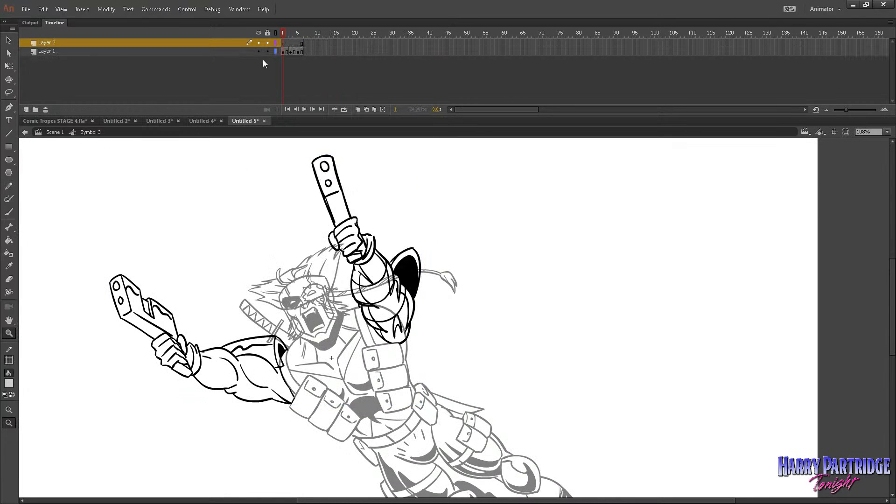
right_click(282, 43)
left_click(308, 195)
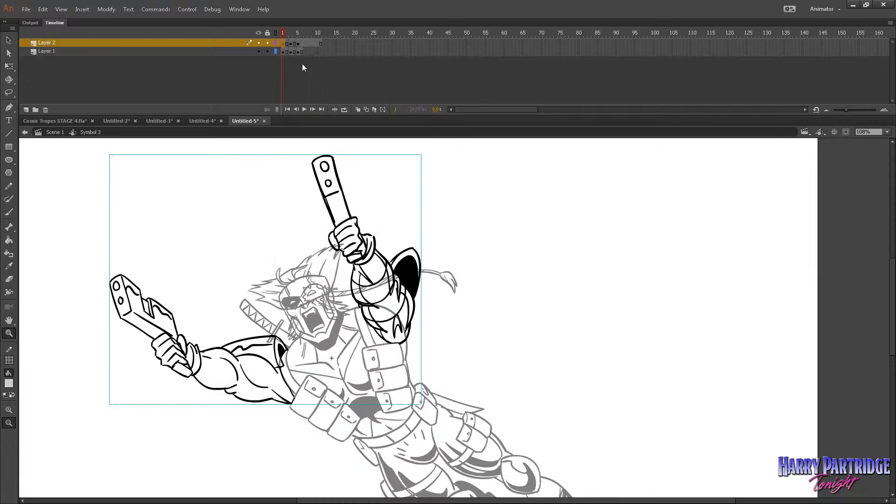
Break apart the arm drawings on both Layer 1 and Layer 2 of the arms symbol, including the later keyframes.
left_click(259, 34)
left_click(260, 34)
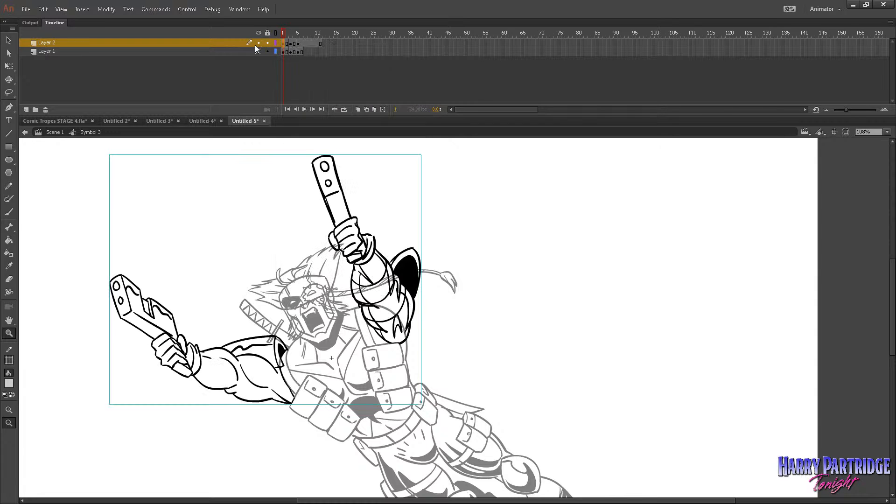
left_click(285, 48)
key("ctrl+b")
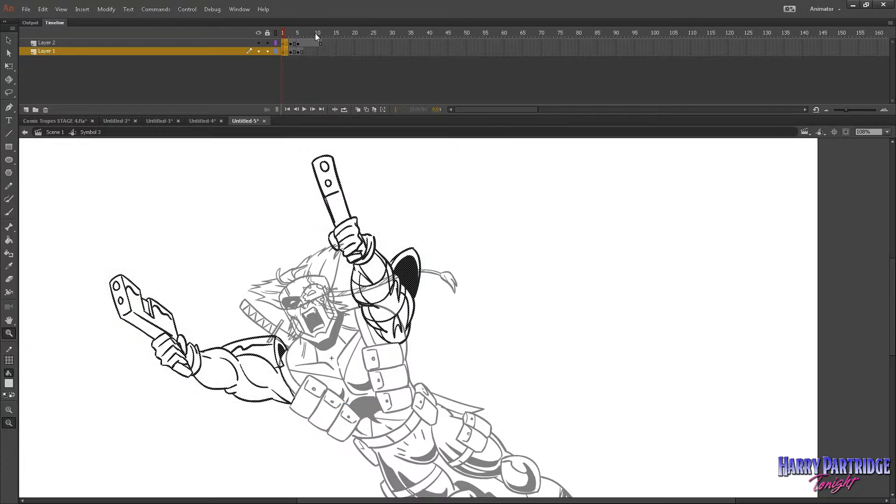
left_click_drag(294, 51, 302, 41)
key("ctrl+b")
key("ctrl+b")
left_click(282, 33)
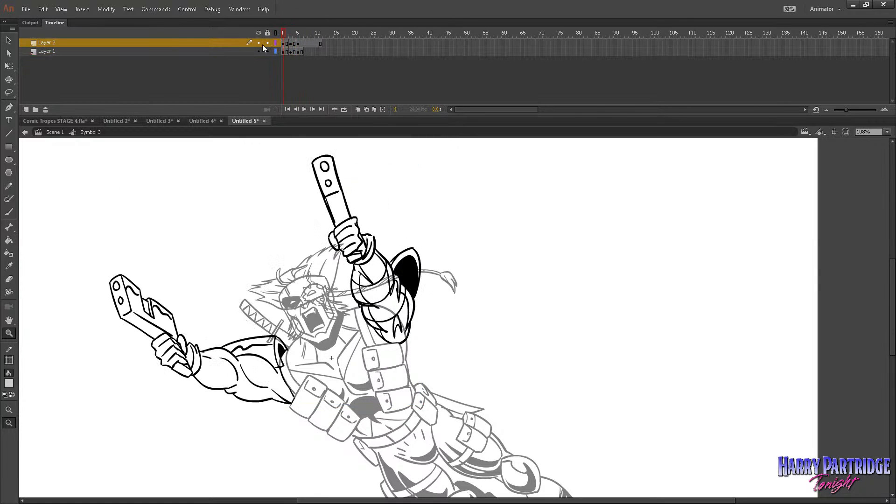
With Layer 2 hidden, delete the outstretched arm on the character's left-hand side from all three Layer 1 drawings.
left_click(260, 43)
left_click(8, 93)
left_click(286, 52)
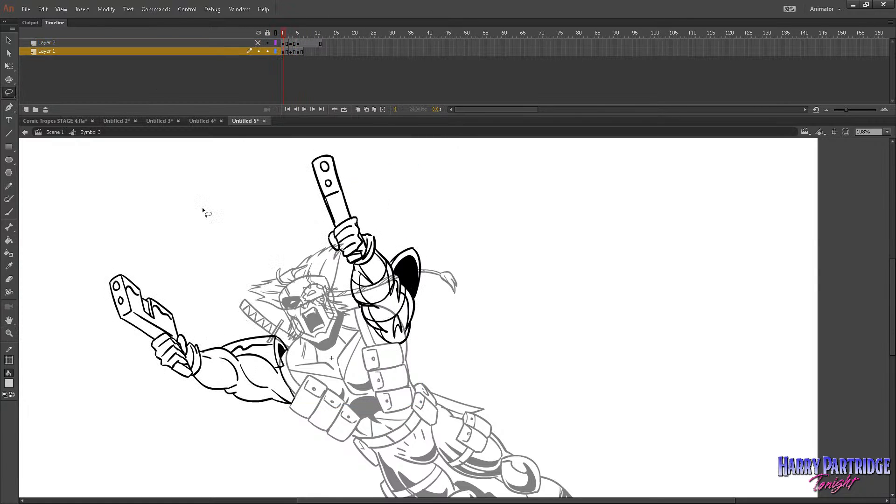
mouse_move(152, 233)
left_mouse_down()
mouse_move(315, 349)
mouse_move(313, 322)
left_mouse_up()
key("Delete")
key("period")
mouse_move(264, 270)
left_mouse_down()
mouse_move(119, 372)
mouse_move(314, 329)
left_mouse_up()
key("Delete")
key("period")
key("period")
mouse_move(246, 235)
left_mouse_down()
mouse_move(150, 356)
mouse_move(322, 327)
left_mouse_up()
mouse_move(309, 251)
left_mouse_down()
mouse_move(253, 182)
mouse_move(321, 419)
left_mouse_up()
key("Delete")
Hide Layer 1, show Layer 2 and delete the raised arm on the right-hand side from each Layer 2 drawing.
left_click(259, 52)
left_click(259, 43)
left_click(285, 43)
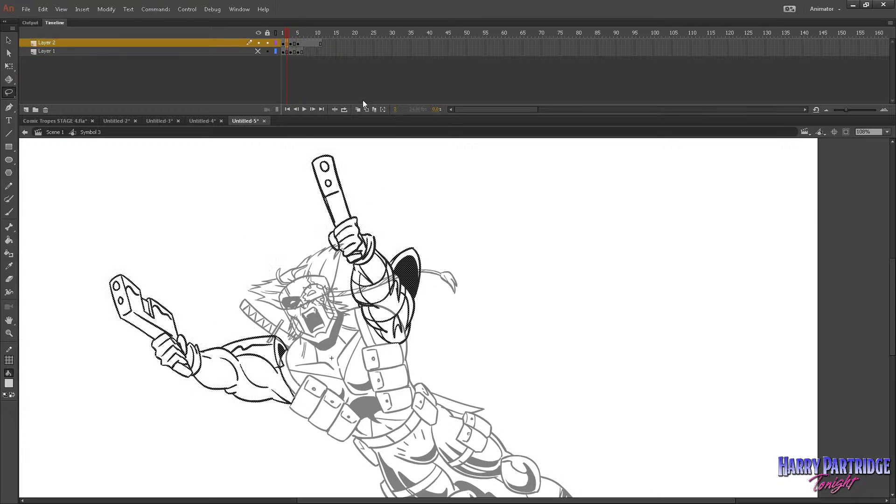
mouse_move(415, 162)
left_mouse_down()
mouse_move(330, 306)
mouse_move(481, 295)
left_mouse_up()
key("Delete")
key("period")
left_click_drag(465, 219, 480, 344)
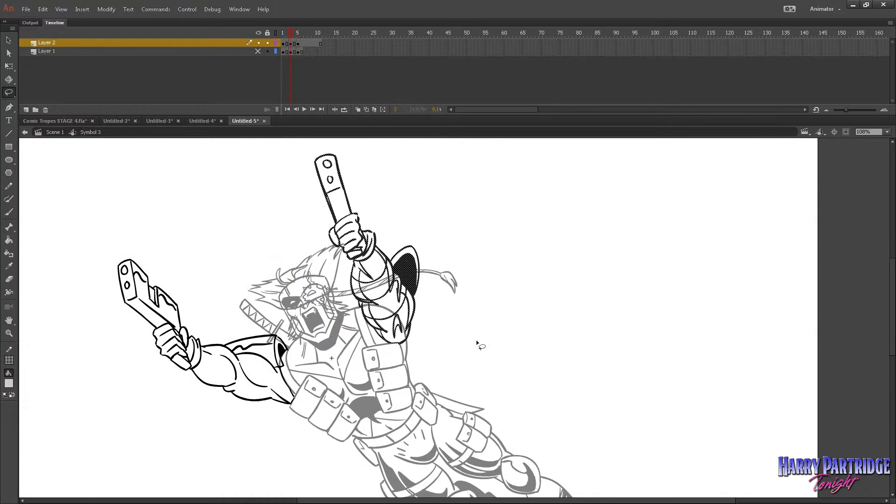
key("Delete")
key("period")
key("period")
mouse_move(456, 244)
left_mouse_down()
mouse_move(329, 175)
mouse_move(439, 379)
left_mouse_up()
key("Delete")
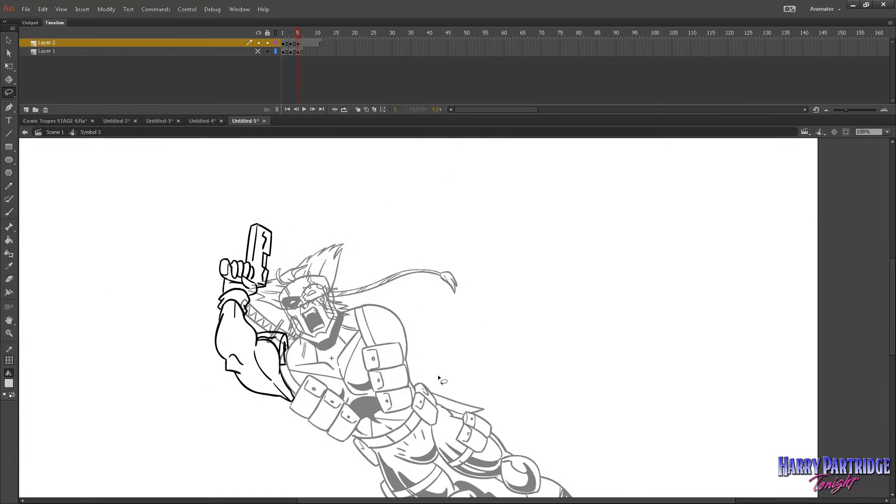
Remove Layer 2's surplus frames after frame 6.
mouse_move(305, 43)
left_mouse_down()
mouse_move(334, 44)
mouse_move(282, 33)
left_mouse_up()
right_click(314, 44)
left_click(342, 103)
Insert two frames in the first drawing on both layers and remove two frames from Layer 2, so only Layer 1 is delayed.
left_click(285, 52)
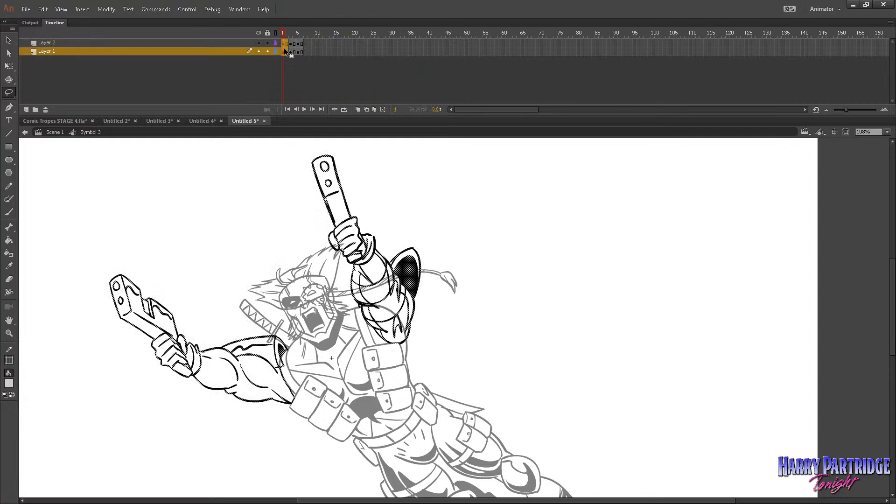
right_click(284, 49)
left_click(284, 36)
left_click(284, 50)
key("comma")
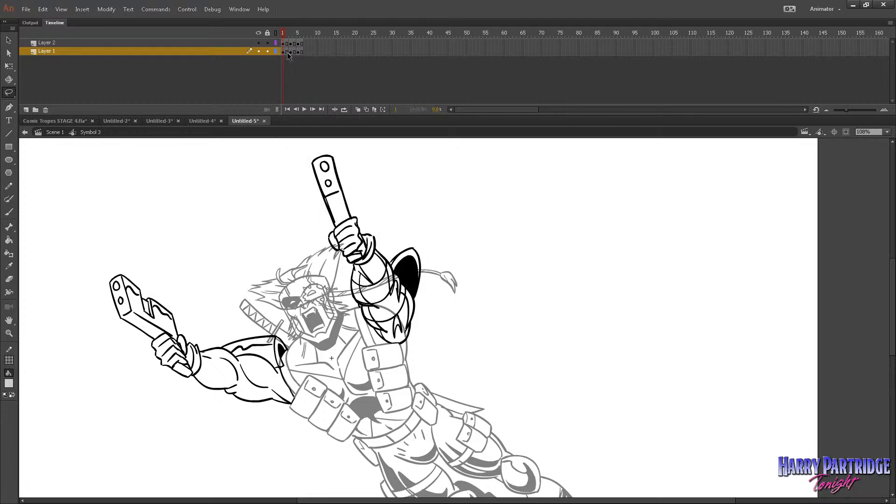
left_click_drag(284, 44, 286, 50)
right_click(284, 48)
left_click(312, 97)
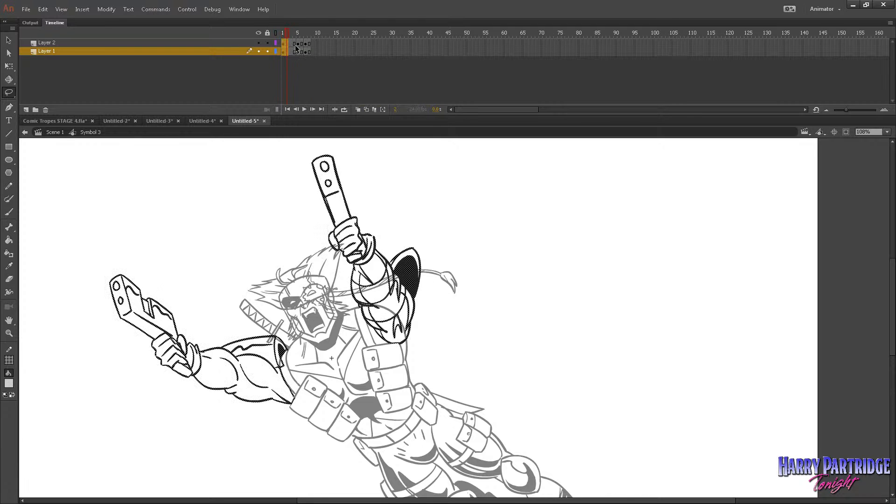
left_click(290, 51)
right_click(292, 43)
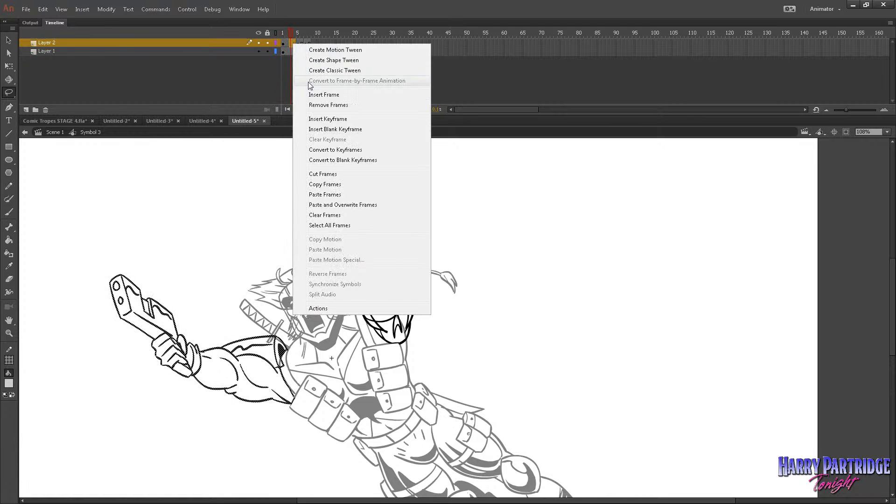
left_click(312, 104)
Reverse frames 3–6 on Layer 2 to swap its second and third arm drawings, and step through the result.
left_click_drag(291, 35, 292, 44)
right_click(294, 44)
left_click(321, 274)
key("comma")
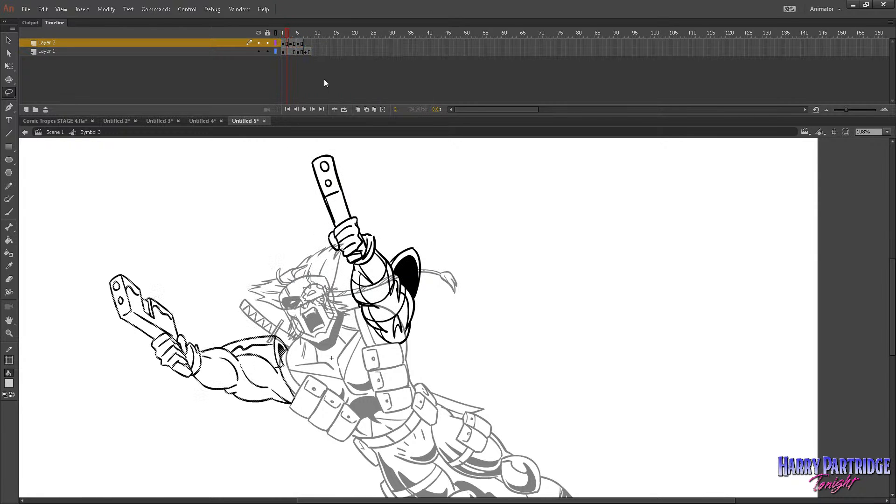
key("period")
key("period")
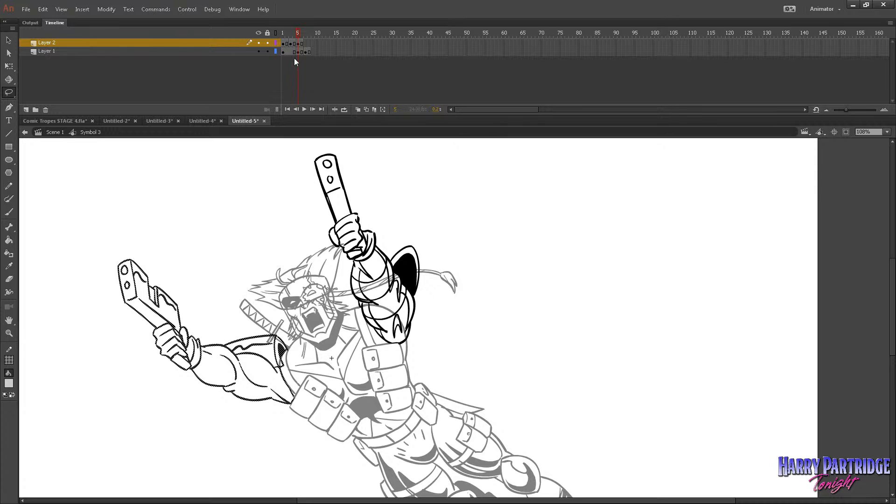
right_click(294, 51)
right_click(284, 43)
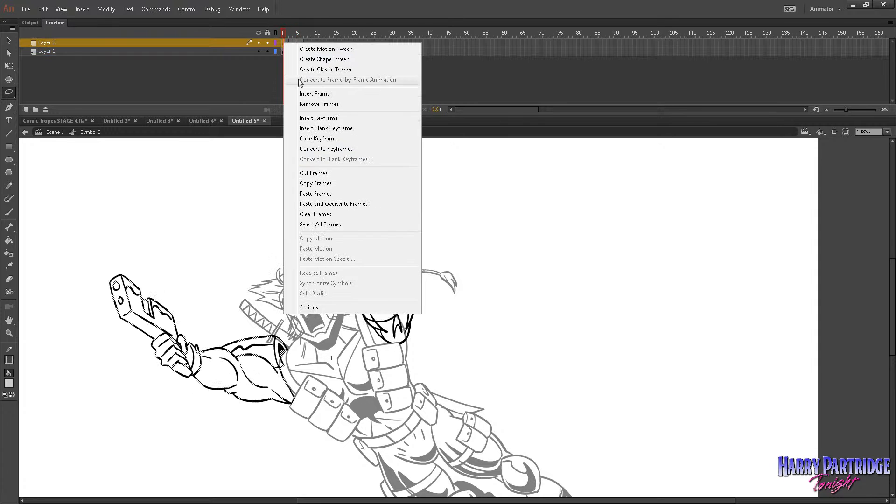
left_click(307, 192)
key("ctrl+z")
Copy Layer 2's first arm drawing, paste it at frame 7 of the same layer and extend it to frame 13.
left_click(285, 44)
right_click(284, 43)
left_click(305, 183)
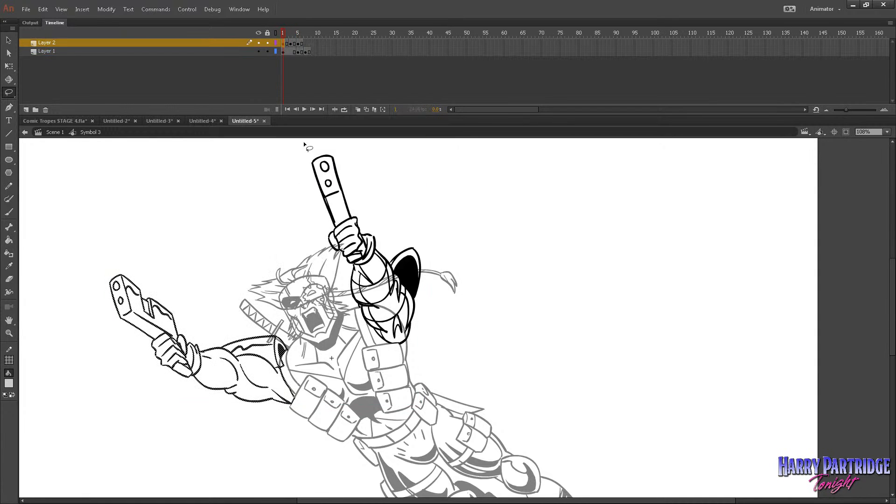
right_click(304, 43)
left_click(340, 194)
right_click(308, 43)
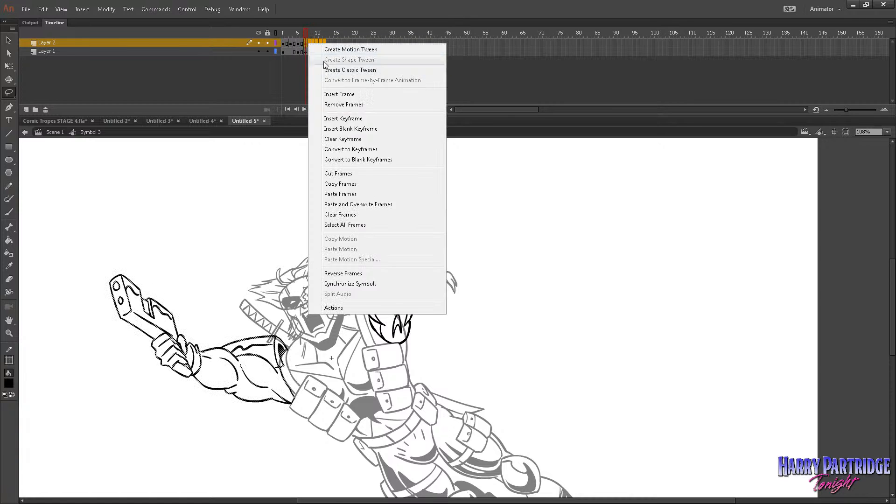
left_click(335, 94)
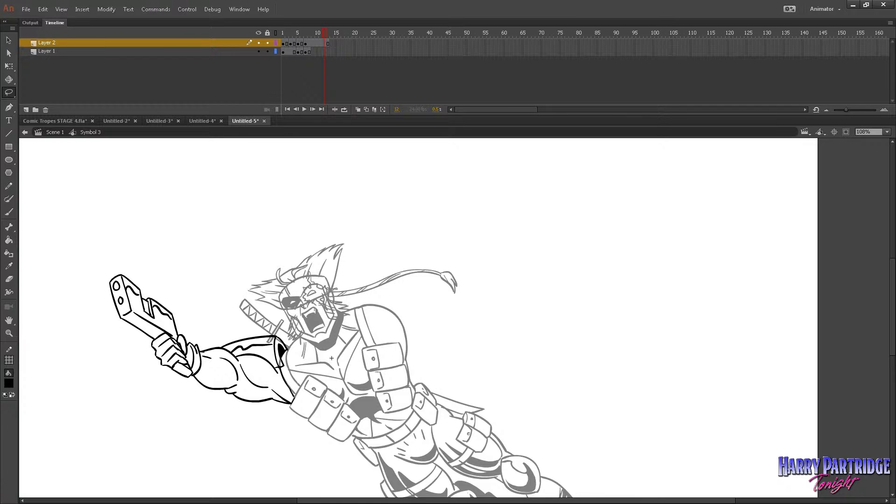
Play back and step through the arms symbol to examine how the two arms are timed against each other.
left_click(293, 51)
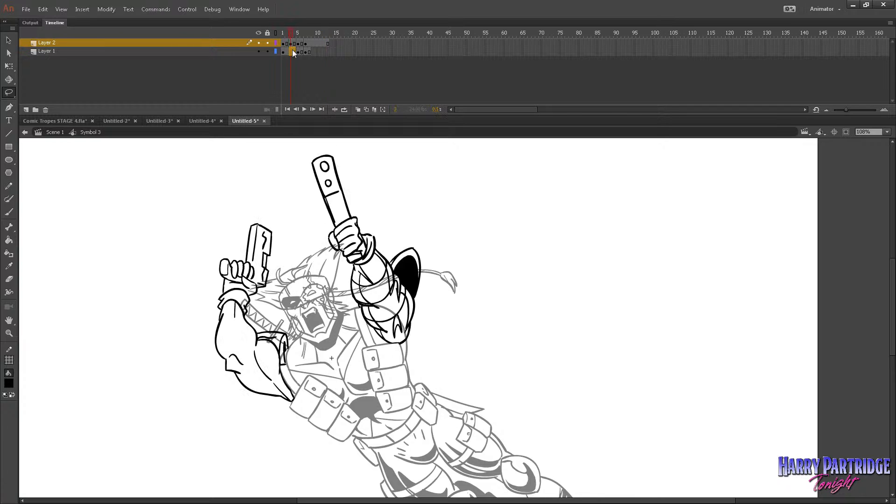
left_click(296, 65)
key("Return")
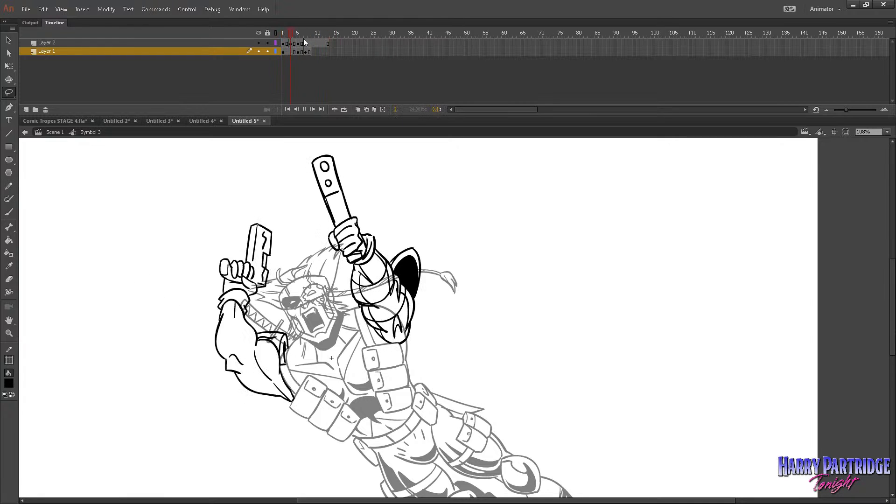
left_click(286, 38)
left_click_drag(287, 37, 283, 37)
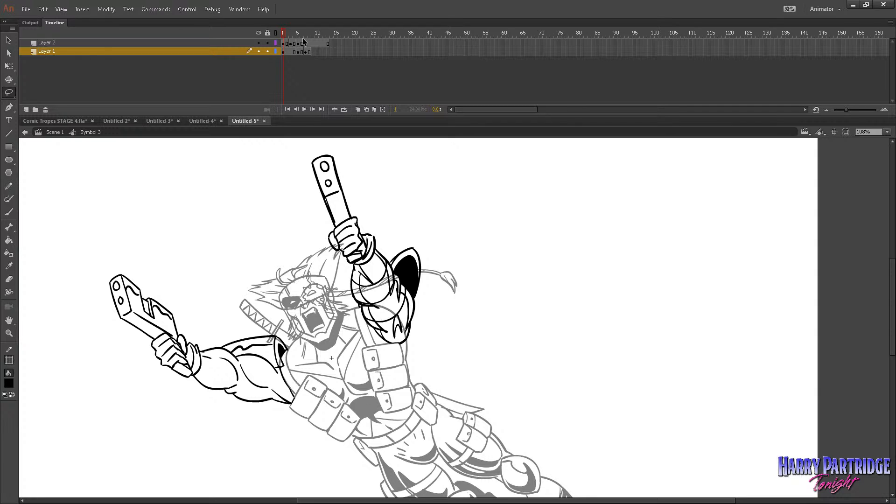
left_click_drag(303, 41, 301, 52)
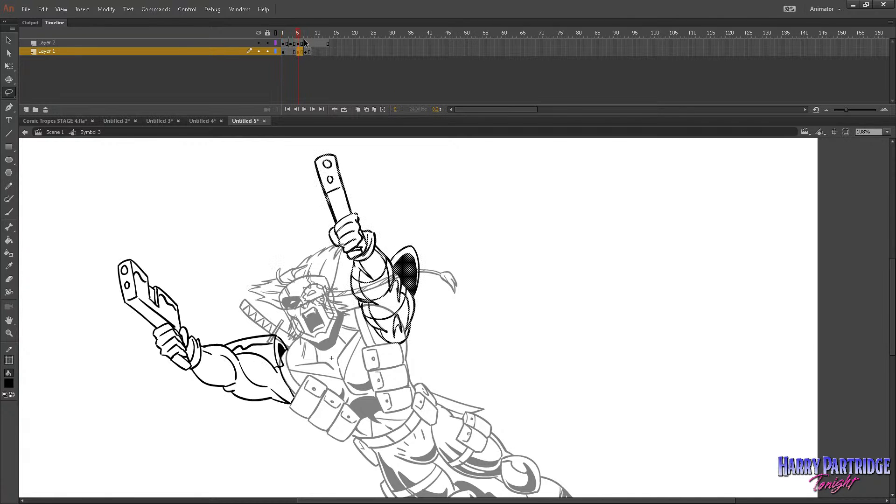
key("Return")
left_click(287, 36)
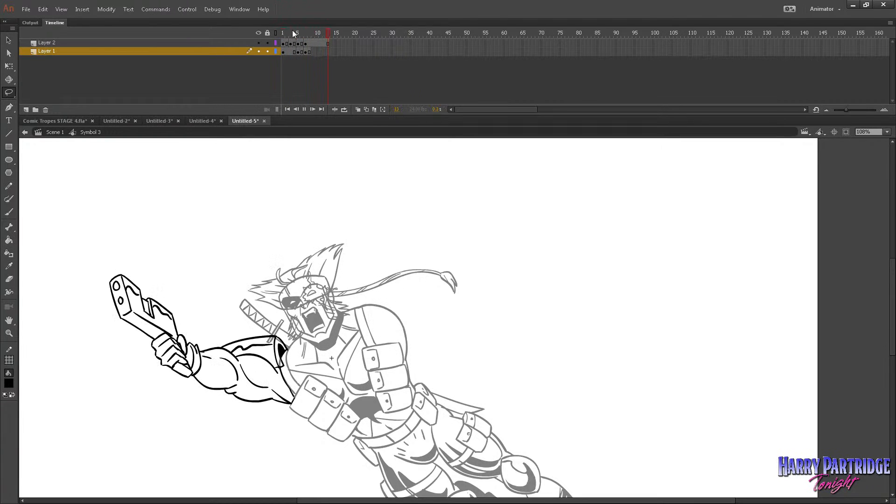
left_click_drag(292, 25, 323, 25)
left_click(294, 35)
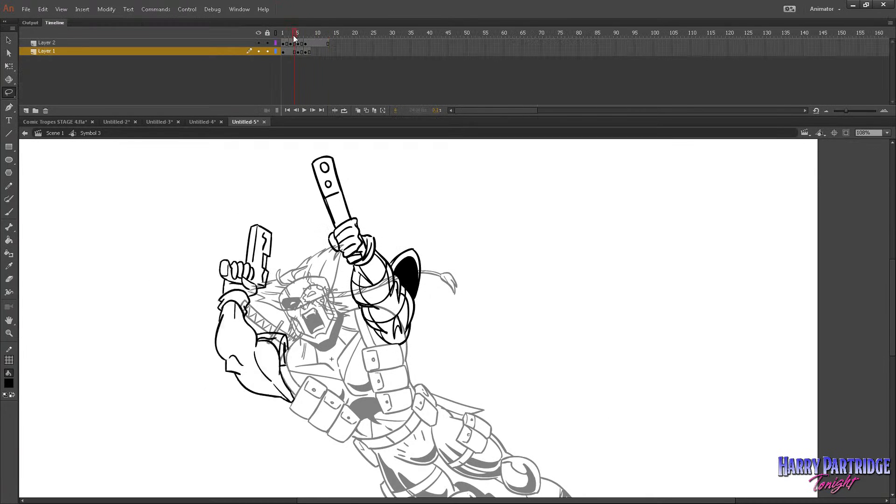
key("comma")
key("comma")
key("period")
key("period")
key("period")
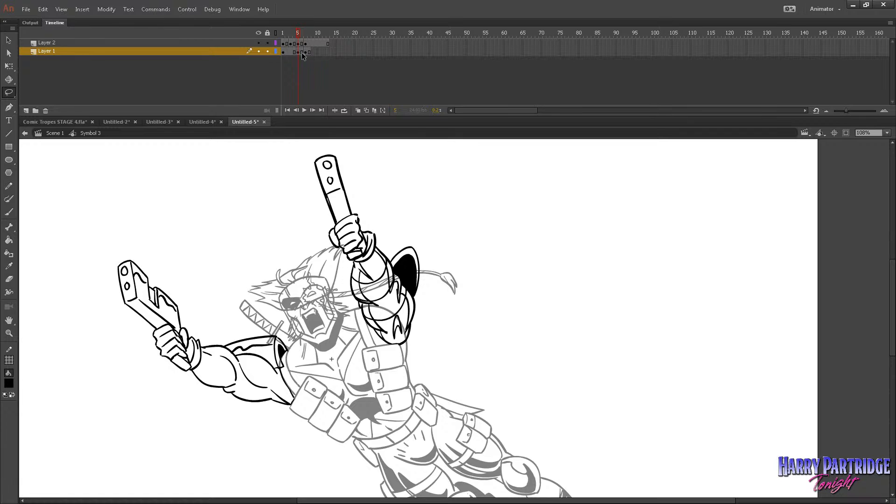
Reverse frames 5–8 on Layer 1 to swap its second and third arm drawings.
right_click(301, 52)
left_click(326, 192)
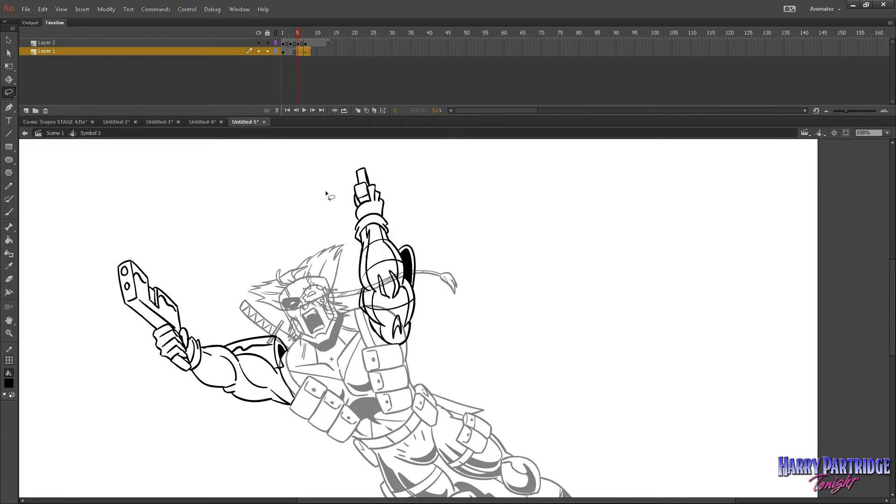
key("comma")
key("comma")
Extend the hold of Layer 1's first arm drawing to frame 6.
left_click(297, 34)
left_click_drag(295, 51, 291, 52)
right_click(292, 52)
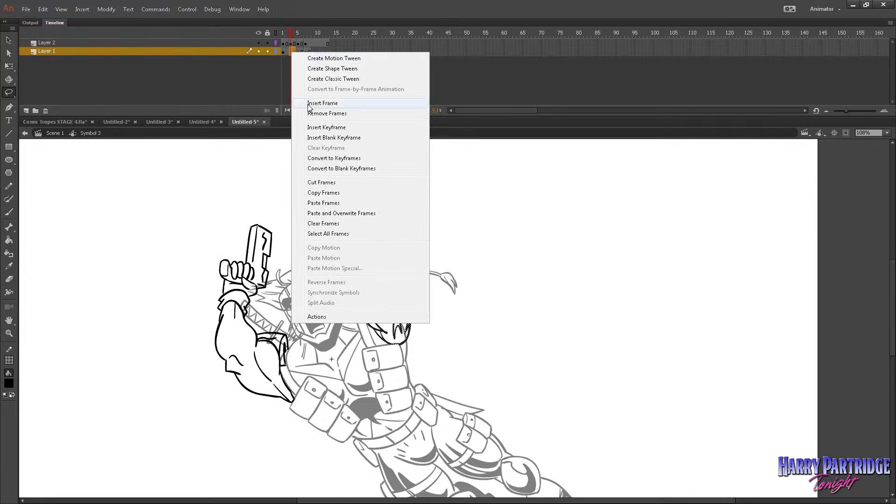
left_click(308, 113)
right_click(292, 50)
left_click(306, 104)
key("F5")
Step through the arm timing and insert one more frame at frame 6 of Layer 1.
left_click(284, 35)
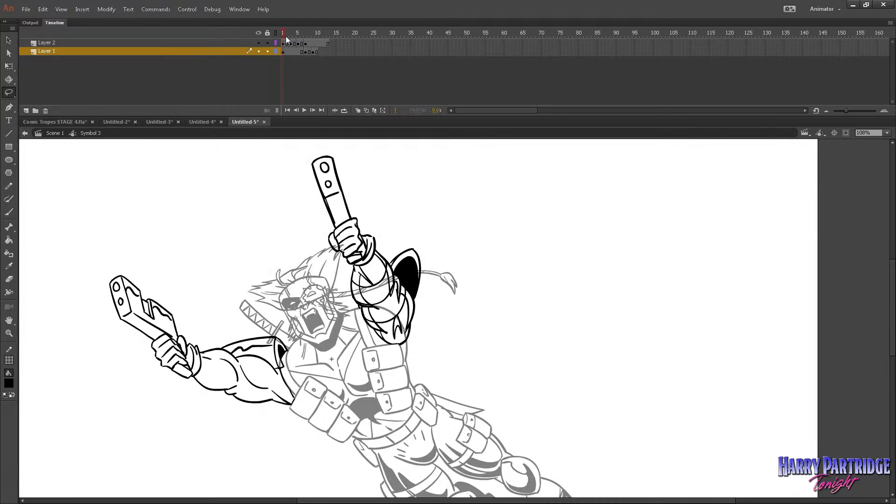
key("period")
key("period")
key("period")
key("period")
right_click(302, 51)
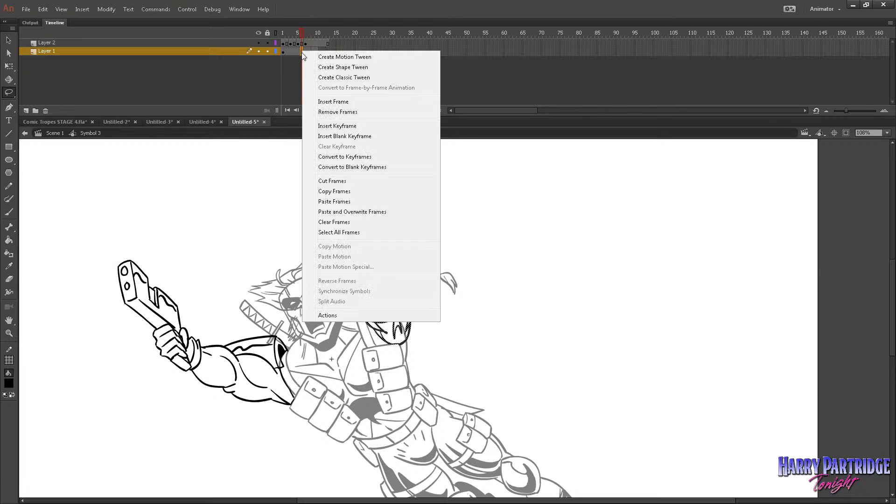
left_click(315, 103)
key("period")
key("period")
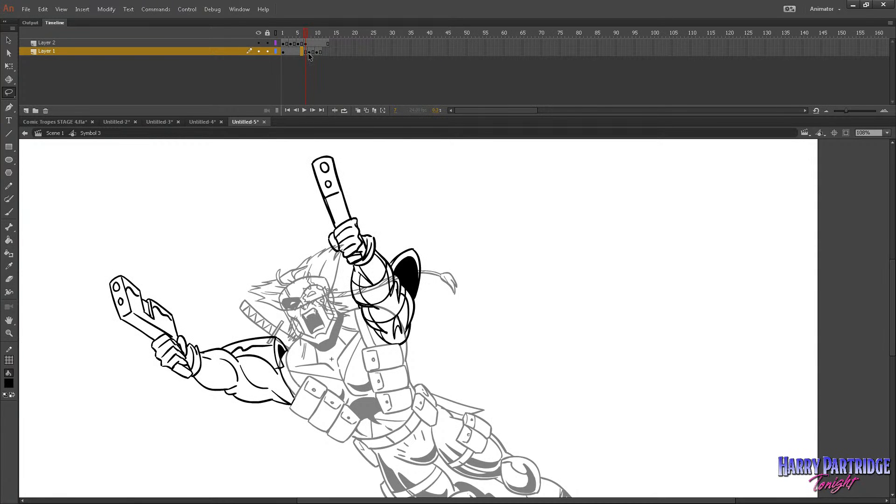
key("period")
Remove frames 12–13, which run past the end of Layer 1, from Layer 2.
left_click(327, 52)
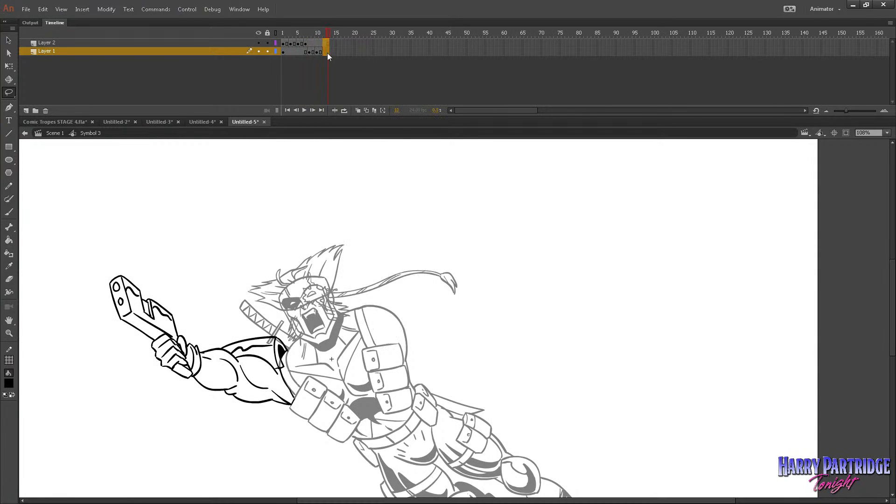
right_click(328, 51)
left_click(358, 98)
Remove frame 1 from both arm layers and play back the symbol.
right_click(283, 51)
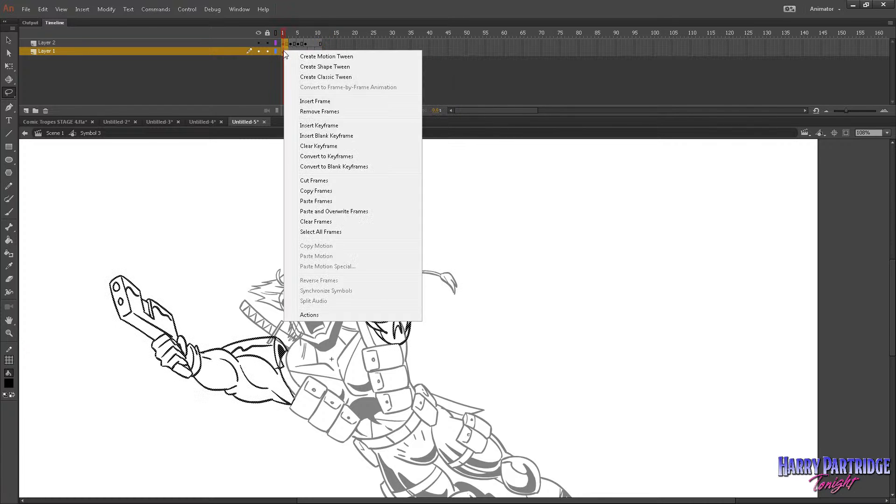
key("Escape")
left_click_drag(283, 42, 283, 50)
right_click(283, 50)
left_click(312, 111)
key("Return")
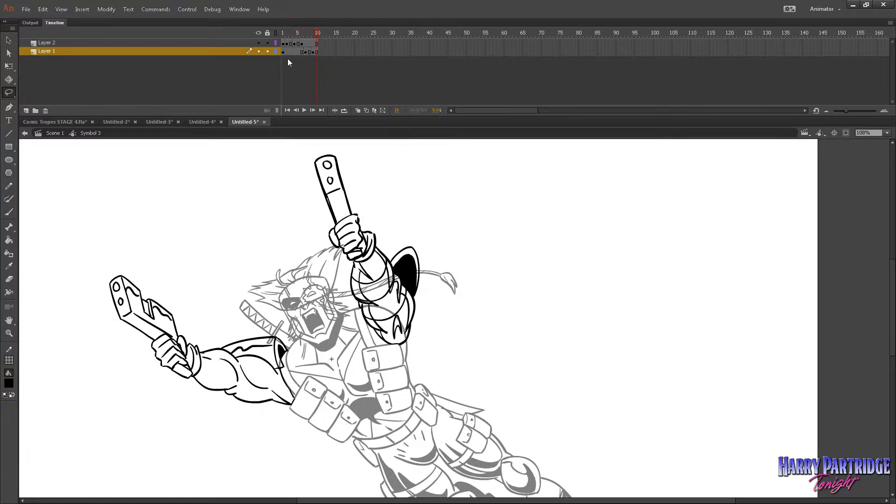
Remove frame 6 and then frame 1 from both arm layers, and play back the shortened loop.
right_click(302, 52)
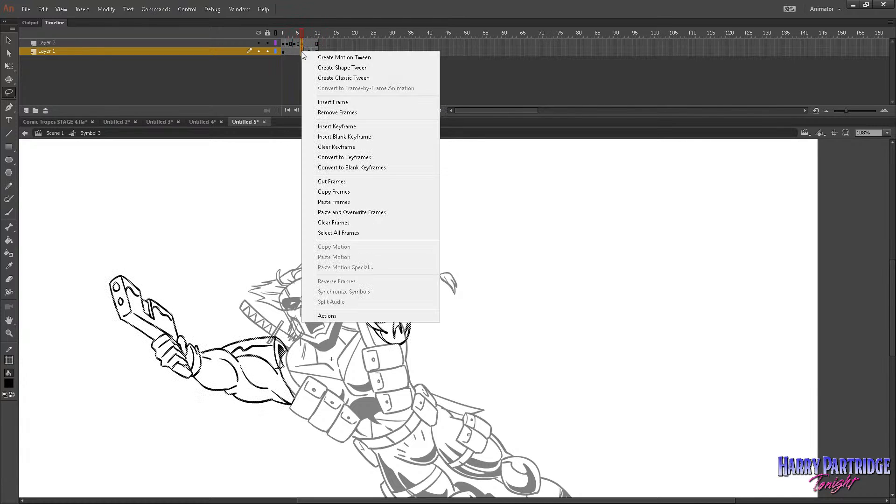
left_click(319, 113)
left_click_drag(283, 42, 283, 51)
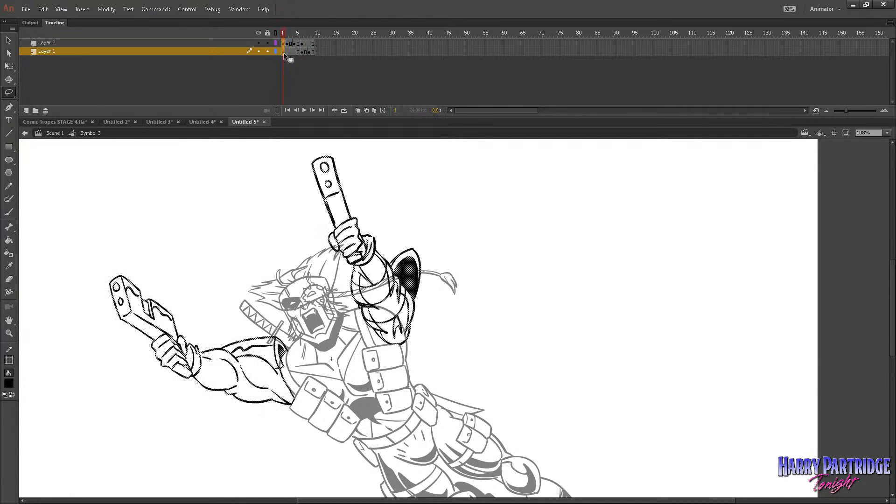
right_click(283, 52)
left_click(310, 105)
key("Return")
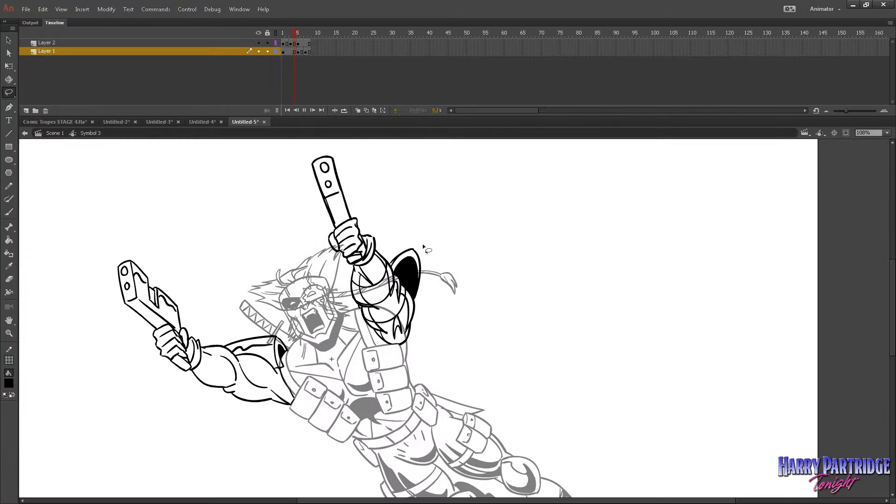
Return to Scene 1 and play the main timeline to check the arms loop on the whole character.
left_click(9, 333)
left_click(381, 288)
left_click(427, 293)
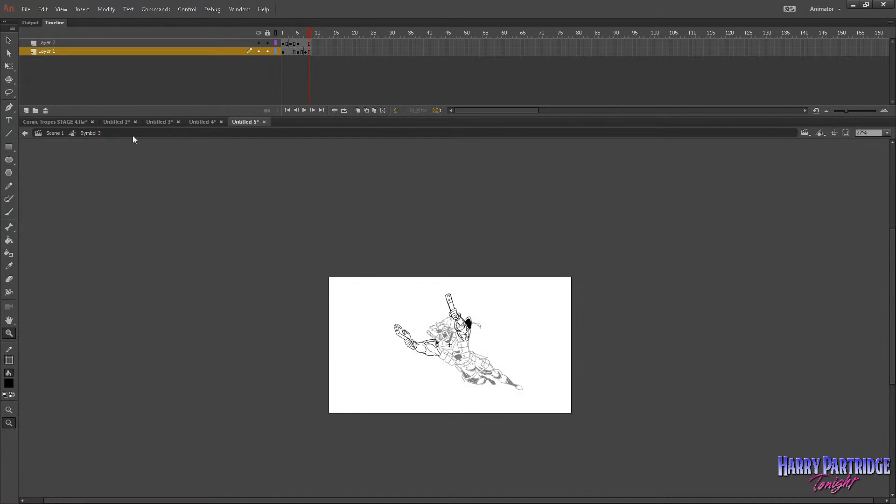
left_click(55, 133)
left_click_drag(425, 261, 690, 413)
key("Return")
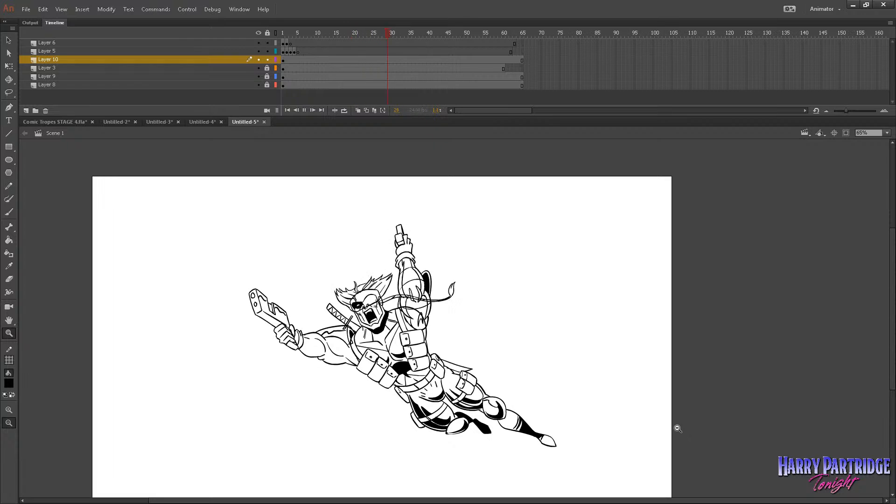
left_click_drag(664, 212, 316, 426)
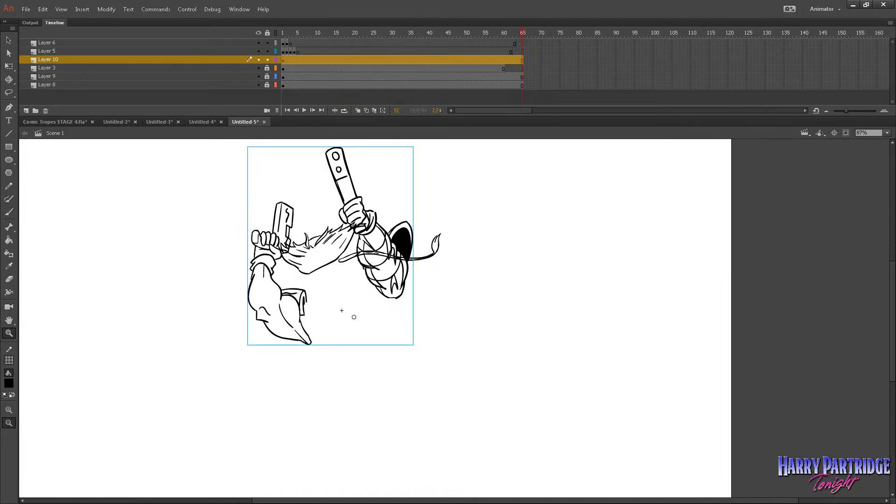
Play back the main timeline to check the character's loops and return to frame 1.
left_click(287, 32)
key("Return")
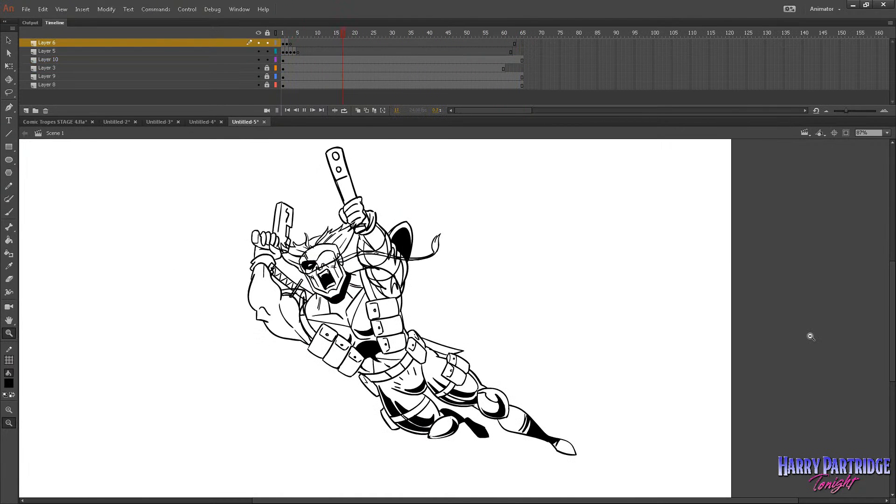
key("Return")
left_click(284, 31)
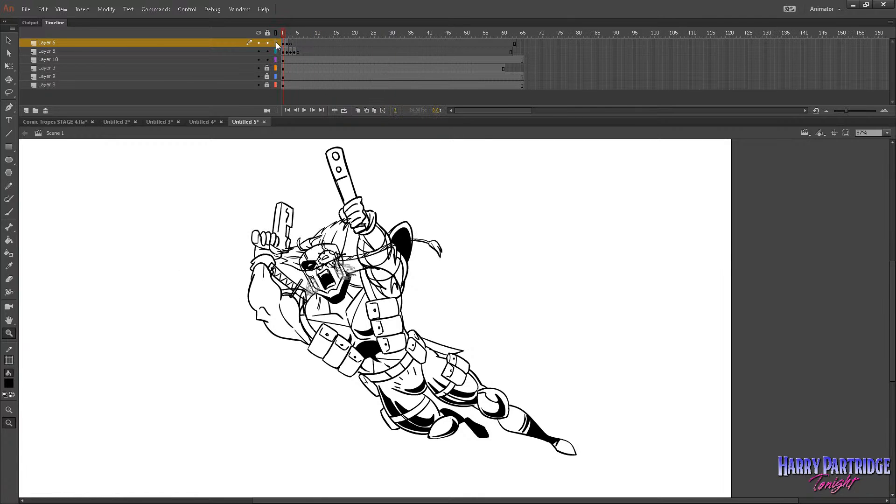
Identify the eye drawing on Layer 5 with outline display and copy that layer's frames 1–4.
left_click(275, 50)
left_click(275, 51)
left_click(276, 51)
left_click_drag(294, 52, 283, 51)
right_click(283, 51)
left_click(322, 195)
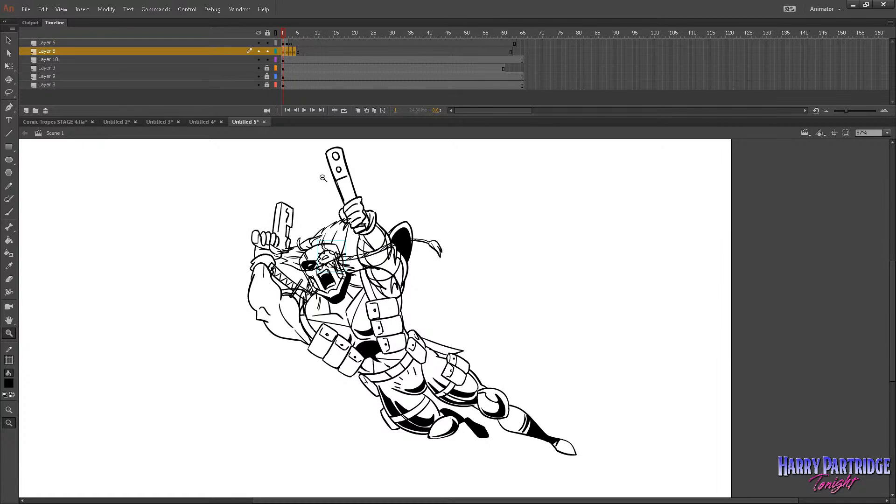
Add a layer above Layer 5, brush a small placeholder X beside the character and convert it to a symbol.
left_click(27, 110)
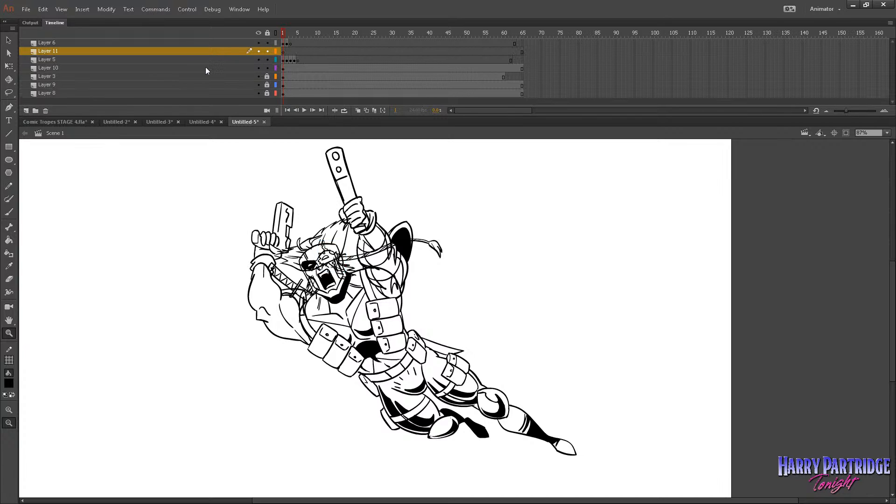
key("b")
left_click_drag(447, 275, 469, 259)
left_click_drag(451, 261, 474, 278)
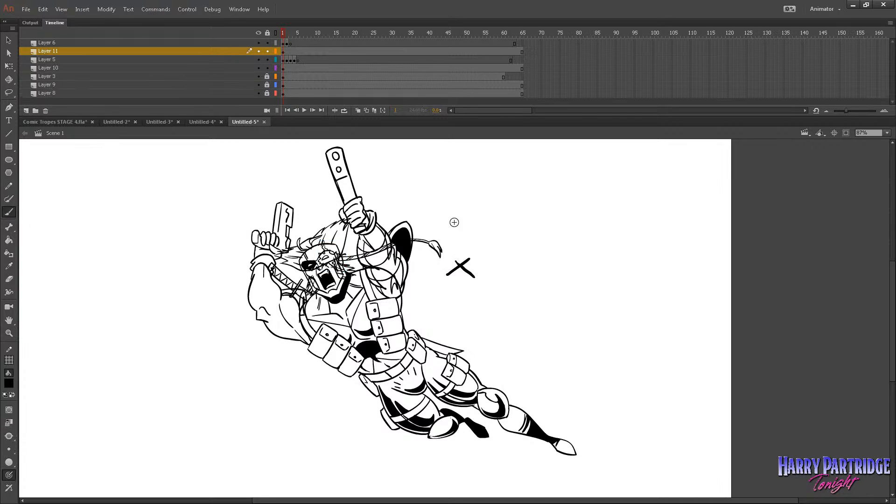
left_click(282, 51)
left_click(106, 9)
left_click(133, 34)
left_click(460, 267)
key("v")
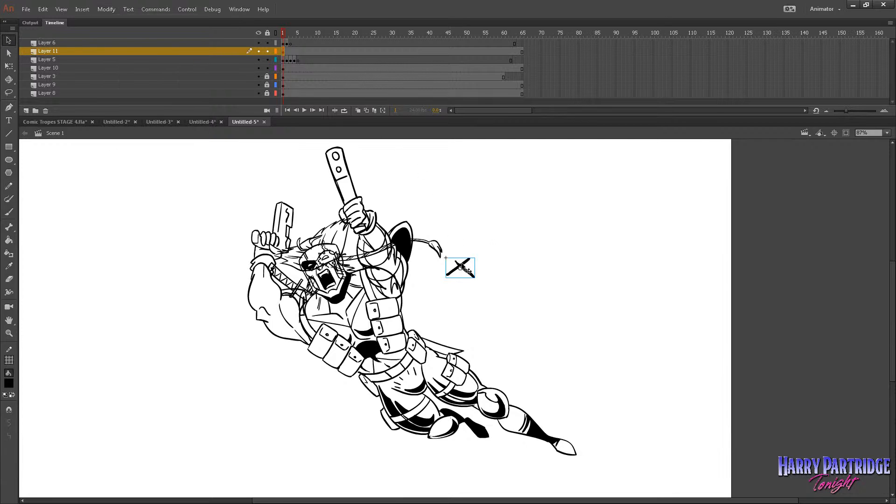
Paste the copied eye frames into the placeholder X symbol's first frame and return to Scene 1.
double_click(460, 268)
right_click(284, 43)
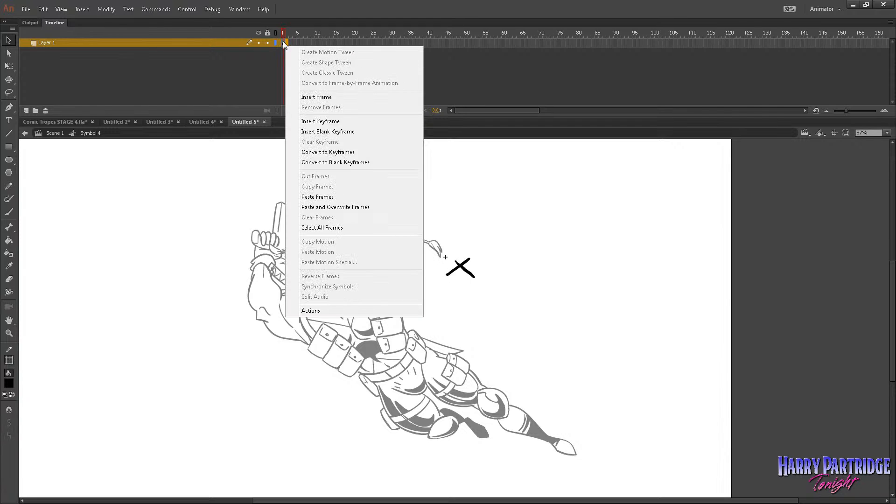
left_click(320, 193)
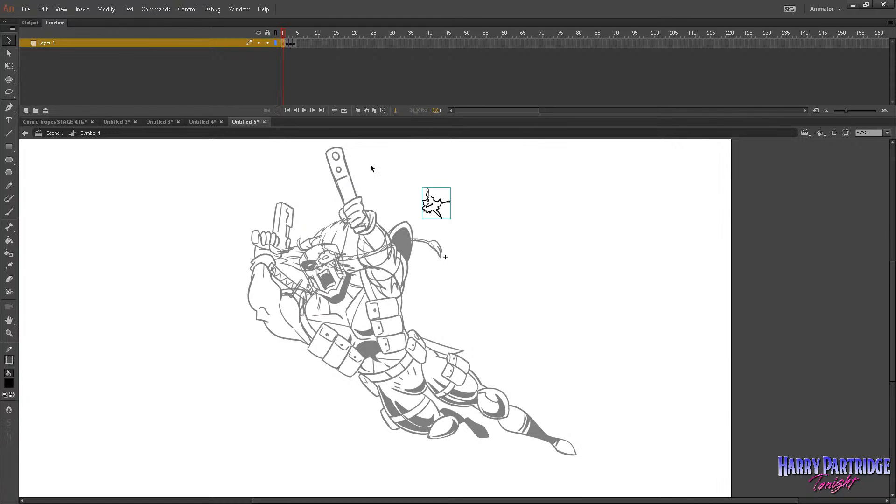
left_click(64, 134)
Move the eye symbol onto the face to match the Layer 5 drawing, and delete Layer 5.
left_click(276, 51)
left_click(276, 52)
left_click(275, 60)
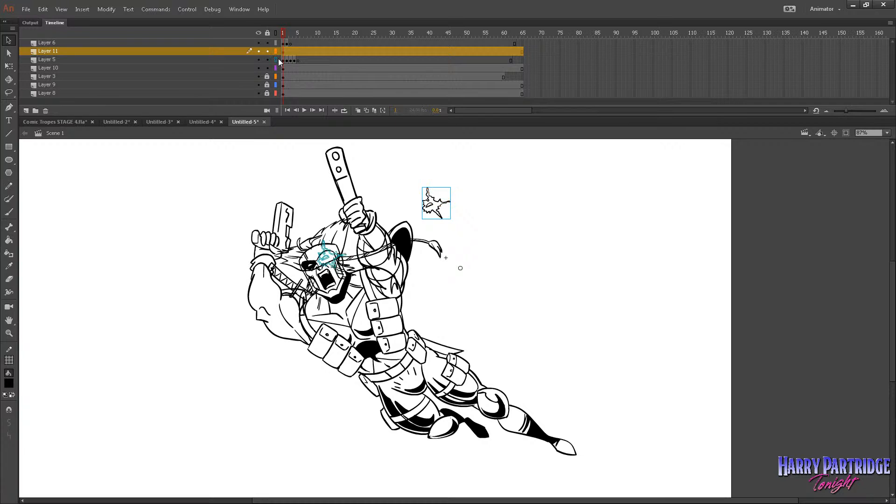
left_click_drag(436, 202, 336, 254)
left_click(409, 194)
left_click(243, 59)
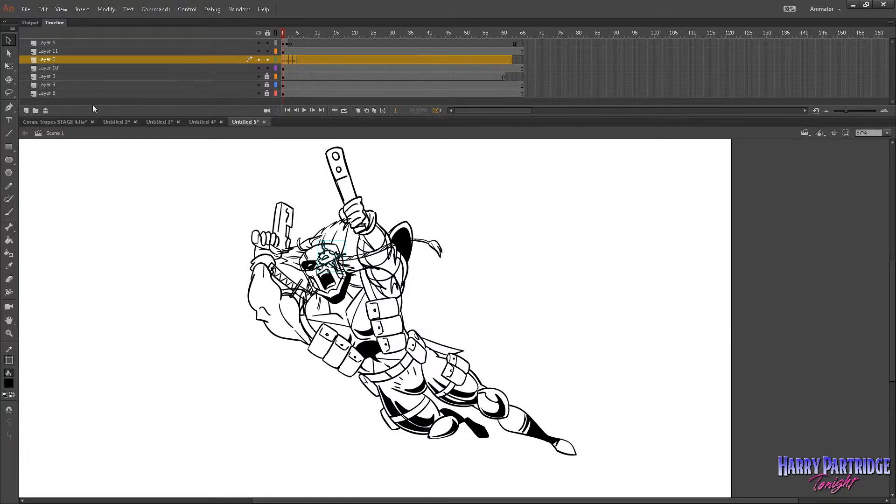
left_click(45, 112)
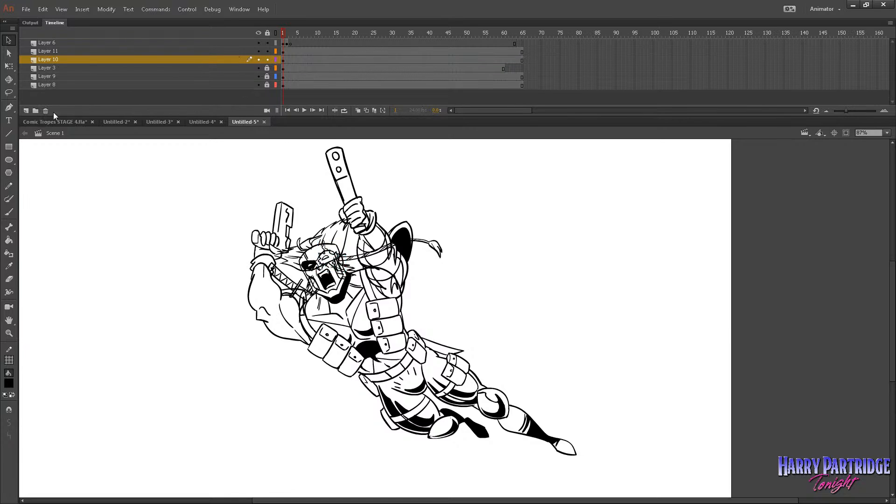
Cut the cheek-tuft frames 1–2 from Layer 6 and undo the cut to restore the originals.
key("z")
left_click_drag(321, 176, 513, 334)
left_click(284, 43)
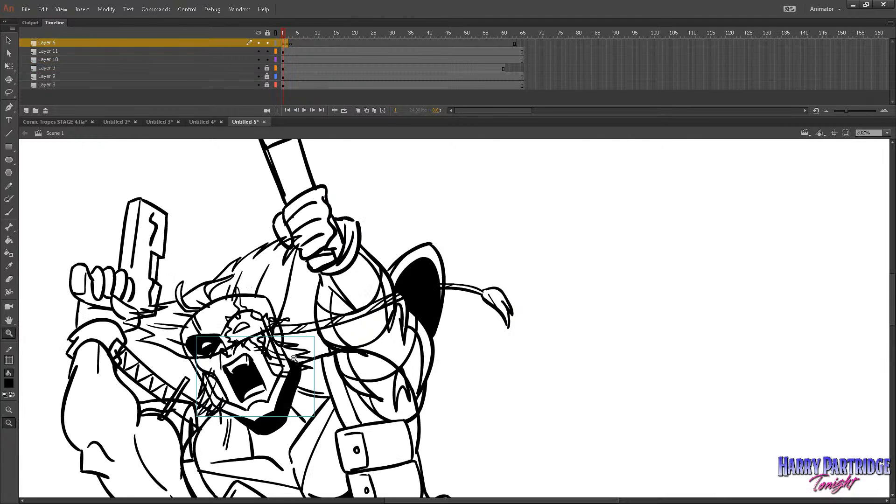
right_click(296, 356)
left_click(287, 95)
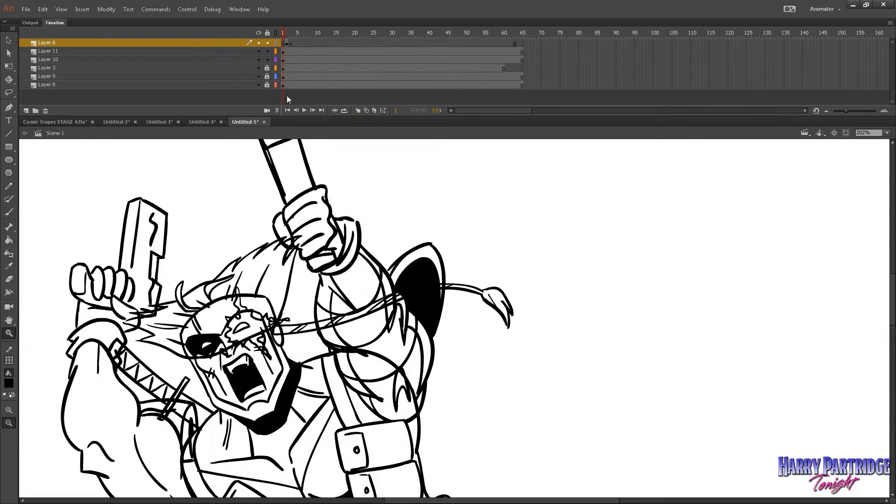
left_click(285, 43)
left_click_drag(283, 43, 286, 44)
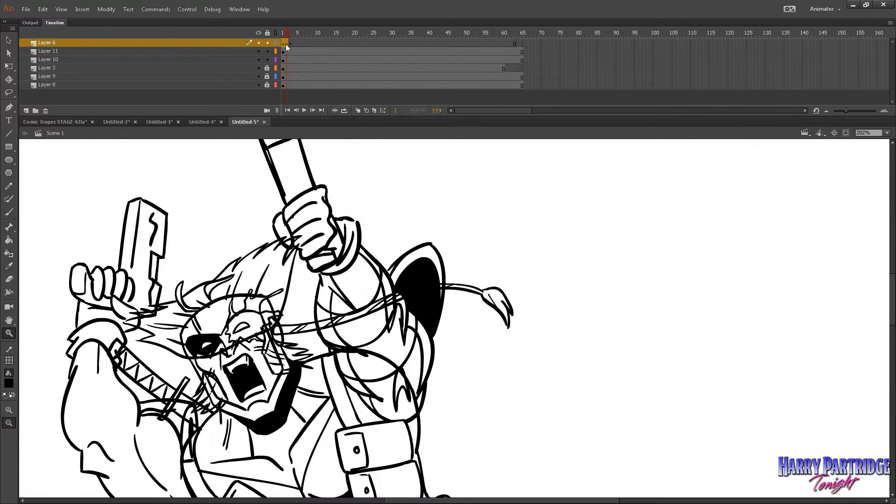
right_click(285, 44)
left_click(304, 175)
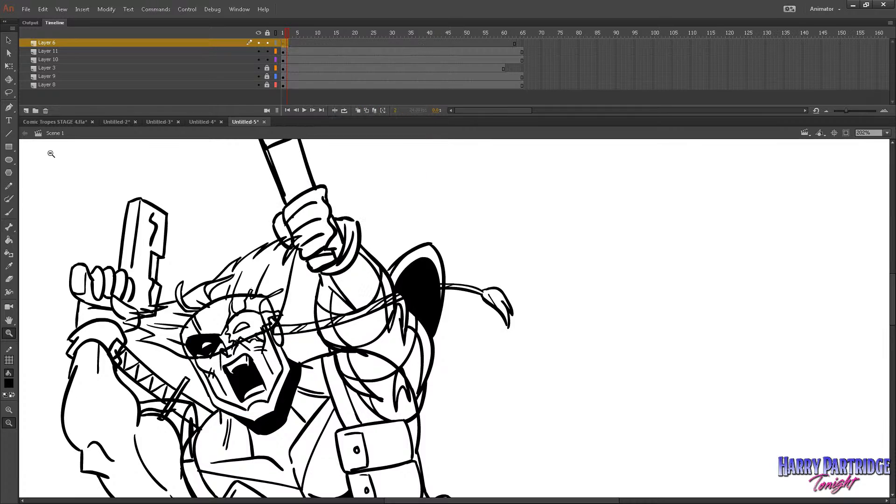
left_click(9, 213)
key("ctrl+z")
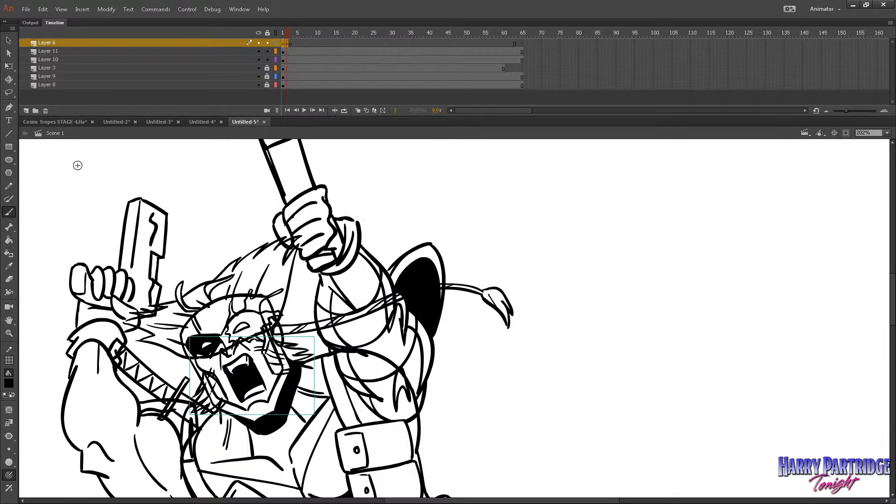
Add a layer above Layer 6 with the other layers locked, brush a placeholder mark and convert it to a symbol.
left_click(258, 83)
left_click(26, 110)
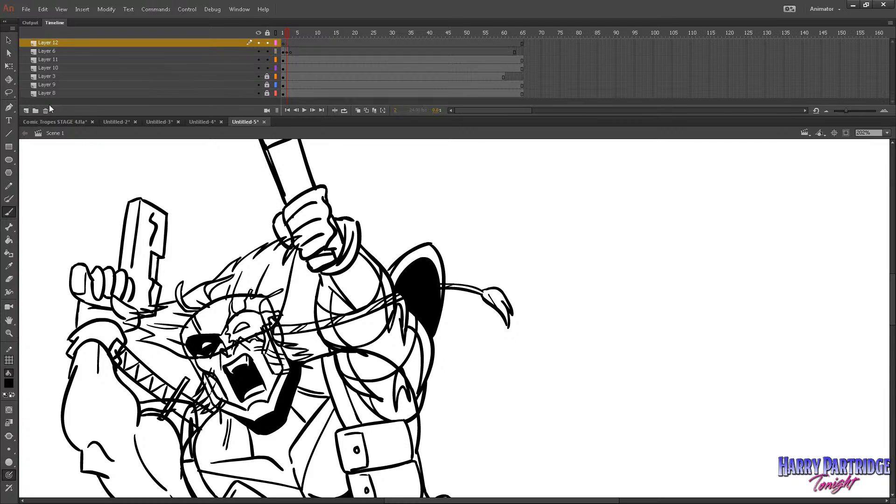
mouse_move(164, 204)
left_mouse_down()
mouse_move(192, 196)
mouse_move(202, 210)
left_mouse_up()
left_click(290, 43)
left_click(97, 6)
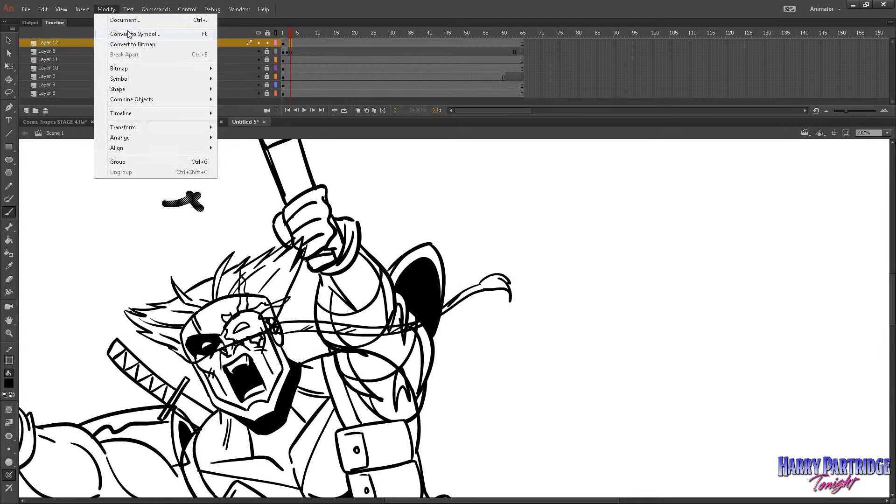
left_click(308, 99)
key("Return")
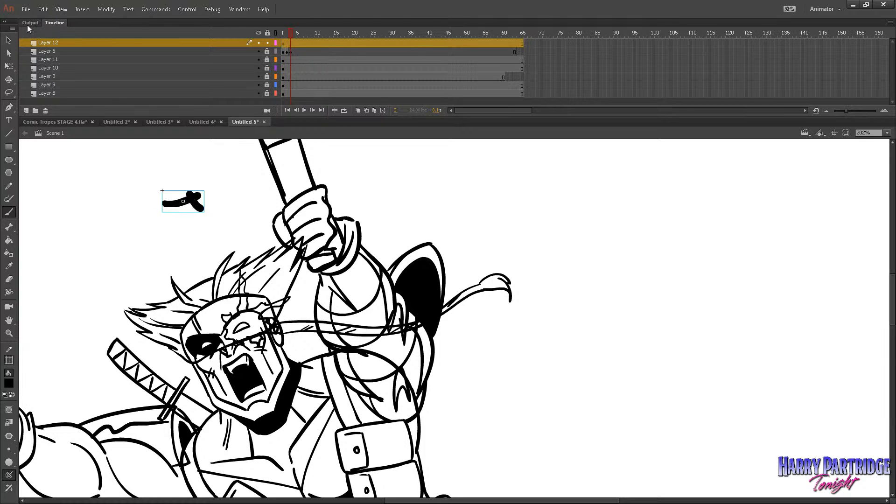
Paste the cut cheek-tuft frames into the new placeholder symbol's first frame and return to Scene 1.
left_click(8, 40)
double_click(192, 200)
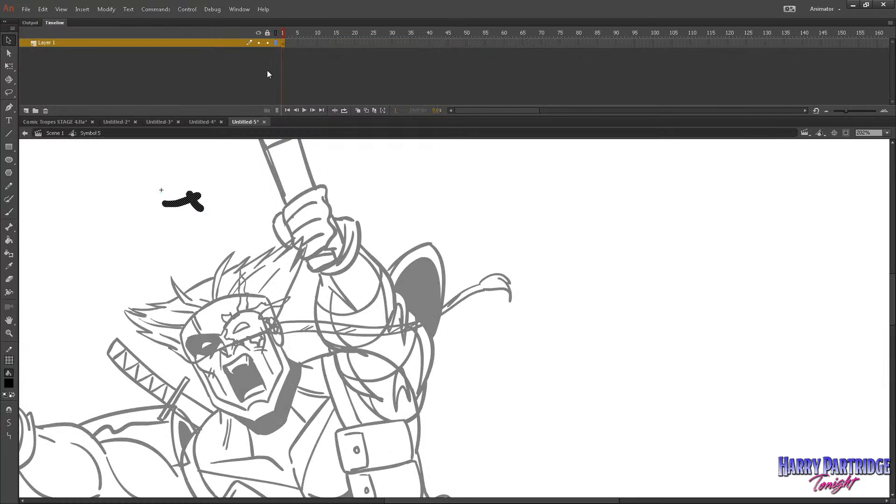
right_click(284, 43)
left_click(307, 194)
left_click(62, 134)
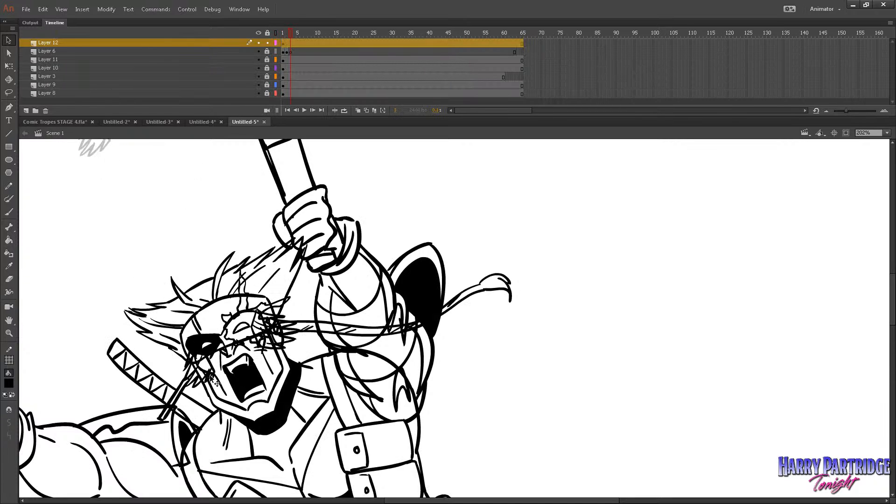
Nudge the cheek-tuft symbol on frame 1 until it lines up with the original tufts on Layer 6.
left_click(286, 32)
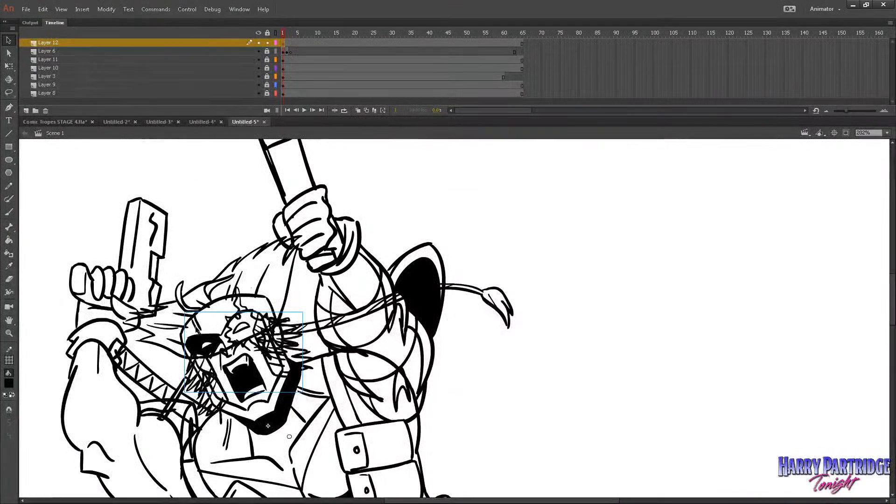
left_click(207, 351)
key("shift+Right")
key("shift+Down")
key("shift+Down")
key("Left")
key("Left")
key("Left")
key("Left")
key("Left")
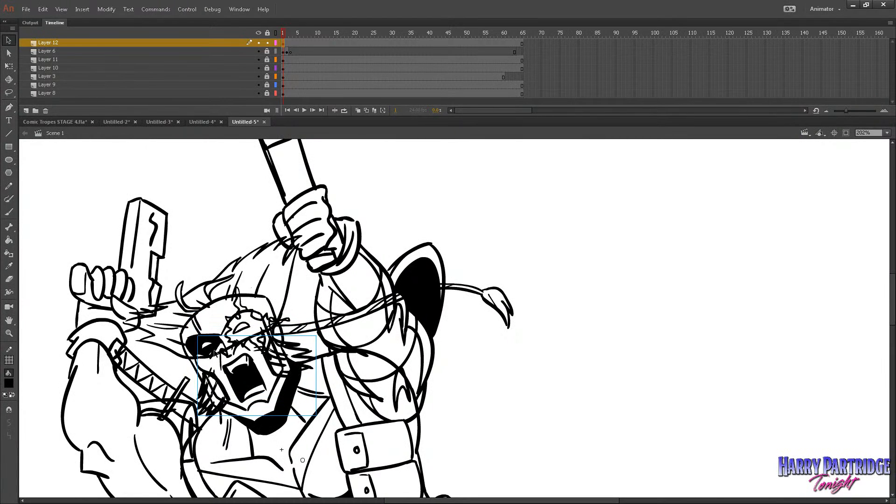
key("Down")
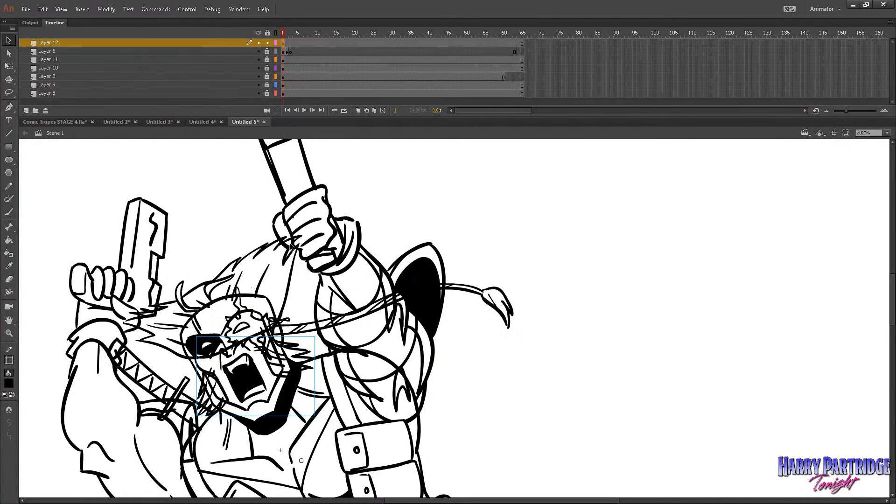
Delete Layer 6 with the original cheek tufts and play back the main timeline.
left_click(221, 52)
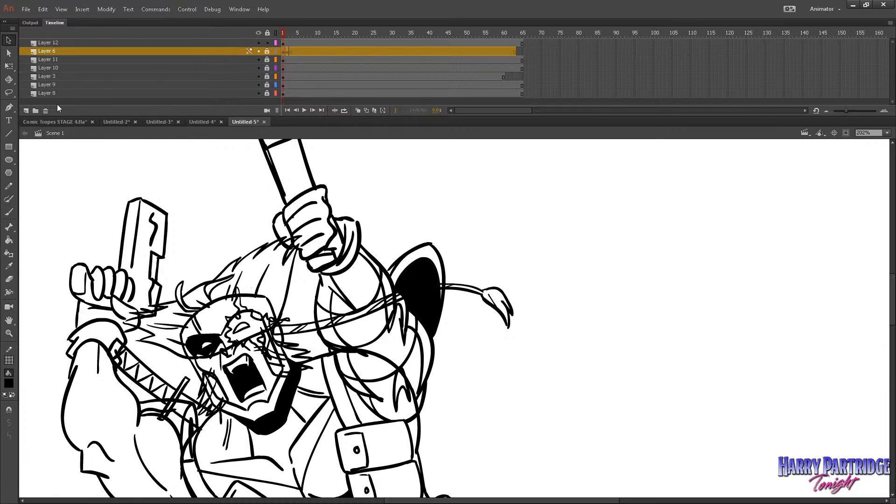
left_click(45, 111)
key("Return")
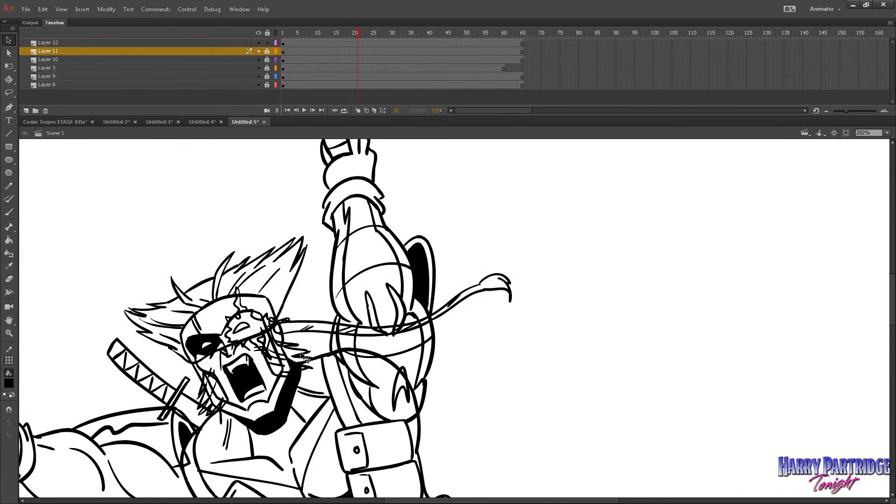
Extend the end of the cheek-tuft symbol's timeline by a frame, play the loop and return to Scene 1.
double_click(306, 358)
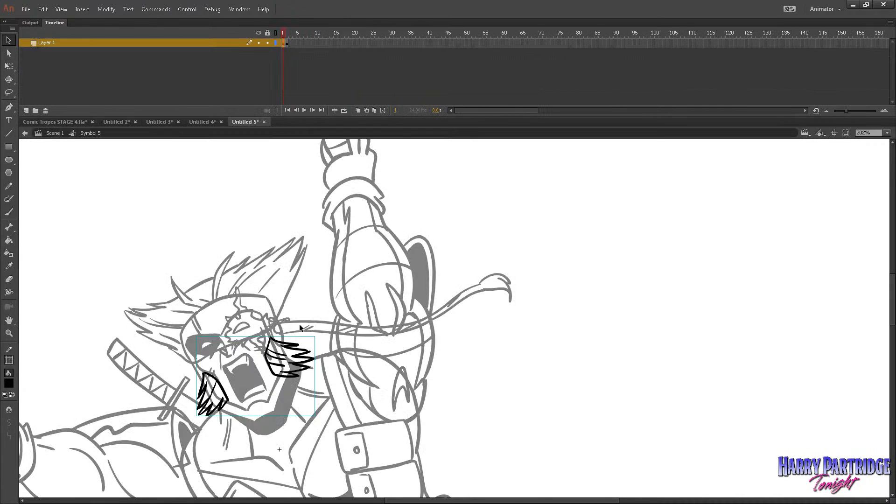
left_click(293, 43)
key("F5")
key("Return")
left_click(63, 133)
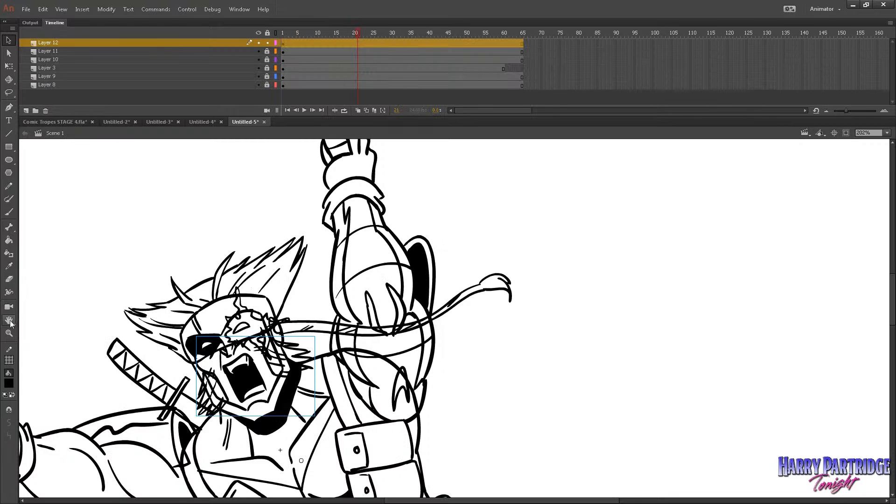
Play the main timeline with the whole stage in view, and check the character's looping parts up close.
left_click(9, 333)
left_click_drag(231, 341, 276, 348)
left_click(410, 369)
left_click(410, 368)
left_click(410, 370)
left_click(411, 371)
left_click(411, 370)
left_click(411, 370)
key("Return")
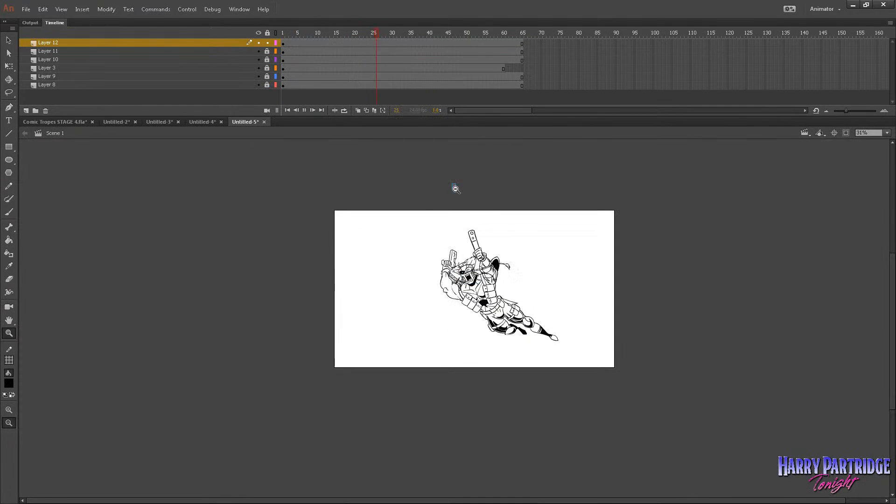
left_click_drag(454, 187, 521, 374)
left_click_drag(416, 215, 644, 468)
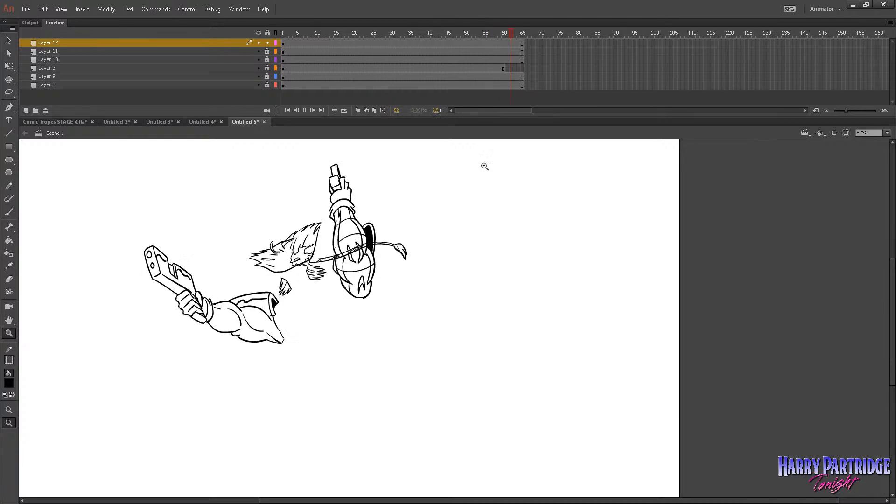
Show the arms on Layer 10 as outlines, lock Layer 12 and select the eye symbol on Layer 11 at frame 1.
left_click(281, 33)
left_click(276, 60)
left_click(275, 51)
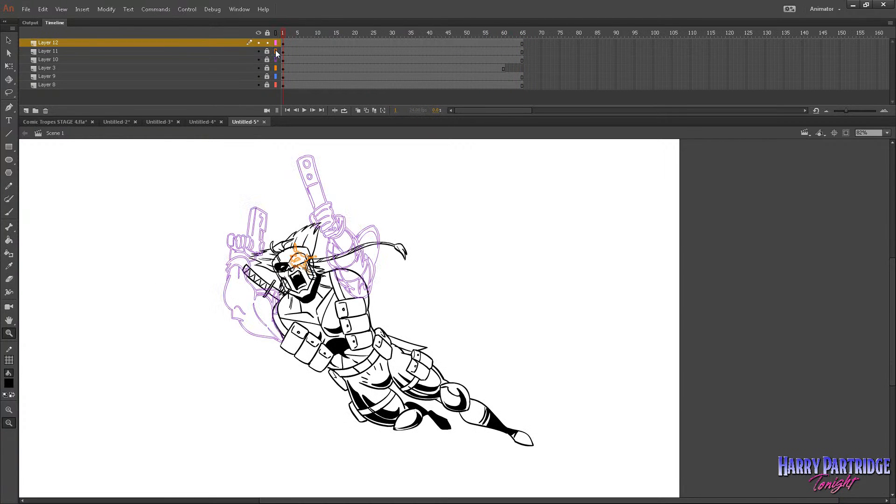
left_click(267, 43)
left_click(276, 52)
left_click(283, 51)
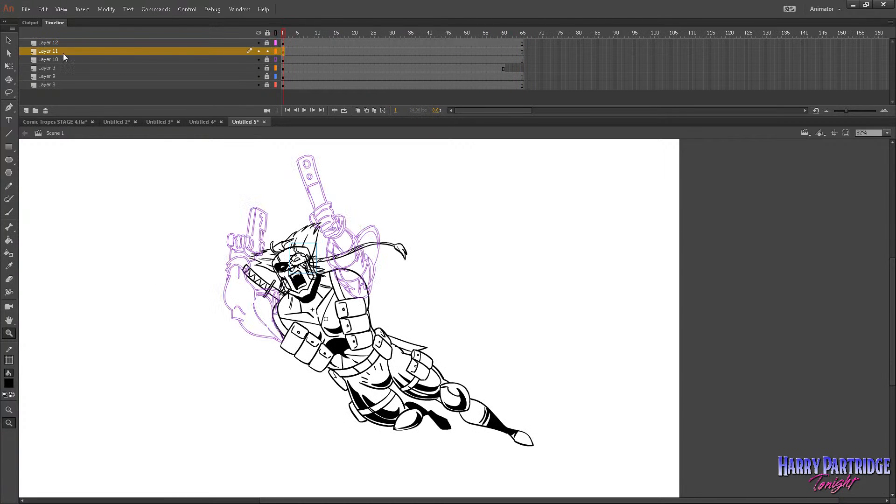
Scrub through the frames inside the eye symbol and play the main timeline in Scene 1.
key("v")
double_click(304, 263)
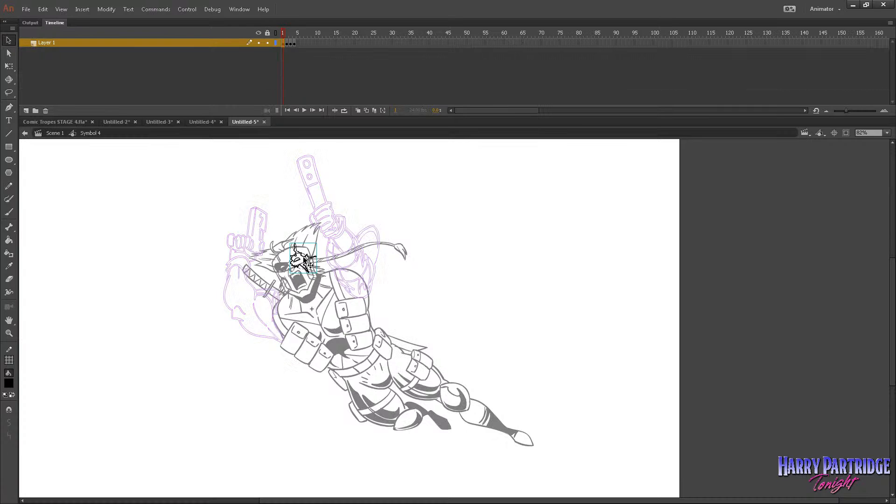
left_click(292, 33)
mouse_move(297, 36)
left_mouse_down()
mouse_move(306, 35)
mouse_move(290, 34)
left_mouse_up()
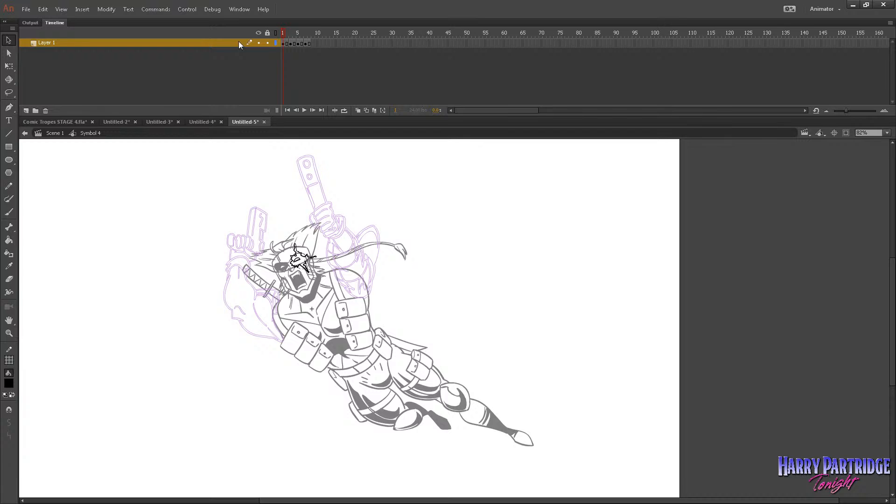
left_click(71, 133)
key("Return")
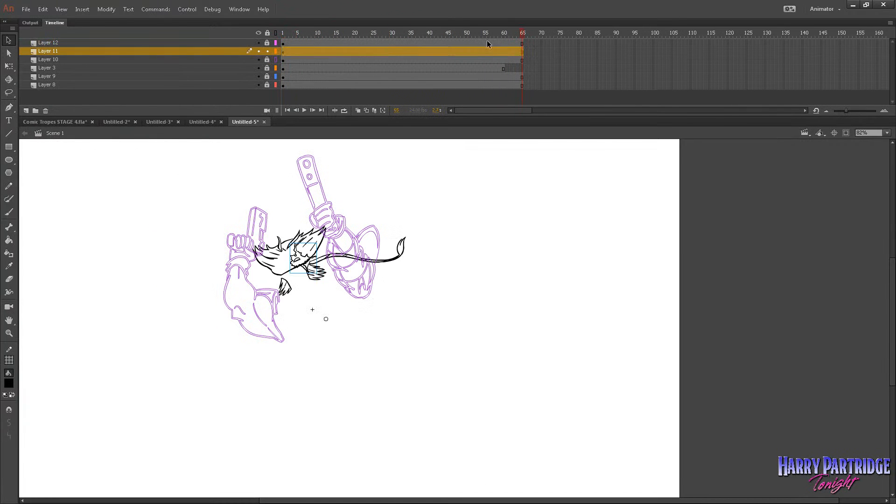
Remove all frames from frame 56 onward across every layer of the main timeline.
left_click_drag(486, 44, 544, 85)
right_click(515, 66)
left_click(541, 126)
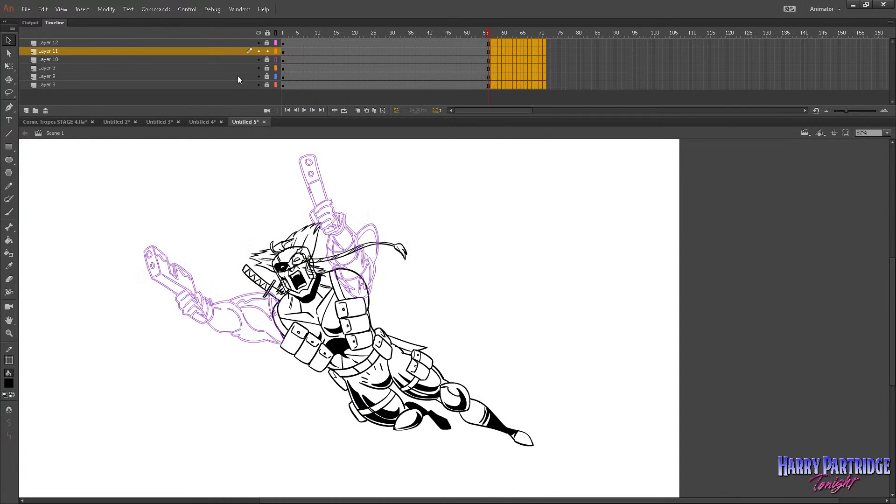
Save the document as Untitled-5.fla in the Comic Tropes Intro + Shotblast Stuff folder.
left_click(25, 9)
left_click(37, 109)
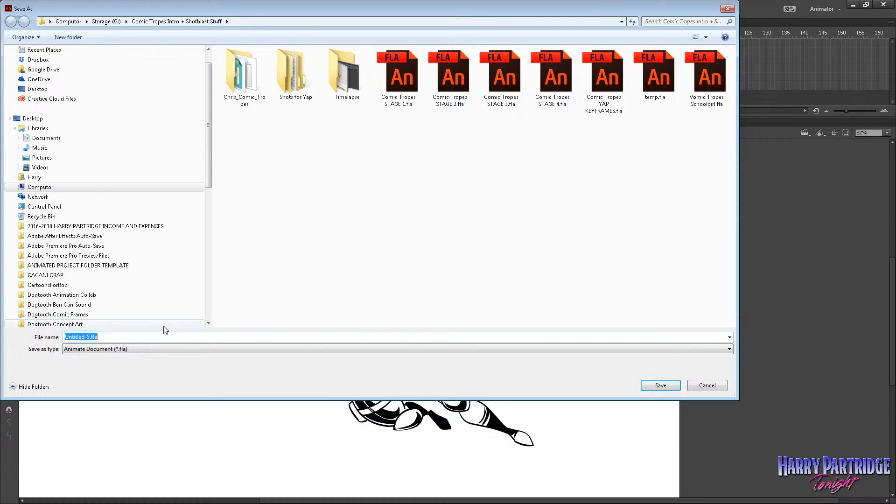
key("Escape")
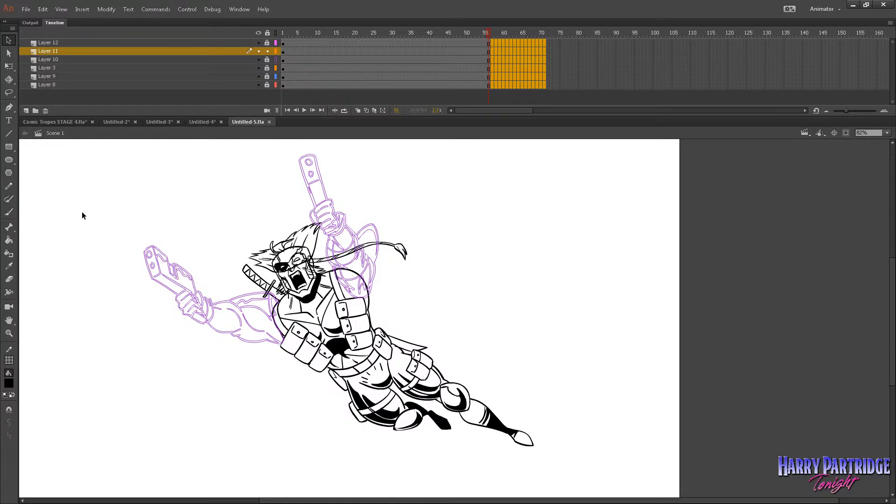
Turn off outline display for the arms on Layer 10 and return to frame 1.
left_click(275, 60)
left_click(283, 33)
Switch to Comic Tropes STAGE 4.fla, unmute its sounds and review the intro animation from the beginning.
left_click(49, 122)
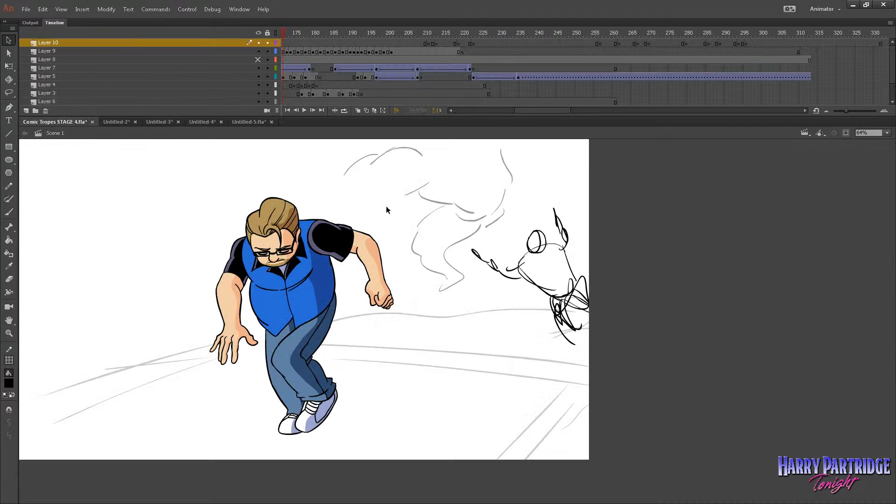
left_click_drag(530, 110, 475, 111)
mouse_move(394, 33)
left_mouse_down()
mouse_move(285, 55)
mouse_move(297, 31)
mouse_move(231, 40)
left_mouse_up()
left_click(187, 9)
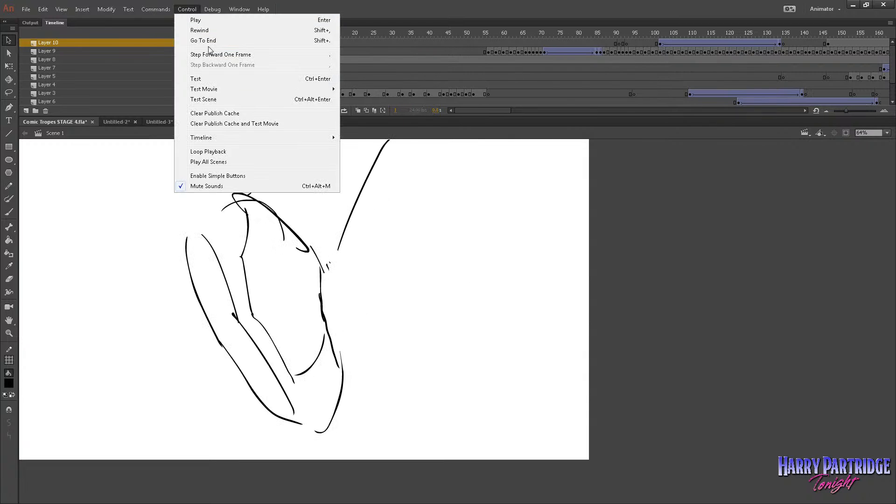
left_click(212, 186)
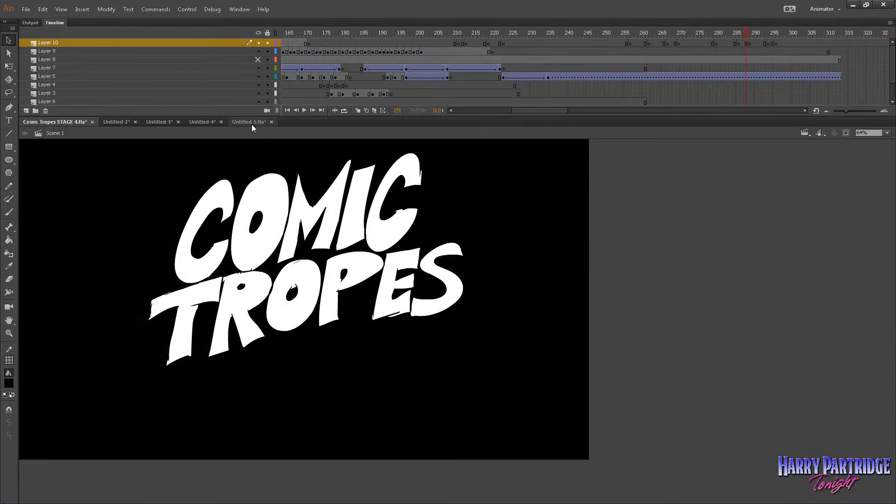
Return to Untitled-5.fla, play the character animation through and go back to frame 1.
left_click(249, 122)
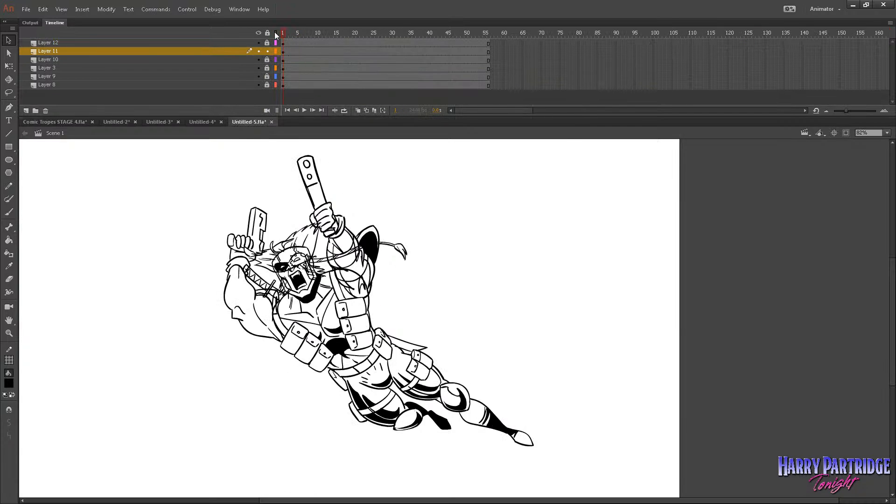
key("Return")
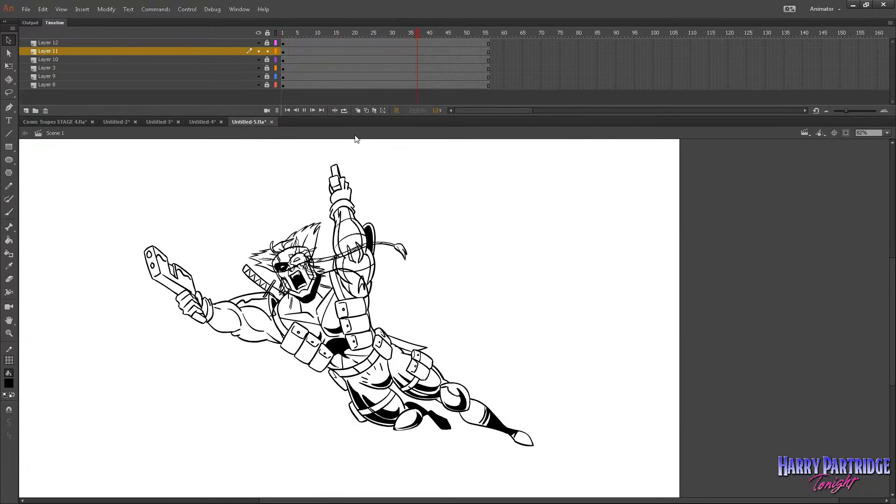
left_click(283, 35)
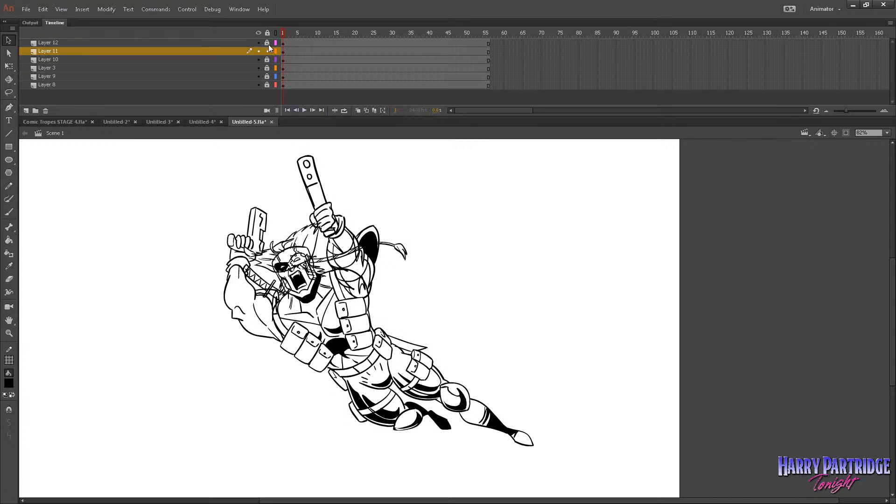
Unlock all layers, select frame 1 of Layer 3 and hide every layer except Layer 3.
left_click(267, 68)
left_click(283, 68)
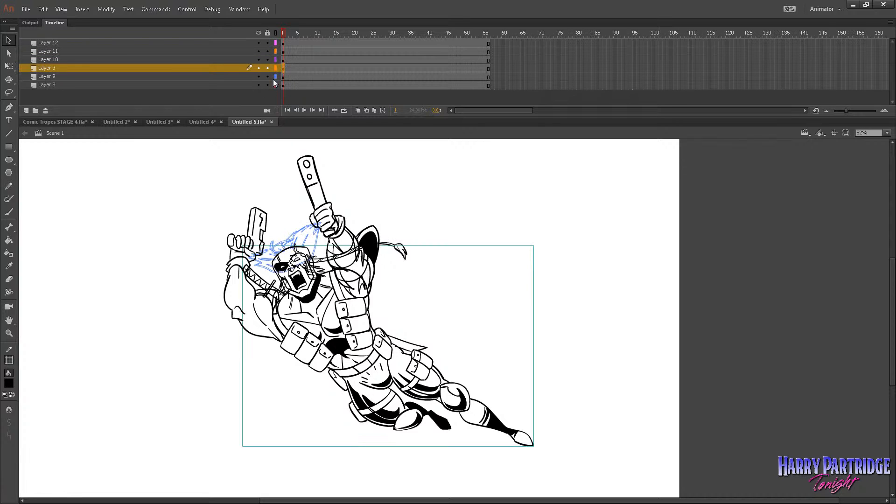
left_click(258, 33)
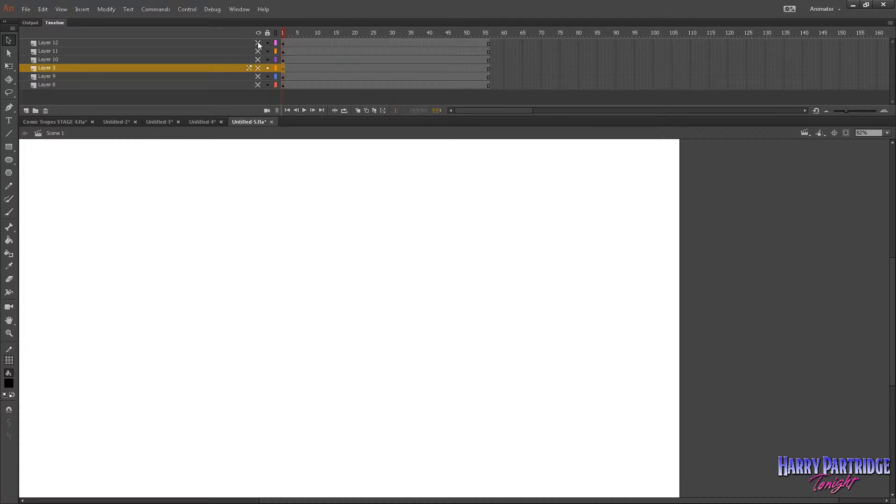
left_click(258, 76)
left_click(258, 85)
left_click(258, 84)
left_click(258, 68)
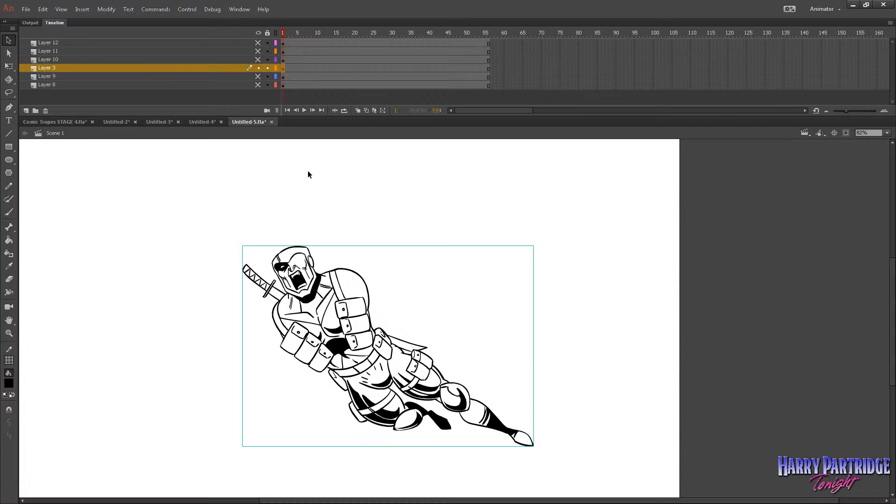
Break apart the body artwork on Layer 3 into raw editable shapes and deselect it.
key("ctrl+b")
mouse_move(260, 218)
left_mouse_down()
mouse_move(357, 291)
mouse_move(626, 448)
left_mouse_up()
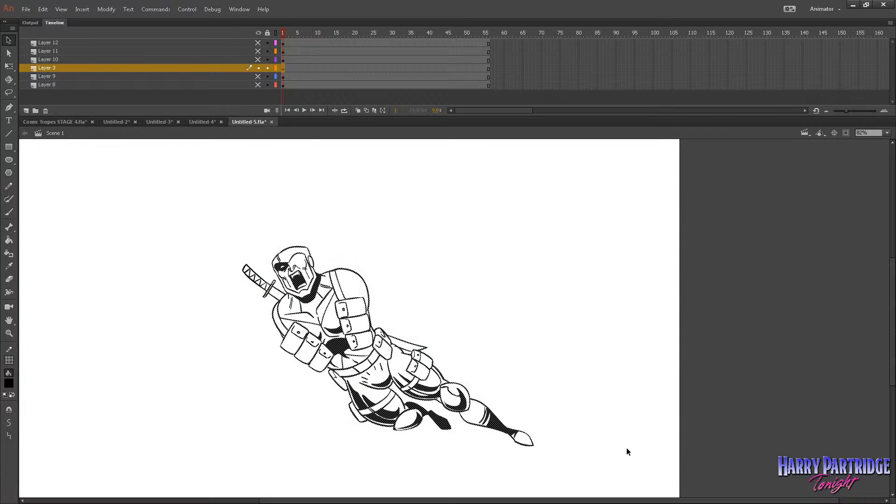
left_click(123, 264)
Choose the Paint Bucket for the head and torso and mix a custom orange-brown fill, 9E5723.
left_click(9, 333)
left_click_drag(257, 274, 569, 427)
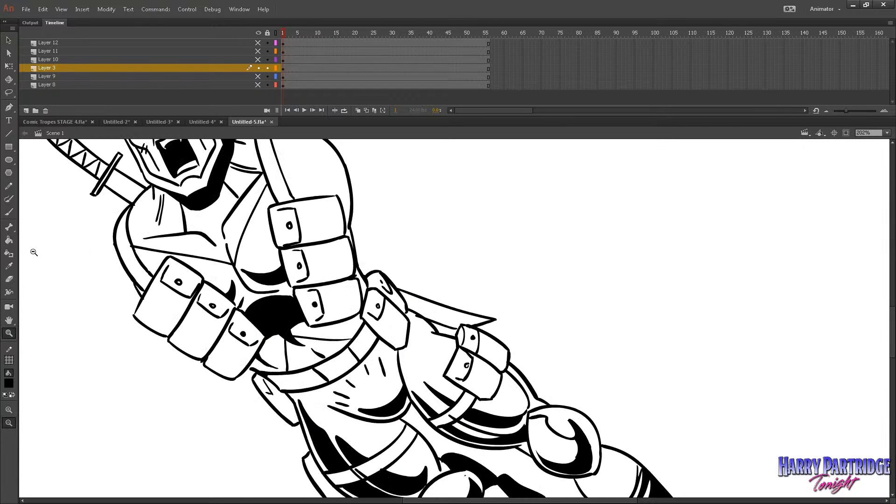
left_click(9, 278)
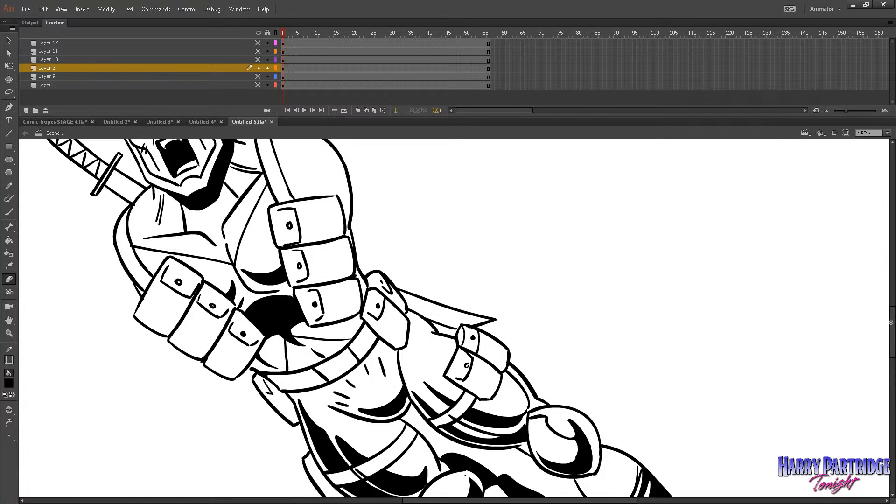
scroll(453, 317, "up", 5)
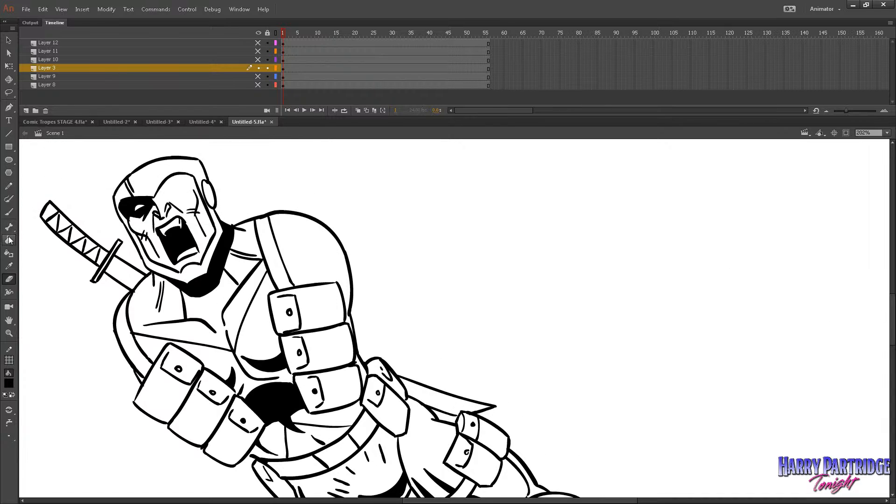
left_click(9, 240)
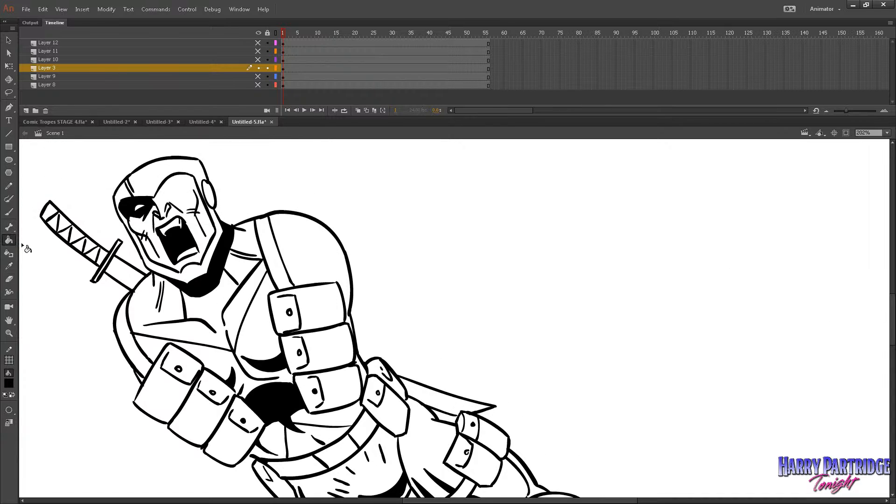
left_click(9, 383)
left_click(168, 395)
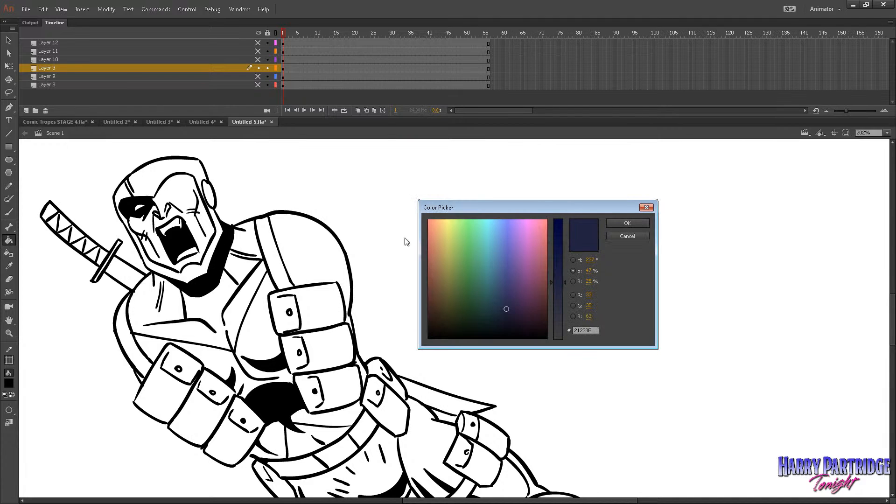
left_click(437, 265)
left_click_drag(562, 269, 562, 246)
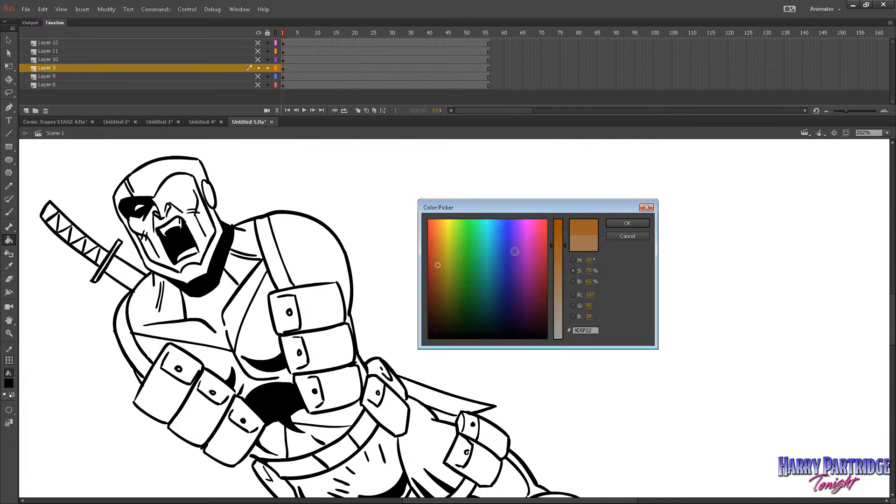
left_click(437, 265)
left_click(436, 265)
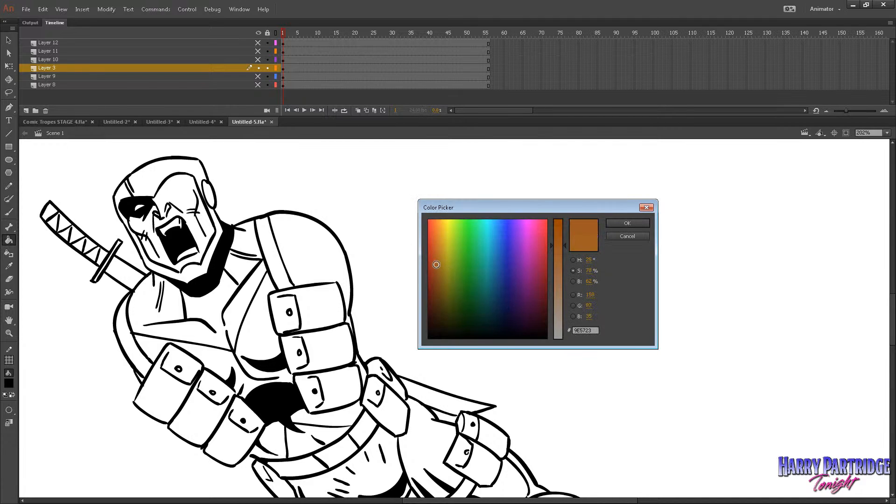
Darken the custom fill to a deep brown skin tone by lowering its brightness, and apply the colour.
left_click(573, 281)
left_click_drag(560, 264, 560, 280)
left_click(440, 249)
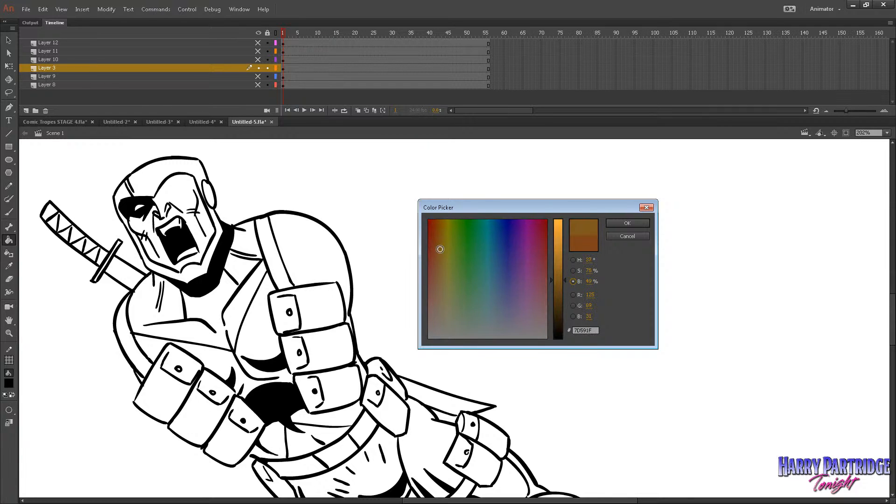
left_click(438, 249)
left_click(627, 223)
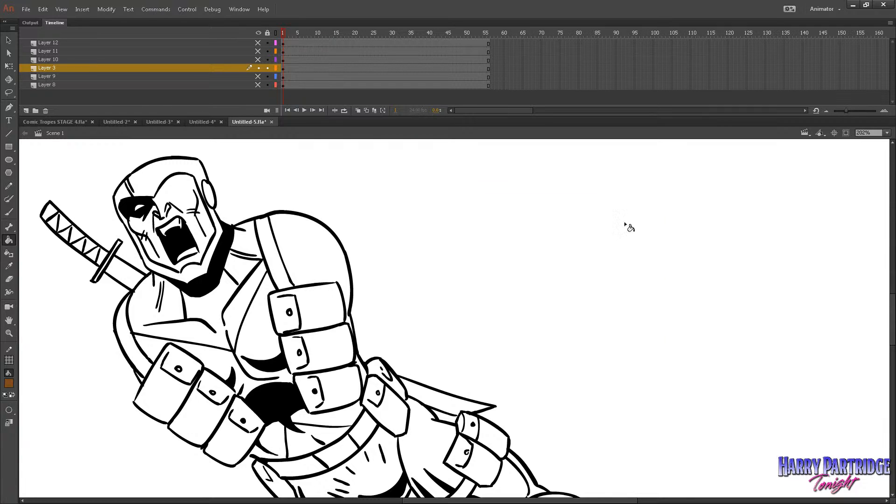
left_click(9, 410)
left_click(30, 411)
left_click(206, 237)
key("ctrl+z")
left_click(181, 196)
key("ctrl+z")
Change the Paint Bucket's gap-closing option and fill the face, nose, cheeks and chin inside the mask with brown.
left_click(9, 410)
left_click(24, 429)
left_click(205, 240)
left_click(183, 206)
left_click(210, 226)
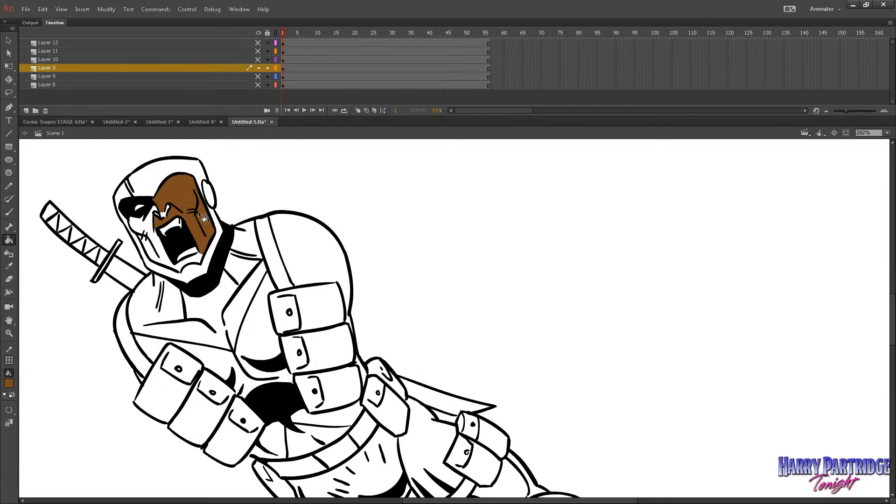
left_click(164, 214)
left_click(155, 214)
left_click(150, 227)
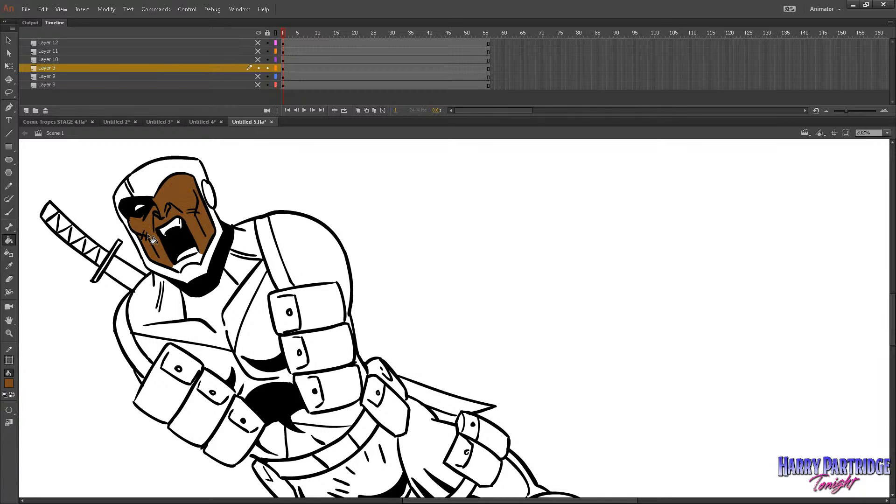
left_click(14, 212)
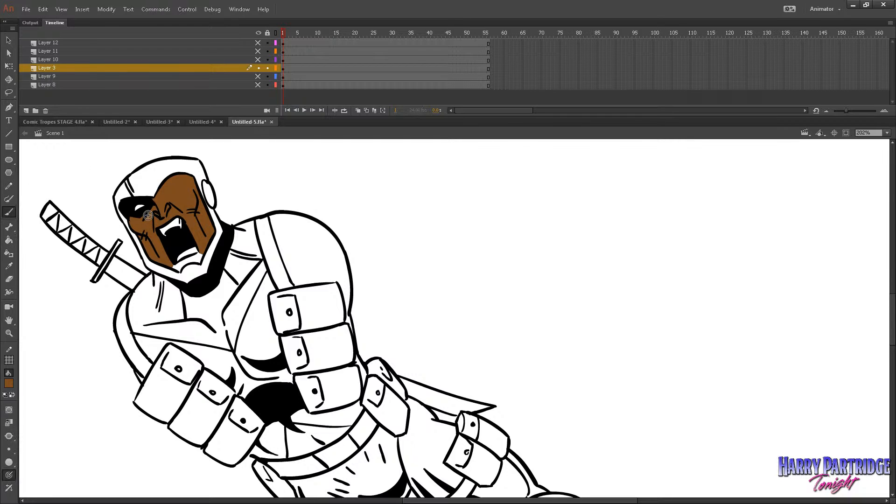
left_click(9, 240)
left_click(200, 260)
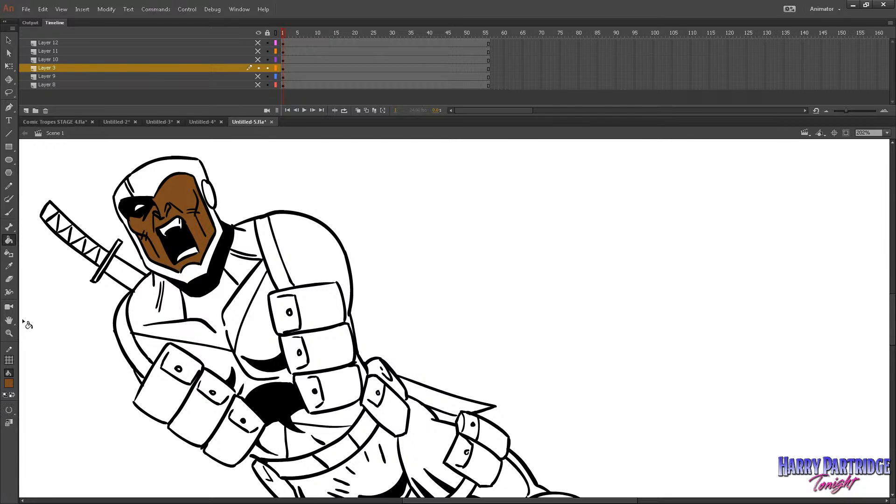
Make the arms on Layer 10 visible again and open their symbol for editing.
left_click(9, 333)
double_click(521, 340)
left_click_drag(669, 235, 391, 397)
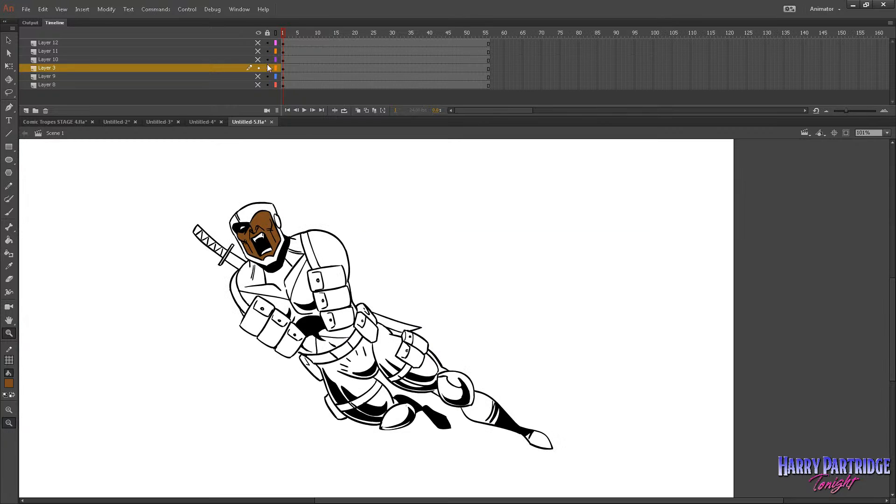
left_click(258, 42)
left_click(257, 43)
left_click(257, 50)
left_click(257, 51)
left_click(258, 59)
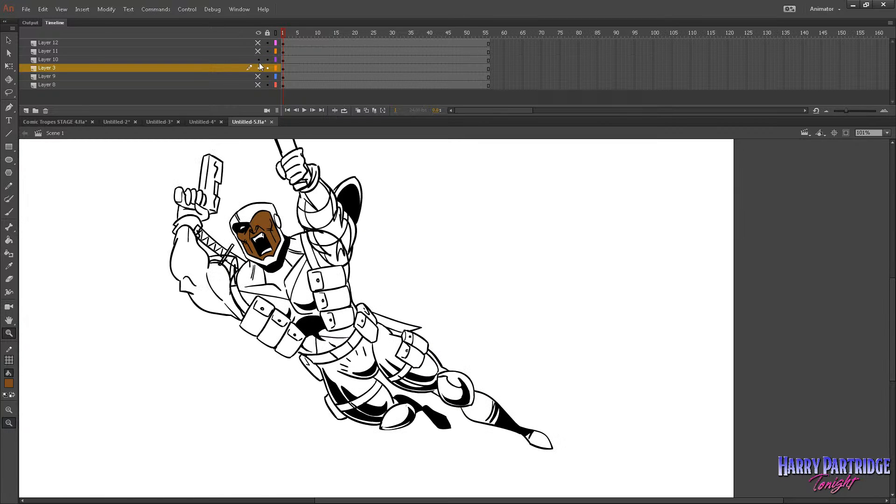
left_click(283, 59)
left_click_drag(270, 134, 208, 375)
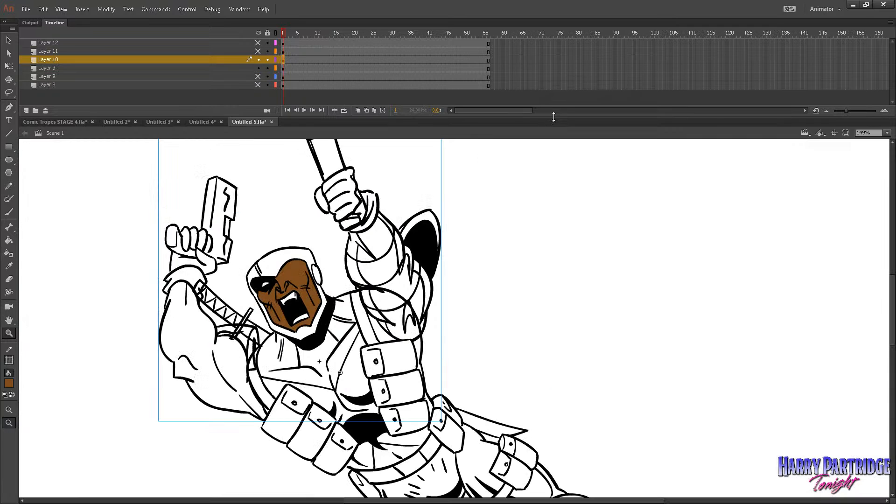
key("v")
double_click(211, 260)
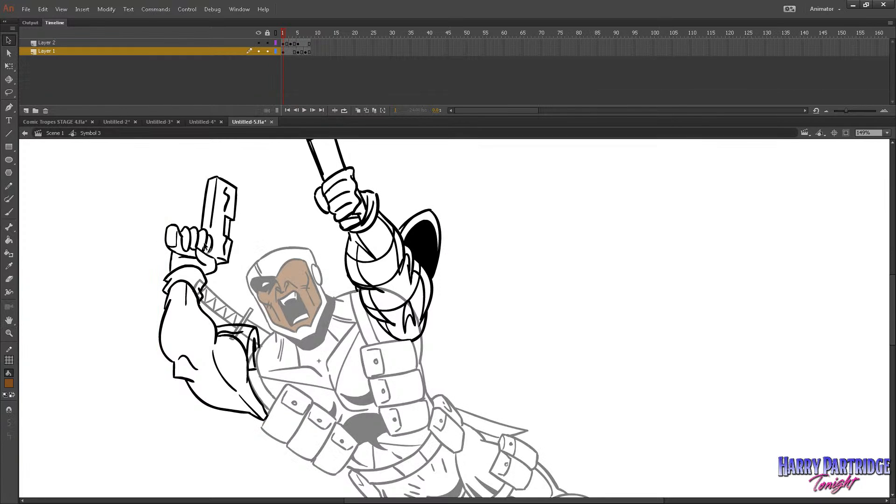
Fill the bare skin of the raised gun arm with brown in the first pose on Layer 2.
left_click(9, 239)
left_click(285, 44)
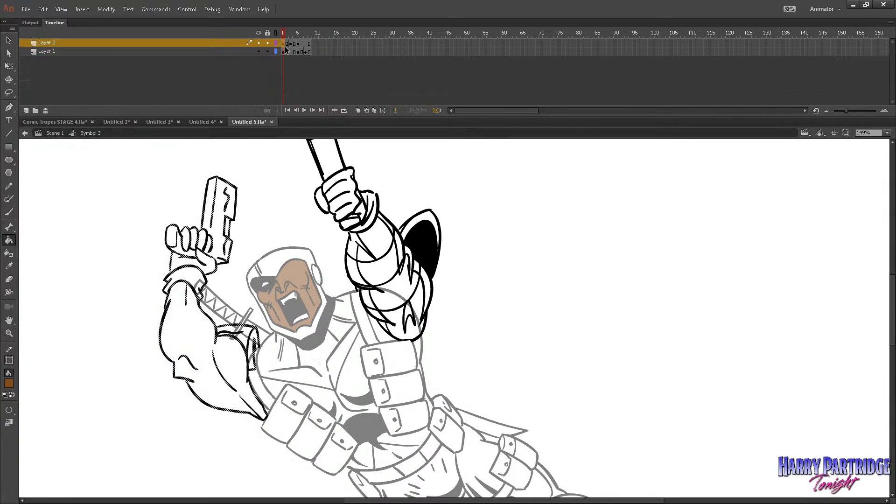
left_click(287, 52)
left_click(286, 44)
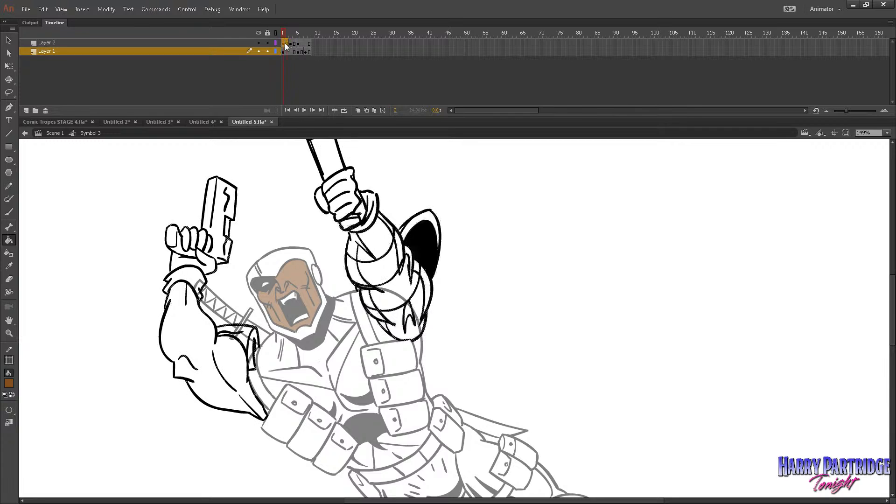
left_click(285, 43)
left_click(205, 364)
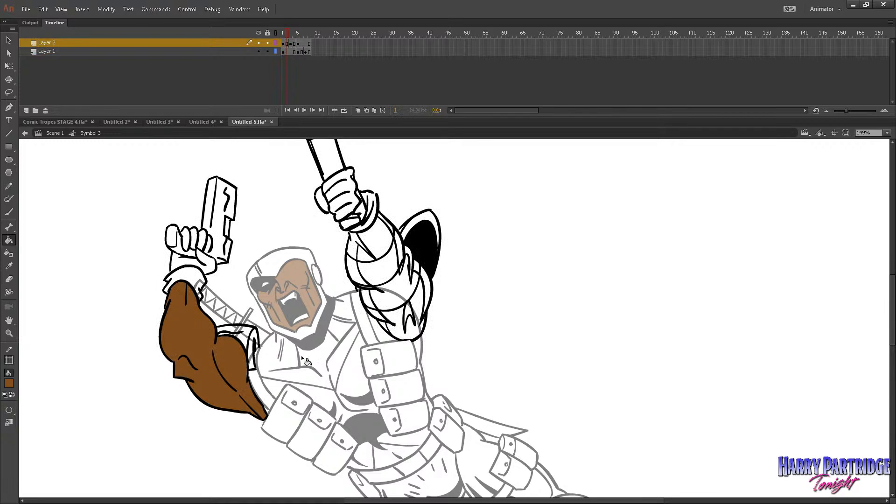
Fill the outstretched gun arm's skin with brown in the frame 3 and frame 5 poses on Layer 2.
key("period")
key("period")
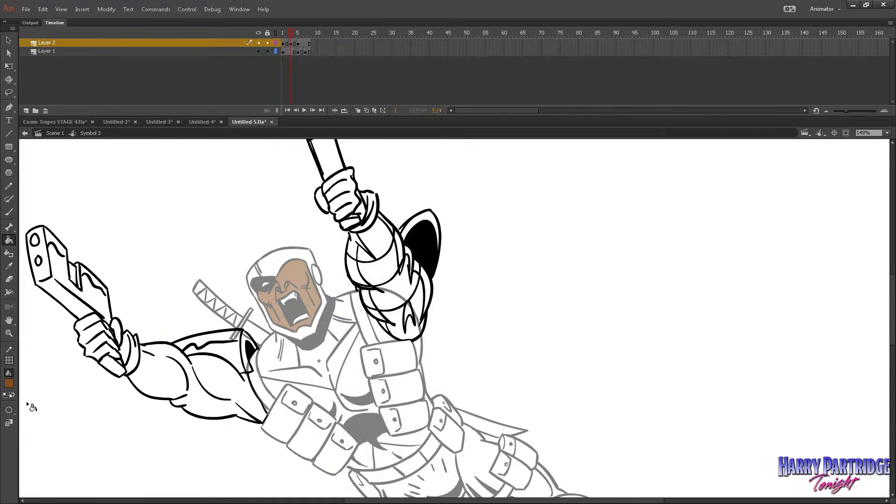
left_click(184, 374)
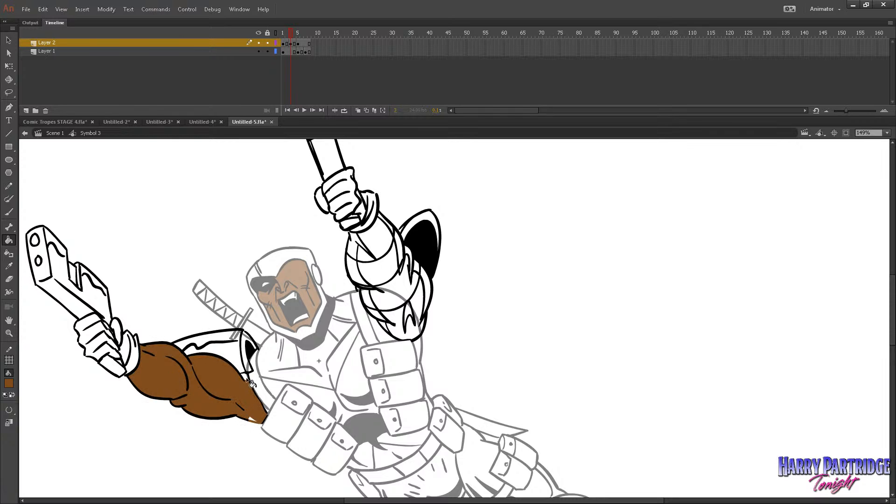
left_click(252, 419)
key("period")
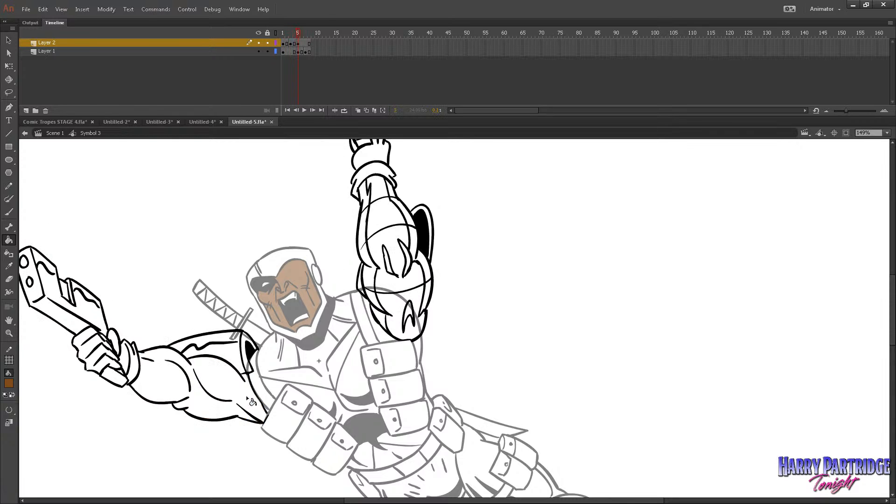
left_click(245, 396)
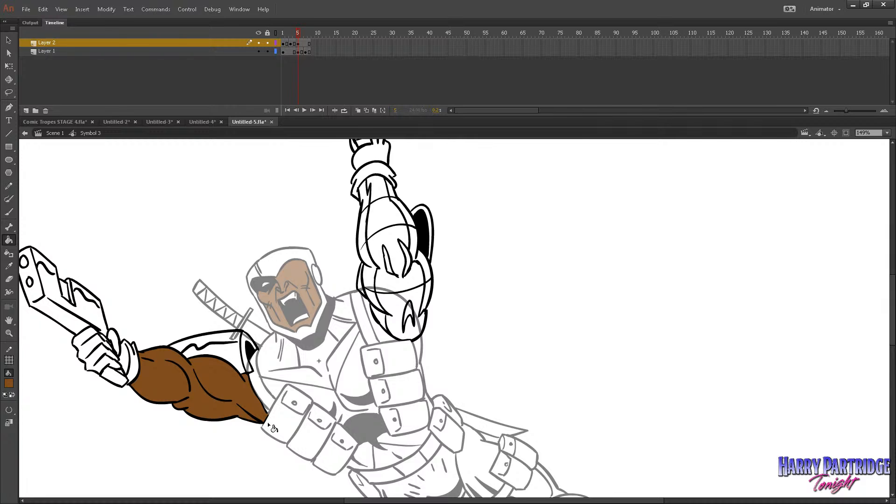
Return to Scene 1 and play the main timeline to check the coloured arm in motion.
left_click(54, 133)
key("Return")
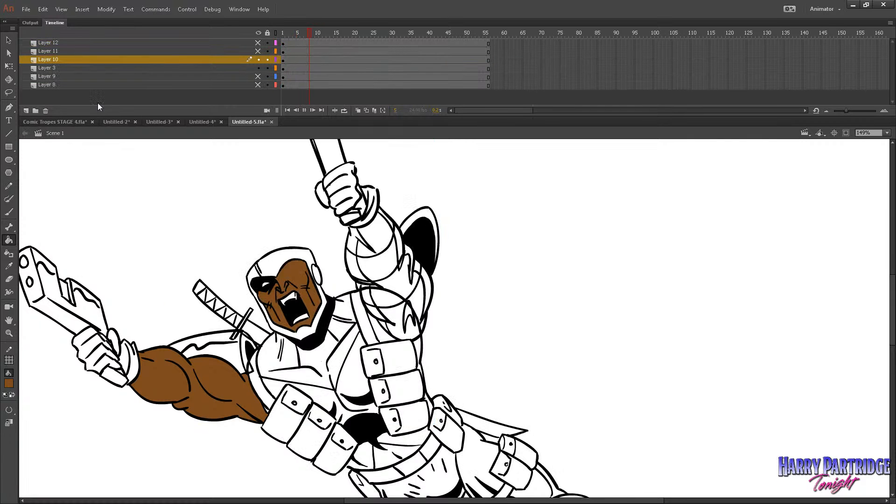
key("Return")
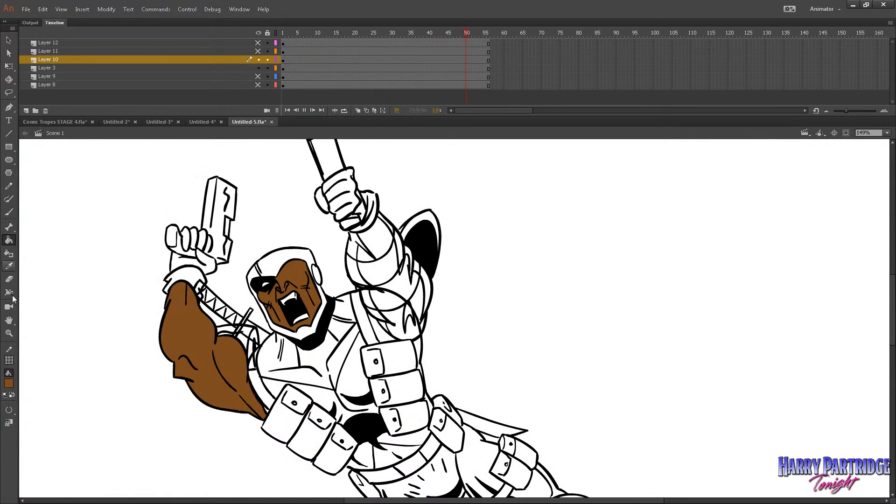
Play the Scene 1 timeline again to examine the arm motion on the whole figure.
key("z")
left_click(240, 330)
left_click(481, 143)
left_click_drag(370, 233, 559, 489)
key("Return")
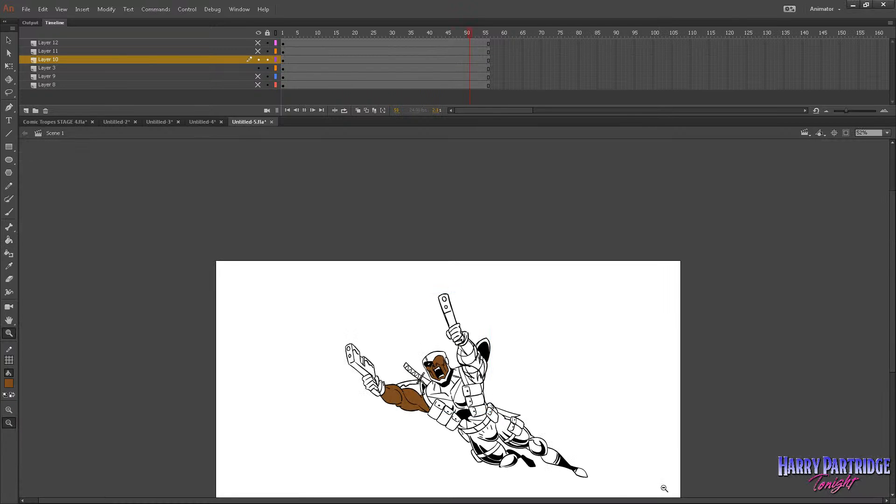
left_click_drag(356, 273, 673, 497)
key("Return")
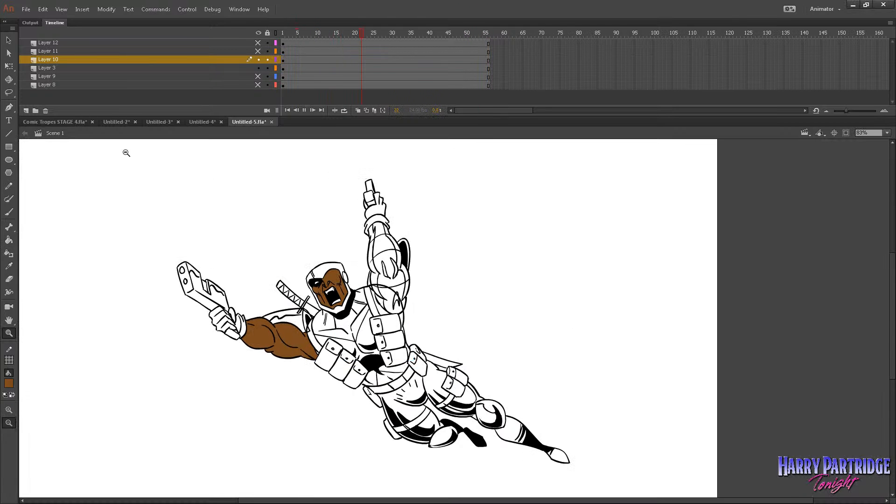
Open the arms symbol and remove one frame at frame 3 across Layer 1 and Layer 2.
left_click(34, 61)
key("v")
double_click(282, 330)
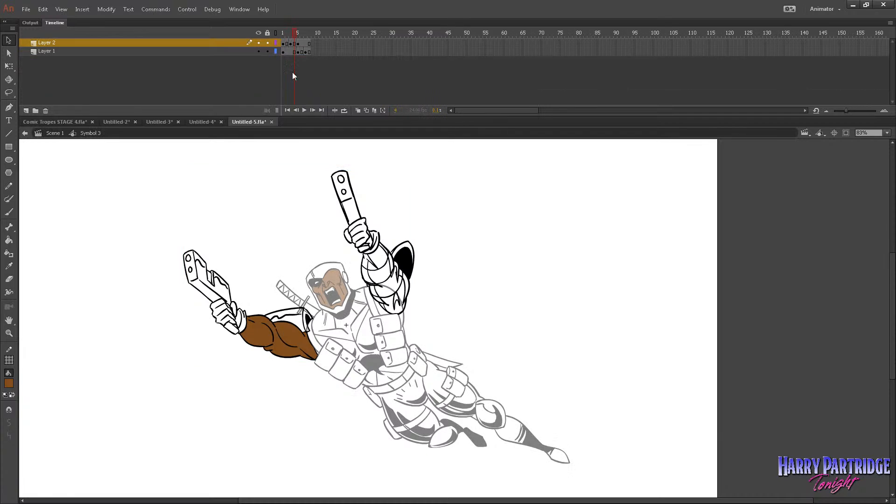
left_click(283, 36)
left_click_drag(284, 44, 290, 42)
right_click(291, 44)
left_click(318, 113)
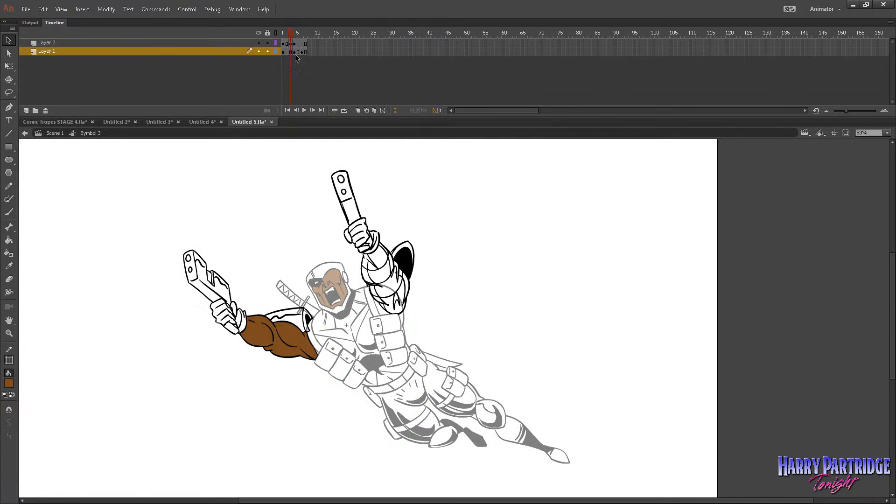
Remove one more frame from the last pose on both layers to shorten the arm loop to six frames.
left_click(296, 51)
right_click(296, 53)
left_click(299, 43)
left_click_drag(301, 43, 302, 50)
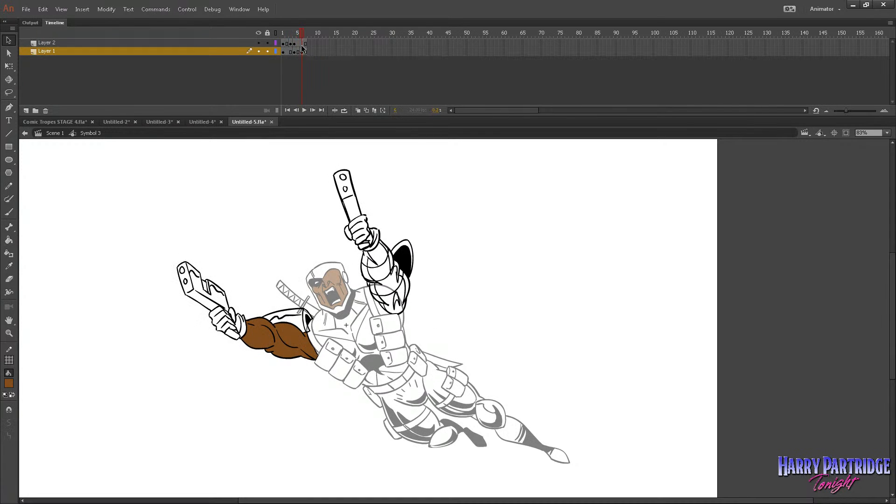
right_click(302, 53)
left_click(323, 102)
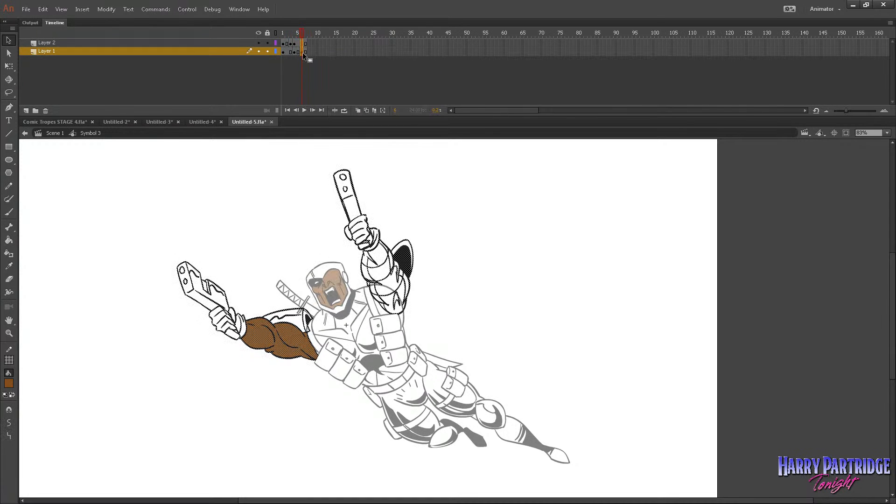
right_click(303, 53)
left_click(332, 103)
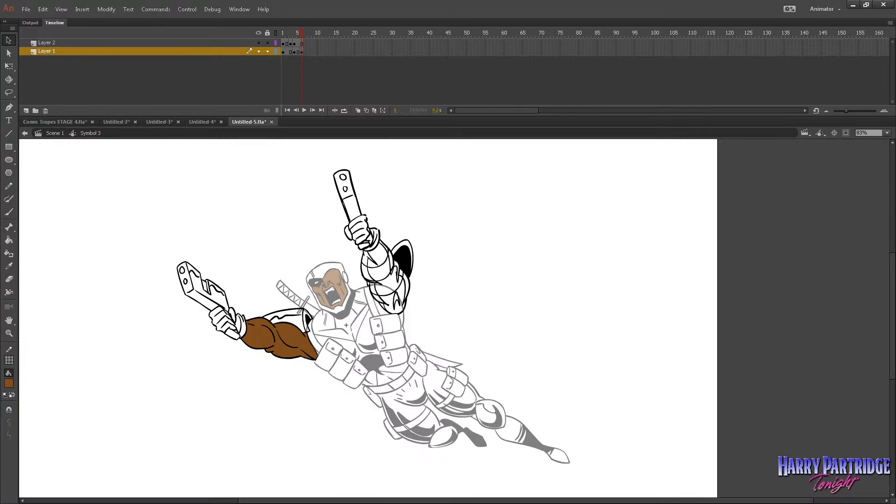
Play the shortened arm loop inside its symbol and again on the Scene 1 timeline.
left_click(0, 406)
key("Return")
key("Return")
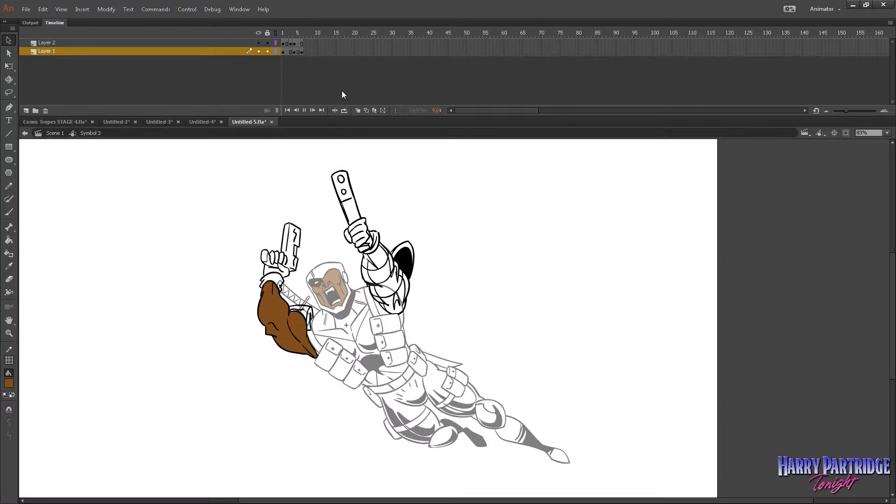
left_click(60, 133)
key("Return")
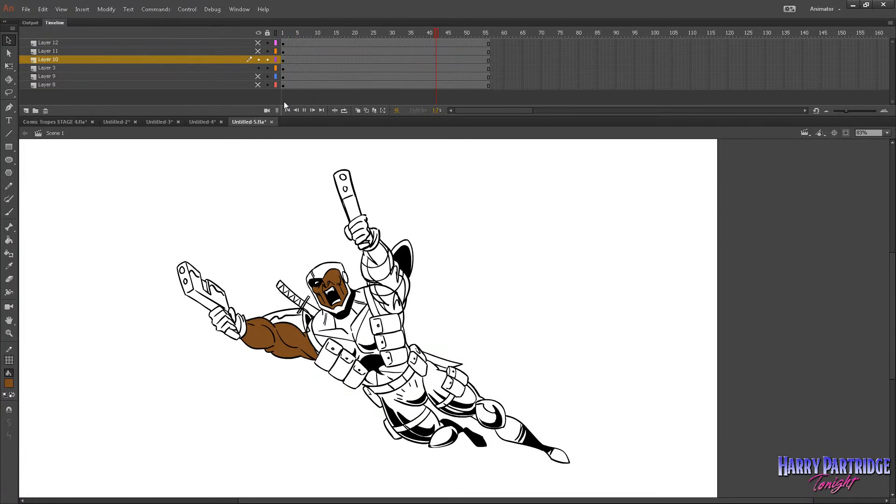
left_click(353, 203)
key("Return")
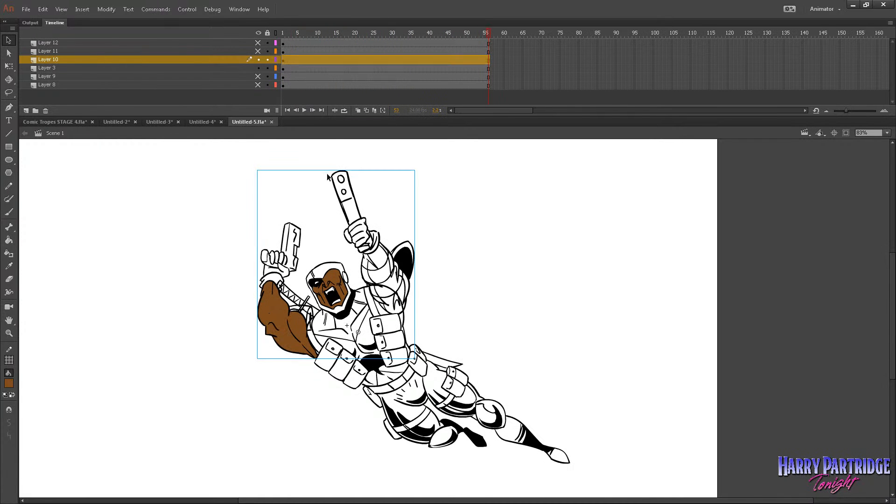
Lock all layers, go back to frame 1 and leave only the arms on Layer 10 visible.
left_click(294, 92)
left_click(266, 33)
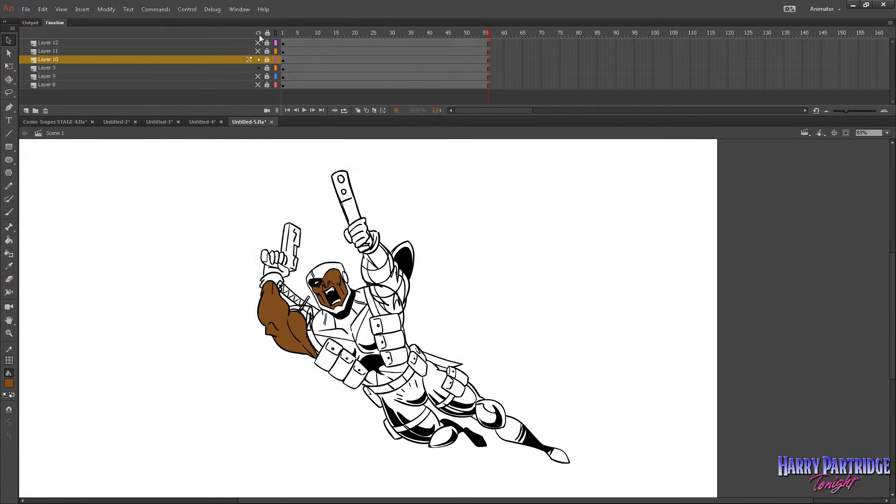
left_click(259, 35)
left_click(283, 32)
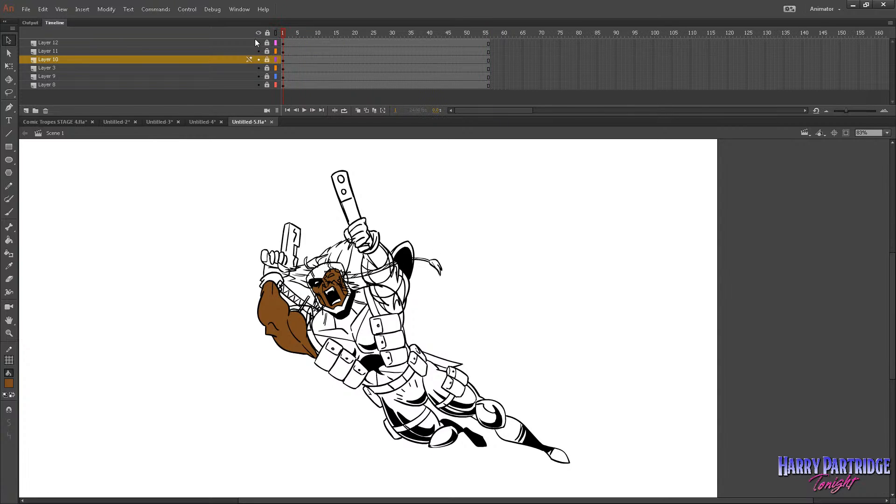
left_click(259, 33)
left_click(259, 59)
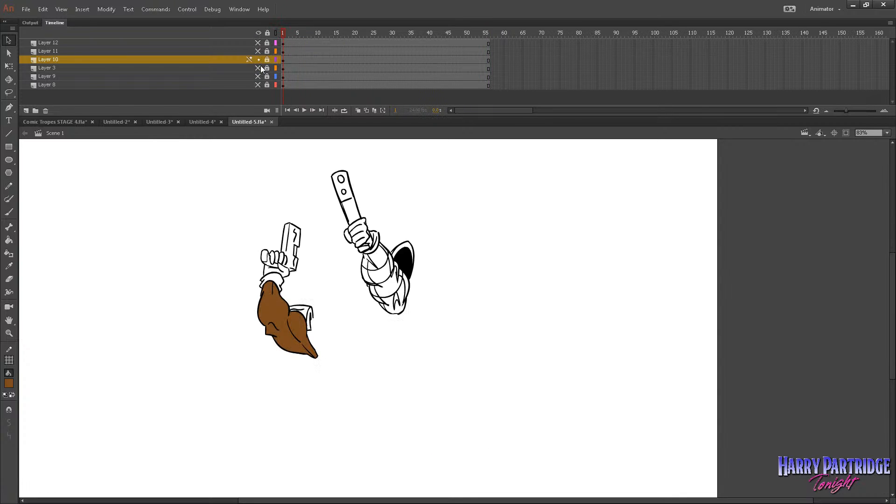
left_click(9, 333)
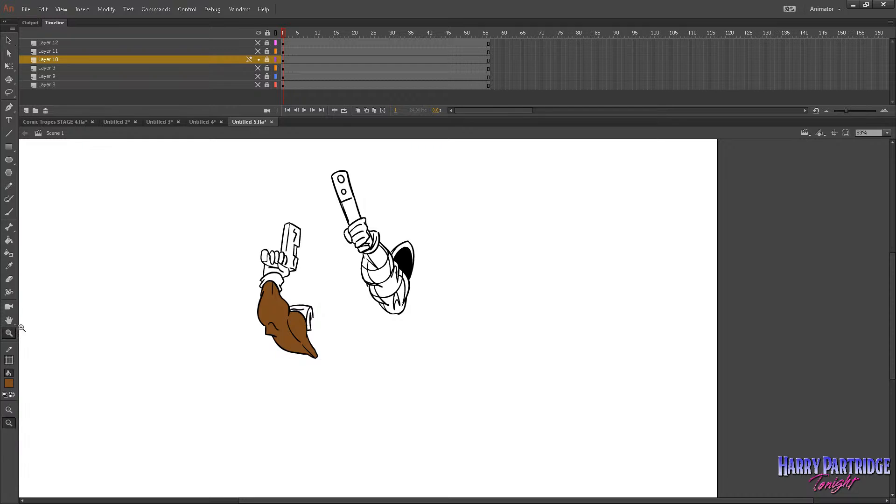
left_click_drag(243, 173, 603, 331)
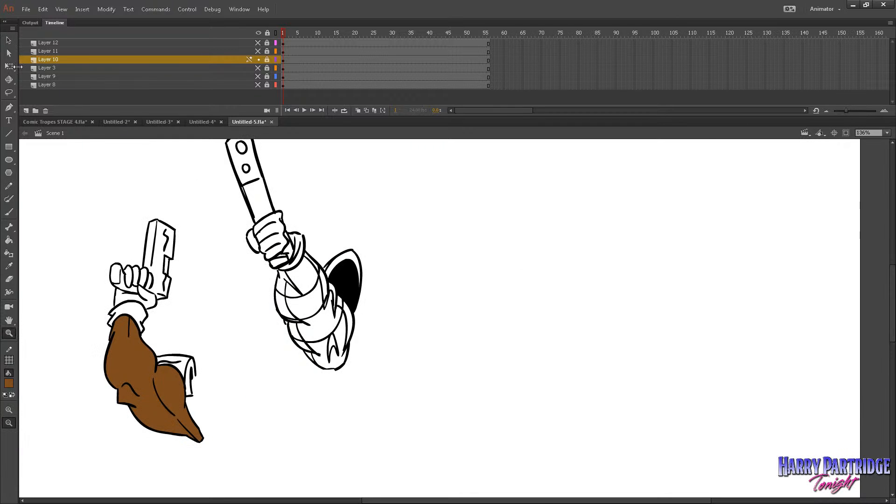
Make Layer 11 and Layer 12 visible, unlock Layer 11 and open its jagged eye-burst symbol for editing.
left_click(8, 41)
left_click(260, 46)
left_click(260, 46)
left_click(258, 49)
left_click(257, 45)
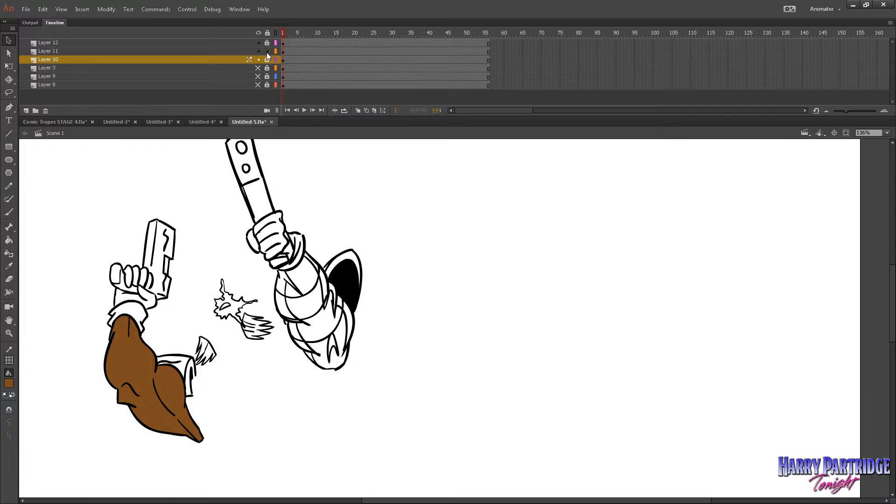
left_click(276, 52)
left_click(275, 51)
left_click(287, 51)
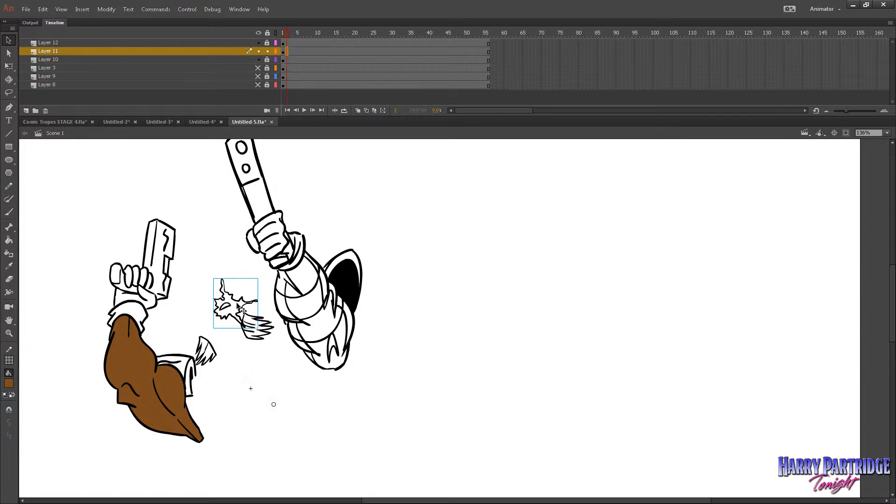
double_click(239, 307)
Set the Paint Bucket's fill colour to bright yellow.
key("k")
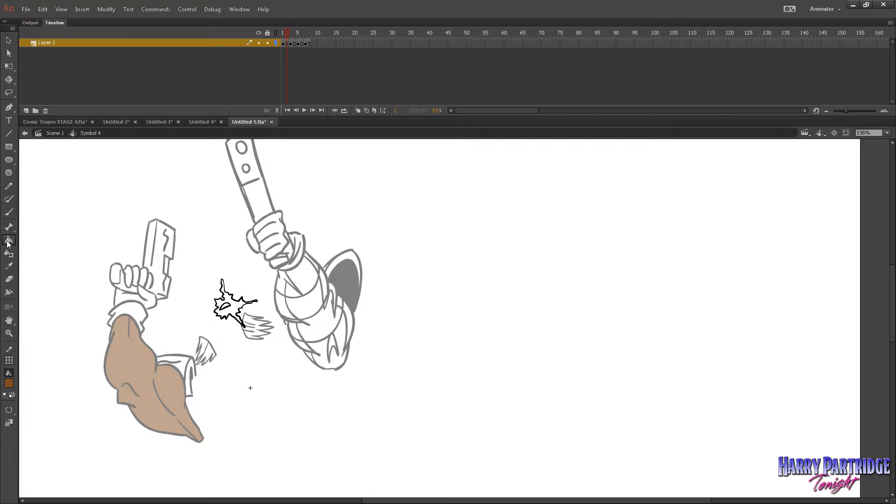
left_click(8, 383)
left_click(169, 464)
left_click(8, 383)
left_click(170, 460)
Fill the eye burst on frame 1 with yellow, undo it, change the gap setting and fill it again.
left_click(288, 44)
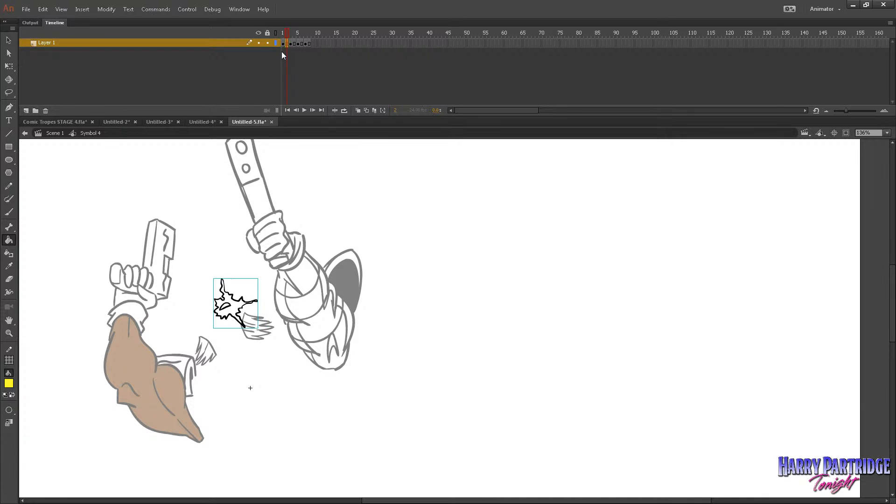
mouse_move(285, 55)
left_mouse_down()
mouse_move(306, 40)
mouse_move(285, 45)
left_mouse_up()
left_click(238, 305)
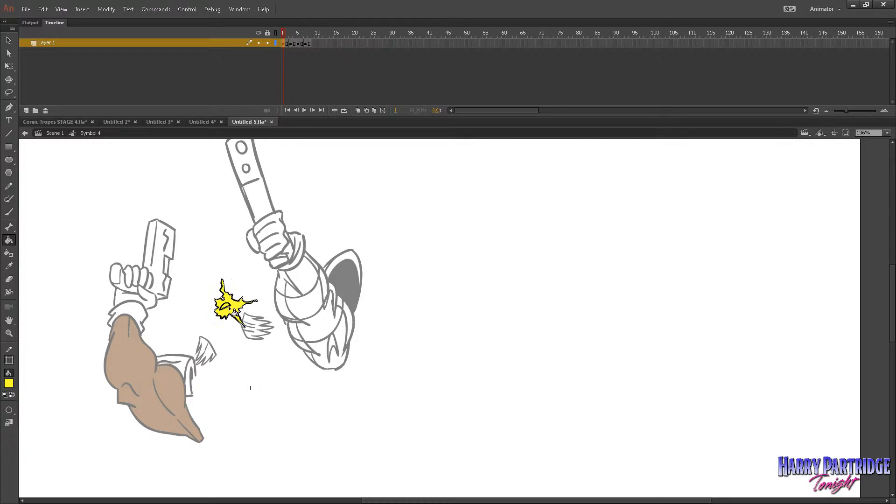
key("ctrl+z")
left_click(9, 411)
left_click(42, 409)
left_click(237, 310)
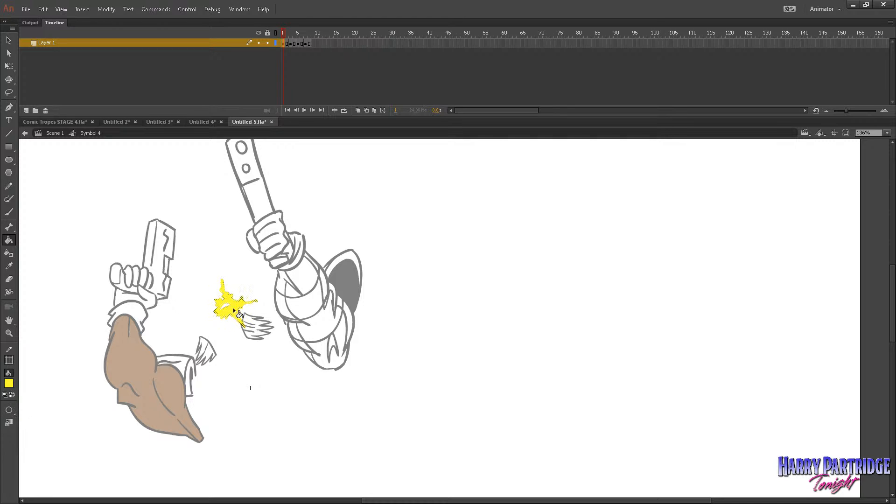
Fill the frame 3 eye burst with yellow, including its separate spike tips.
key("z")
left_click_drag(228, 270, 374, 357)
key("k")
key("period")
key("period")
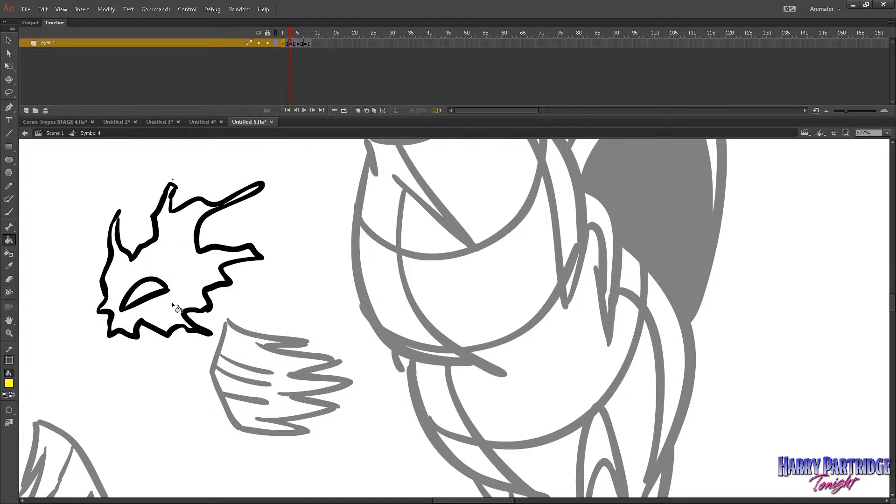
left_click(161, 299)
left_click(178, 269)
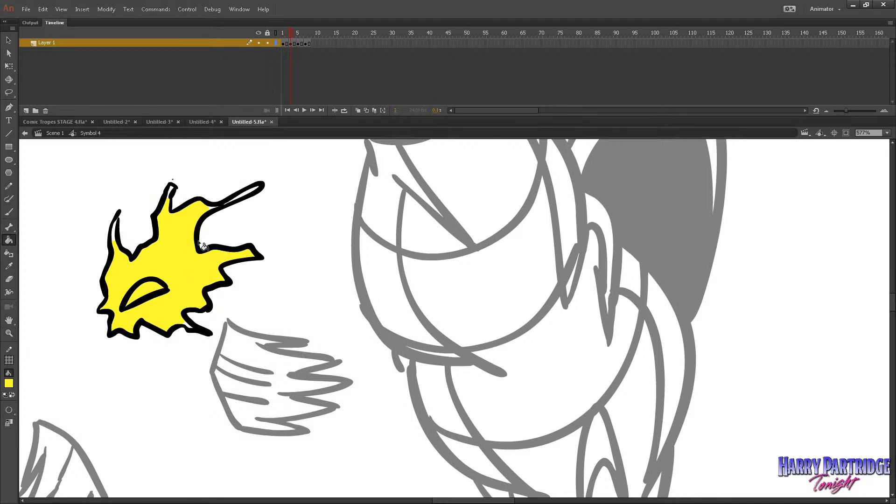
left_click(233, 199)
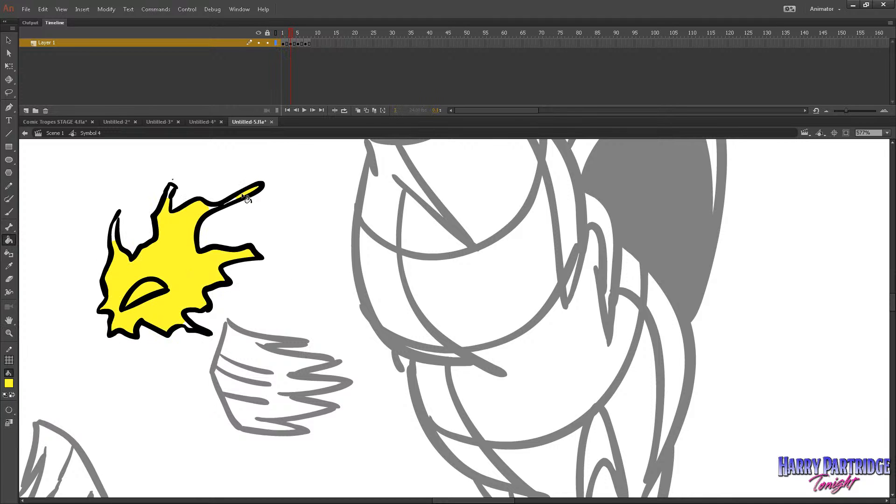
left_click(170, 193)
left_click(115, 231)
Fill the frame 5 eye burst with yellow, including the long side spike.
key("period")
Fill the frame 7 burst and its inner eye shape with yellow, and play the loop to check it.
key("period")
left_click(180, 311)
left_click(263, 225)
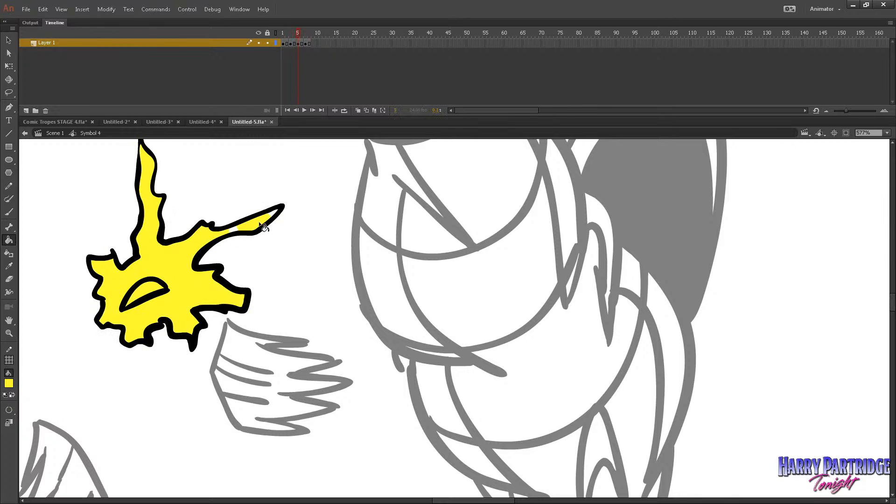
left_click(233, 230)
left_click(274, 213)
key("period")
key("period")
left_click(175, 282)
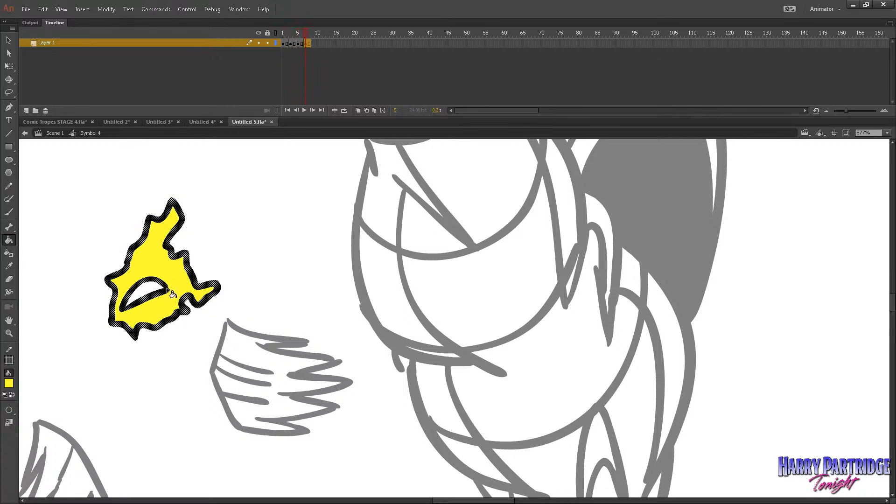
left_click(148, 291)
key("Return")
key("Return")
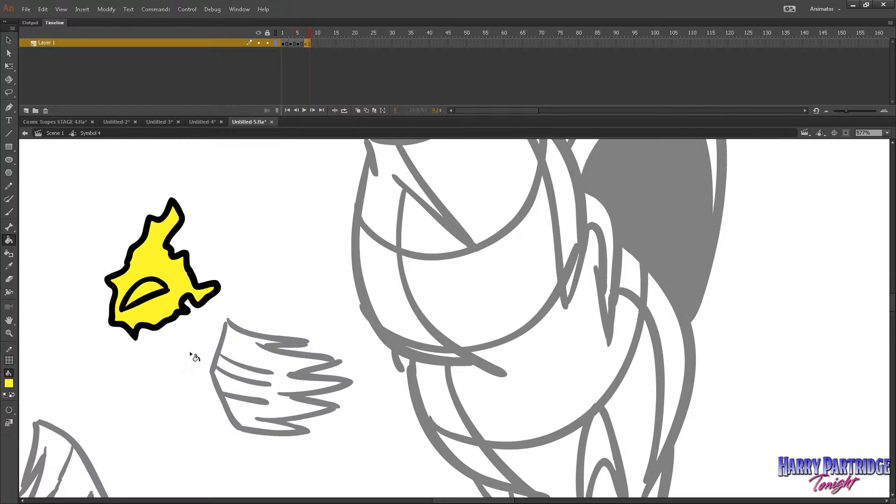
Return to Scene 1, make the body on Layer 3 visible and unlock that layer.
left_click(56, 134)
key("z")
left_click(452, 312)
left_click(451, 314)
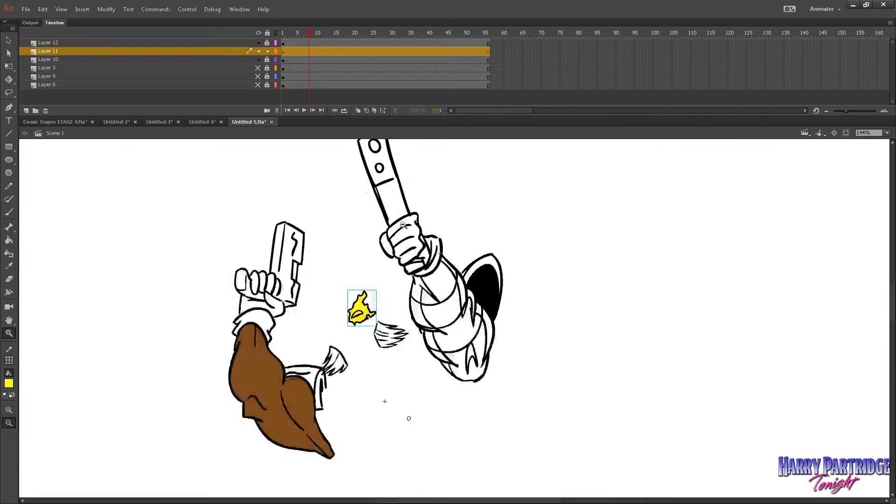
left_click(257, 85)
left_click(257, 85)
left_click(258, 67)
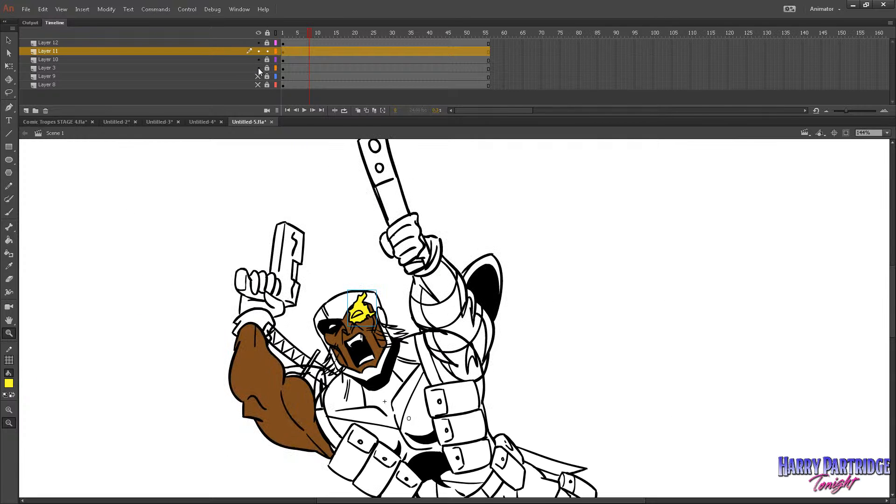
left_click(287, 68)
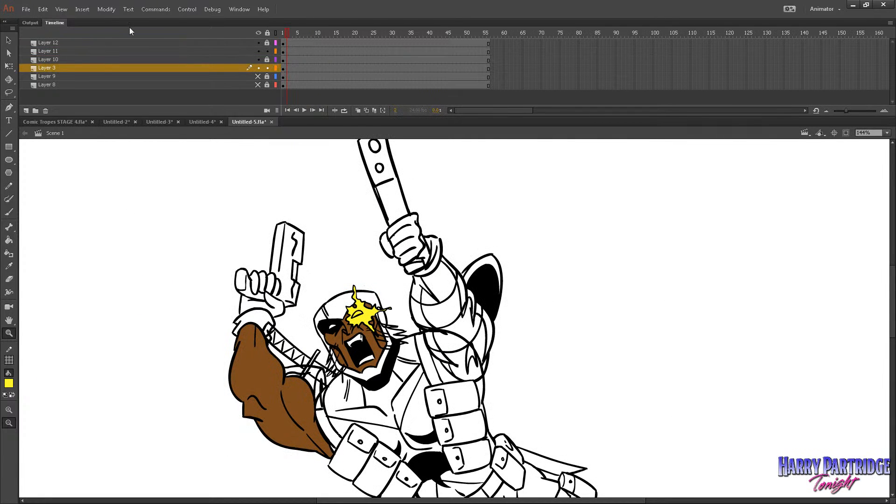
Change the stage colour to orange in the document settings.
left_click(106, 9)
left_click(172, 18)
left_click(198, 280)
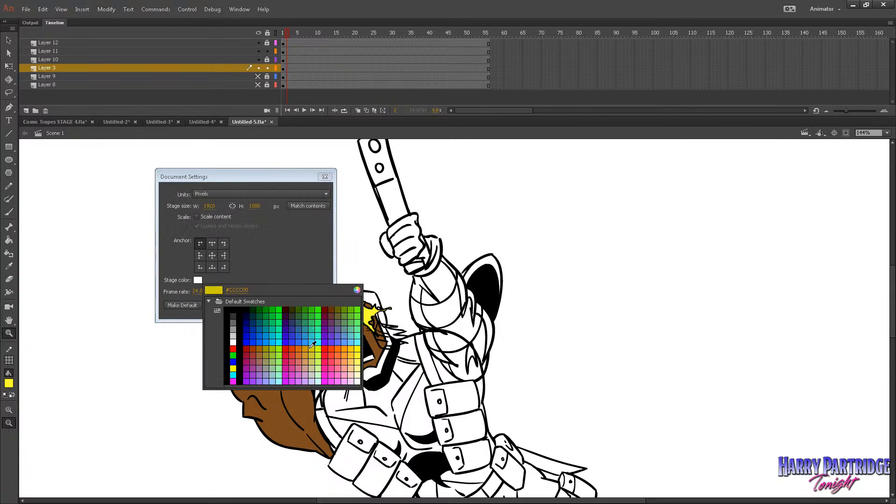
left_click(346, 349)
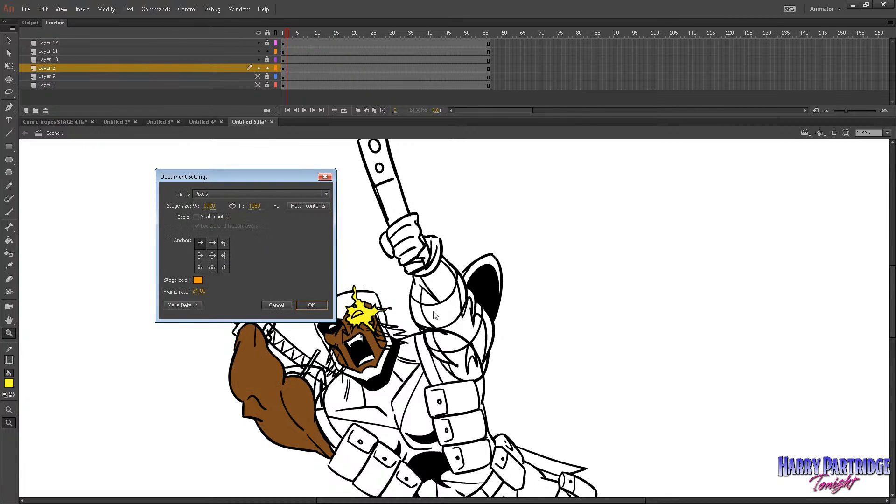
key("Return")
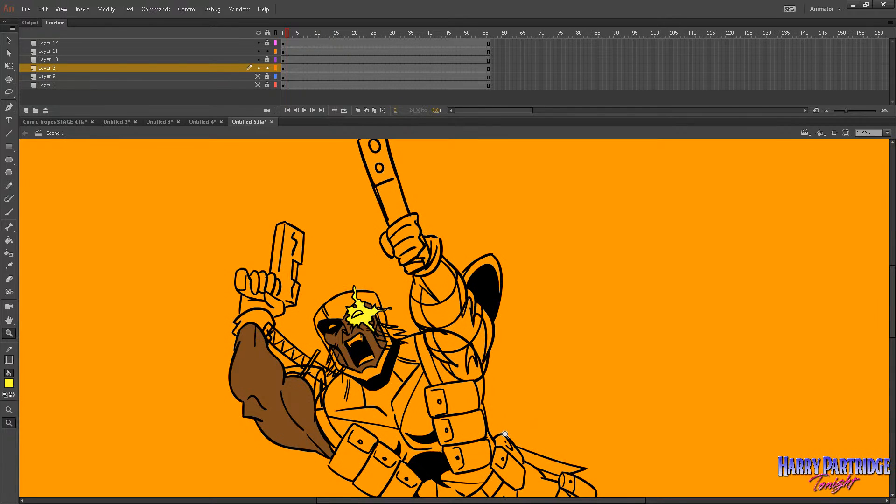
Fill the upper teeth, lower teeth and uncovered eye of the face on Layer 3 with white (#FFFFFF).
left_click(512, 412)
left_click(508, 403)
left_click_drag(554, 213, 393, 326)
left_click_drag(561, 199, 246, 414)
left_click(9, 240)
left_click(8, 384)
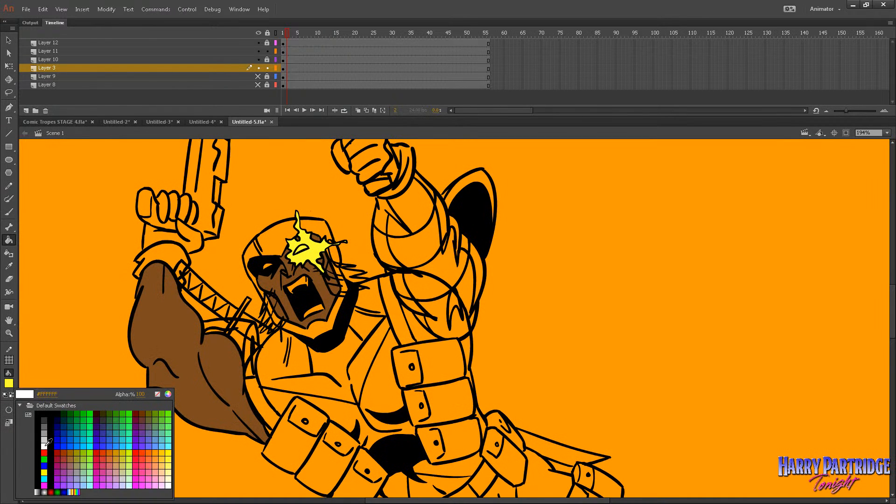
left_click(14, 441)
left_click(308, 284)
left_click(293, 286)
left_click(317, 311)
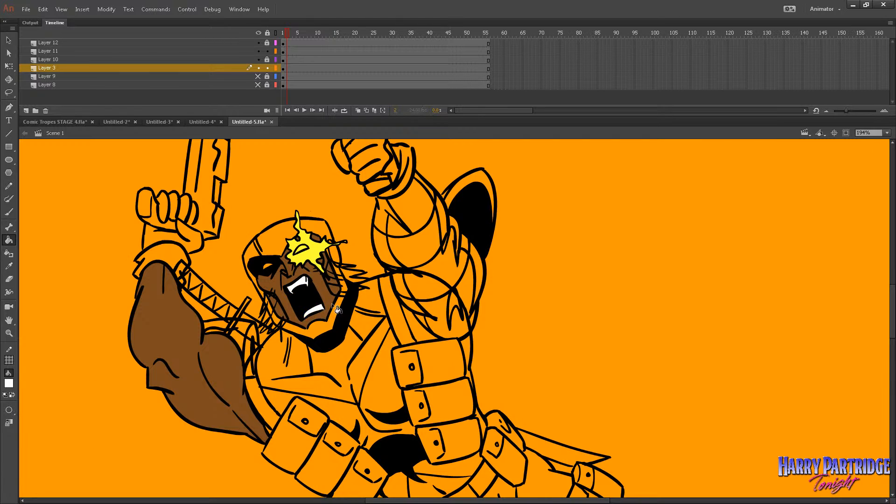
left_click(269, 269)
key("z")
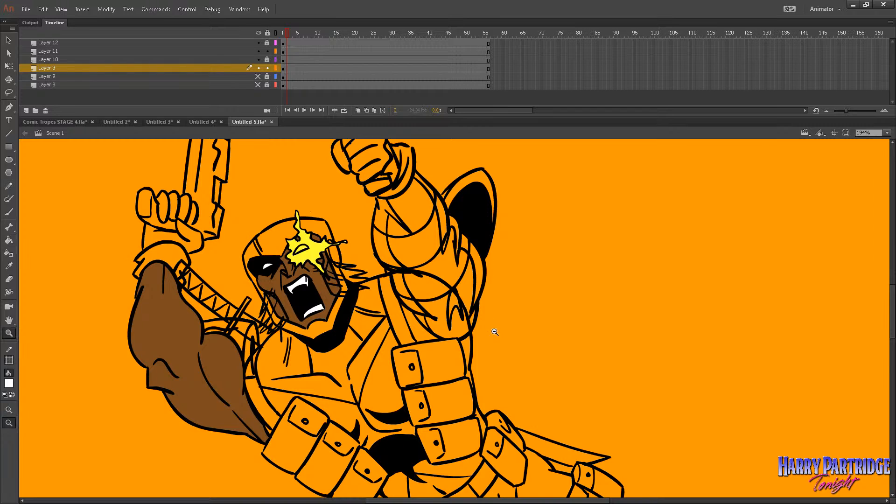
Unlock Layer 10 and open its looping arms symbol for editing in place.
left_click(495, 331, "alt")
left_click(494, 331, "alt")
left_click_drag(446, 223, 572, 364)
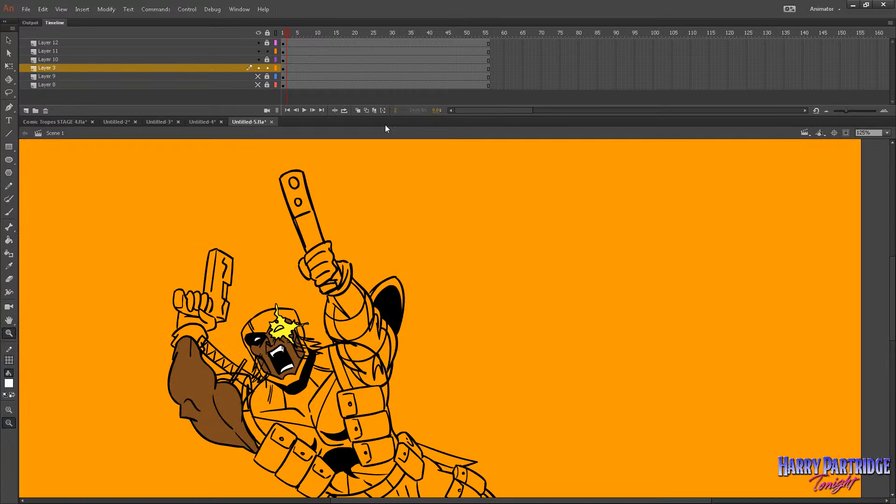
left_click(276, 59)
left_click(276, 60)
left_click(267, 60)
left_click(286, 59)
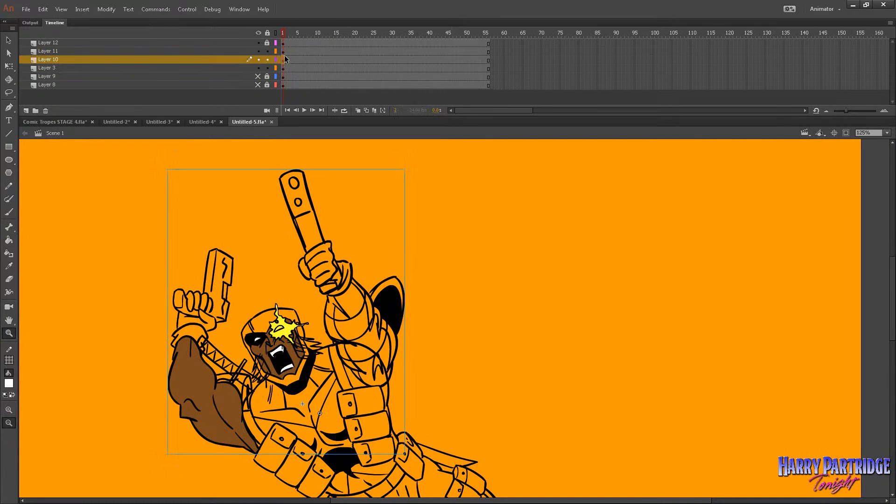
left_click(8, 40)
double_click(357, 279)
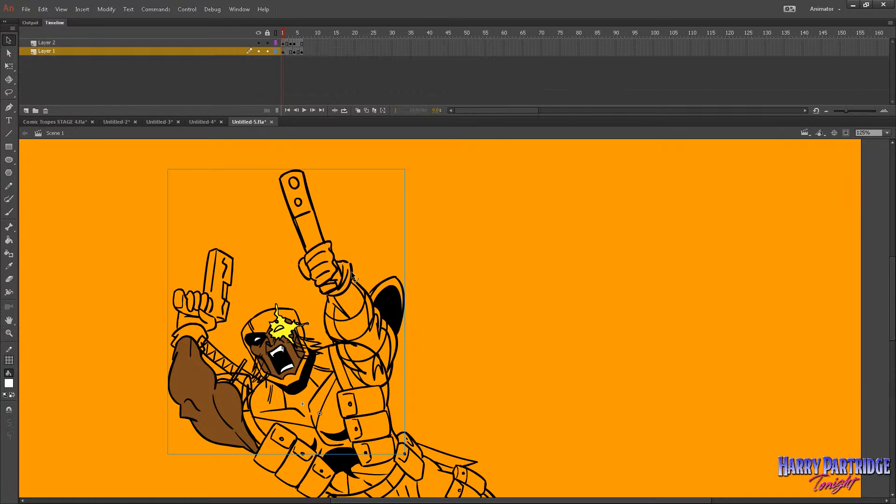
Lock Layer 2 in the symbol and fill the raised arm's edge and elbow highlights on frame 1 with white.
left_click(9, 240)
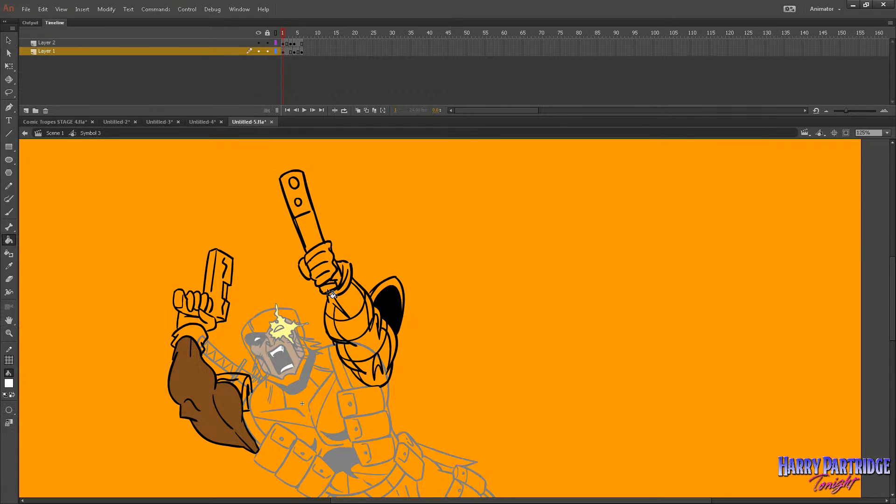
left_click(268, 42)
left_click(347, 344)
key("ctrl+z")
left_click(347, 344)
key("ctrl+z")
left_click(351, 365)
left_click(381, 367)
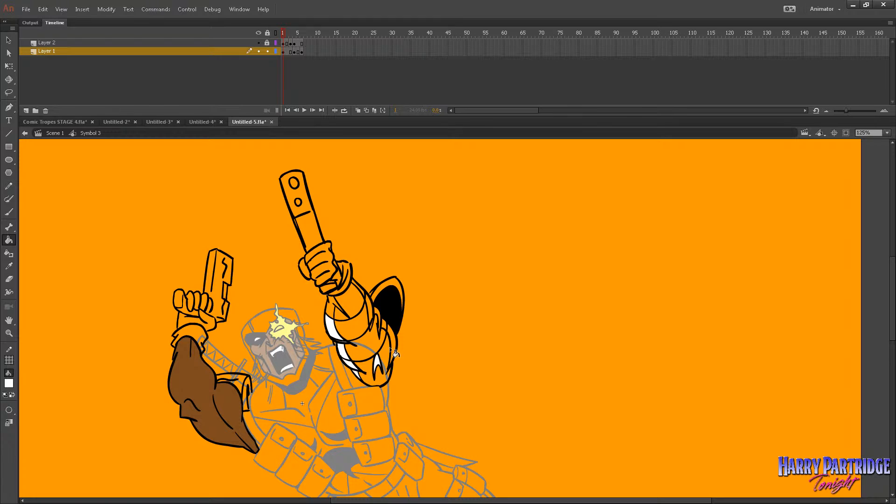
left_click(377, 326)
Brush white into the gap below the glove and fill the rest of the inner wrist highlight on frame 1.
left_click(9, 333)
left_click_drag(301, 255, 543, 398)
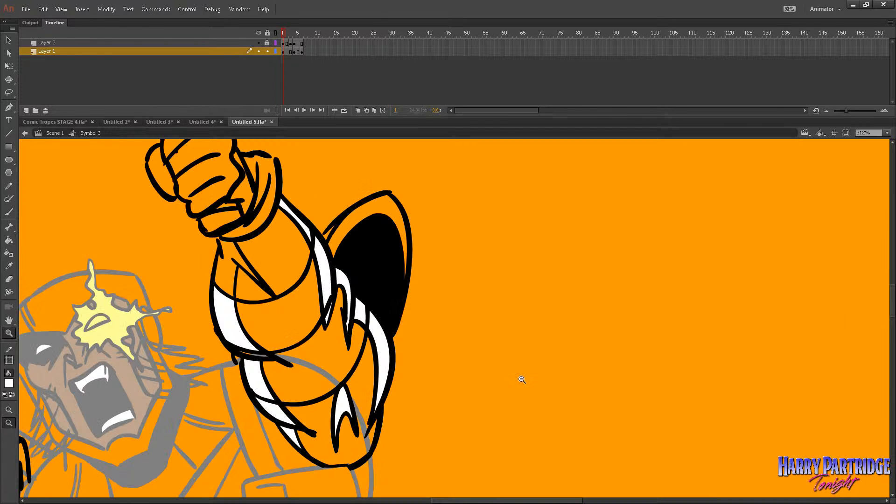
left_click(10, 215)
mouse_move(229, 240)
left_mouse_down()
mouse_move(228, 258)
mouse_move(233, 251)
left_mouse_up()
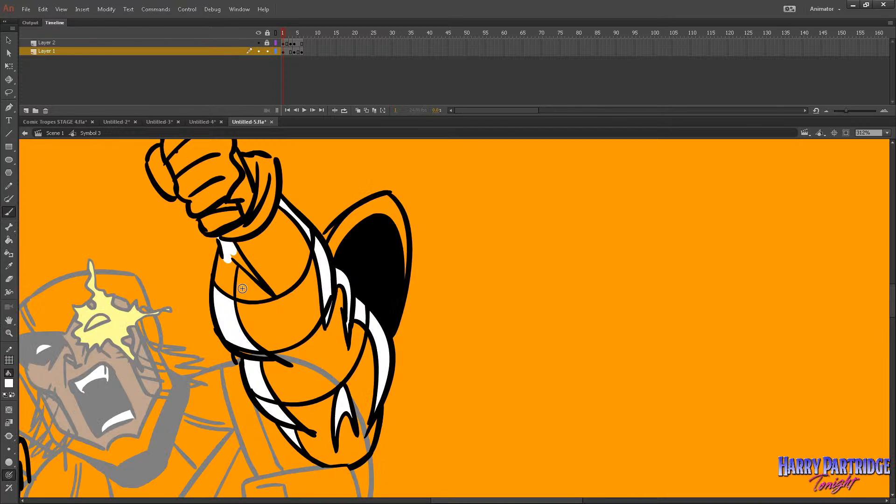
key("k")
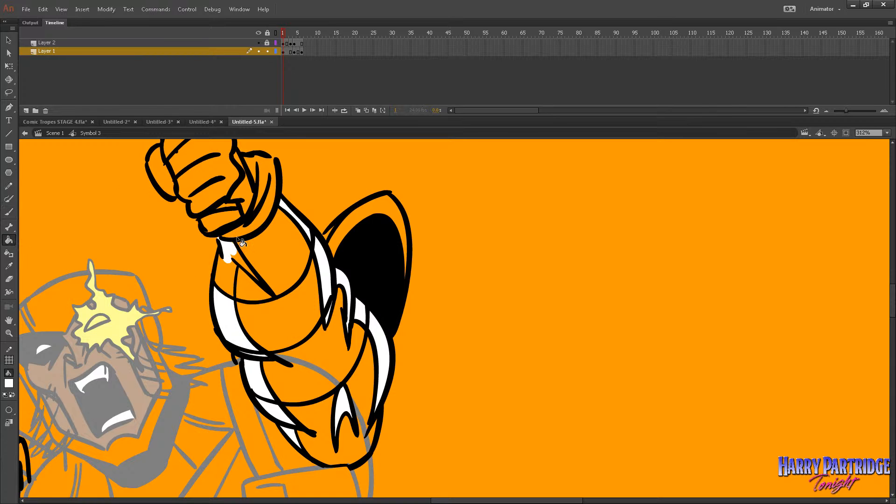
left_click(239, 259)
On frame 4, change the Paint Bucket's gap size option and fill the highlights along the raised arm's inner edge with white.
key("period")
key("period")
key("period")
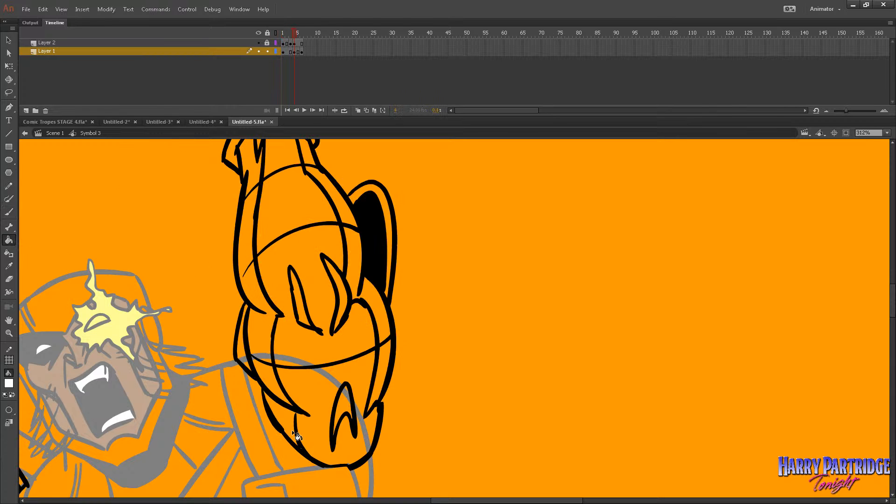
left_click(290, 427)
left_click(280, 388)
key("ctrl+z")
key("ctrl+z")
left_click(11, 410)
left_click(46, 440)
left_click(285, 417)
left_click(280, 389)
left_click(270, 351)
left_click(263, 292)
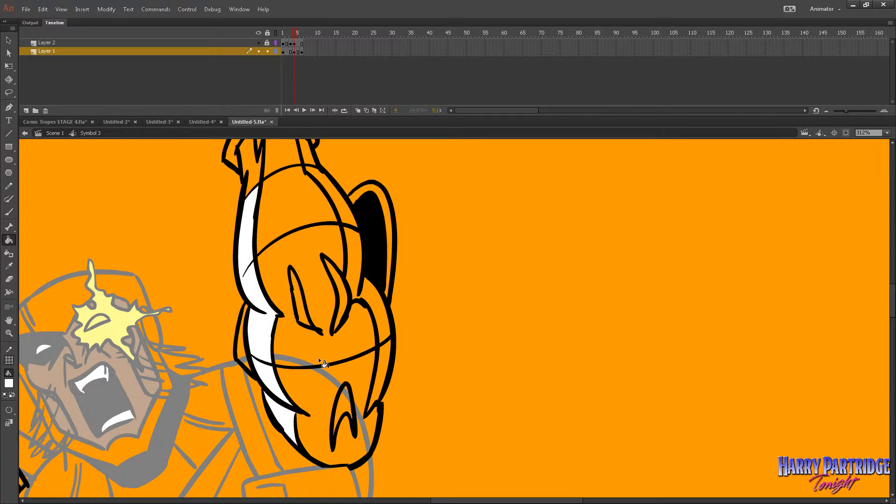
Fill the elbow spikes, outer upper-arm edge and shoulder highlight on frame 4 with white, brushing in the shoulder highlight's open end.
left_click(299, 293)
left_click(340, 293)
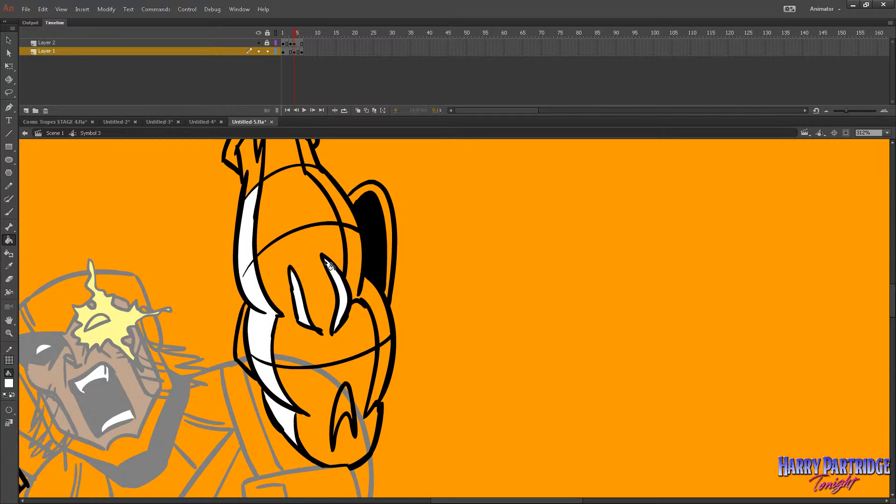
left_click(368, 292)
left_click(382, 373)
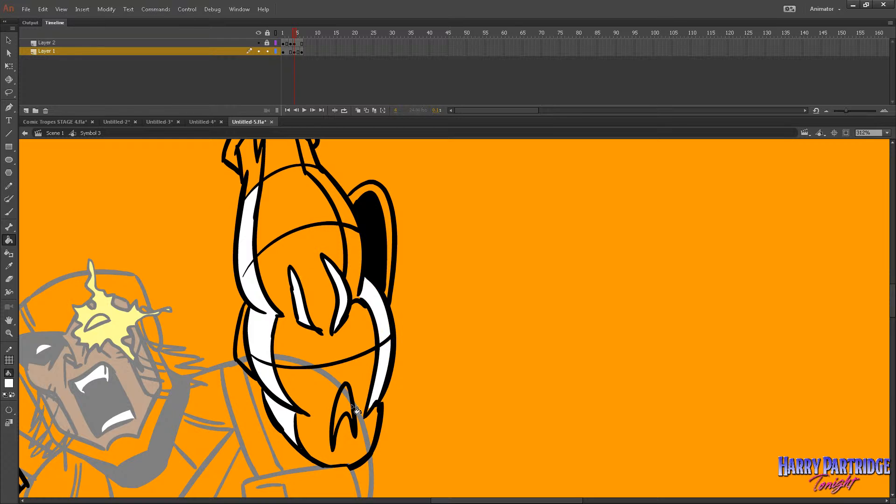
left_click(352, 406)
key("ctrl+z")
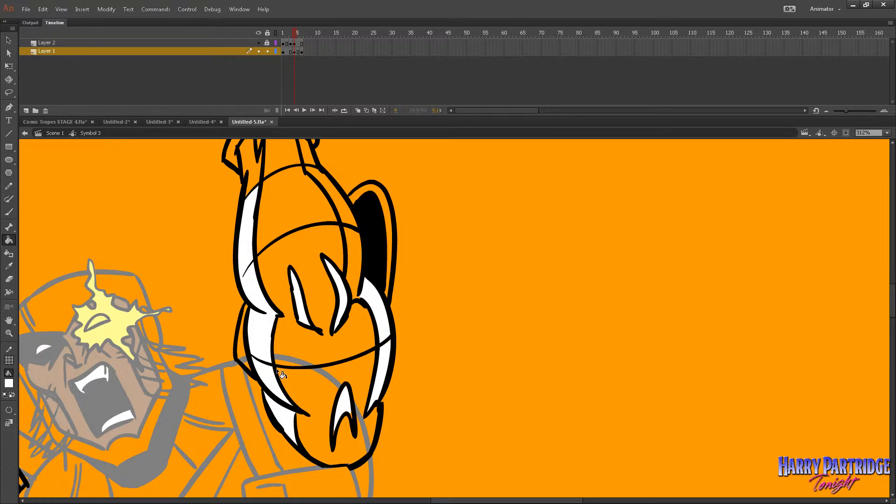
key("b")
left_click_drag(333, 434, 350, 412)
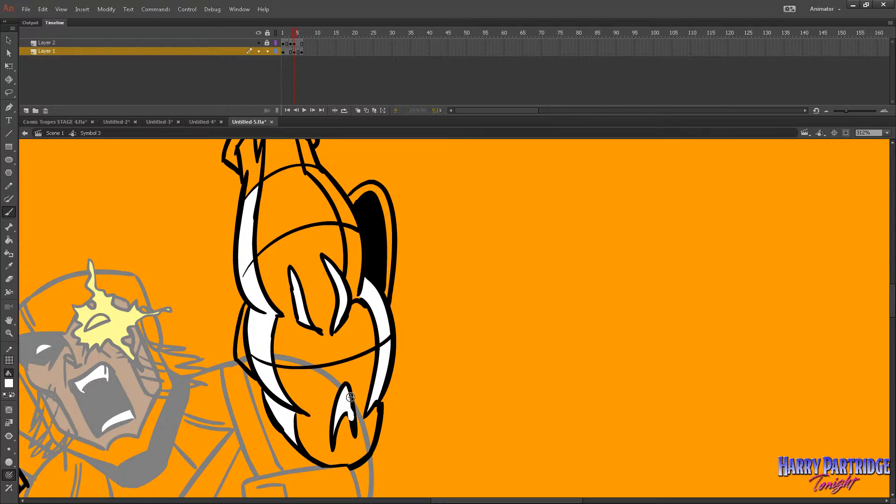
Fill the inner wrist highlight below the glove and the outer forearm highlights on frame 4 with white.
left_click_drag(893, 306, 893, 297)
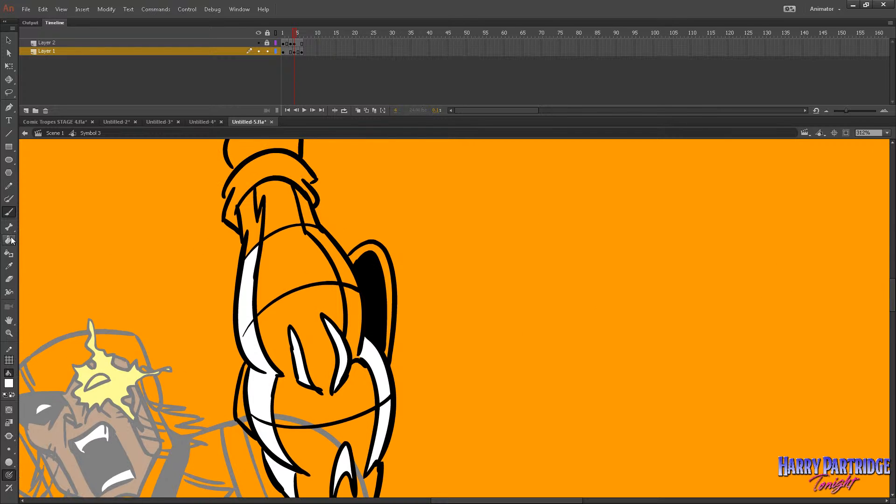
key("k")
left_click(260, 233)
key("b")
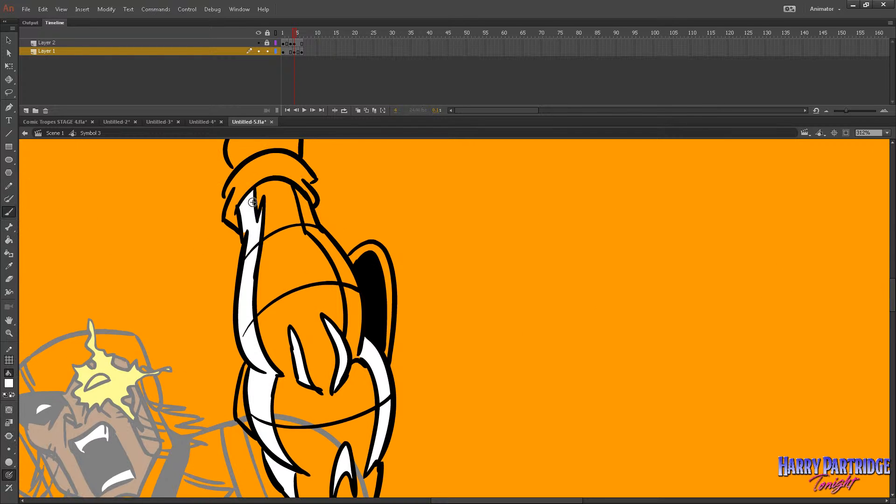
key("k")
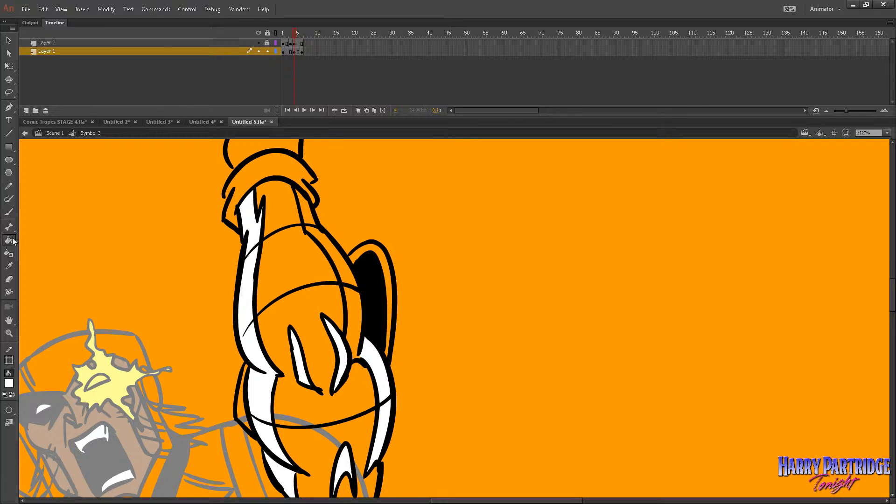
left_click(309, 219)
key("ctrl+z")
left_click(329, 235)
key("ctrl+z")
left_click(343, 266)
left_click(354, 311)
On frame 6, fill the highlights from the inner wrist down the raised arm's inner edge with white.
key("period")
left_click(241, 301)
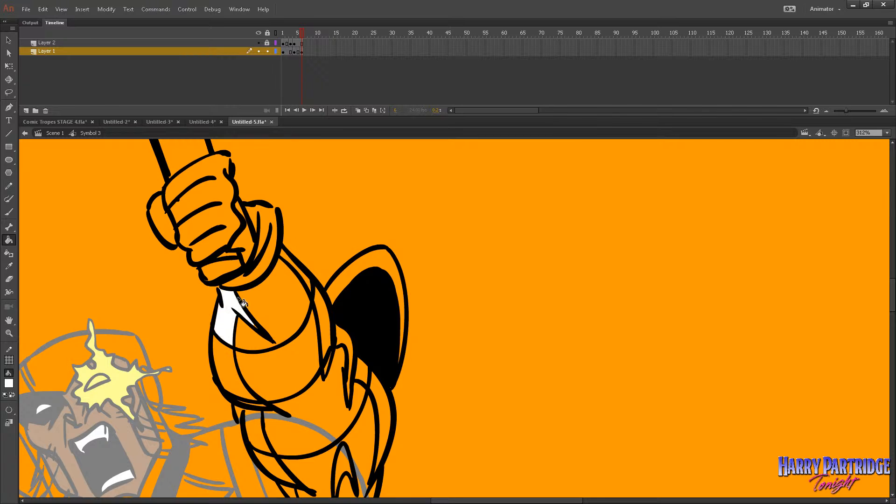
left_click(255, 327)
key("ctrl+z")
left_click(230, 362)
left_click(254, 413)
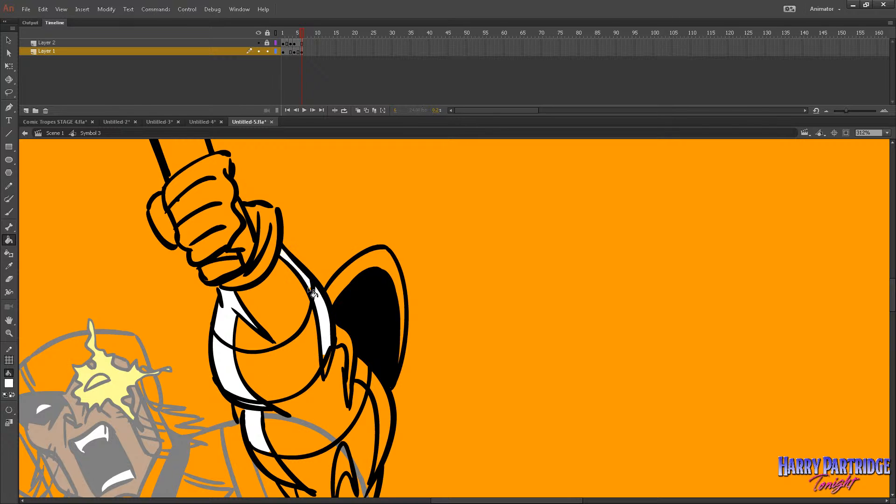
Brush in the tip of the outer forearm highlight on frame 6 and fill the elbow and outer upper-arm highlights with white.
left_click(371, 304)
key("ctrl+z")
left_click(9, 212)
mouse_move(322, 354)
left_mouse_down()
mouse_move(325, 367)
mouse_move(332, 342)
mouse_move(326, 369)
left_mouse_up()
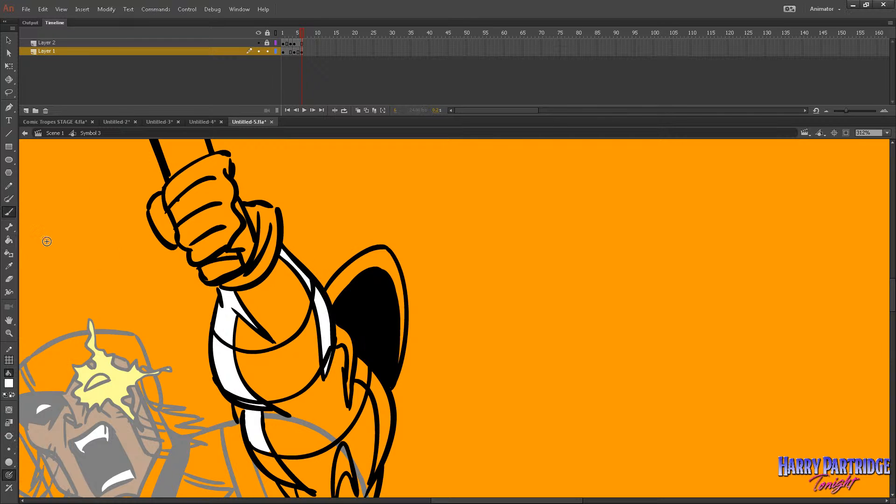
left_click(8, 239)
left_click(348, 384)
left_click(360, 373)
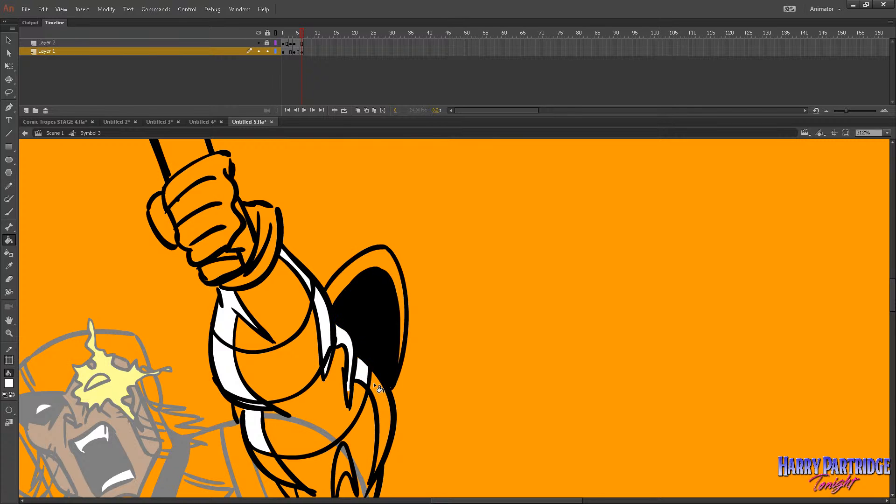
left_click(375, 385)
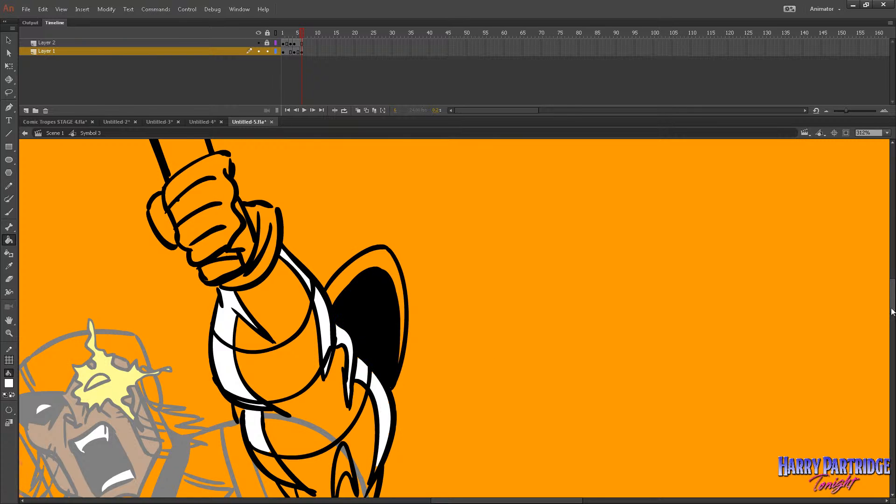
Finish the lower upper-arm and shoulder highlights on frame 6 in white with the Brush and Paint Bucket.
scroll(452, 295, "down", 5)
key("b")
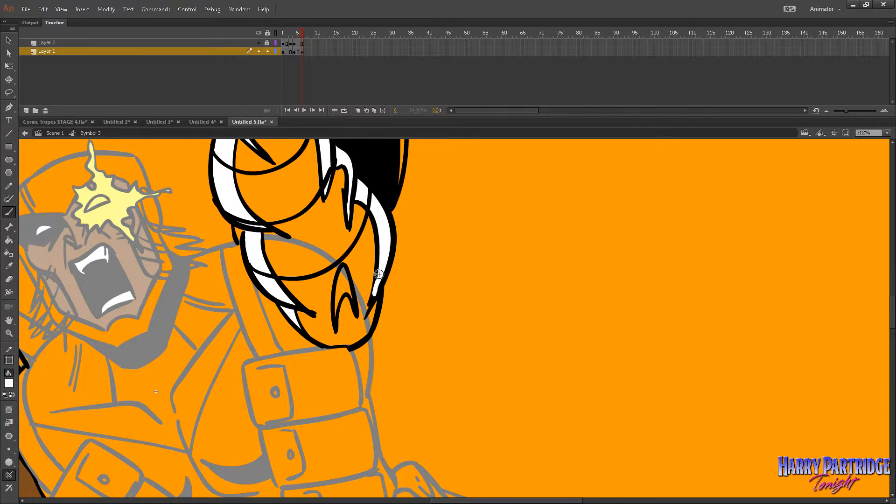
key("k")
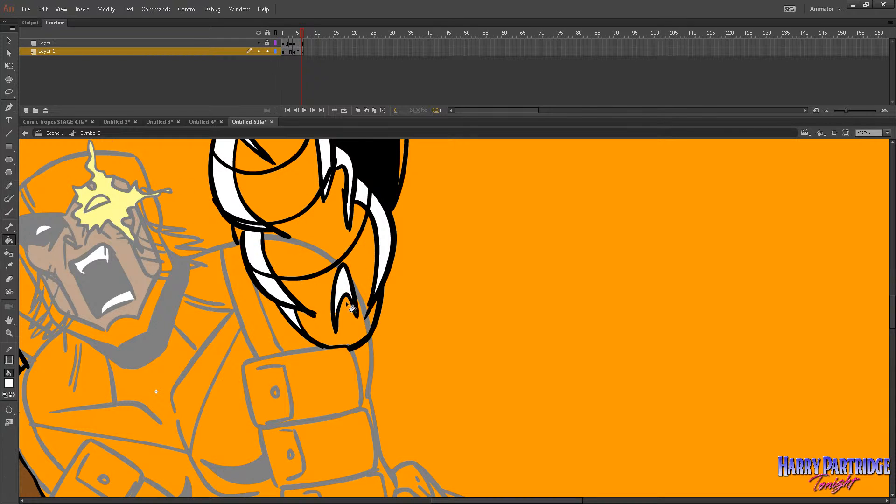
left_click(339, 318)
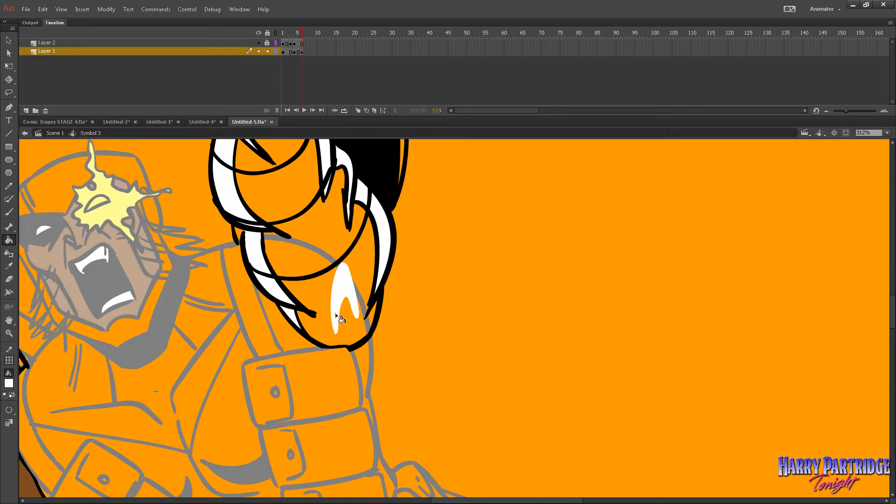
key("ctrl+z")
key("b")
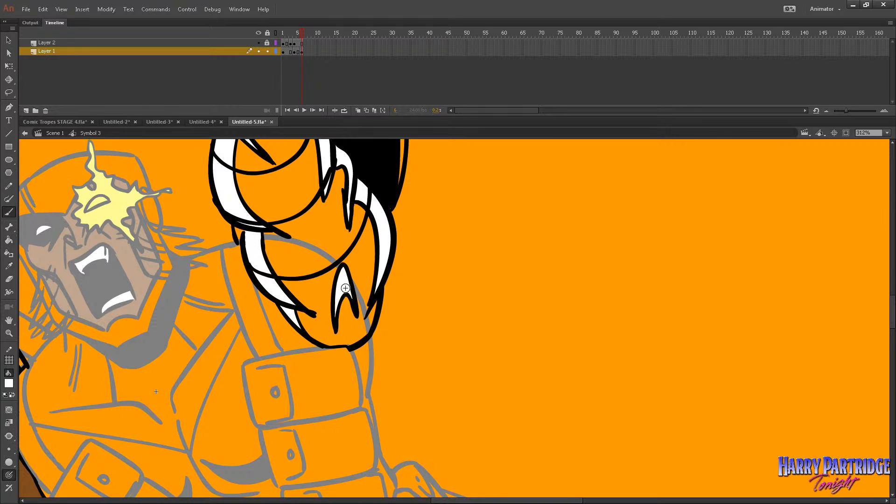
Return to frame 1 of the arms symbol and frame the whole raised arm.
key("comma")
key("comma")
key("comma")
key("comma")
key("comma")
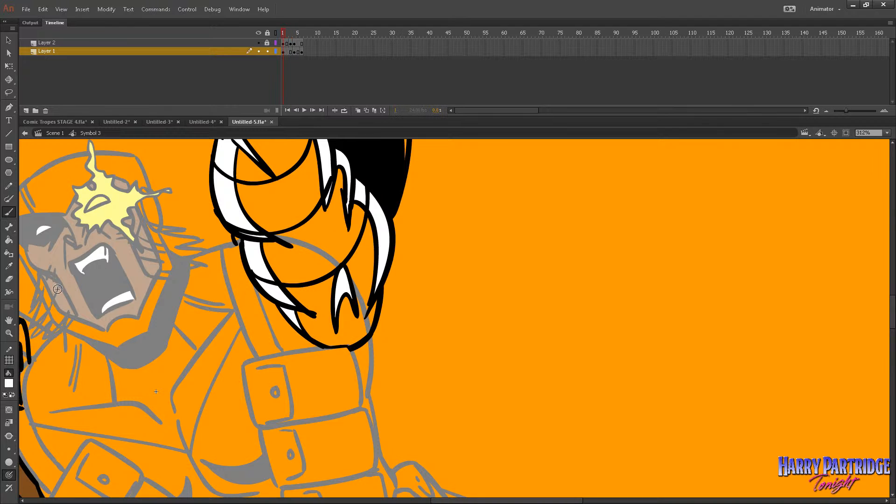
key("z")
left_click(468, 270)
left_click(468, 269)
left_click_drag(395, 266, 420, 301)
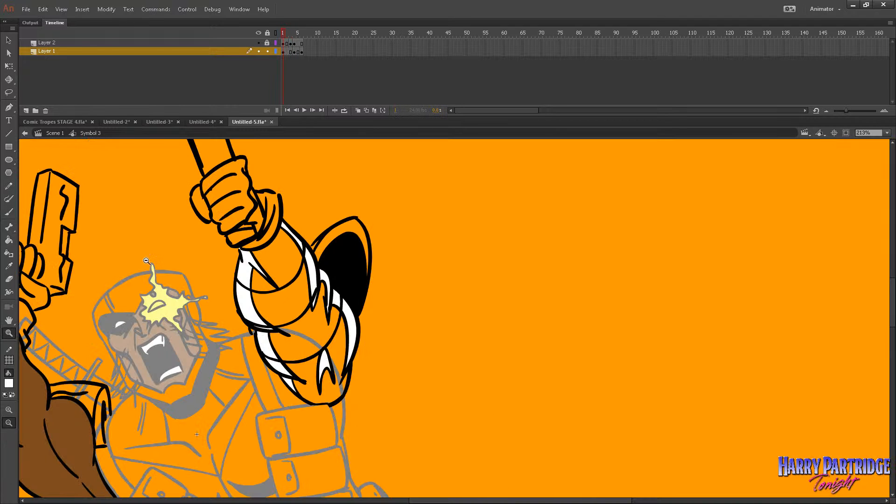
Set the fill colour to blue #7DA6F0 and try it on the raised forearm on frame 1.
key("k")
left_click(8, 387)
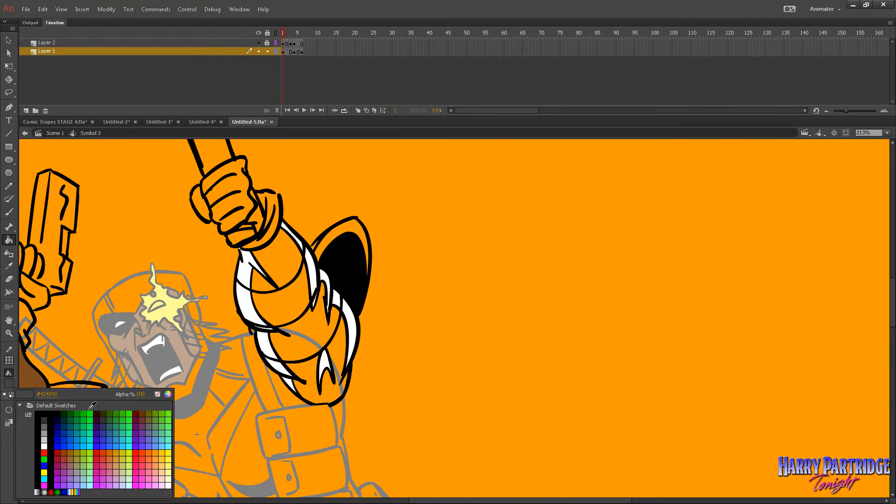
left_click(169, 396)
left_click(489, 271)
left_click(560, 259)
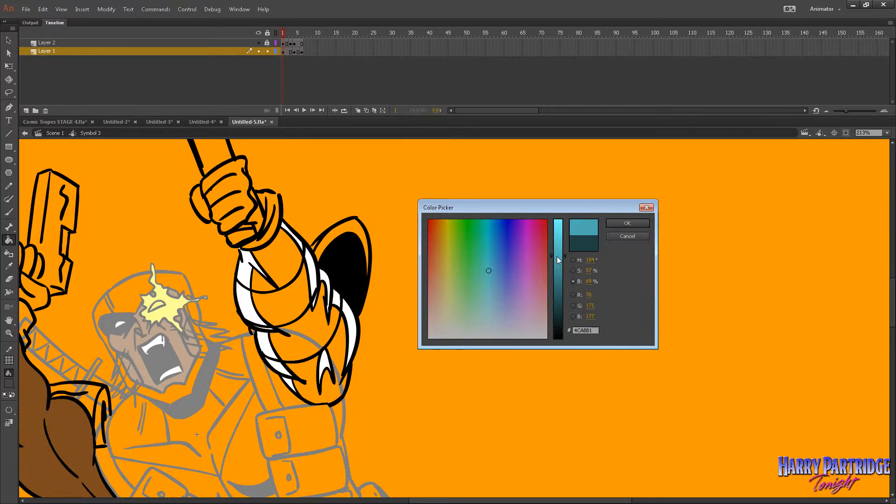
mouse_move(491, 287)
left_mouse_down()
mouse_move(497, 296)
mouse_move(496, 263)
mouse_move(499, 280)
left_mouse_up()
left_click(560, 239)
left_click(560, 226)
key("Return")
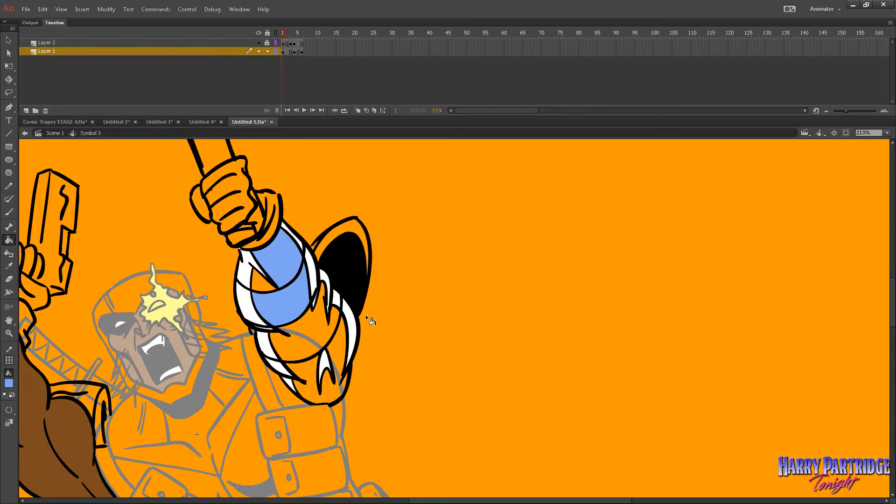
Change the fill colour to light blue #8BCEFD and fill the raised arm's forearm, elbow and upper-arm areas on frame 1.
left_click(9, 382)
left_click(169, 394)
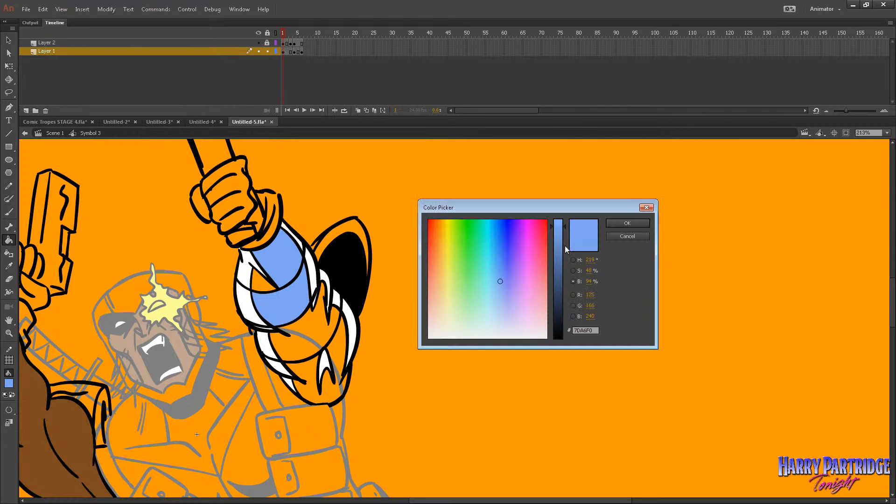
left_click_drag(566, 249, 565, 220)
left_click(496, 272)
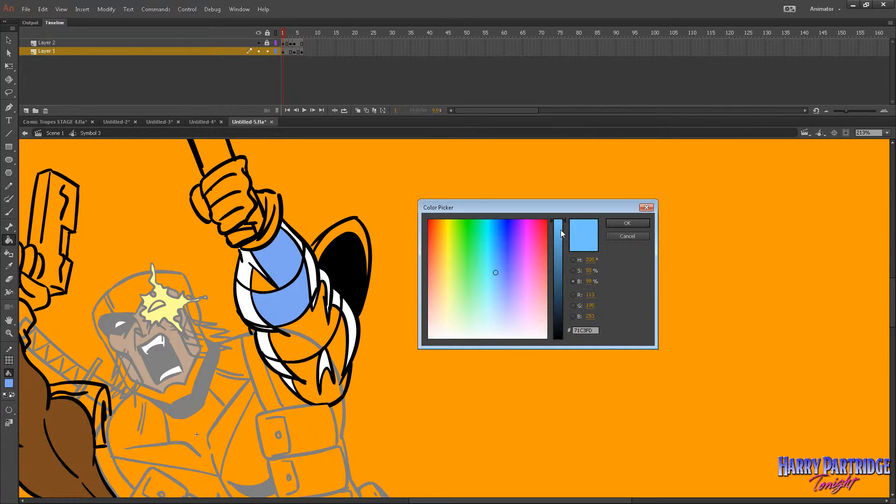
left_click(573, 271)
left_click_drag(564, 273, 562, 287)
left_click(617, 223)
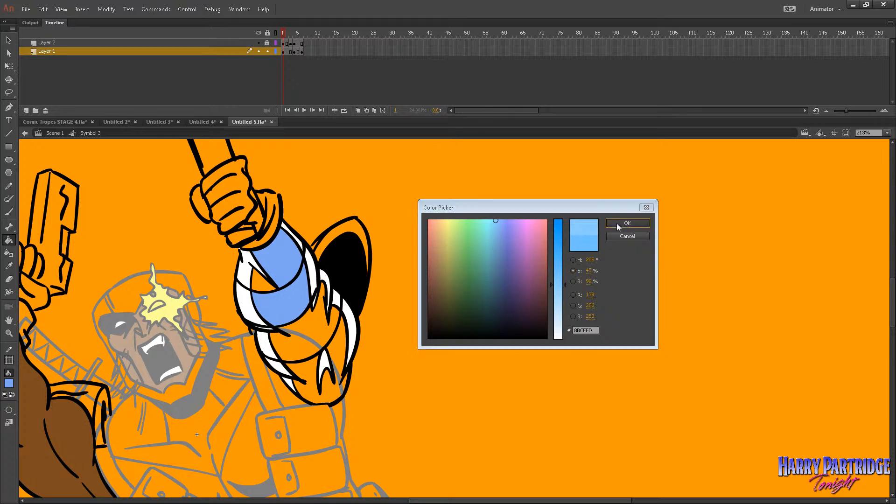
left_click(291, 283)
left_click(306, 336)
left_click(340, 358)
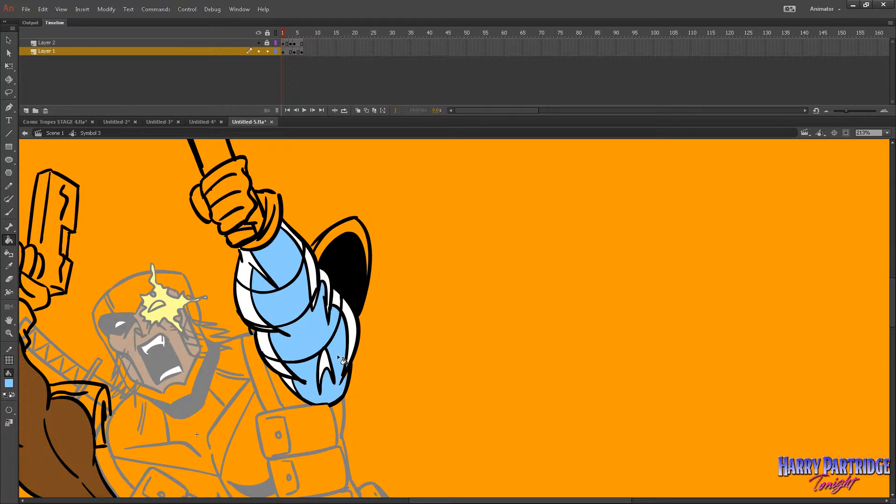
Fill the raised arm's shoulder, elbow and forearm areas on frame 4 with light blue using the Paint Bucket.
key("b")
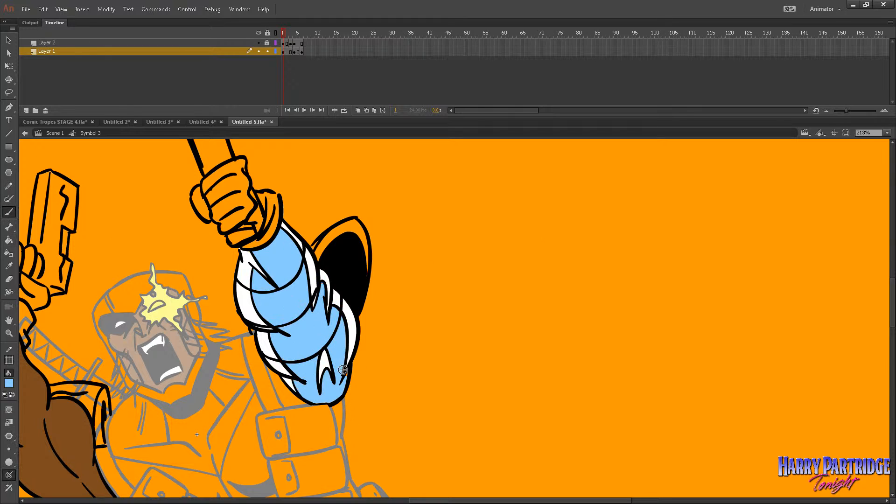
key("k")
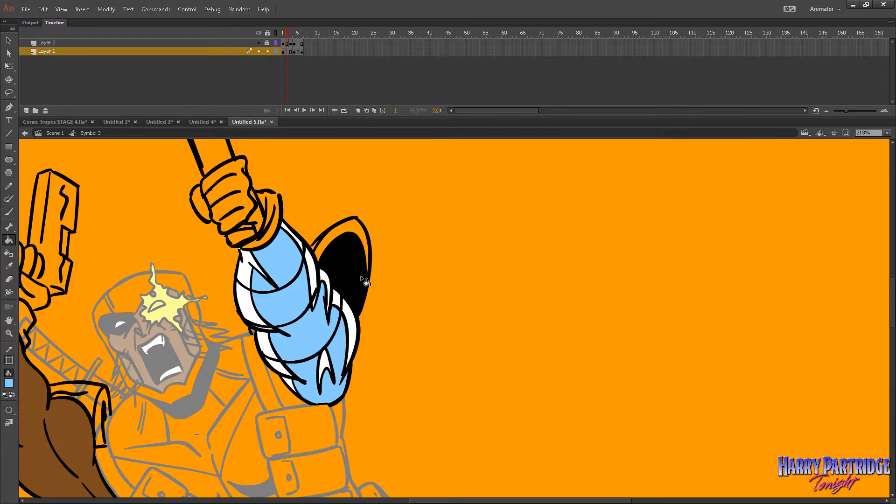
key("period")
key("period")
key("period")
left_click(340, 355)
left_click(330, 322)
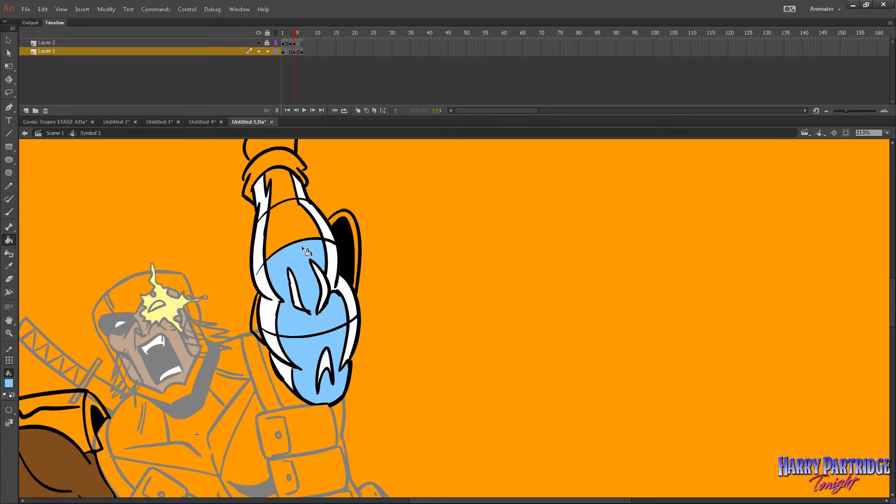
left_click(307, 251)
left_click(284, 196)
left_click(267, 186)
key("ctrl+z")
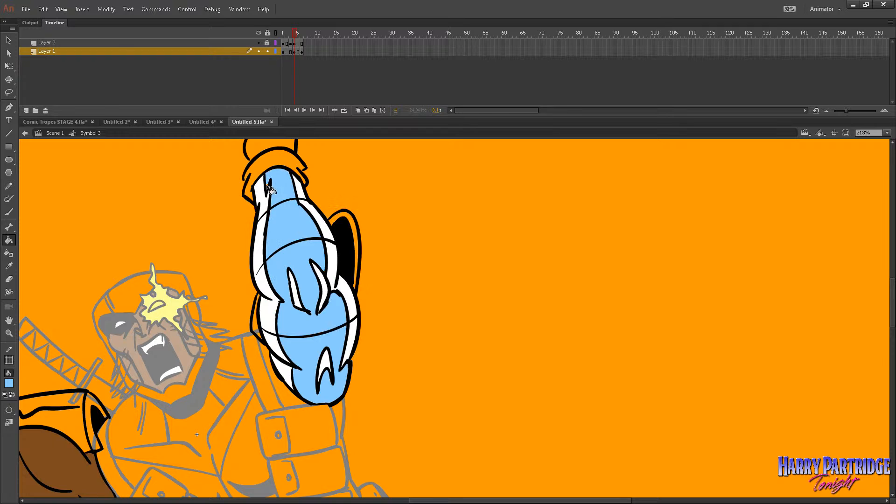
Fill the raised arm's forearm, elbow and upper-arm areas on frame 6 with light blue.
key("period")
left_click(295, 299)
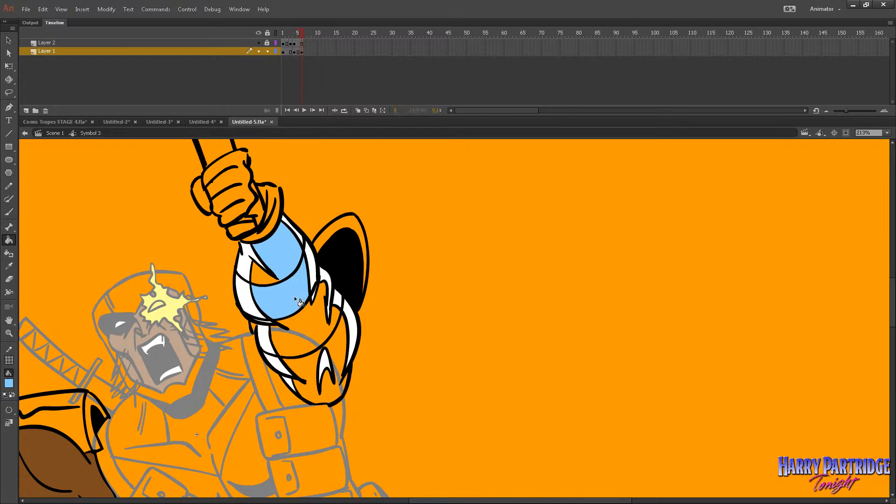
left_click(295, 327)
left_click(311, 365)
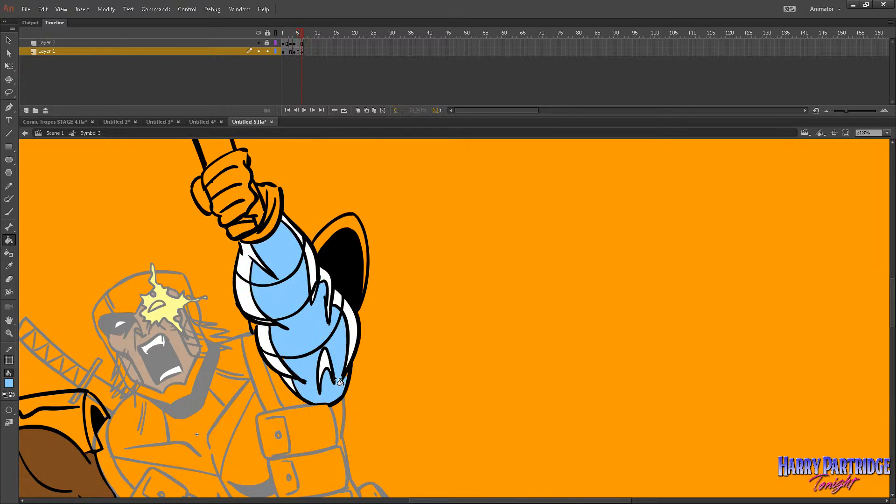
Set the Paint Bucket's gap option to Close Large Gaps.
left_click(9, 333)
left_click(422, 348)
left_click(422, 348)
left_click_drag(320, 392, 320, 390)
key("comma")
key("period")
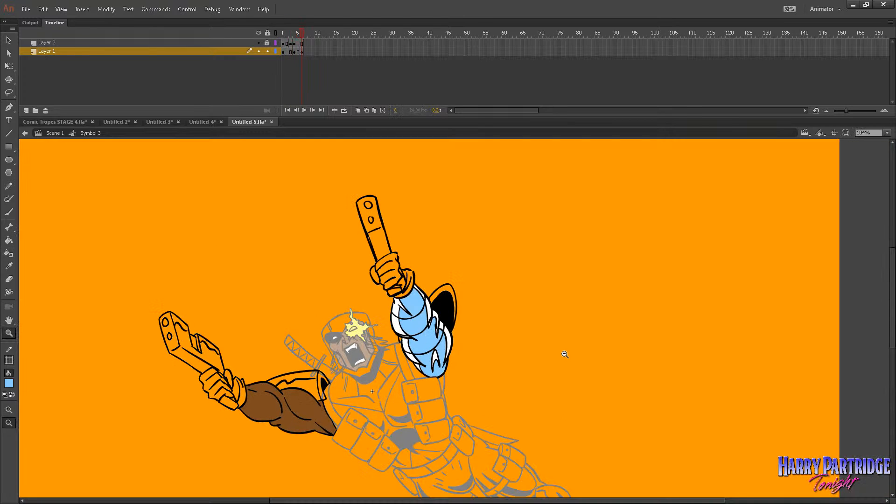
key("comma")
key("period")
left_click_drag(646, 190, 156, 460)
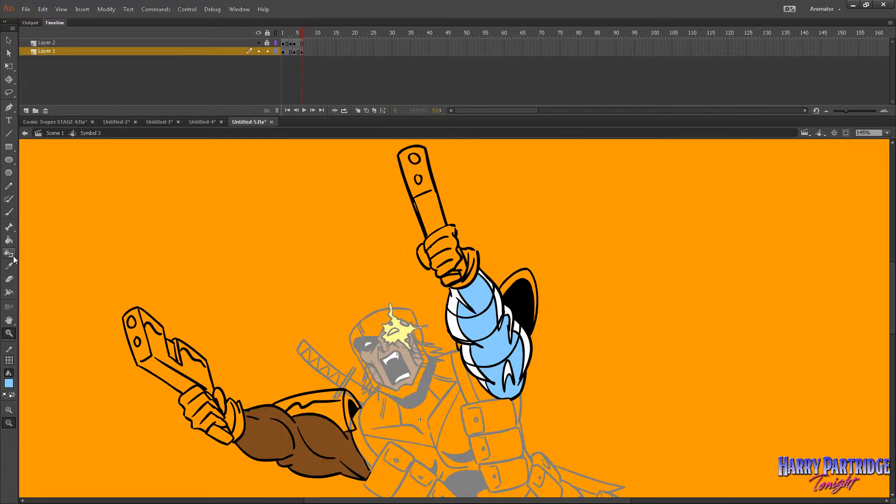
left_click(9, 240)
left_click(9, 410)
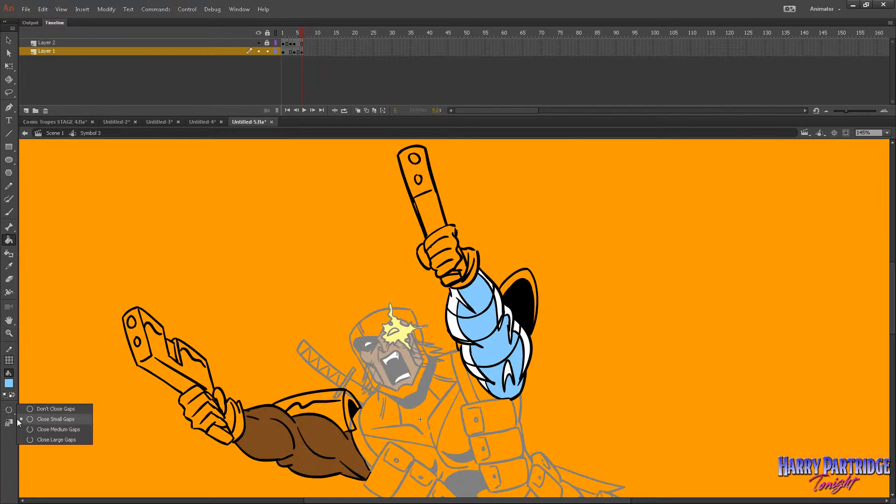
left_click(47, 440)
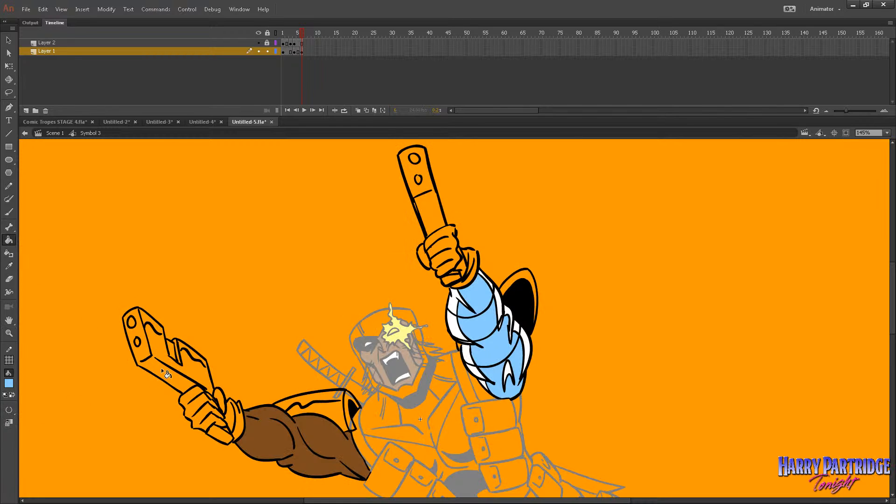
Fill both guns on frame 2 of the arms symbol with light blue, including the grip ends below the fists.
left_click(286, 44)
left_click(328, 312)
left_click(333, 284)
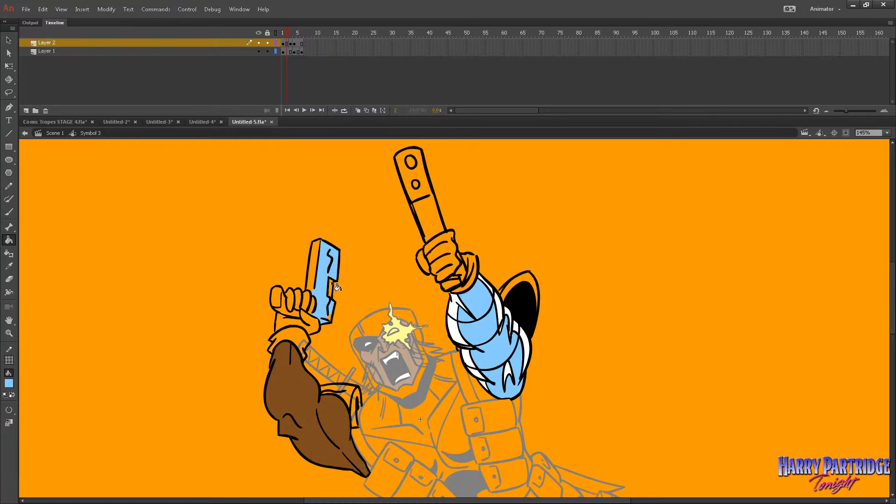
left_click(317, 283)
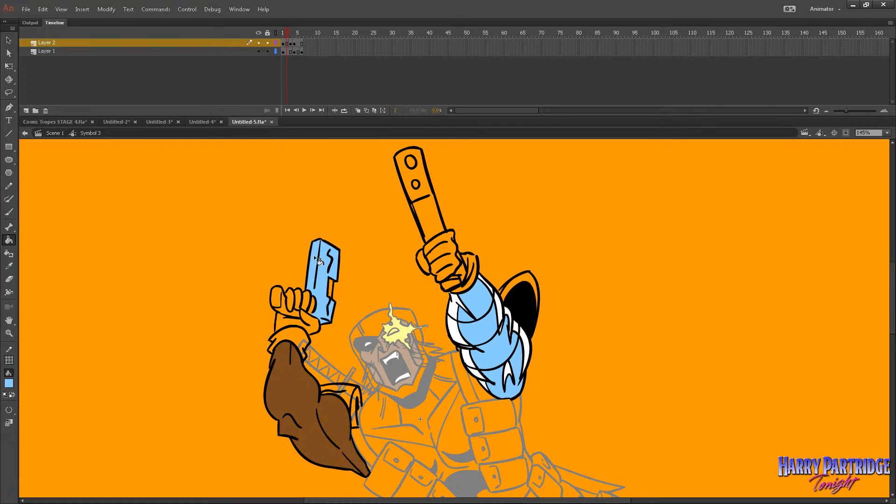
left_click(283, 308)
left_click(453, 286)
left_click(421, 215)
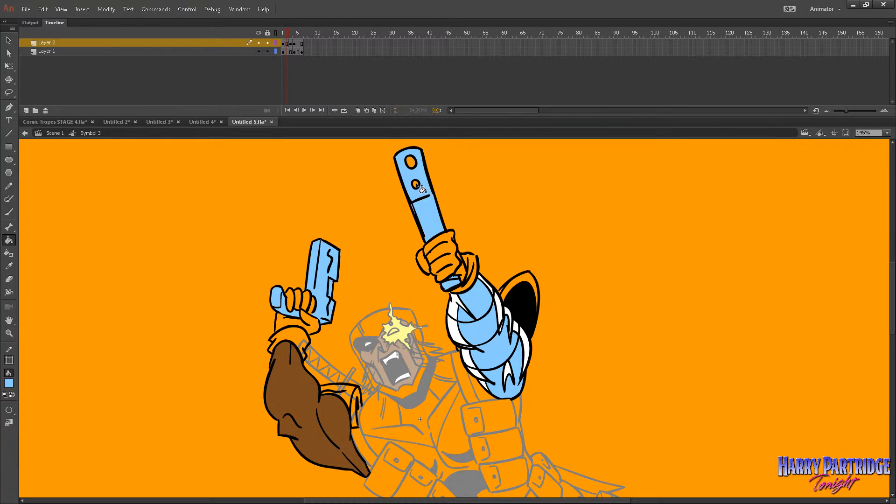
Fill the brown arm's gun on frame 3 with light blue, covering its side, sights, muzzle face, top and grip end.
key(".")
left_click(177, 363)
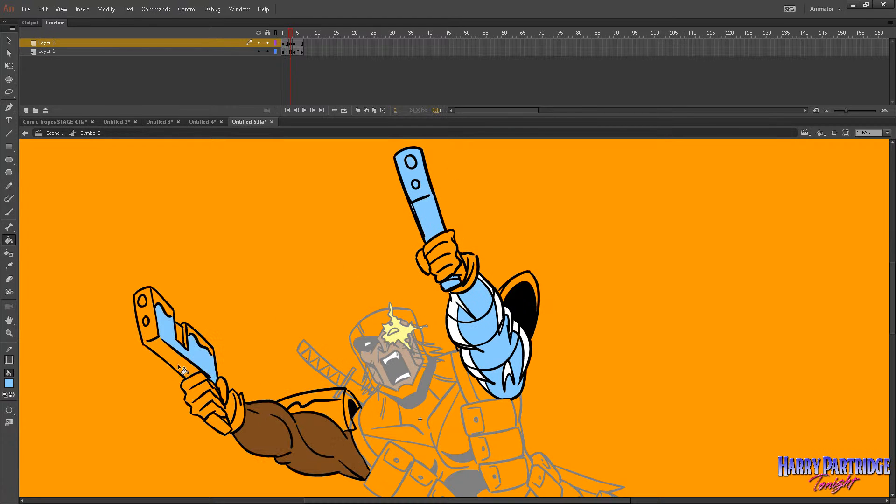
left_click(180, 331)
left_click(190, 332)
left_click(185, 333)
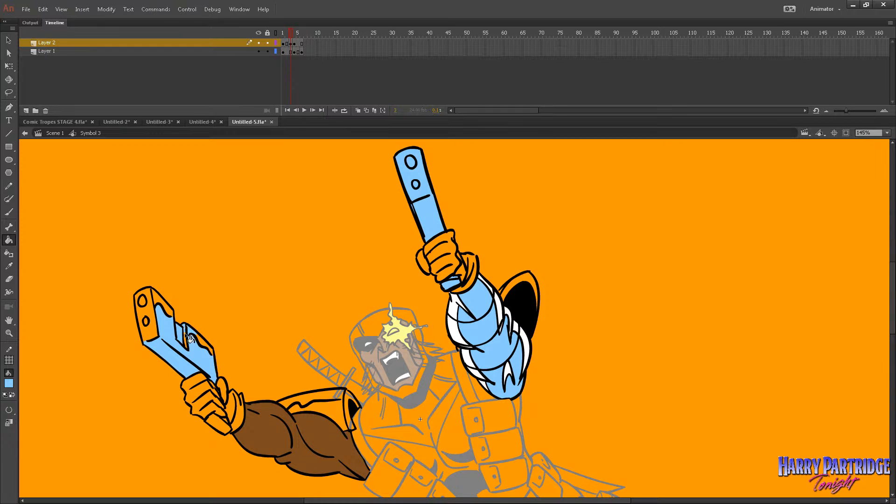
left_click(203, 344)
left_click(225, 427)
left_click(148, 322)
left_click(142, 303)
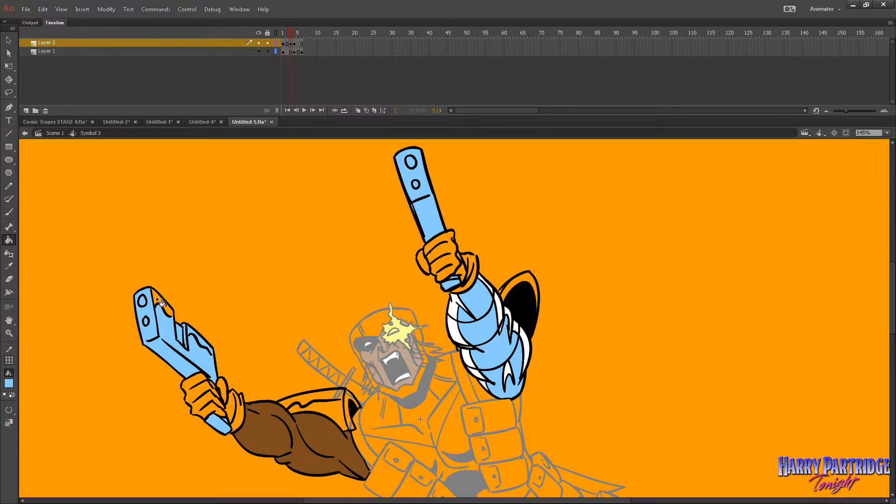
left_click(157, 298)
left_click(166, 307)
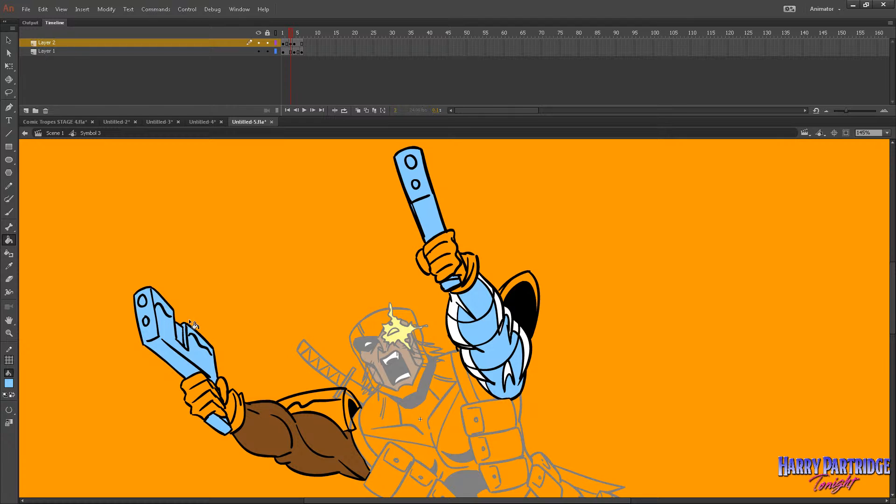
Fill both guns on frame 4 with light blue, covering the brown arm's whole gun and the raised gun's grip and barrel.
key(".")
left_click(226, 434)
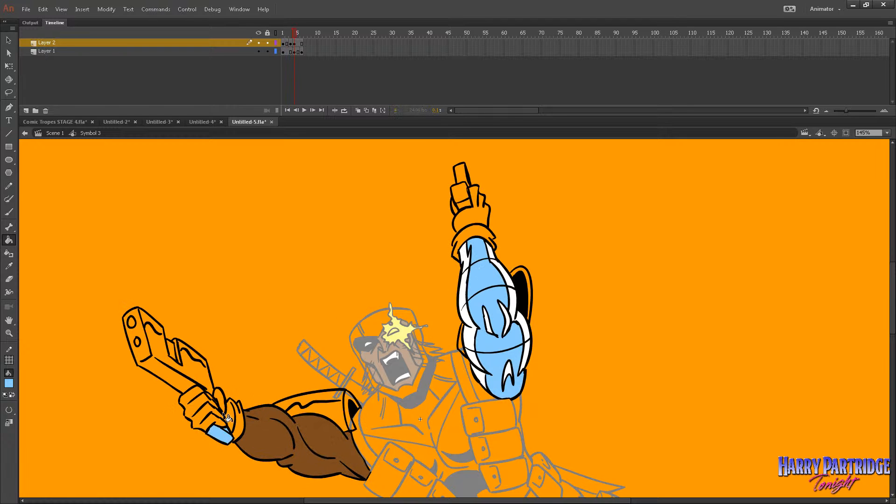
left_click(206, 382)
left_click(198, 358)
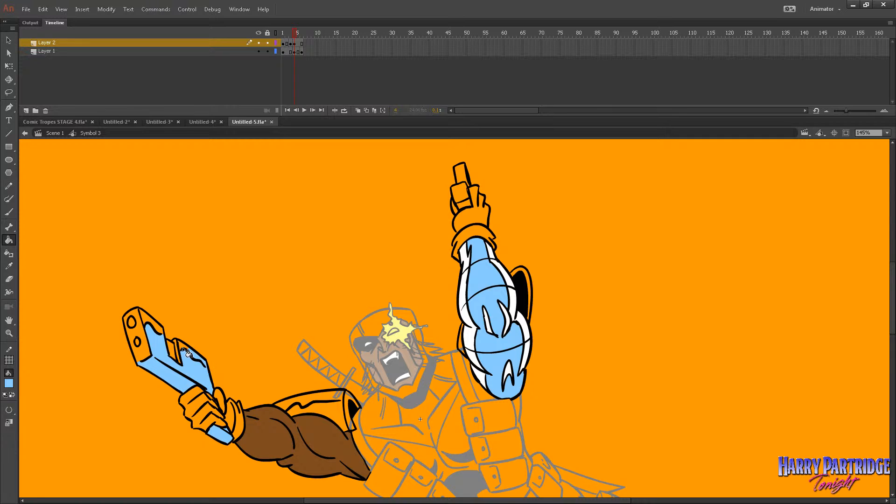
left_click(165, 337)
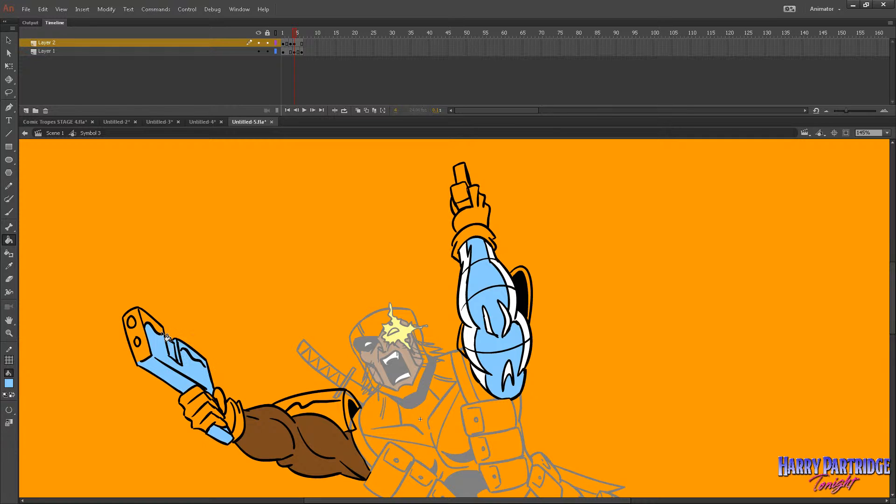
left_click(139, 335)
left_click(461, 196)
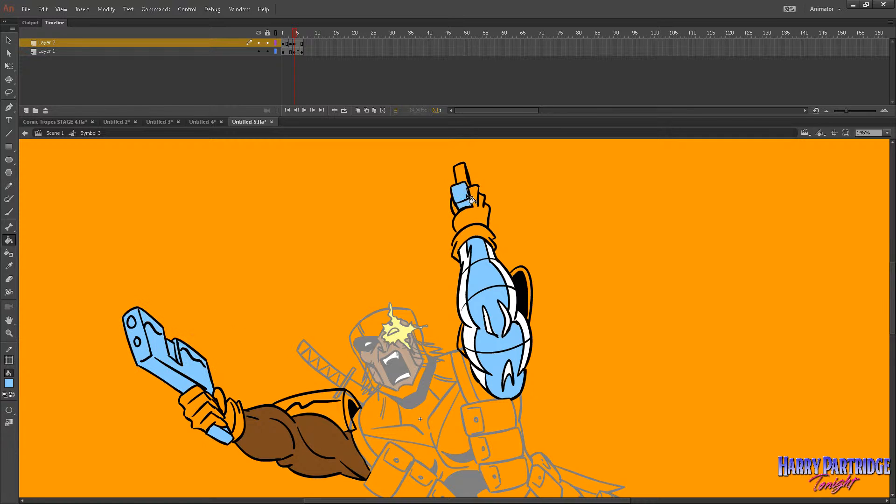
left_click(460, 173)
Set the Brush mode to Paint Behind and try a light blue touch-up on the raised gun beside the fingers.
key("b")
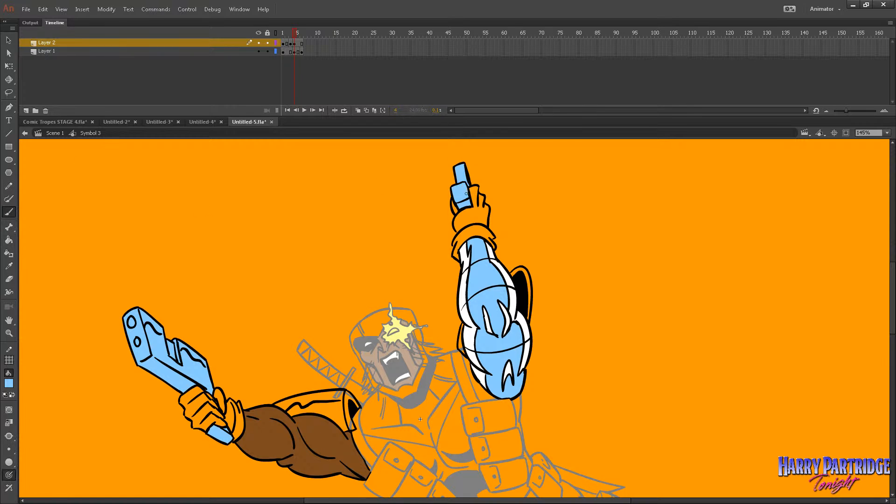
left_click(10, 436)
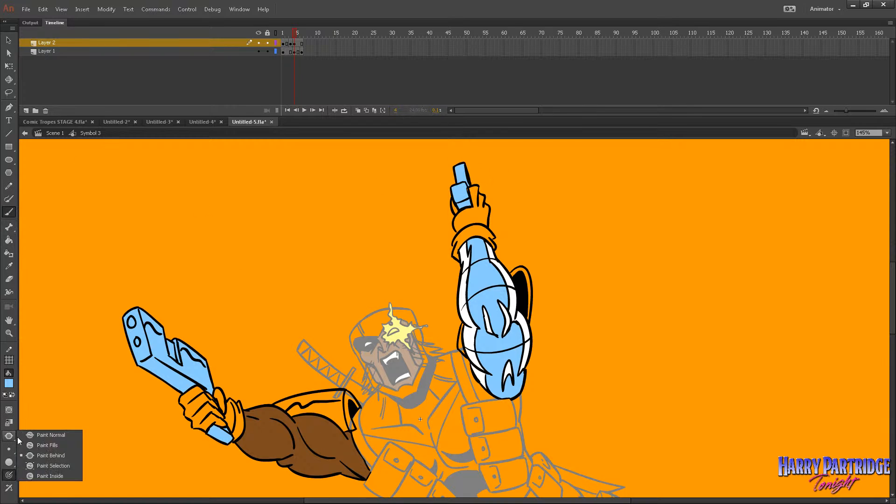
left_click(33, 456)
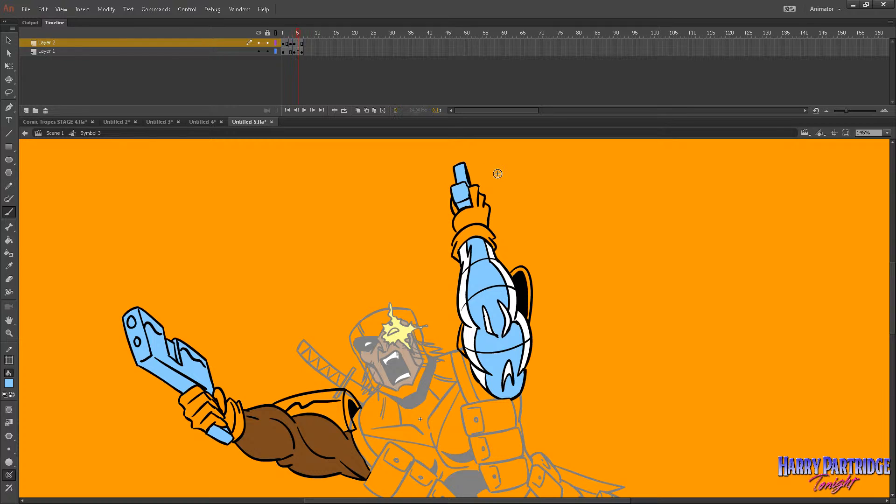
key(".")
key(".")
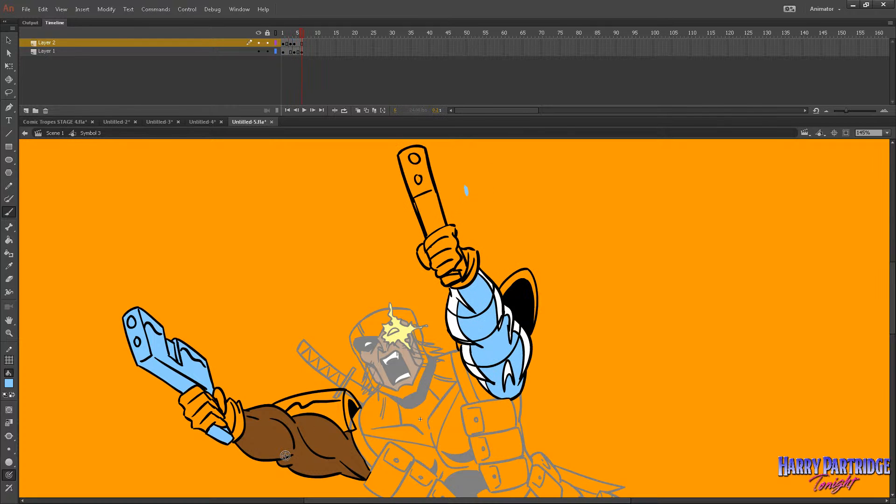
Fill the raised gun's barrel and grip end on frame 6 with light blue using the Paint Bucket.
key("k")
key("period")
key("comma")
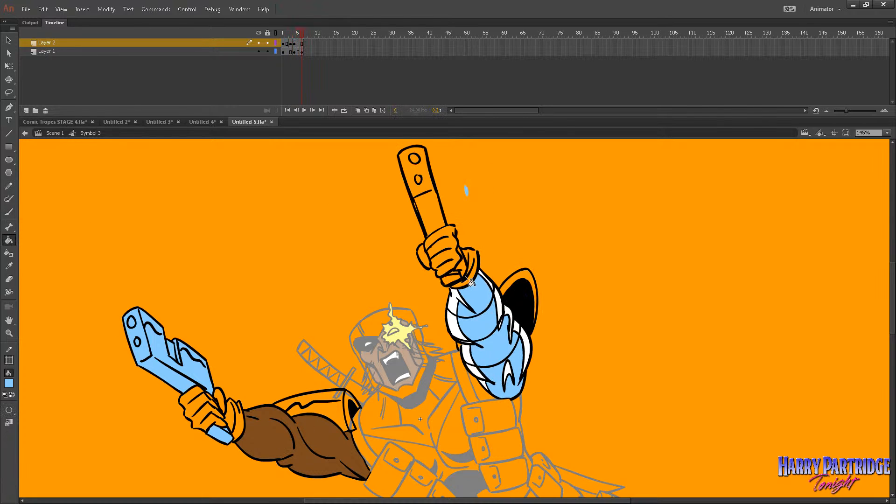
left_click(455, 275)
left_click(437, 225)
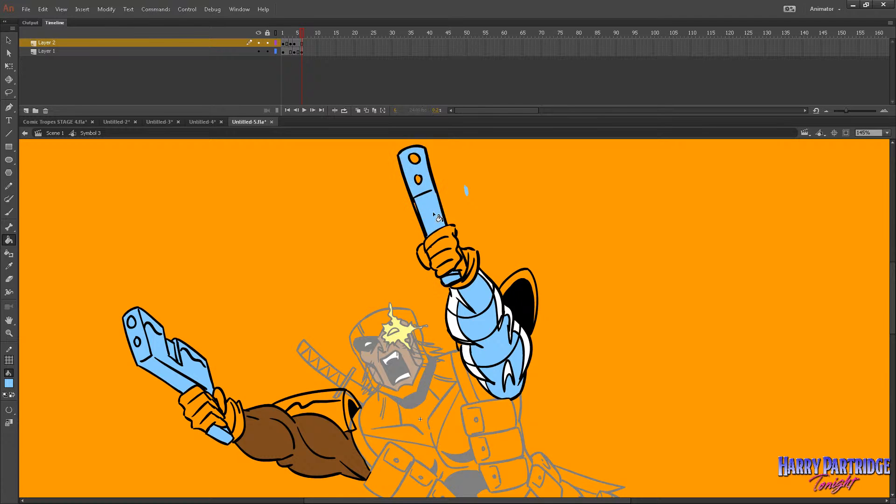
Switch to the Brush and set its mode to Paint Fills.
left_click(8, 211)
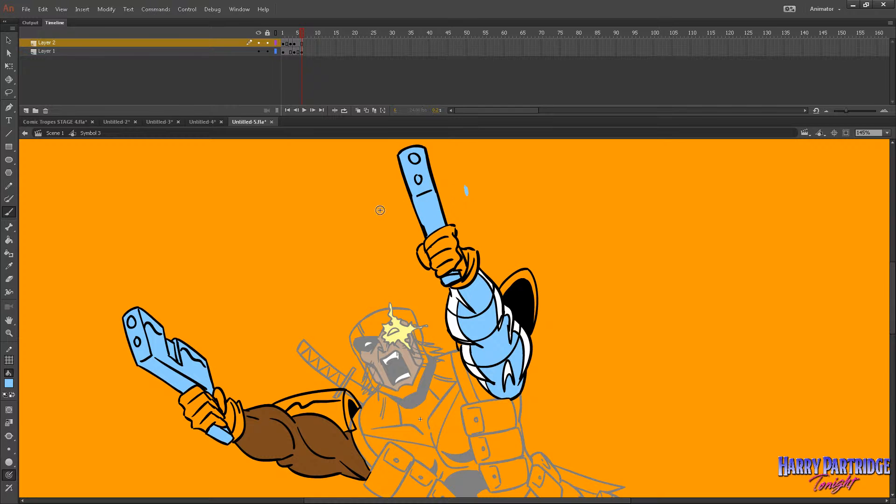
left_click(9, 435)
left_click(38, 446)
Lasso and delete the stray light blue dab beside the raised gun on Layer 2.
left_click_drag(298, 43, 301, 42)
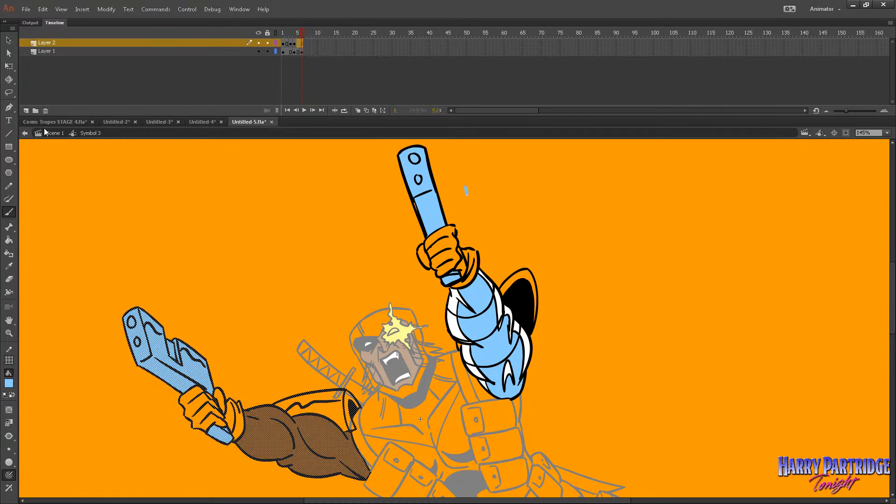
key("l")
left_click_drag(508, 205, 504, 186)
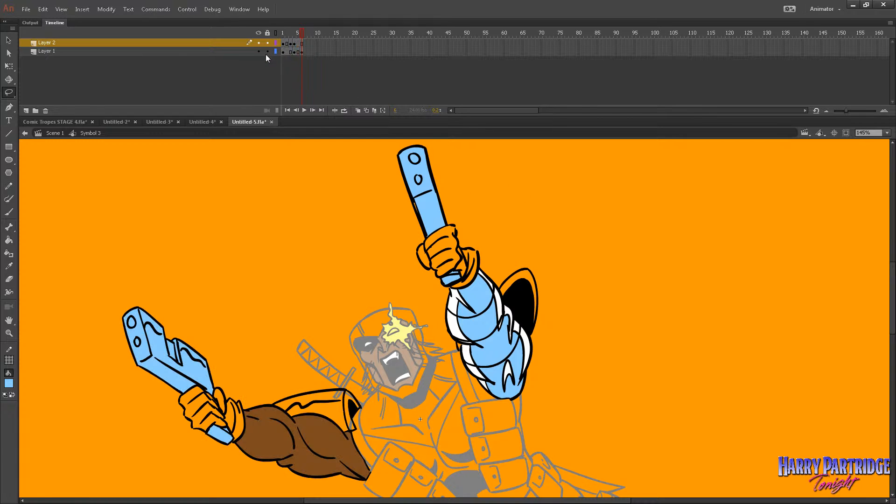
Brush light blue over the small gap along the raised gun's edge on Layer 1, frame 6, and play the arm animation.
key("comma")
key("comma")
key("comma")
key("comma")
key("comma")
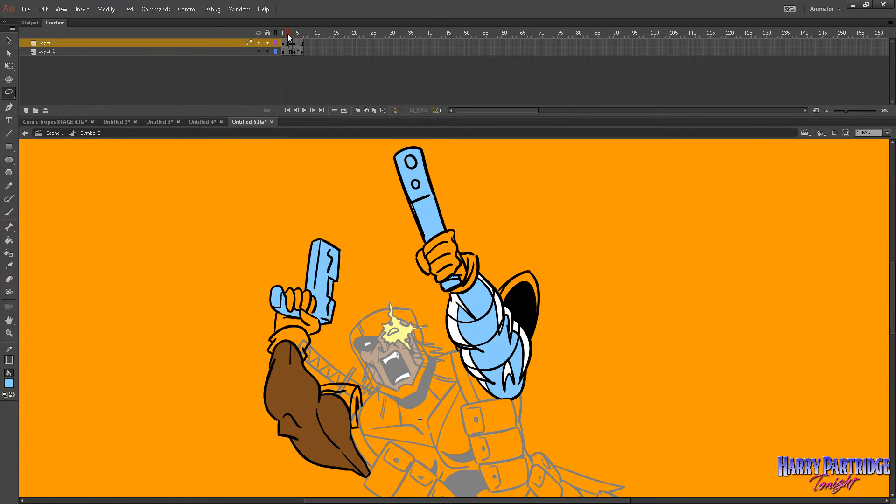
key("period")
key("period")
key("period")
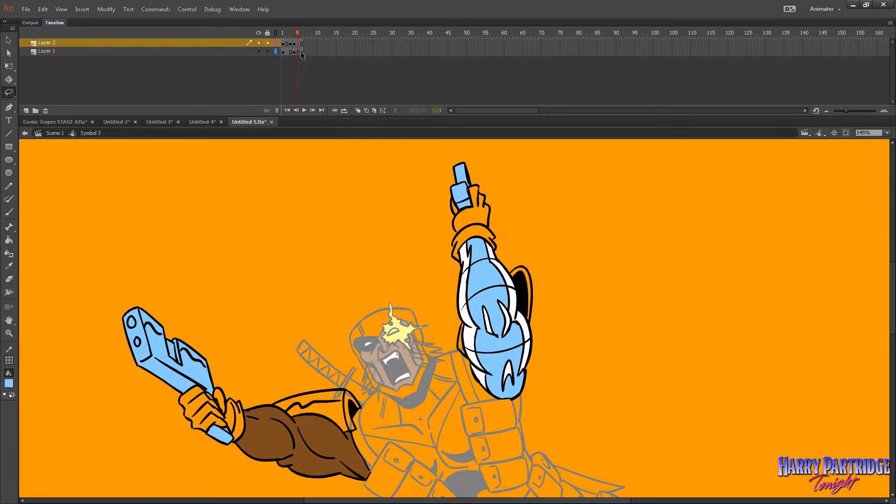
left_click(298, 52)
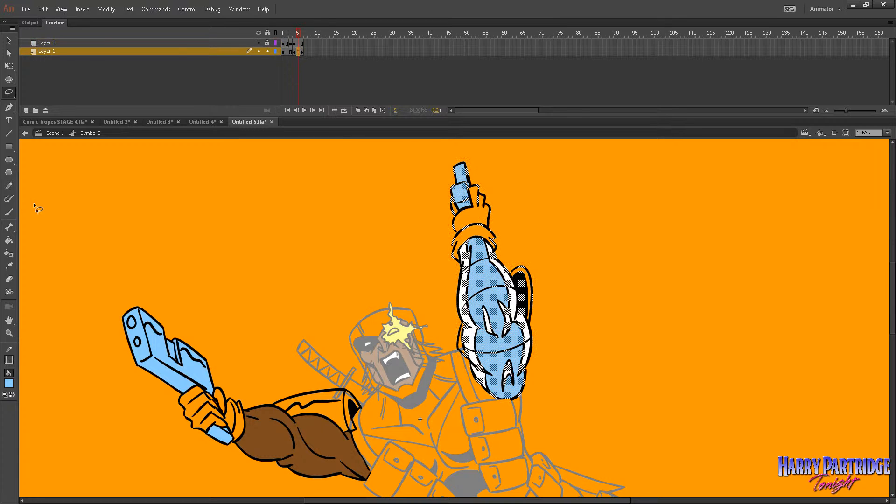
key("b")
left_click(303, 52)
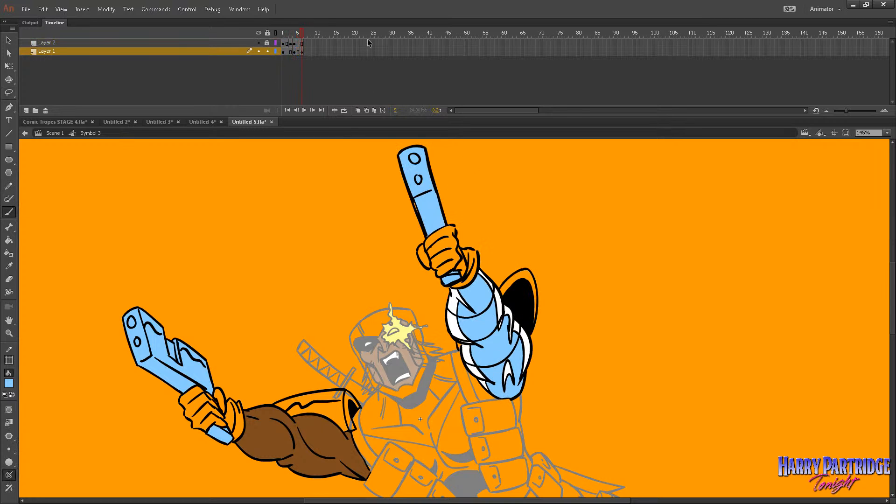
left_click(303, 52)
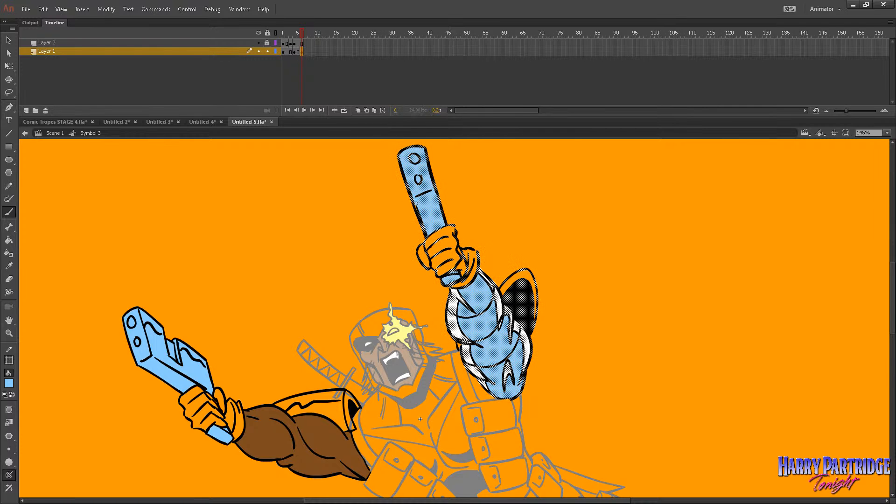
left_click_drag(414, 197, 416, 209)
key("Return")
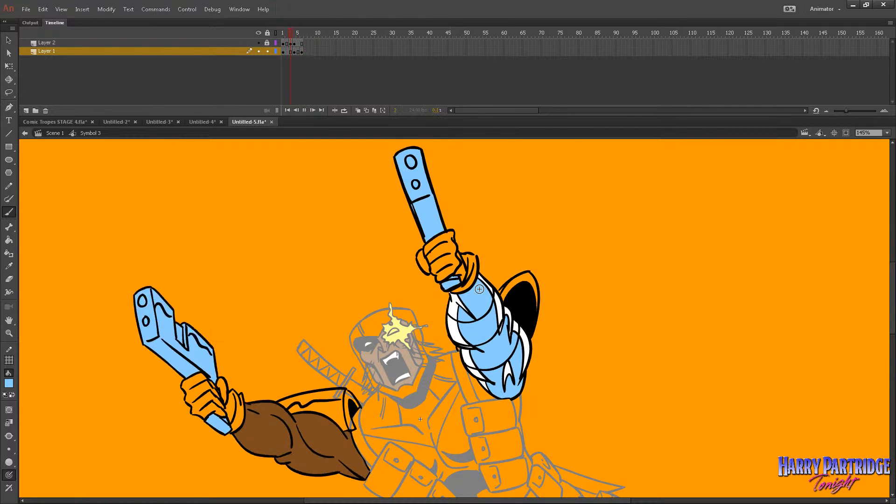
Leave the arms symbol and return to Scene 1 with the whole character in view.
left_click(13, 331)
left_click(533, 338)
left_click(439, 336)
left_click_drag(426, 282, 606, 406)
left_click(55, 133)
Sample the arm's brown as the Paint Bucket fill colour and lighten it to a tan of RGB 181, 127, 50.
left_click(8, 239)
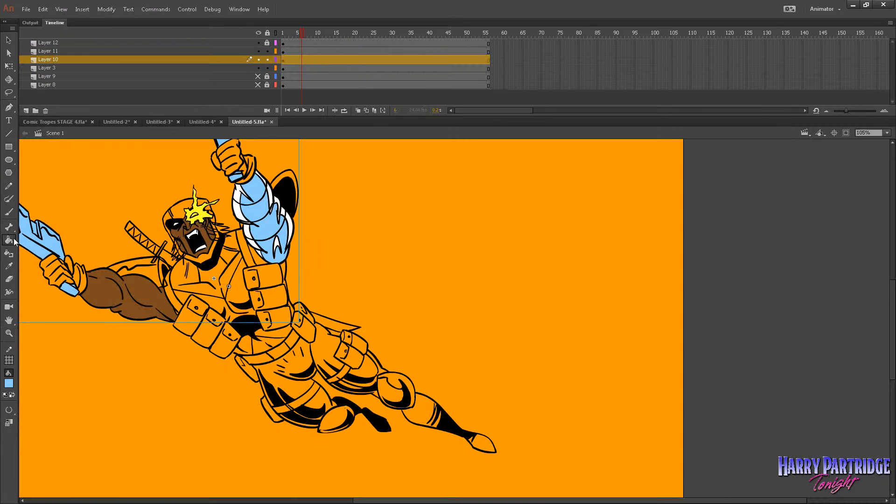
left_click(9, 383)
left_click(117, 294)
left_click(8, 383)
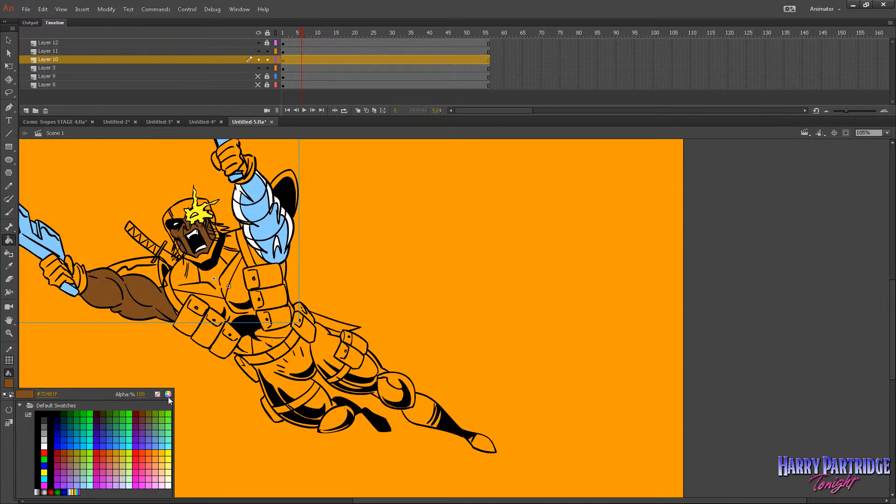
left_click(168, 396)
left_click(573, 282)
left_click(562, 252)
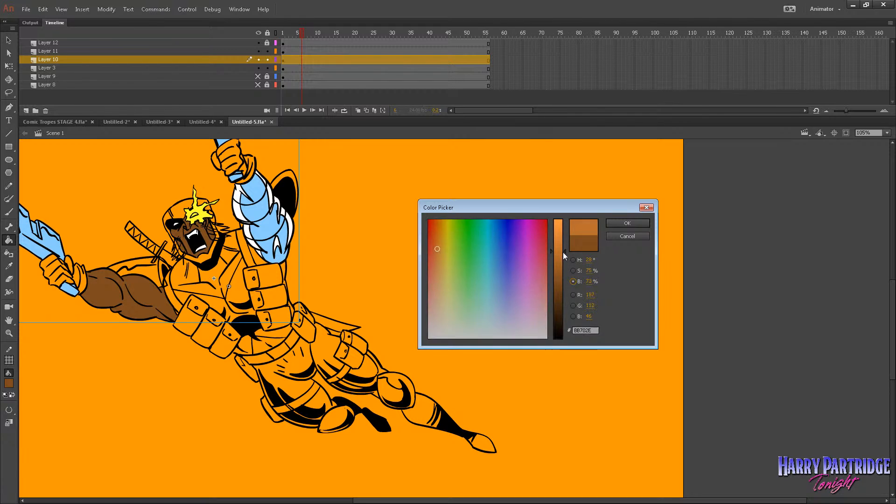
left_click(440, 252)
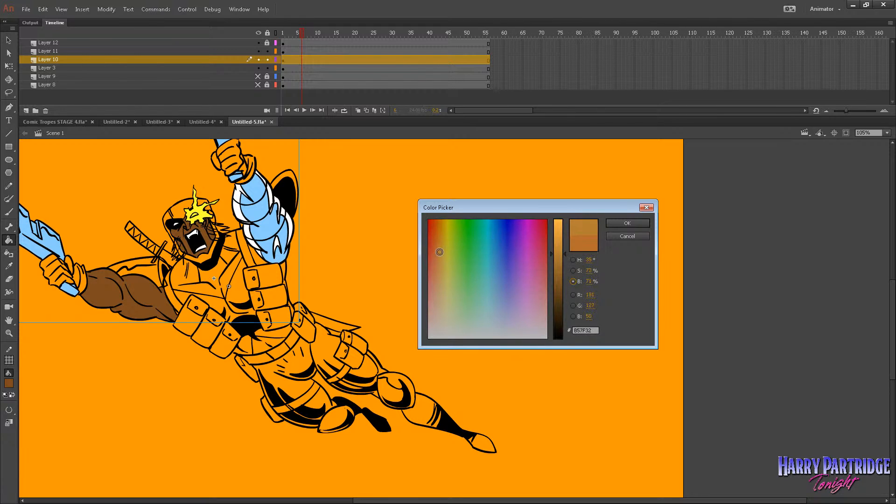
left_click(627, 223)
Fill the chest, waist and hip pouches with the tan colour on Layer 3 at frame 1.
left_click(8, 40)
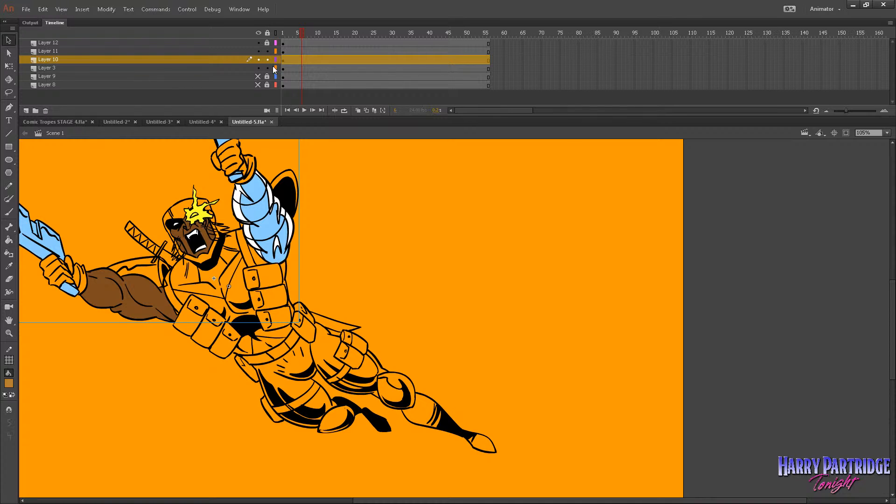
left_click(275, 67)
left_click(275, 67)
left_click(284, 68)
left_click(284, 34)
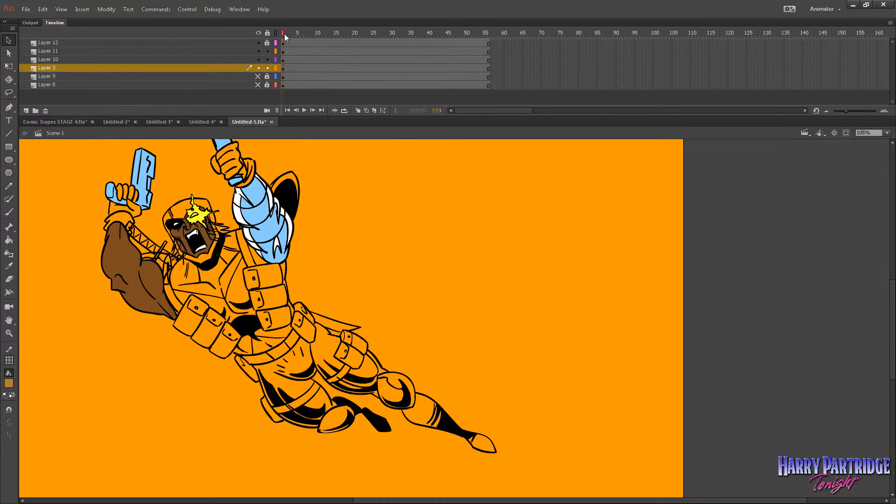
left_click(9, 241)
left_click(192, 324)
left_click(207, 334)
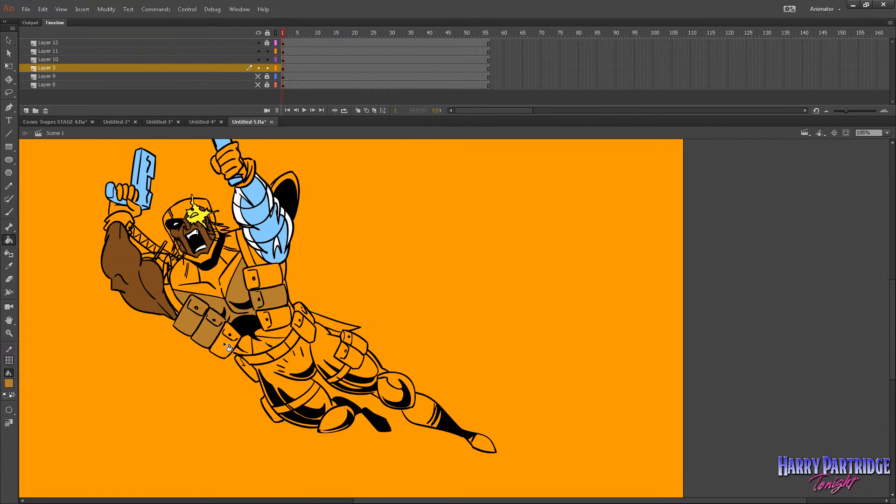
key("ctrl+z")
left_click(309, 322)
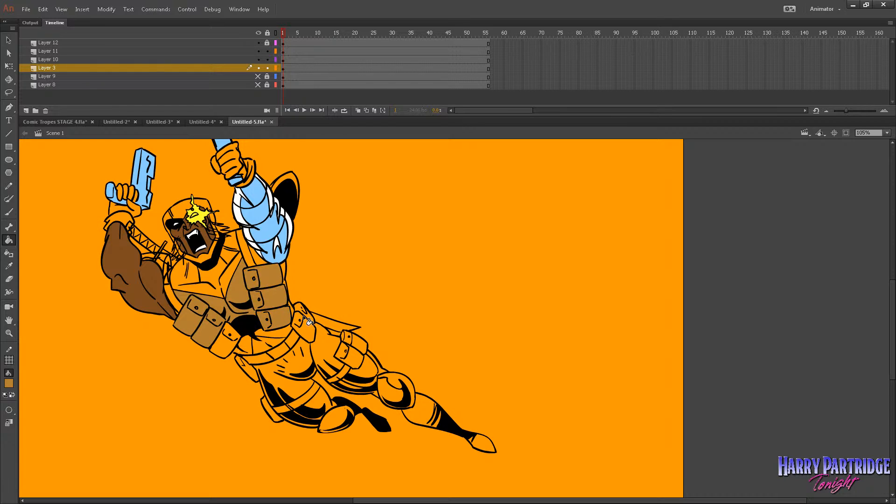
left_click(236, 378)
Set the bucket's gap option to Close Large Gaps and fill the remaining pouches, including those on the thighs, with tan.
left_click(9, 410)
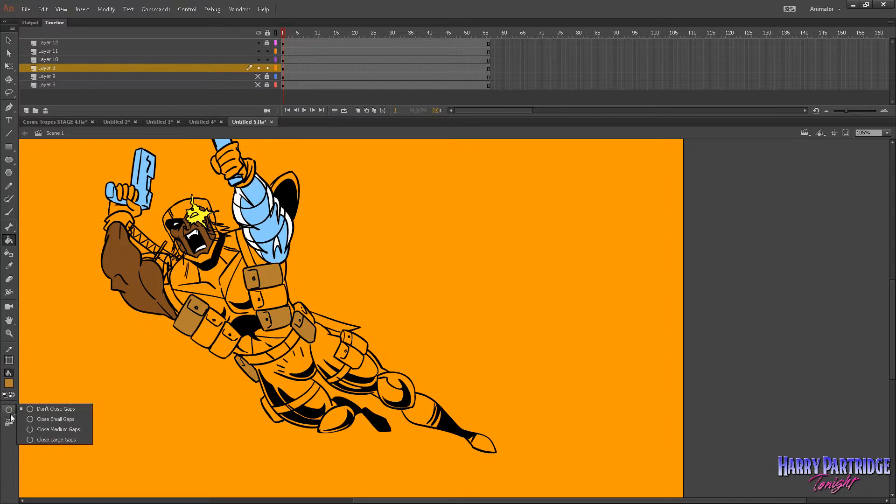
left_click(56, 439)
left_click(220, 342)
left_click(285, 302)
left_click(315, 327)
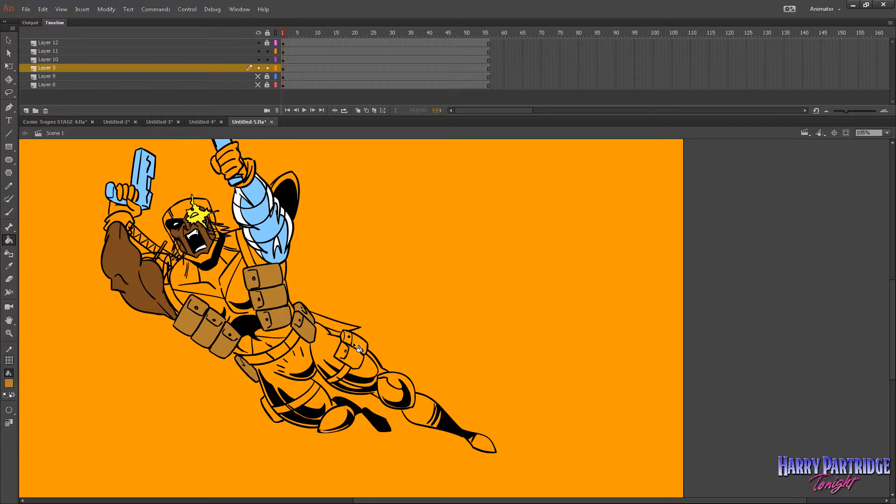
left_click(272, 408)
Brush tan over the small unfilled areas on the waist, chest and hip pouches.
key("z")
left_click_drag(170, 208, 549, 454)
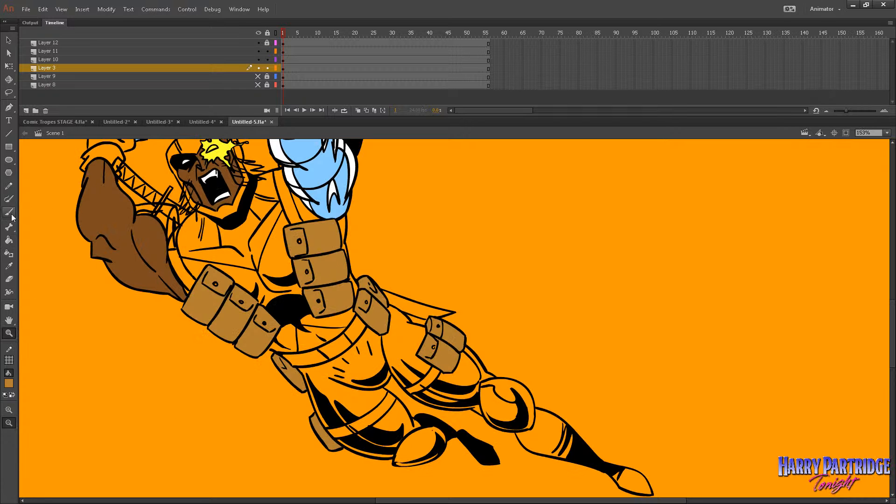
key("b")
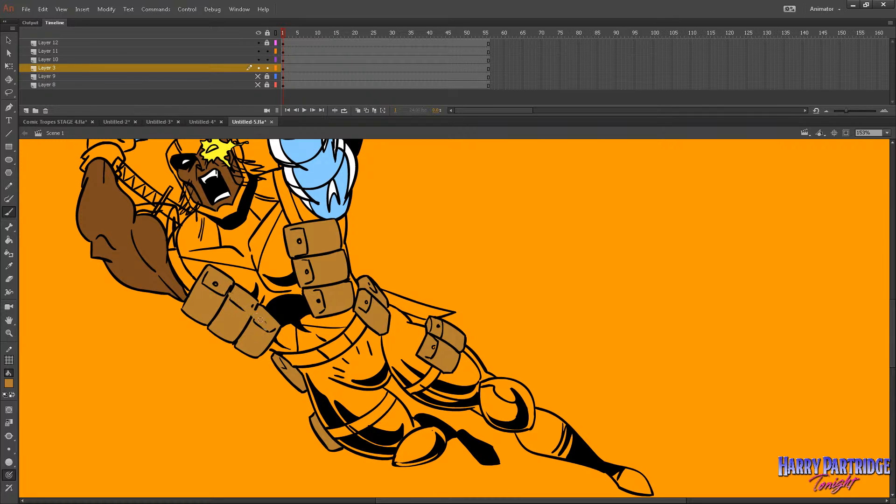
left_click_drag(261, 319, 264, 323)
mouse_move(298, 253)
left_mouse_down()
mouse_move(315, 291)
mouse_move(378, 300)
mouse_move(282, 361)
mouse_move(377, 365)
mouse_move(339, 396)
mouse_move(375, 301)
left_mouse_up()
Try bright red as the fill colour on the character's chest panel and trousers.
left_click(9, 239)
left_click(8, 383)
left_click(139, 447)
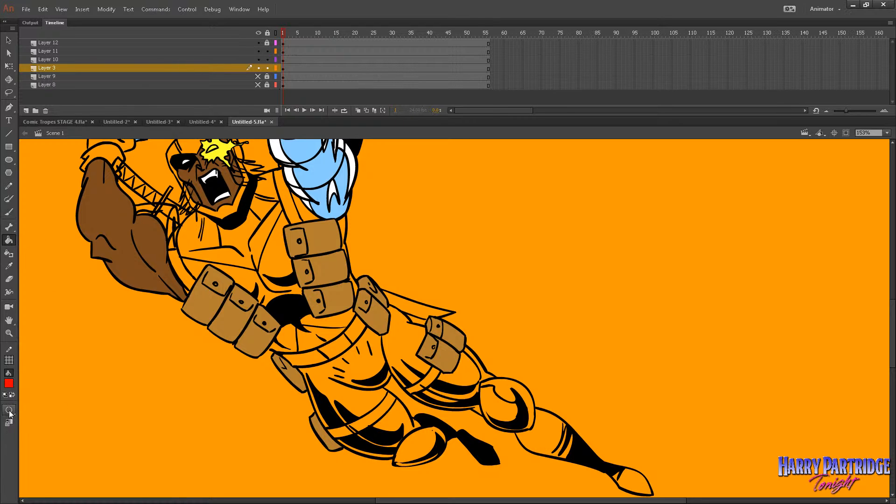
left_click(276, 254)
left_click(288, 299)
key("ctrl+z")
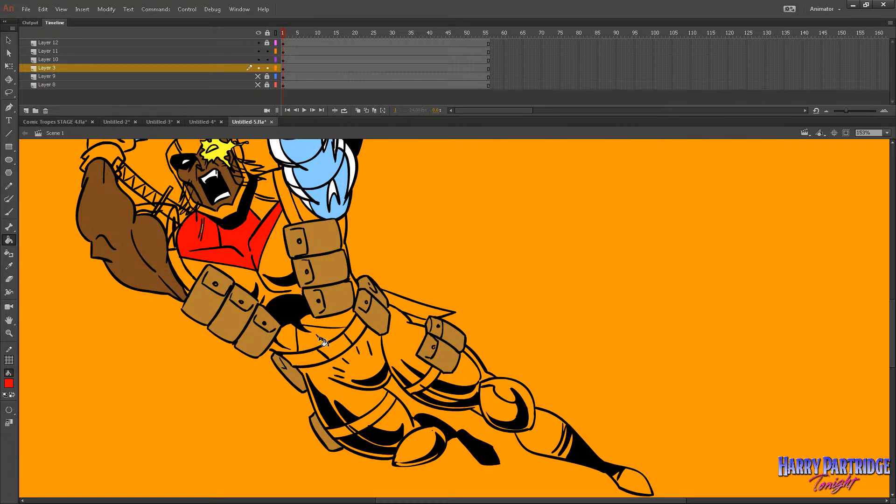
left_click(362, 370)
left_click(404, 328)
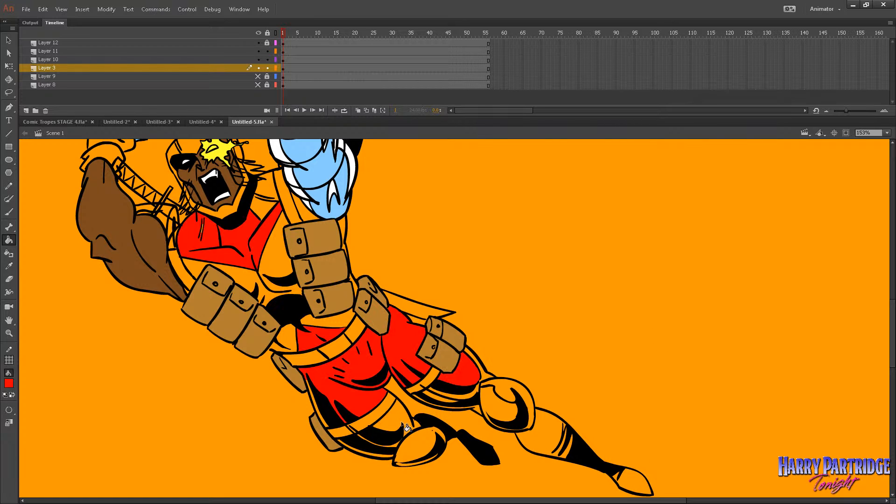
View the whole character and undo the red fills on the chest and trousers.
left_click(9, 333)
left_click(495, 284)
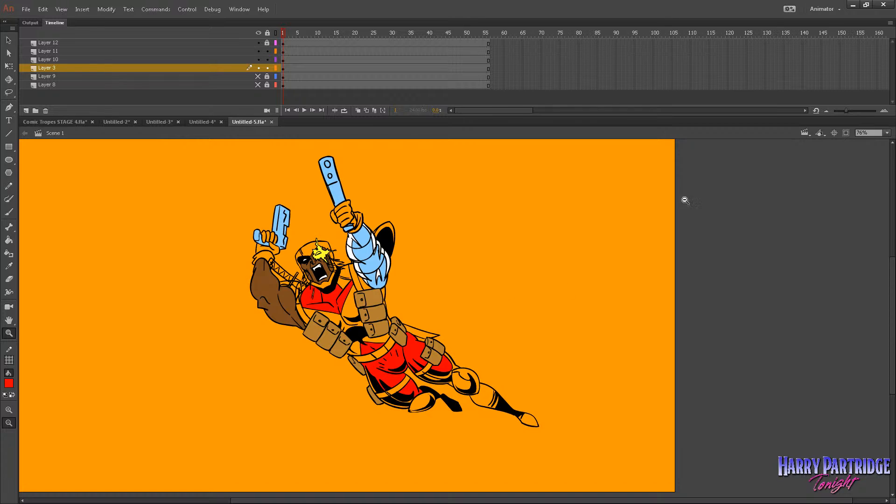
left_click_drag(693, 172, 247, 457)
key("ctrl+z")
key("ctrl+z")
key("ctrl+z")
key("ctrl+z")
key("ctrl+z")
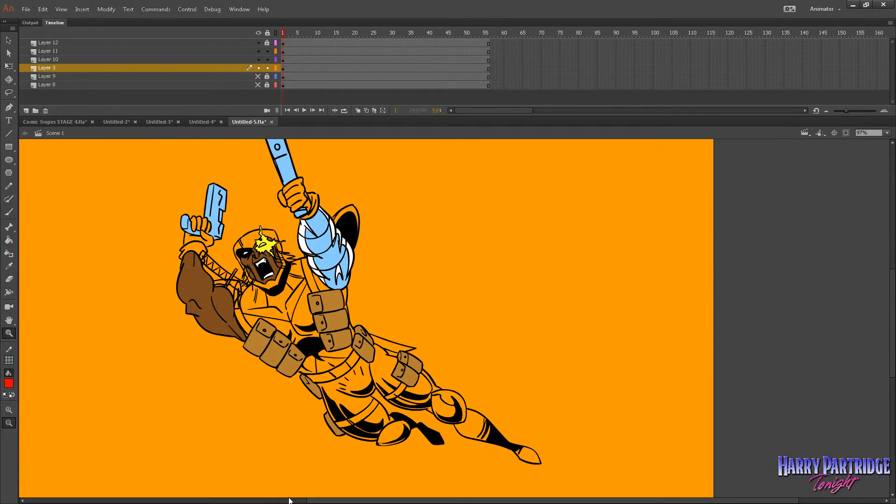
Set the fill colour to a bright purple and fill the character's chest panel with it.
left_click(8, 240)
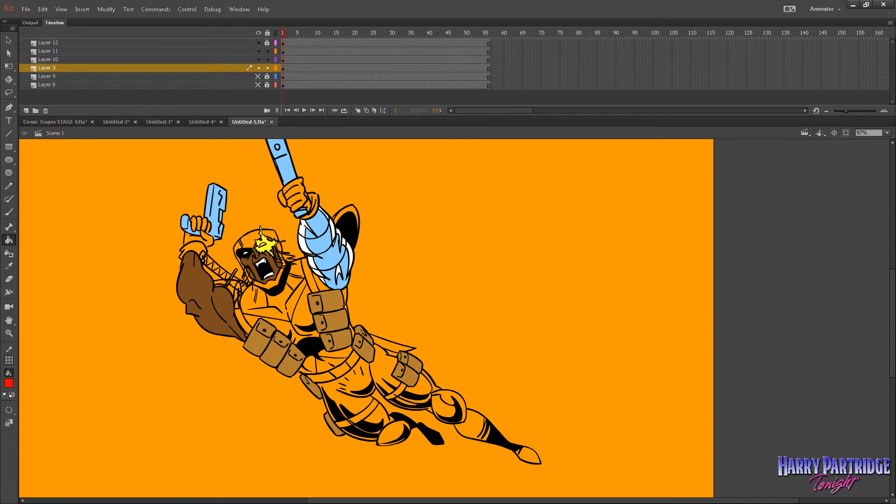
left_click(8, 383)
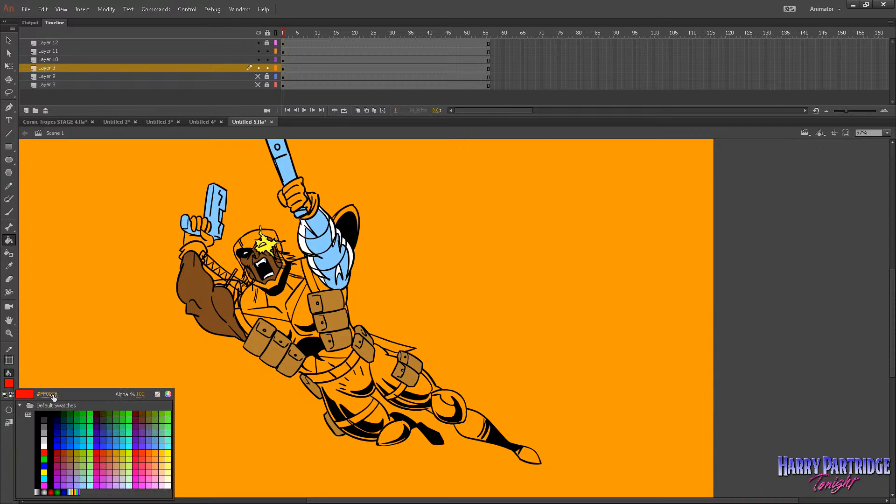
left_click(136, 435)
left_click(8, 423)
left_click(46, 439)
left_click(290, 315)
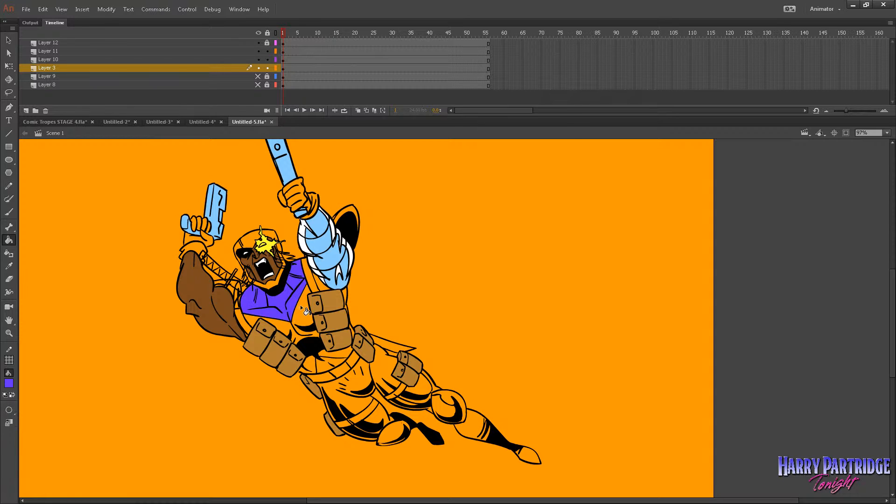
key("ctrl+z")
Fill the lower torso and both trouser legs with purple, including the small areas around the thigh straps.
left_click(334, 368)
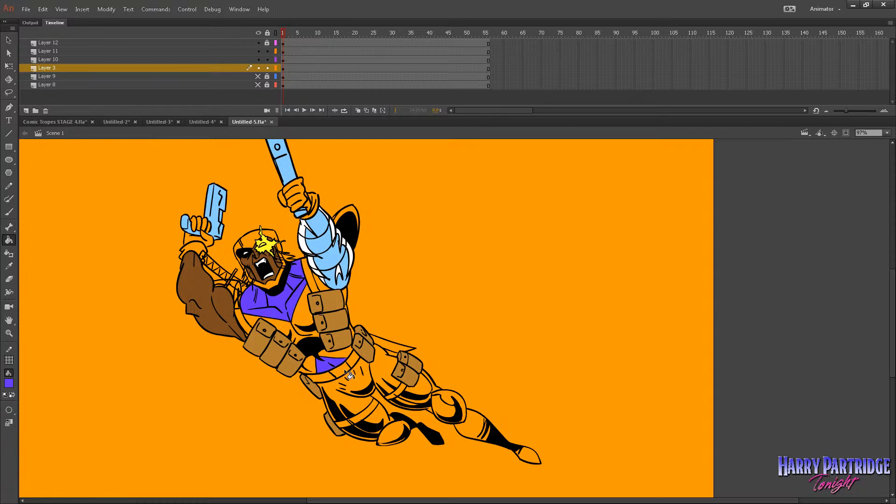
left_click(375, 383)
left_click(365, 386)
left_click(380, 413)
left_click(421, 390)
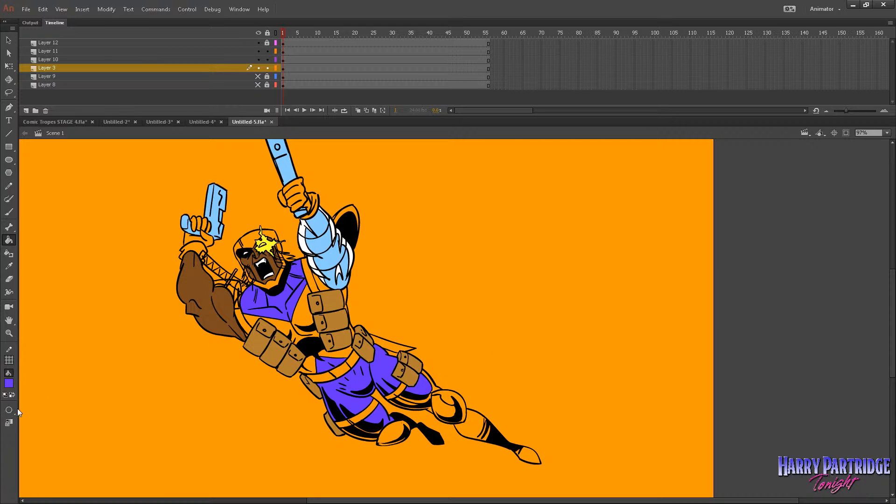
left_click(434, 392)
left_click(404, 404)
left_click(429, 411)
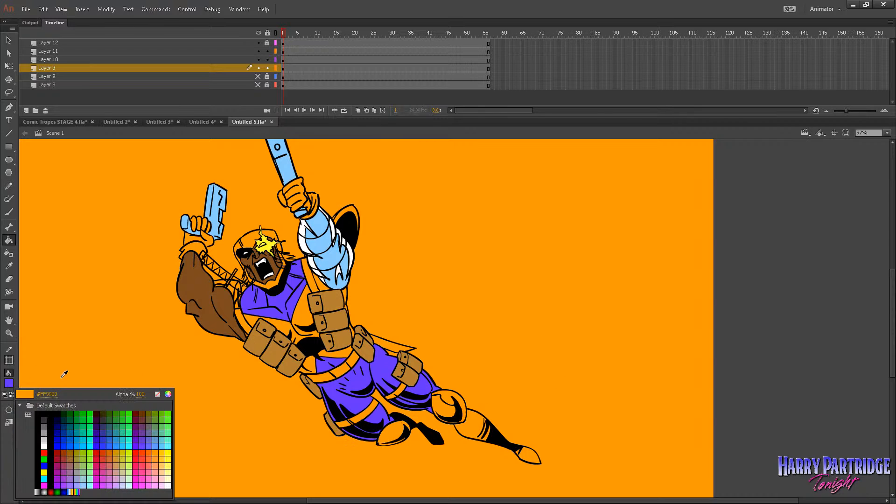
Try a light grey fill on the extended leg's knee pad and undo it.
left_click(9, 383)
left_click(358, 269)
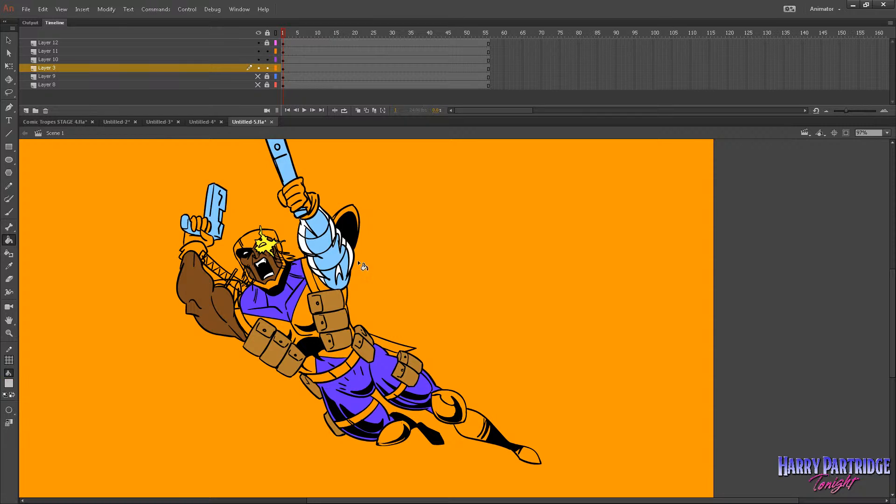
left_click(449, 400)
key("ctrl+z")
Sample the arm armour's white as the fill colour and try it on the extended leg's knee pad, undoing the fill.
left_click(9, 384)
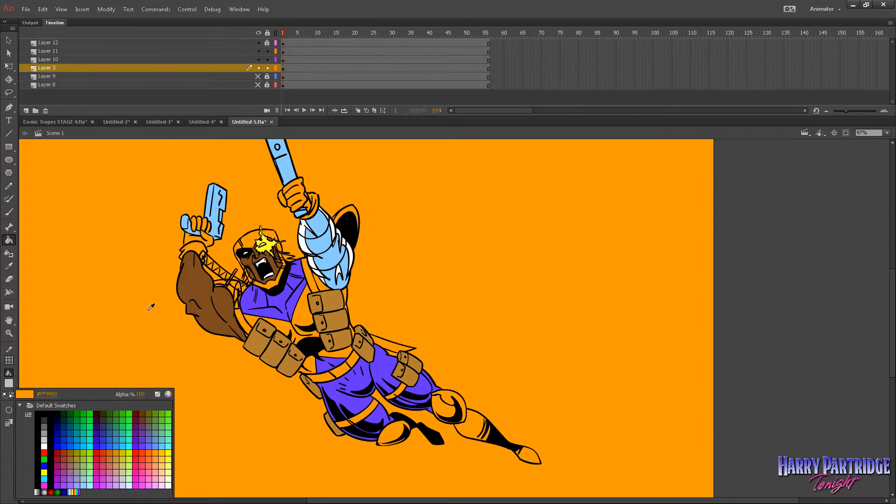
left_click(351, 246)
left_click(464, 406)
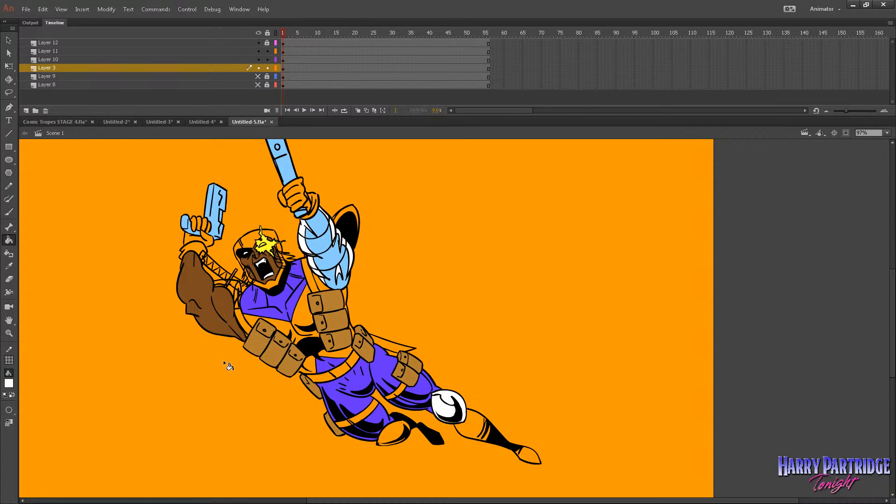
left_click(9, 333)
left_click_drag(315, 304, 624, 501)
key("ctrl+z")
Brush white highlights along the upper and lower edges of the bent leg's knee pad.
key("b")
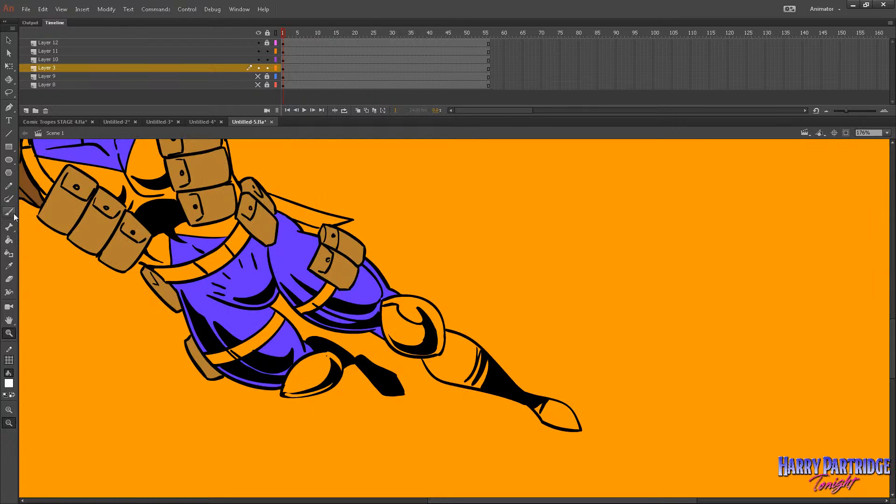
left_click_drag(321, 353, 340, 378)
mouse_move(283, 395)
left_mouse_down()
mouse_move(322, 391)
mouse_move(339, 377)
left_mouse_up()
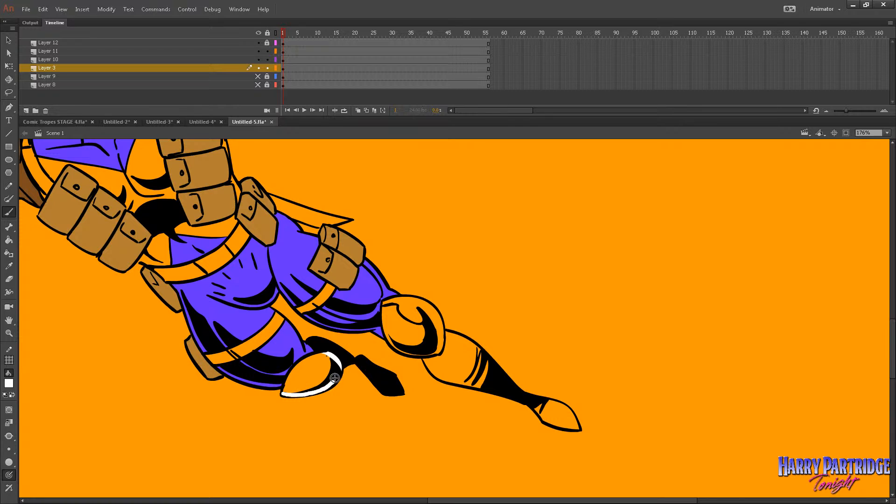
Try filling the rim of the extended leg's knee pad with white using the Paint Bucket.
left_click(8, 240)
left_click(441, 327)
key("ctrl+z")
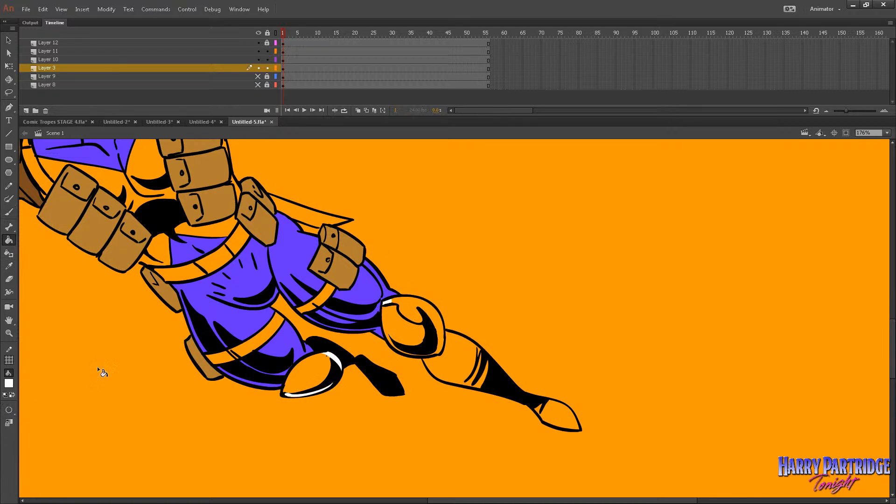
Brush white highlights along the edges of the extended leg's knee pad, shin and boot toe.
left_click(9, 212)
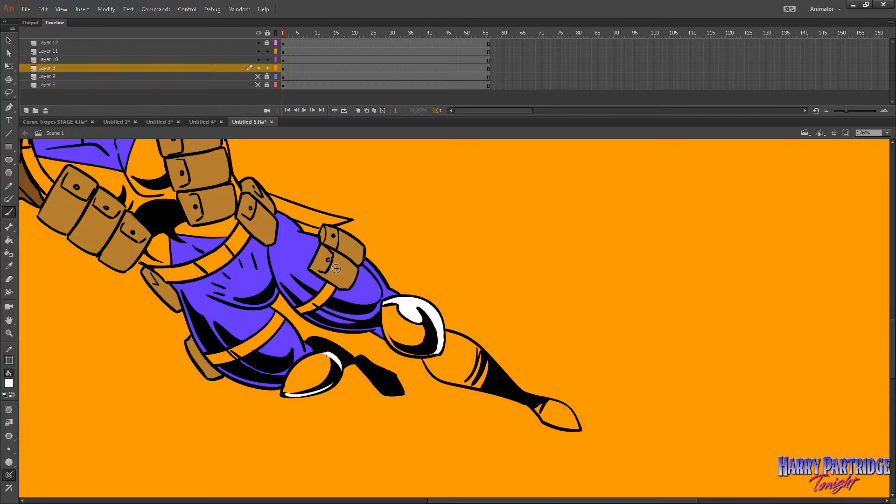
key("ctrl+z")
mouse_move(383, 328)
left_mouse_down()
mouse_move(403, 350)
mouse_move(439, 352)
mouse_move(437, 375)
mouse_move(480, 387)
left_mouse_up()
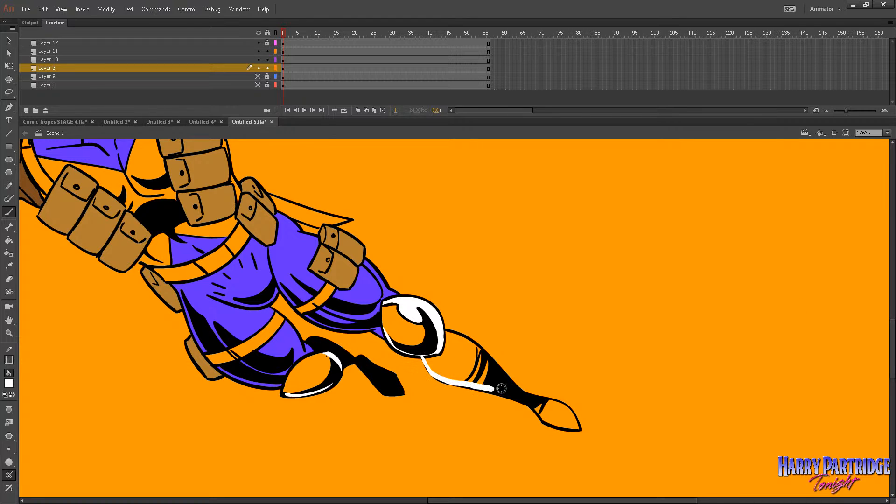
left_click_drag(445, 332, 488, 356)
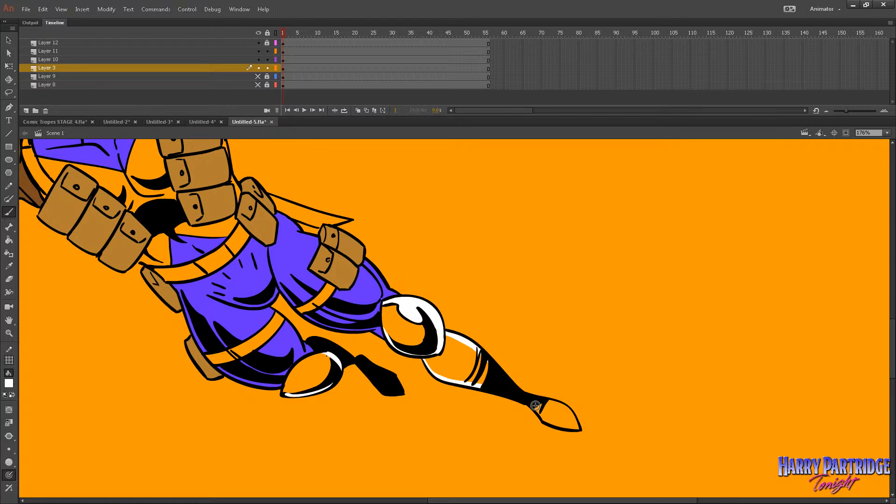
mouse_move(532, 405)
left_mouse_down()
mouse_move(574, 425)
mouse_move(562, 406)
mouse_move(539, 401)
left_mouse_up()
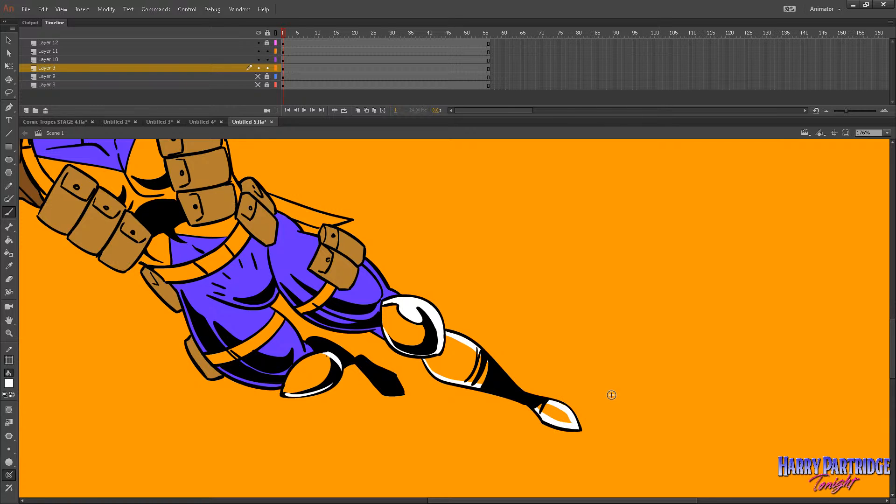
Sample the armoured arm's light blue and fill both knee pads, the extended shin and the boot toe with it.
left_click(8, 332)
left_click(535, 304, "alt")
left_click(535, 304, "alt")
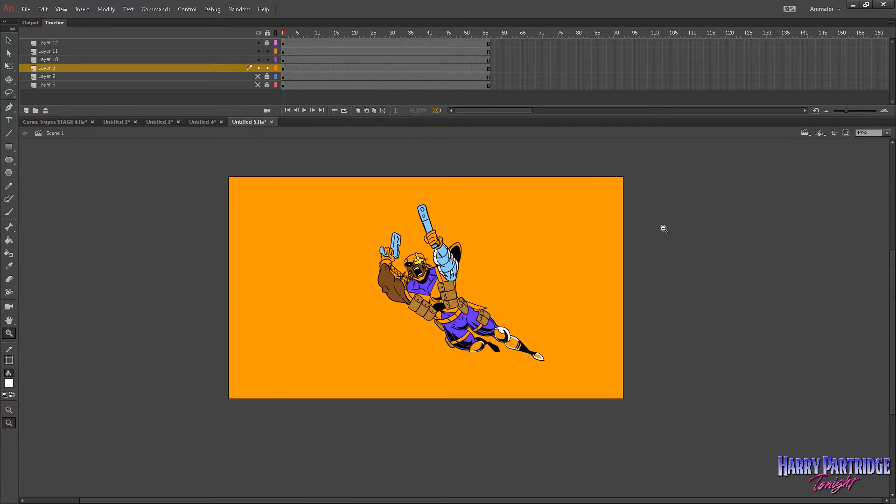
left_click_drag(664, 229, 417, 373)
left_click(9, 266)
left_click(249, 239)
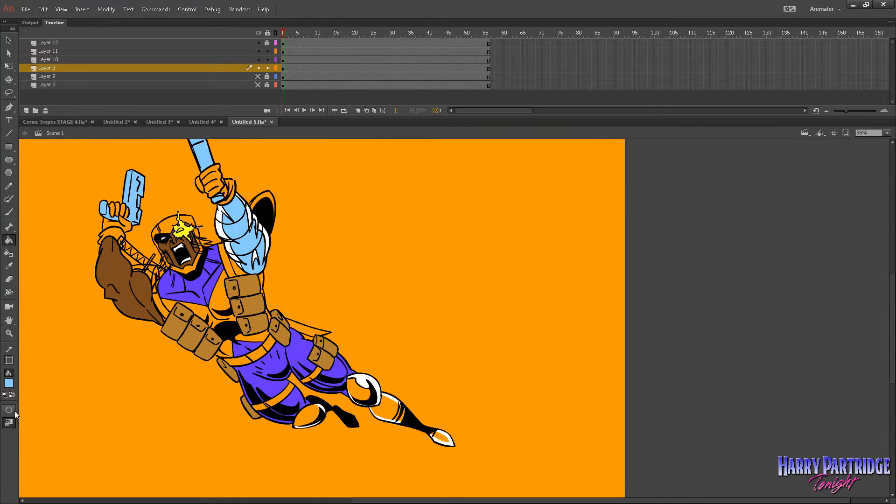
left_click(308, 414)
left_click(361, 390)
left_click(388, 408)
left_click(444, 437)
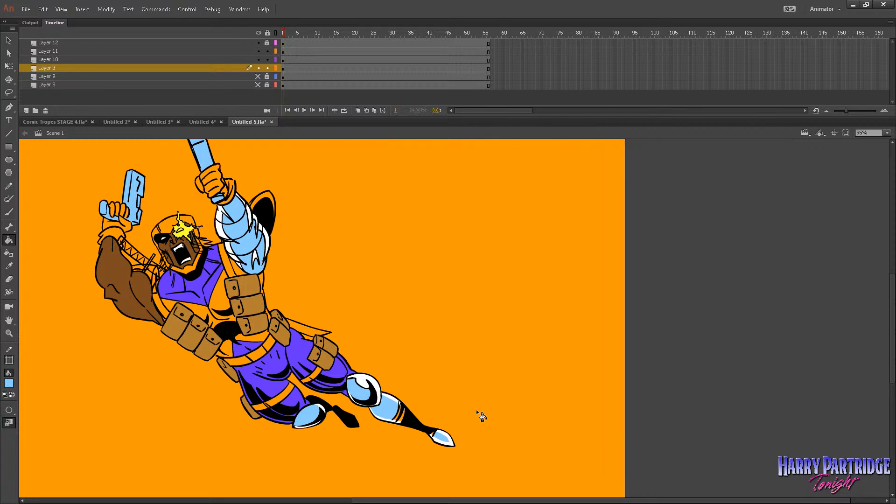
Undo the light blue fills on the extended shin and boot toe and refill both areas with the costume's purple.
key("ctrl+z")
key("ctrl+z")
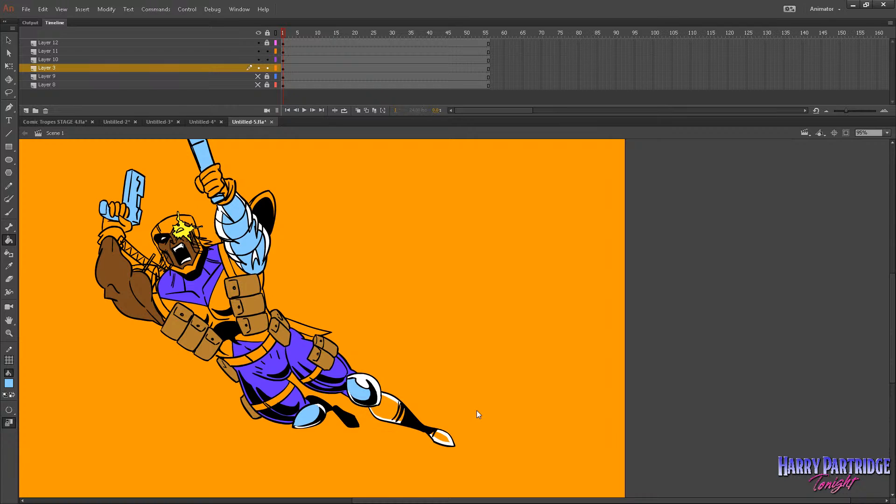
left_click(8, 265)
left_click(327, 311)
left_click(395, 401)
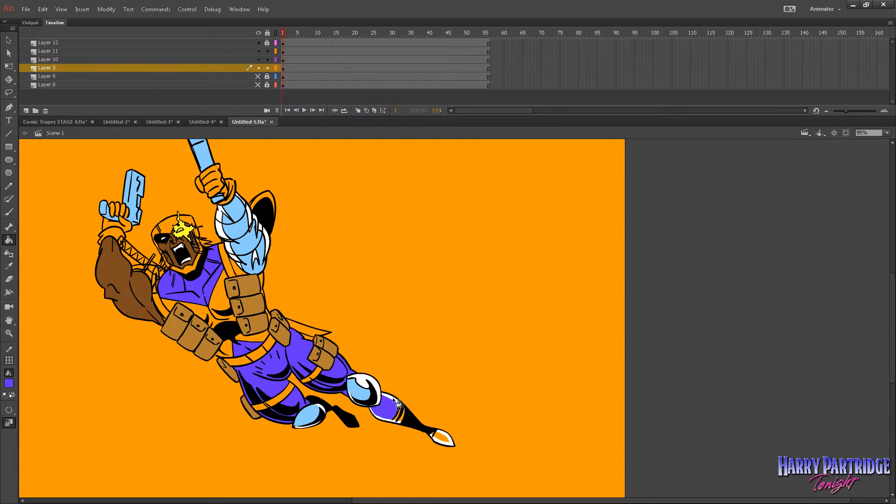
left_click(454, 445)
left_click(452, 445)
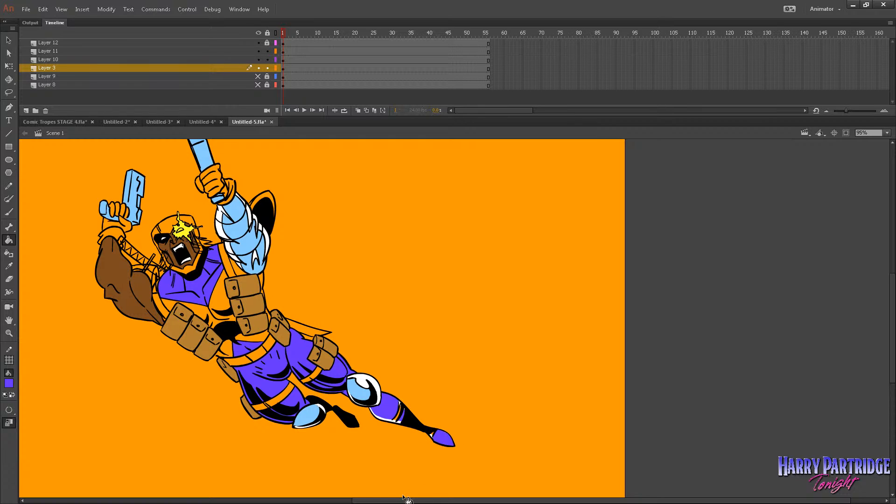
Fill the remaining white and unfilled gaps on the extended shin's edge, its bands and behind the boot toe with purple.
left_click(9, 333)
left_click_drag(381, 366, 558, 476)
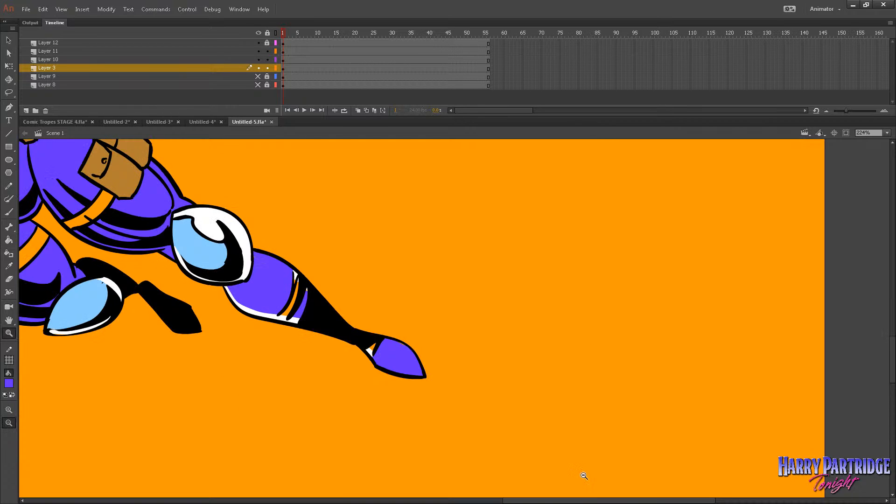
left_click(9, 239)
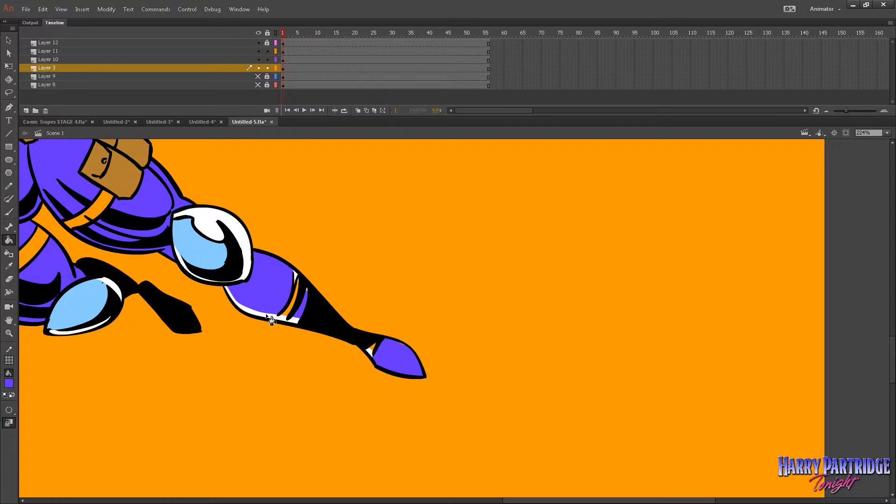
left_click(295, 301)
left_click(301, 295)
left_click(295, 321)
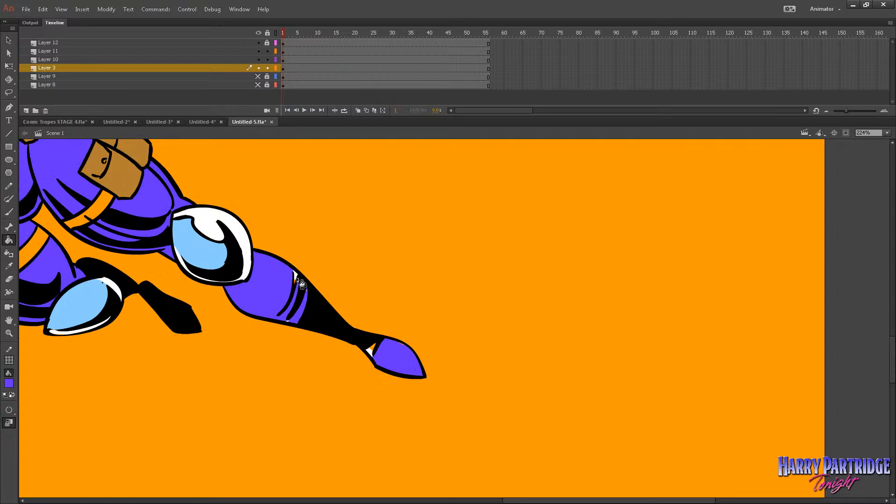
left_click(296, 280)
left_click(9, 212)
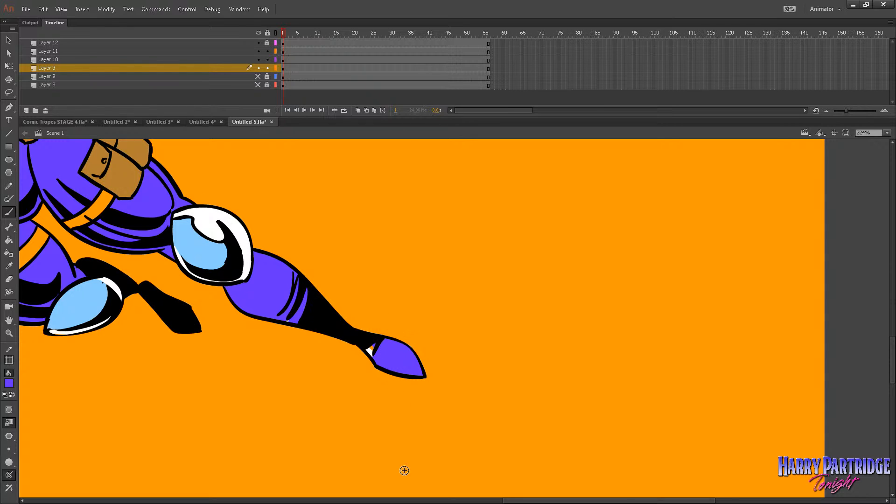
left_click(9, 239)
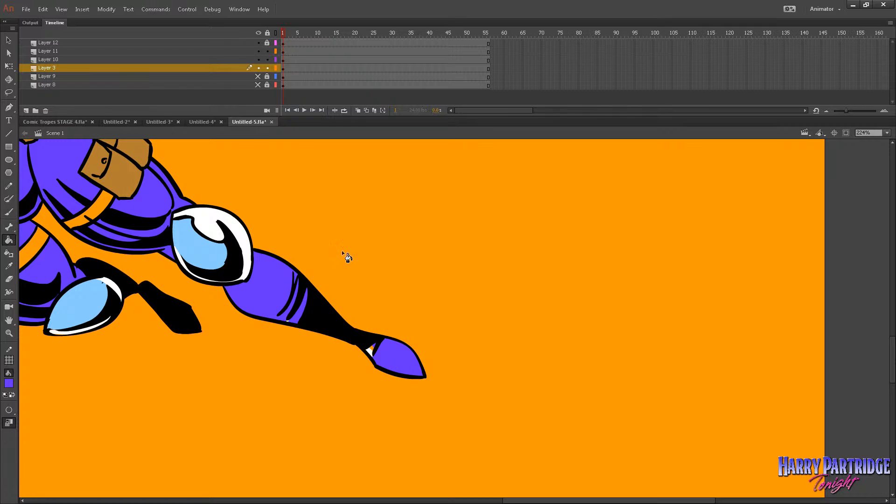
left_click(371, 350)
Fill the torso panels below the purple chest piece and around the pouches with white.
left_click(8, 334)
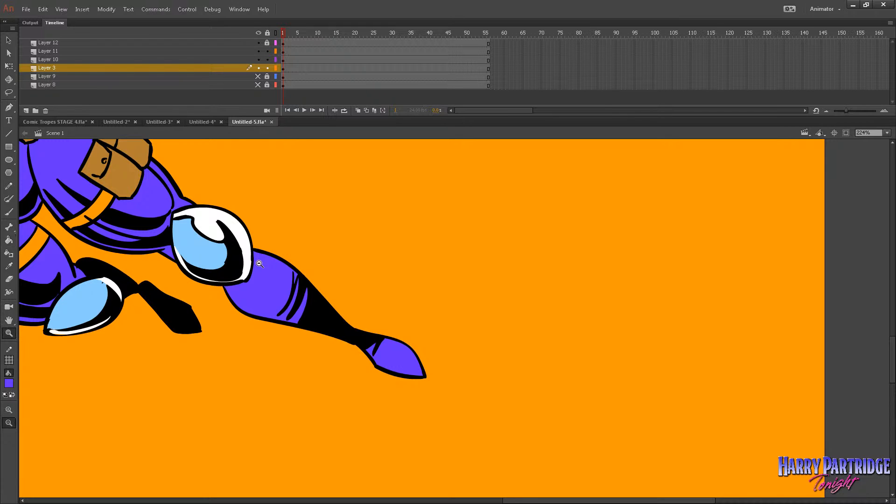
left_click(273, 262)
left_click(287, 261)
left_click_drag(672, 217, 473, 332)
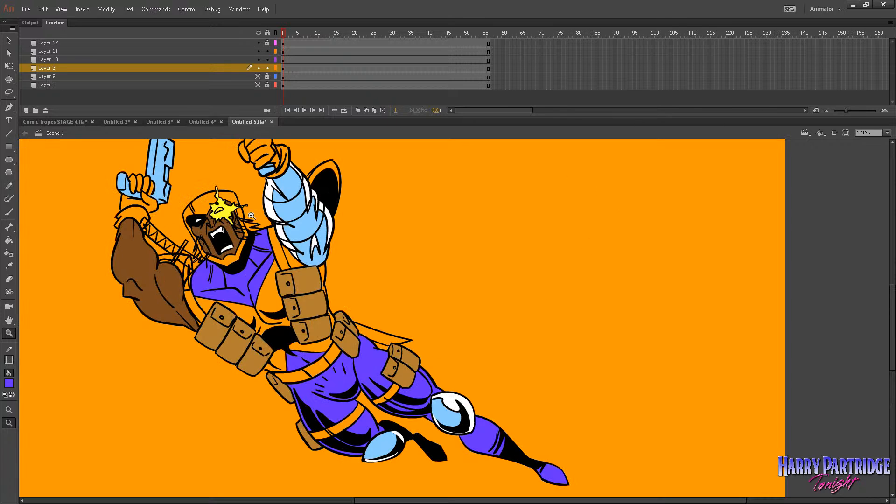
left_click(9, 240)
left_click(9, 383)
left_click(20, 441)
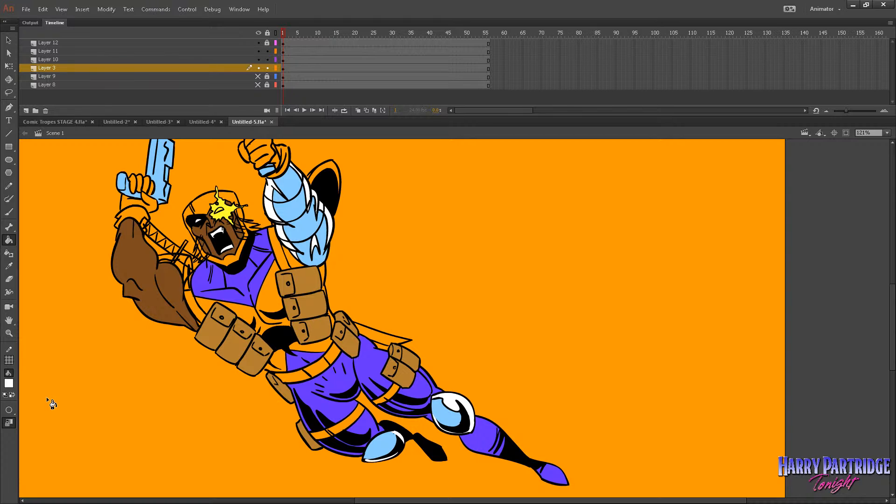
left_click(265, 301)
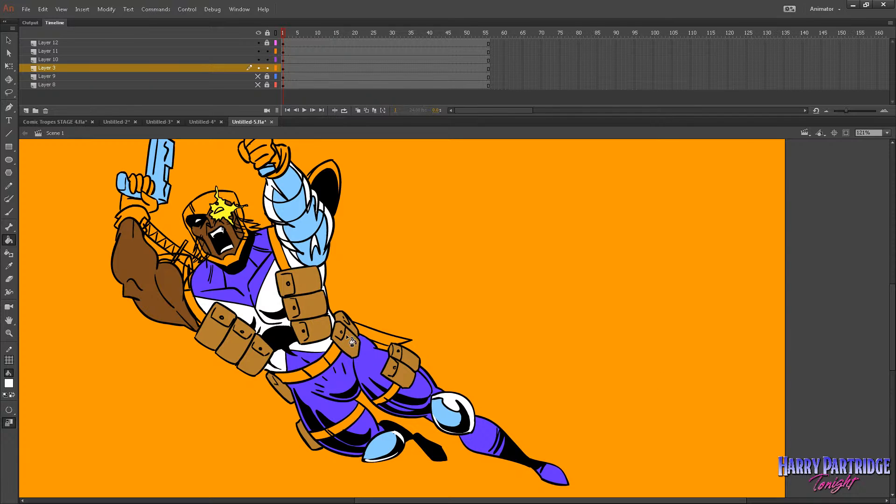
Fill the lower abdomen above the belt with the costume's purple and brush over its thin horizontal and vertical lines.
key("i")
left_click(303, 346)
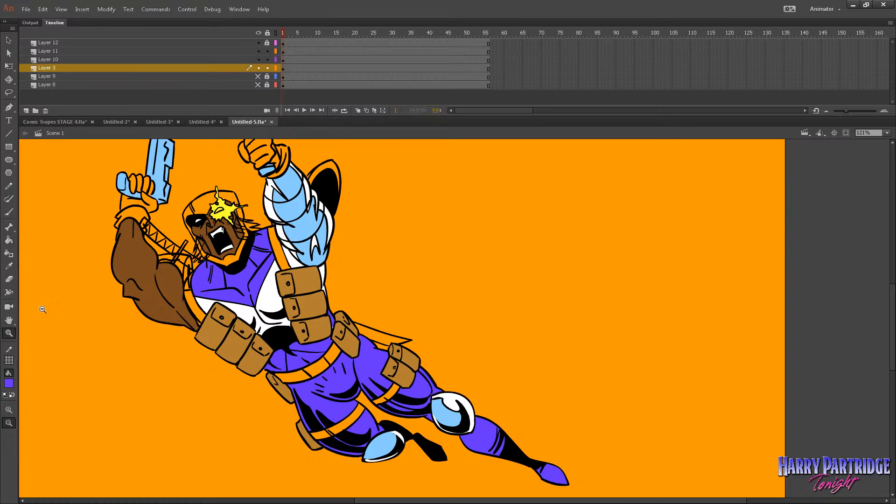
left_click(9, 334)
left_click_drag(270, 276, 335, 326)
left_click(9, 212)
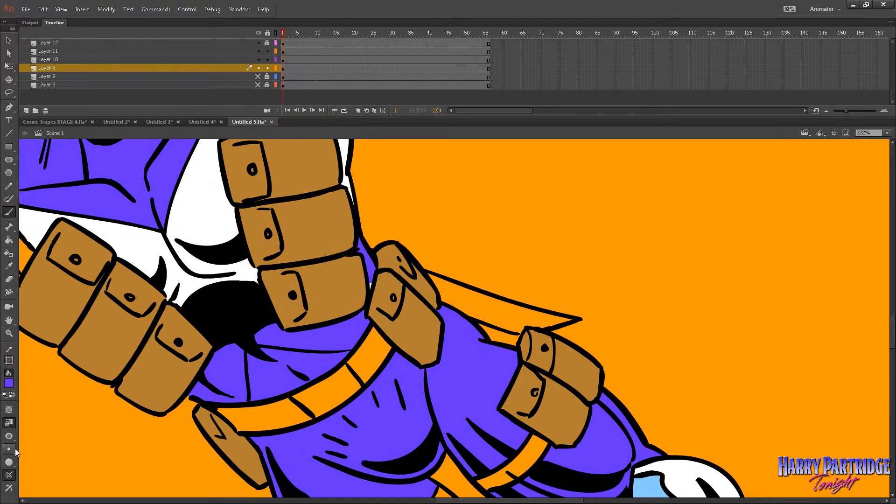
left_click(9, 451)
left_click(31, 433)
left_click(8, 448)
left_click(25, 414)
mouse_move(260, 341)
left_mouse_down()
mouse_move(313, 350)
mouse_move(304, 337)
mouse_move(315, 338)
mouse_move(338, 354)
mouse_move(352, 342)
left_mouse_up()
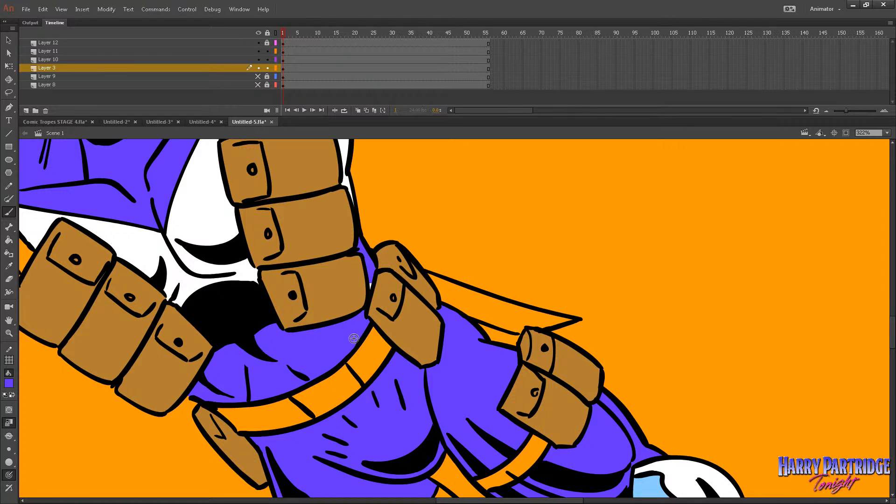
left_click_drag(244, 364, 254, 395)
left_click(8, 239)
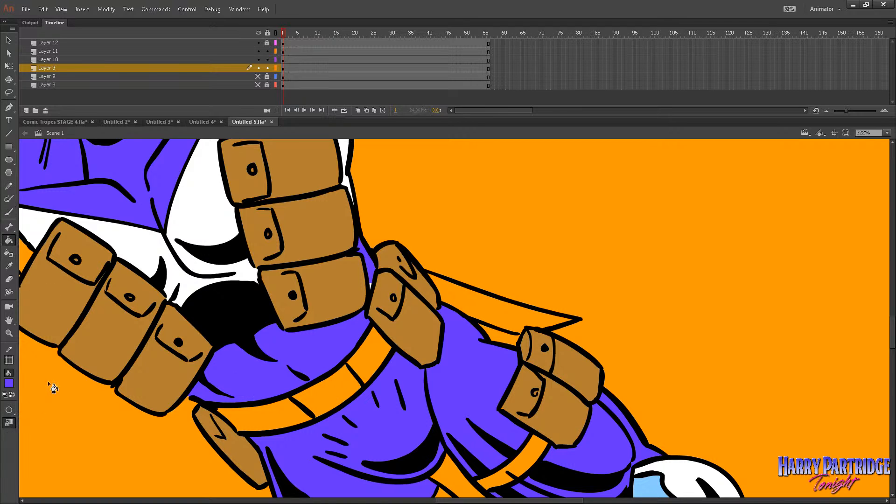
Try filling the white torso panels with golden yellow.
left_click(8, 333)
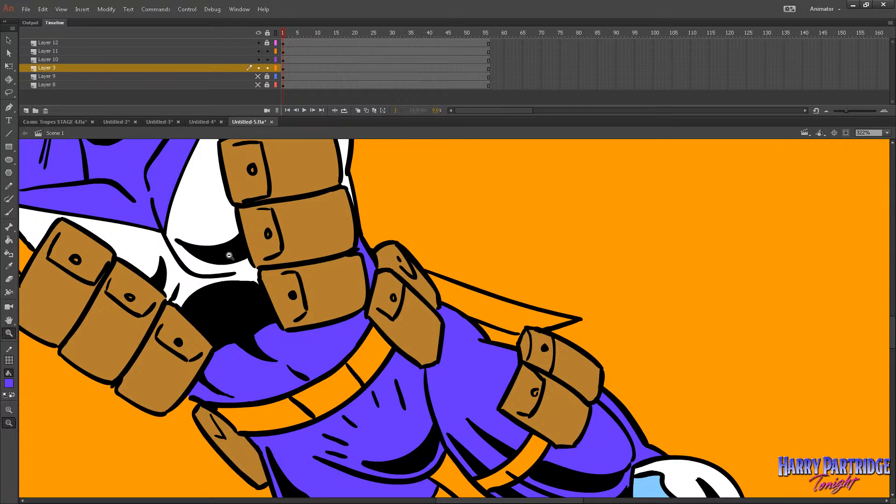
left_click(526, 329, "alt")
left_click(525, 328)
left_click_drag(634, 196, 268, 421)
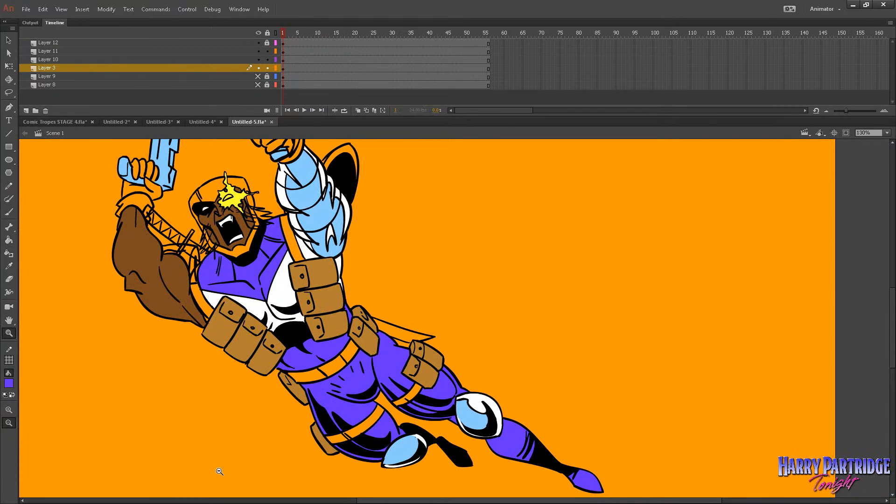
left_click(219, 471, "alt")
left_click_drag(627, 170, 301, 419)
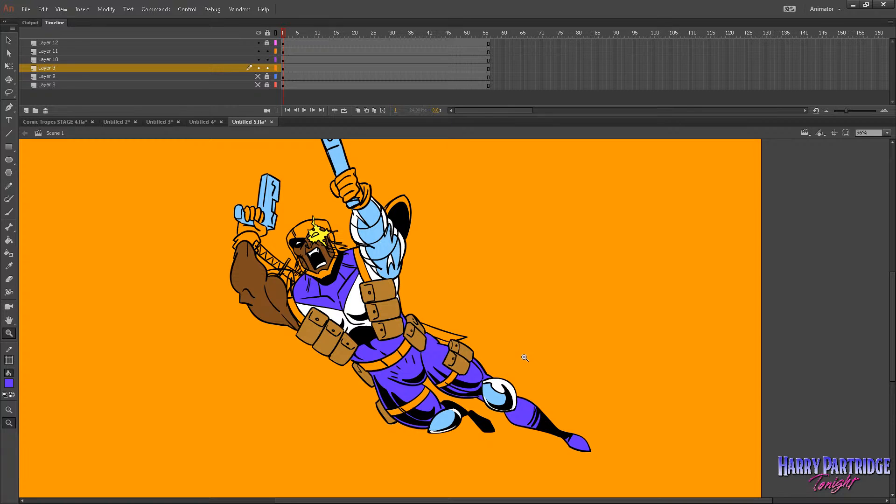
left_click_drag(746, 195, 274, 471)
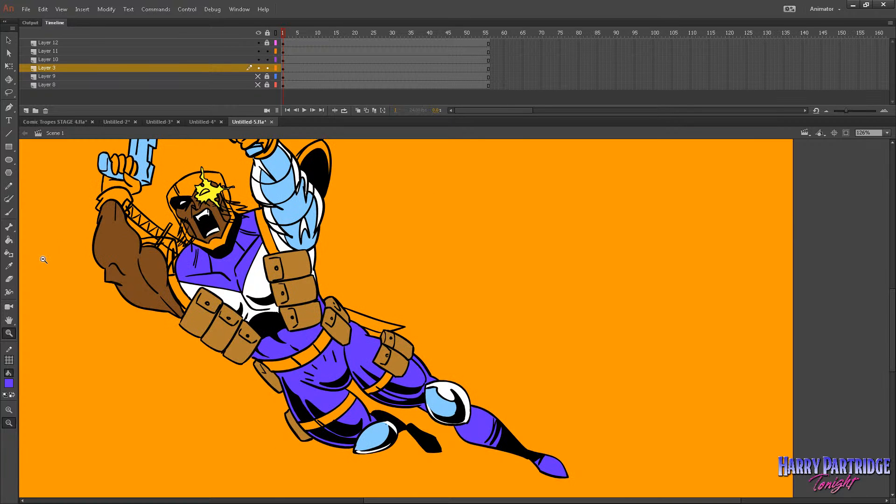
left_click(9, 239)
left_click(8, 383)
left_click(165, 452)
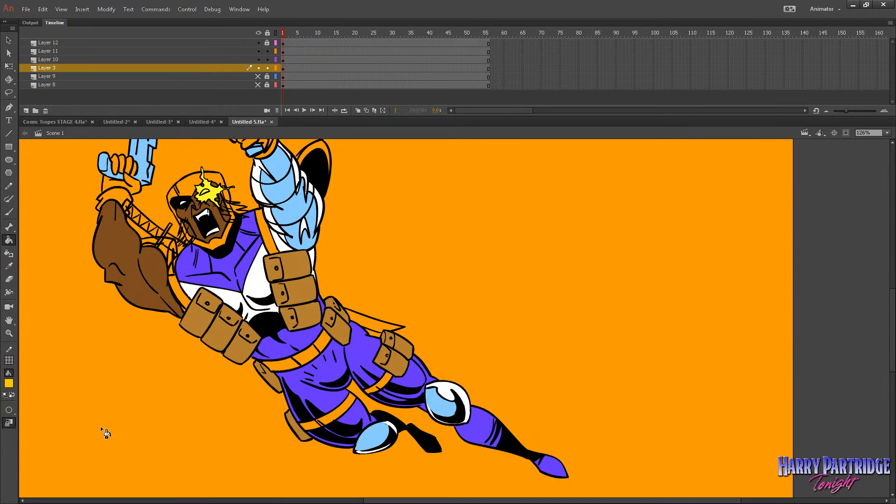
left_click(238, 299)
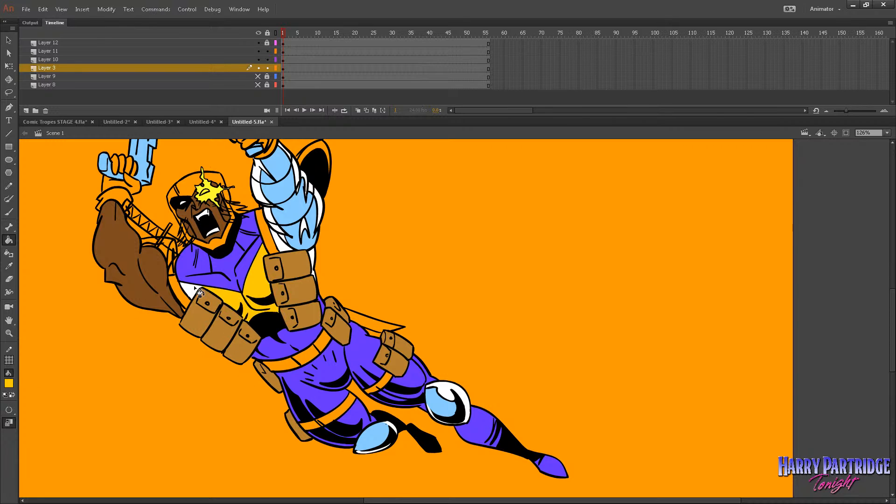
left_click(195, 289)
key("ctrl+z")
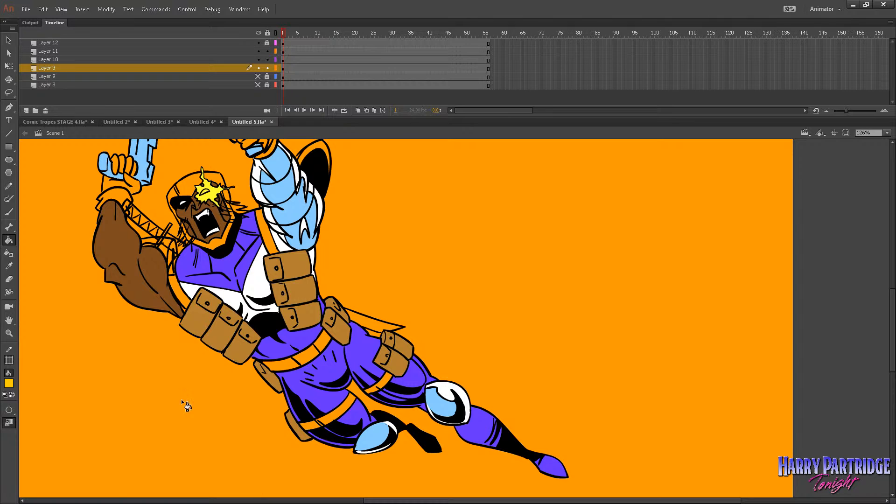
Sample the costume's purple and fill the mask's chin section and crown with it.
left_click(9, 383)
left_click(323, 341)
left_click(218, 239)
left_click(217, 177)
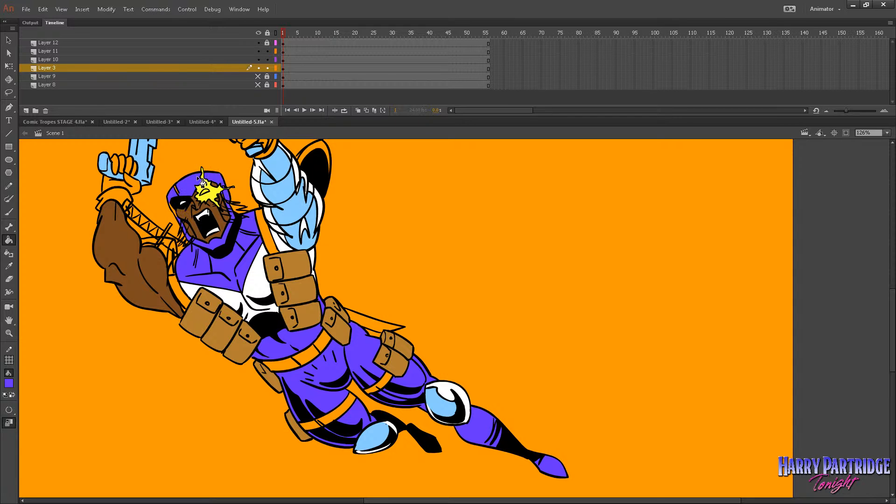
left_click(9, 334)
left_click_drag(166, 293, 390, 124)
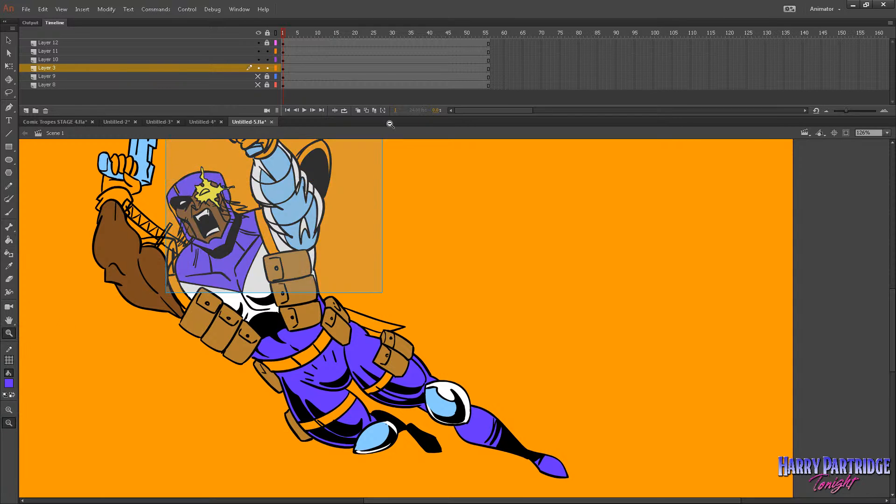
left_click(9, 240)
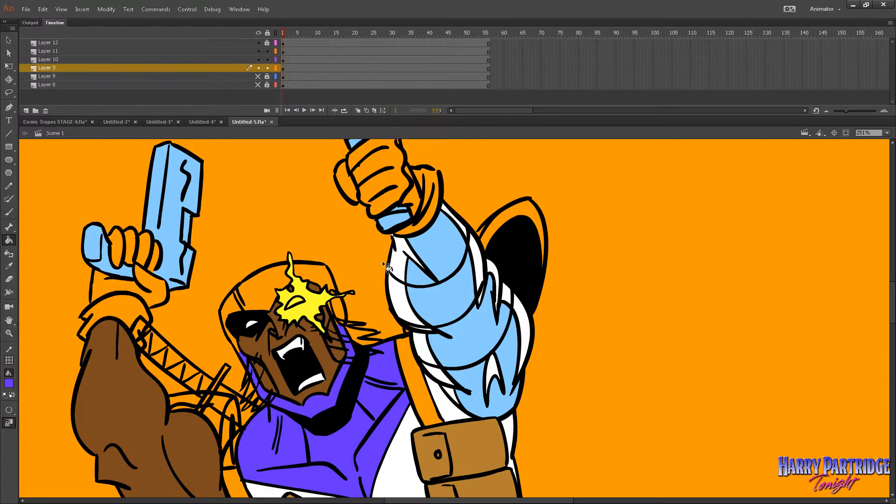
left_click(9, 333)
double_click(496, 376)
left_click_drag(670, 237, 345, 390)
left_click(9, 240)
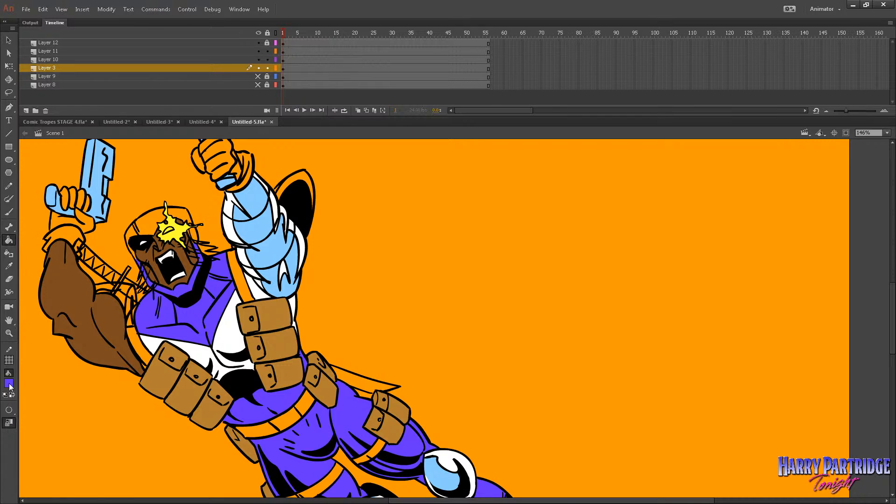
left_click(8, 383)
left_click(169, 394)
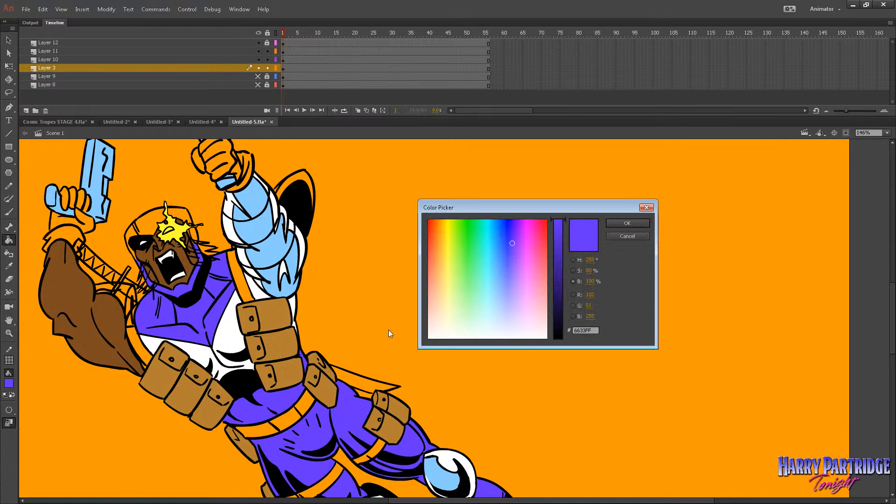
left_click(647, 208)
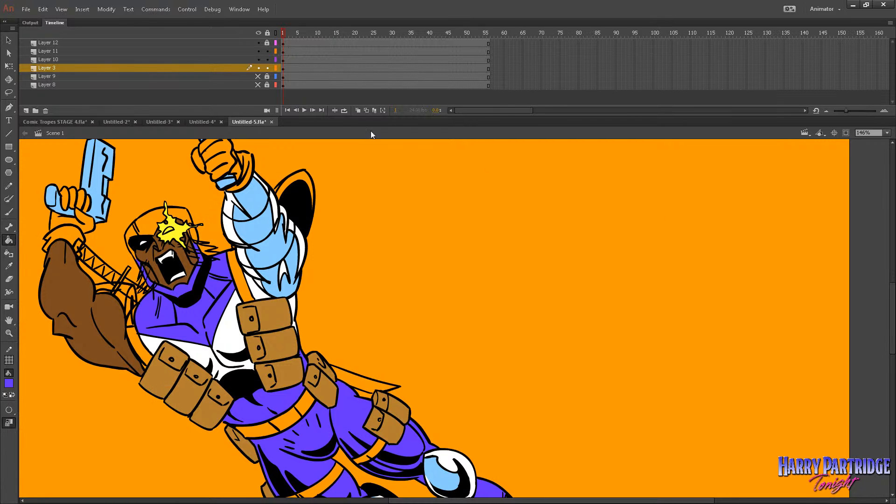
Change the document's stage color to dark green.
left_click(106, 8)
left_click(119, 17)
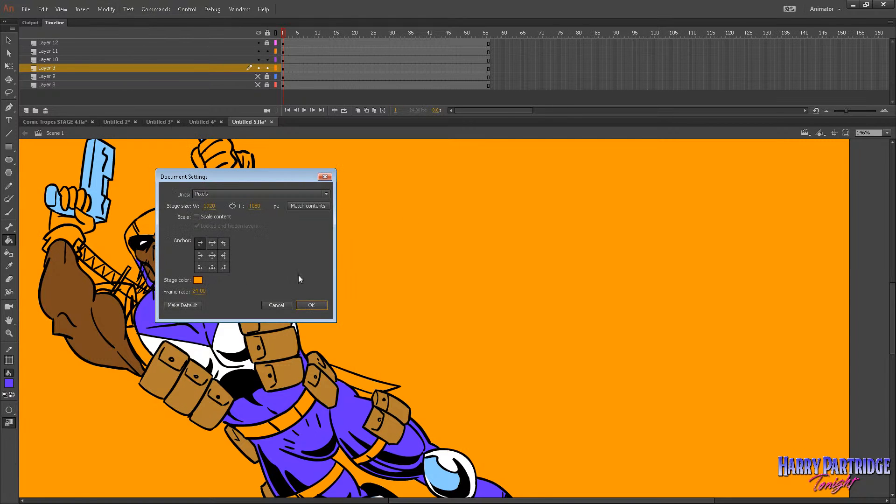
left_click(198, 280)
left_click(267, 314)
left_click(198, 280)
left_click(264, 313)
left_click(312, 305)
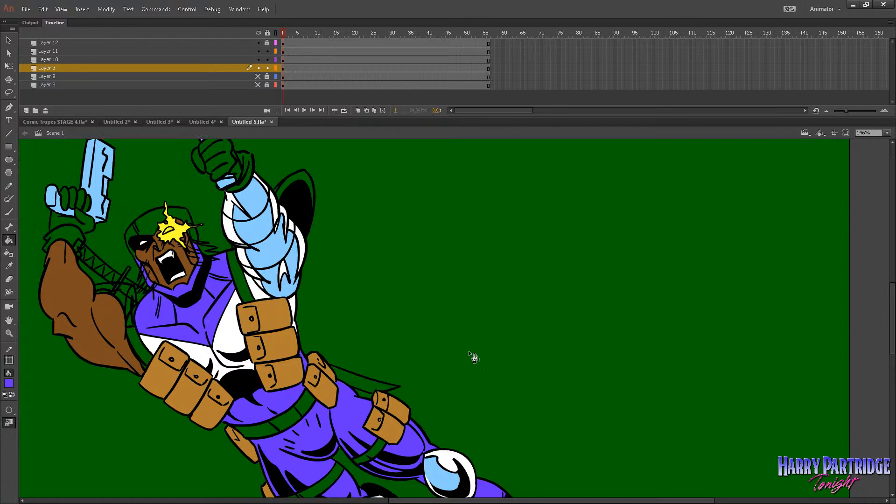
Sample the armour's light blue and fill the sword blade sticking out behind the hip with it.
left_click(9, 333)
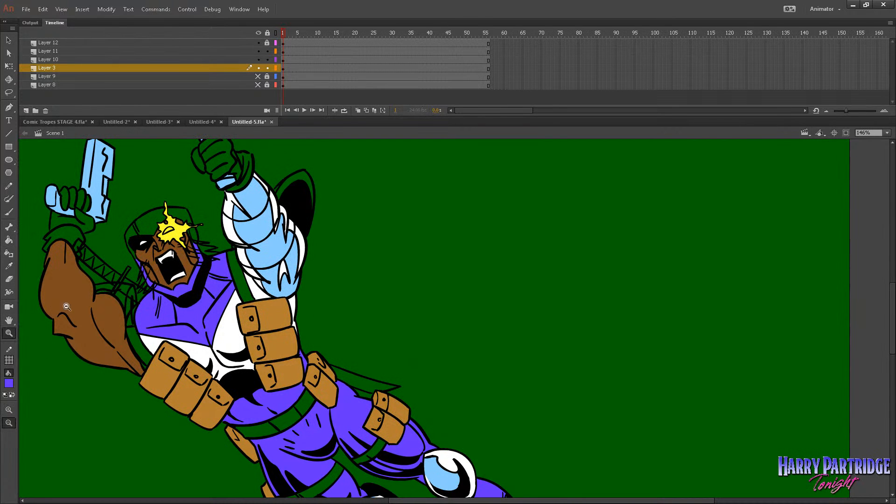
double_click(535, 333)
left_click_drag(671, 249, 392, 402)
left_click_drag(631, 191, 173, 444)
left_click(9, 240)
left_click(9, 383)
left_click(415, 398)
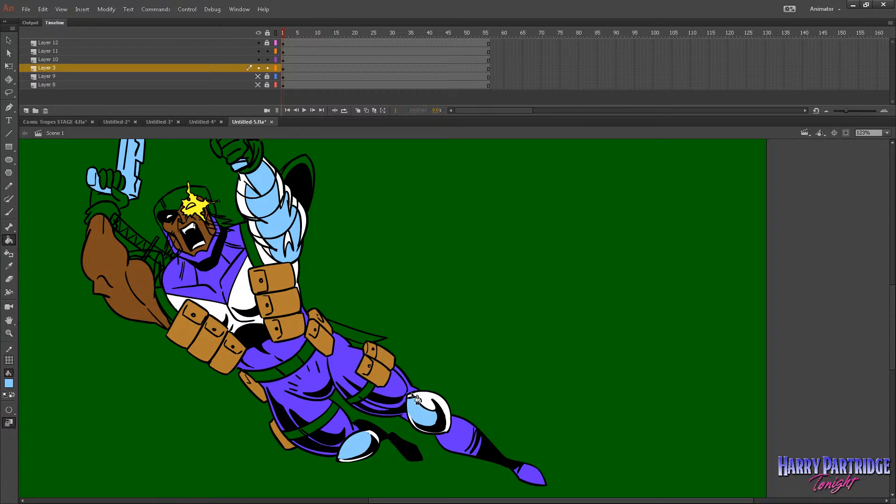
left_click(366, 336)
Change the brush mode and paint light blue on the visible piece of sword by the bare arm's shoulder.
left_click(9, 212)
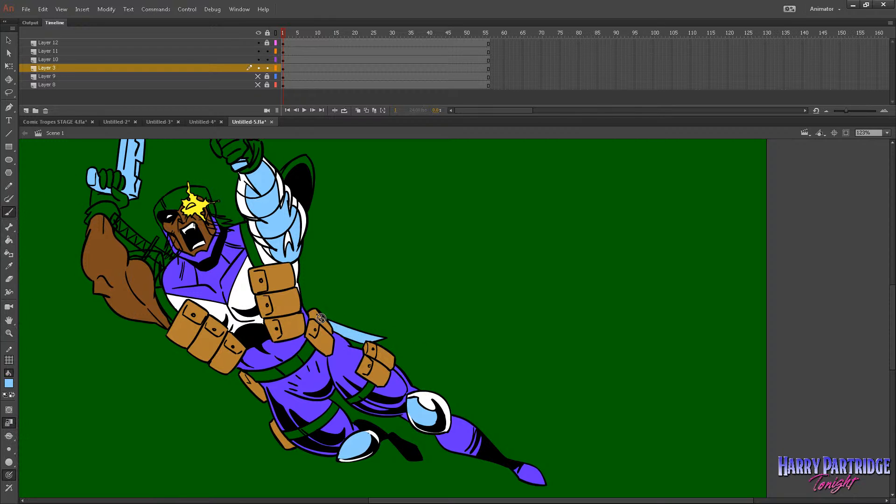
left_click(8, 436)
left_click(40, 456)
Mix a dark navy blue, #081434, as the Paint Bucket's fill color.
left_click(9, 240)
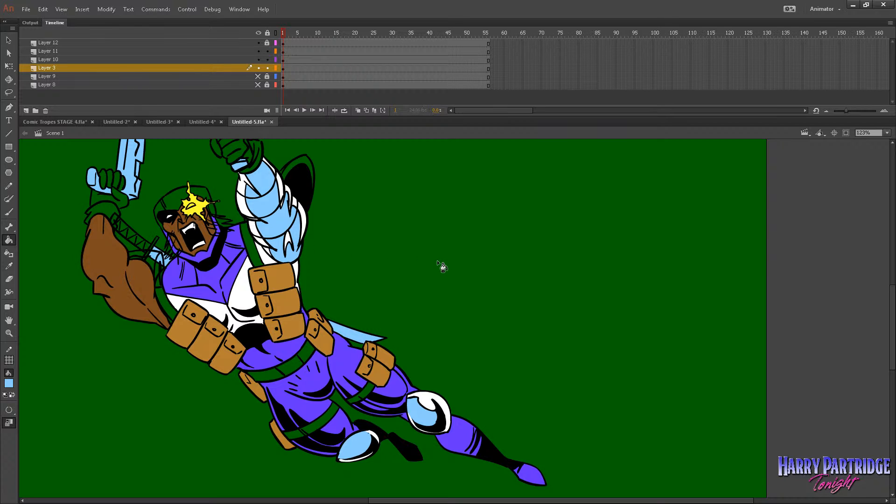
left_click(9, 383)
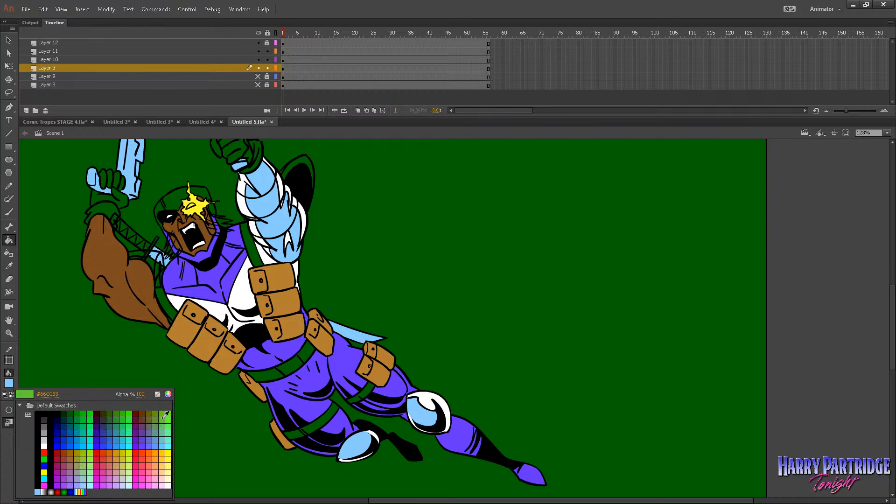
left_click(169, 392)
left_click_drag(564, 282, 564, 306)
left_click_drag(497, 283, 500, 262)
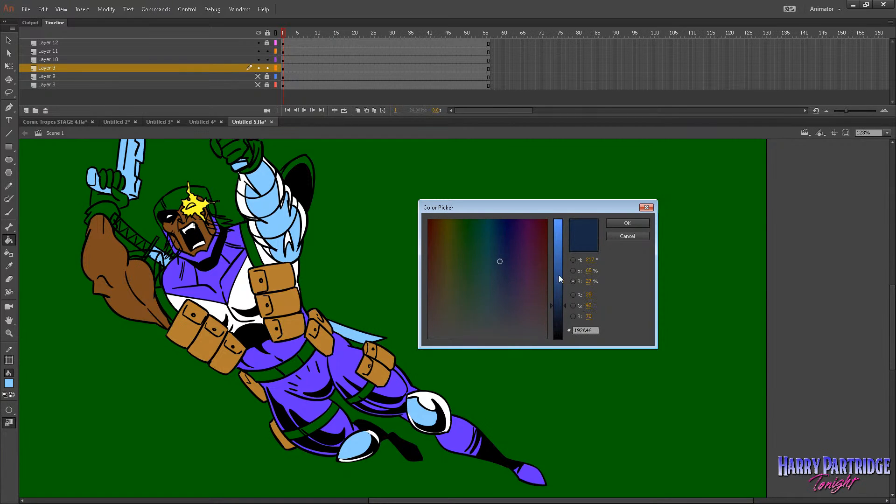
left_click_drag(564, 306, 564, 315)
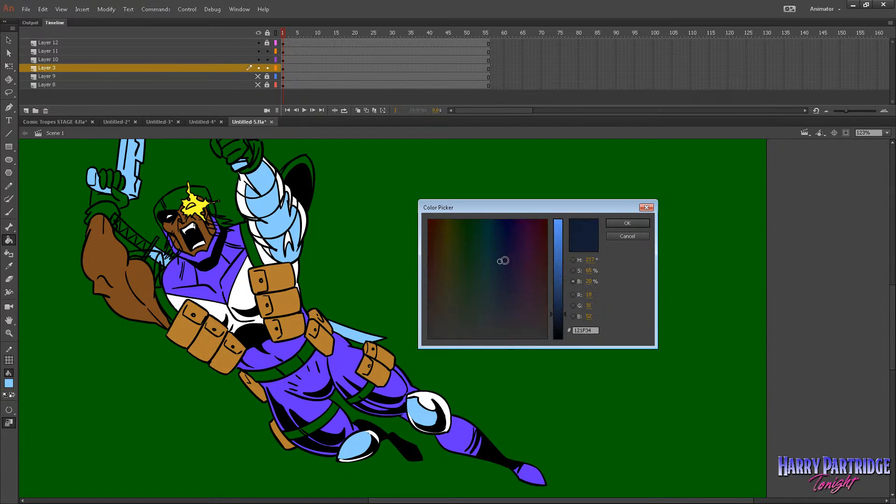
left_click_drag(501, 262, 502, 237)
left_click(626, 223)
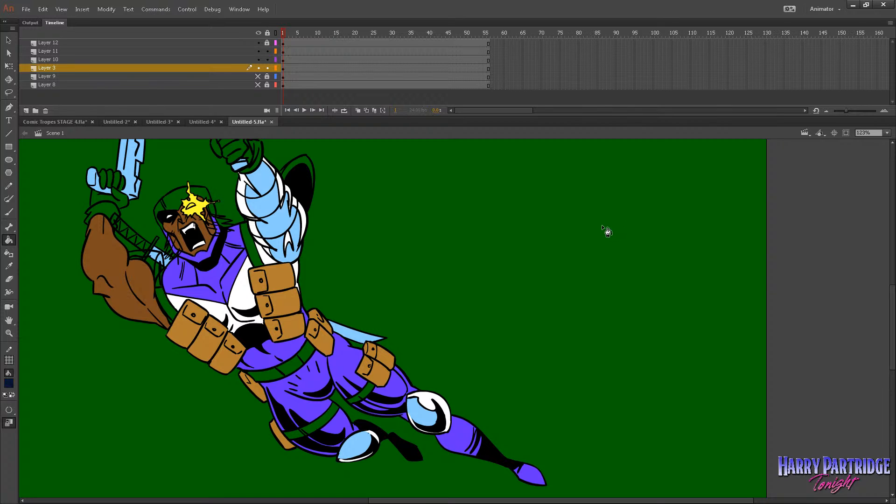
Fill the belt sections, both shoulder straps and both thigh straps with the dark navy blue.
left_click(308, 351)
left_click(275, 373)
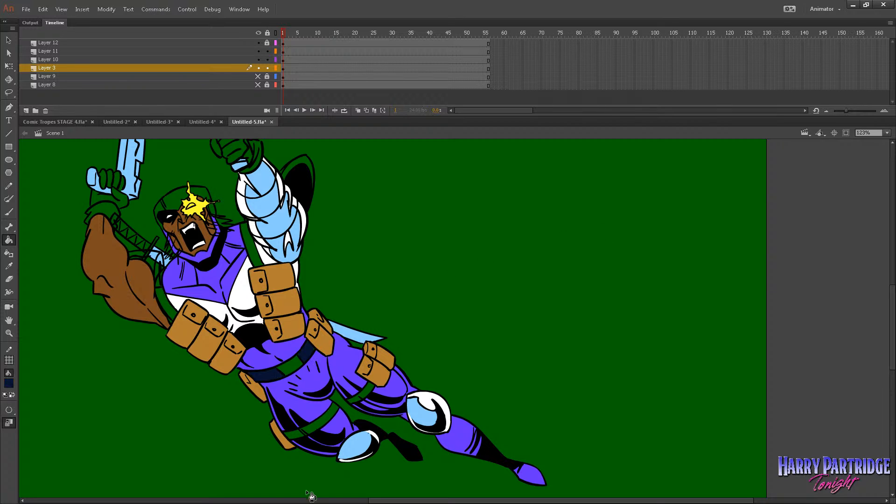
left_click(255, 252)
left_click(187, 302)
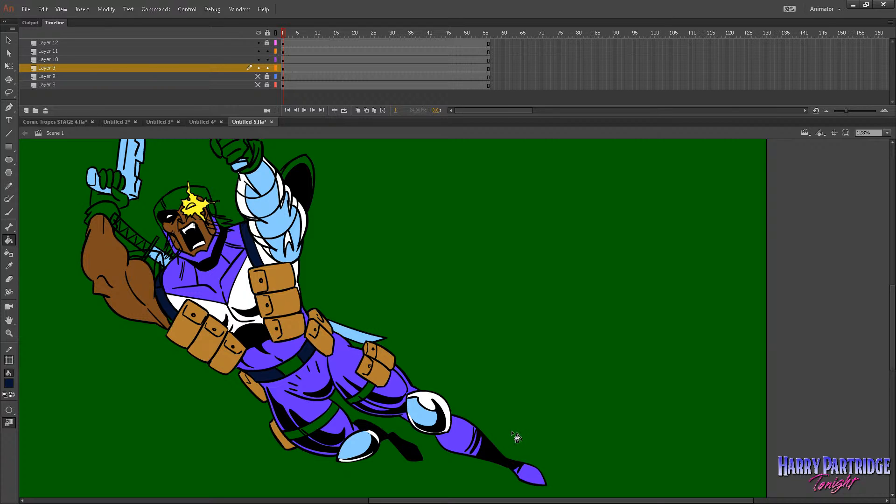
left_click(334, 415)
left_click(356, 400)
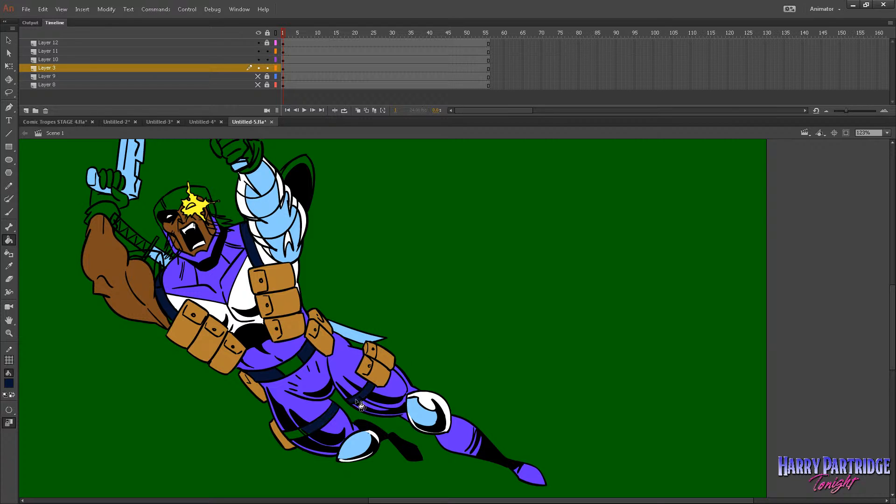
left_click(300, 440)
Undo the navy fills on the belt, shoulder straps and thigh straps.
left_click(9, 212)
key("ctrl+z")
key("ctrl+z")
key("ctrl+z")
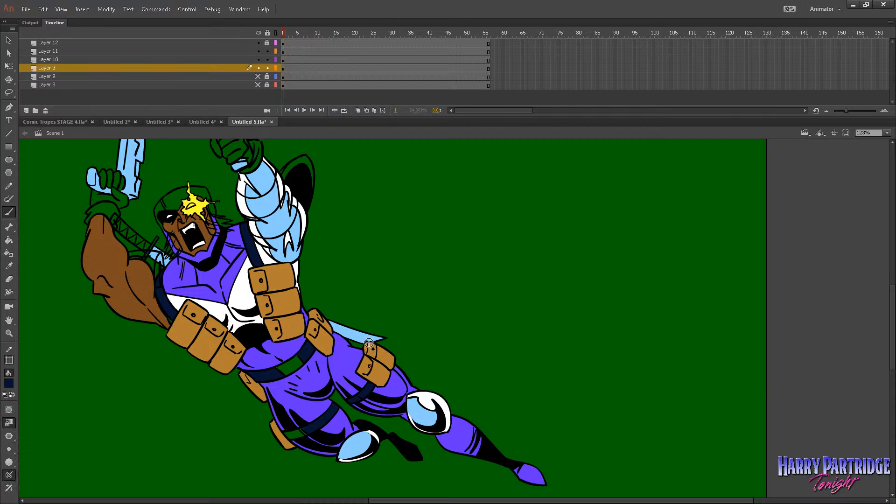
key("ctrl+z")
key("ctrl+z")
key("ctrl+z")
key("ctrl+z")
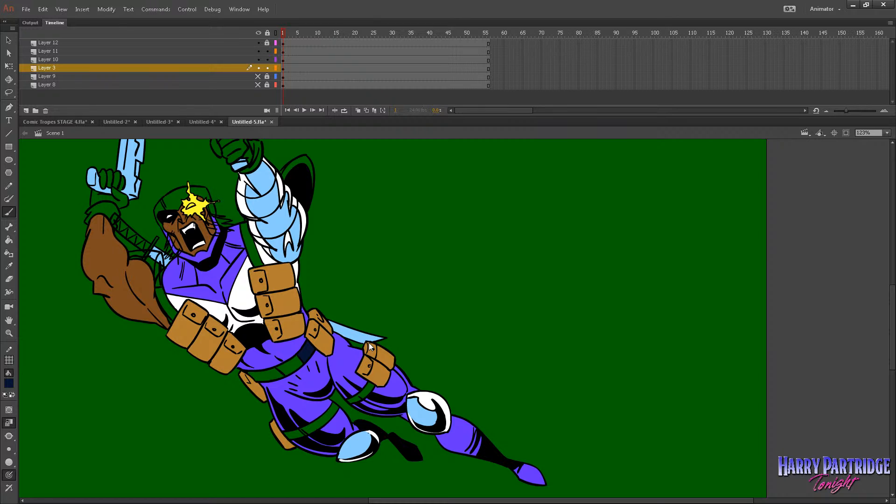
Mix a very dark red, #2D0000, as the fill color and fill the strap on the outstretched leg's thigh with it.
left_click(8, 240)
left_click(8, 383)
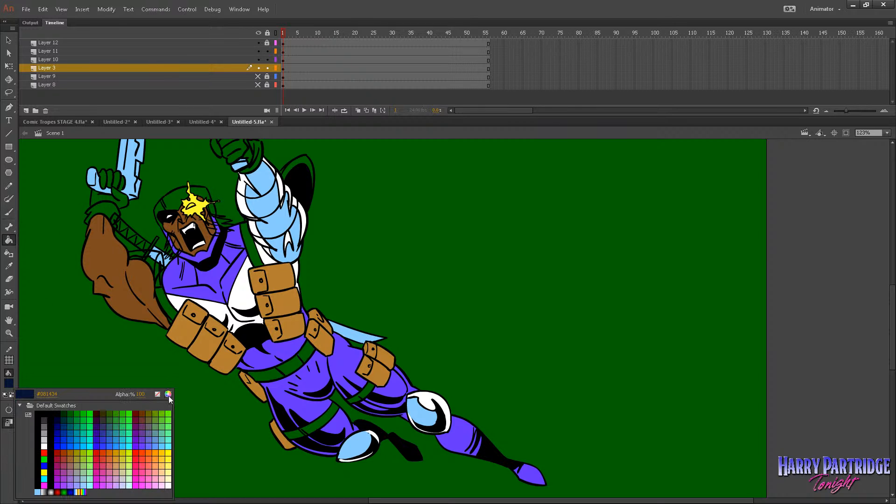
left_click(169, 394)
left_click(430, 260)
left_click_drag(432, 242, 425, 217)
left_click(627, 223)
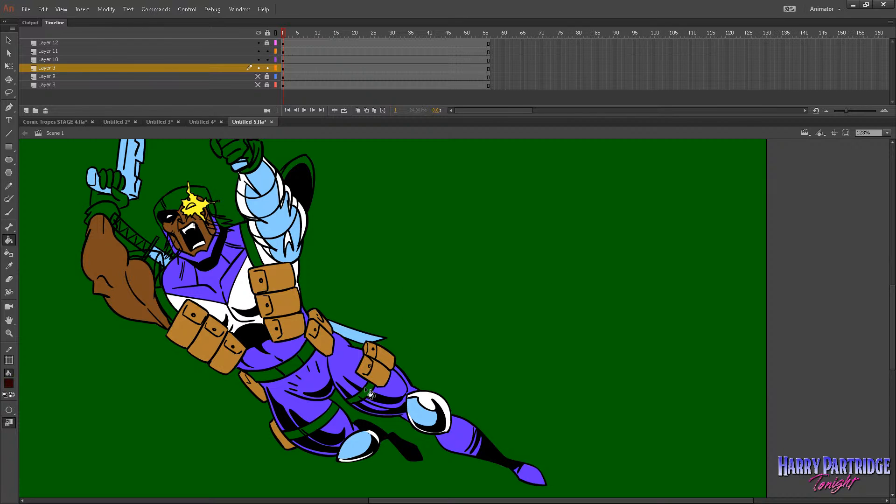
left_click(351, 403)
Brighten the dark red fill color slightly and fill the bent leg's thigh strap with it.
left_click(8, 383)
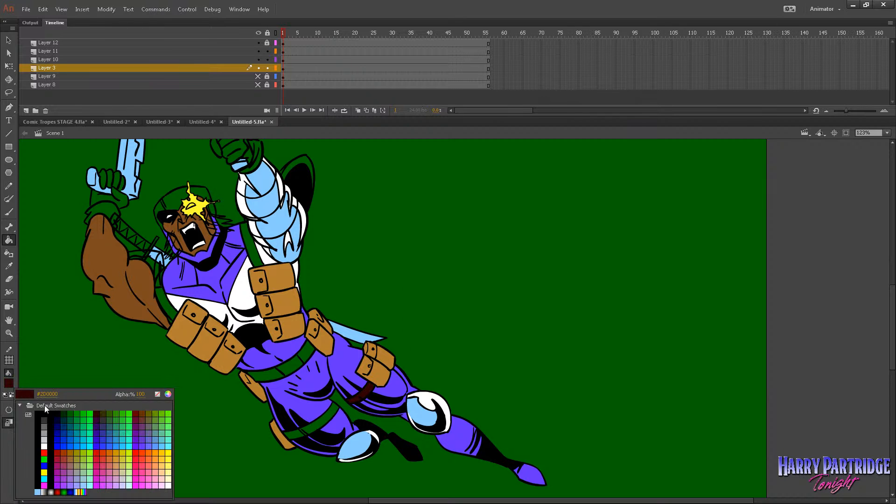
left_click(169, 394)
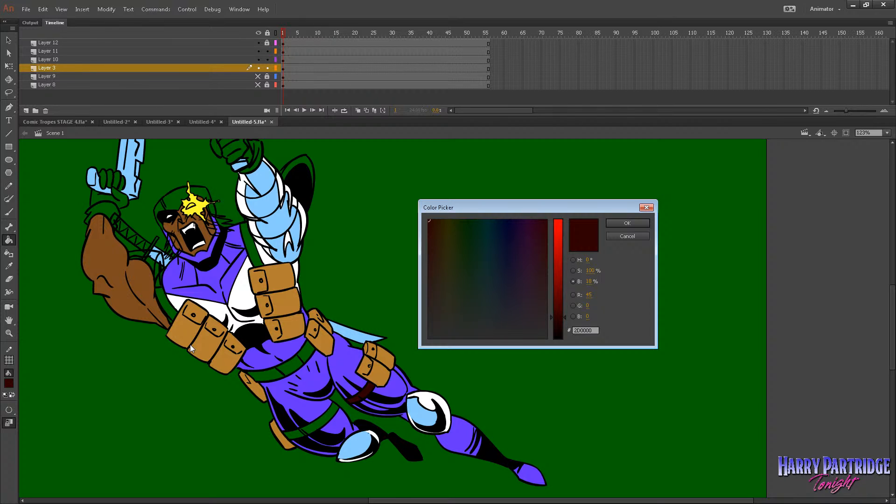
left_click(564, 310)
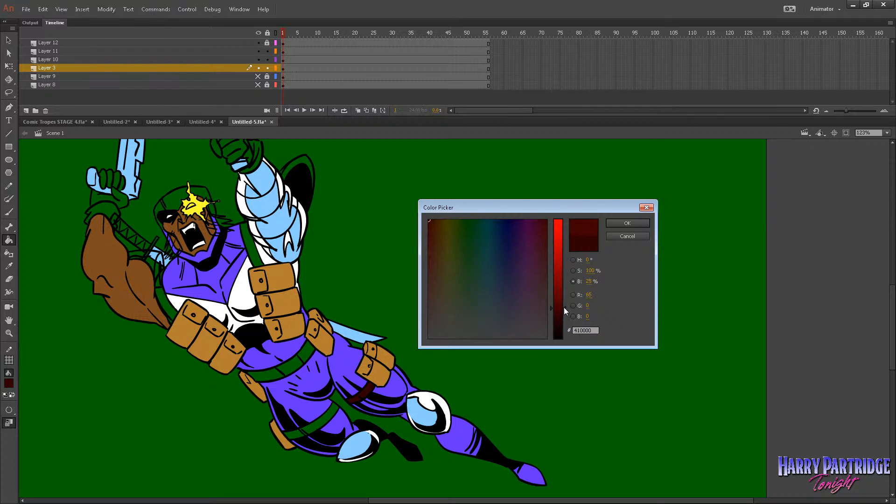
left_click(627, 223)
left_click(336, 421)
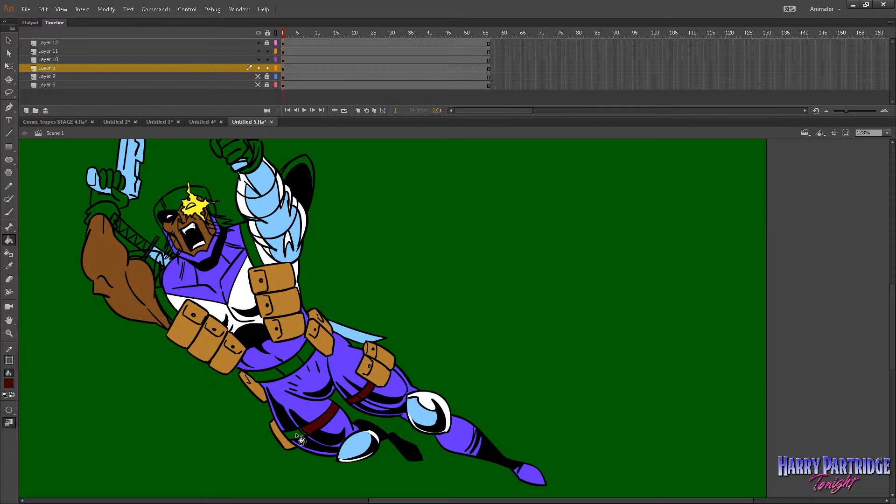
Brighten the fill color to a stronger dark red and fill both thigh straps and the belt with it.
left_click(11, 385)
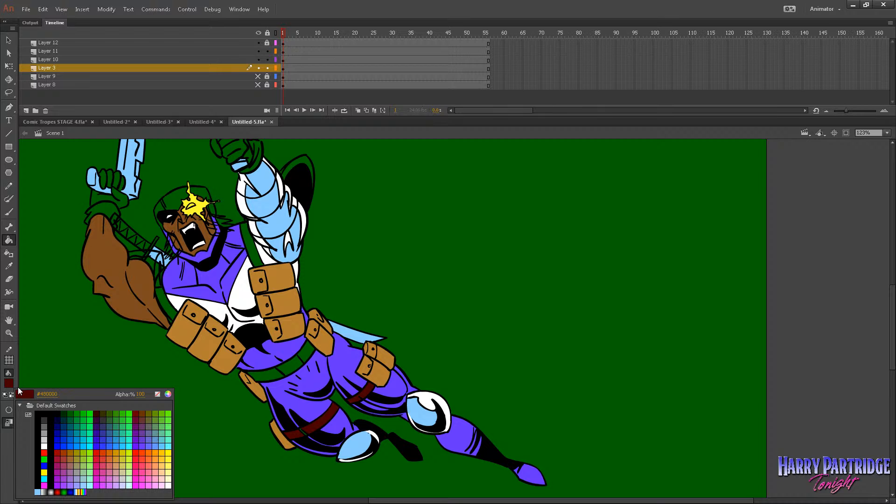
left_click(168, 394)
left_click(561, 285)
key("Return")
left_click(369, 396)
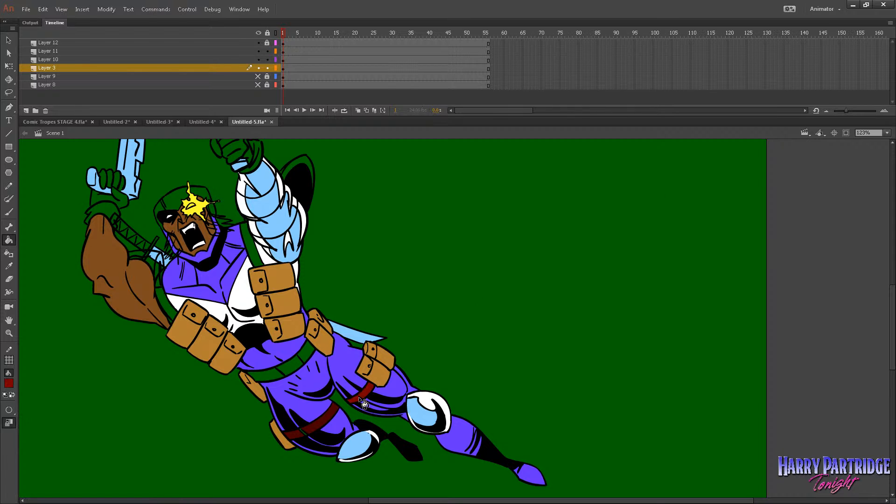
left_click(329, 418)
left_click(305, 355)
Try the dark red on the white chest panel and undo that fill.
left_click(226, 306)
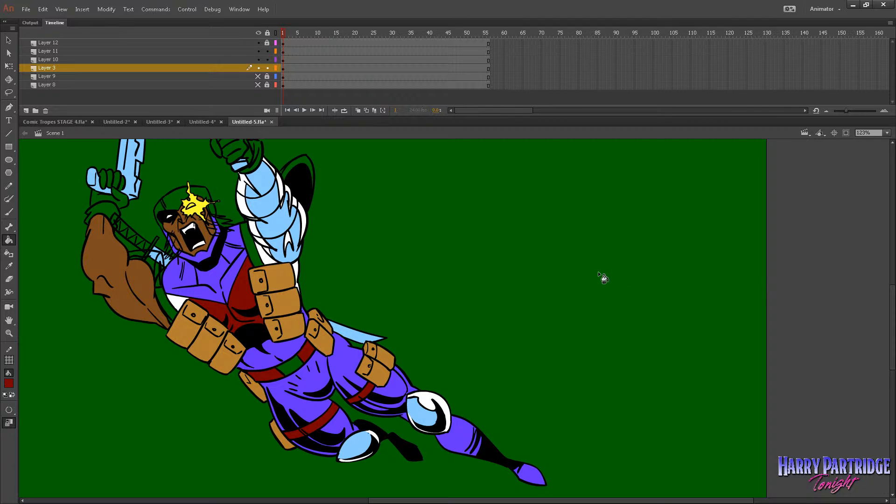
key("ctrl+z")
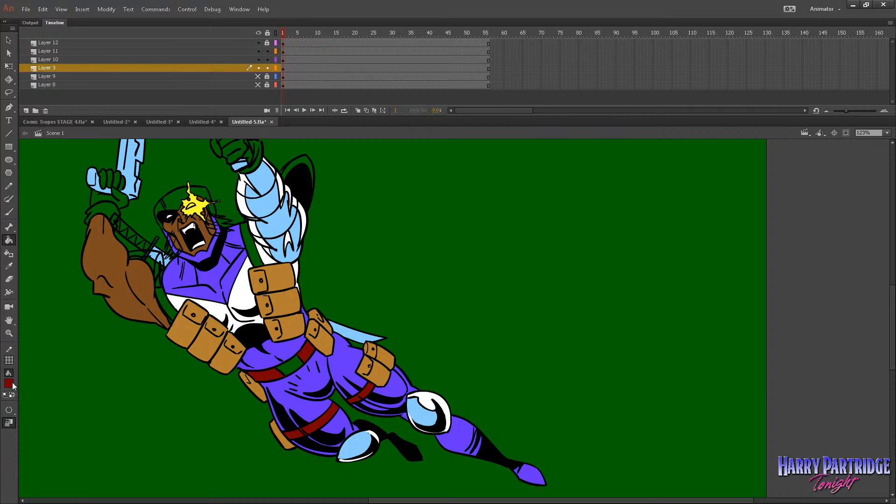
Pick orange as the fill color and fill the white chest panels and the mask's chin section with it.
left_click(9, 383)
left_click(160, 450)
left_click(224, 308)
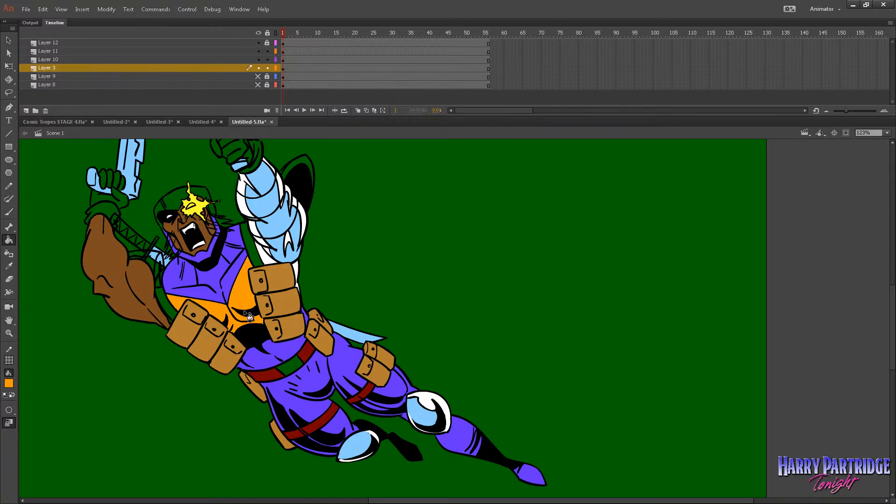
Fill the remaining green areas of the mask around the forehead and side of the head with orange.
left_click(211, 196)
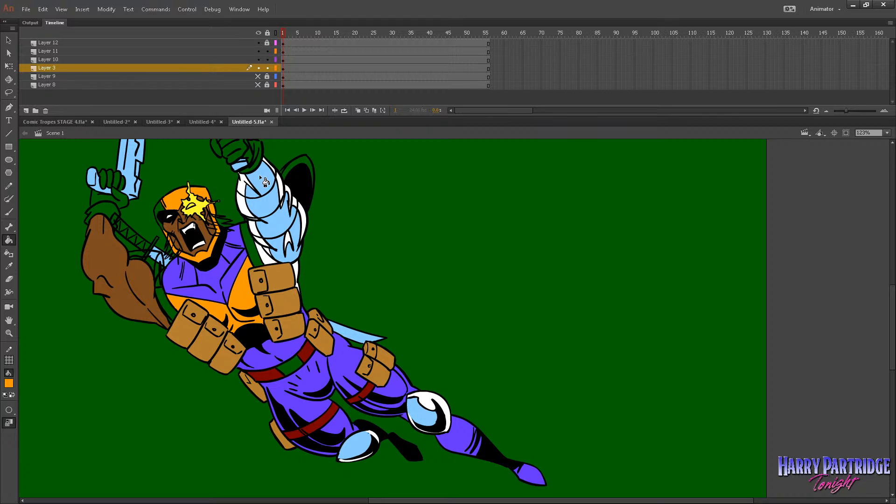
key("ctrl+z")
left_click(9, 410)
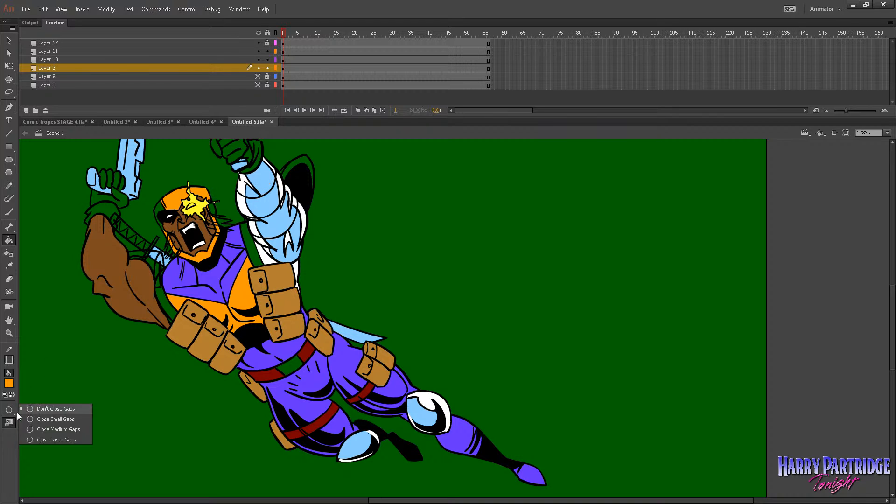
left_click(28, 409)
left_click(161, 207)
left_click(211, 207)
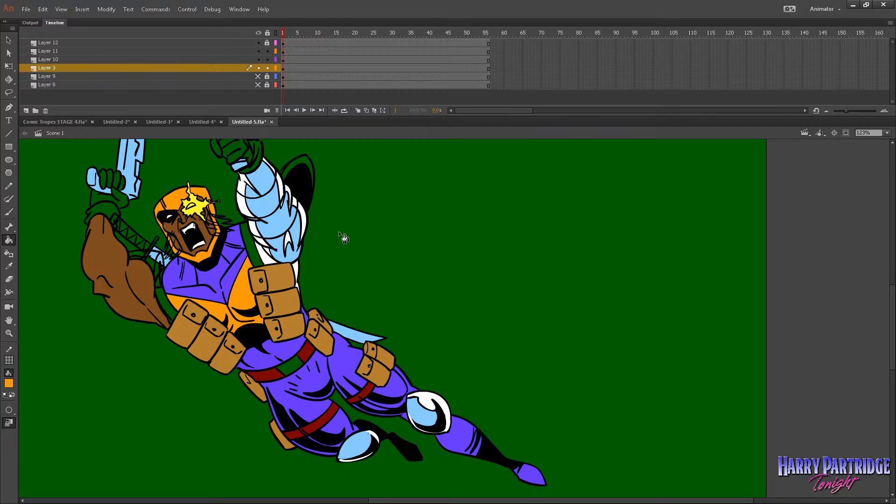
Recolor the belt and both thigh straps with the orange fill.
left_click(284, 375)
left_click(322, 415)
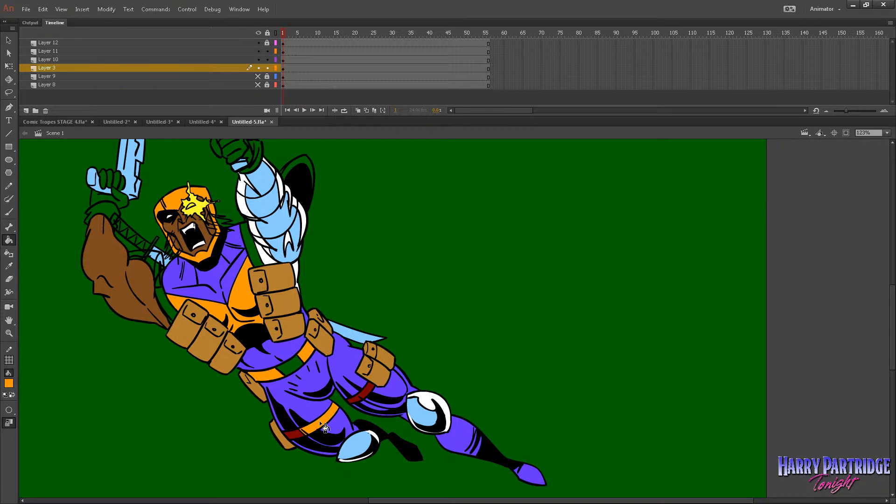
left_click(366, 396)
Sample the knee pad's light blue as the fill color and fill the belt buckle with it.
left_click(9, 384)
left_click(423, 413)
left_click(291, 366)
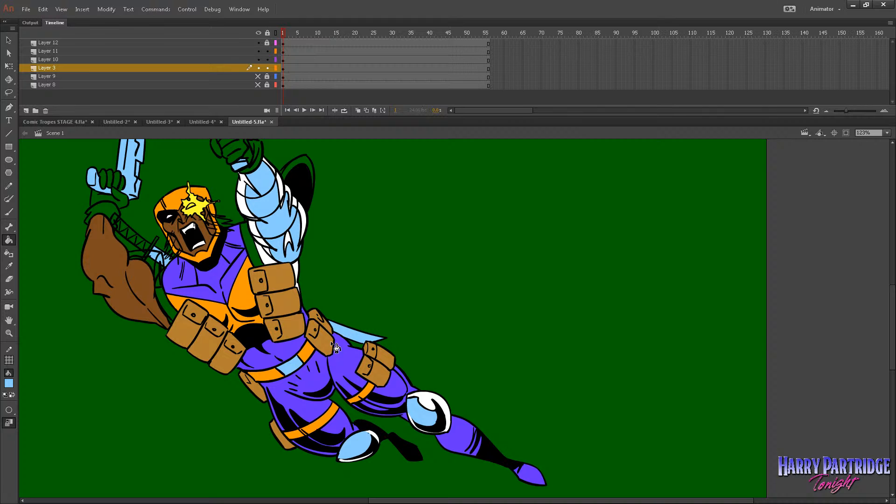
Sample the costume's orange again and fill the white side of the torso beneath the raised arm with it.
left_click(9, 334)
left_click(499, 315, "alt")
left_click_drag(433, 243, 516, 324)
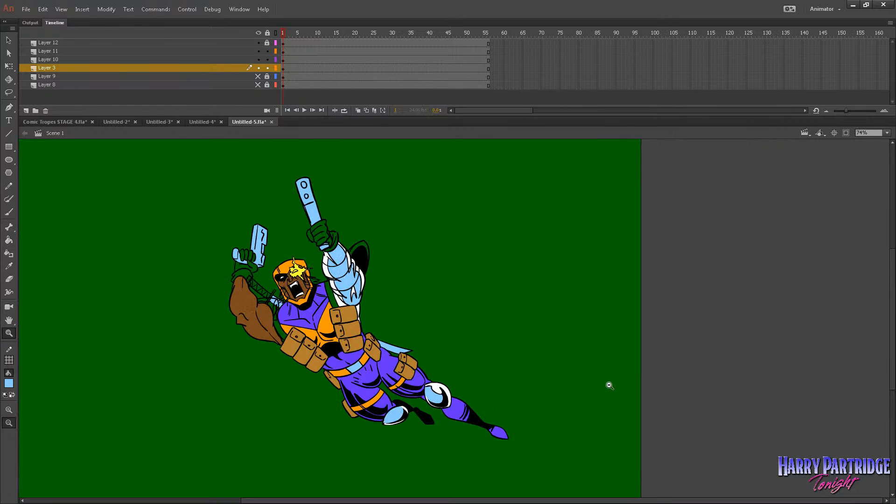
left_click_drag(624, 173, 214, 424)
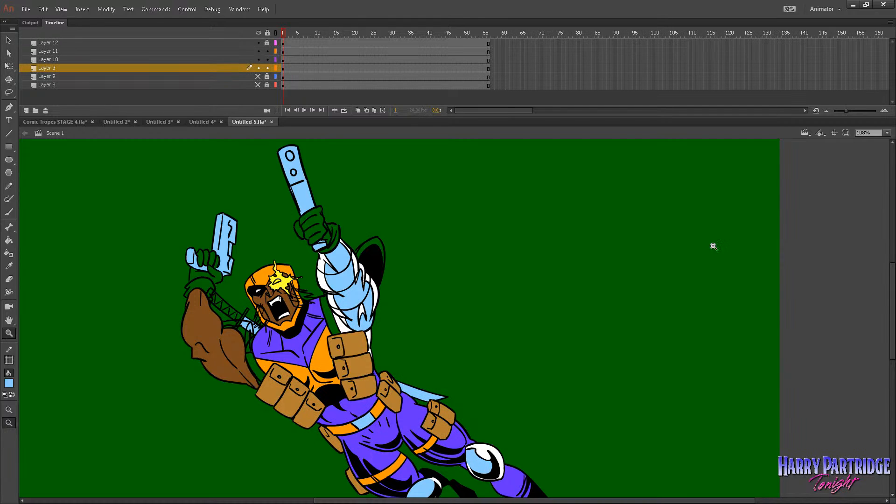
left_click_drag(734, 213, 278, 464)
left_click(8, 240)
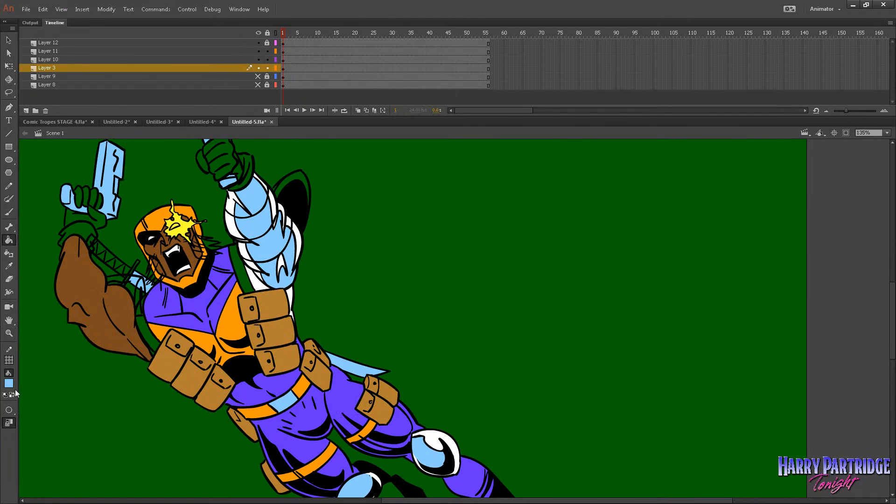
left_click(9, 384)
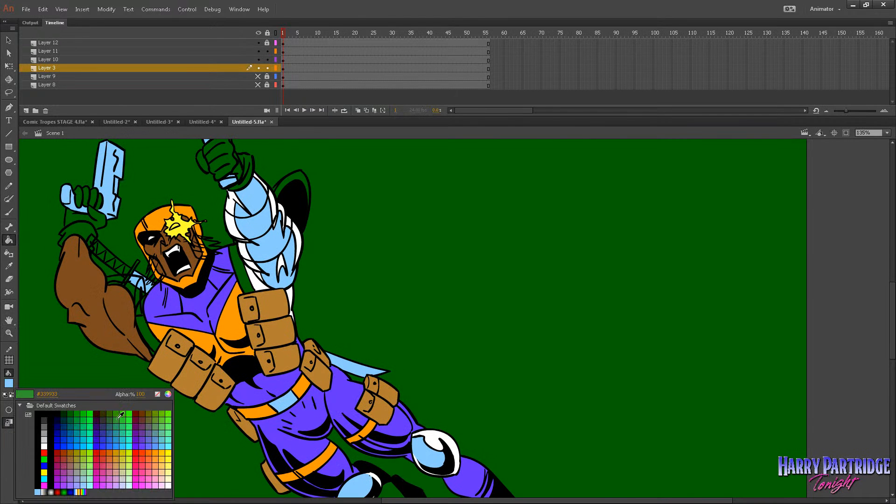
left_click(324, 421)
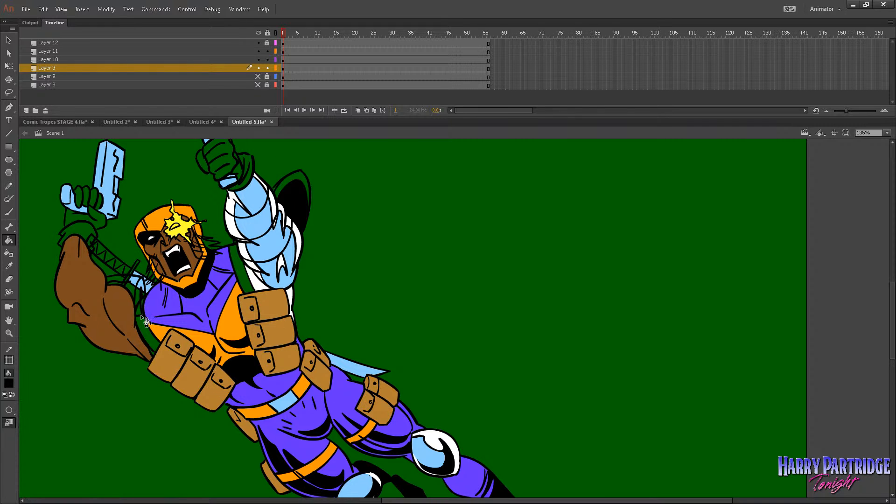
left_click(9, 383)
left_click(14, 384)
left_click(13, 383)
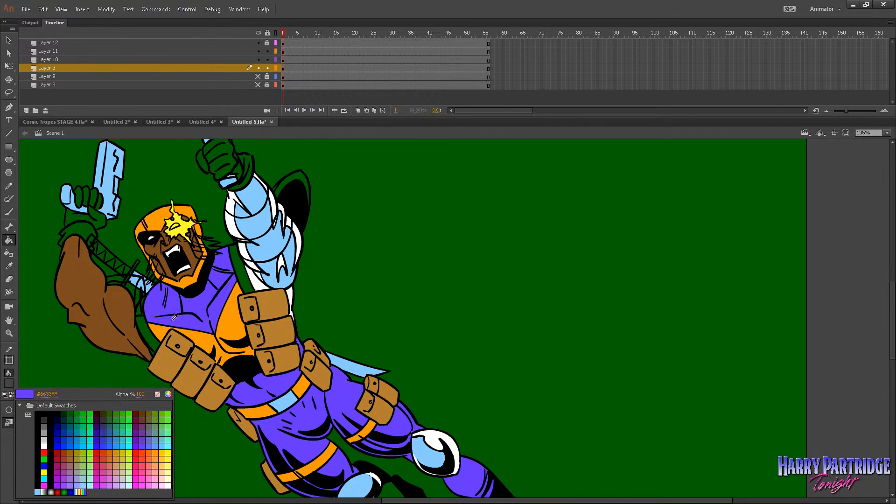
left_click(256, 282)
Fill the green shoulder straps with the pouches' brown, then resample orange and apply it beside the chest pouches.
left_click(9, 384)
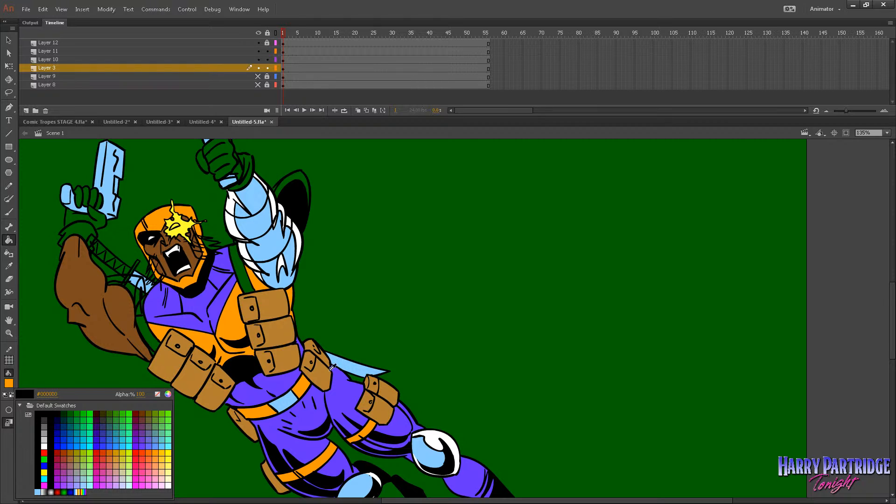
left_click(388, 404)
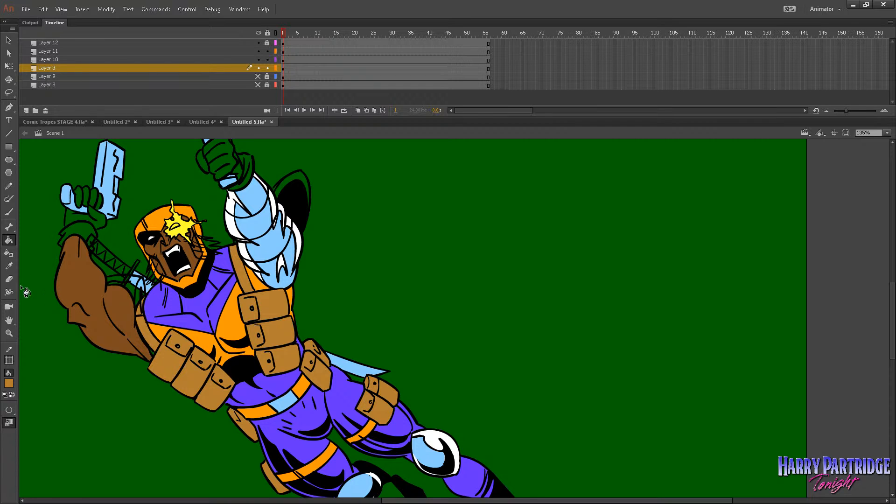
left_click(9, 384)
left_click(194, 328)
left_click(14, 413)
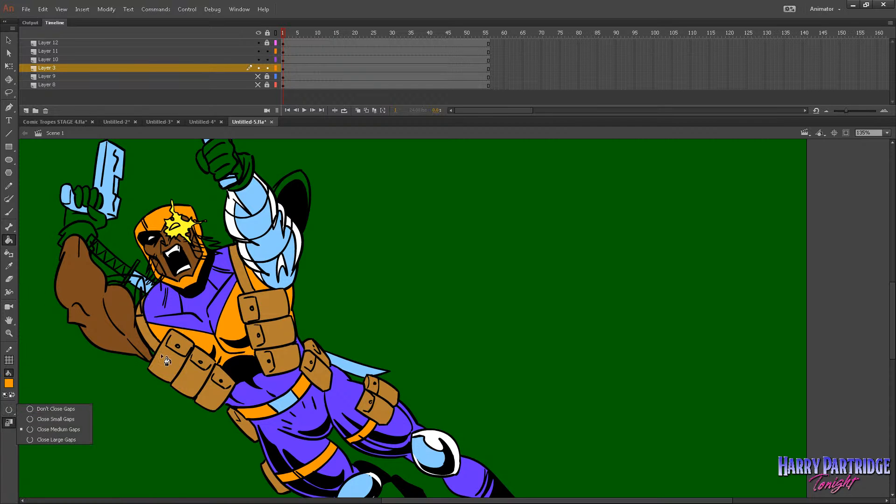
left_click(155, 354)
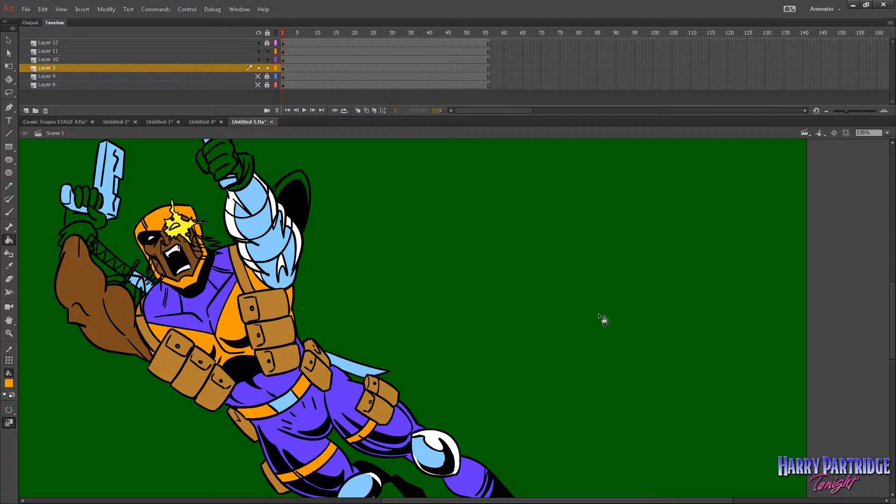
Sample the arm armour's light blue as the fill color and make the hidden hair layers visible.
mouse_move(892, 323)
left_mouse_down()
mouse_move(888, 346)
mouse_move(886, 321)
left_mouse_up()
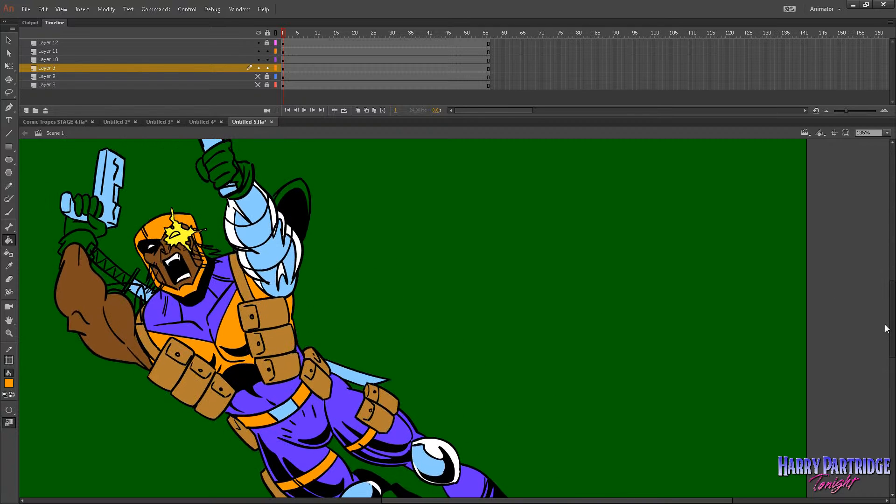
left_click(9, 384)
left_click(254, 231)
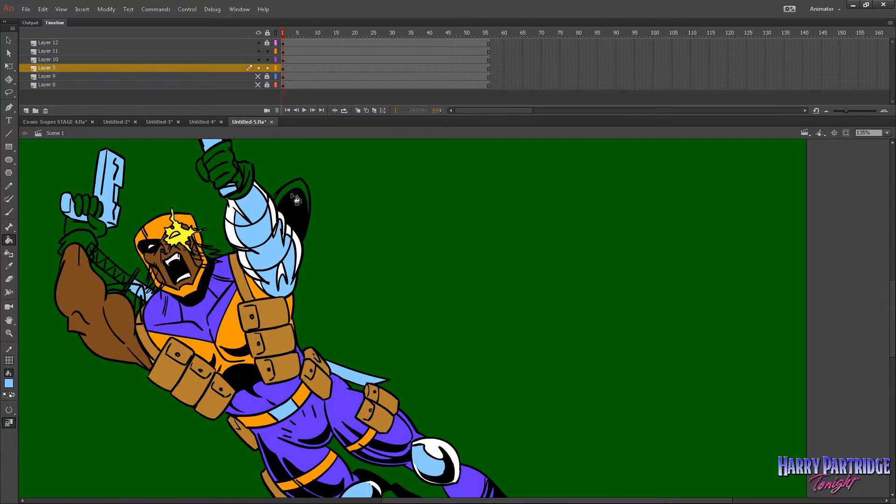
left_click(258, 33)
left_click(258, 33)
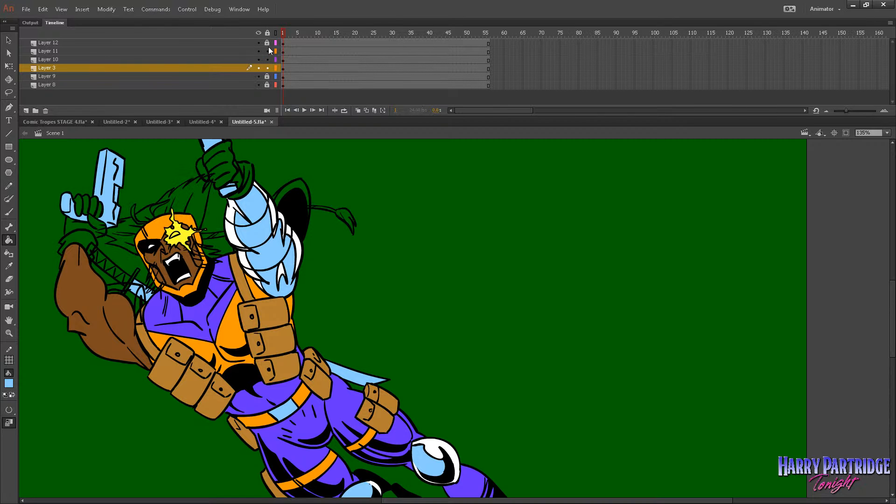
Sample the costume's purple, #6633FF, as the fill color and look over the whole figure.
left_click(12, 384)
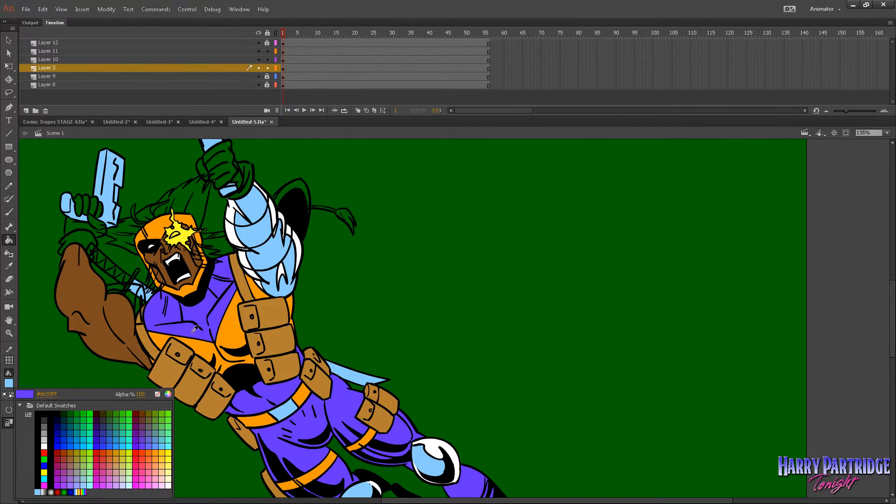
left_click(196, 329)
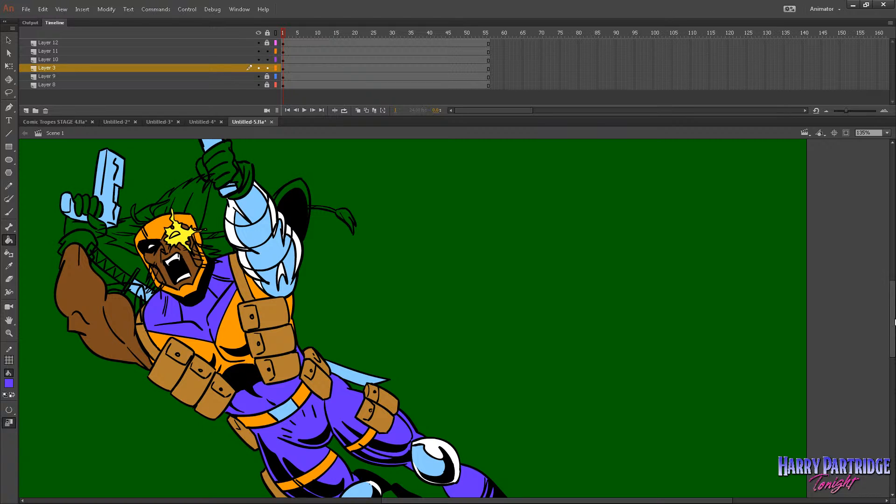
scroll(888, 347, "down", 2)
scroll(878, 360, "down", 5)
scroll(866, 326, "up", 8)
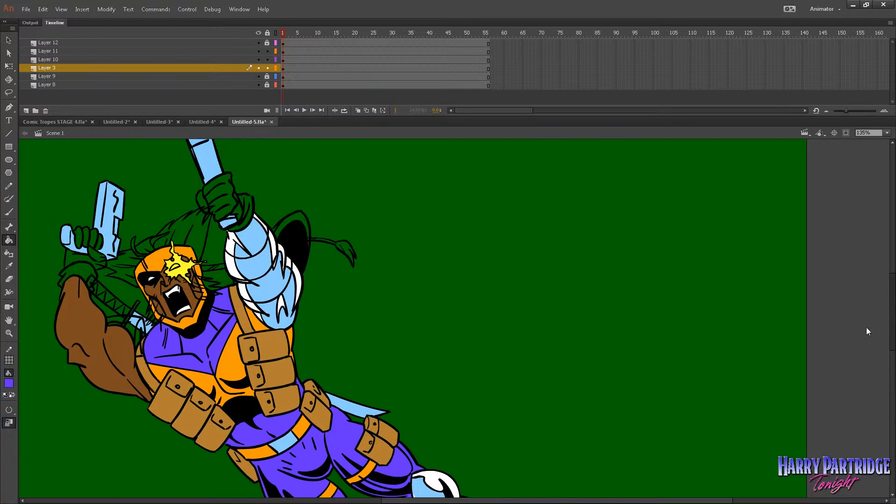
scroll(864, 332, "down", 9)
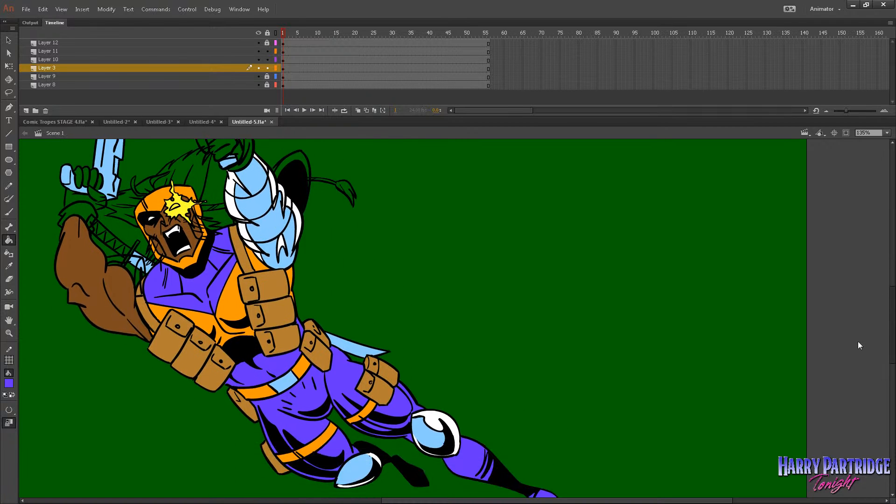
scroll(850, 359, "up", 3)
scroll(856, 339, "up", 6)
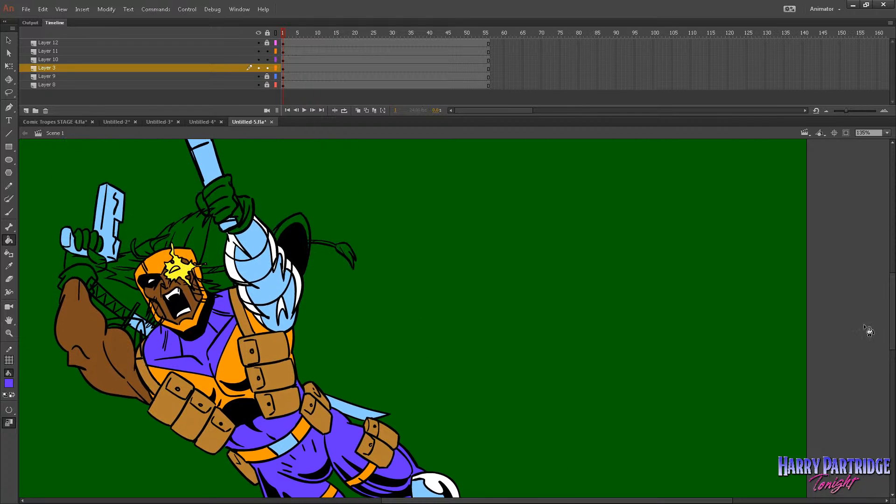
left_click(9, 383)
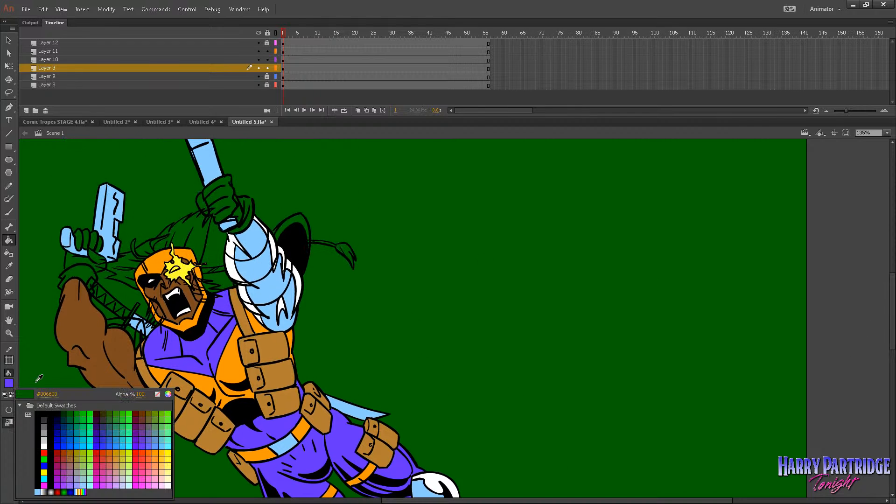
left_click(200, 343)
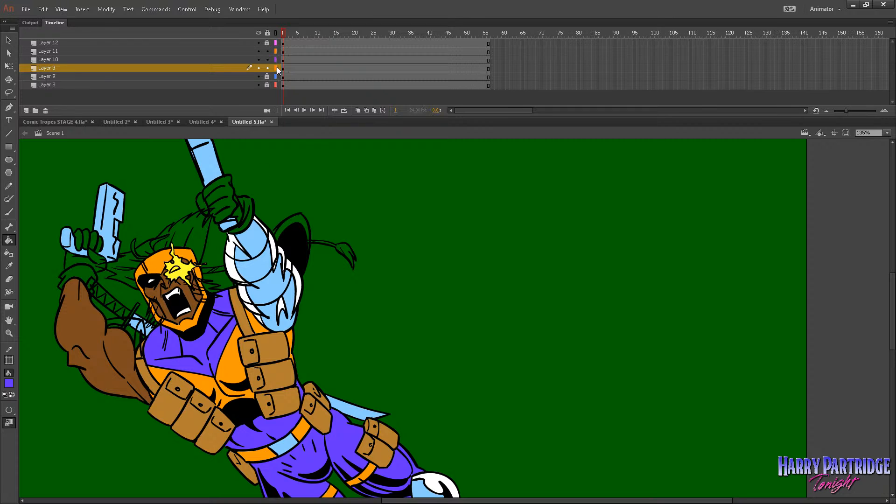
Hide every layer except Layer 10 and open its arms symbol for editing.
left_click(258, 76, "alt")
left_click(258, 76)
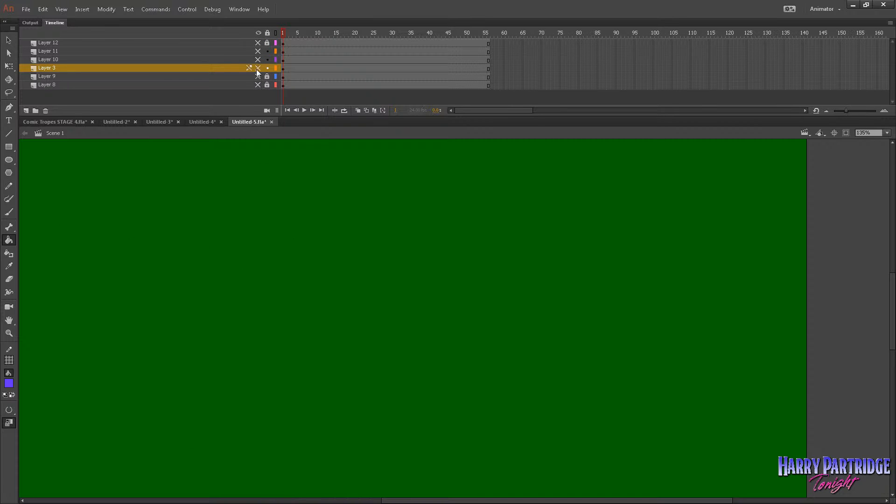
left_click(258, 68)
left_click(259, 68)
left_click(257, 59)
left_click(283, 60)
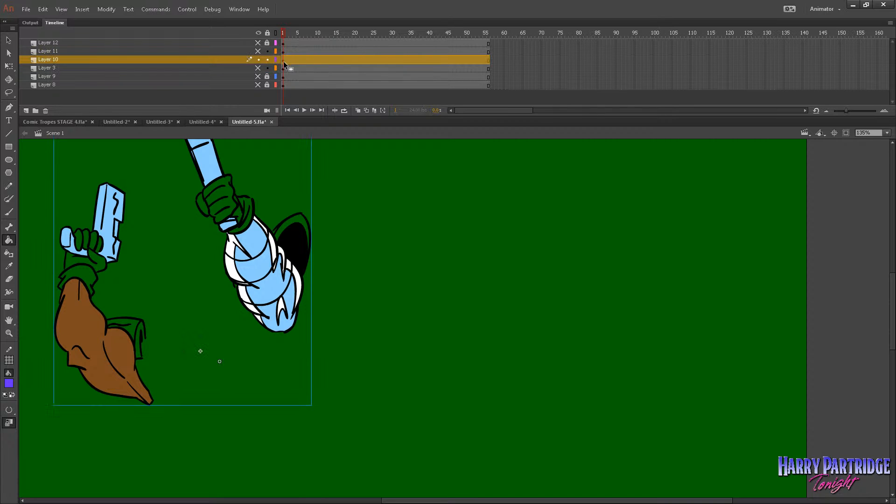
key("v")
double_click(246, 227)
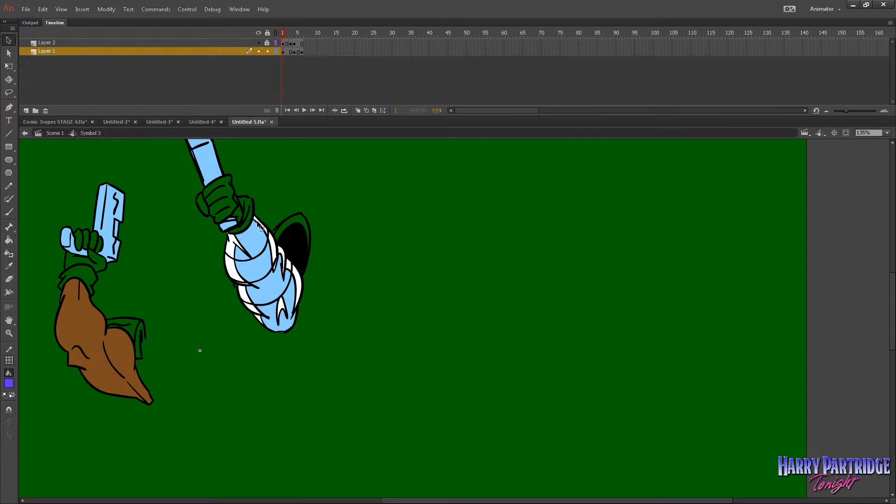
Fill the raised hand's glove and cuff with purple in the arms symbol's first frame.
left_click(8, 239)
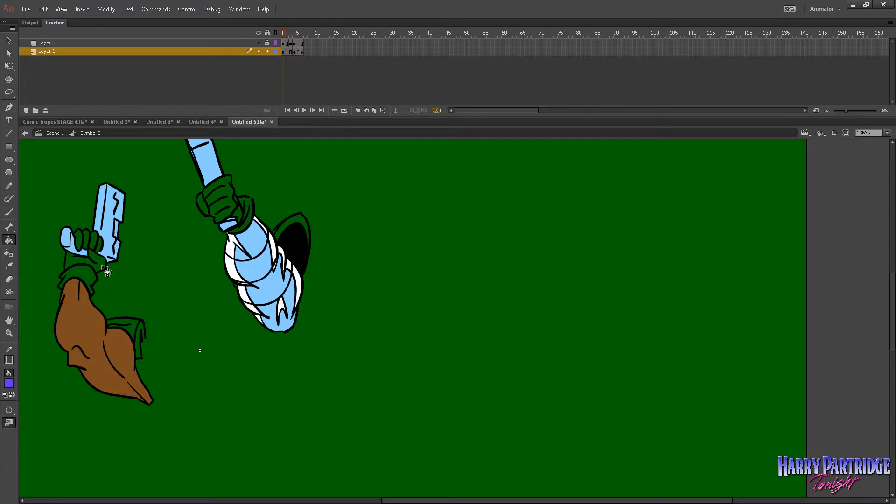
left_click(282, 51)
left_click(287, 64)
left_click(248, 208)
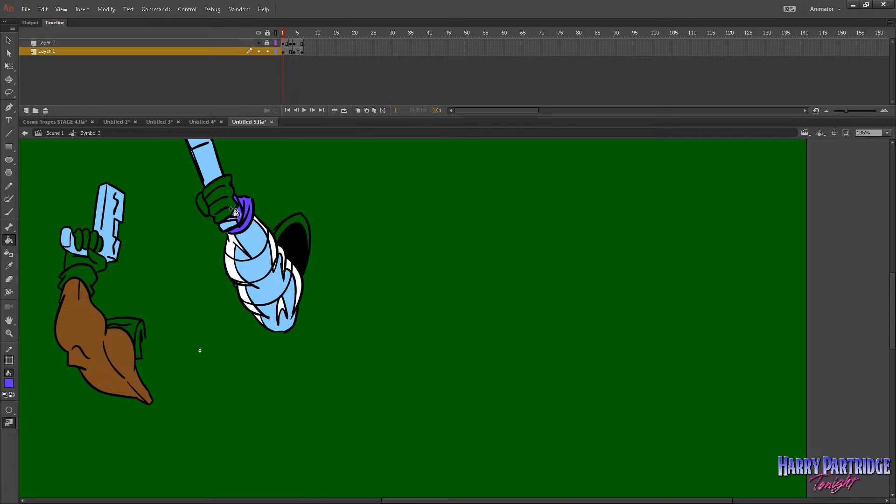
left_click(225, 182)
Touch up the small unfilled area at the raised glove's cuff with a purple brush stroke.
left_click(9, 333)
left_click_drag(140, 339, 410, 132)
left_click(9, 211)
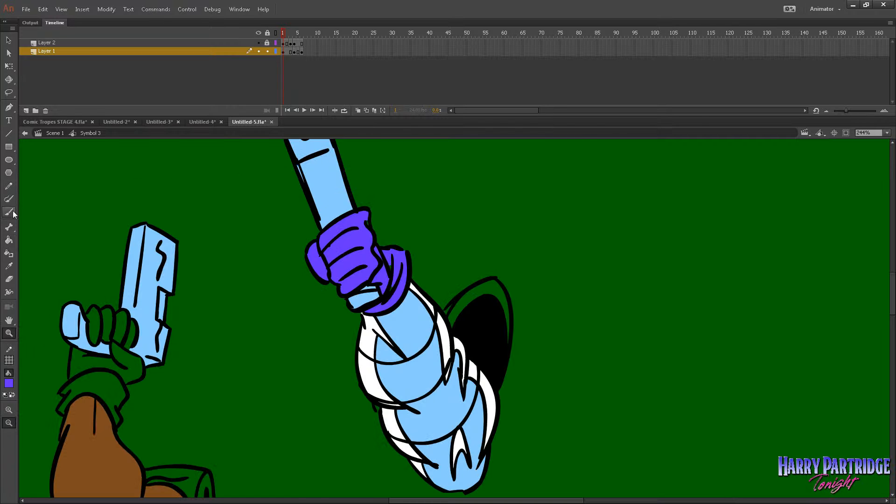
left_click_drag(399, 280, 384, 302)
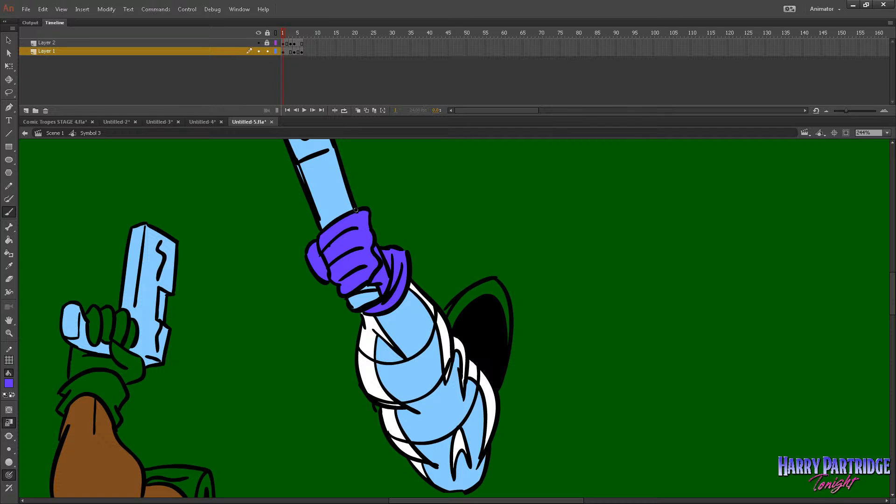
Unlock Layer 2 in the arms symbol and ready the Paint Bucket for filling its frames.
left_click(8, 240)
key("period")
key("period")
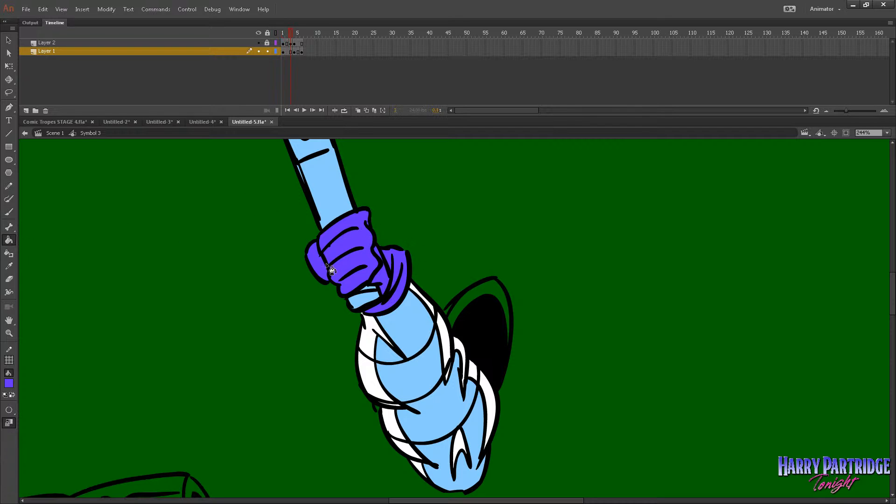
key("comma")
key("comma")
left_click(267, 43)
left_click(283, 52)
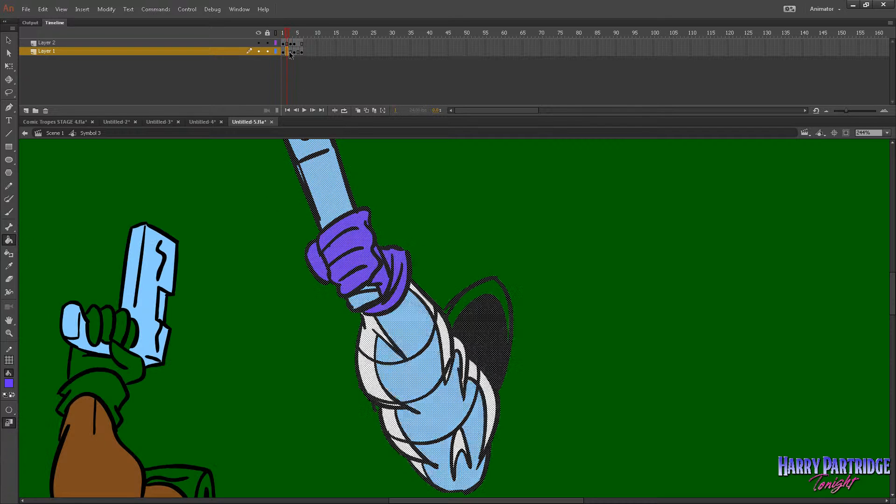
Fill the raised hand's glove, fingers and cuff with purple in frame 4 of the arms symbol.
key("period")
key("period")
key("period")
key("period")
key("comma")
key("comma")
key("period")
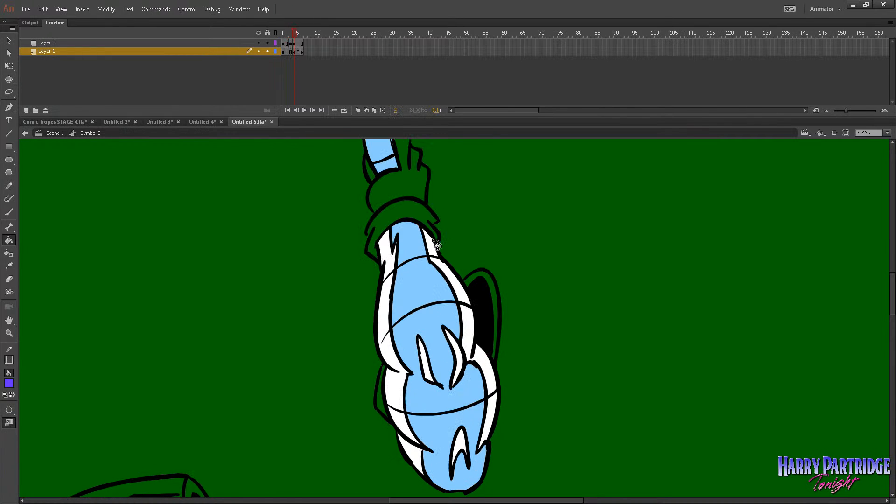
left_click(439, 220)
left_click(436, 235)
left_click(424, 181)
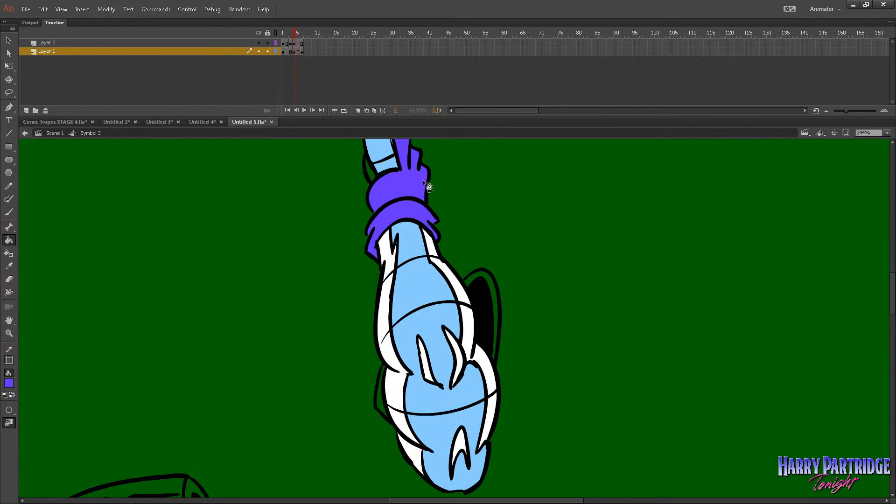
left_click(367, 173)
key("ctrl+z")
left_click_drag(890, 304, 888, 293)
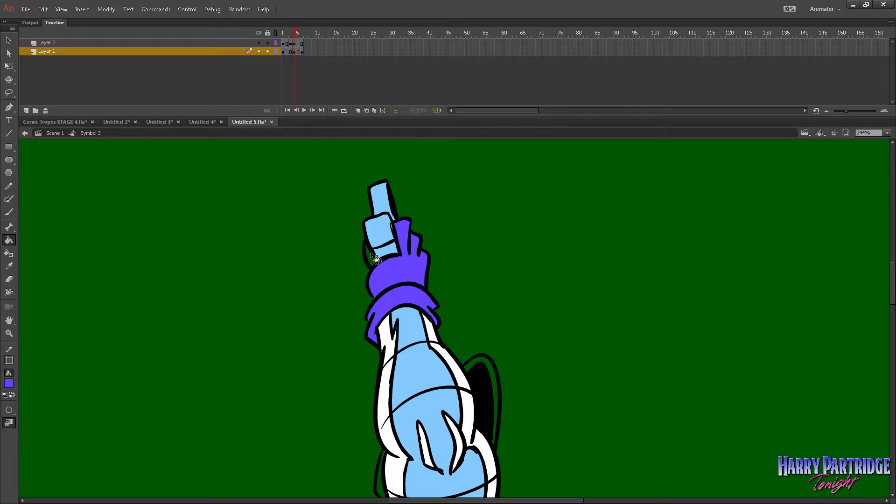
Fill the raised glove and cuff with purple in frame 6, brushing over the small gap beside the gun grip.
key("period")
key("period")
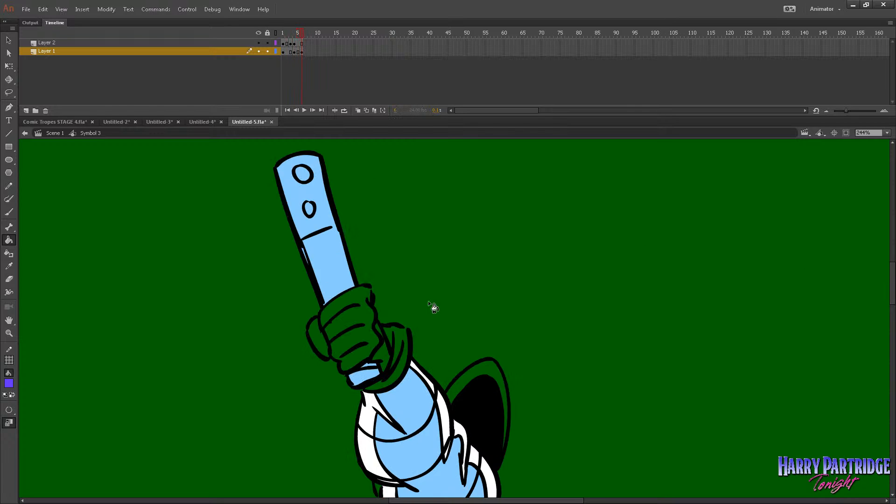
left_click(351, 321)
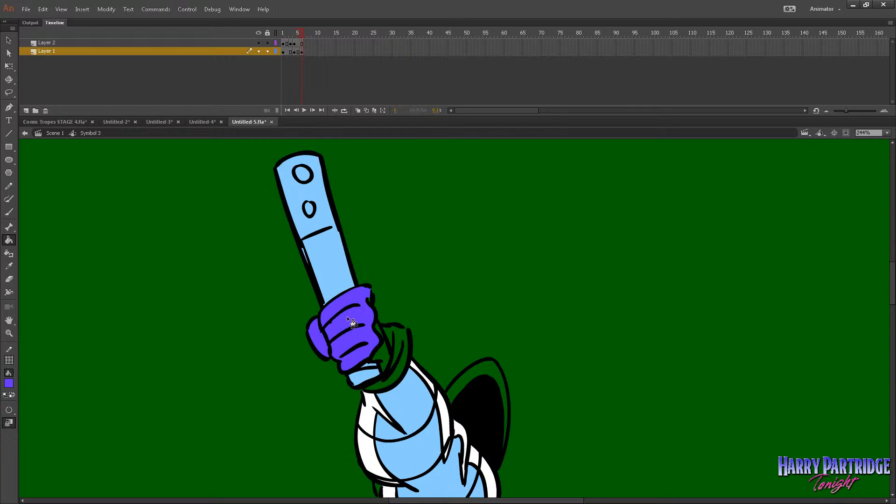
left_click(391, 354)
left_click(9, 211)
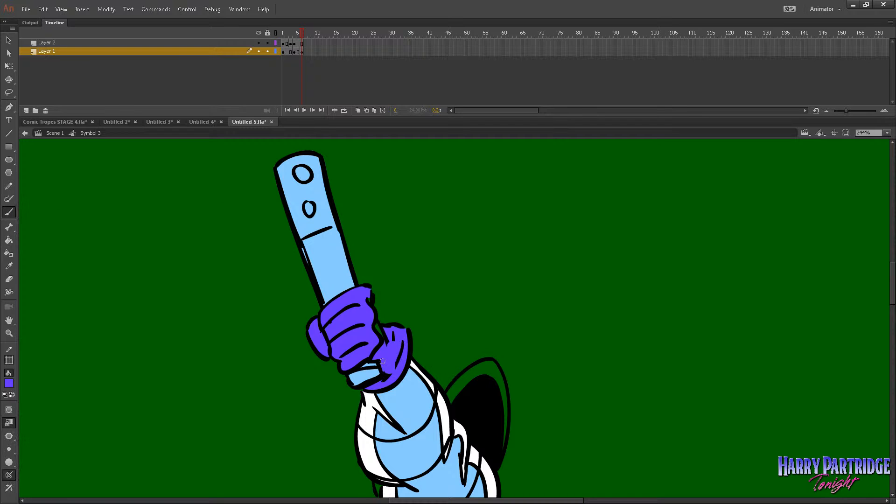
mouse_move(383, 362)
left_mouse_down()
mouse_move(358, 292)
mouse_move(368, 335)
mouse_move(377, 369)
left_mouse_up()
Fill the brown outstretched arm's glove, thumb and cuff with purple in frame 6.
key("z")
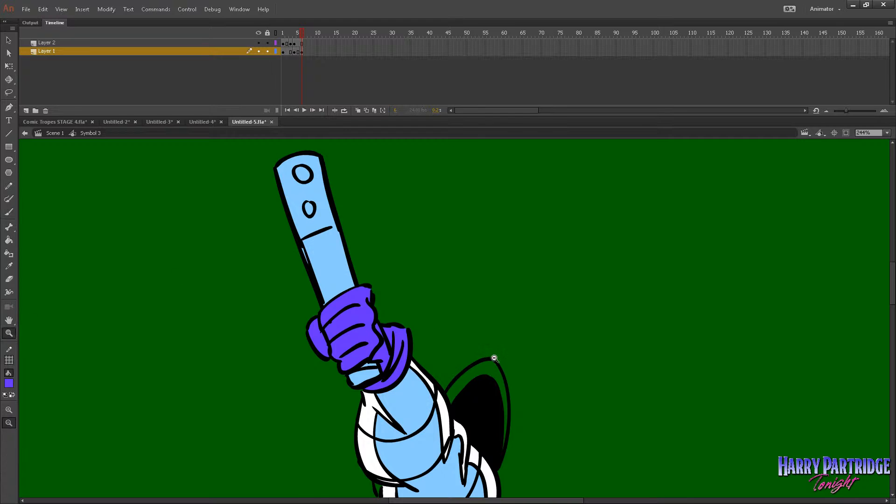
left_click(494, 359)
left_click(509, 358)
left_click_drag(571, 253, 156, 474)
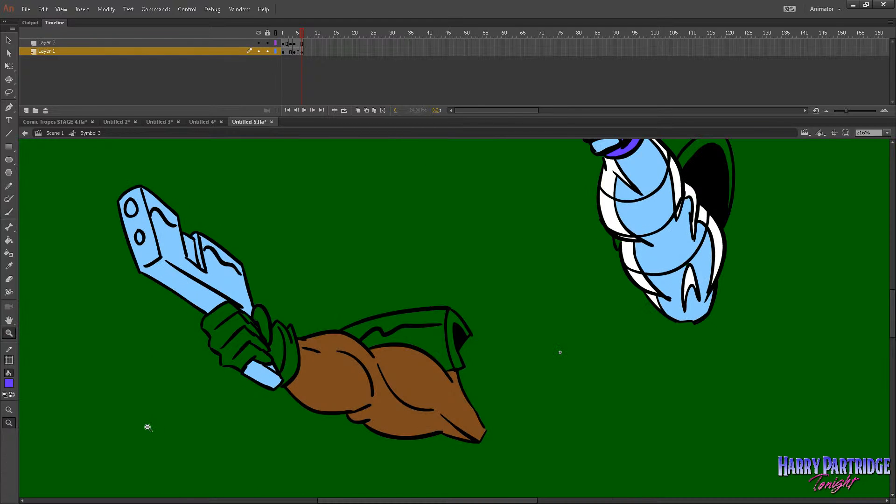
left_click(9, 239)
left_click(241, 327)
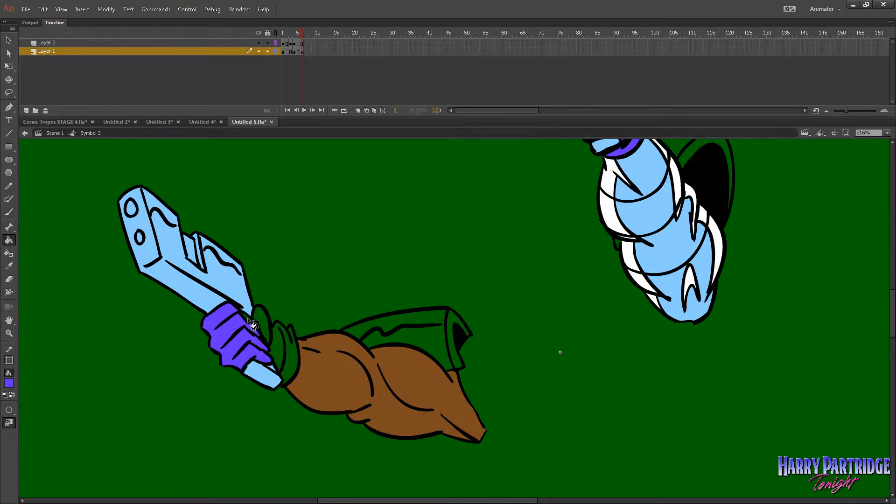
left_click(258, 321)
left_click(292, 355)
key("b")
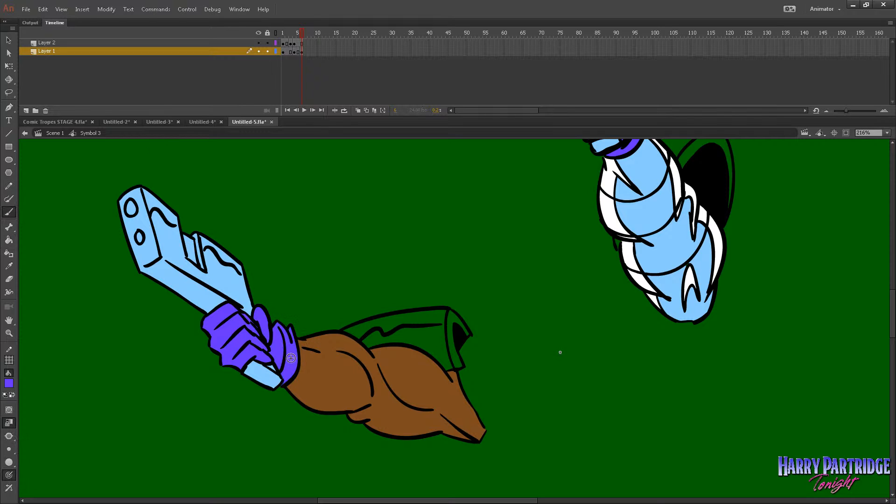
left_click(9, 239)
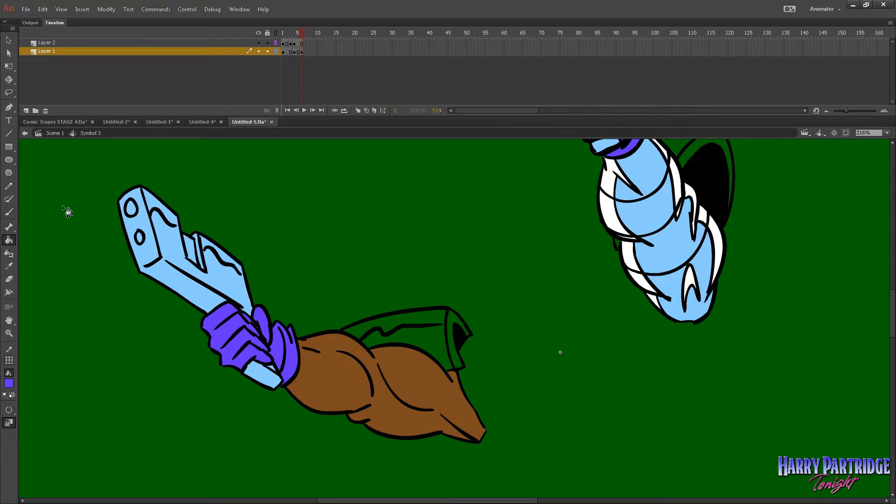
Fill the brown arm's glove, thumb and cuff with purple in frame 3 on Layer 2.
key("comma")
key("comma")
key("comma")
key("period")
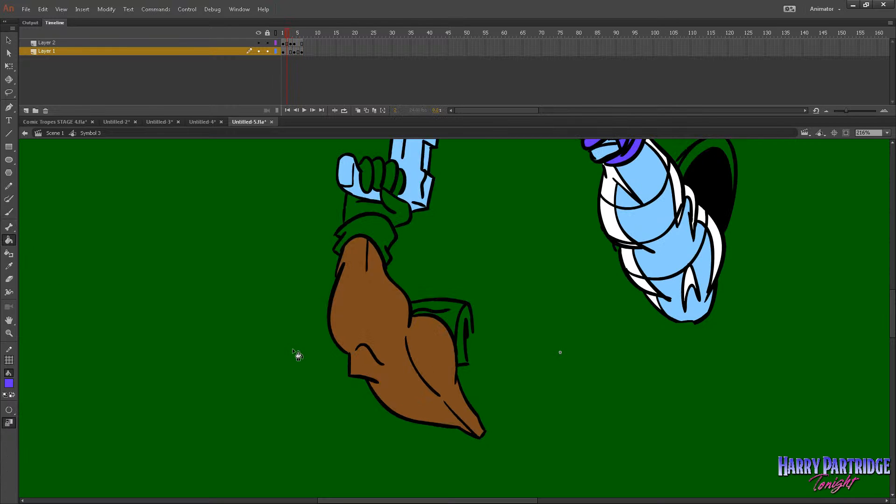
key("comma")
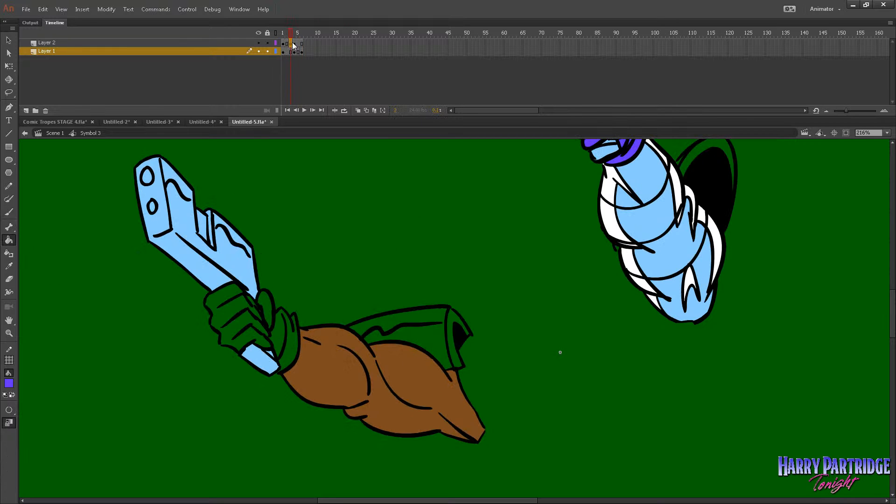
left_click(293, 44)
left_click(236, 322)
left_click(266, 308)
left_click(293, 344)
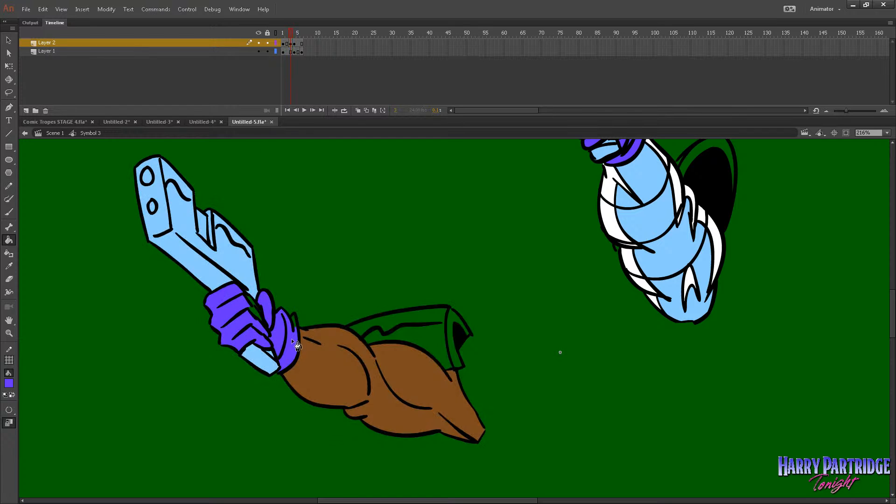
Brush purple into the unfilled tip of the brown arm's cuff in frame 3 and compare the neighbouring frames.
key("b")
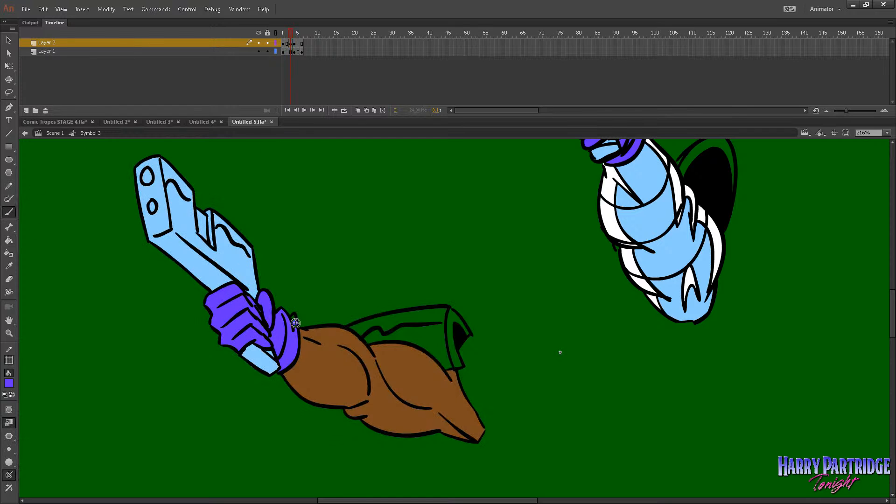
left_click_drag(294, 319, 294, 325)
key("period")
key("period")
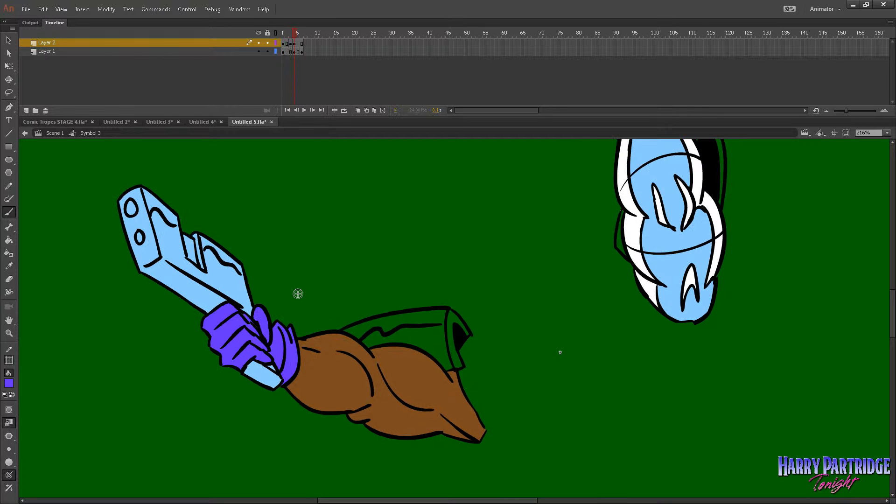
key("comma")
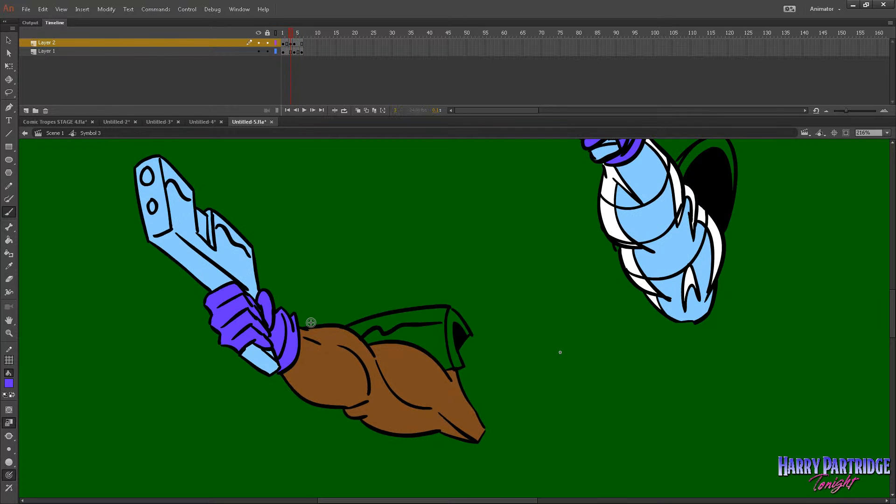
Fill the brown arm's cuff, hand and four fingers with purple in the opening pose holding the gun upright.
key("comma")
key("comma")
left_click(8, 239)
left_click(374, 234)
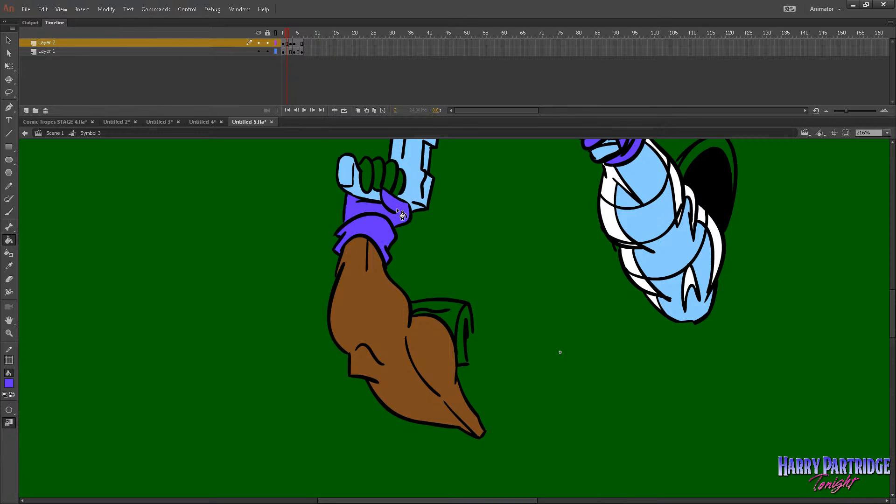
left_click(366, 181)
left_click(375, 173)
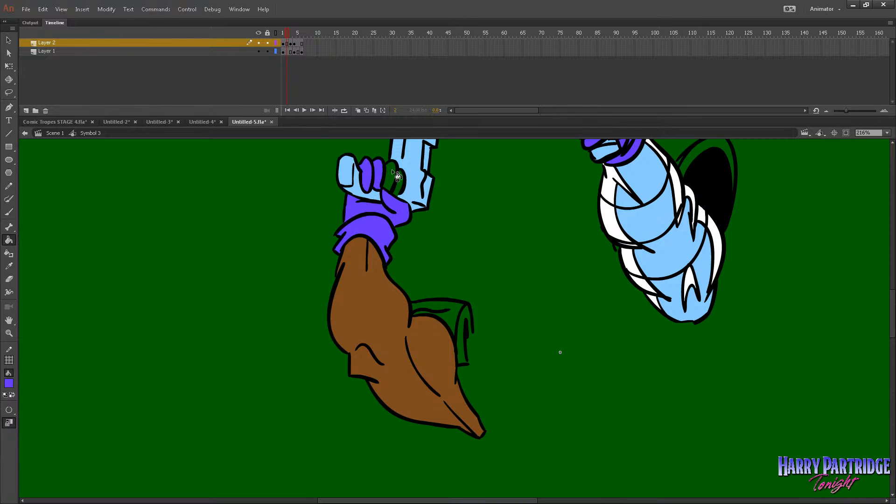
left_click(386, 171)
left_click(397, 177)
Play the arms animation with both arms in view to check the purple gloves.
left_click(9, 333)
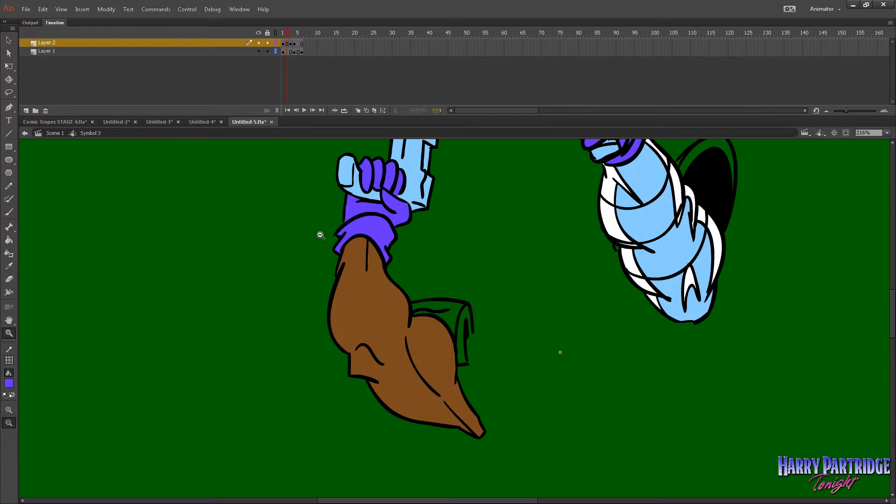
left_click(557, 293)
left_click_drag(642, 236, 366, 398)
key("Return")
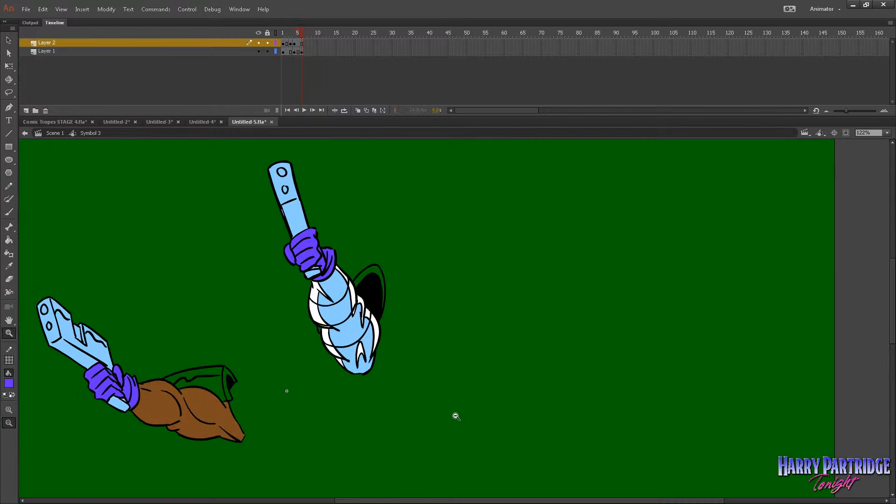
Sample the raised arm's light blue as the fill color and show every layer in Scene 1.
left_click(9, 384)
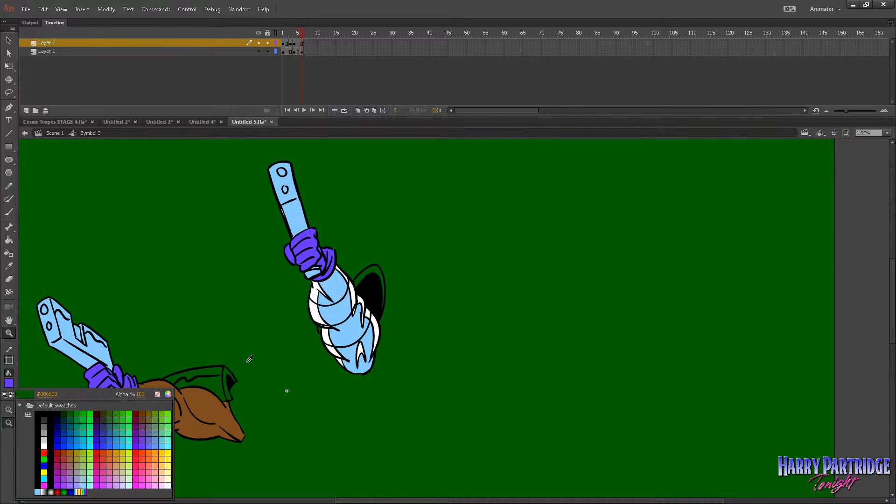
left_click(340, 312)
left_click(66, 134)
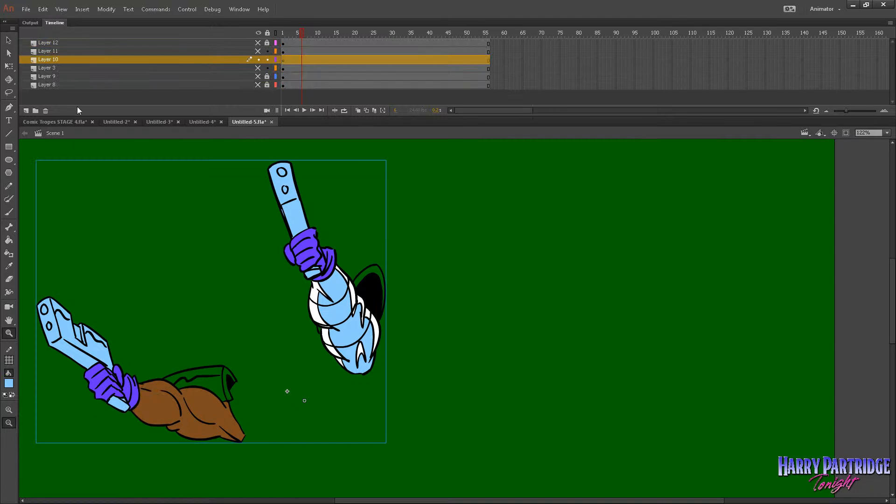
left_click(258, 33)
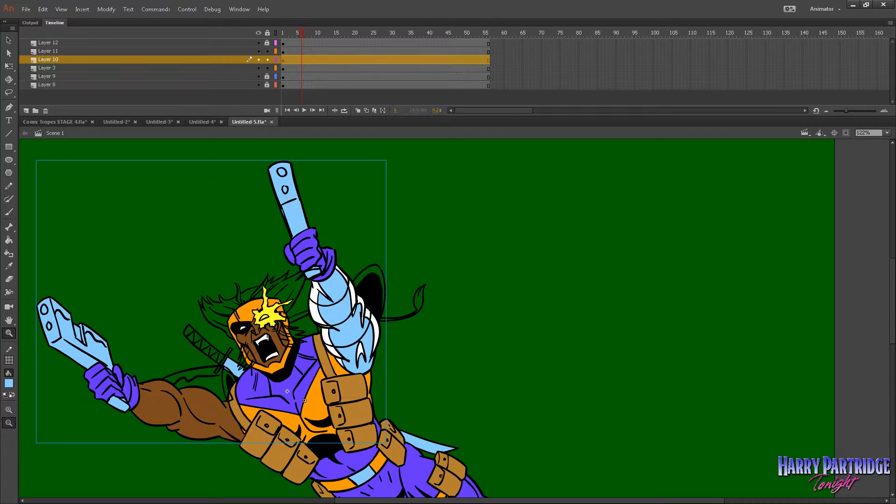
left_click_drag(893, 331, 854, 344)
Sample the sword blade's light blue as the fill color and reopen the arms symbol for editing.
left_click(8, 239)
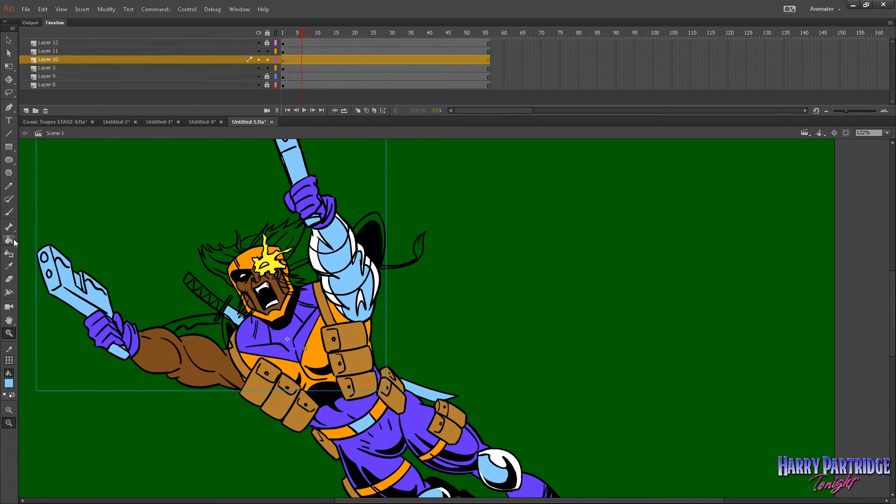
left_click(9, 383)
left_click(235, 319)
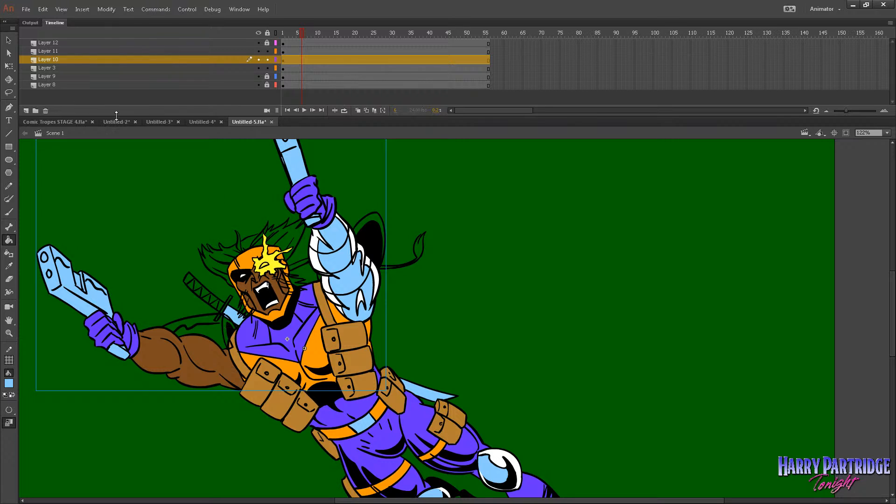
key("v")
double_click(216, 299)
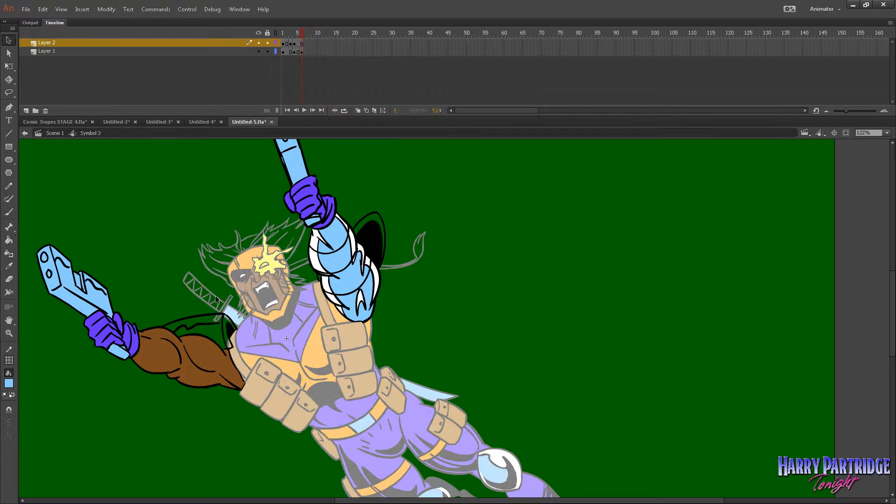
Fill both arms' shoulder armor with light blue in frame 6 and the raised arm's shoulder armor in frame 5.
left_click(8, 240)
left_click(223, 335)
left_click(236, 331)
left_click(382, 225)
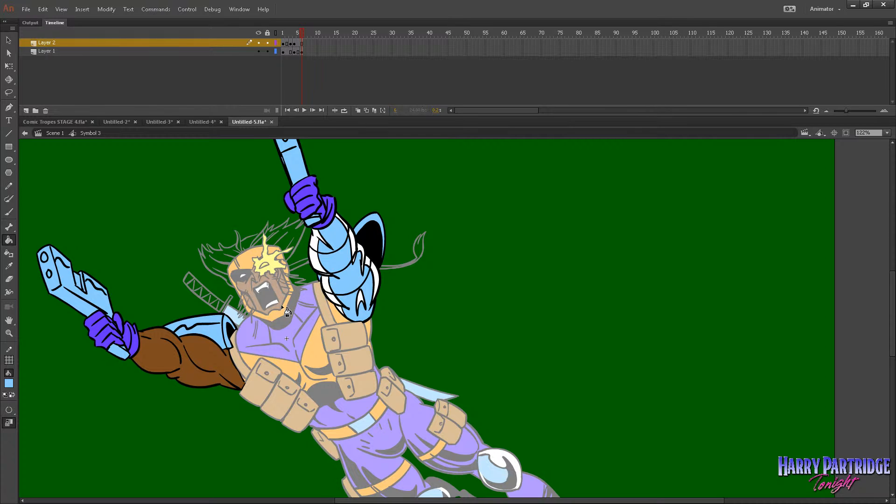
key("comma")
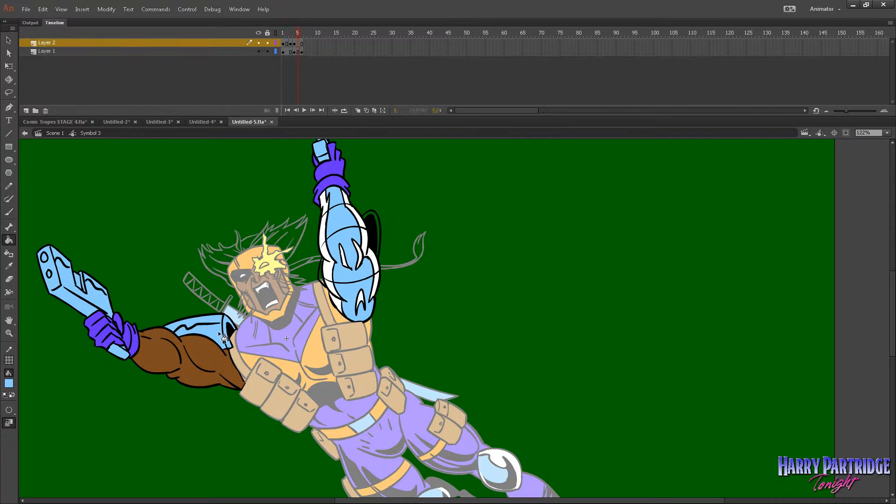
left_click(373, 220)
Fill the raised arm's shoulder armor with light blue in frame 3, undoing the extra fill beside the arm.
key("comma")
key("comma")
left_click(365, 229)
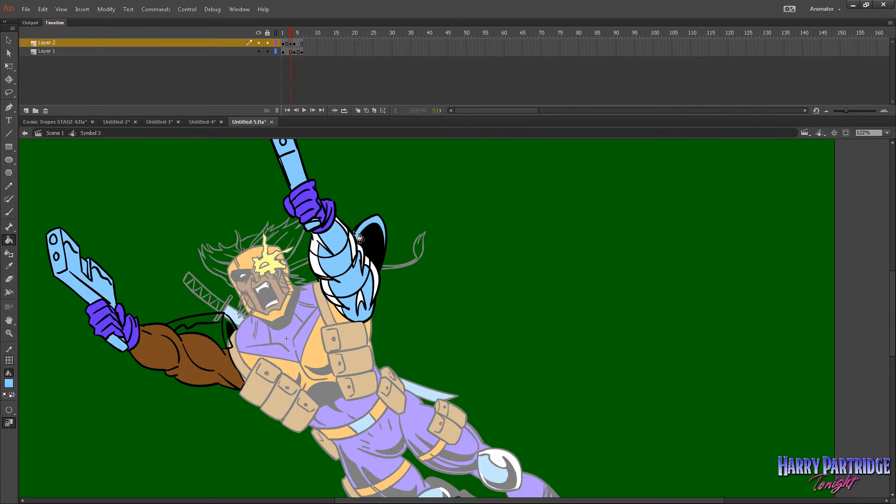
left_click(358, 236)
key("ctrl+z")
Select frame 3 of Layer 1 for brush touch-up of the raised arm's shoulder armor.
key("b")
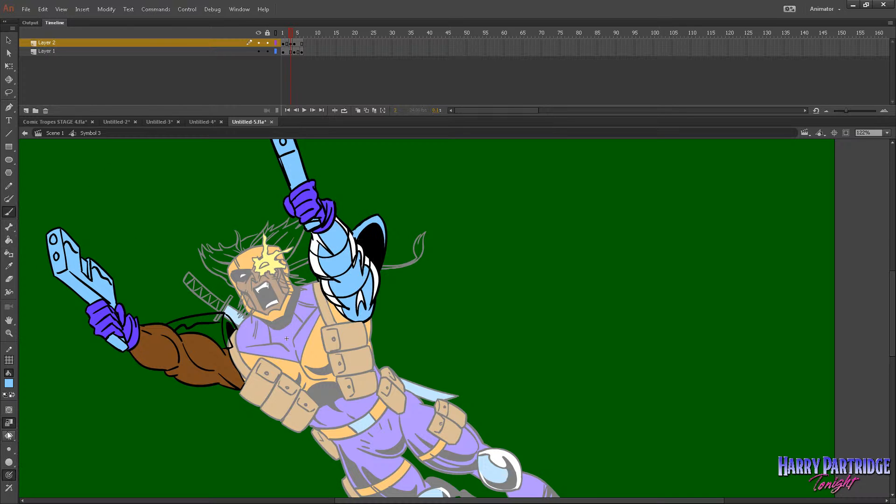
left_click(290, 44)
key("Escape")
left_click(293, 51)
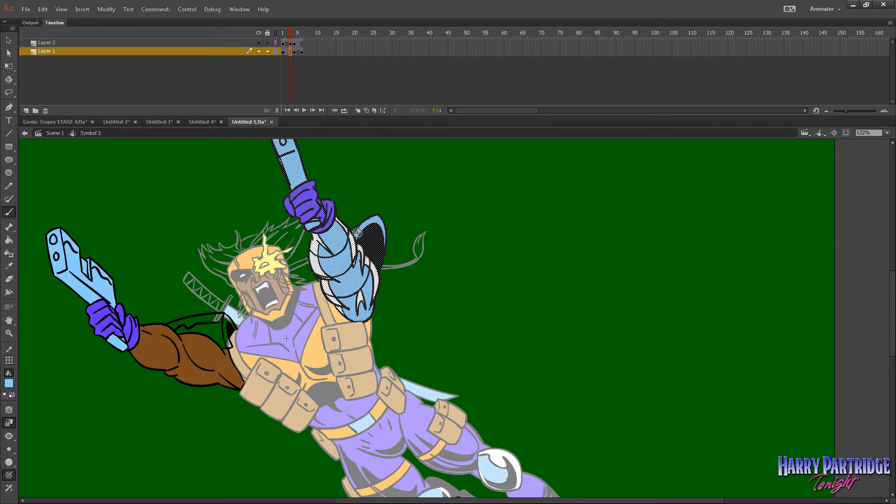
key("Escape")
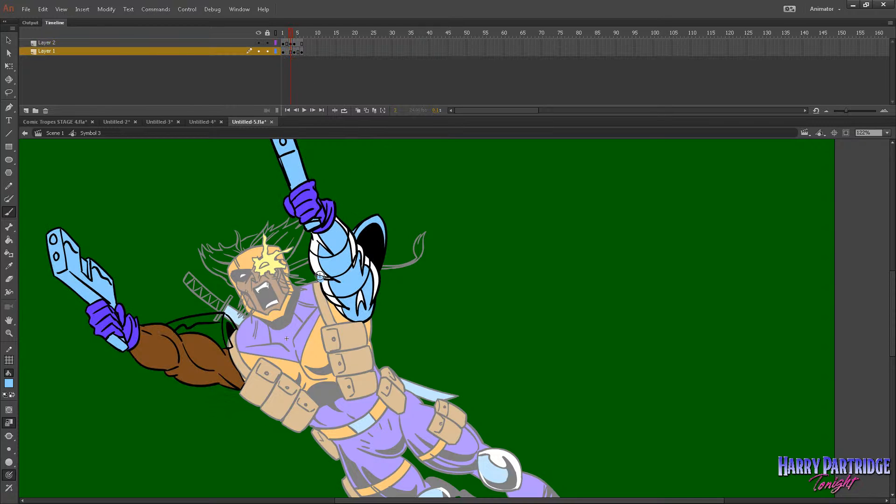
Fill the gun arm's shoulder armor with light blue in frame 1 of Layer 2, using Close Small Gaps and brush touch-up.
key("comma")
key("comma")
key("period")
key("period")
key("period")
key("period")
left_click(283, 34)
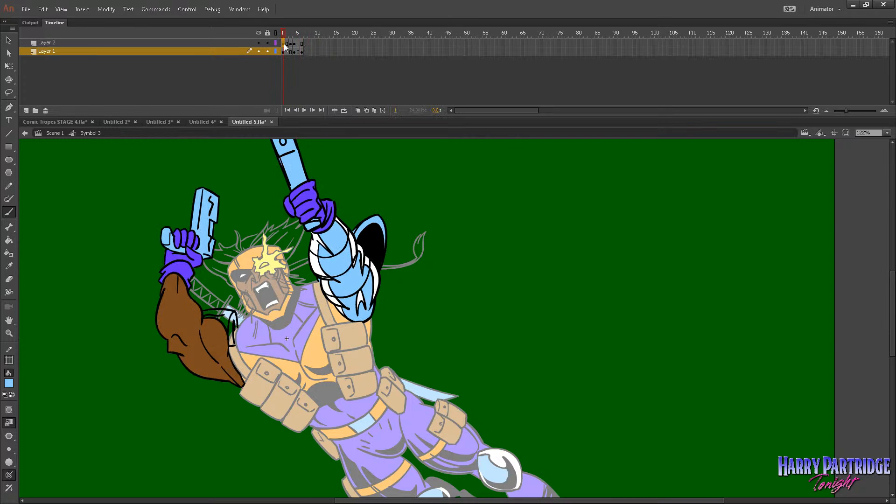
left_click(283, 43)
left_click(286, 60)
left_click(9, 240)
left_click(9, 410)
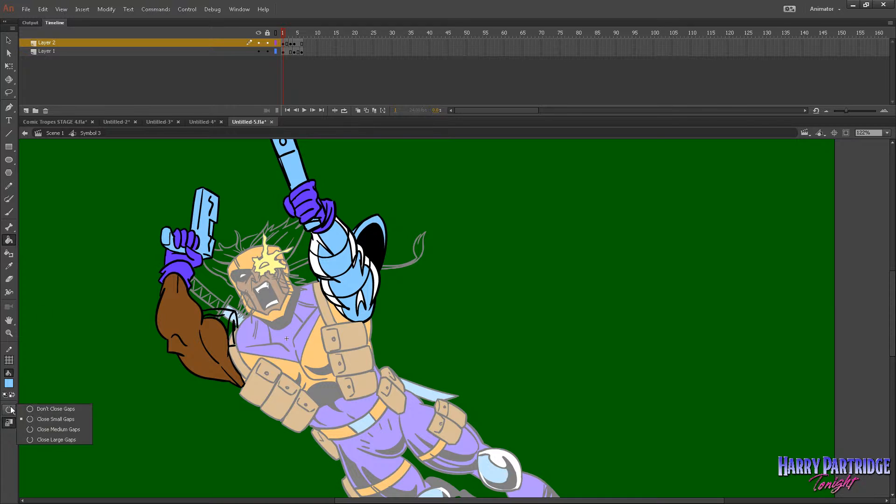
left_click(42, 419)
left_click(236, 326)
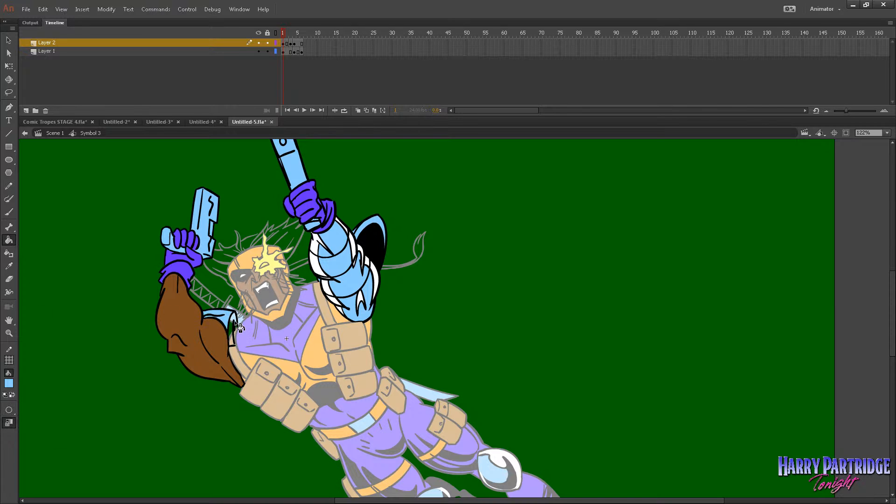
left_click(8, 211)
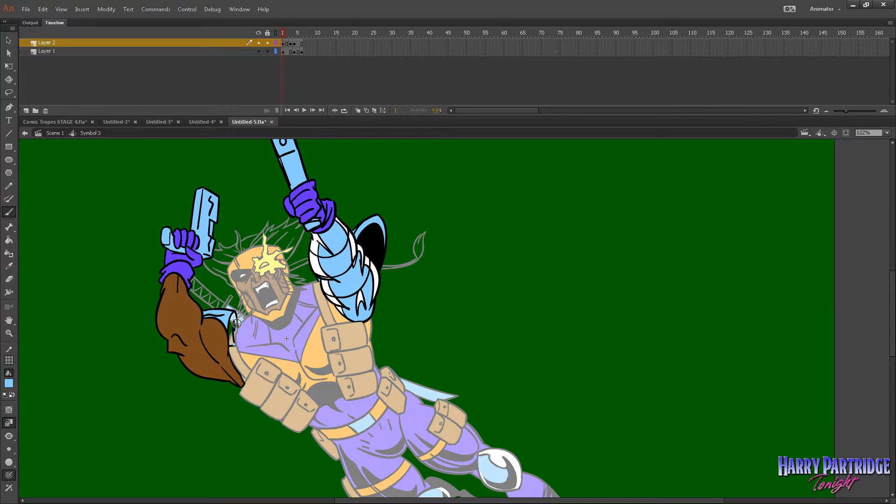
left_click(8, 240)
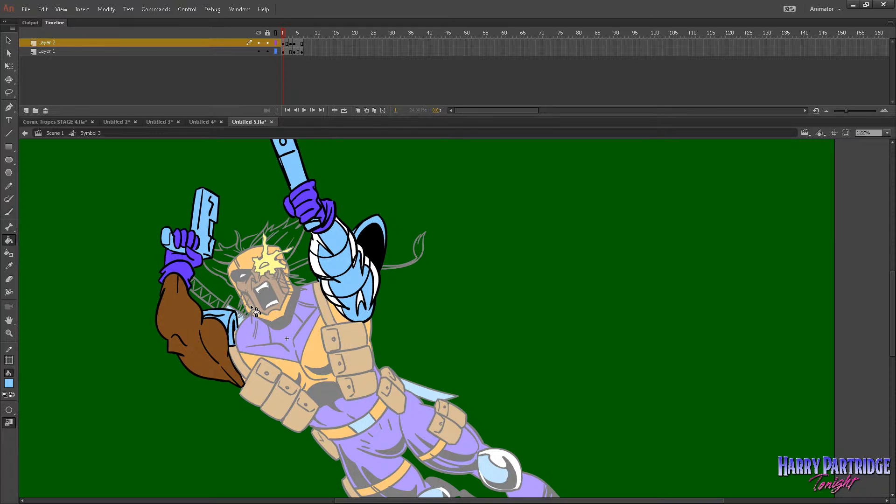
Fill the outstretched arm's shoulder armor with light blue in frame 3 of Layer 2 and check the following frames.
key("period")
key("period")
left_click(228, 329)
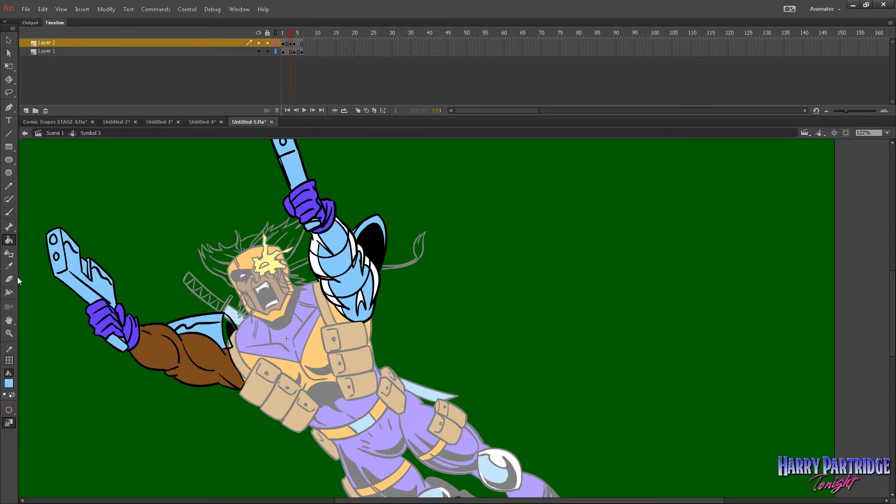
left_click(231, 334)
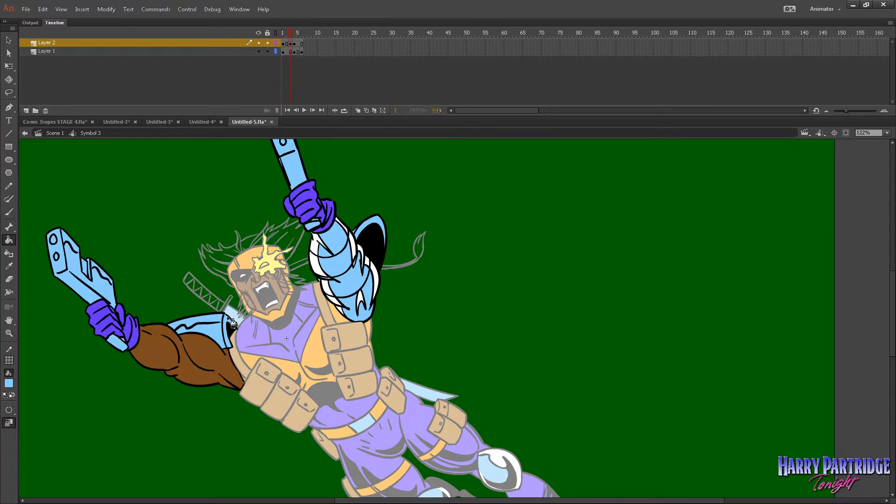
left_click(8, 211)
key("period")
key("period")
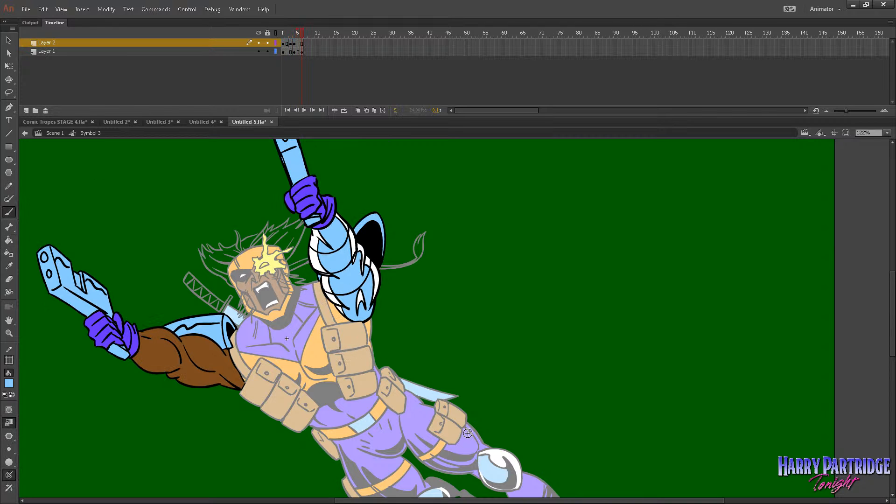
Return to Scene 1 and play the animation at different zoom levels to review the coloured arms.
left_click(53, 133)
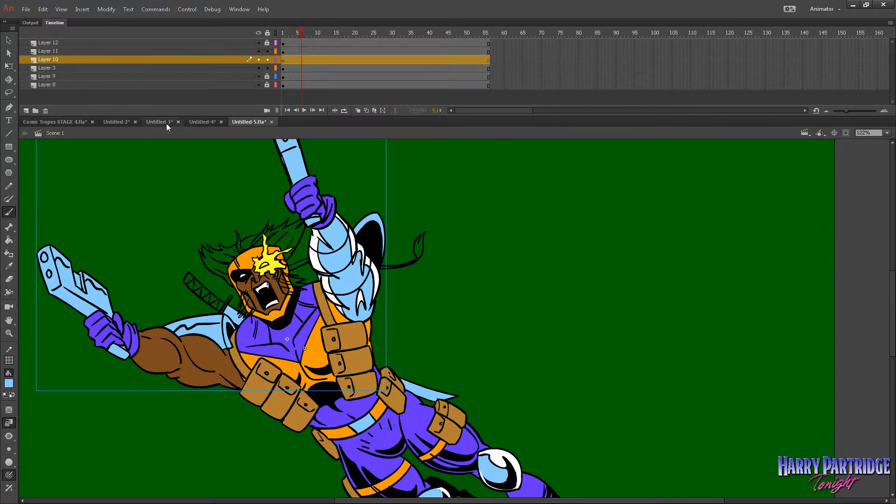
left_click(268, 43)
key("Return")
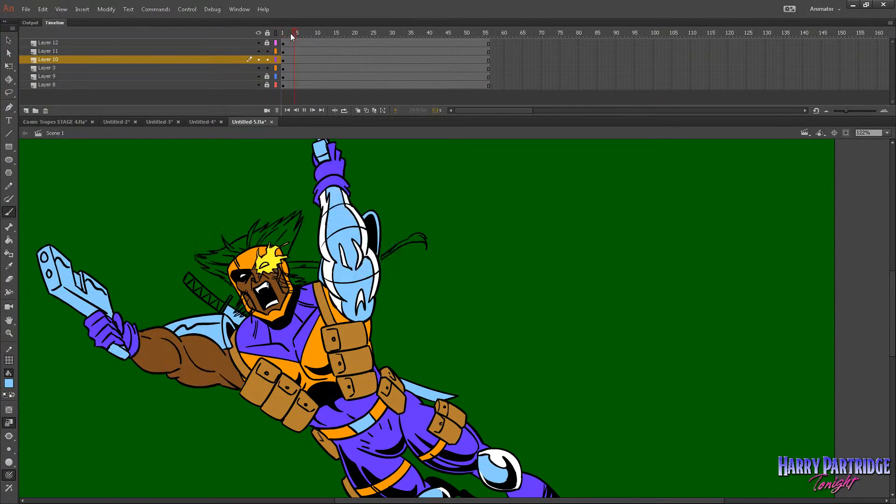
left_click(9, 333)
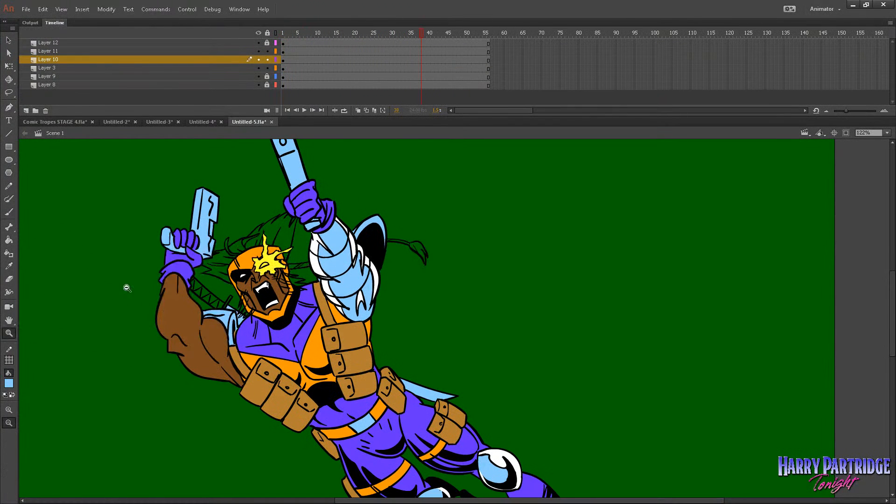
double_click(480, 322)
left_click_drag(647, 242, 390, 410)
key("Return")
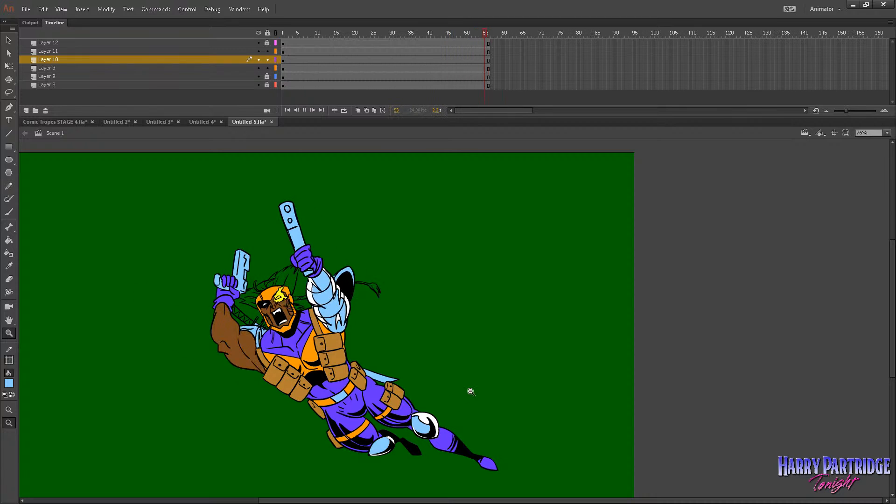
left_click_drag(554, 206, 259, 485)
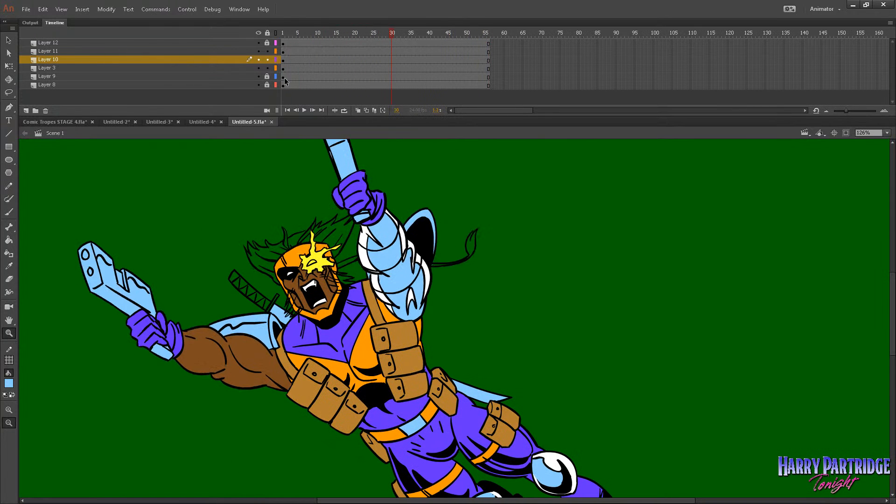
mouse_move(286, 35)
left_mouse_down()
mouse_move(317, 38)
mouse_move(280, 44)
left_mouse_up()
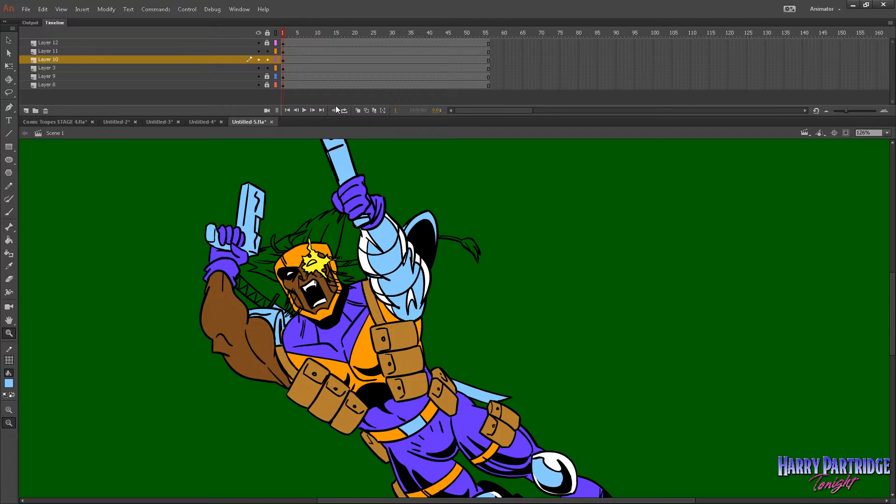
Lock and hide every layer except Layer 3 to isolate the character's body.
left_click(268, 67)
left_click(276, 68)
left_click(276, 68)
left_click(267, 68)
left_click(283, 68)
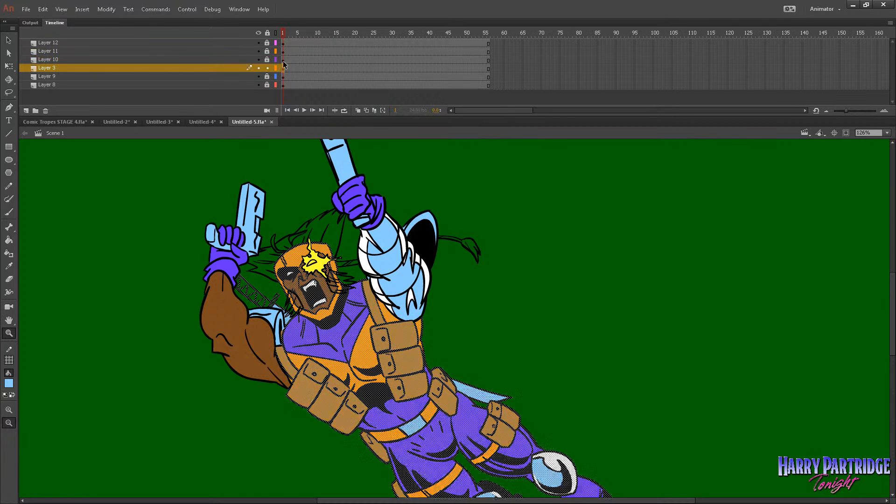
left_click(258, 33)
left_click(258, 69)
left_click(314, 98)
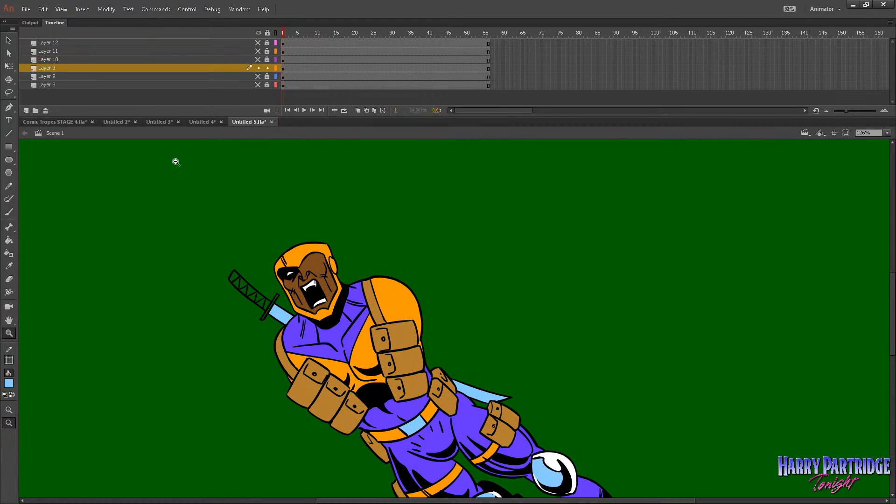
Fill the sections of the sword's handle with the costume's purple (#6633FF).
left_click(9, 240)
left_click(9, 383)
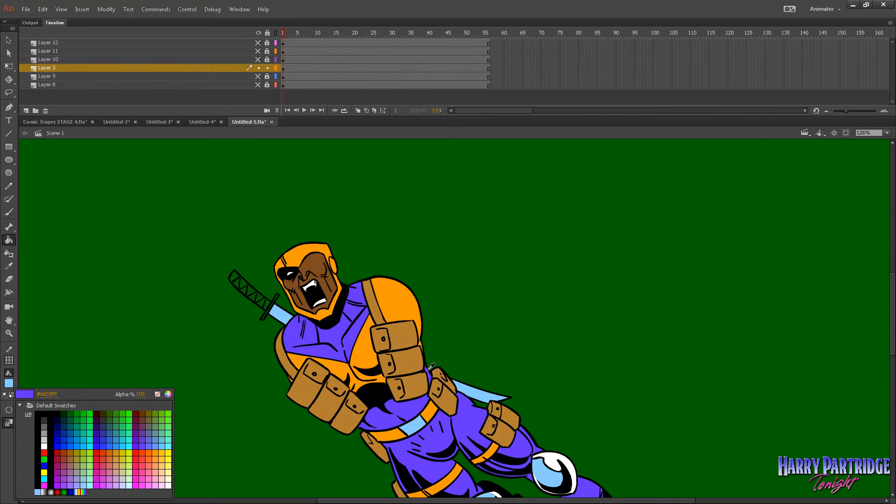
left_click(342, 334)
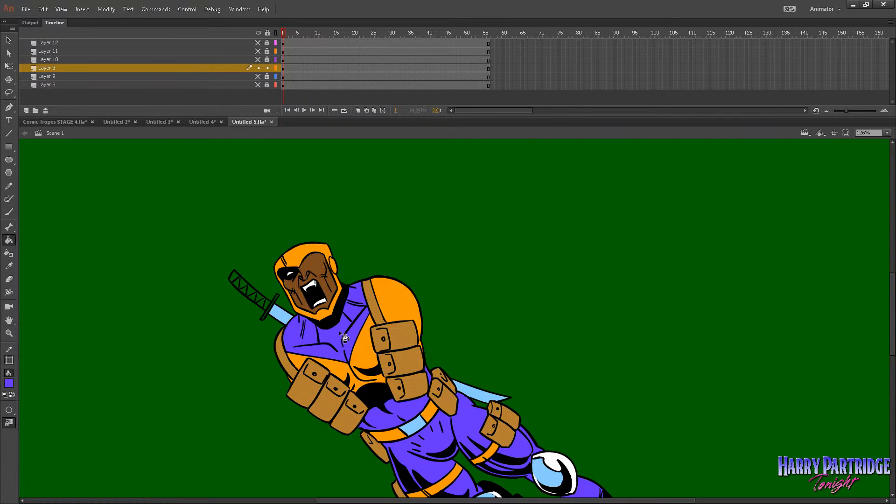
left_click(260, 297)
left_click(255, 296)
left_click(251, 291)
left_click(247, 289)
left_click(242, 285)
left_click(239, 281)
Show all layers again, recolour the sword's handle and guard dark grey, and play the animation.
left_click(258, 33)
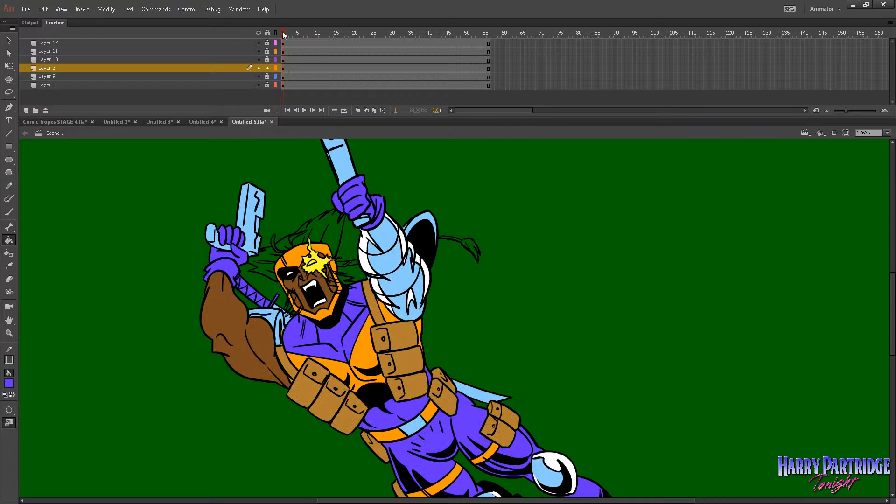
key("Return")
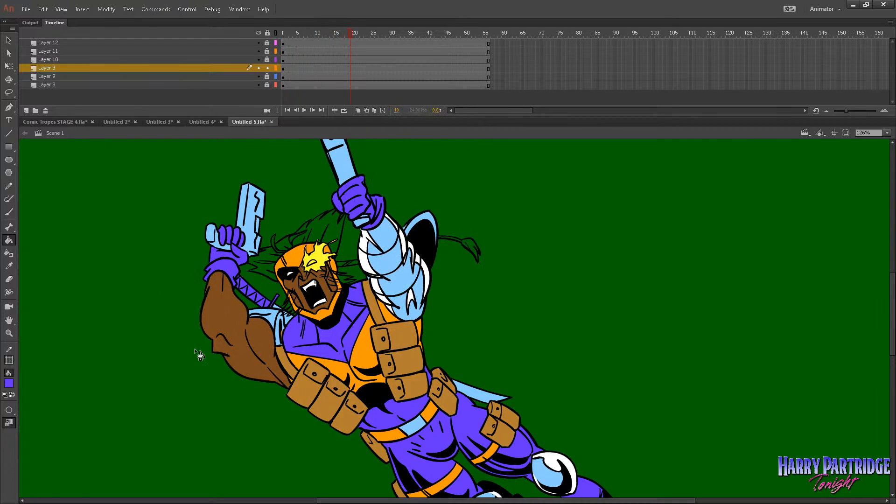
left_click(9, 384)
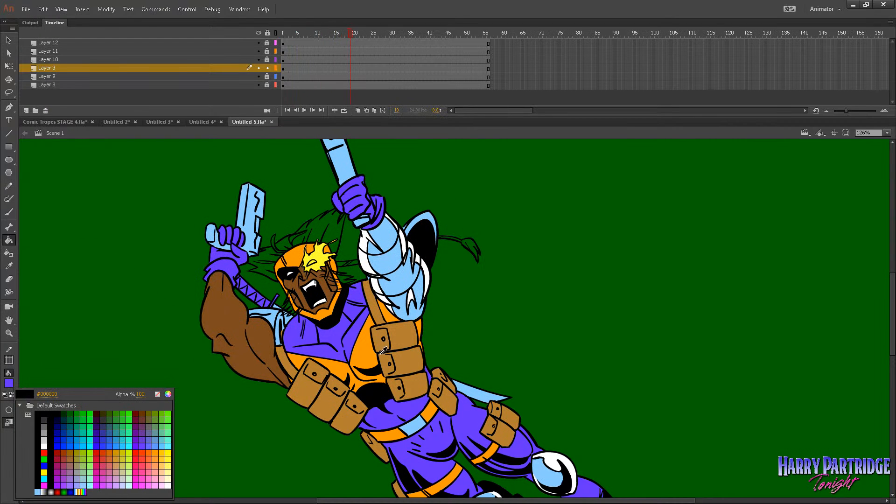
left_click(129, 359)
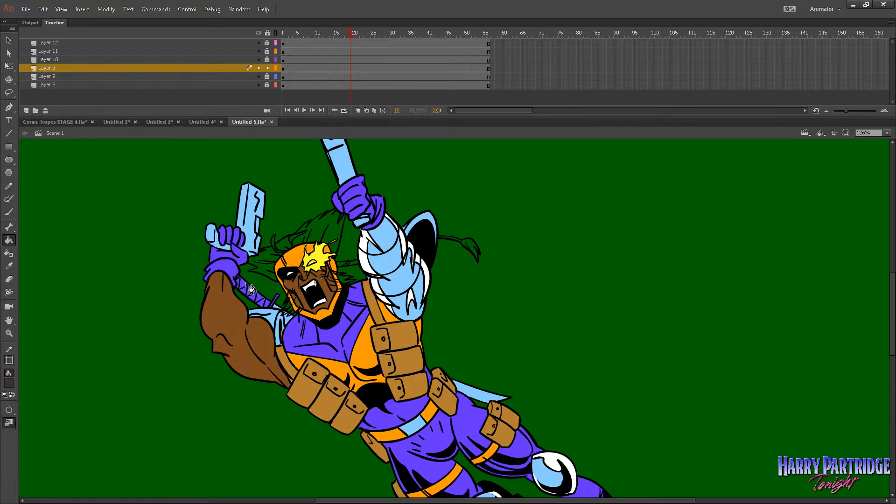
left_click(267, 308)
key("Return")
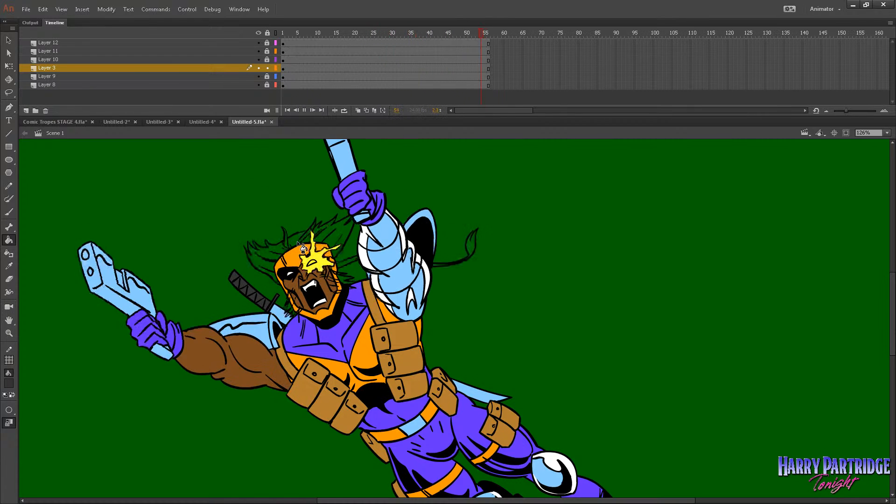
Toggle the visibility and outline display of Layers 3 and 9 to identify which one holds the hair.
mouse_move(893, 308)
left_mouse_down()
mouse_move(892, 333)
mouse_move(892, 303)
left_mouse_up()
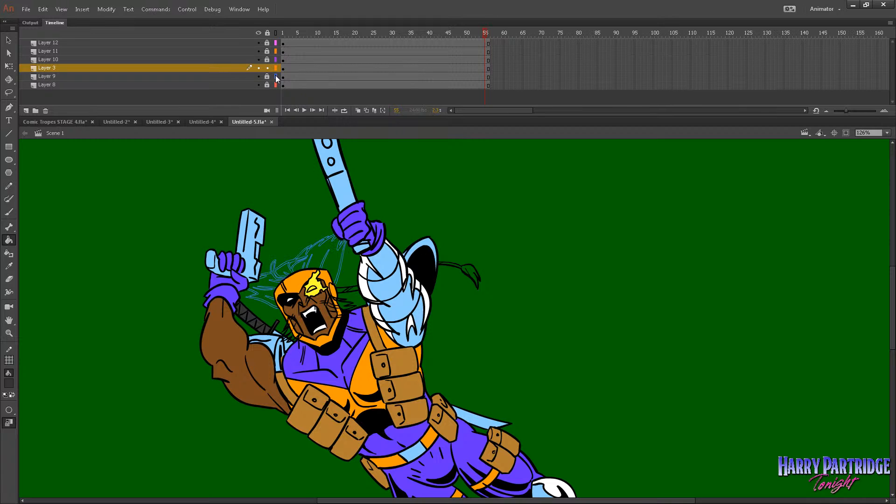
left_click(259, 68, "alt")
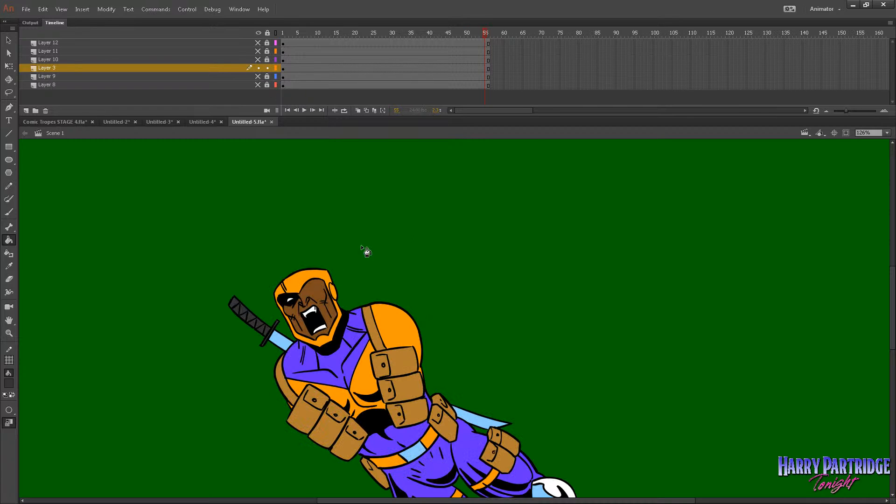
left_click(258, 35)
left_click(275, 69)
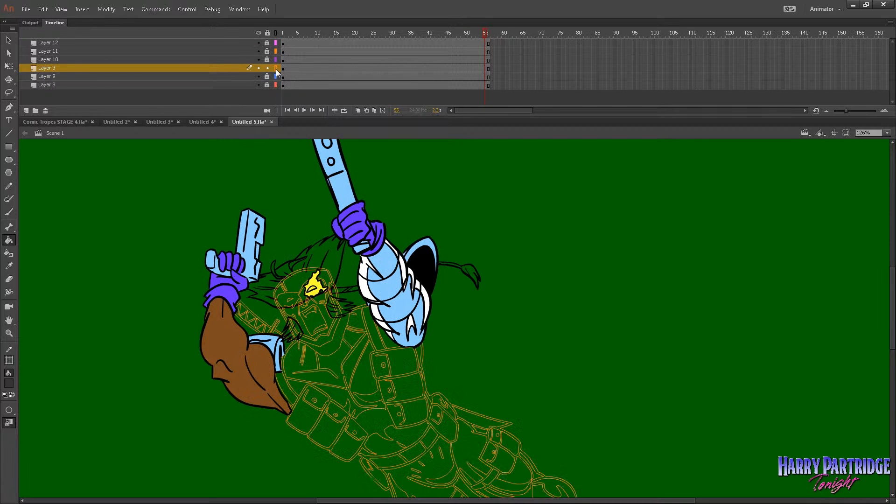
left_click(276, 69)
left_click(276, 68)
left_click(276, 69)
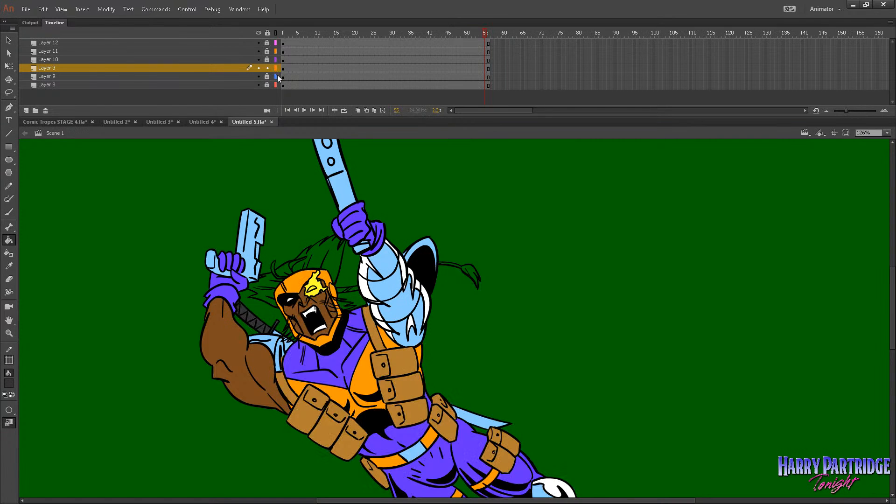
left_click(276, 76)
left_click(276, 76)
Unlock Layer 9, open its hair symbol for editing at frame 1 and set the fill color to white.
left_click(268, 77)
left_click(283, 76)
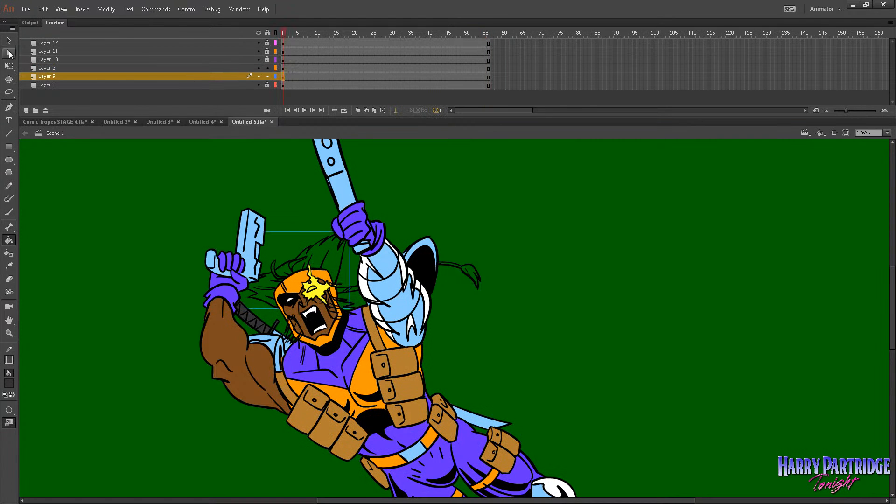
left_click(8, 40)
double_click(309, 248)
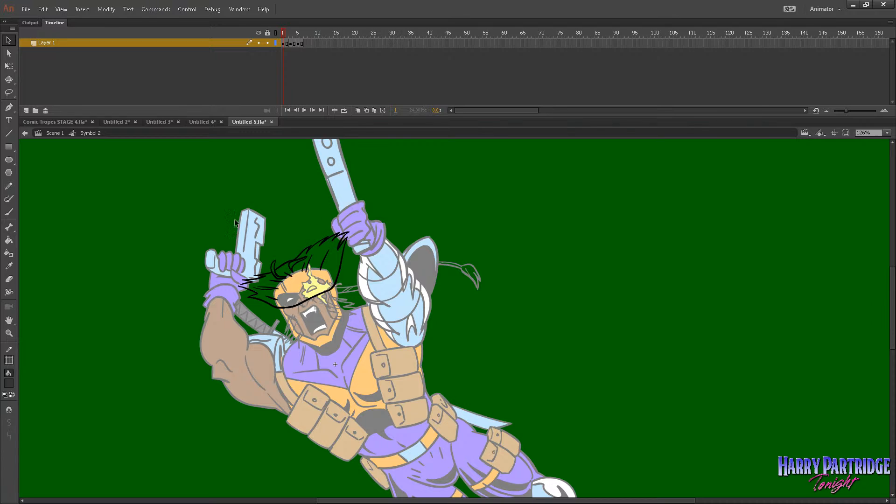
left_click(8, 240)
left_click(8, 384)
left_click(48, 447)
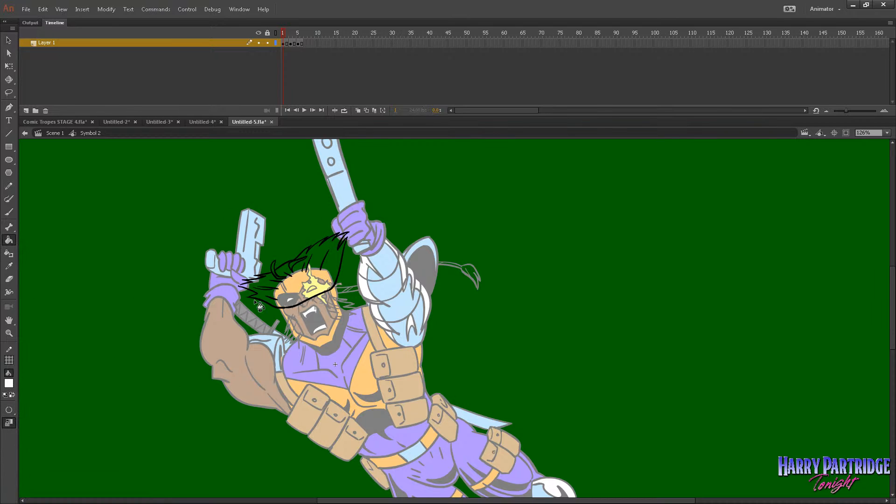
Brush a white patch over the gap in the hair outline and set the Paint Bucket to Close Small Gaps.
left_click(9, 334)
left_click_drag(262, 192, 494, 329)
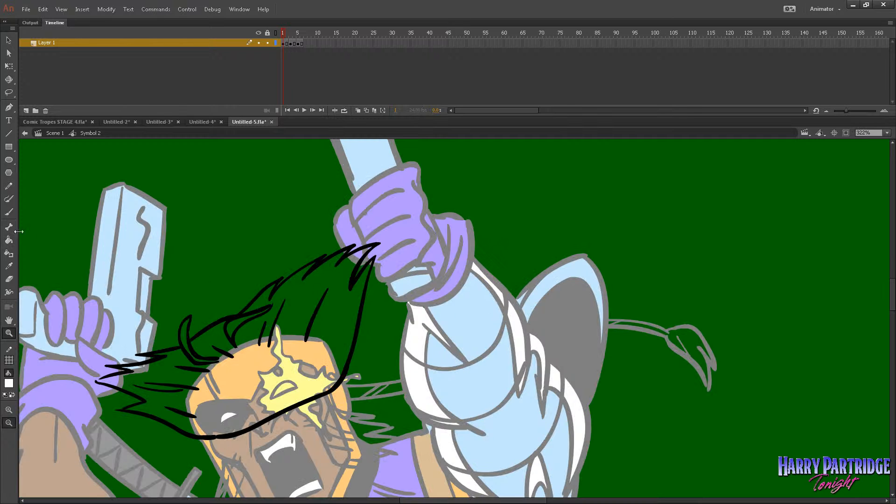
left_click(9, 212)
left_click_drag(169, 353, 186, 349)
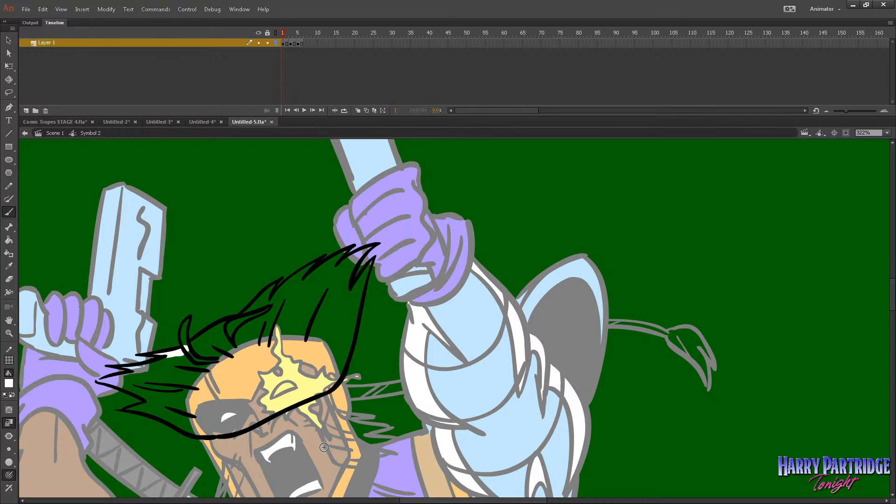
left_click(13, 240)
left_click(10, 410)
left_click(42, 419)
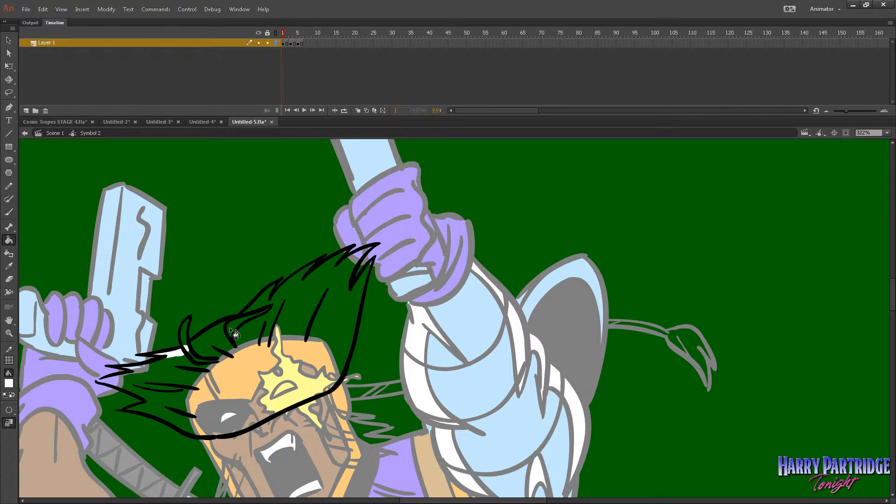
Break apart the hair drawings across the keyframes of Layer 1 and reselect frame 1.
left_click(284, 43)
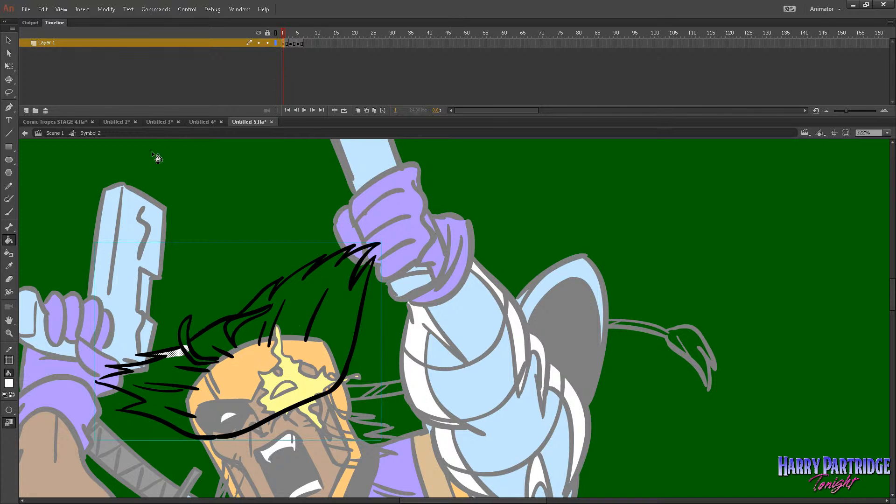
key("ctrl+b")
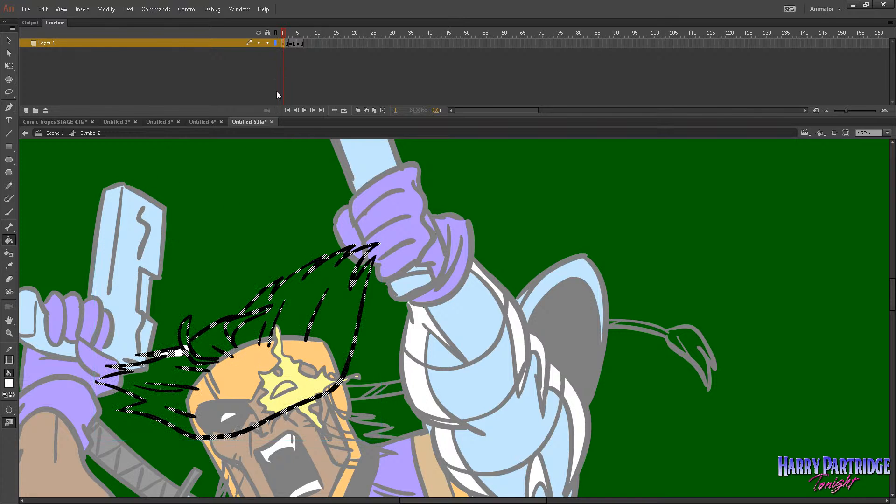
left_click(294, 45)
key("ctrl+b")
left_click(301, 45)
key("ctrl+b")
left_click(282, 45)
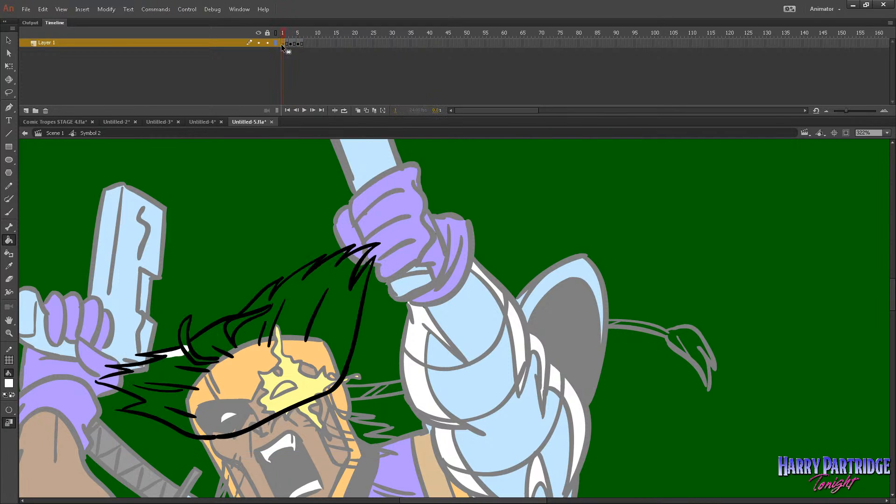
Fill the hair on frame 1 with white and brush white into the remaining gaps between the strands.
left_click(282, 44)
left_click(196, 348)
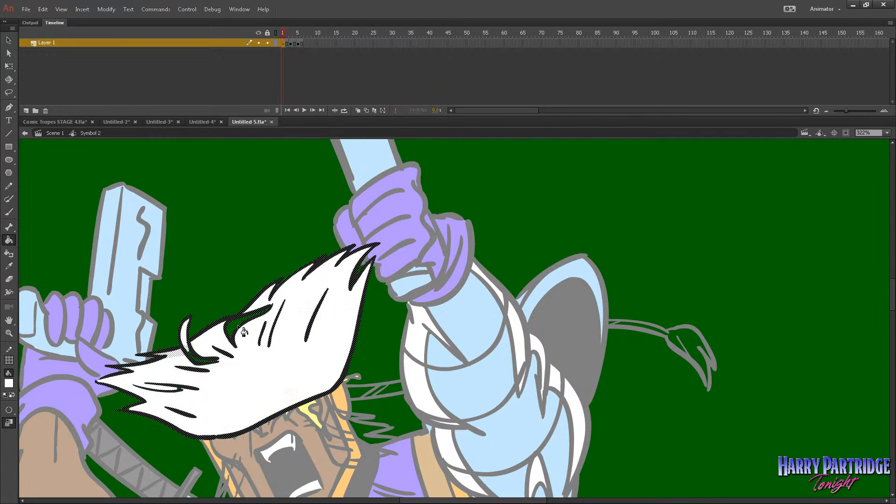
key("b")
mouse_move(205, 363)
left_mouse_down()
mouse_move(242, 340)
mouse_move(242, 329)
left_mouse_up()
left_click_drag(205, 356, 165, 382)
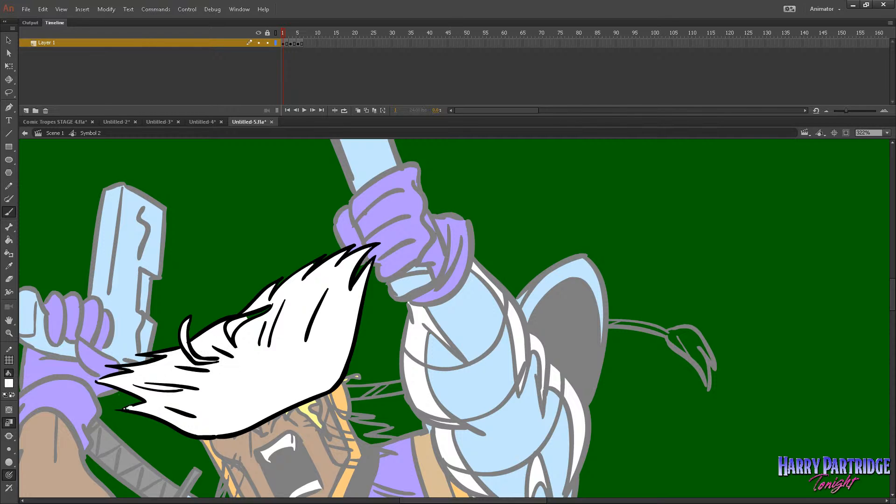
left_click_drag(237, 332, 265, 310)
left_click_drag(371, 262, 366, 275)
Fill the hair drawing on frame 3 with white, including the upright strand.
key("period")
key("period")
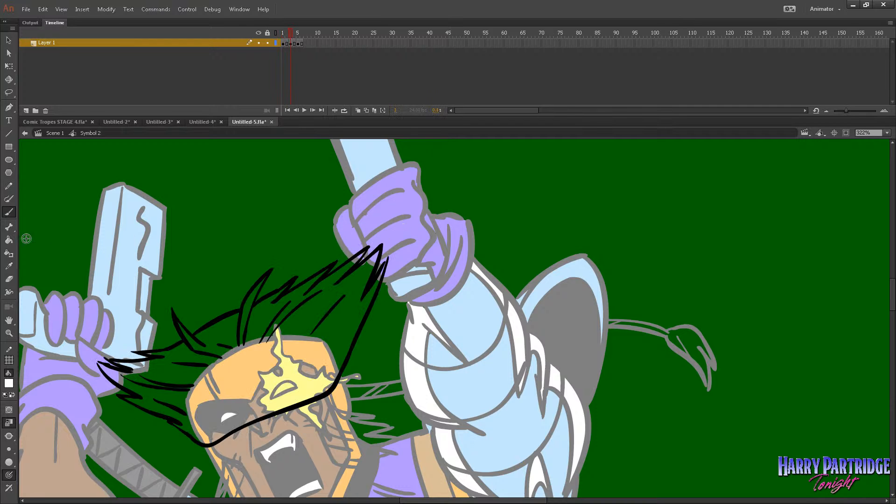
left_click(9, 240)
left_click(204, 325)
left_click(255, 318)
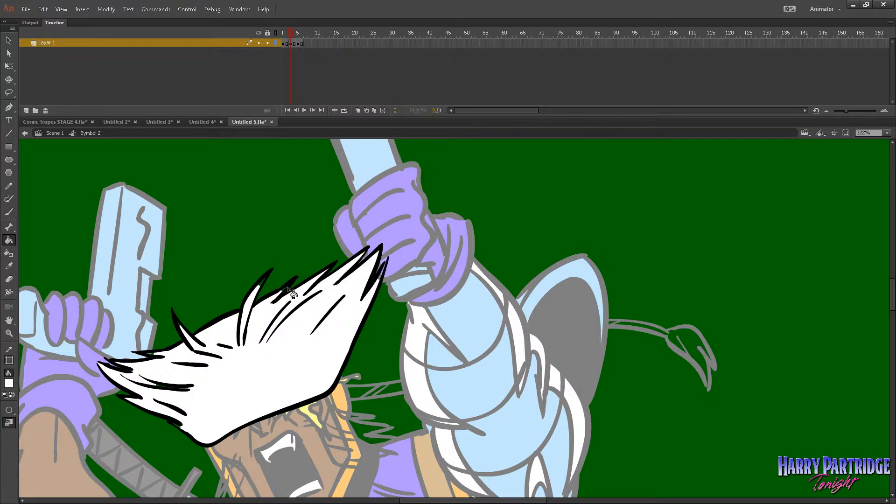
key("ctrl+z")
key("ctrl+z")
Fill the hair on frame 5 with white, brush in the leftover strand gaps, play the animation and return to Scene 1.
key("period")
key("period")
left_click(279, 320)
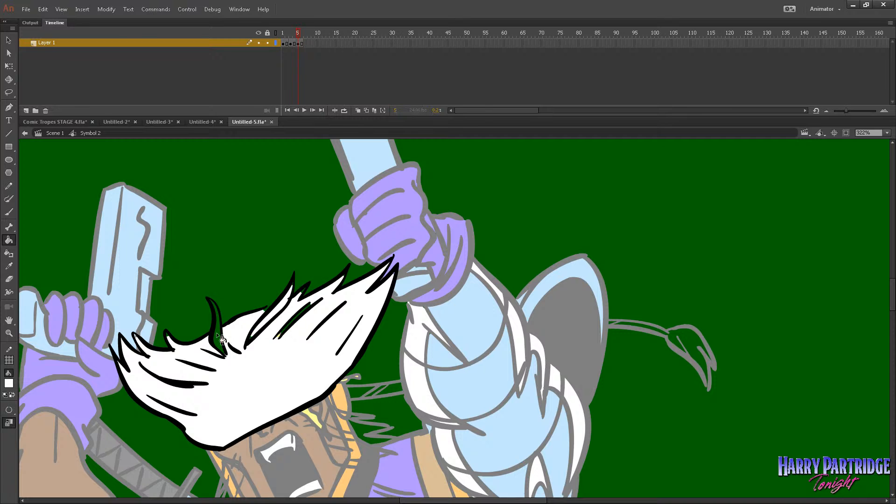
key("b")
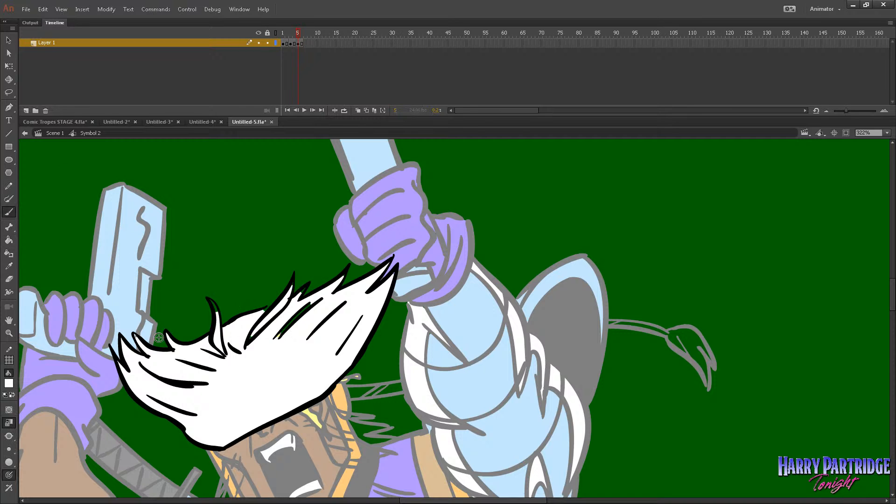
left_click_drag(208, 304, 216, 315)
mouse_move(249, 342)
left_mouse_down()
mouse_move(306, 313)
mouse_move(287, 302)
mouse_move(293, 284)
mouse_move(283, 334)
left_mouse_up()
left_click(10, 241)
key("Return")
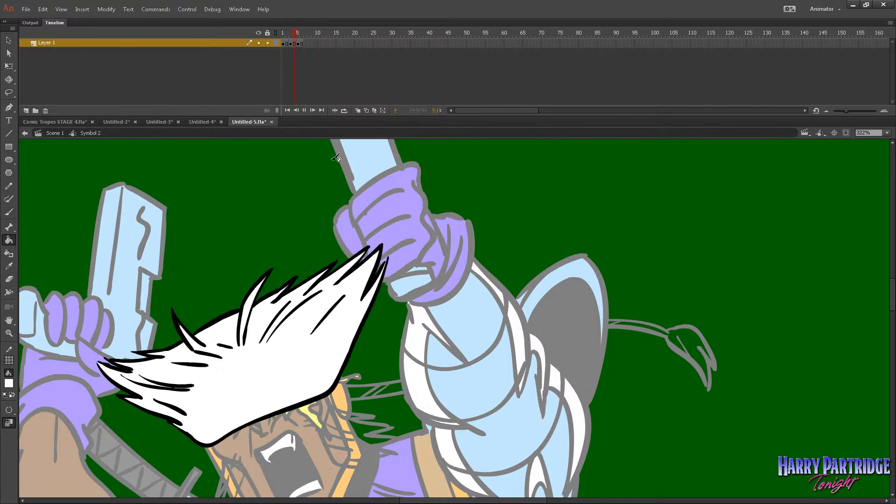
left_click(55, 133)
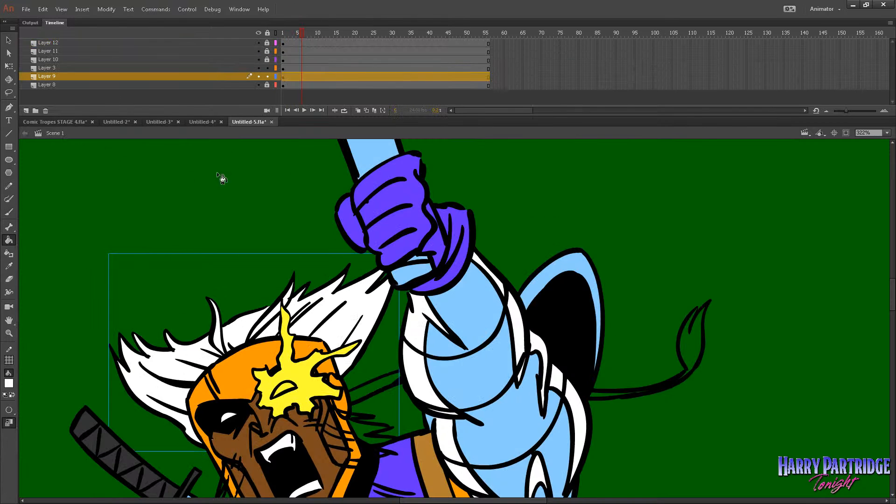
Use the outline display of Layers 11 and 12 to identify the sideburns, and open the Layer 12 sideburn symbol at frame 1.
left_click(9, 333)
left_click(488, 344)
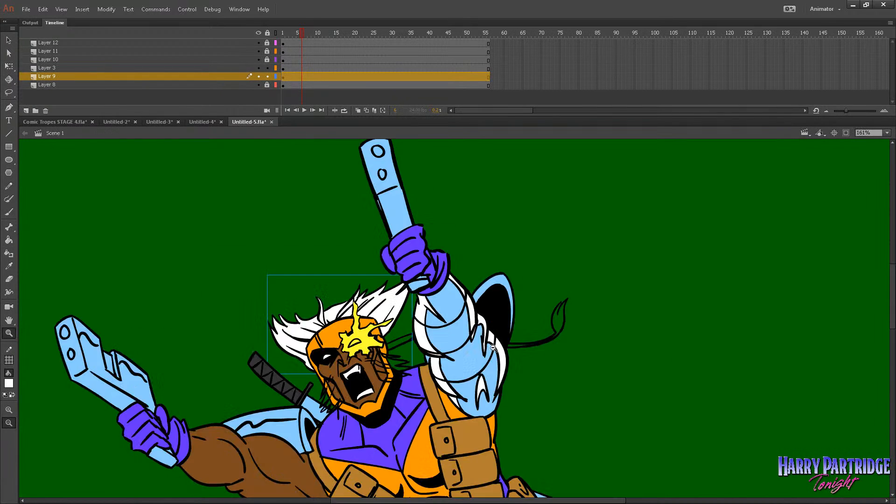
left_click(488, 343)
left_click_drag(541, 285, 349, 404)
left_click(9, 41)
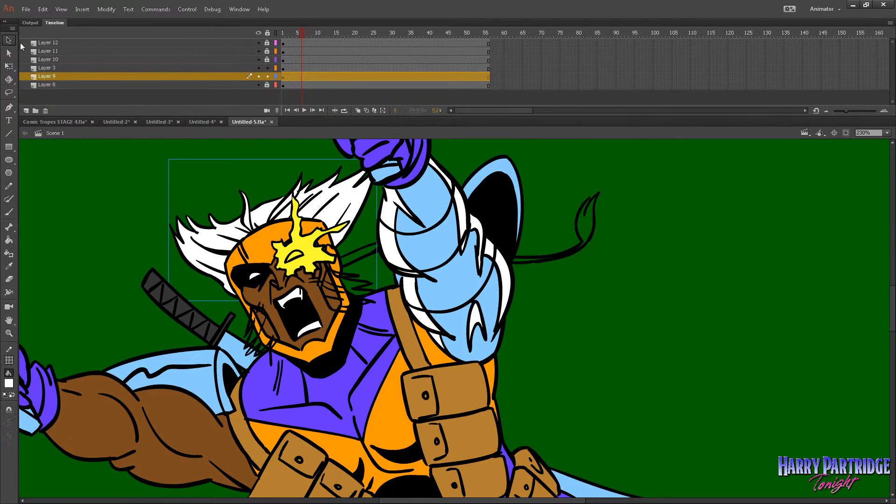
left_click(275, 52)
left_click(275, 51)
left_click(275, 43)
left_click(276, 43)
left_click(283, 43)
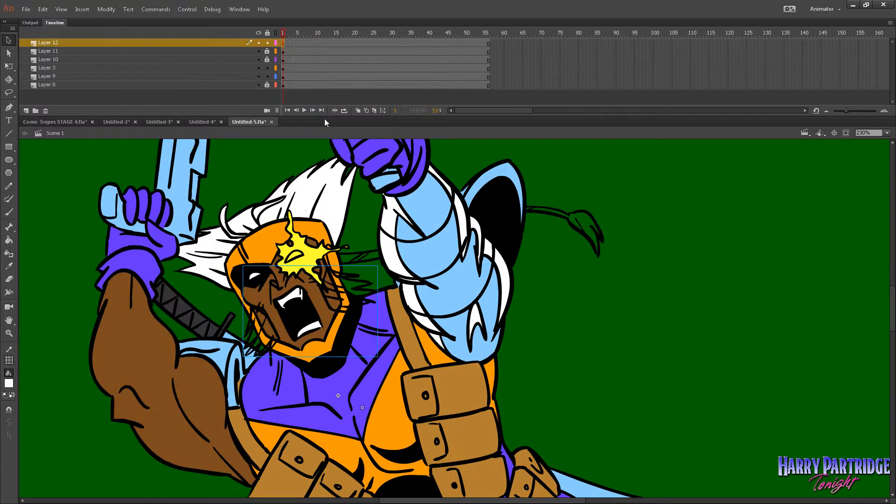
double_click(351, 285)
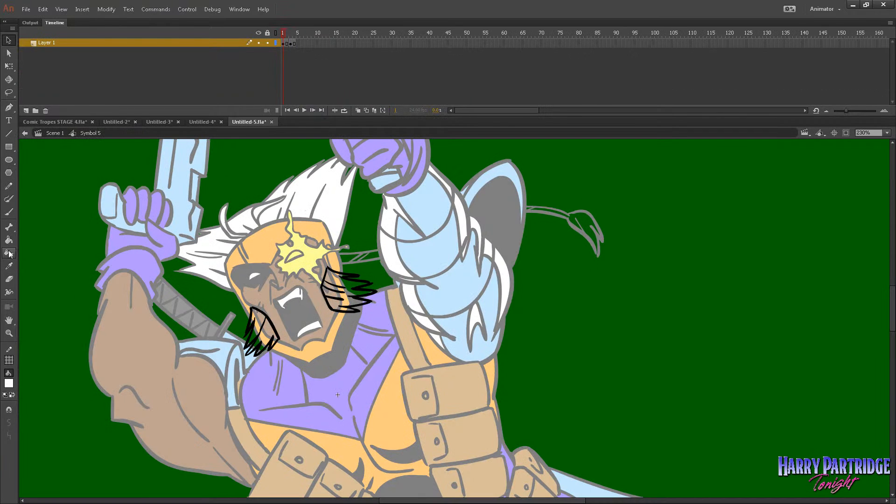
Fill both sideburns with white on frames 1 and 3 of the symbol and return to Scene 1.
left_click(9, 239)
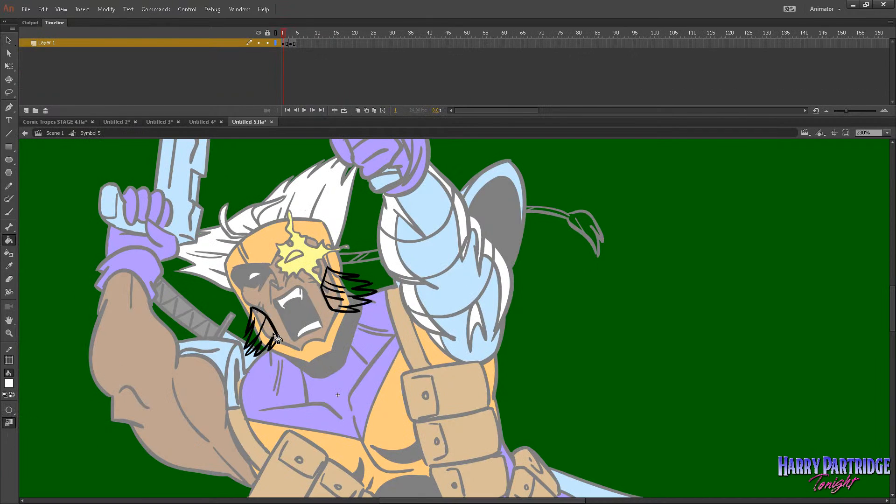
left_click(284, 44)
key("Return")
left_click(265, 329)
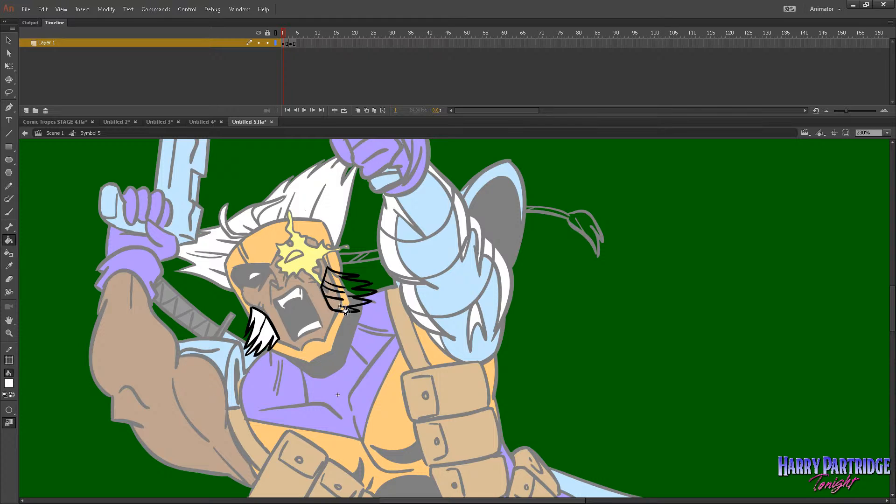
left_click(362, 306)
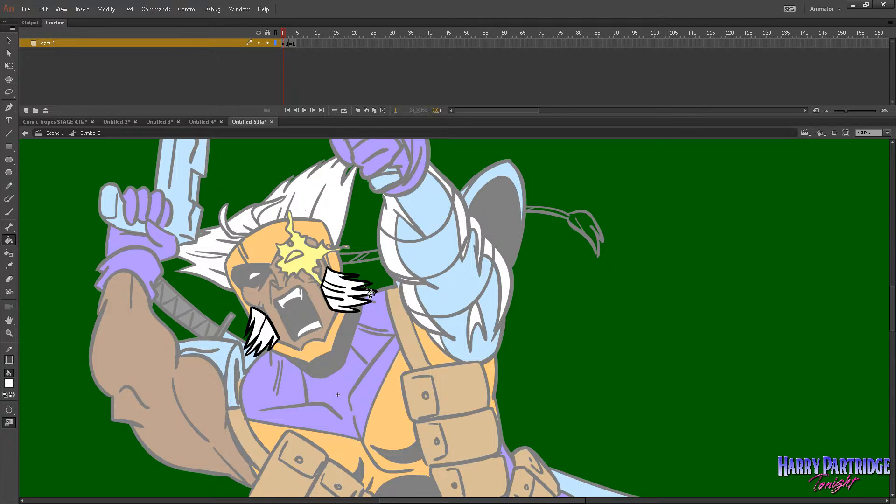
key("ctrl+z")
key(".")
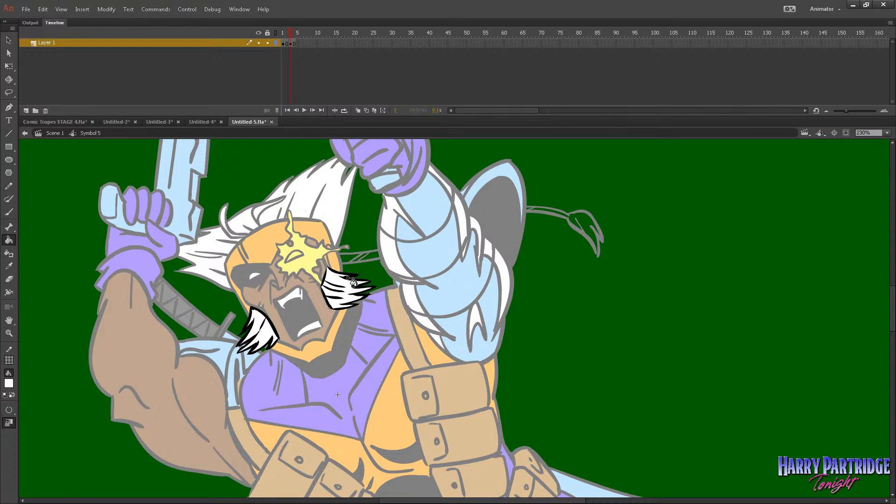
left_click(54, 134)
Find the headband tail's layer by outline display, unlock Layer 8, lock Layers 9 and 3, and open the tail symbol at frame 1.
key("v")
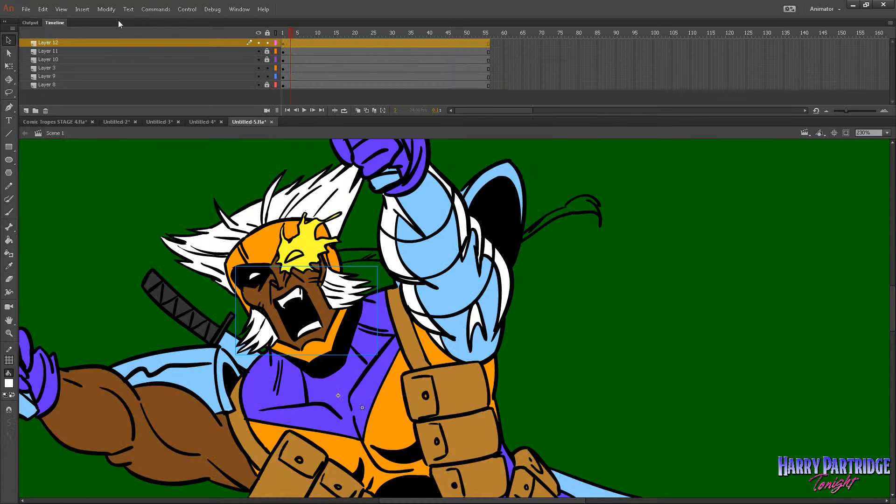
left_click(275, 77)
left_click(275, 69)
left_click(275, 69)
left_click(276, 86)
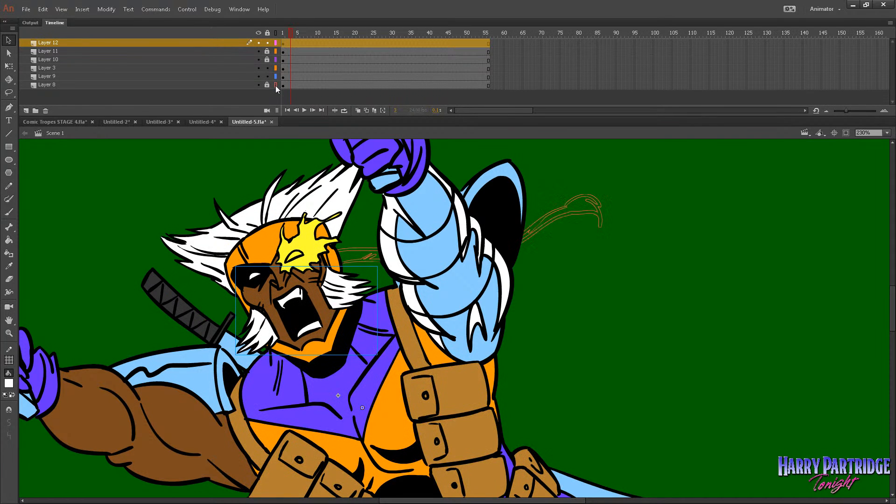
left_click(275, 86)
left_click(268, 85)
left_click(267, 76)
left_click(267, 69)
left_click(283, 85)
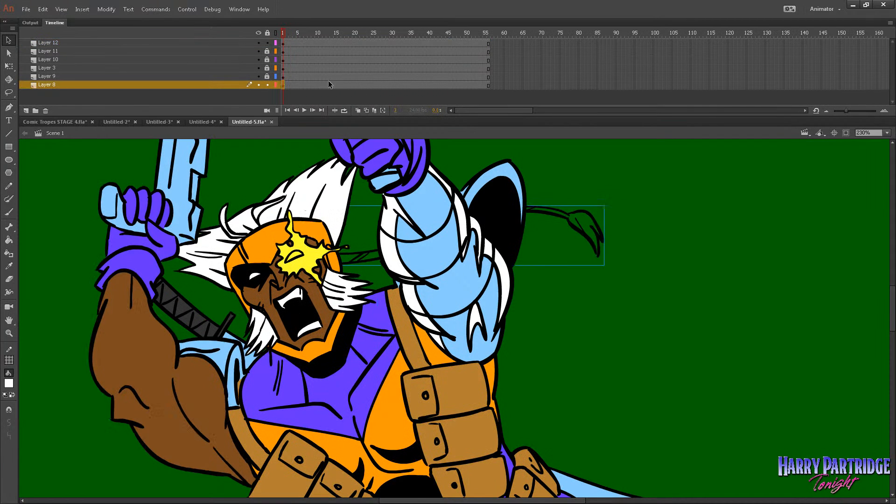
double_click(539, 211)
Break apart the headband tail drawings on Layer 1 and reselect frame 1.
key("k")
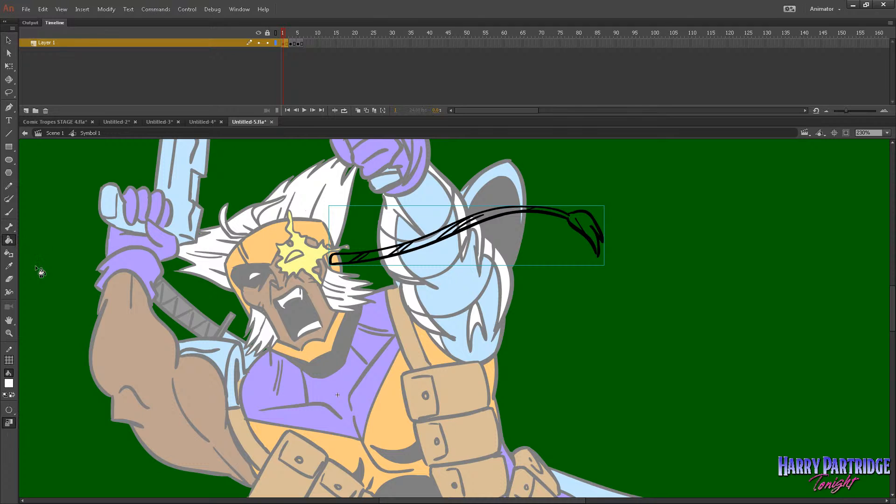
key("ctrl+b")
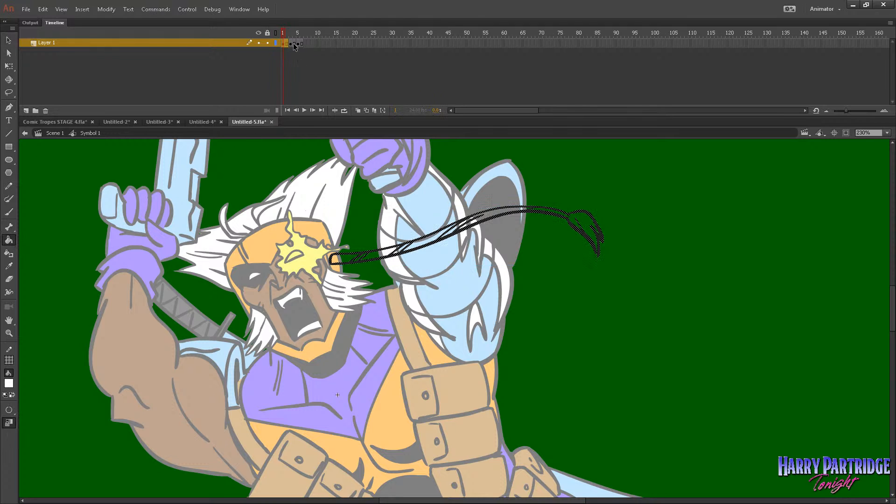
left_click_drag(297, 35, 280, 37)
left_click(282, 43)
Fill the headband strap sections and the tassel with white on frame 1.
left_click(361, 258)
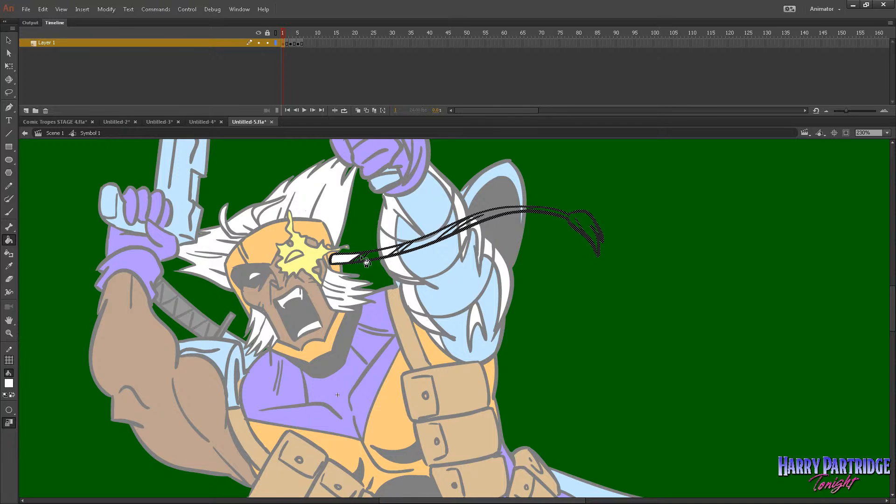
left_click(410, 250)
left_click(478, 227)
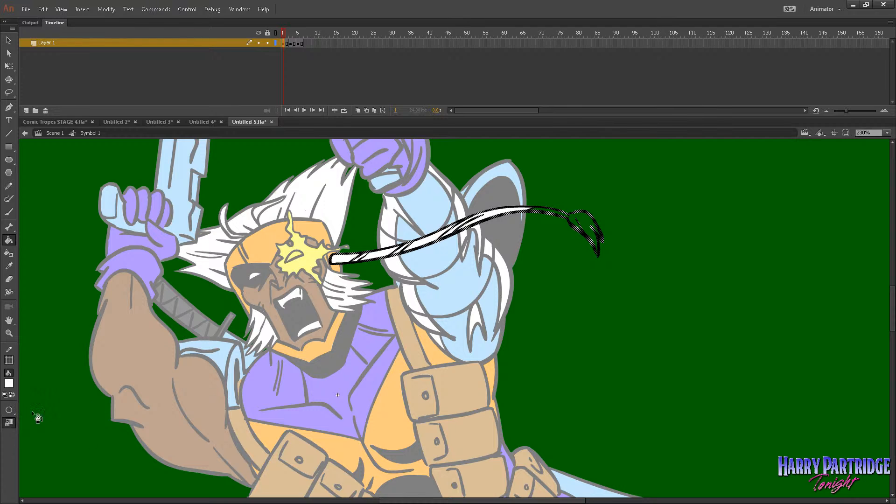
left_click(591, 229)
Fill the small leftover gaps at the knot and the tassel tips on frame 1 with white.
left_click(10, 333)
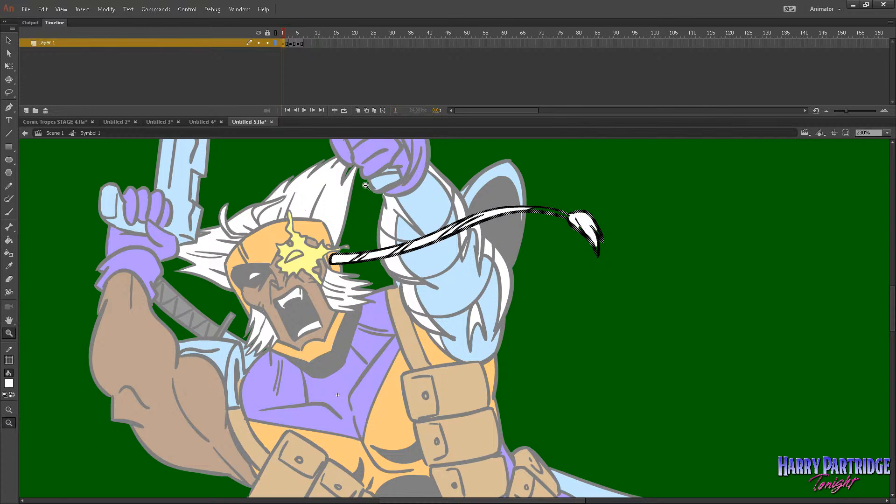
left_click_drag(516, 198, 749, 309)
left_click(9, 240)
left_click(244, 192)
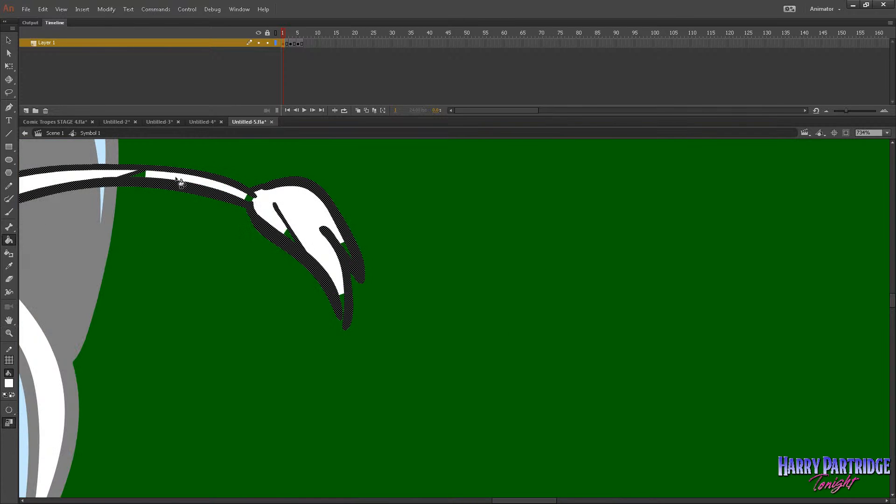
left_click(249, 199)
left_click(346, 247)
left_click(345, 302)
Fill the headband strap and tassel with white on frame 3.
key("period")
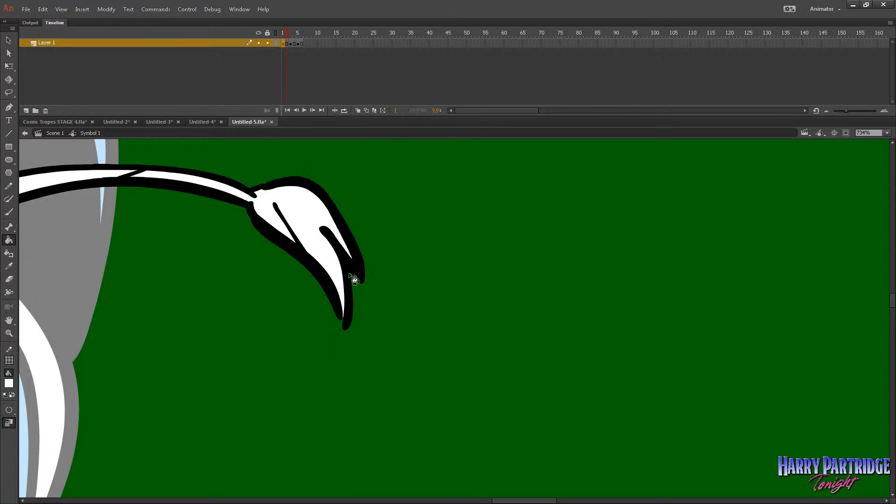
key("period")
left_click(305, 174)
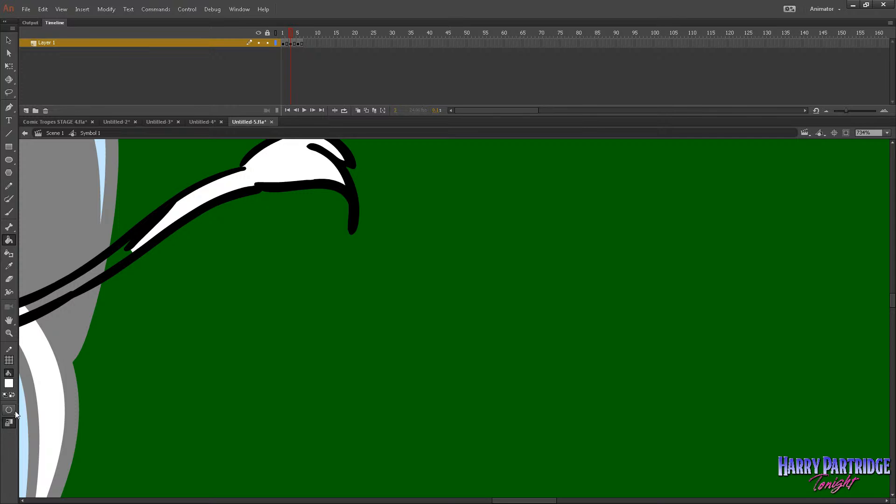
left_click(91, 283)
left_click(9, 333)
left_click(312, 335, "alt")
left_click(313, 335, "alt")
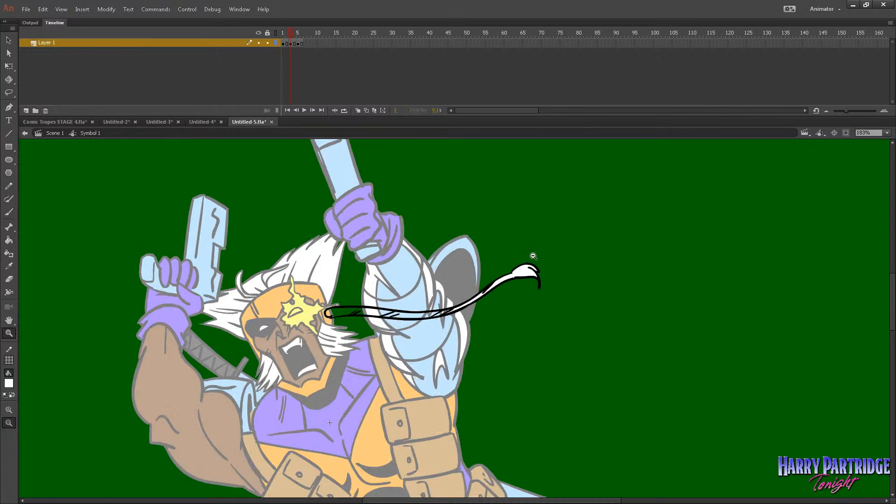
left_click_drag(616, 228, 291, 363)
left_click(9, 241)
left_click(238, 358)
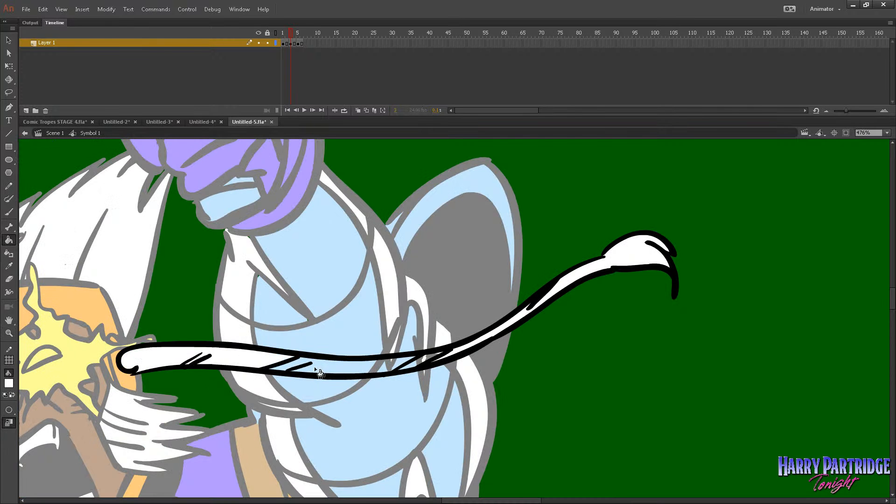
Fill the headband strap and tassel with white on frame 5 and return to Scene 1.
key("period")
key("period")
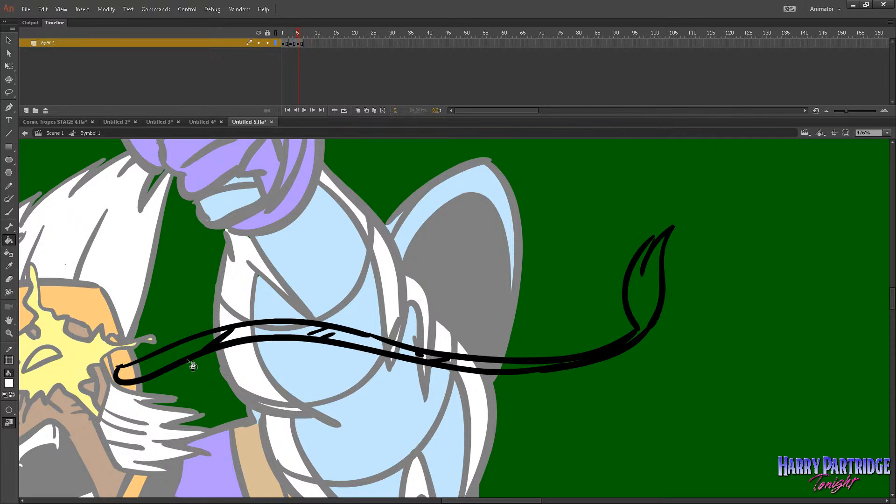
left_click(188, 362)
left_click(281, 335)
left_click(570, 364)
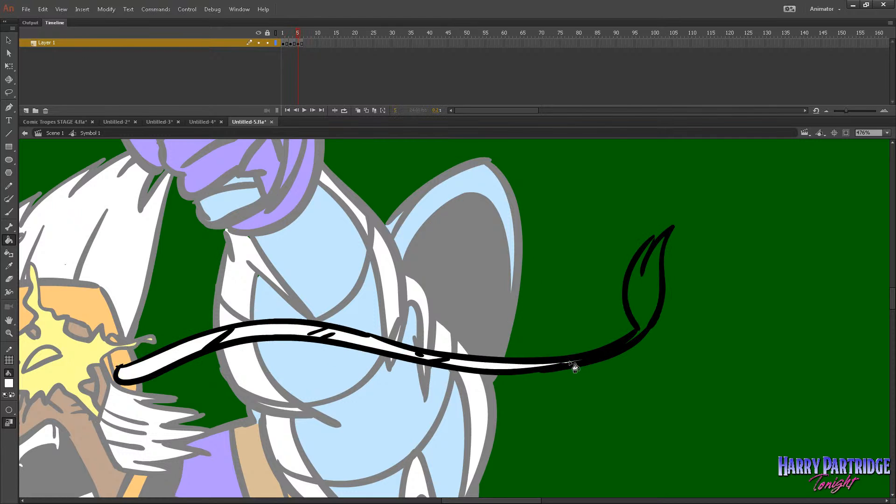
left_click(629, 296)
left_click(662, 242)
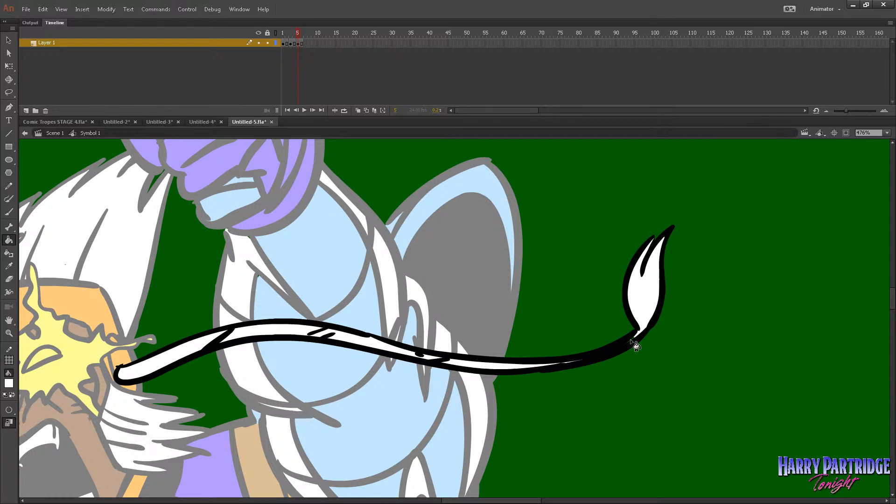
left_click(55, 133)
Review the whole coloured character on the stage and switch to the browser's Google Images results for "rob liefeld hands".
left_click(9, 332)
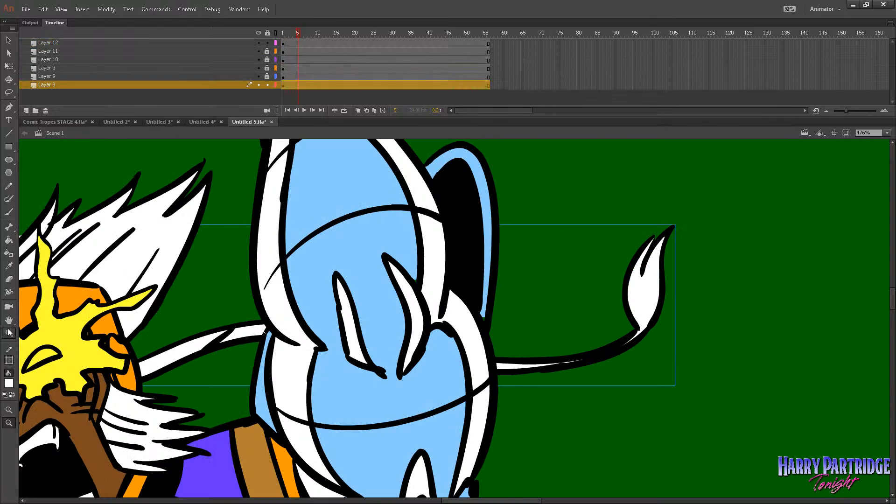
left_click(470, 355)
left_click(470, 355)
left_click(470, 355)
left_click_drag(698, 205, 269, 447)
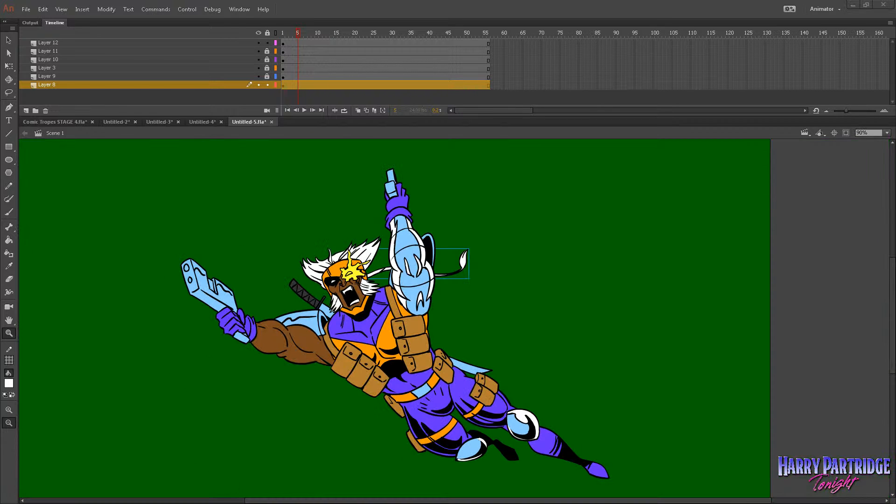
key("alt+Tab")
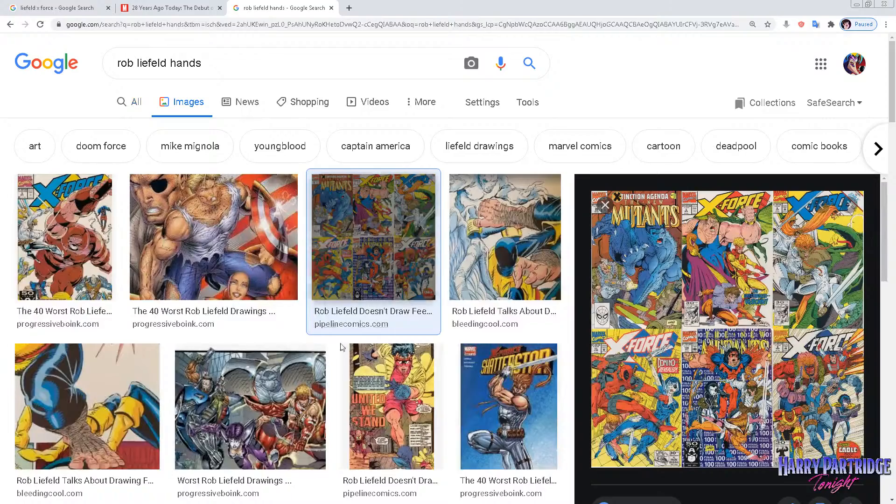
Browse the image results for Liefeld reference art and preview the X-Force cover from "Rob Liefeld Talks About Drawing Feet Again".
scroll(481, 354, "down", 4)
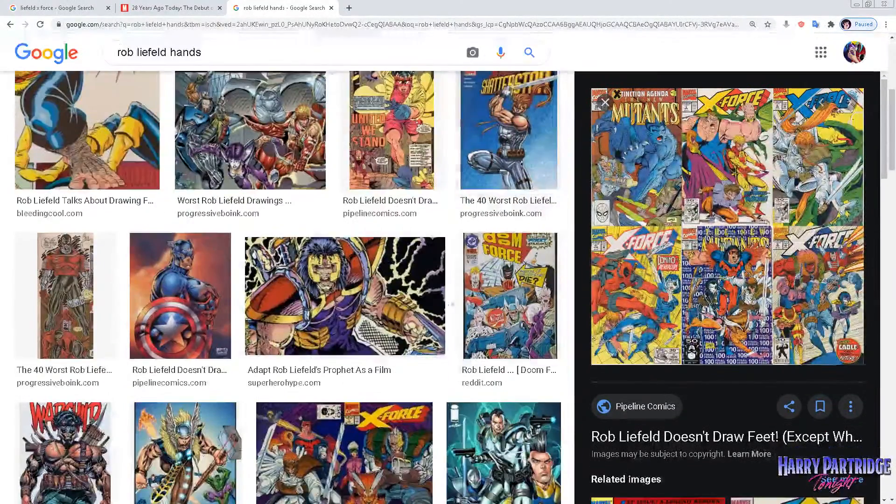
scroll(303, 280, "down", 6)
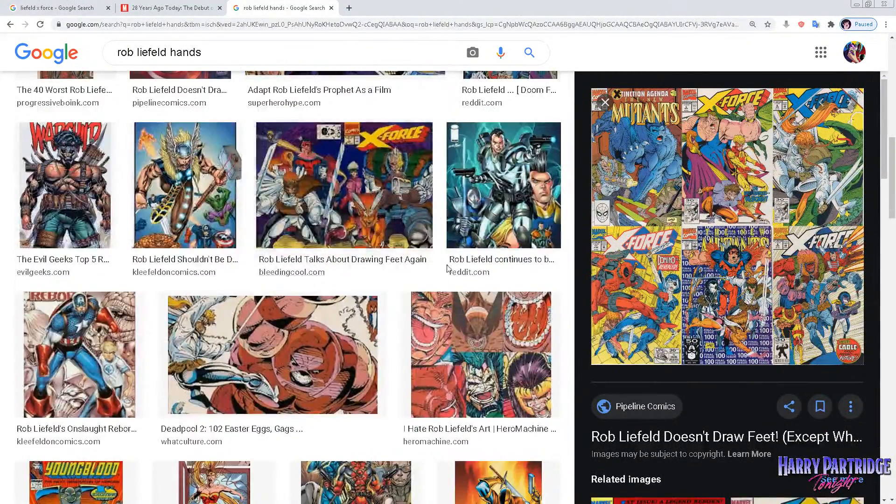
left_click(357, 188)
right_click(734, 239)
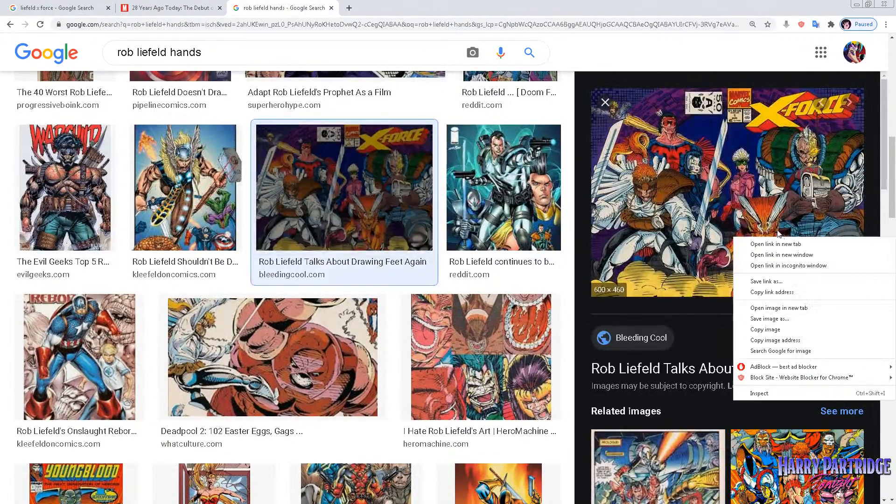
left_click(580, 315)
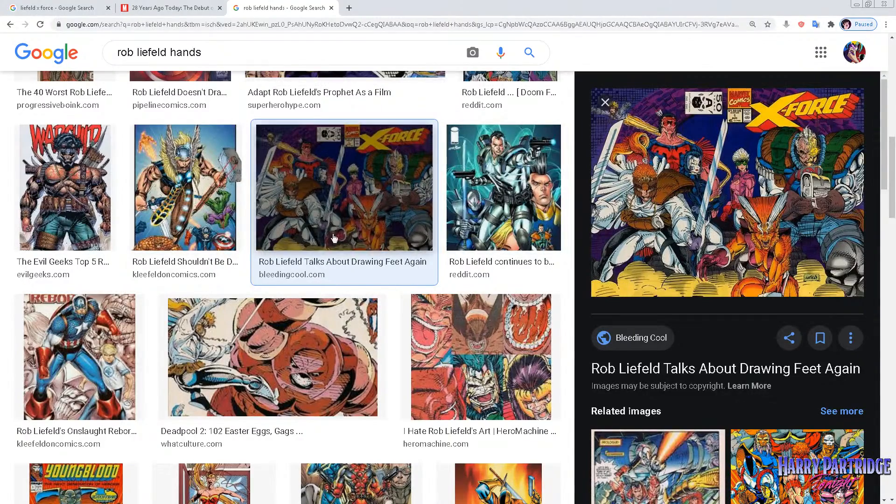
scroll(339, 213, "down", 3)
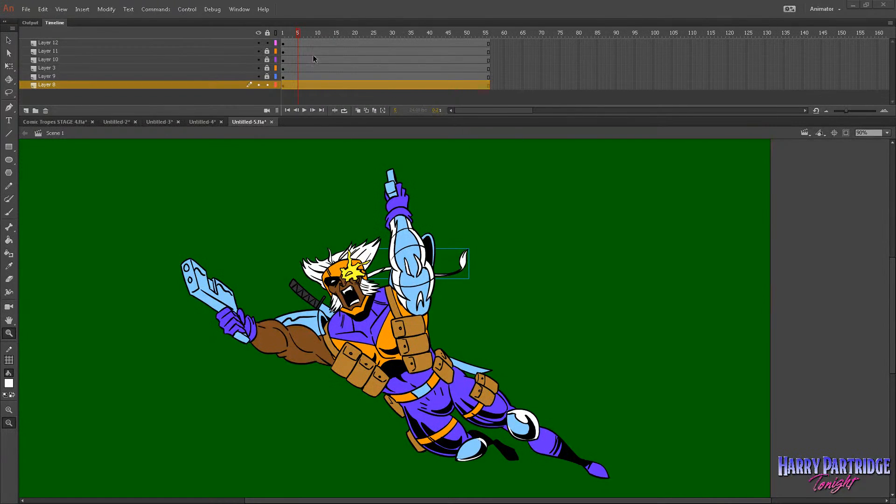
Switch back to Adobe Animate and play the character animation from frame 1 to review the motion.
left_click_drag(302, 32, 268, 34)
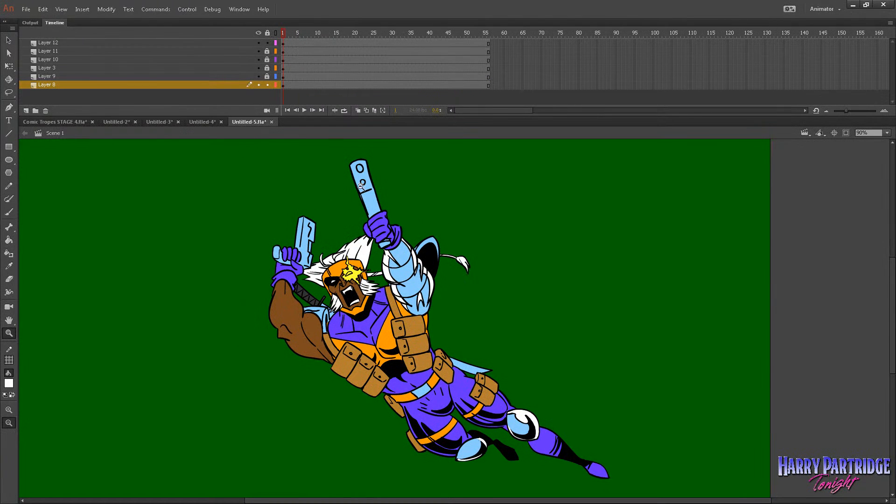
key("Return")
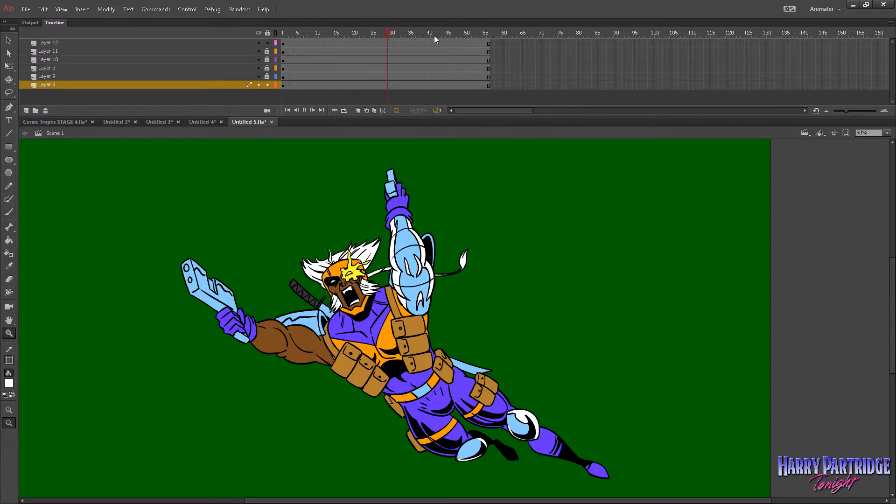
left_click_drag(414, 32, 282, 34)
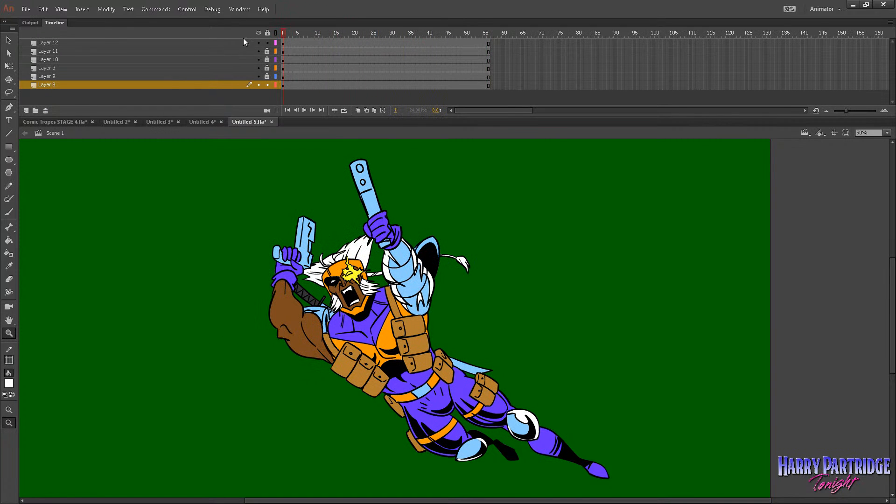
key("Return")
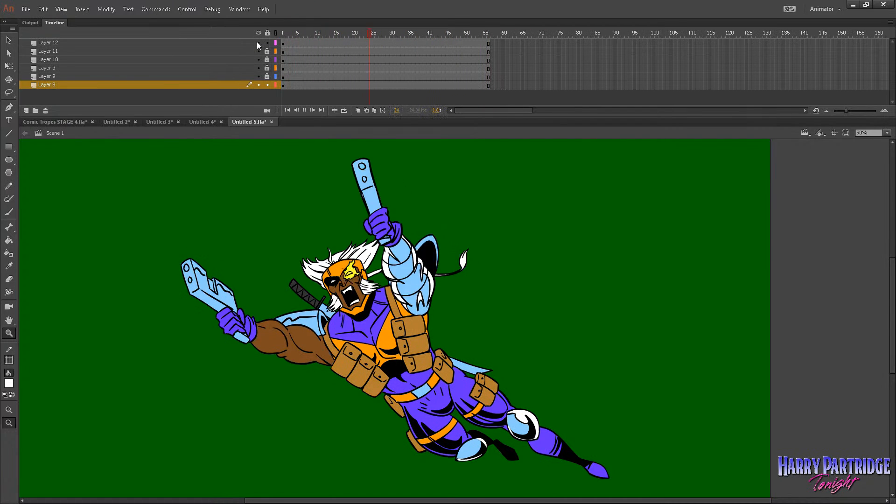
Hide the character's layers one after another to check what each contains, and show them all again.
left_click(257, 42)
left_click(259, 85)
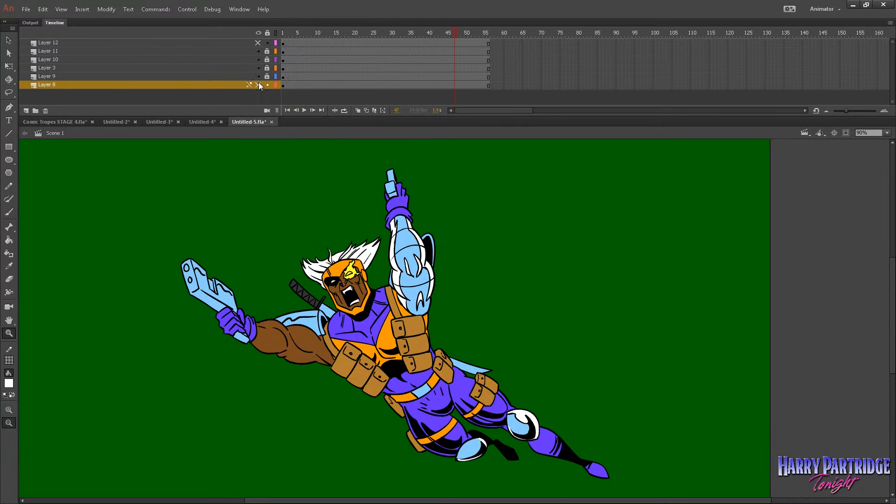
key("Return")
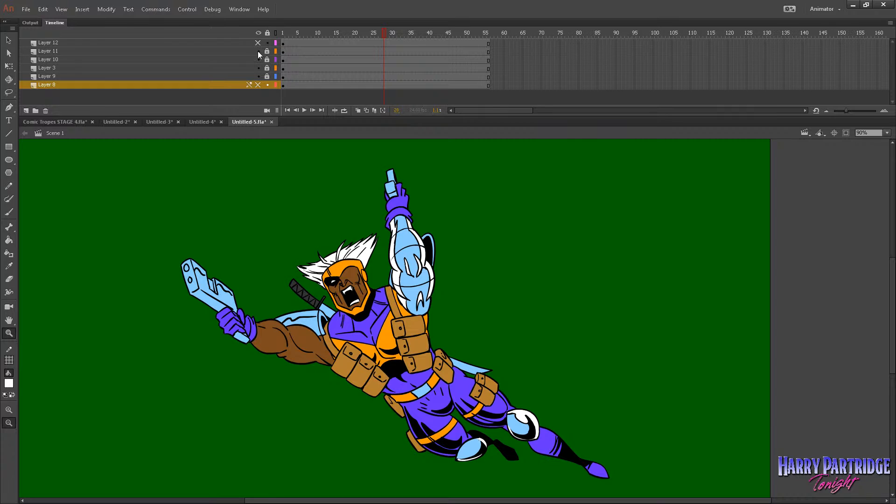
left_click(258, 51)
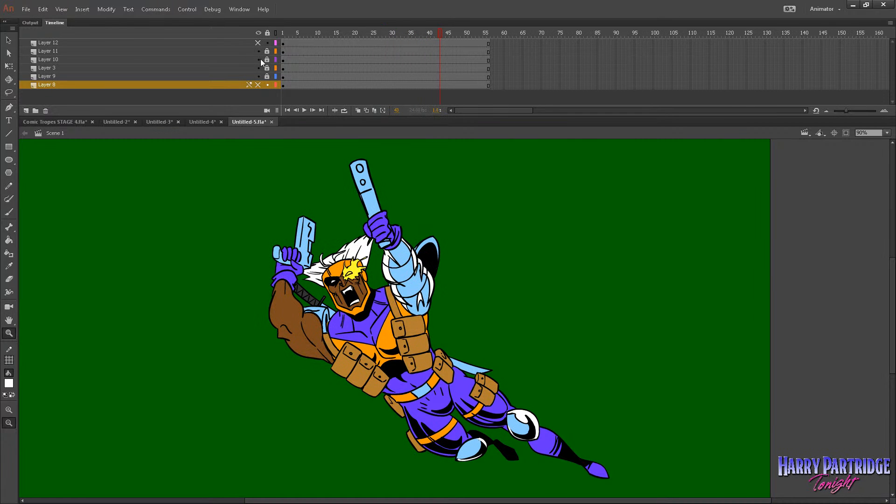
left_click(260, 60)
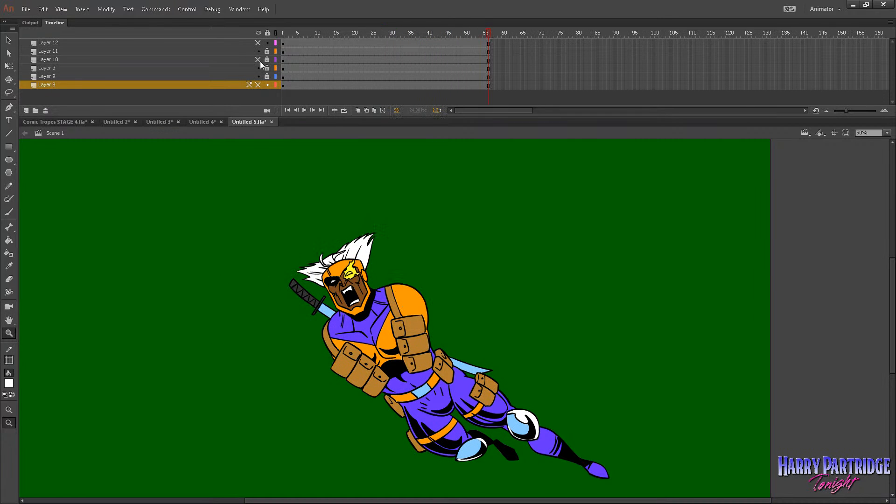
left_click(258, 84)
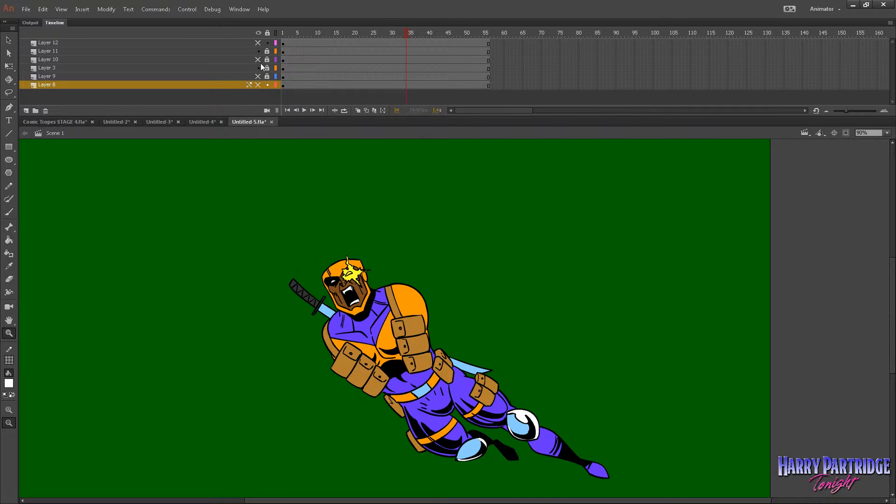
left_click(258, 60)
left_click(258, 42)
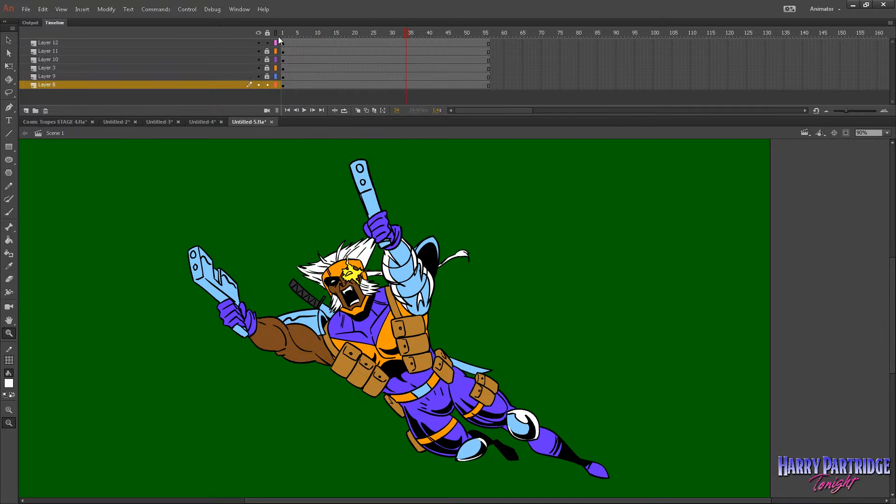
Add a new layer at frame 1 and move it above all the other layers.
left_click(279, 35)
left_click(26, 111)
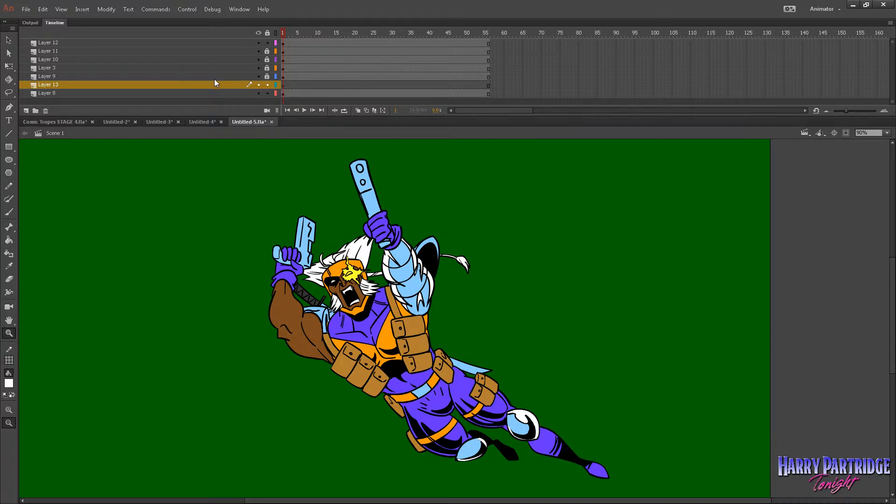
left_click_drag(214, 83, 214, 37)
left_click(416, 204, "alt")
left_click_drag(367, 213, 728, 471)
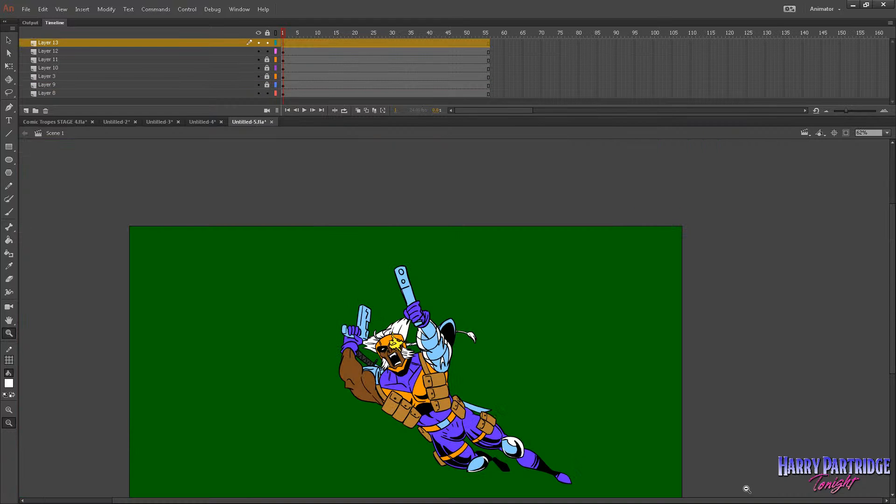
Brush a rounded pale yellow muzzle flash above the raised gun on Layer 13 and fill its interior with the same colour.
key("b")
left_click(9, 383)
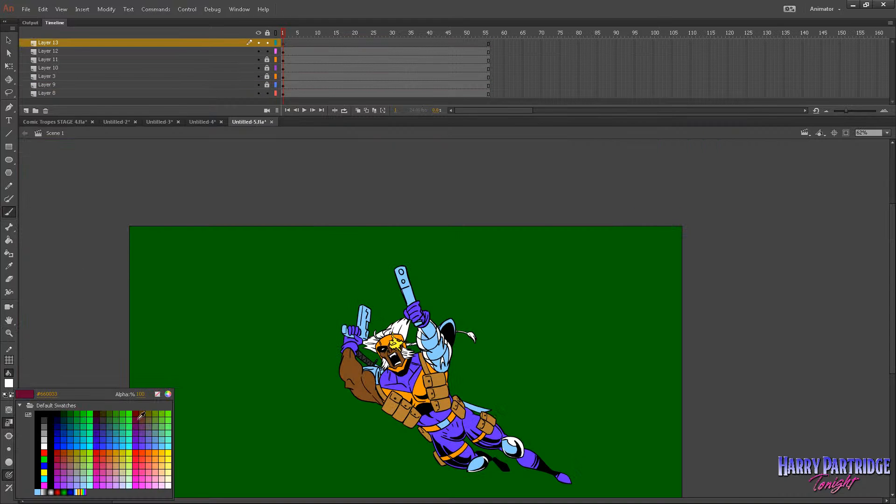
left_click(169, 466)
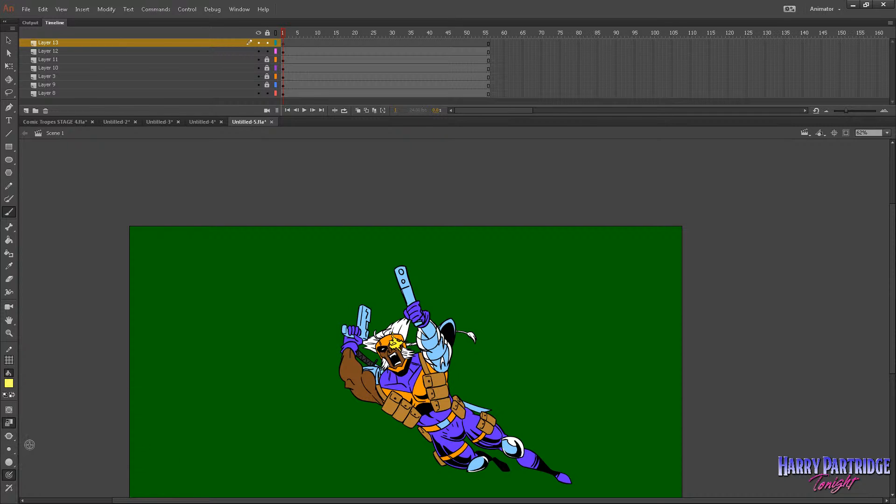
key("period")
key("period")
key("period")
key("period")
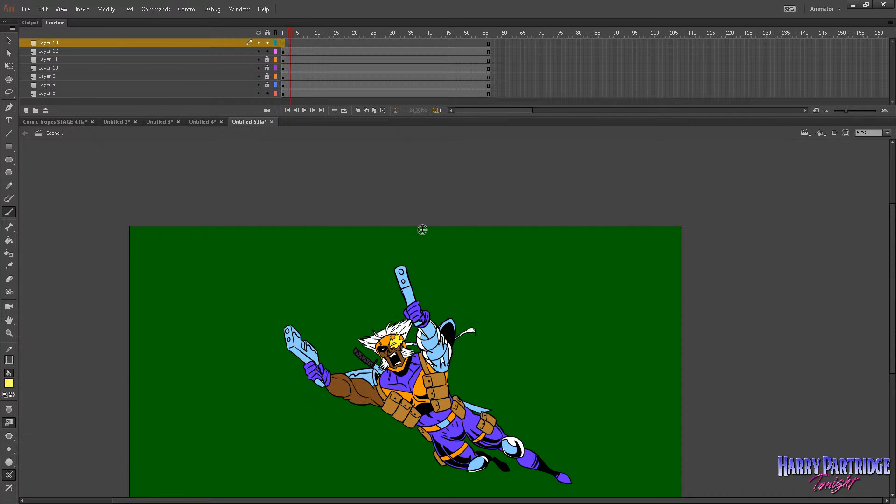
key("comma")
key("comma")
key("period")
mouse_move(394, 269)
left_mouse_down()
mouse_move(401, 238)
mouse_move(418, 238)
mouse_move(428, 265)
mouse_move(407, 263)
left_mouse_up()
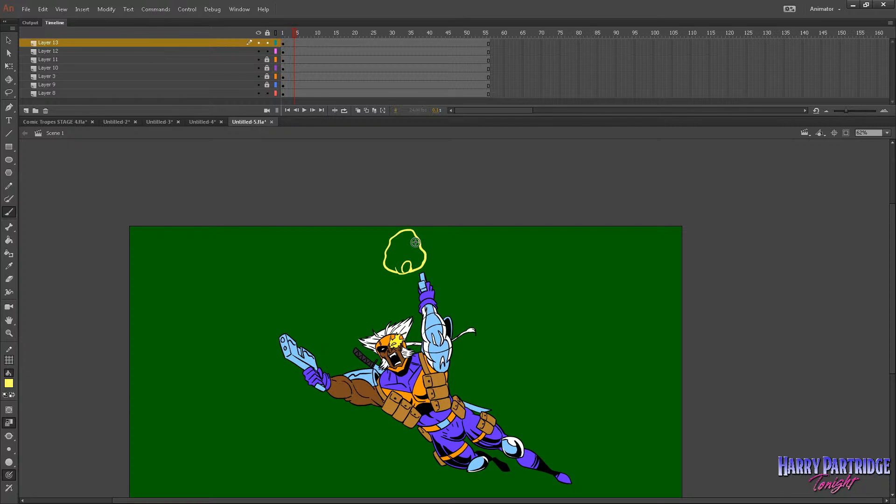
left_click(8, 240)
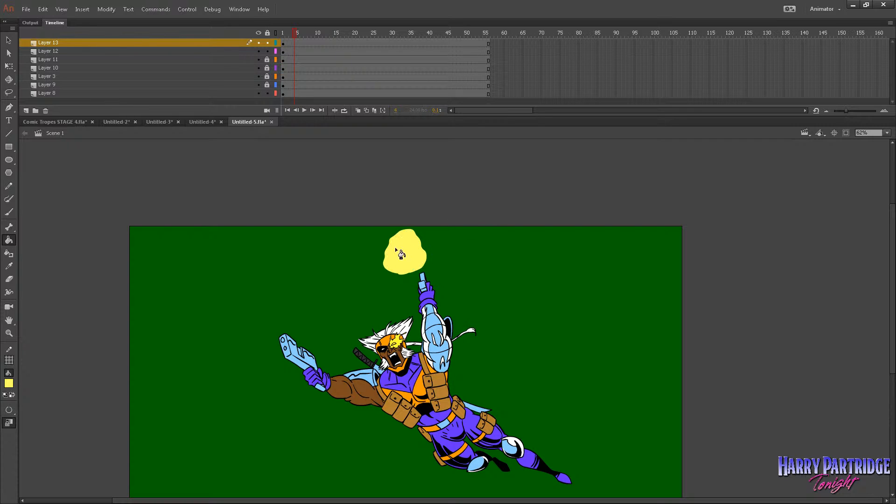
Erase a round notch from the base of the yellow flash around the raised gun's muzzle.
left_click(14, 279)
key("comma")
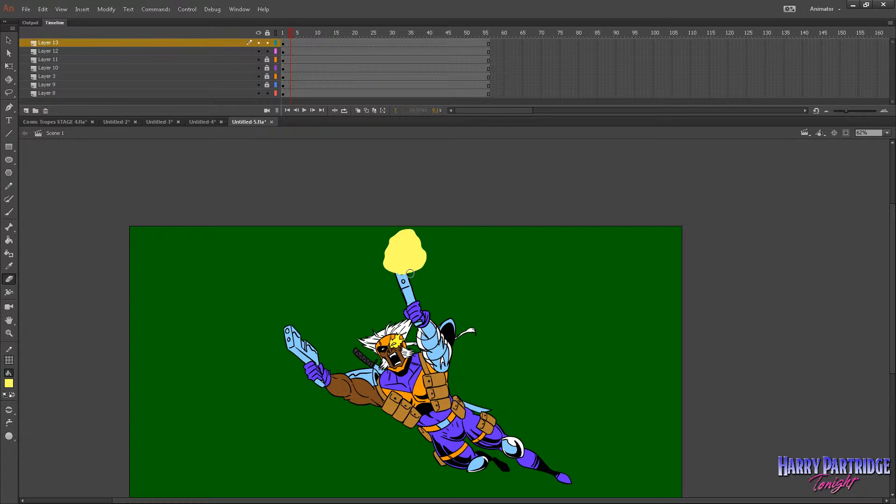
left_click_drag(398, 265, 412, 264)
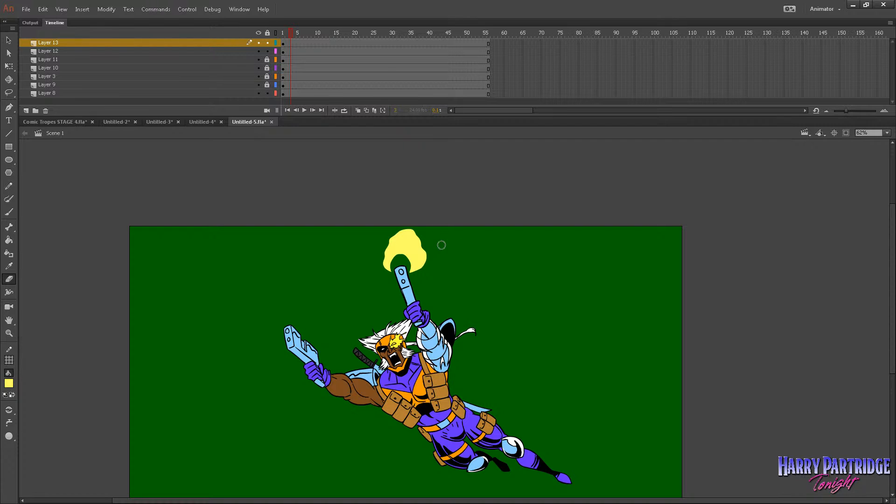
Rotate the raised gun's flash slightly counterclockwise and shift it a little to the left to line up with the barrel.
key("v")
right_click(404, 243)
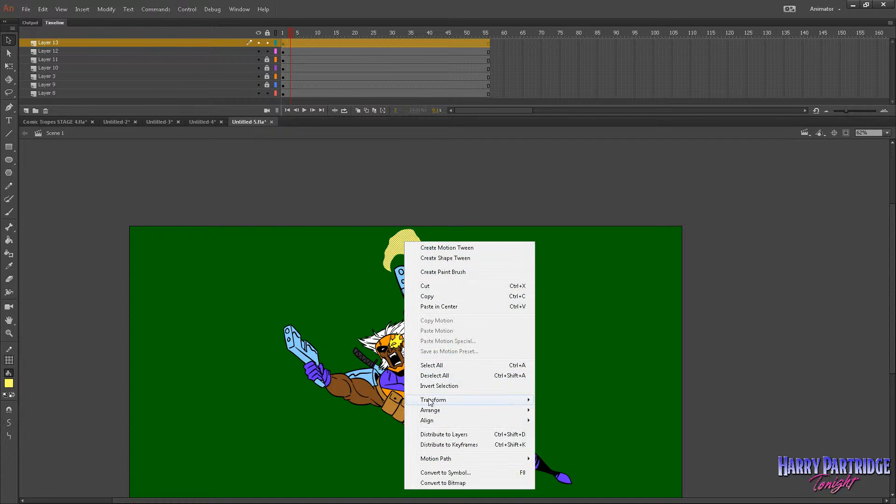
left_click(374, 285)
key("q")
left_click_drag(404, 250, 405, 269)
left_click_drag(431, 230, 420, 226)
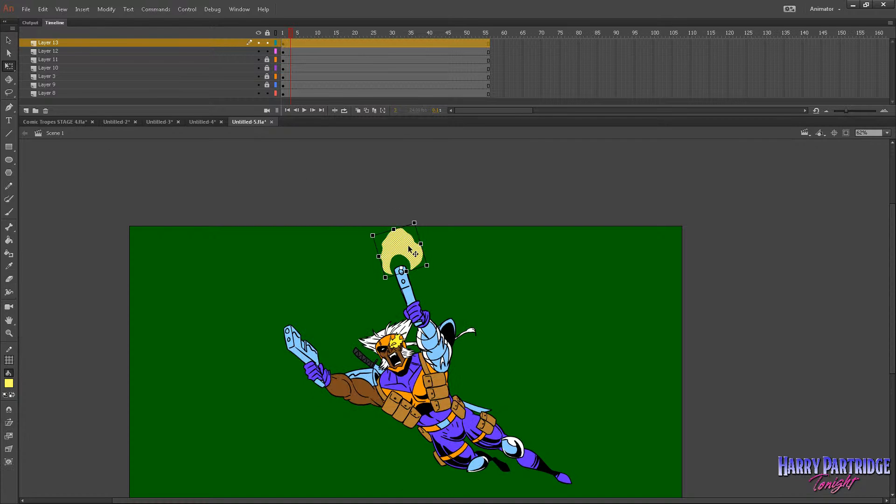
left_click_drag(412, 256, 410, 255)
left_click(458, 234)
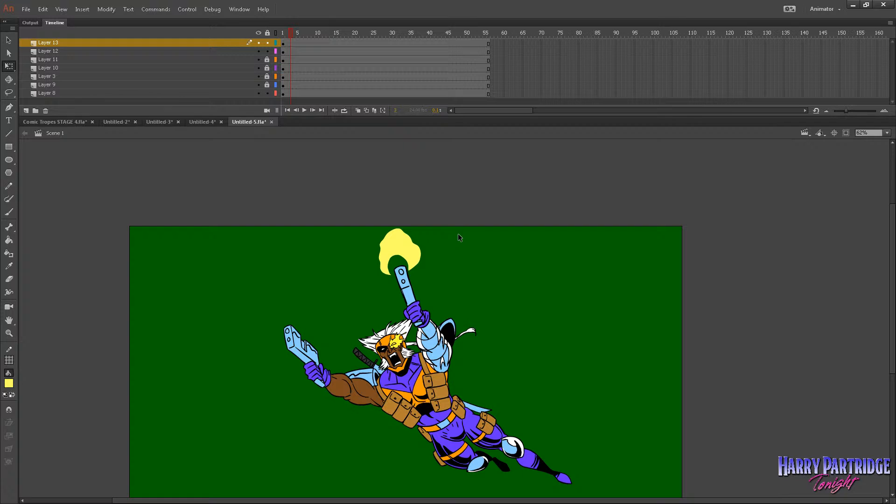
Limit the raised gun's flash to frame 4: insert a keyframe there, delete the flash from frames 1–3, and insert a blank keyframe at frame 5.
key(".")
right_click(294, 45)
left_click(312, 120)
left_click(283, 44)
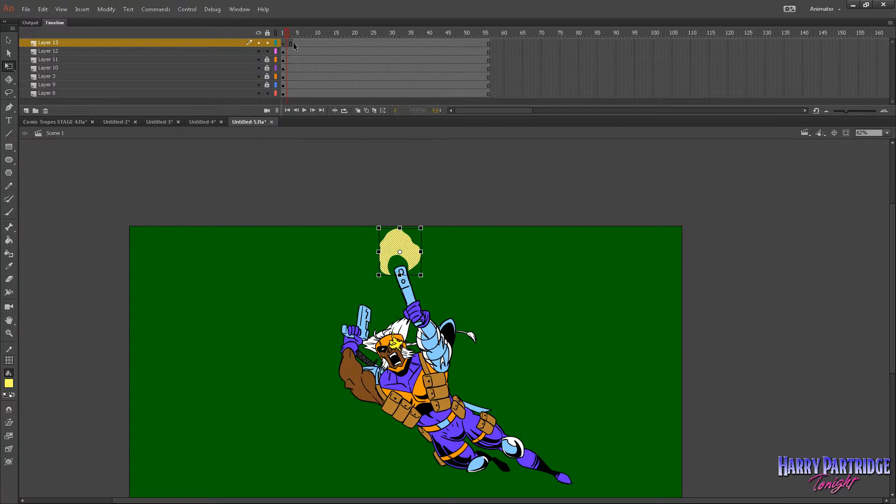
key("Delete")
right_click(299, 43)
left_click(325, 117)
key("period")
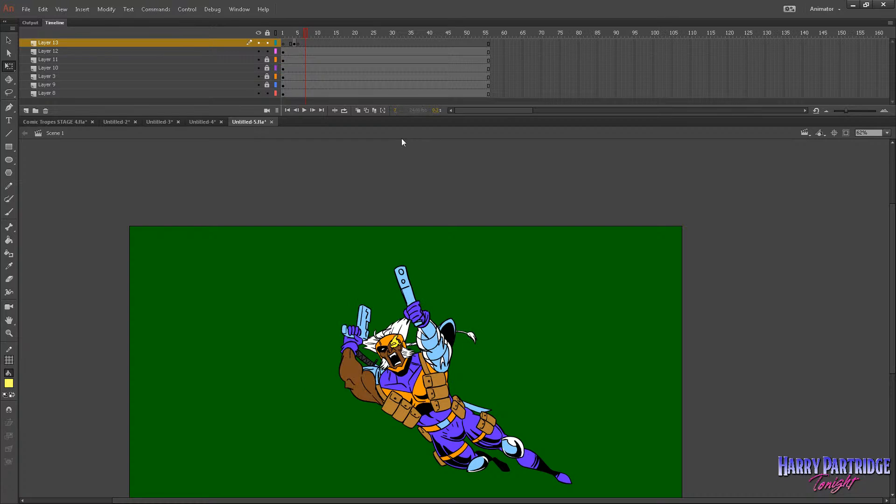
Brush a pale yellow flash with a notched base at the outstretched gun's muzzle on the frame 5 keyframe and fill it.
key("comma")
left_click(9, 213)
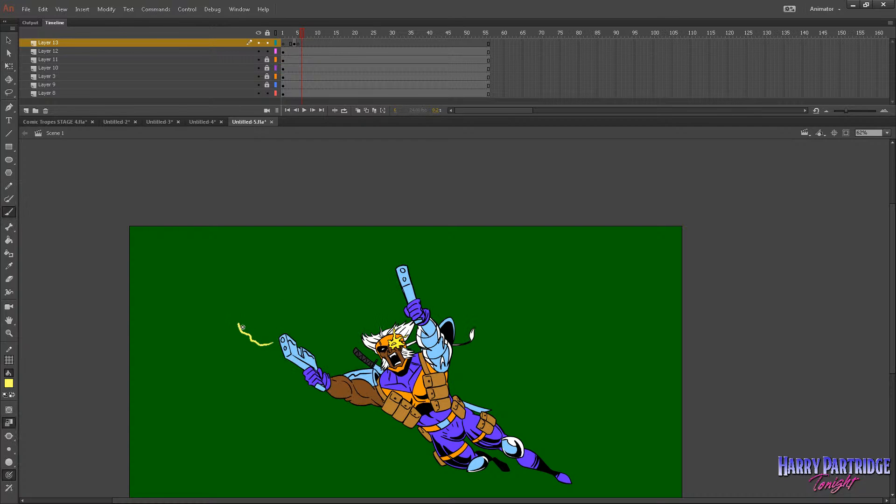
left_click_drag(284, 316, 287, 331)
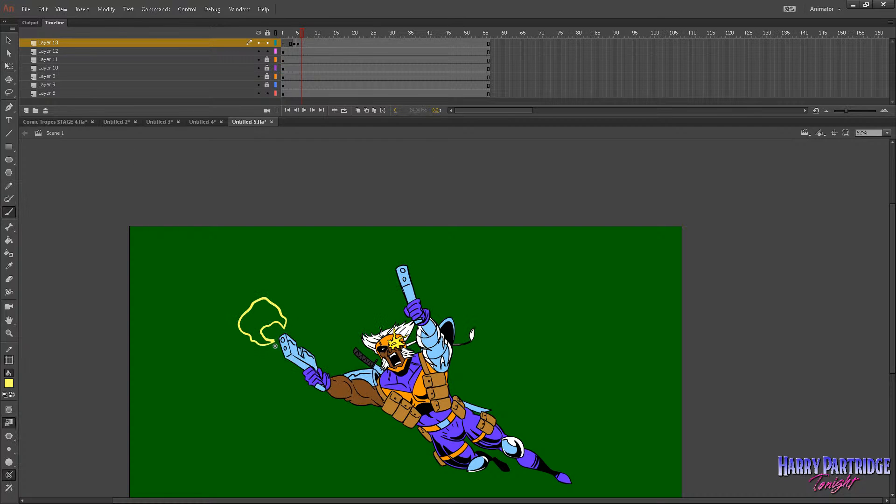
key("k")
left_click(260, 317)
key("comma")
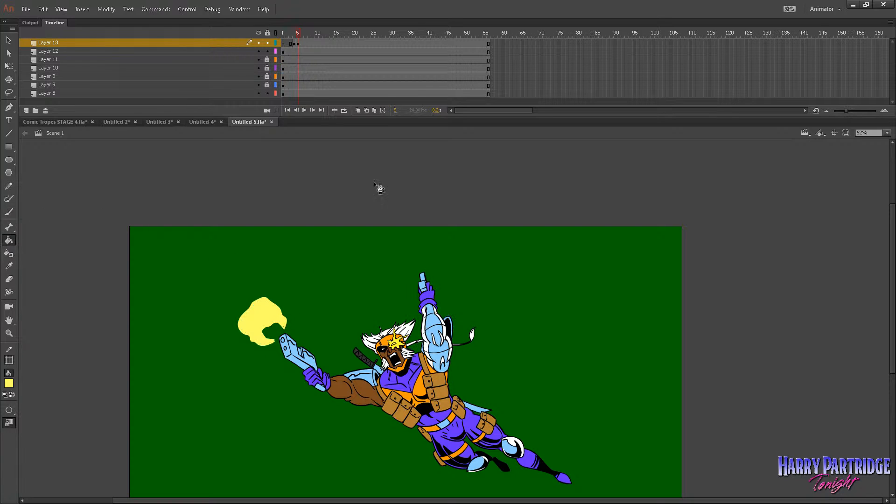
Round off the notch of the outstretched gun's flash with the Eraser and move the flash slightly down toward the muzzle.
key("e")
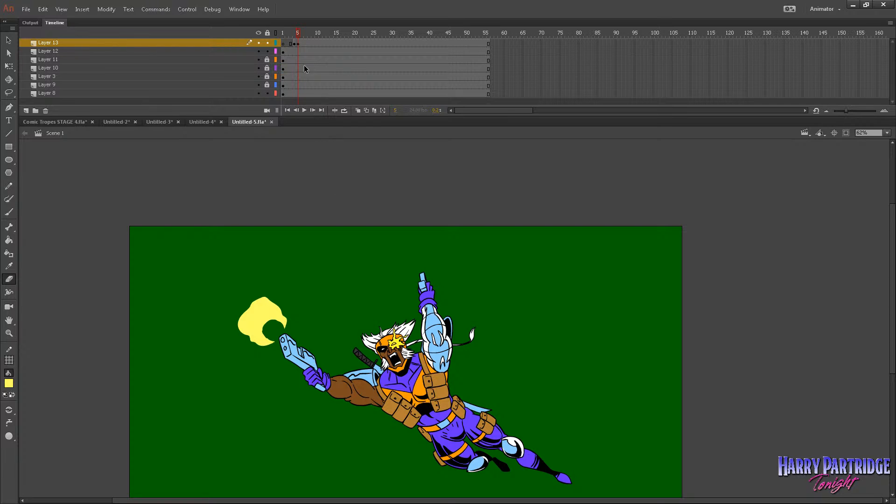
left_click(9, 41)
left_click_drag(268, 308, 267, 313)
left_click(285, 303)
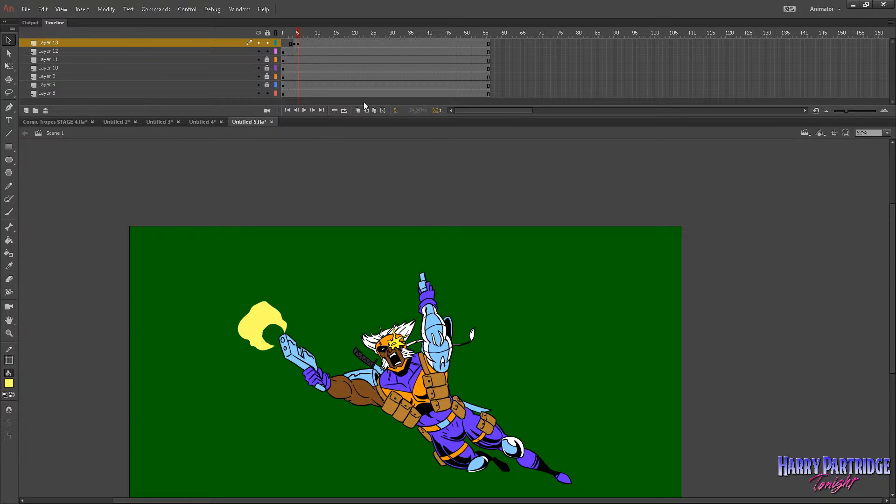
Insert a keyframe at frame 7 of Layer 13 and delete the outstretched gun's flash from frames 5–6.
key("period")
End the outstretched gun's flash with a blank keyframe at frame 8 of Layer 13 and play the animation.
key("period")
right_click(307, 43)
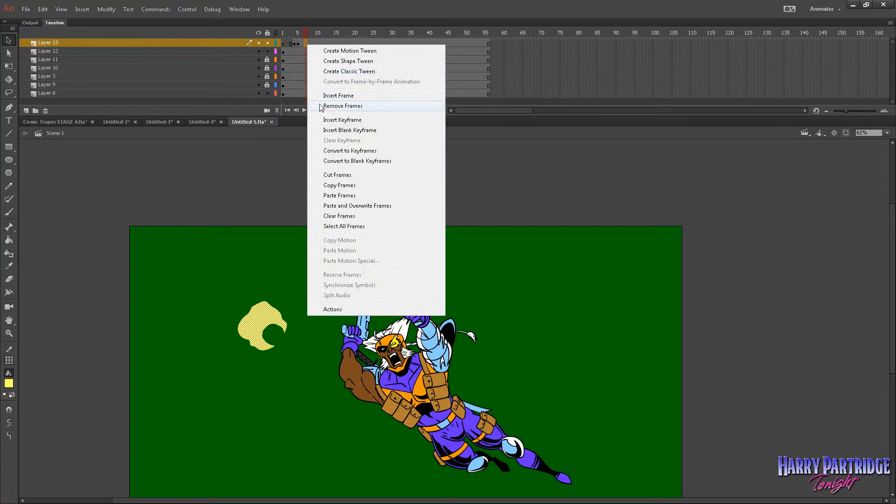
left_click(322, 120)
left_click(301, 43)
key("Delete")
left_click(283, 35)
key("period")
key("period")
key("period")
key("period")
key("period")
key("period")
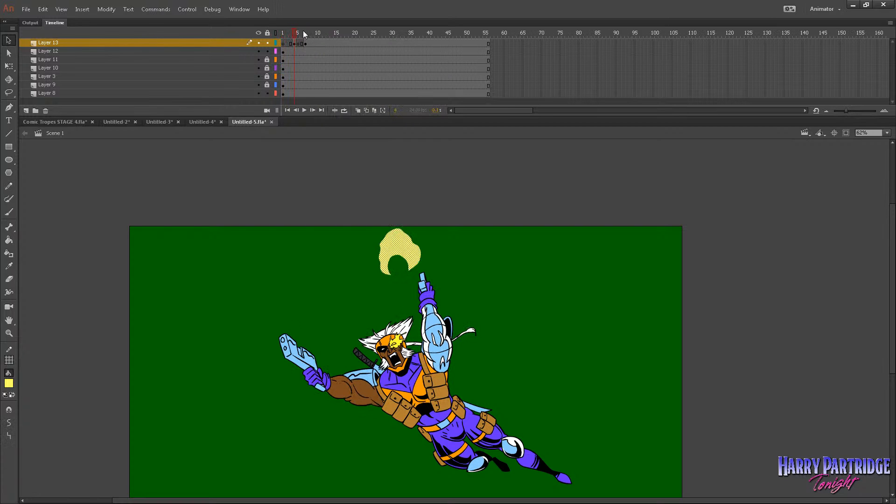
right_click(309, 43)
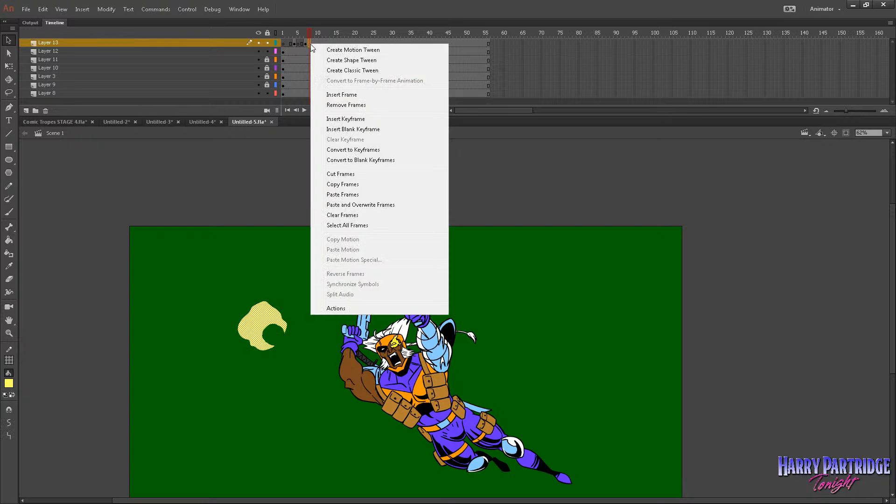
left_click(331, 130)
key("Return")
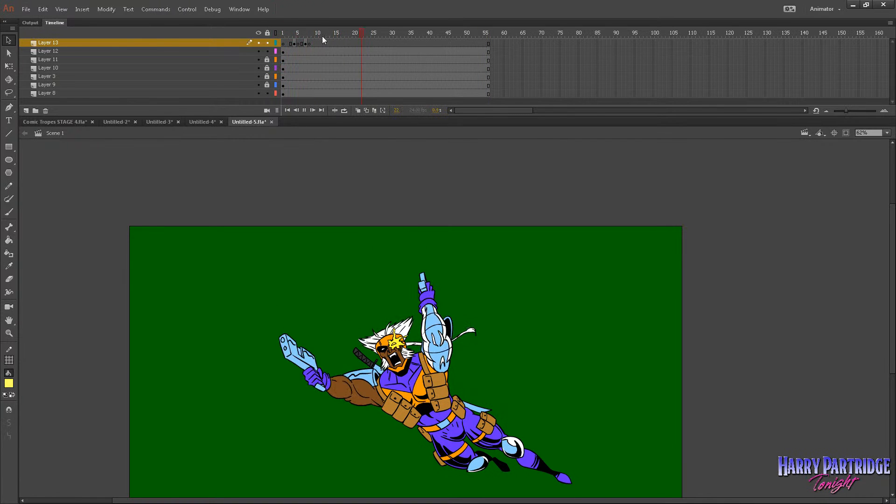
Brush jagged yellow spikes across the open base of the raised gun's flash on frame 4, closing off its notch.
left_click(284, 35)
key("period")
key("period")
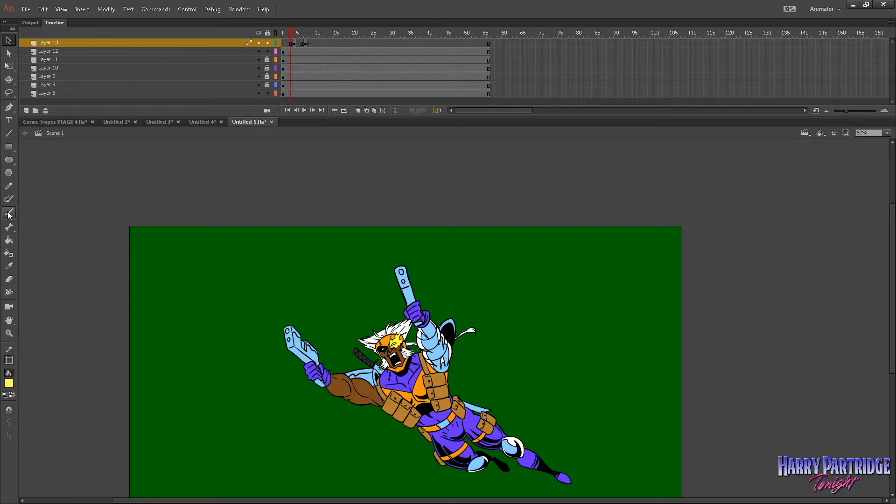
left_click(8, 213)
key("period")
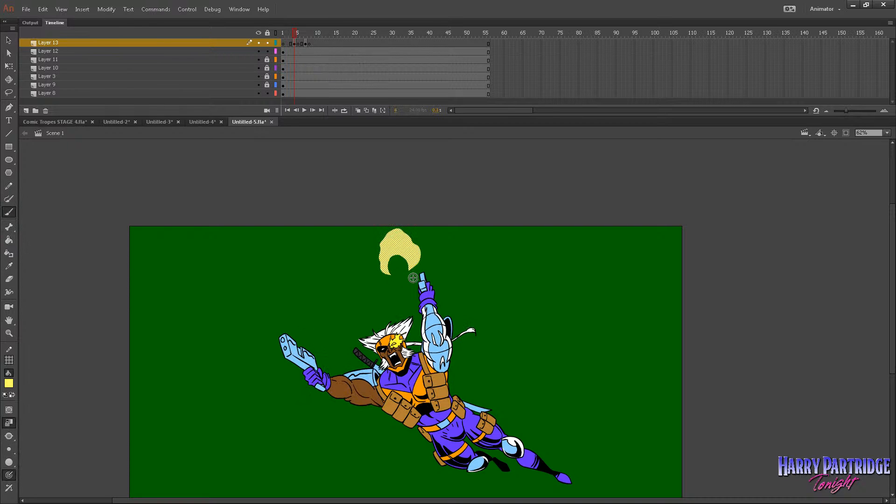
key("comma")
key("period")
left_click_drag(398, 273, 390, 283)
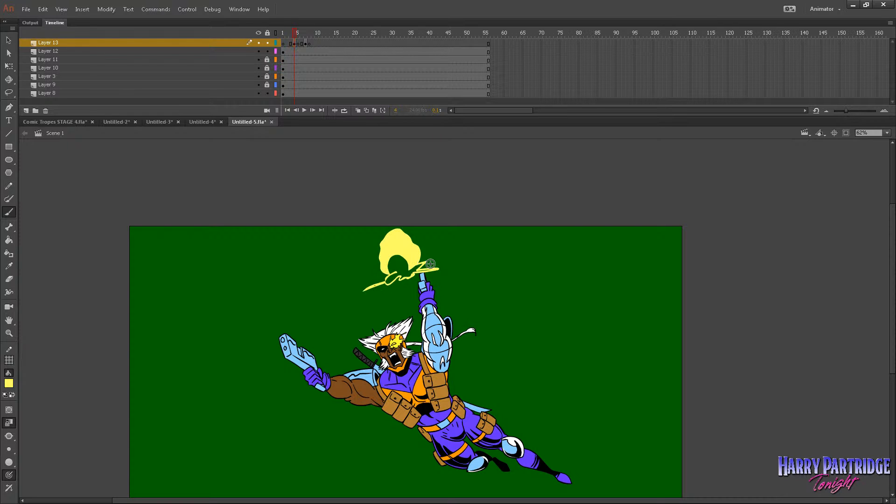
Brush jagged yellow spikes across the open base of the outstretched gun's flash on frame 7, enclosing its notch.
key("period")
key("period")
key("period")
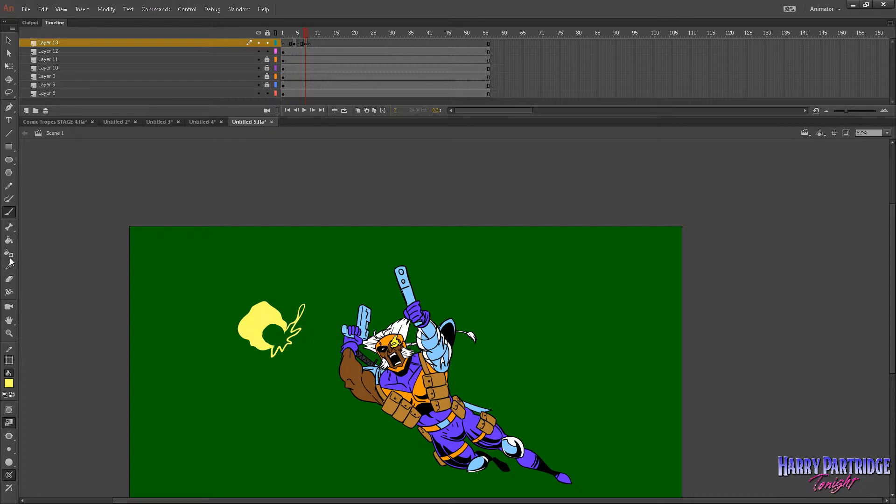
Fill the enclosed notches of both muzzle flashes with the same yellow using the Paint Bucket and play the animation.
key("k")
key("comma")
key("comma")
key("comma")
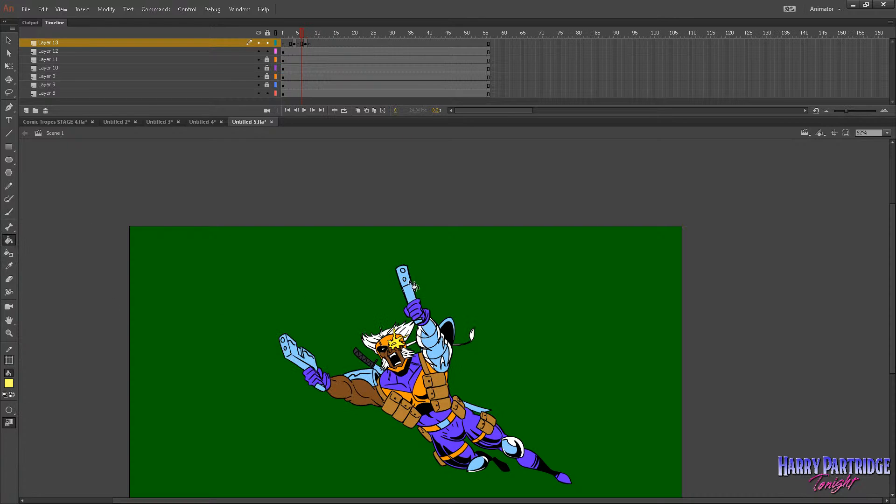
key("Return")
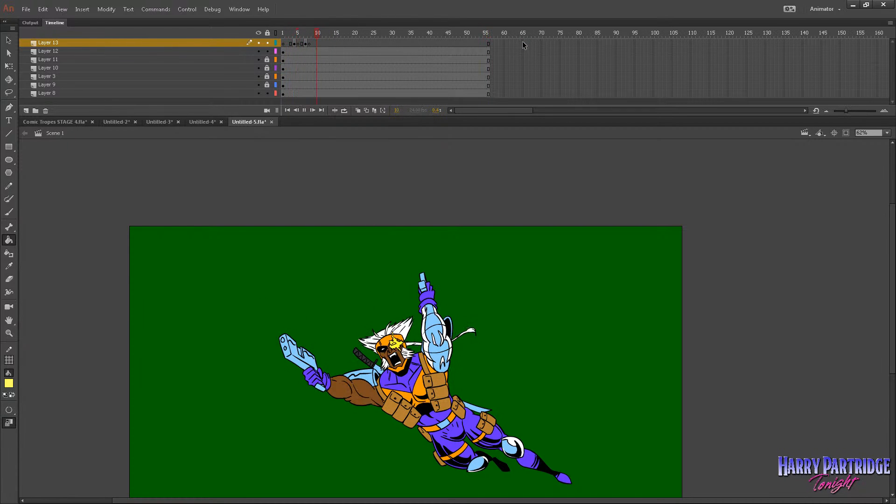
Copy the flash frames 4–7 on Layer 13, paste them at frame 10, and insert a blank keyframe at frame 14.
left_click(295, 34)
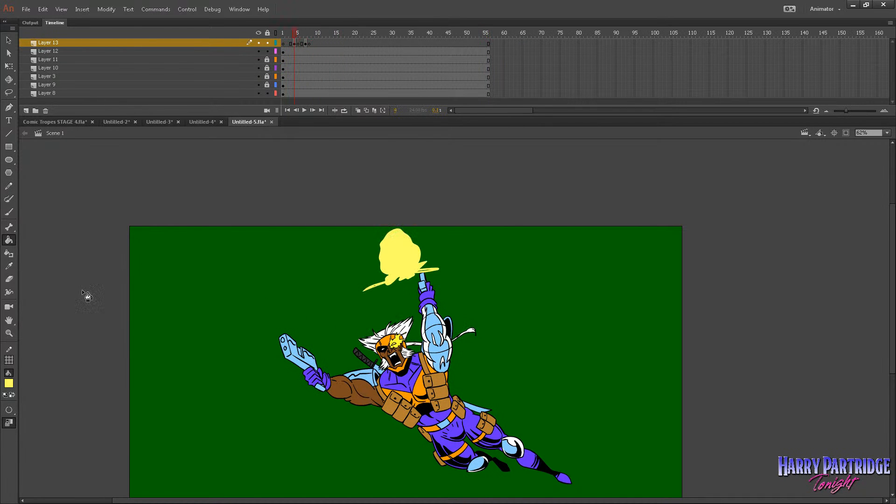
left_click(9, 333)
left_click_drag(355, 217, 534, 436)
left_click_drag(306, 43, 296, 43)
right_click(296, 43)
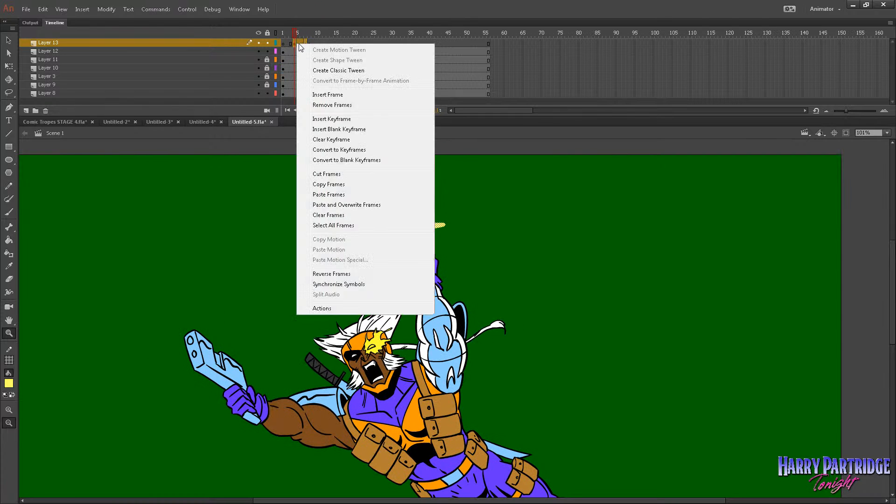
left_click(318, 182)
left_click(315, 44)
left_click(318, 43)
right_click(318, 43)
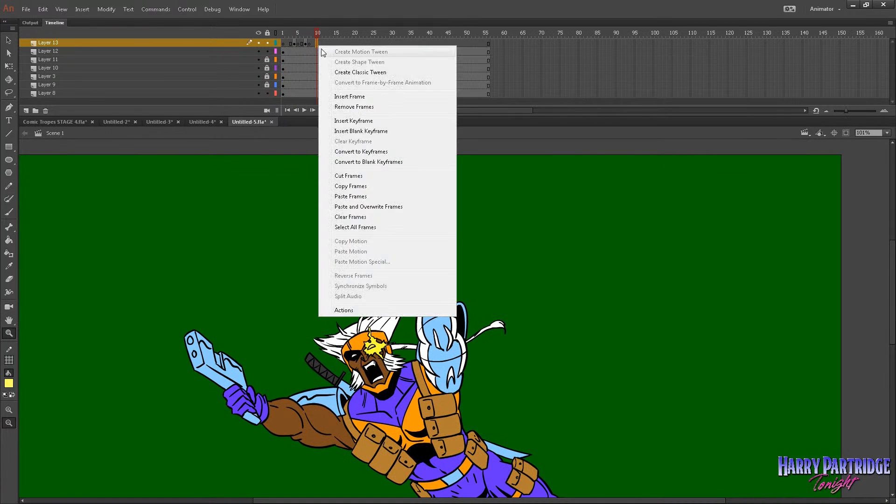
left_click(345, 194)
right_click(330, 44)
left_click(354, 130)
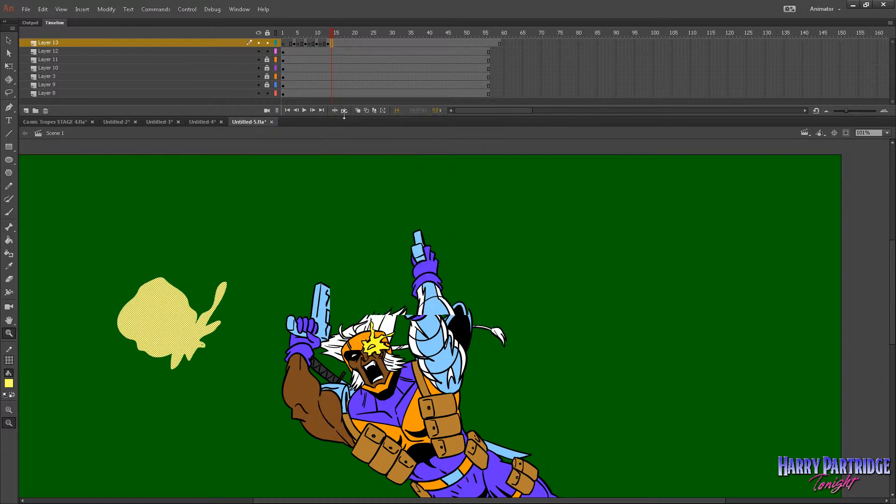
Paste the copied flash frames again at frame 16 of Layer 13 and insert a blank keyframe at frame 20.
left_click(336, 43)
left_click(340, 44)
right_click(341, 45)
left_click(366, 194)
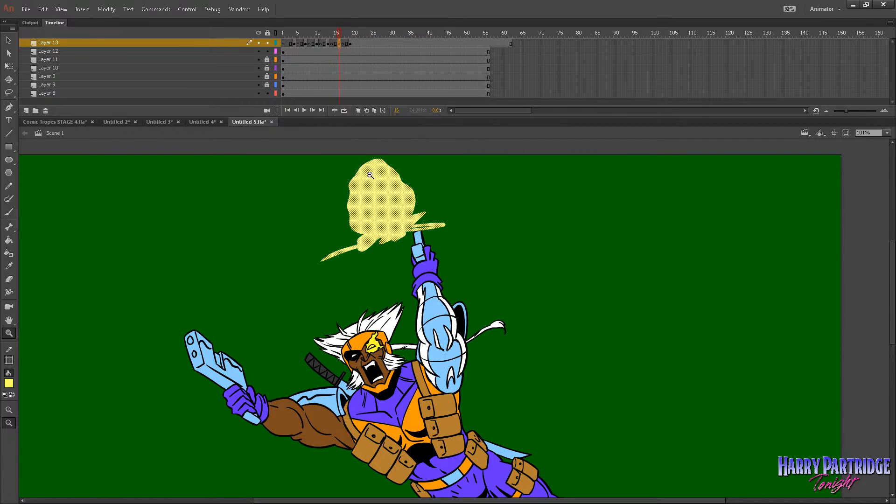
key("comma")
key("period")
right_click(354, 42)
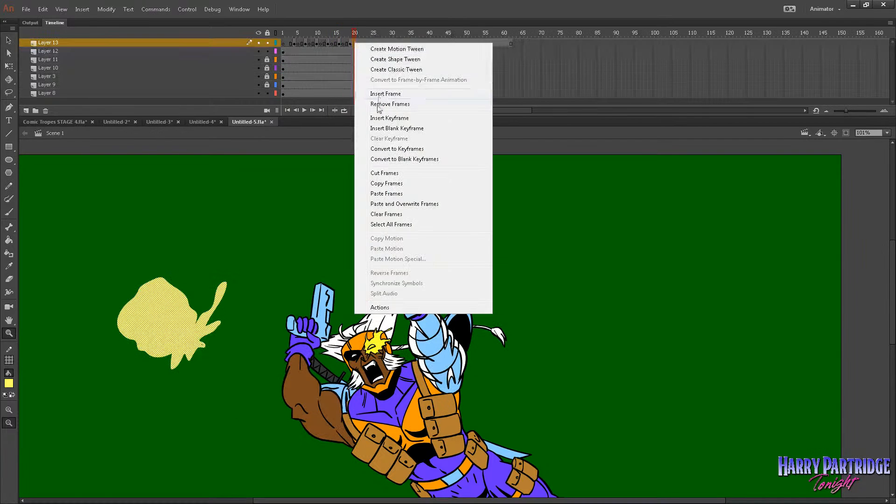
left_click(374, 127)
Copy the repeated flash sequence in frames 4–19 of Layer 13 and paste it at frame 22.
left_click_drag(350, 43, 295, 42)
right_click(295, 42)
left_click(331, 183)
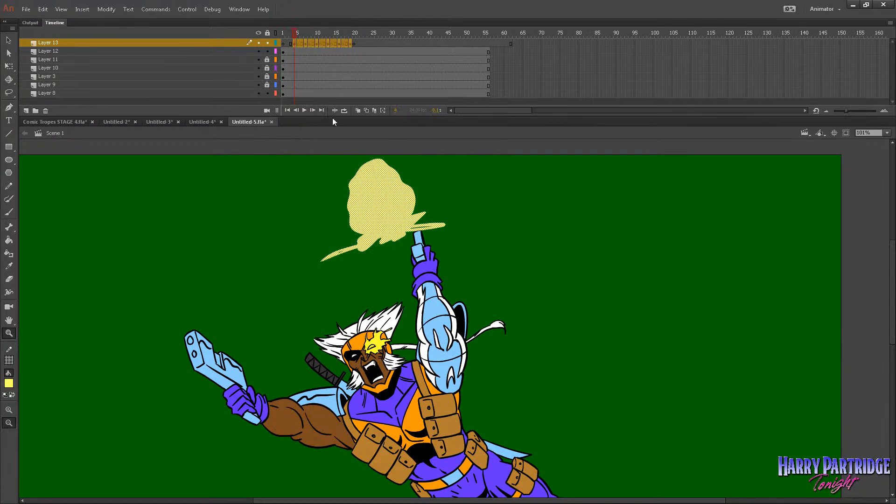
left_click(354, 43)
left_click(358, 43)
left_click(362, 44)
right_click(362, 43)
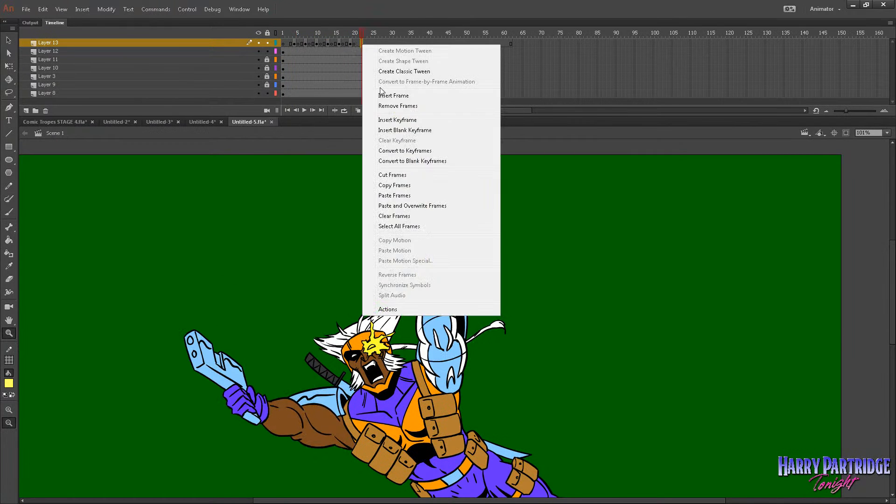
left_click(392, 195)
Remove the surplus Layer 13 frames from frame 38 onward and play the animation from frame 1.
key("ctrl+minus")
left_click_drag(422, 44, 579, 42)
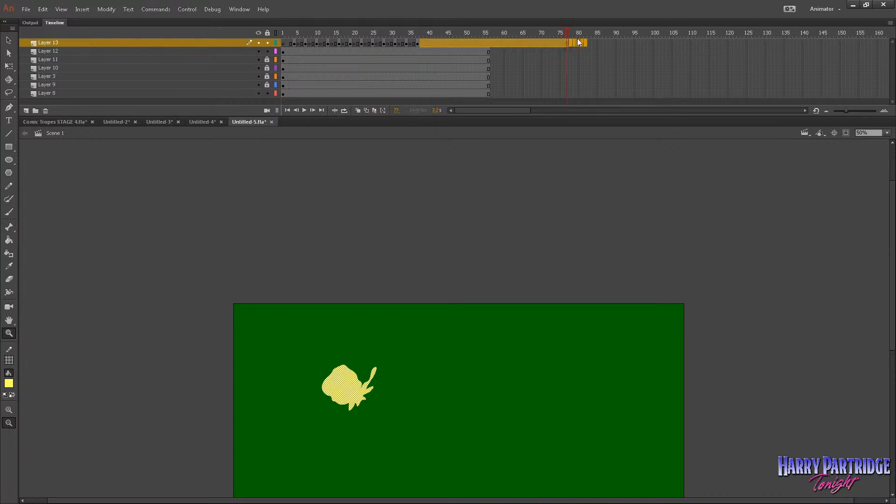
right_click(519, 41)
left_click(541, 102)
left_click_drag(414, 33, 283, 33)
left_click_drag(712, 276, 393, 496)
left_click_drag(401, 218, 550, 371)
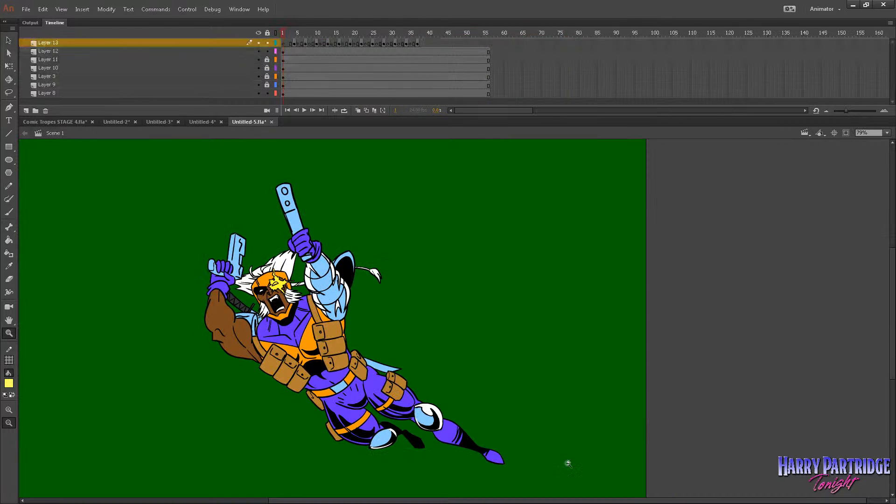
key("Return")
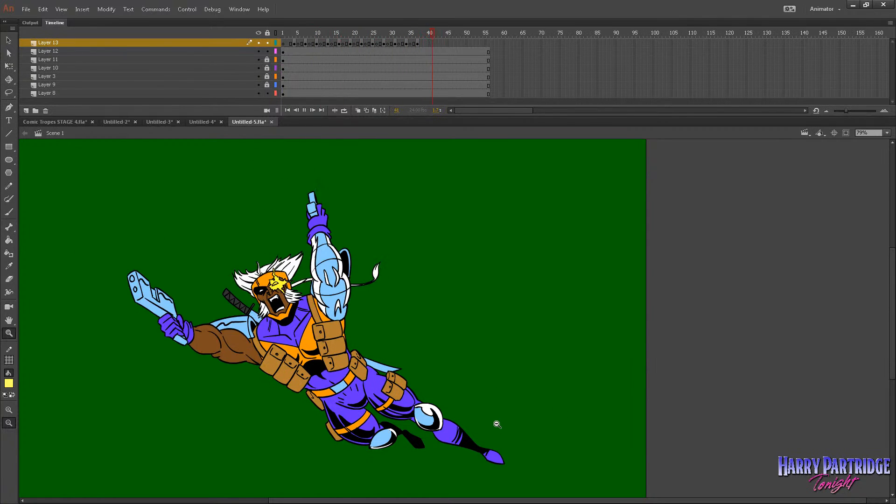
In the library, rename Symbol 5 to "Symbfdgsdfgdol 5", Symbol 3 to "Symadsfdsfddsbol 3" and Symbol 1 to "Symdfsdfsdfdsbol 1".
left_click_drag(502, 54, 283, 93)
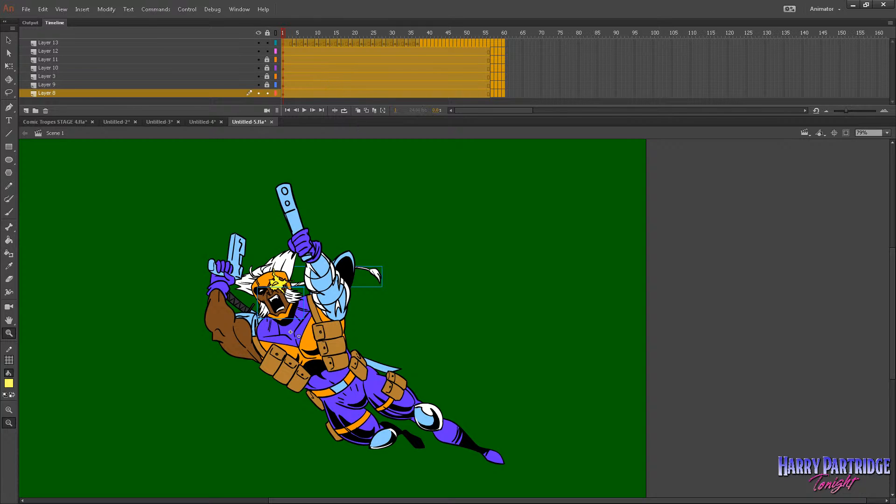
key("ctrl+l")
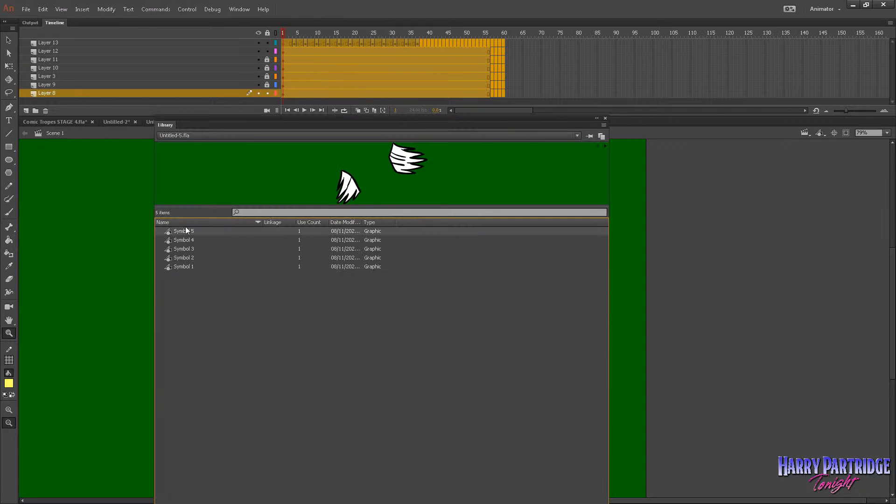
double_click(186, 232)
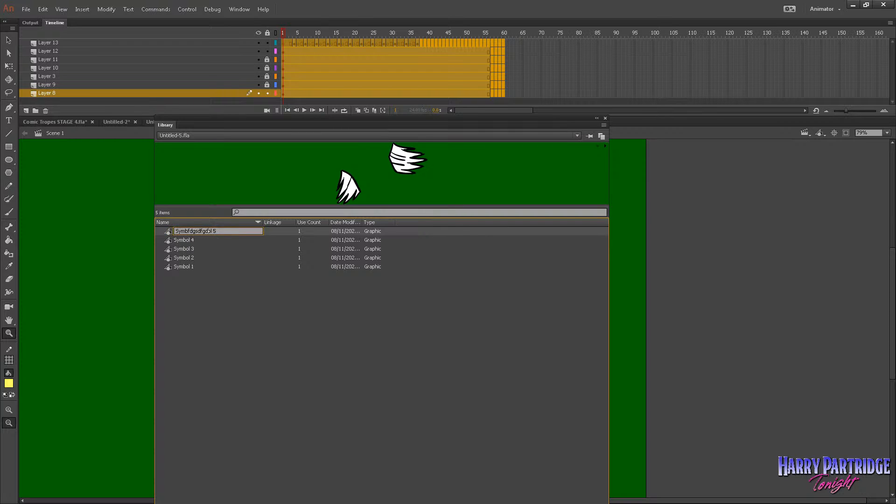
double_click(187, 240)
type("adsfdsfdds")
double_click(185, 247)
type("dfsdfsdfds")
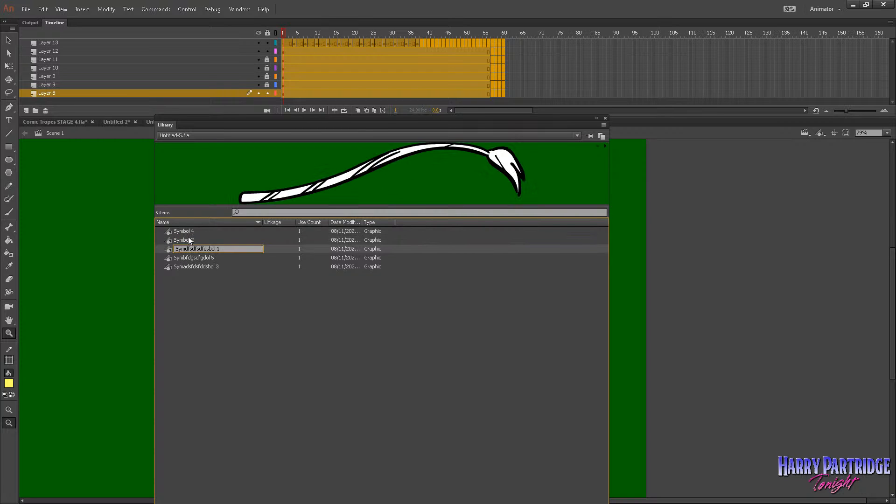
Rename Symbol 4 to "sdfdsfds" and Symbol 2 to "Symsdfdsdsfbol 2", and close the library.
double_click(189, 236)
type("sdfdsfds")
left_click(188, 249)
double_click(186, 240)
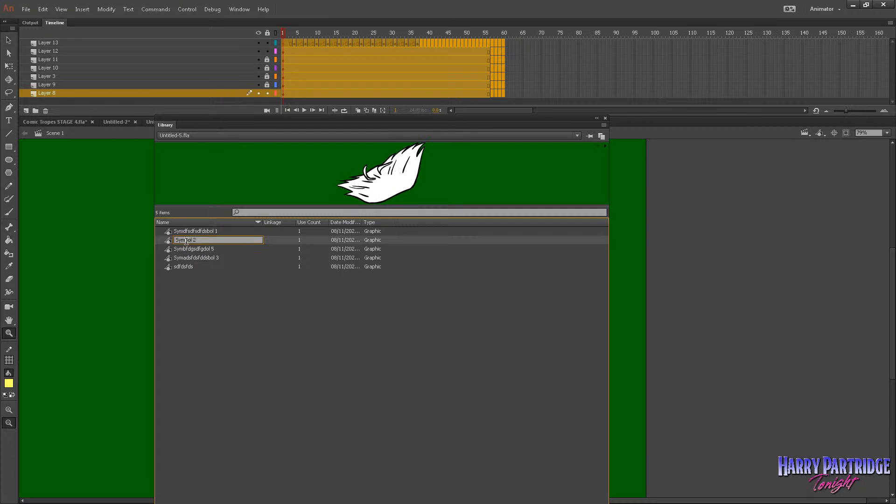
left_click(236, 276)
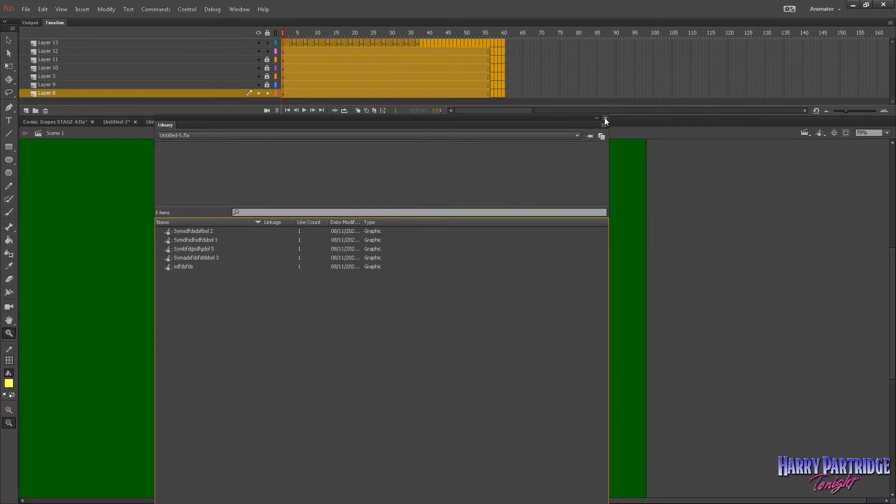
left_click(605, 118)
Remove the frames after frame 38 on all layers.
left_click_drag(397, 34, 283, 93)
left_click(302, 43)
mouse_move(282, 43)
left_mouse_down()
mouse_move(273, 93)
mouse_move(396, 38)
mouse_move(418, 38)
mouse_move(521, 94)
left_mouse_up()
right_click(464, 72)
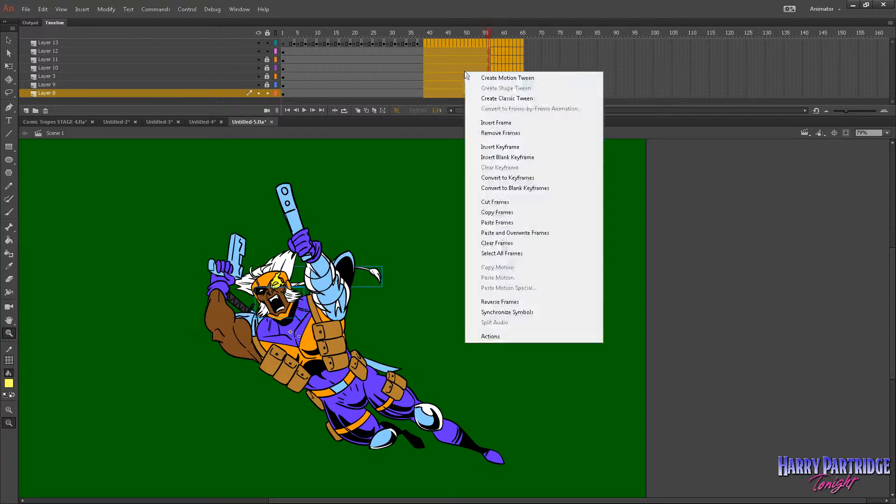
left_click(489, 133)
Copy frames 1–38 of all layers of the finished character animation.
left_click_drag(421, 42, 283, 94)
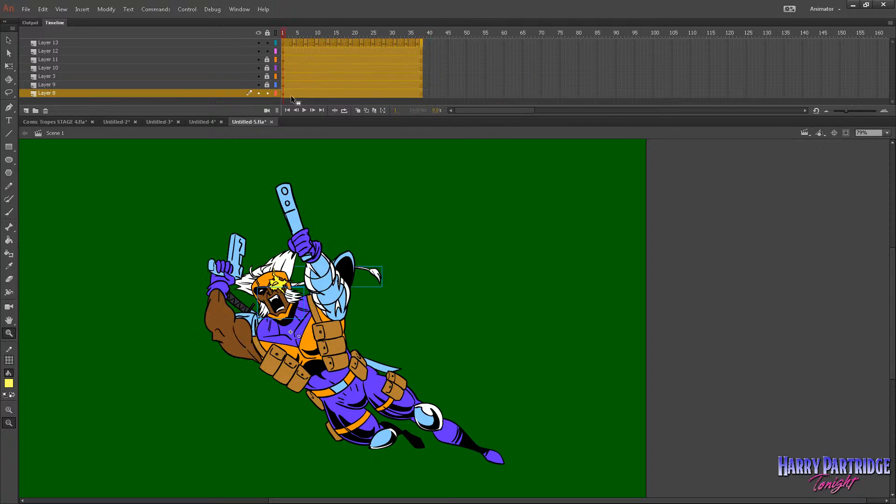
left_click(270, 34)
right_click(303, 65)
left_click(330, 203)
Switch to the Comic Tropes STAGE 4.fla document and play back its intro animation.
left_click(57, 122)
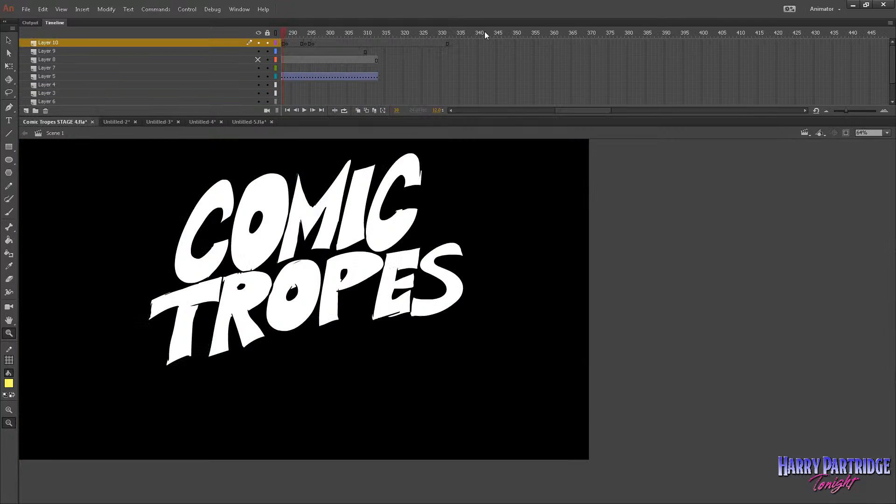
left_click(485, 36)
key("Return")
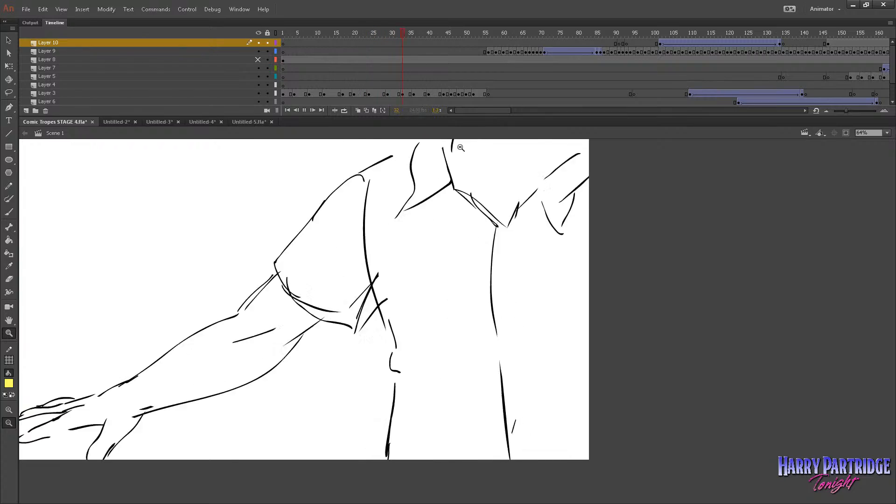
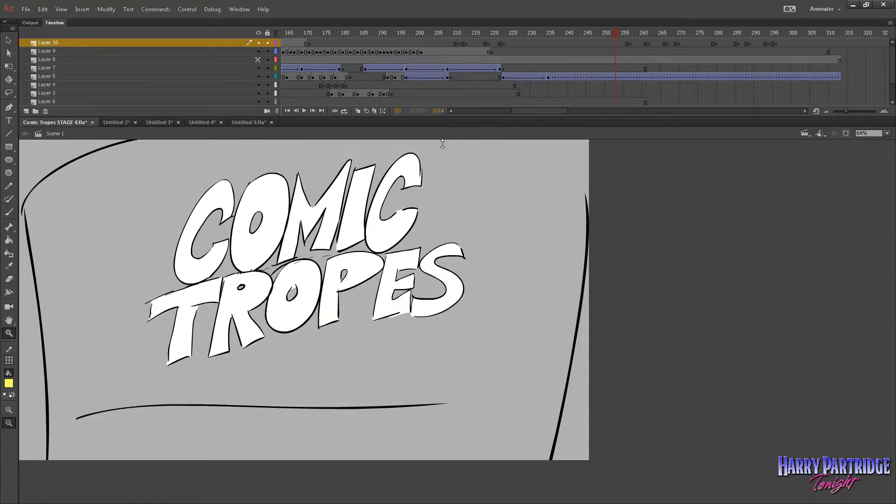
Enlarge the timeline to show all layers and select Layer 7's keyframe at frame 169, holding the sketched figure.
left_click_drag(452, 116, 440, 149)
left_click_drag(516, 145, 506, 143)
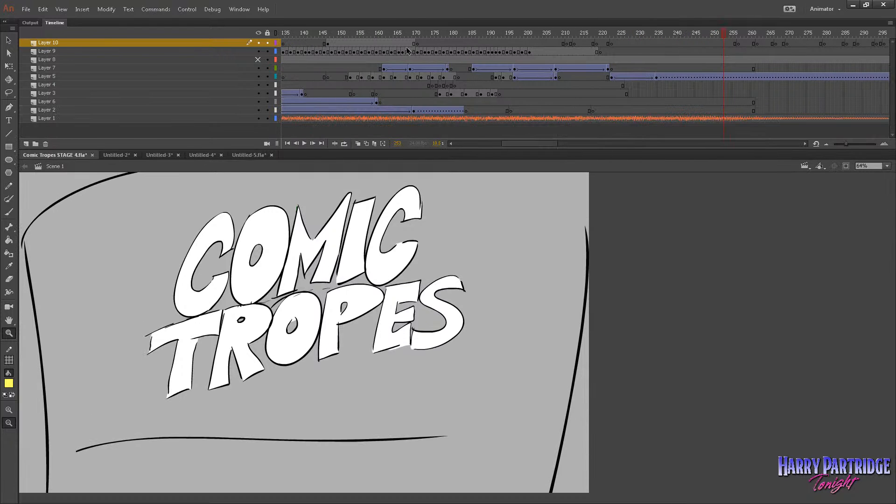
left_click(404, 45)
left_click(409, 76)
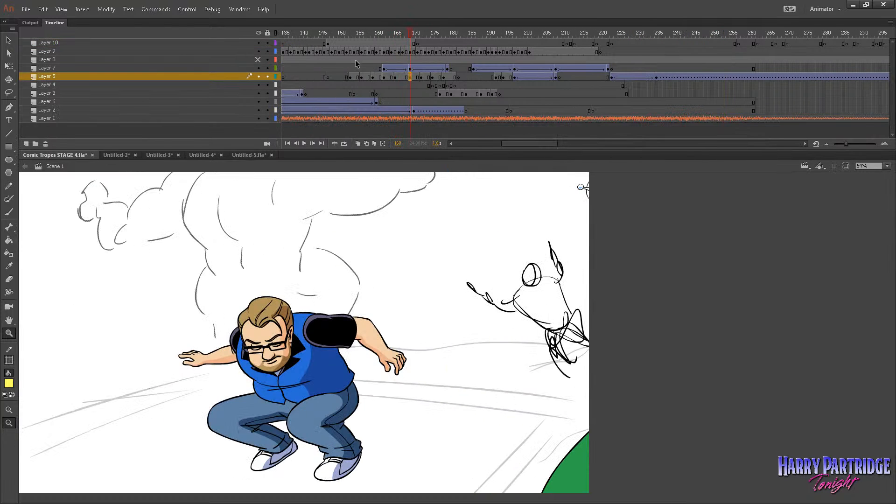
left_click(276, 67)
left_click(276, 67)
key("v")
left_click(411, 69)
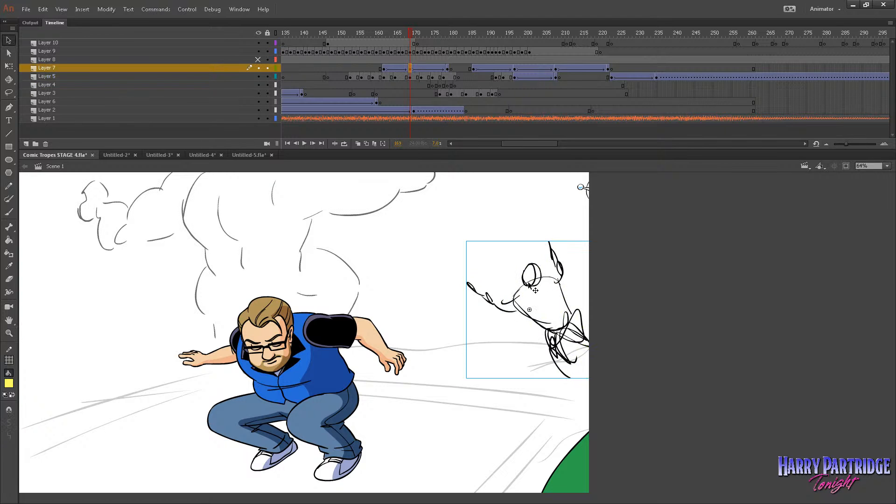
Paste the copied character frames inside the sketched figure's Tween 10 symbol and return to Scene 1.
double_click(529, 286)
right_click(284, 43)
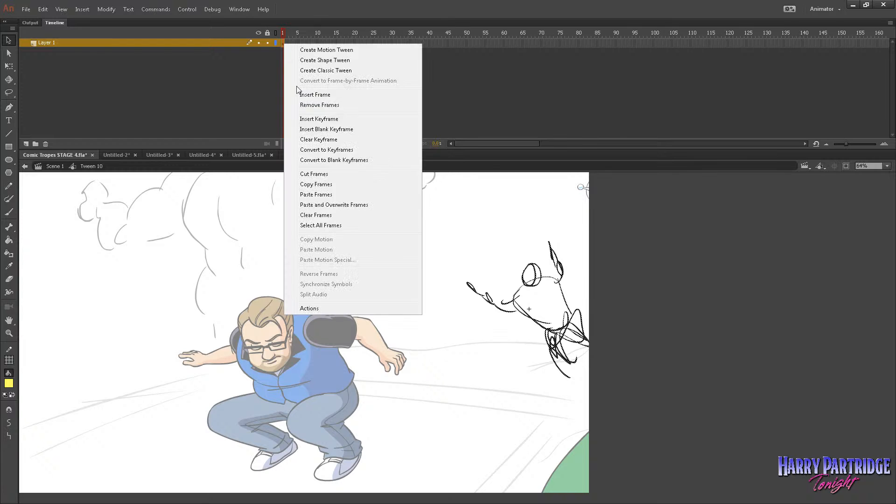
left_click(320, 194)
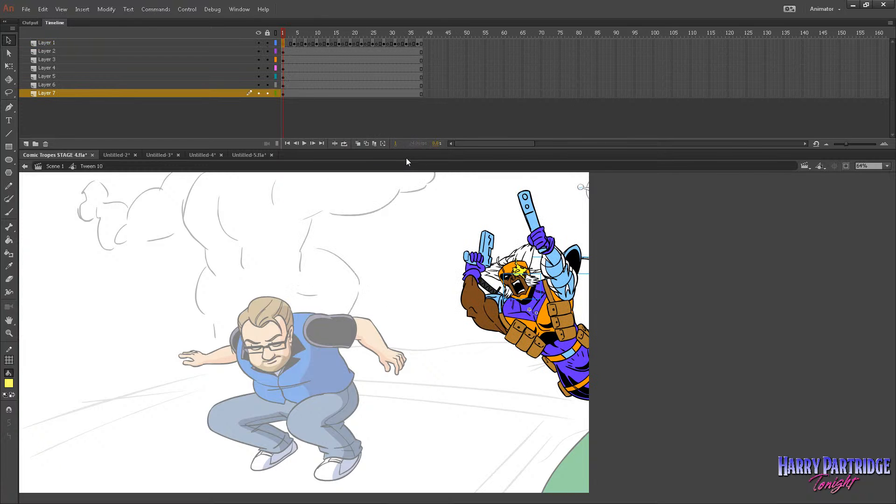
left_click(55, 166)
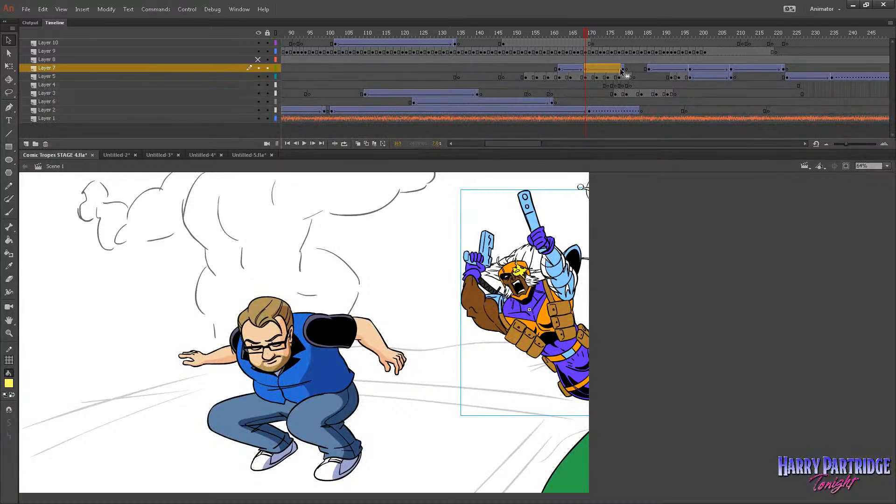
Select Layer 7's frames 162 to 179, then preview the scene from about frame 150.
left_click_drag(621, 70, 560, 70)
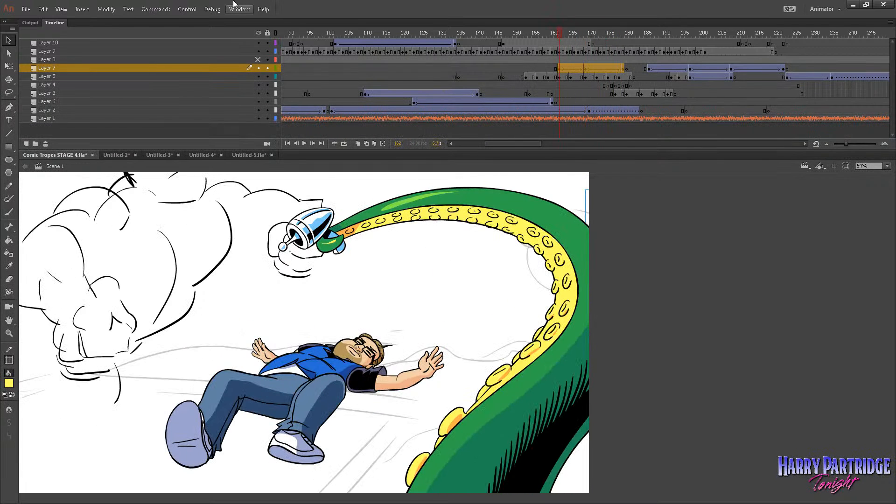
left_click(212, 12)
mouse_move(239, 10)
left_click(250, 63)
left_click(517, 43)
key("Return")
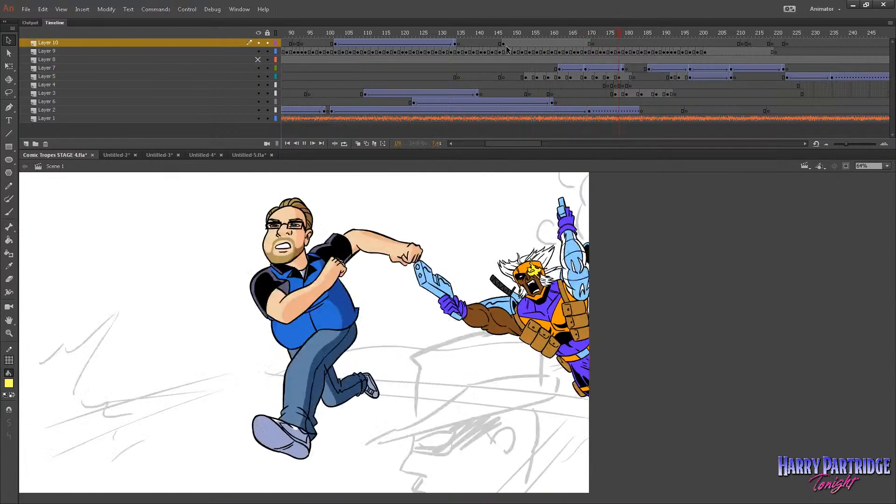
key("Return")
Move Layer 7's keyframe at frame 179 to frame 182.
mouse_move(567, 43)
left_mouse_down()
mouse_move(559, 46)
mouse_move(578, 38)
left_mouse_up()
left_click(558, 69)
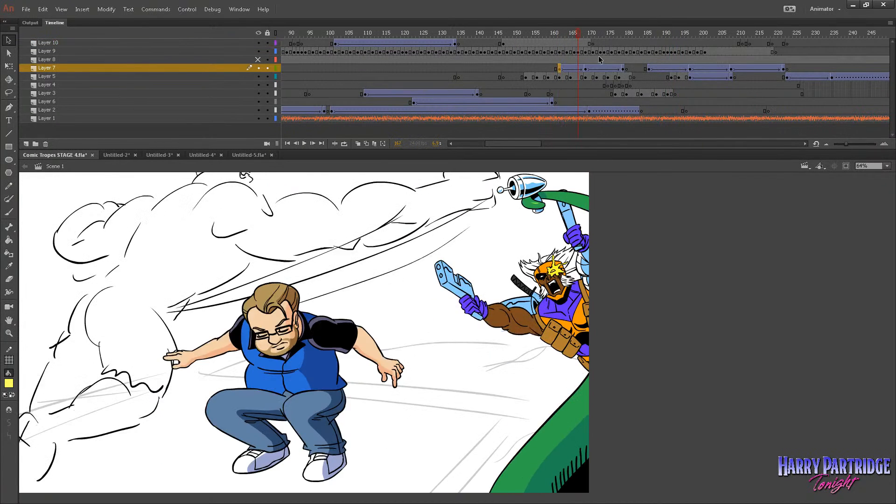
left_click(623, 69)
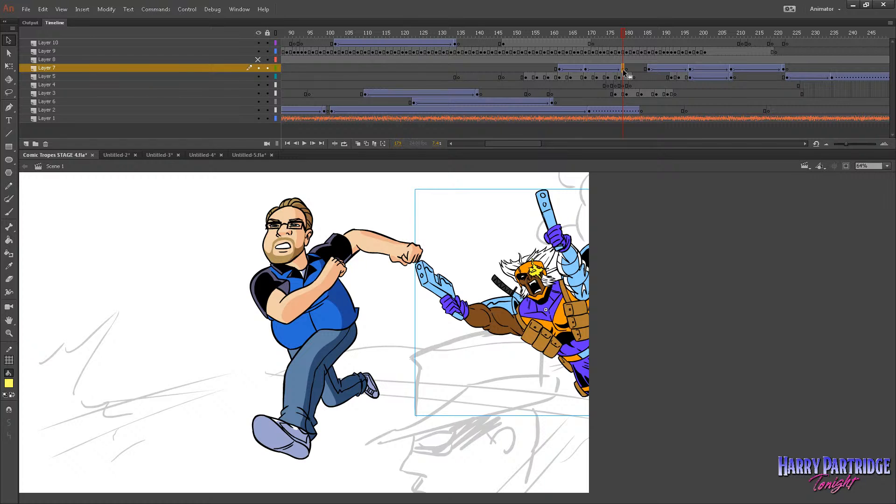
left_click_drag(630, 71, 634, 71)
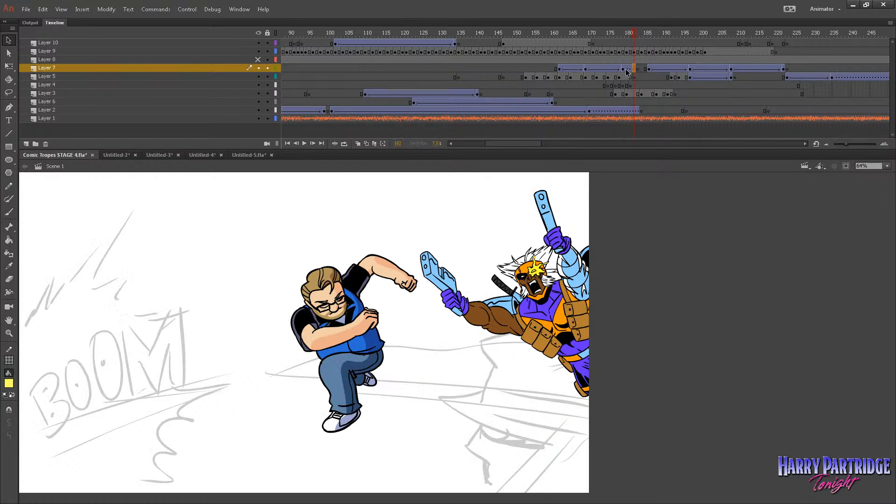
At frame 169 on Layer 7, move the gun-wielding figure left so it sits next to the crouching man.
left_click_drag(541, 49, 581, 64)
left_click(584, 67)
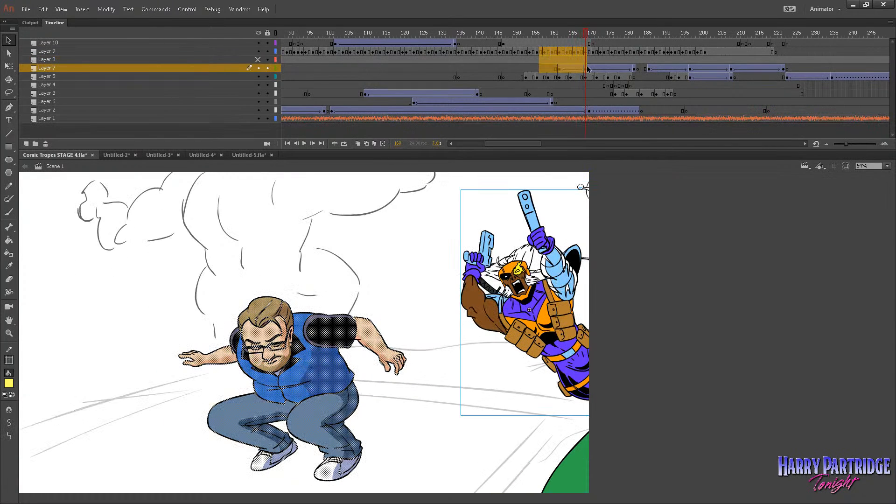
key("shift+Left")
key("shift+Left")
key("shift+Left")
key("shift+Left")
key("shift+Left")
key("shift+Left")
key("shift+Left")
key("shift+Left")
key("shift+Left")
key("shift+Left")
key("shift+Left")
key("shift+Left")
key("shift+Left")
key("shift+Left")
key("shift+Left")
key("shift+Left")
key("shift+Left")
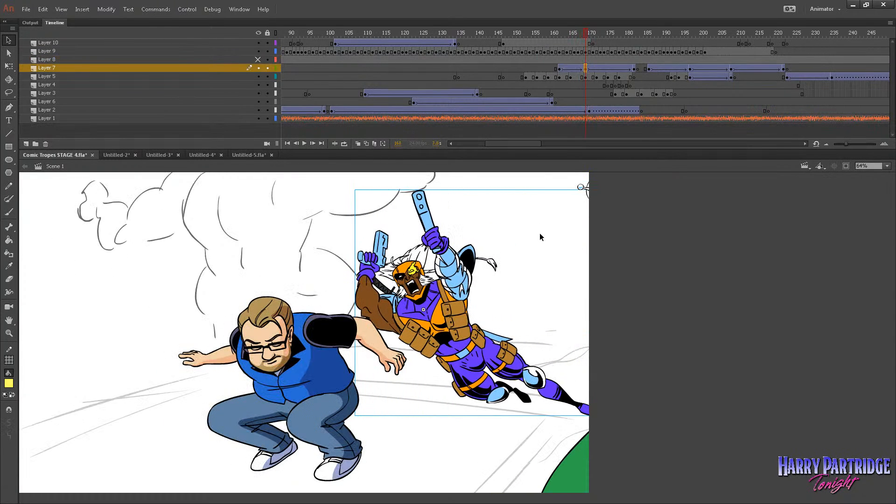
key("shift+Right")
key("shift+Left")
key("shift+Left")
key("shift+Left")
key("shift+Right")
key(".")
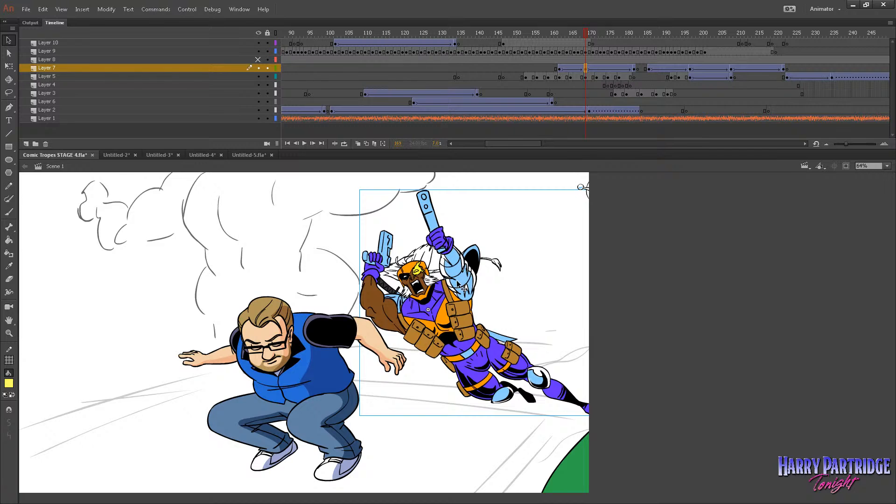
Scale the gun-wielding figure at frame 169 down to about three quarters with Free Transform and shift it slightly right.
right_click(463, 288)
mouse_move(486, 304)
left_click(373, 304)
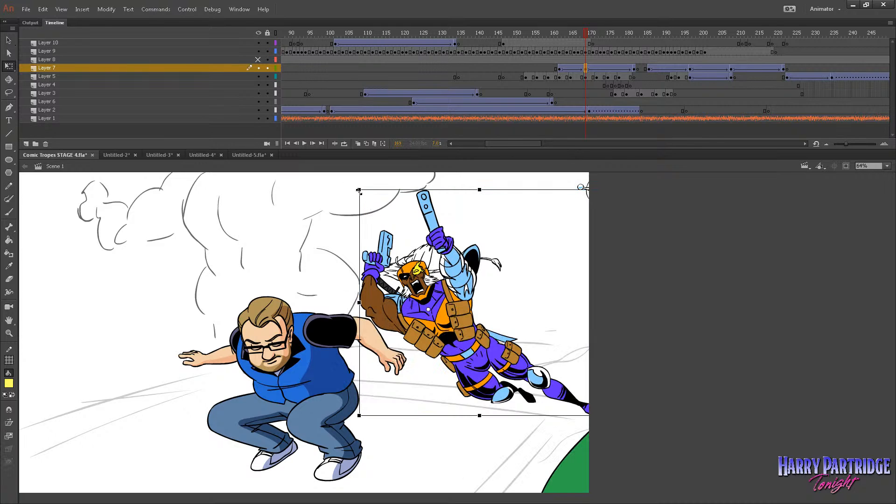
left_click_drag(358, 190, 376, 222)
left_click_drag(424, 303, 459, 304)
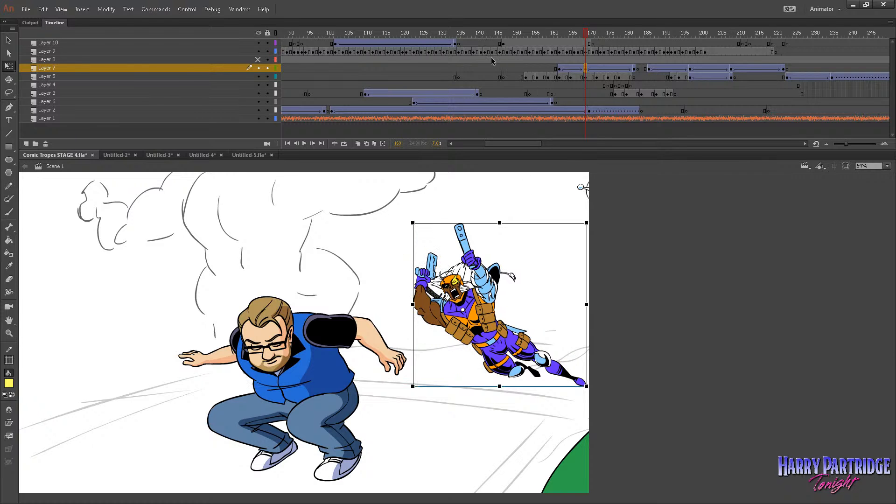
Copy Layer 7's keyframe at frame 169 and paste it over the keyframe at frame 162.
left_click_drag(515, 46, 590, 66)
left_click(559, 69)
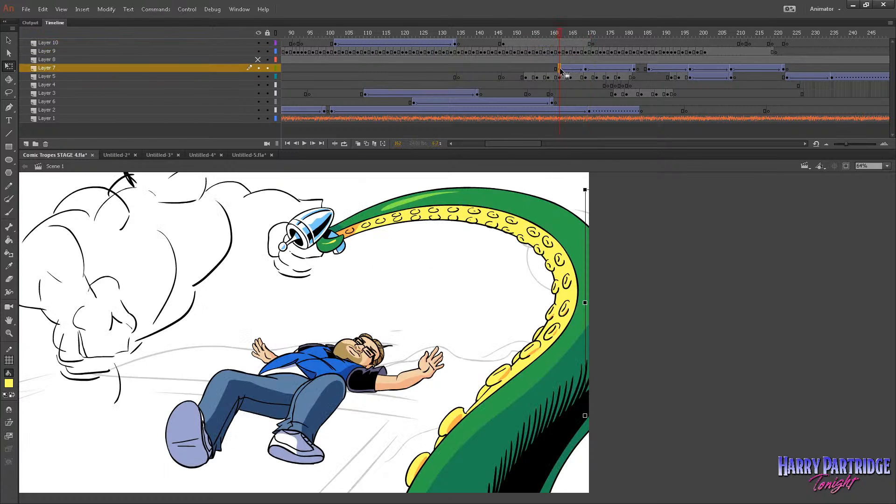
right_click(584, 70)
key("Escape")
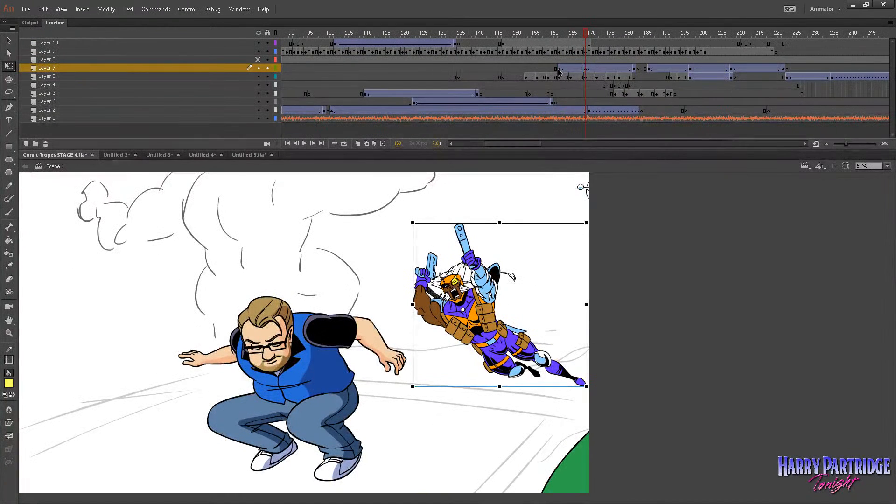
right_click(559, 70)
left_click(583, 222)
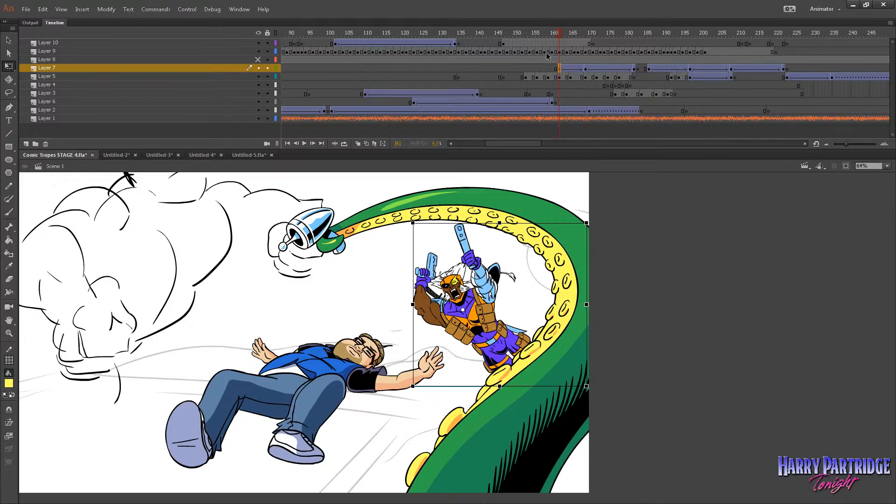
Copy Layer 7's keyframe at frame 169 and paste it over the keyframe at frame 182.
right_click(587, 71)
left_click(620, 212)
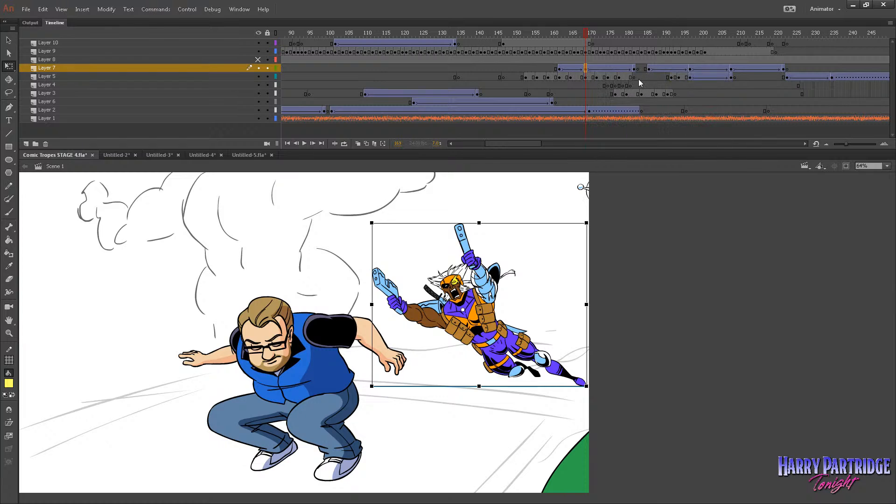
left_click(634, 70)
right_click(634, 71)
left_click(655, 220)
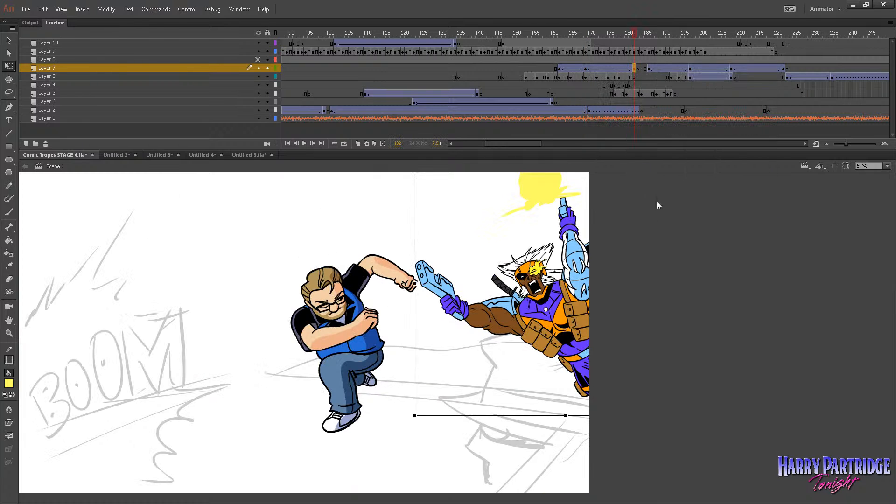
Move the figure at frame 162 right so it is partly behind the tentacle, and play back the animation.
left_click(548, 50)
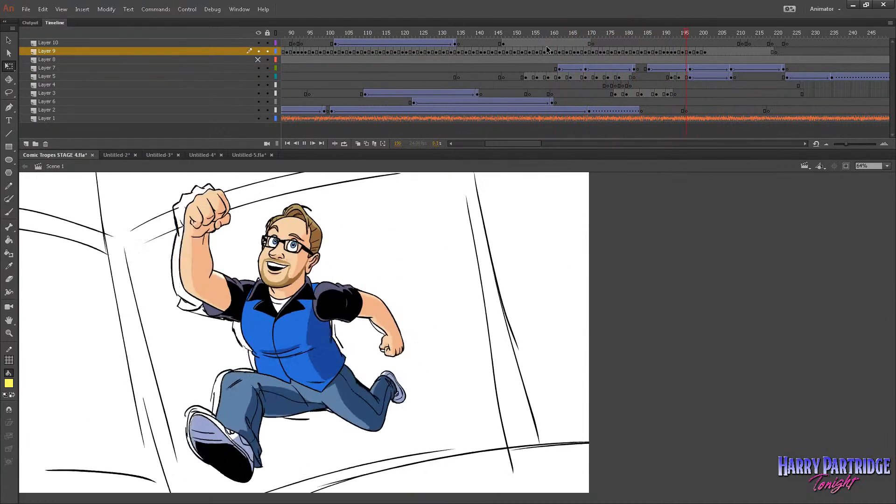
key("Return")
left_click(561, 69)
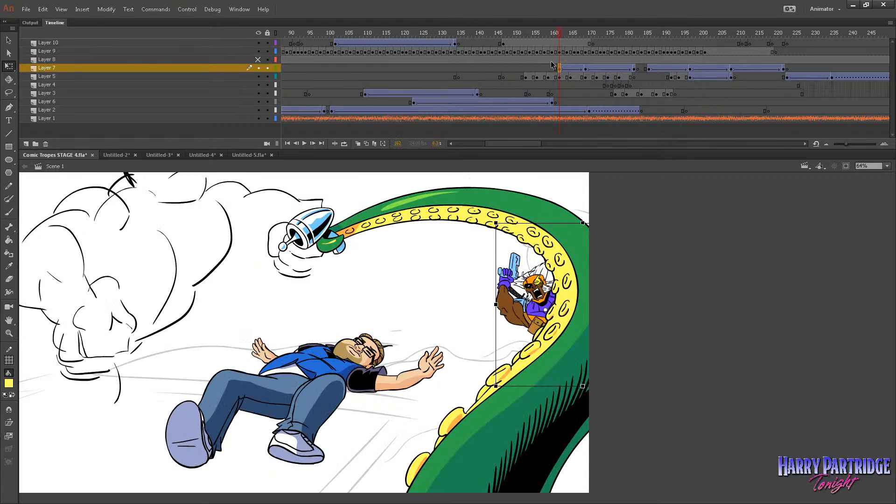
left_click(527, 60)
key("Return")
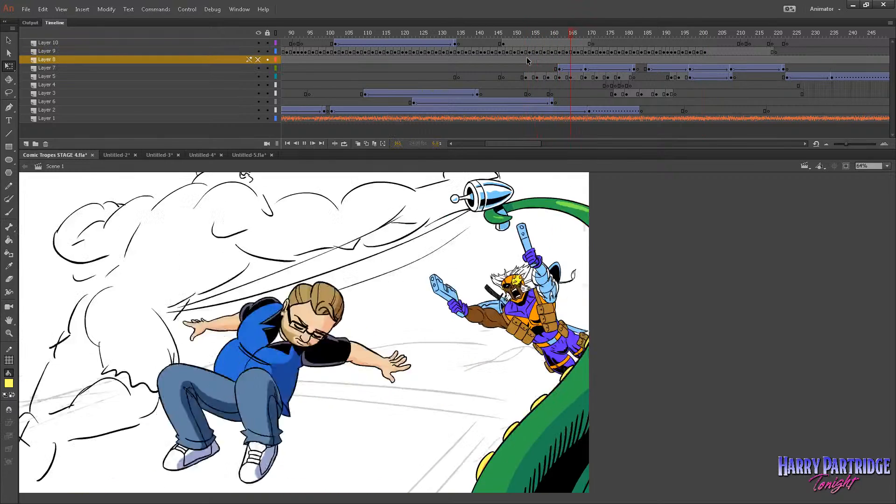
key("Return")
Move the figure at frame 182 right until only its gun hand remains on the stage, and play back the animation.
left_click(634, 70)
key("shift+Right")
key("shift+Right")
key("shift+Right")
key("shift+Right")
key("shift+Right")
key("shift+Right")
key("shift+Right")
key("shift+Right")
key("shift+Right")
key("shift+Right")
key("shift+Right")
key("shift+Right")
key("shift+Right")
key("shift+Right")
key("shift+Right")
key("shift+Right")
key("shift+Right")
key("shift+Right")
key("shift+Right")
key("shift+Right")
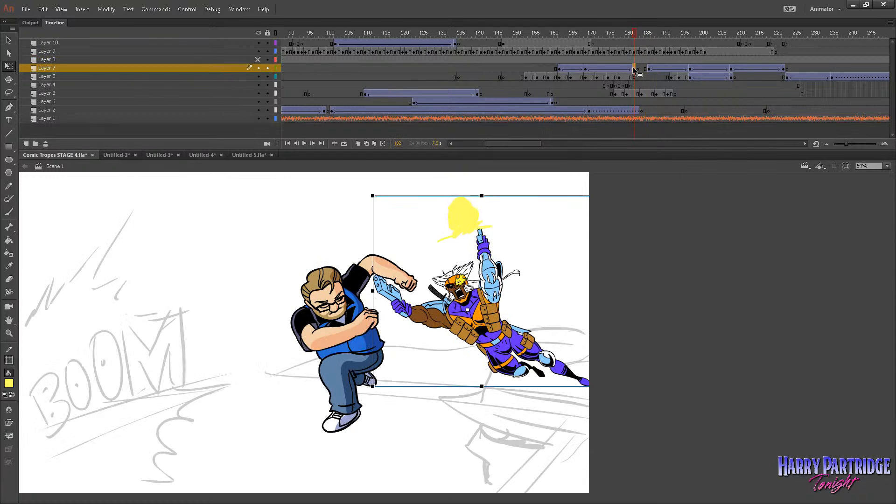
key("shift+Right")
key("shift+Right")
key("shift+Right")
key("shift+Right")
key("shift+Right")
key("shift+Right")
key("shift+Right")
key("shift+Right")
key("shift+Right")
key("shift+Right")
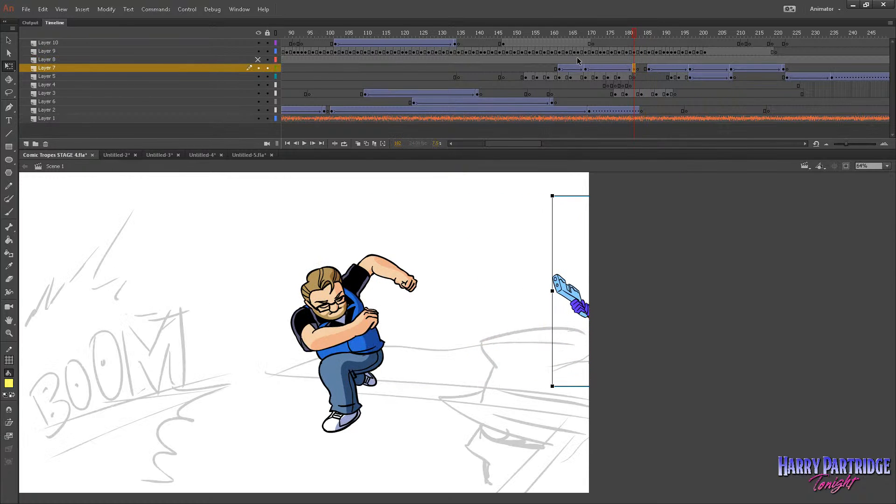
left_click(539, 52)
key("Return")
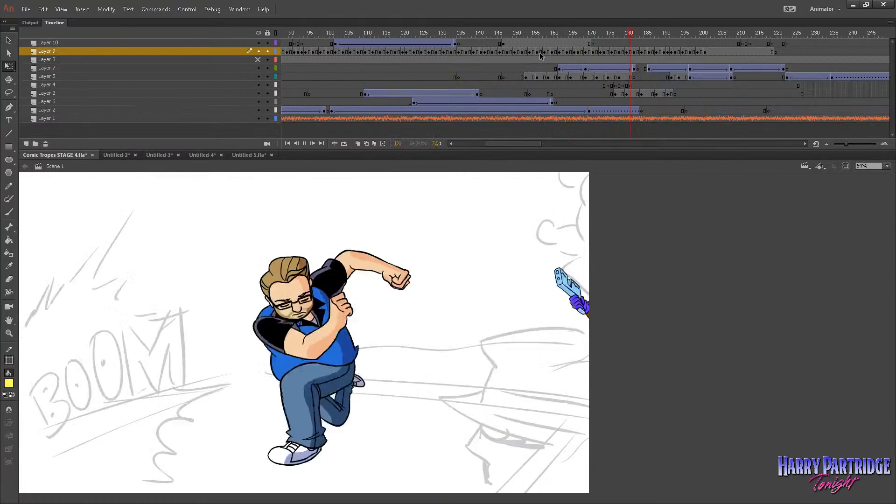
Mute the sounds and replay the flying figure's animation, starting from about frame 148.
left_click(186, 9)
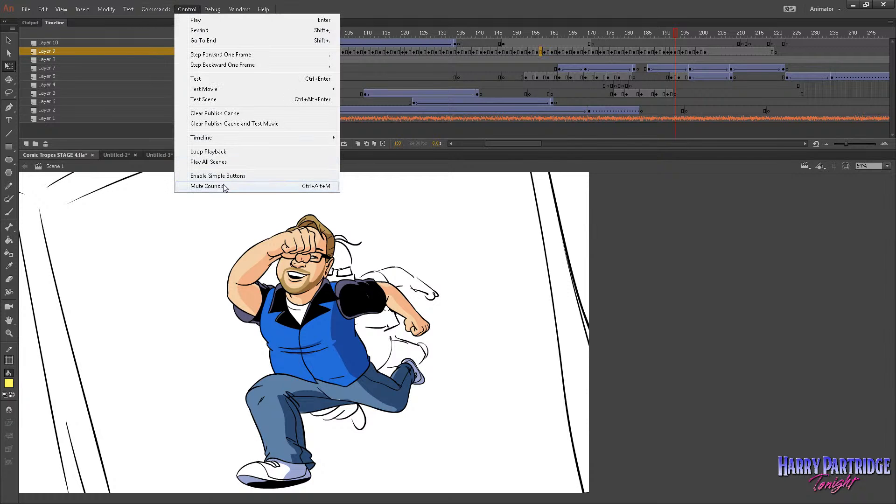
left_click(207, 186)
left_click(530, 52)
key("Return")
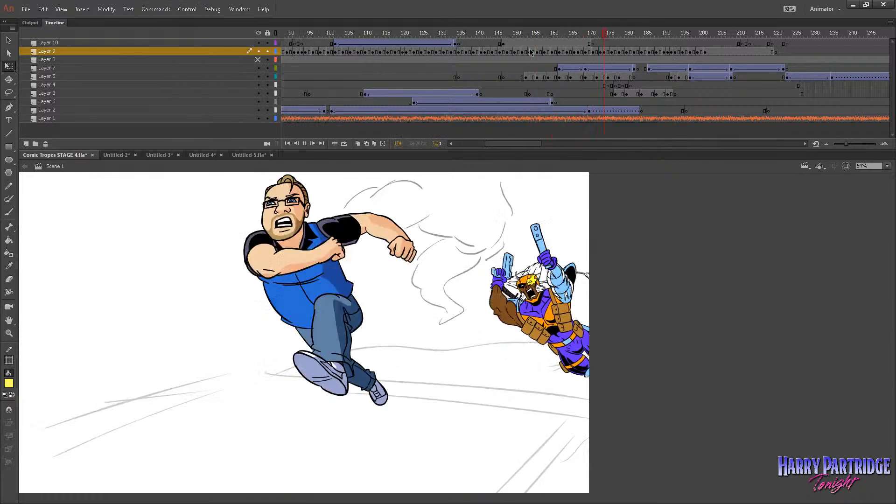
key("Return")
left_click(510, 43)
key("Return")
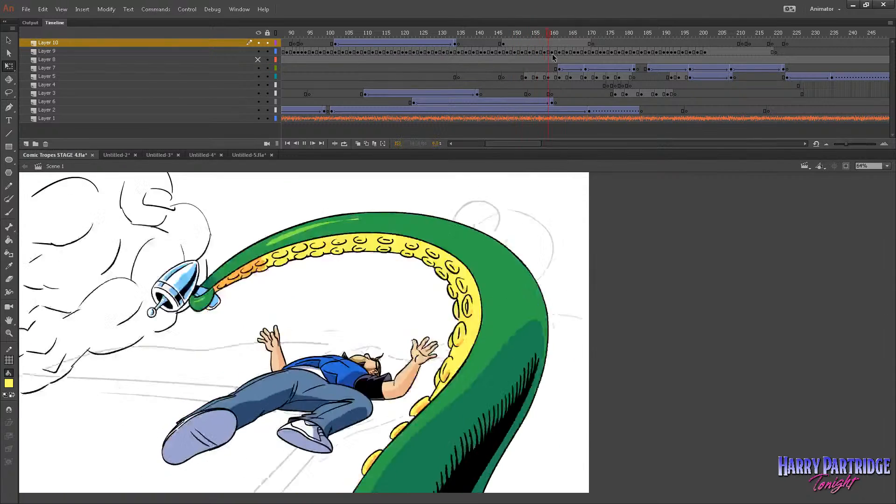
key("Return")
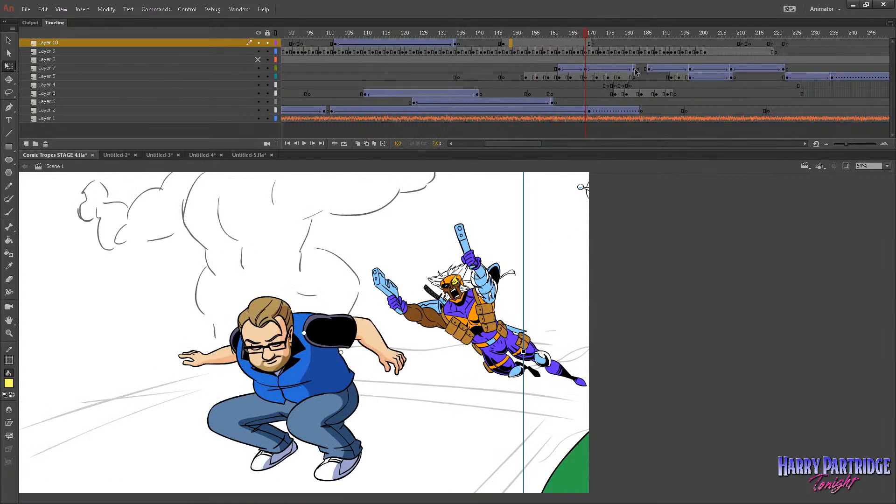
Flip the figure at frame 182 horizontally and move it left, back onto the stage next to the running man.
left_click(632, 69)
left_click(106, 9)
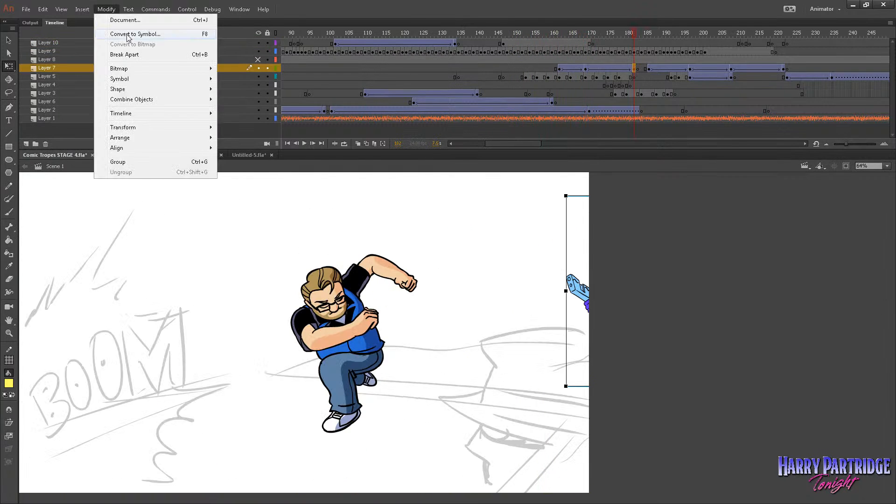
mouse_move(178, 132)
left_click(280, 226)
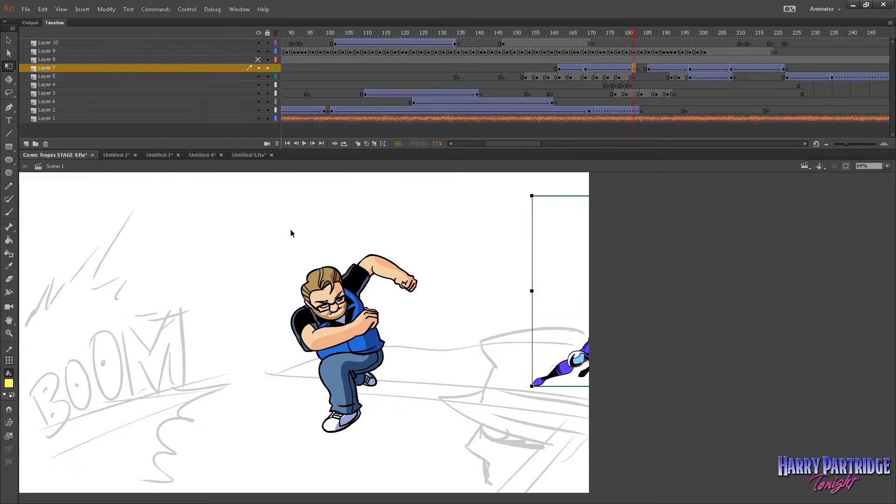
key("shift+Left")
key("shift+Left")
key("shift+Left")
key("shift+Left")
key("shift+Left")
key("shift+Left")
key("shift+Left")
key("shift+Left")
key("shift+Left")
key("shift+Left")
key("shift+Left")
key("shift+Left")
key("shift+Left")
key("shift+Left")
key("shift+Left")
key("shift+Left")
key("shift+Left")
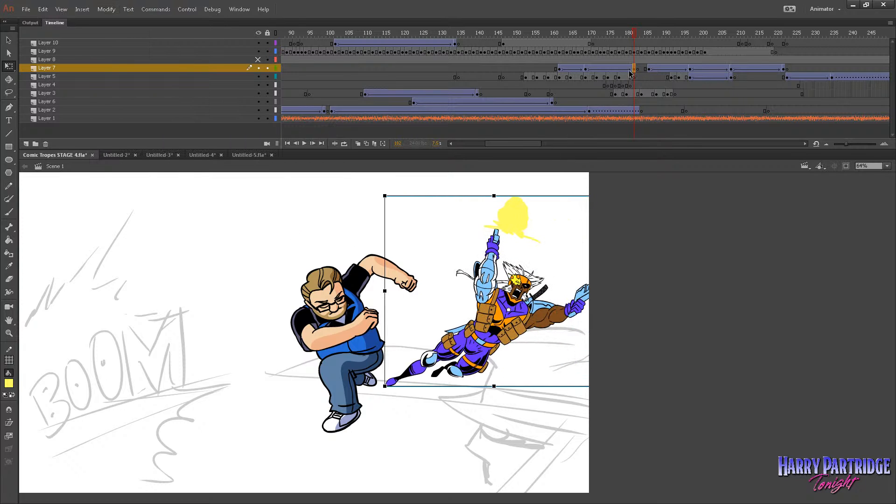
Clear the old tween from frame 169 on Layer 7 and transfer the flipped figure from frame 182 to frame 162.
left_click_drag(630, 74, 587, 73)
mouse_move(587, 72)
left_mouse_down()
mouse_move(635, 75)
mouse_move(594, 82)
mouse_move(620, 83)
mouse_move(586, 70)
left_mouse_up()
right_click(587, 70)
left_click(601, 198)
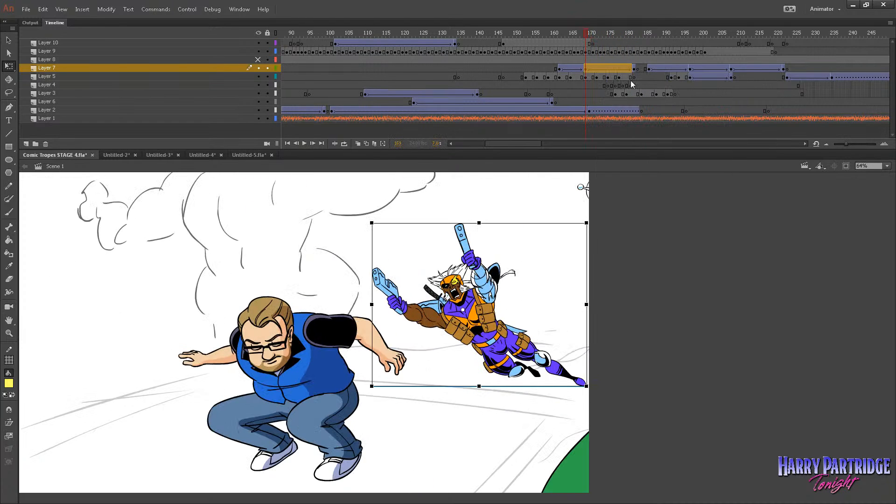
right_click(634, 70)
left_click(665, 210)
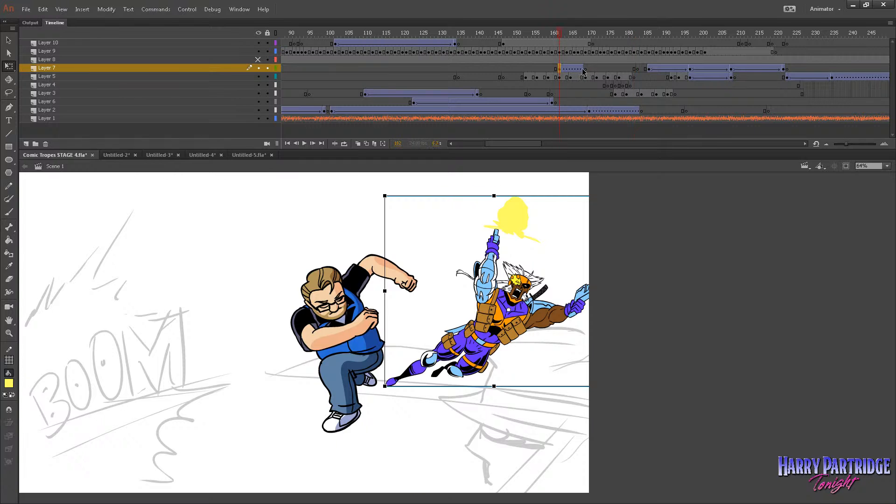
Extend the figure's tween from frame 162 to about frame 179 on Layer 7 and insert a keyframe at its end.
left_click_drag(583, 70, 625, 71)
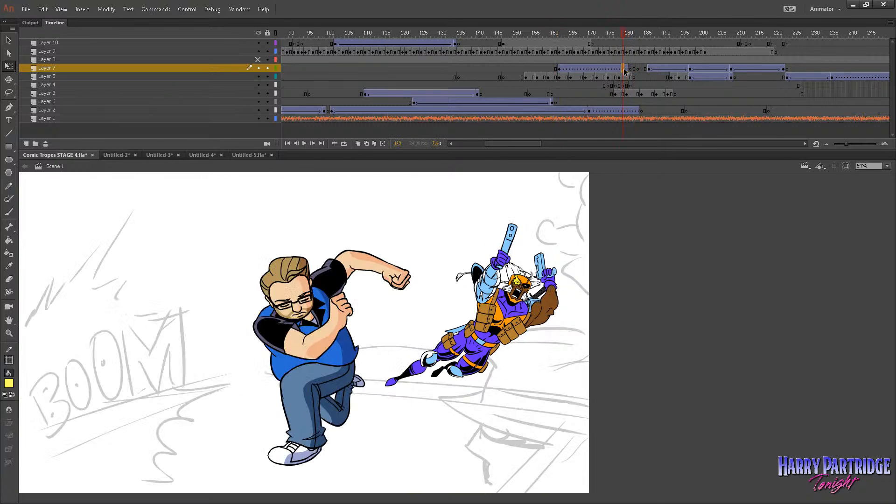
right_click(625, 70)
left_click(660, 146)
Move the figure at frame 162 left until its legs are partly behind the lying man's head and arm.
left_click(562, 69)
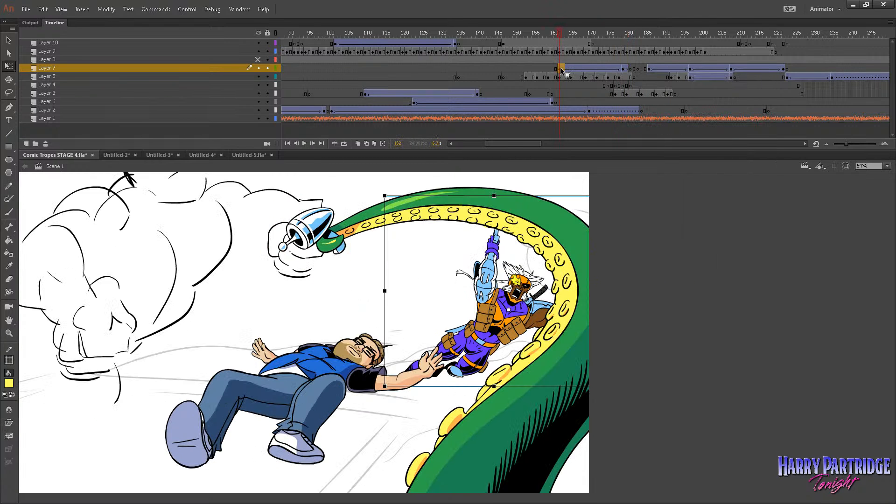
key("shift+Left")
key("shift+Left")
key("shift+Left")
key("shift+Left")
key("shift+Left")
key("shift+Left")
key("shift+Left")
key("shift+Left")
key("shift+Left")
key("shift+Left")
key("shift+Left")
key("shift+Left")
key("shift+Left")
key("shift+Left")
key("shift+Left")
key("shift+Left")
key("shift+Left")
key("shift+Left")
key("shift+Left")
key("shift+Left")
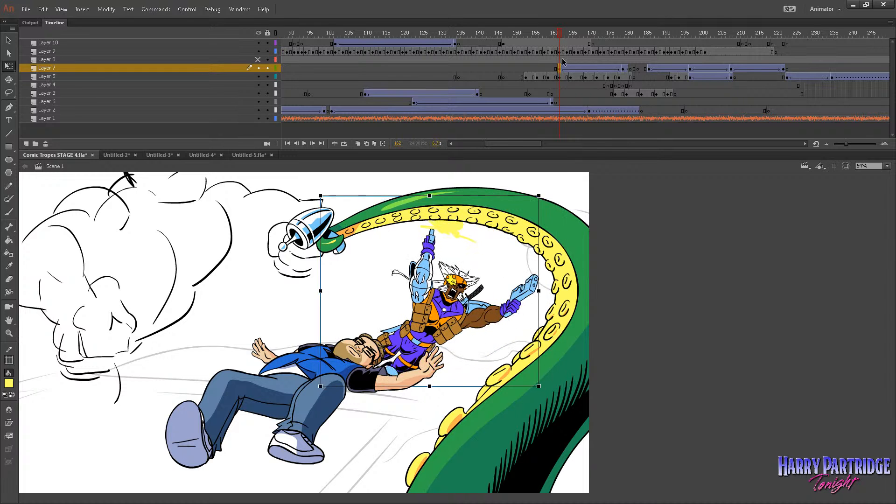
Start the figure's tween earlier, at frame 144, and move the figure there left until it is off the stage.
mouse_move(537, 35)
left_mouse_down()
mouse_move(477, 51)
mouse_move(496, 57)
left_mouse_up()
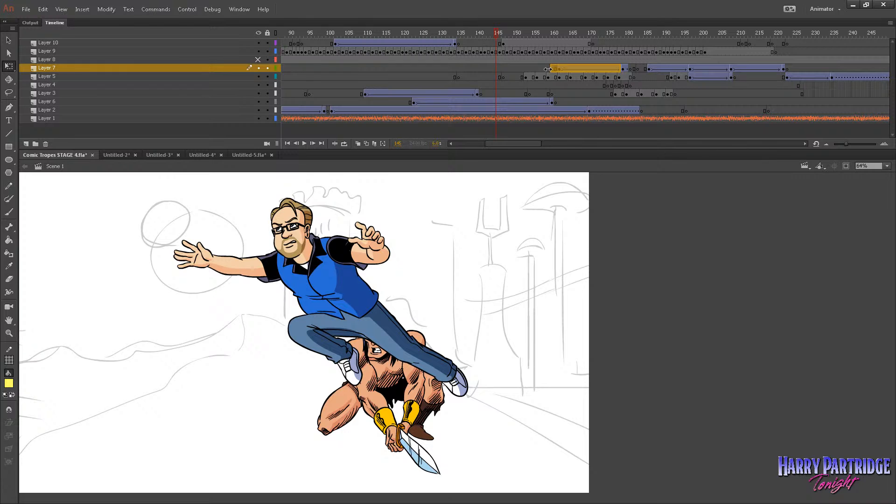
left_click(492, 69)
key("shift+Left")
key("shift+Left")
key("shift+Left")
key("shift+Left")
key("shift+Left")
key("shift+Left")
key("shift+Left")
key("shift+Left")
key("shift+Left")
key("shift+Left")
key("shift+Left")
key("shift+Left")
key("shift+Left")
key("shift+Left")
key("shift+Left")
key("shift+Left")
key("shift+Left")
key("shift+Left")
key("shift+Left")
key("shift+Left")
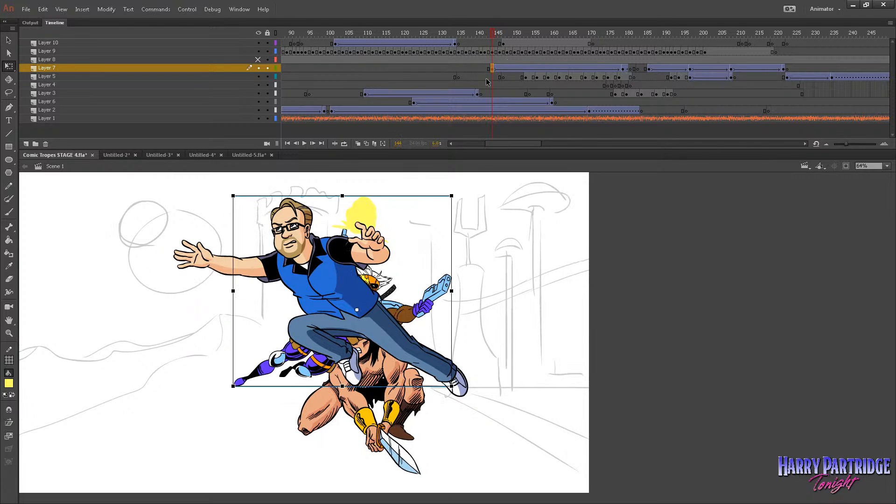
key("shift+Left")
key("shift+Left")
key("shift+Left")
key("shift+Left")
key("shift+Left")
key("shift+Left")
key("shift+Left")
key("shift+Left")
key("shift+Left")
key("shift+Left")
key("shift+Left")
key("shift+Left")
key("shift+Left")
key("shift+Left")
key("shift+Left")
key("shift+Left")
key("shift+Left")
key("shift+Left")
key("shift+Left")
key("shift+Left")
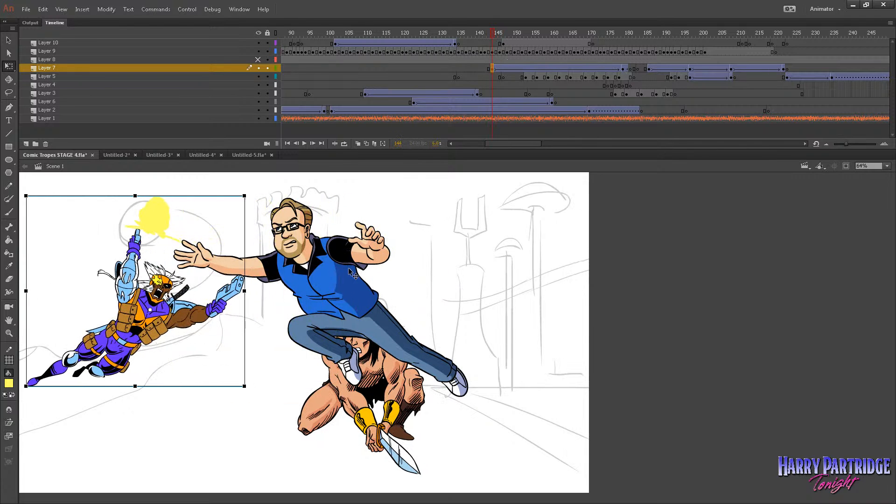
key("shift+Left")
key("shift+Left")
key("shift+Left")
key("shift+Left")
key("shift+Left")
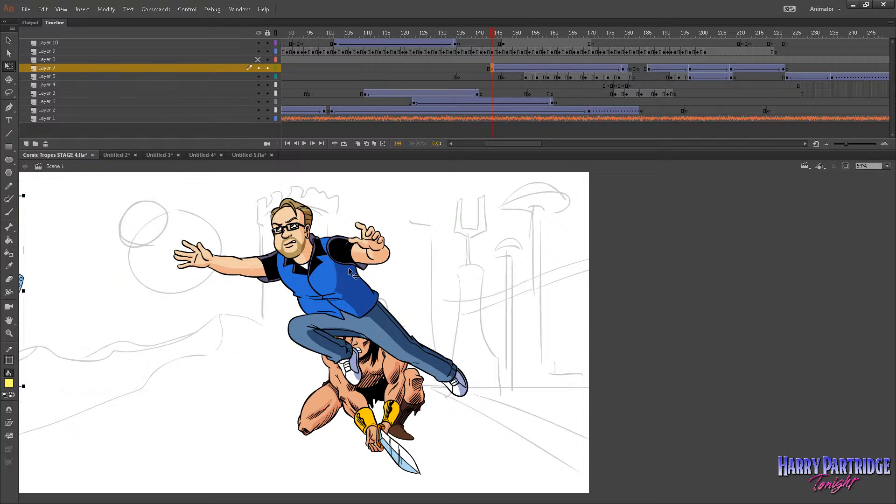
Shorten the figure's tween on Layer 7 so that its end keyframe sits at about frame 167.
left_click_drag(493, 36, 634, 60)
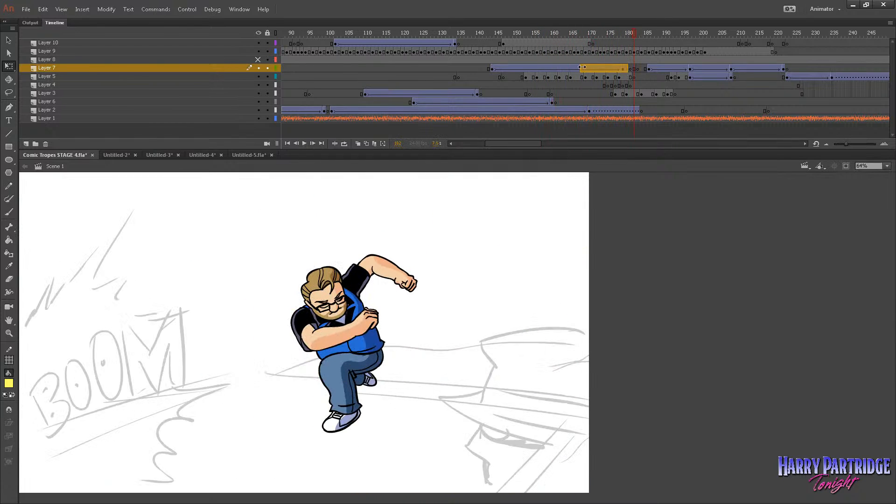
left_click(582, 68)
left_click_drag(628, 69, 578, 69)
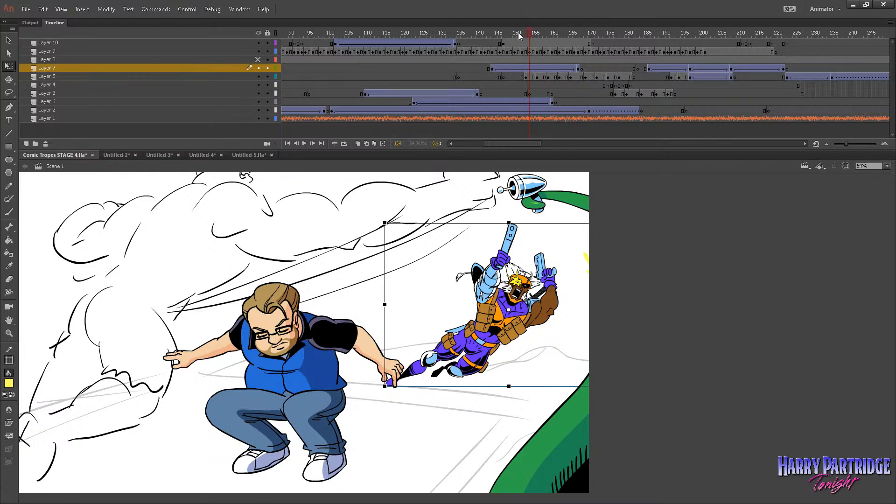
Play back the figure's flight from about frame 139, and replay the scene from about frame 88.
left_click_drag(521, 34, 474, 33)
key("Return")
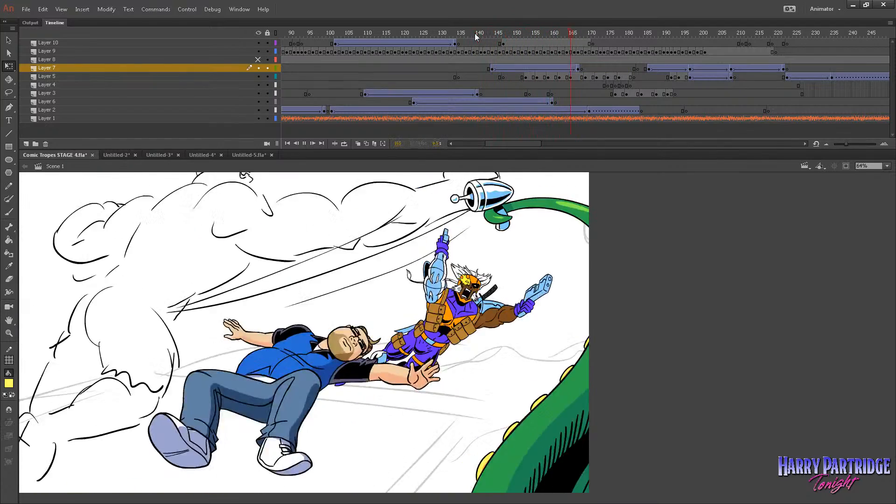
left_click(497, 33)
mouse_move(498, 32)
left_mouse_down()
mouse_move(559, 45)
mouse_move(497, 41)
mouse_move(523, 44)
mouse_move(513, 41)
left_mouse_up()
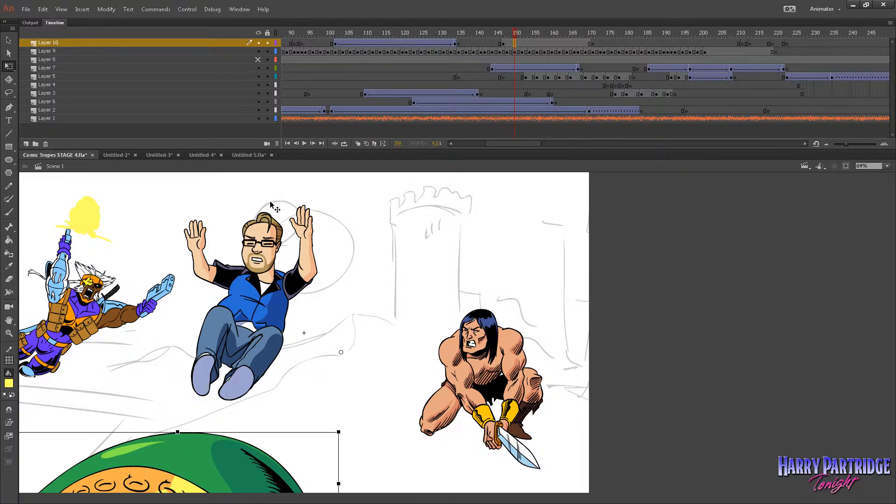
left_click_drag(418, 41, 284, 41)
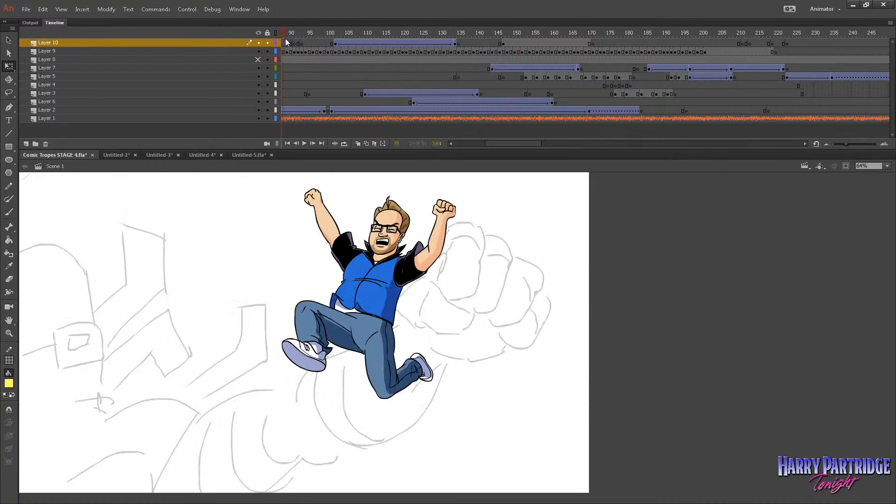
key("Return")
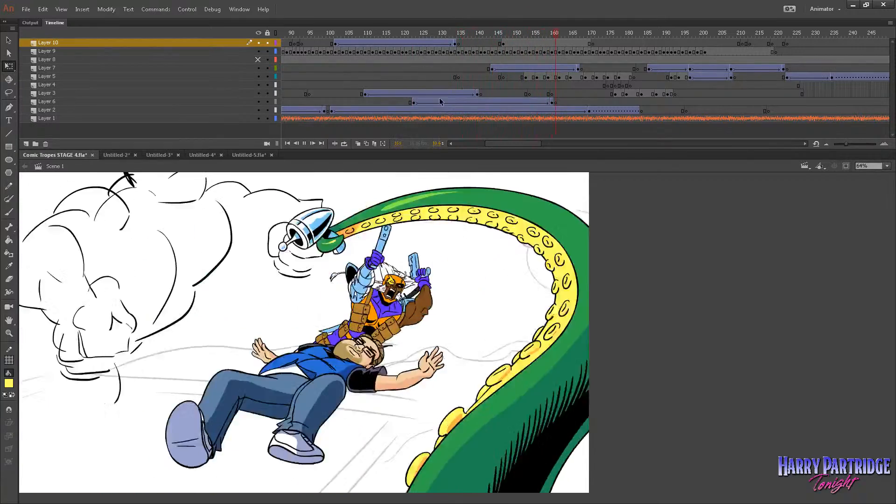
key("Return")
Open the flying figure's symbol at frame 167 of Layer 7 and cut all frames on its seven layers.
left_click_drag(502, 38, 574, 66)
left_click(575, 67)
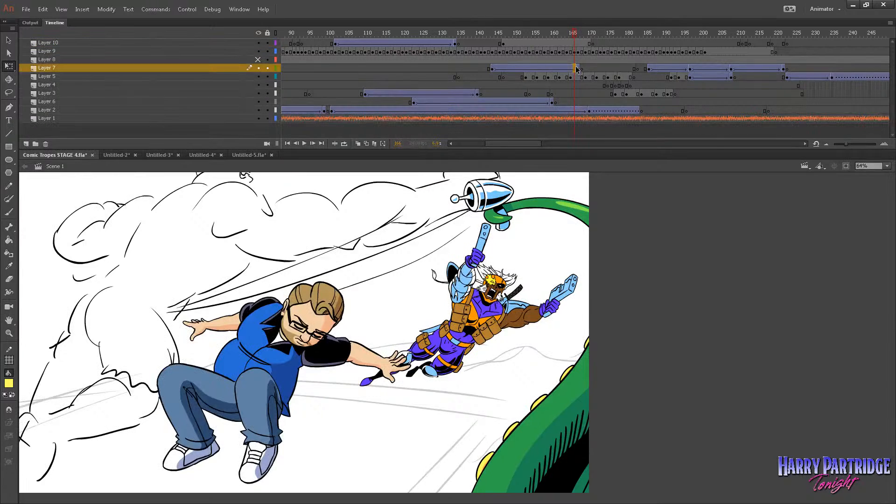
left_click(578, 69)
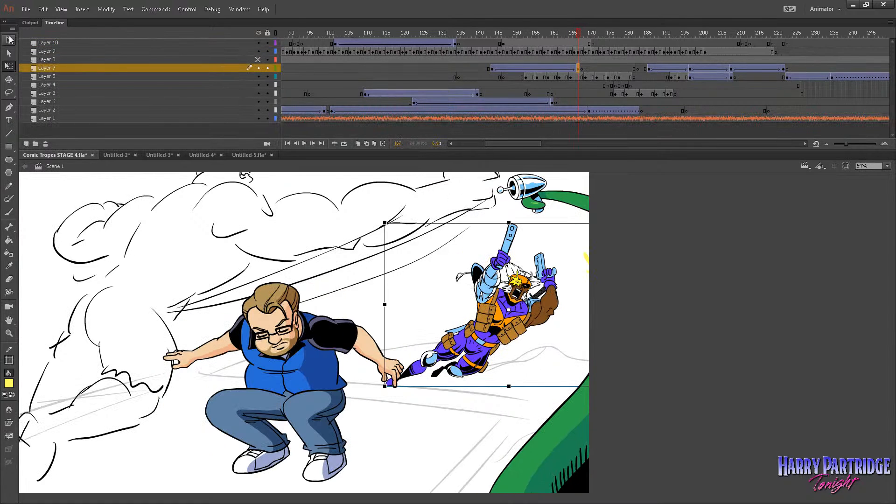
left_click(9, 39)
double_click(497, 292)
left_click(420, 44)
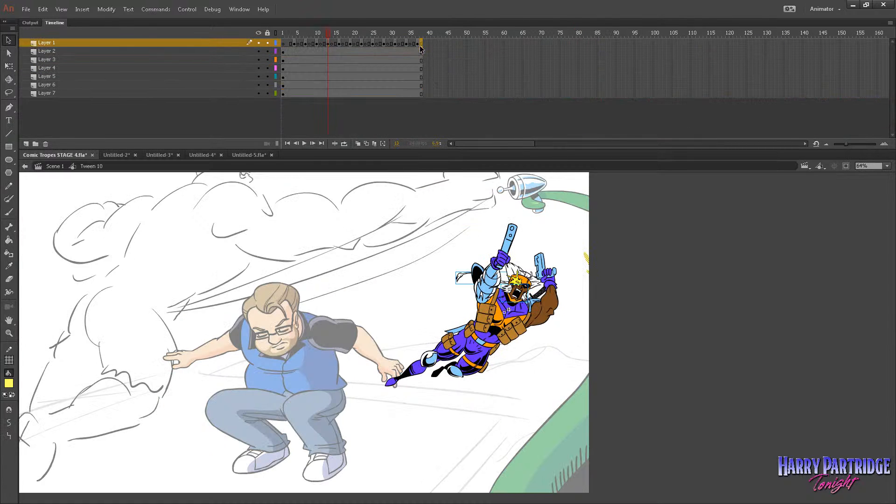
left_click_drag(420, 44, 260, 102)
right_click(299, 73)
left_click(331, 205)
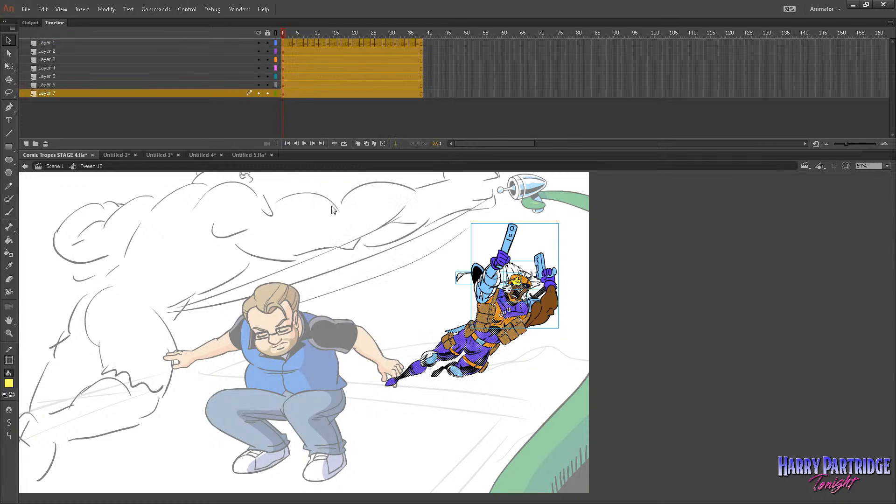
Brush a yellow placeholder cross on a new layer above Layer 7 and apply a classic tween to it.
left_click(26, 145)
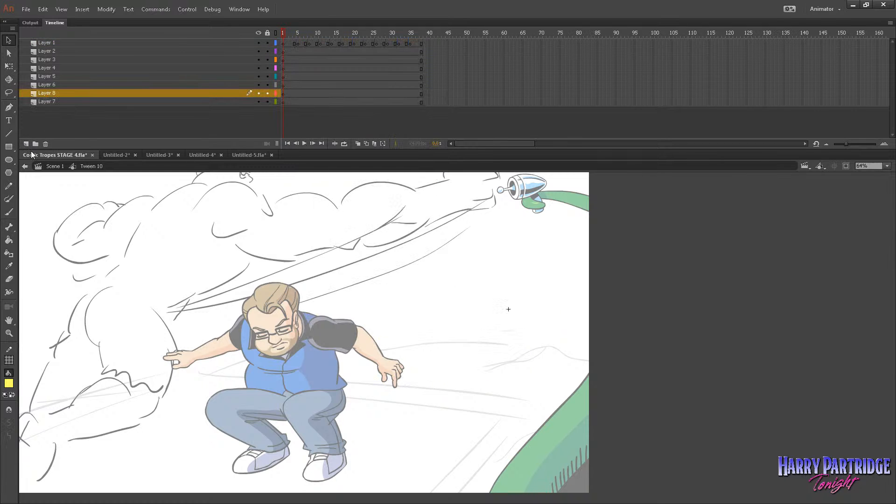
left_click_drag(313, 247, 365, 234)
left_click_drag(325, 229, 349, 266)
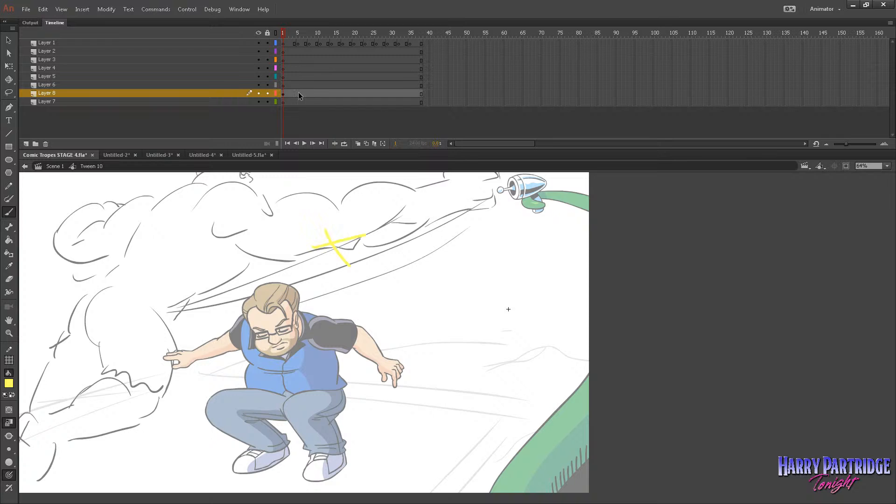
right_click(299, 95)
left_click(328, 121)
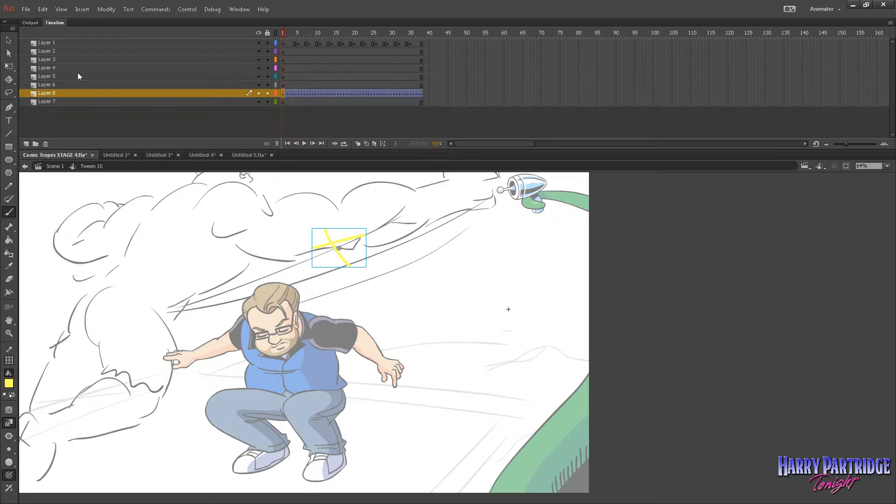
Replace the cross inside its new symbol with the figure's cut frames and return to the parent symbol.
double_click(330, 243)
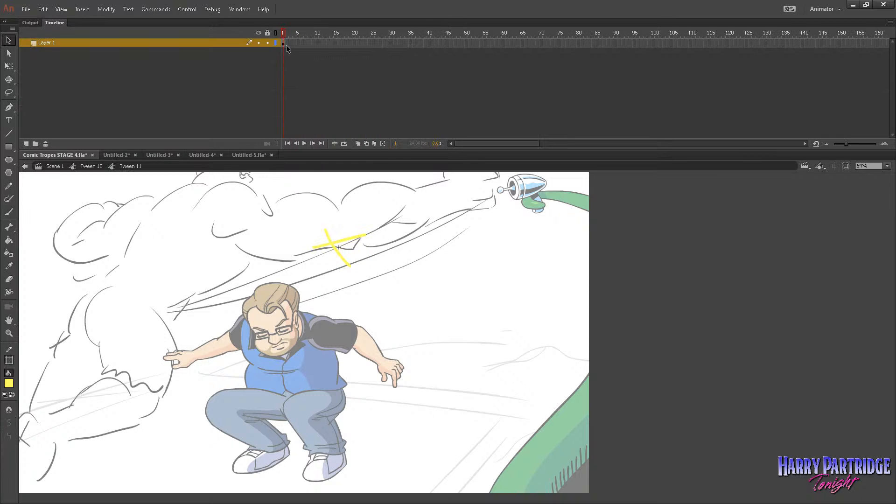
right_click(283, 43)
left_click(281, 43)
right_click(282, 43)
left_click(313, 195)
left_click(91, 166)
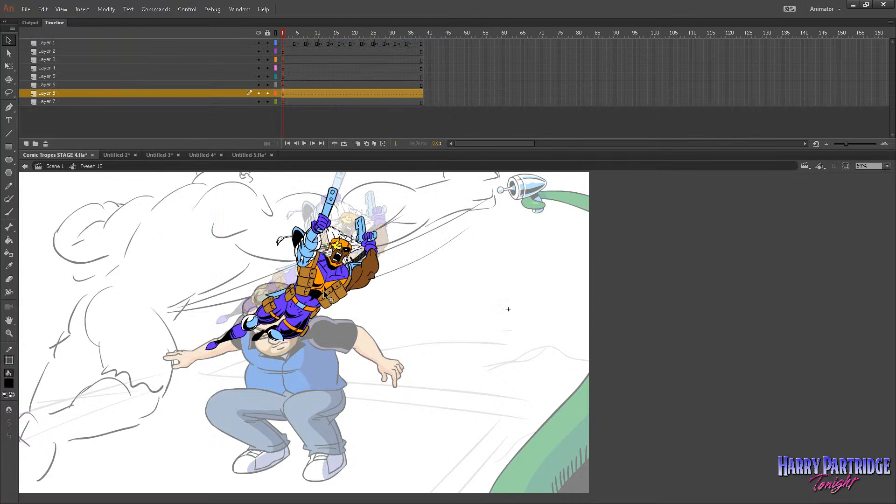
Move the nested figure over the crouching man and rotate it slightly counterclockwise about its trailing foot.
right_click(320, 326)
mouse_move(355, 306)
left_click(301, 306)
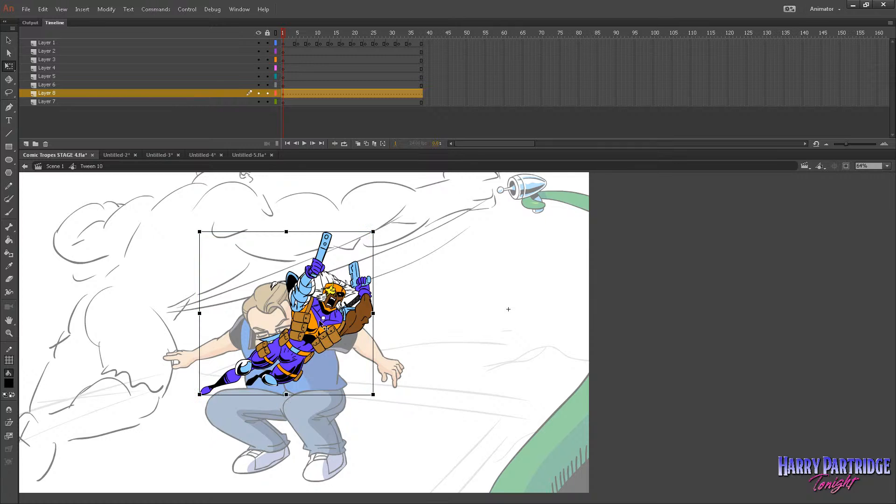
left_click_drag(375, 232, 328, 219)
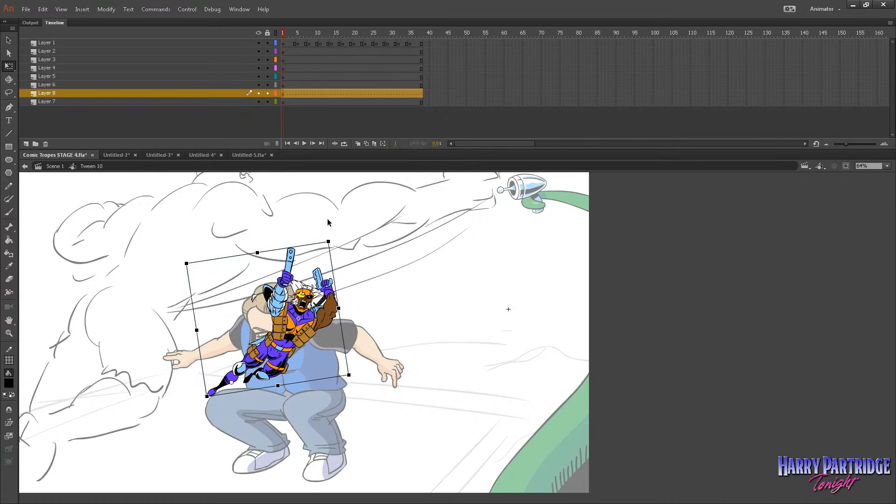
Insert a keyframe at frame 12 of Layer 8, with the figure rotated clockwise and moved up and right, and play it back.
right_click(325, 94)
left_click(362, 165)
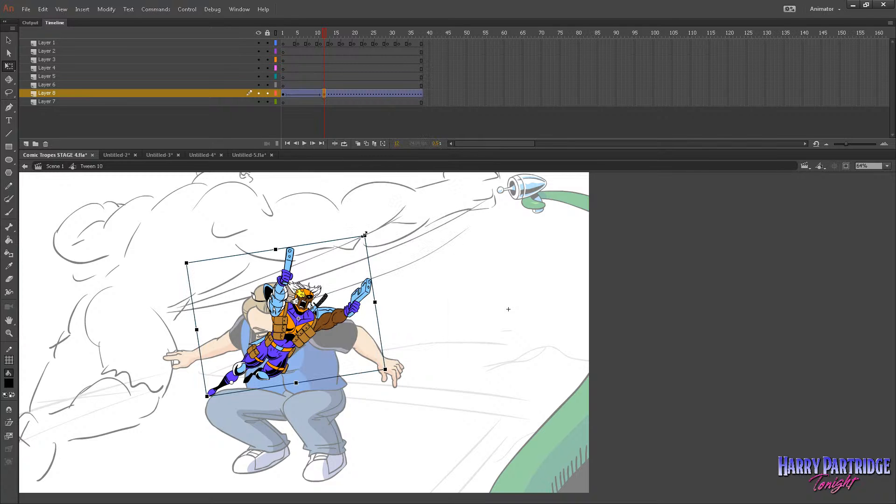
left_click_drag(364, 235, 437, 244)
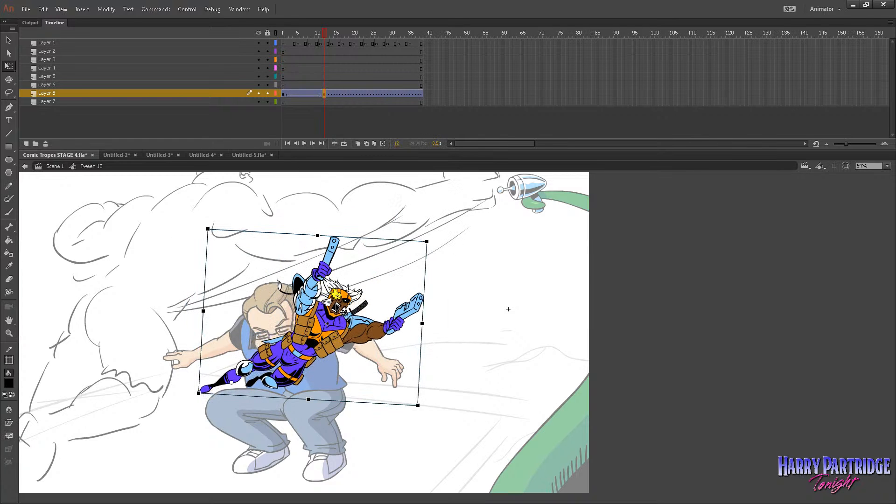
left_click_drag(344, 311, 398, 269)
left_click_drag(291, 45, 277, 59)
key("Return")
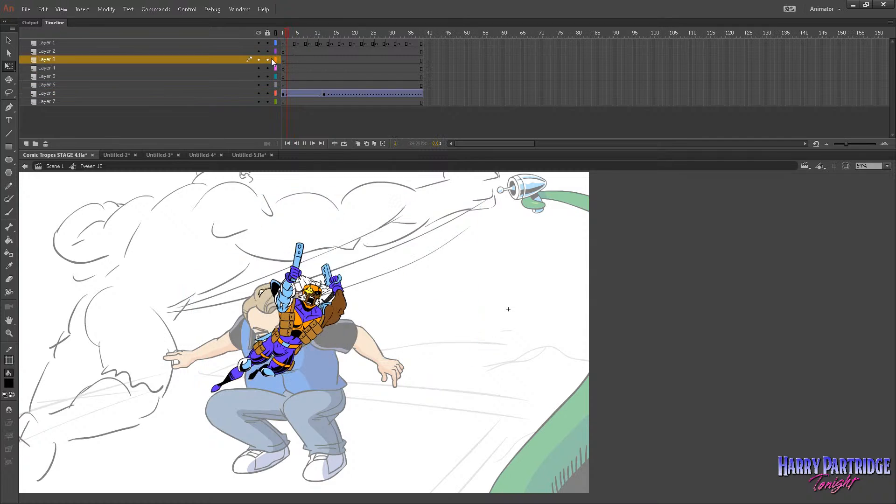
Insert a keyframe at frame 24 of Layer 8, with the figure rotated to dive toward the lower right near the stage's edge, and play it back.
right_click(369, 94)
left_click(400, 169)
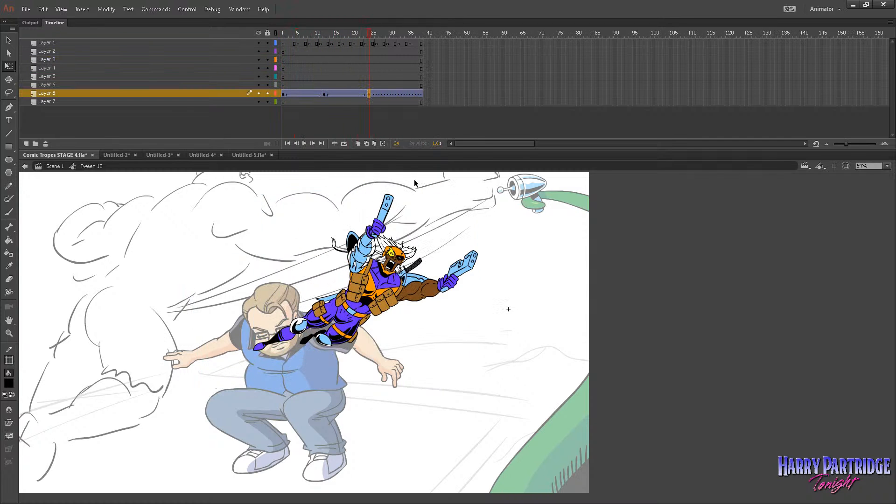
left_click_drag(487, 206, 491, 430)
left_click_drag(411, 391, 540, 347)
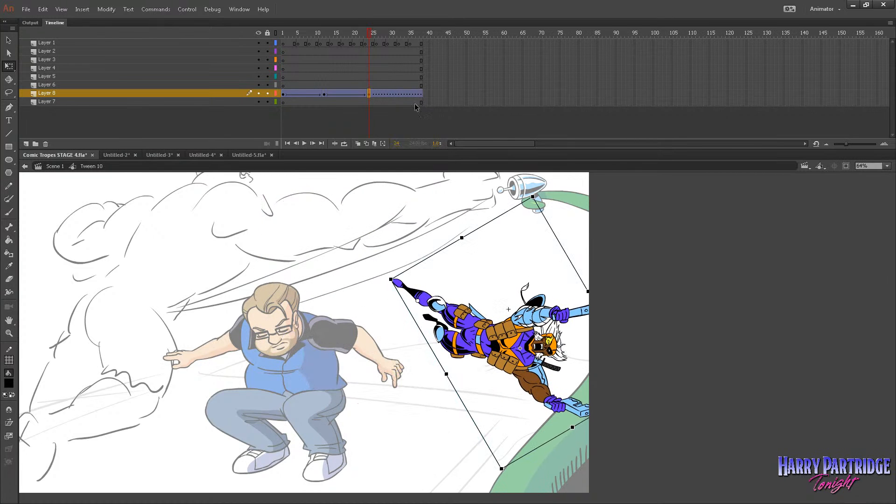
key("Return")
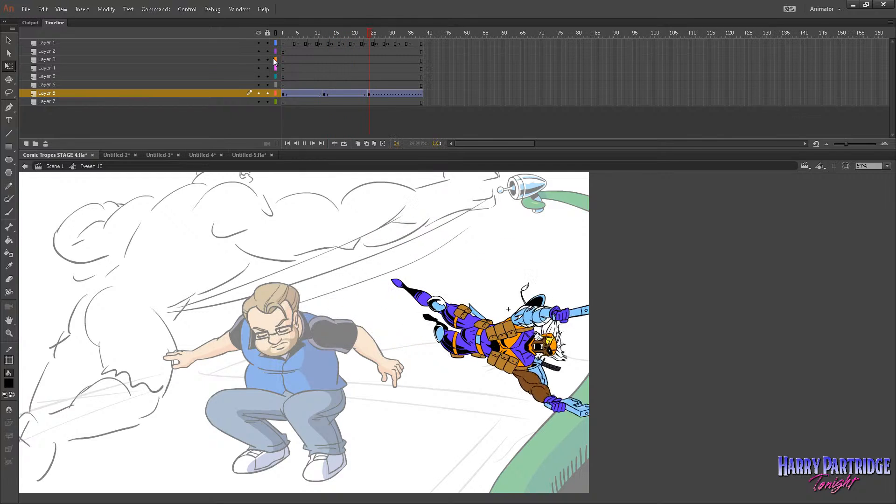
Remove the frames after frame 24 from Layer 8 so the figure's tween ends at that keyframe.
left_click_drag(426, 51, 373, 102)
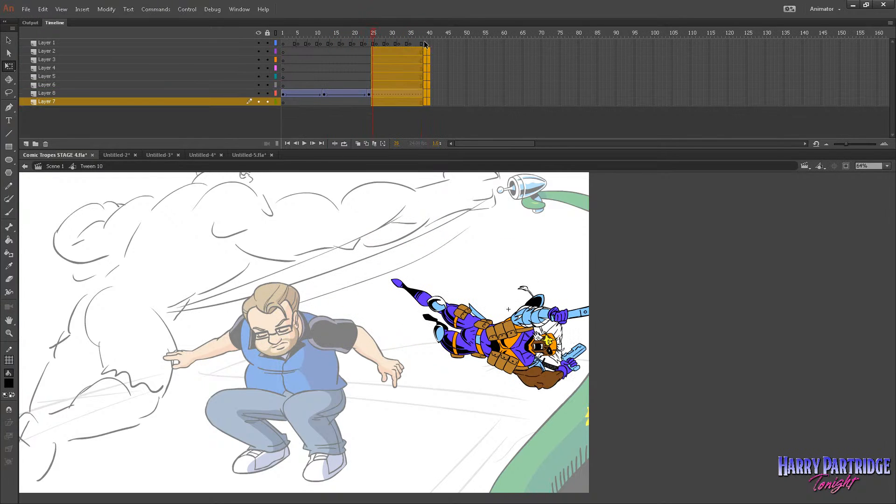
left_click_drag(424, 44, 377, 107)
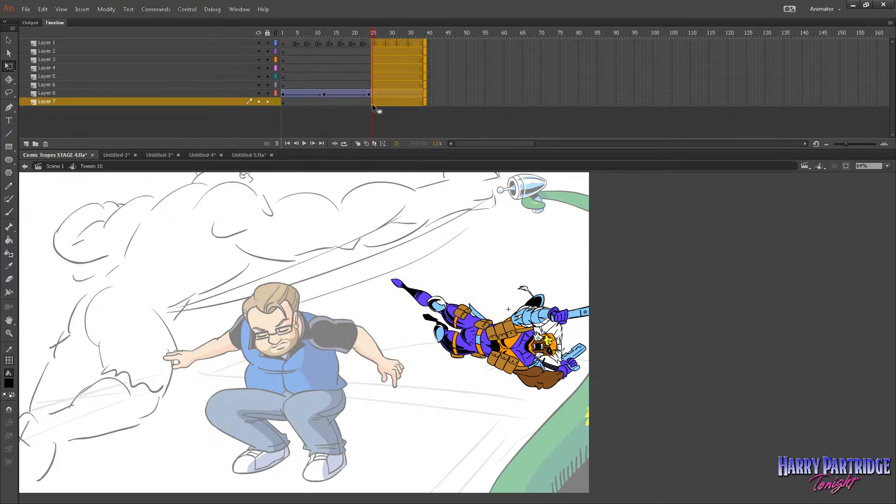
left_click(372, 103)
left_click_drag(371, 97, 370, 97)
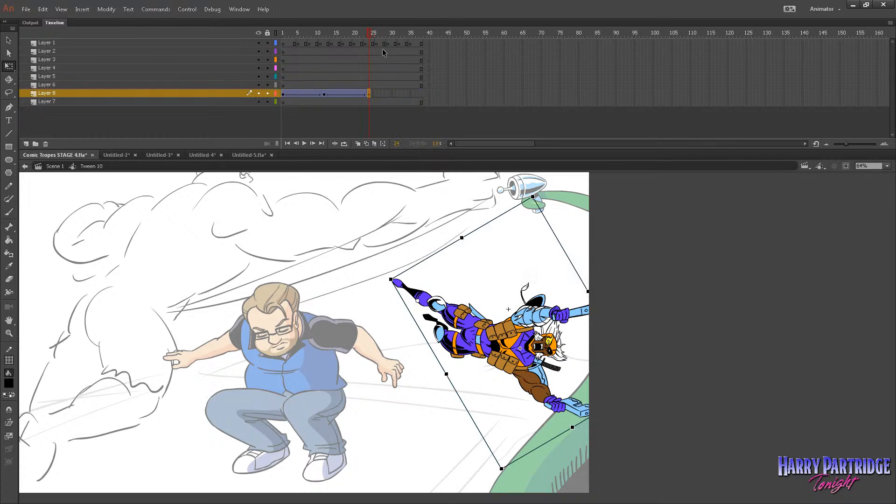
Insert frames across all of the symbol's layers, extending its timeline to about frame 125.
left_click_drag(383, 49, 550, 135)
right_click(444, 84)
left_click(482, 134)
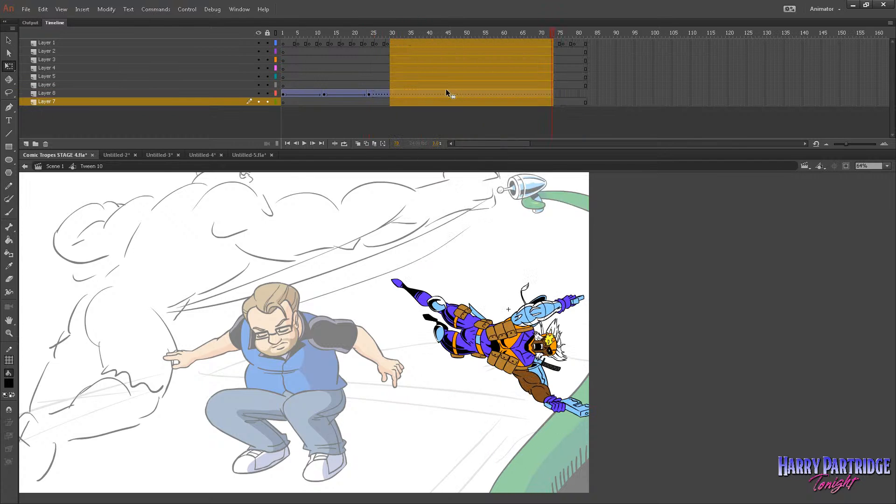
right_click(446, 88)
left_click(480, 135)
left_click(619, 102)
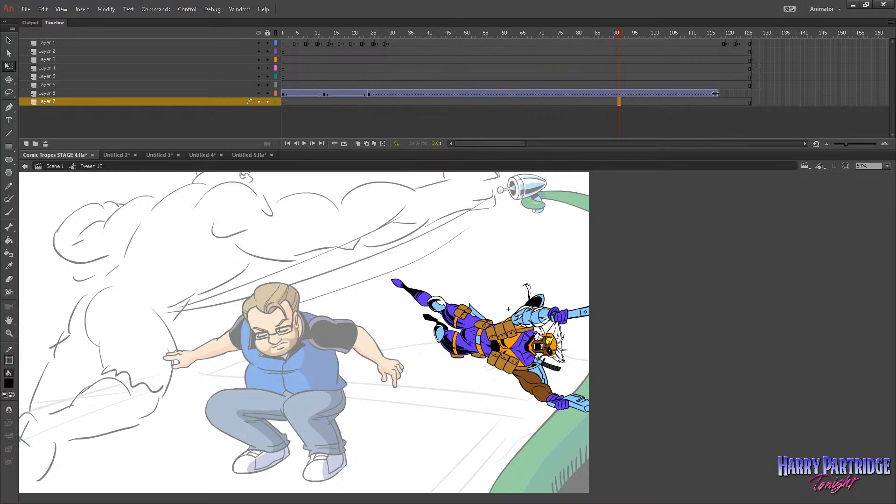
End Layer 8's tween at frame 24 again and play the symbol's animation from the first frame.
left_click_drag(368, 94, 369, 94)
left_click_drag(370, 35, 282, 37)
left_click(261, 58)
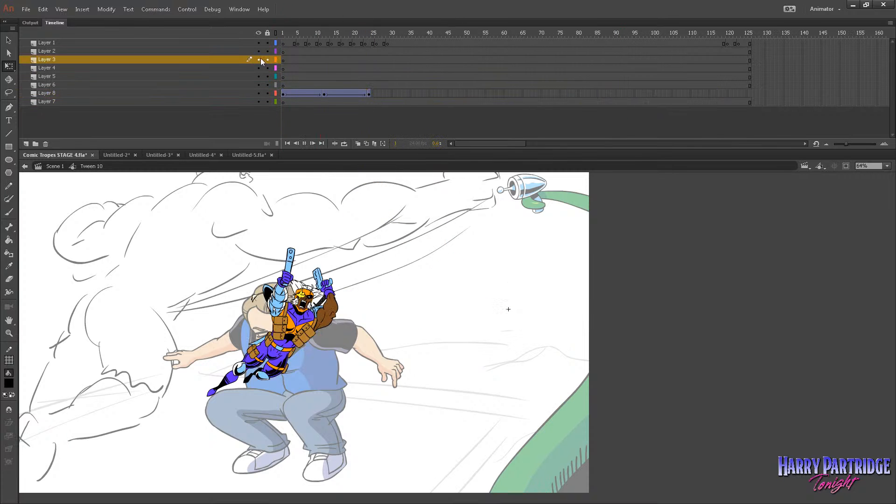
key("Return")
Insert a keyframe at frame 15 of Layer 8, add three frames across all layers just before it, and play the result.
left_click(335, 94)
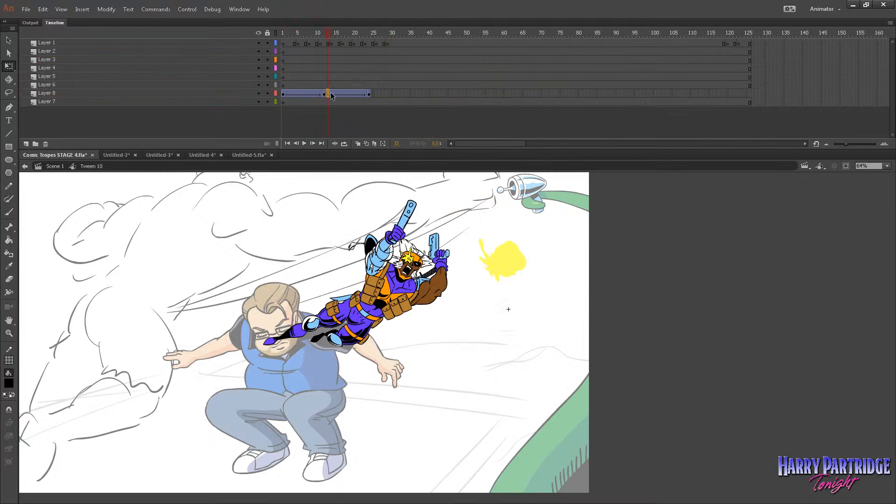
right_click(334, 93)
left_click(356, 156)
left_click_drag(326, 43, 332, 102)
right_click(332, 105)
left_click(350, 150)
left_click(305, 93)
key("Return")
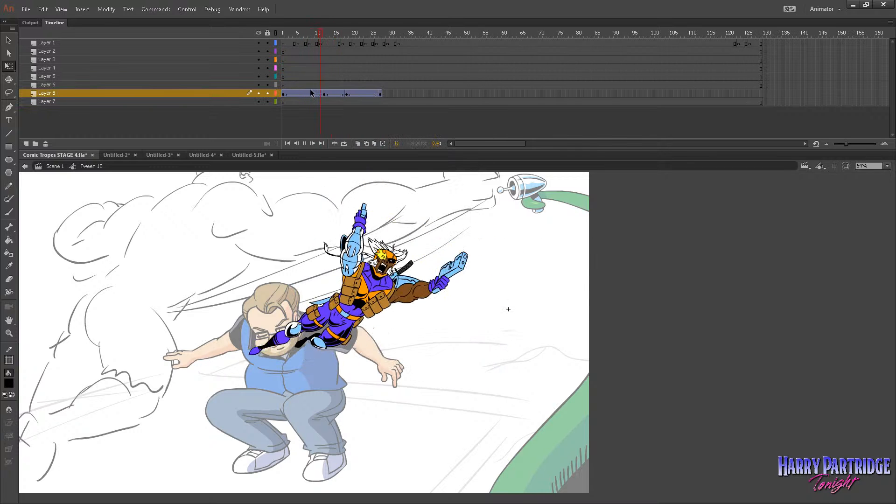
Check the dive poses and insert a keyframe at frame 24 of Layer 8.
left_click_drag(339, 59, 366, 75)
left_click(368, 91)
left_click(369, 94)
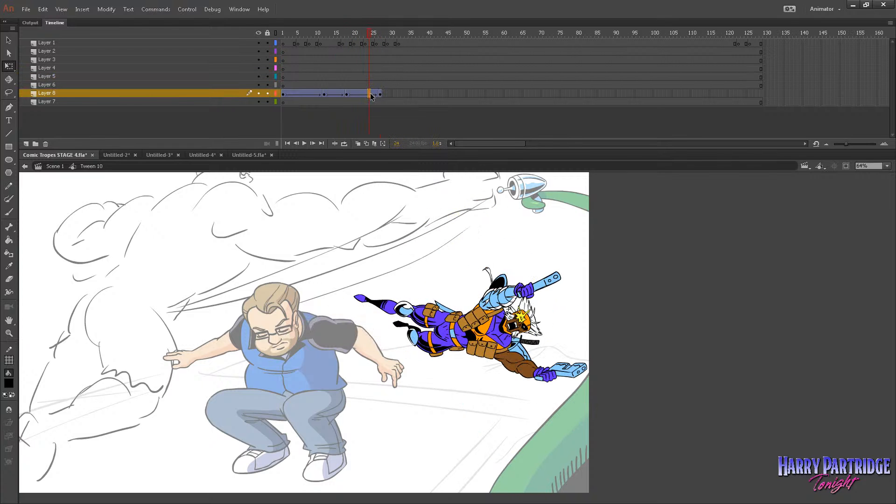
right_click(369, 94)
left_click(392, 169)
Shift the figure down and to the right at the frame 27 keyframe of Layer 8, and play it back.
left_click(381, 95)
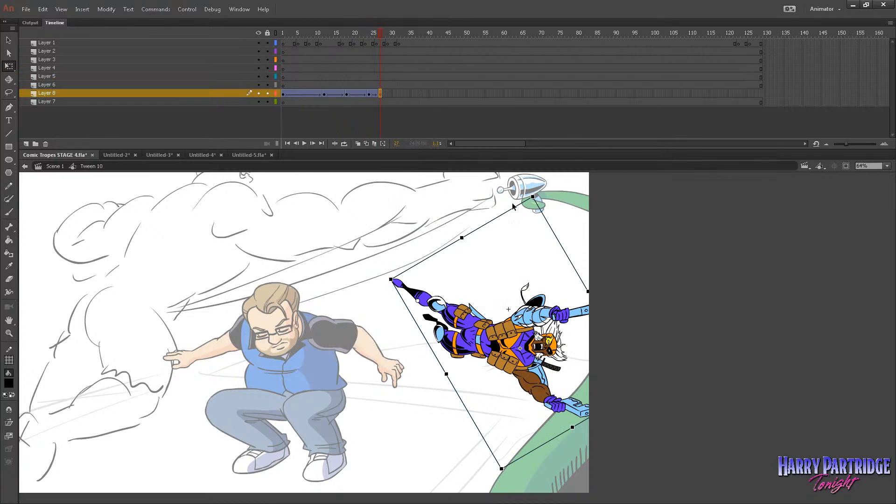
left_click_drag(513, 207, 511, 217)
key("shift+Down")
key("shift+Down")
key("shift+Down")
key("shift+Down")
key("shift+Down")
key("shift+Down")
key("shift+Down")
key("shift+Right")
key("shift+Right")
key("shift+Down")
key("shift+Down")
key("shift+Right")
key("shift+Right")
left_click(353, 68)
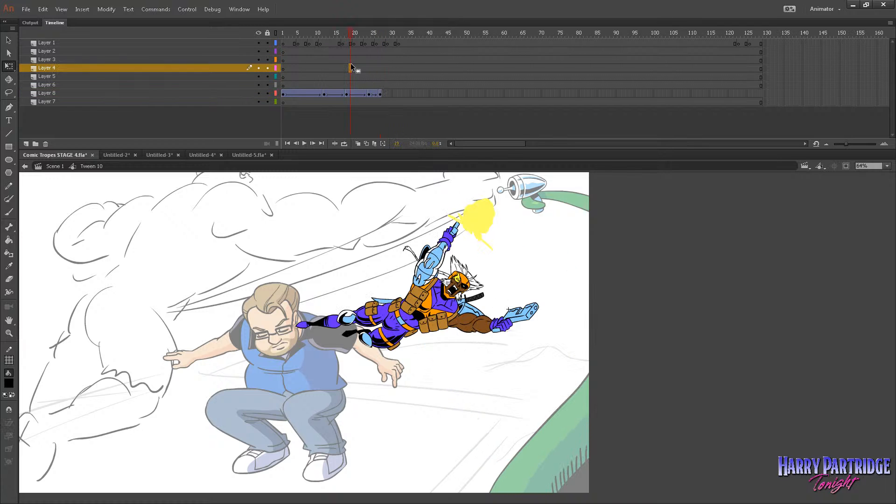
key("Return")
Select frames 1 to 27 of Layer 8, bring back the Properties display, and play the tween.
left_click_drag(381, 94, 284, 92)
left_click(245, 11)
left_click(267, 66)
left_click(239, 9)
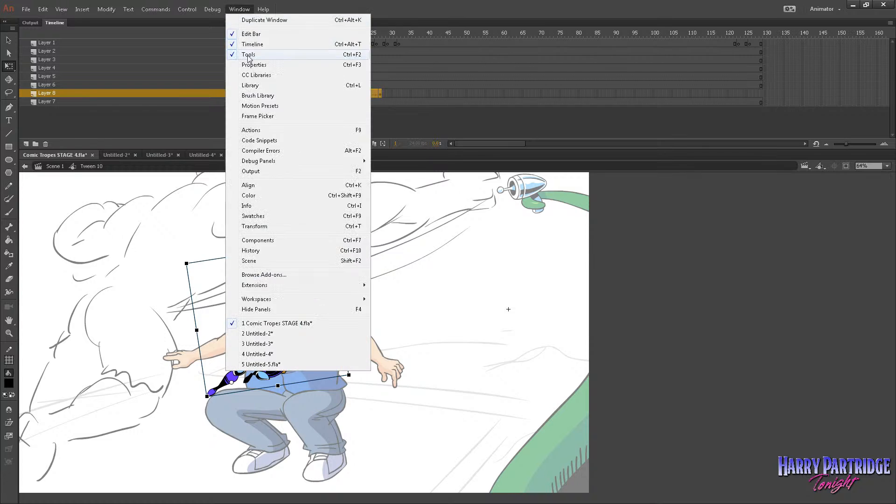
left_click(267, 67)
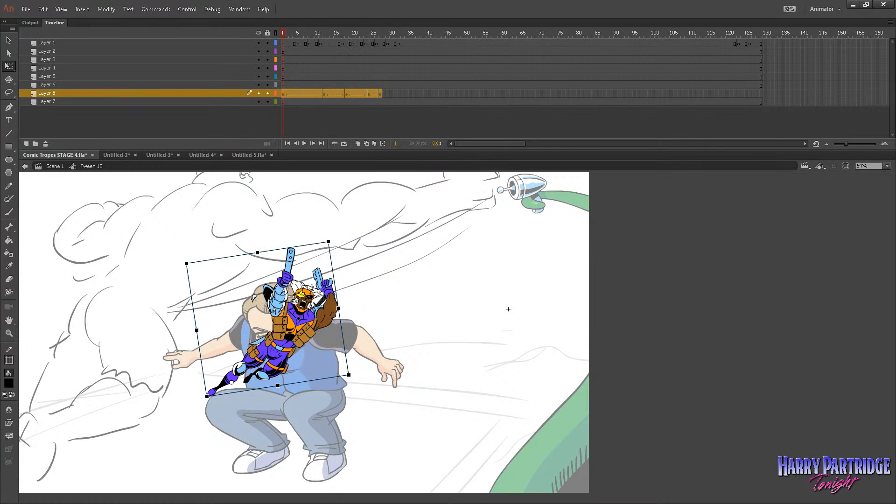
left_click(242, 42)
key("Return")
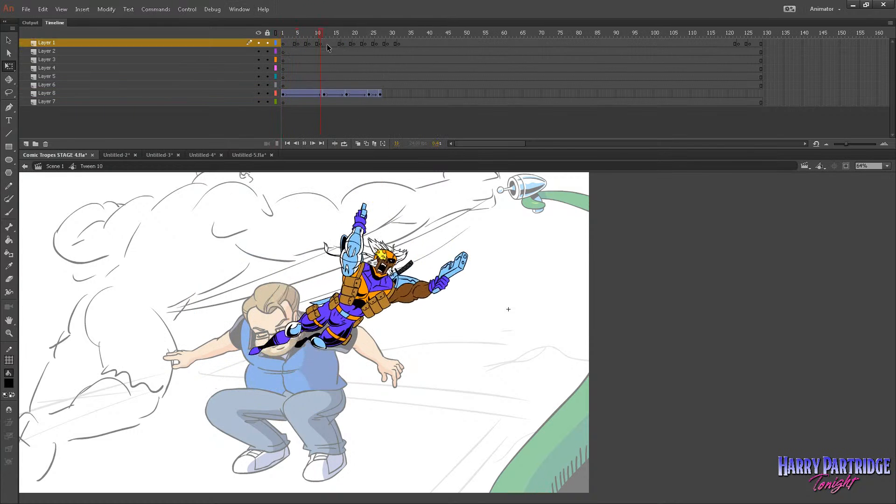
Insert two frames after and two frames before the frame 24 keyframe across all layers, and play the animation from the start.
left_click(373, 33)
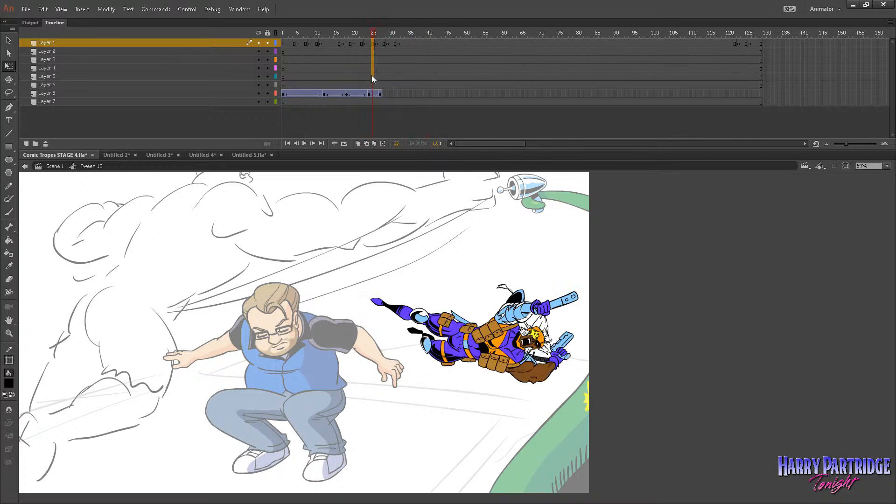
left_click(373, 103)
mouse_move(374, 100)
left_mouse_down()
mouse_move(377, 40)
mouse_move(354, 71)
mouse_move(357, 101)
left_mouse_up()
right_click(377, 41)
left_click(402, 91)
right_click(356, 101)
left_click(379, 150)
left_click(354, 33)
left_click_drag(354, 41, 281, 42)
key("Return")
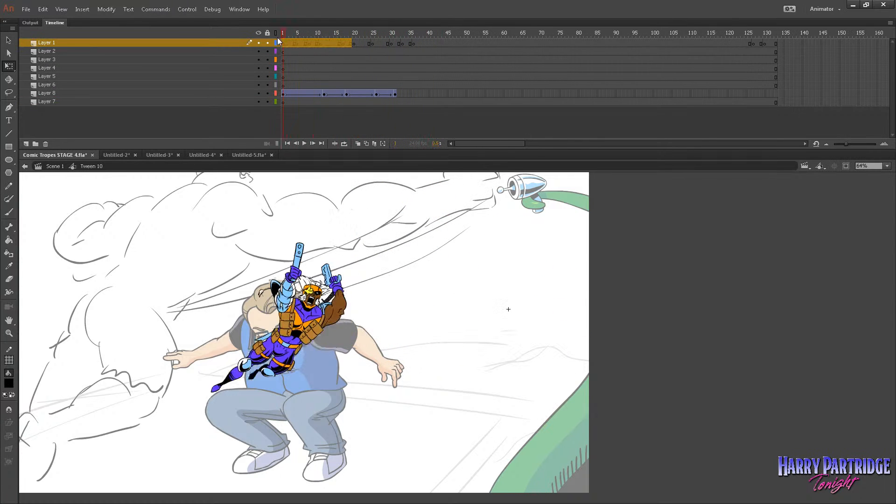
Return to Scene 1, show the pasteboard at the figure's keyframe on frame 144 of Layer 7, and play the flight.
left_click(56, 166)
left_click_drag(550, 39, 503, 67)
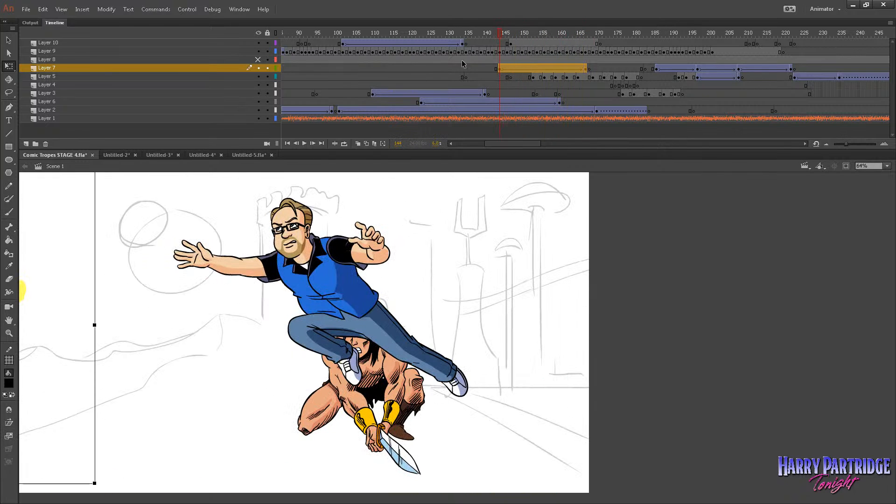
left_click(233, 7)
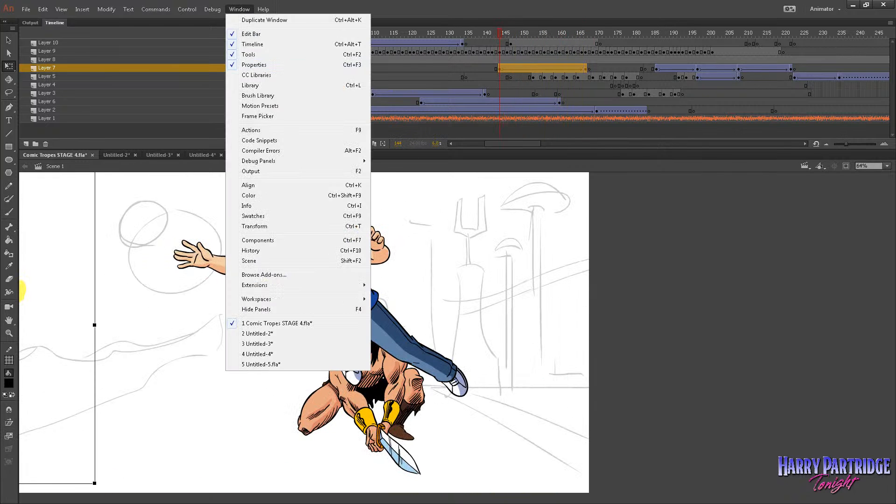
left_click(489, 86)
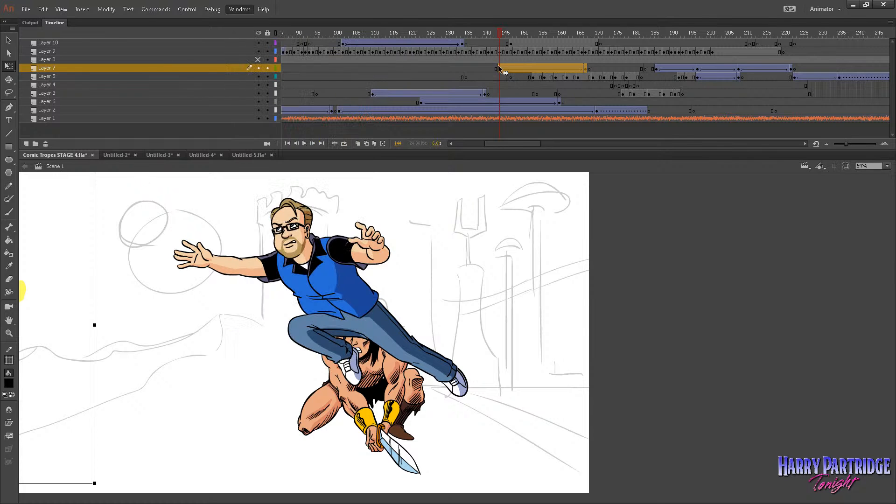
left_click(61, 10)
left_click(86, 90)
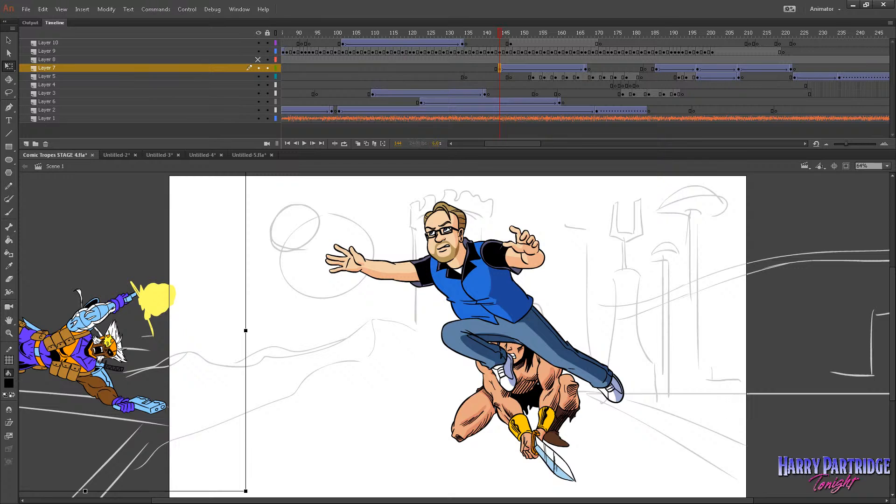
key("Delete")
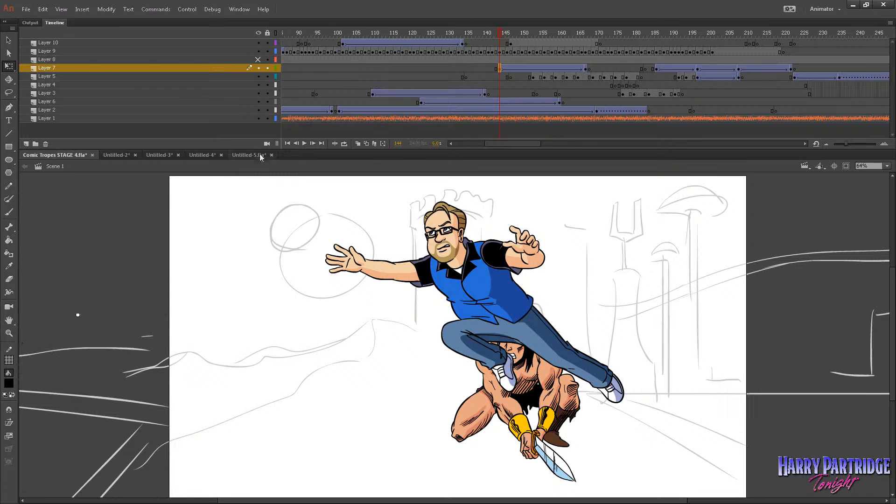
key("Return")
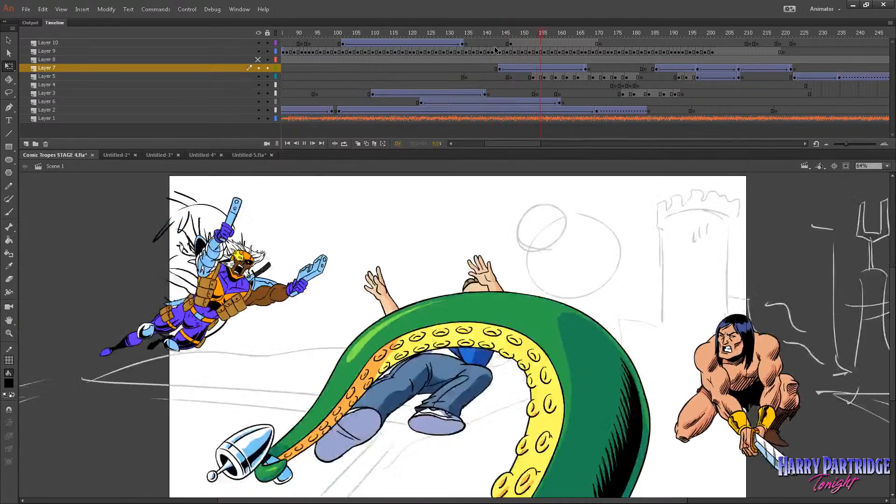
Hide the pasteboard again and play the main scene from frame 145.
left_click(506, 33)
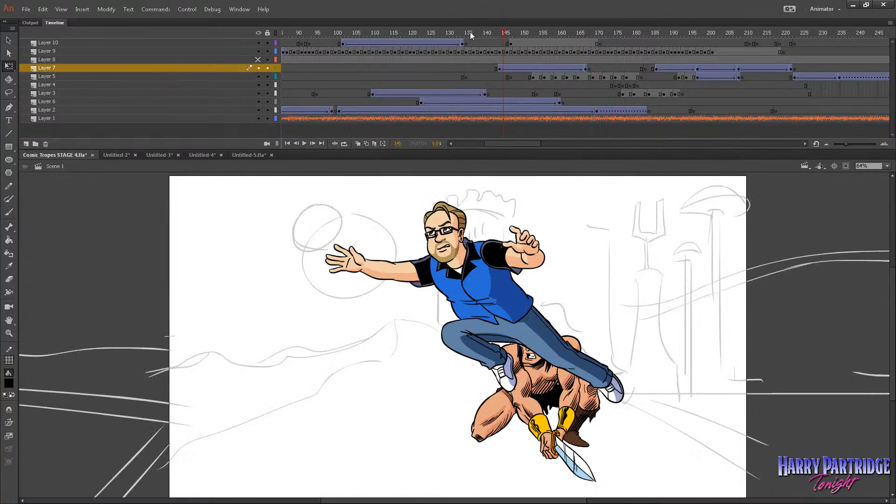
left_click(67, 10)
left_click(82, 80)
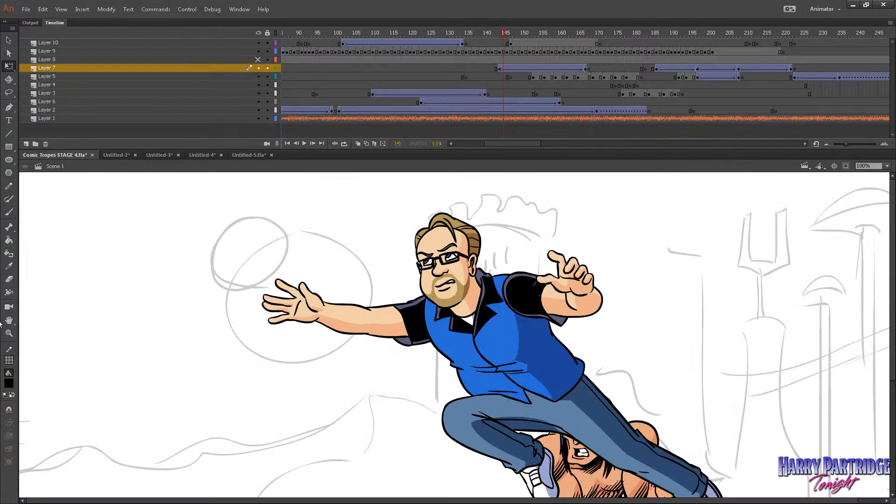
left_click(68, 331)
key("Return")
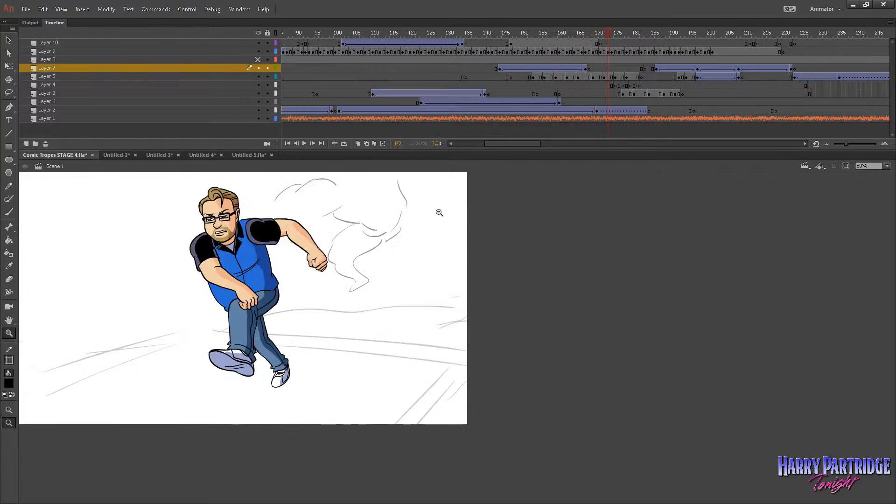
Reopen the flying figure's symbol and remove two frames before and two after the second-to-last keyframe in Layers 7 and 8, and play it.
left_click_drag(523, 45, 582, 70)
left_click(585, 68)
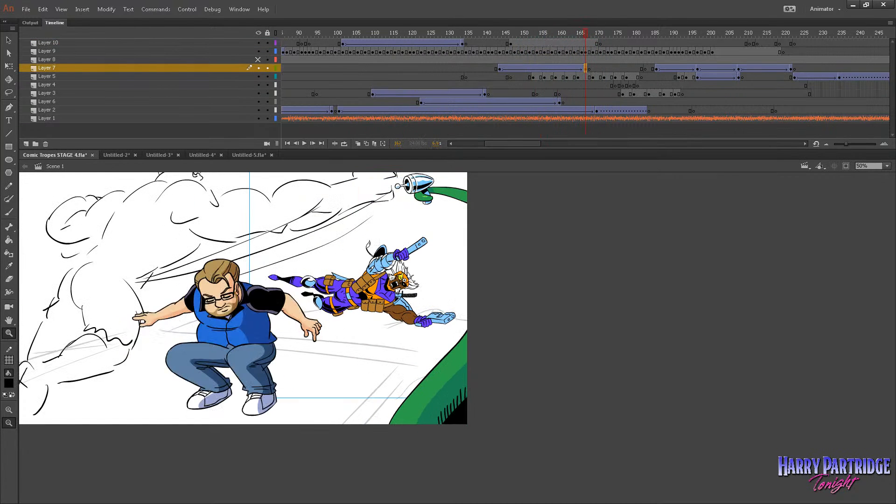
double_click(363, 301)
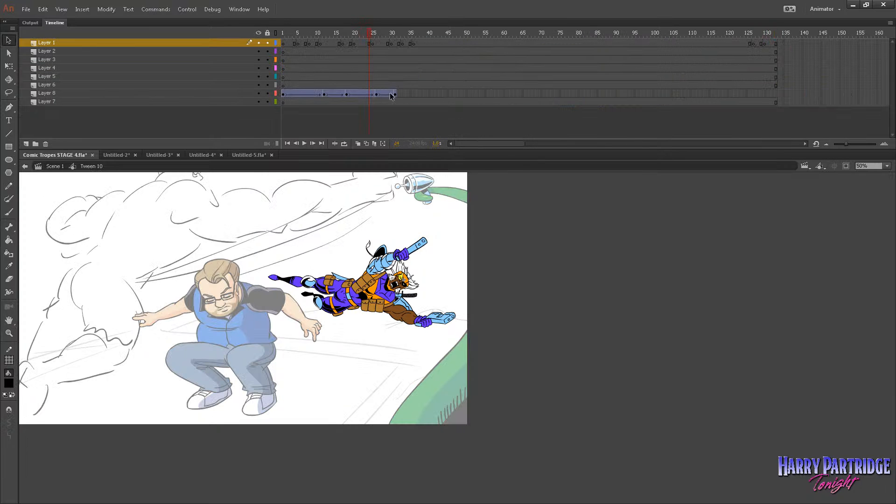
left_click(379, 97)
left_click(369, 99)
right_click(369, 99)
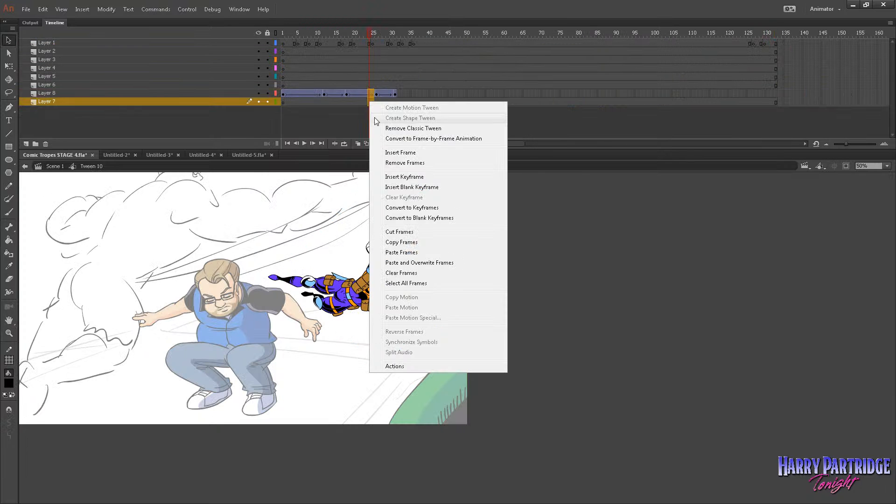
left_click(384, 124)
right_click(380, 103)
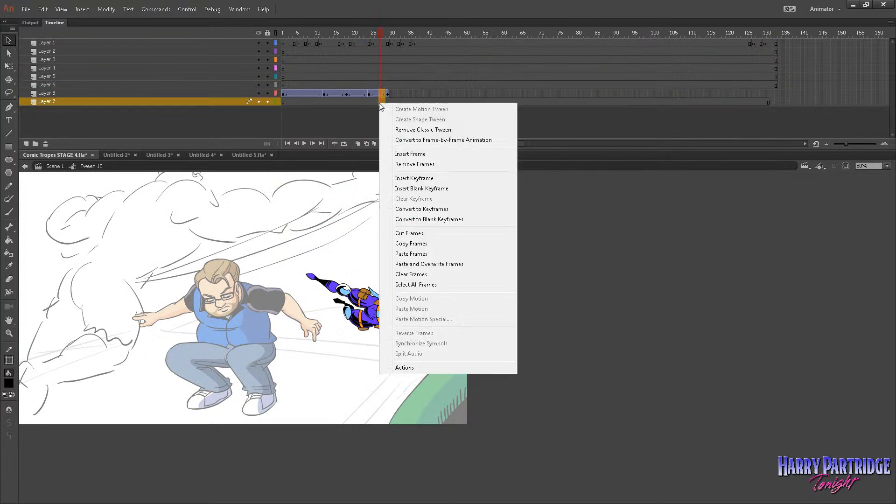
left_click(393, 165)
key("Return")
left_click(290, 70)
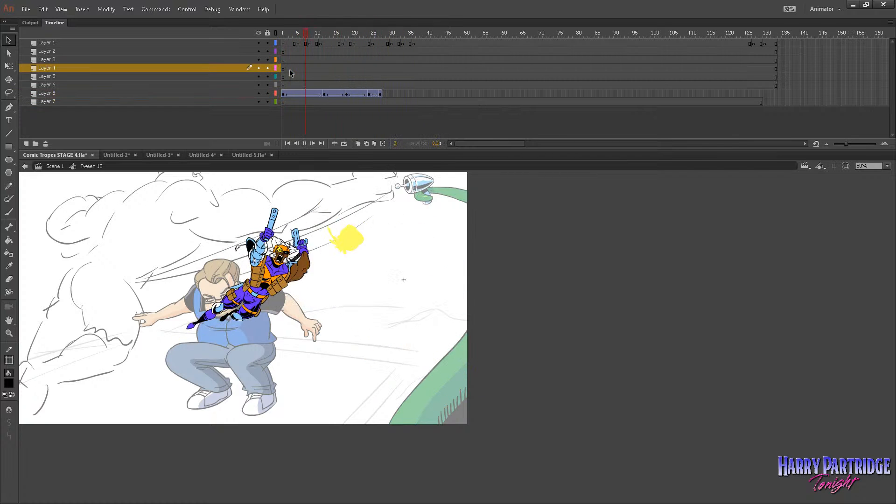
Add a final keyframe at frame 30 of Layer 8, with the figure moved down and right off the stage, and play it back.
left_click_drag(352, 84, 380, 93)
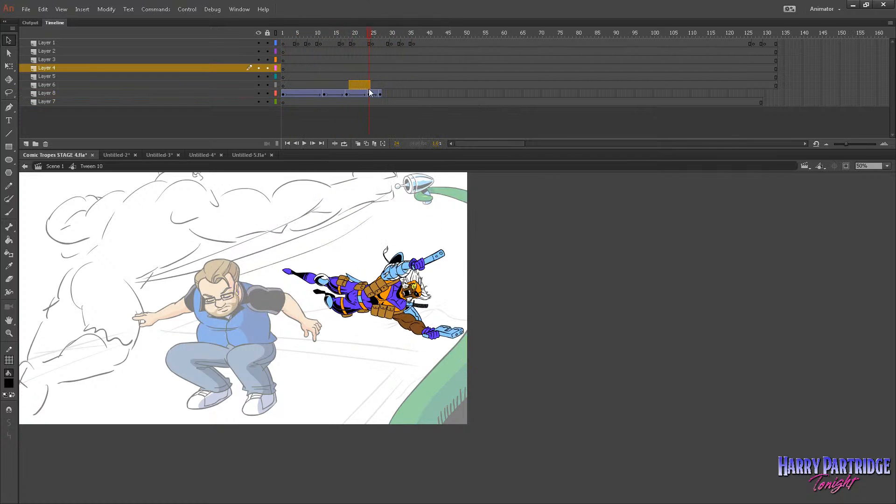
left_click(380, 94)
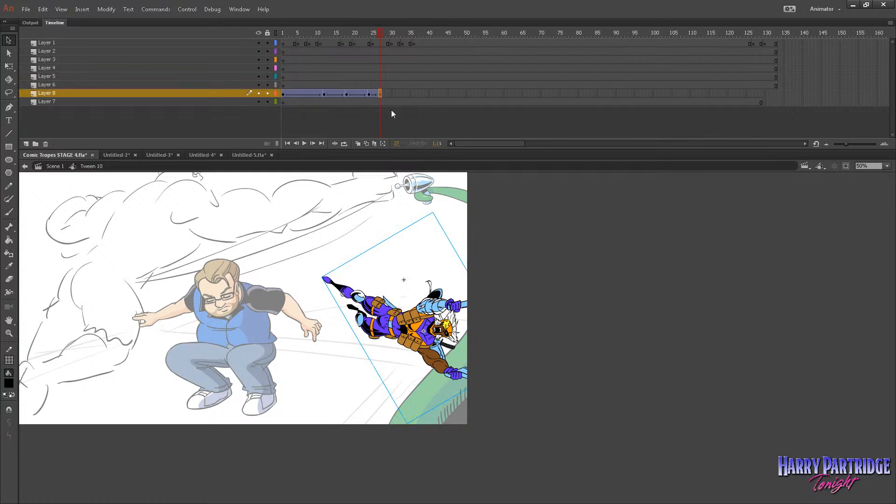
right_click(385, 94)
left_click(420, 124)
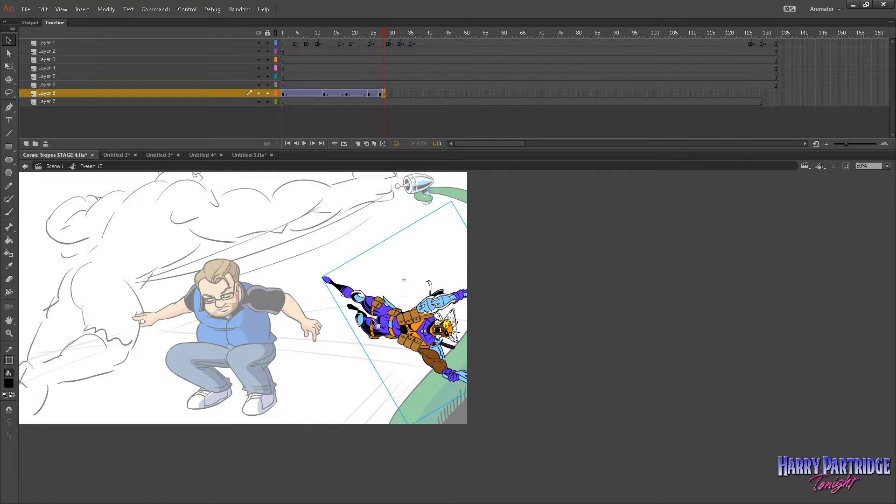
key("F5")
key("F5")
left_click_drag(396, 322, 492, 376)
left_click(318, 57)
key("Return")
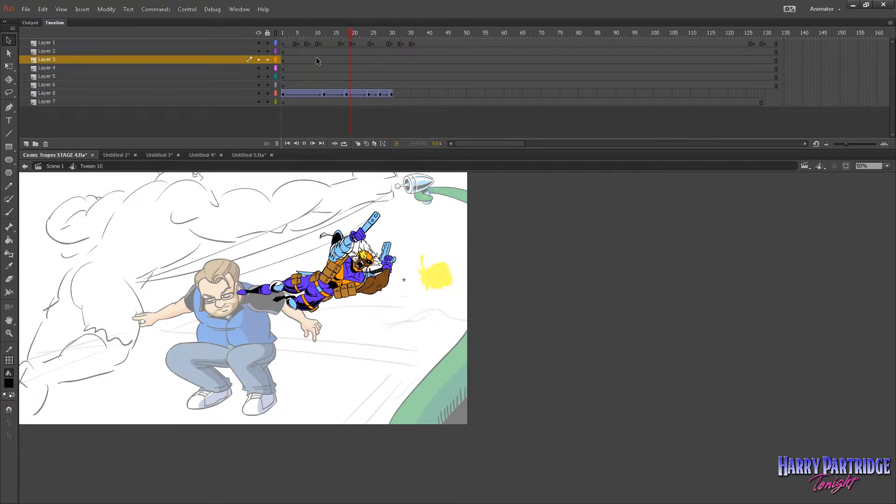
left_click(310, 60)
key("Return")
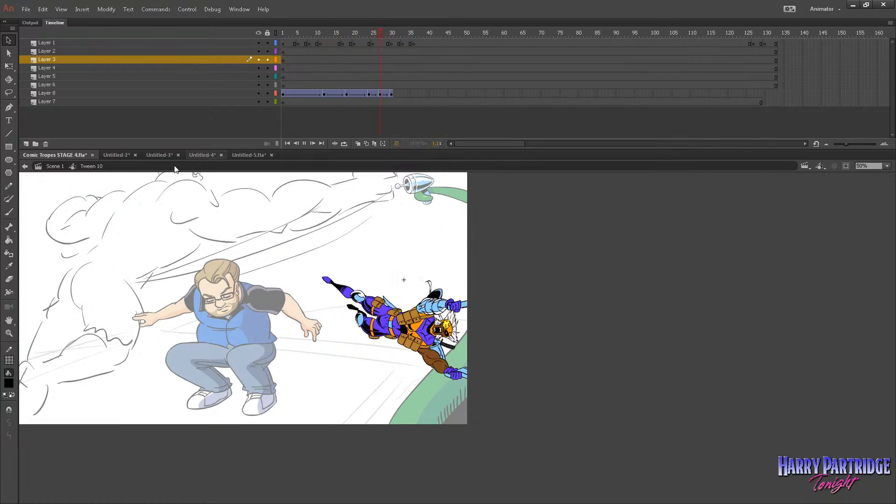
Return to Scene 1, play the flight with the full scene, and examine the figure against the falling man and tentacle at frame 164.
left_click(68, 165)
left_click(429, 43)
key("Return")
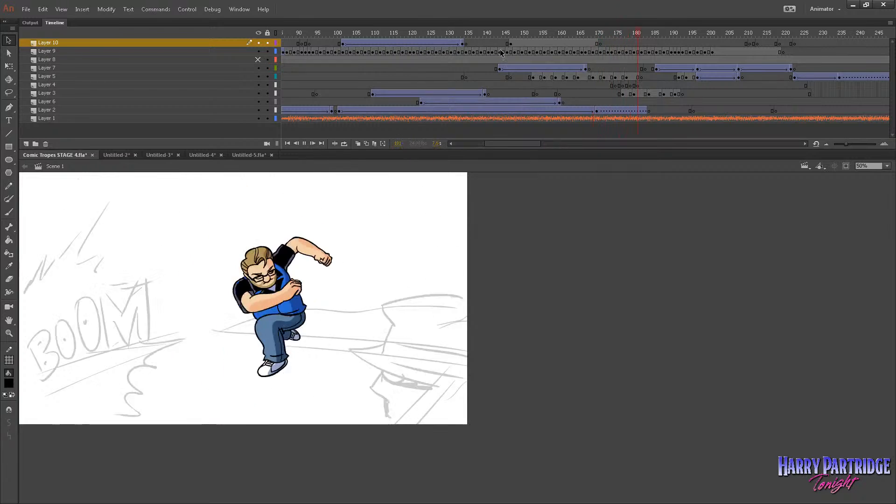
left_click_drag(499, 42, 574, 51)
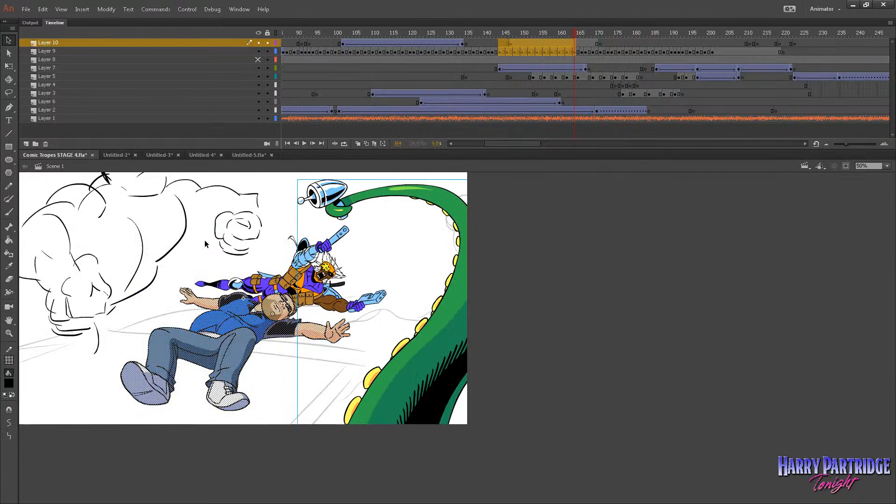
left_click(9, 333)
left_click_drag(40, 203, 334, 461)
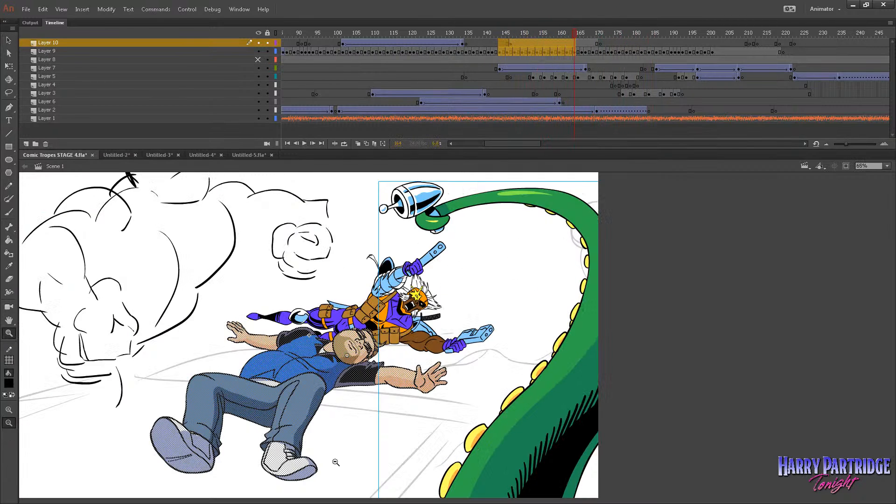
Step back and forth through the main scene's frames from 164 to 168 to examine the figure's dive beside the man.
key("period")
key("period")
key("period")
key("period")
key("period")
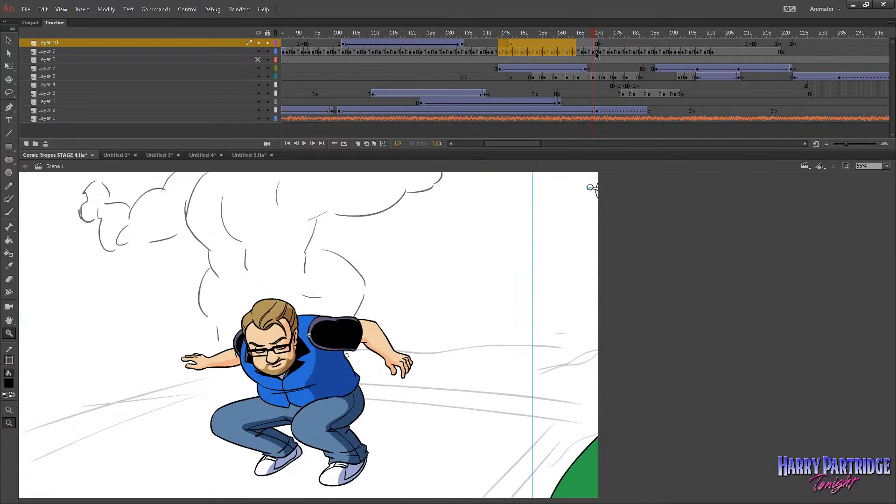
key("comma")
key("comma")
key("comma")
key("period")
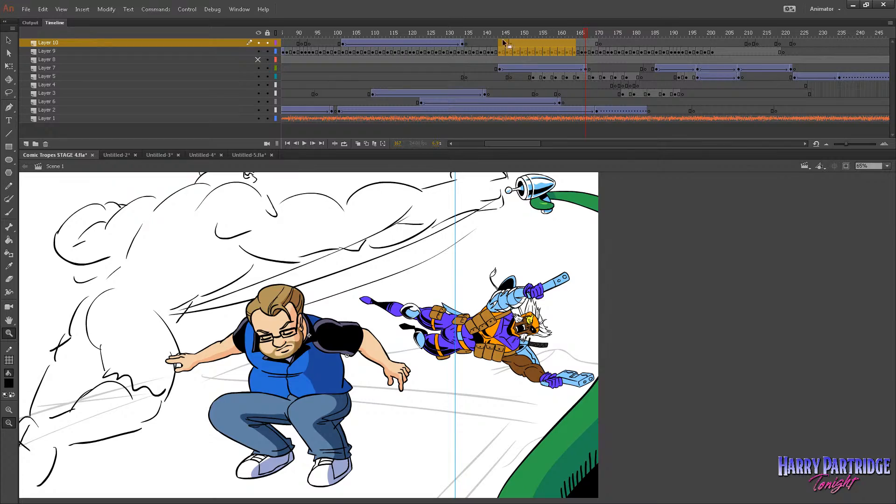
left_click_drag(511, 35, 582, 80)
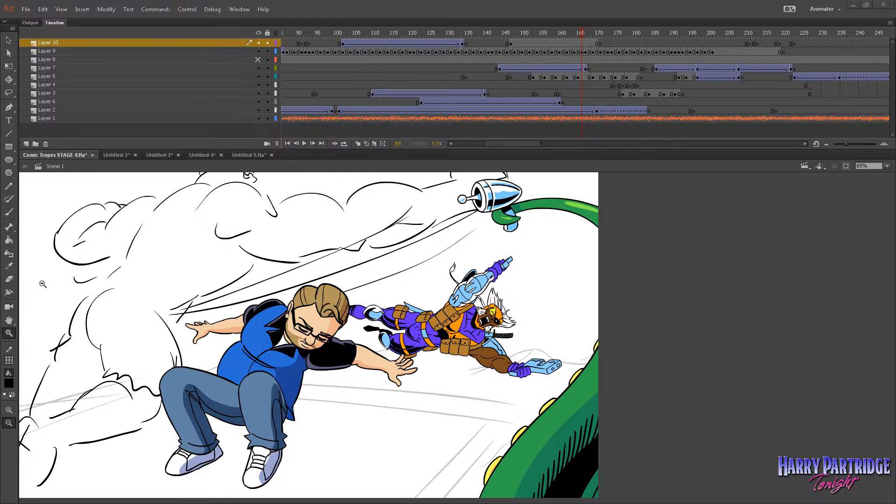
Play the main scene from frame 125 through the end of the figure's flight and stop the playback.
left_click_drag(533, 32, 430, 52)
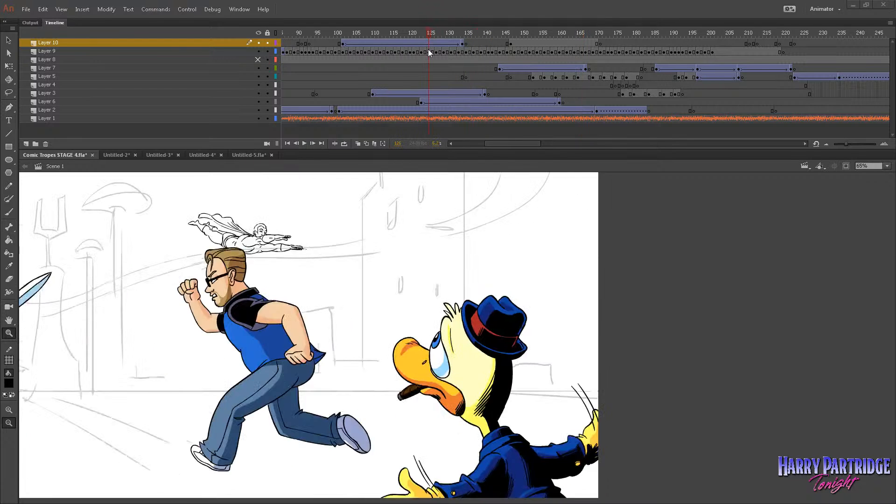
key("Return")
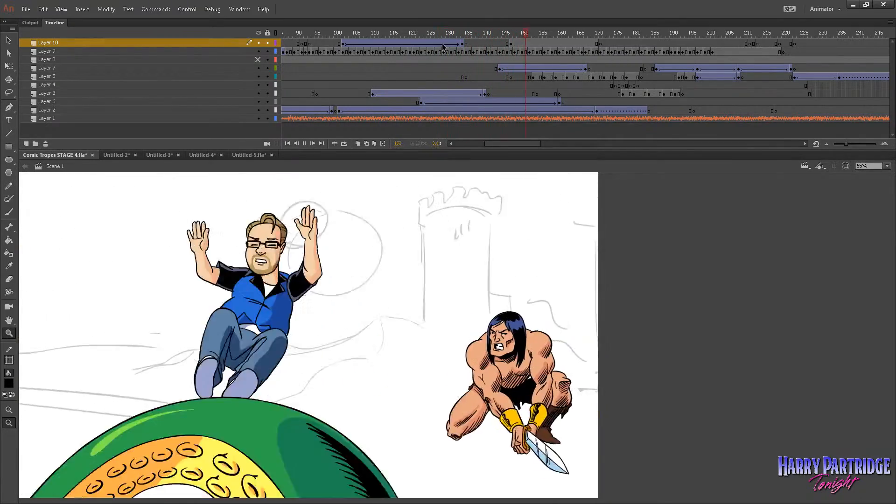
key("Return")
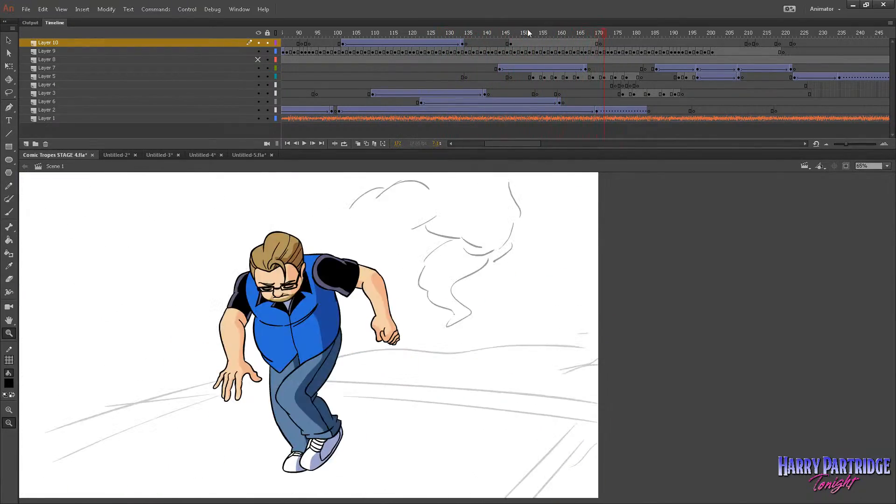
Scrub the main scene between frames 140 and 167 to review the swordsman's attack and the gun-wielding figure's flight.
left_click_drag(528, 30, 586, 43)
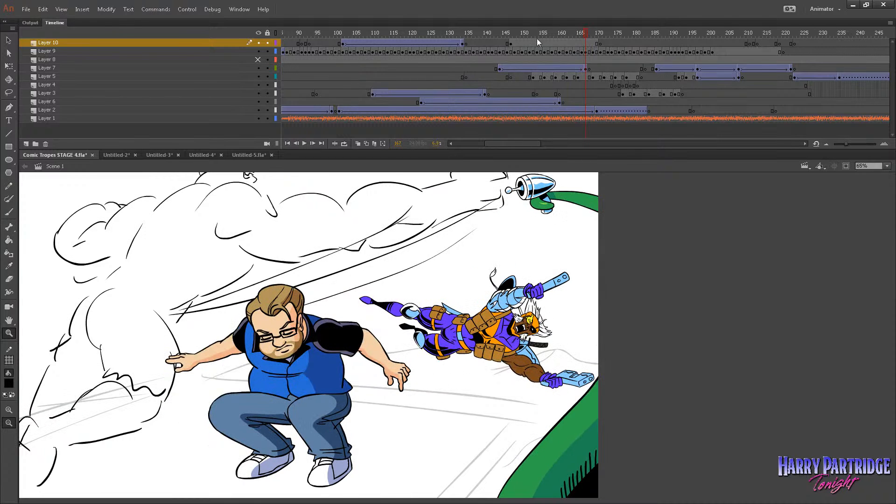
left_click_drag(537, 38, 484, 54)
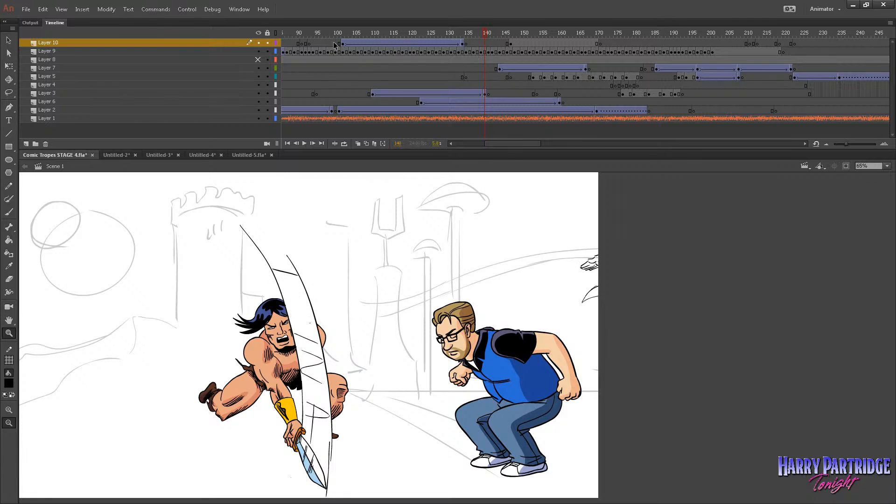
left_click_drag(517, 147, 479, 147)
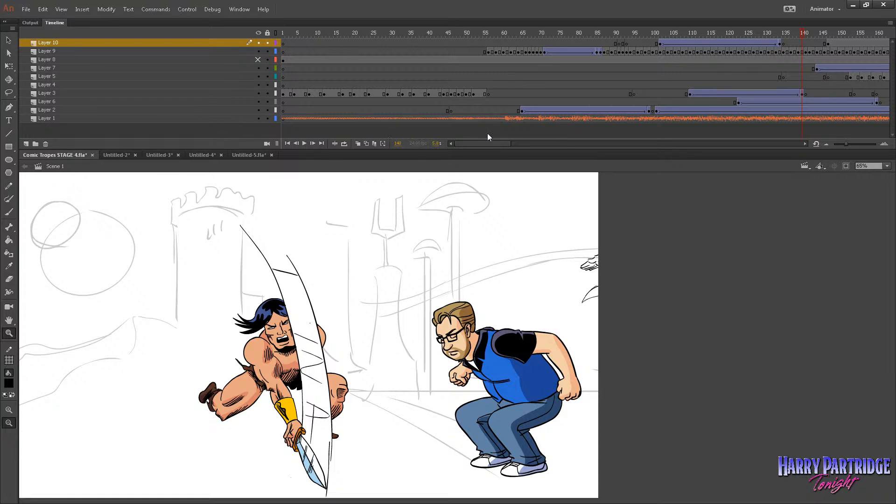
left_click_drag(491, 144, 507, 144)
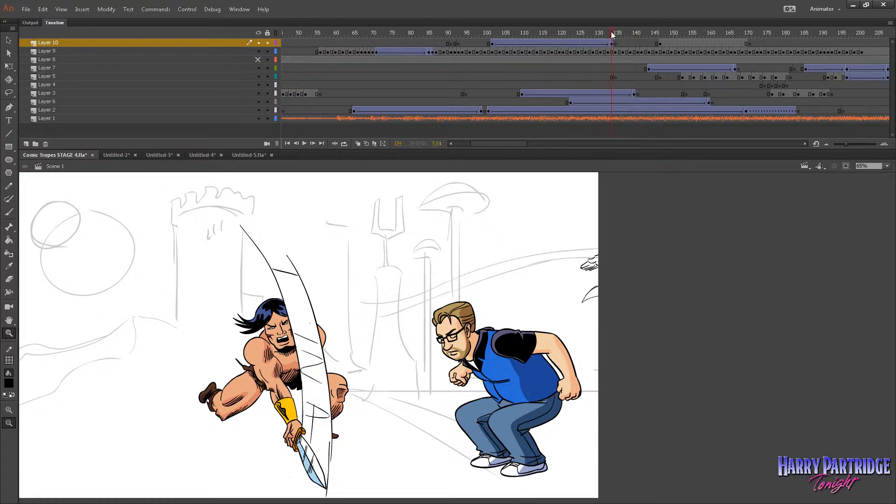
left_click(575, 43)
left_click_drag(509, 43, 735, 48)
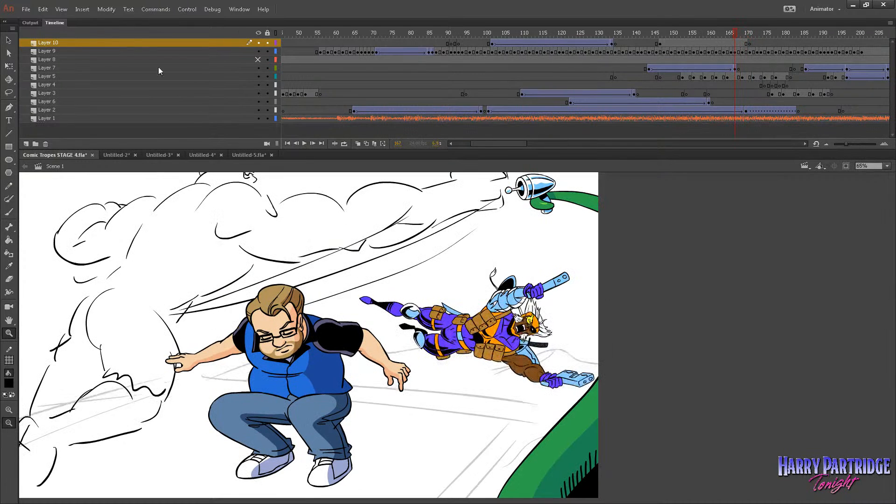
Open the recent file Vomic Tropes Schoolgirl.fla and zoom the view on the schoolgirl drawing.
left_click(27, 9)
mouse_move(95, 53)
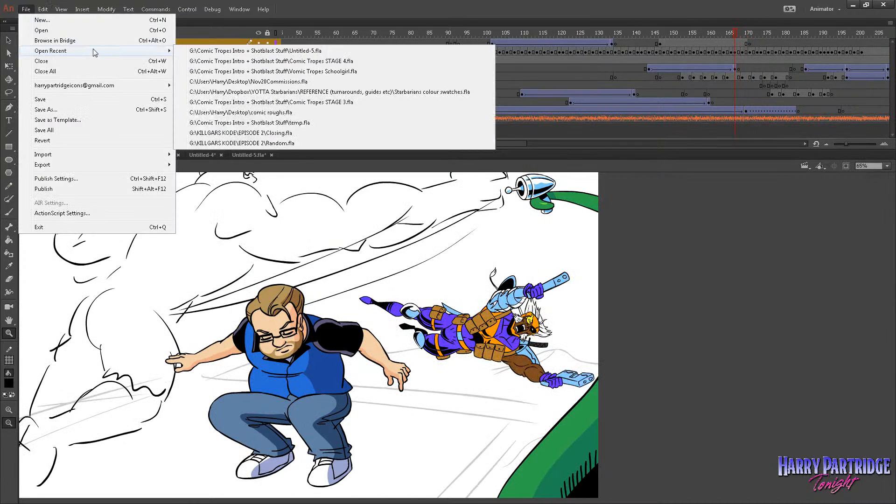
left_click(363, 72)
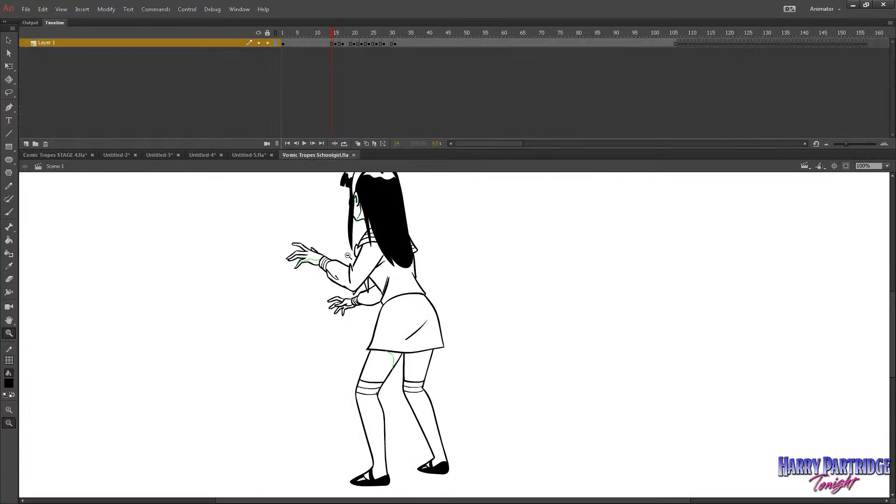
left_click(366, 266)
left_click_drag(406, 342, 584, 499)
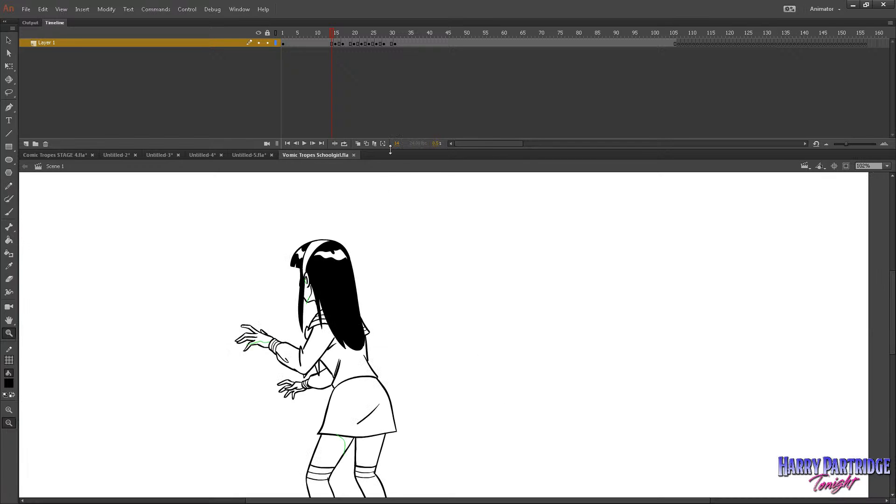
Shrink the timeline to give the stage more height and play the schoolgirl's head-turn animation.
left_click_drag(389, 149, 348, 49)
key("Return")
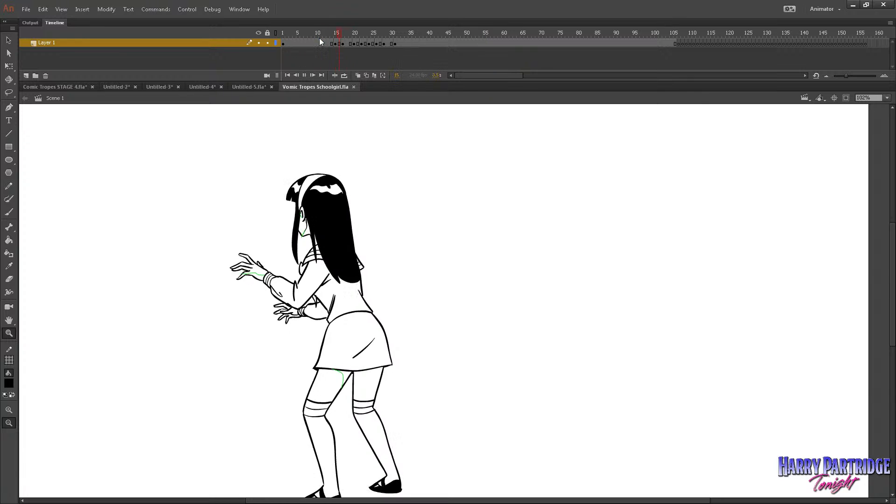
key("Return")
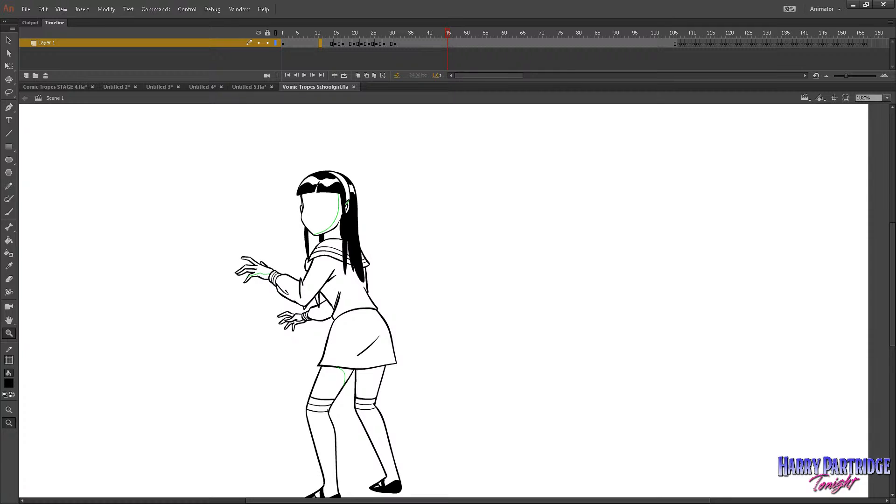
Switch to the Untitled-5.fla document and show the gun-wielding character enlarged at frame 2.
left_click(246, 88)
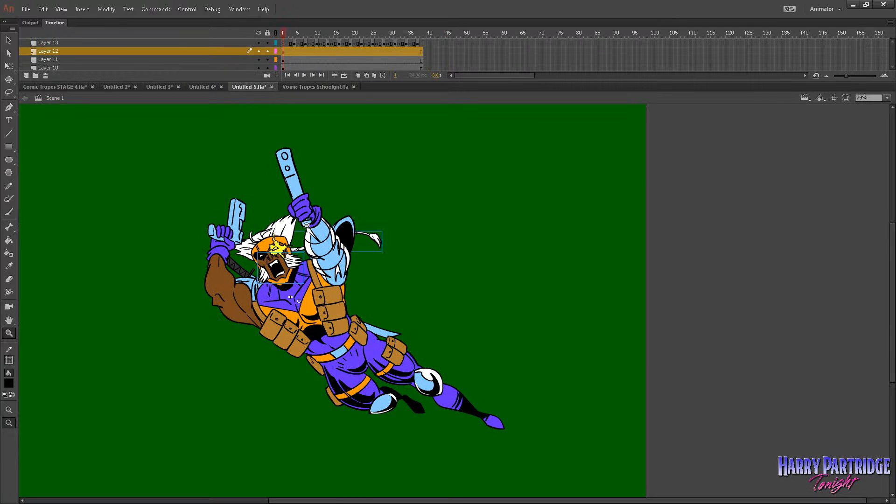
left_click(287, 33)
left_click_drag(206, 151, 603, 420)
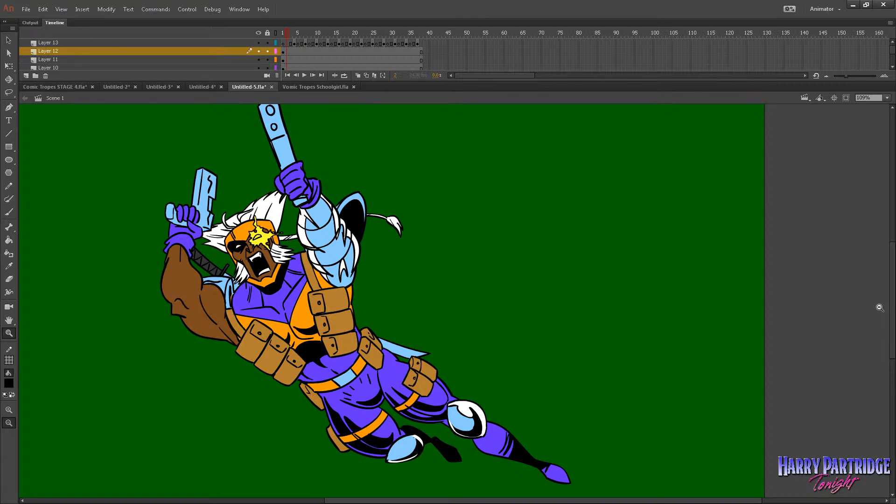
left_click_drag(892, 310, 891, 308)
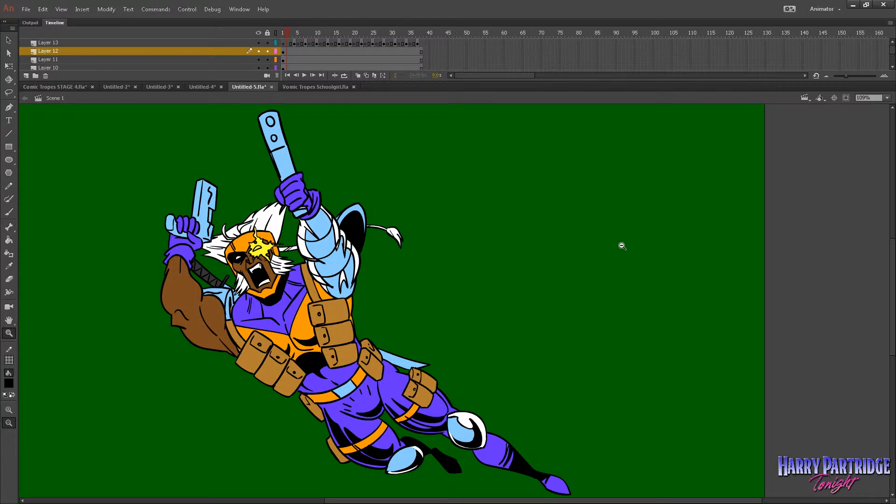